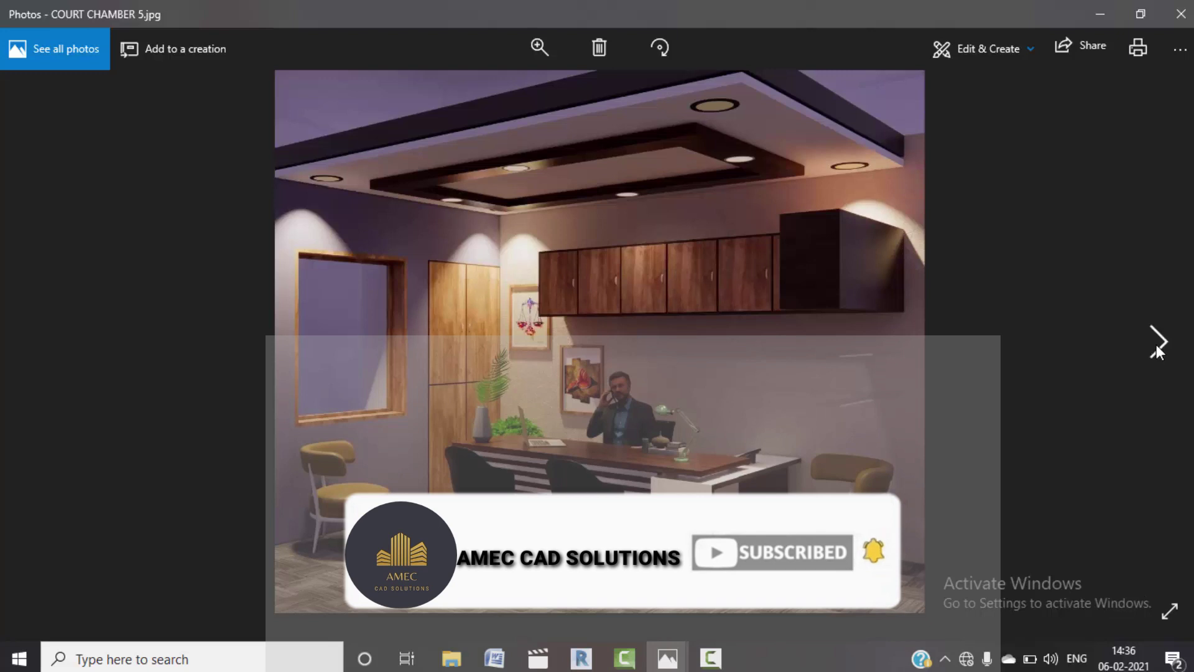
- Browse the court chamber renders to COURT CHAMBER.jpg, then return to the Revit project
click(1158, 346)
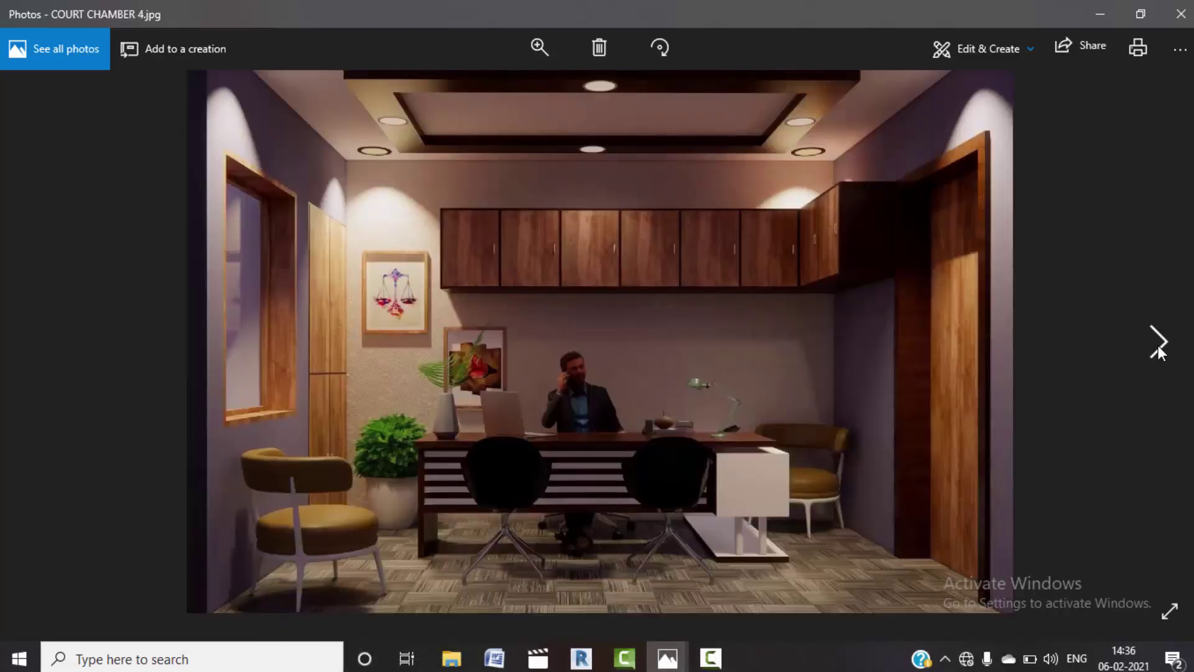
click(1158, 345)
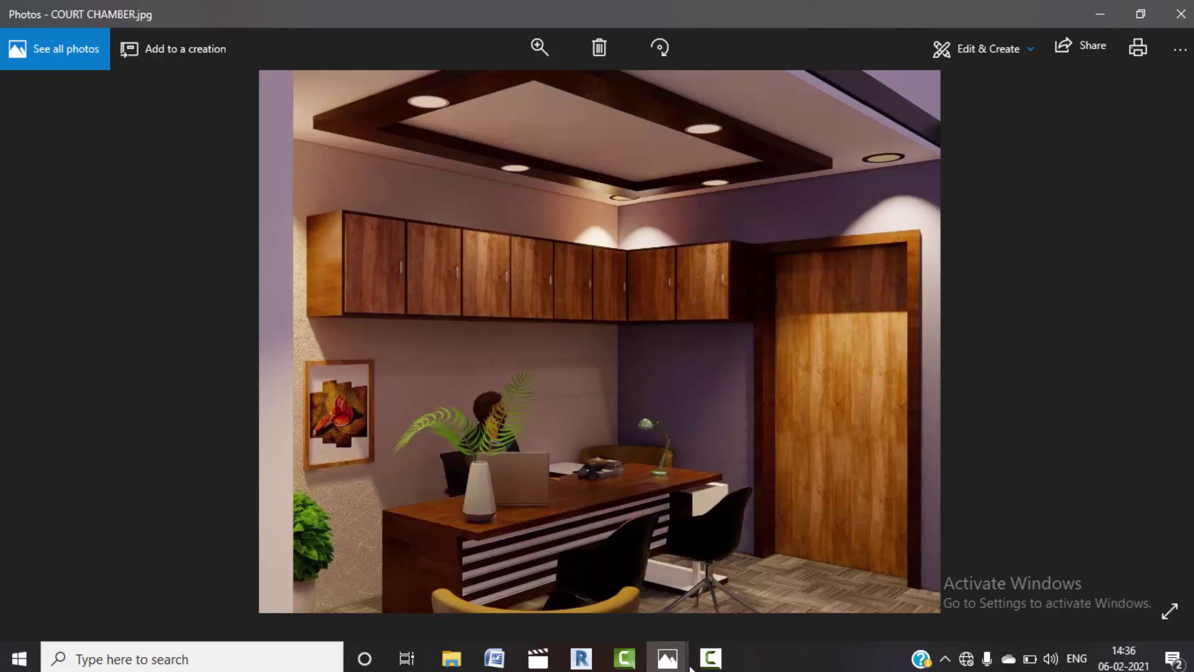
click(581, 658)
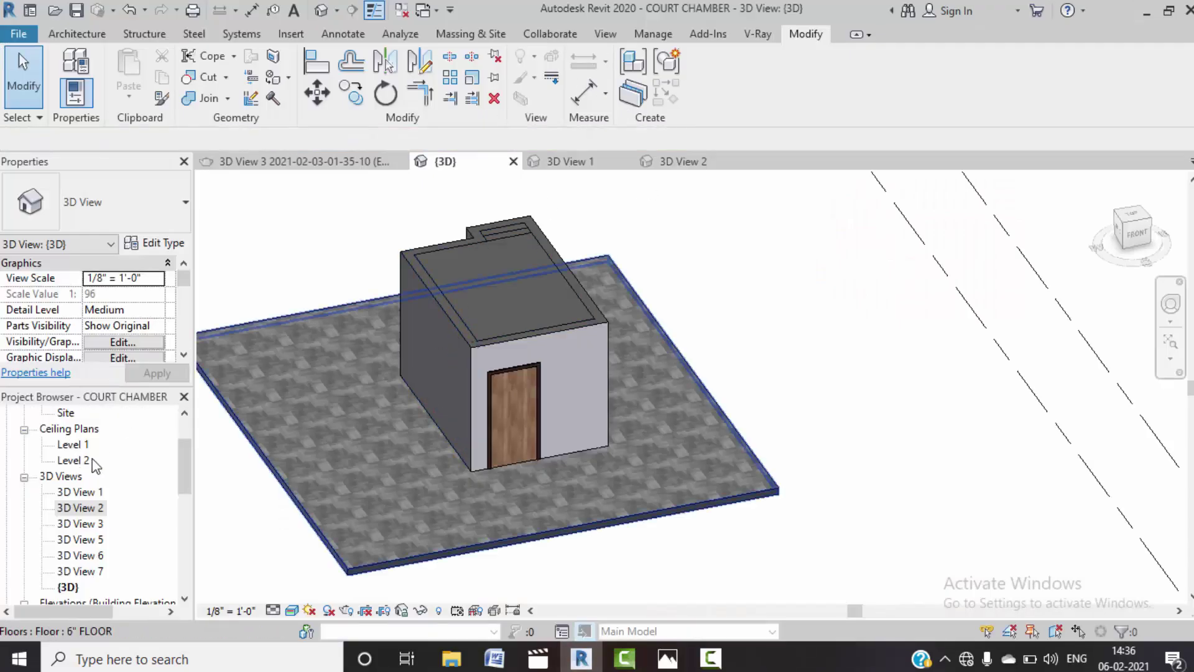
- Open the Level 1 floor plan, dismissing the save reminder
scroll(95, 463, up, 2)
click(83, 445)
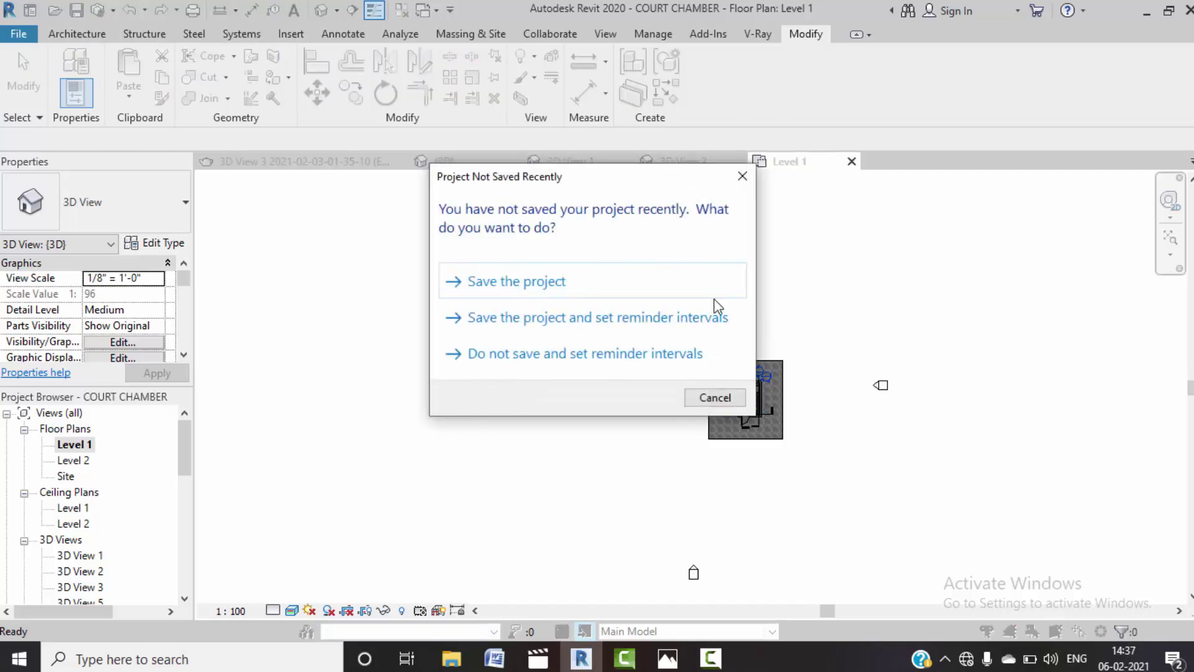
click(742, 182)
scroll(760, 390, up, 3)
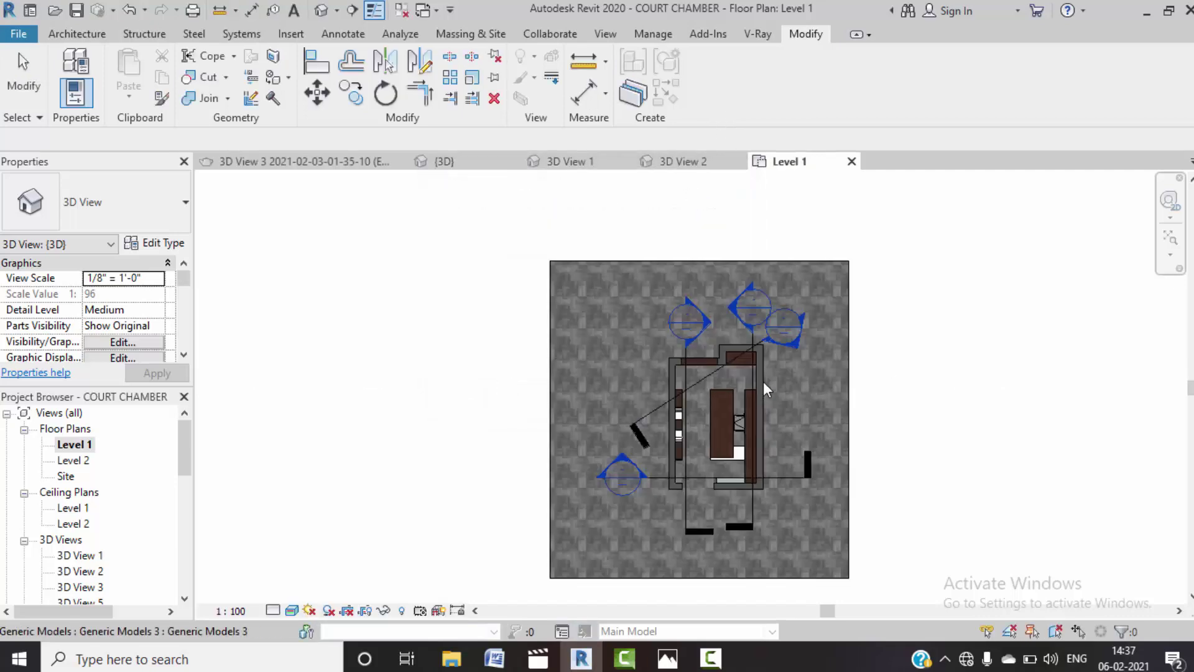
scroll(763, 382, up, 3)
middle_drag(770, 385, 760, 353)
scroll(760, 348, down, 5)
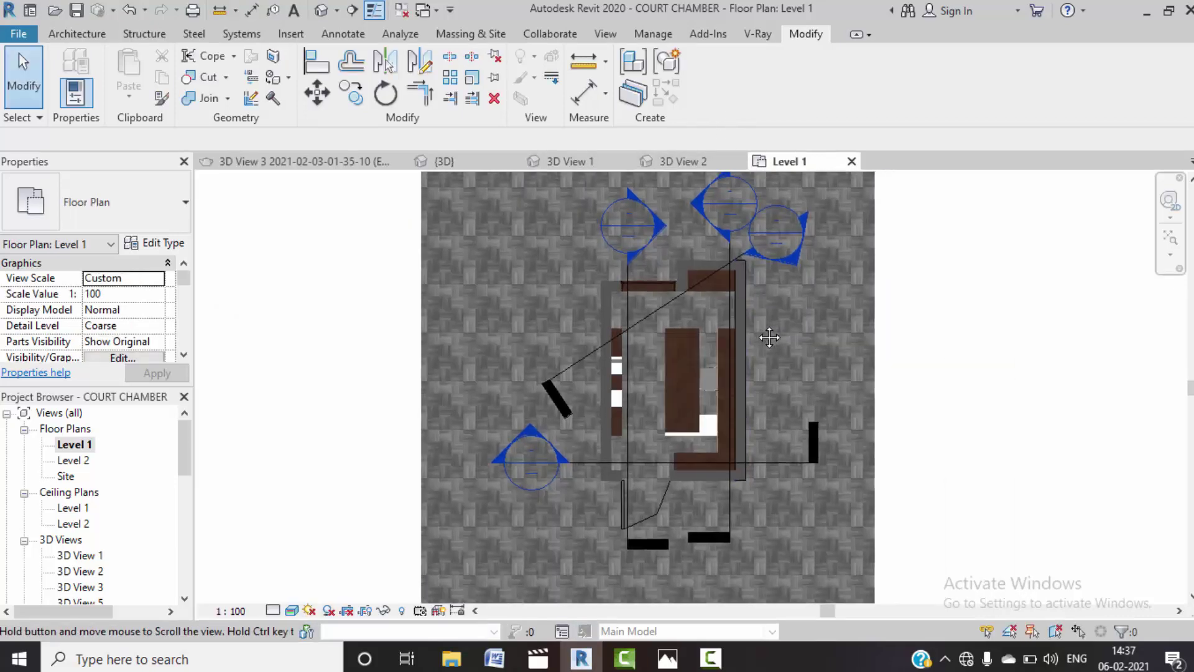
scroll(696, 251, up, 2)
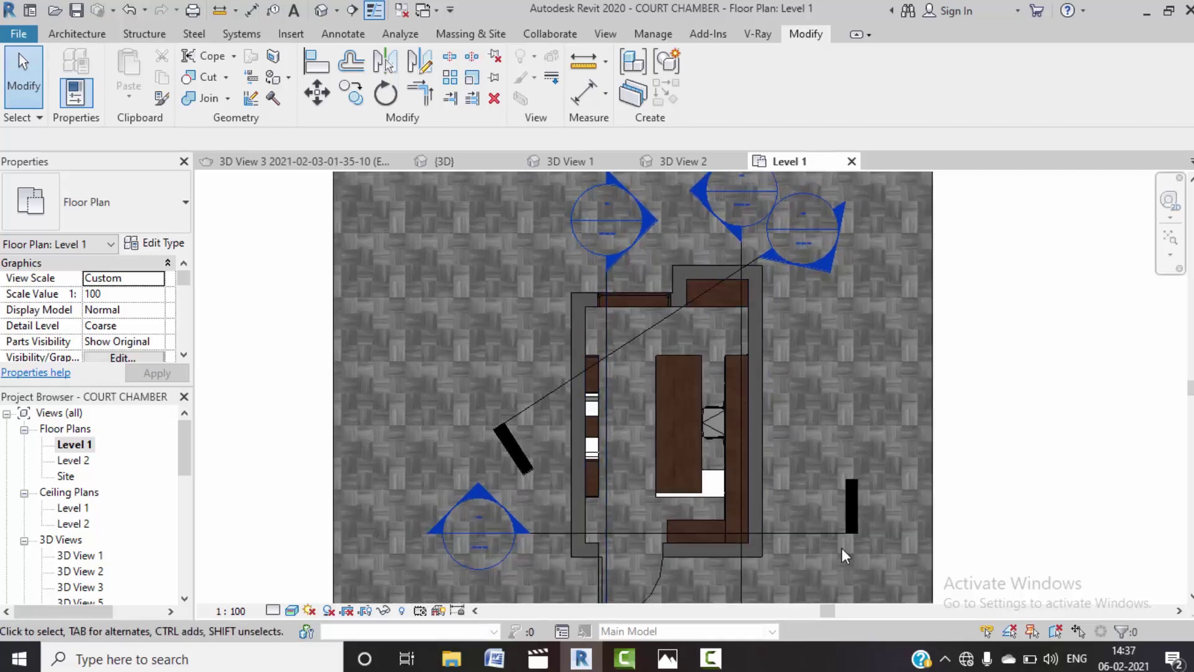
- Switch the plan's visual style to Hidden Line and centre the room
click(292, 610)
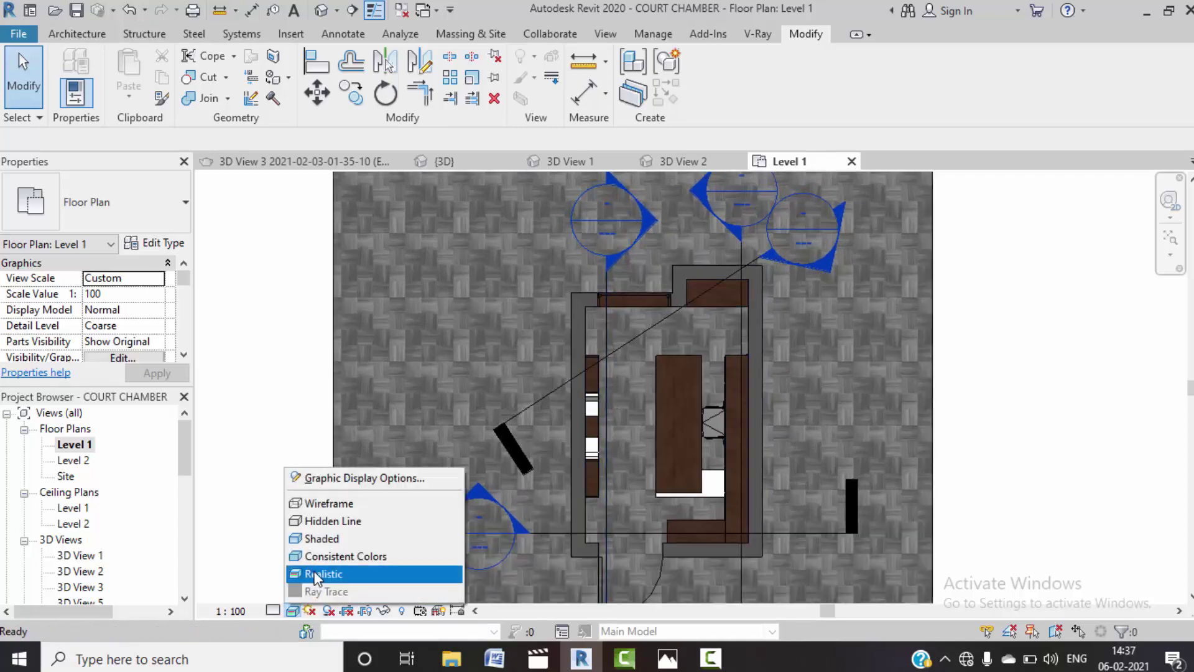
click(320, 570)
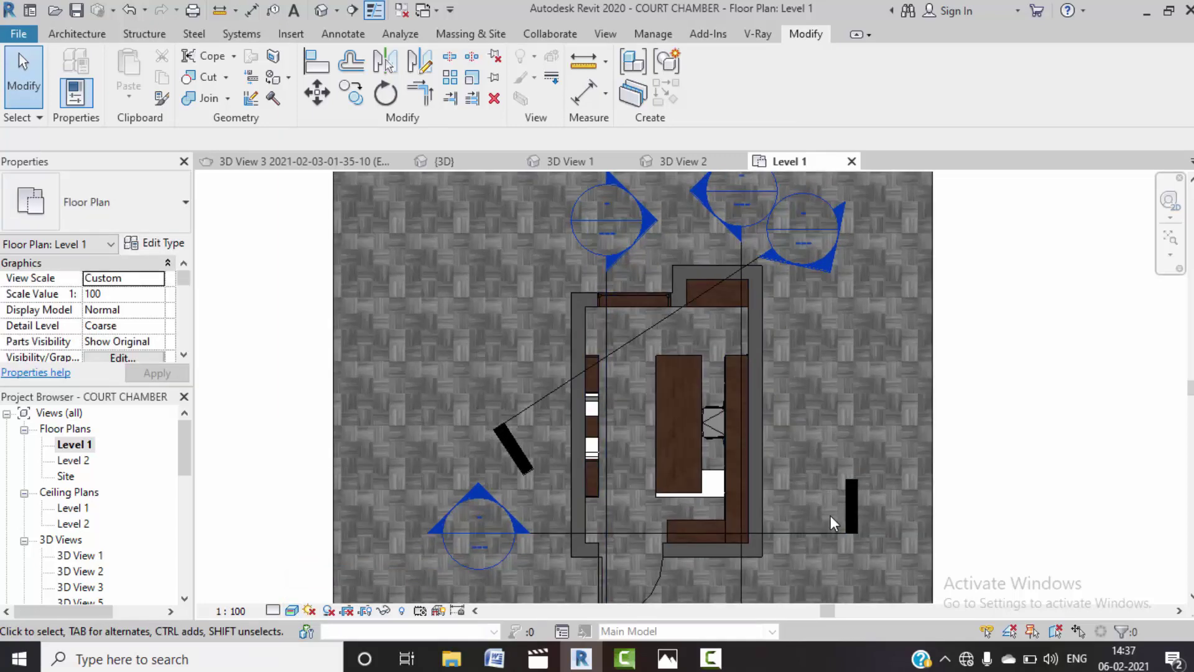
click(292, 610)
click(323, 521)
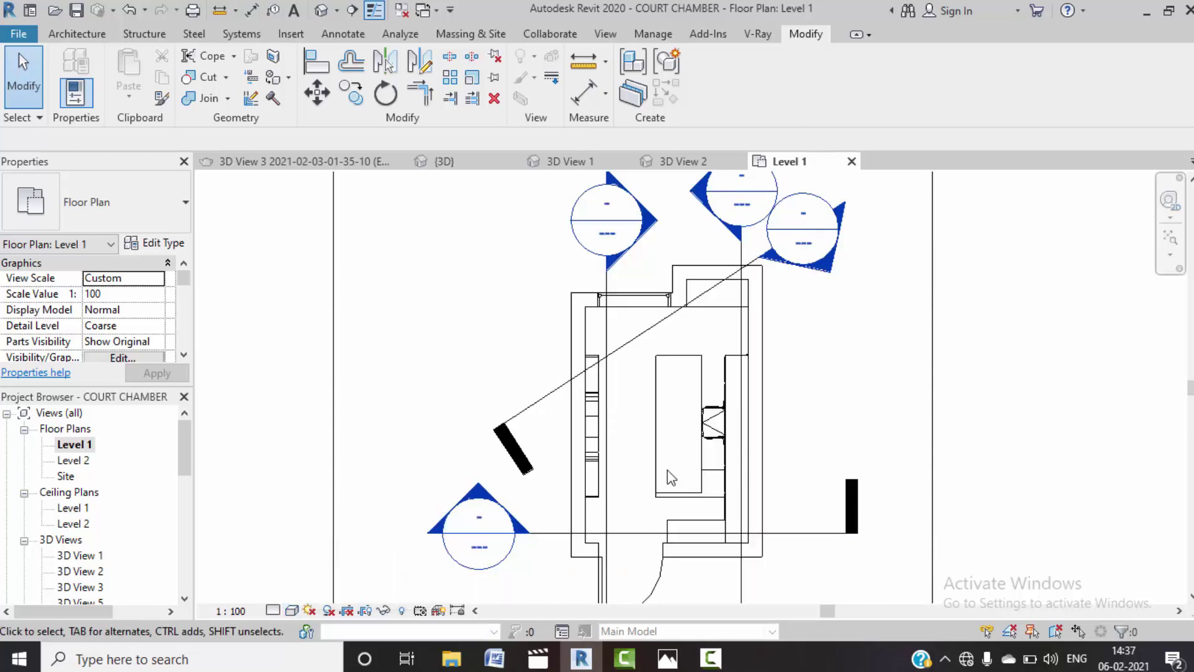
scroll(667, 475, up, 2)
middle_drag(773, 349, 807, 327)
scroll(807, 326, down, 2)
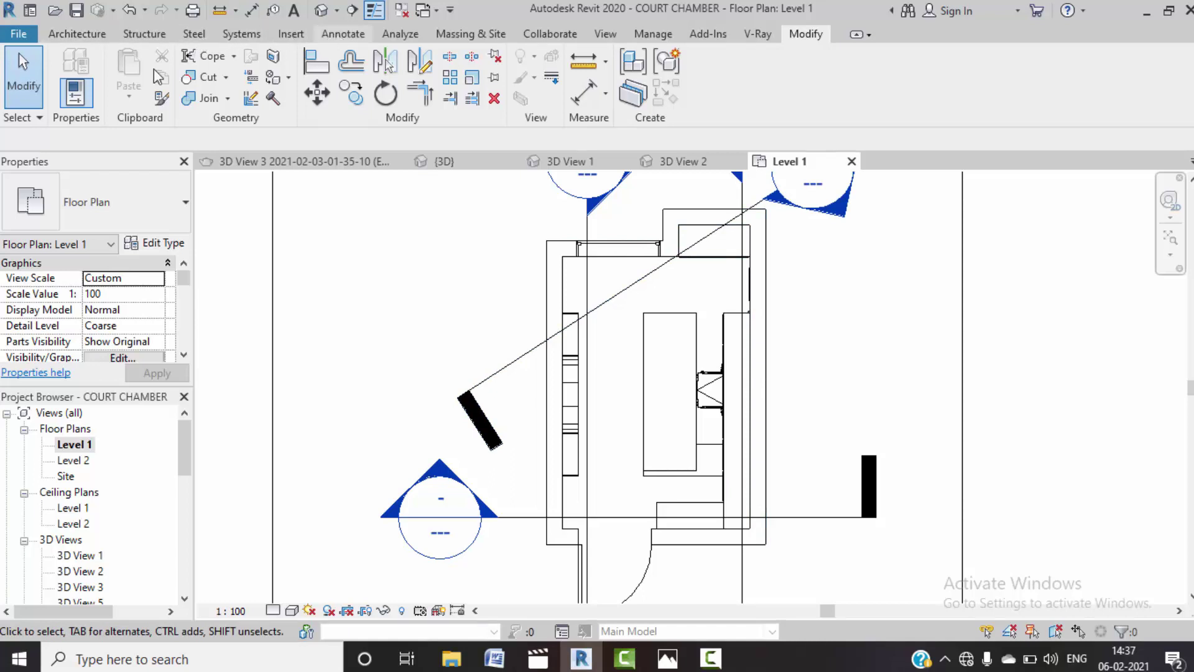
- Add aligned dimensions for the 12'-11" room depth and the 3'-4 1/2" notch width
click(342, 33)
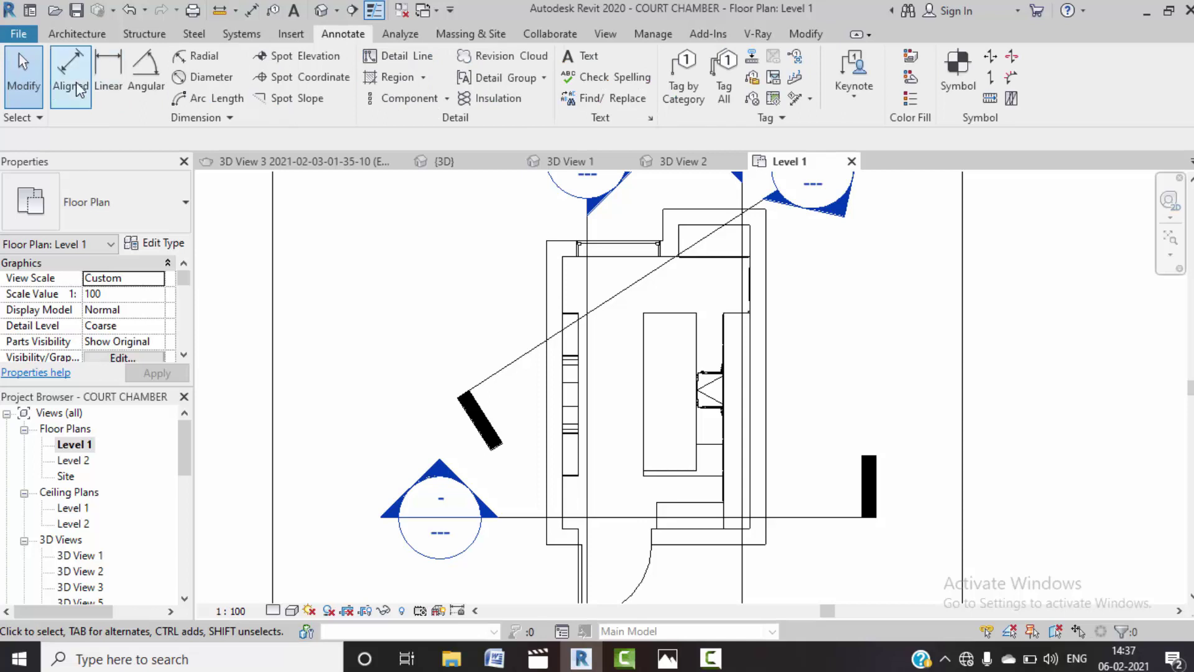
click(69, 73)
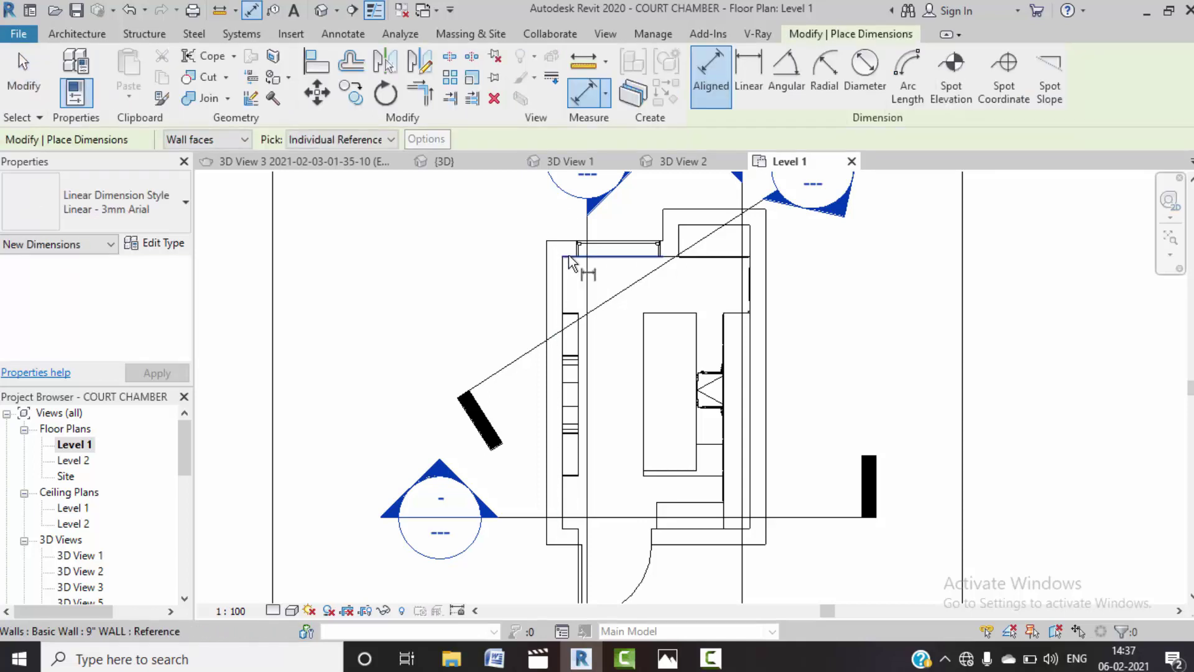
click(571, 261)
click(576, 529)
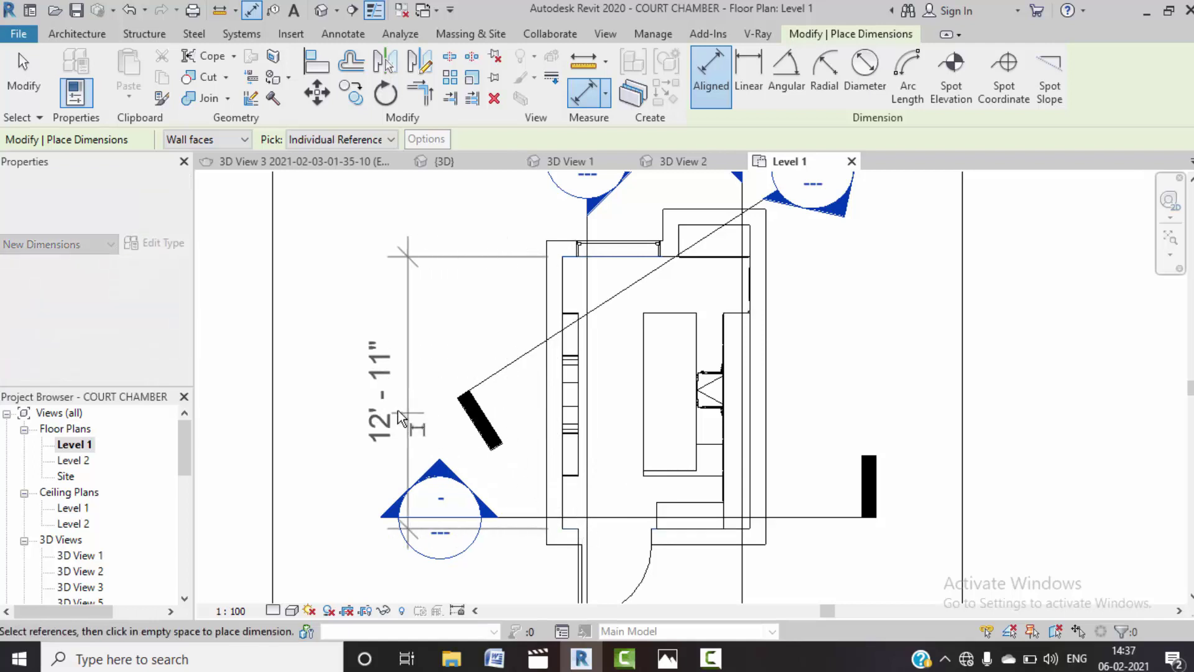
click(361, 392)
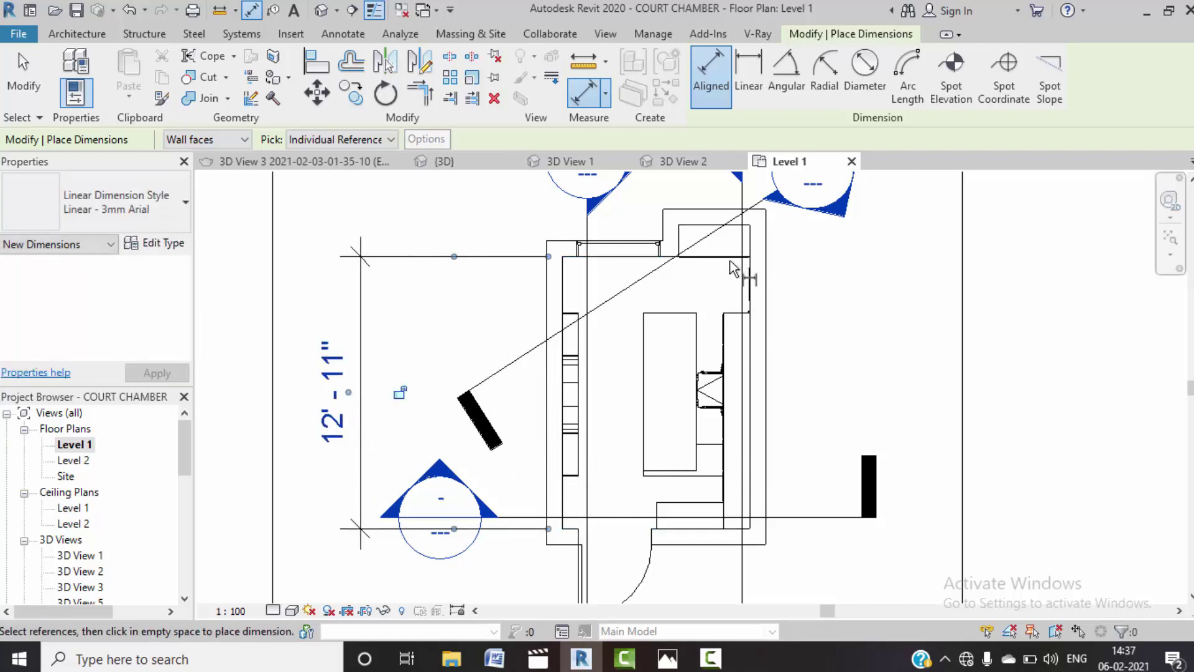
click(748, 252)
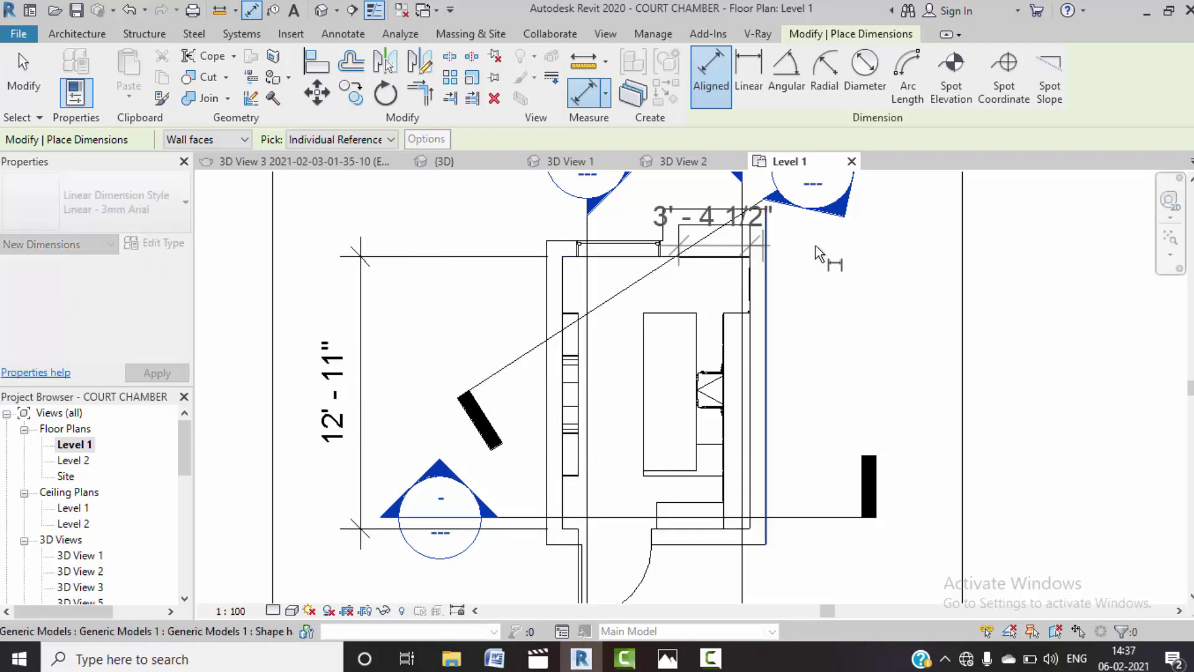
mouse_move(882, 296)
middle_down()
mouse_move(849, 316)
mouse_move(774, 255)
mouse_move(771, 181)
middle_up()
scroll(826, 328, down, 2)
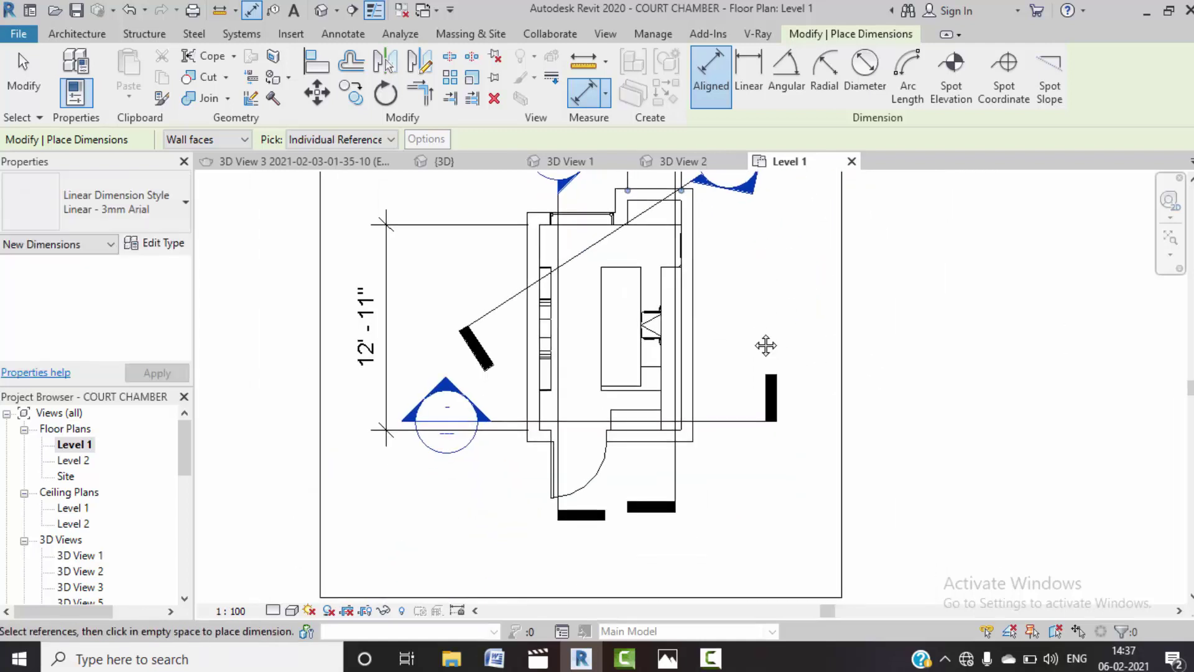
middle_drag(765, 341, 759, 416)
- Dimension the 8'-11" span between the left and right walls below the room
click(539, 323)
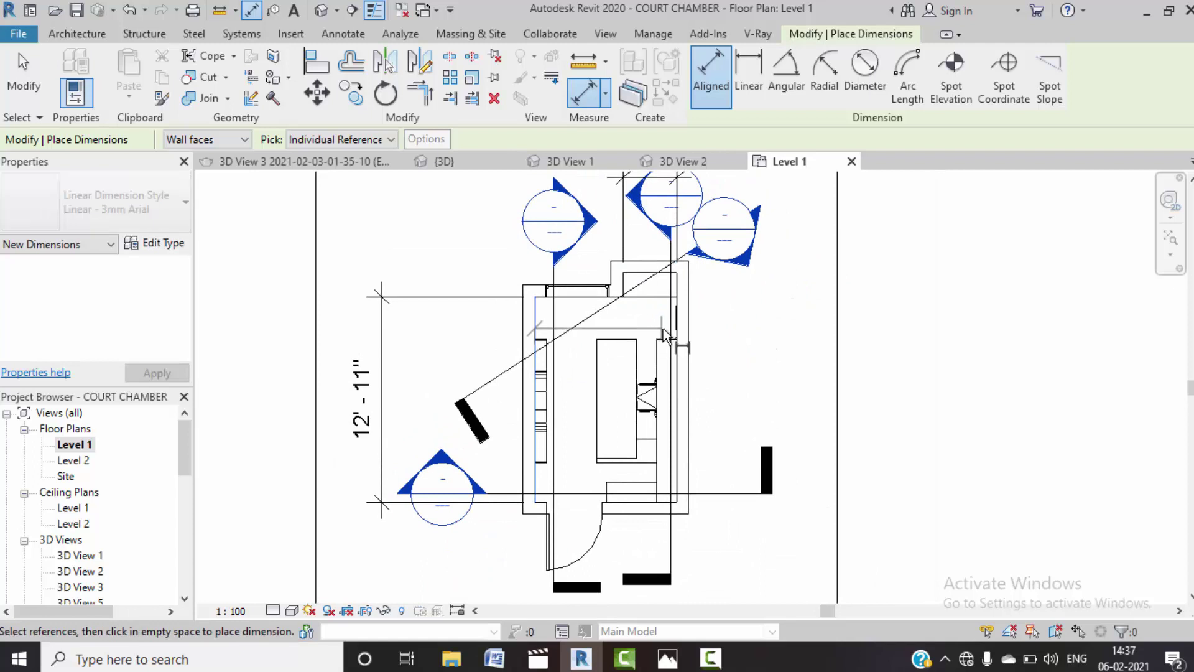
click(679, 376)
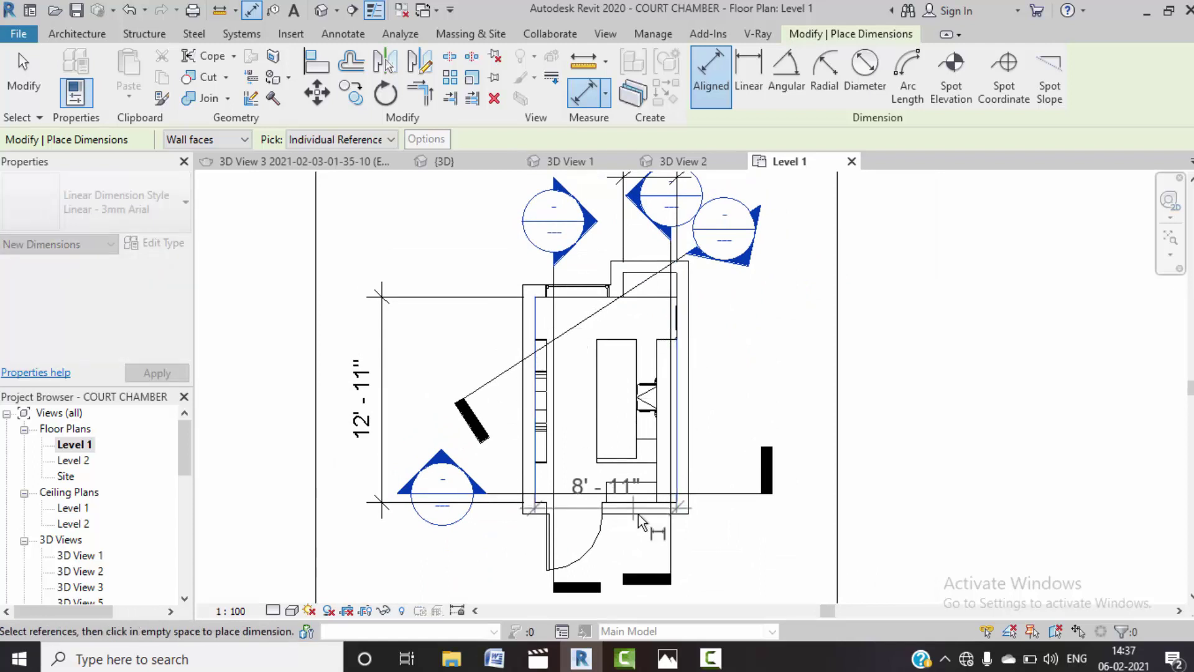
middle_drag(638, 488, 635, 266)
click(653, 412)
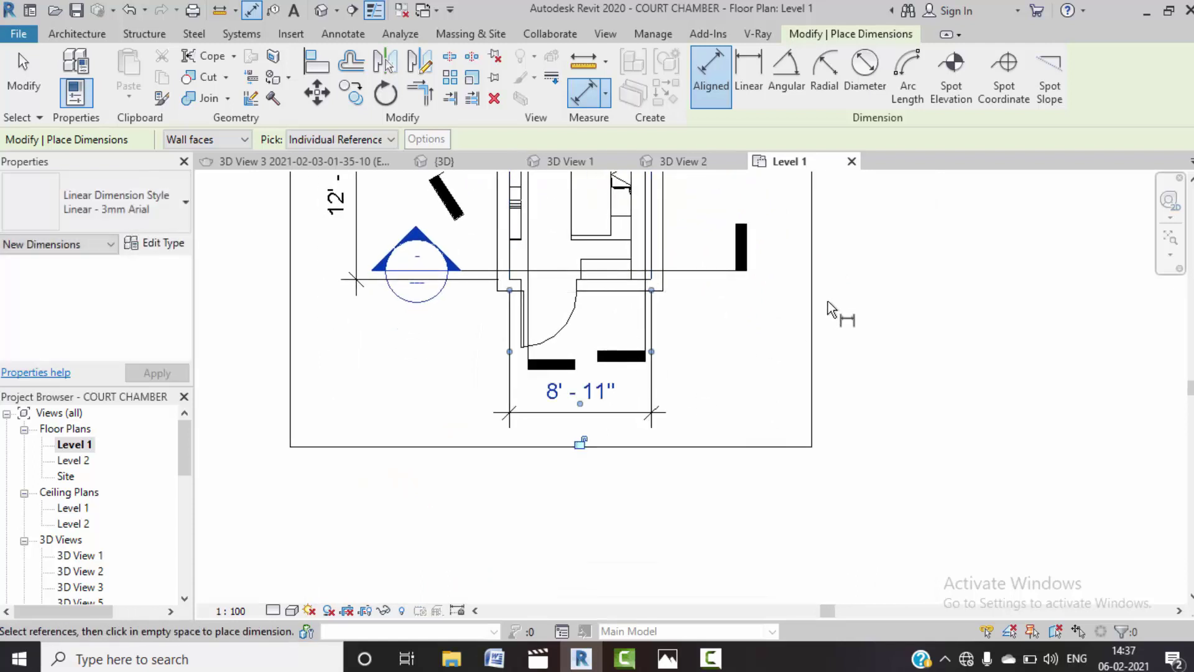
key(Escape)
key(Escape)
scroll(828, 309, down, 2)
middle_drag(826, 296, 759, 330)
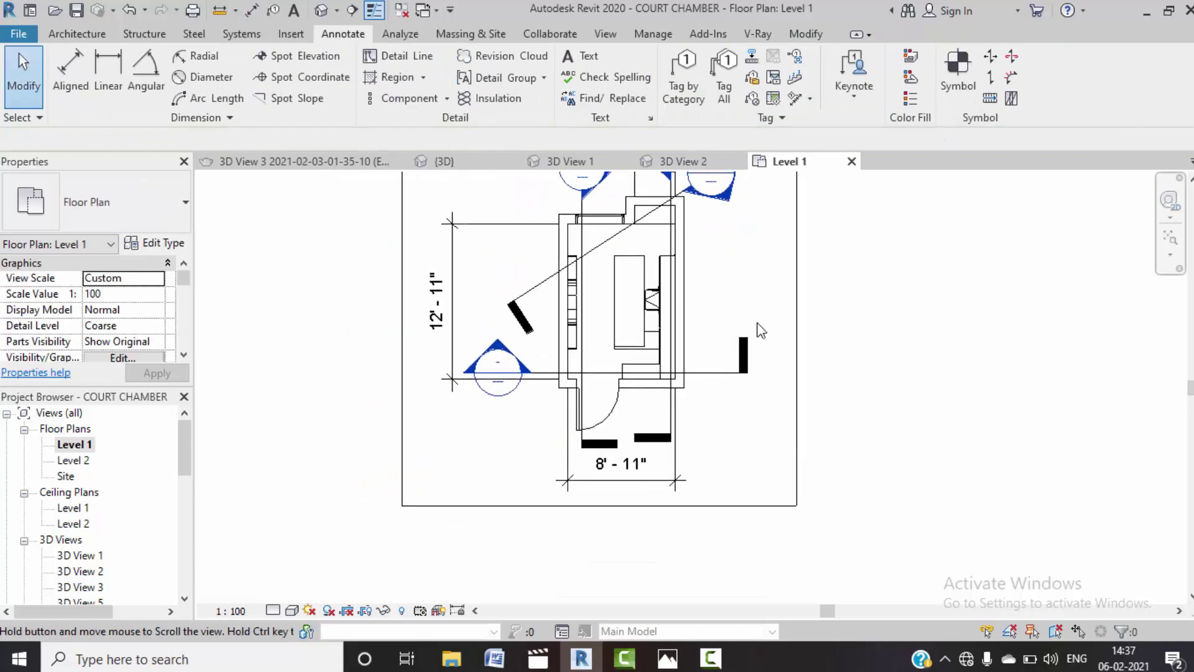
middle_drag(706, 298, 694, 373)
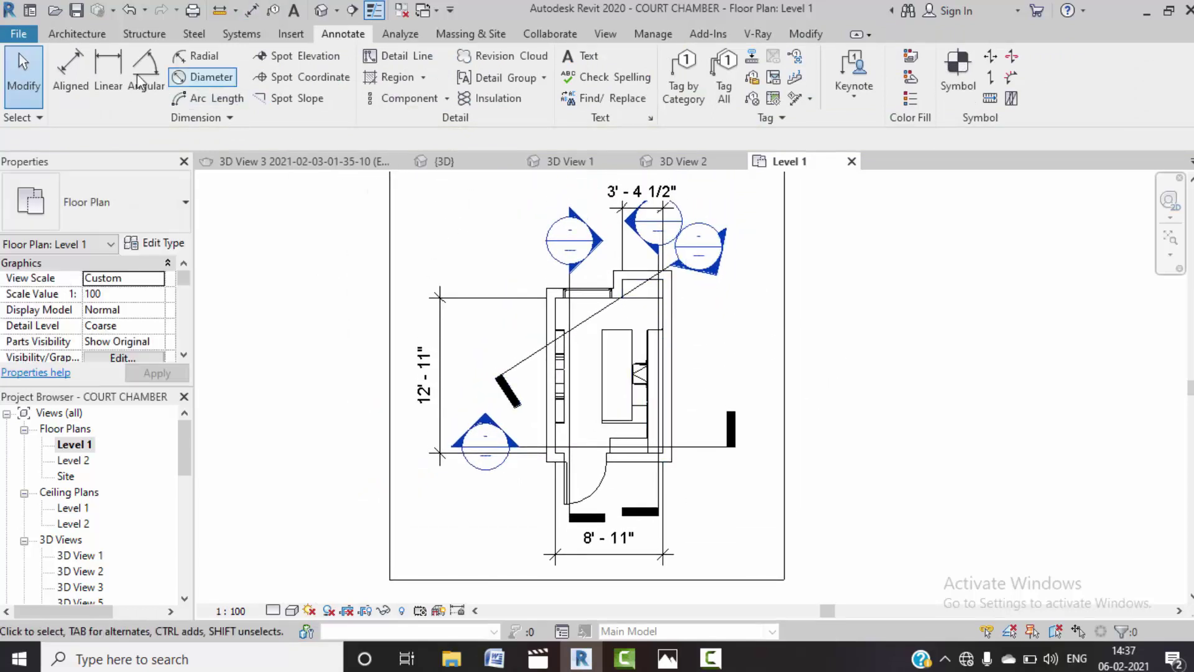
- Place the 1'-6" offset dimension right of the room, then cancel the tool
click(70, 70)
scroll(679, 280, up, 2)
scroll(678, 280, up, 2)
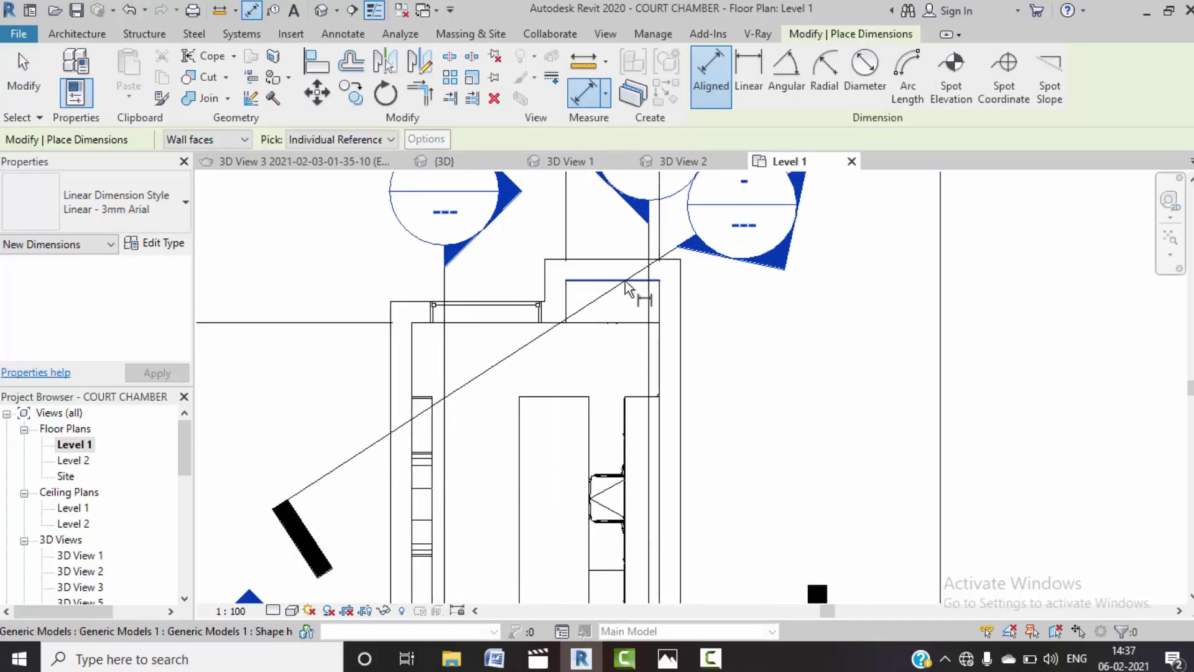
click(637, 283)
click(640, 323)
scroll(640, 326, down, 2)
scroll(808, 324, down, 2)
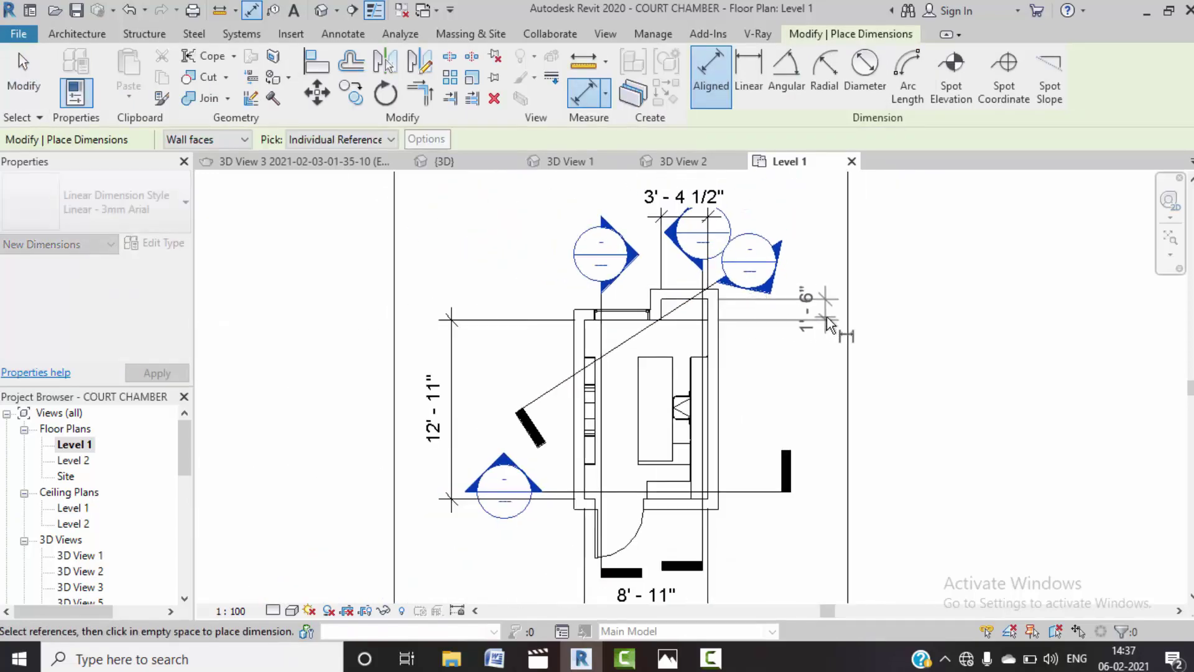
click(830, 324)
right_click(923, 267)
click(933, 269)
right_click(935, 267)
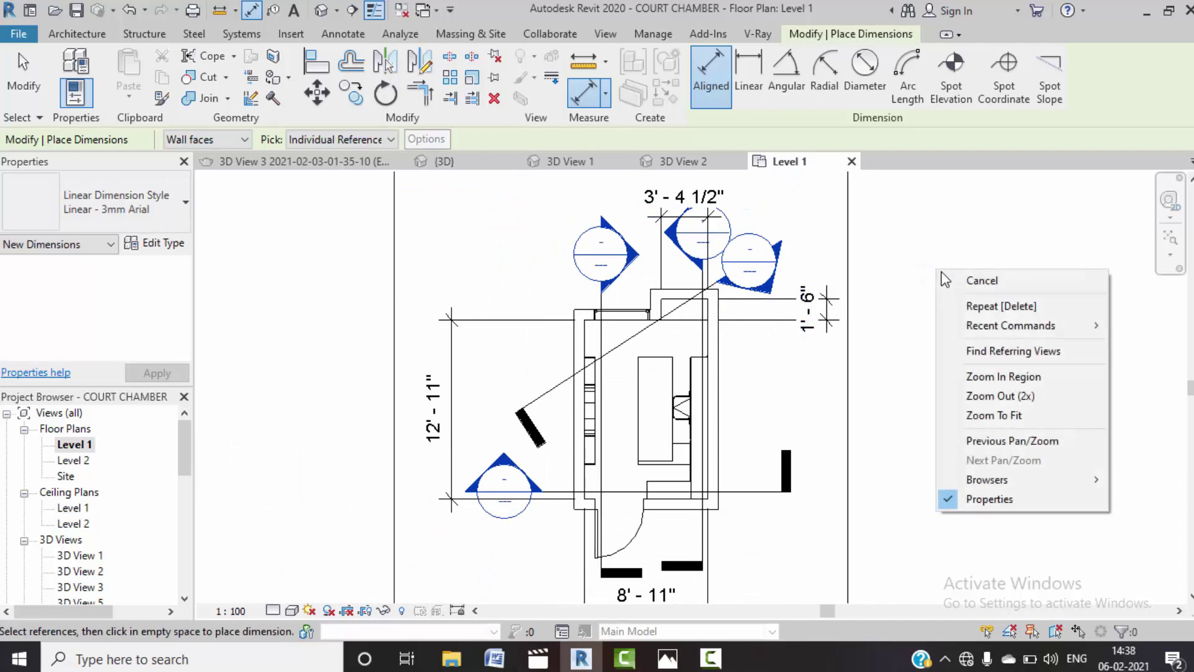
click(940, 278)
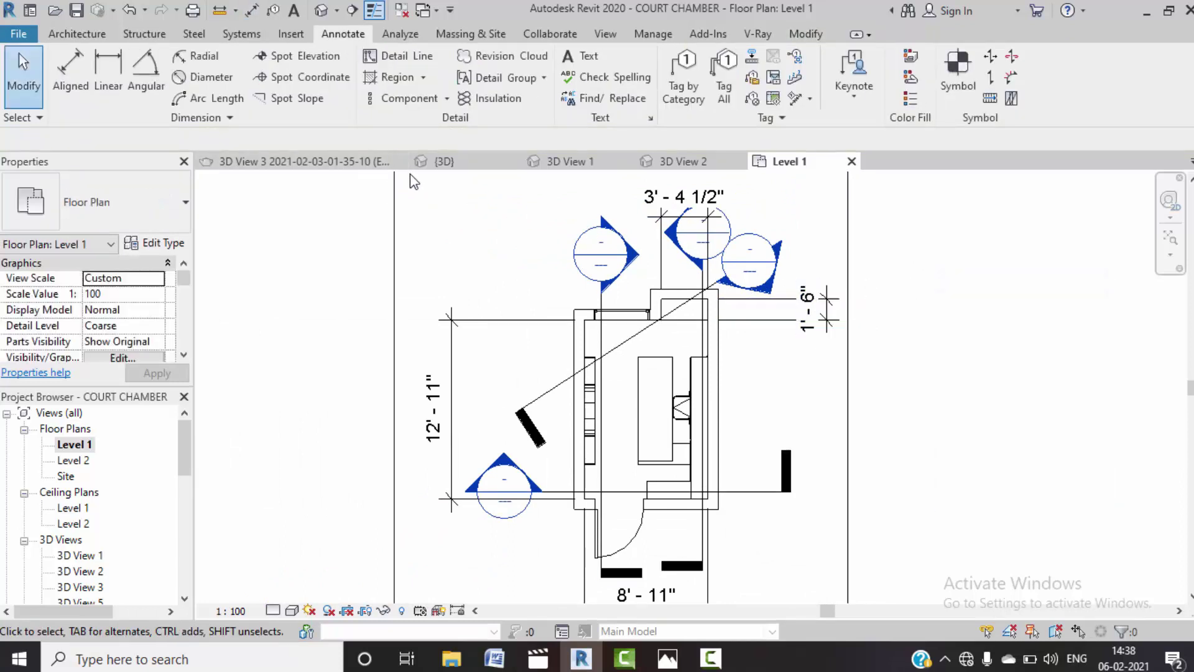
- Close the open 3D view tabs: 3D View 3, {3D}, 3D View 1 and 3D View 2
click(401, 160)
click(302, 162)
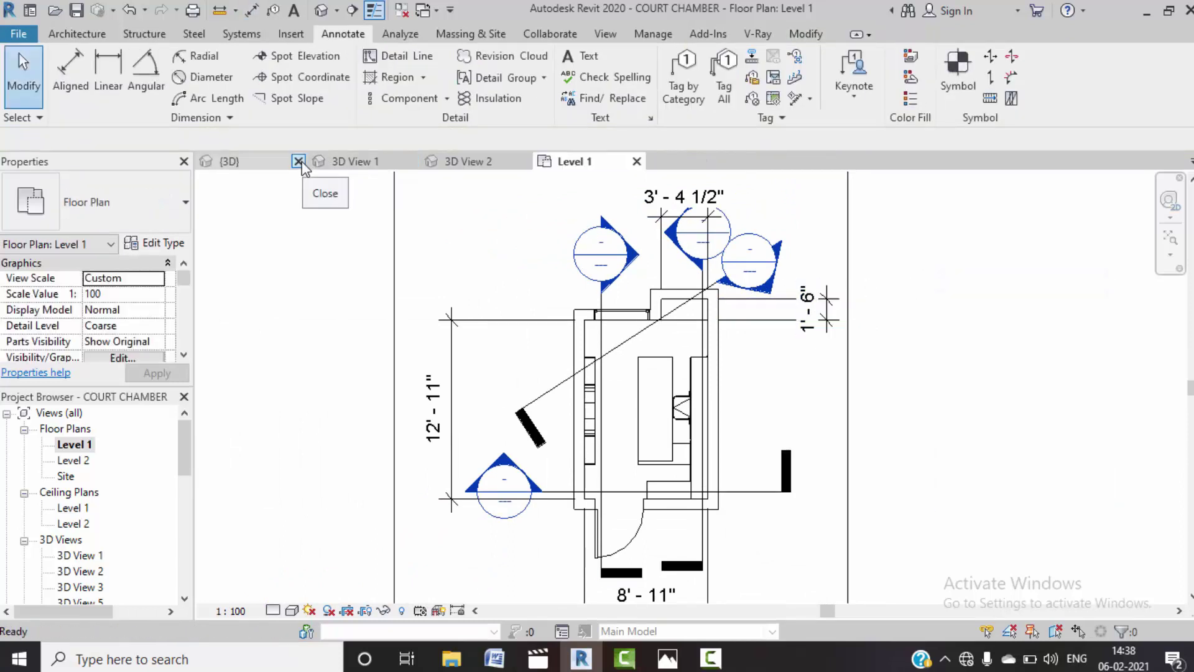
click(302, 161)
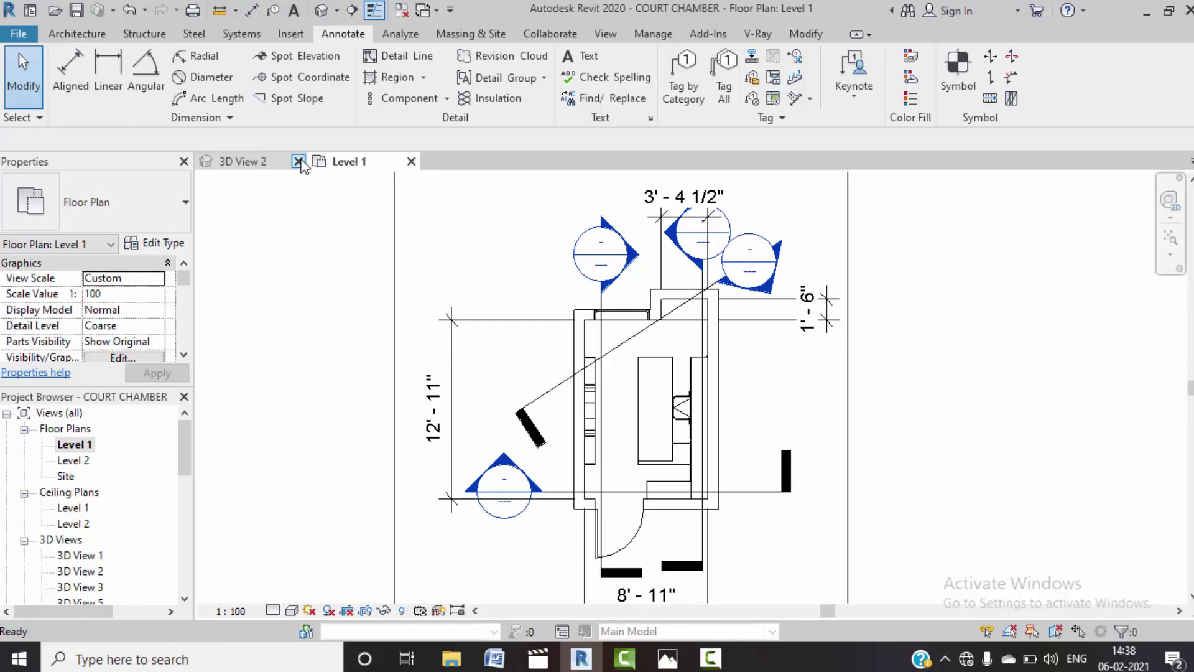
click(301, 161)
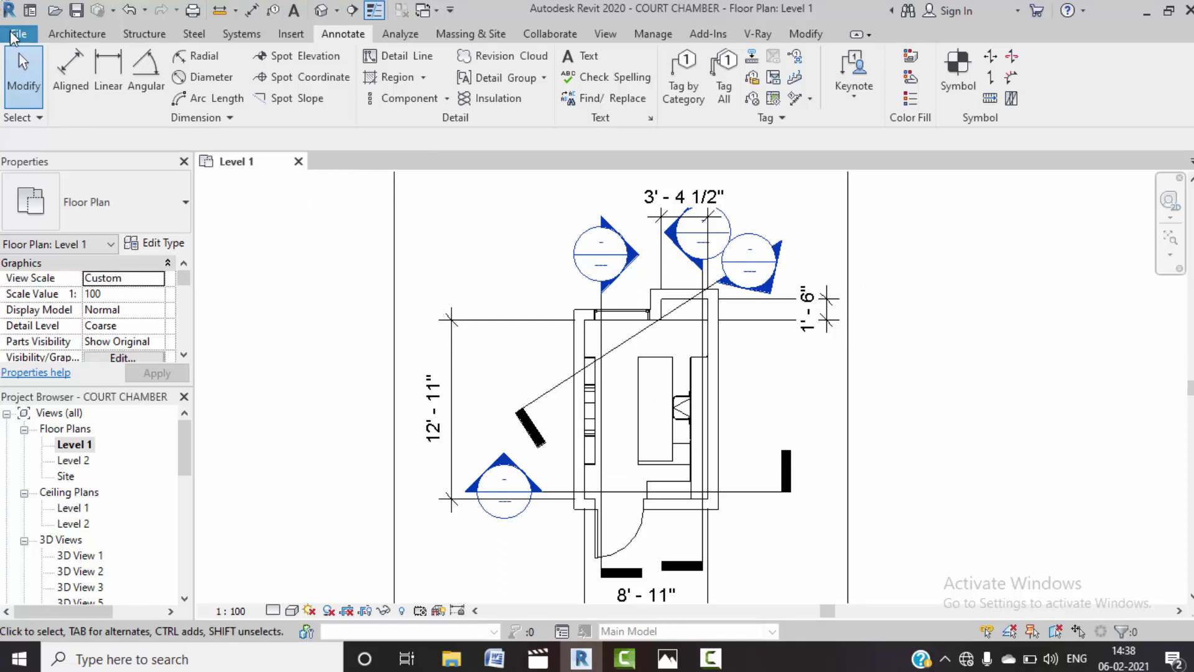
- Create a new project from the Architectural Template
click(14, 36)
mouse_move(56, 101)
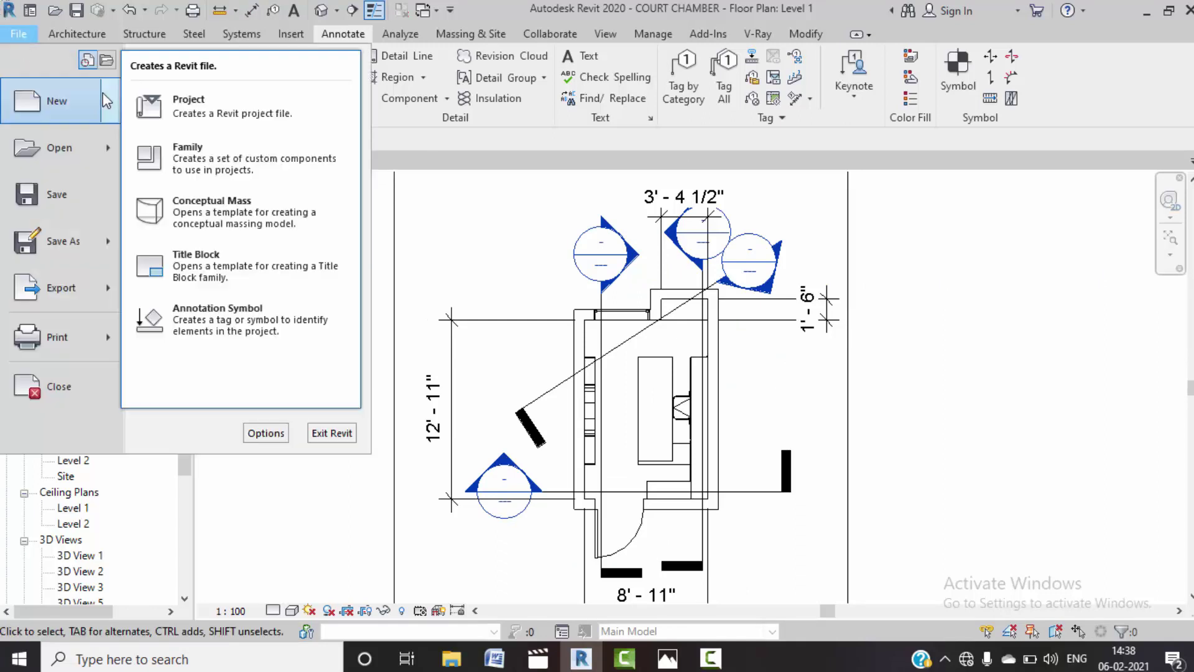
click(249, 106)
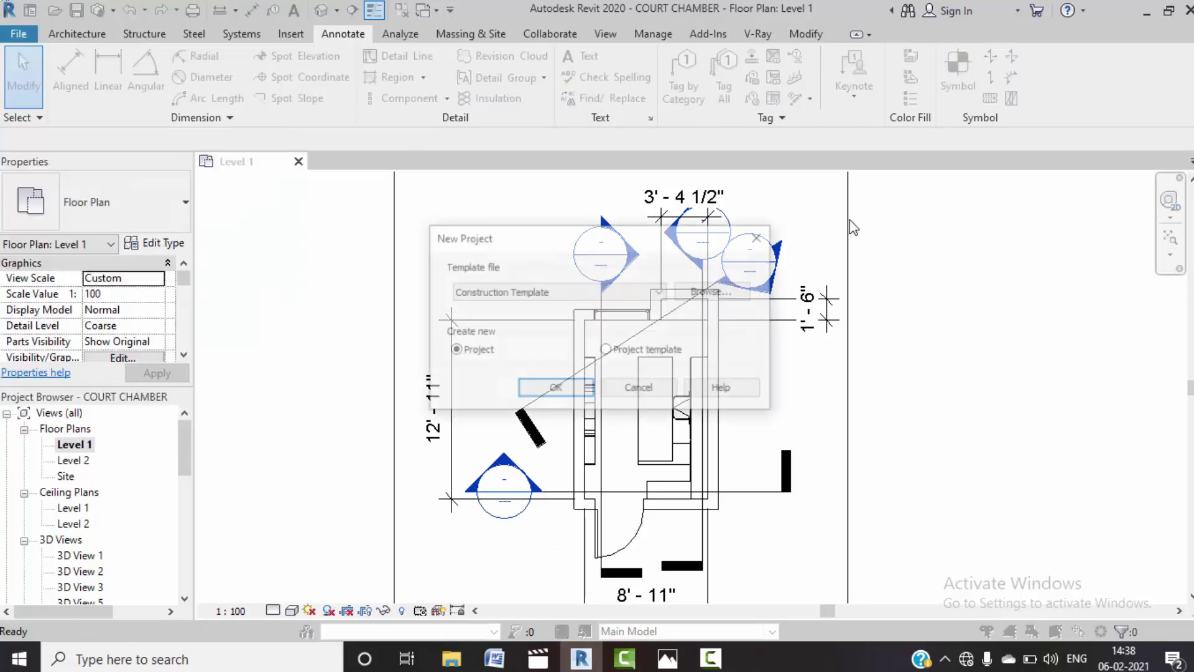
click(641, 292)
click(548, 330)
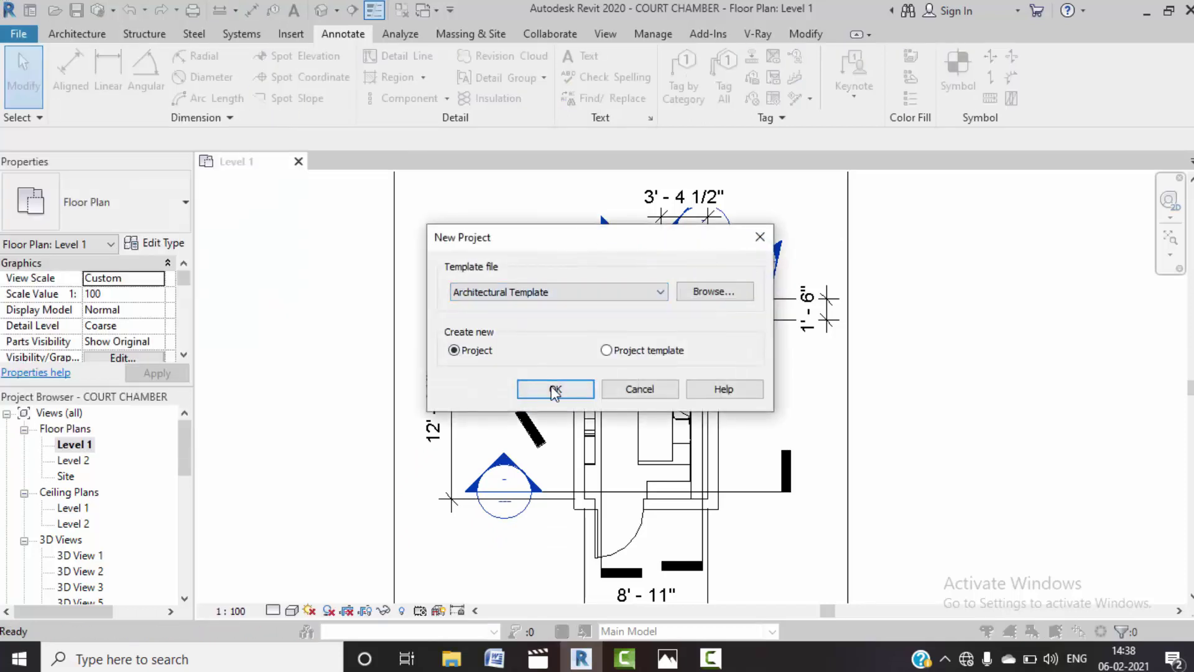
click(553, 389)
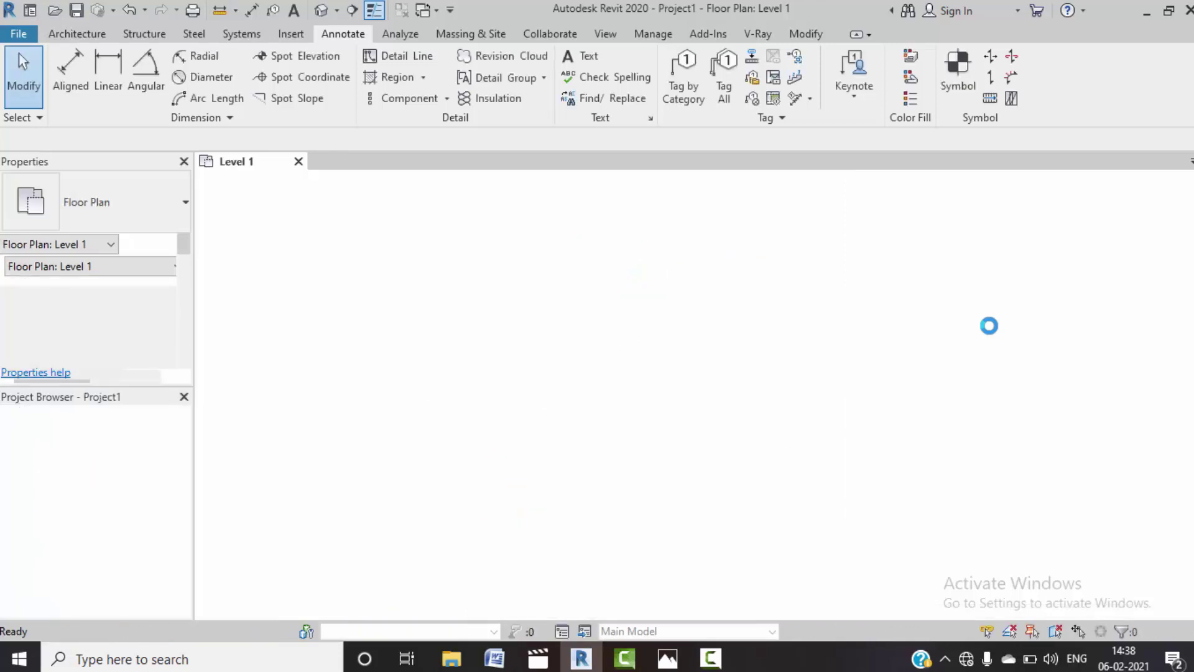
- Set length units to Feet and fractional inches via the UN Project Units dialog
middle_drag(780, 369, 747, 365)
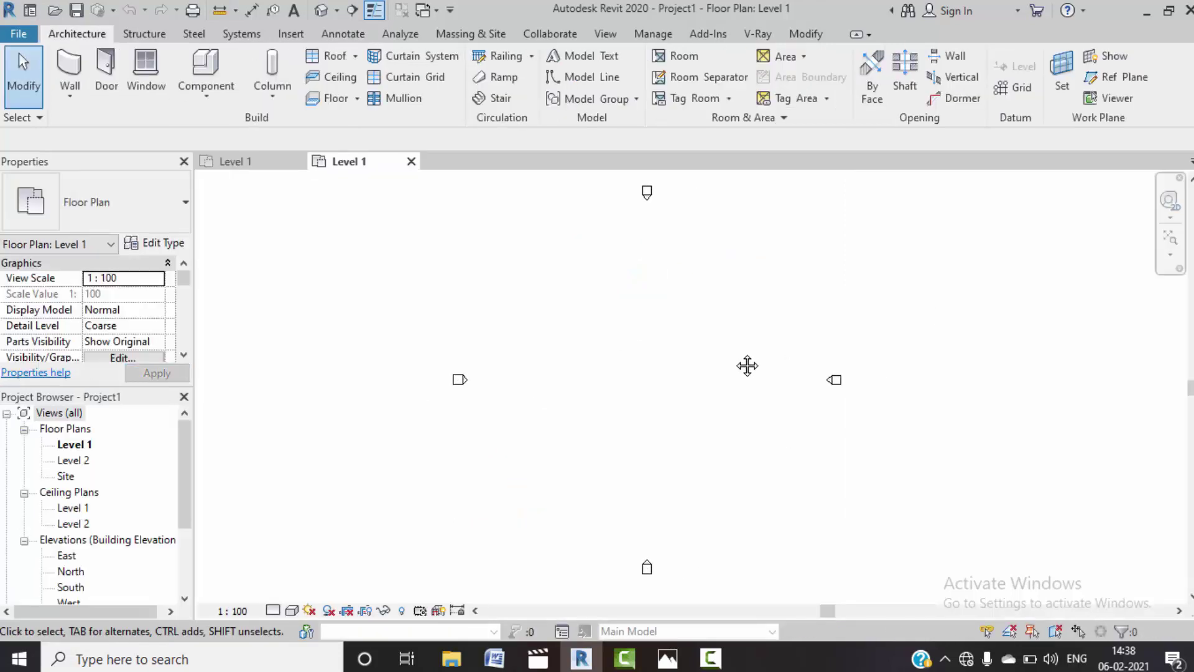
key(u)
key(n)
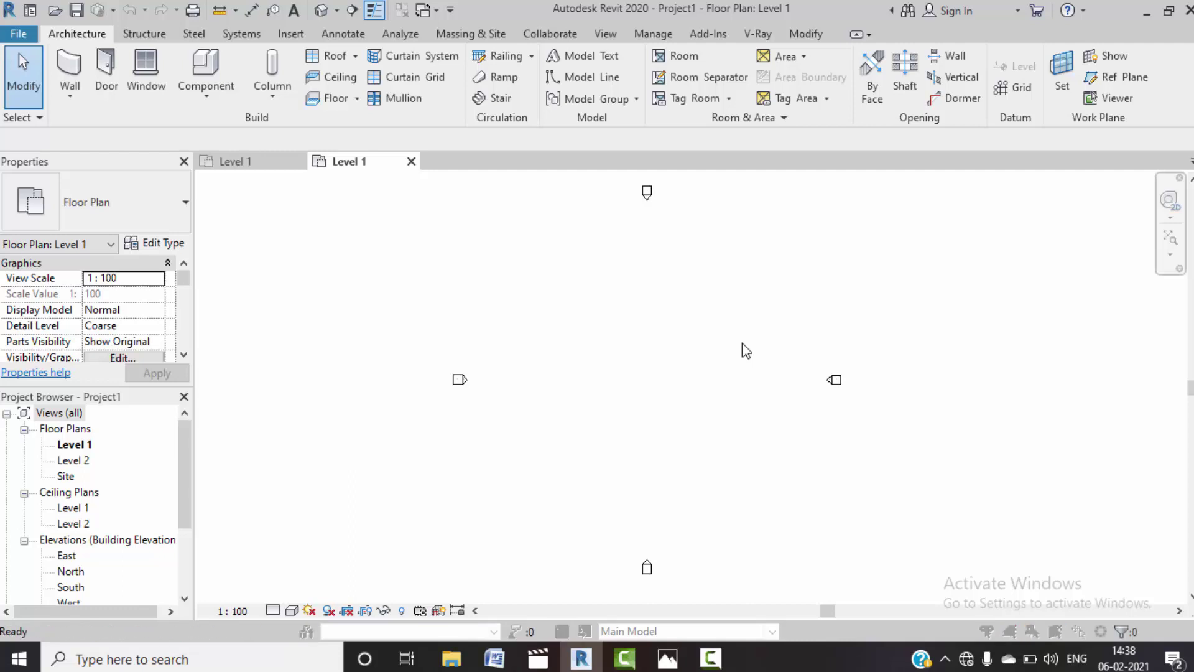
click(658, 199)
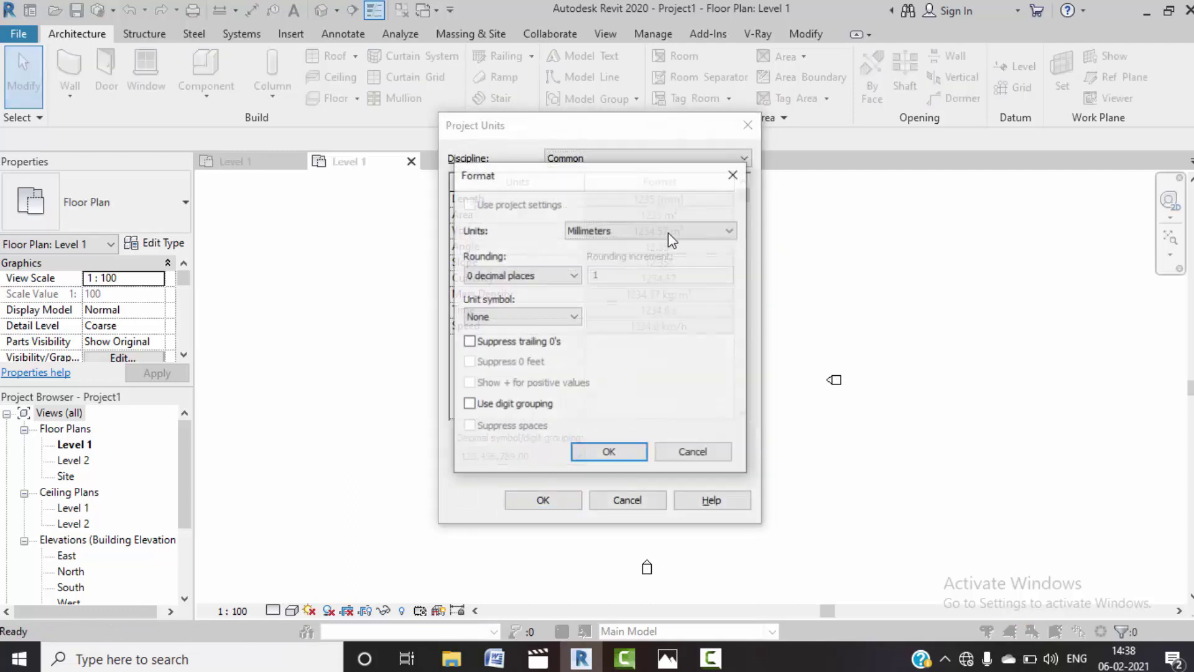
click(640, 232)
click(602, 260)
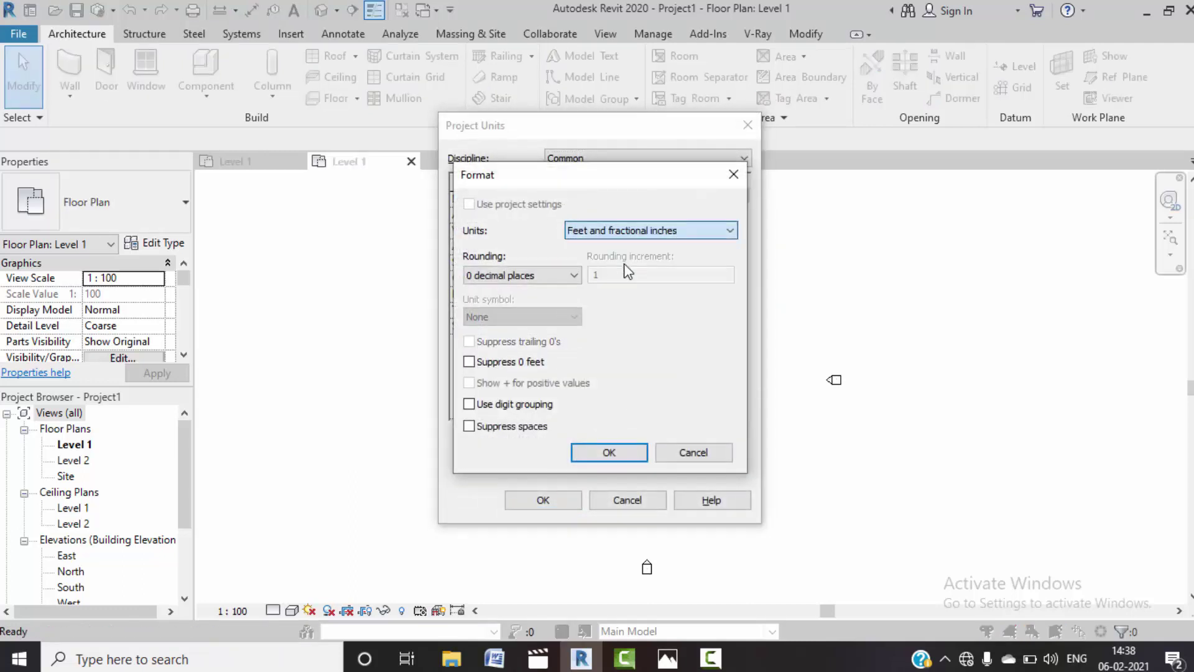
click(612, 451)
click(550, 500)
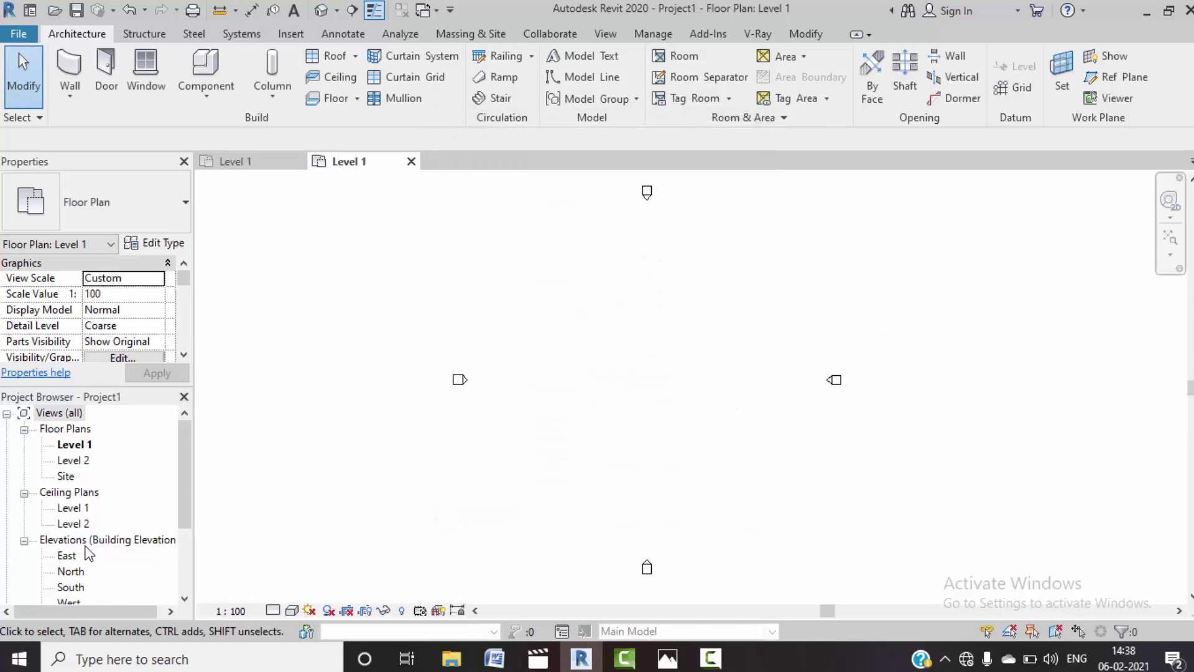
scroll(87, 553, down, 1)
scroll(82, 542, down, 2)
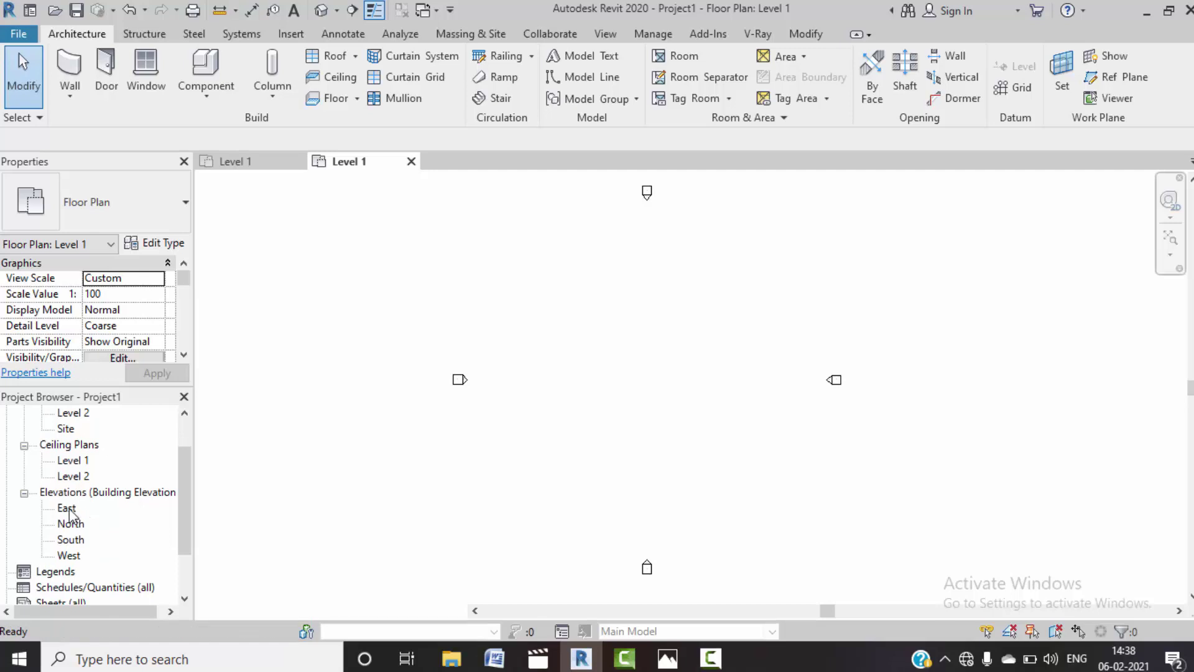
- In the East elevation, change Level 2's elevation to 10'-0"
double_click(67, 508)
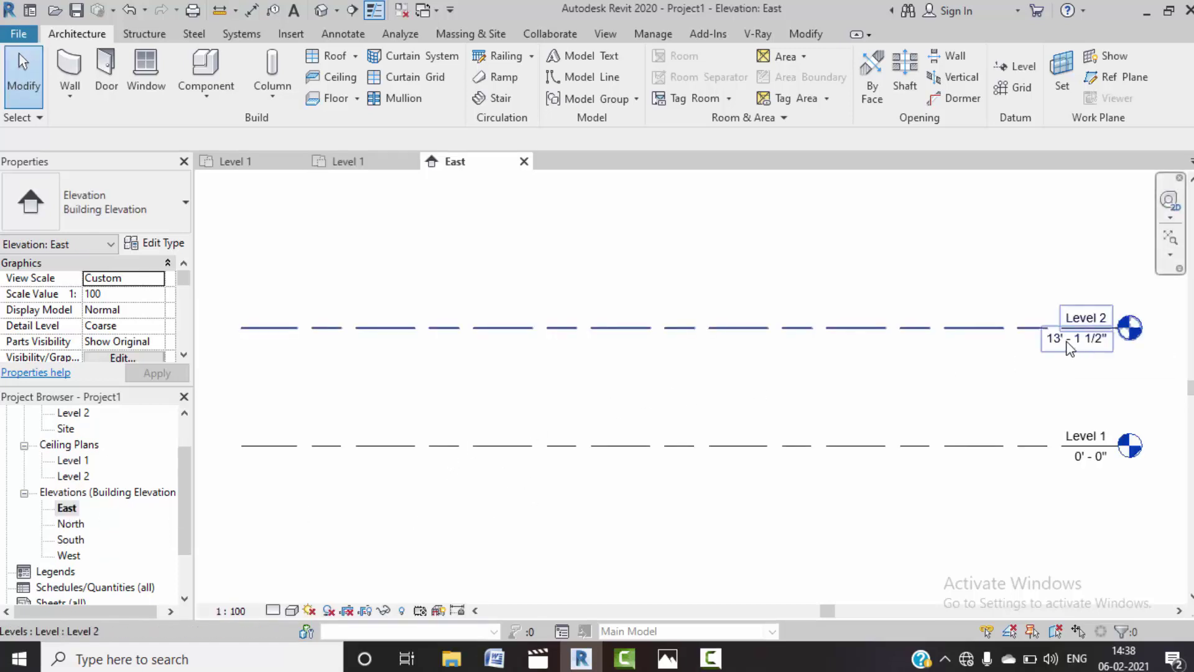
click(1067, 346)
click(1066, 339)
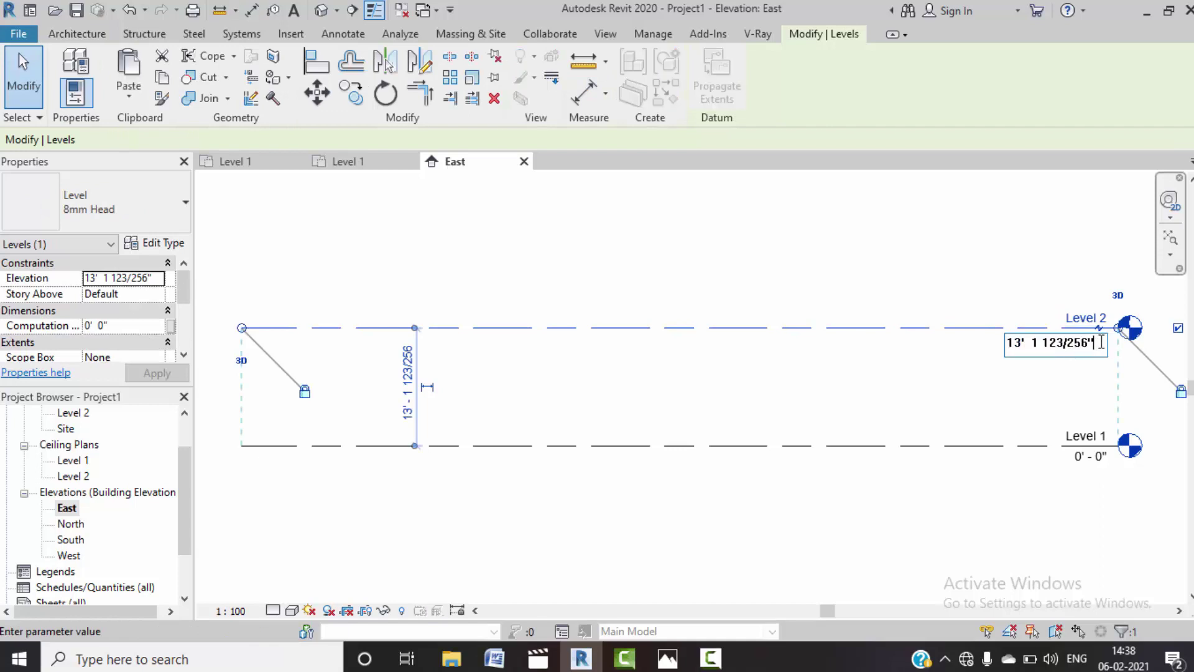
drag(1101, 342, 912, 346)
text(10)
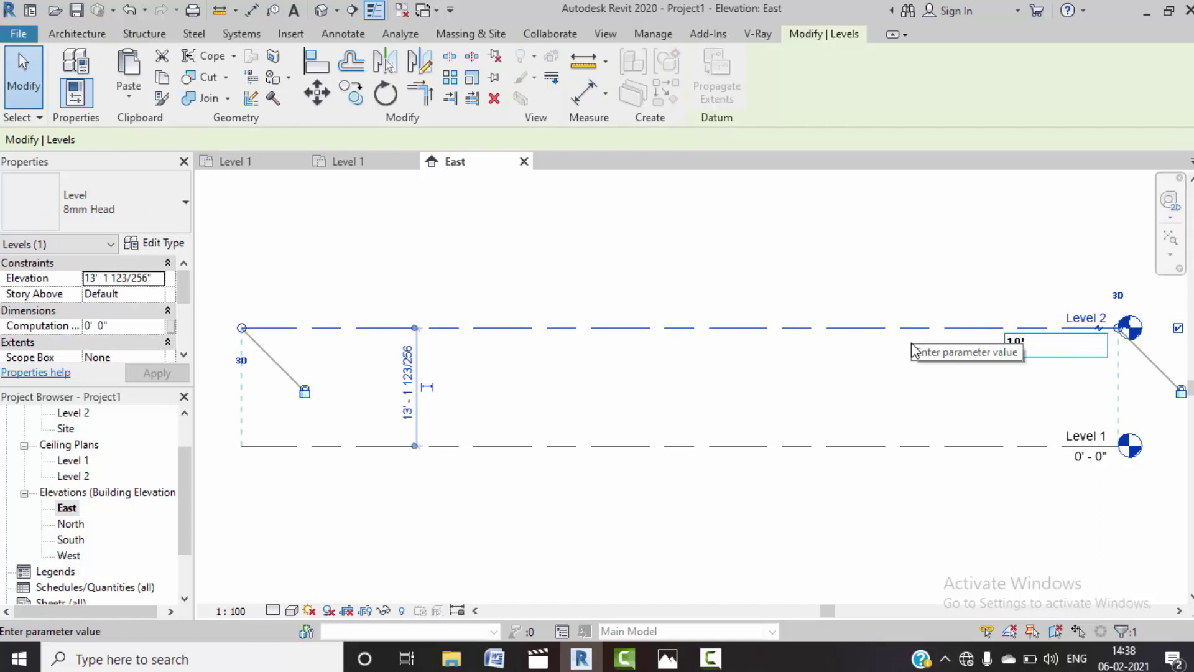
key(Return)
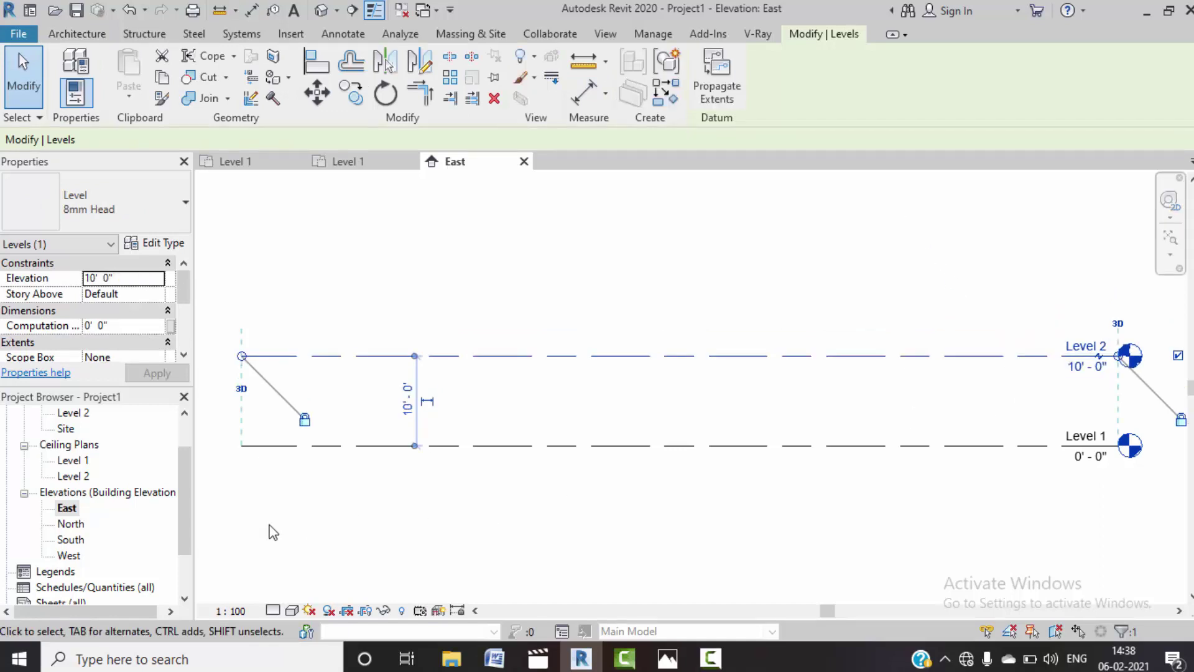
scroll(101, 465, up, 3)
- Return to the Level 1 plan and start the Wall: Architectural tool
double_click(74, 445)
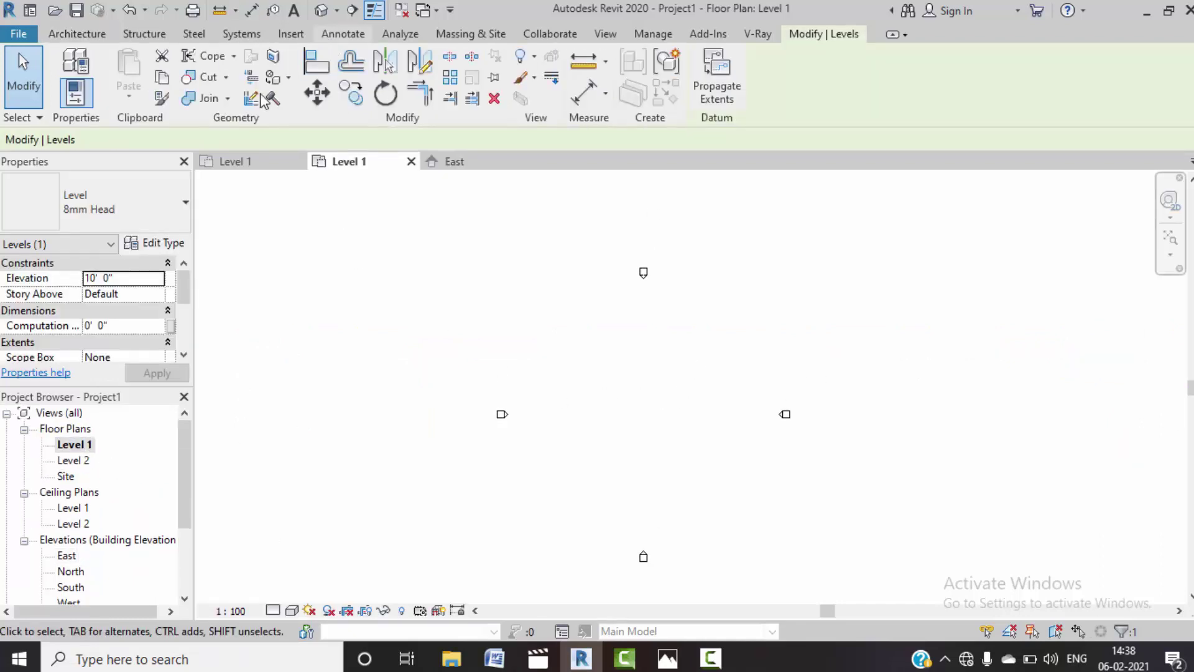
click(77, 34)
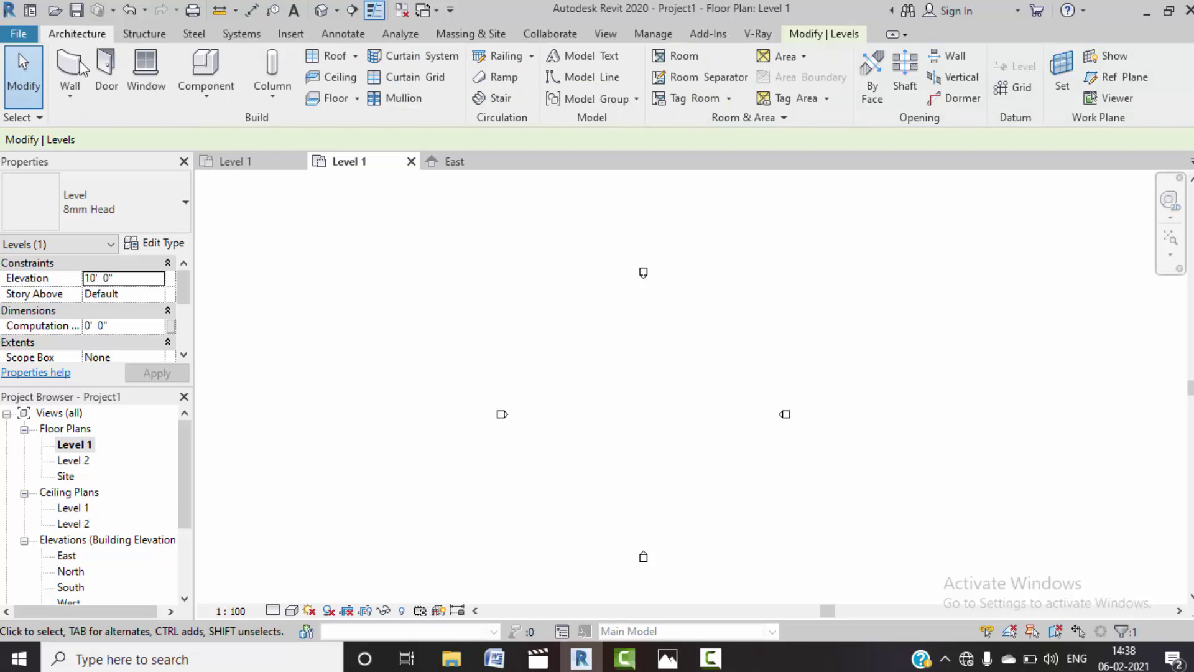
click(80, 94)
click(97, 127)
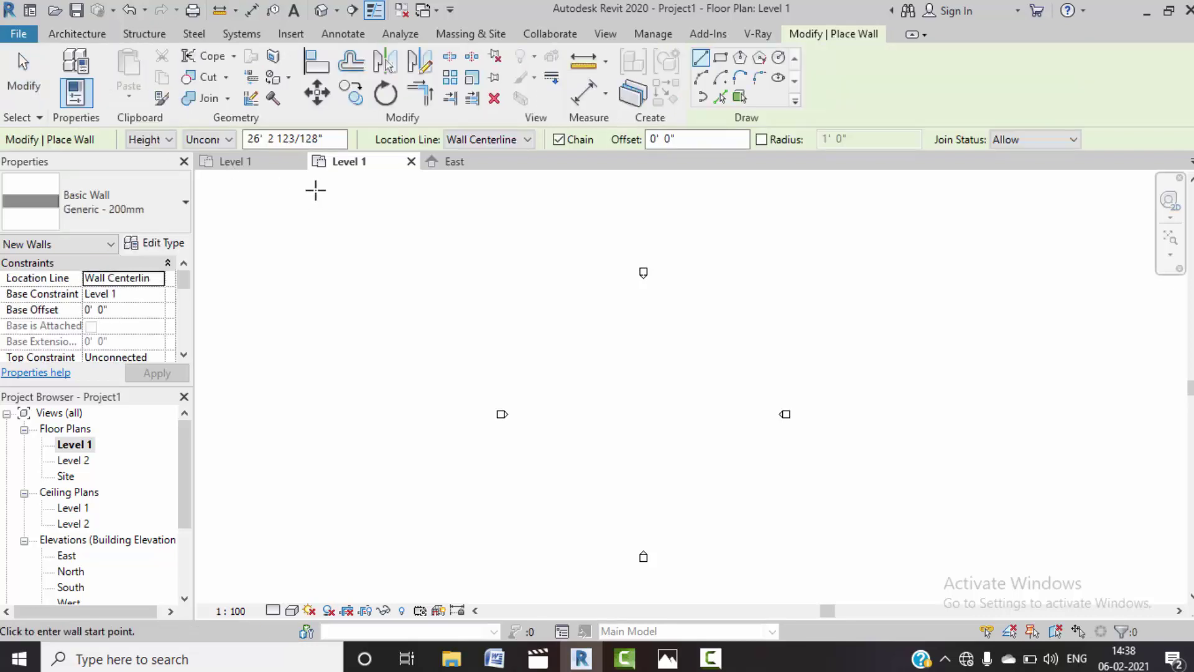
- Set the wall type's Structure layer thickness to 9"
click(155, 243)
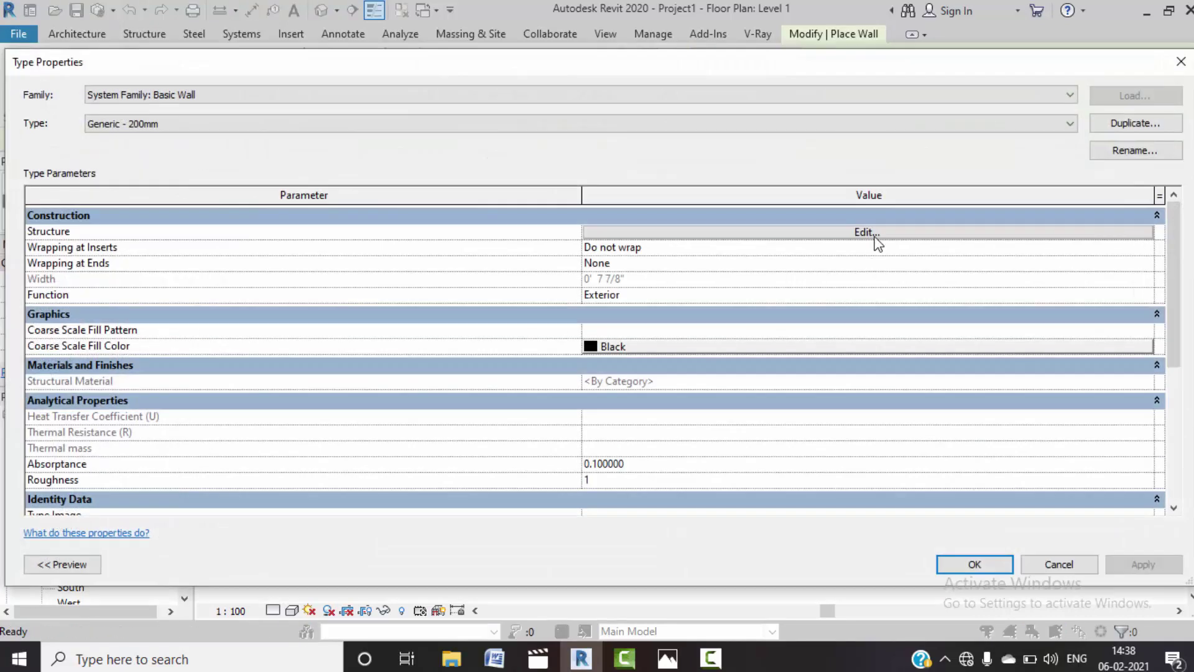
click(874, 243)
click(683, 231)
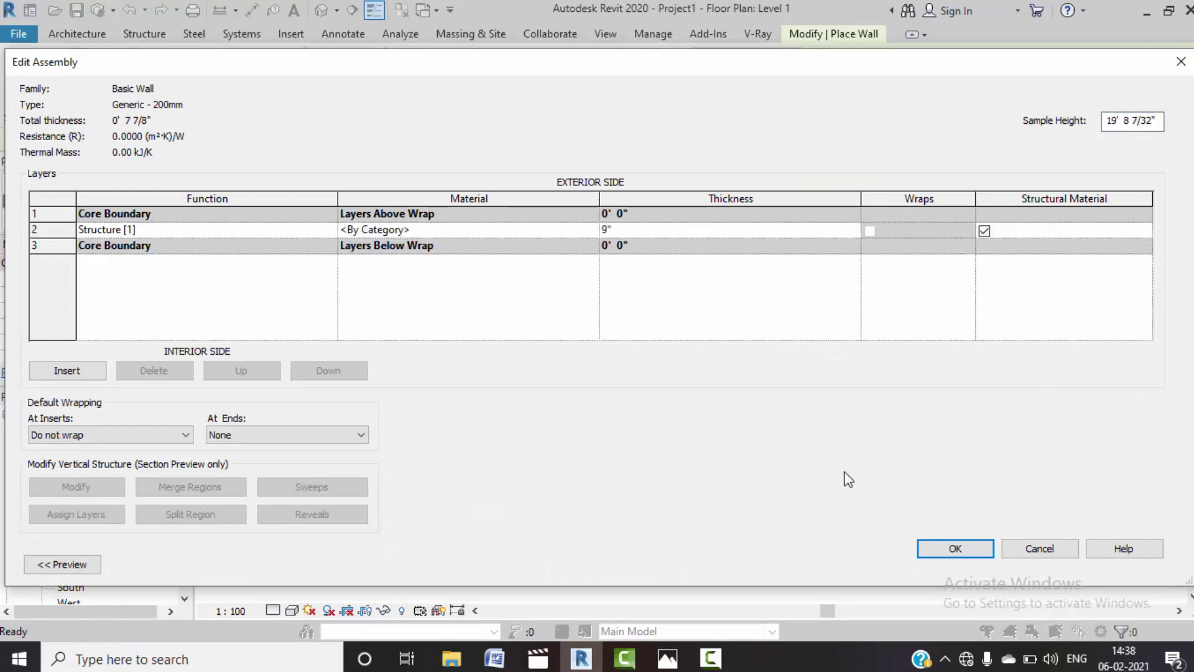
click(943, 549)
click(956, 567)
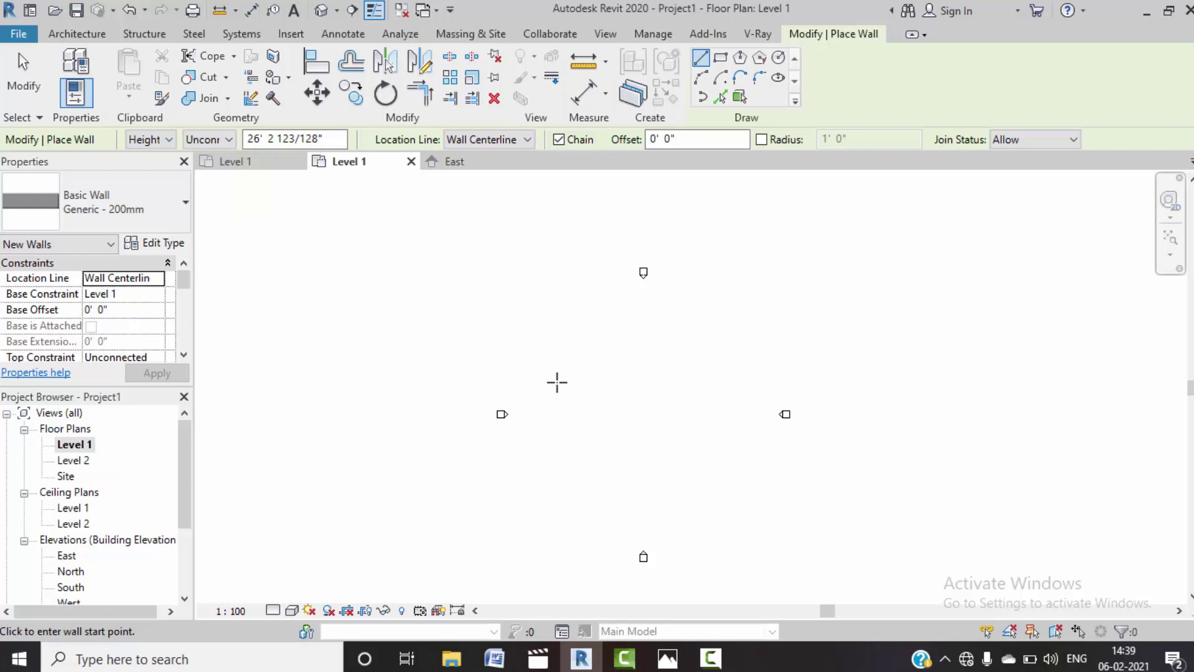
- Set the walls' Top Constraint to Up to level: Level 2
scroll(589, 431, up, 1)
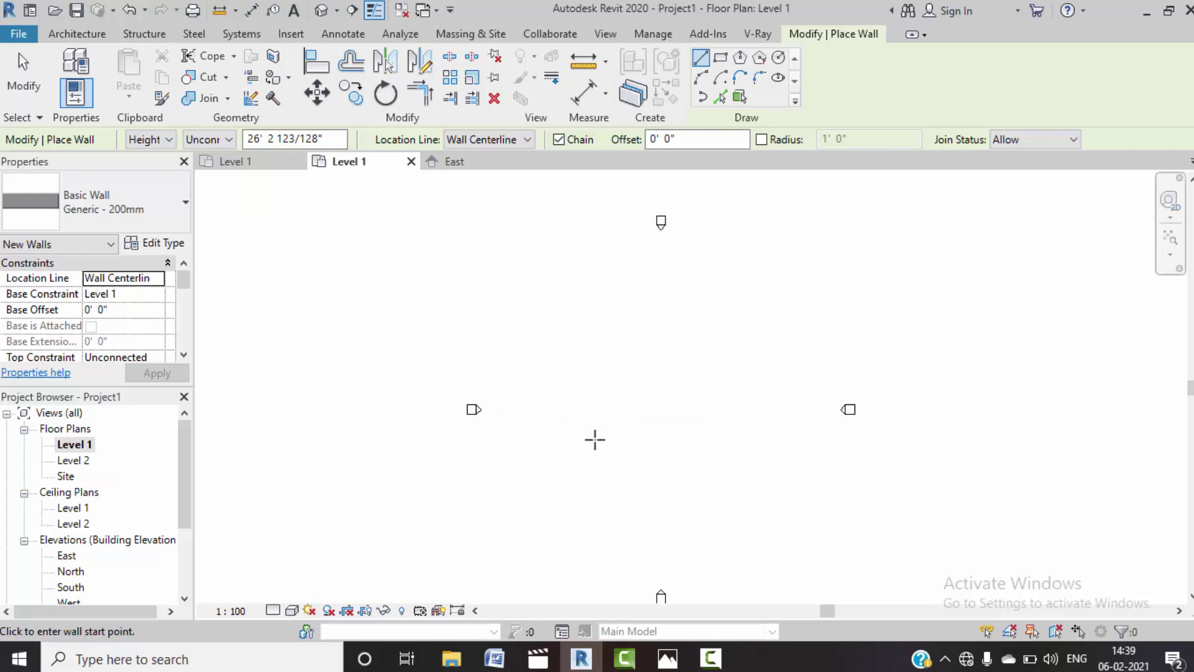
scroll(135, 323, down, 1)
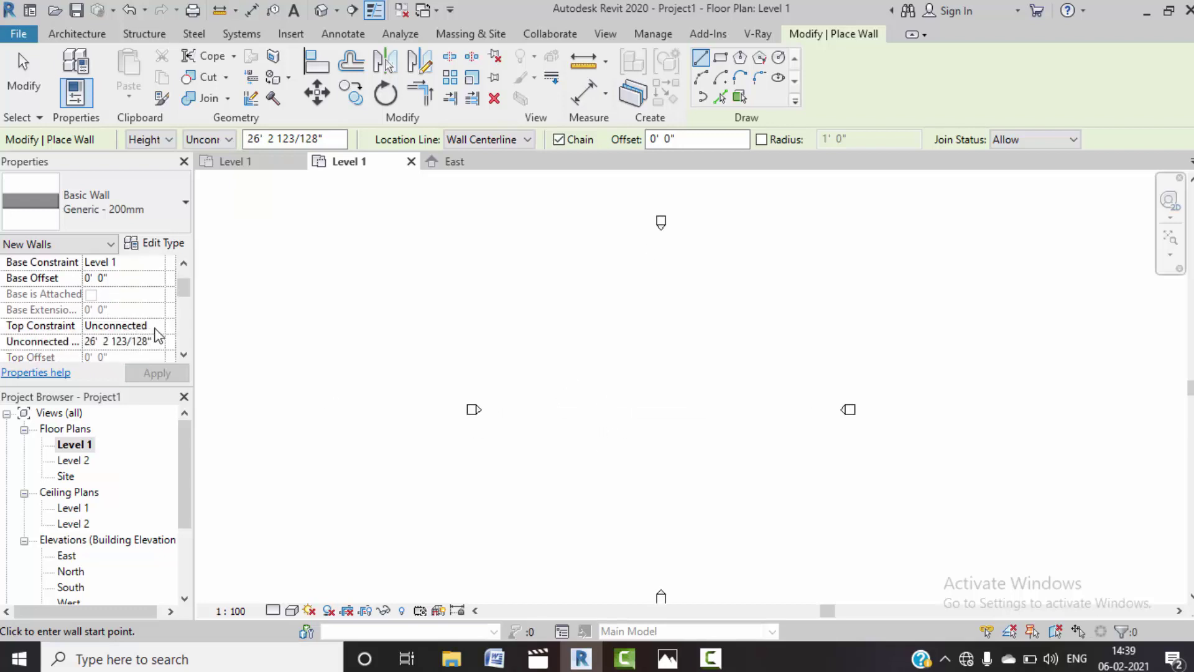
click(157, 325)
click(159, 369)
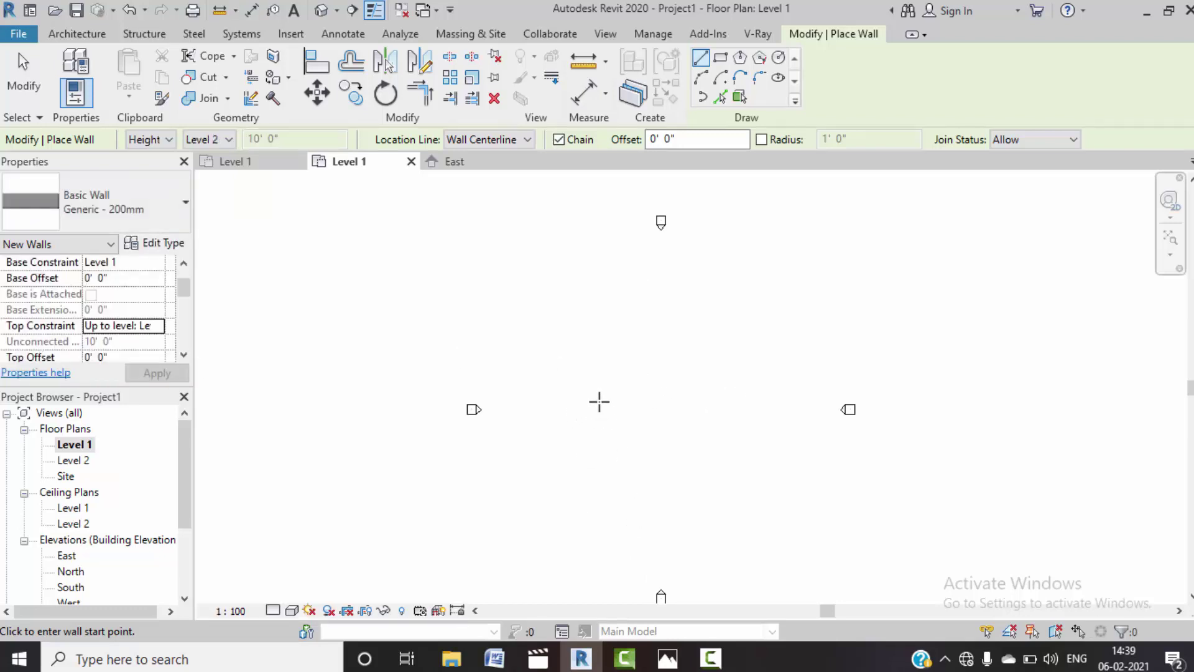
- Draw the left, bottom, right, short top and notch walls closing the room outline
click(583, 366)
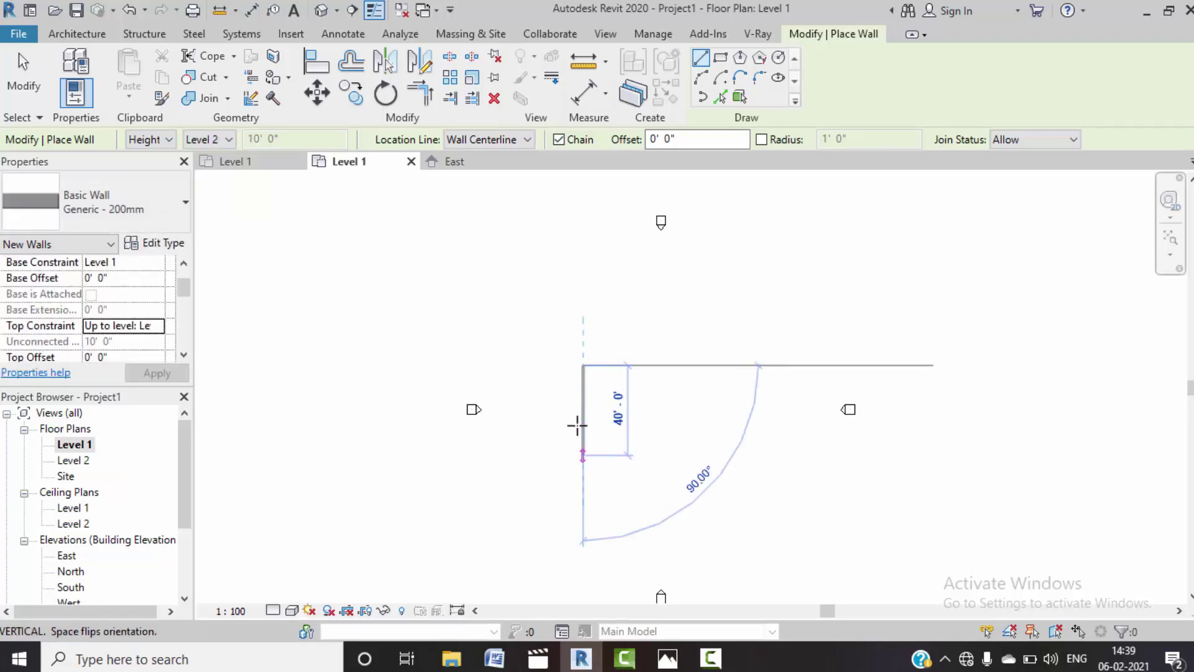
scroll(581, 410, up, 3)
scroll(583, 435, up, 2)
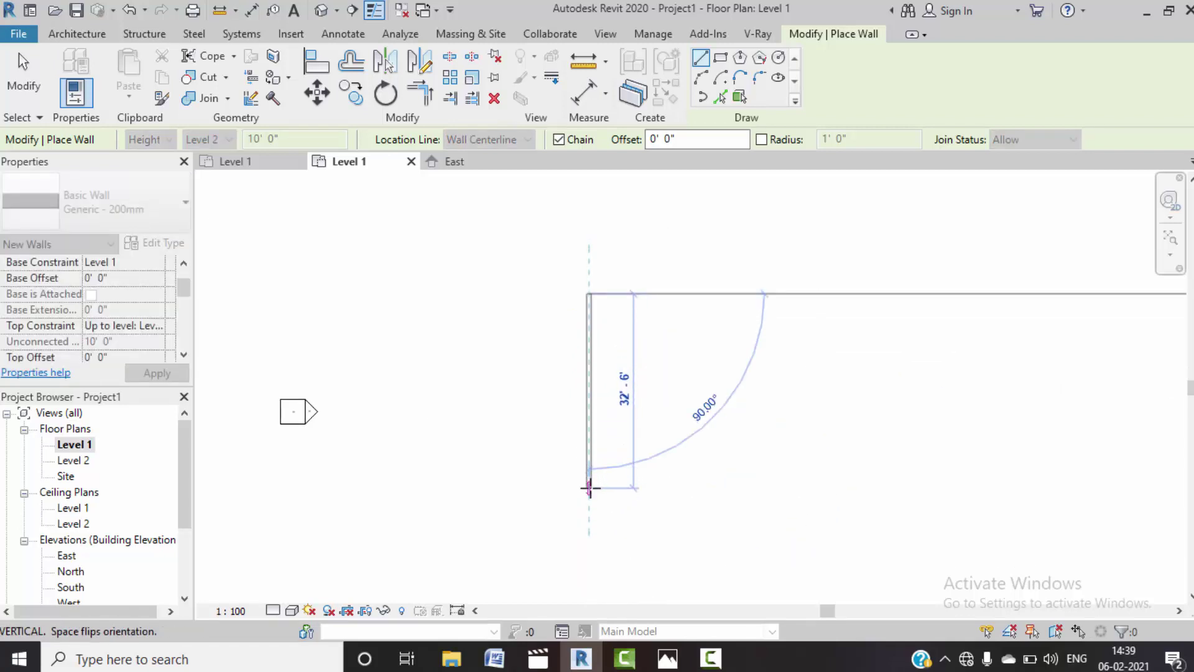
click(731, 486)
click(729, 482)
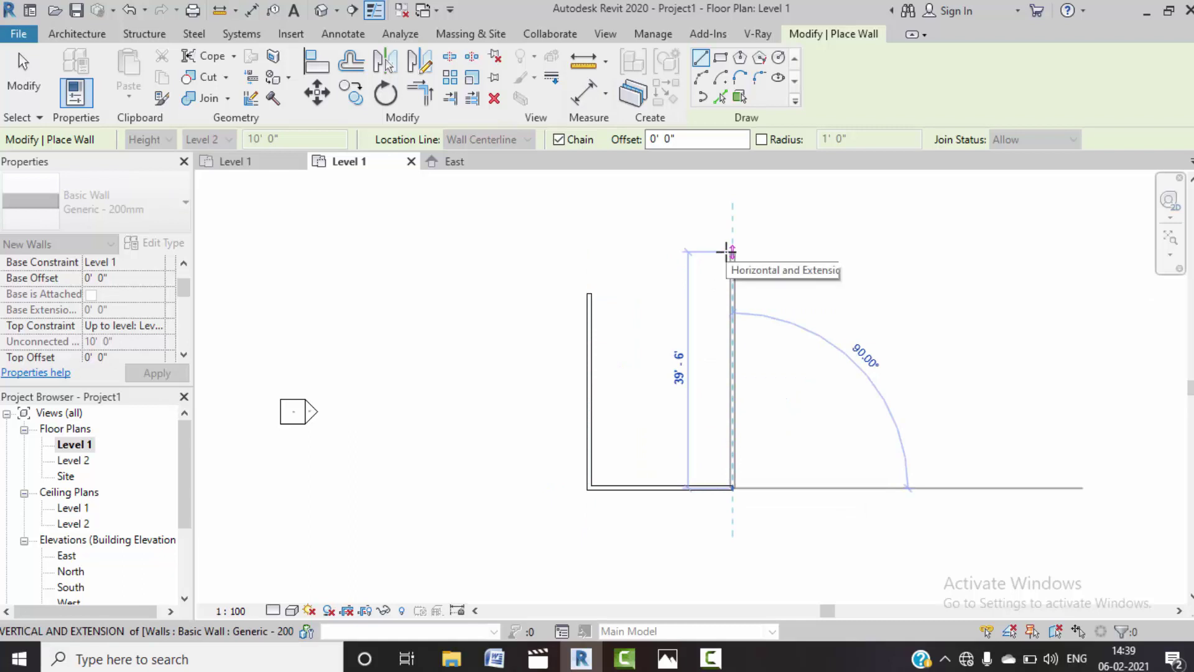
click(729, 252)
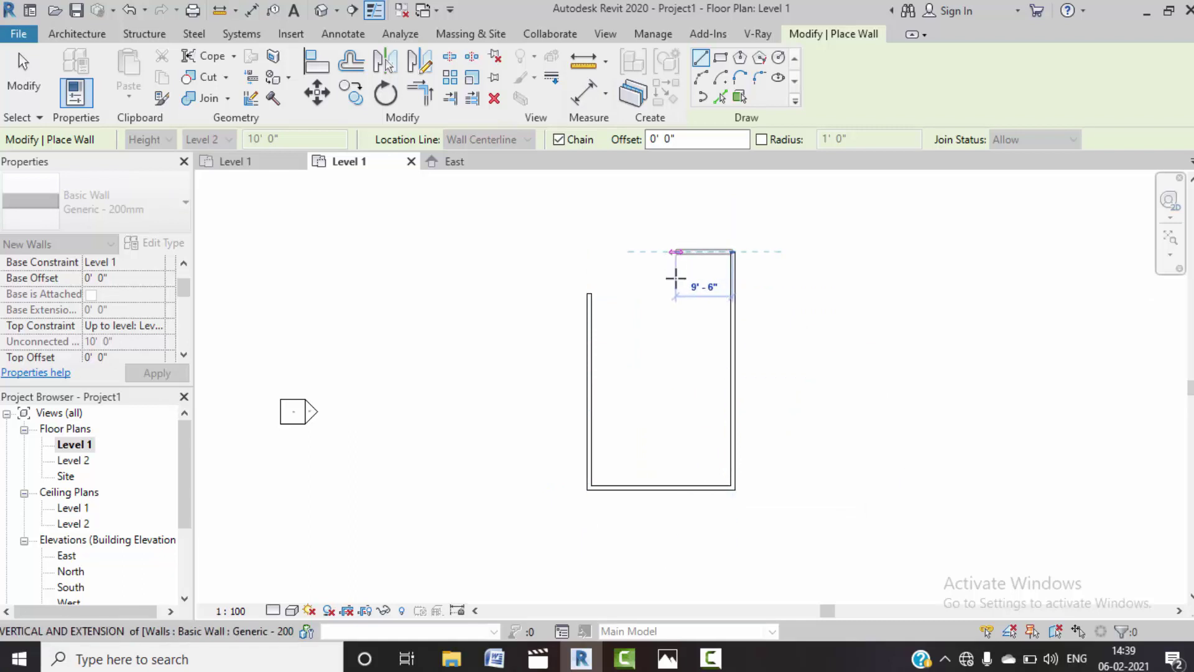
click(677, 252)
click(601, 293)
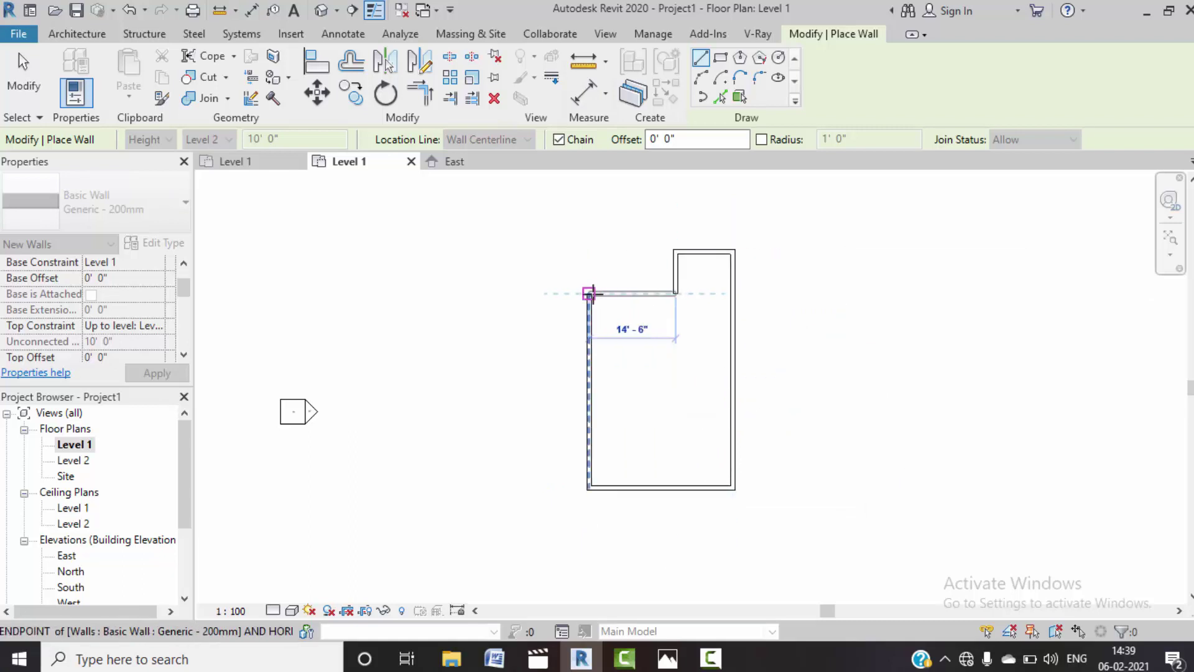
key(Escape)
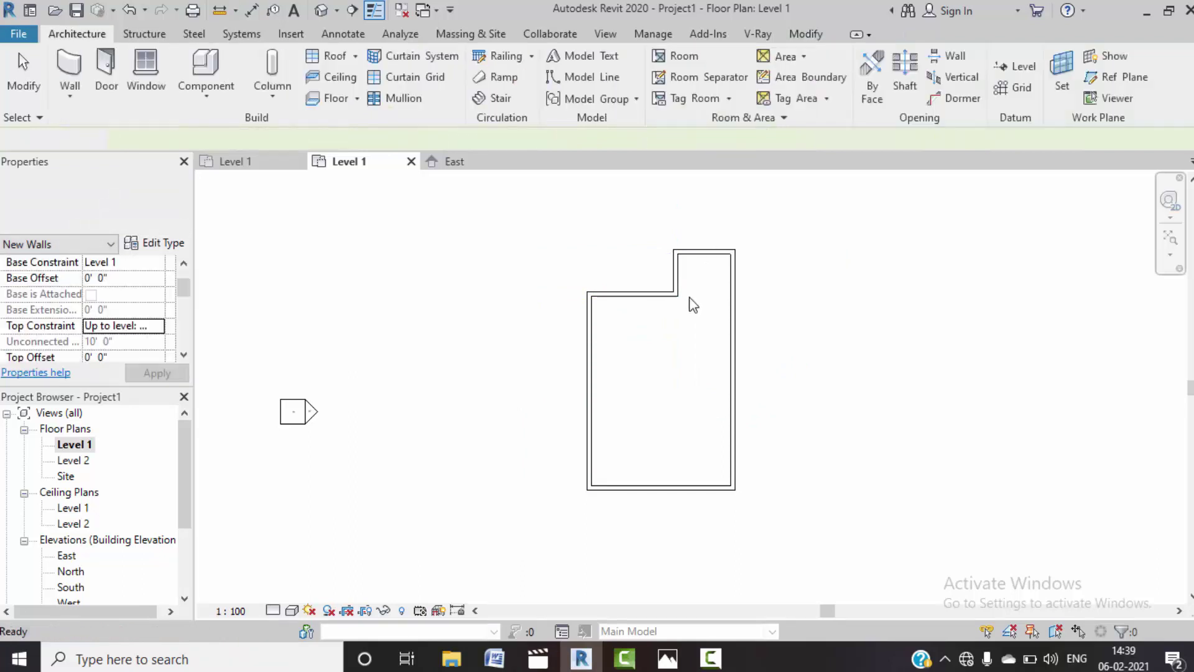
- Place a 23'-3" aligned dimension between the left and right wall faces below the room
click(344, 36)
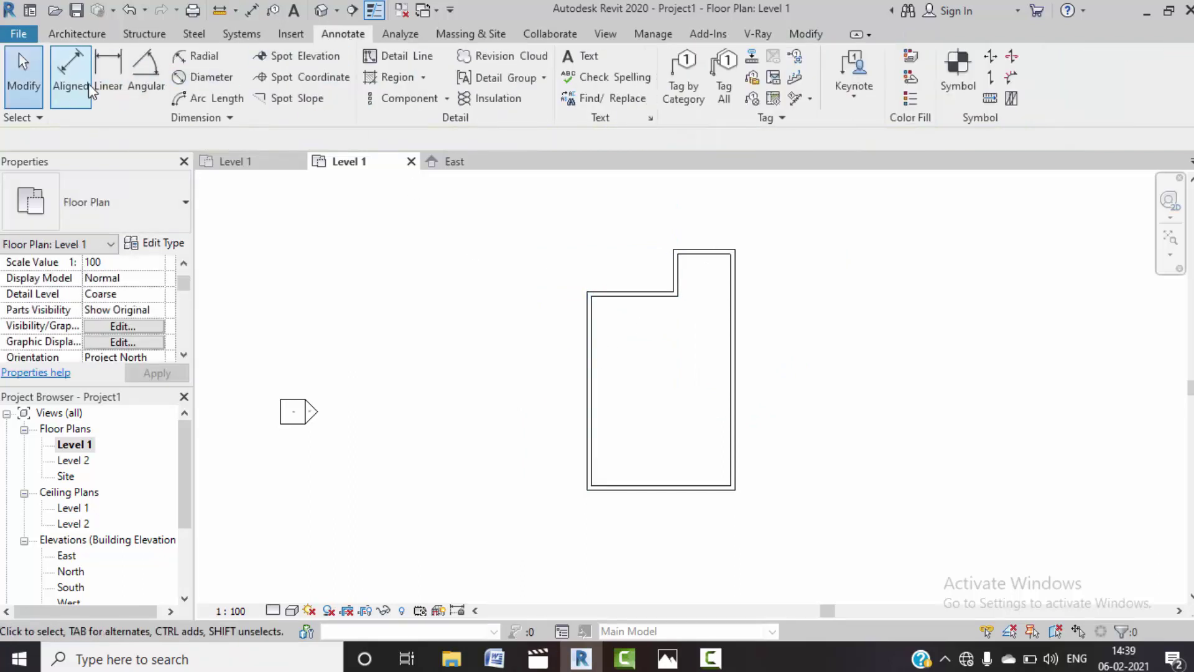
click(71, 72)
scroll(597, 350, up, 1)
scroll(596, 352, up, 2)
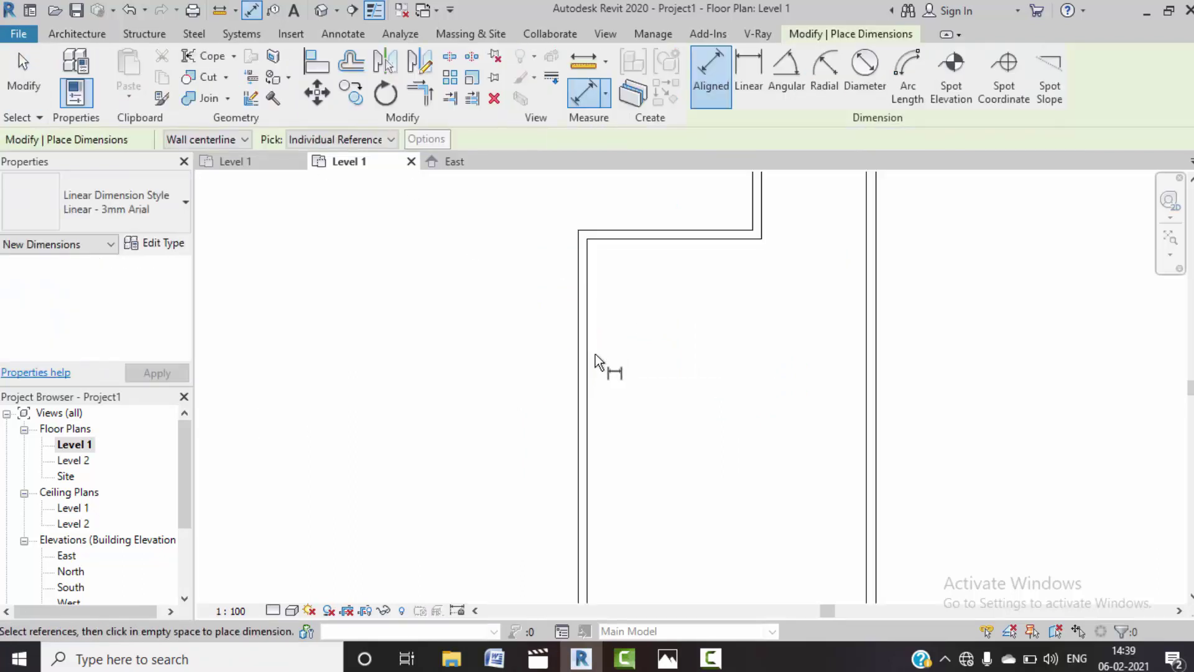
scroll(532, 295, up, 1)
click(242, 140)
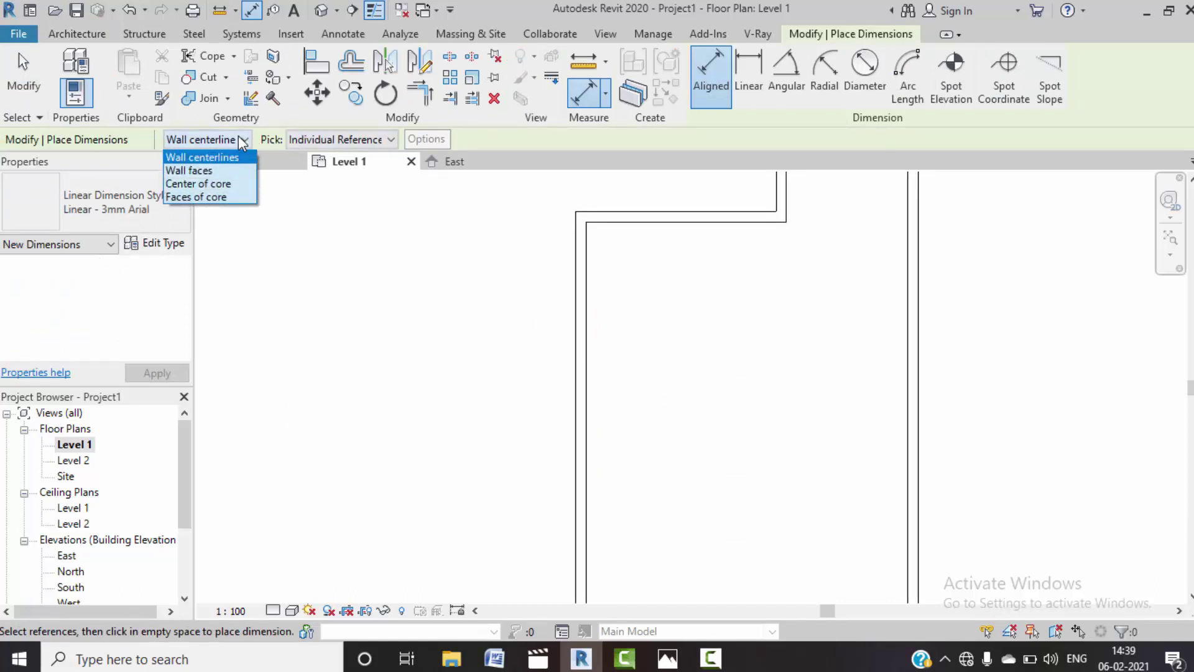
click(224, 170)
click(589, 315)
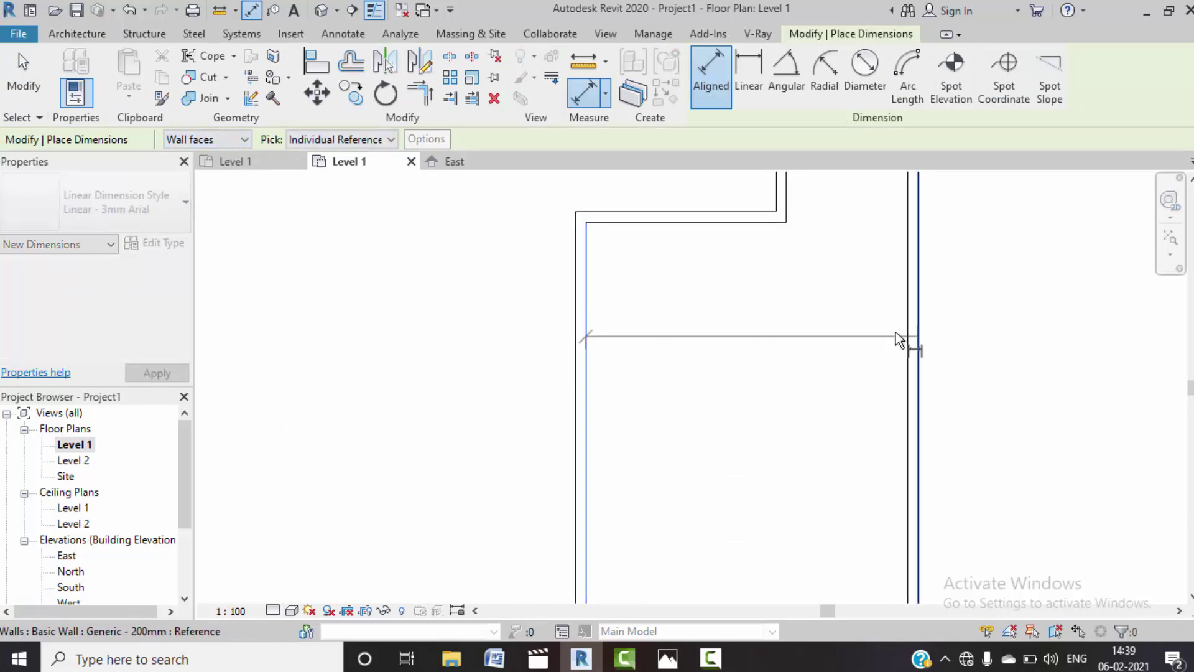
click(907, 342)
scroll(867, 313, down, 1)
scroll(850, 428, down, 2)
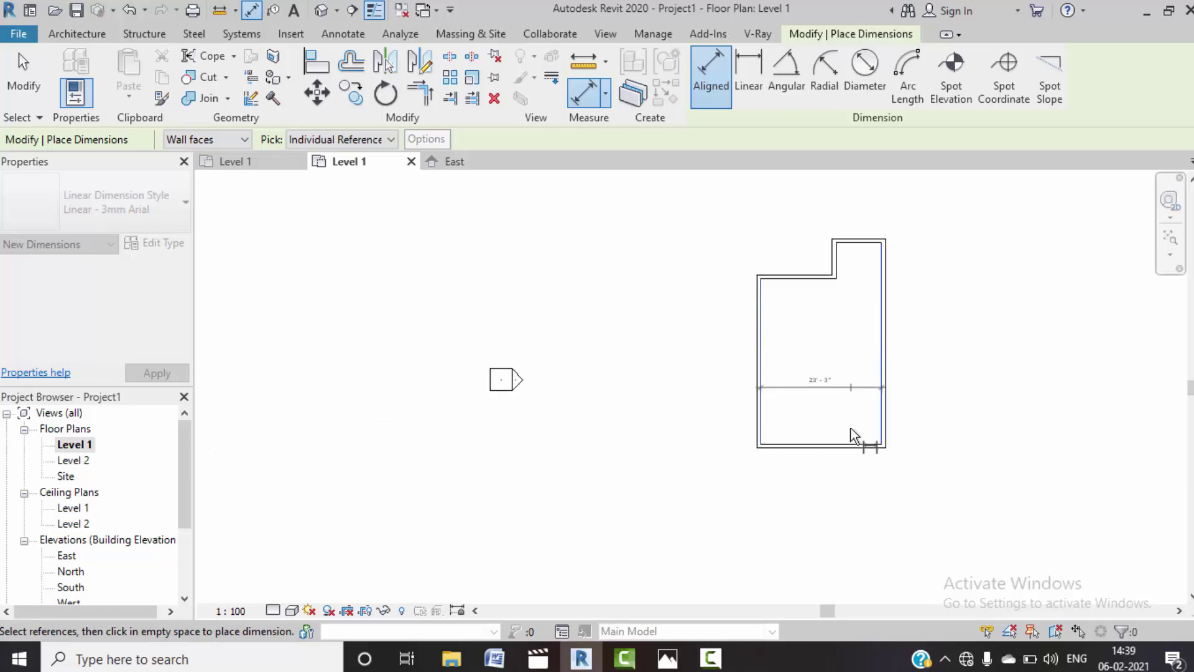
click(853, 488)
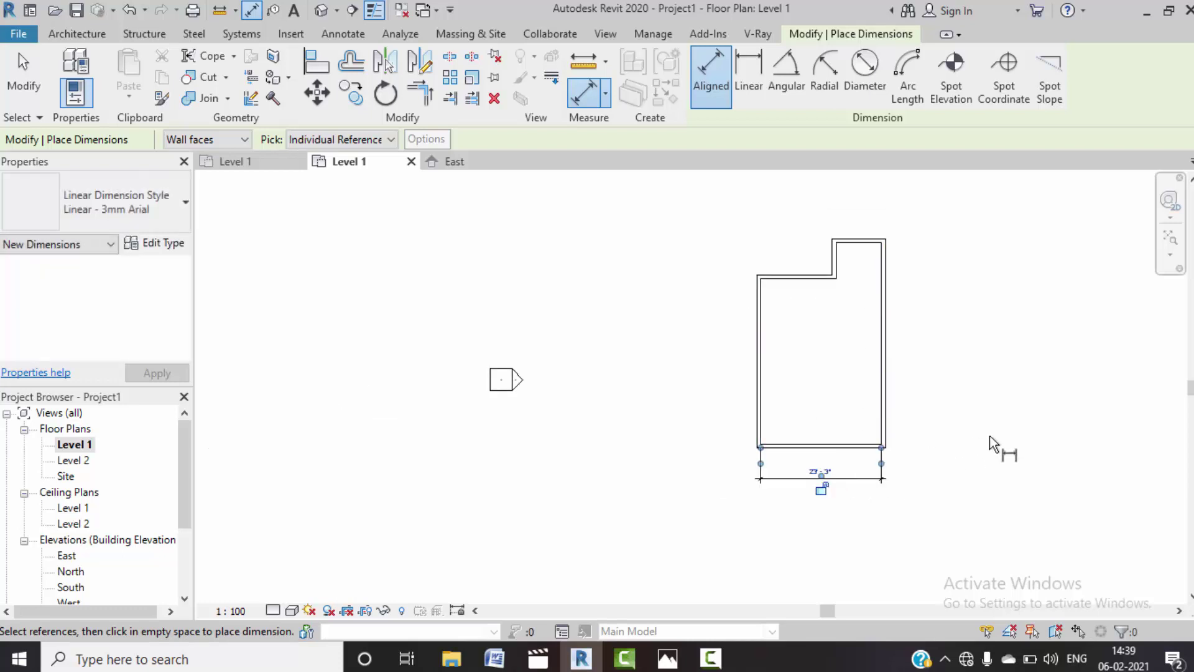
key(Escape)
key(Escape)
- Recentre the plan and select the 23'-3" dimension and the left wall
mouse_move(932, 372)
middle_down()
mouse_move(792, 360)
mouse_move(677, 439)
mouse_move(699, 446)
middle_up()
scroll(677, 438, up, 1)
scroll(692, 452, down, 1)
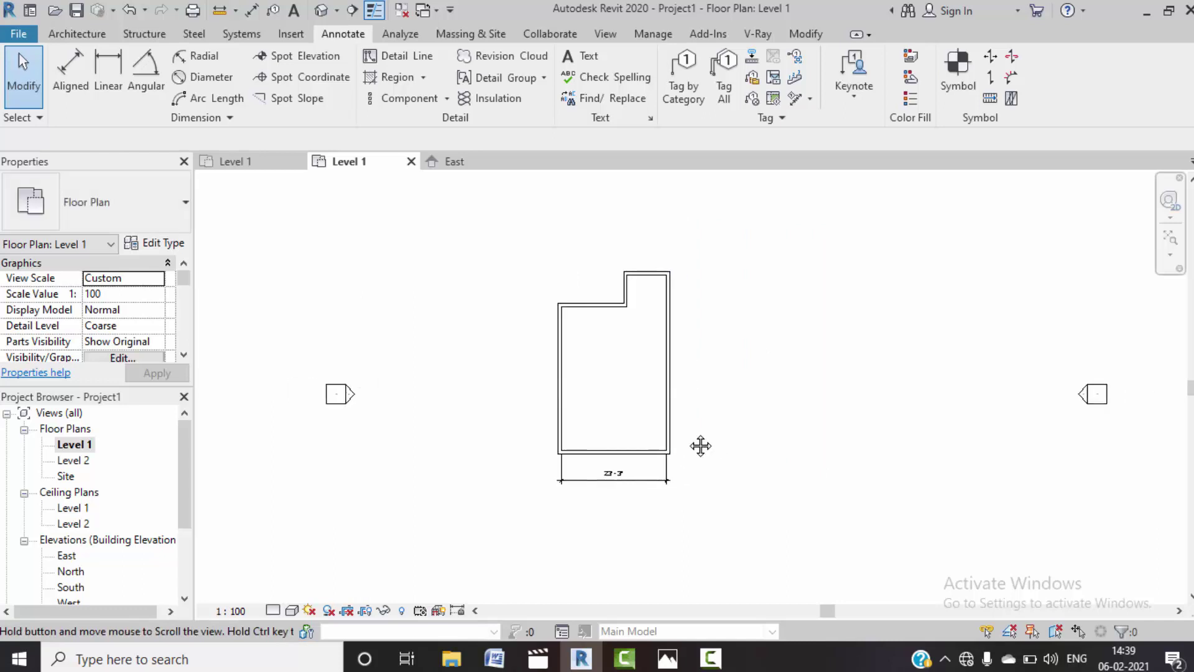
scroll(621, 478, up, 2)
scroll(621, 478, up, 1)
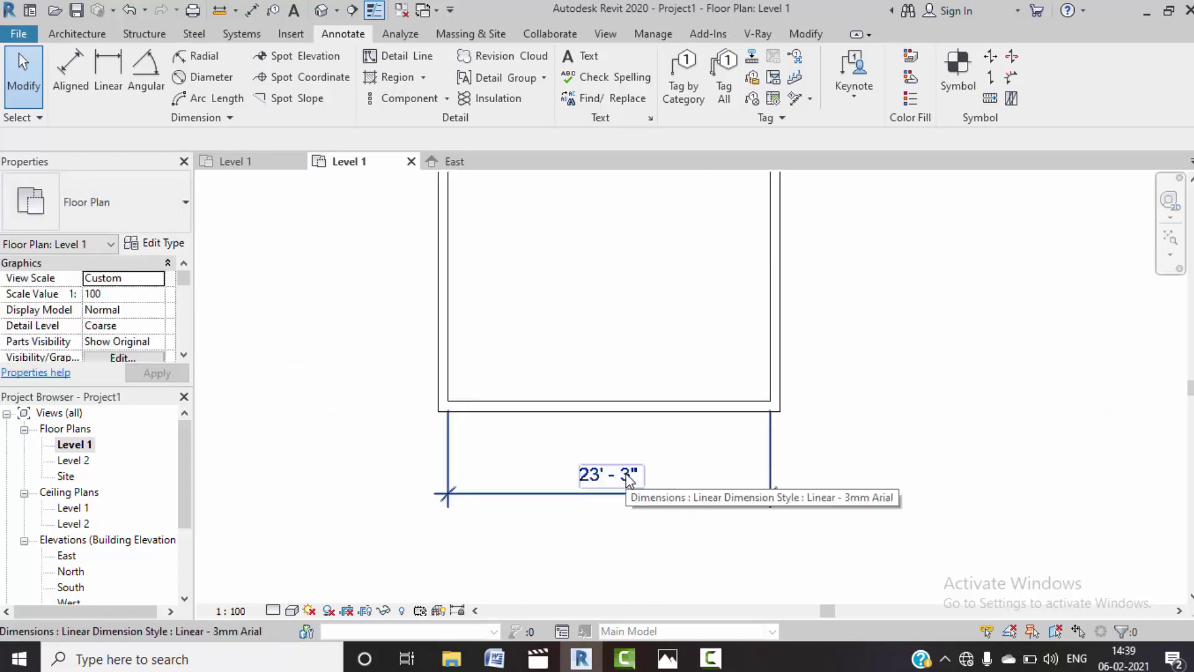
click(627, 479)
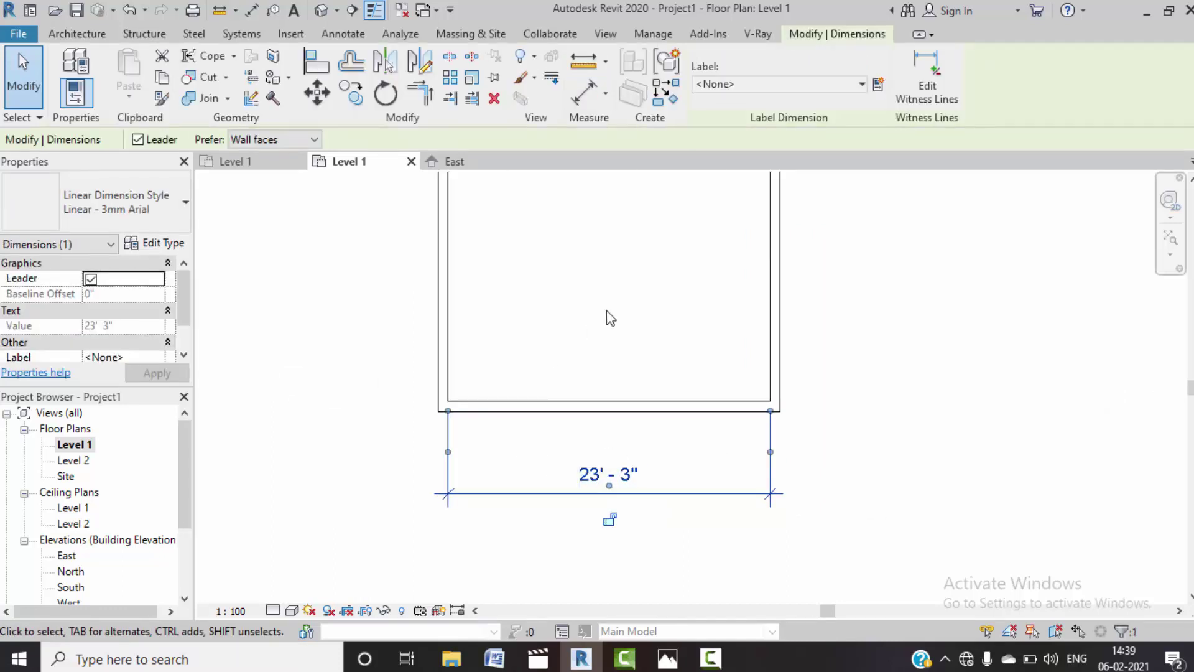
click(606, 311)
click(453, 344)
click(612, 478)
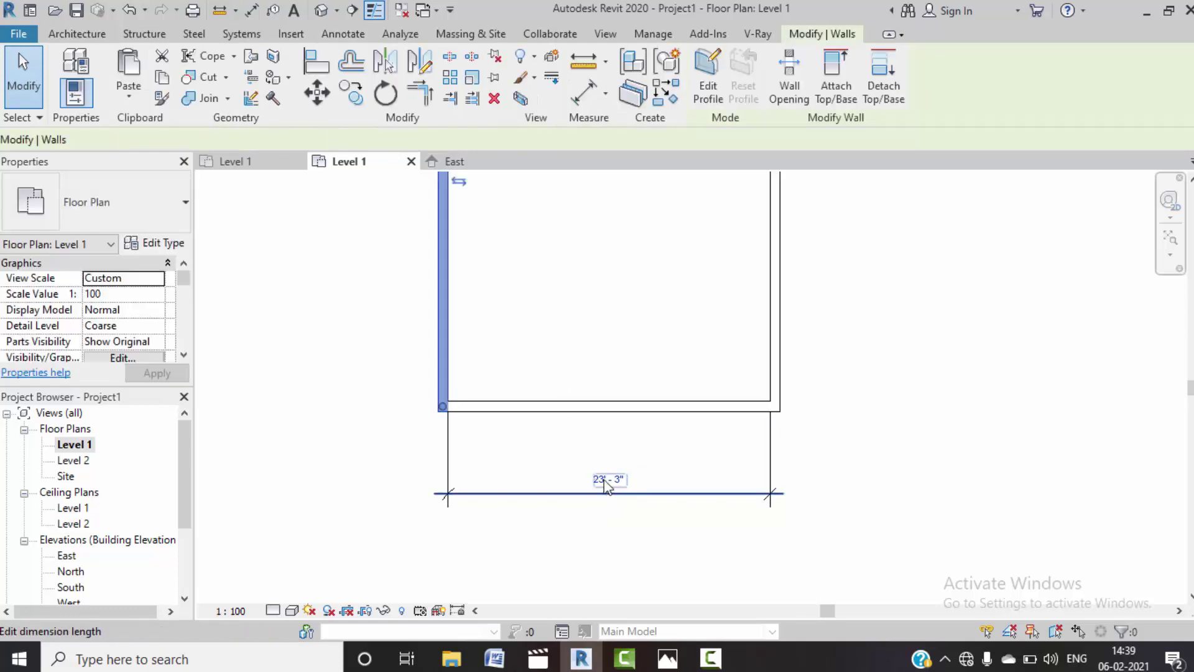
- Compare with the COURT CHAMBER plan, then inspect the dimension's text settings without changes
click(264, 159)
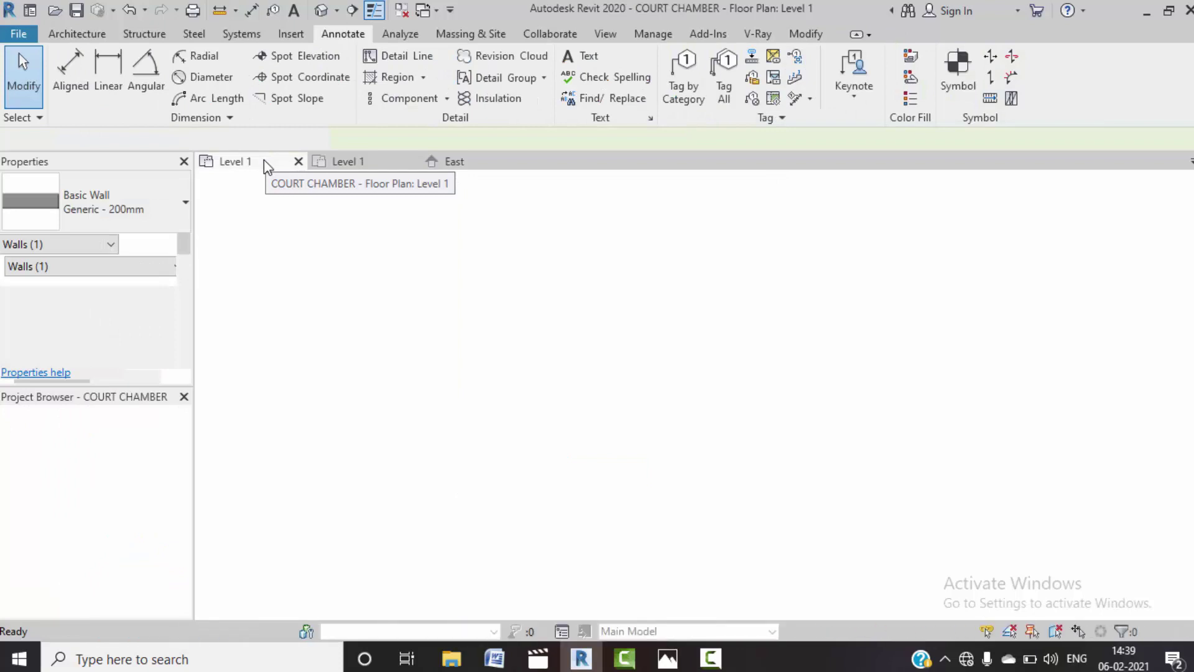
click(377, 164)
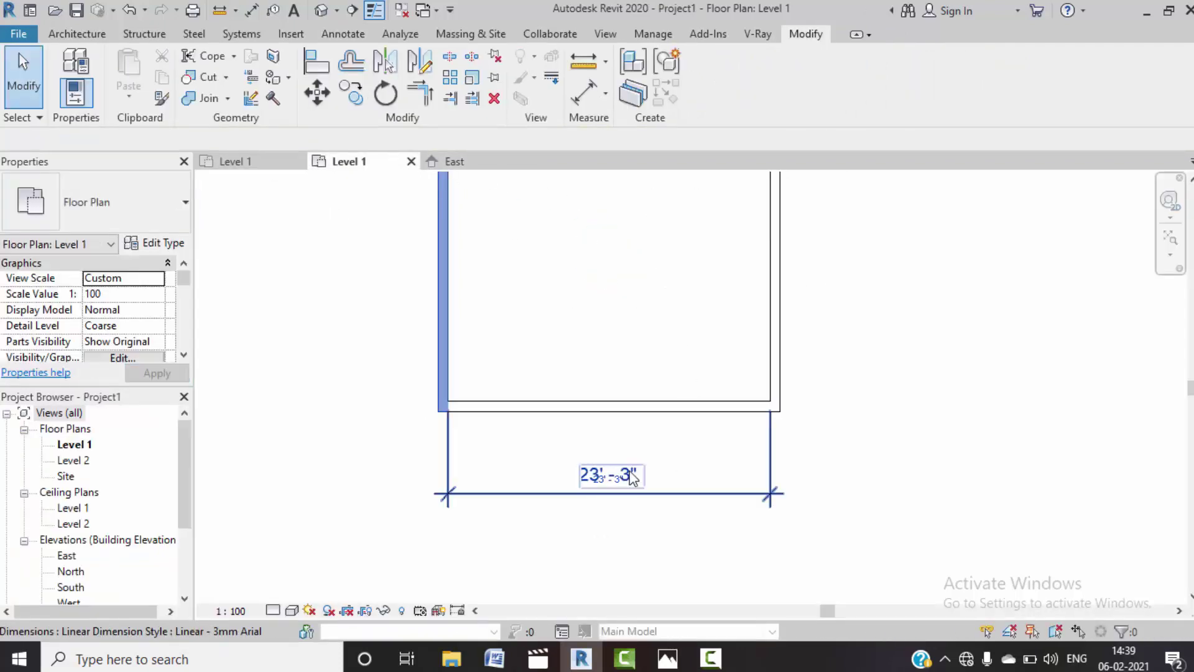
click(625, 482)
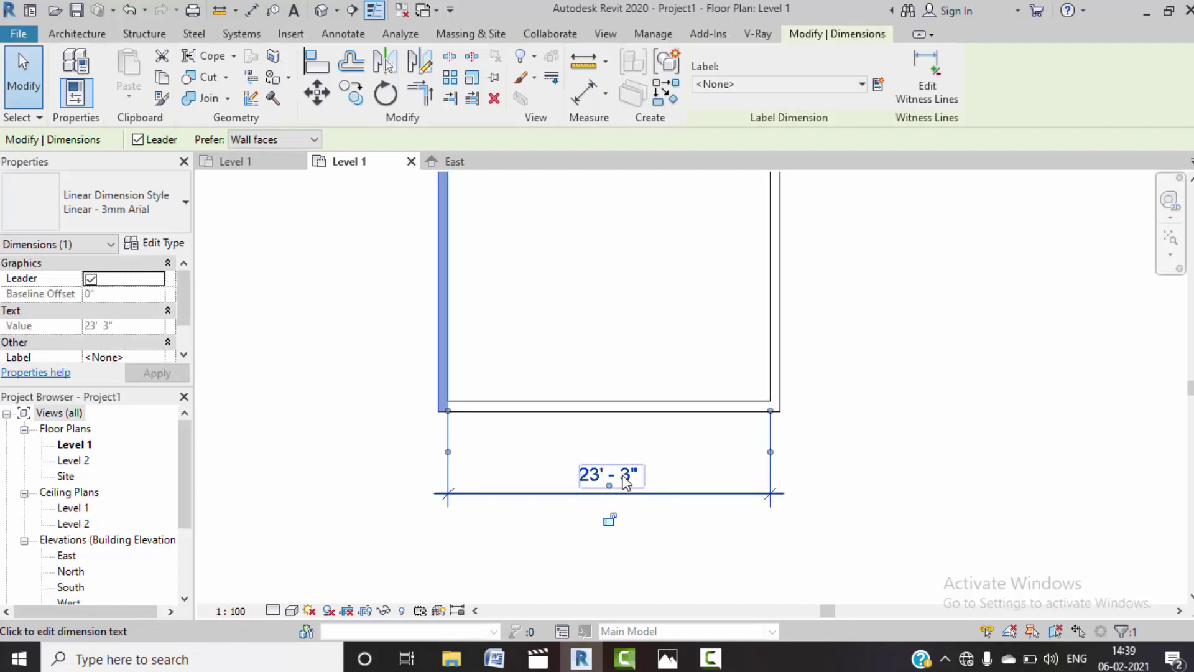
click(626, 480)
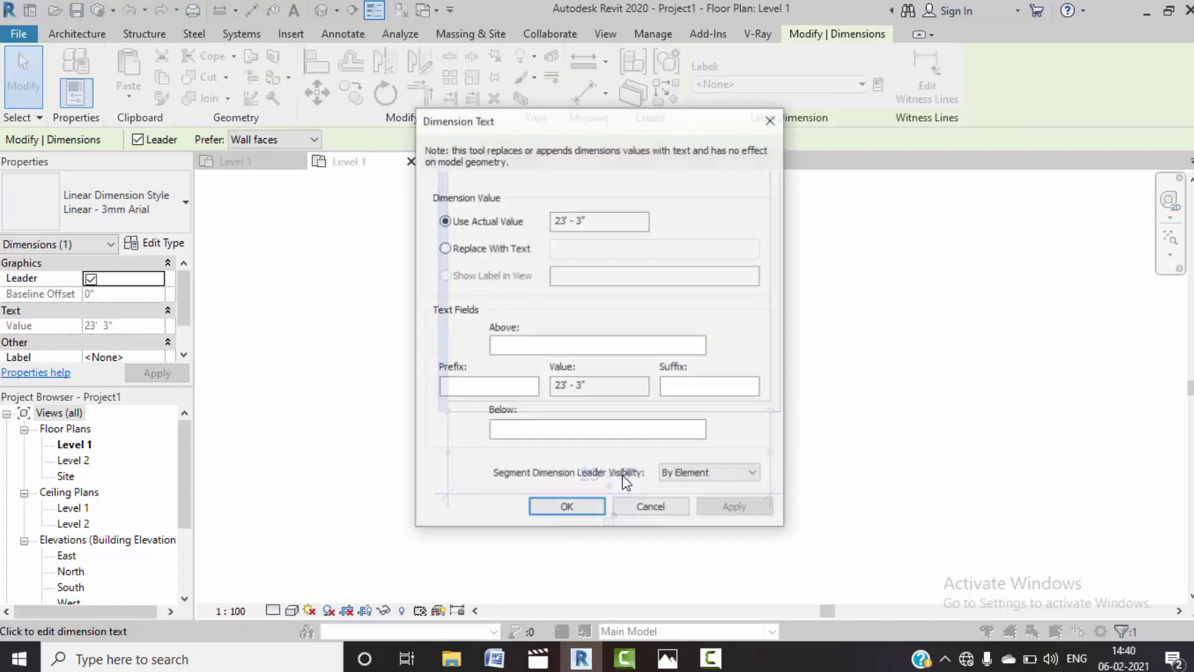
click(650, 509)
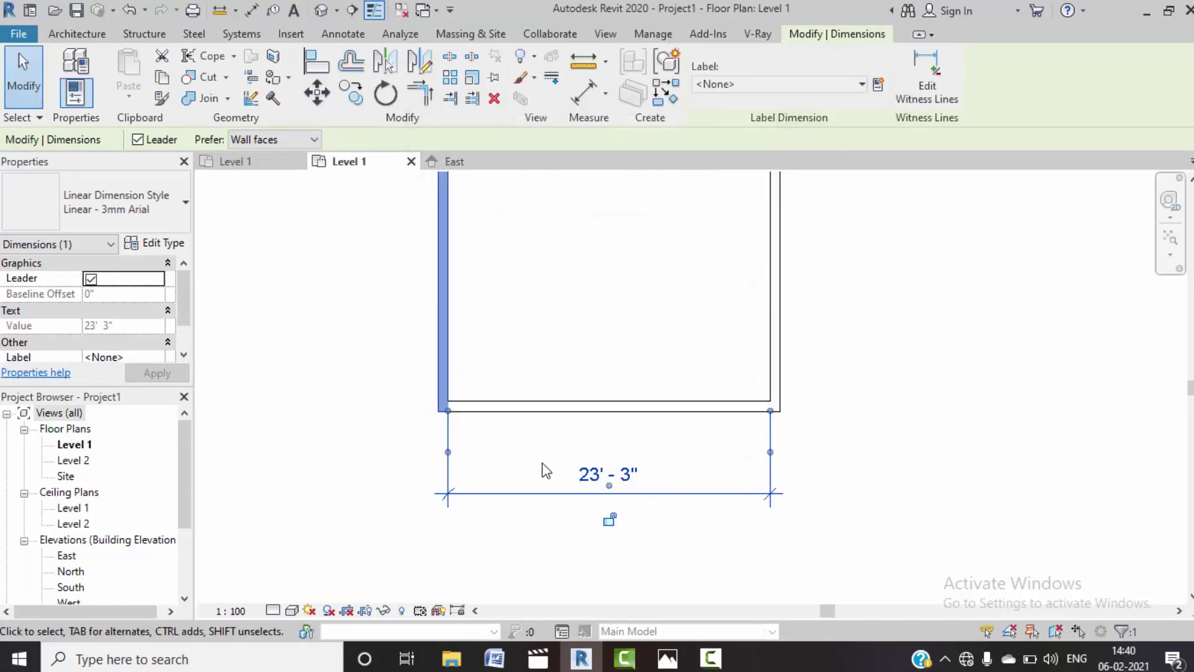
key(Escape)
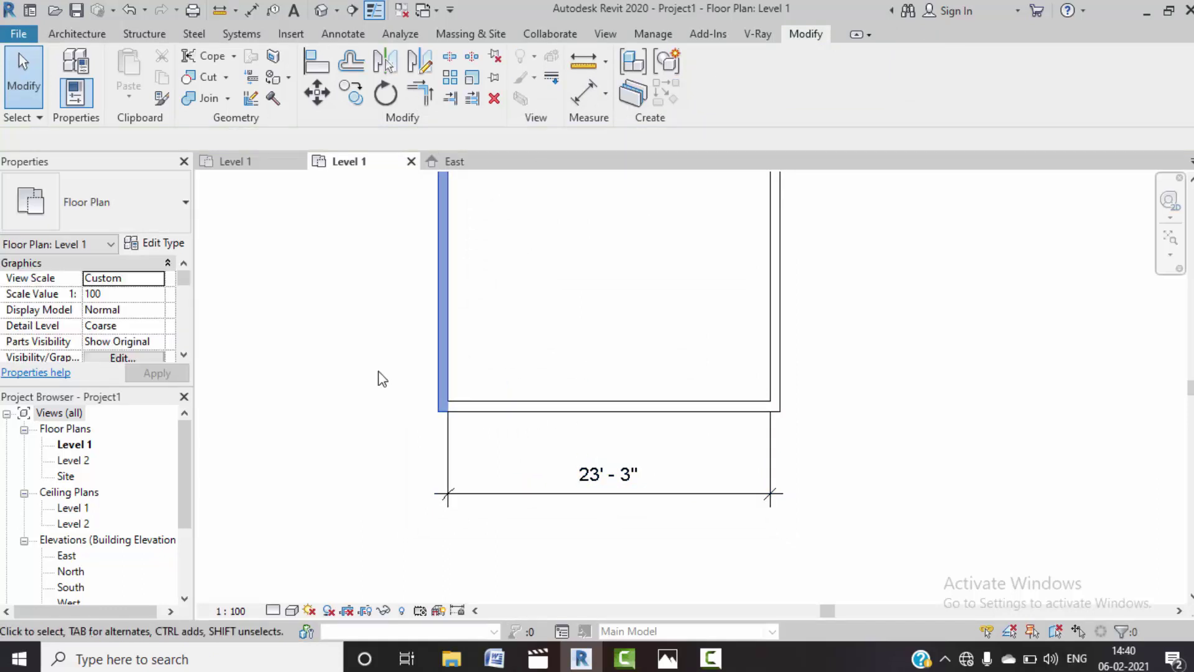
click(443, 364)
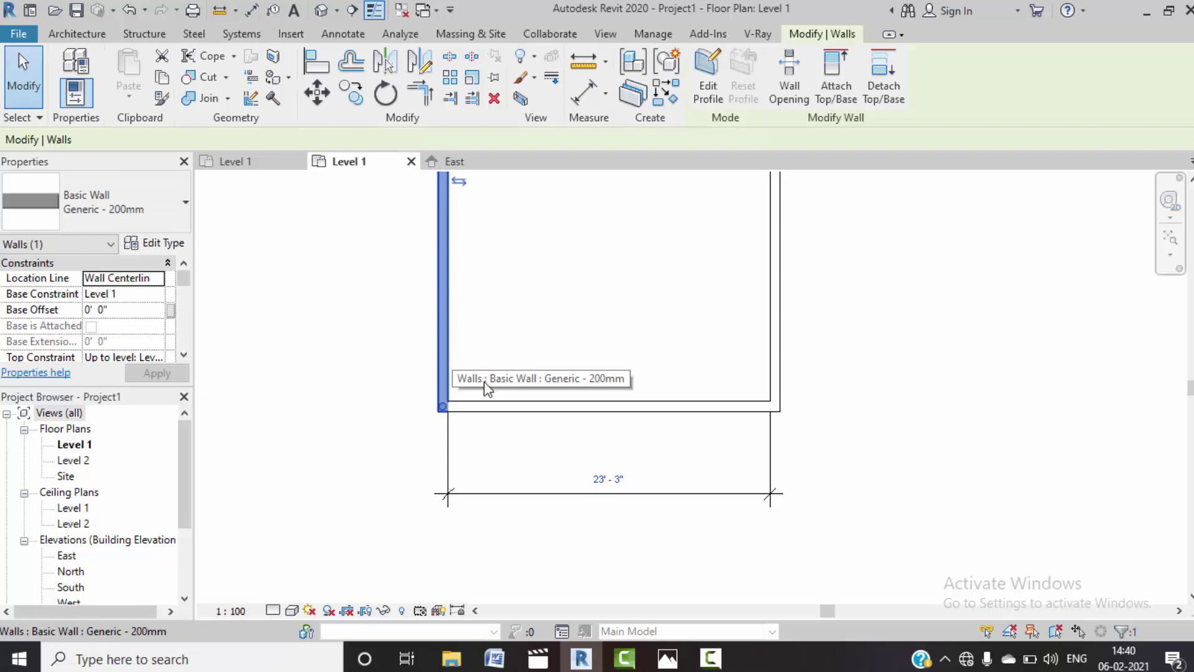
- Set the wall-to-wall width to 8'-11" by moving the left wall, and unjoin walls to clear the error
click(599, 480)
text(8'11)
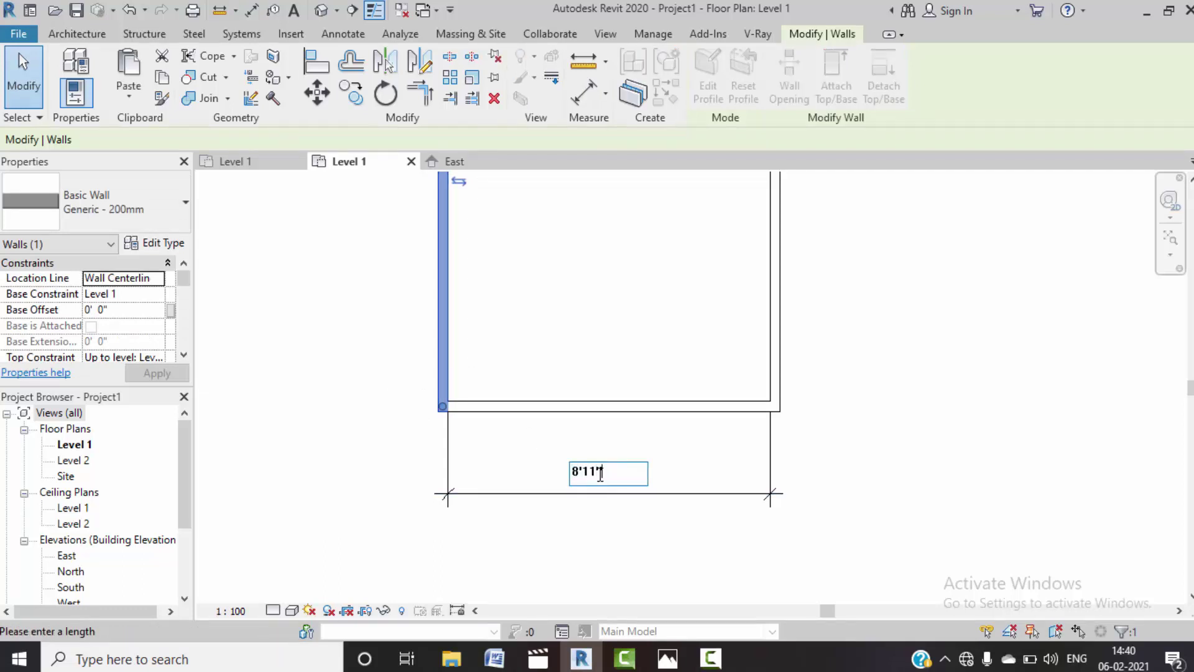
key(Return)
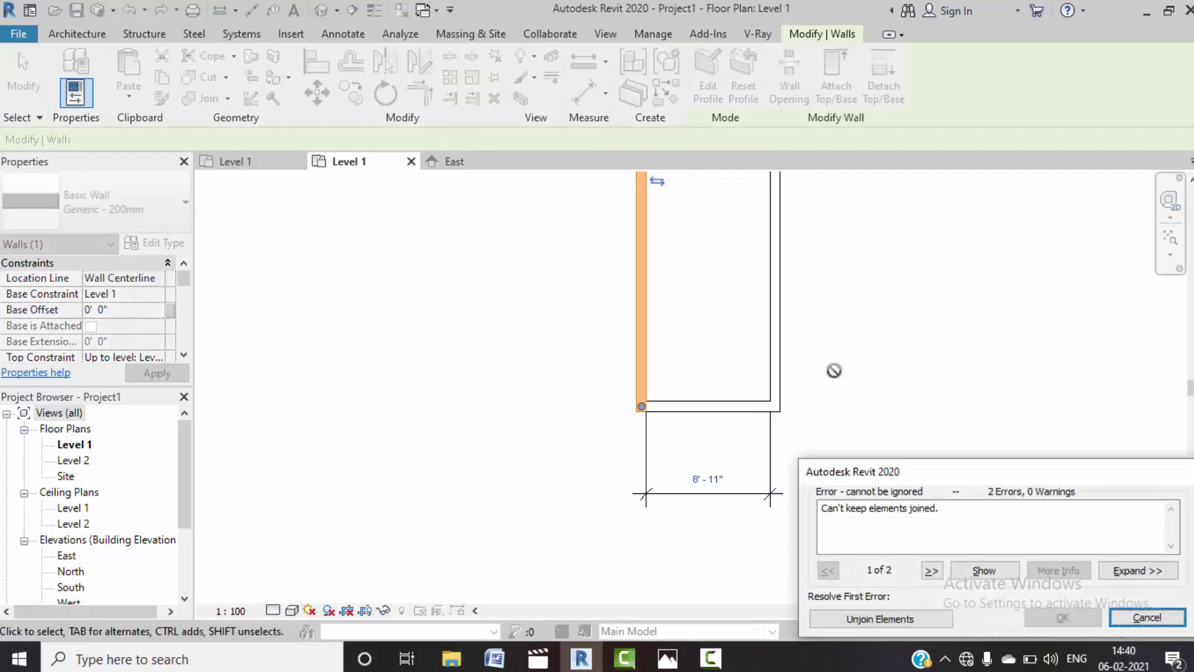
click(860, 620)
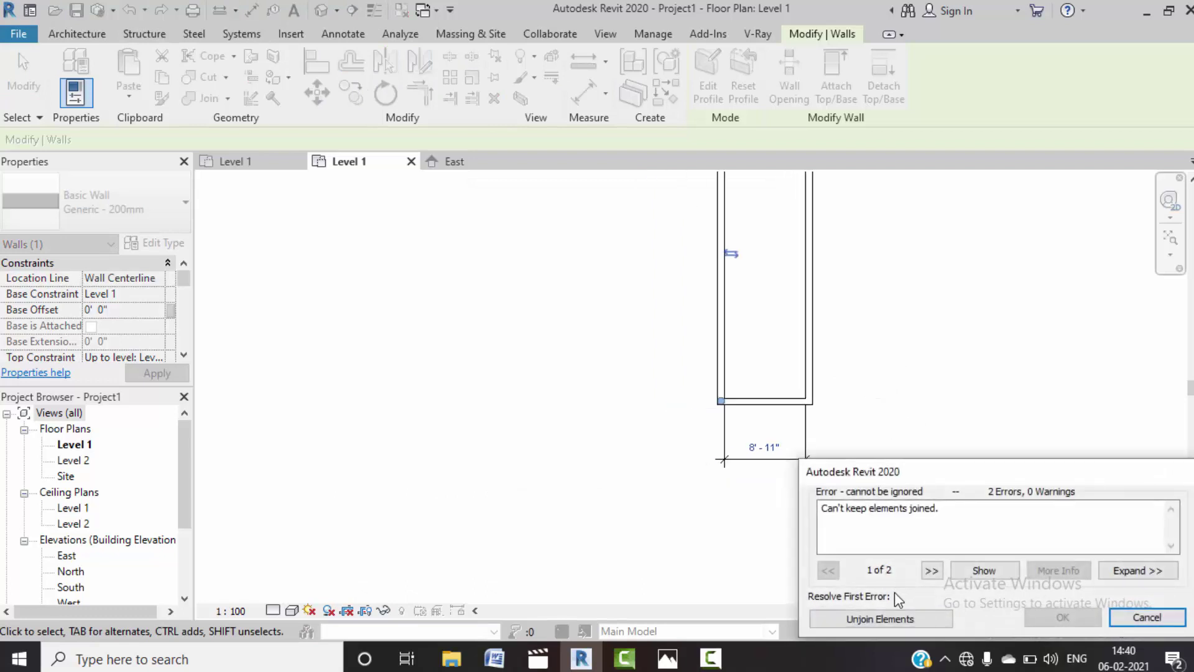
click(881, 619)
middle_drag(920, 392, 754, 482)
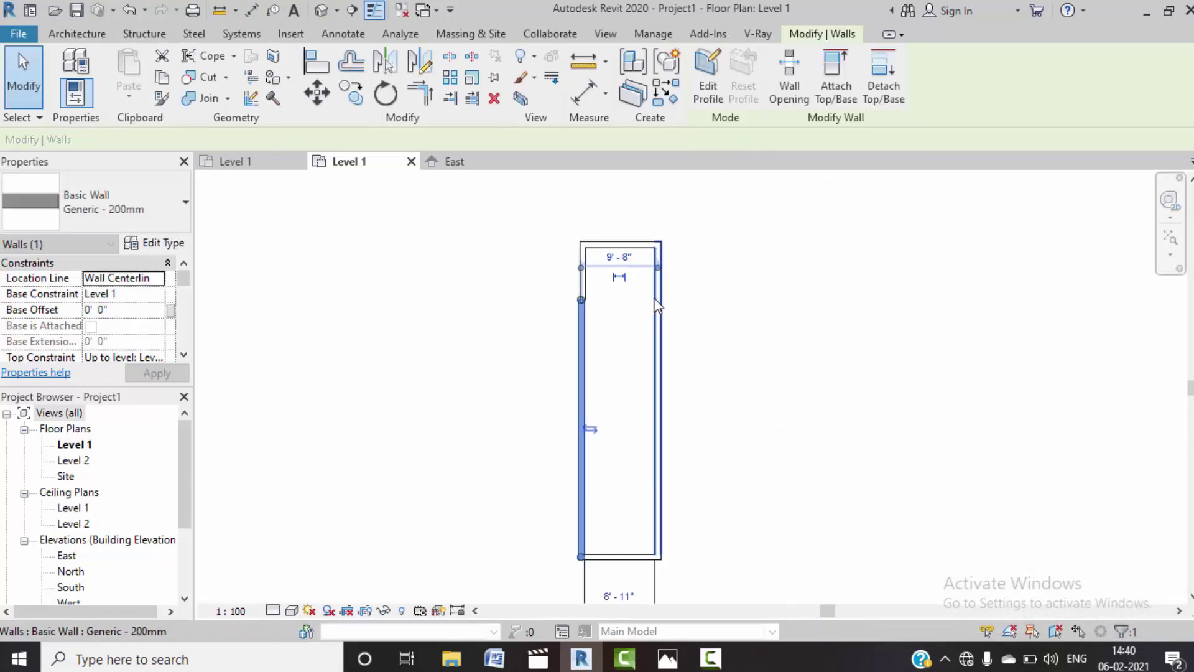
scroll(592, 279, up, 2)
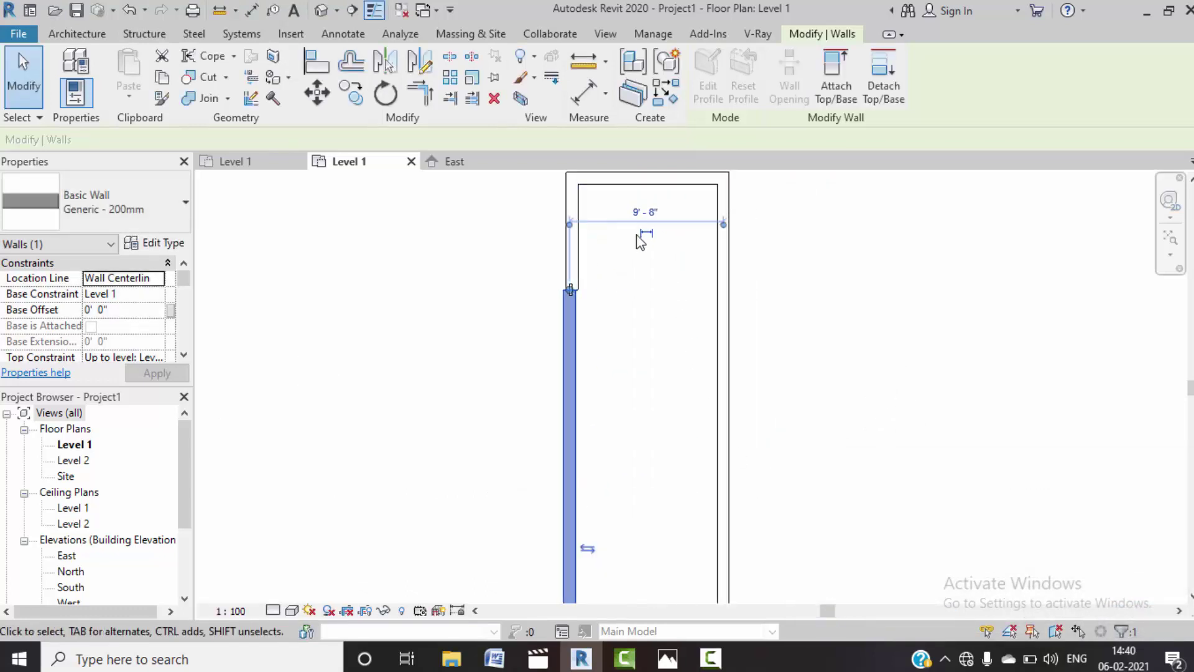
click(645, 212)
click(643, 309)
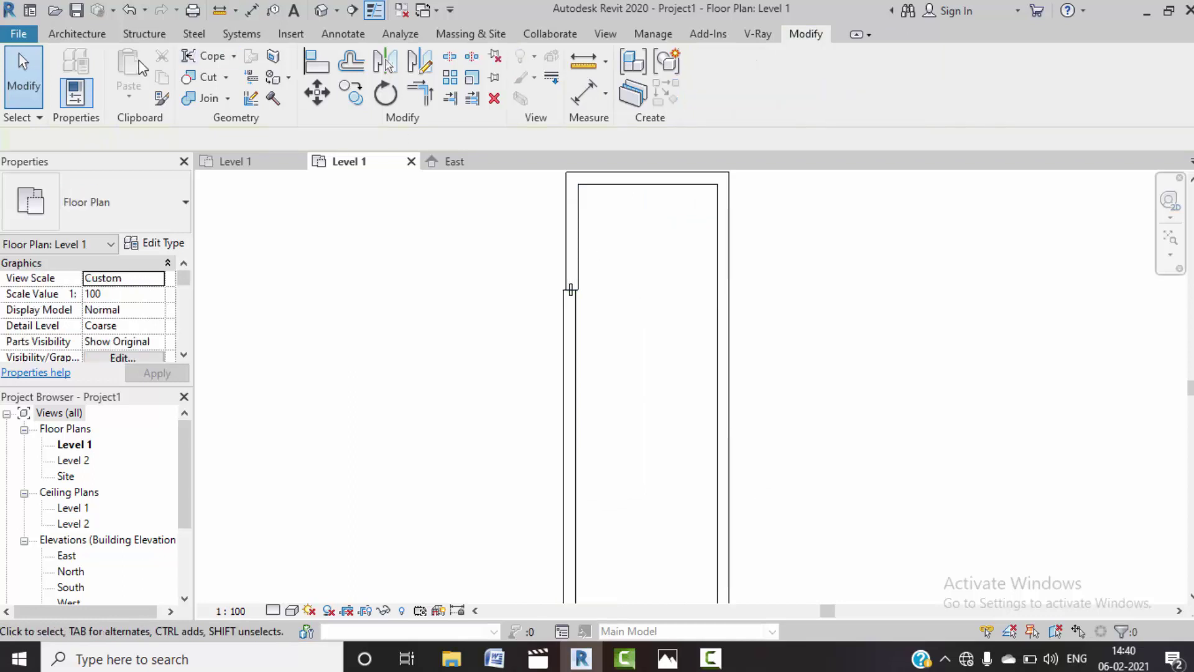
- Add an aligned 8'-9" dimension from the left wall's inner face to the right wall
click(96, 38)
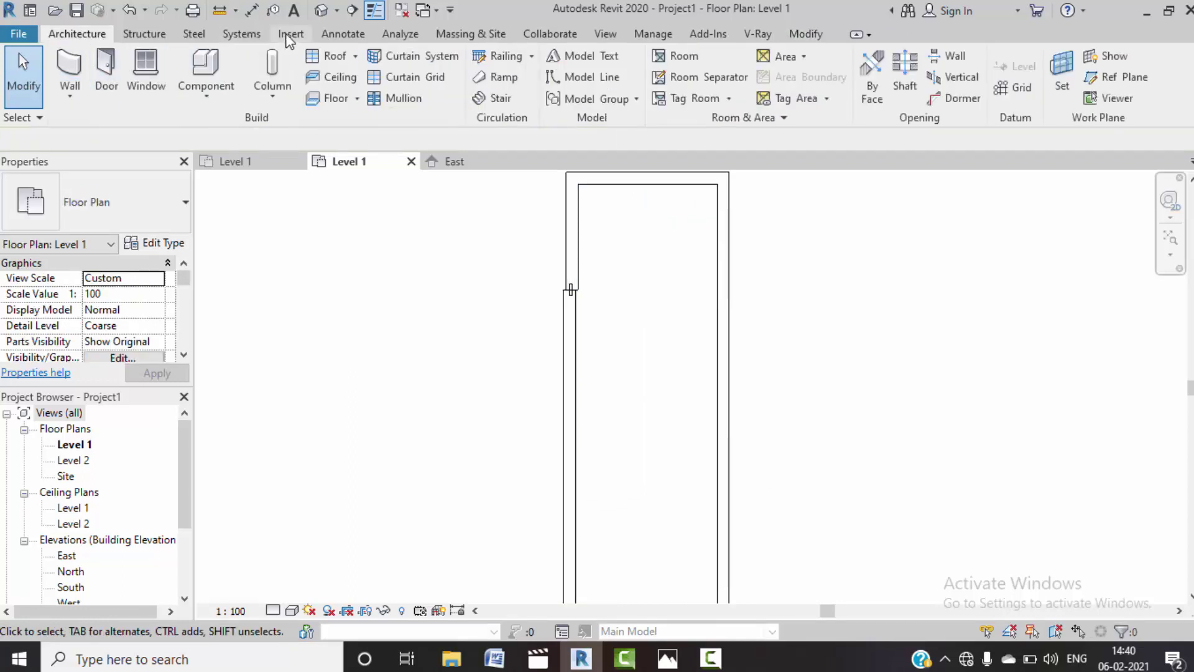
scroll(289, 41, down, 5)
click(69, 73)
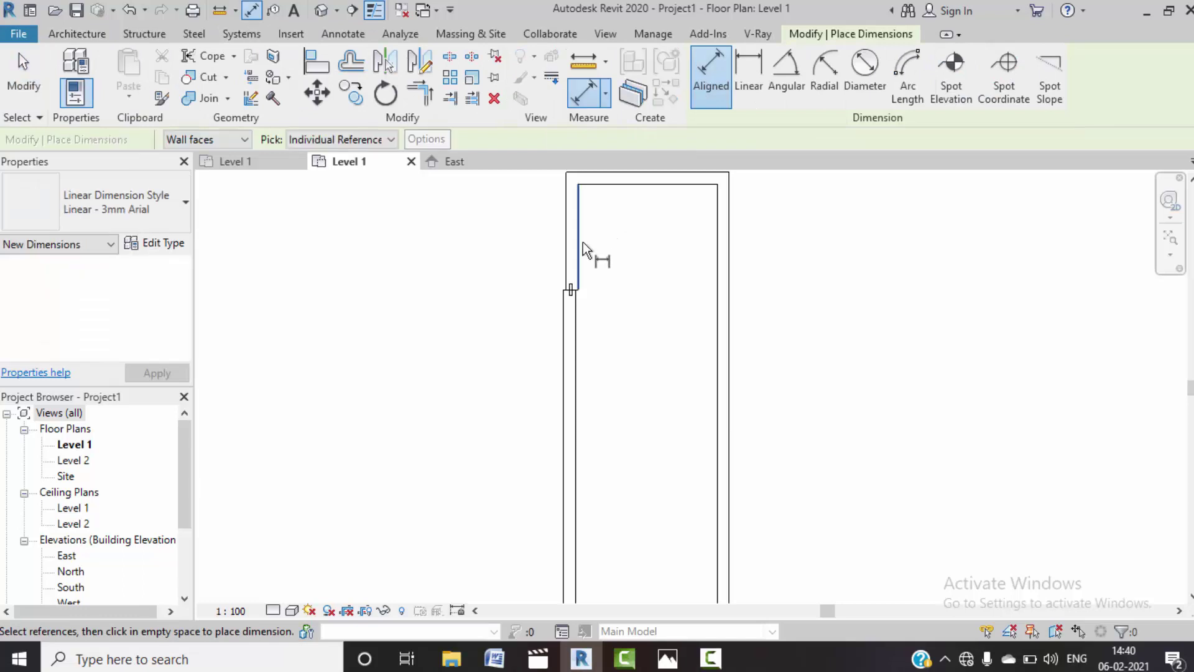
click(581, 243)
click(720, 267)
click(722, 232)
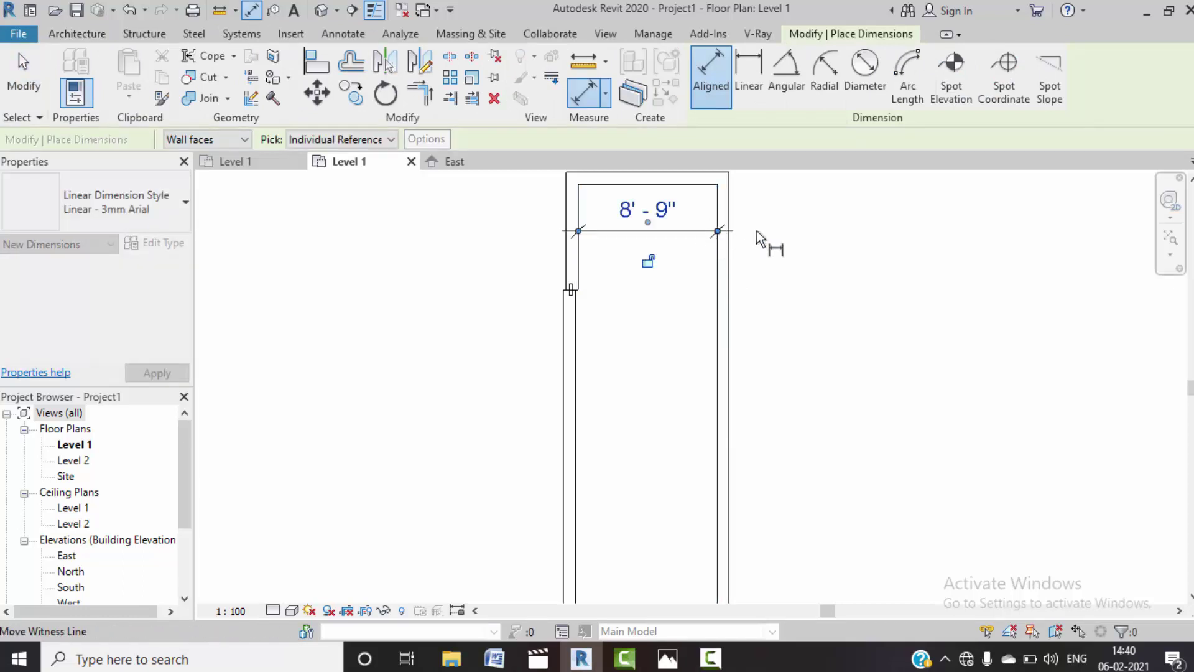
key(Escape)
key(Escape)
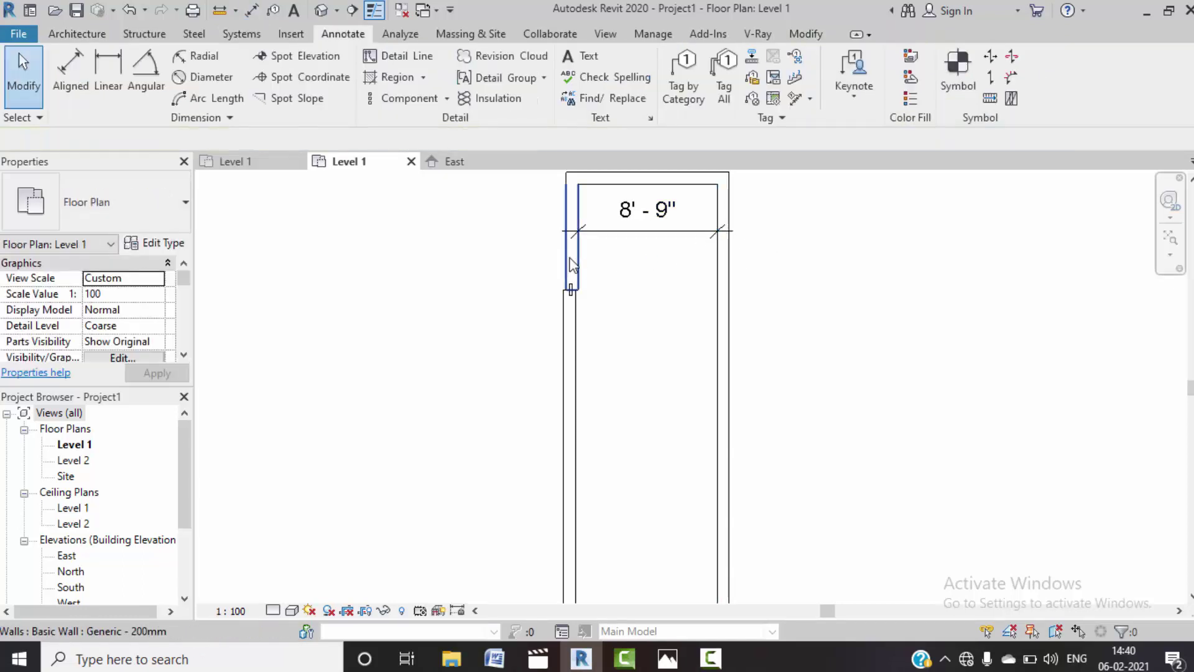
- Move the short left wall segment to a 1'-6" distance
click(581, 256)
click(646, 213)
text(1'6")
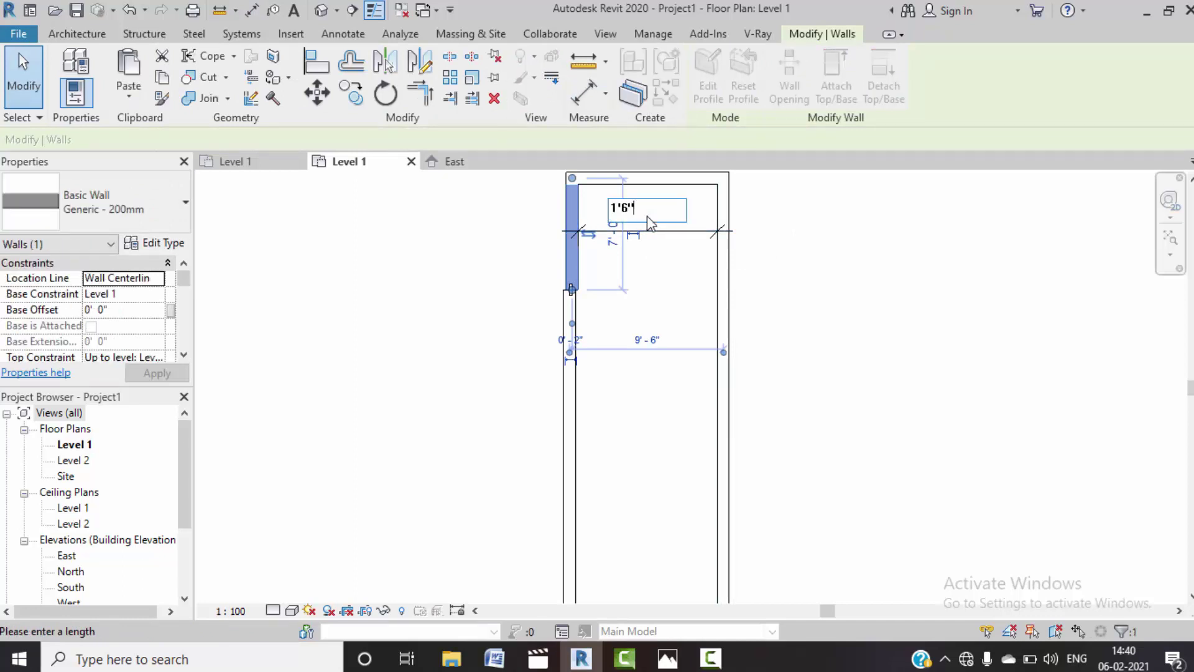
key(Return)
click(814, 330)
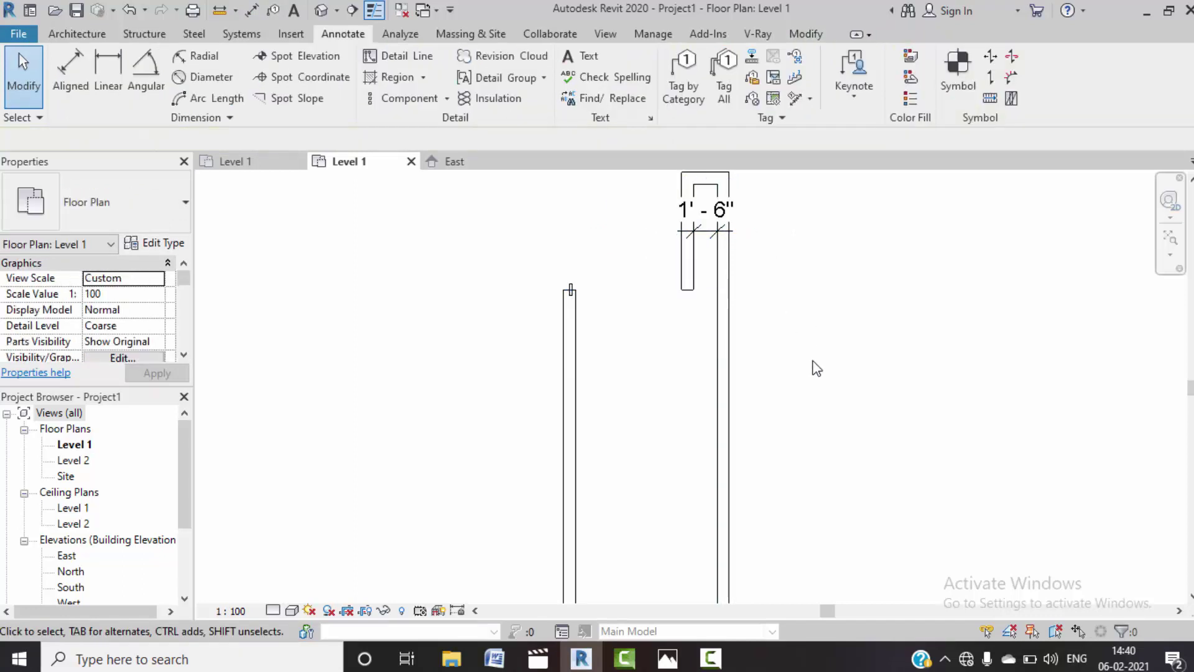
middle_drag(646, 547, 634, 467)
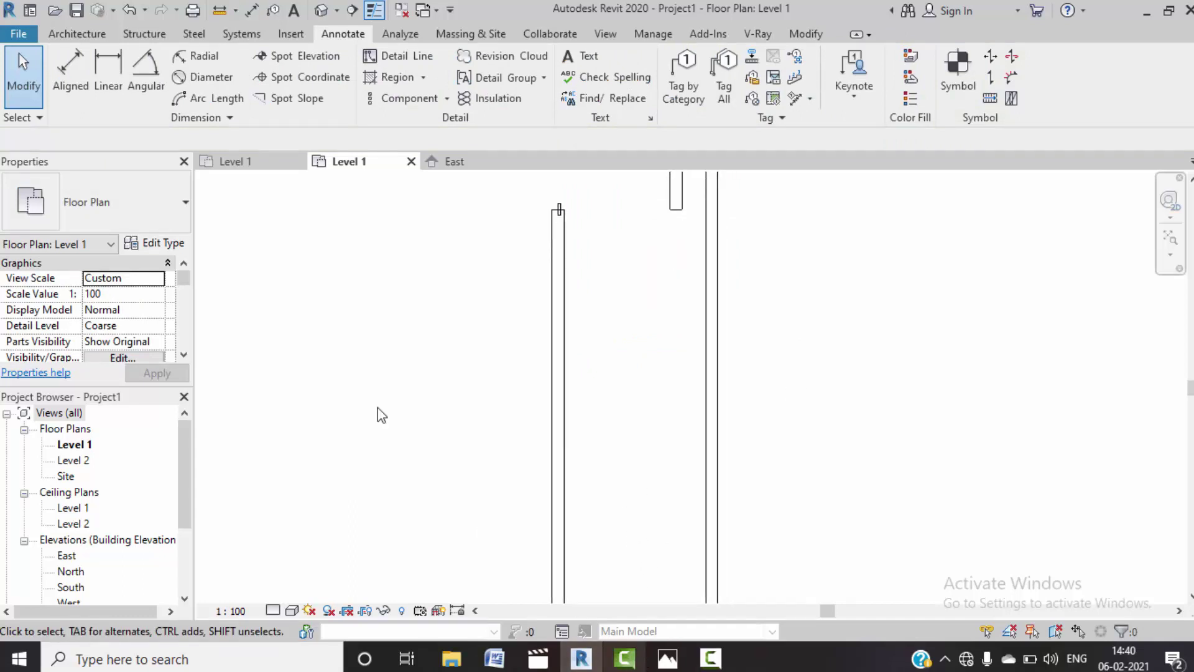
- After checking the COURT CHAMBER plan, set the short top wall 3'-4 1/2" from the right wall
click(255, 161)
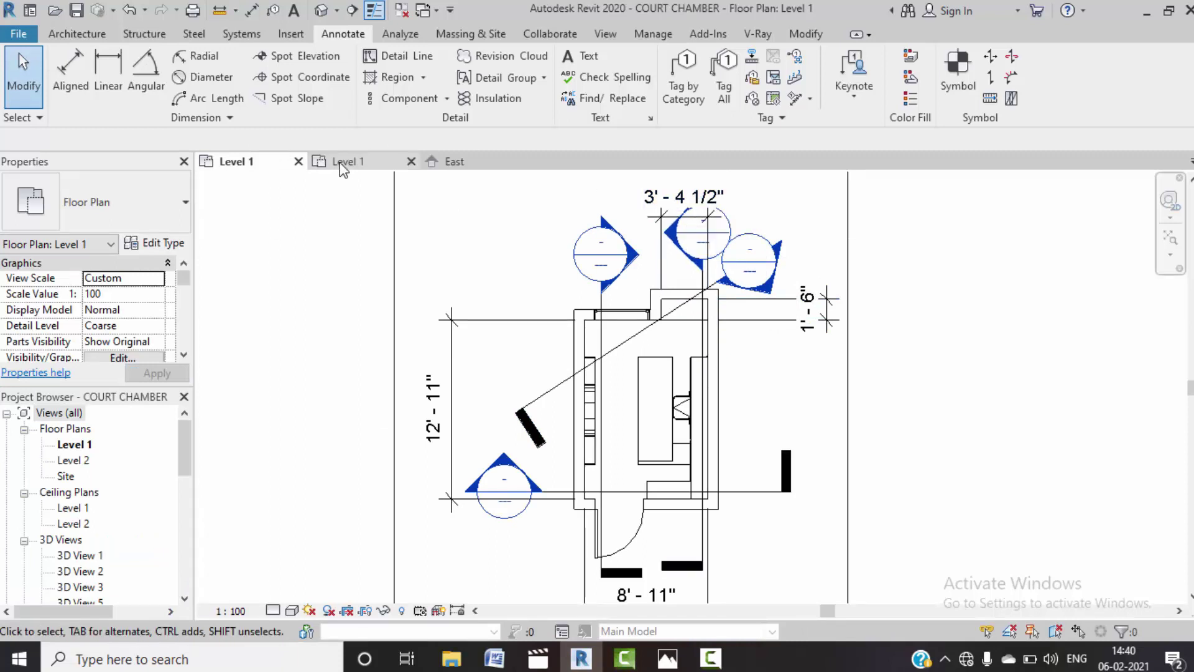
click(367, 161)
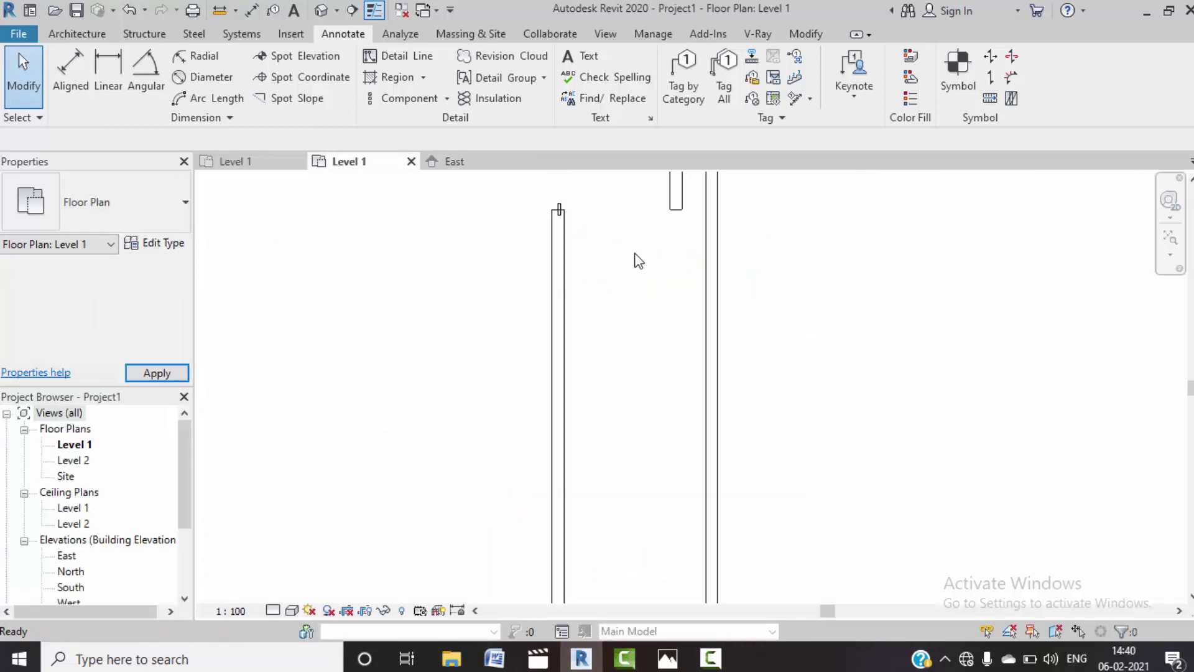
middle_drag(635, 259, 588, 432)
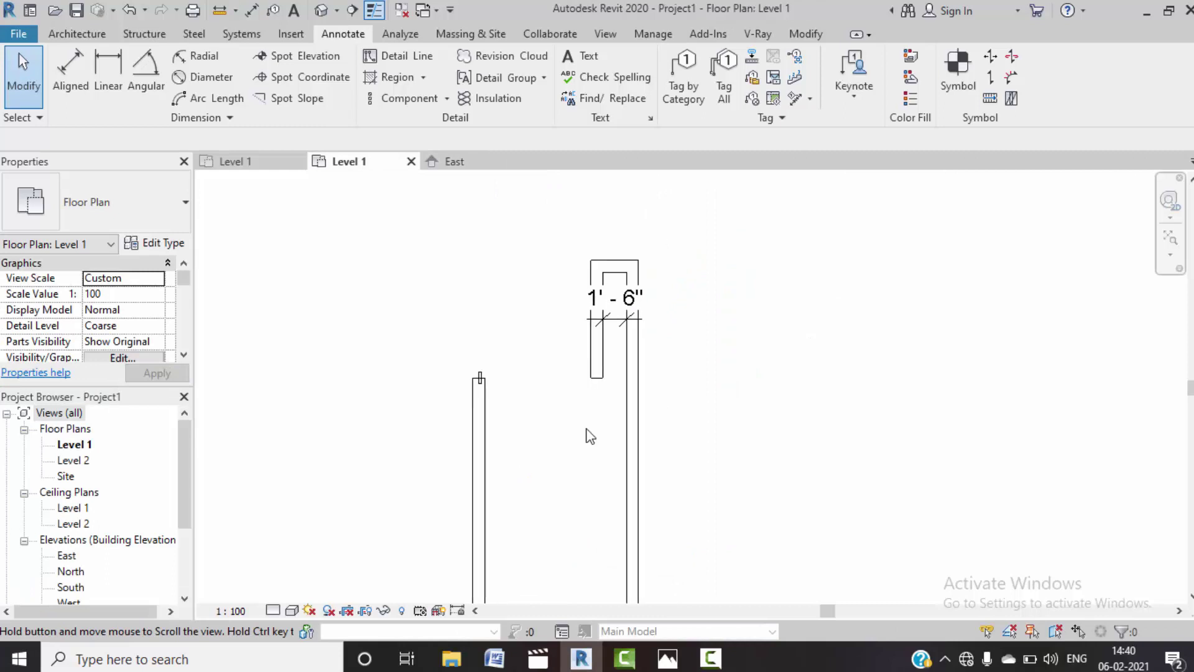
click(597, 360)
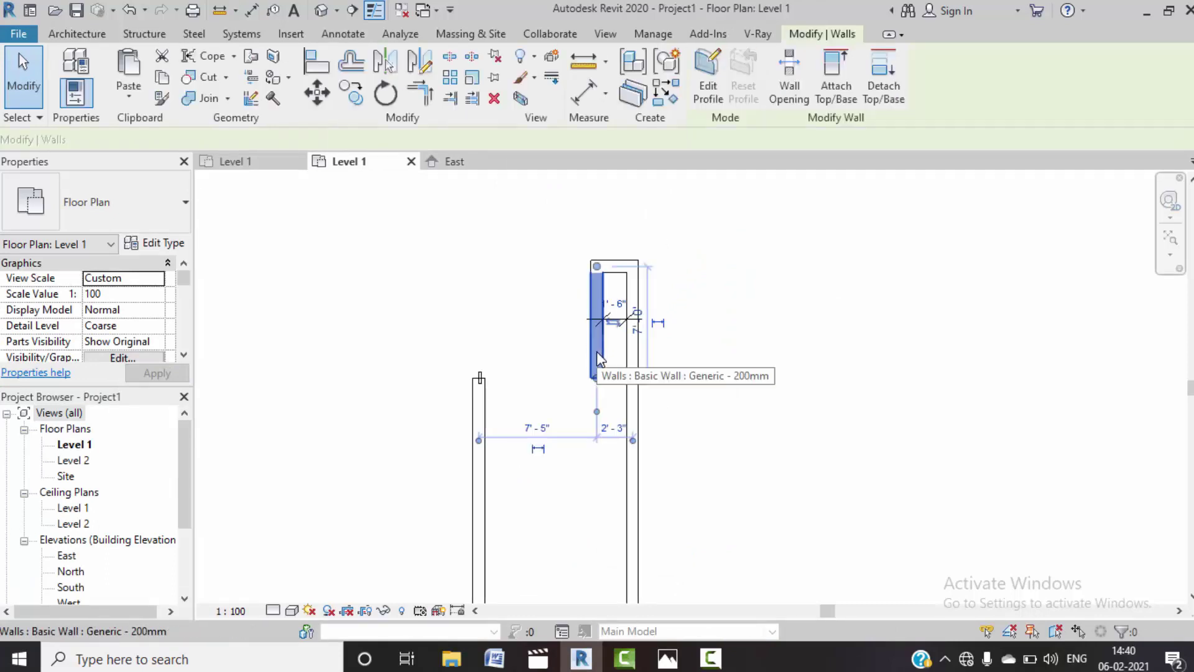
click(617, 305)
text(3'4.5")
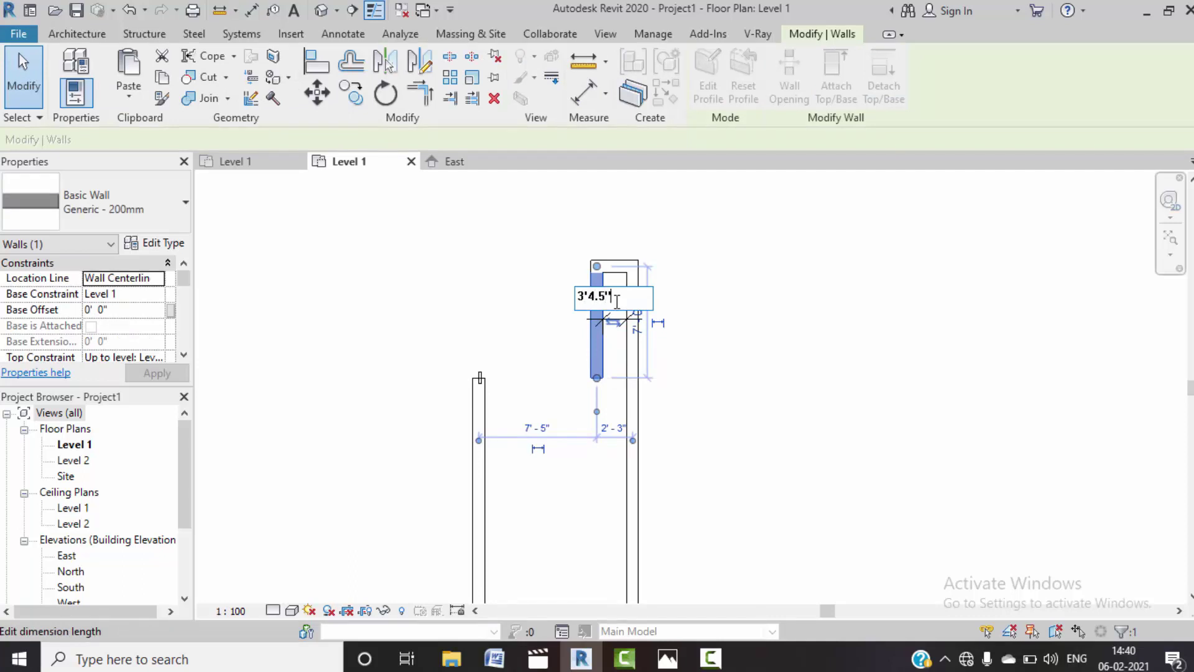
key(Return)
click(690, 346)
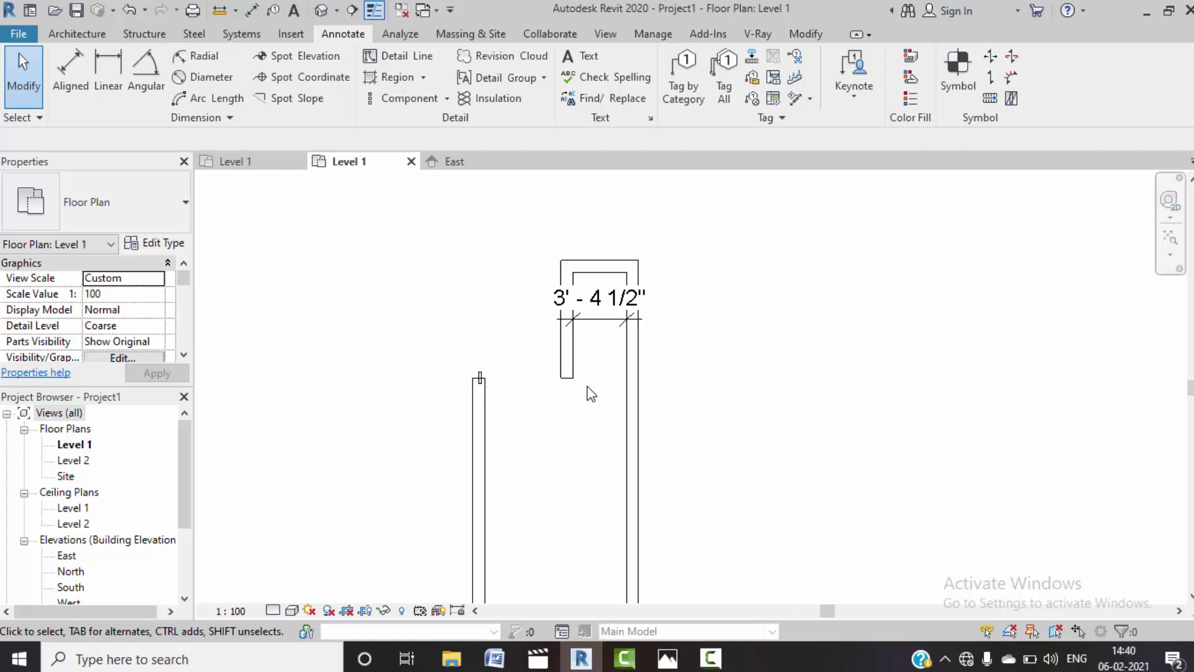
scroll(587, 387, down, 1)
scroll(585, 374, down, 1)
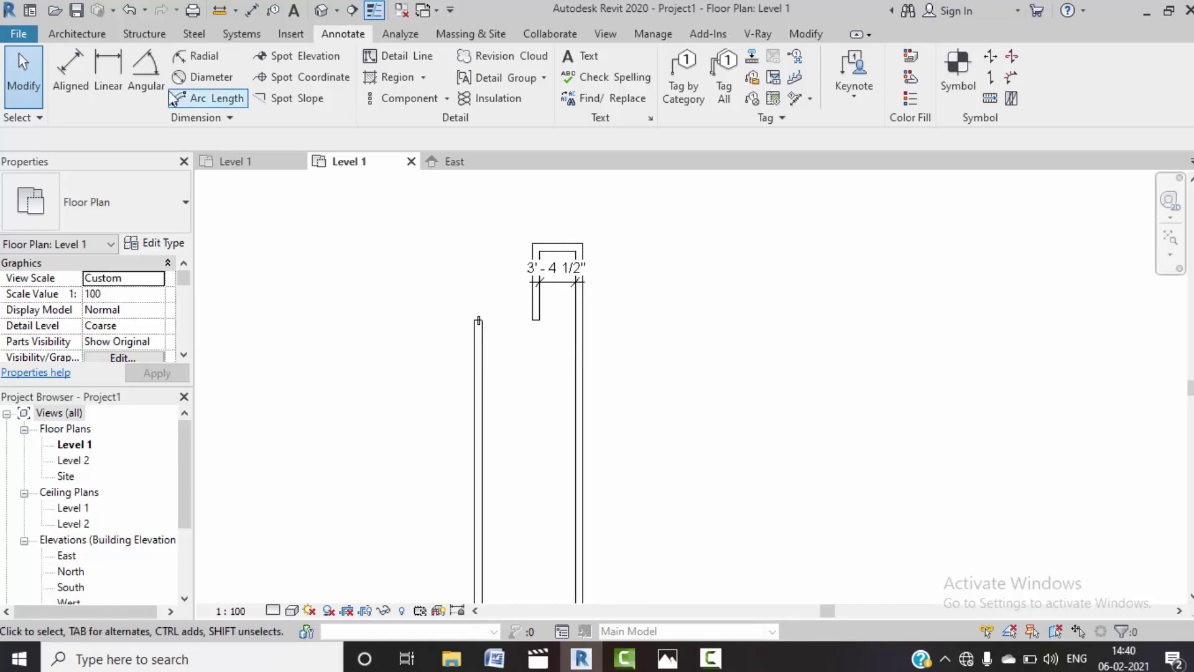
- Place an aligned 6'-7 1/2" dimension along the short top wall
click(69, 78)
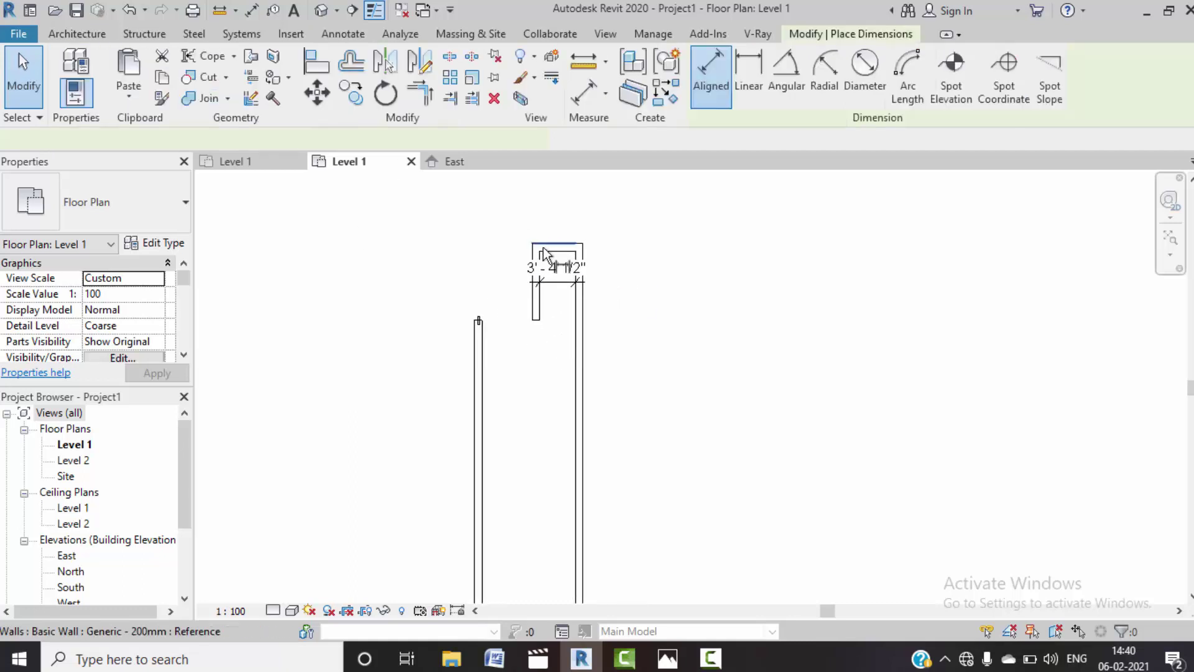
click(547, 322)
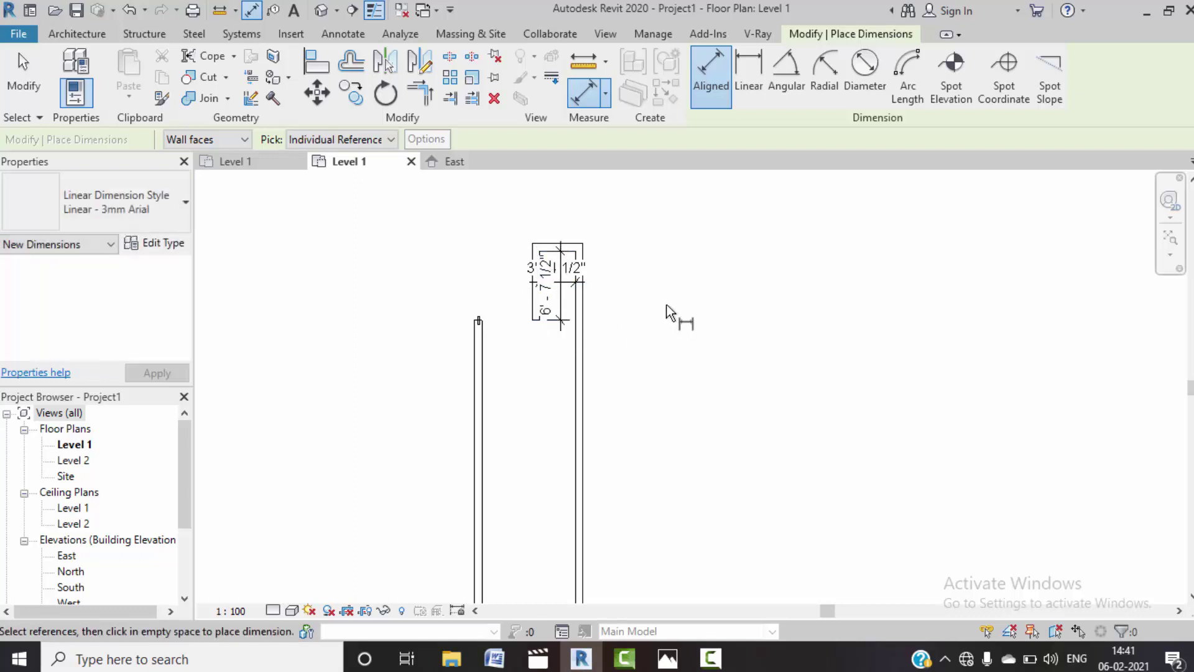
key(Escape)
scroll(538, 329, up, 1)
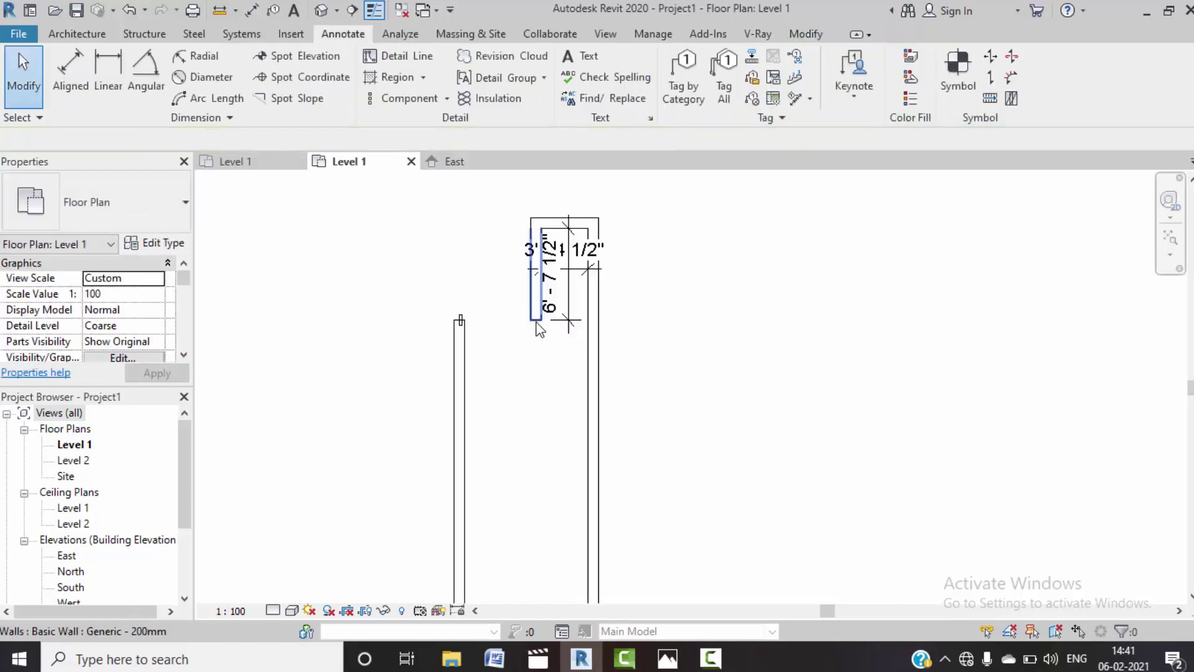
scroll(539, 328, up, 2)
- Shorten the short top wall to 1'-6" and delete the helper dimension
click(535, 321)
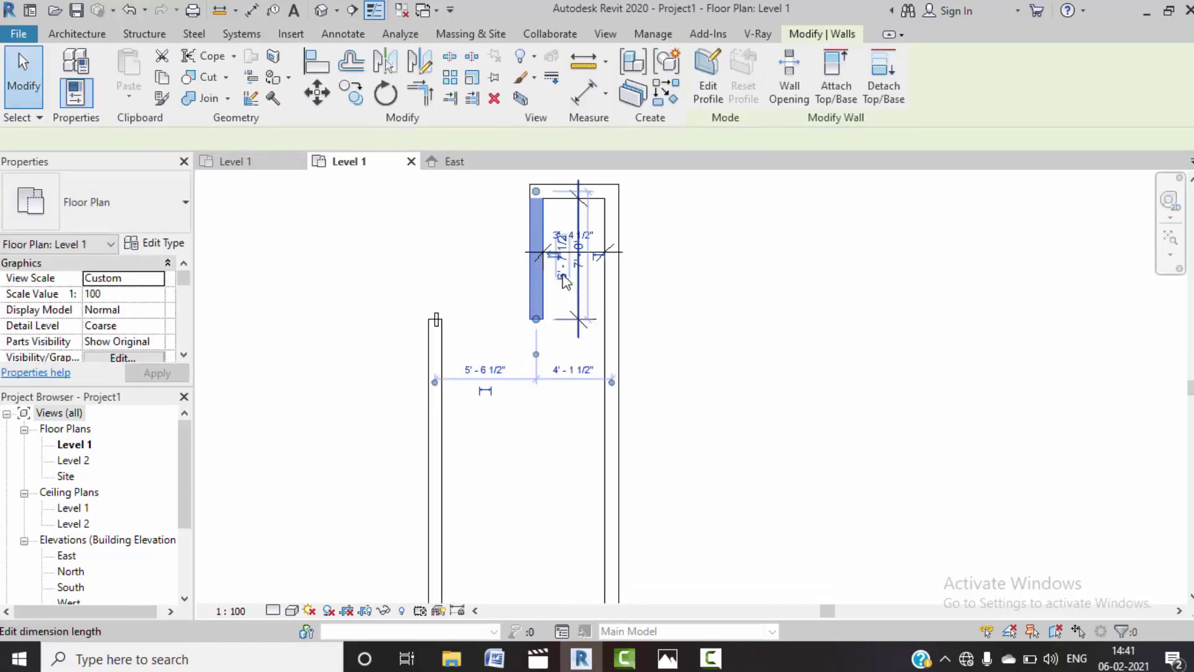
click(564, 278)
text(1'6)
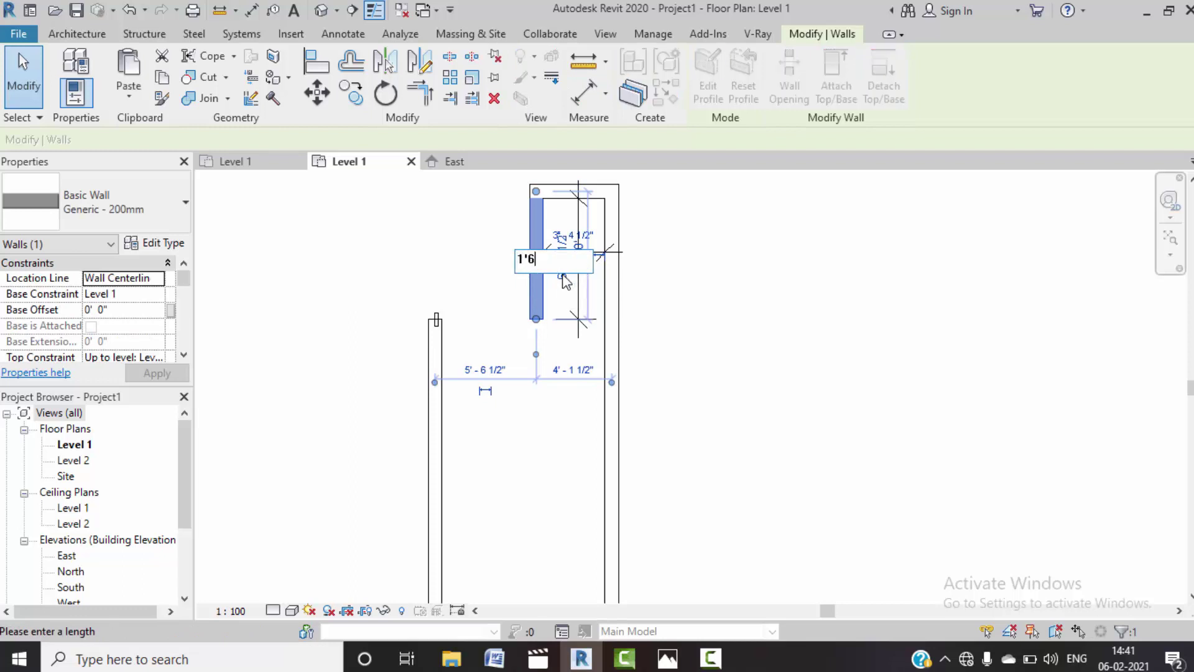
key(Return)
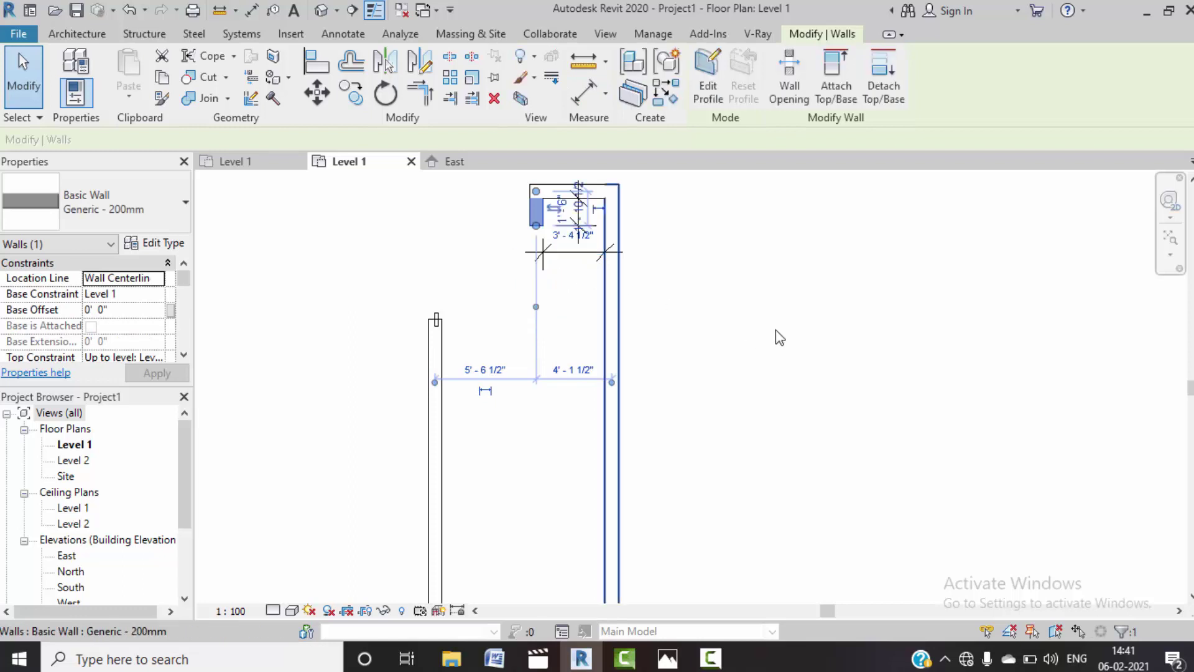
click(778, 334)
scroll(717, 315, down, 1)
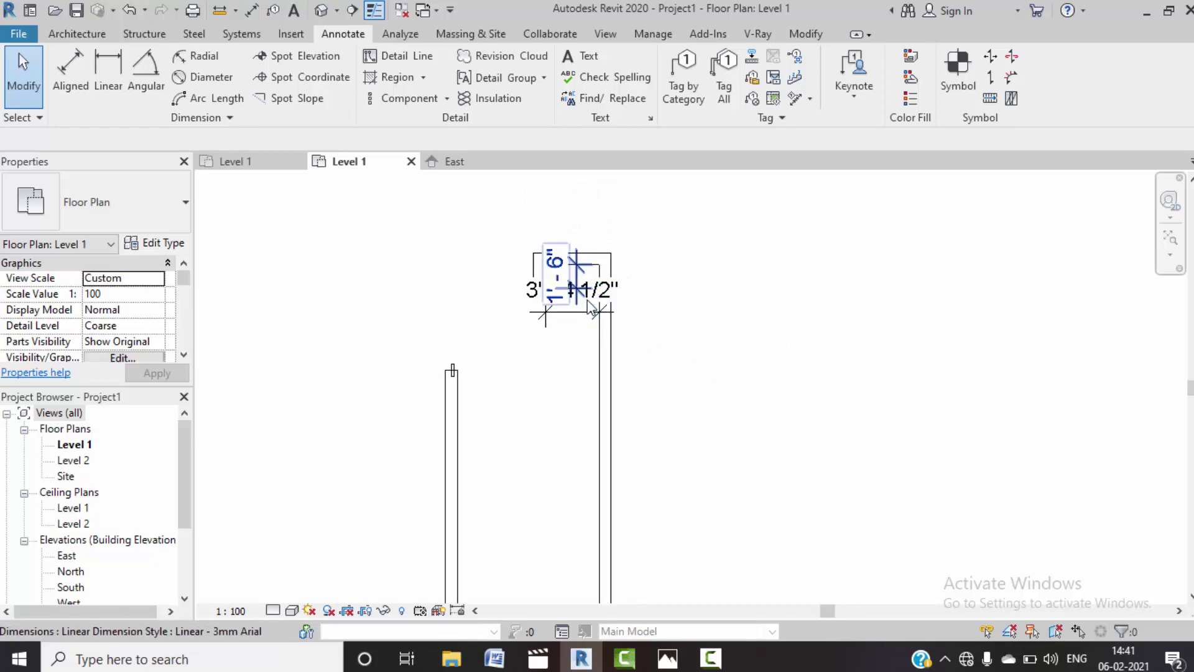
click(588, 299)
key(Delete)
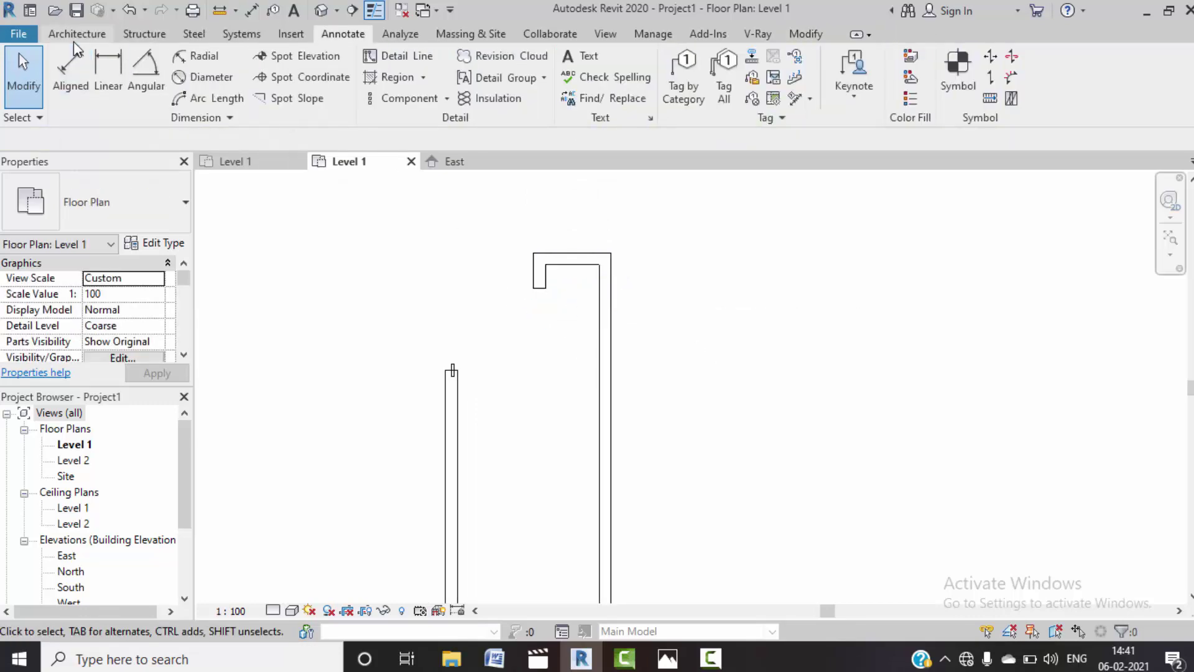
click(539, 278)
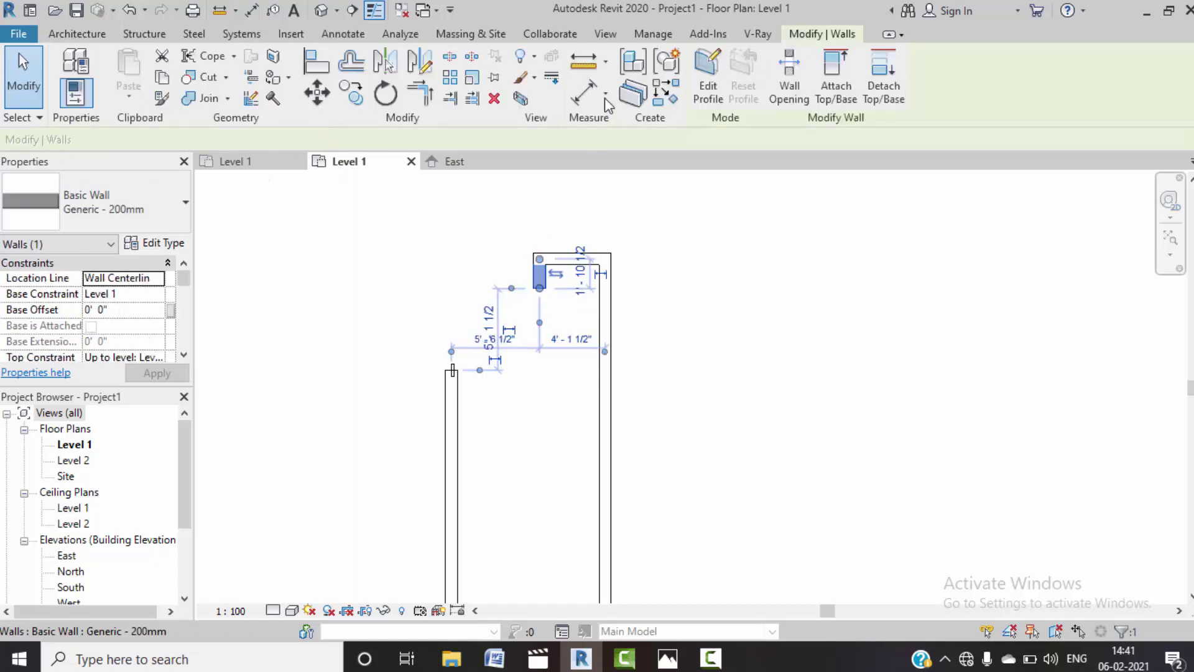
- Draw a same-type wall from the notch wall's end left to above the left wall, dismissing the join error
click(658, 100)
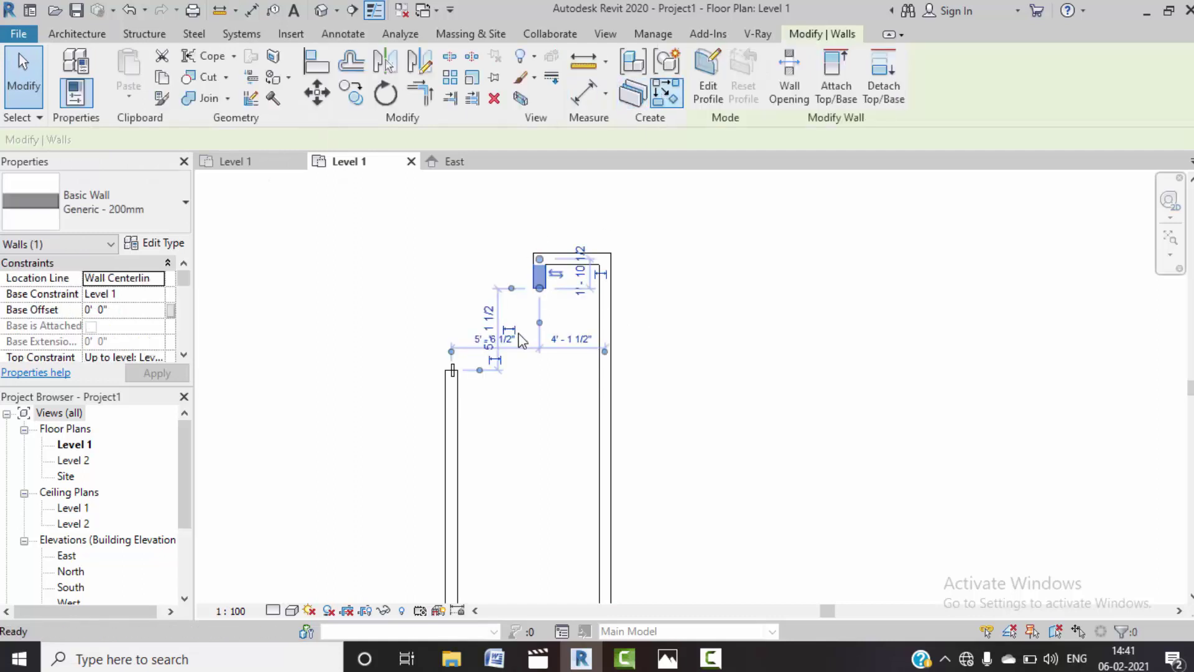
click(536, 288)
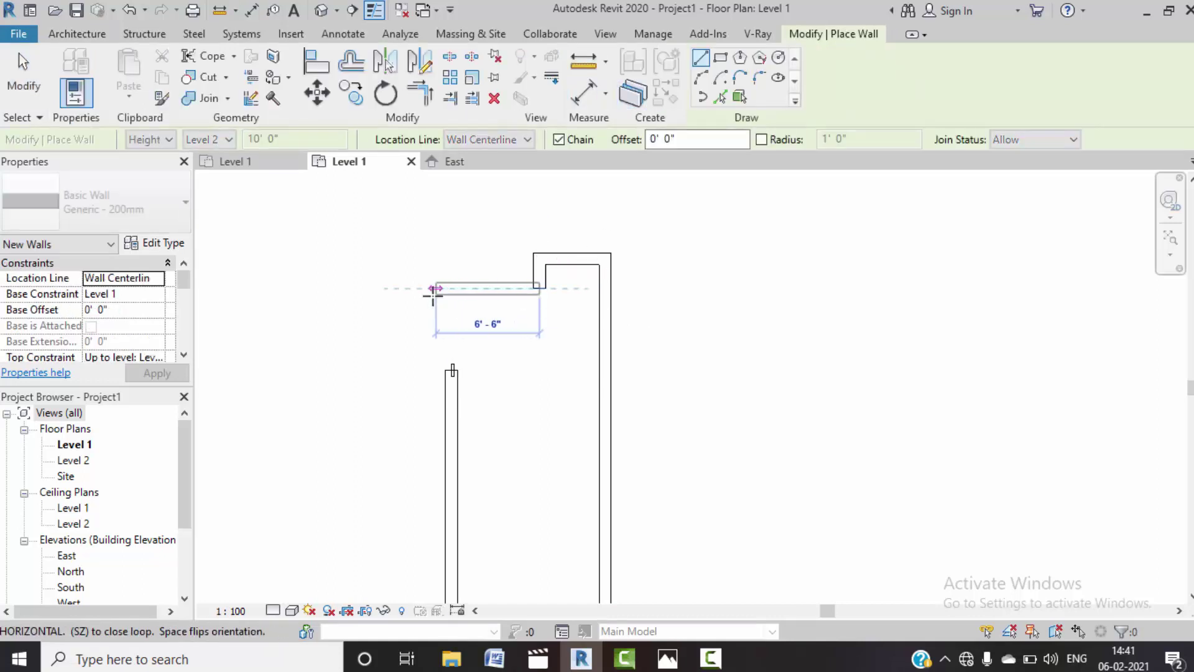
click(452, 293)
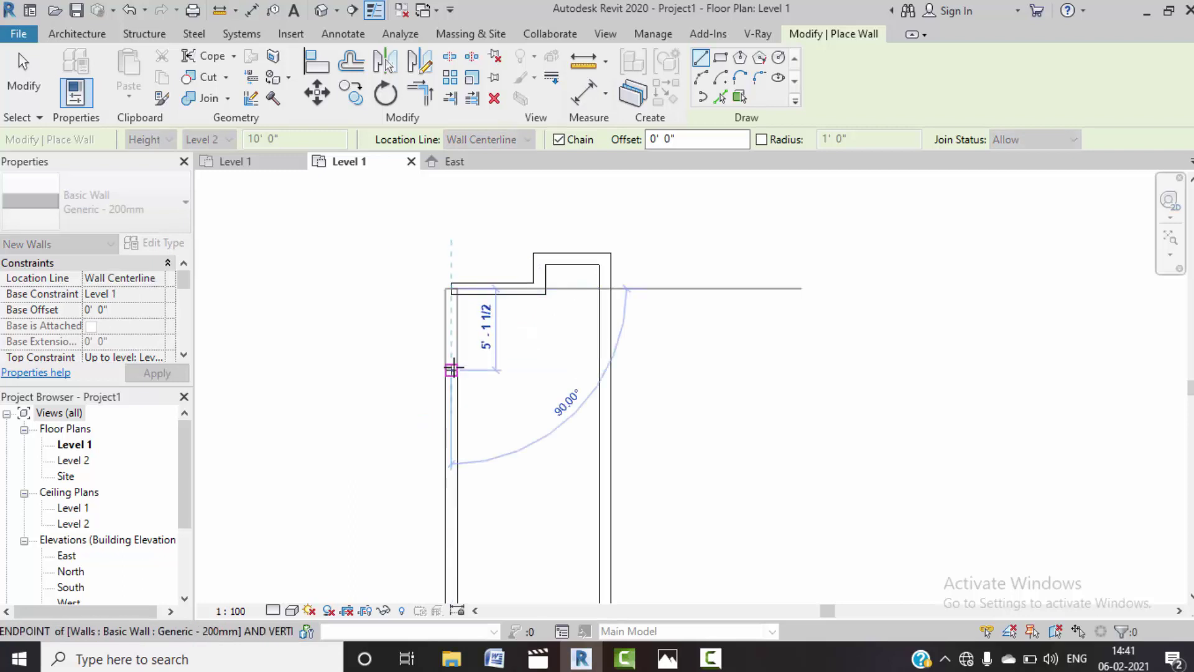
click(471, 332)
click(1147, 617)
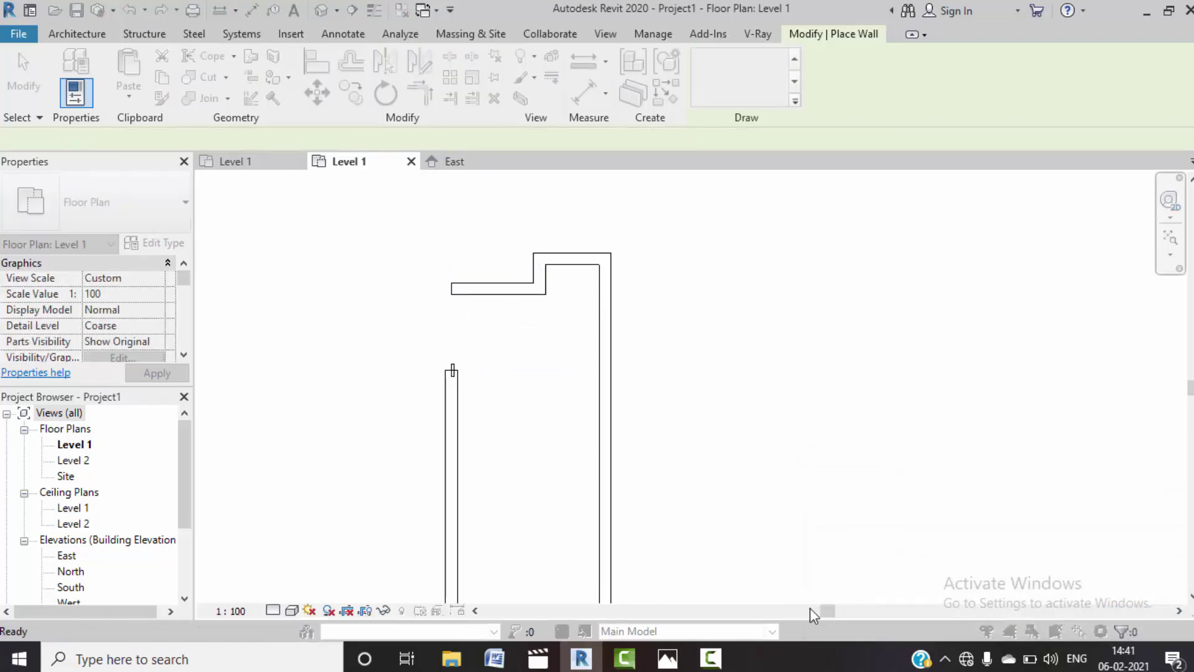
key(Escape)
scroll(454, 374, up, 2)
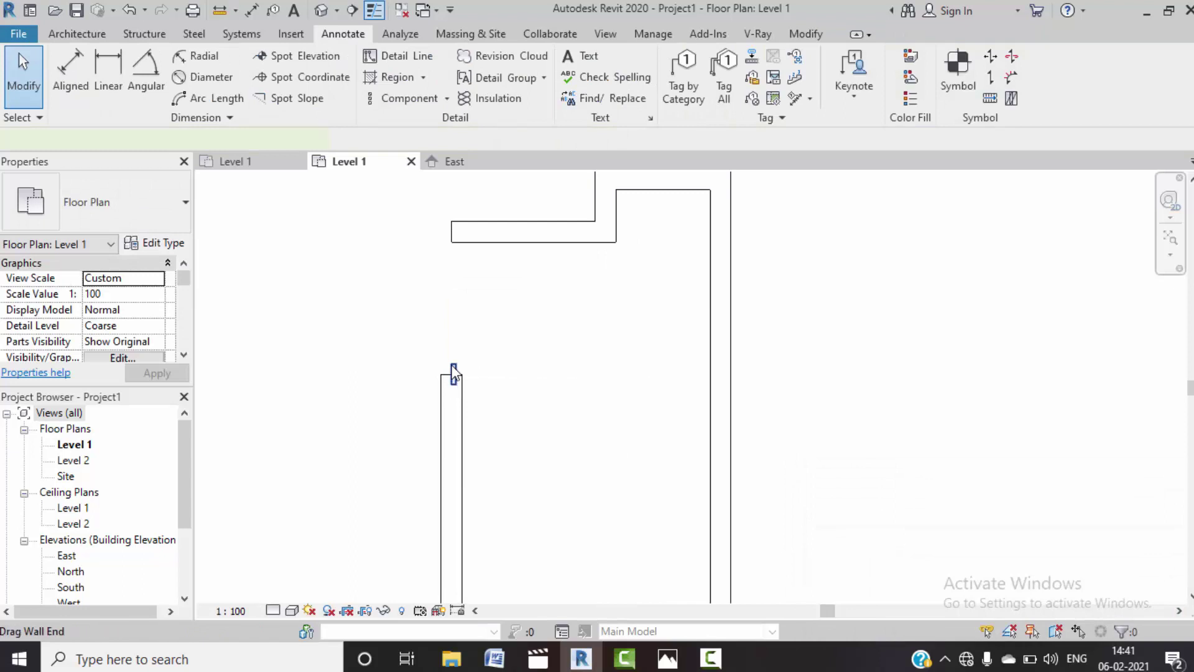
- Join the new top wall and the left wall into a corner with Trim/Extend to Corner
click(454, 374)
key(Escape)
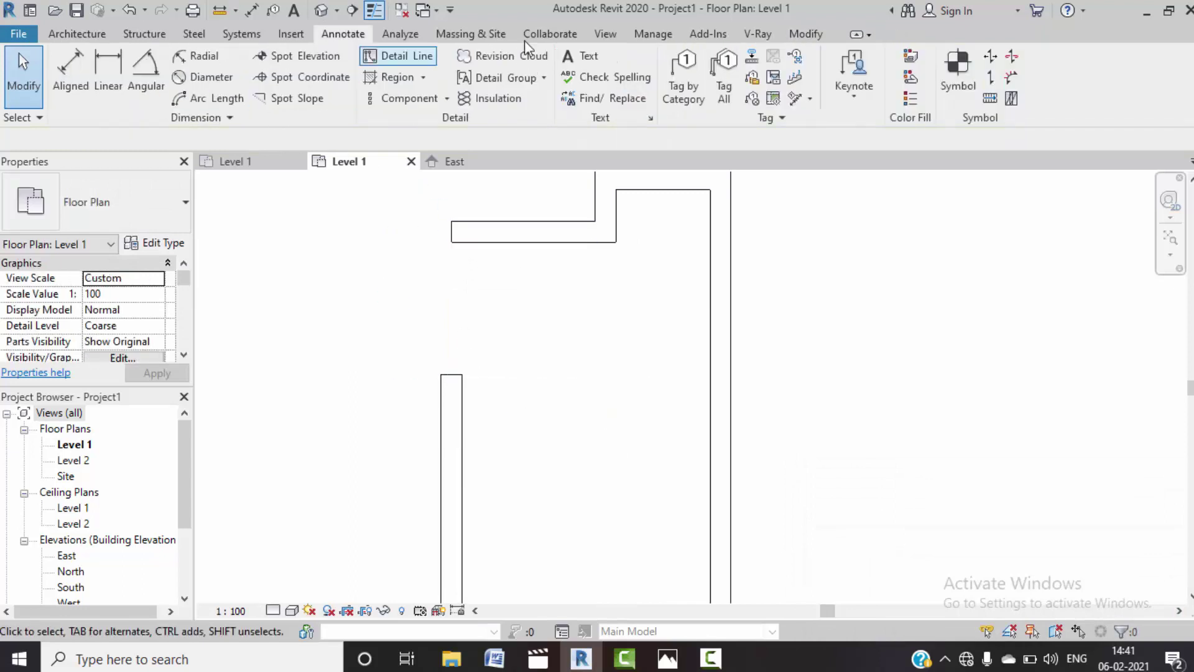
click(793, 35)
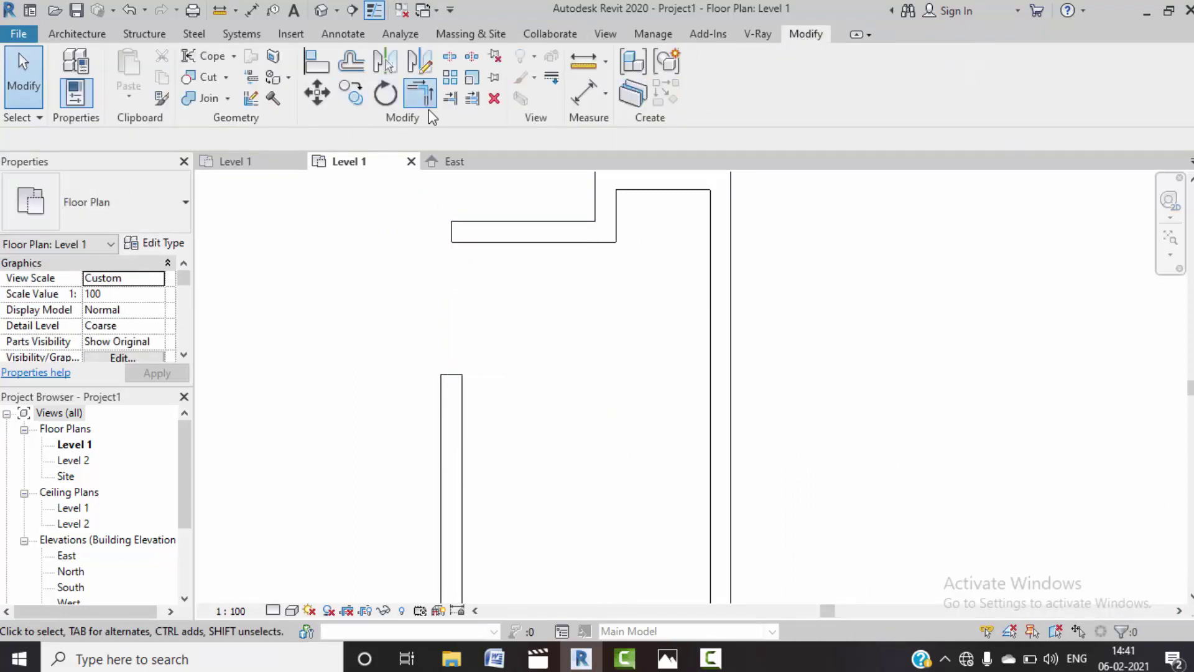
click(420, 95)
click(458, 402)
click(491, 248)
scroll(516, 383, down, 2)
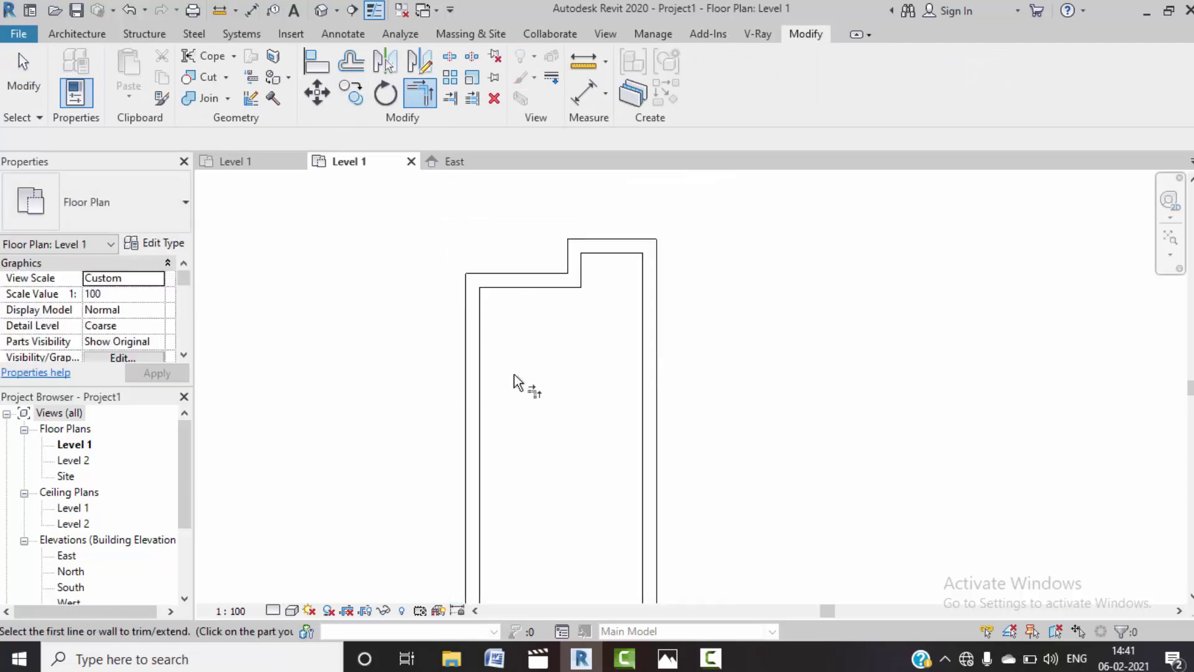
key(Escape)
- Delete the 8'-11" dimension
scroll(536, 314, down, 2)
scroll(533, 350, down, 2)
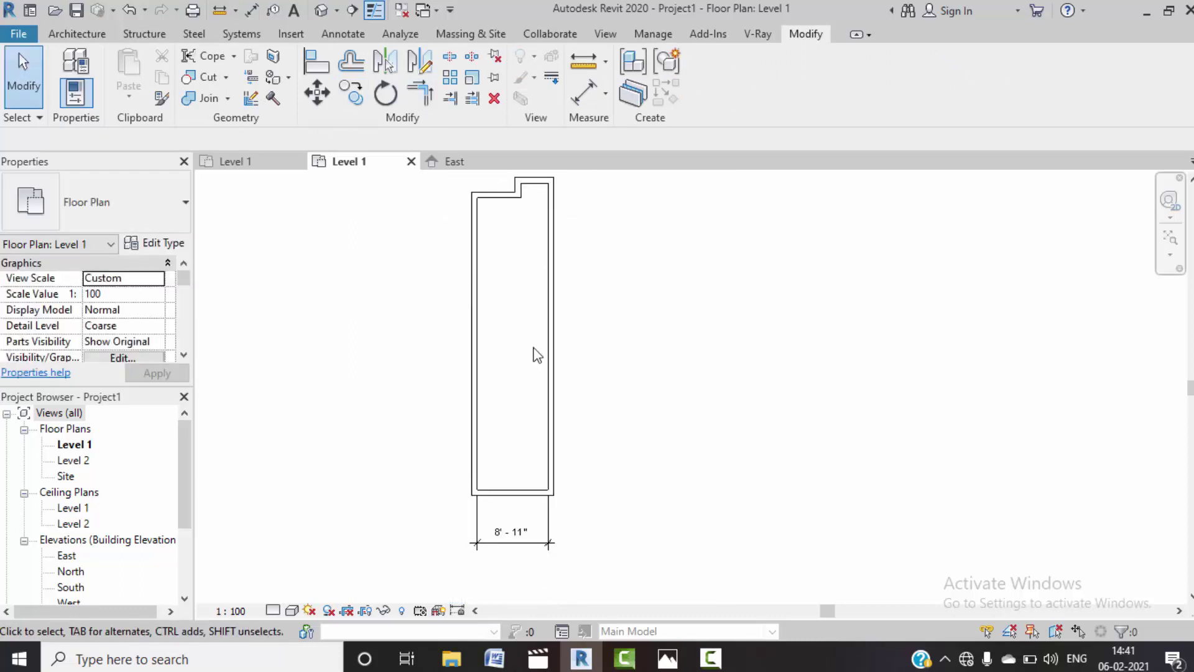
click(528, 540)
key(Delete)
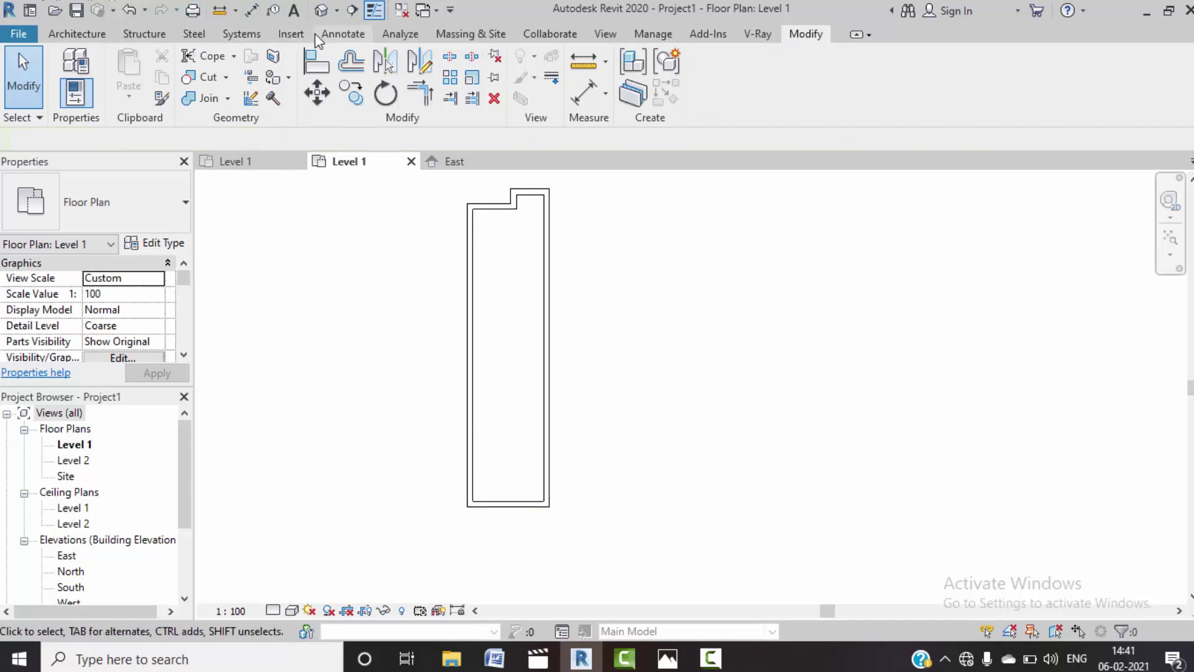
- Place an aligned 36'-10 1/2" dimension across the room's overall length
click(330, 39)
click(75, 62)
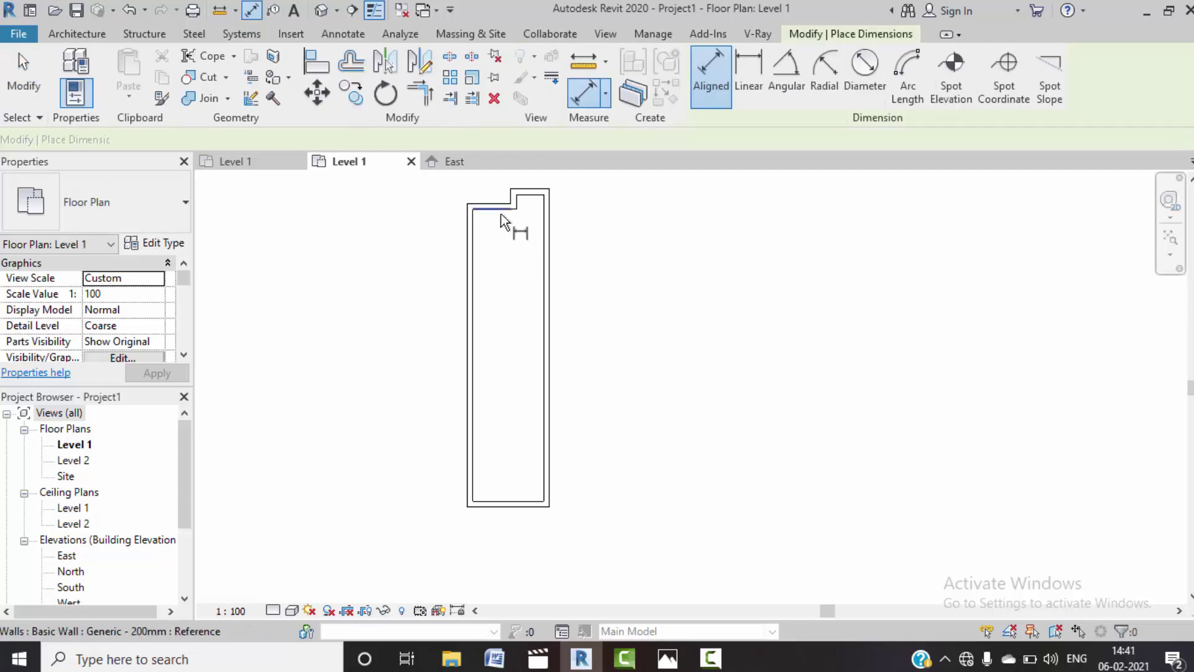
click(505, 211)
click(511, 503)
click(639, 438)
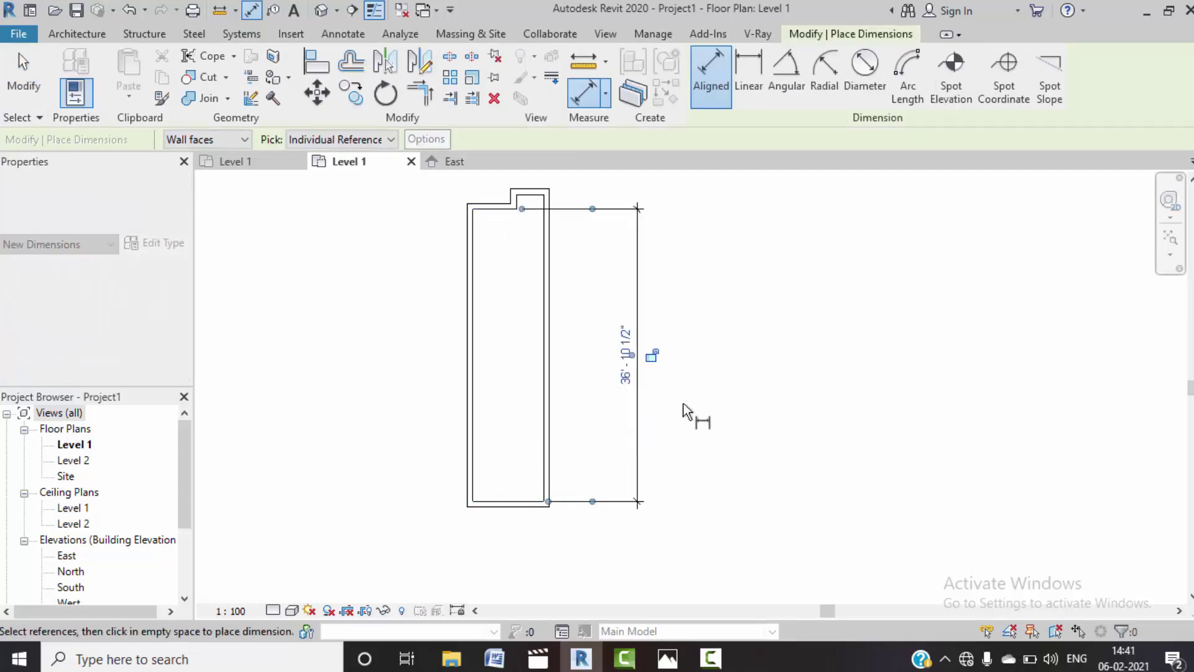
key(Escape)
key(Escape)
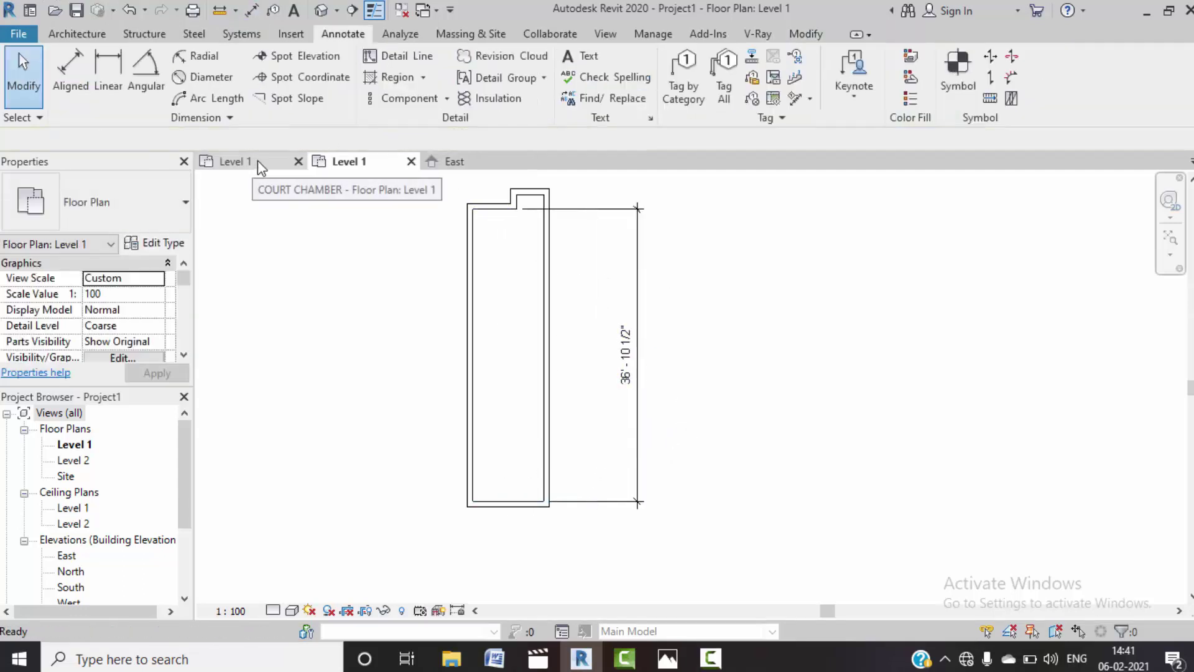
- Close the East view and pull the bottom wall up so the room is 12'-11" long
click(258, 161)
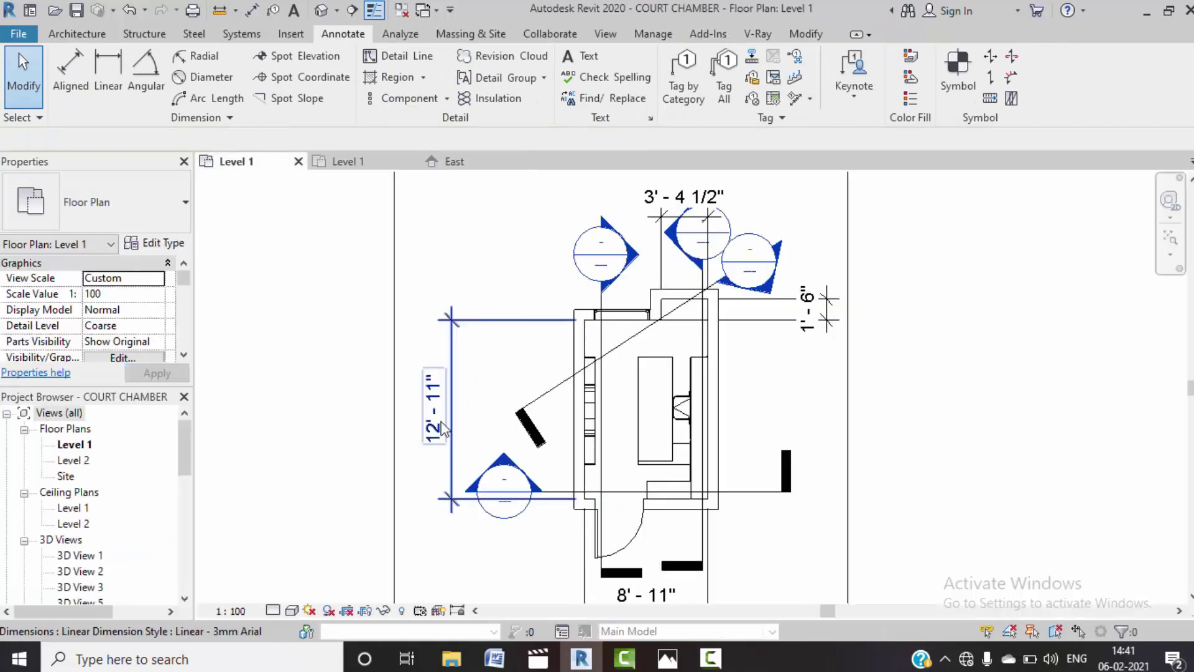
click(376, 159)
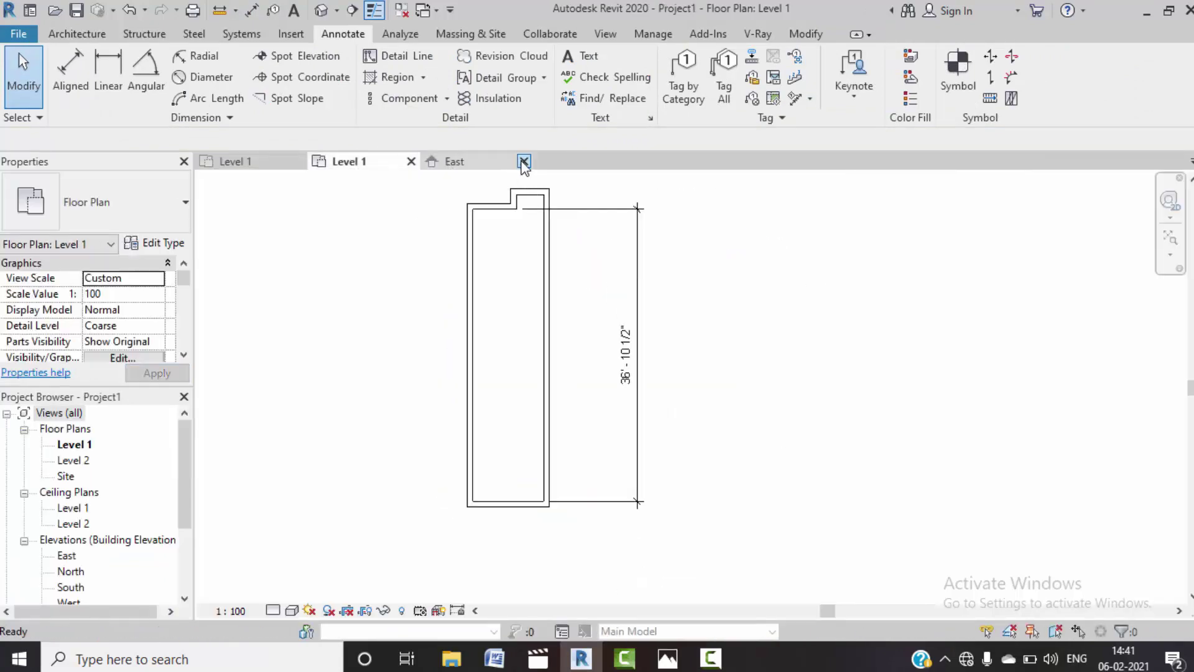
click(524, 162)
click(505, 507)
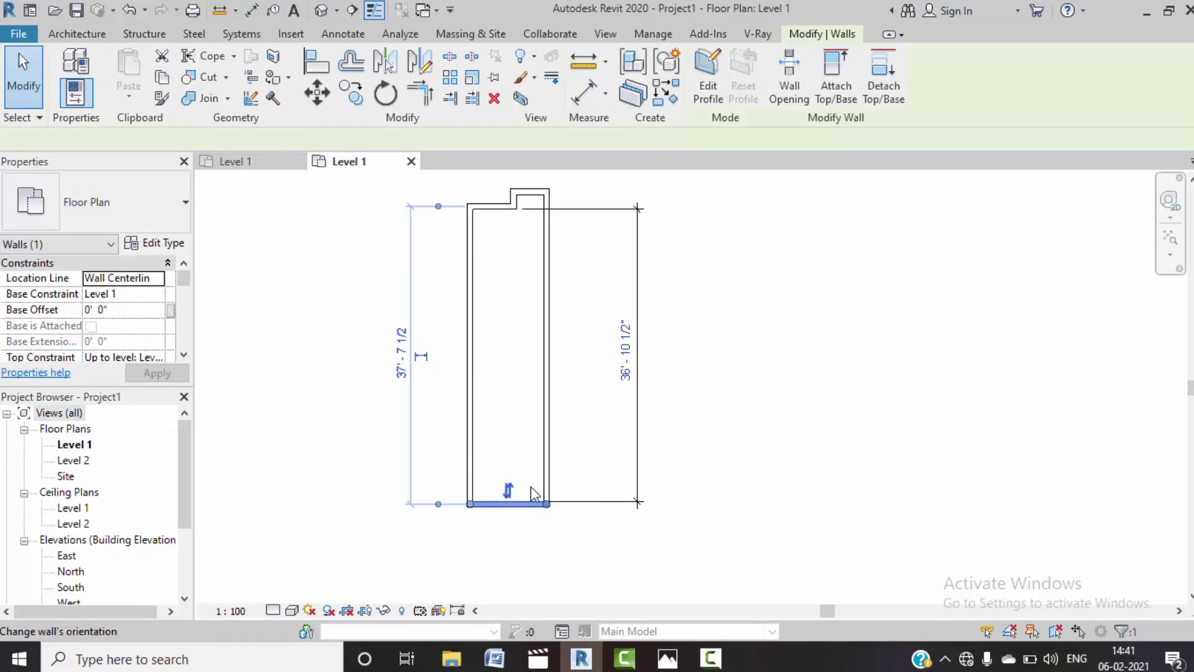
click(627, 354)
text(12'11")
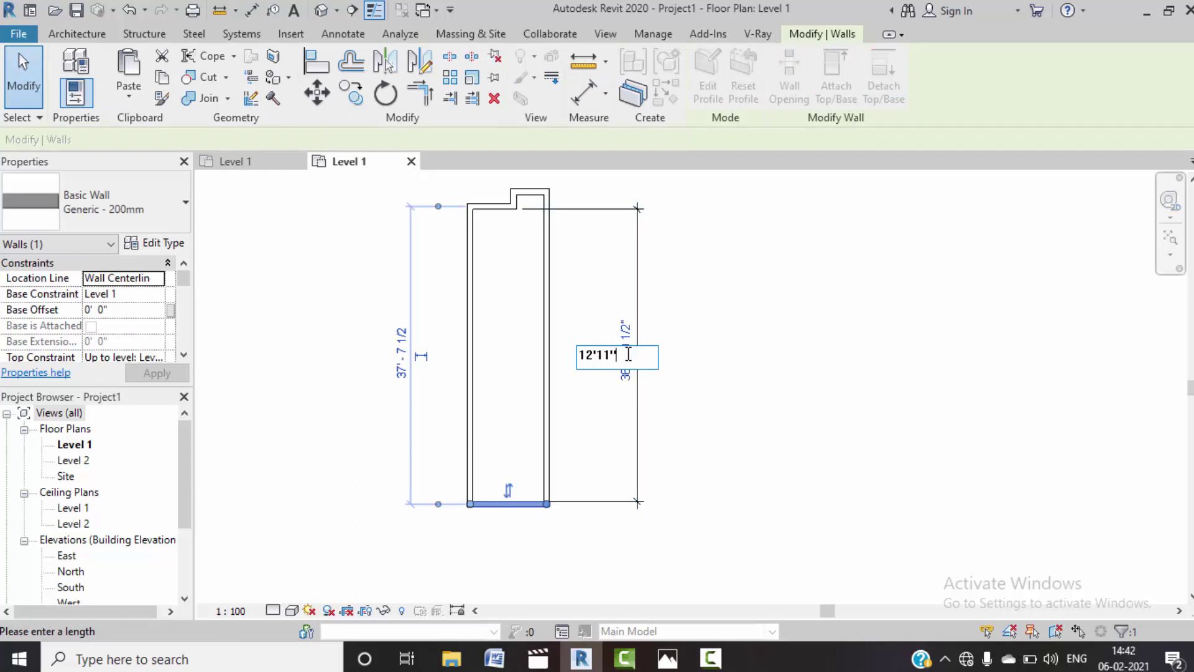
key(Return)
click(643, 360)
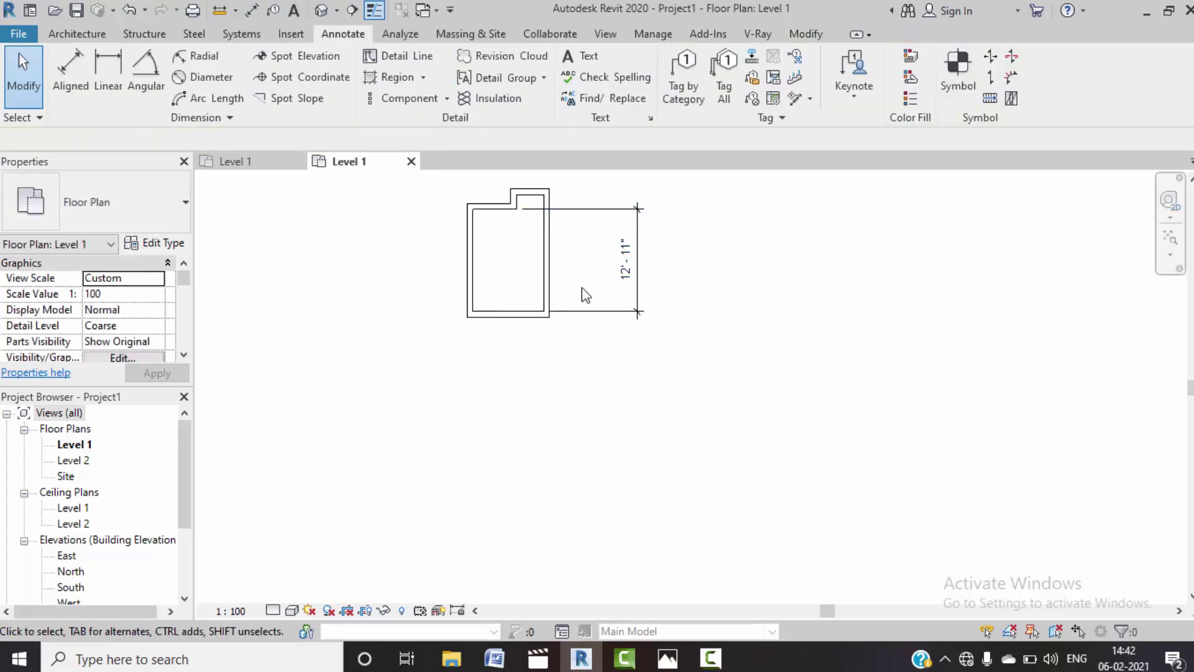
middle_drag(581, 293, 597, 368)
- Delete the 12'-11" dimension from the Project1 plan
click(631, 373)
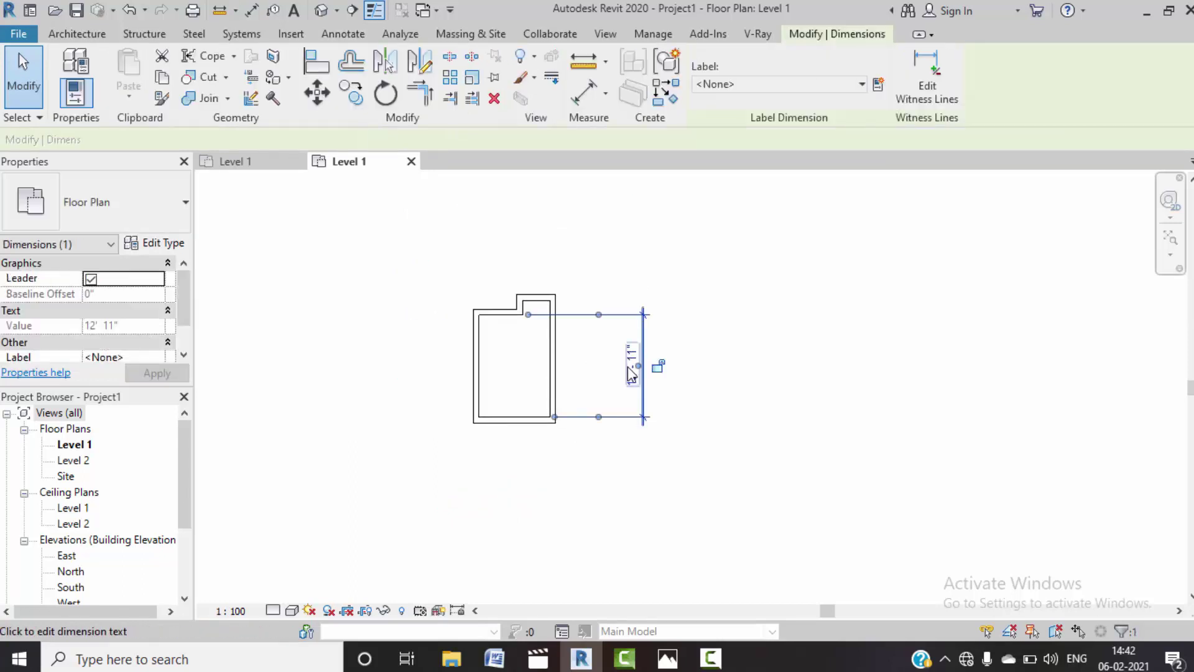
key(Delete)
scroll(541, 308, up, 4)
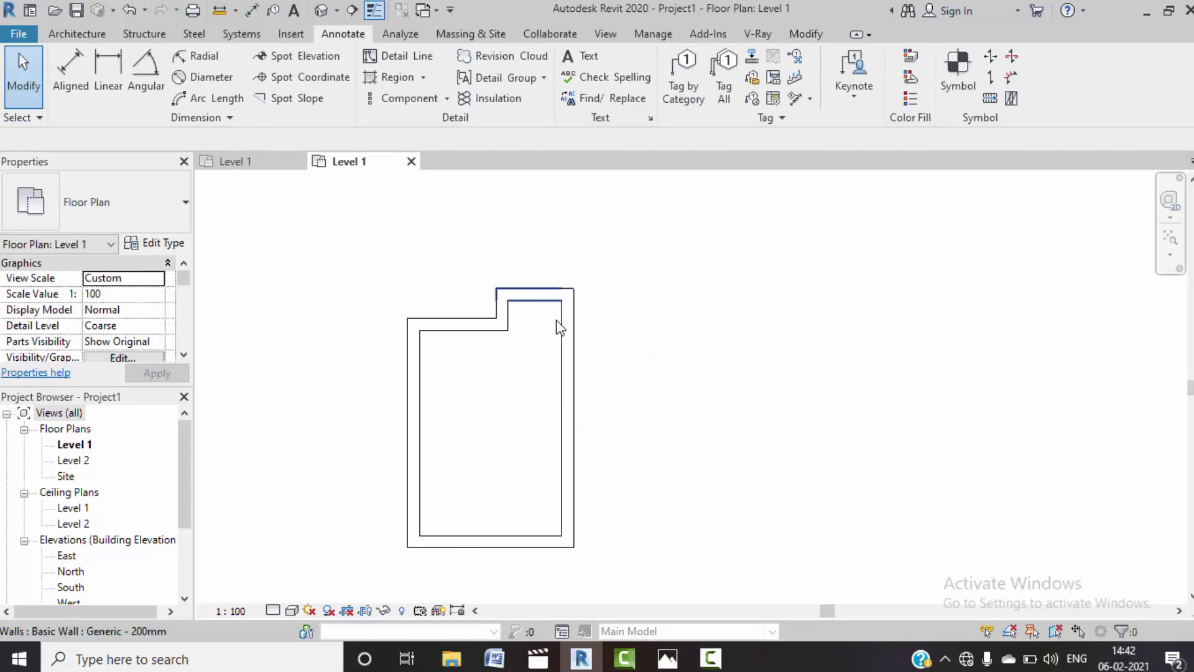
scroll(573, 330, up, 2)
scroll(591, 342, down, 1)
scroll(576, 348, down, 1)
middle_drag(561, 335, 558, 331)
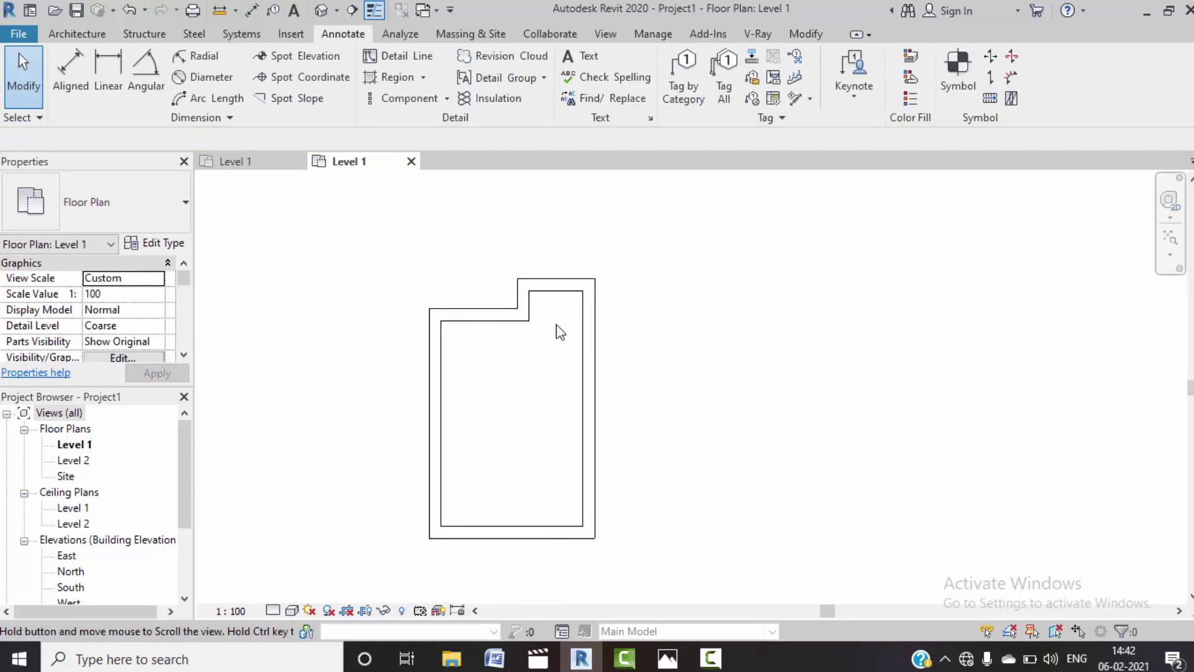
- Try aligned dimensions between the notch's inner wall faces, then cancel them
click(70, 68)
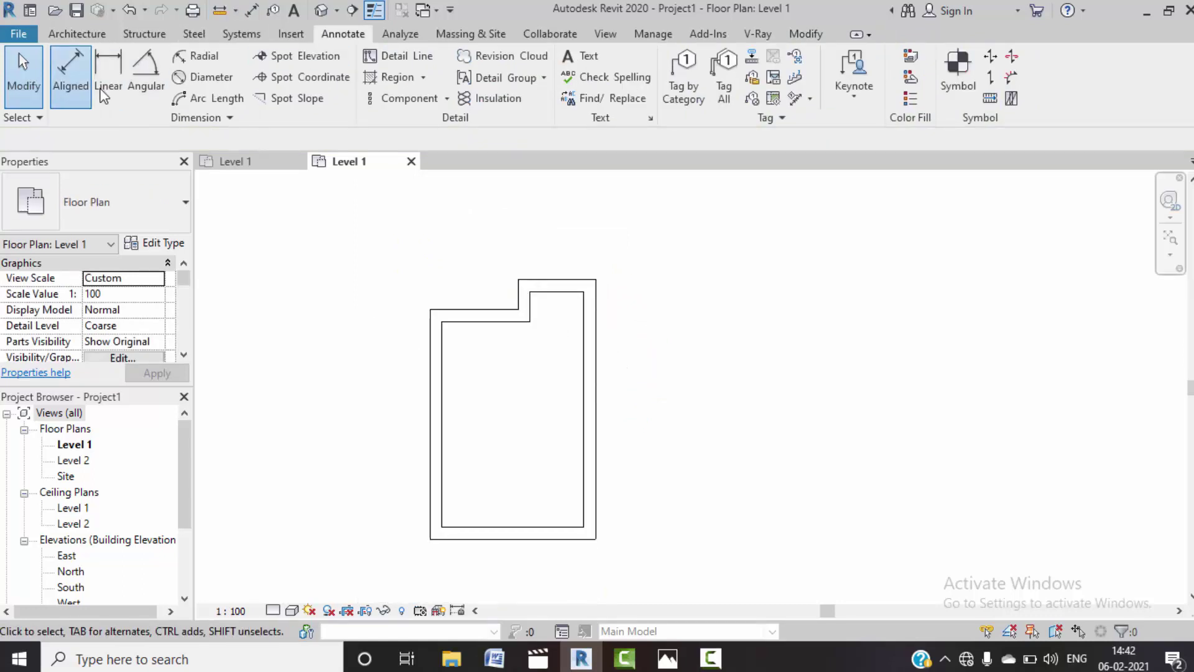
click(533, 311)
click(578, 316)
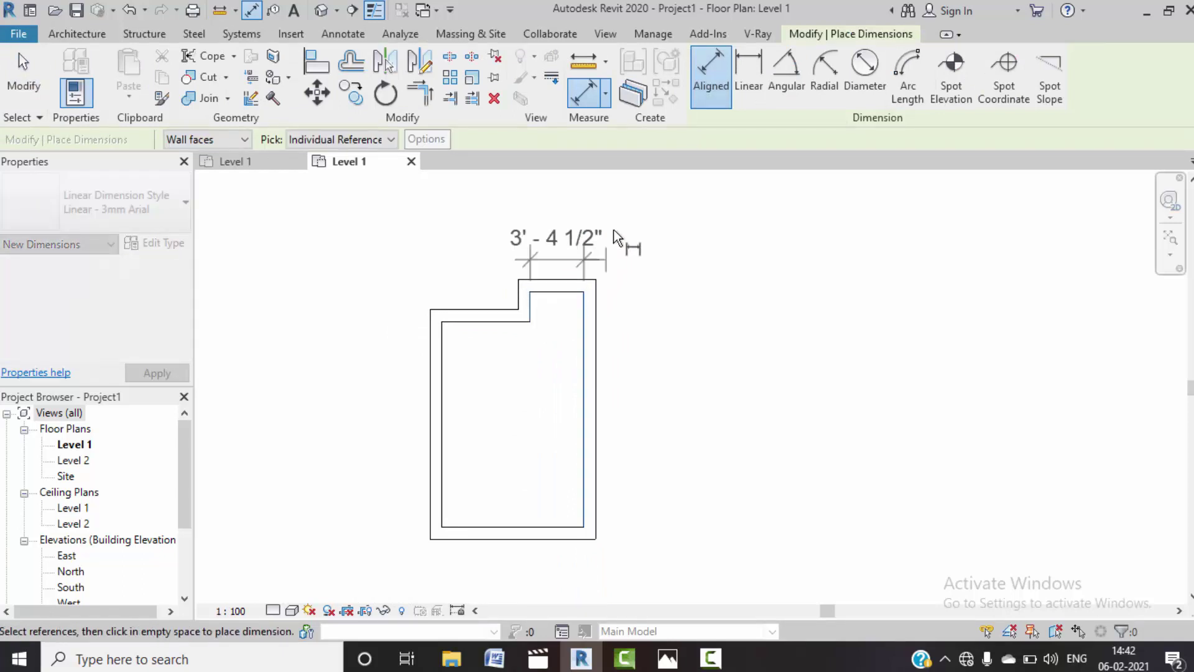
key(Escape)
key(Escape)
key(d)
key(i)
click(559, 293)
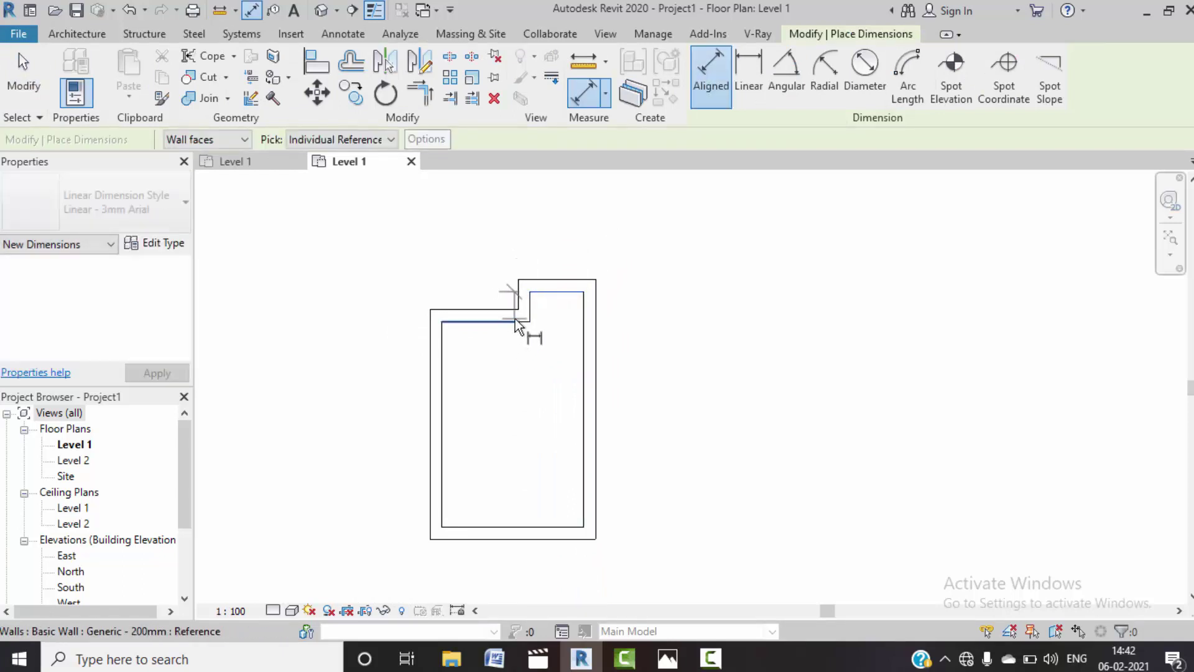
click(516, 321)
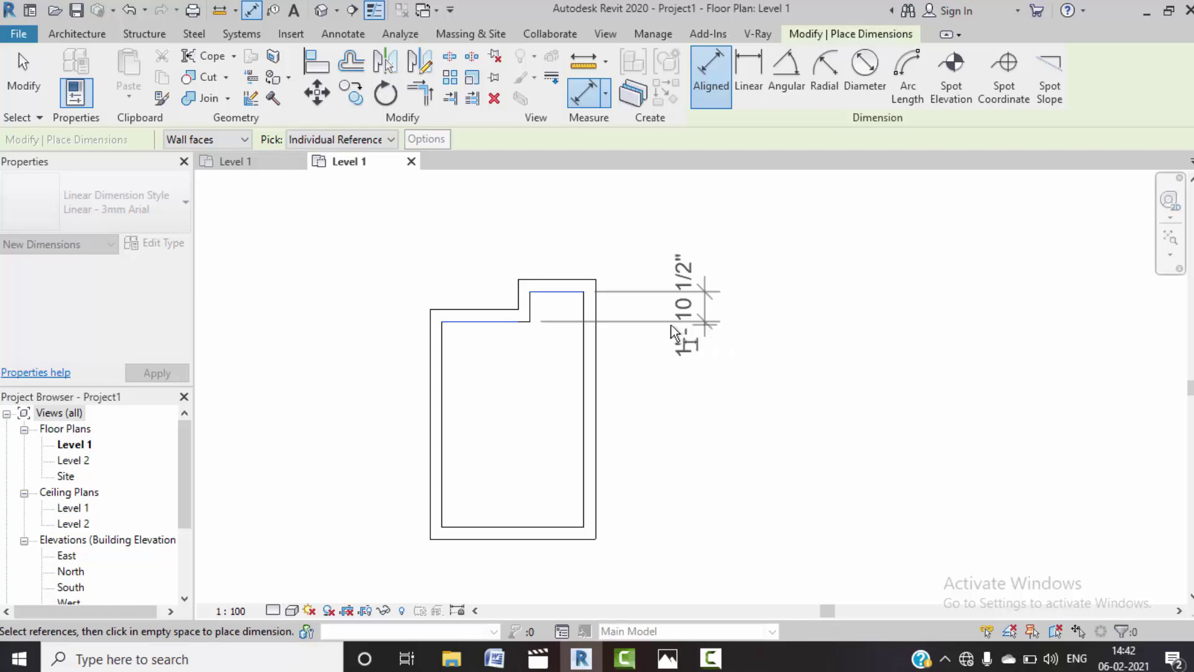
scroll(616, 322, up, 1)
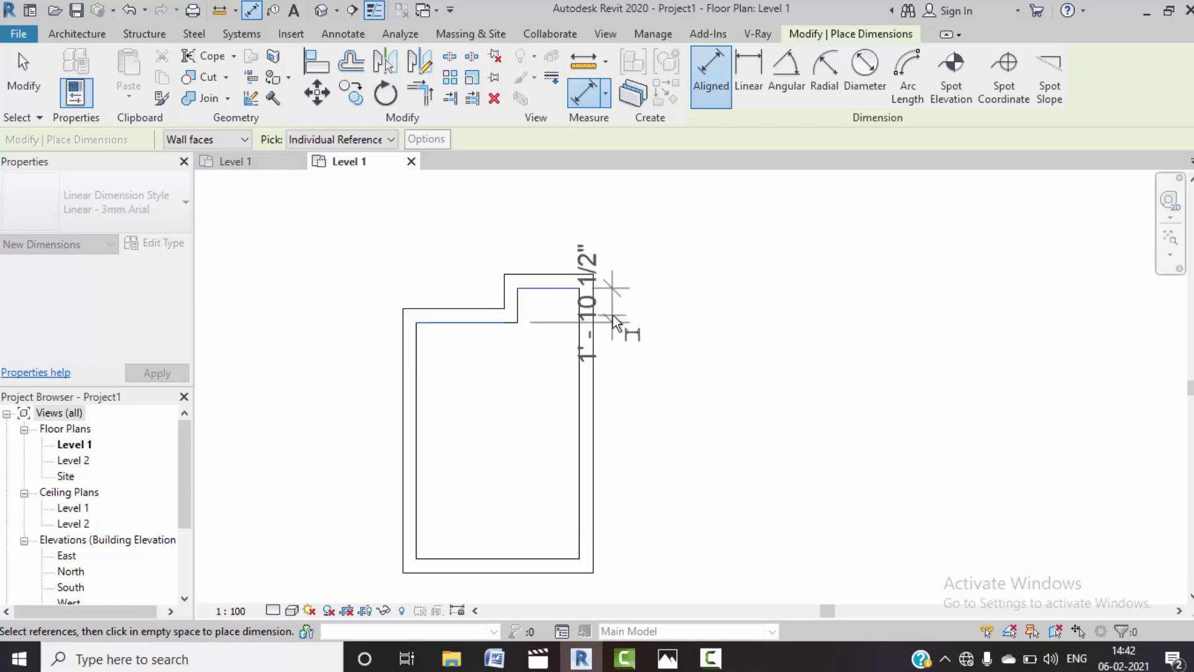
scroll(616, 322, up, 2)
scroll(616, 324, up, 2)
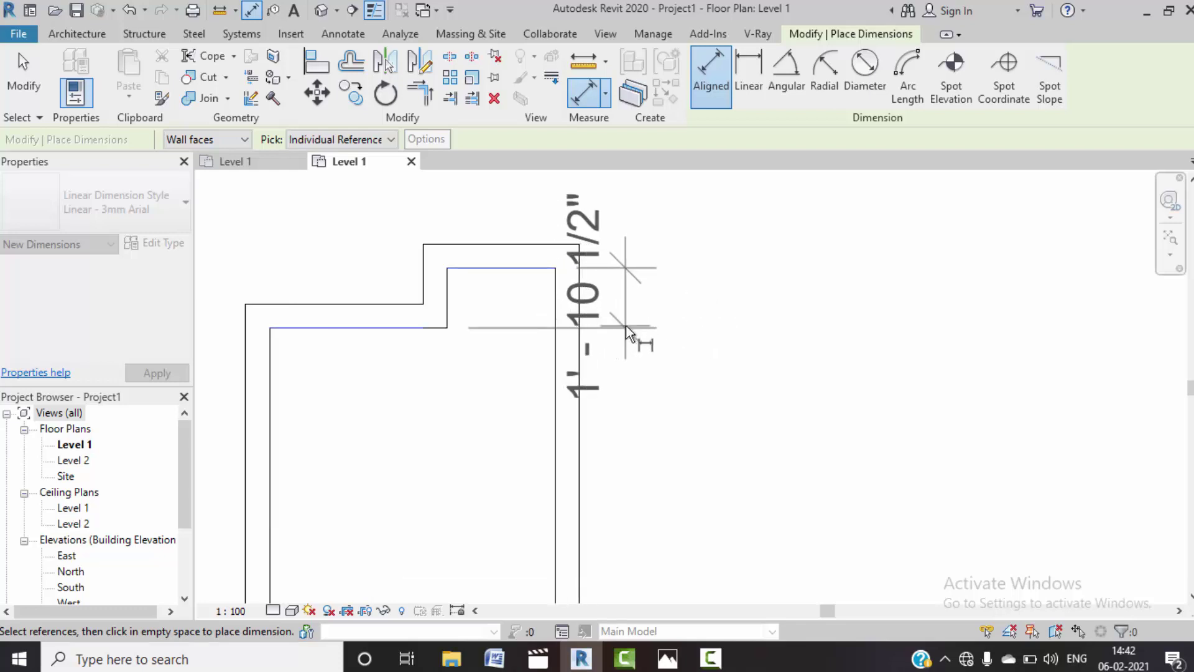
scroll(626, 326, down, 1)
scroll(626, 326, down, 1)
scroll(626, 326, down, 1)
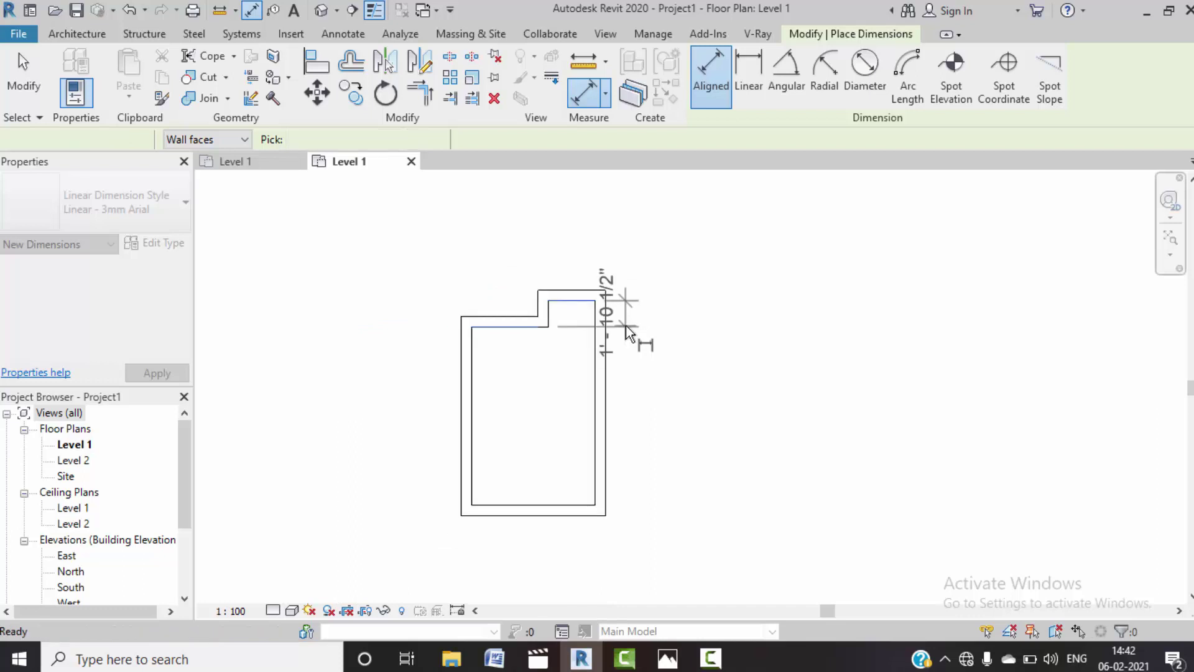
key(Escape)
- Preview the 12'-11" length and 8'-11" width dimensions, cancel, and switch to COURT CHAMBER Level 1
scroll(626, 326, up, 1)
click(467, 322)
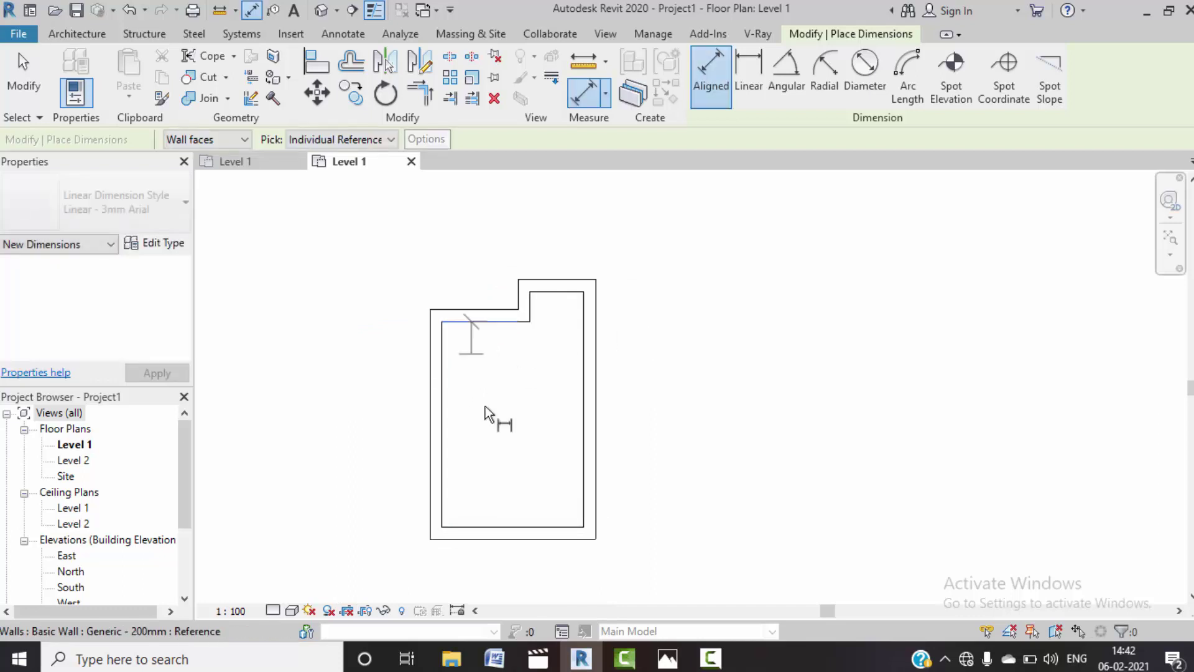
click(488, 527)
key(Escape)
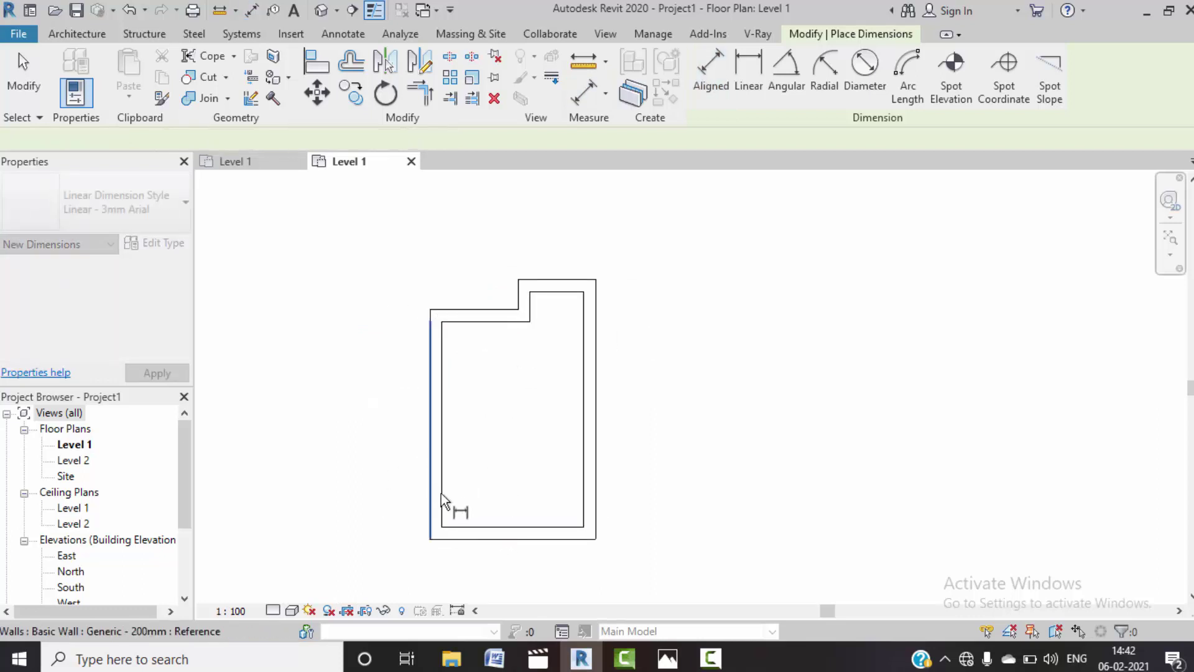
click(442, 494)
key(Escape)
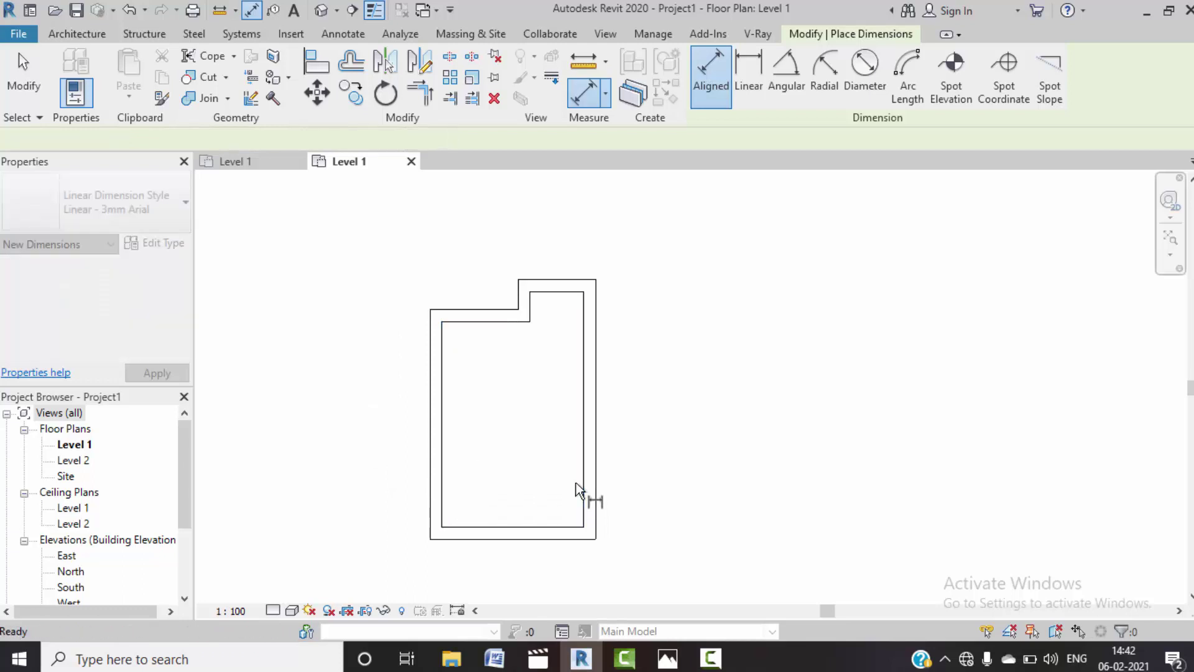
scroll(603, 457, down, 2)
scroll(693, 470, down, 1)
key(Escape)
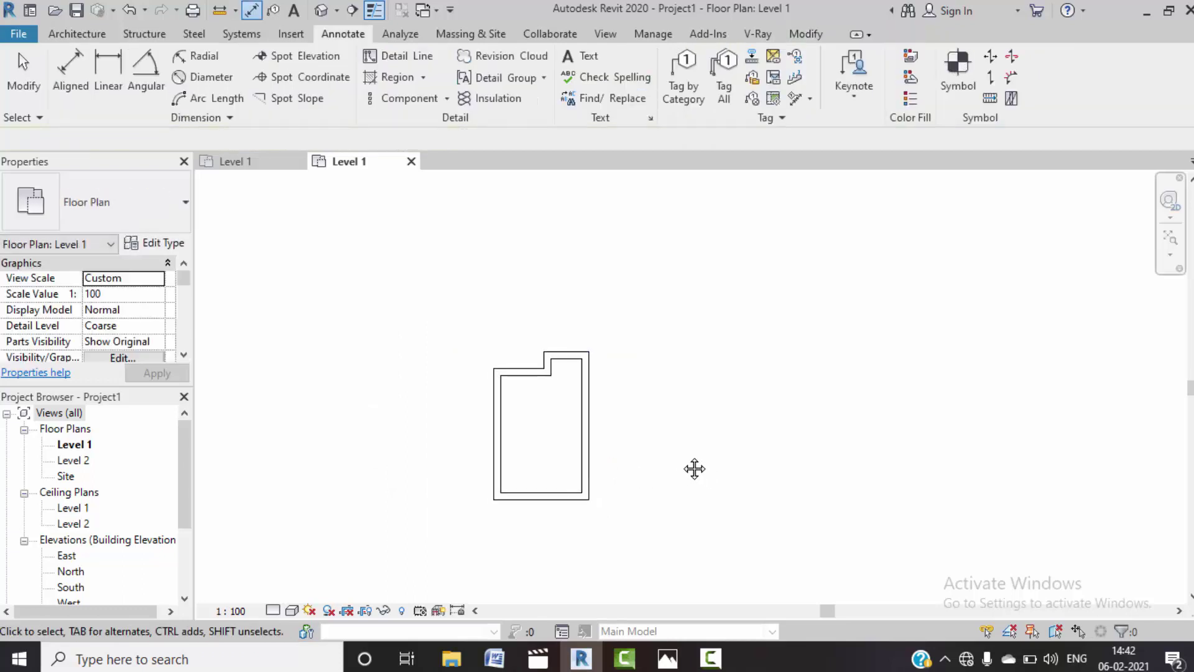
scroll(571, 369, up, 2)
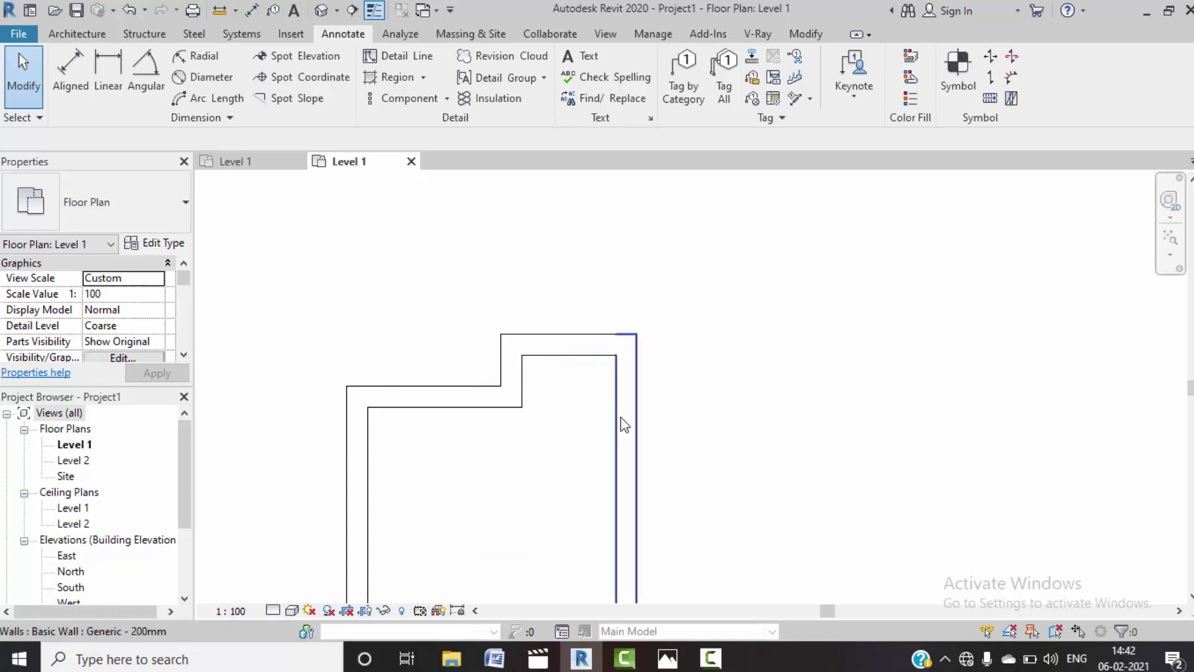
click(237, 162)
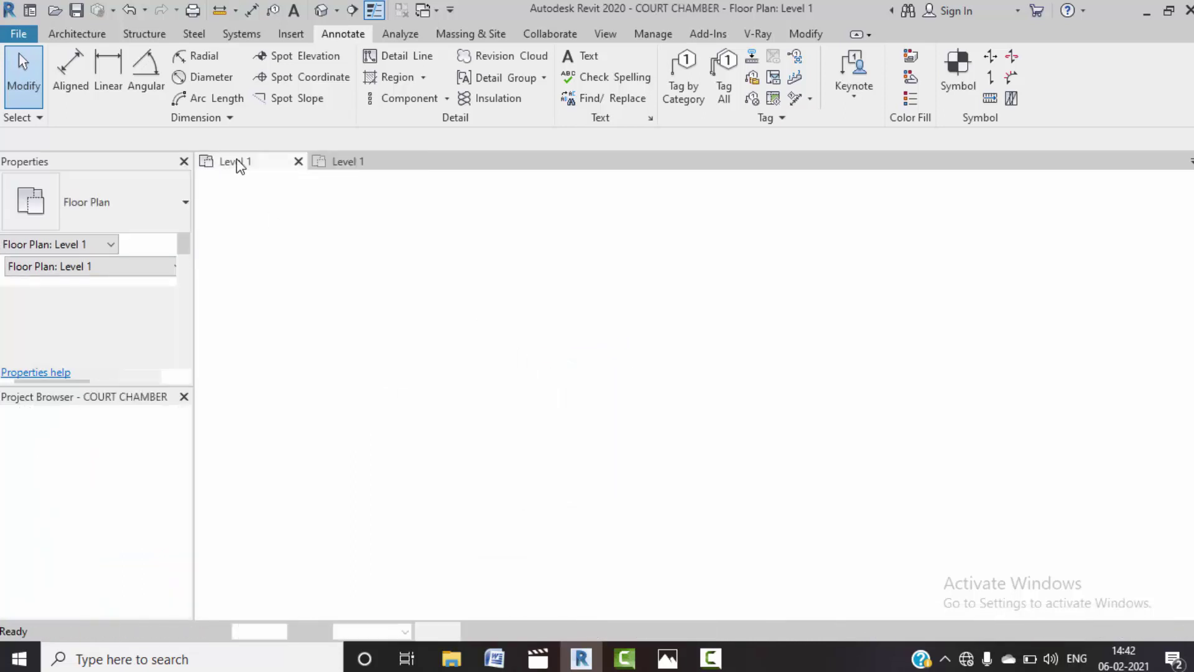
- Inspect the COURT CHAMBER plan's 1'-6" notch dimension, then bring up the COURT CHAMBER 5.jpg render
scroll(709, 308, up, 1)
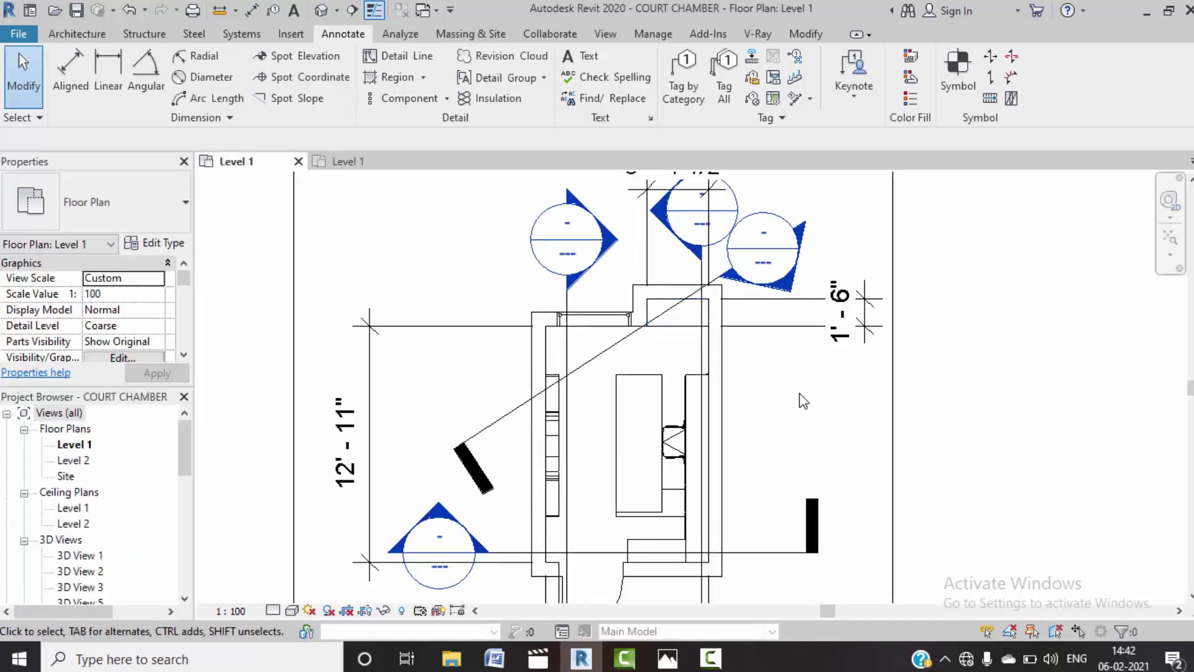
click(807, 330)
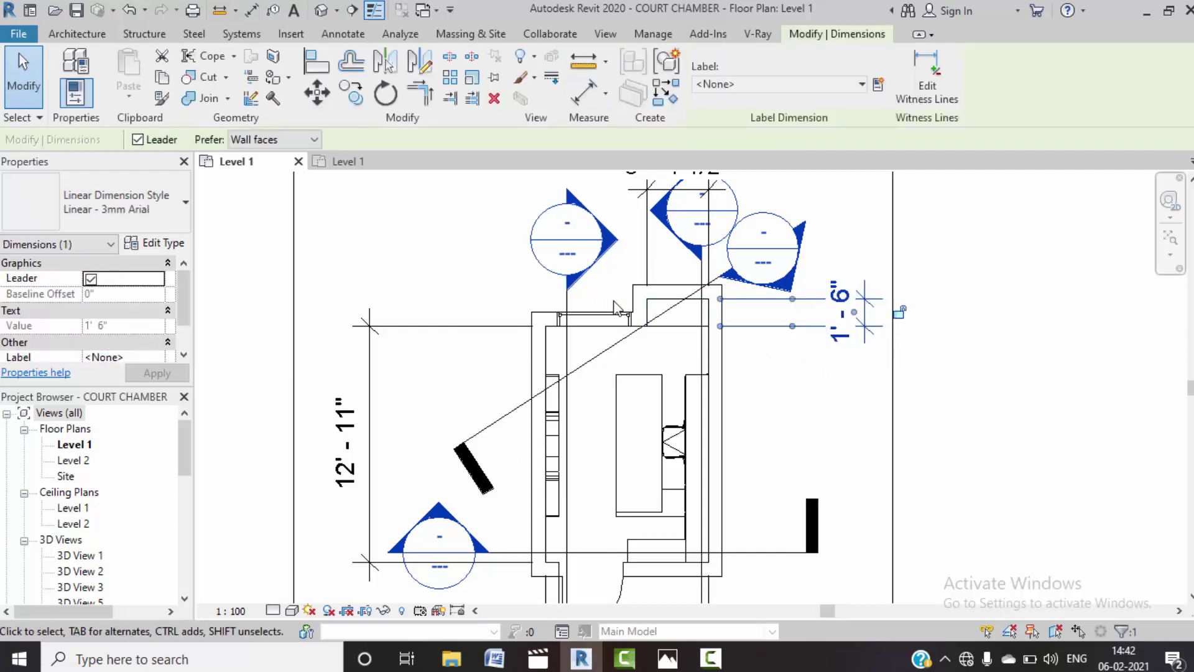
key(Escape)
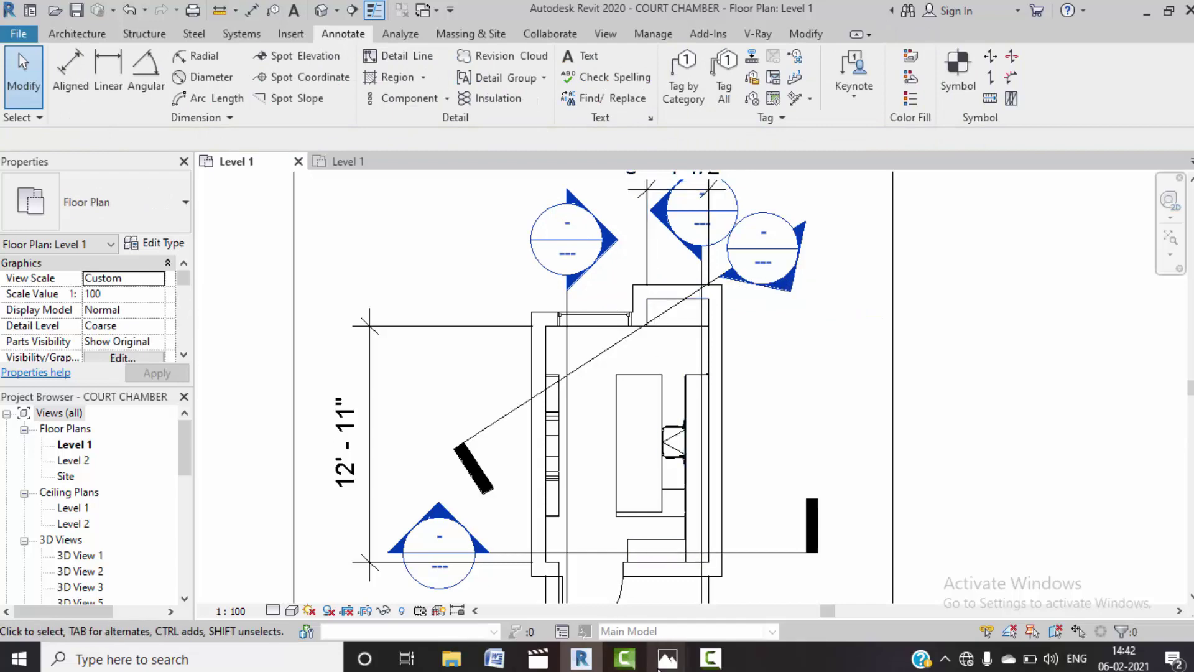
mouse_move(667, 659)
click(610, 599)
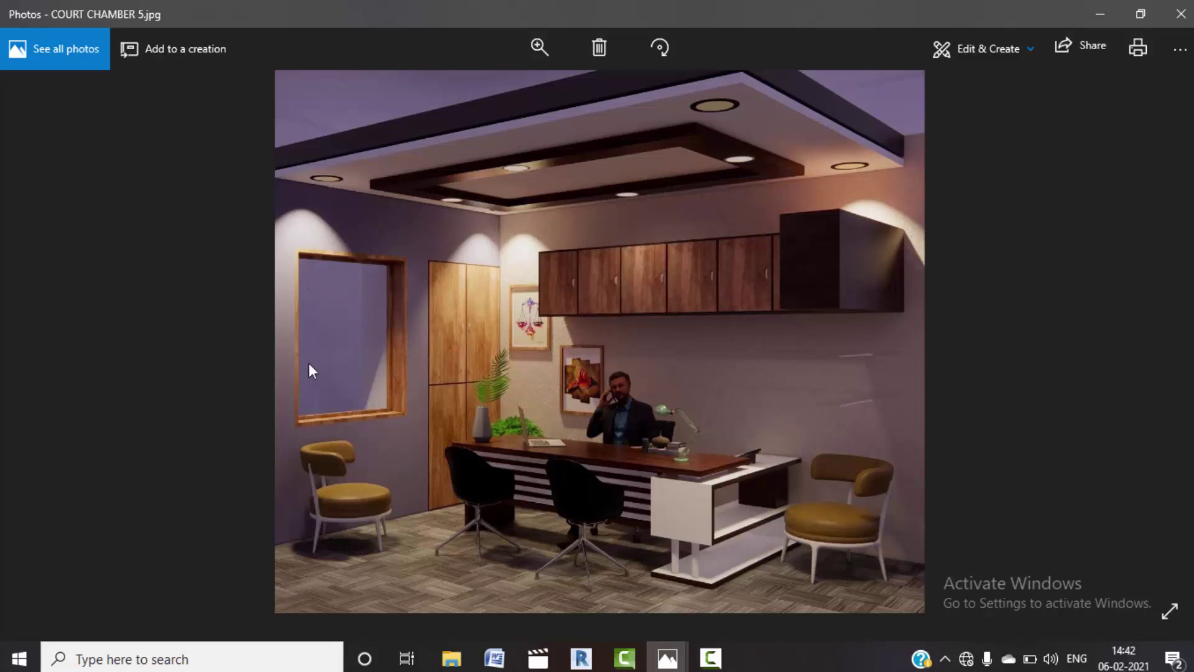
- Check the COURT CHAMBER M_Fixed window's type sizes: 4' 9" high, 4' 0" wide
click(1097, 13)
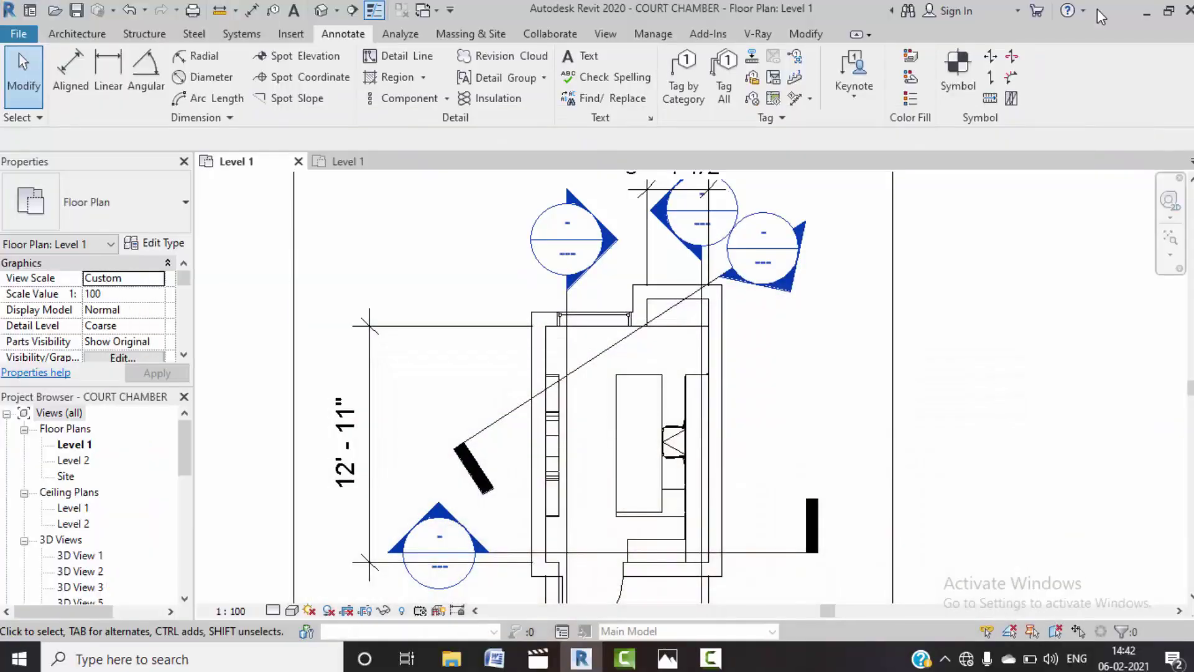
click(594, 322)
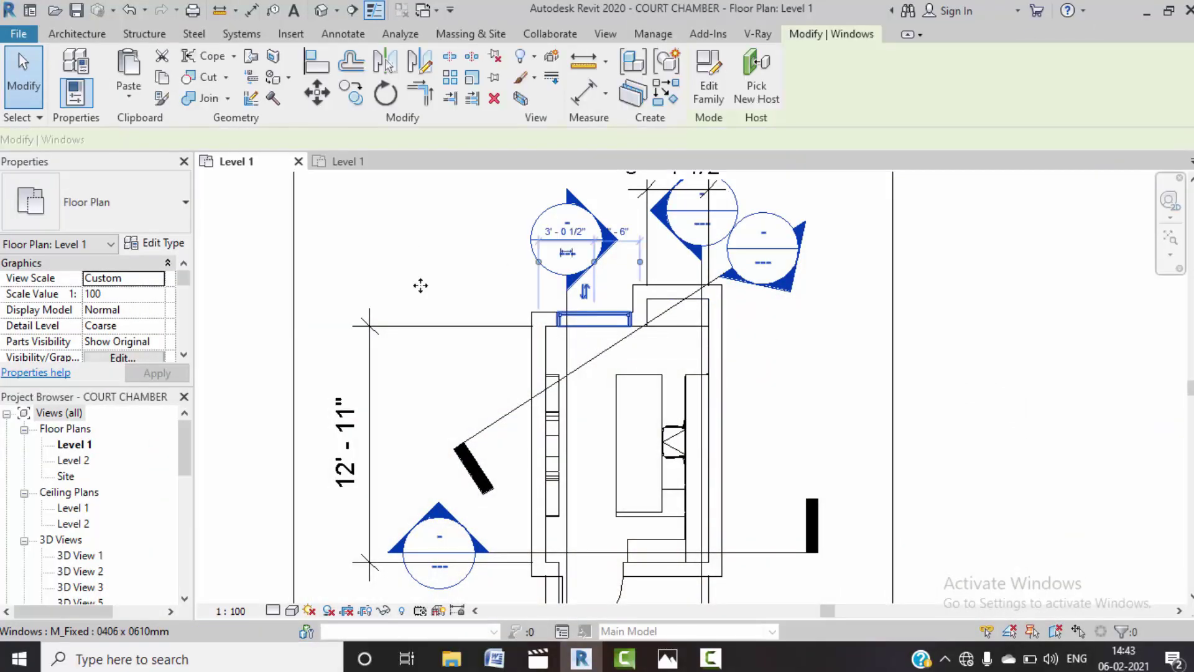
click(153, 245)
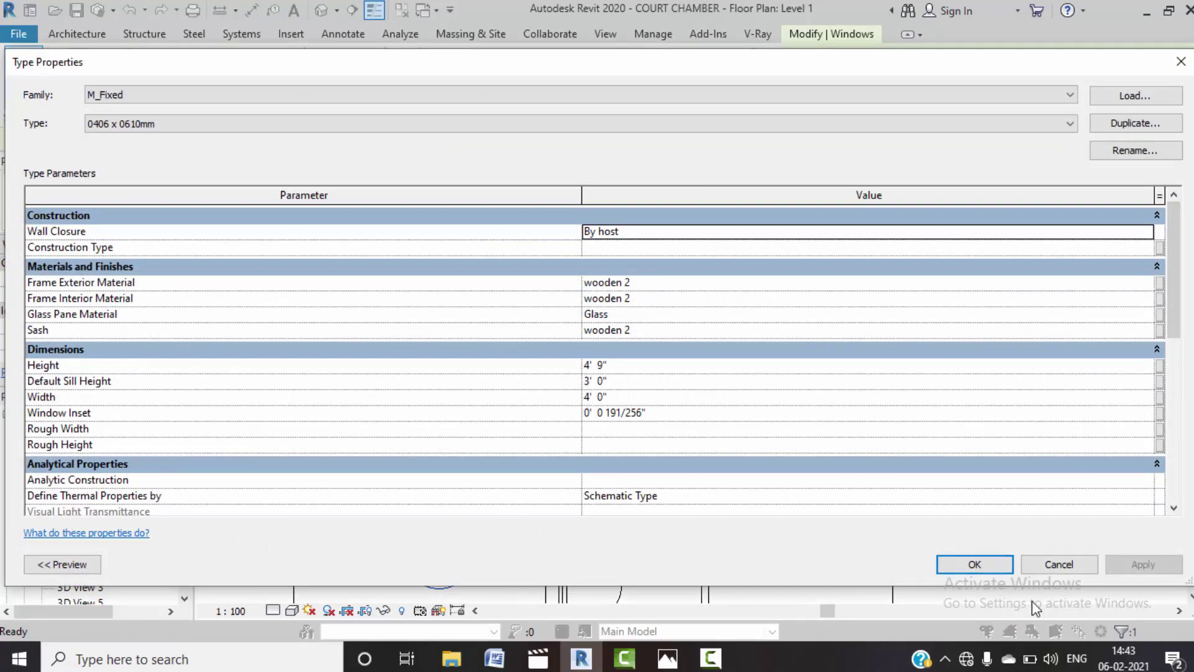
click(983, 568)
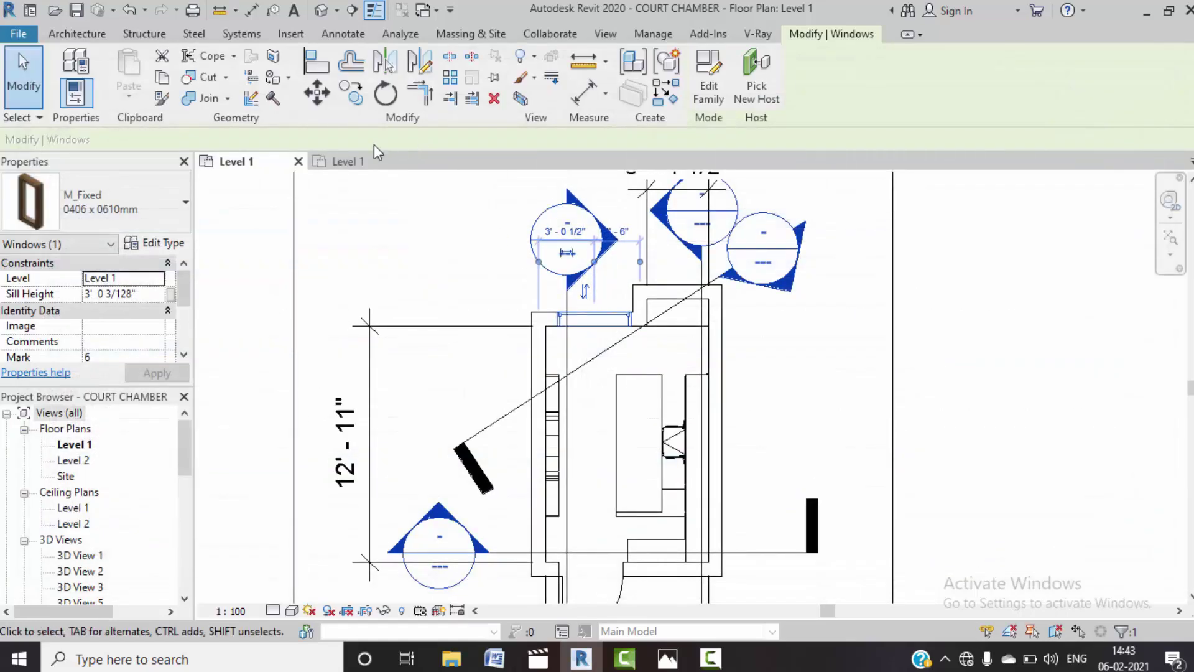
- In Project1, set the M_Fixed window type to 3' 0" wide by 4' 6" high for placement
click(357, 166)
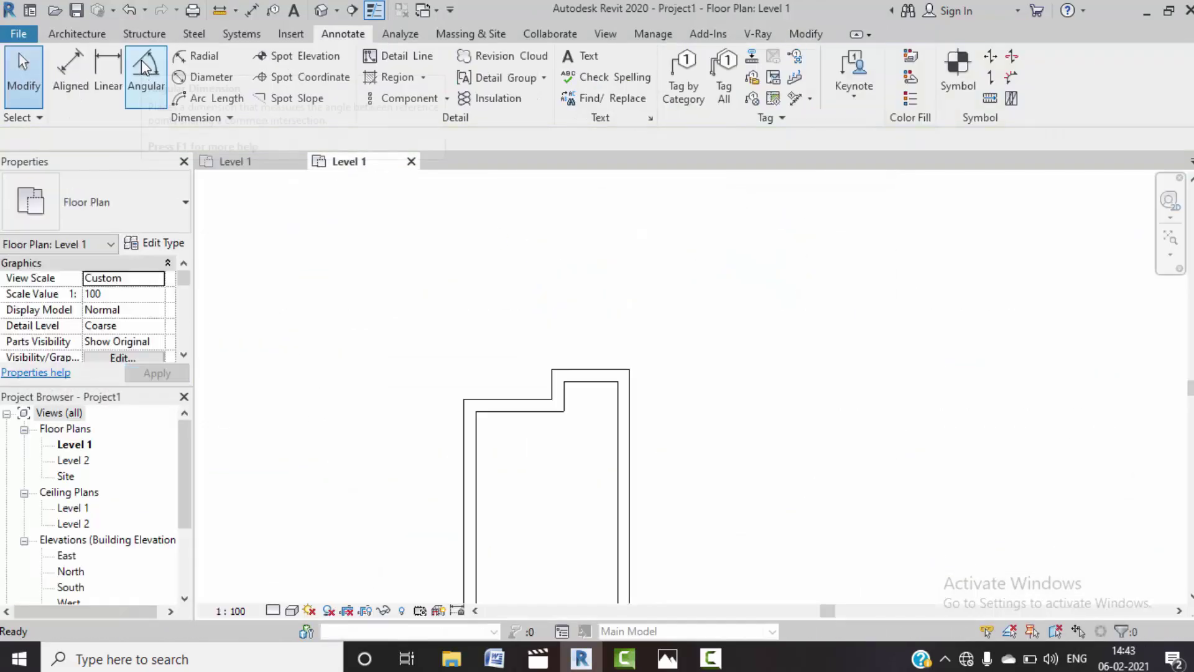
click(76, 35)
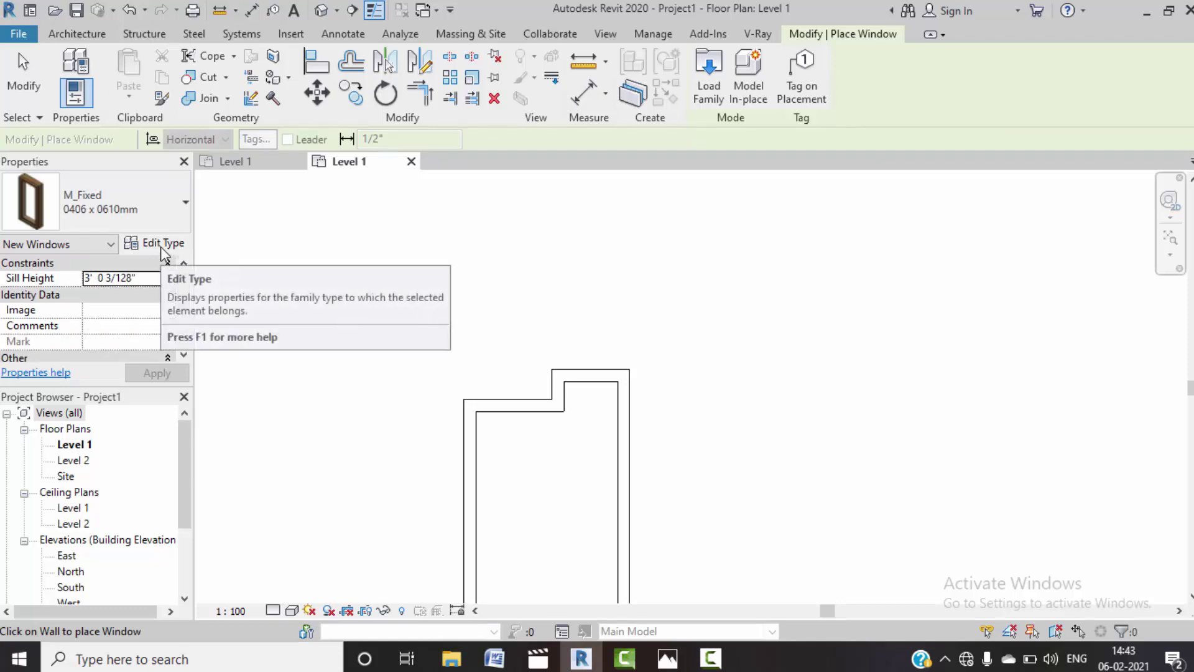
click(161, 246)
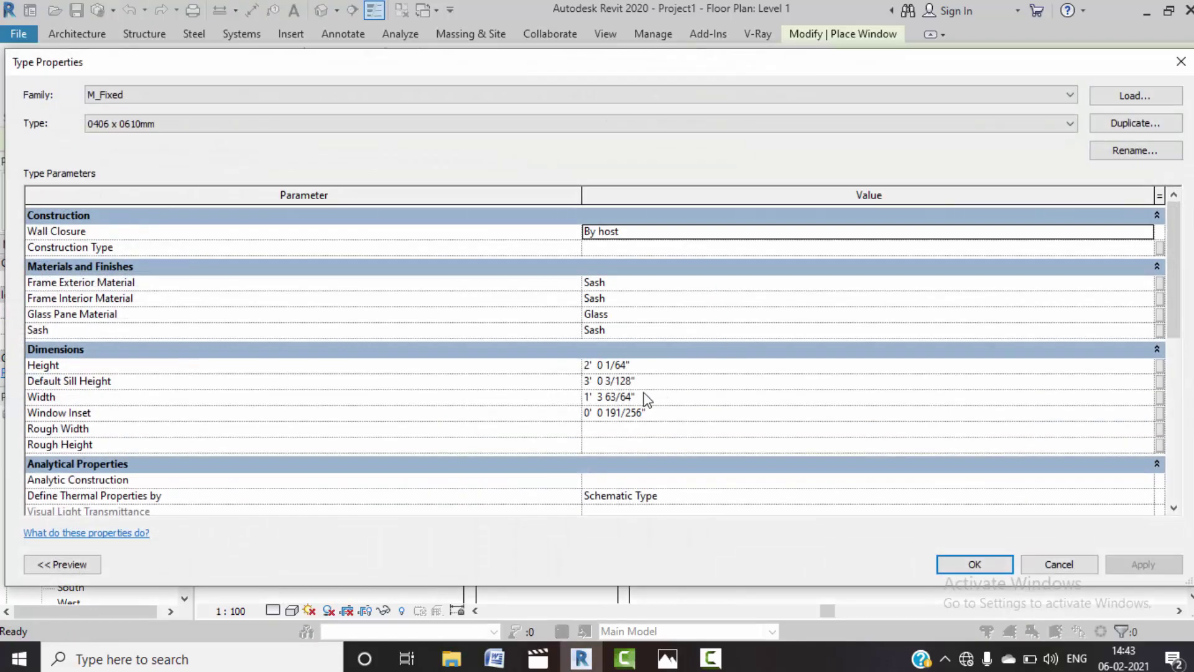
click(650, 398)
click(648, 364)
text(4'  6)
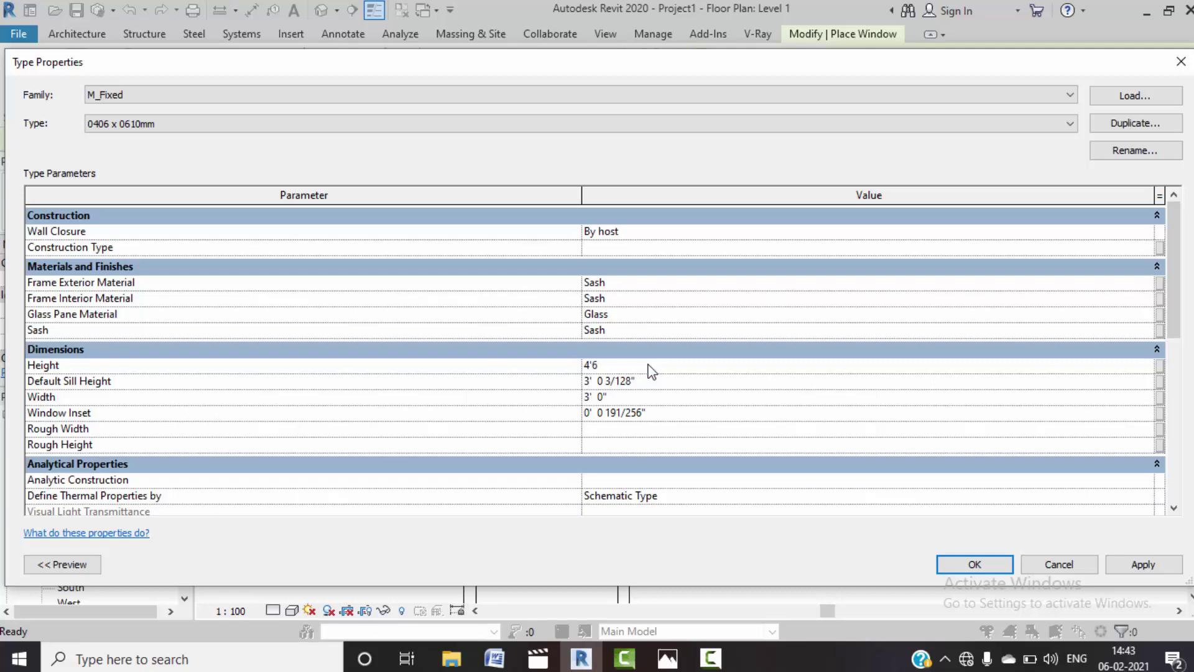
click(971, 564)
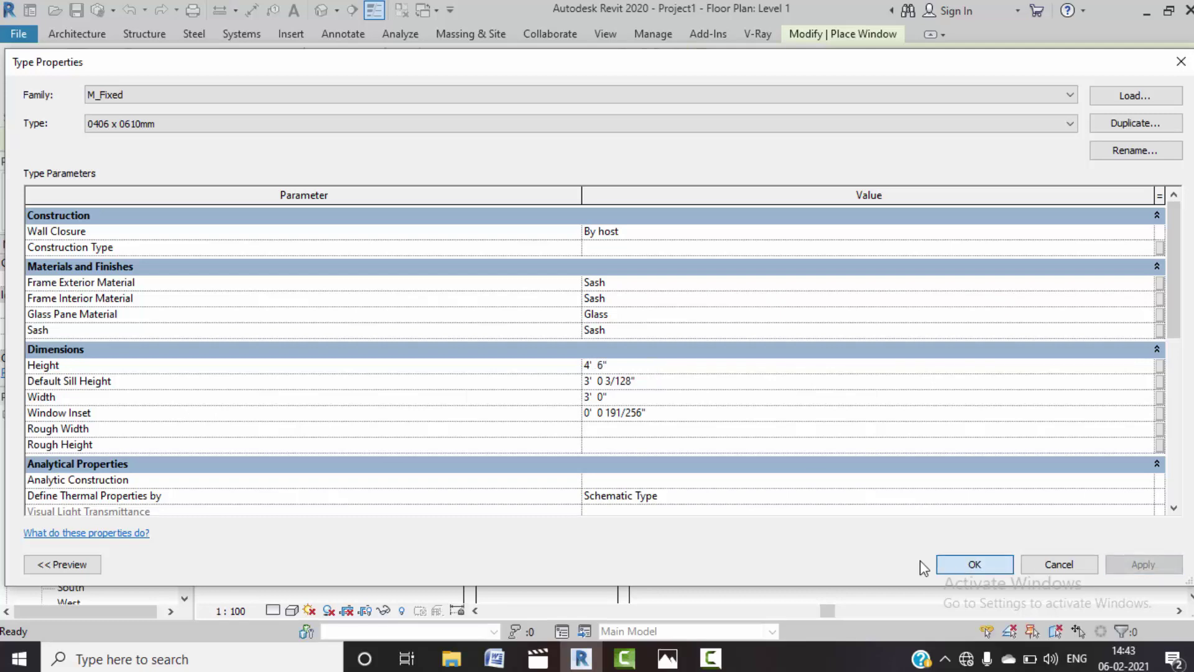
scroll(515, 400, up, 2)
scroll(515, 400, up, 2)
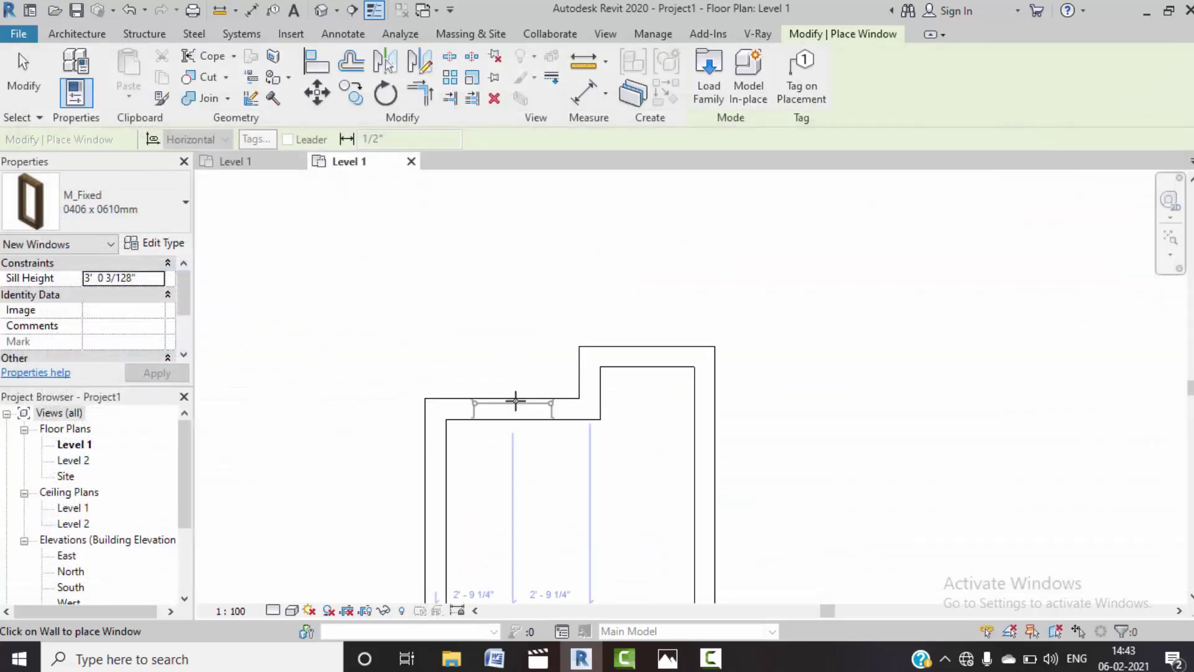
- Exit window placement, open the default 3D view, and orbit around the notched room
key(Escape)
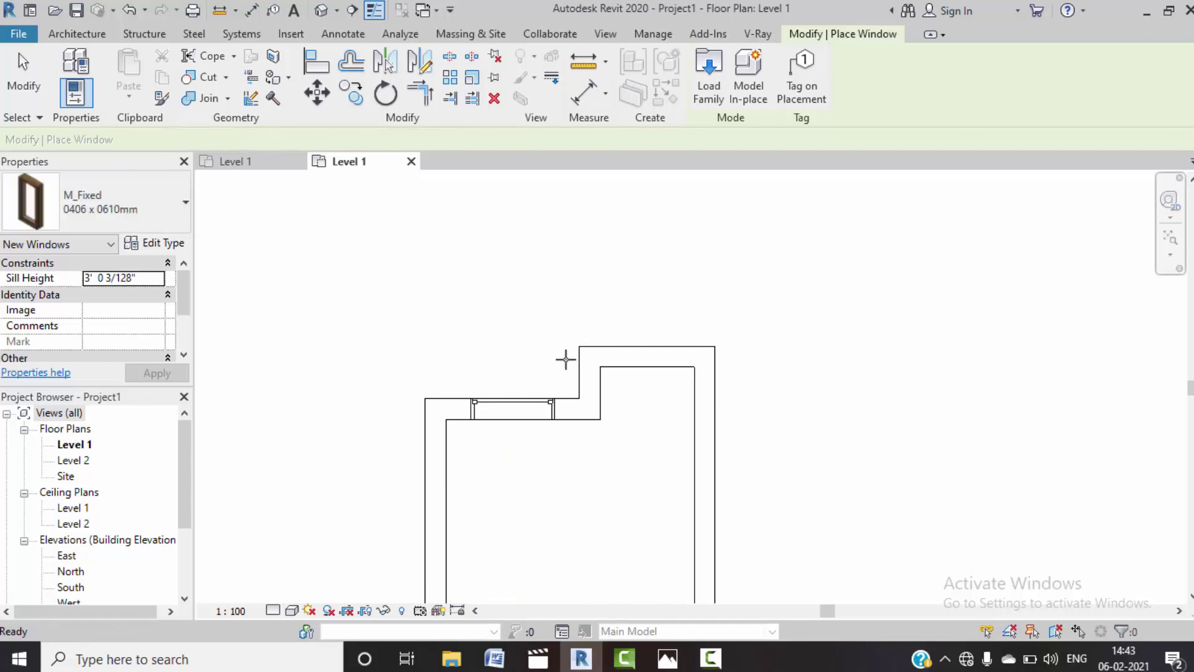
key(Escape)
click(328, 10)
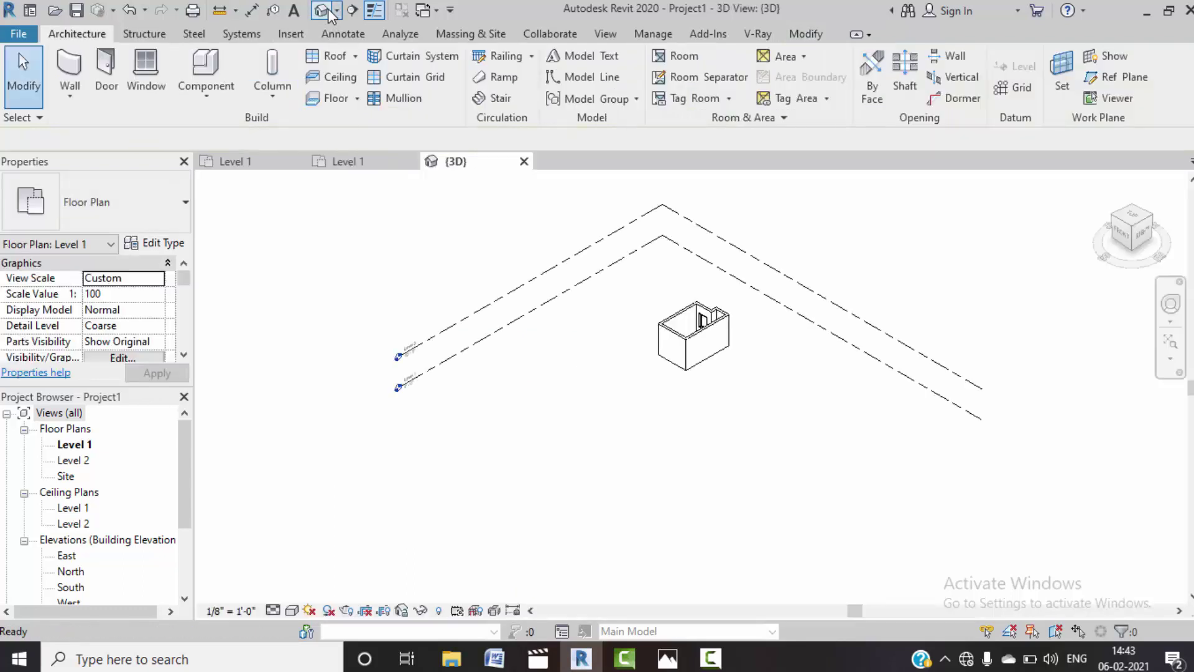
scroll(747, 373, up, 3)
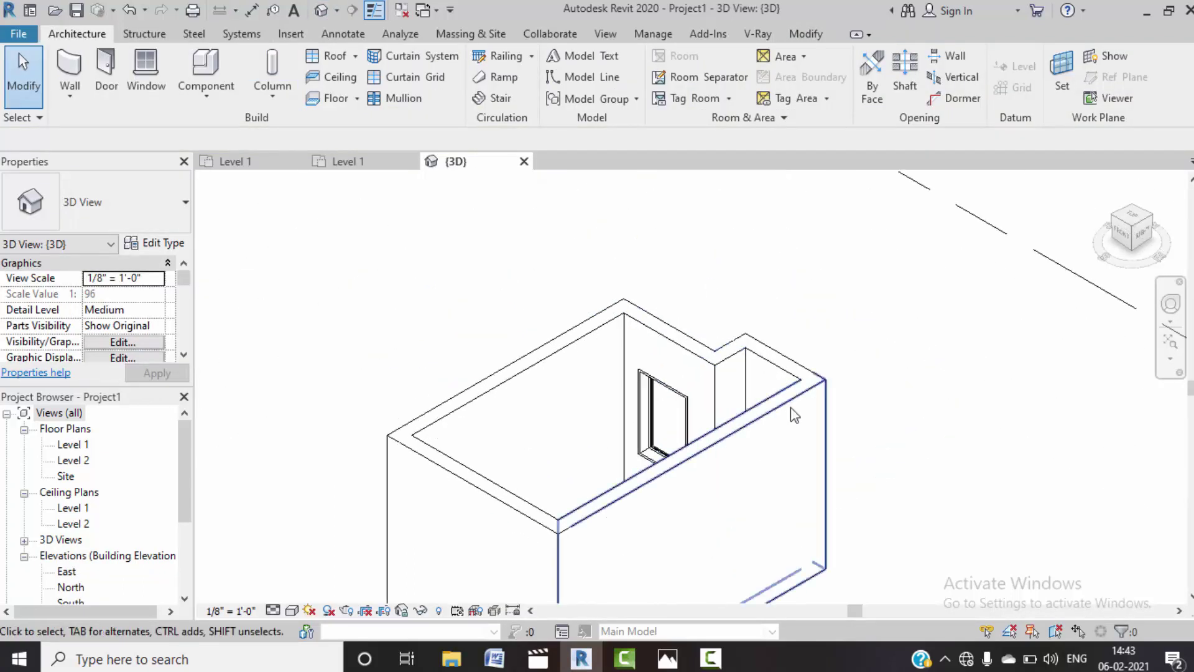
mouse_move(678, 435)
shift+middle_down()
mouse_move(849, 412)
mouse_move(458, 400)
mouse_move(484, 556)
mouse_move(324, 528)
shift+middle_up()
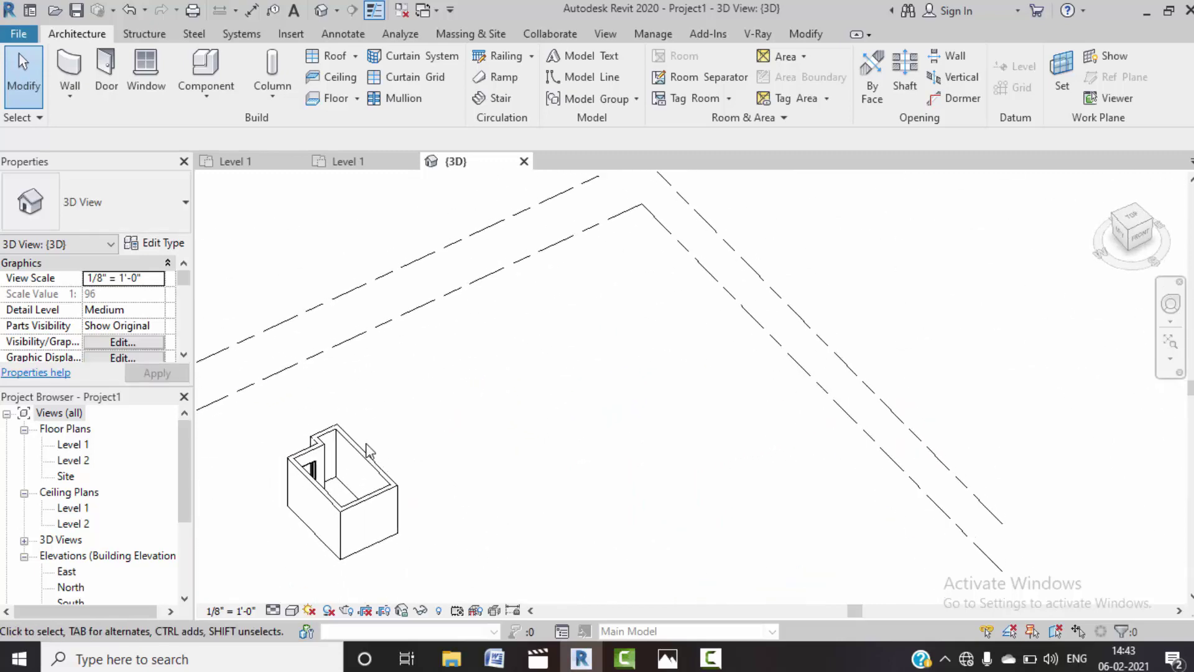
scroll(320, 531, up, 2)
scroll(321, 531, up, 2)
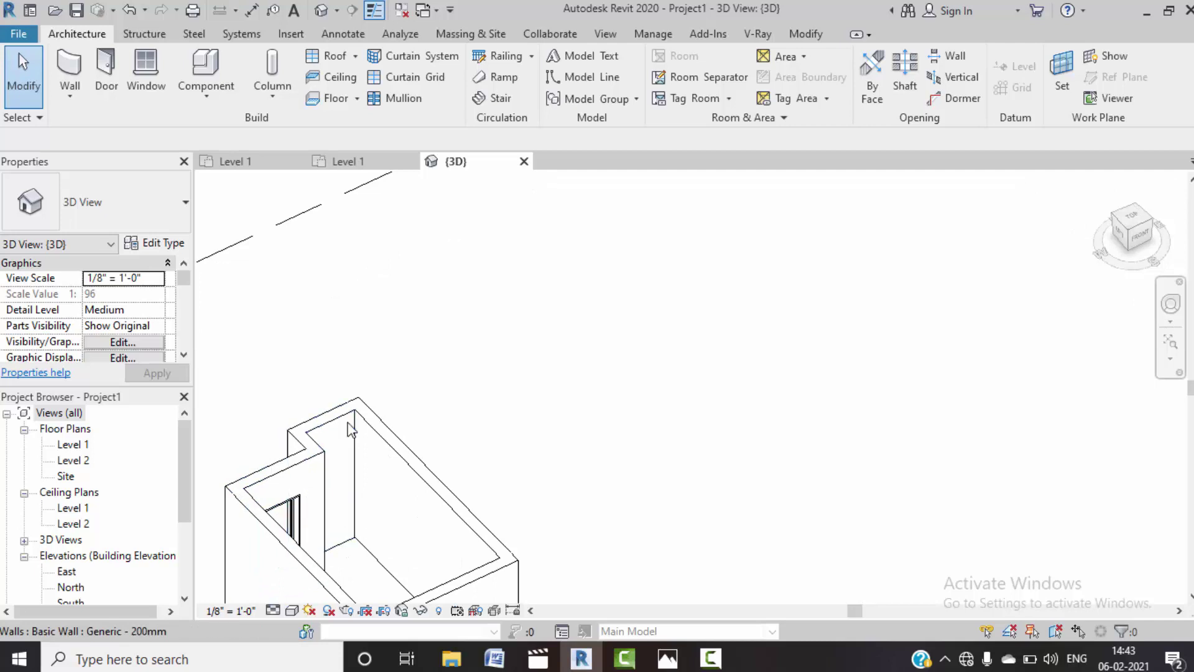
scroll(365, 473, down, 2)
mouse_move(365, 473)
shift+middle_down()
mouse_move(415, 511)
mouse_move(360, 520)
shift+middle_up()
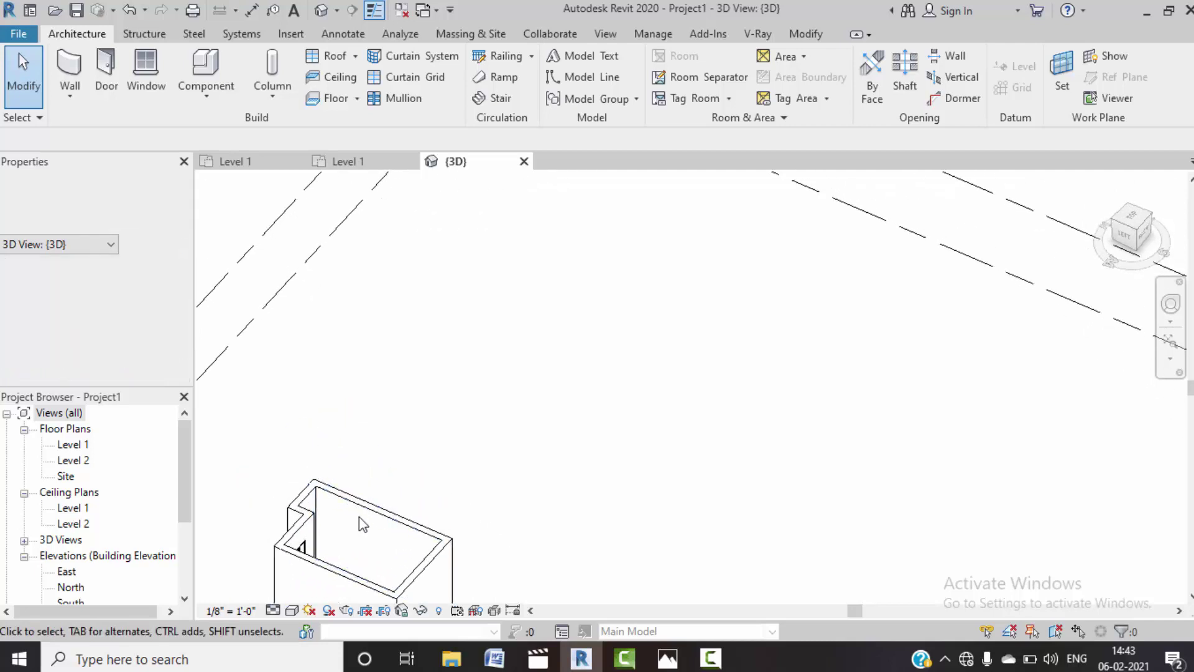
scroll(436, 535, down, 2)
mouse_move(497, 491)
middle_down()
mouse_move(536, 392)
mouse_move(573, 404)
middle_up()
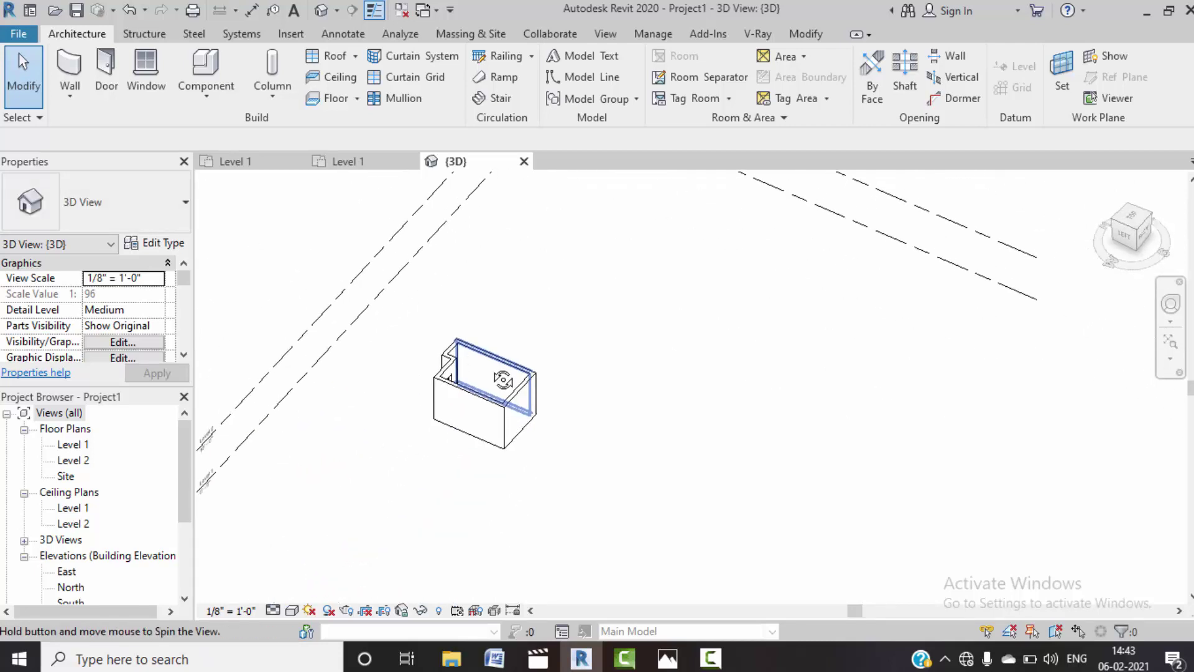
scroll(498, 417, up, 3)
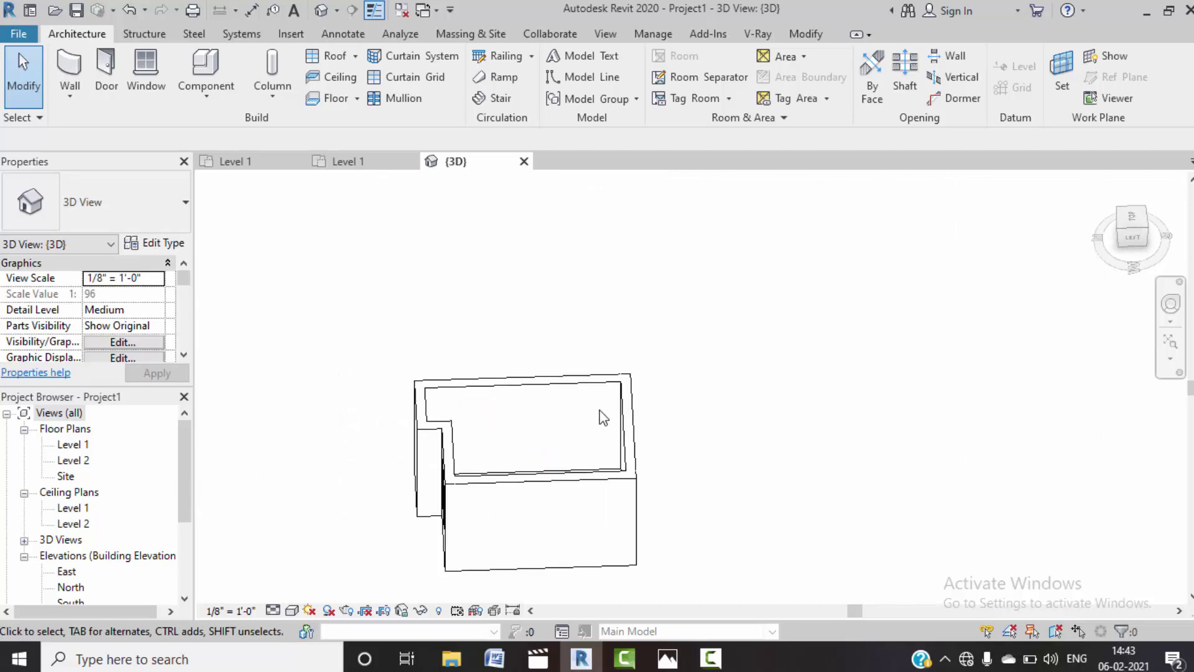
mouse_move(602, 416)
shift+middle_down()
mouse_move(608, 447)
mouse_move(382, 408)
shift+middle_up()
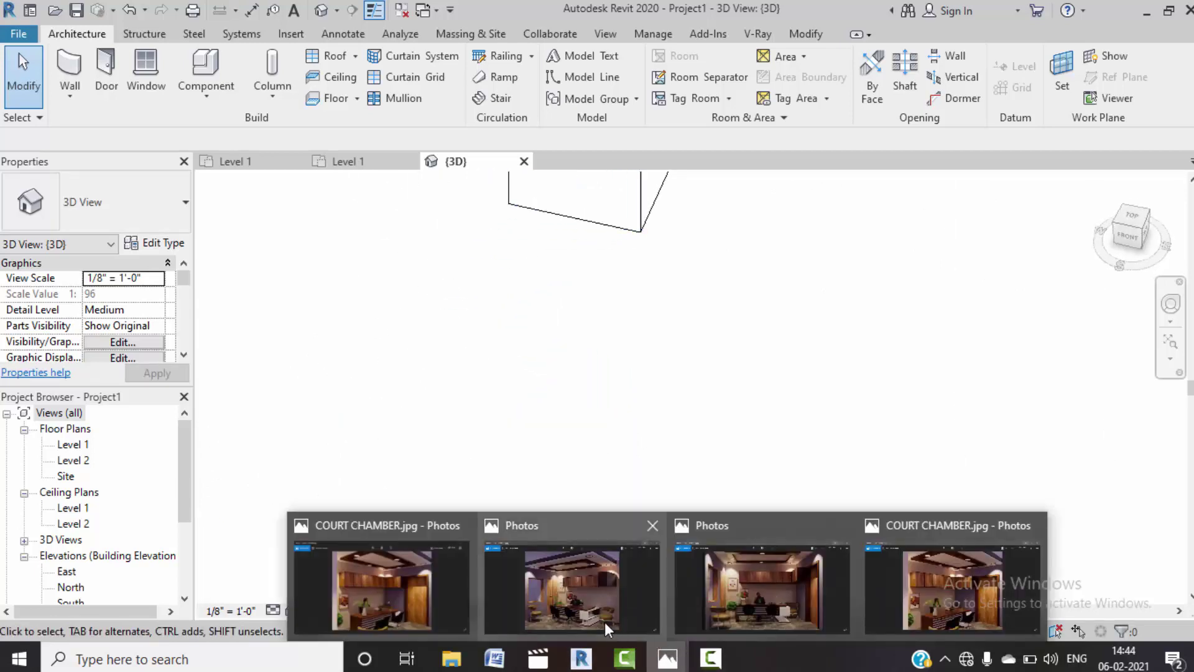
mouse_move(666, 658)
mouse_move(380, 574)
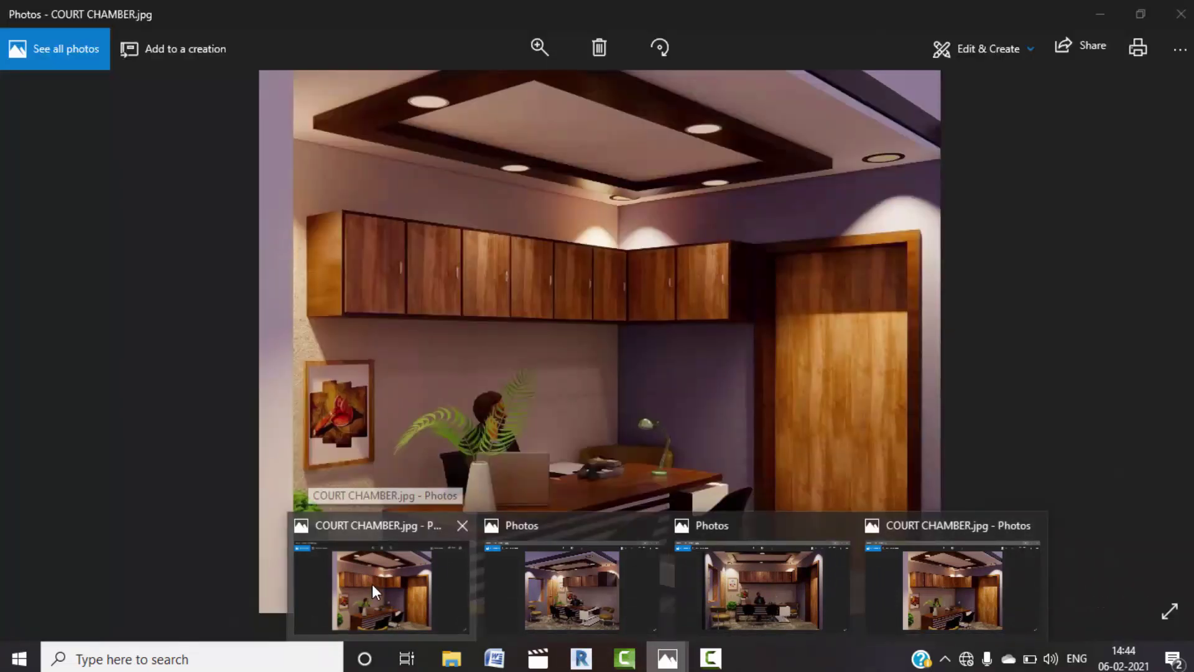
click(372, 584)
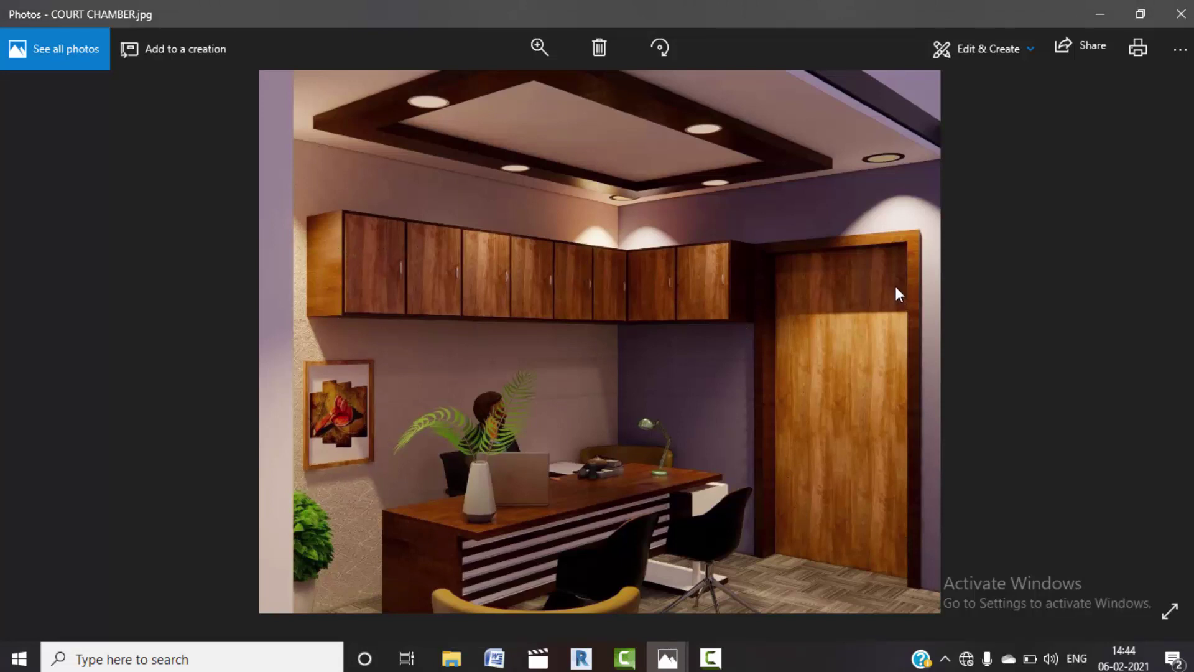
- Place an M_Single-Flush 0915 x 2134mm door in the room's bottom wall on Level 1, then return to 3D
click(1099, 10)
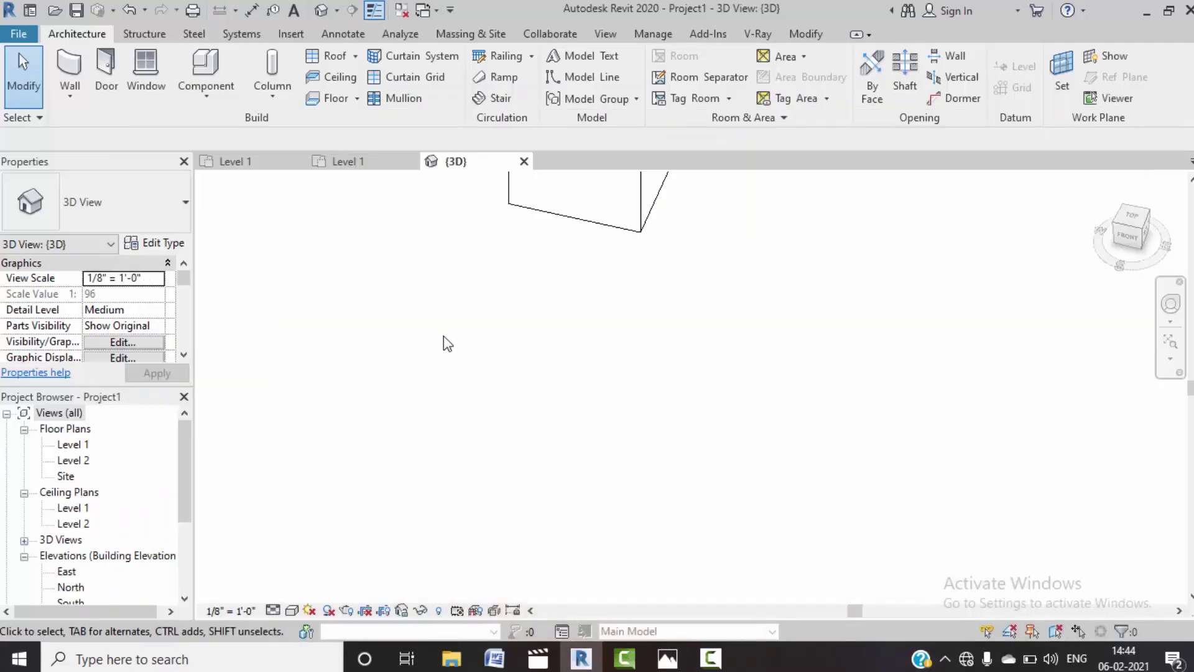
click(384, 165)
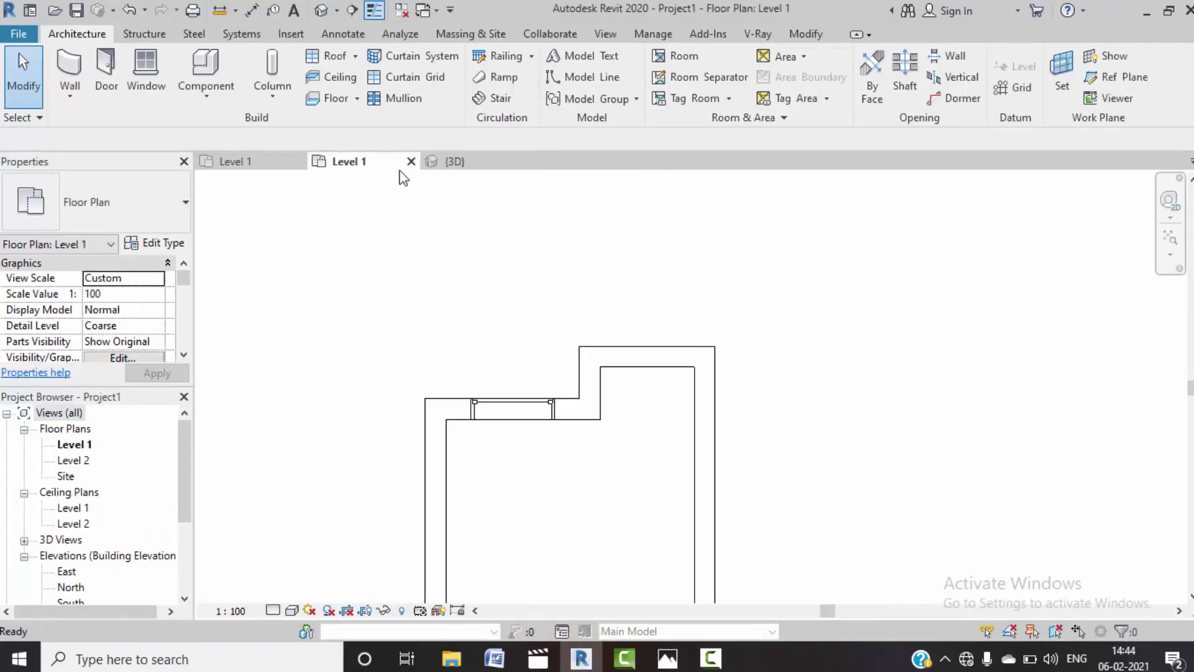
scroll(632, 376, down, 2)
scroll(647, 411, down, 2)
middle_drag(650, 425, 646, 335)
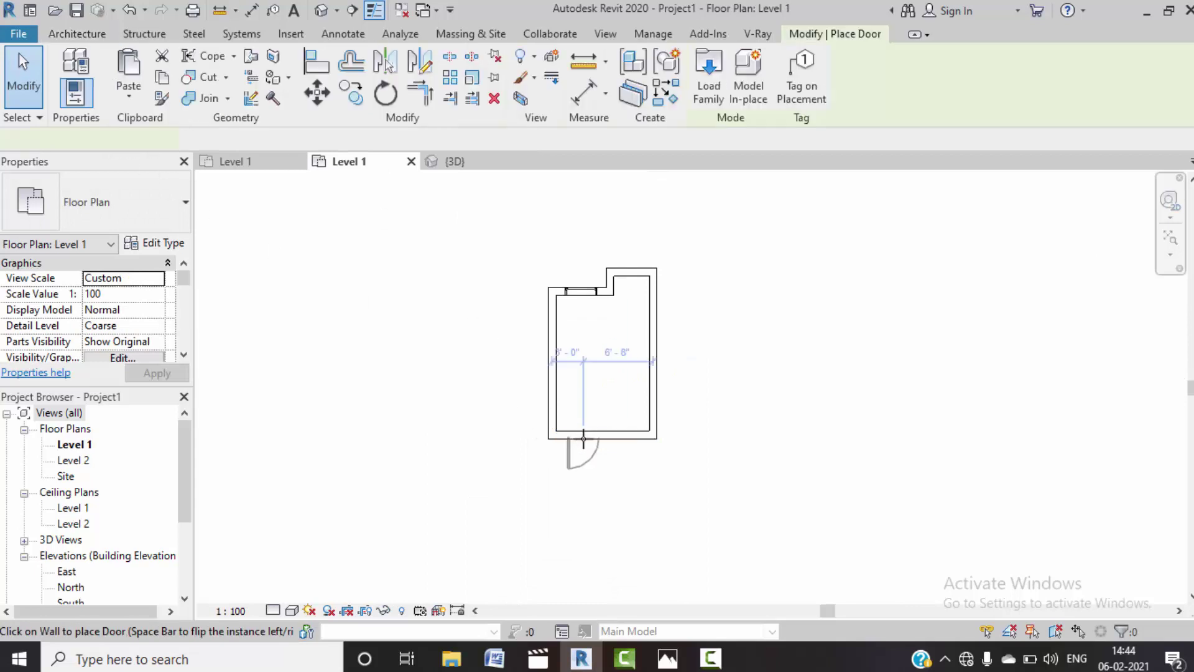
scroll(578, 437, up, 3)
scroll(578, 437, up, 1)
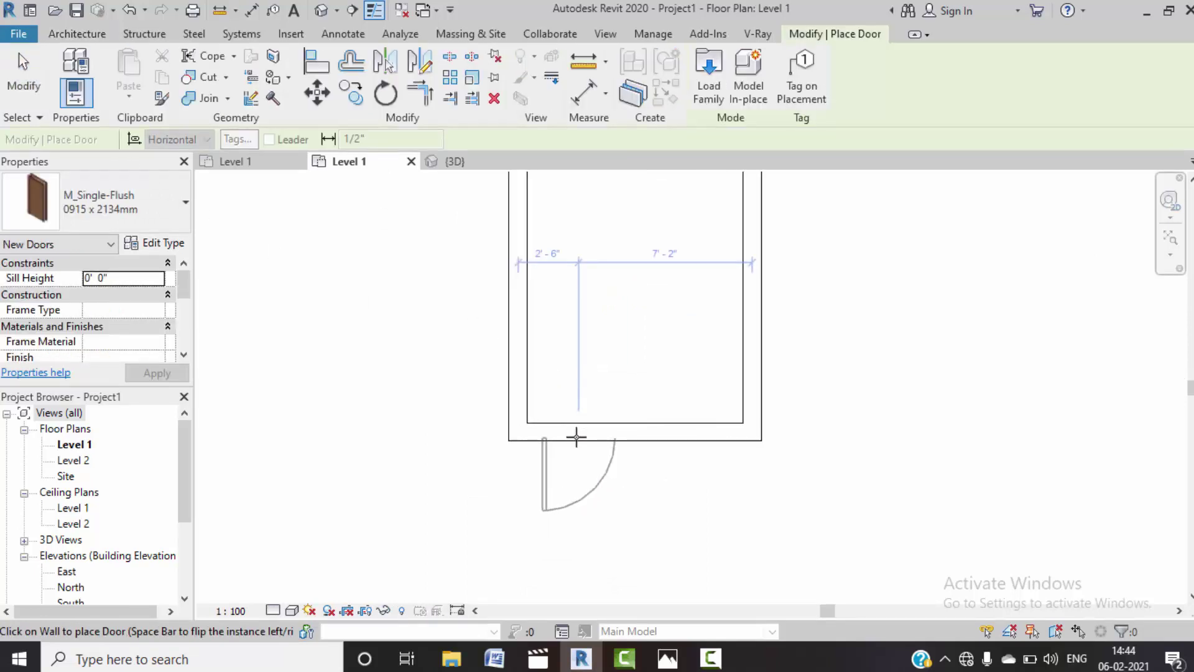
click(577, 438)
key(Escape)
key(Escape)
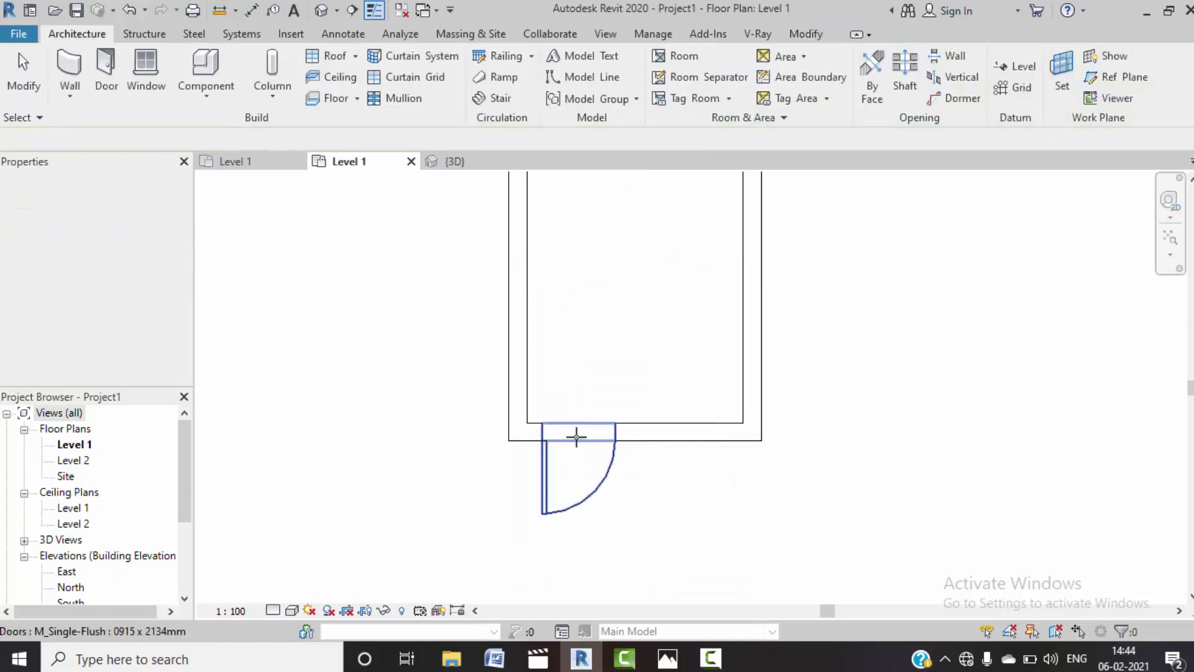
click(431, 165)
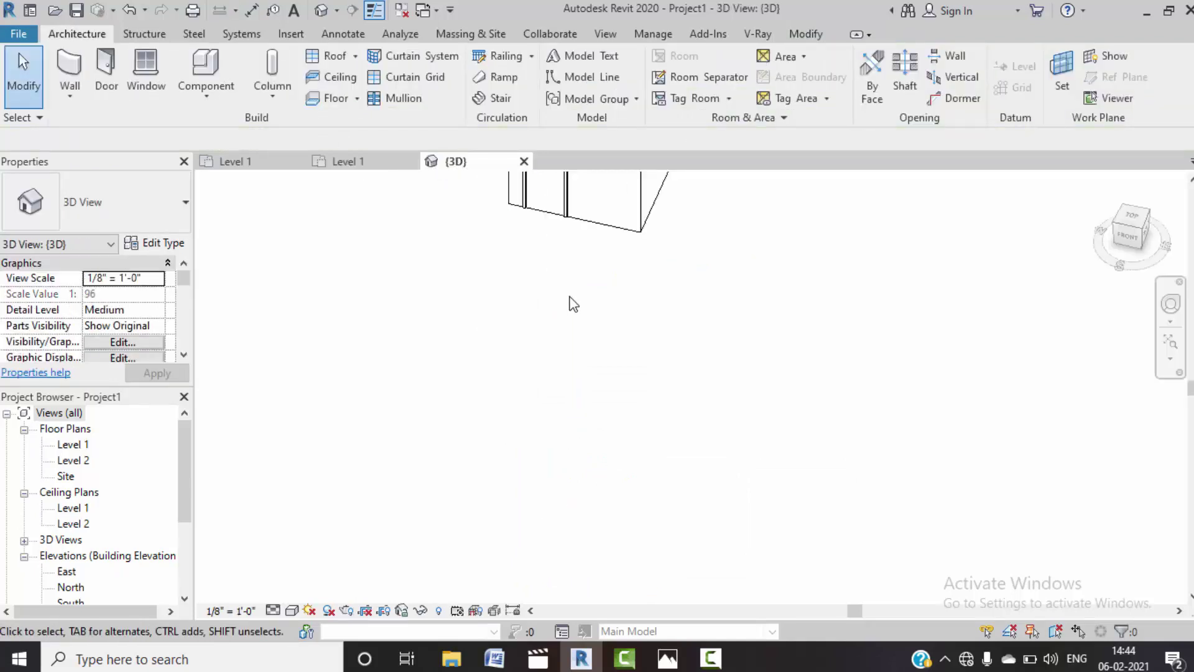
- Switch the 3D view to Realistic style and orbit to view the door and window in colour
click(290, 613)
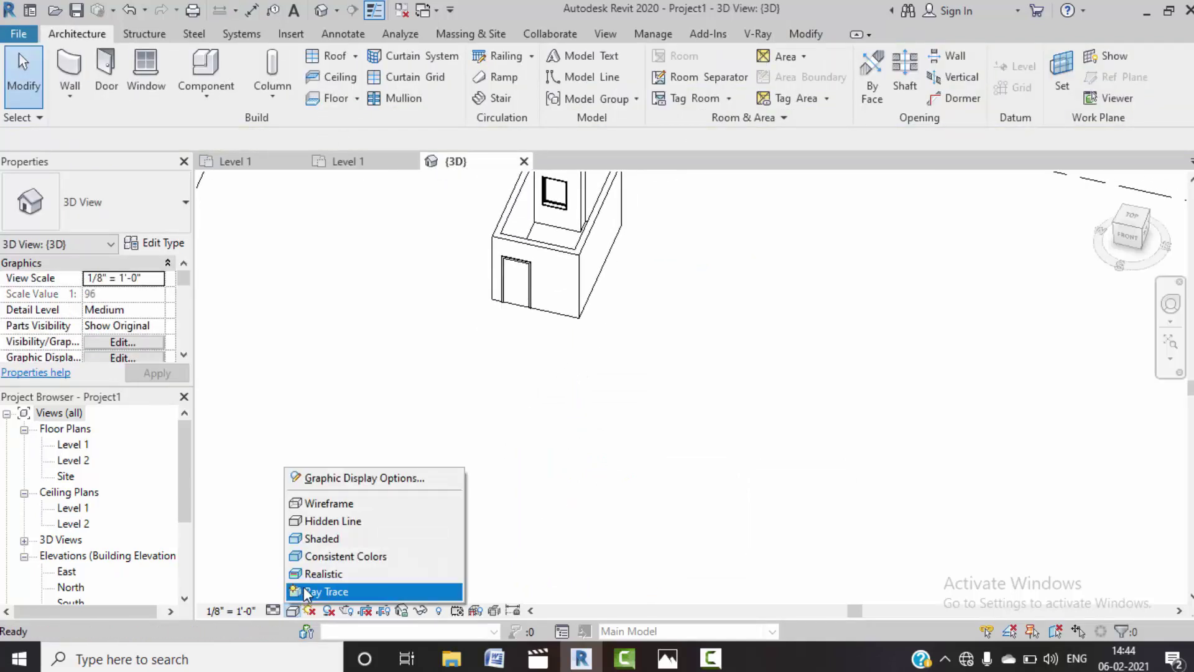
click(386, 571)
scroll(528, 263, up, 3)
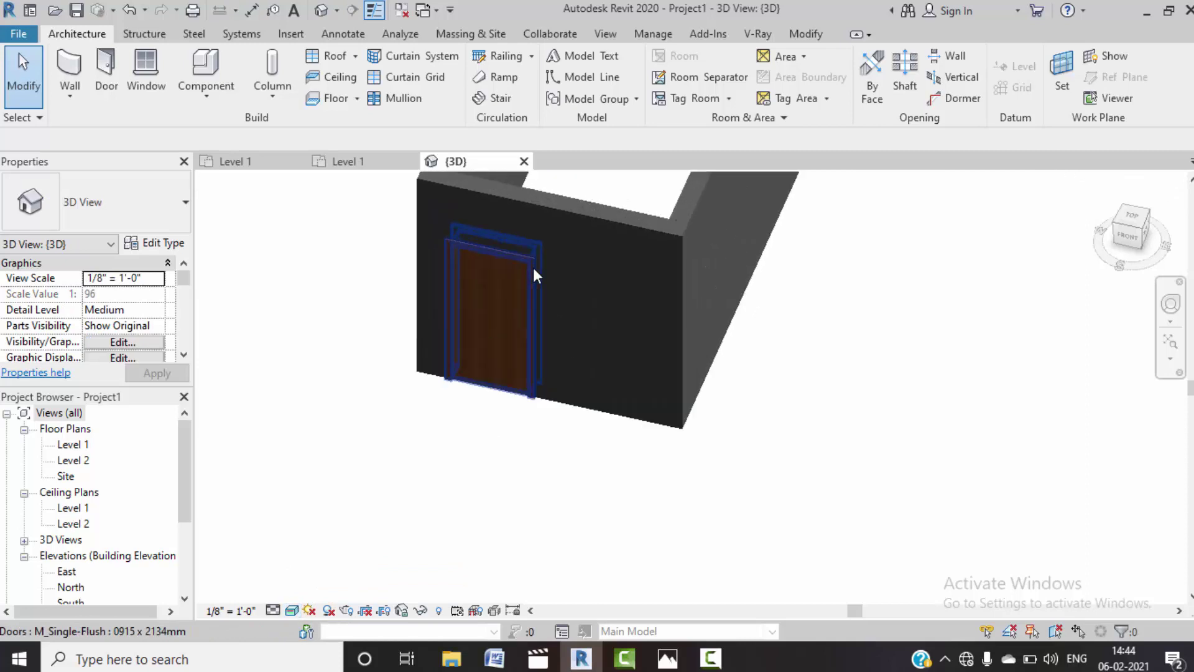
middle_drag(702, 338, 547, 532)
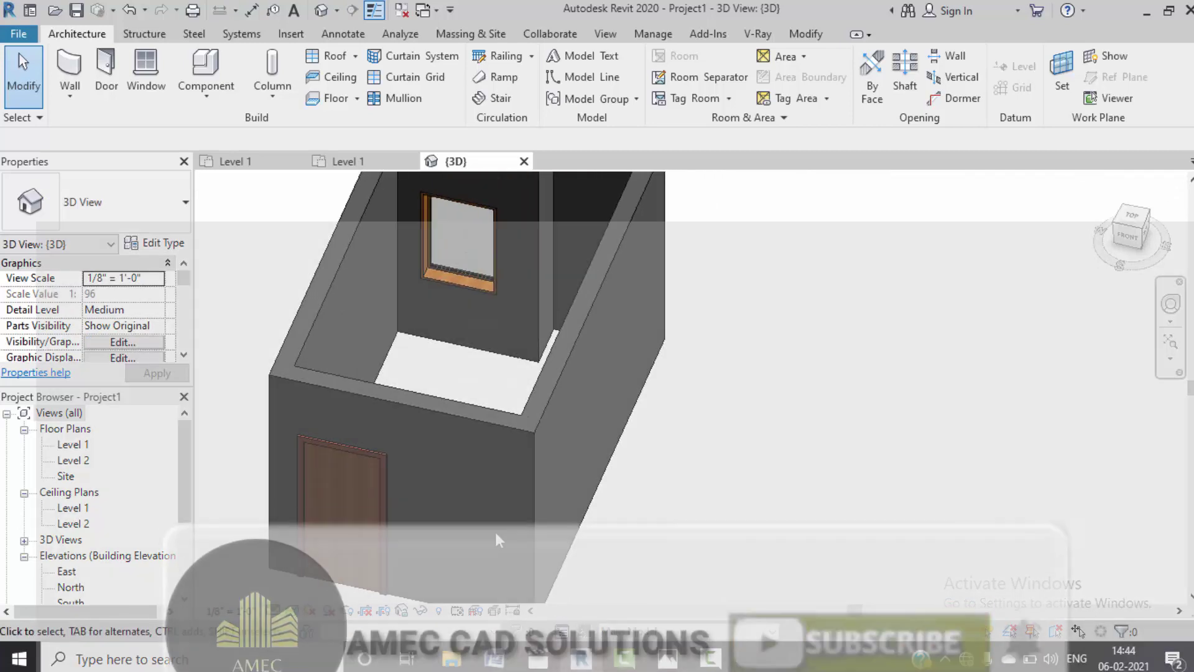
scroll(495, 529, up, 5)
shift+middle_drag(525, 434, 597, 423)
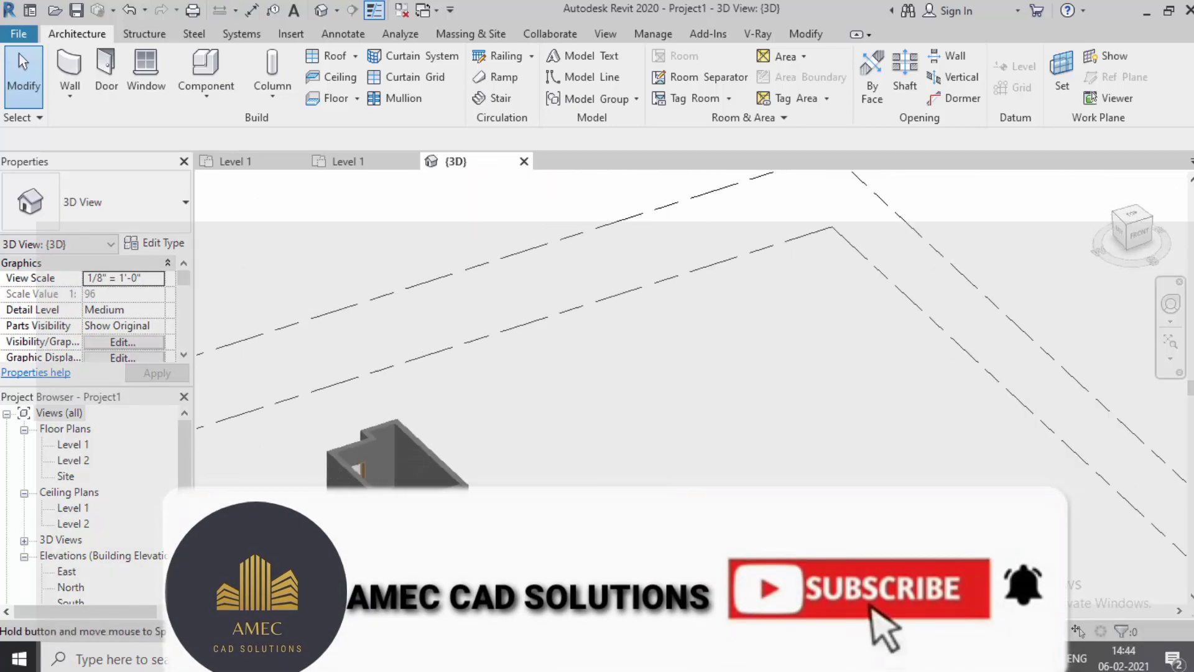
shift+middle_drag(429, 460, 453, 464)
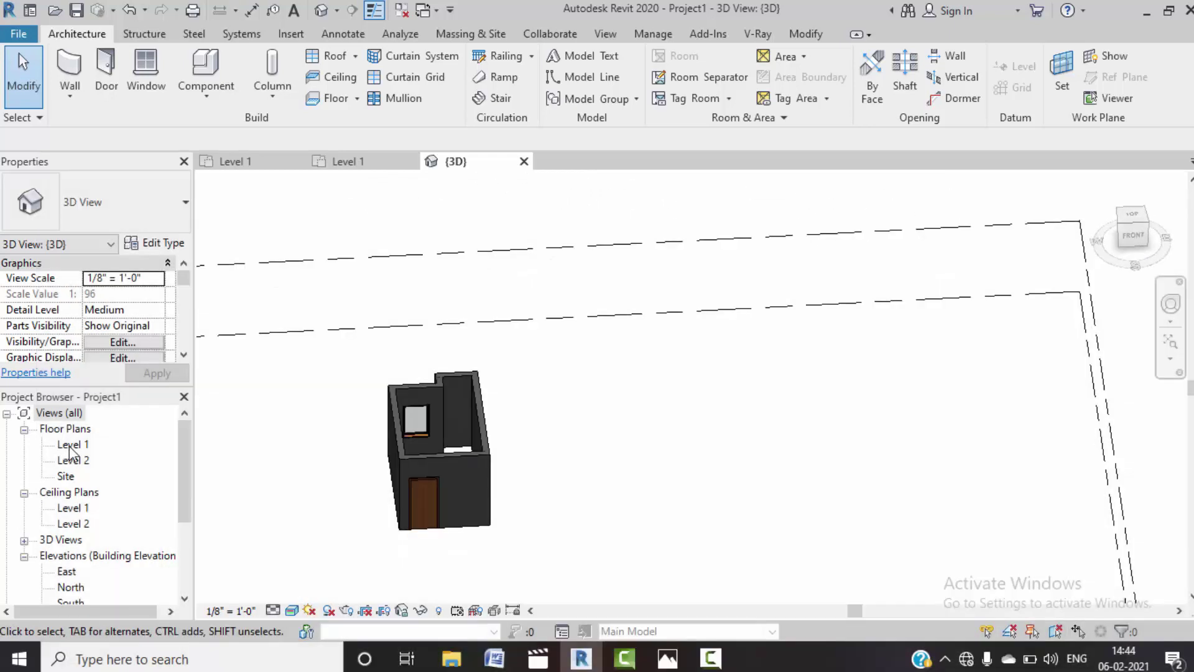
click(349, 161)
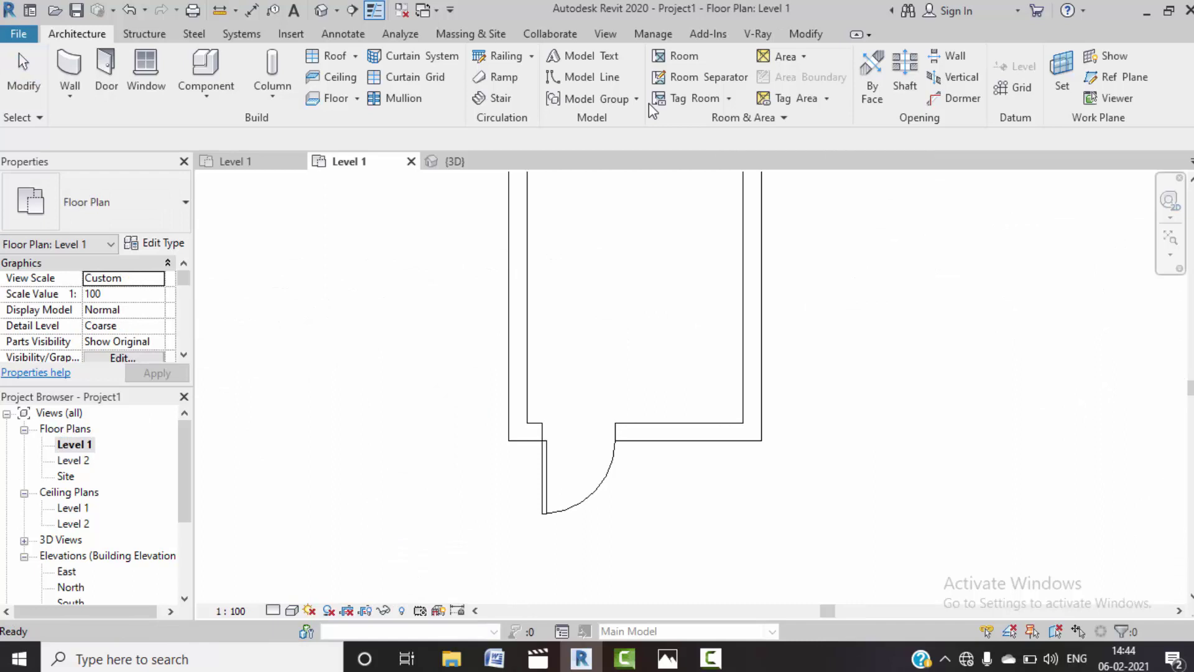
- Create an architectural floor slab from a rectangle drawn well beyond the room's walls
click(359, 103)
click(379, 127)
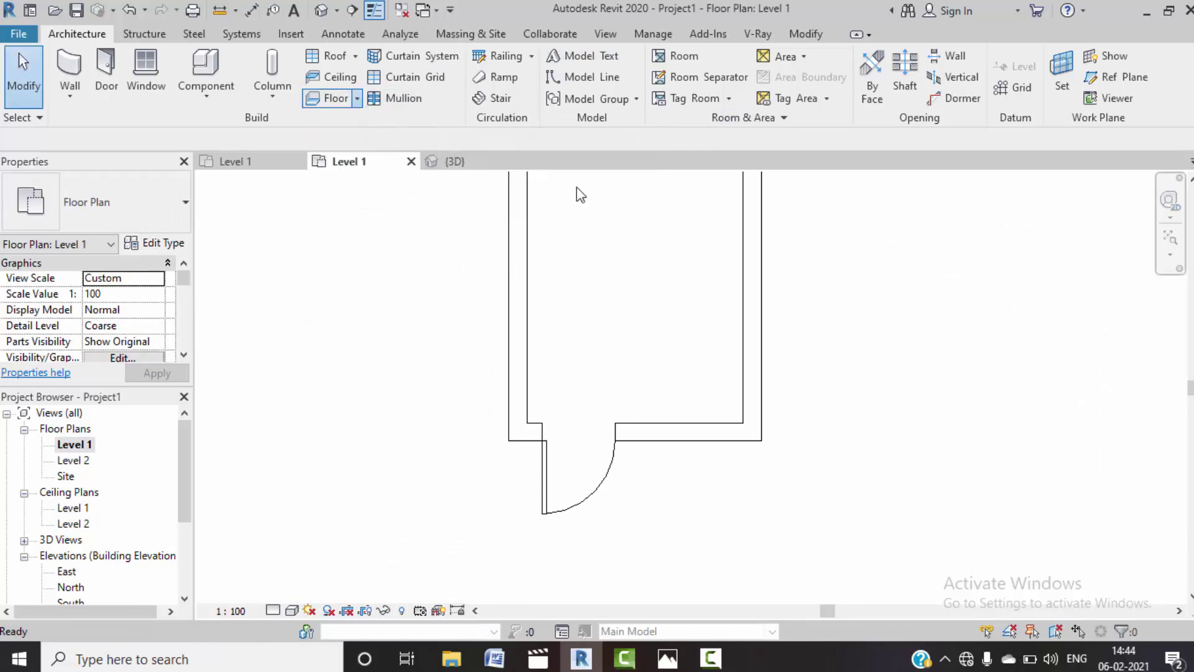
scroll(548, 473, down, 4)
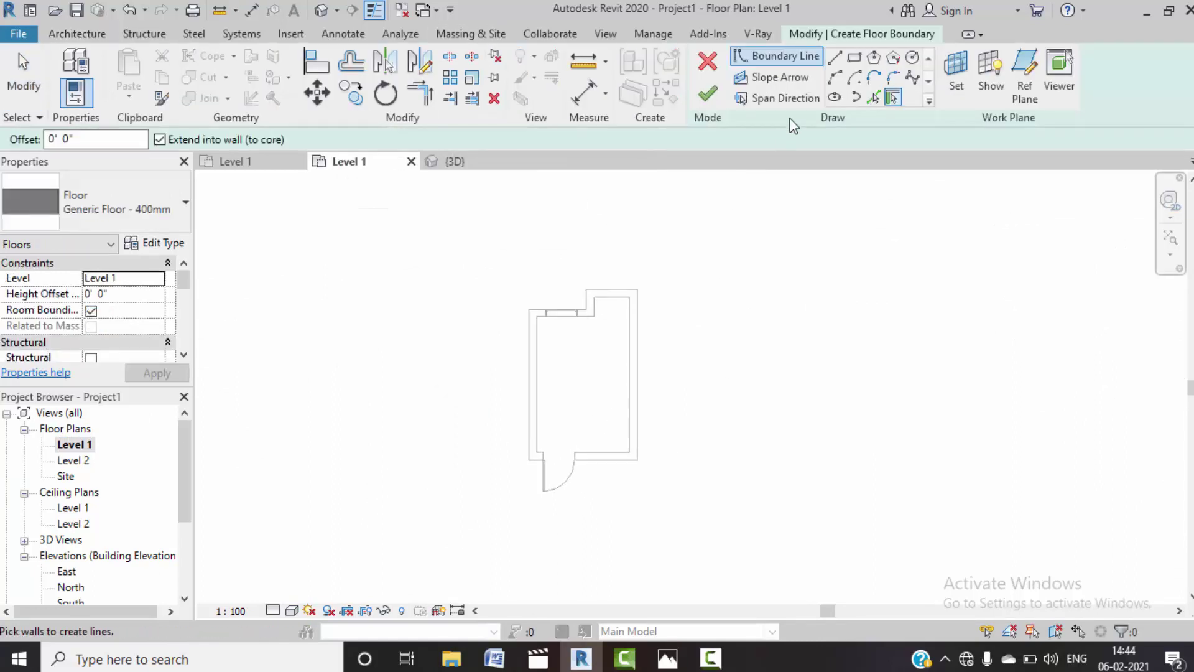
click(853, 58)
click(474, 246)
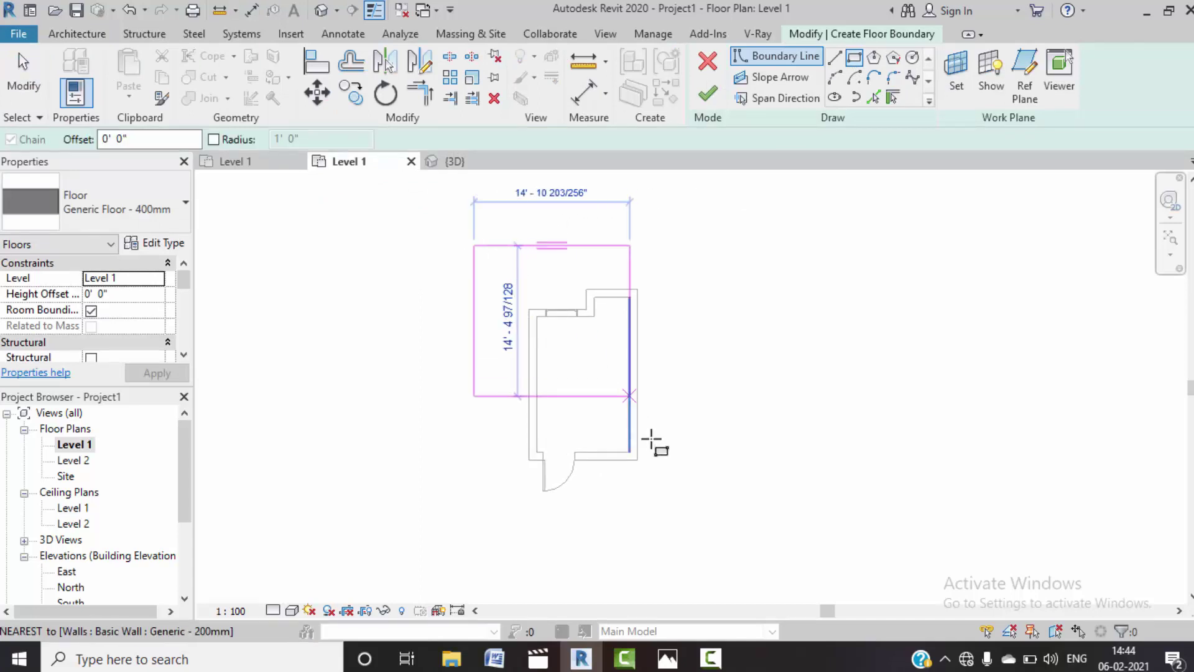
click(673, 511)
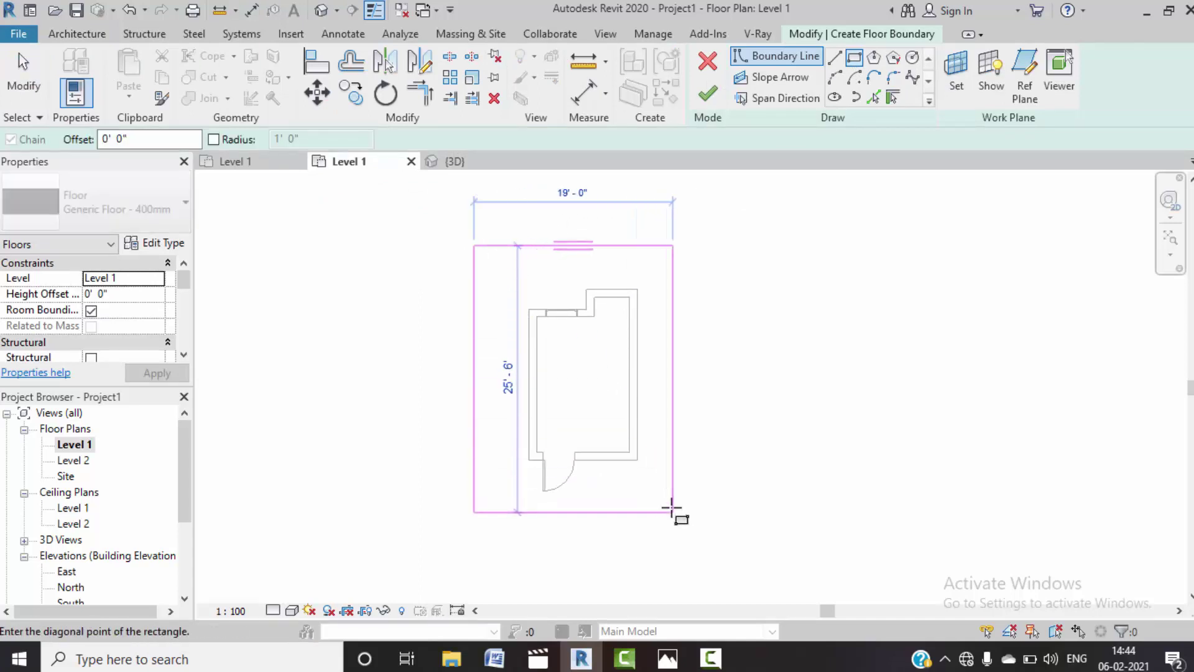
click(715, 95)
click(701, 363)
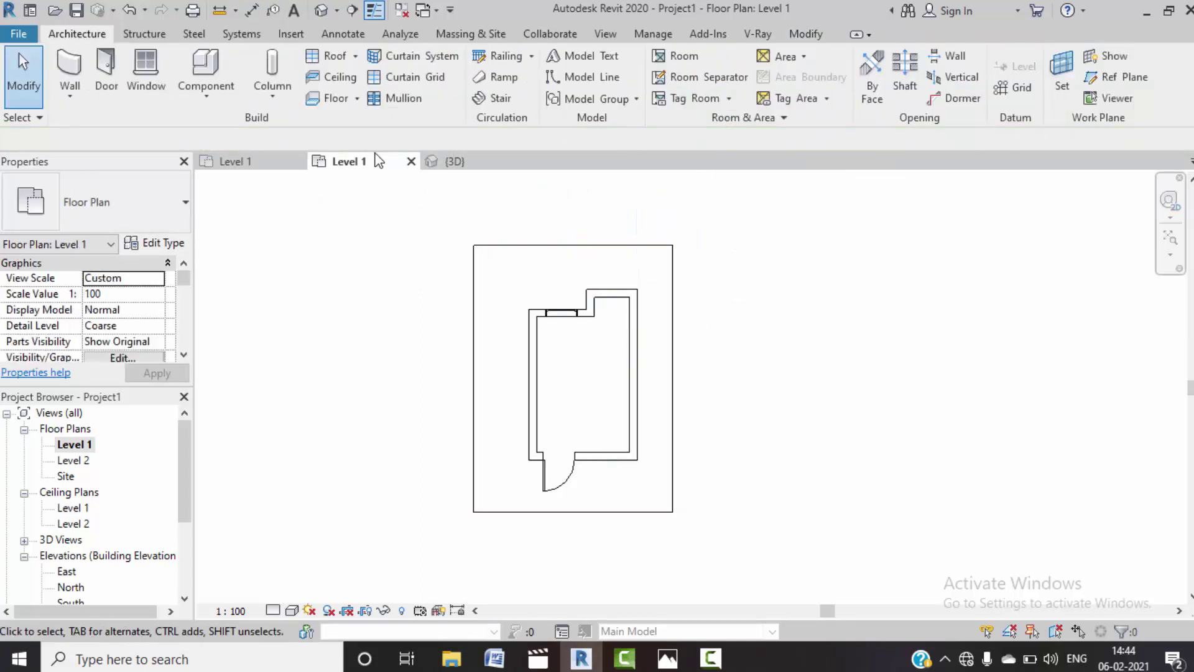
click(475, 171)
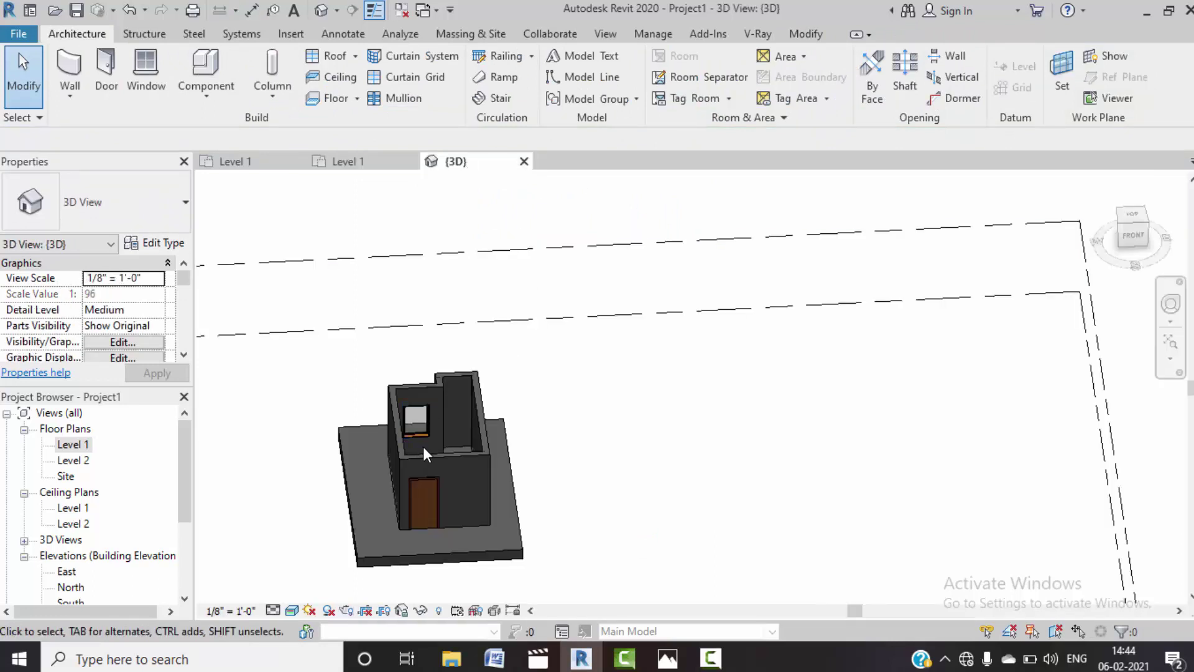
- Temporarily hide the front wall and its door in the 3D view
mouse_move(423, 447)
shift+middle_down()
mouse_move(421, 504)
mouse_move(461, 560)
shift+middle_up()
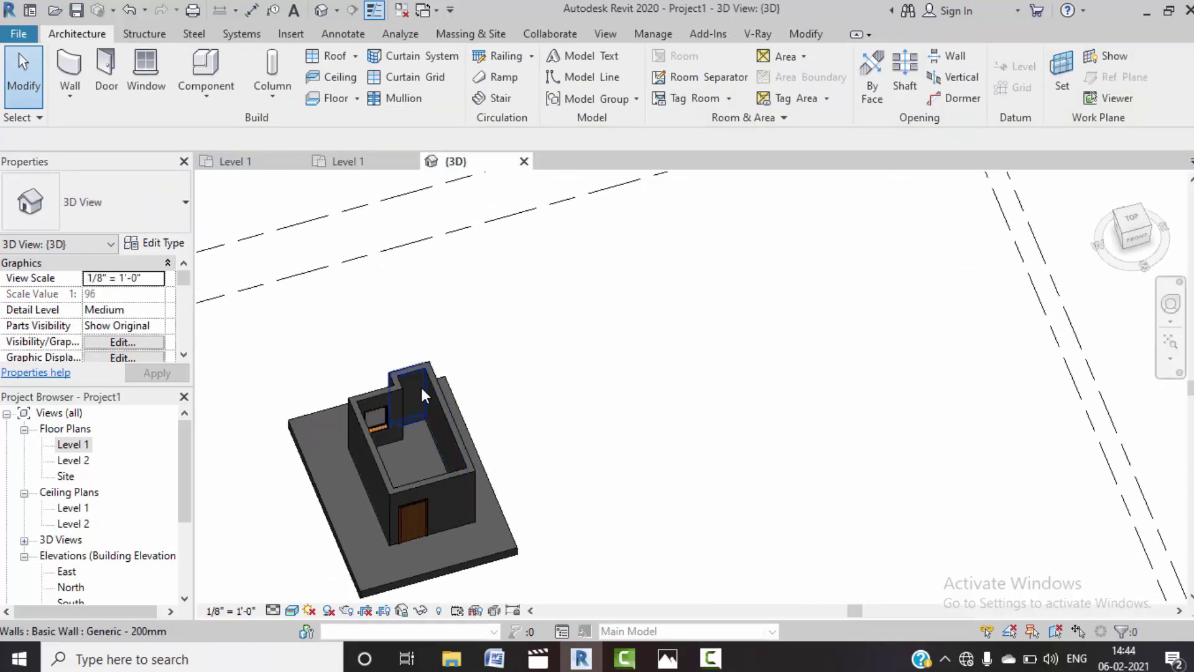
scroll(390, 420, up, 3)
mouse_move(391, 420)
middle_down()
mouse_move(497, 322)
mouse_move(487, 330)
middle_up()
scroll(497, 322, down, 1)
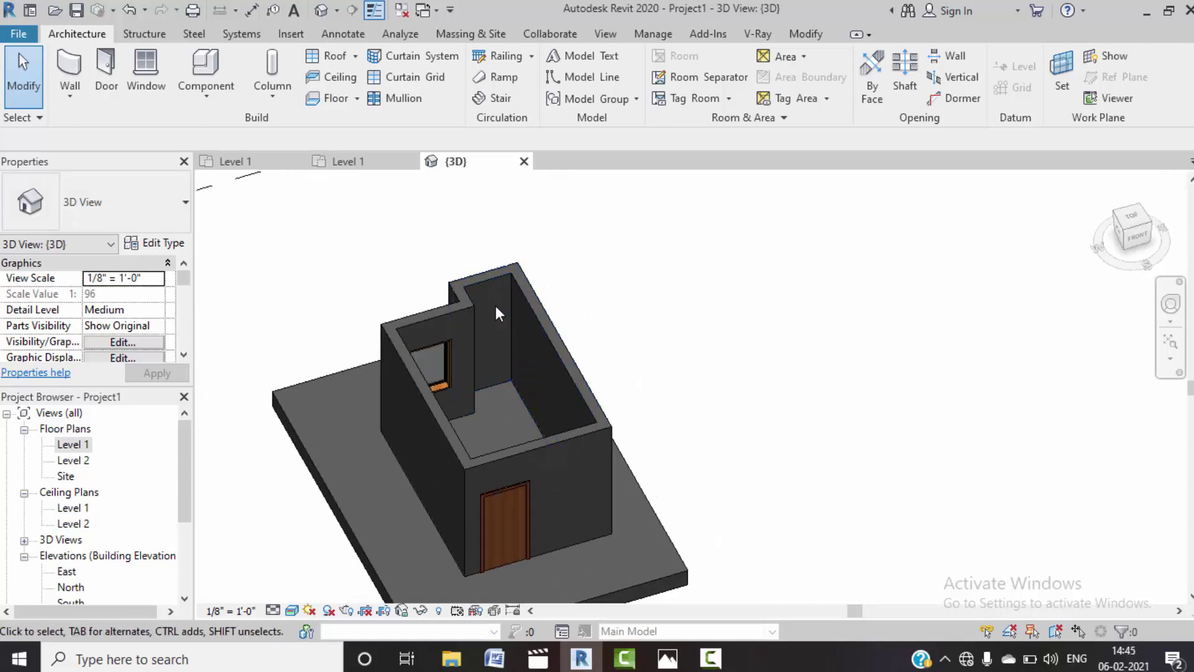
click(532, 454)
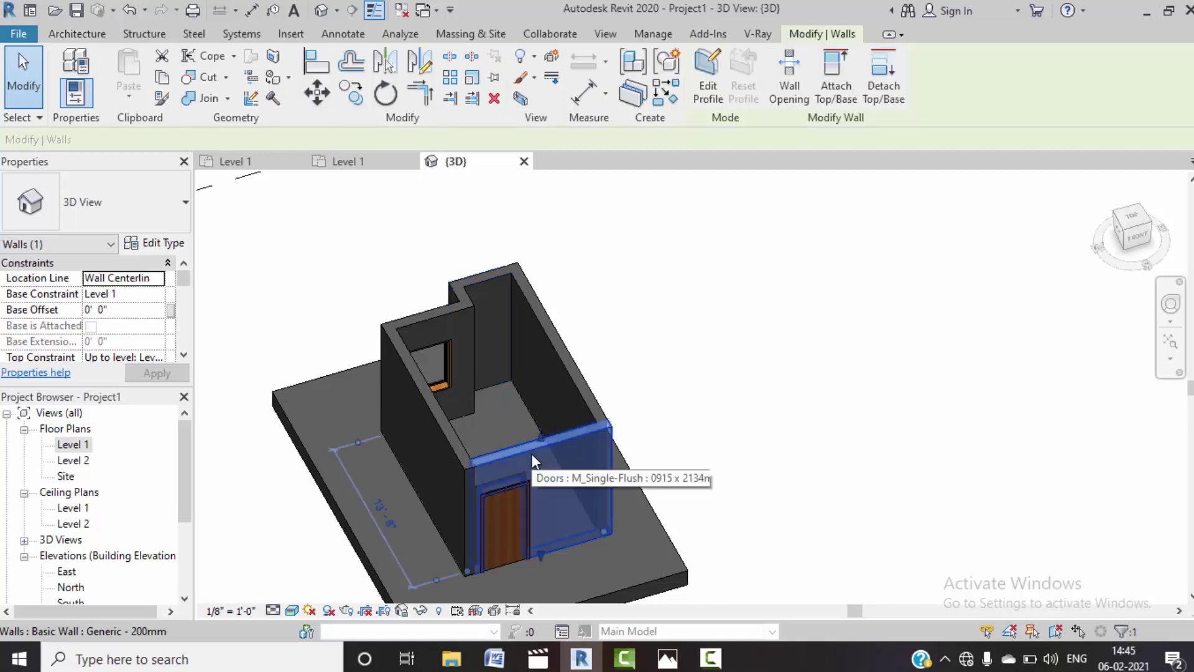
key(h)
key(h)
click(523, 482)
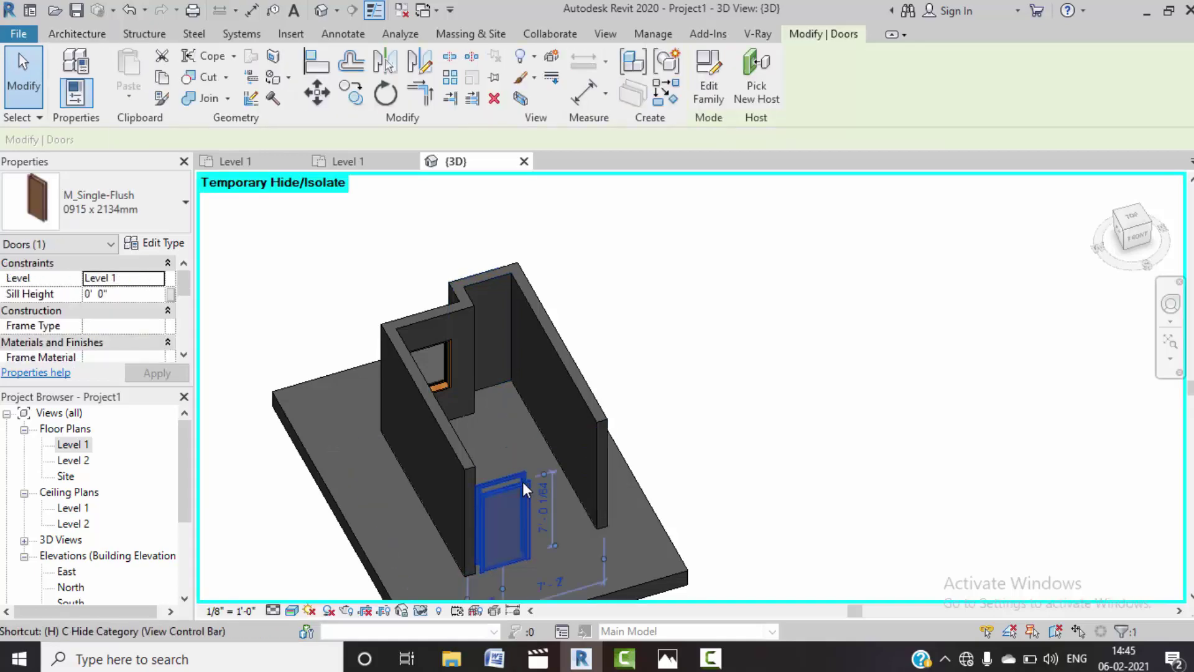
key(h)
key(h)
- Turn the view to face Front and start a Model In-Place component
scroll(524, 385, up, 3)
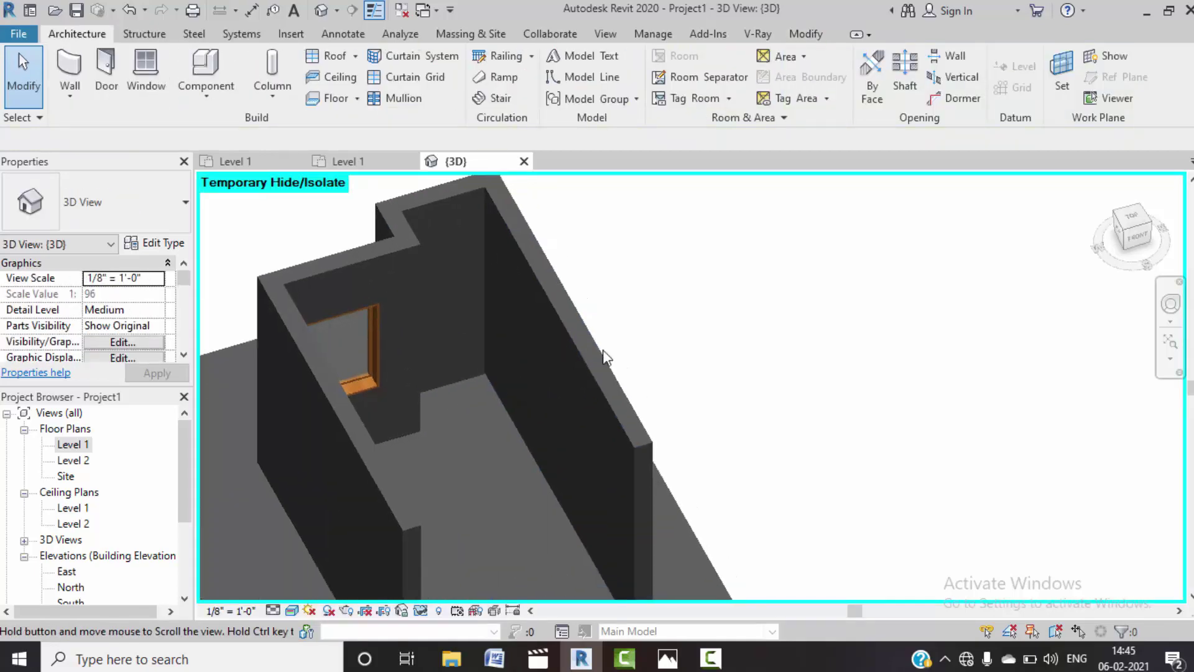
click(1134, 235)
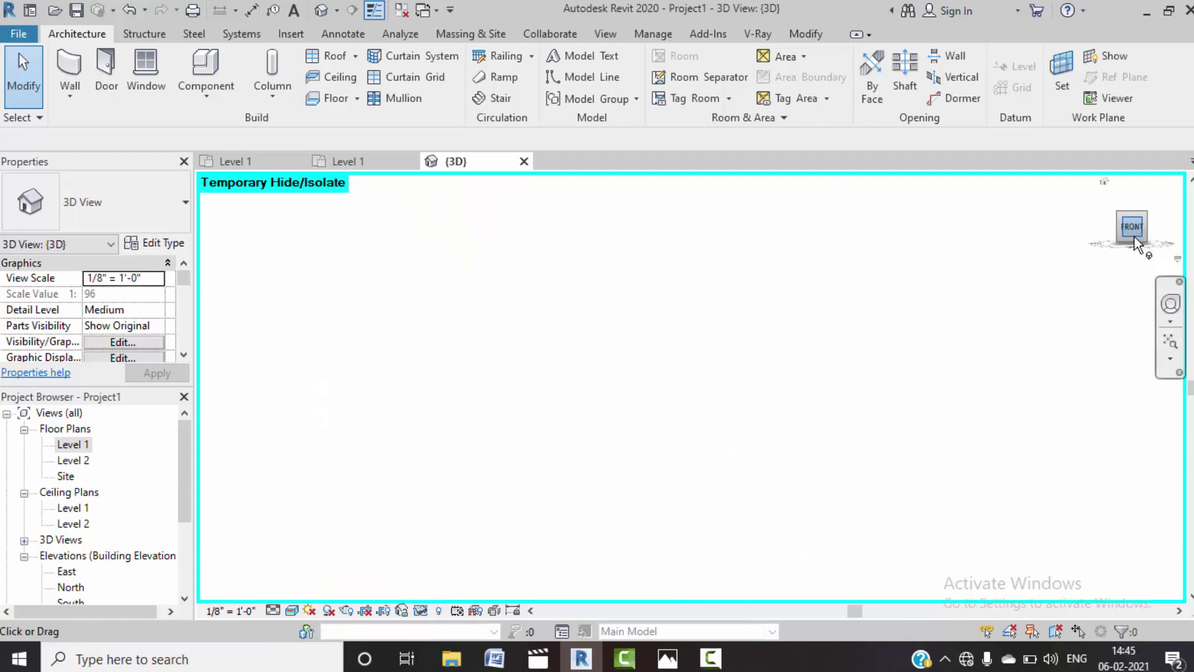
scroll(622, 388, up, 2)
scroll(663, 382, up, 2)
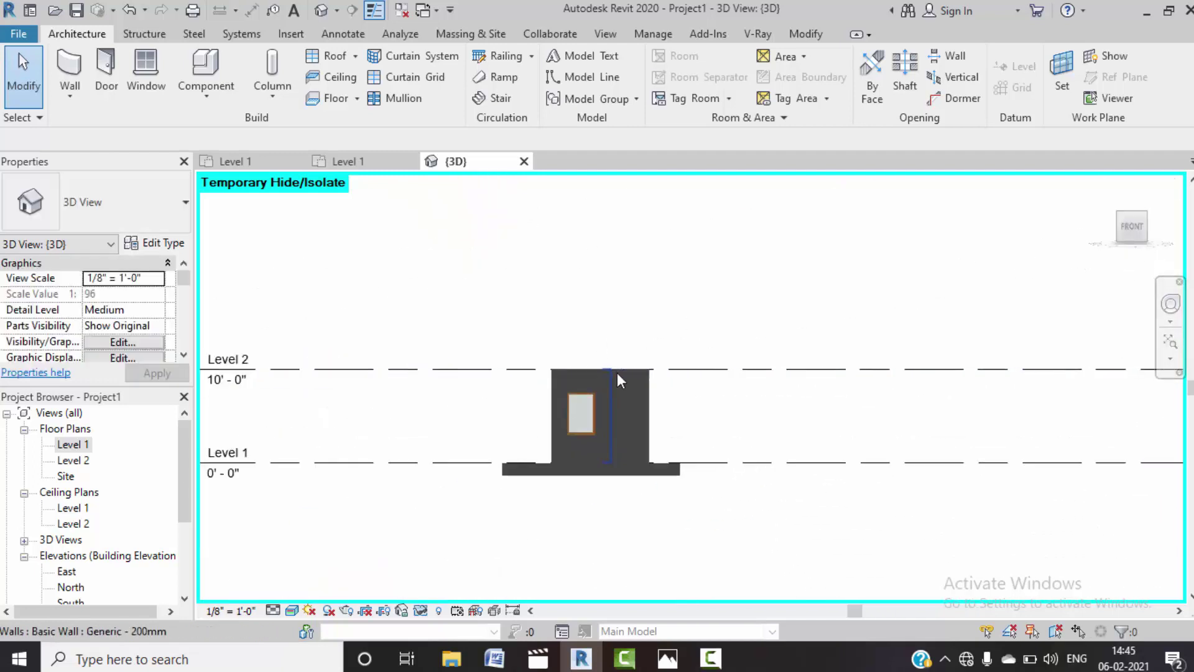
scroll(618, 378, up, 2)
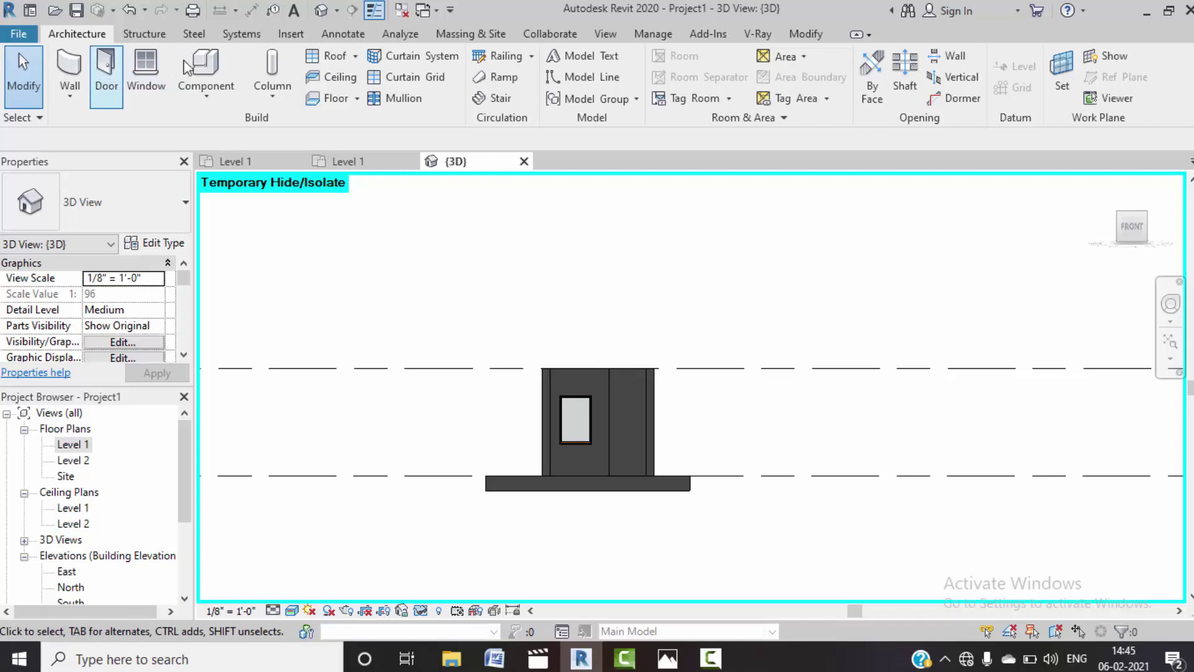
click(210, 100)
click(230, 165)
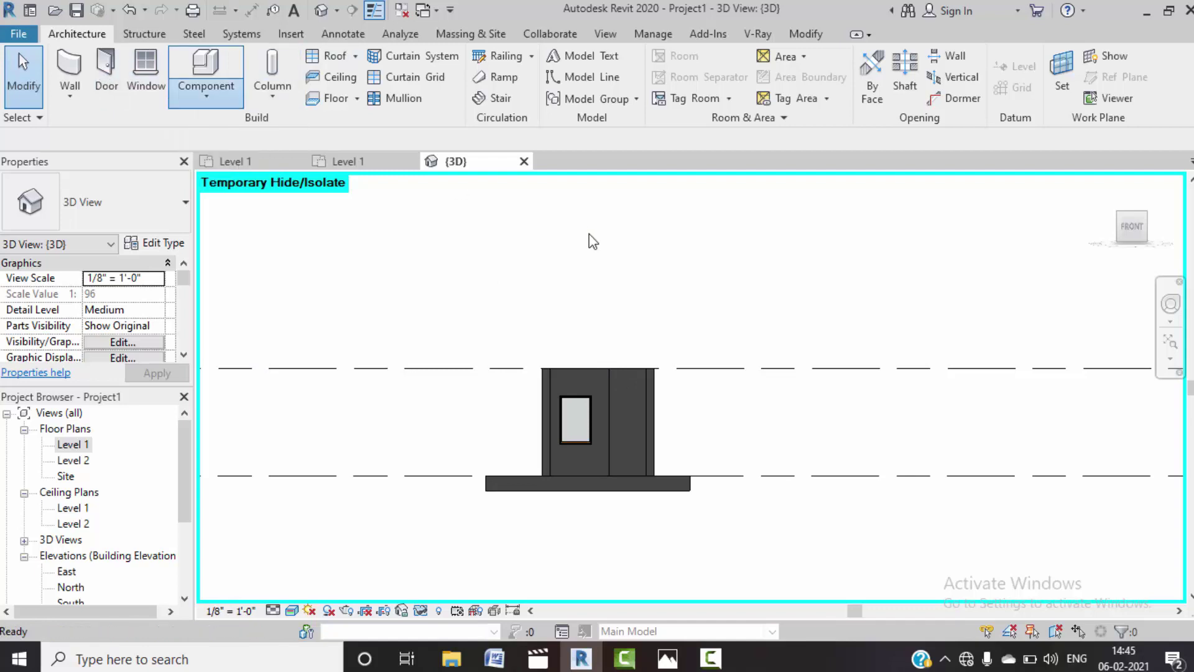
- Create the in-place family in the Generic Models category, named Generic Models 1
scroll(567, 288, down, 2)
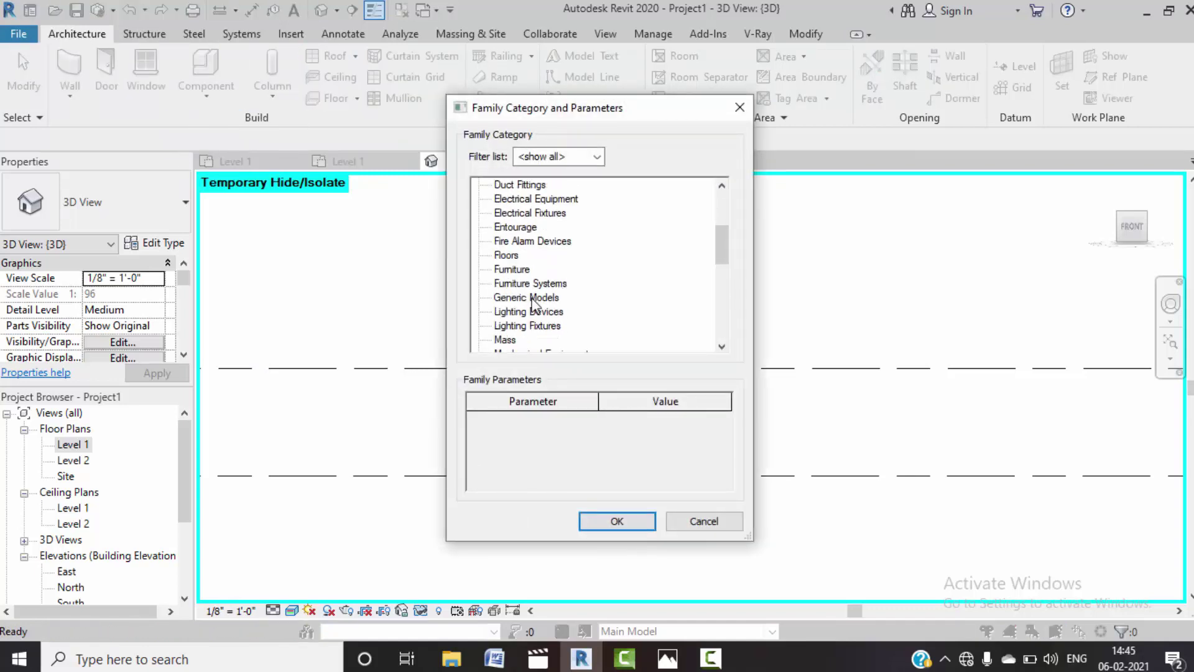
click(618, 519)
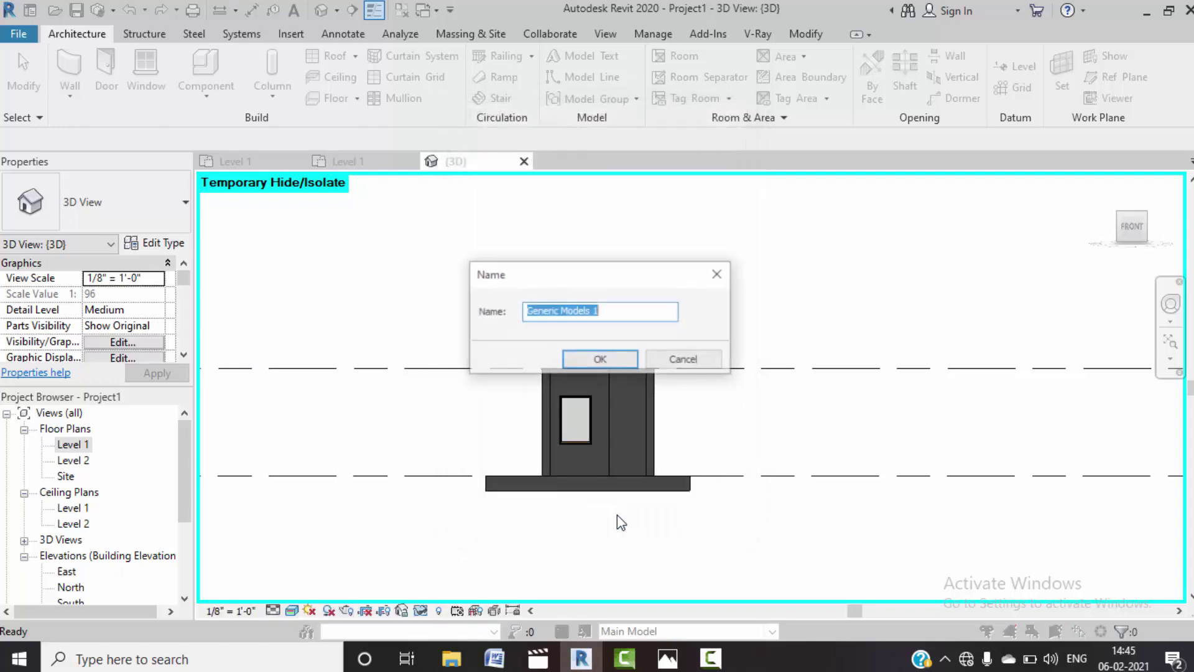
click(617, 357)
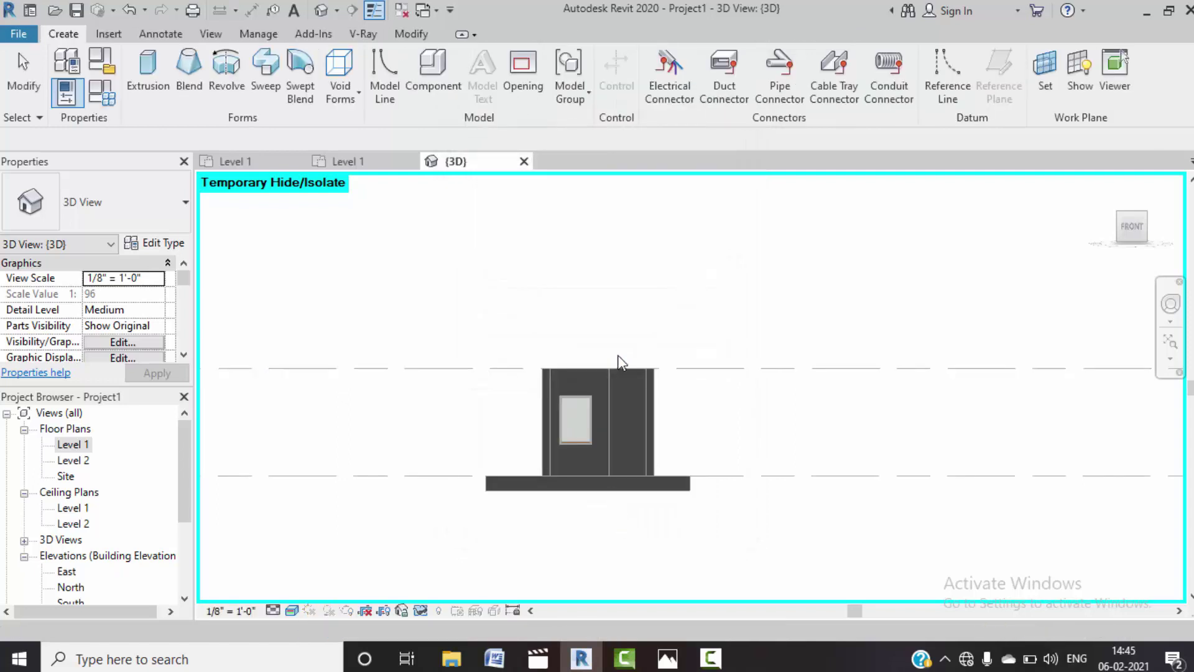
- Set the work plane by picking the back wall's inner face
click(1045, 74)
click(502, 353)
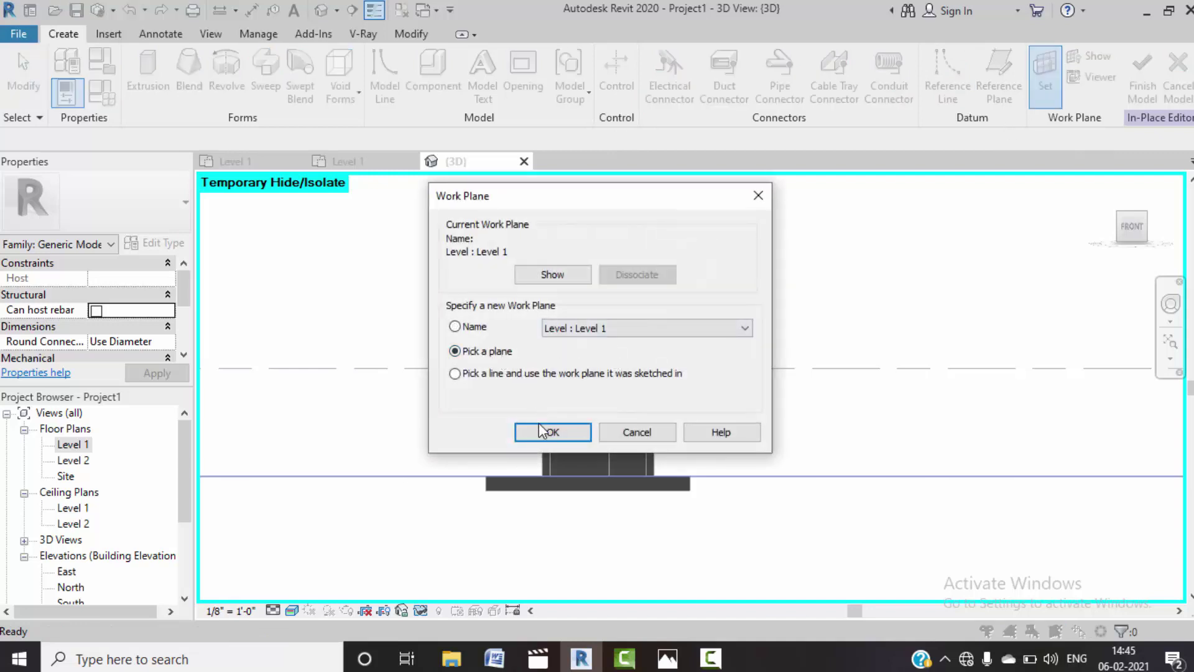
click(541, 431)
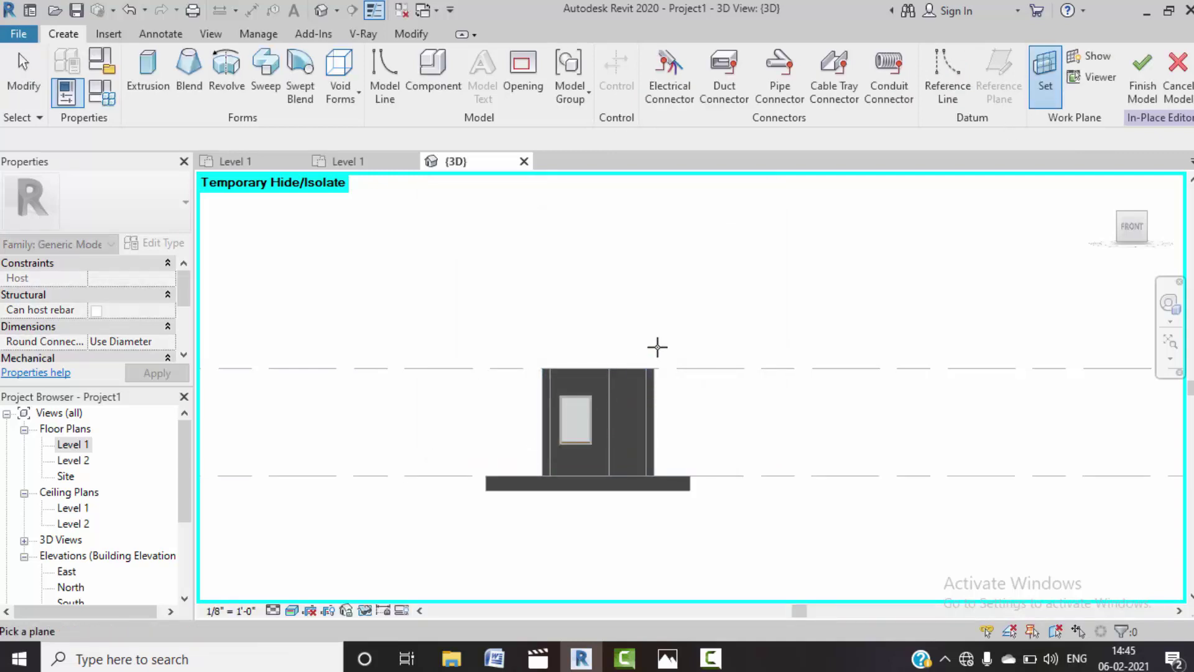
shift+middle_drag(668, 377, 617, 338)
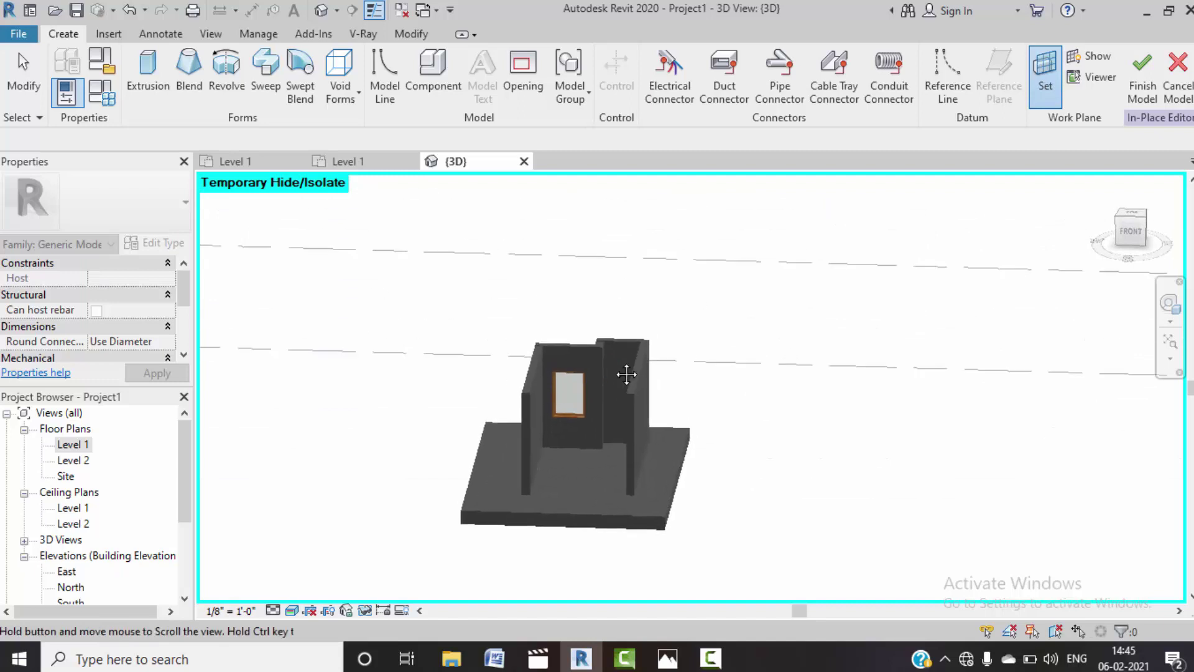
click(617, 345)
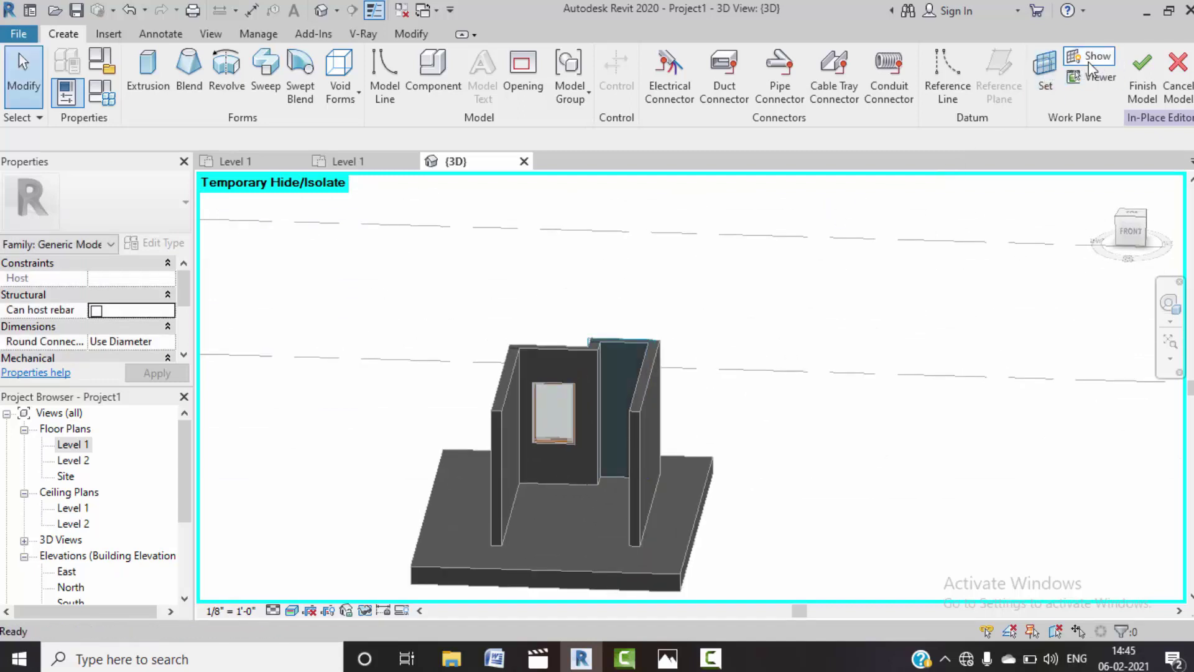
- Pan and orbit the model to inspect the slab and walls around the work plane
scroll(535, 339, up, 2)
scroll(641, 364, up, 1)
middle_drag(692, 377, 628, 208)
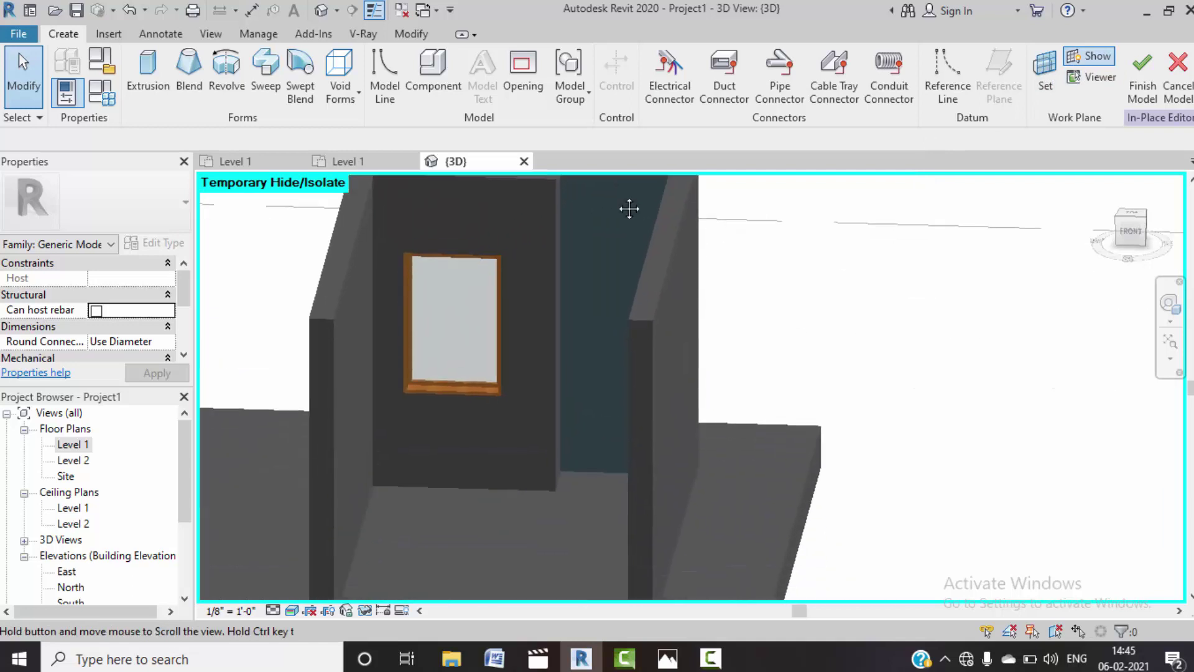
scroll(614, 266, down, 3)
scroll(604, 263, down, 2)
mouse_move(604, 263)
shift+middle_down()
mouse_move(619, 218)
mouse_move(599, 336)
mouse_move(563, 405)
mouse_move(551, 299)
mouse_move(592, 251)
mouse_move(509, 307)
shift+middle_up()
scroll(507, 309, up, 2)
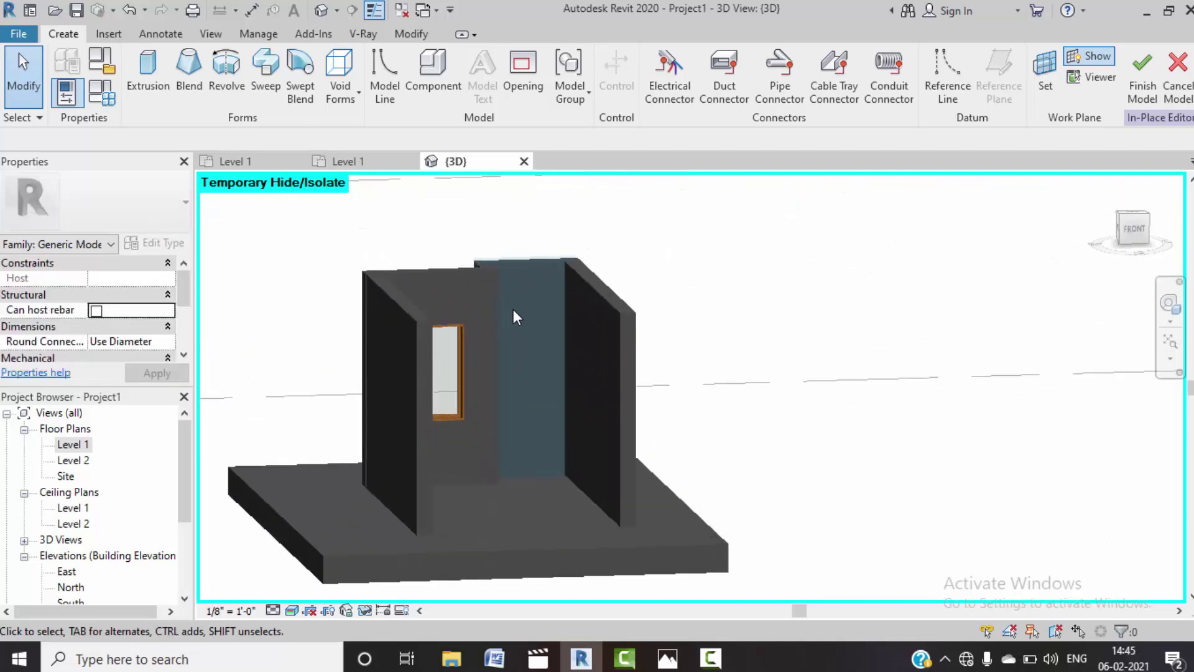
scroll(513, 309, up, 2)
scroll(568, 341, up, 2)
mouse_move(567, 341)
shift+middle_down()
mouse_move(523, 371)
mouse_move(653, 371)
mouse_move(618, 421)
mouse_move(544, 408)
mouse_move(650, 427)
mouse_move(642, 448)
mouse_move(581, 472)
mouse_move(634, 488)
shift+middle_up()
scroll(522, 371, down, 2)
scroll(643, 374, down, 2)
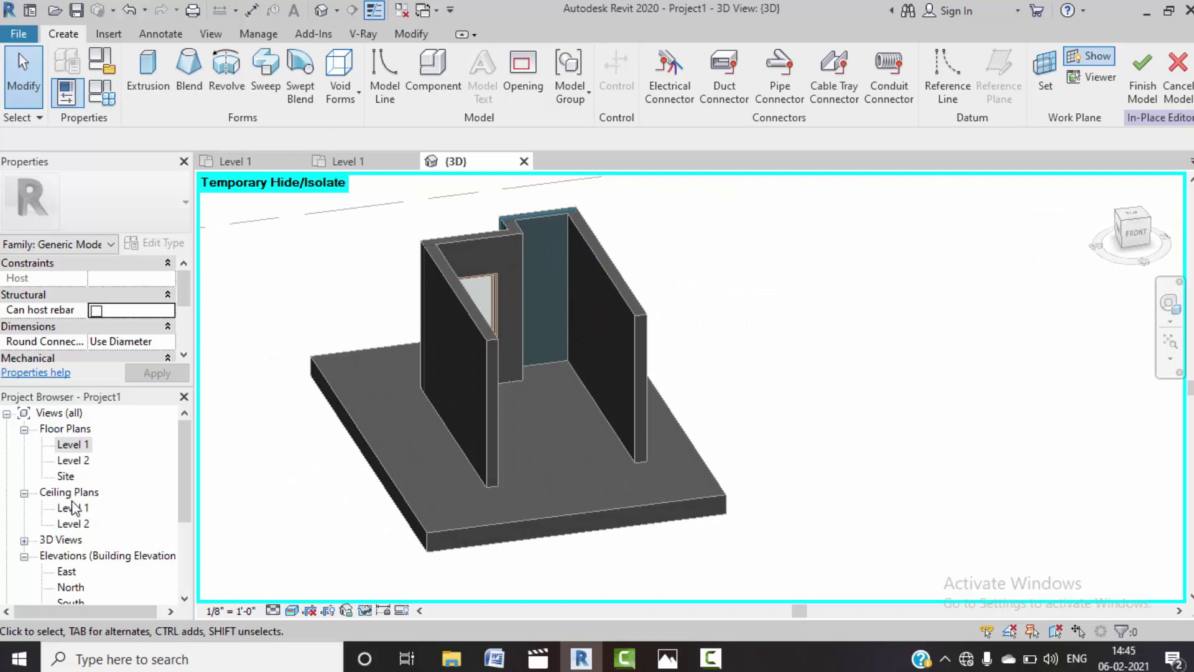
- Face the Front view, begin an extrusion, and set the visual style to Hidden Line
click(1133, 236)
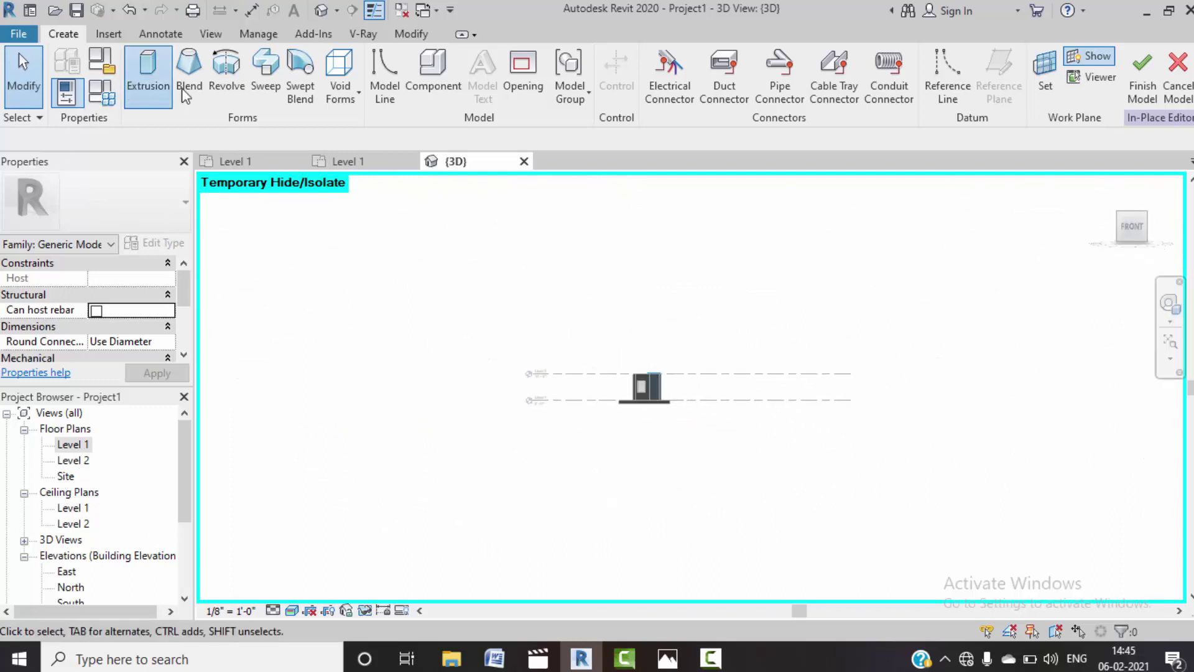
click(153, 80)
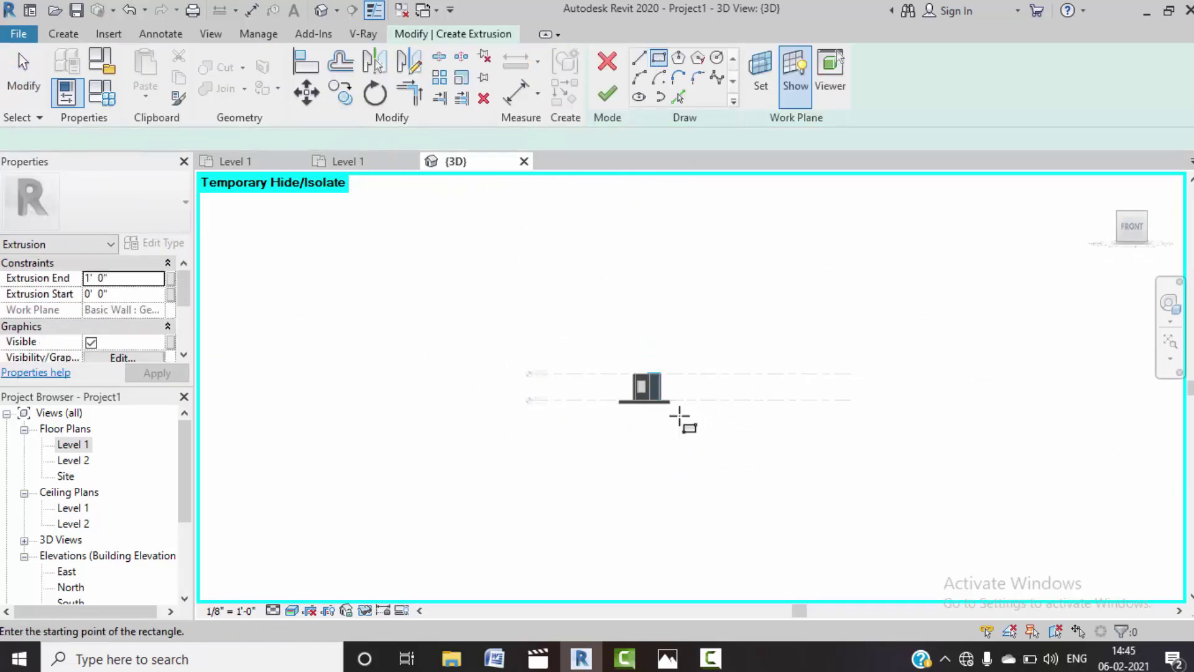
scroll(681, 417, up, 2)
scroll(684, 418, up, 2)
scroll(690, 420, up, 3)
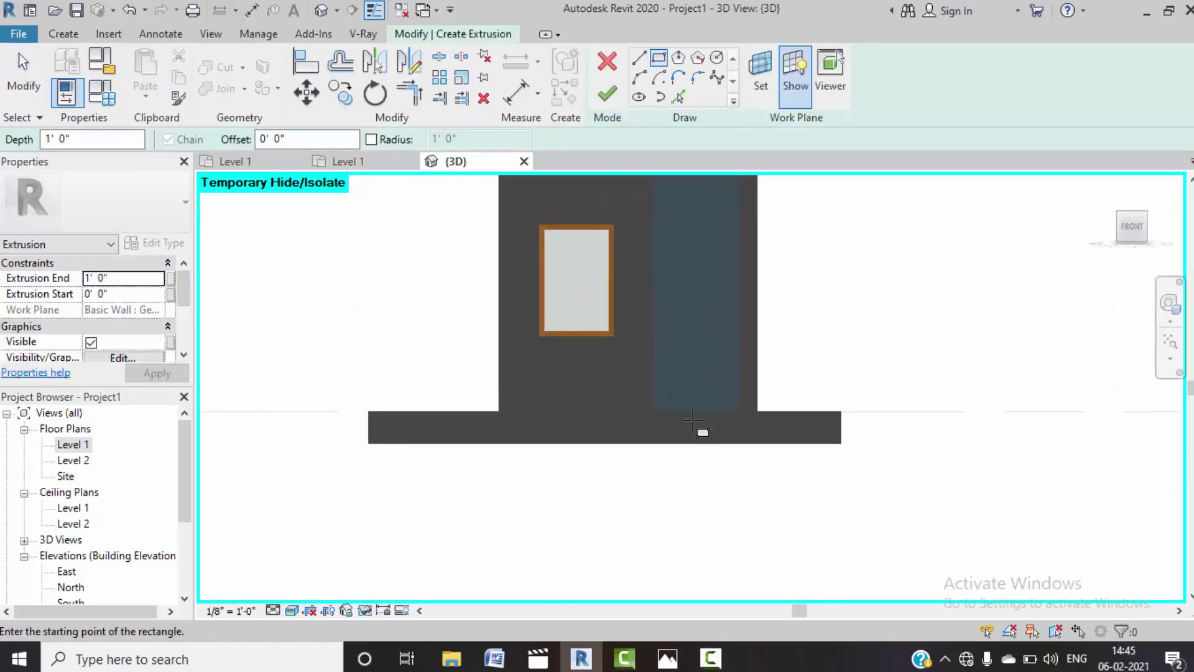
click(290, 610)
click(318, 521)
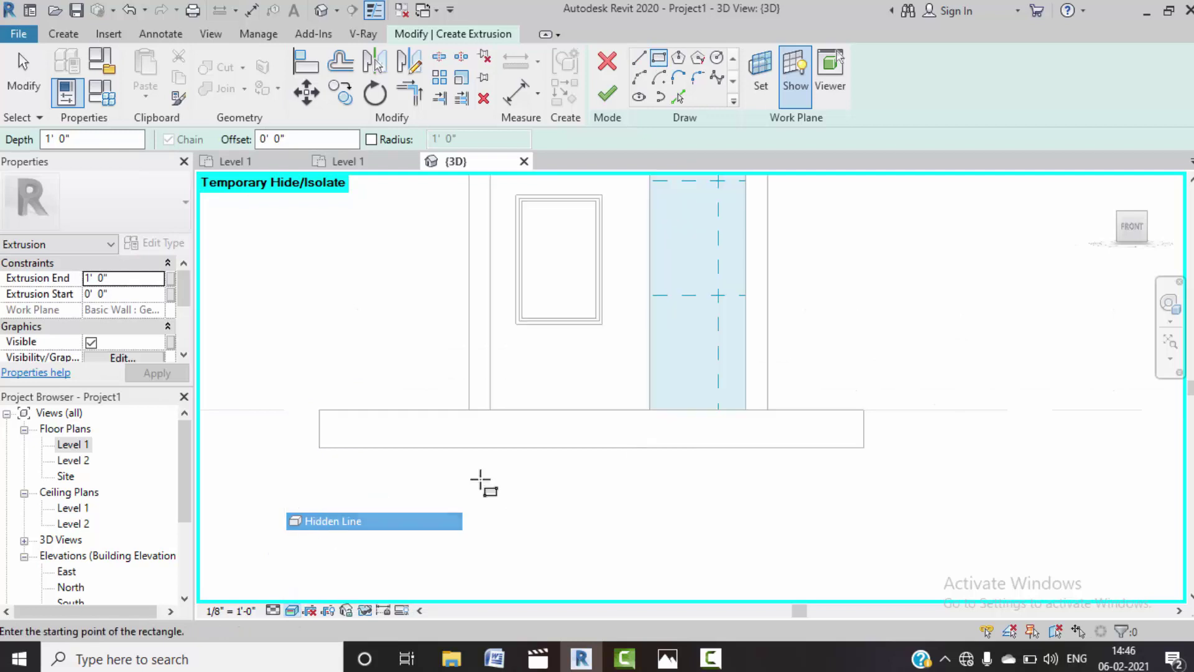
- Sketch a rectangle over the wall strip beside the window and finish the 1' deep extrusion
click(650, 409)
middle_drag(746, 285, 718, 508)
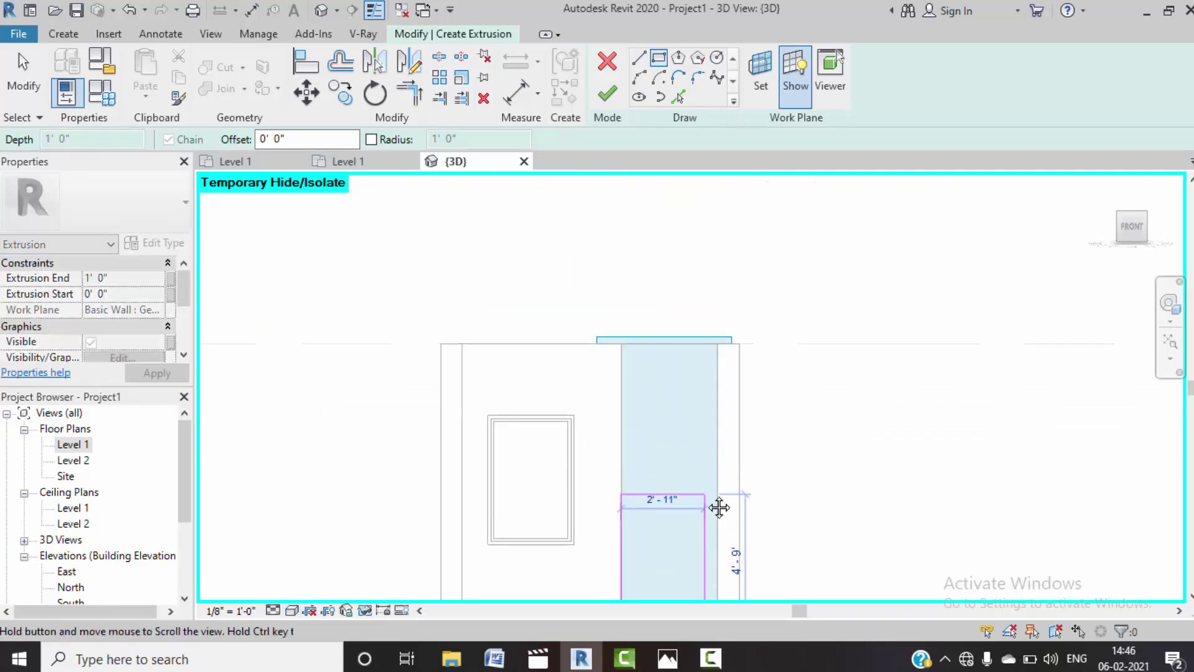
click(719, 344)
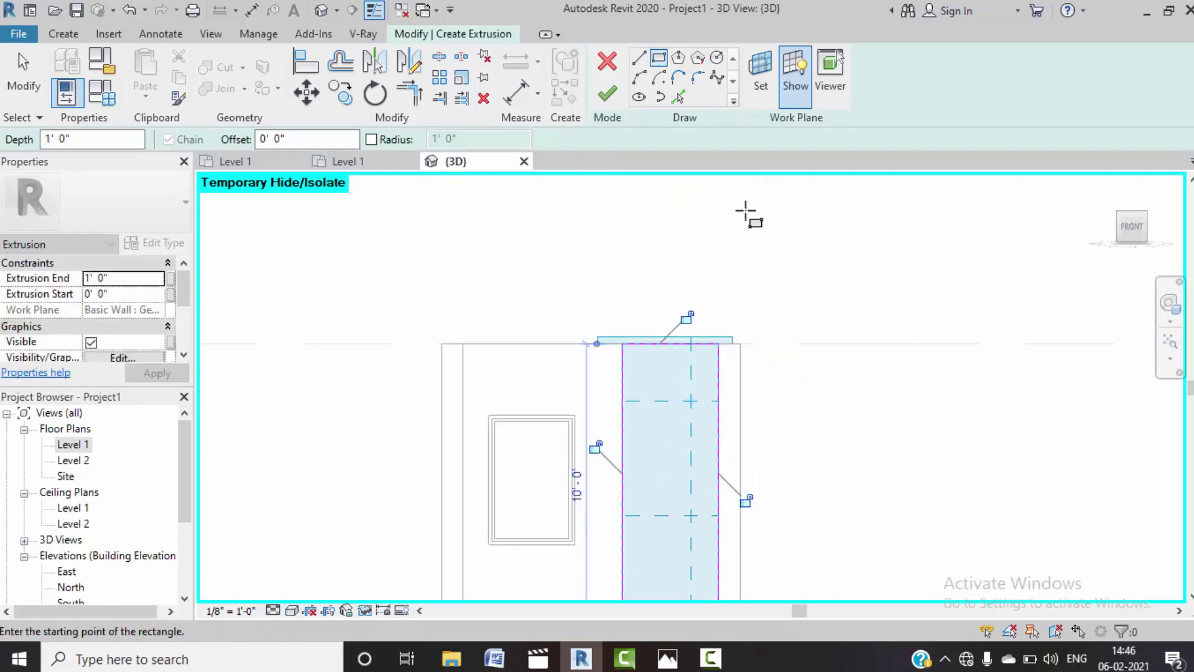
click(610, 92)
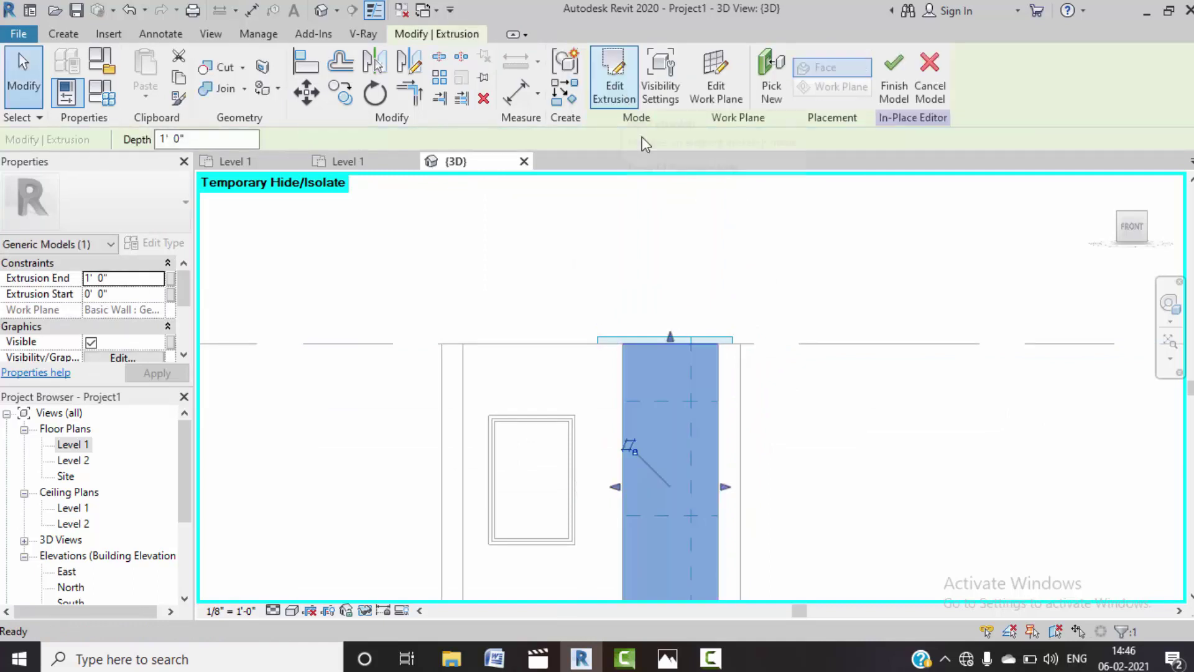
scroll(727, 333, down, 3)
scroll(611, 349, down, 2)
- In the Level 1 plan, drag the panel's edge down to the room's inner wall line
key(Escape)
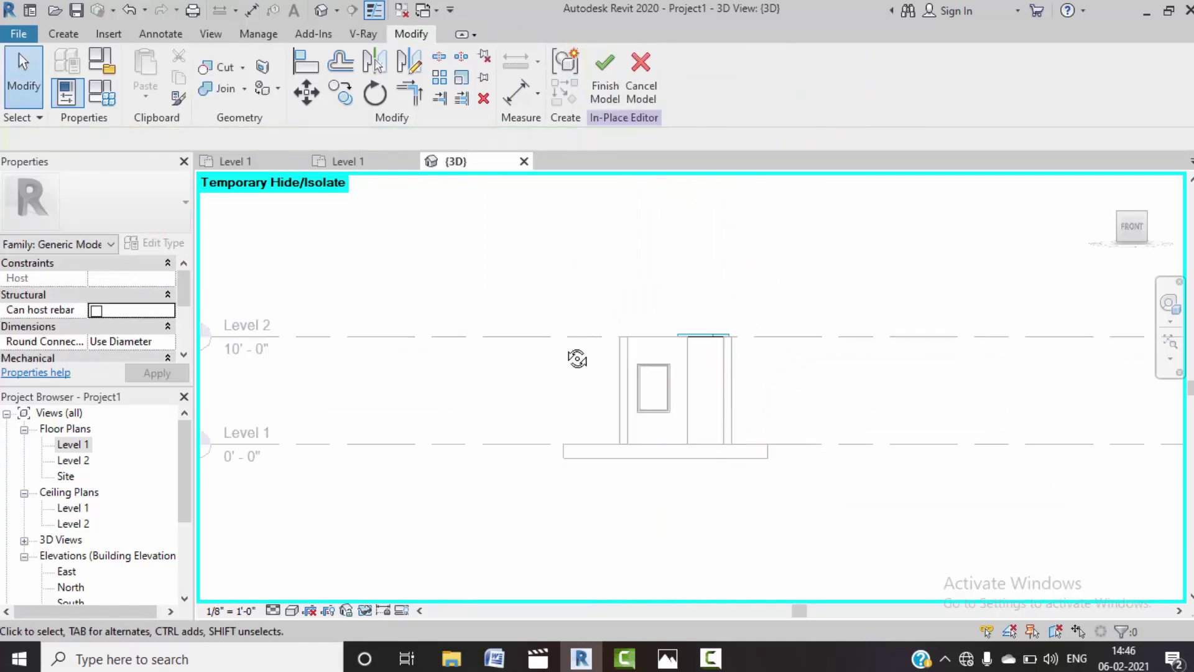
mouse_move(577, 359)
shift+middle_down()
mouse_move(638, 475)
mouse_move(630, 439)
shift+middle_up()
scroll(608, 316, up, 3)
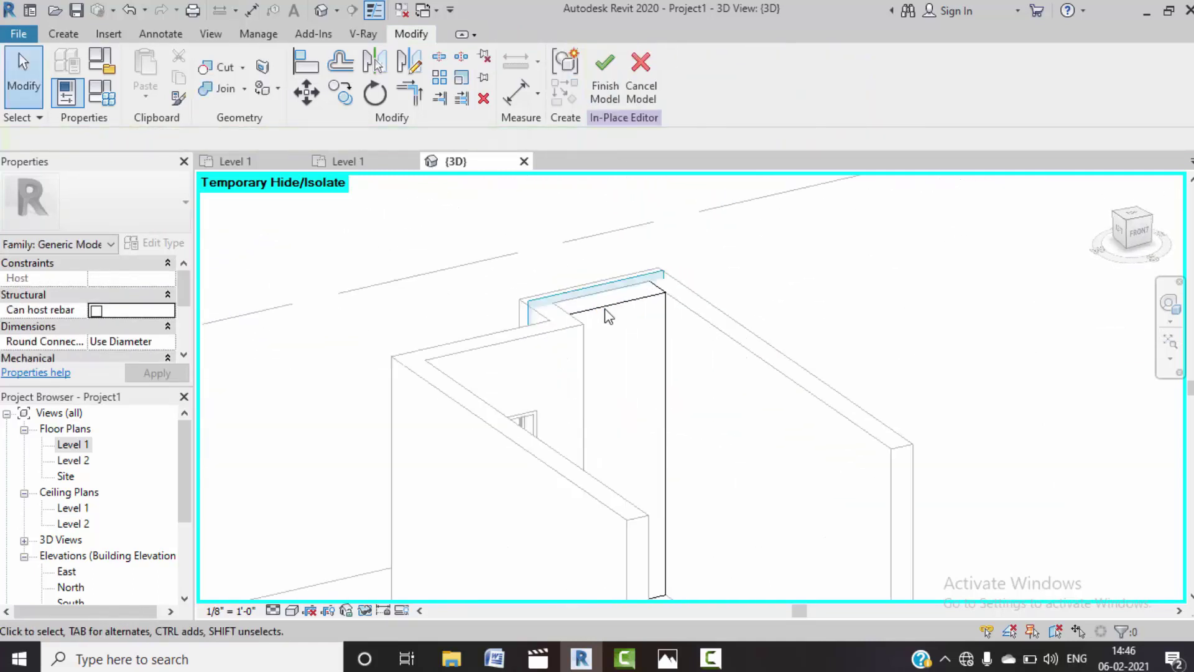
scroll(609, 316, up, 2)
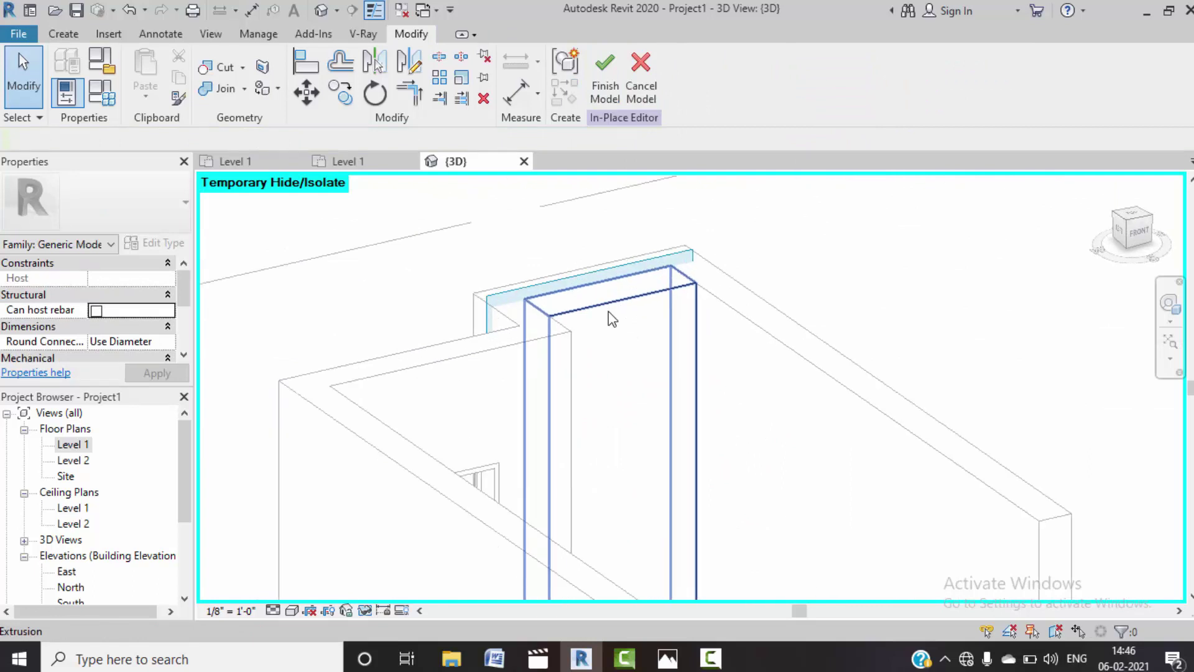
click(361, 163)
scroll(622, 317, up, 3)
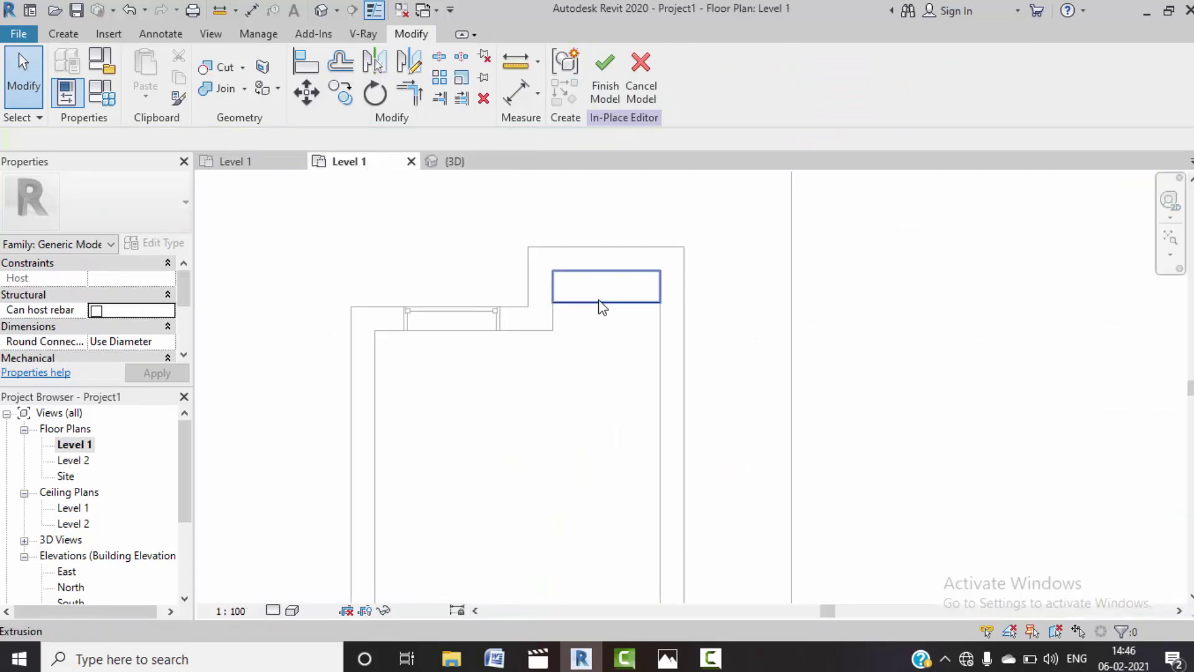
scroll(607, 309, up, 2)
click(613, 308)
drag(613, 306, 614, 356)
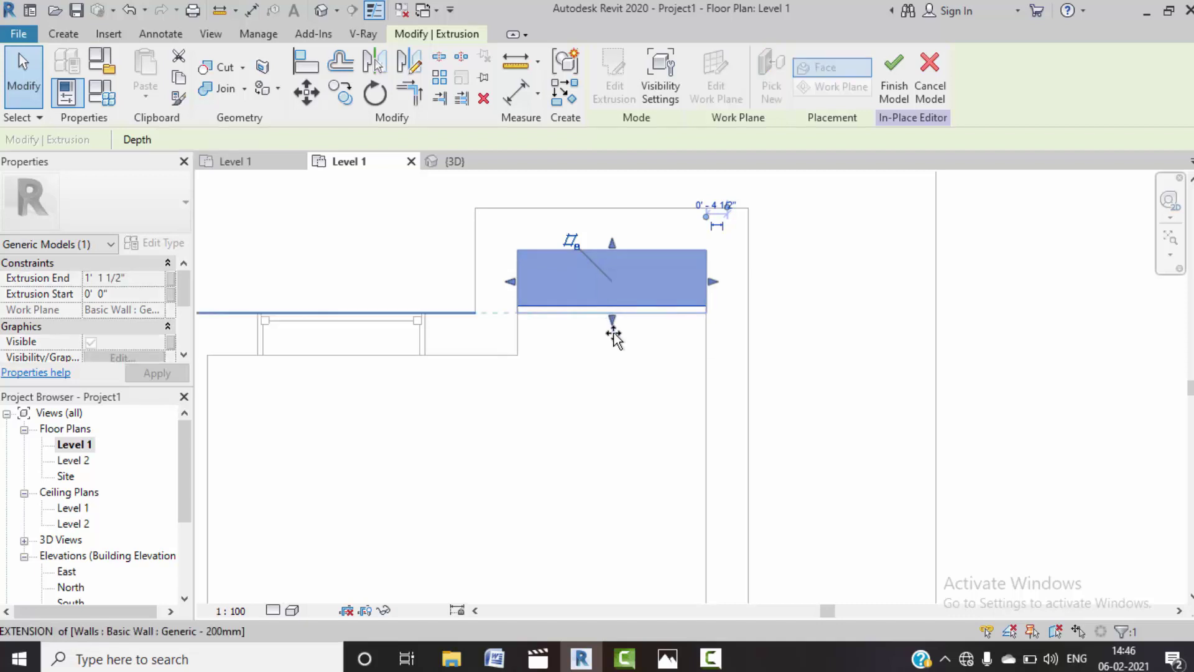
click(568, 434)
scroll(566, 340, down, 1)
scroll(566, 340, down, 1)
click(589, 369)
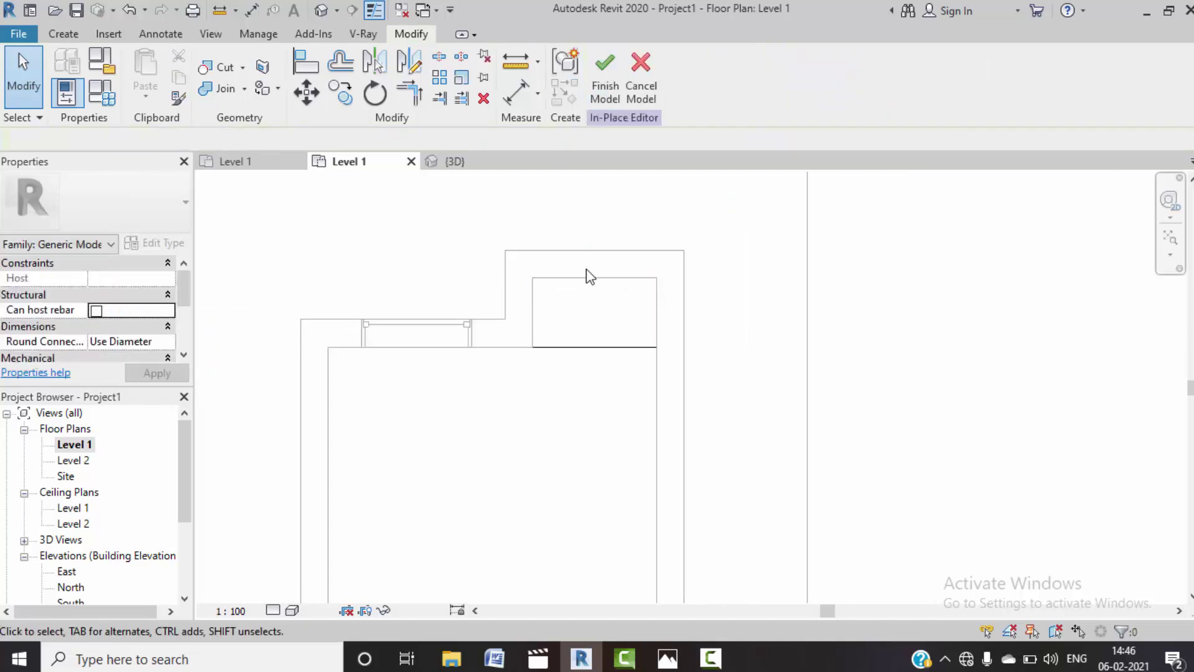
- Return to the 3D view and look at the model from the Front
click(452, 162)
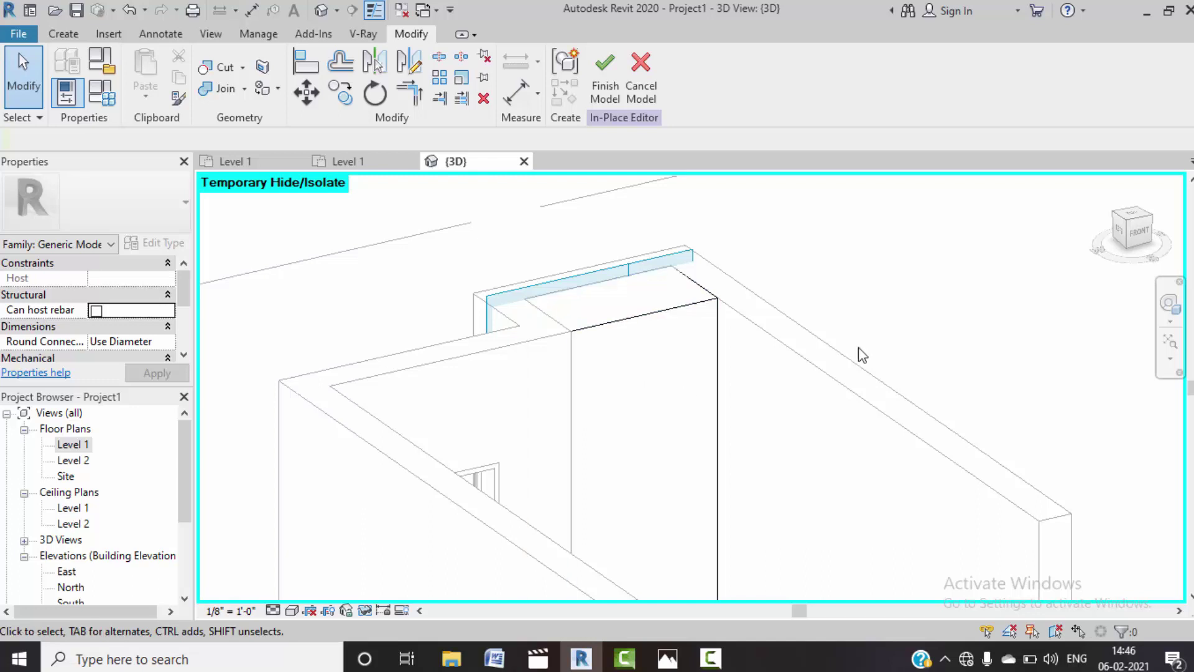
click(1139, 238)
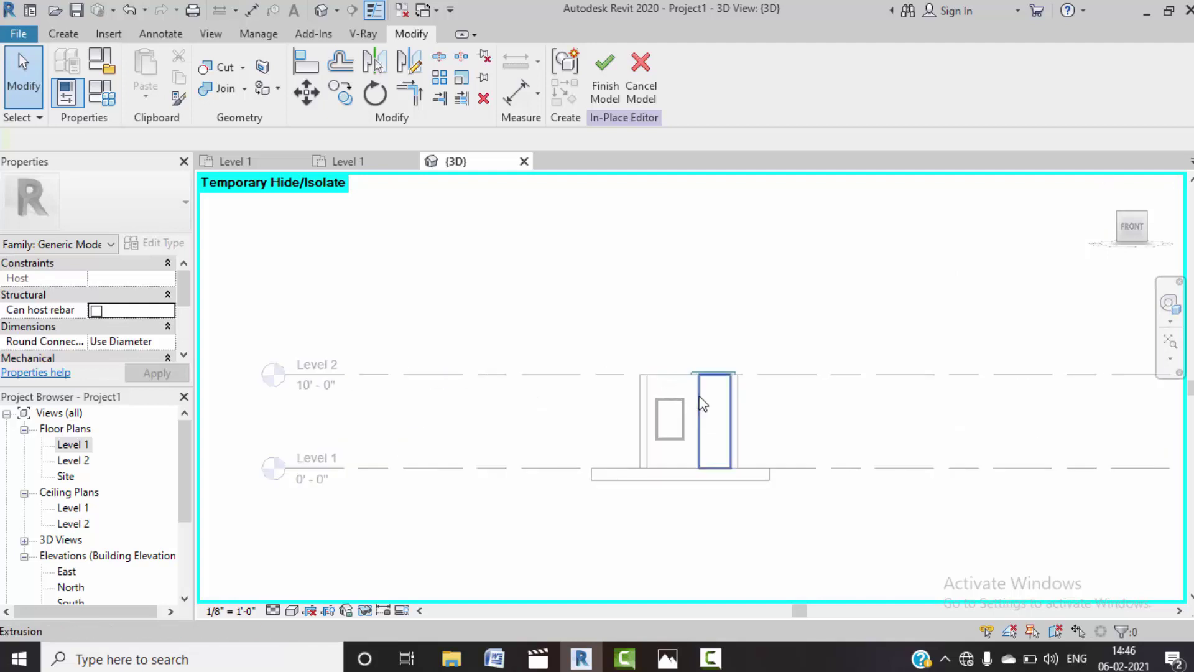
scroll(703, 404, up, 2)
scroll(748, 392, up, 2)
scroll(749, 392, up, 2)
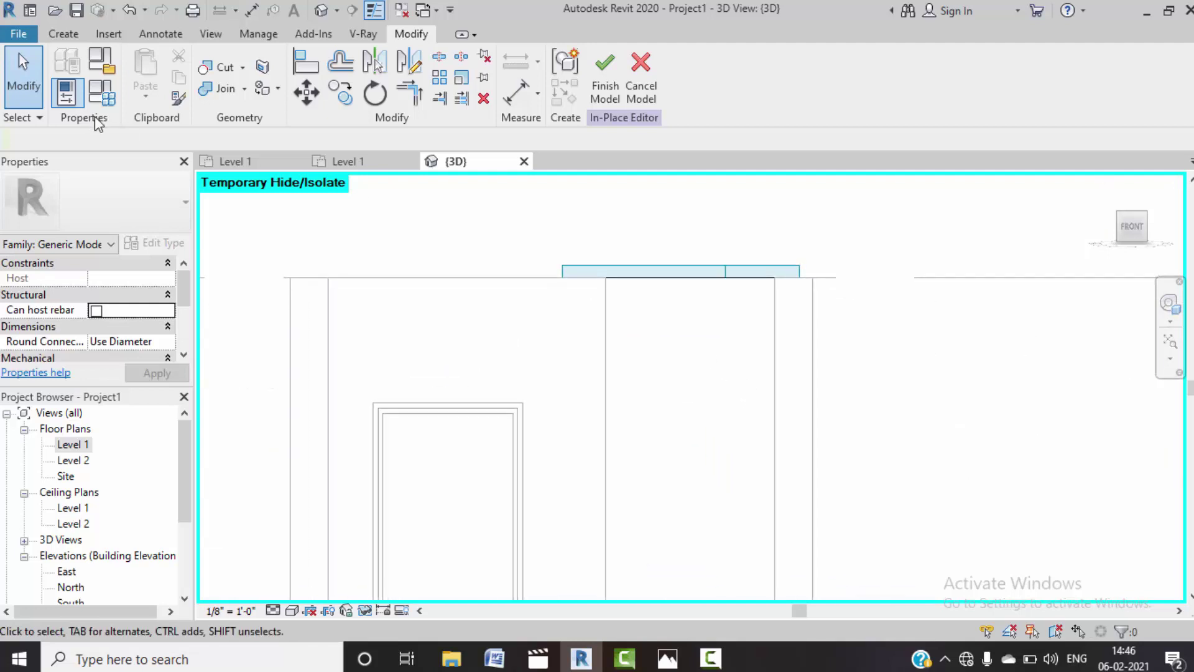
- Start a new extrusion with its work plane picked on the first panel's front face
click(69, 34)
click(148, 90)
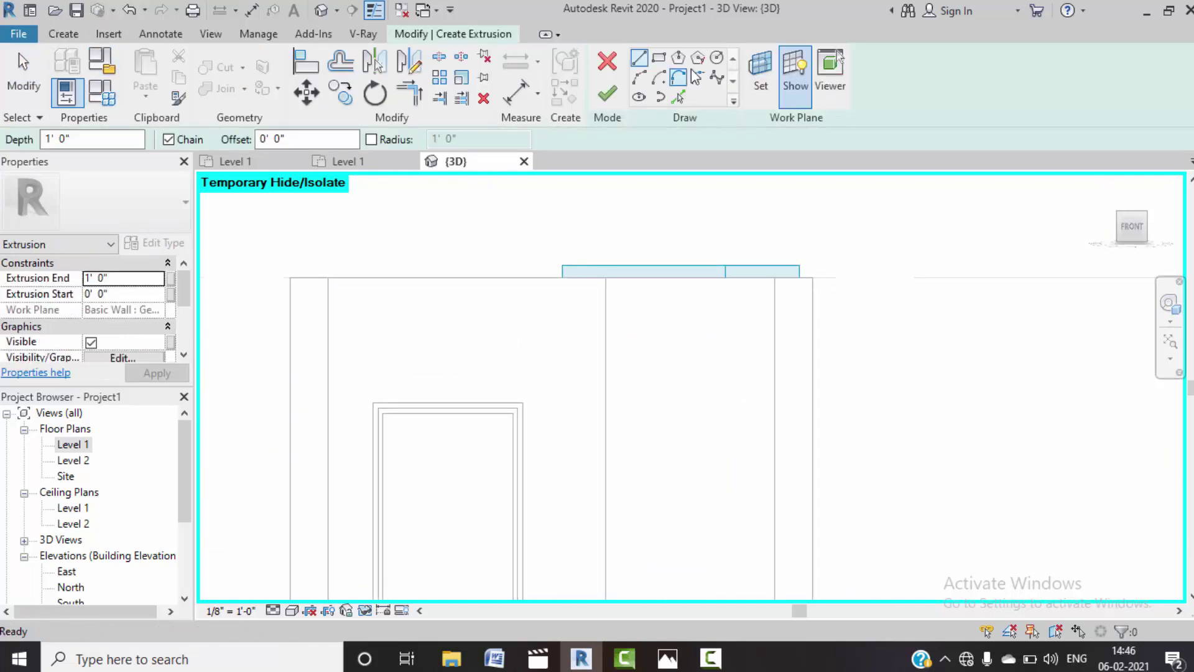
click(761, 72)
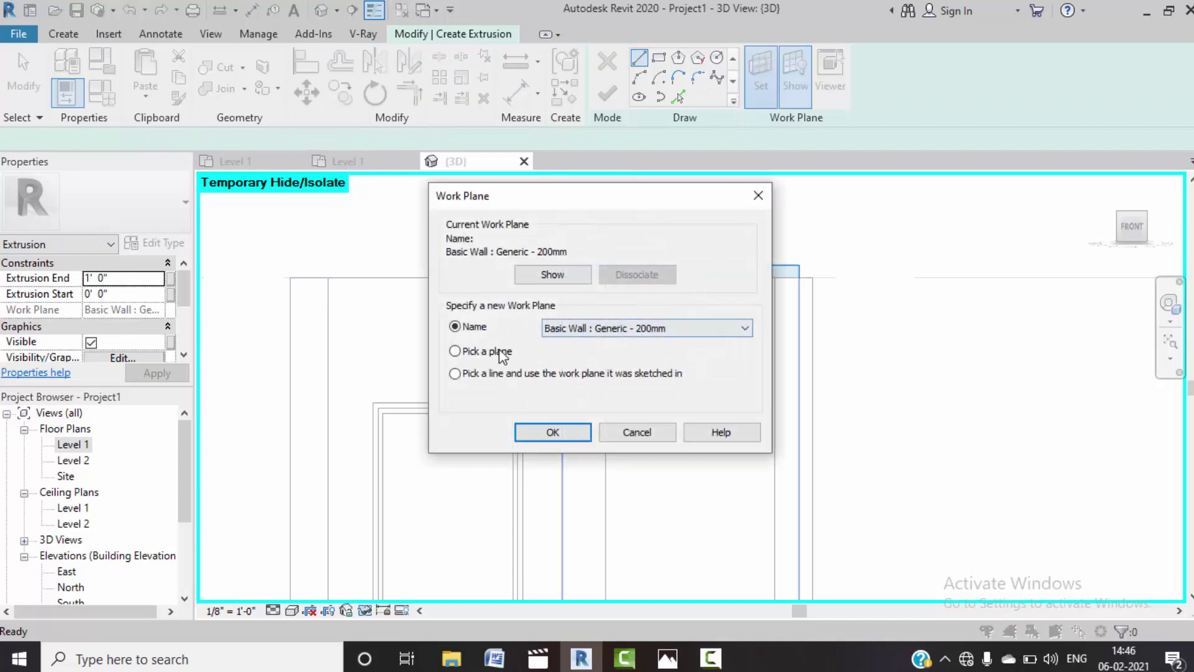
click(527, 428)
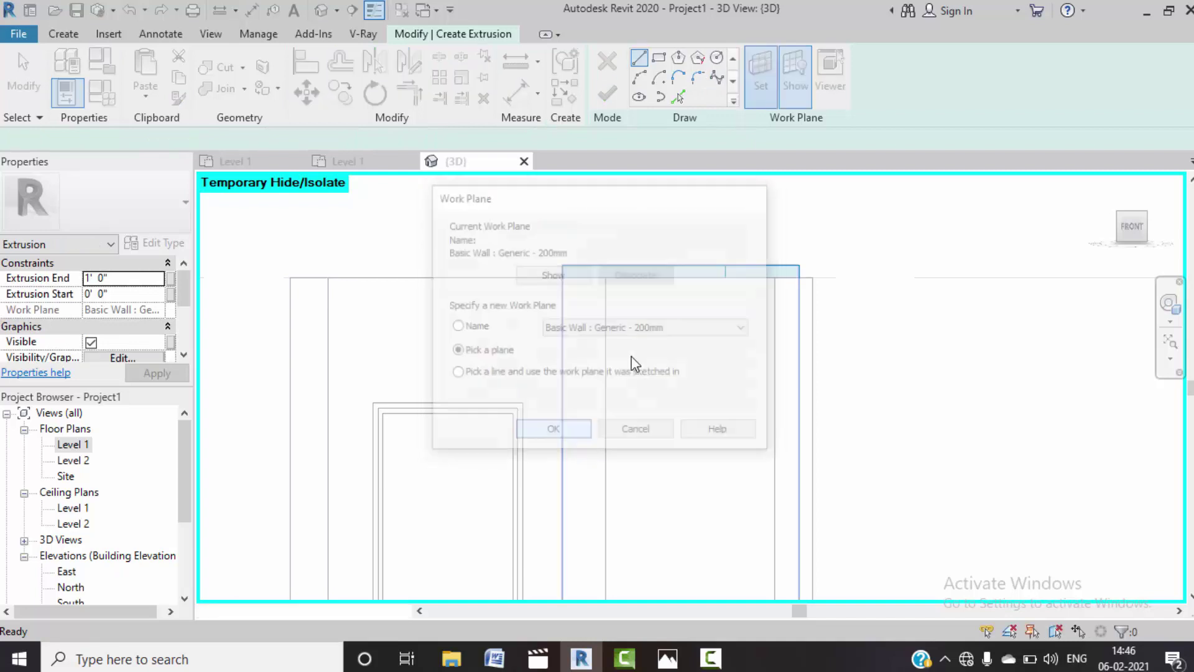
click(650, 281)
click(725, 299)
middle_drag(726, 298, 666, 213)
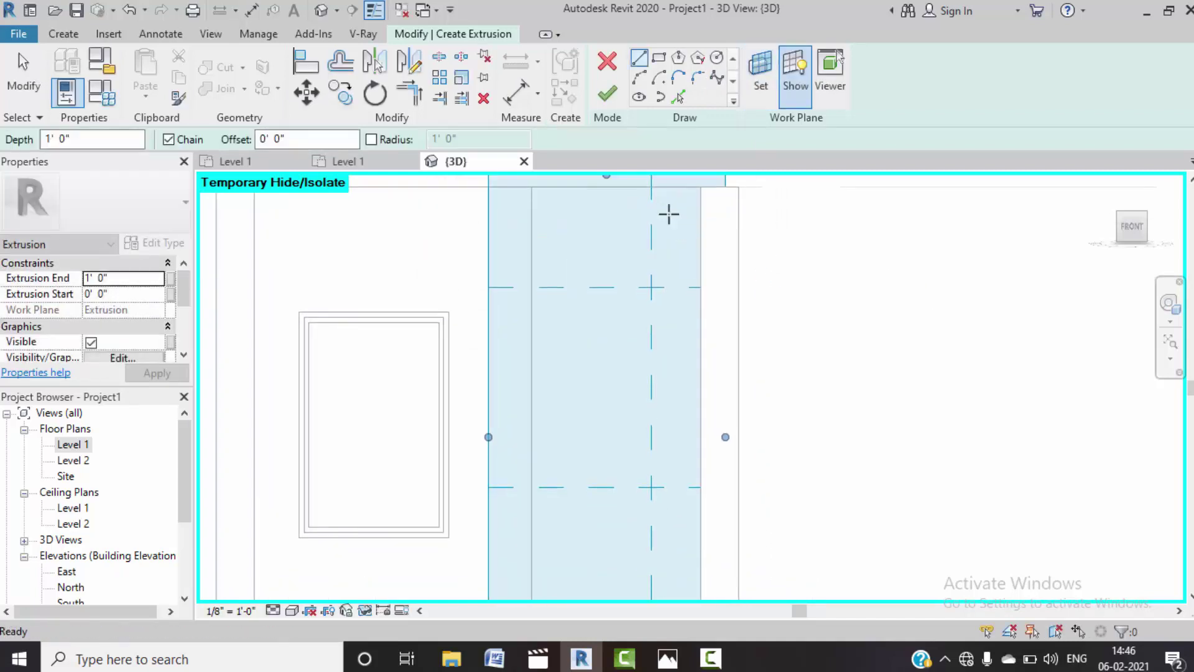
scroll(686, 248, down, 2)
scroll(693, 293, down, 1)
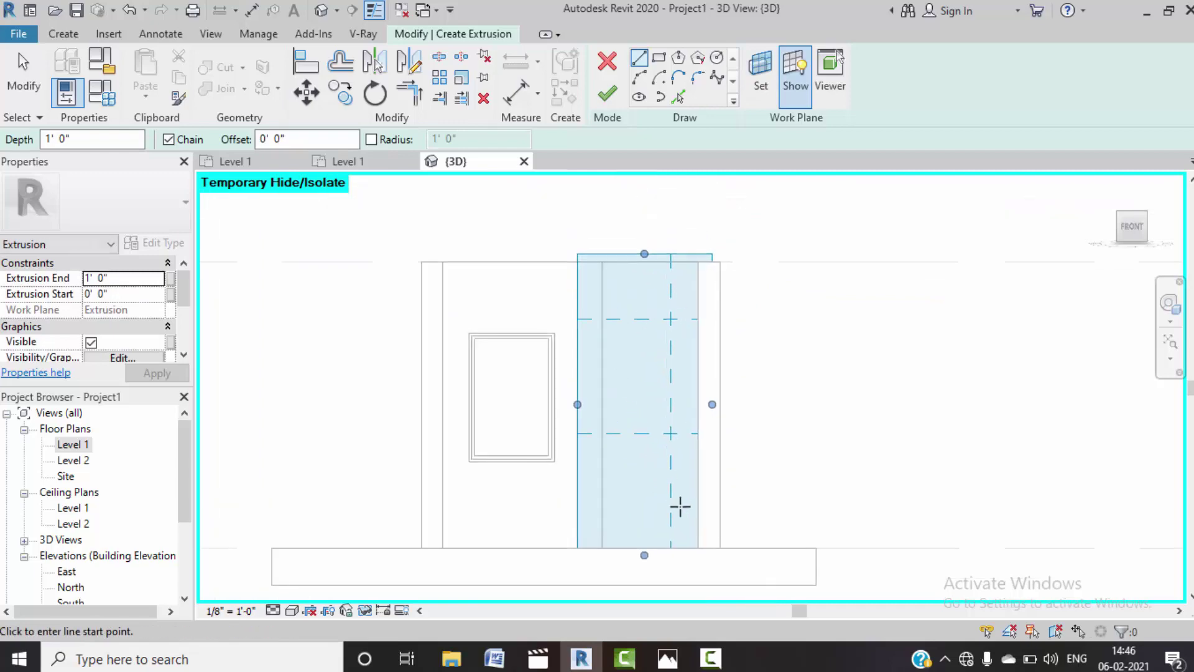
mouse_move(666, 658)
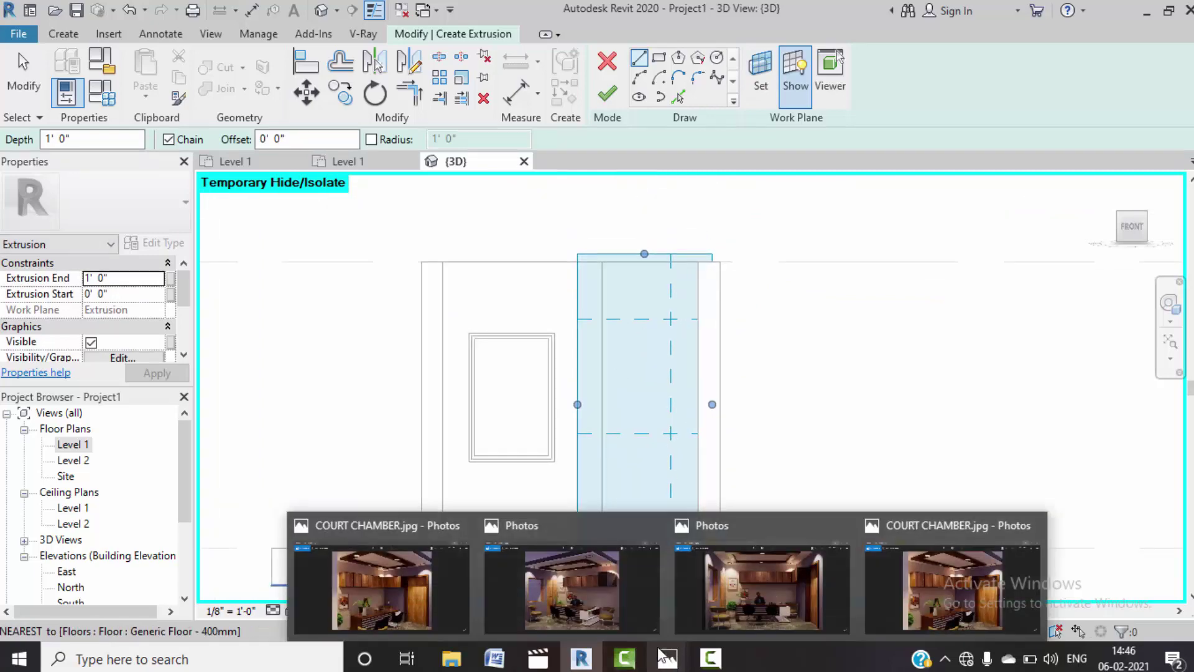
click(568, 607)
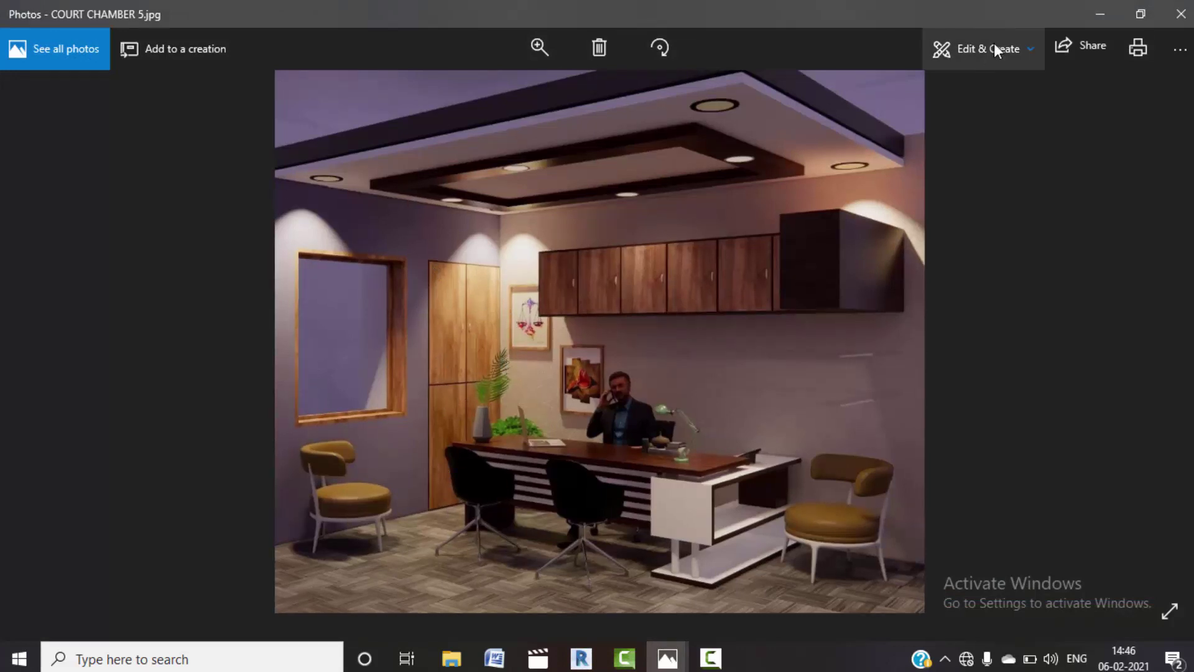
click(1096, 14)
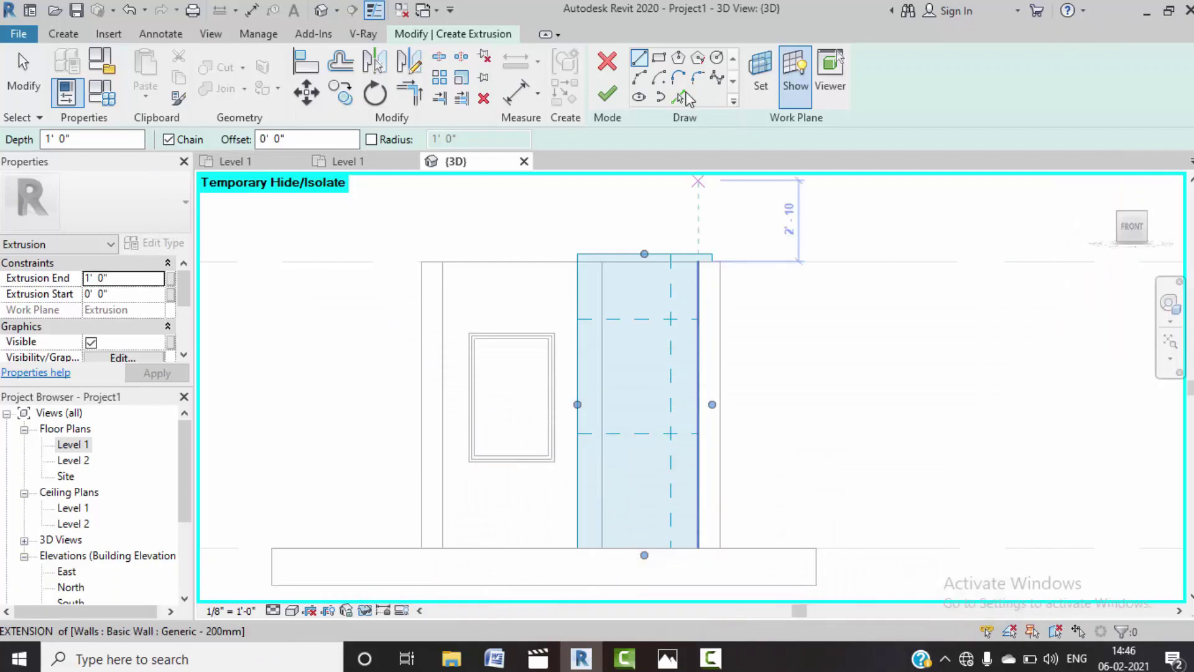
- Sketch a 10'-tall rectangle from the wall's top-left endpoint to bottom-right corner, then switch to Pick Lines
click(660, 59)
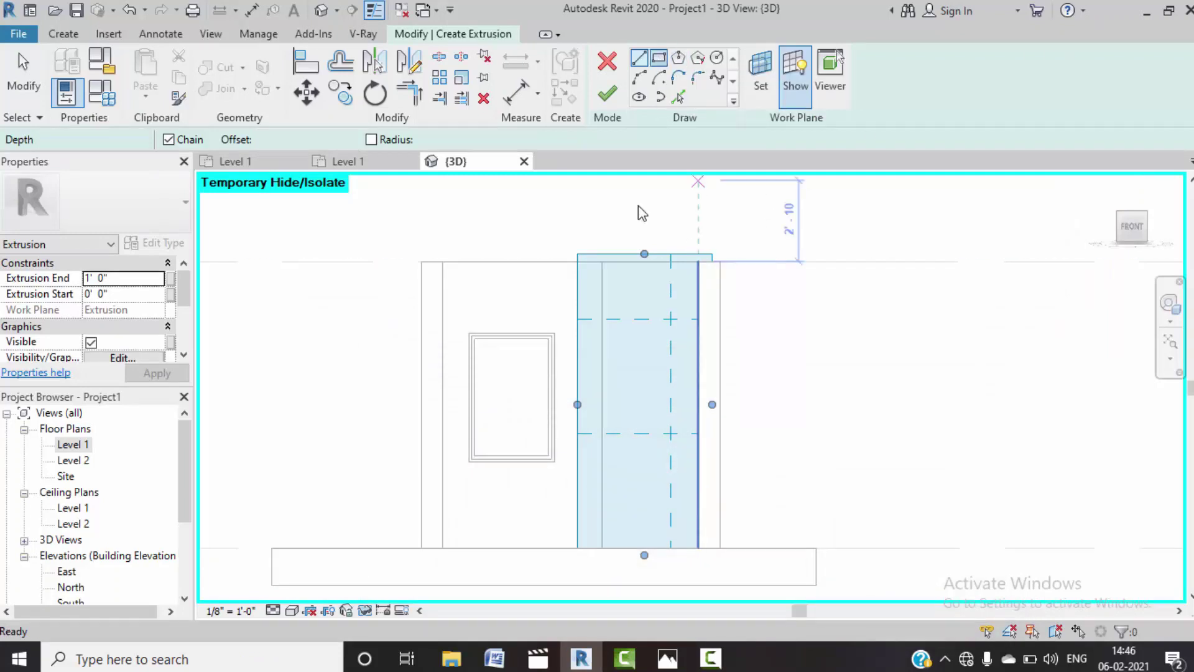
click(601, 261)
click(697, 548)
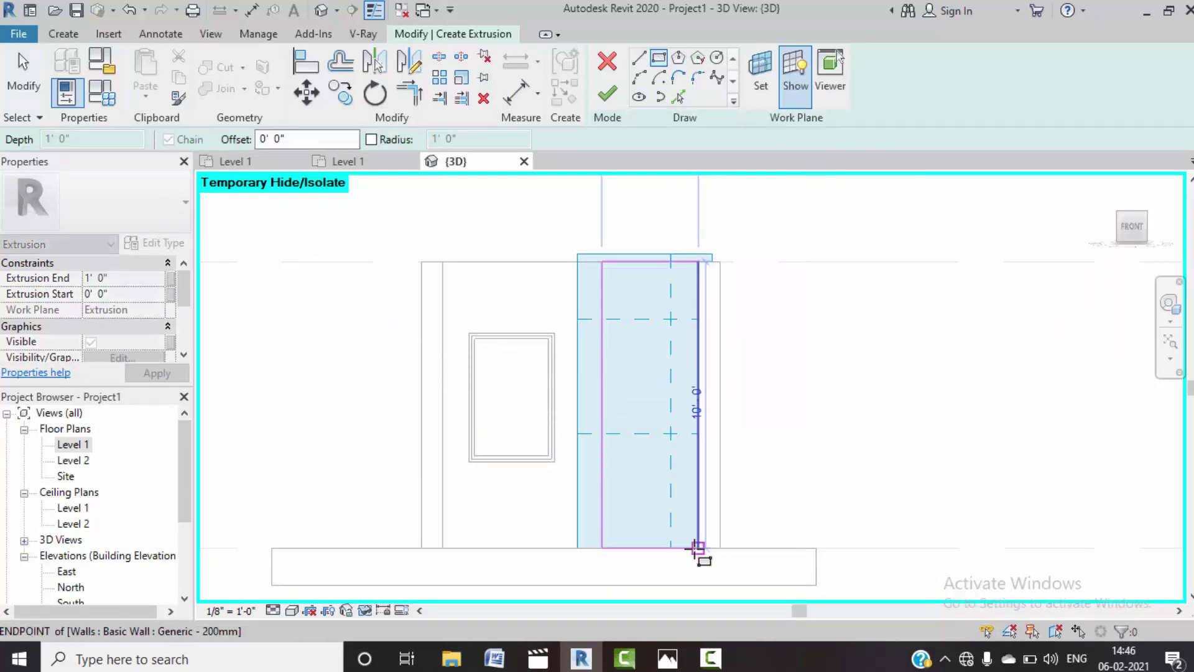
scroll(702, 346, up, 2)
scroll(716, 358, up, 2)
middle_drag(715, 358, 720, 421)
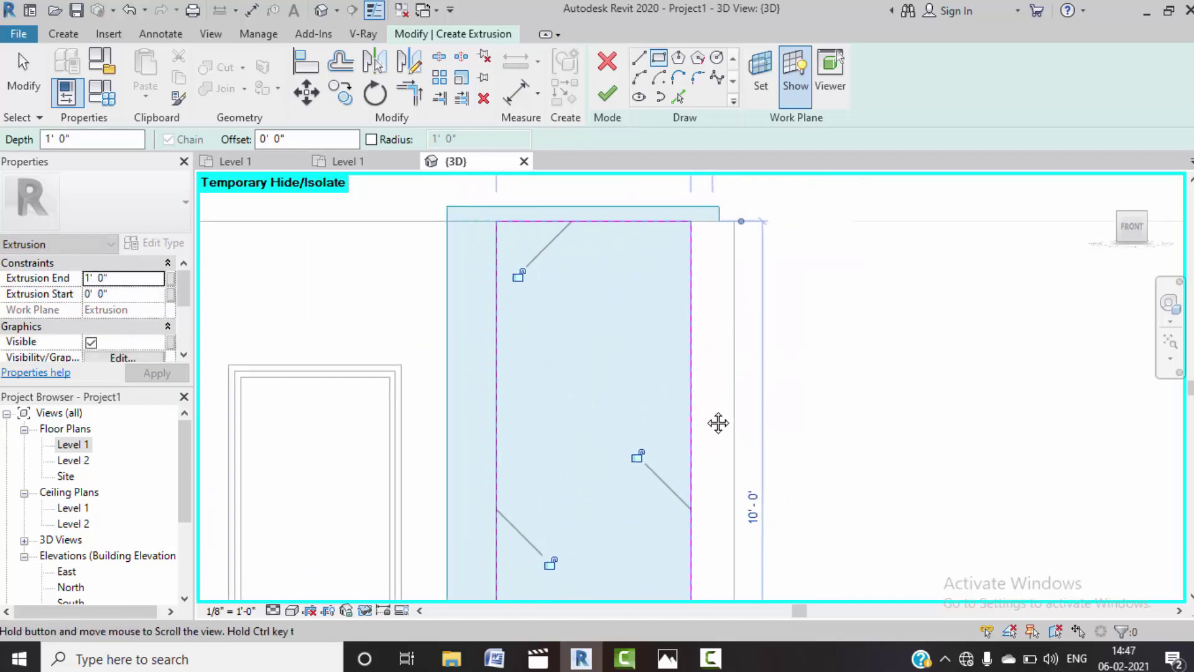
click(677, 99)
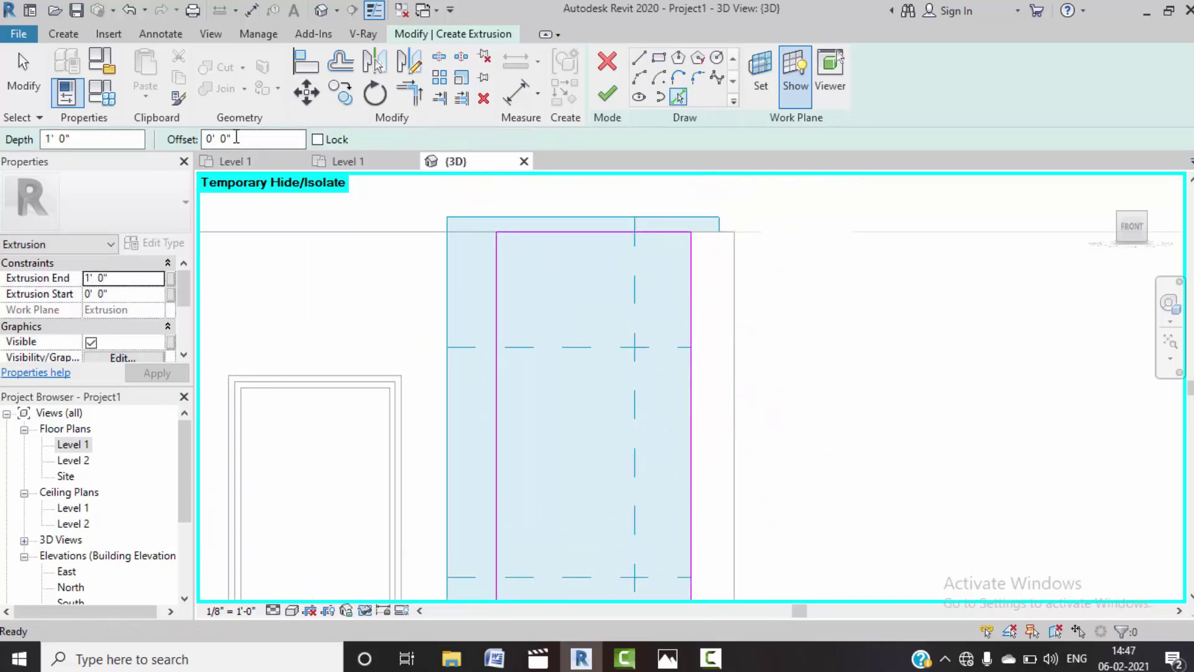
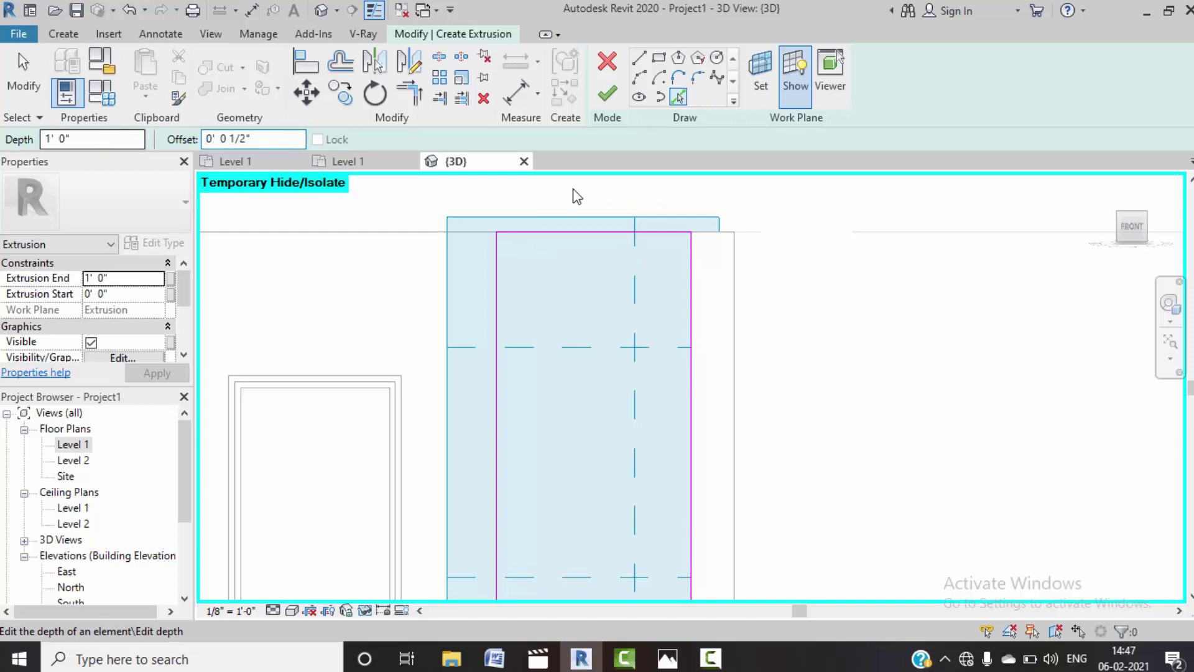
- Set the pick offset and frame the whole shutter outline beside the window
click(256, 138)
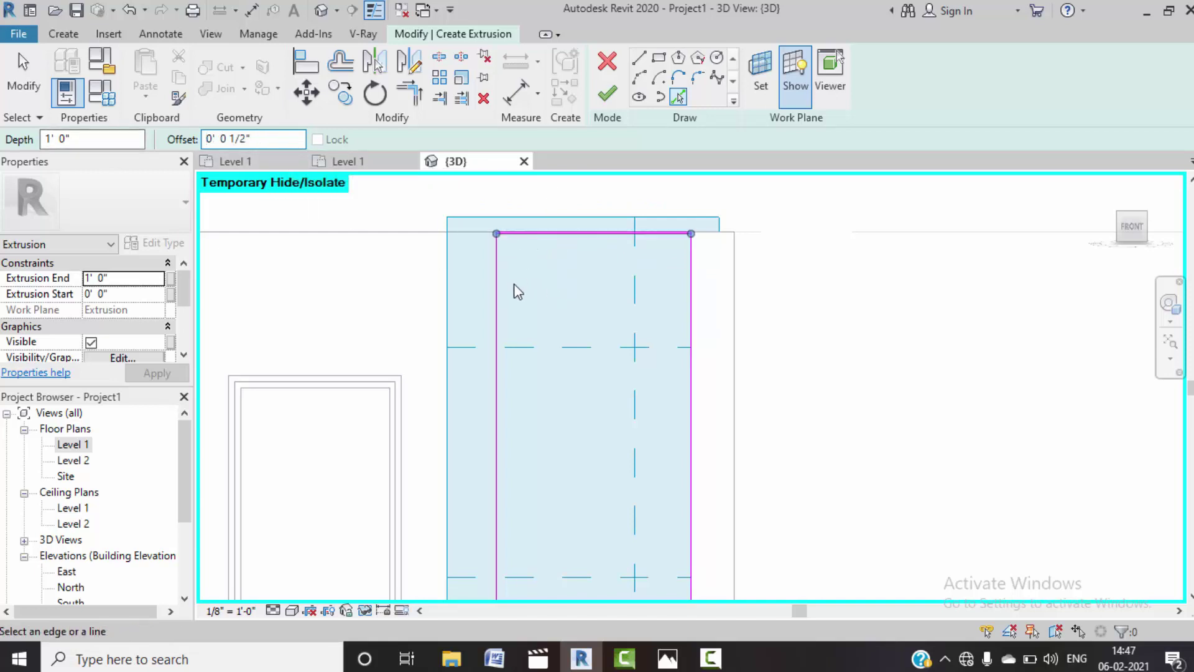
middle_drag(602, 366, 567, 121)
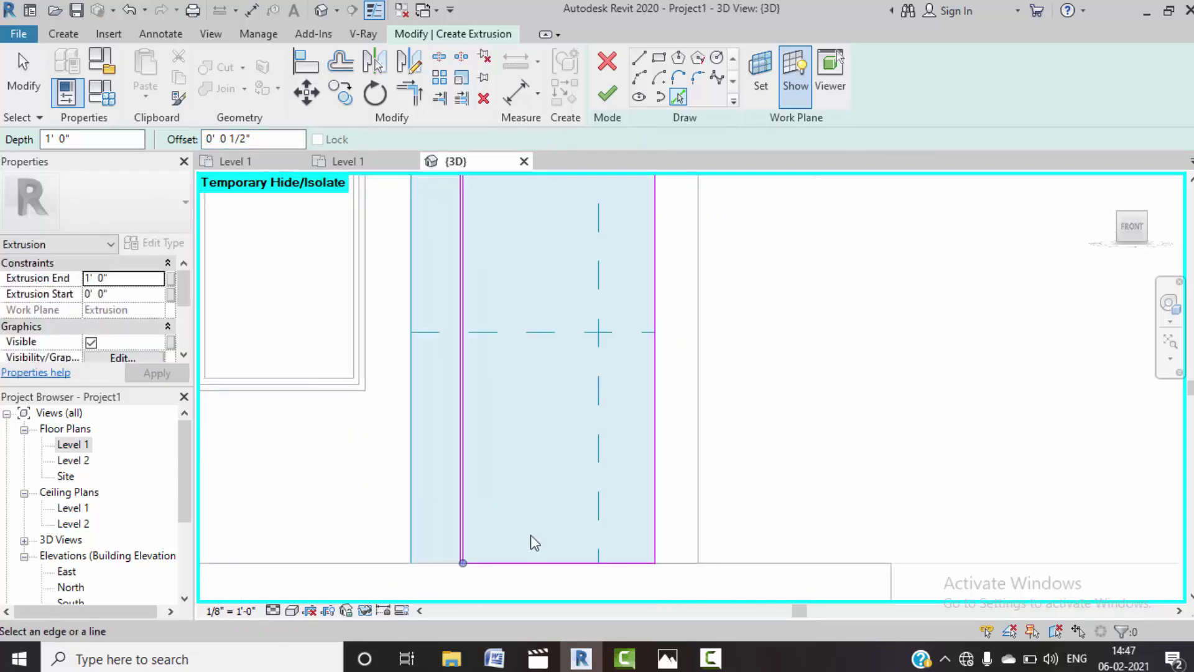
middle_drag(531, 534, 531, 483)
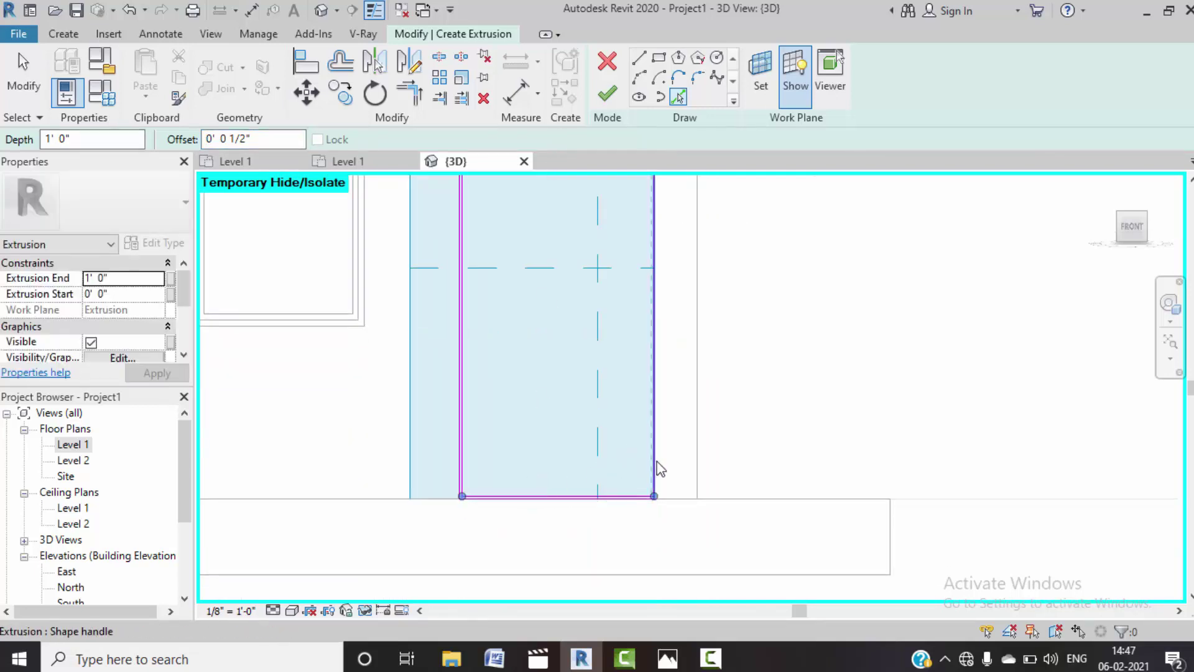
middle_drag(661, 469, 562, 360)
scroll(624, 330, down, 2)
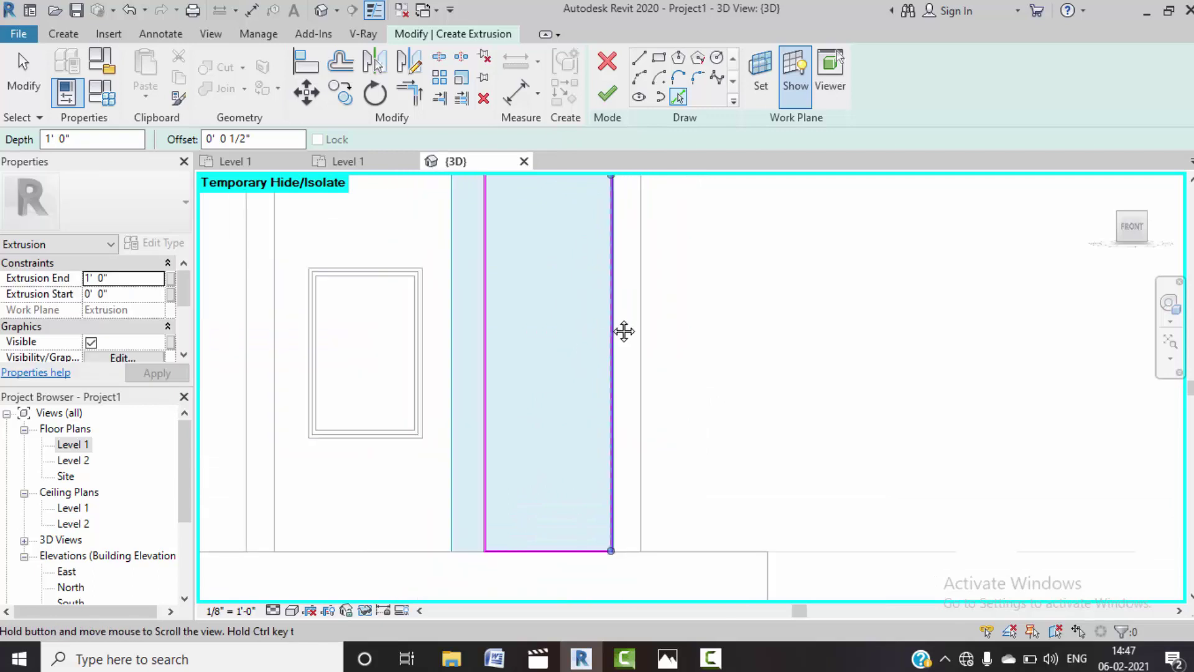
middle_drag(624, 330, 624, 411)
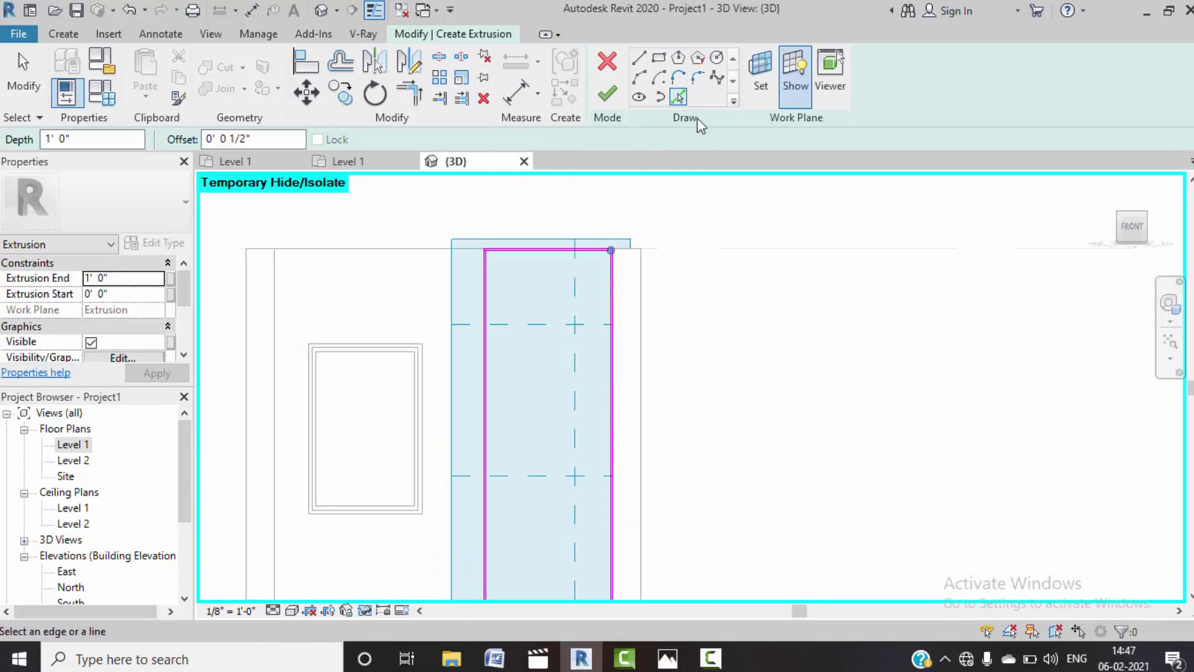
- Draw a vertical divider line from the top-edge midpoint down to the shutter's bottom edge
click(640, 59)
text(0)
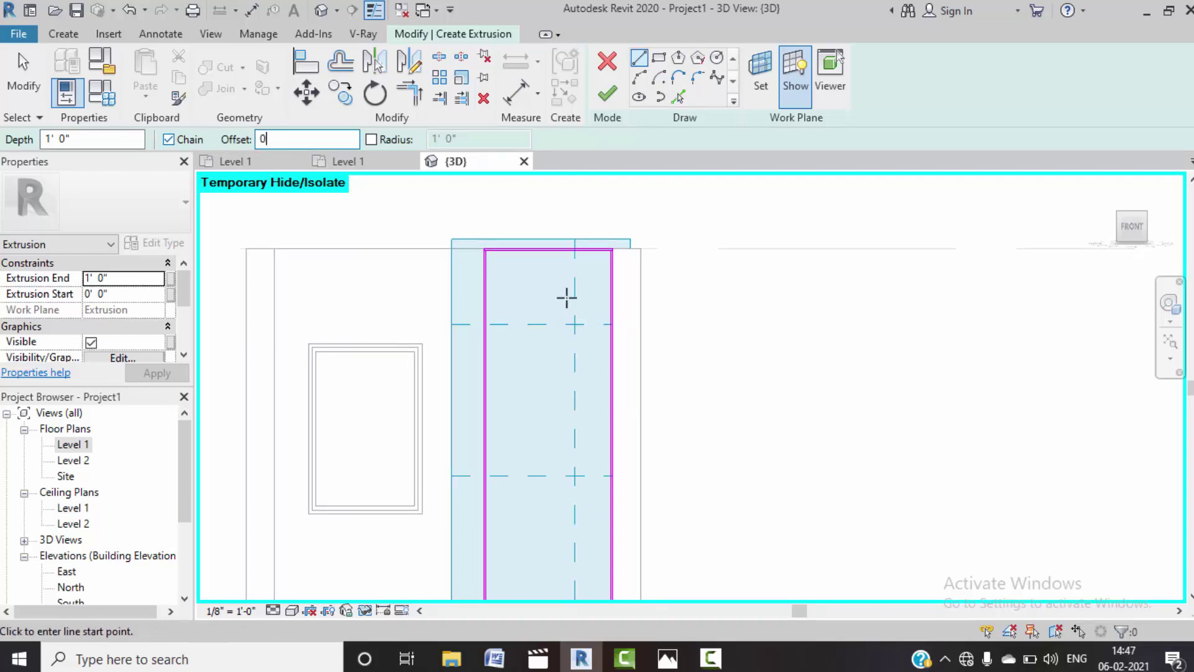
scroll(539, 255, up, 2)
scroll(544, 248, up, 1)
click(554, 240)
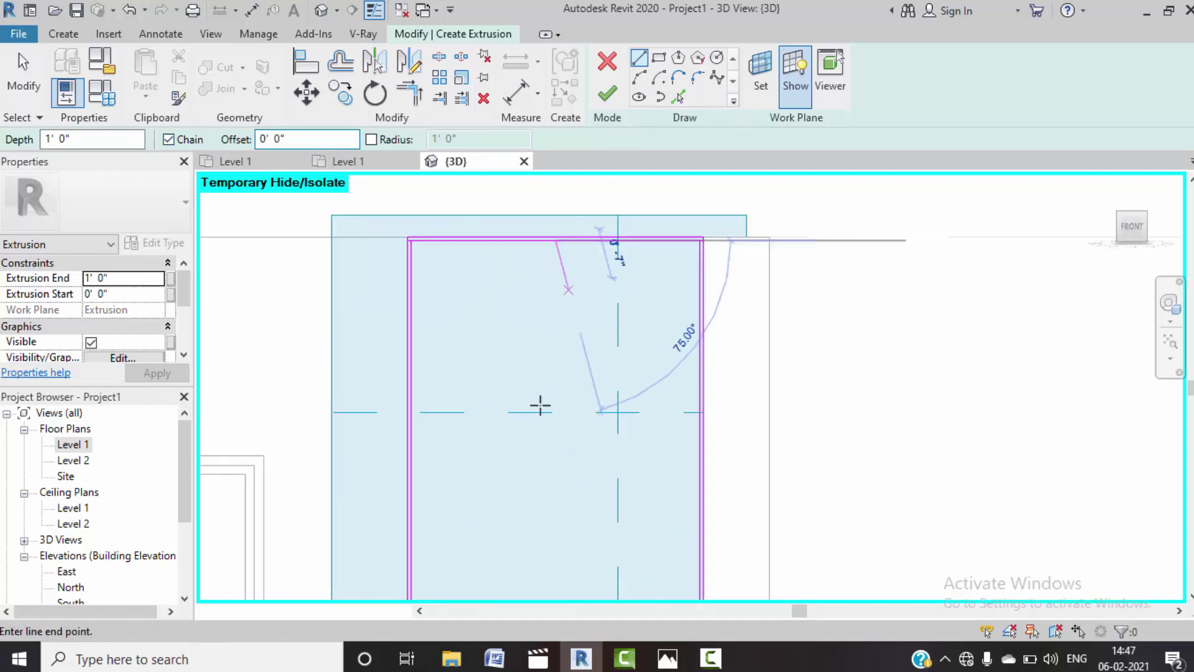
scroll(541, 405, down, 3)
middle_drag(543, 496, 558, 274)
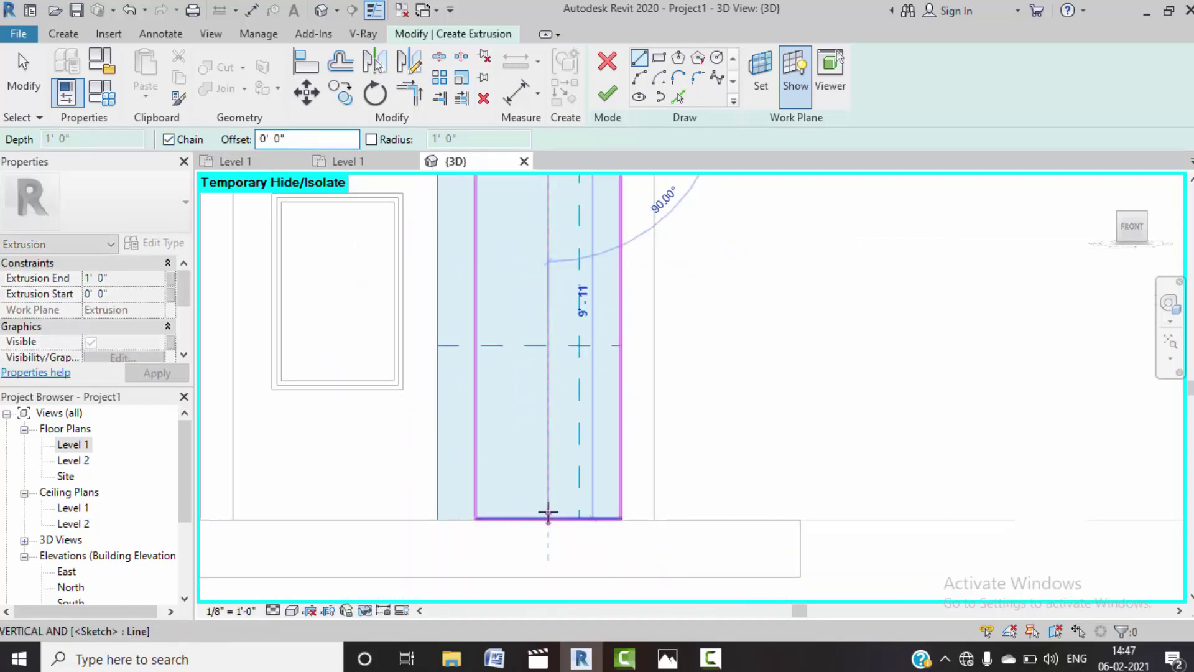
scroll(544, 510, up, 2)
scroll(550, 515, up, 2)
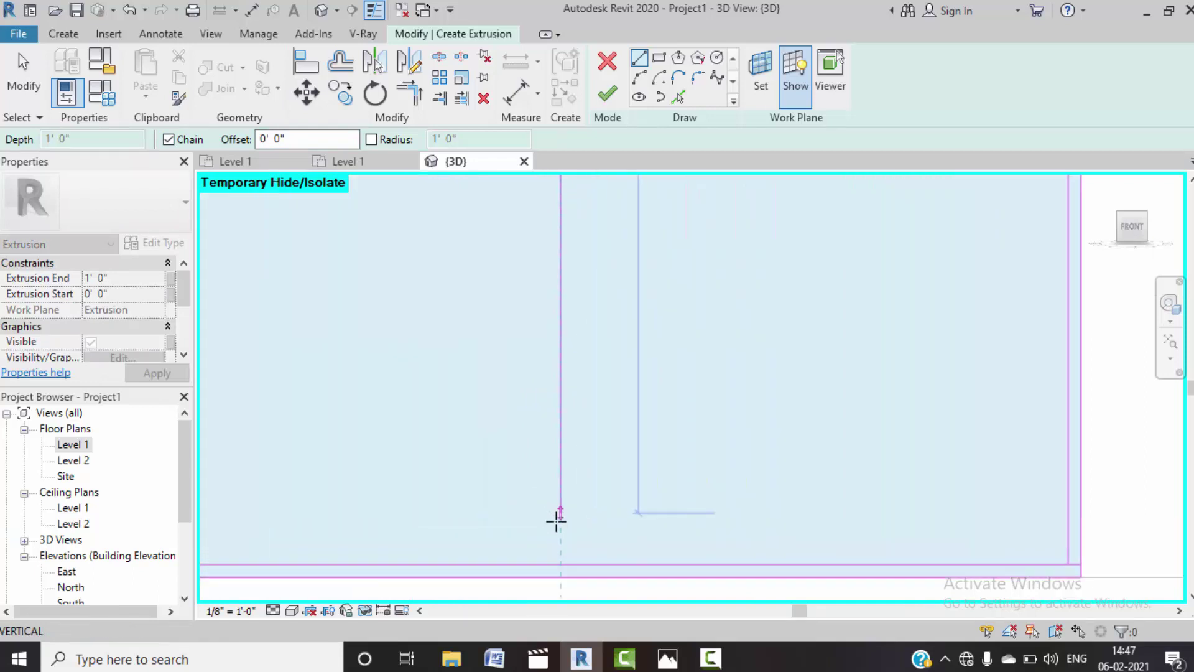
click(561, 565)
scroll(610, 424, down, 2)
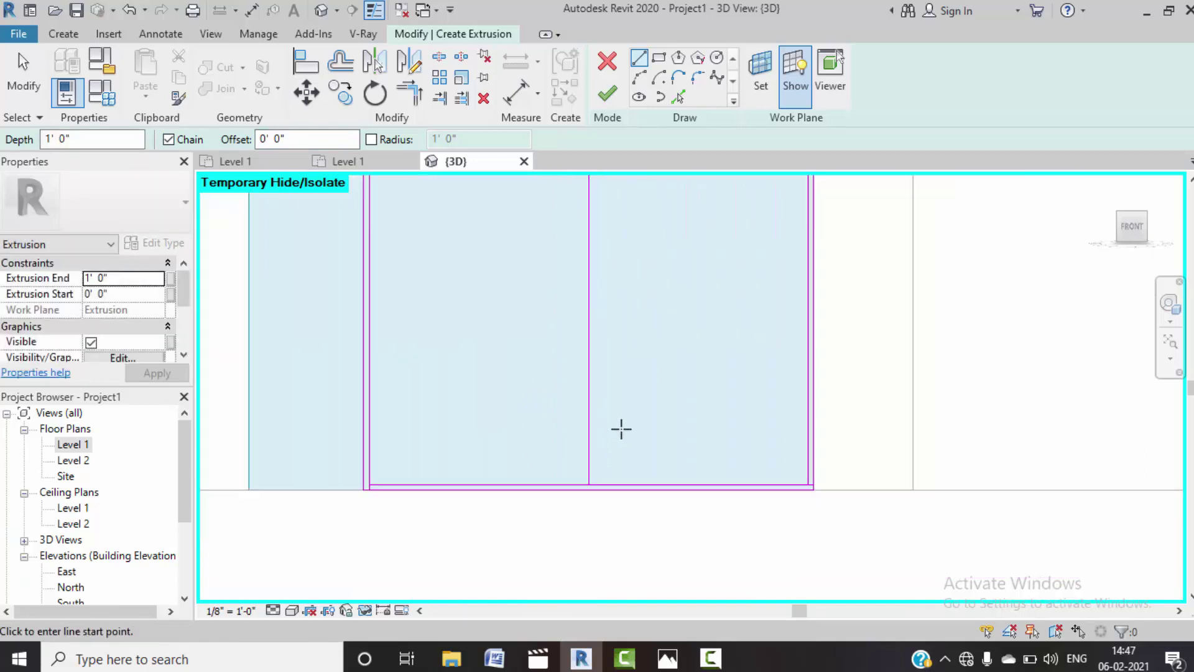
scroll(623, 424, down, 2)
scroll(645, 472, down, 1)
- Draw a horizontal divider line across the shutter from the left edge to the right edge
middle_drag(645, 472, 638, 494)
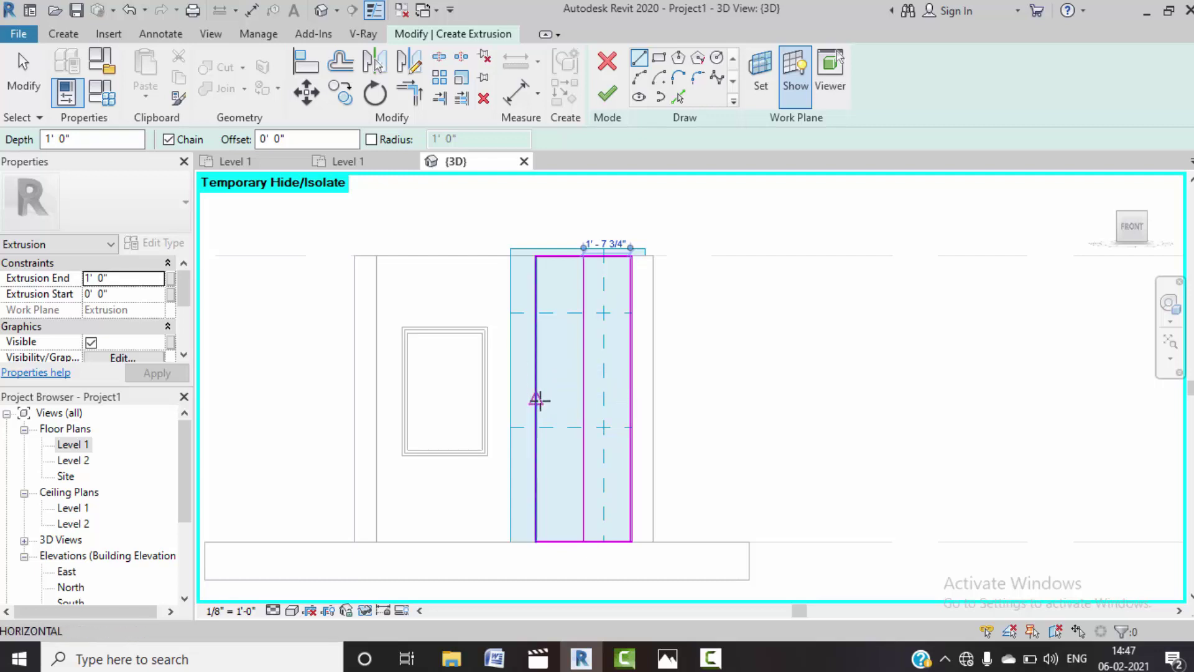
click(539, 400)
scroll(629, 401, up, 3)
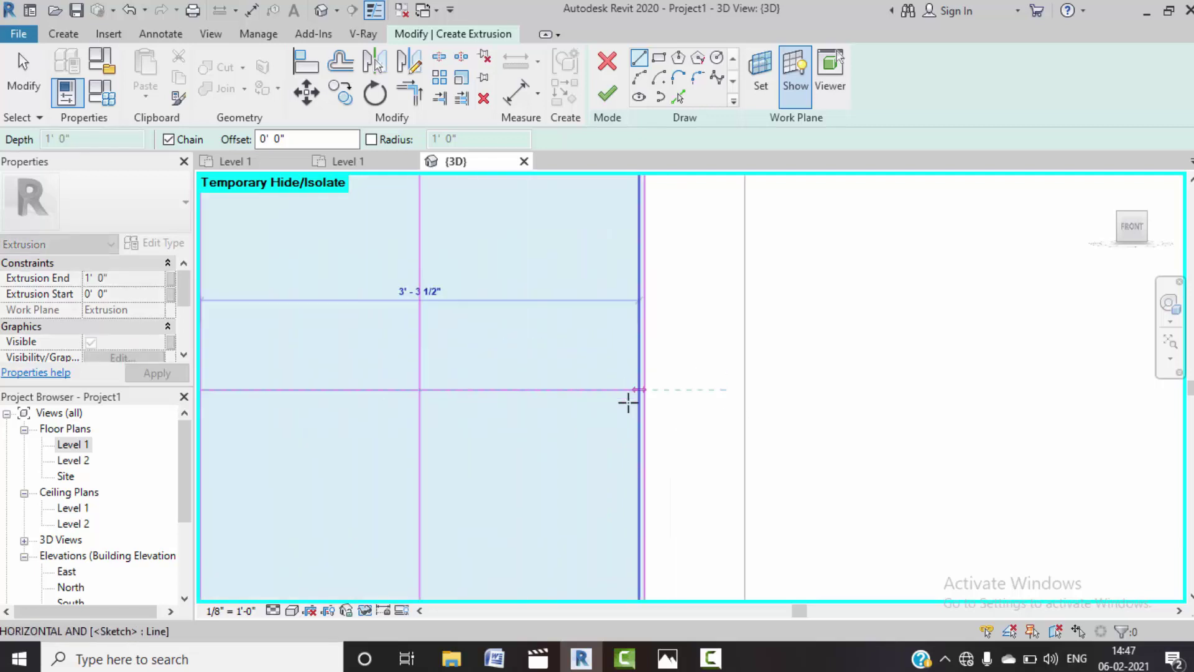
scroll(632, 399, up, 1)
scroll(637, 386, up, 1)
click(650, 376)
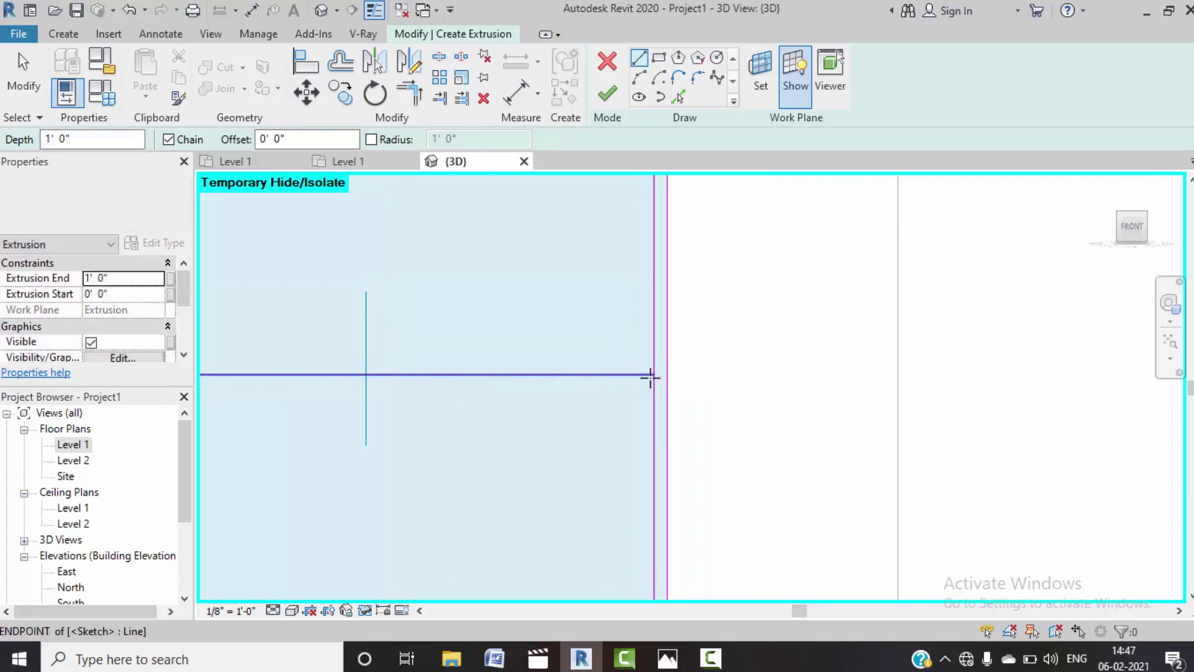
key(Escape)
key(Escape)
scroll(608, 461, down, 1)
scroll(614, 453, down, 1)
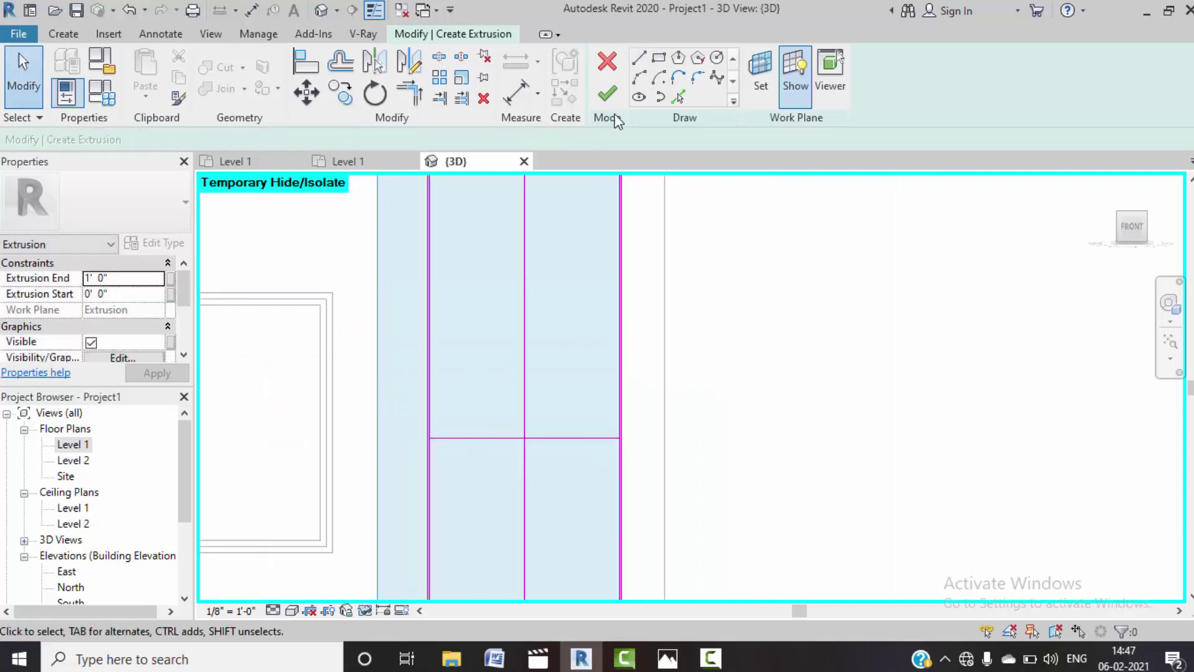
- Pick each centre divider with a 0' 0 1/2" offset to add parallel lines on both sides
click(678, 98)
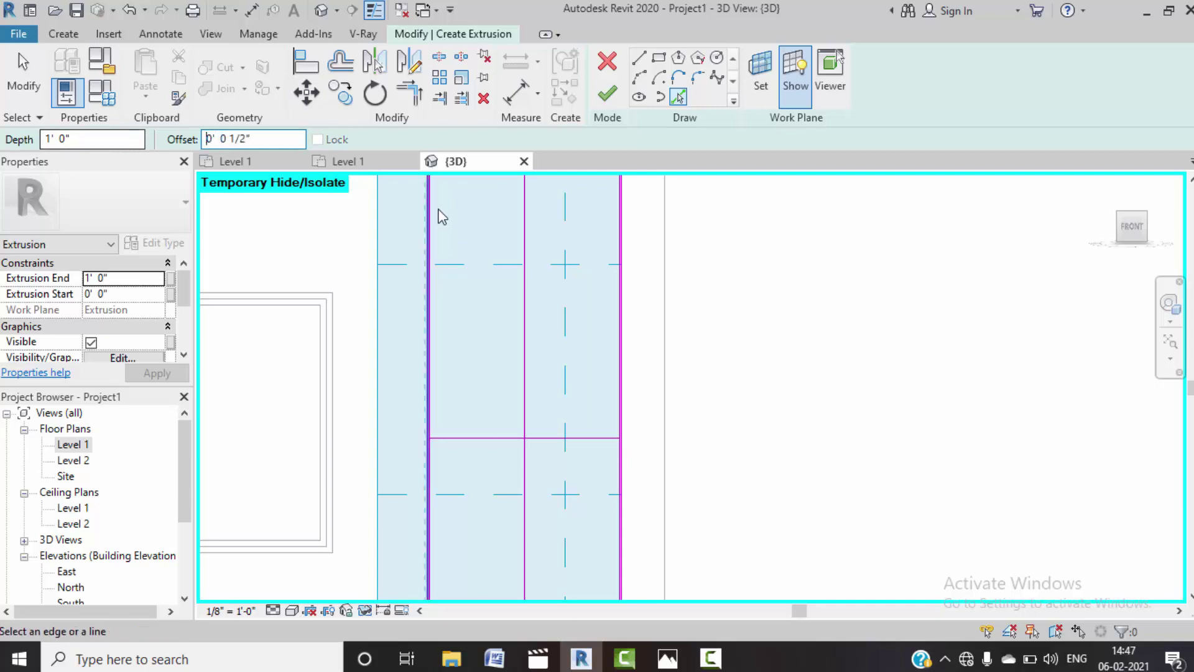
scroll(520, 312, up, 1)
scroll(520, 312, up, 4)
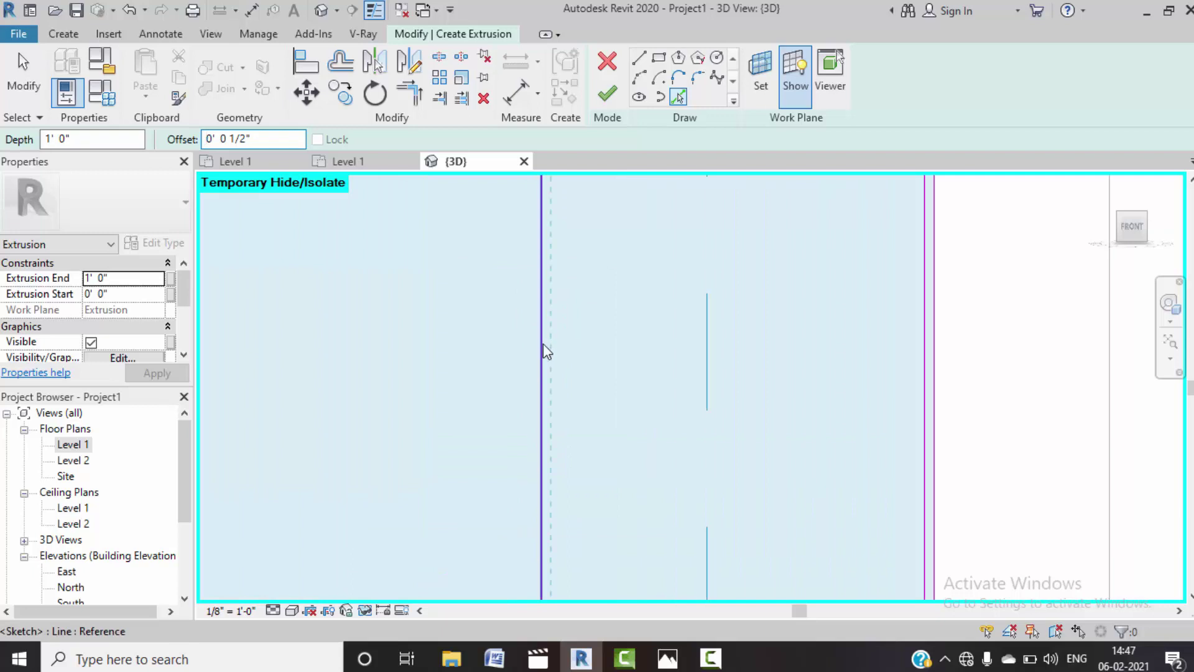
scroll(576, 288, down, 3)
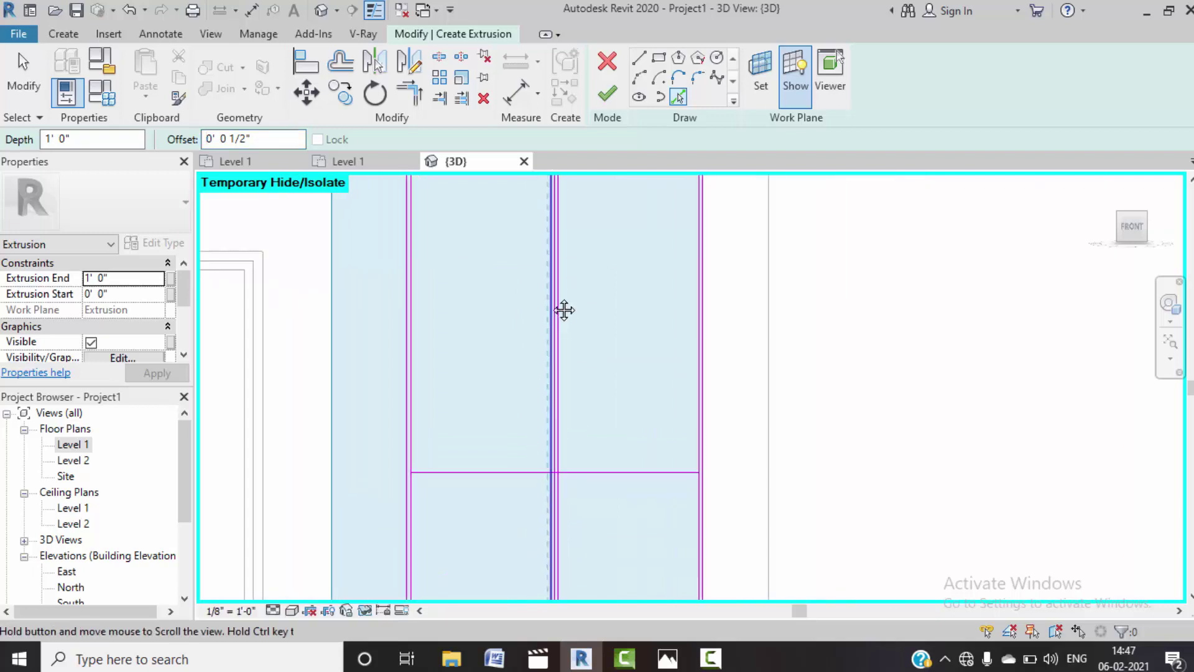
scroll(566, 309, up, 2)
scroll(521, 380, up, 5)
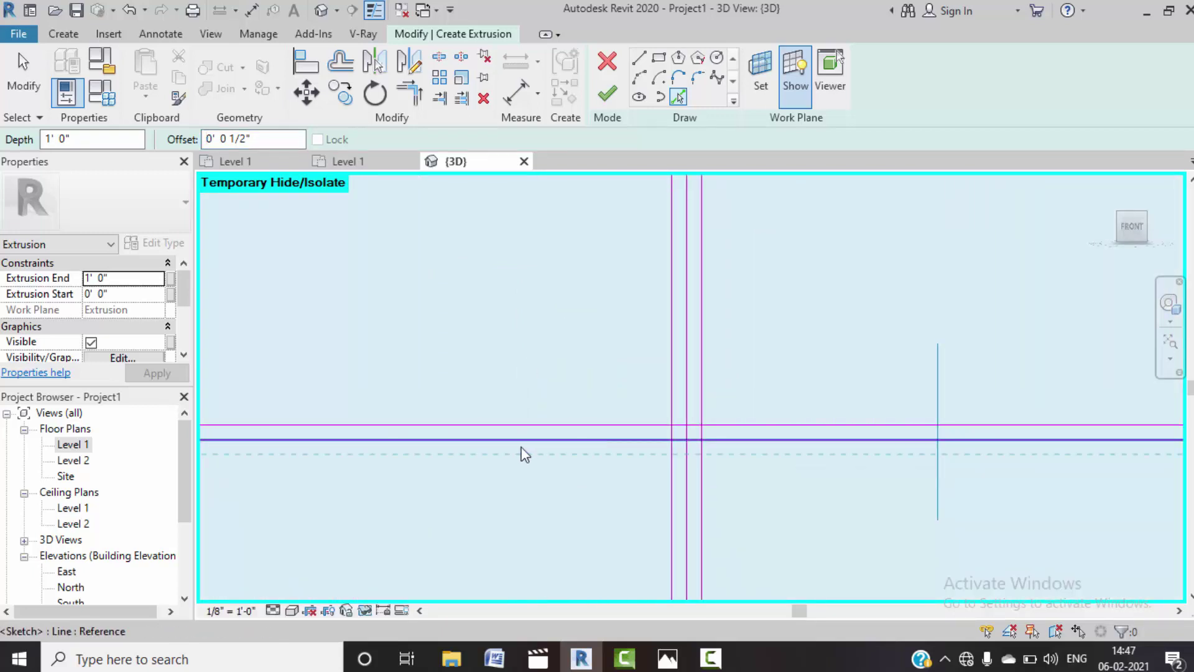
scroll(546, 317, down, 2)
scroll(608, 349, down, 2)
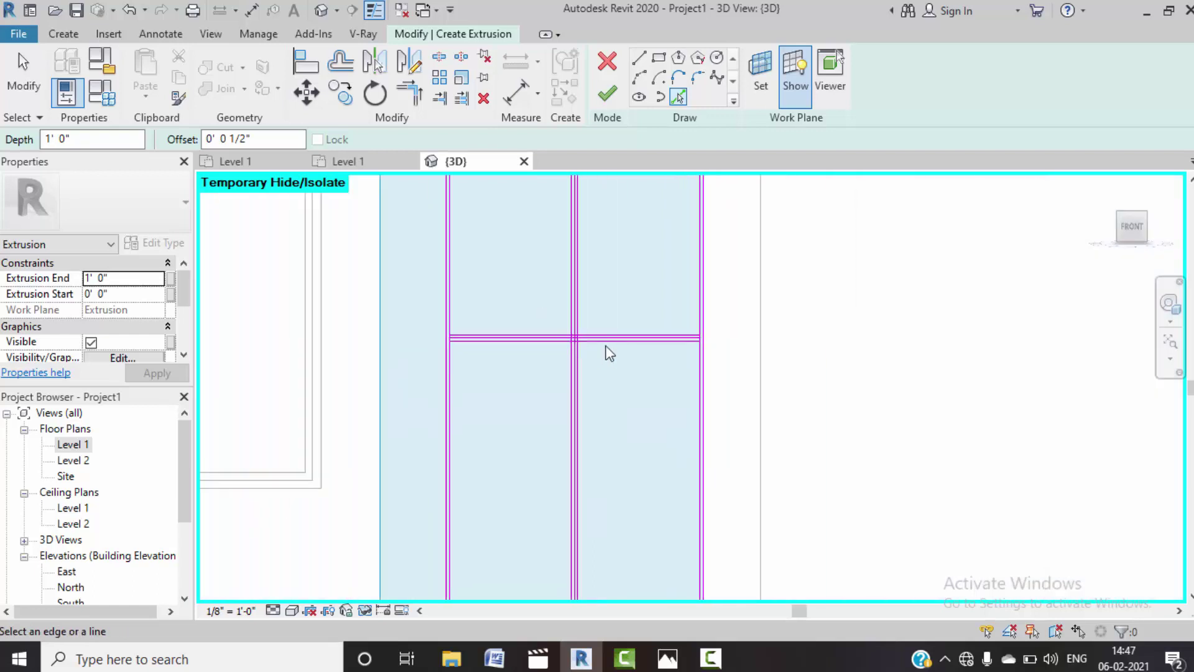
scroll(575, 338, up, 2)
- Delete the two original centre dividers, then start and cancel Split Element (SL)
key(Escape)
scroll(575, 339, up, 3)
scroll(554, 360, up, 3)
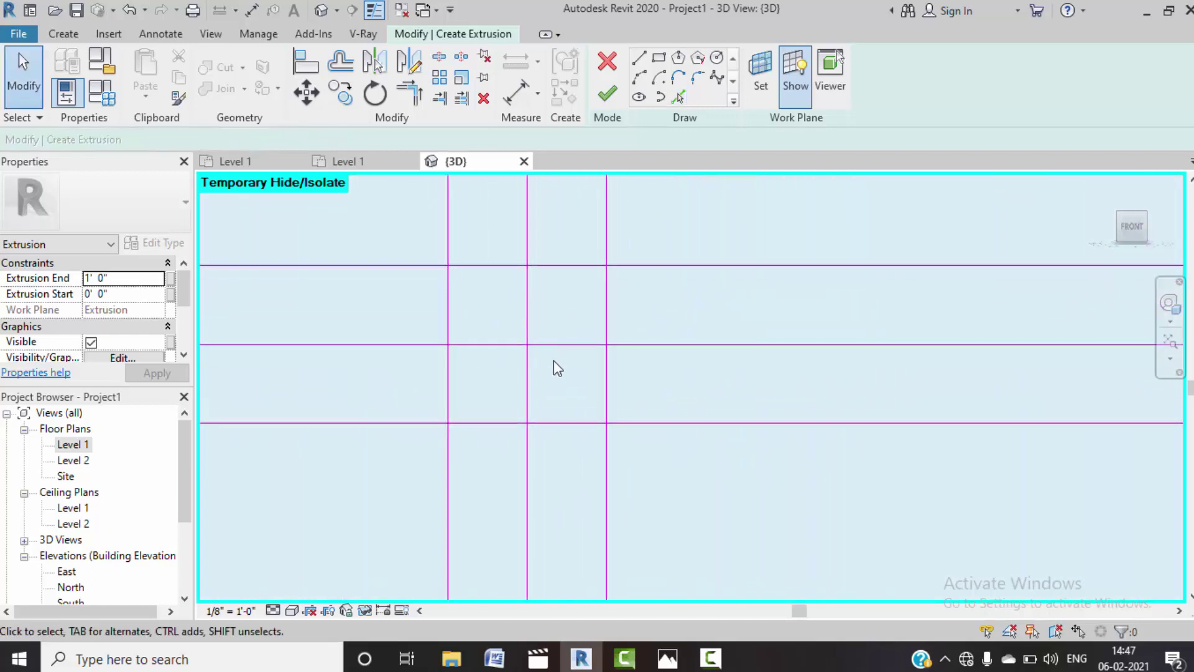
drag(523, 328, 519, 325)
key(Delete)
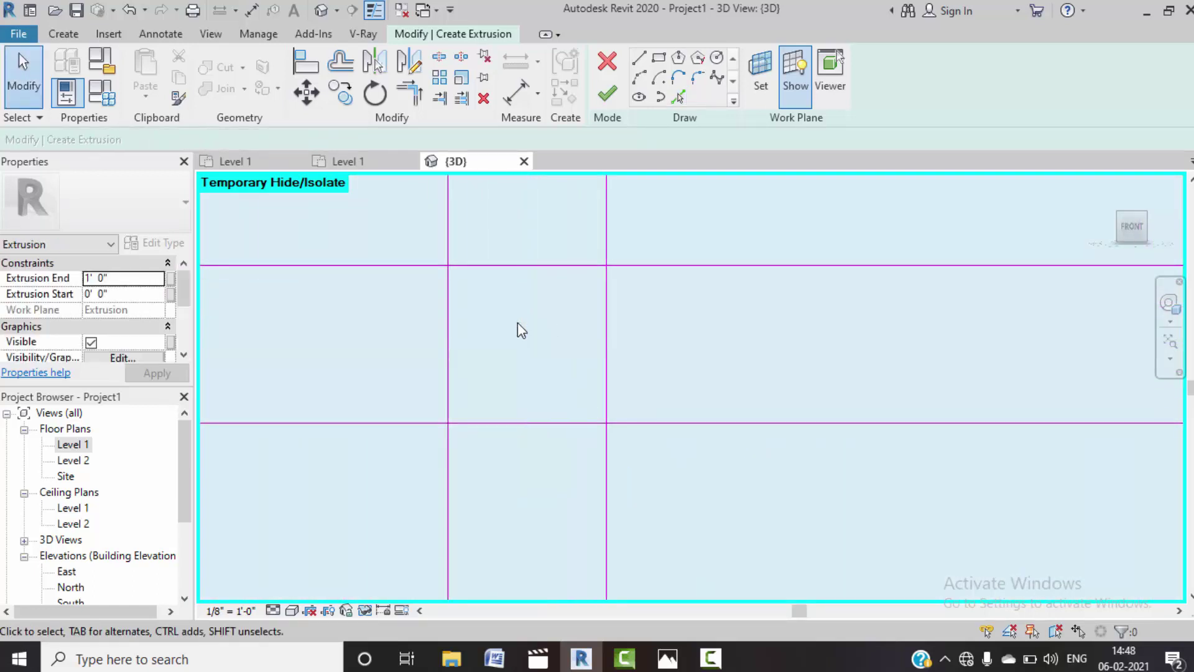
scroll(517, 322, down, 3)
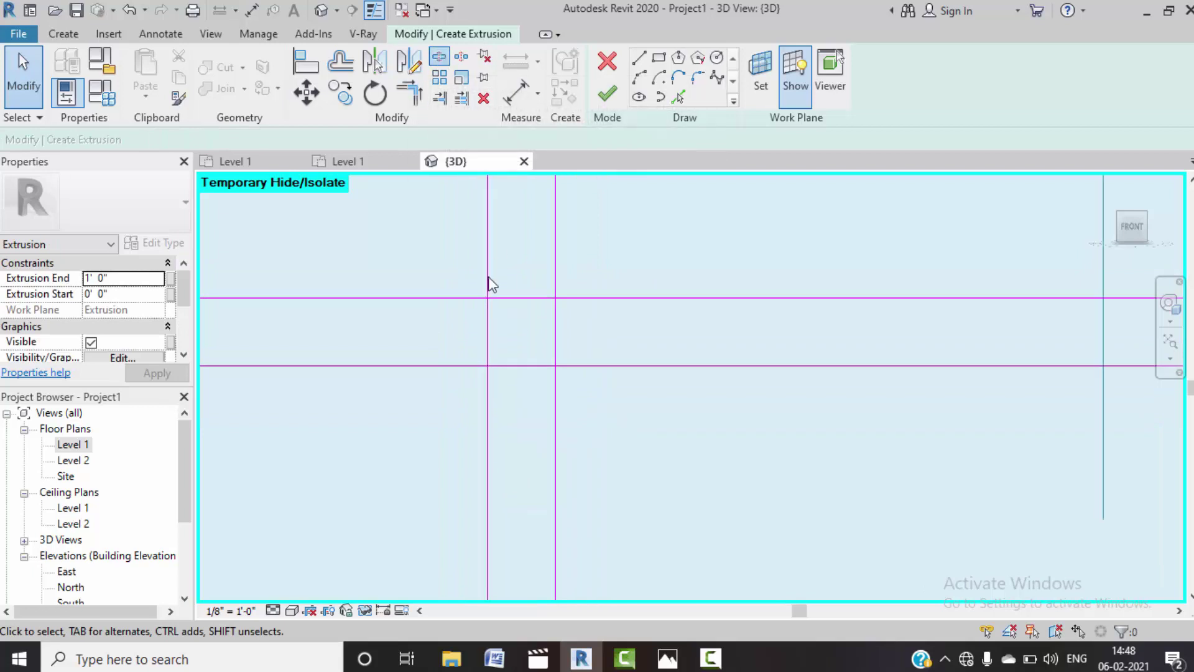
key(s)
key(l)
key(Escape)
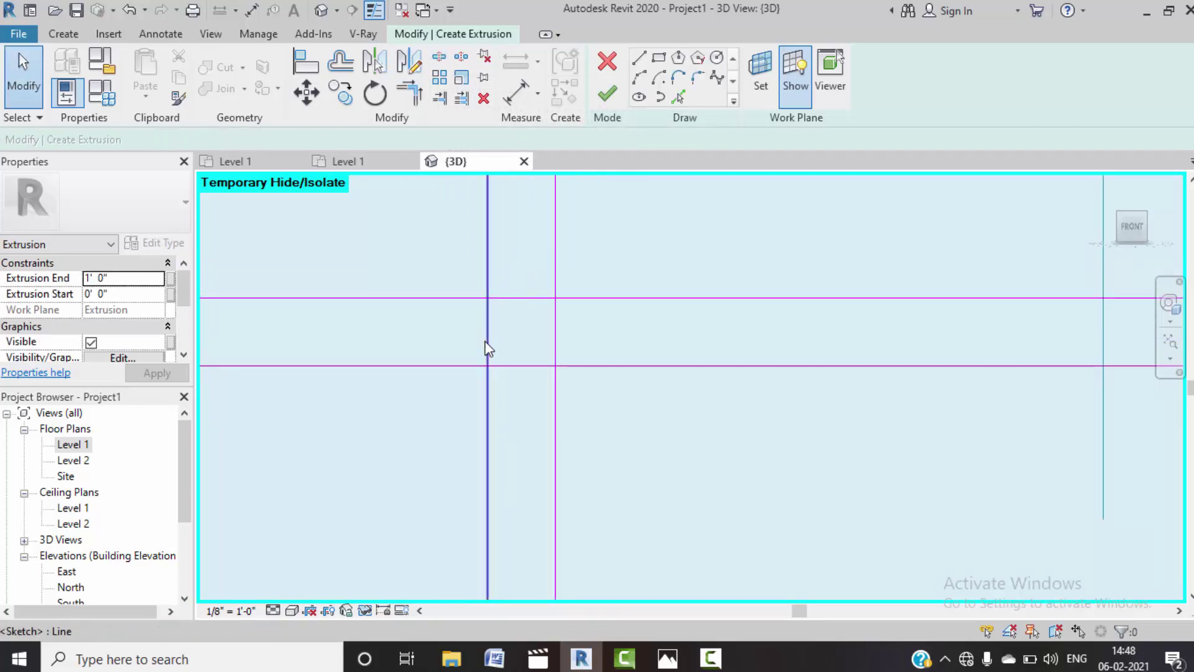
- Split the left vertical, horizontal and right vertical divider lines at the crossing
key(s)
key(l)
click(488, 332)
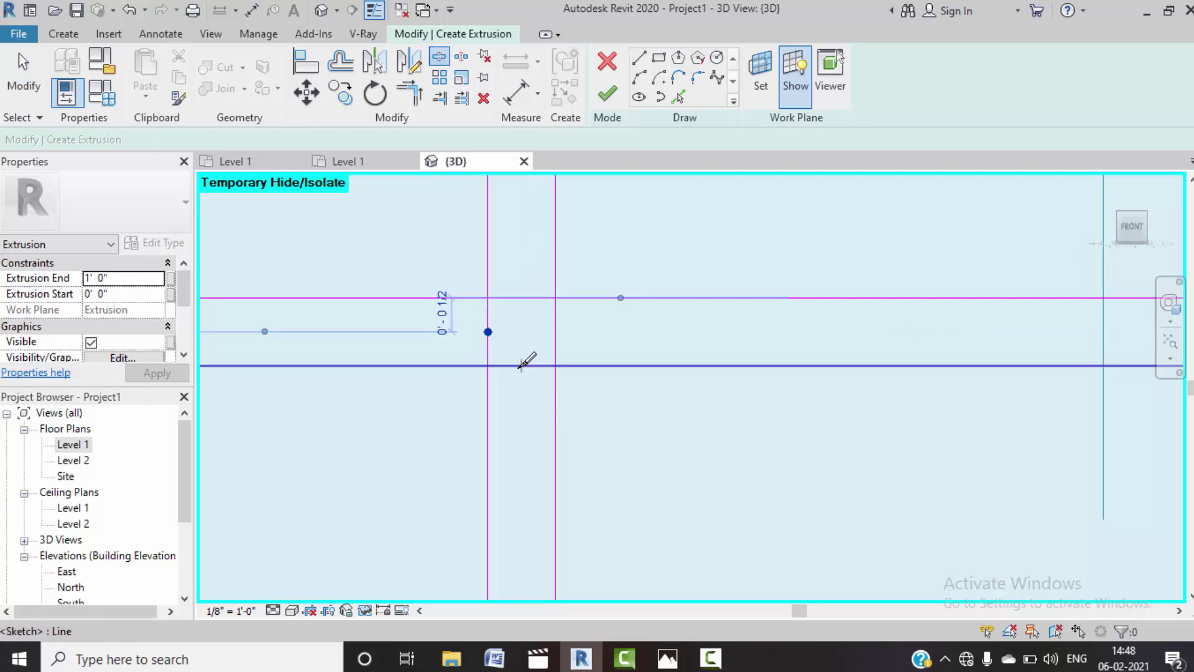
click(521, 365)
click(555, 331)
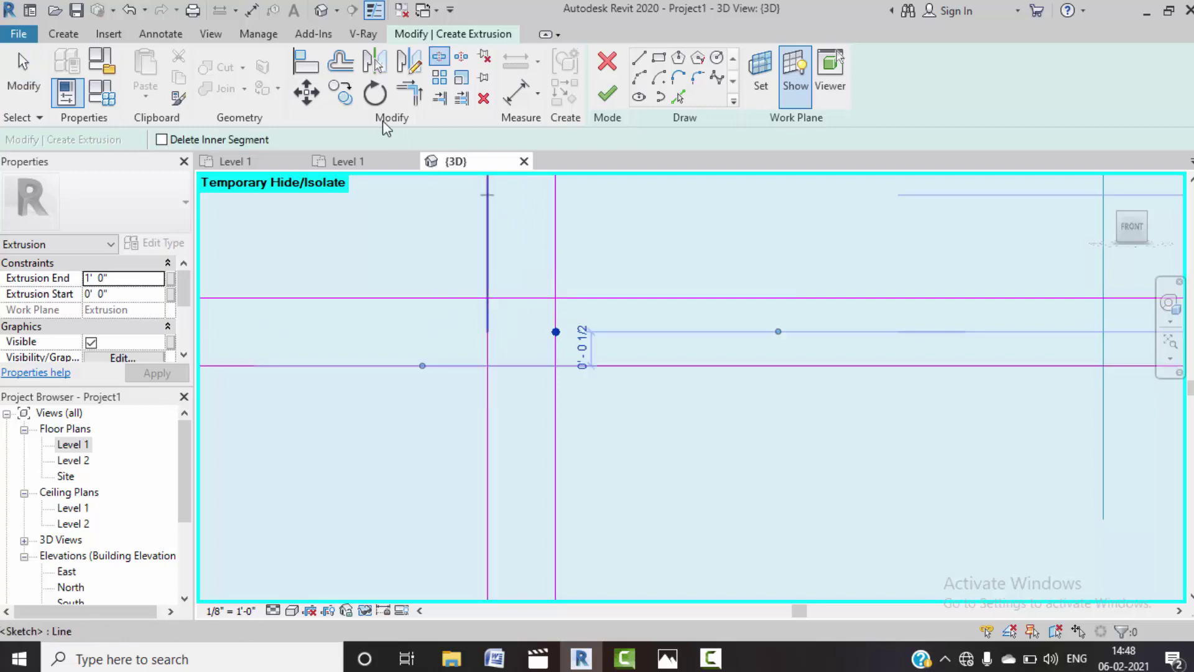
- Trim the divider lines into corners around the central crossing
click(412, 99)
click(462, 298)
click(487, 273)
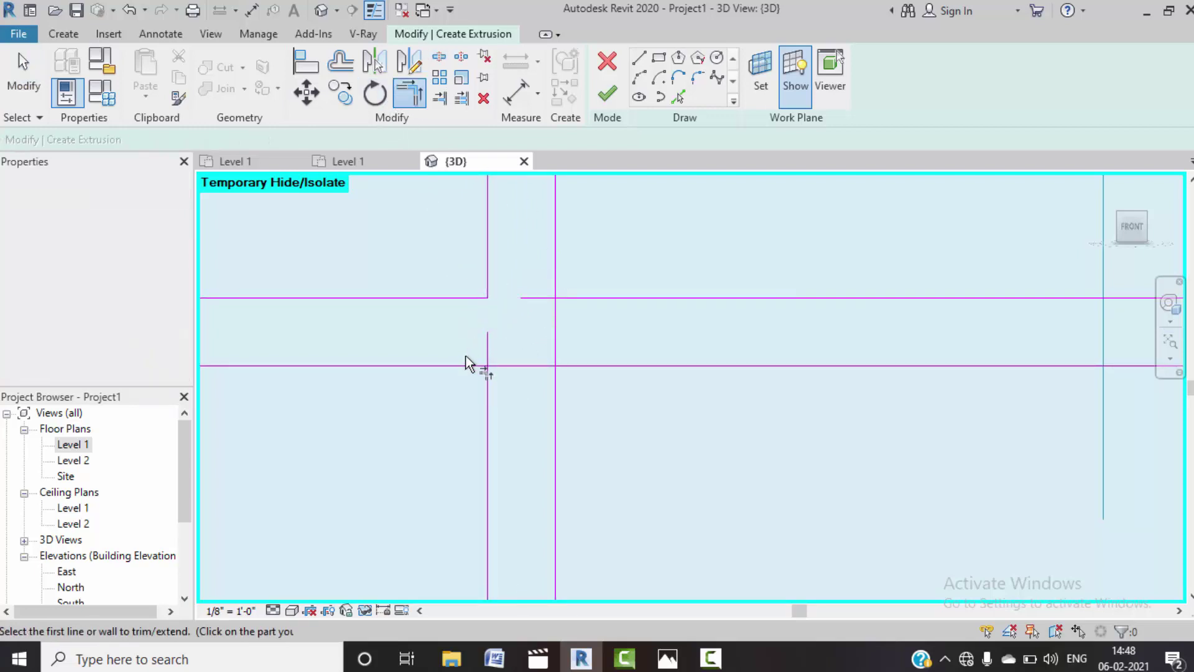
click(465, 366)
click(487, 394)
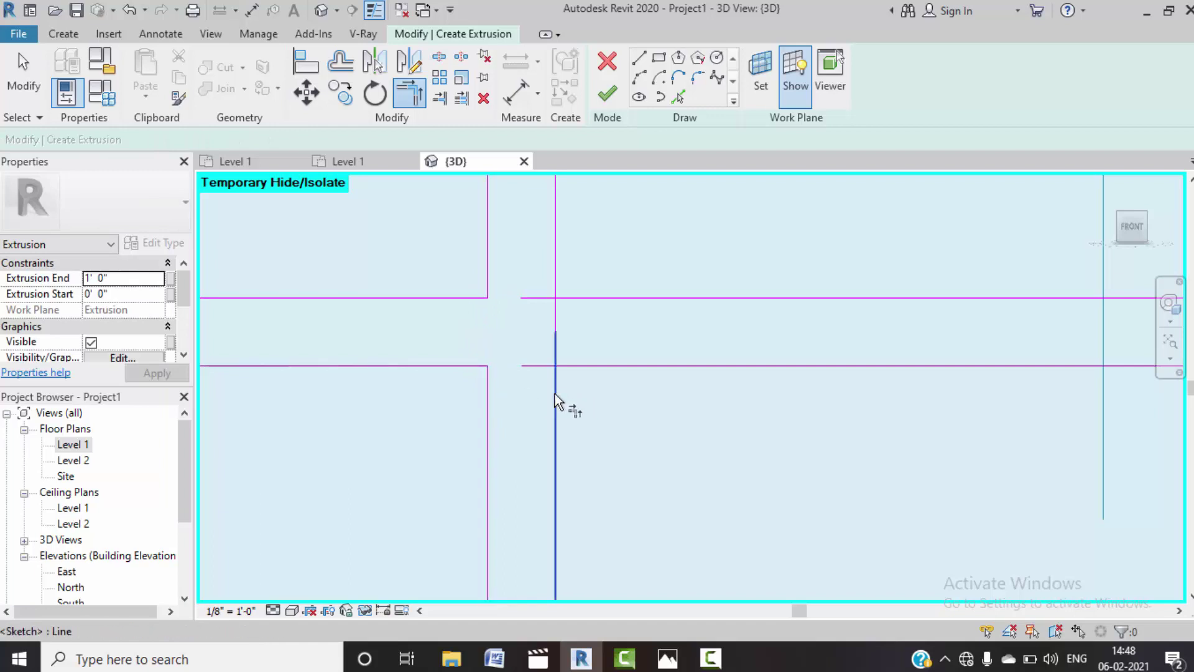
click(555, 393)
click(570, 366)
click(576, 298)
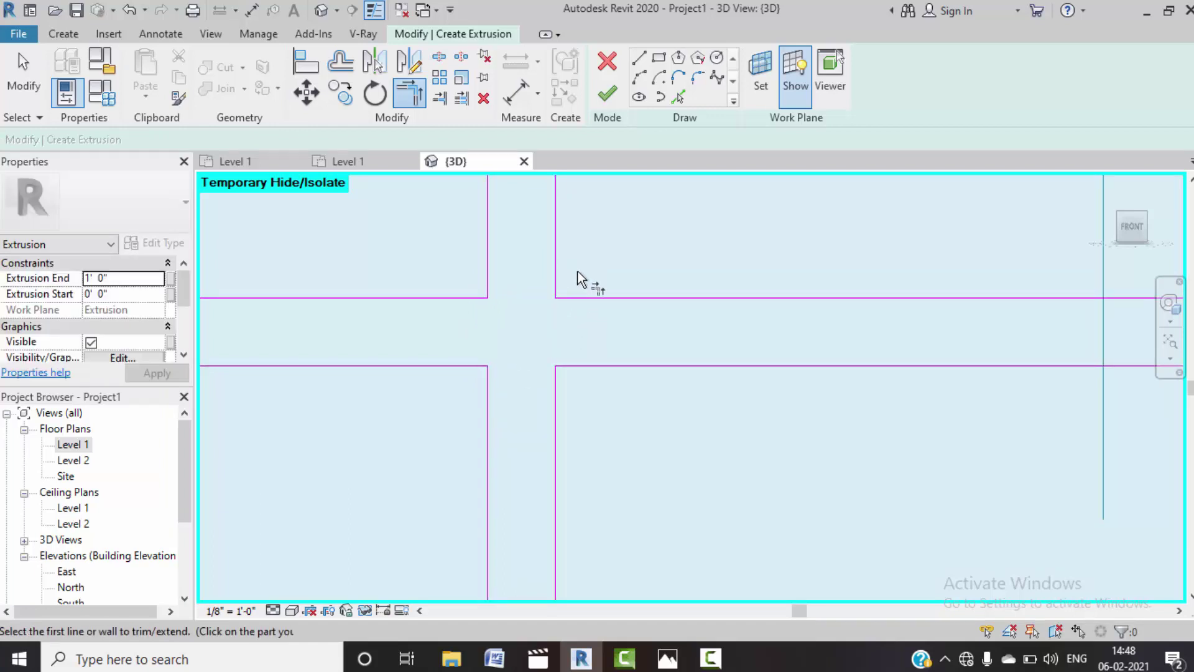
scroll(582, 289, down, 2)
scroll(597, 311, down, 1)
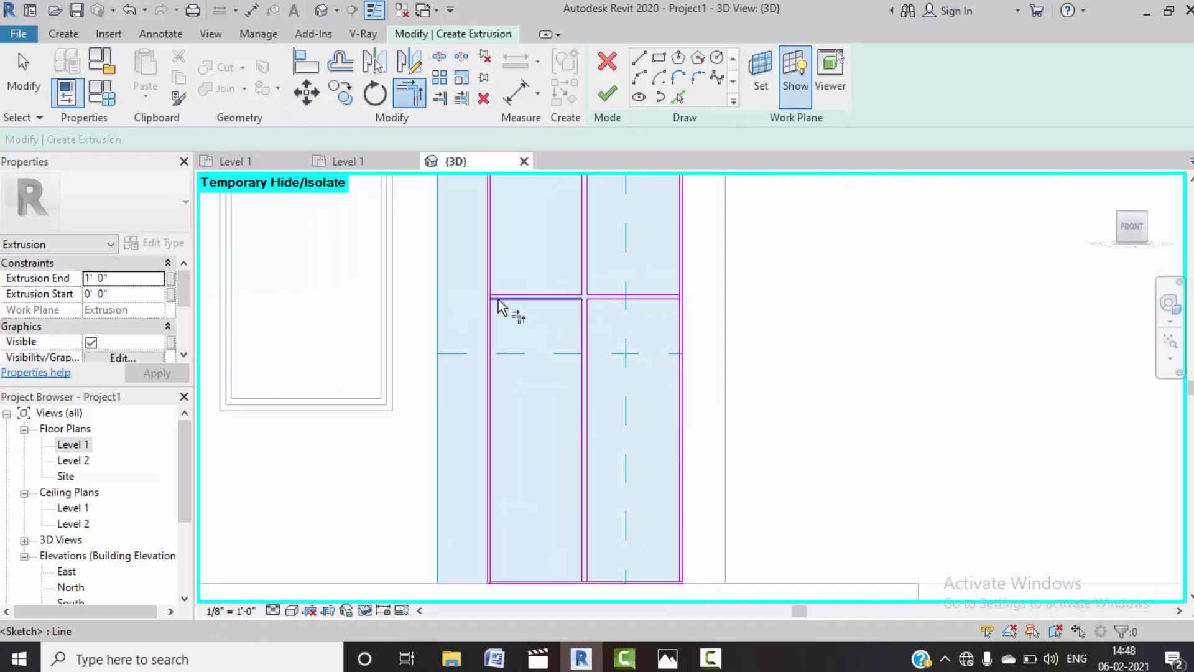
scroll(491, 294, up, 4)
scroll(490, 291, up, 2)
key(Escape)
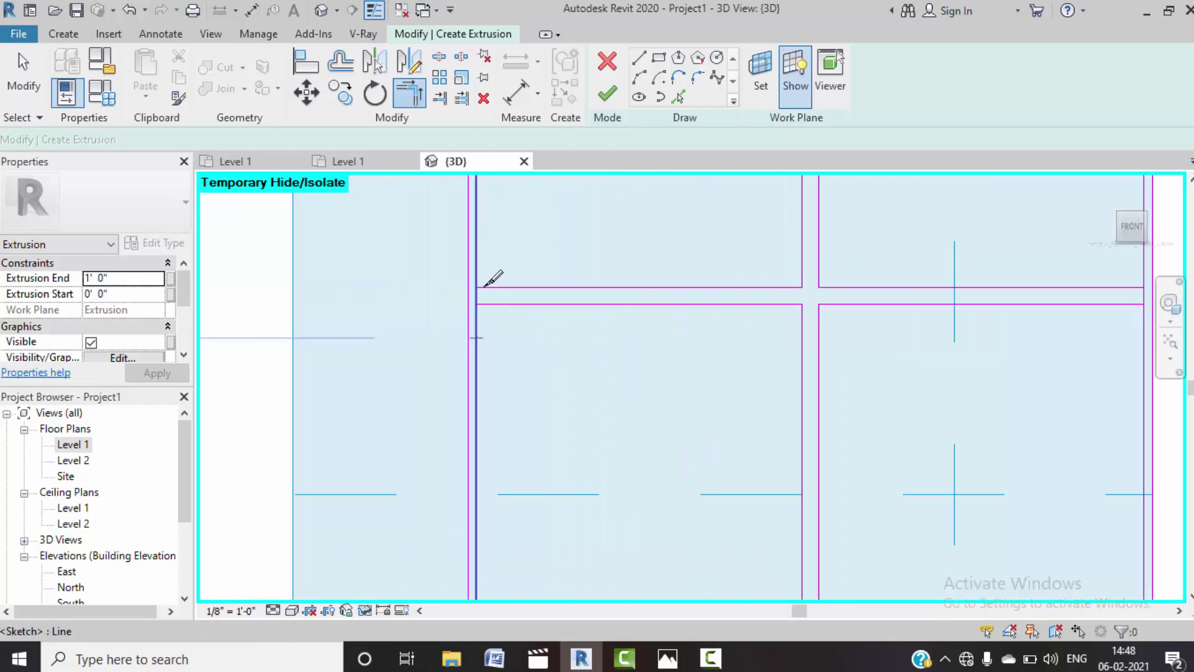
- Split the right vertical sketch line to cut a gap out of it
scroll(486, 274, up, 3)
scroll(427, 235, down, 2)
scroll(429, 248, down, 2)
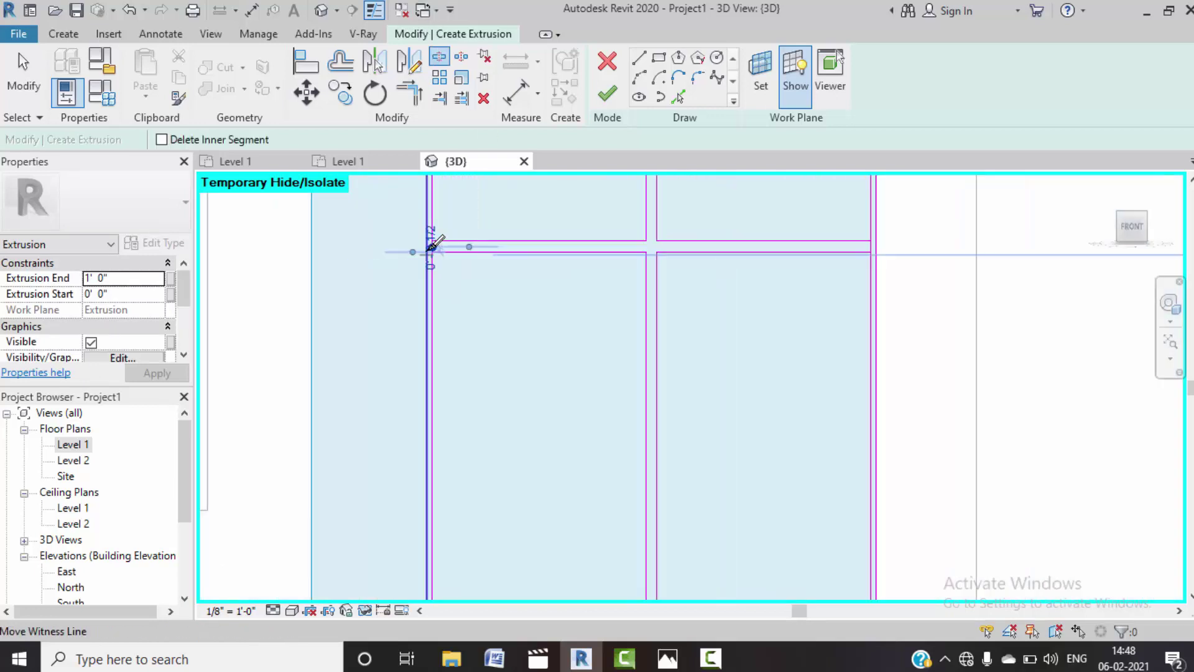
scroll(653, 246, up, 4)
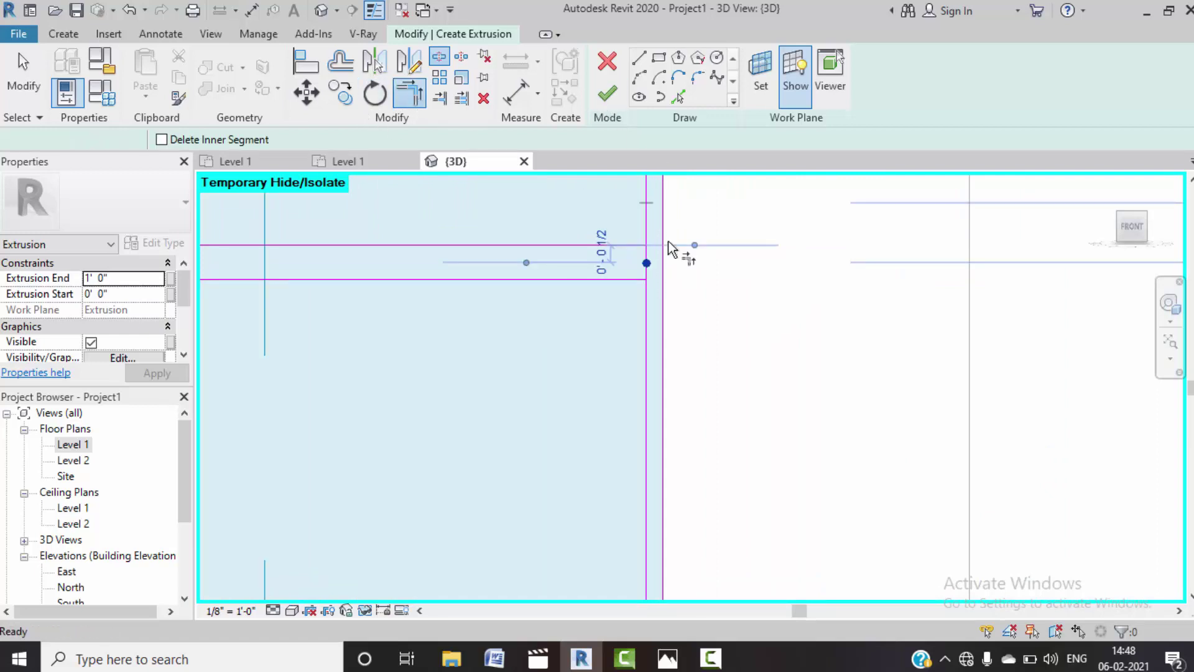
click(647, 245)
key(Escape)
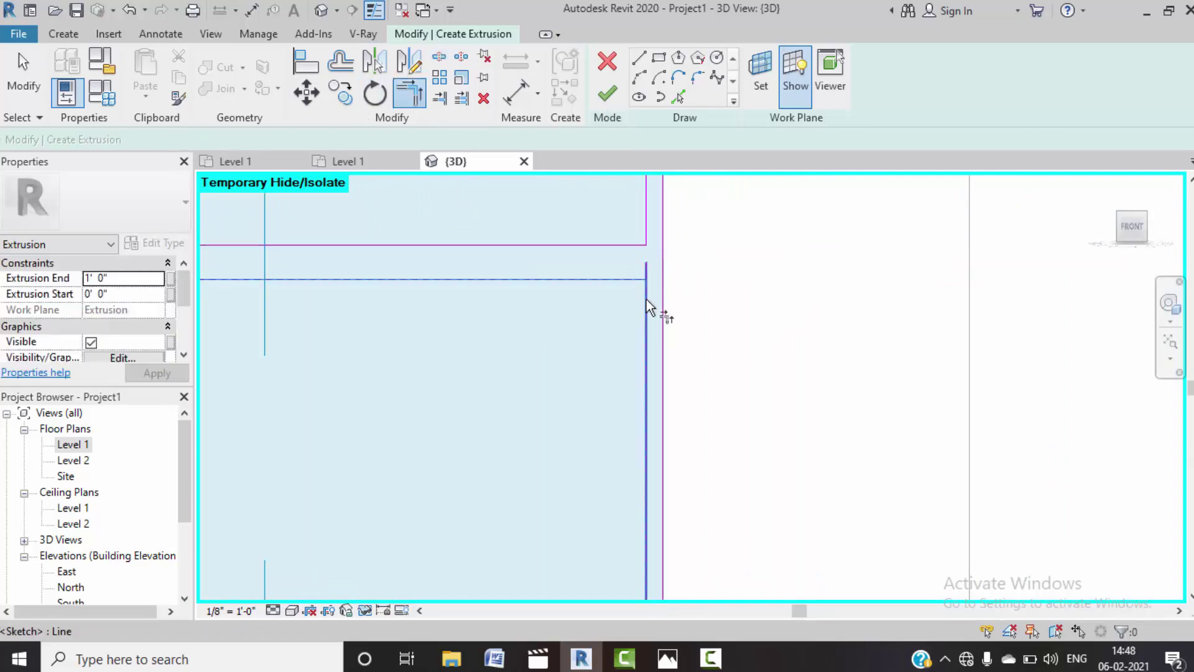
- Trim the horizontal line to meet the left vertical line at the corner
scroll(725, 285, down, 2)
scroll(748, 300, down, 2)
mouse_move(748, 300)
middle_down()
mouse_move(542, 293)
mouse_move(463, 257)
middle_up()
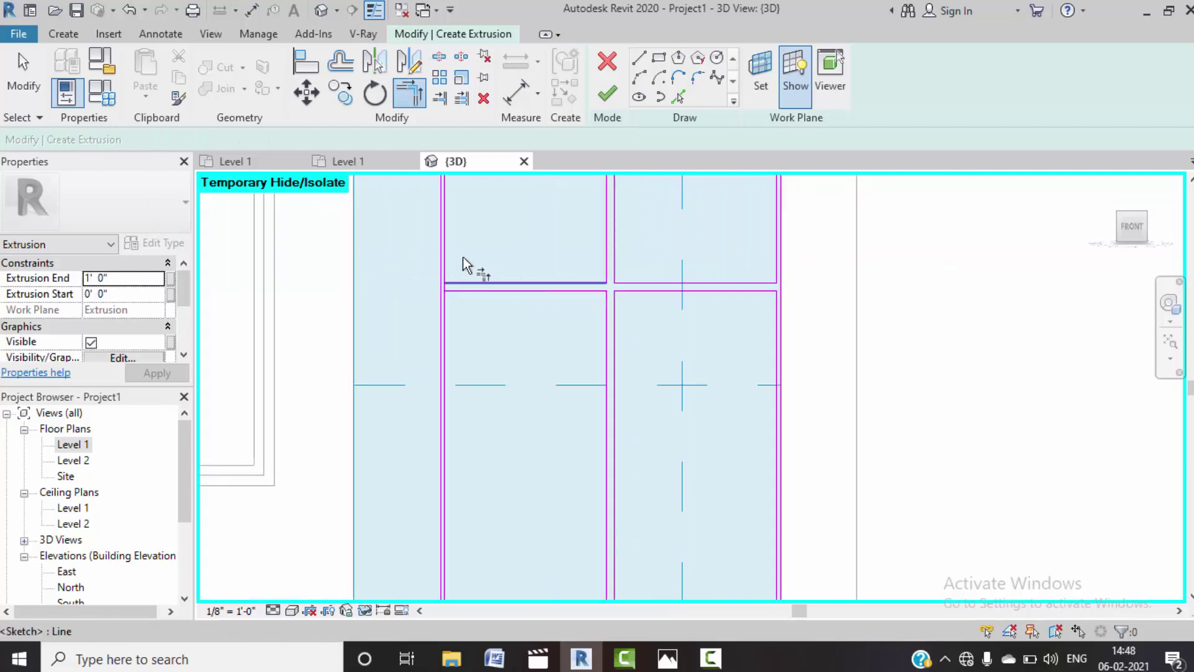
scroll(462, 256, up, 3)
scroll(444, 267, up, 3)
scroll(401, 348, up, 4)
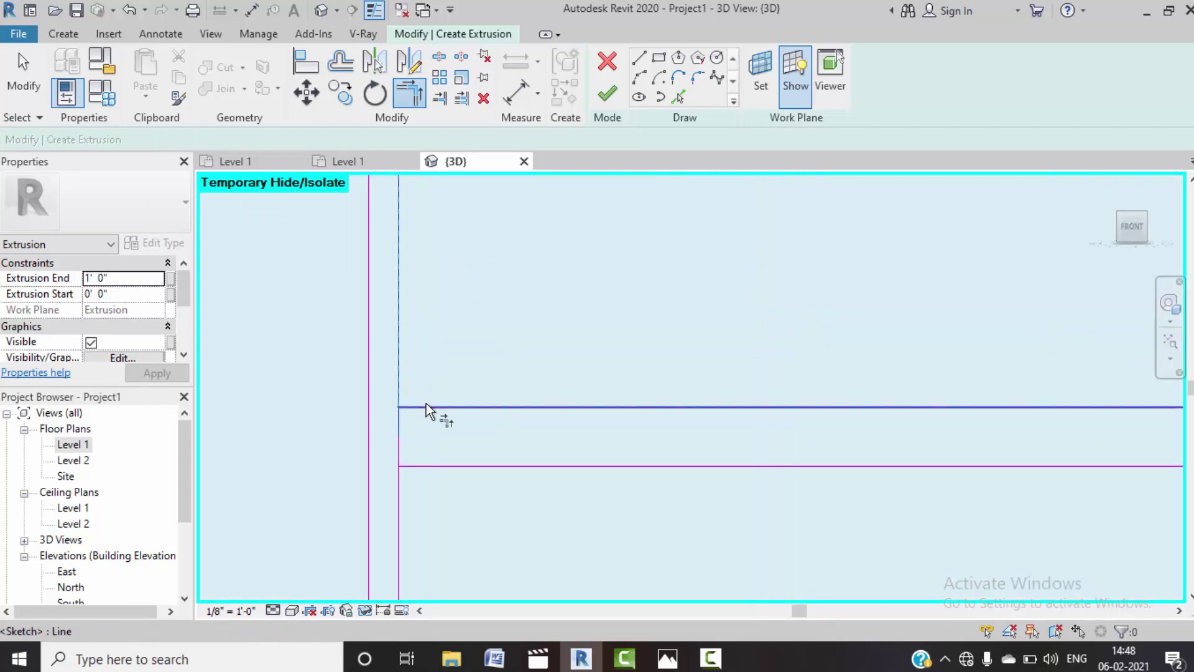
key(t)
key(r)
middle_drag(460, 356, 482, 187)
click(421, 325)
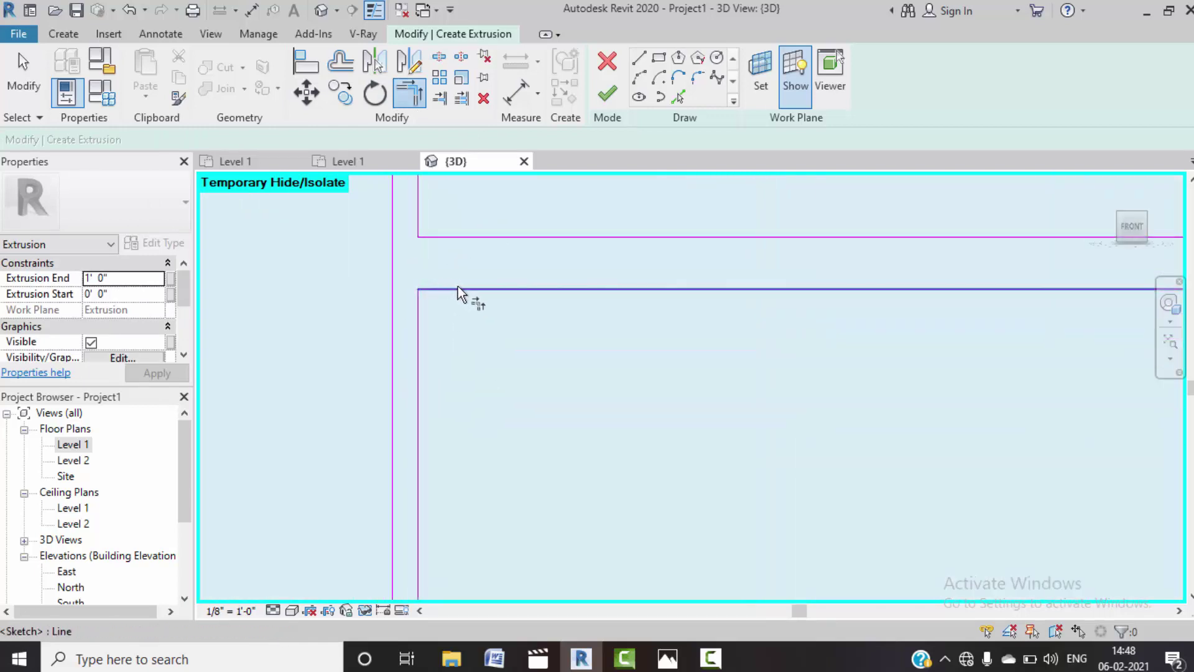
click(457, 288)
- Join the top line into the top-left corner and trim the right vertical line
scroll(450, 308, down, 3)
scroll(450, 311, down, 2)
scroll(460, 314, down, 2)
middle_drag(474, 319, 548, 408)
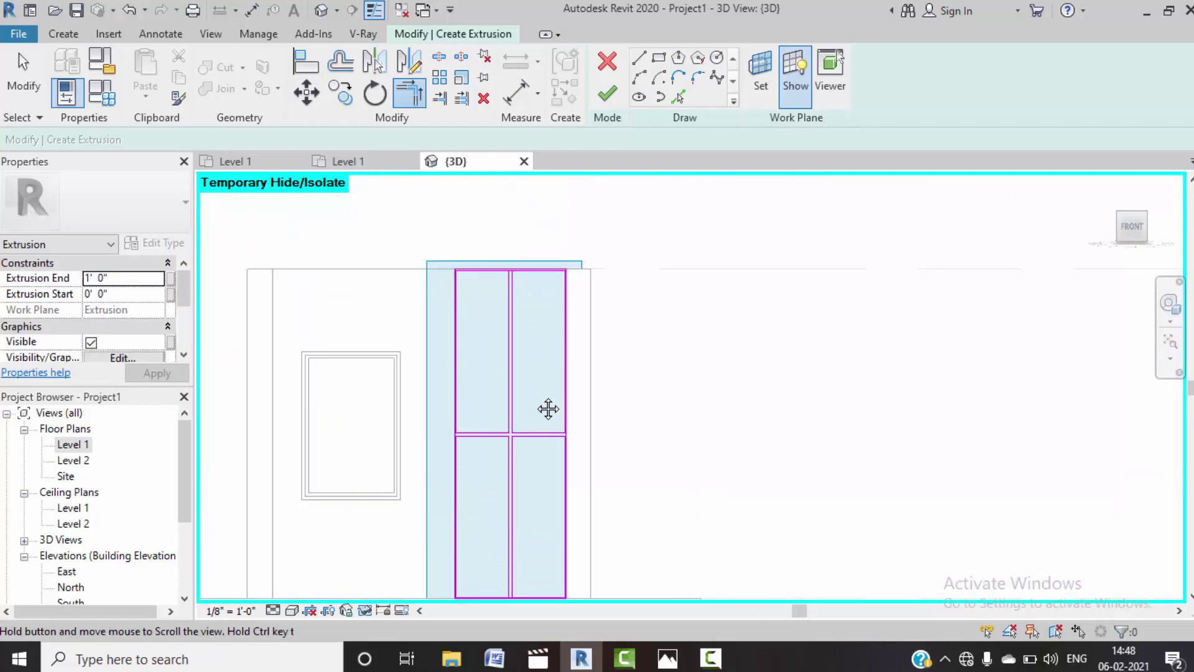
scroll(461, 292, up, 3)
scroll(476, 304, up, 2)
scroll(486, 308, up, 2)
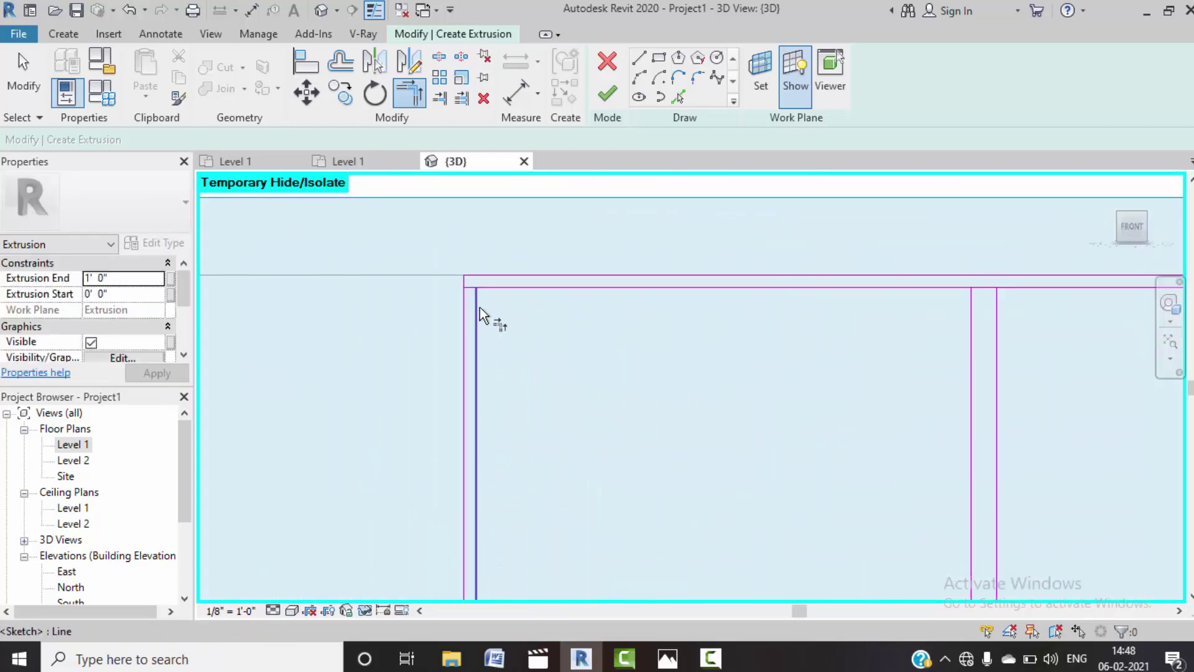
click(479, 308)
click(591, 278)
scroll(591, 278, down, 3)
middle_drag(902, 316, 763, 314)
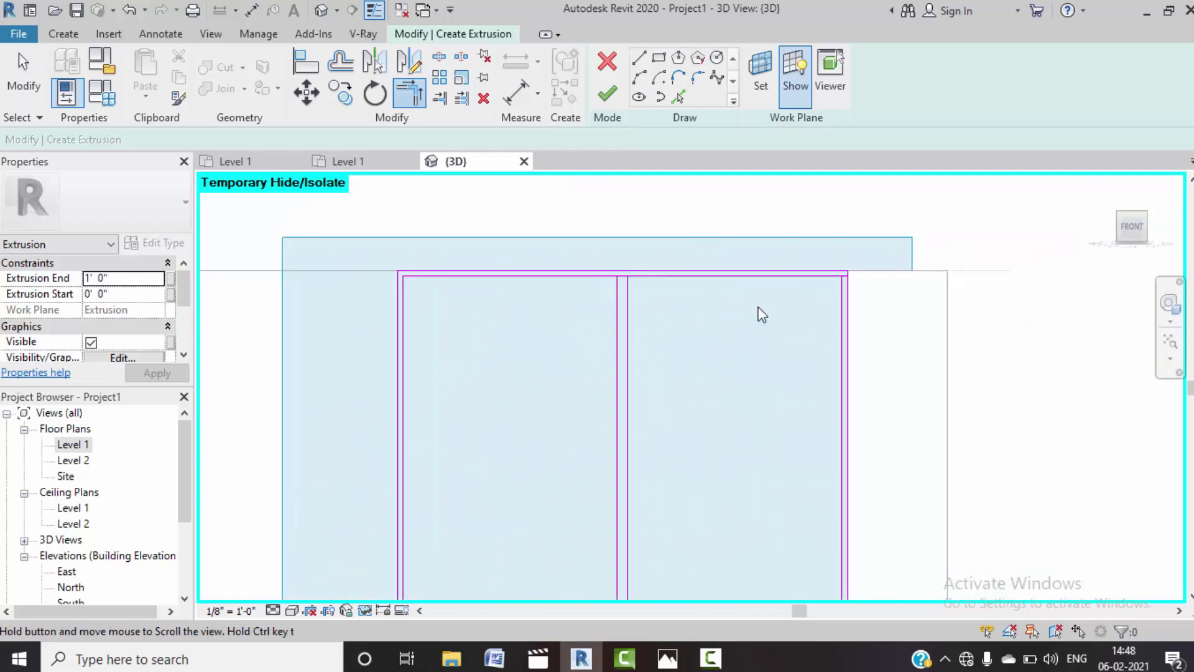
click(837, 299)
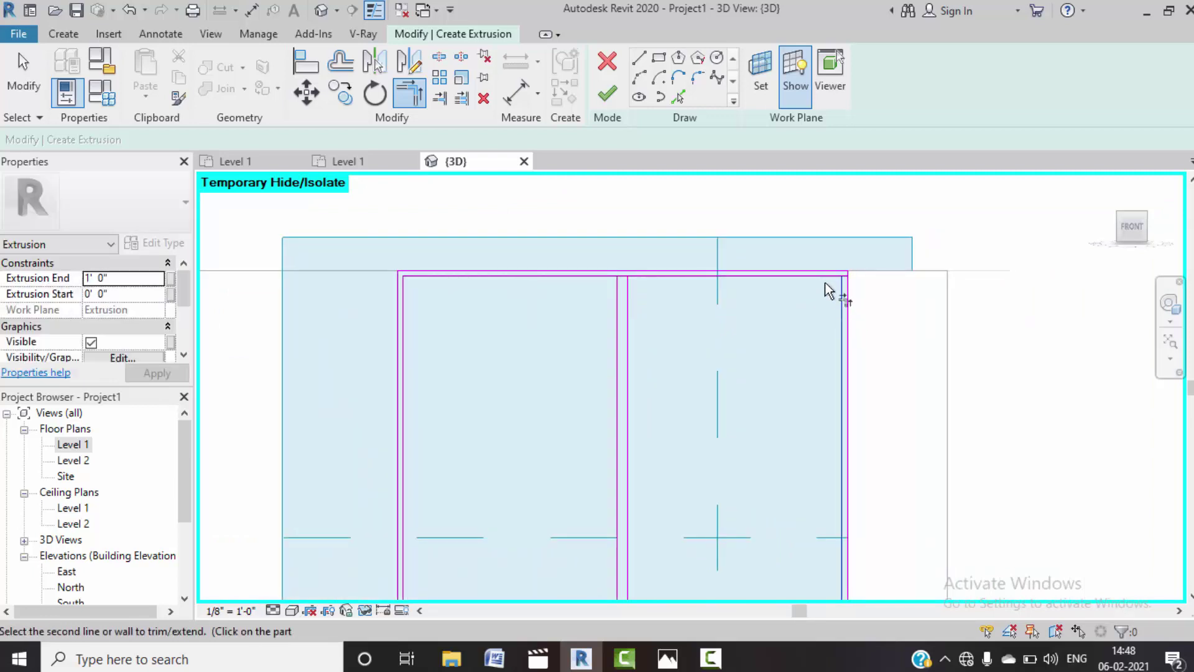
click(806, 277)
- Trim the left vertical and the vertical beside the middle mullion into corners with the top line
click(439, 62)
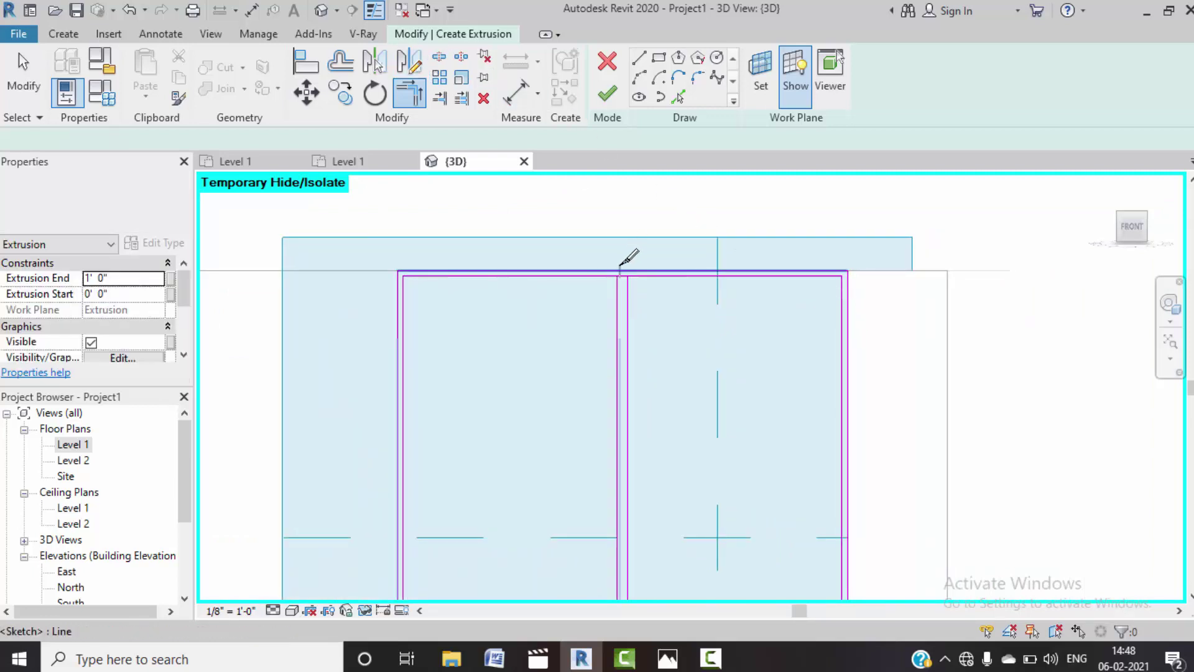
scroll(632, 273, up, 5)
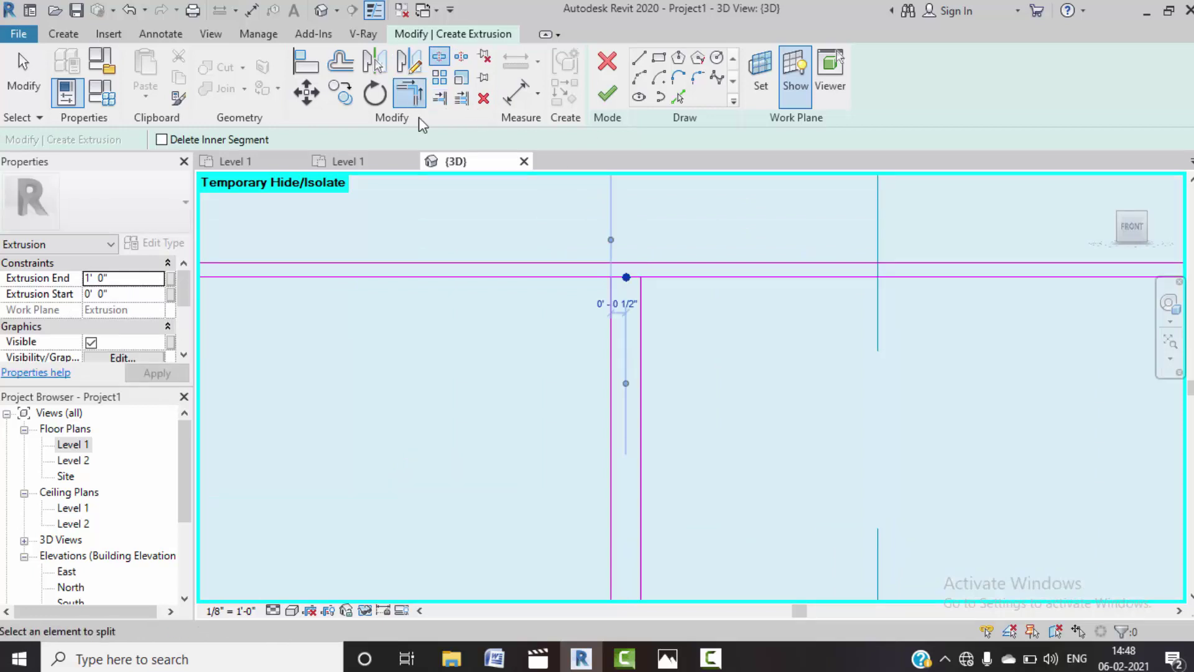
click(410, 93)
click(578, 280)
click(613, 319)
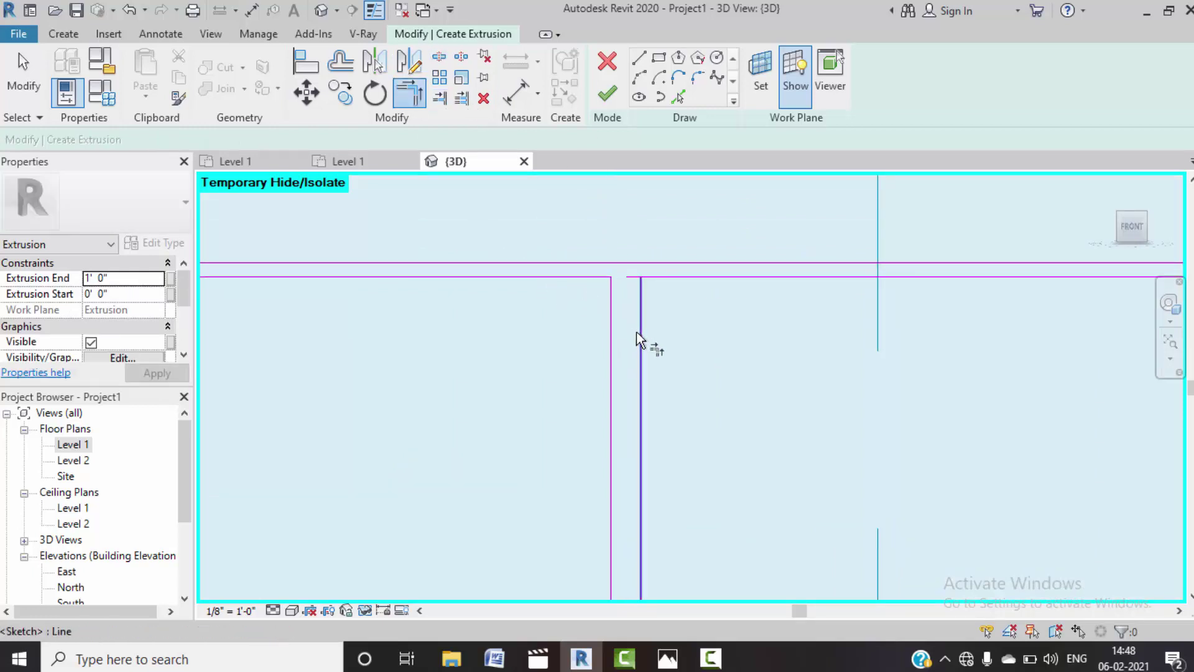
click(640, 334)
click(684, 276)
- Join the bottom sketch line to the right vertical at the bottom-right corner
scroll(668, 288, down, 2)
scroll(665, 295, down, 2)
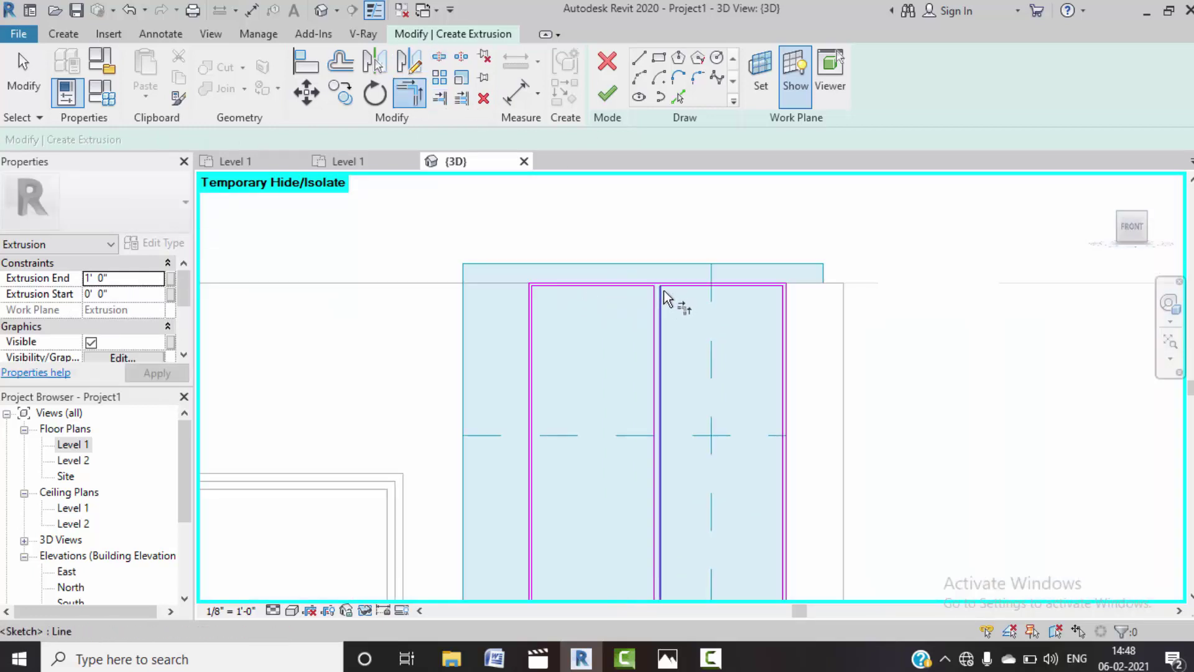
scroll(663, 292, down, 2)
scroll(622, 419, up, 4)
middle_drag(649, 515, 667, 248)
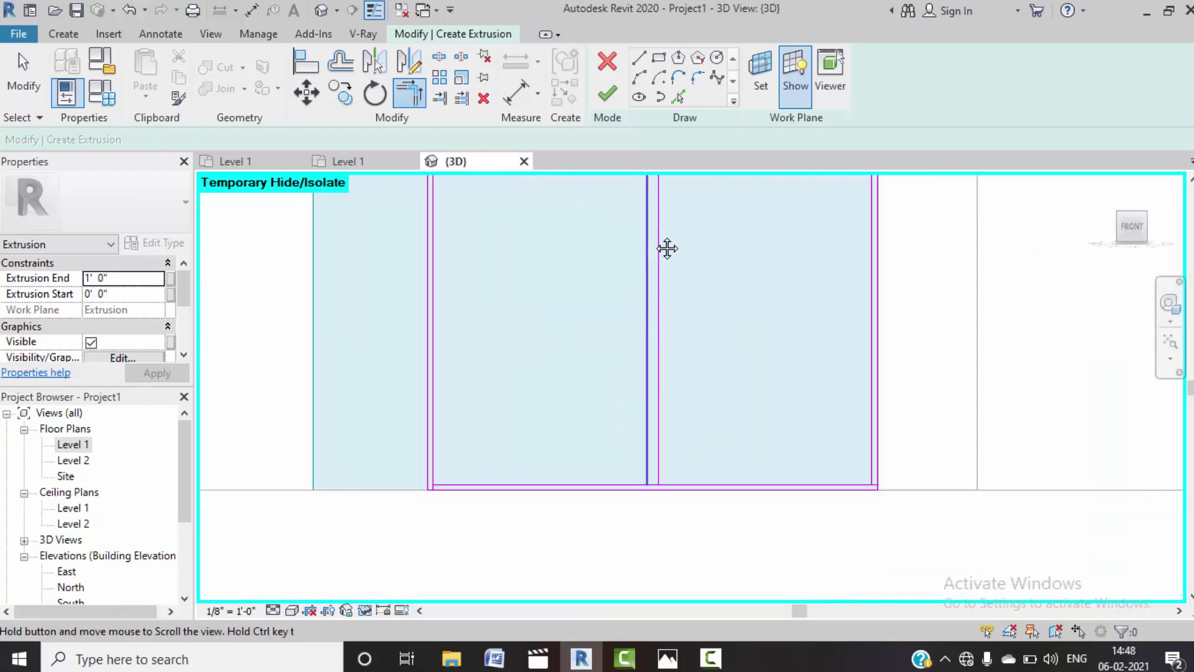
scroll(472, 331, up, 1)
scroll(398, 358, up, 2)
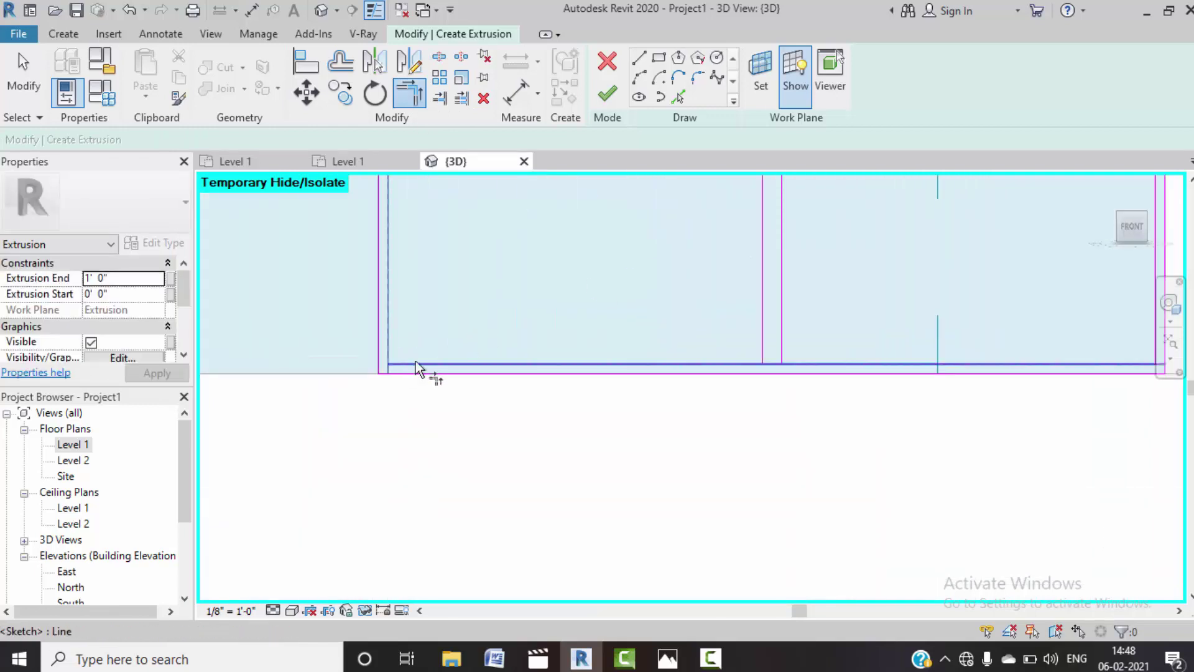
scroll(417, 369, down, 2)
middle_drag(819, 376, 773, 403)
scroll(756, 389, up, 1)
scroll(752, 389, up, 2)
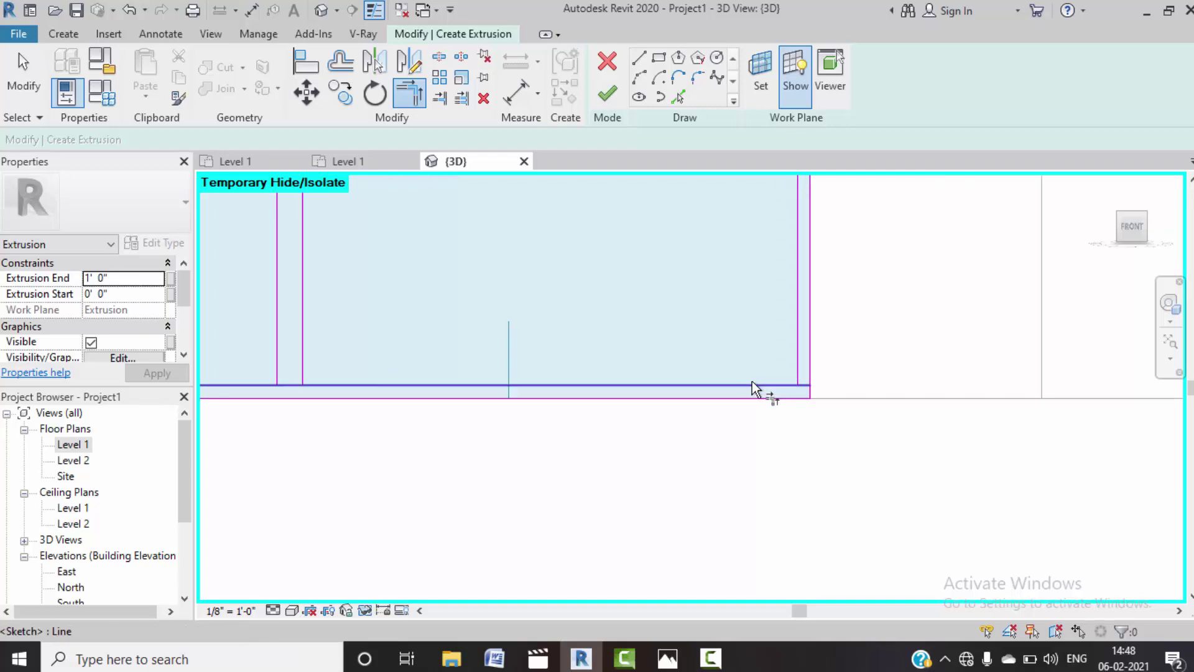
click(752, 383)
click(793, 364)
scroll(664, 376, down, 2)
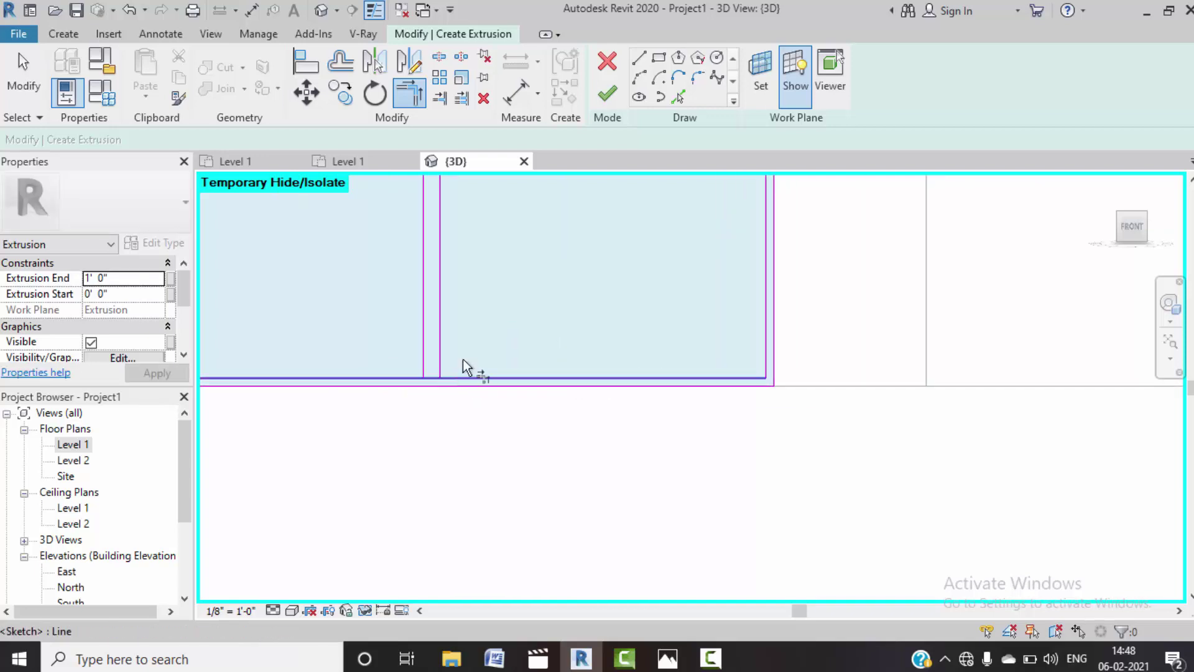
scroll(463, 359, up, 2)
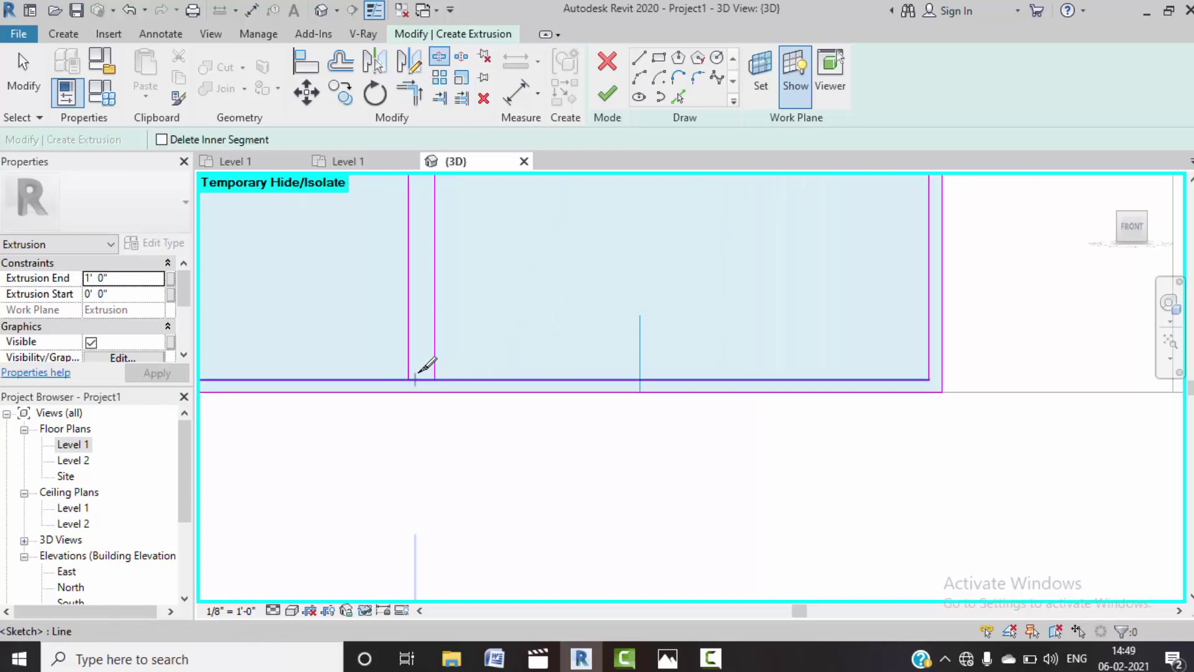
- Trim the left vertical lines into corners with the bottom sketch line
click(409, 93)
click(373, 378)
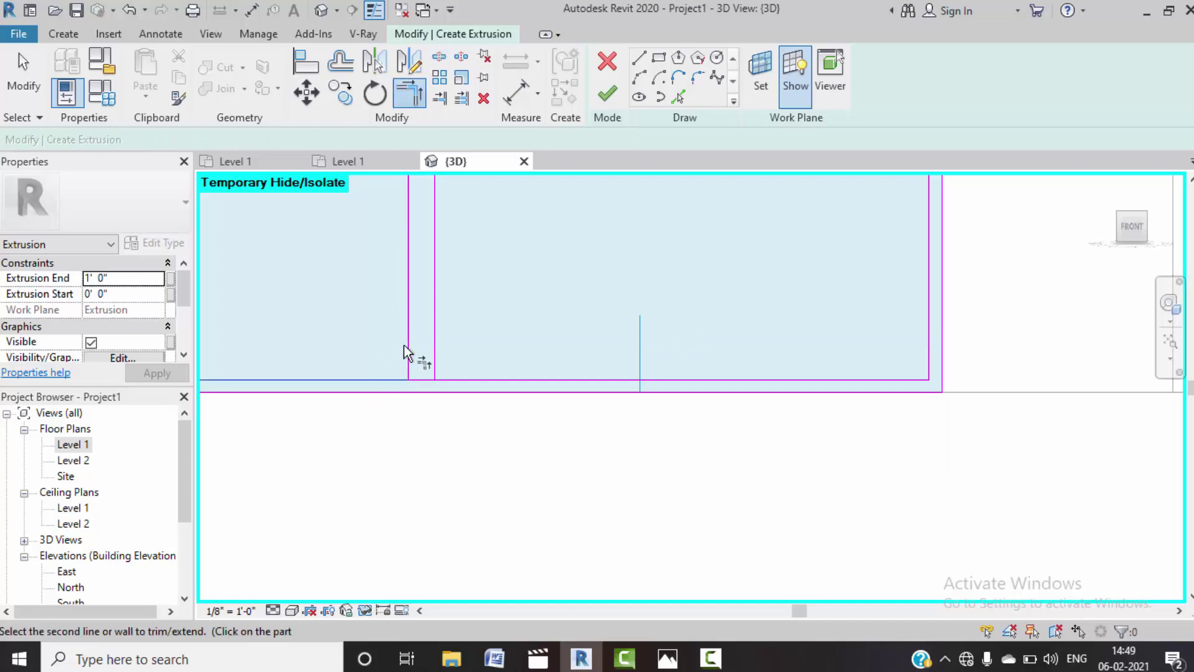
click(408, 343)
click(435, 358)
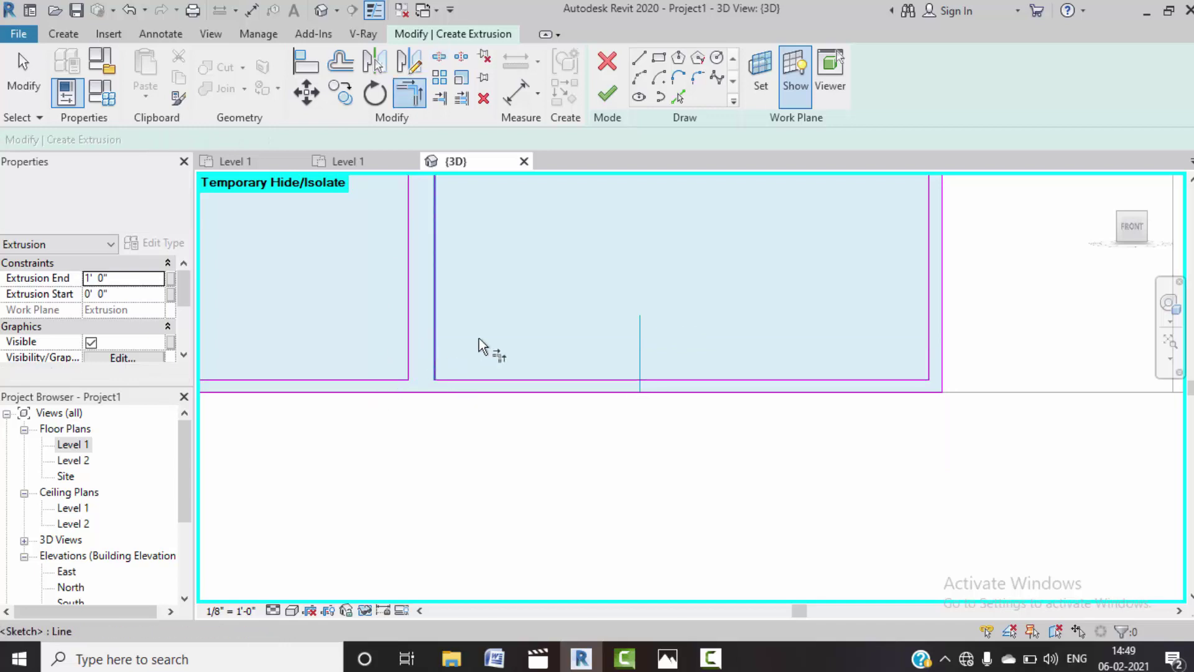
scroll(525, 338, down, 2)
scroll(525, 338, down, 2)
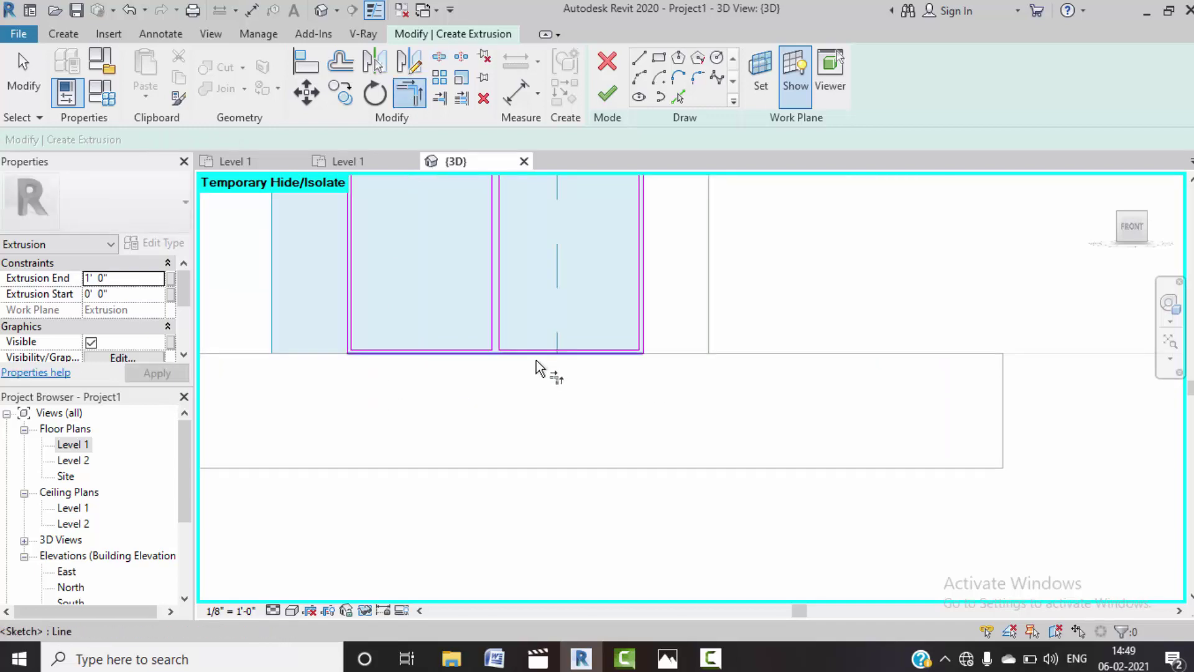
key(Escape)
- Check the bottom line length, then return to the front view framing the shutter rectangles
click(507, 367)
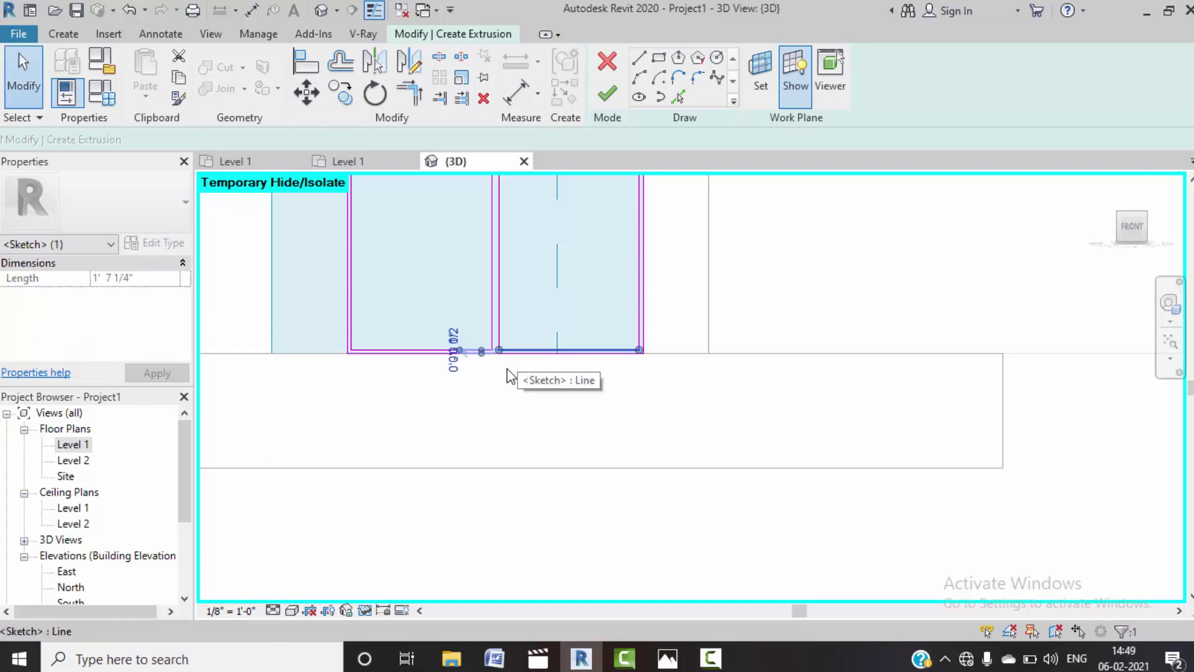
click(505, 357)
scroll(582, 347, down, 5)
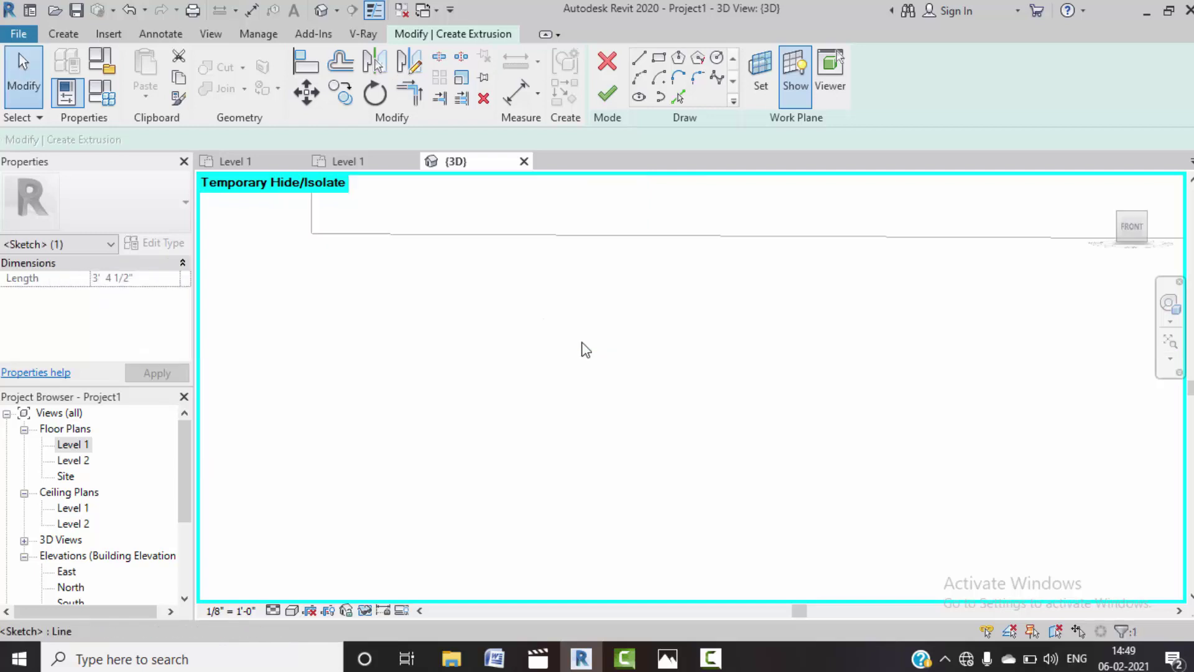
shift+middle_drag(581, 346, 630, 341)
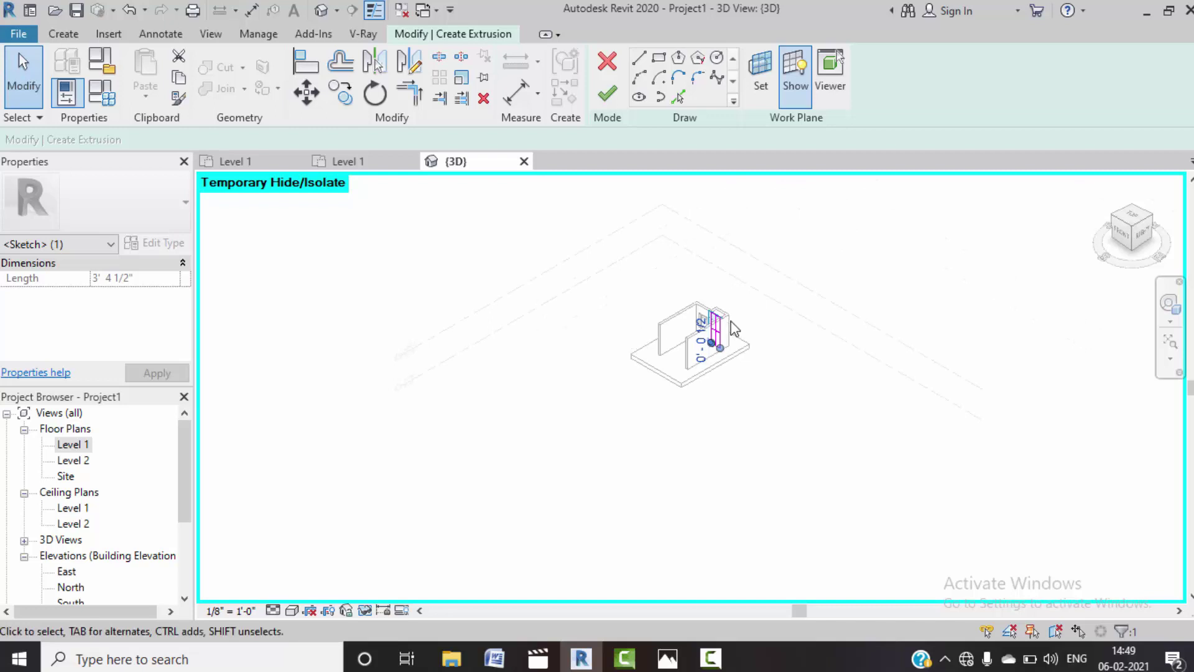
scroll(734, 329, up, 3)
click(1121, 235)
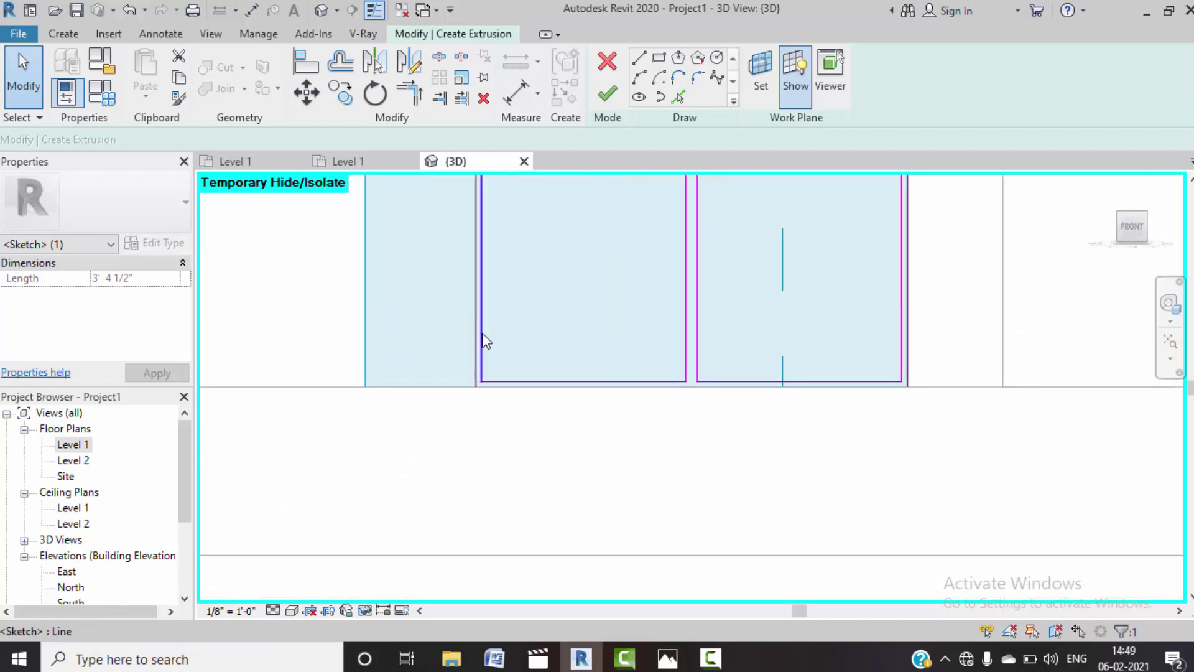
click(471, 339)
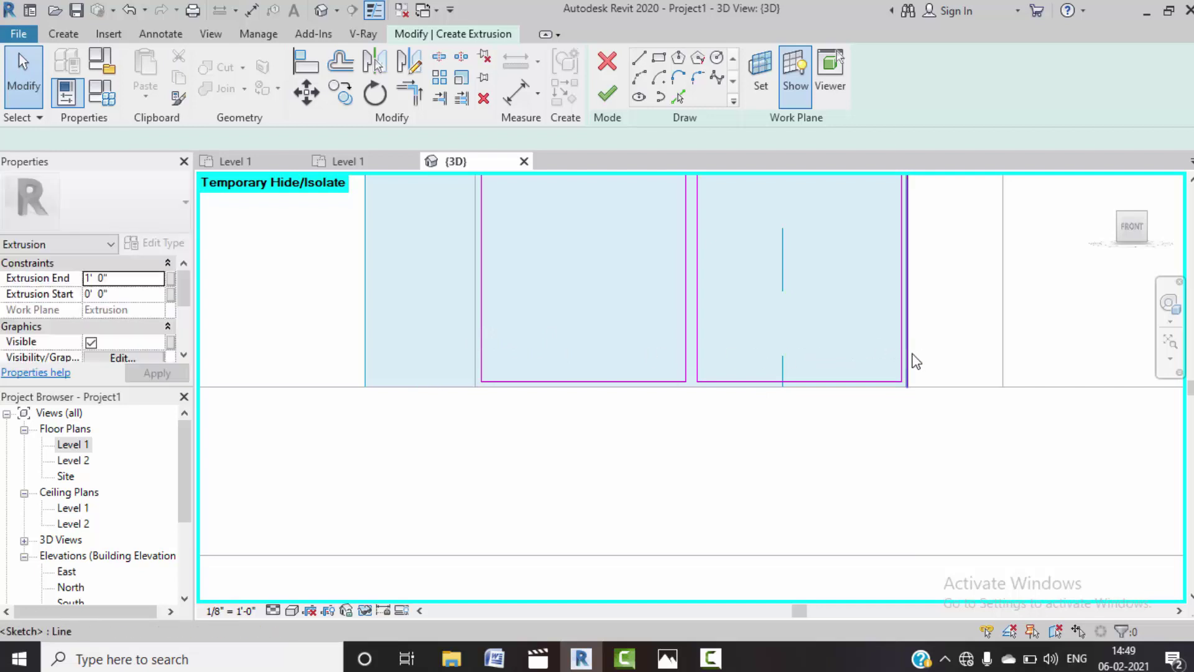
scroll(730, 520, down, 5)
middle_drag(756, 283, 733, 386)
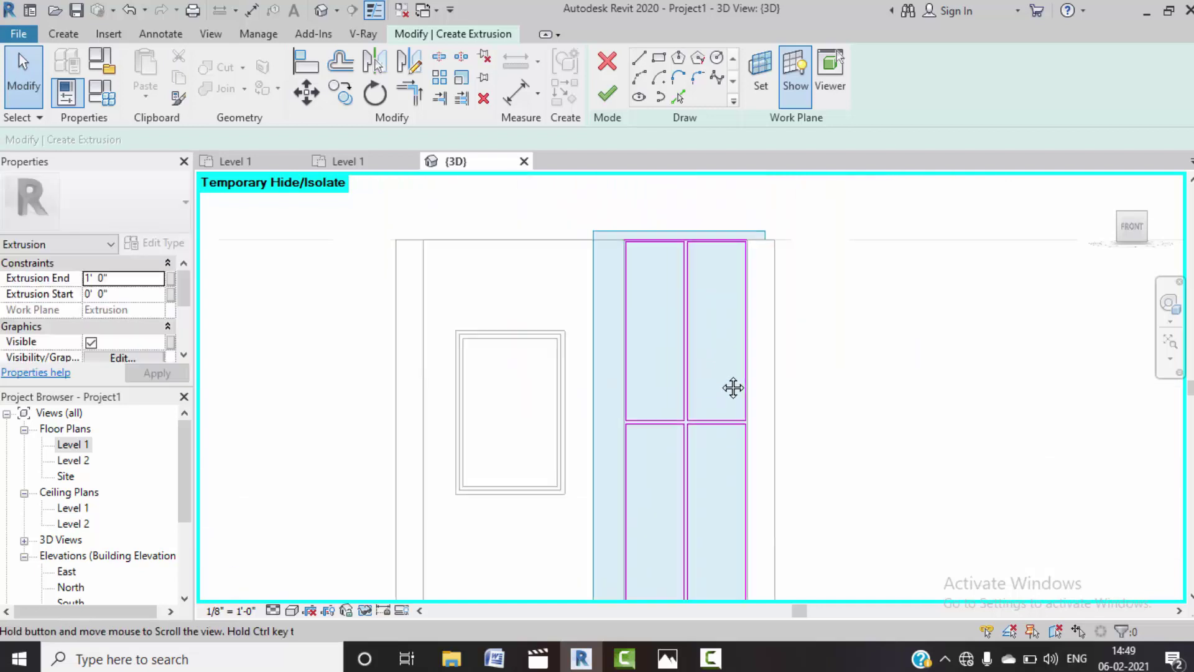
scroll(678, 229, up, 2)
scroll(678, 235, up, 2)
scroll(692, 259, up, 2)
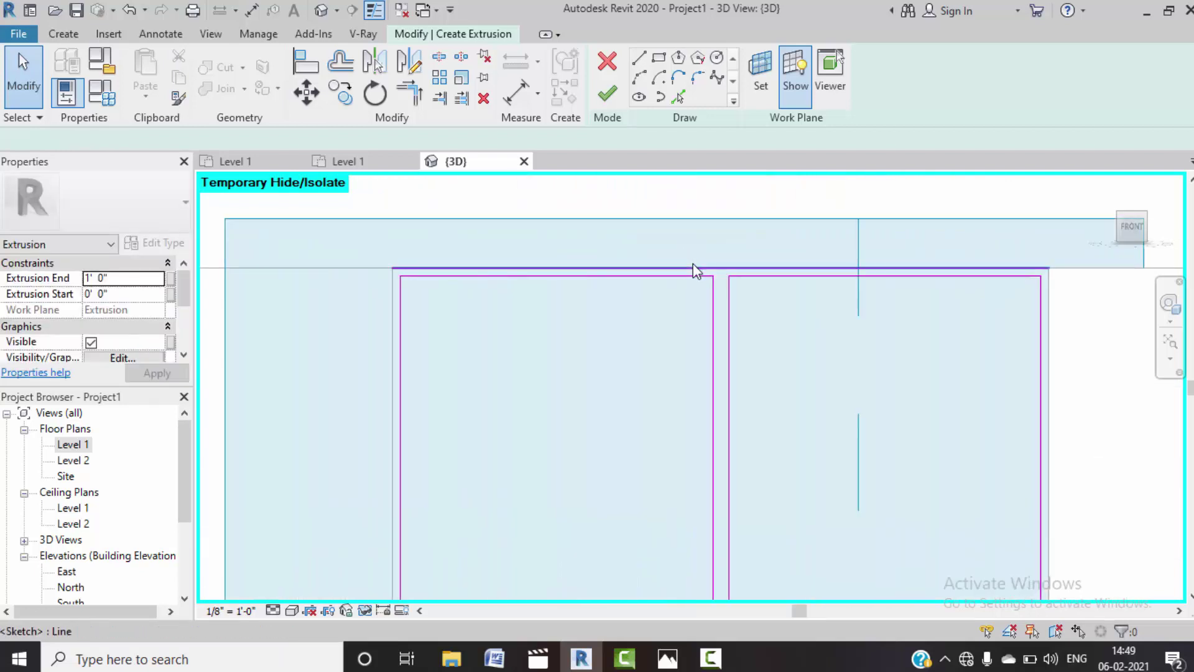
- Finish the shutter sketch as an extrusion and view it in the Level 1 plan
click(607, 94)
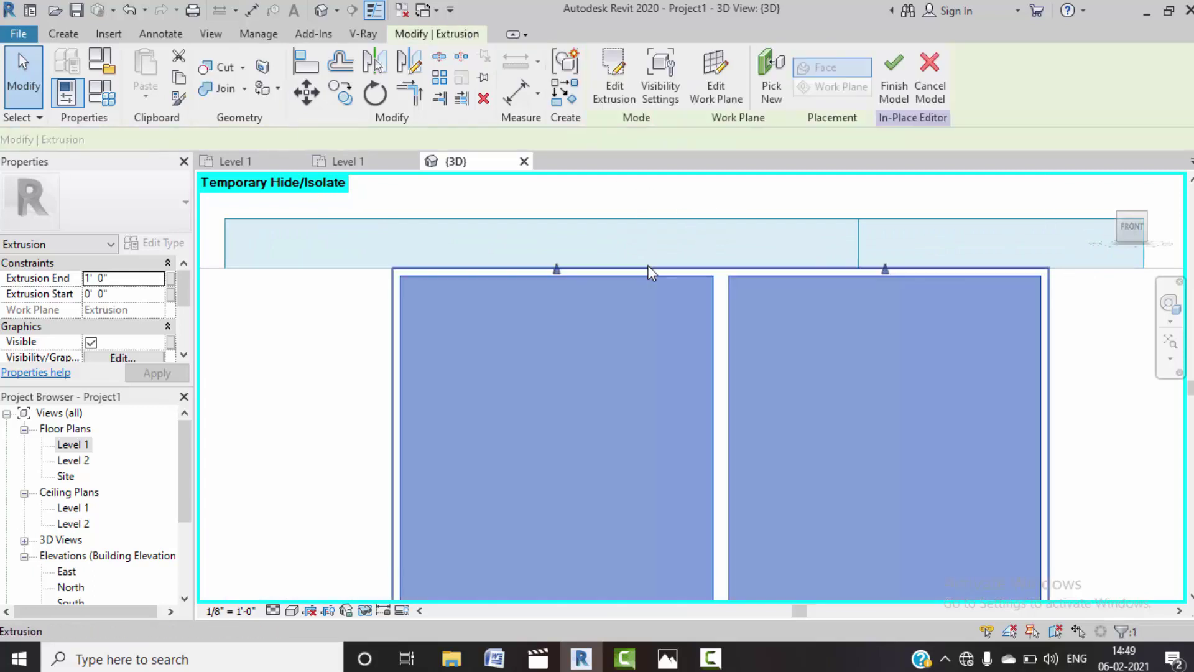
scroll(647, 265, down, 2)
scroll(648, 265, down, 3)
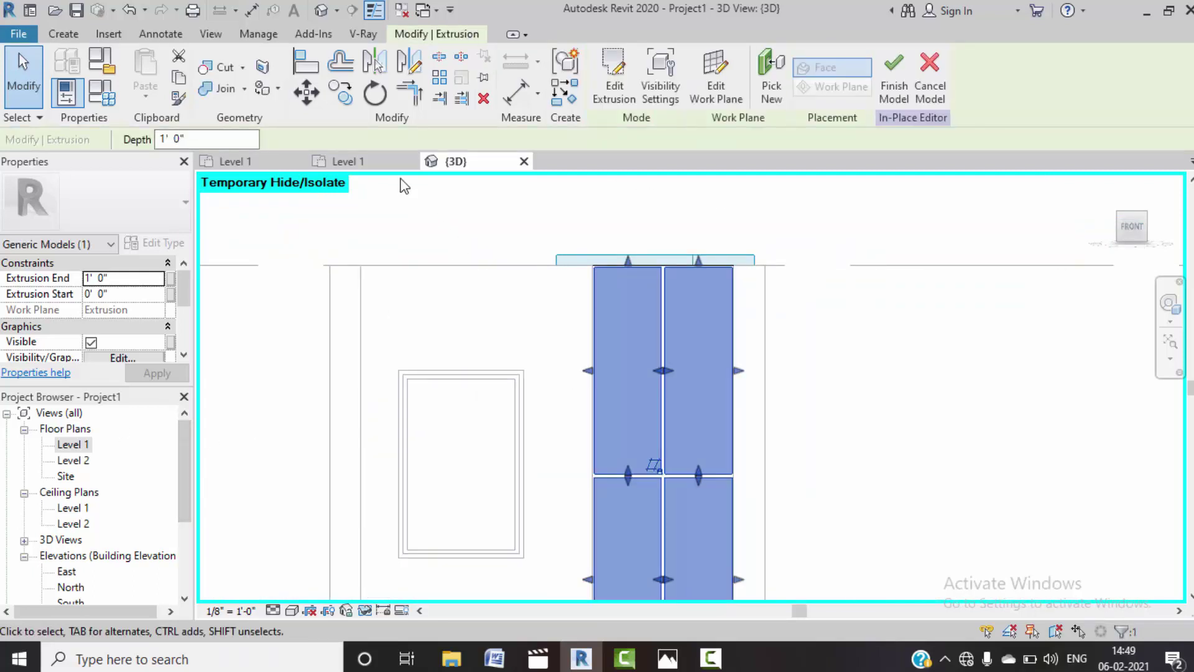
click(386, 162)
scroll(581, 358, up, 2)
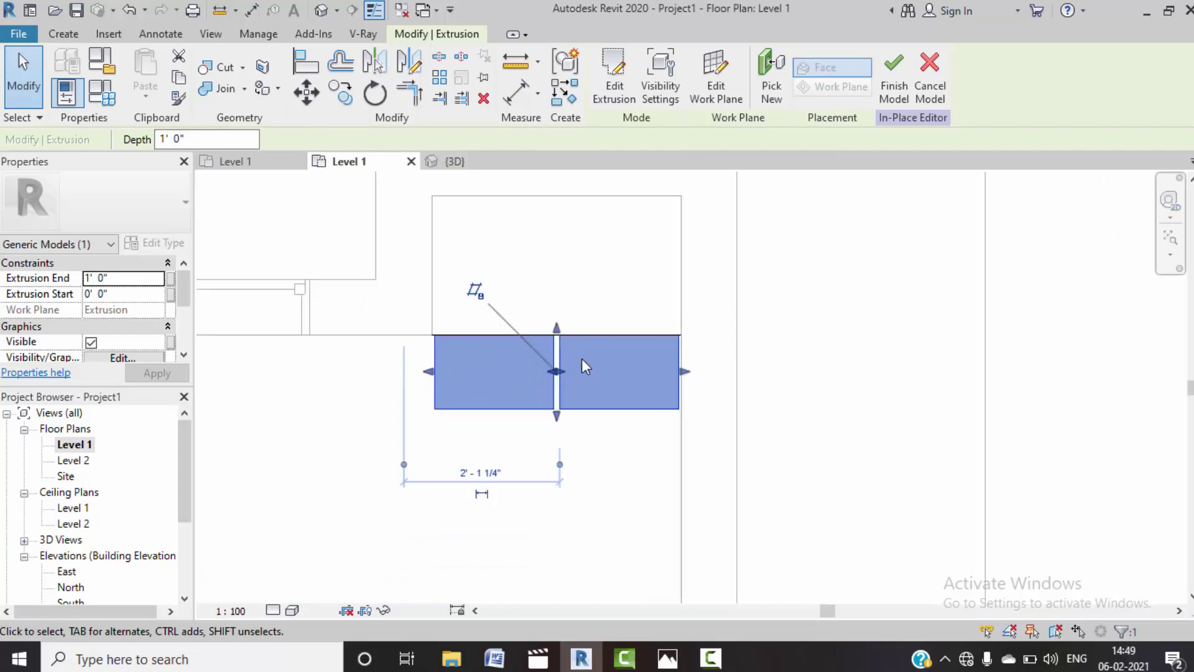
scroll(581, 358, up, 2)
- Set the shutter extrusion depth to 0.5" and return to the 3D view
drag(543, 428, 534, 333)
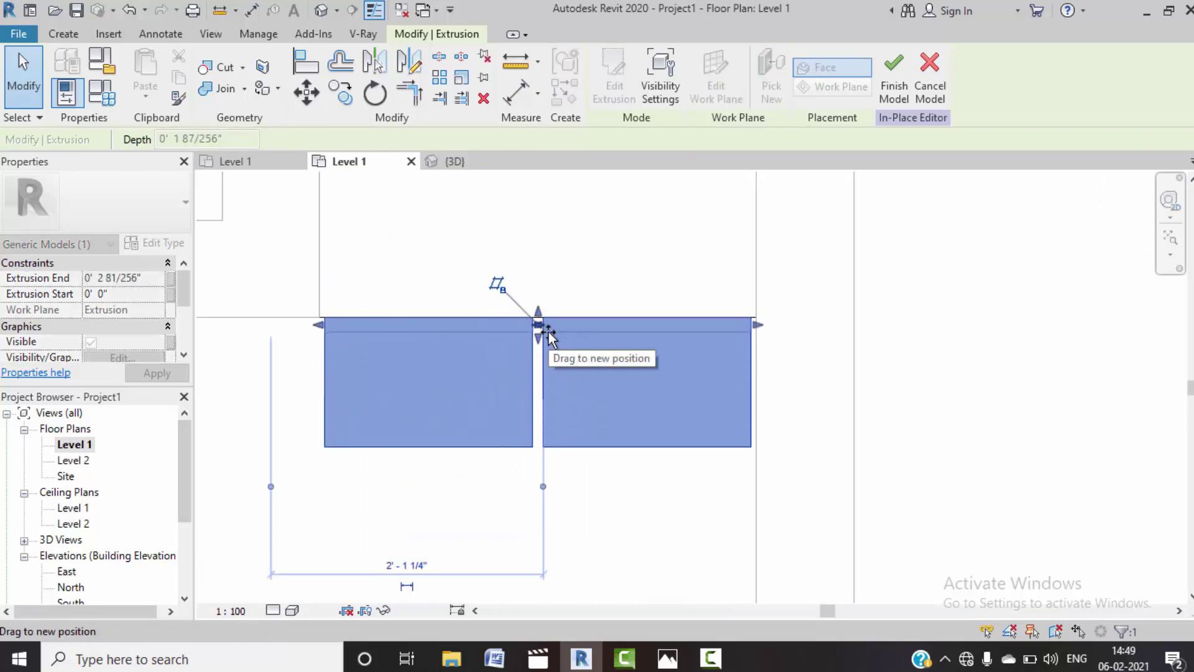
scroll(533, 335, up, 2)
scroll(535, 330, up, 2)
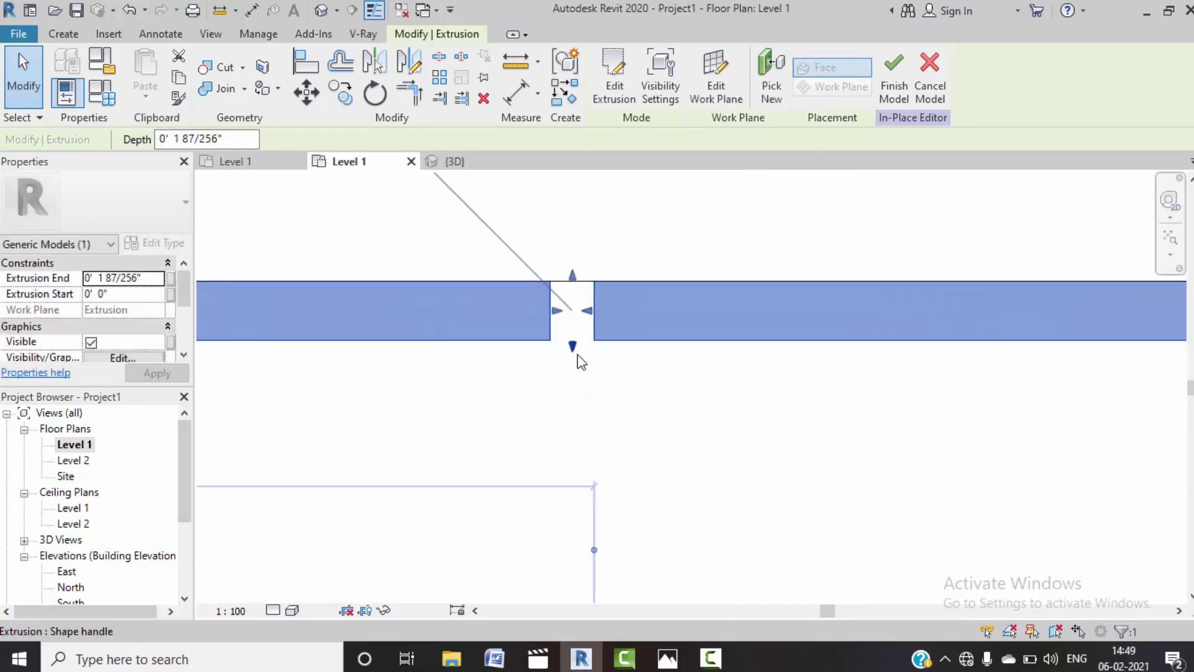
drag(572, 323, 580, 294)
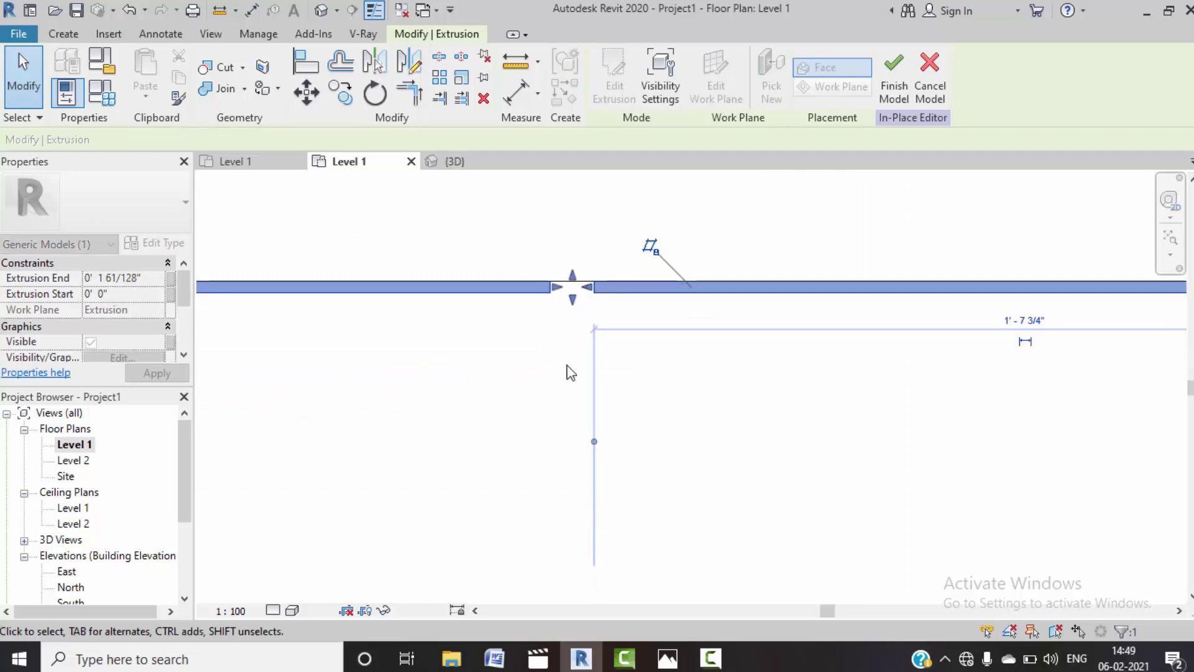
click(232, 142)
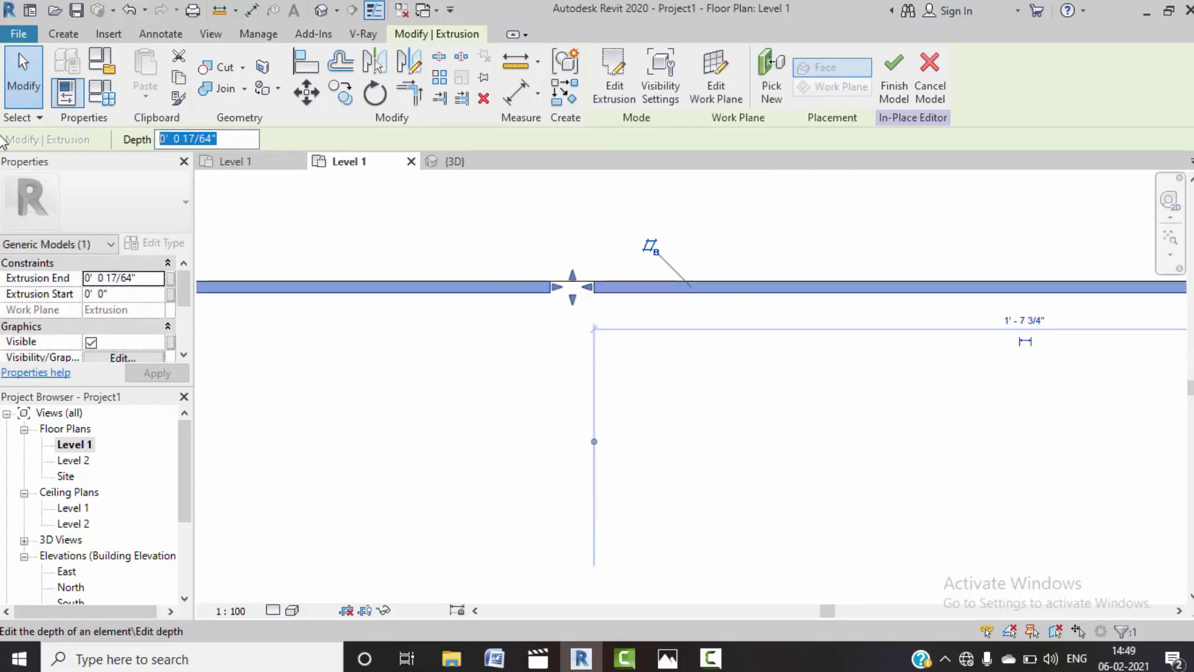
text(0.5")
key(Return)
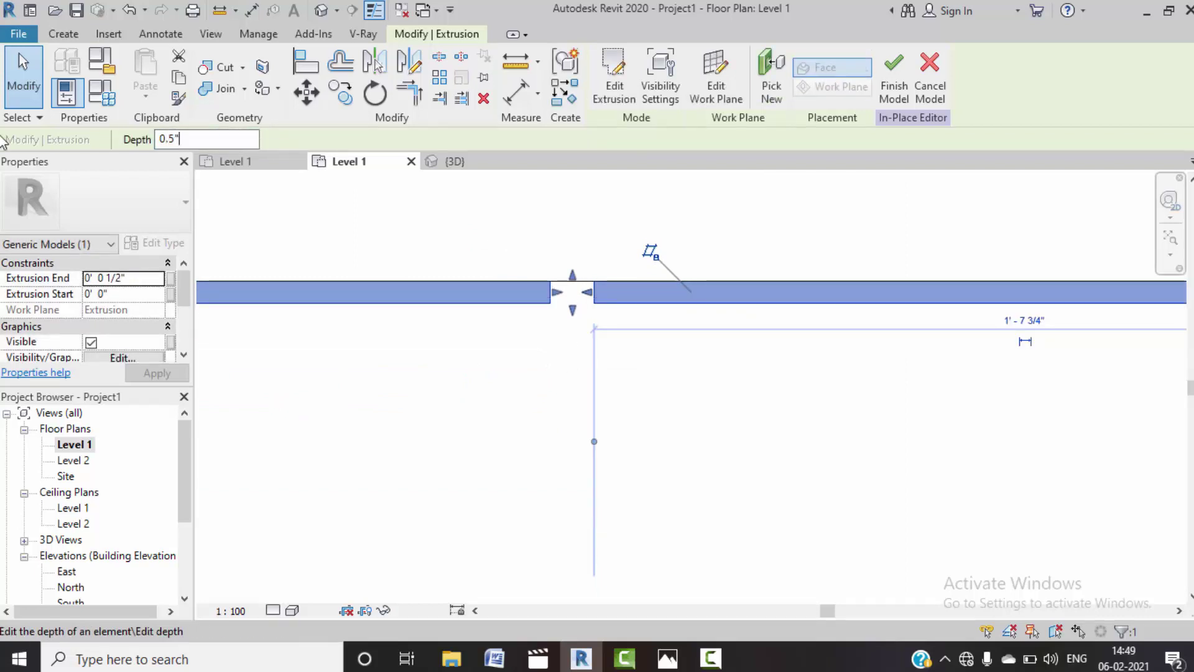
click(474, 390)
scroll(479, 374, down, 3)
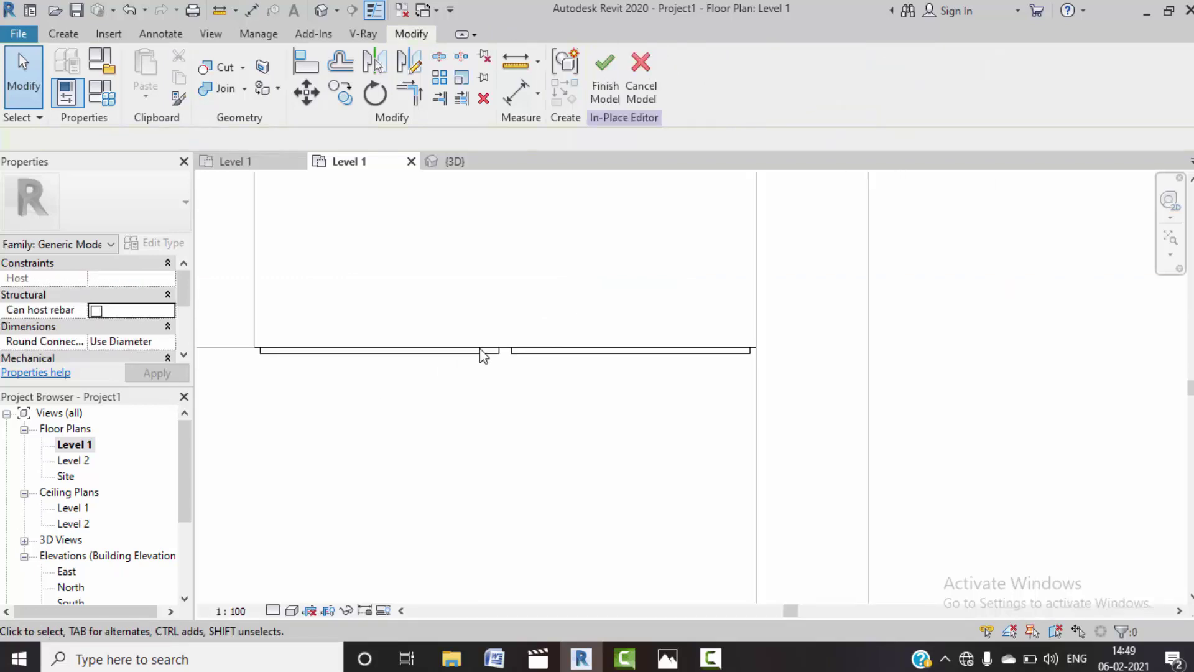
click(323, 11)
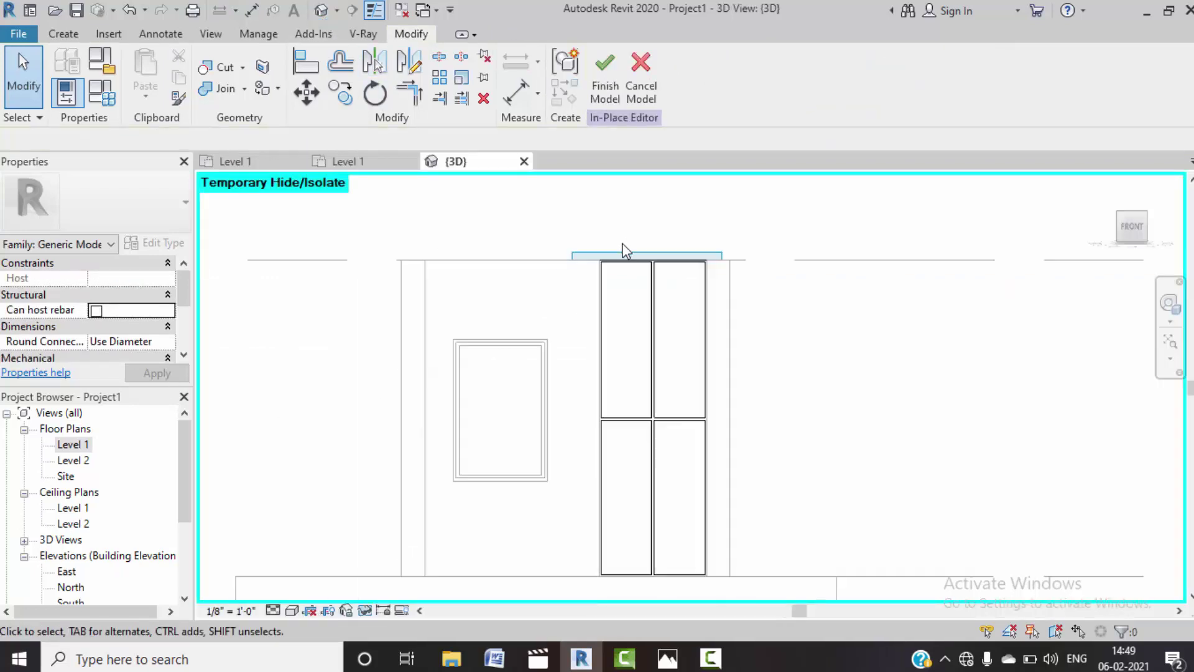
- Orbit to check the four shutter panels, then finish the in-place cabinet model
scroll(625, 250, down, 2)
mouse_move(502, 361)
shift+middle_down()
mouse_move(618, 421)
mouse_move(570, 473)
mouse_move(421, 344)
mouse_move(558, 382)
mouse_move(597, 467)
mouse_move(566, 472)
mouse_move(532, 451)
shift+middle_up()
scroll(603, 264, up, 1)
scroll(622, 274, up, 2)
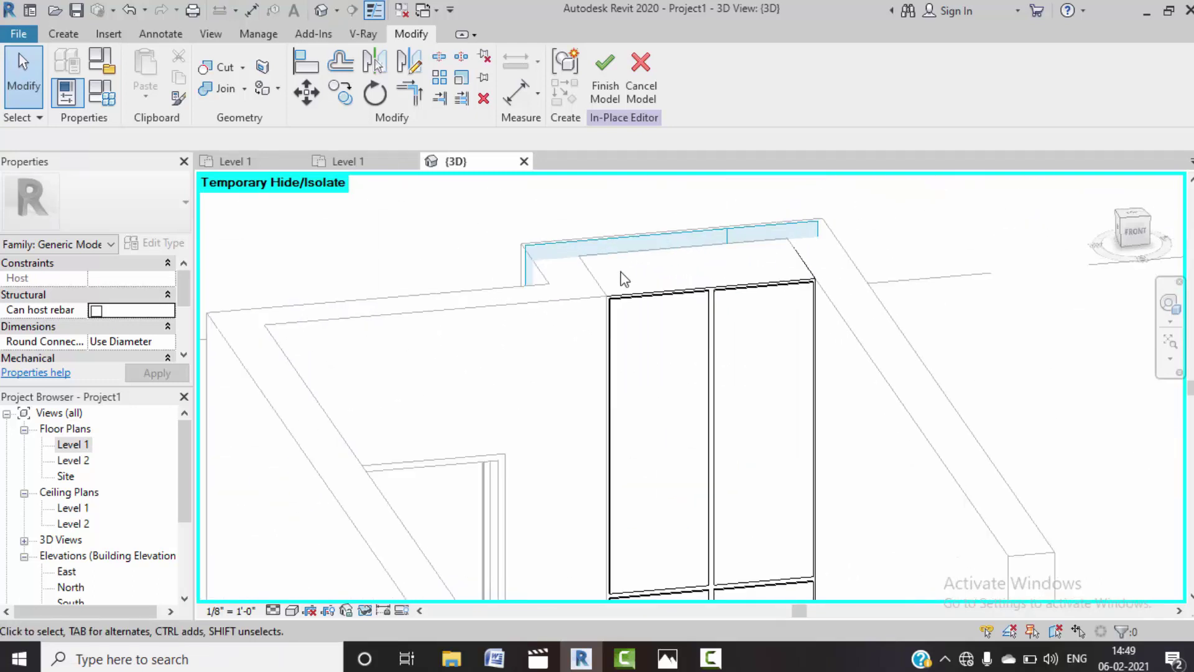
scroll(623, 278, down, 2)
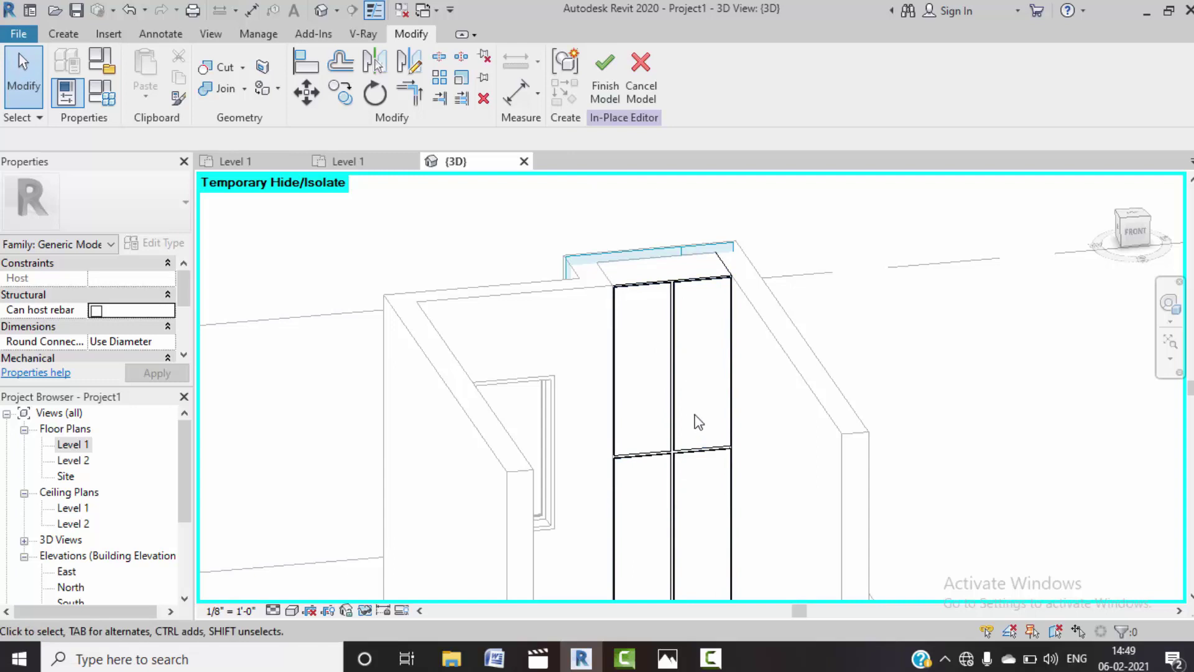
click(605, 84)
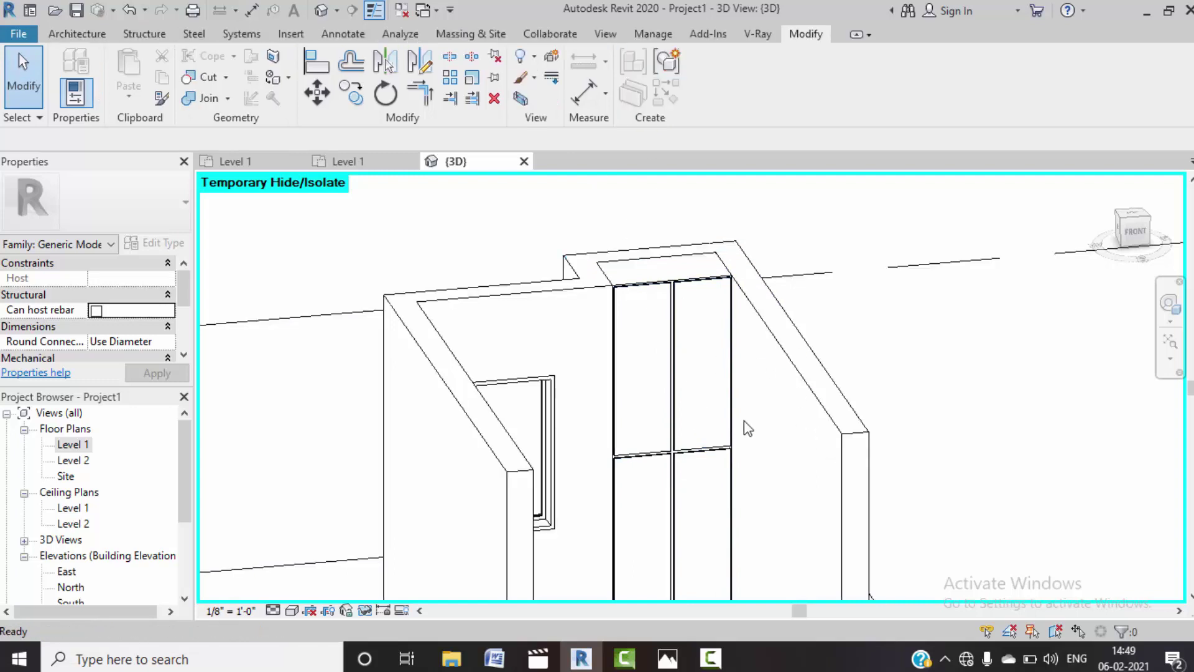
scroll(675, 356, down, 3)
scroll(675, 356, down, 2)
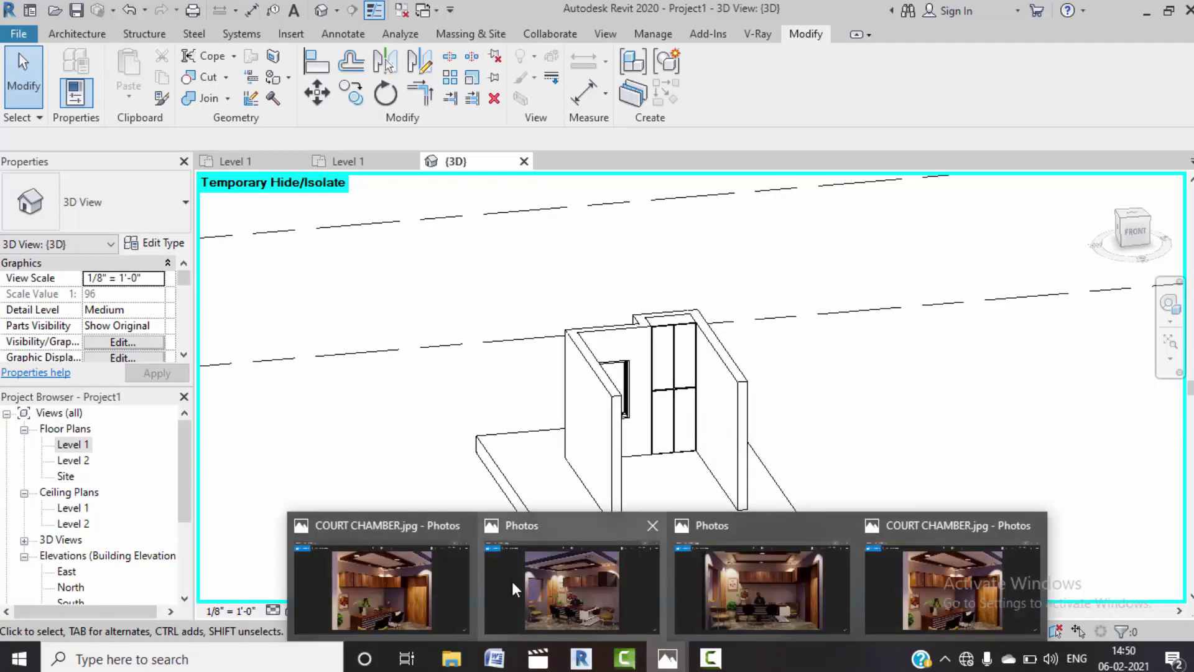
- Review the COURT CHAMBER.jpg reference render in Photos, then minimize it
click(414, 582)
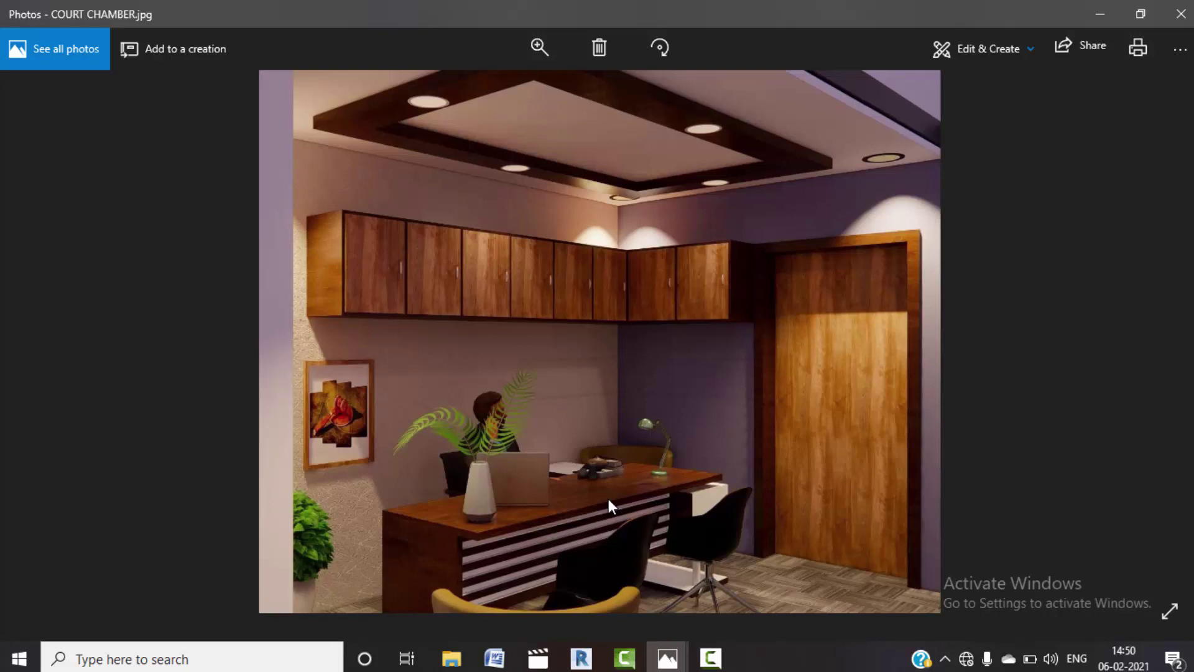
click(1095, 9)
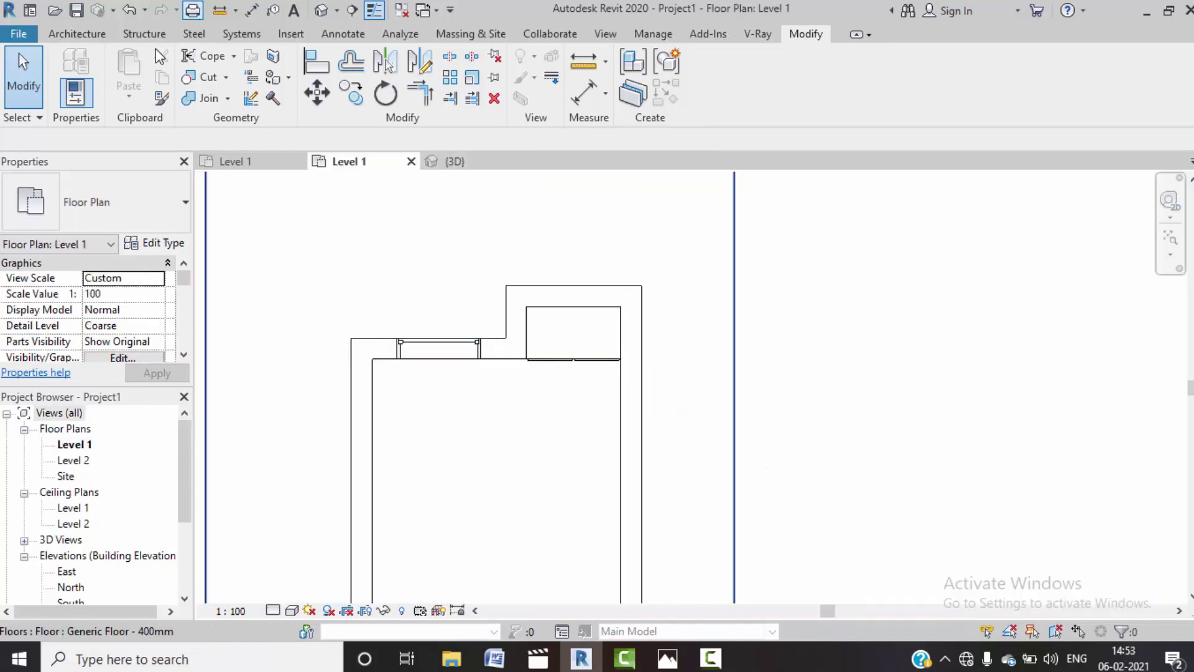
- Load the BOSS TABLE.rfa family from the Desktop into the project
click(291, 34)
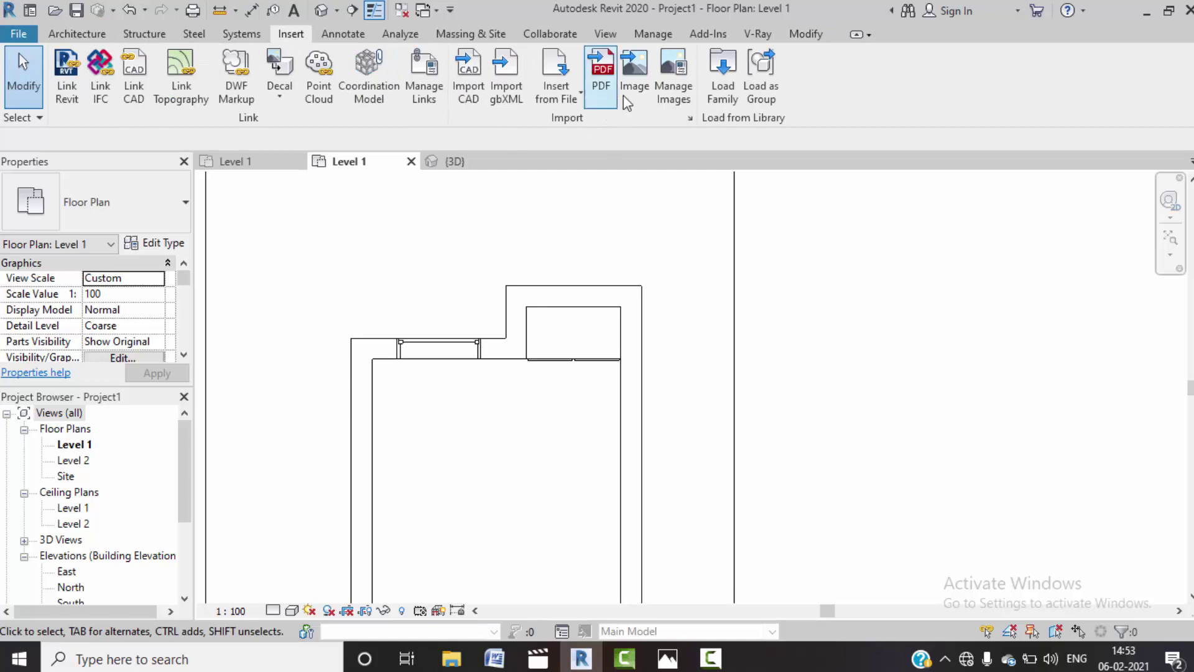
click(723, 75)
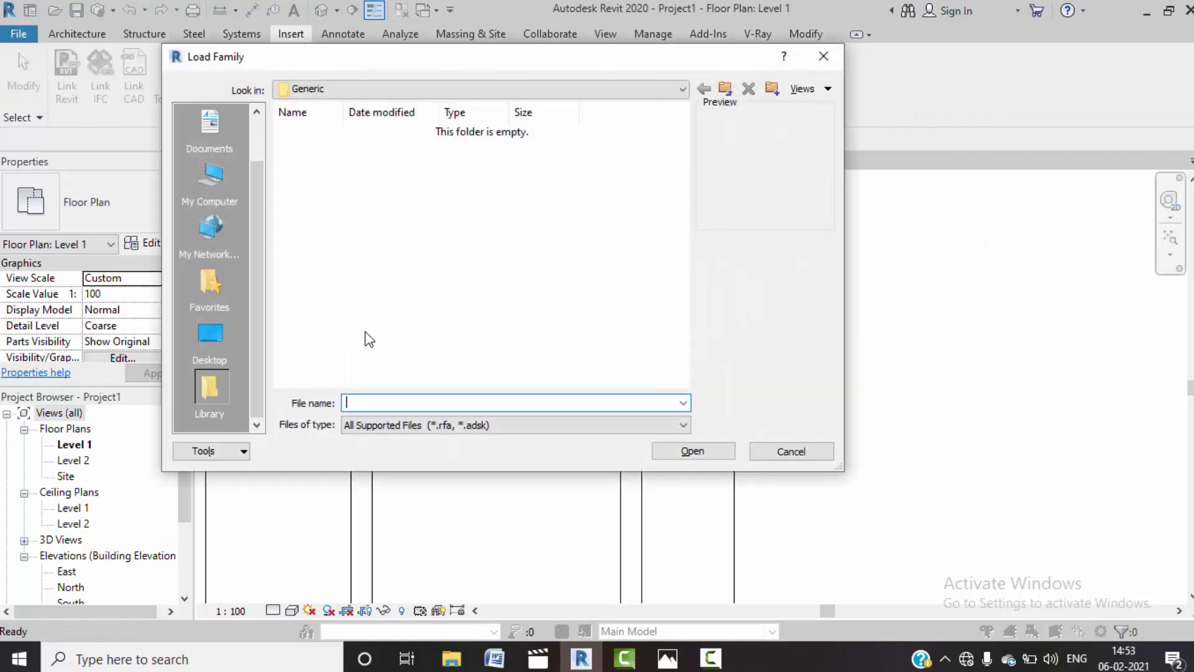
click(216, 348)
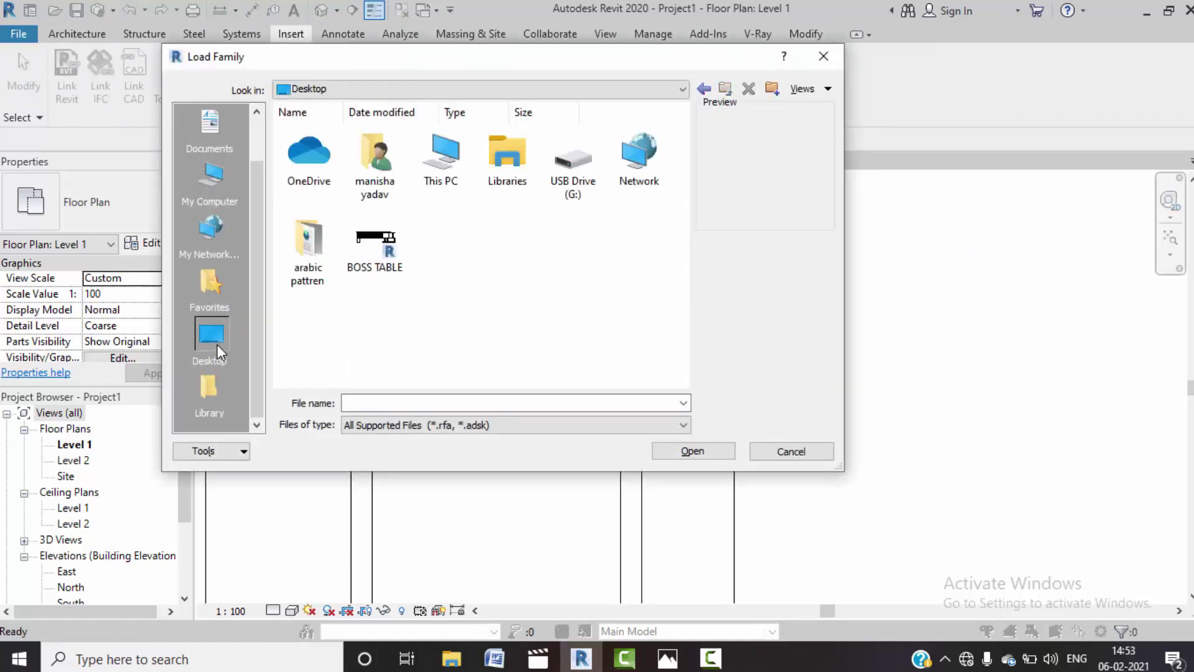
click(371, 253)
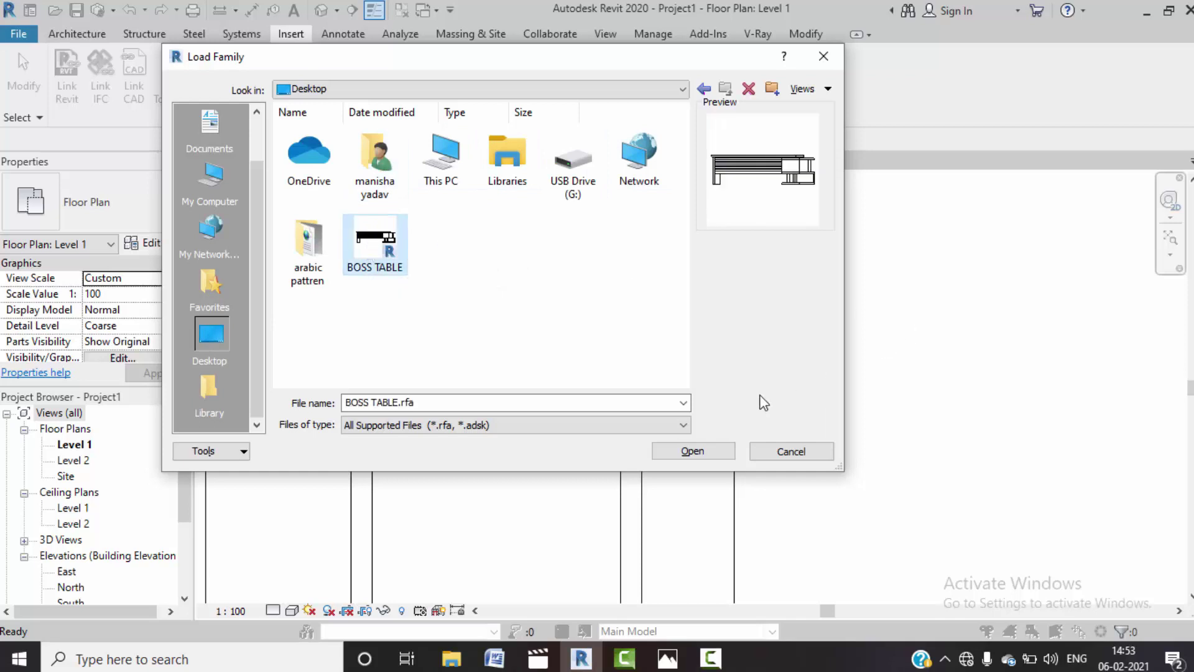
click(701, 452)
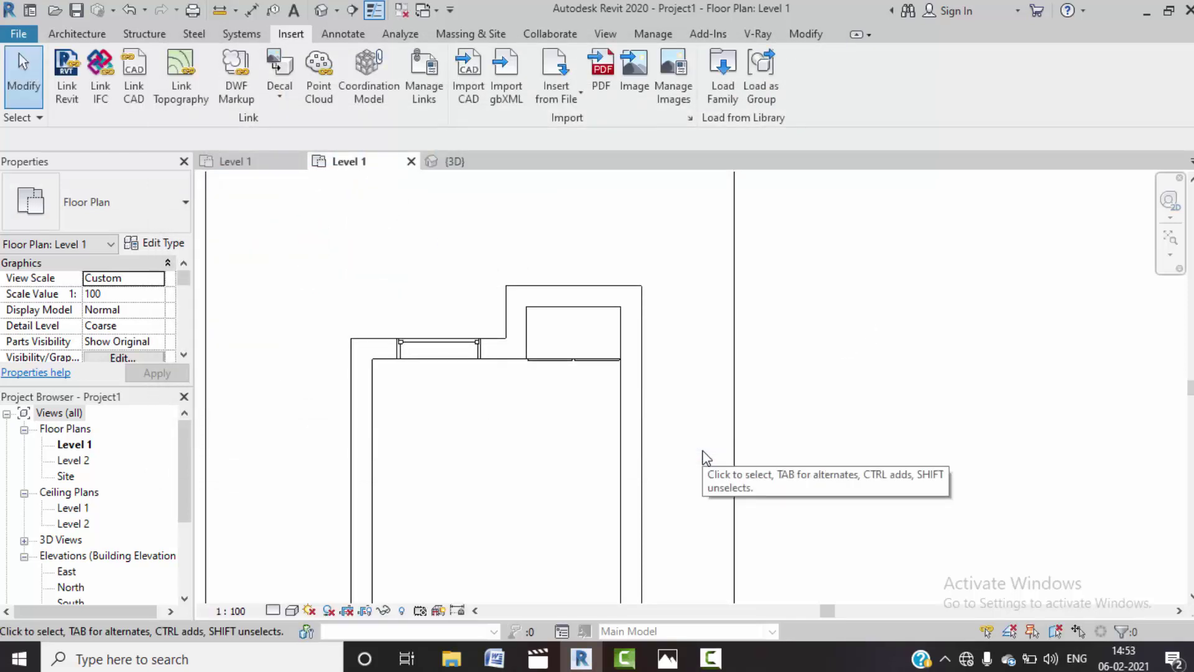
click(77, 34)
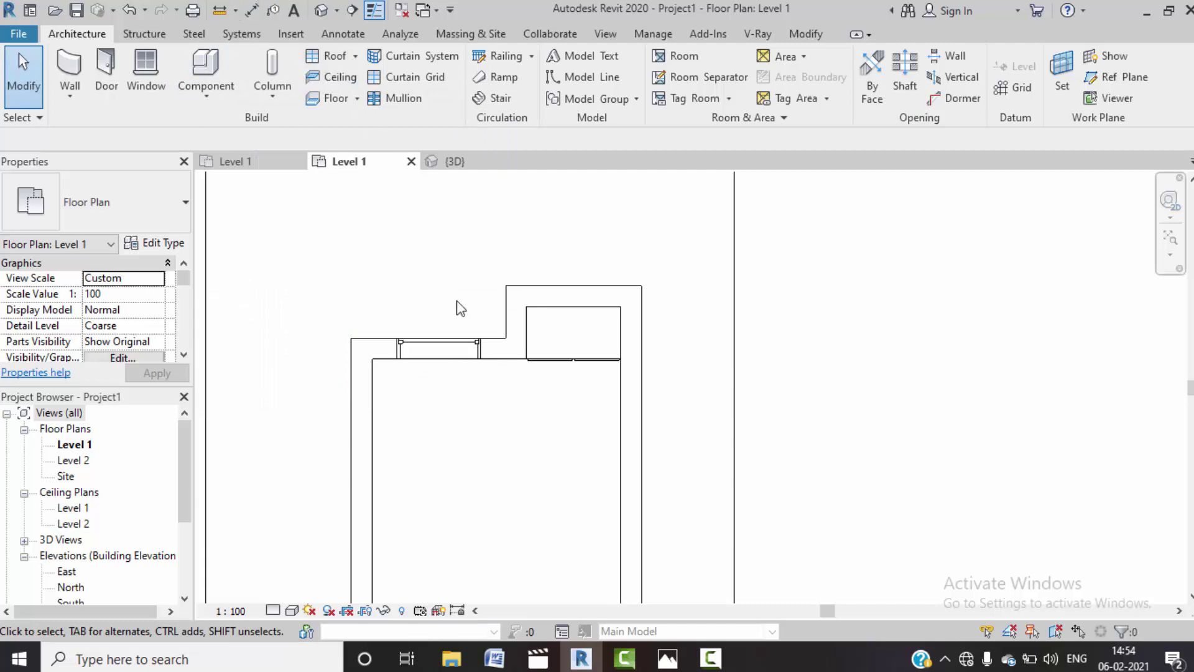
- Place the BOSS TABLE in the room, rotated to a vertical orientation
scroll(491, 379, down, 2)
mouse_move(498, 389)
middle_down()
mouse_move(505, 357)
mouse_move(480, 352)
mouse_move(485, 425)
middle_up()
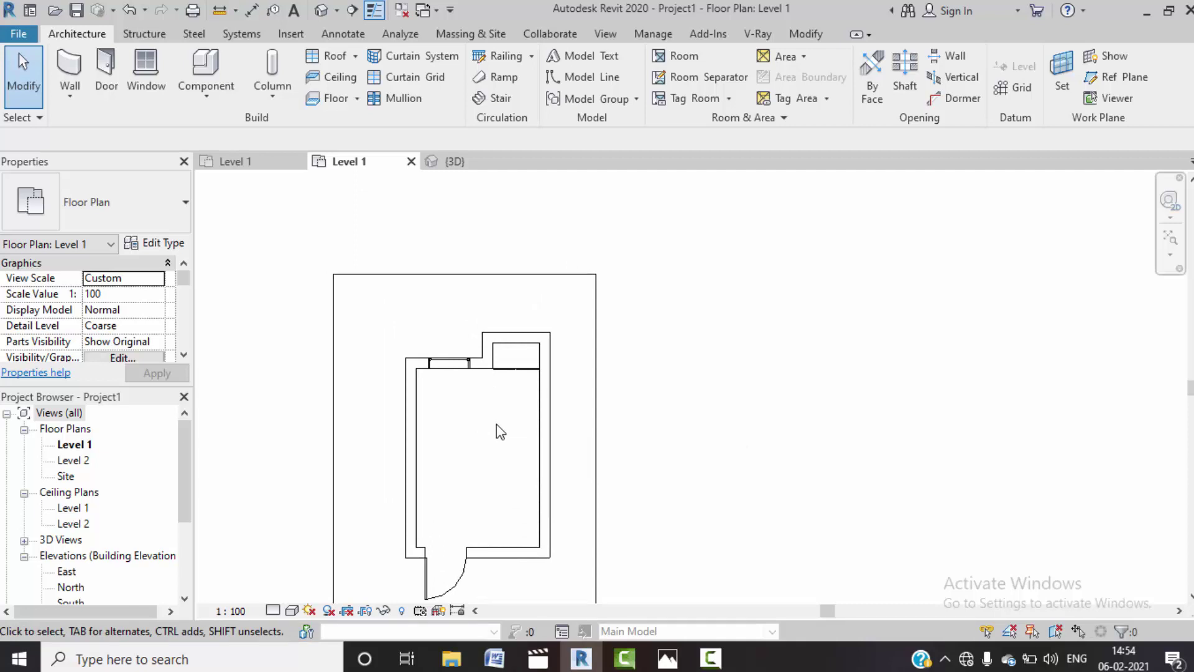
click(218, 72)
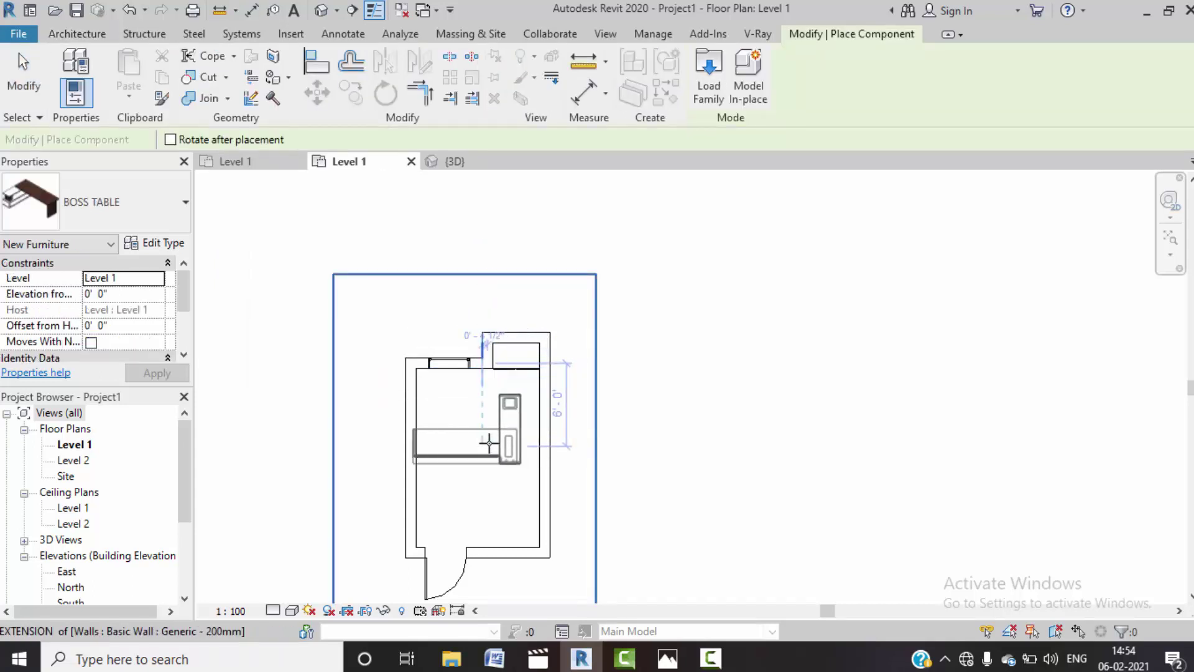
key(space)
key(space)
key(space)
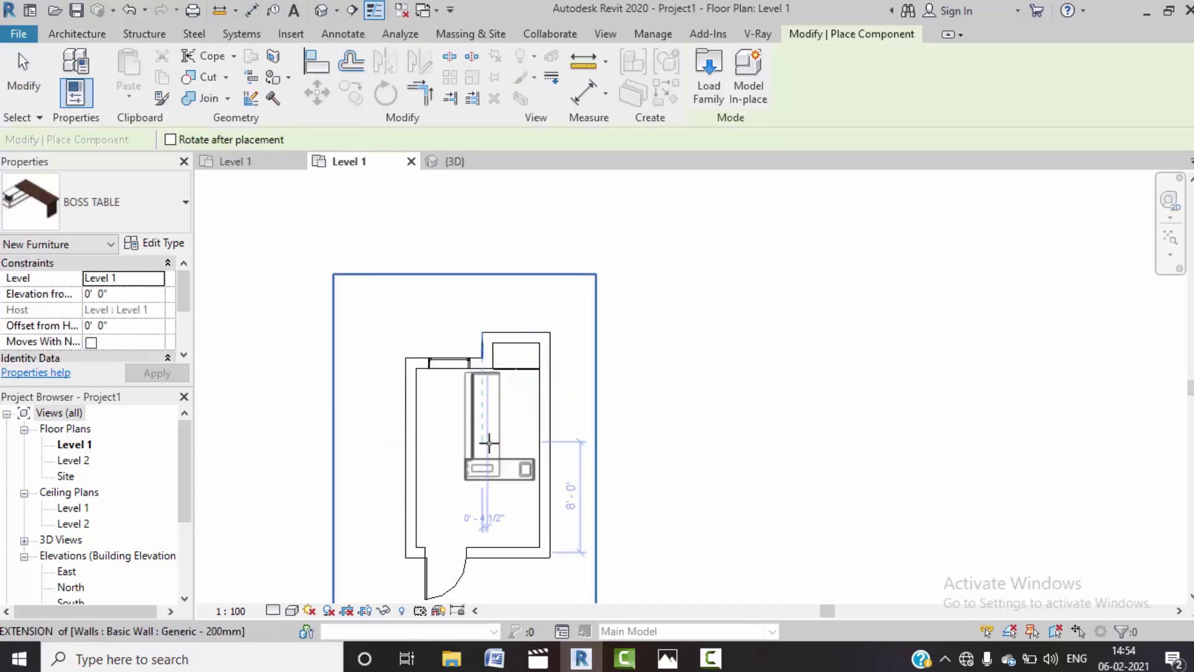
scroll(482, 472, up, 1)
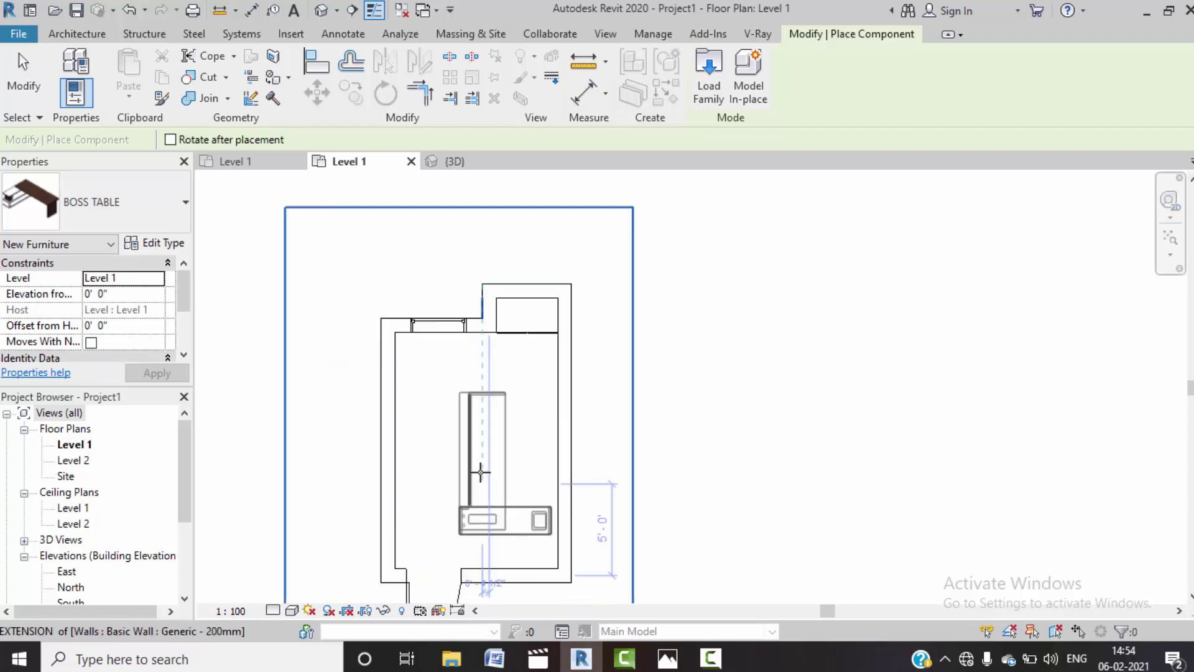
scroll(480, 471, up, 1)
scroll(480, 471, up, 1)
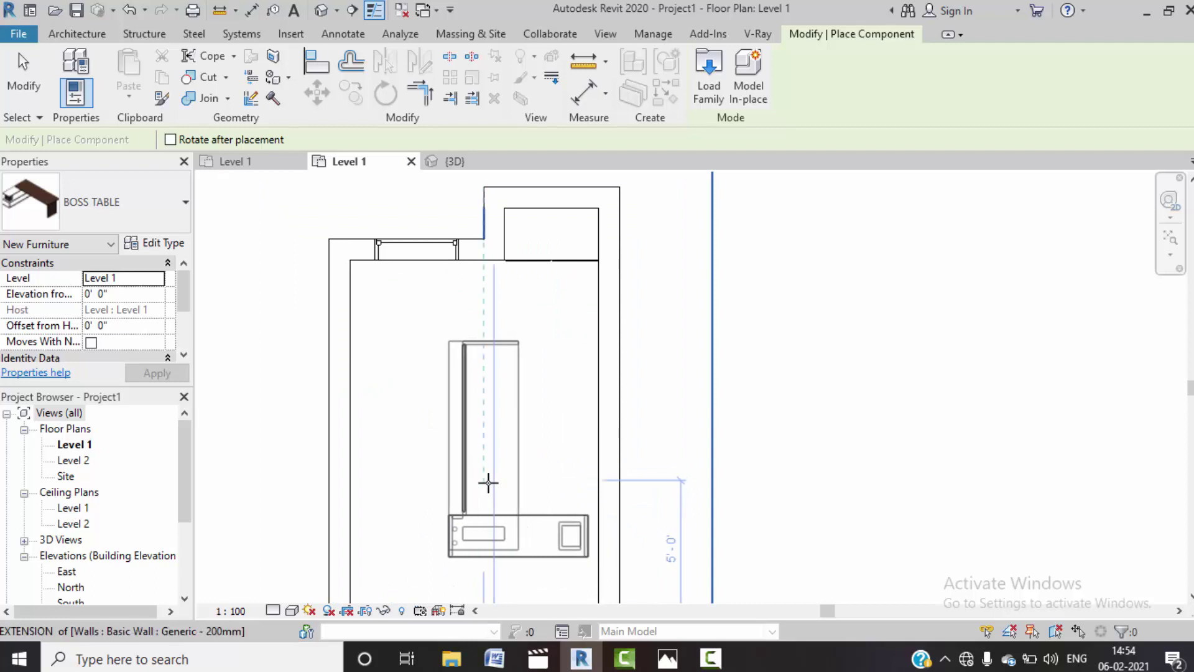
click(490, 482)
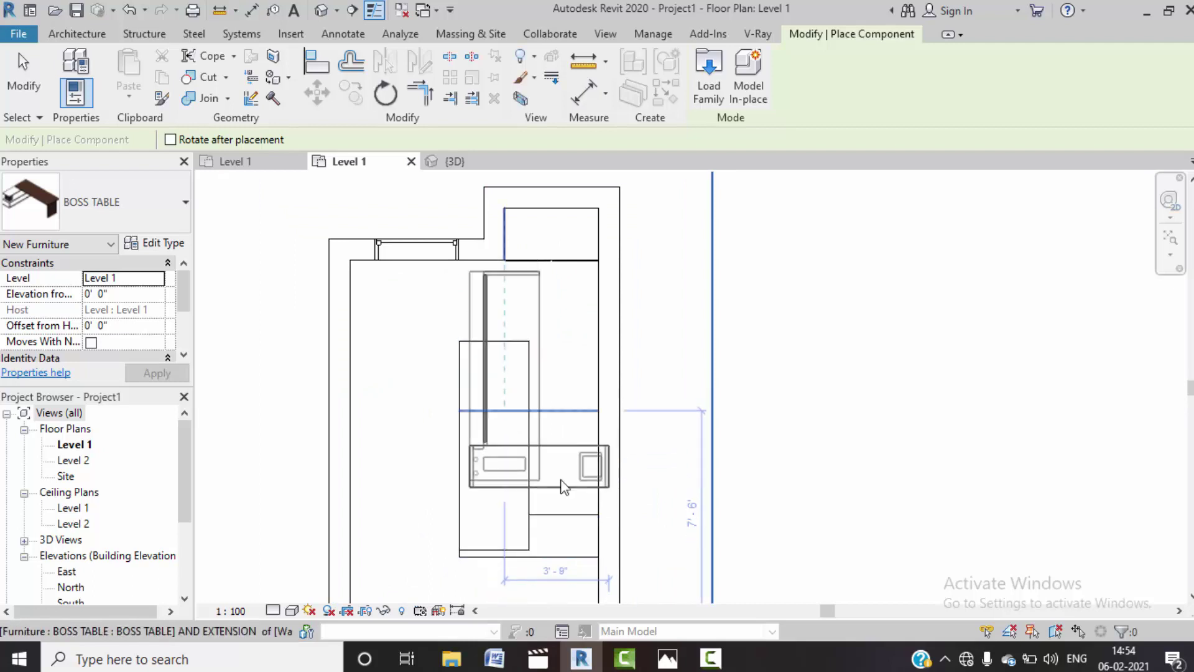
key(Escape)
key(Escape)
- Show the room in the 3D view with the Shaded visual style
click(589, 522)
scroll(607, 522, up, 5)
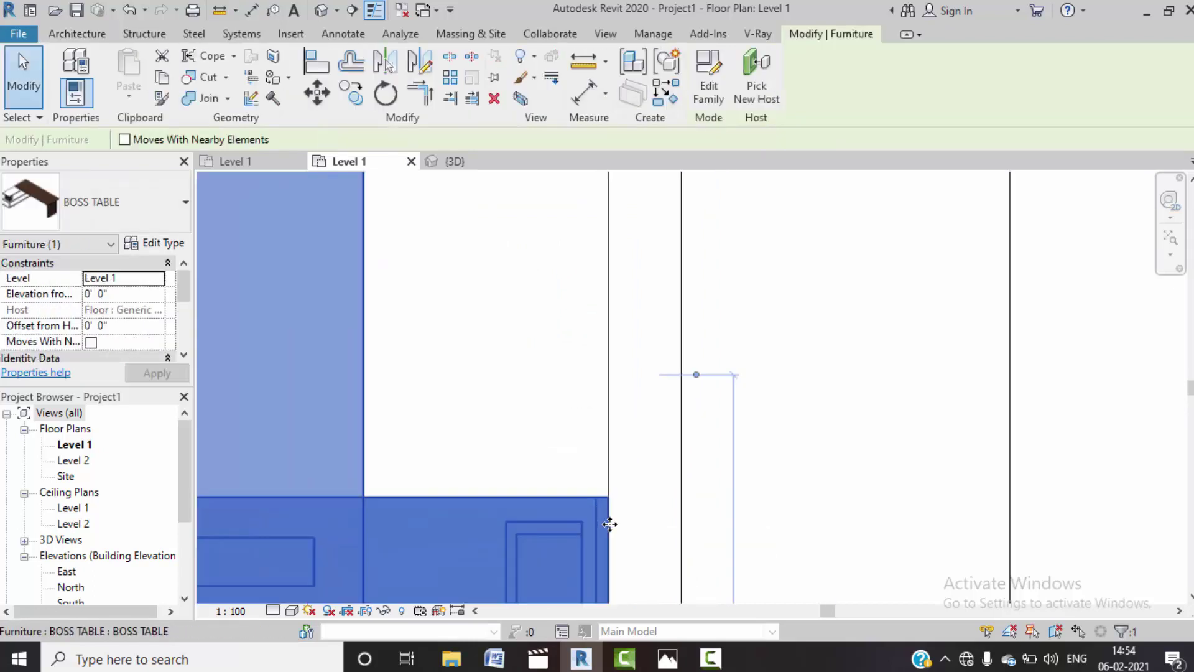
scroll(635, 521, down, 3)
scroll(633, 521, down, 2)
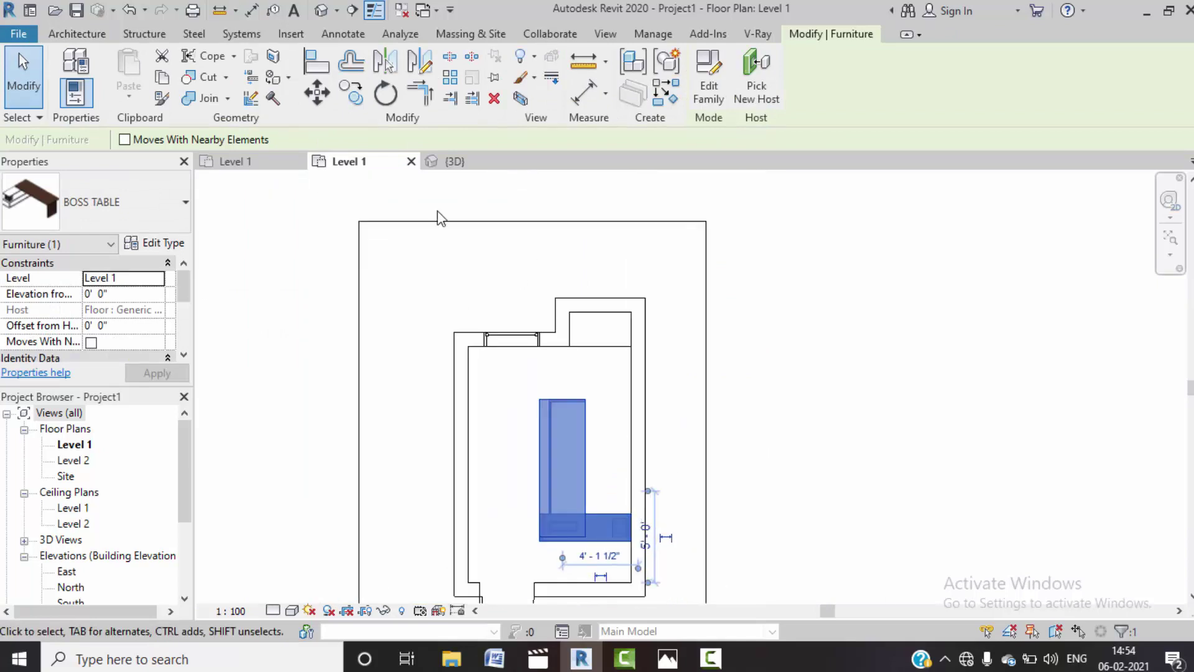
click(454, 162)
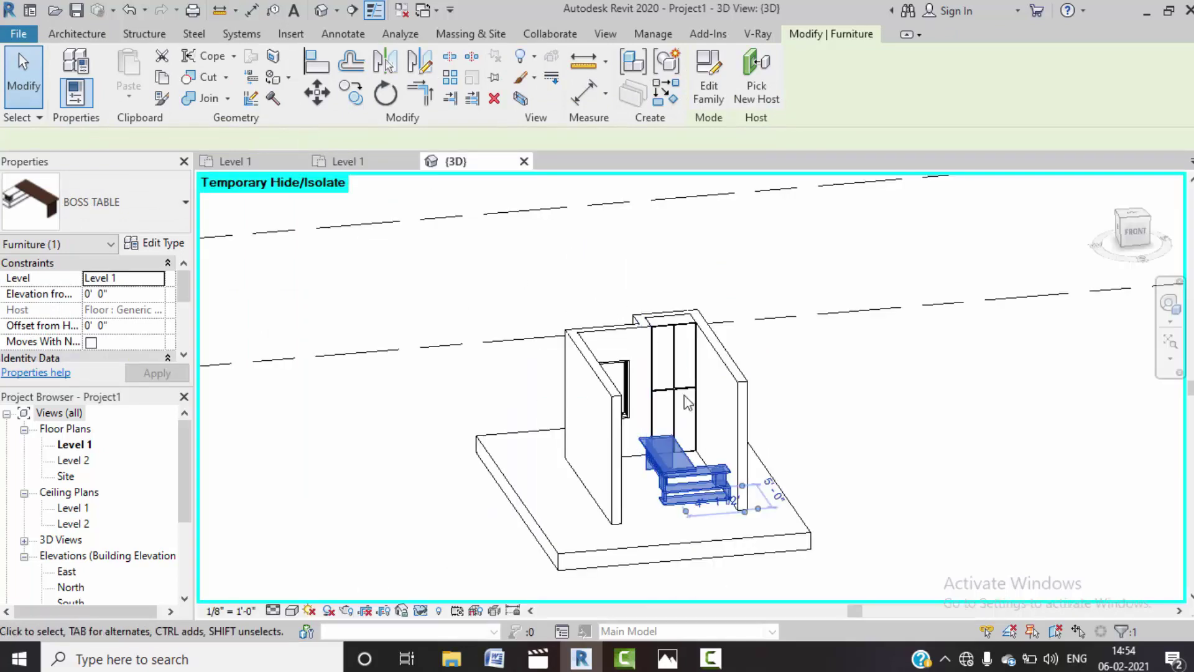
scroll(716, 507, up, 3)
click(596, 520)
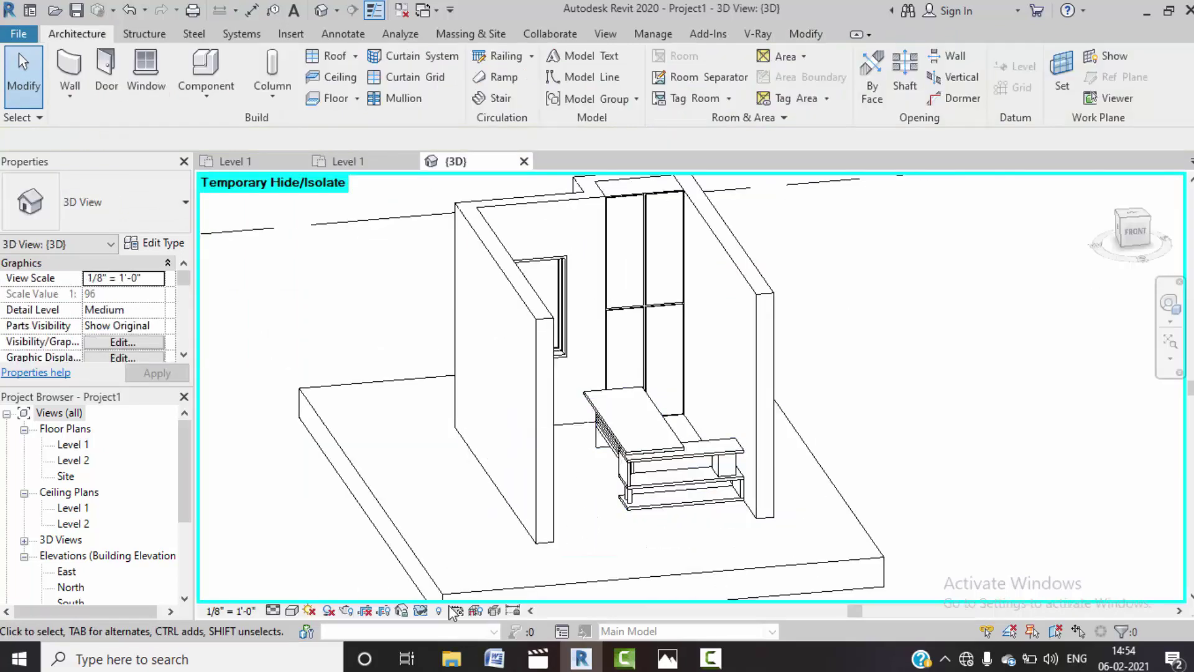
click(292, 611)
click(336, 573)
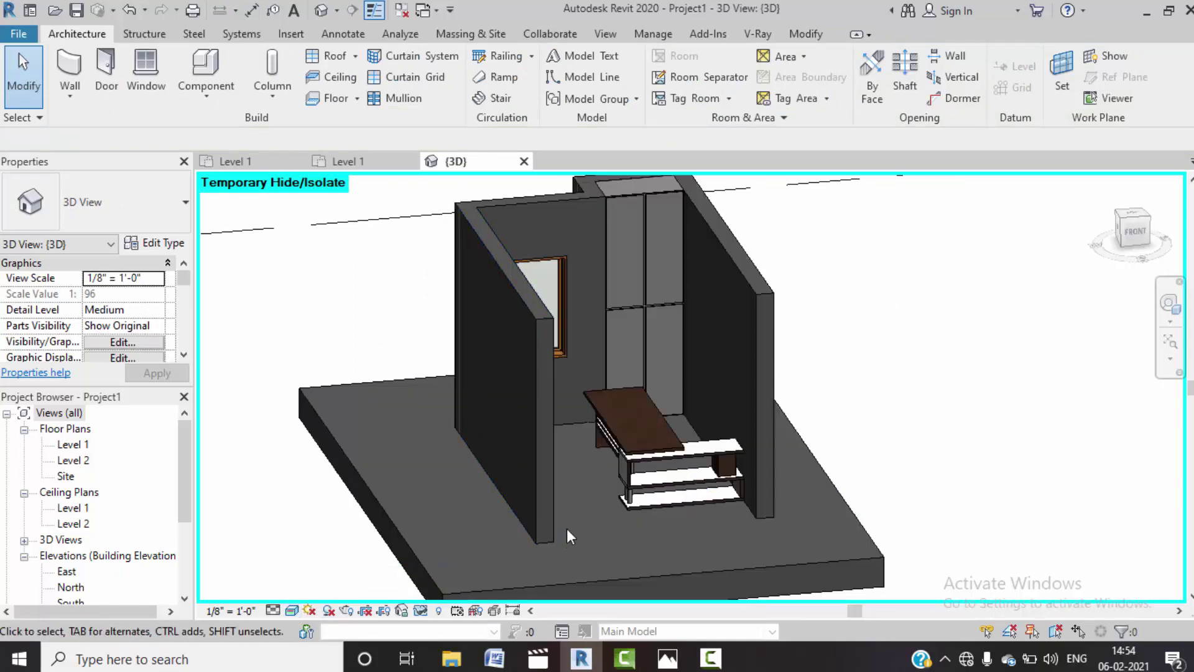
- Temporarily hide the front wall and orbit to a left-side view of the table
mouse_move(573, 523)
shift+middle_down()
mouse_move(553, 495)
mouse_move(608, 413)
mouse_move(608, 522)
mouse_move(585, 514)
shift+middle_up()
scroll(635, 408, up, 3)
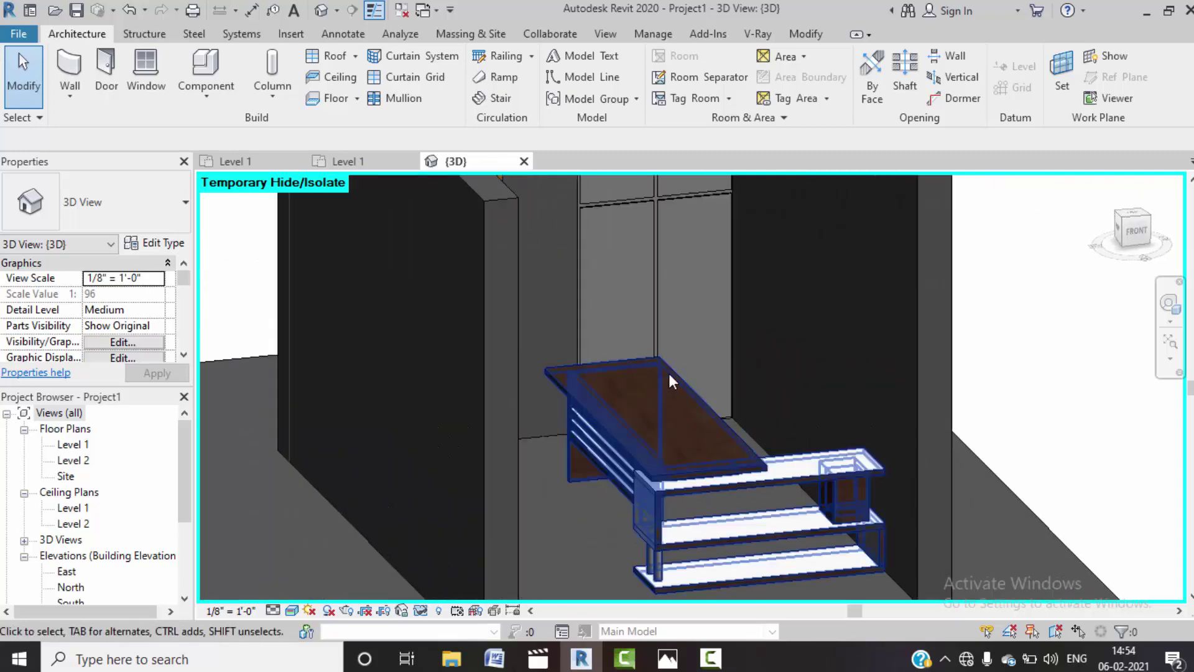
scroll(670, 373, down, 1)
click(552, 262)
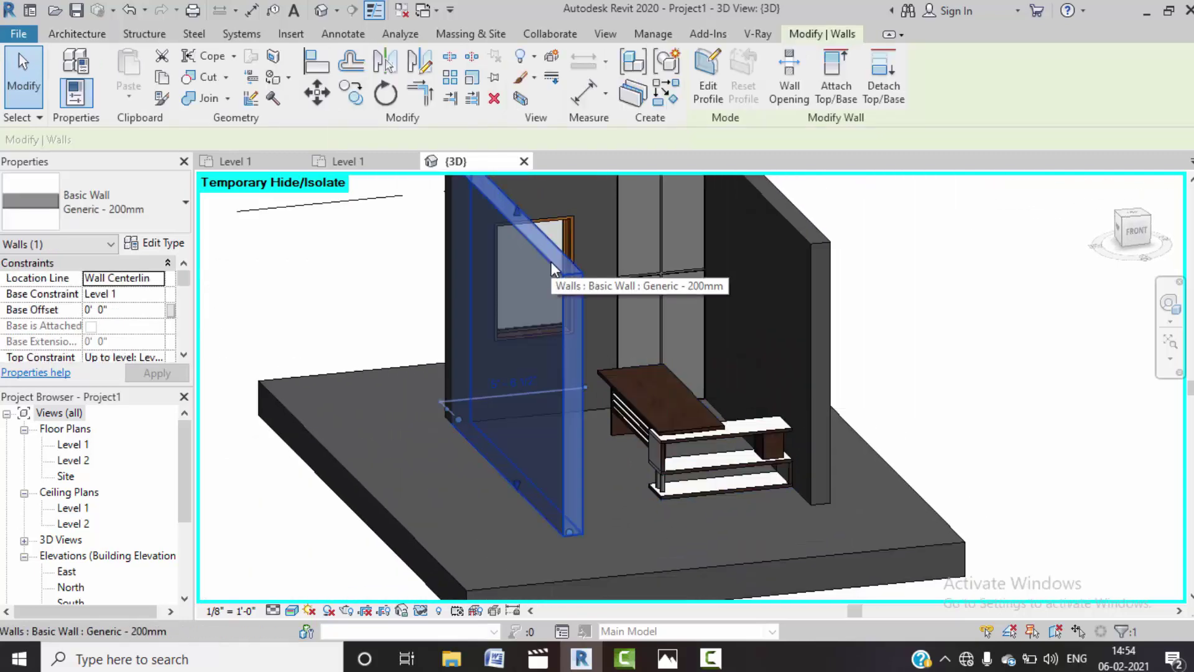
key(h)
key(h)
key(Escape)
shift+middle_drag(626, 360, 824, 393)
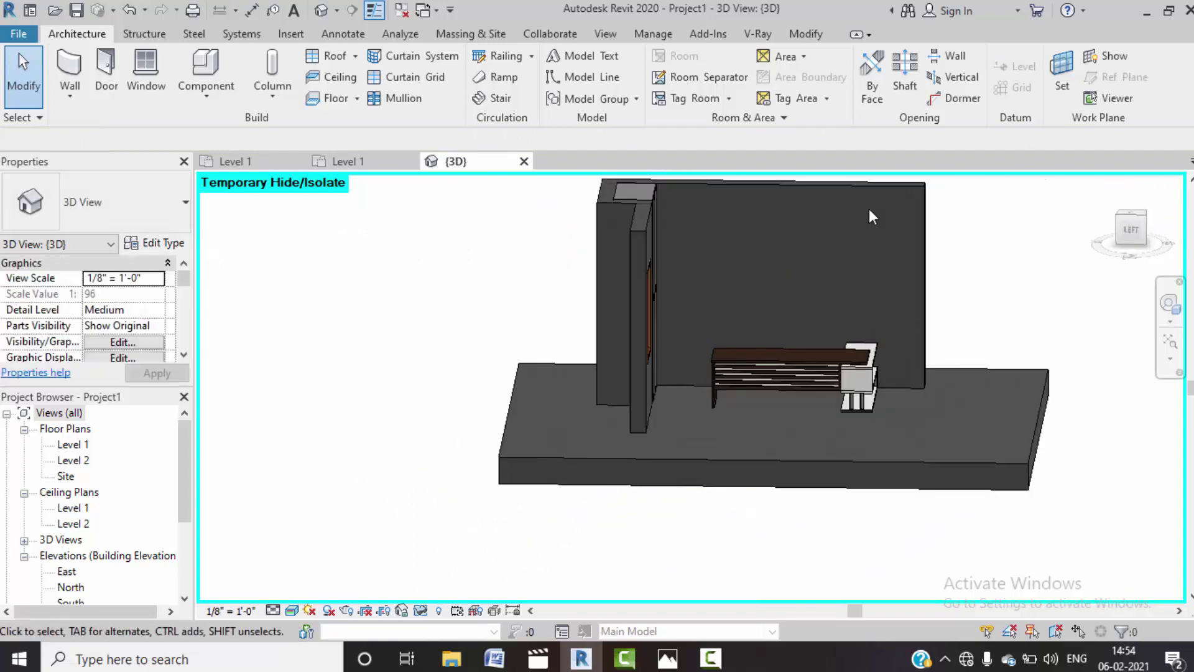
mouse_move(871, 216)
middle_down()
mouse_move(744, 297)
mouse_move(733, 567)
middle_up()
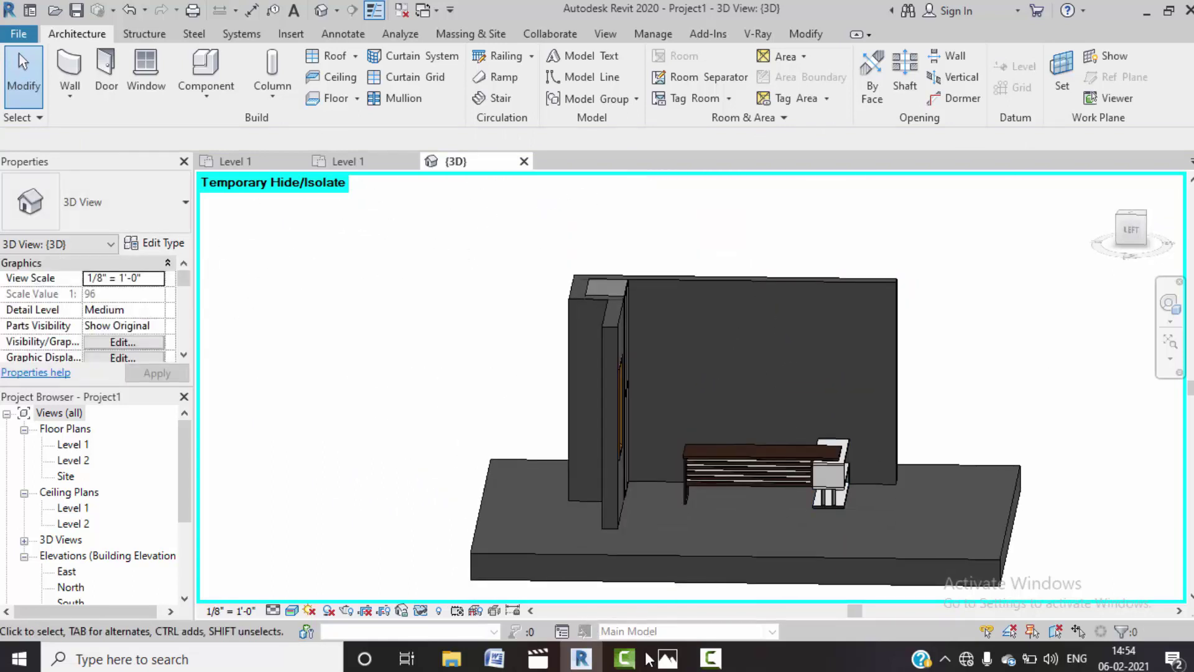
mouse_move(667, 658)
click(558, 580)
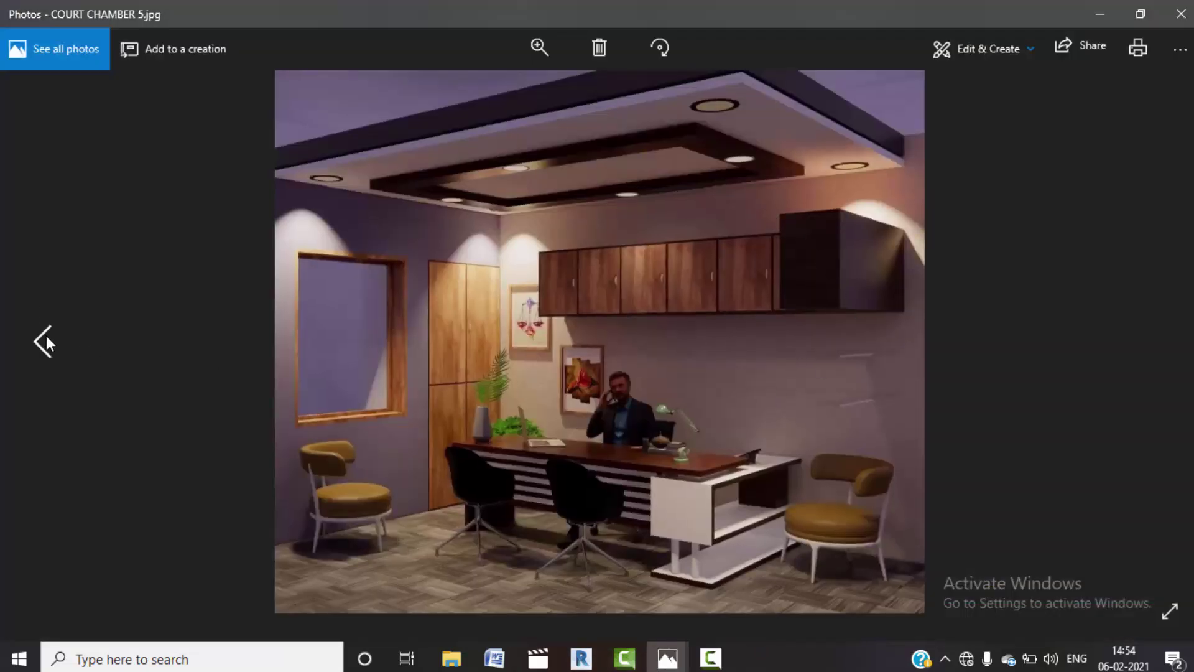
click(46, 337)
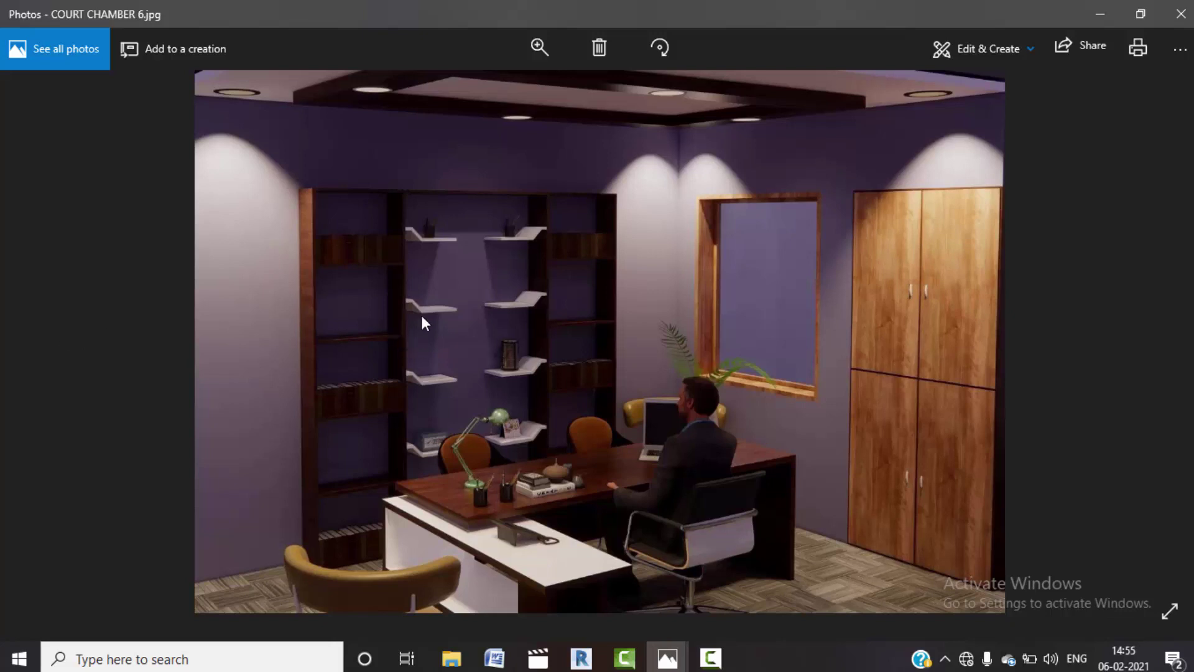
click(1155, 349)
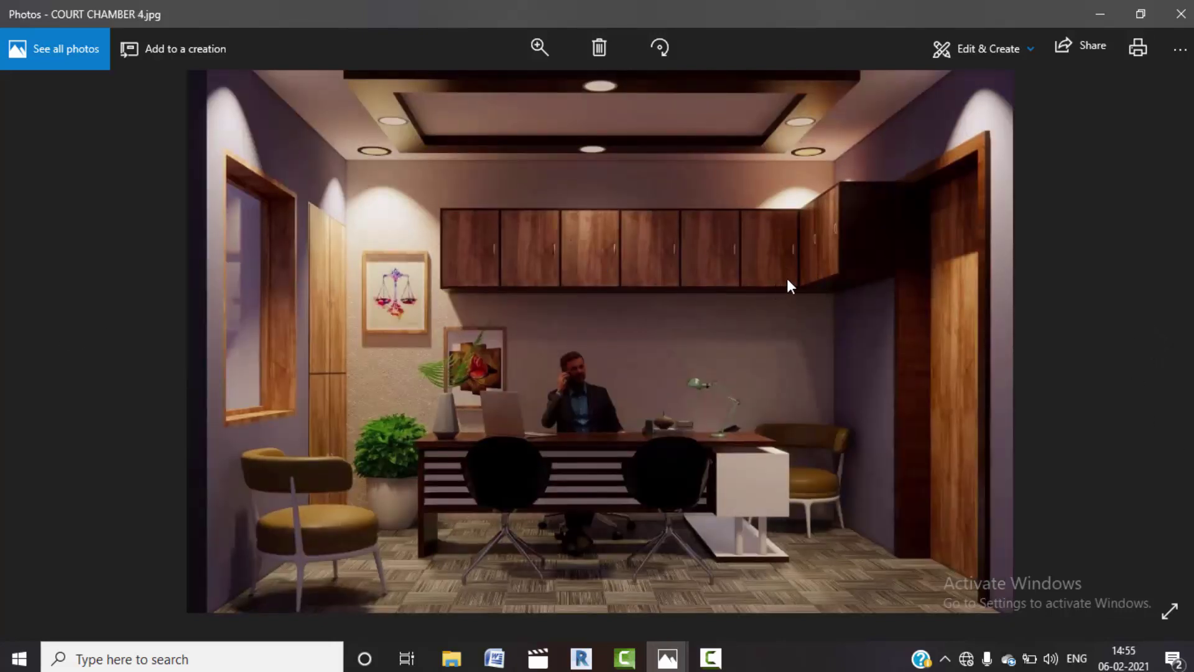
click(1099, 7)
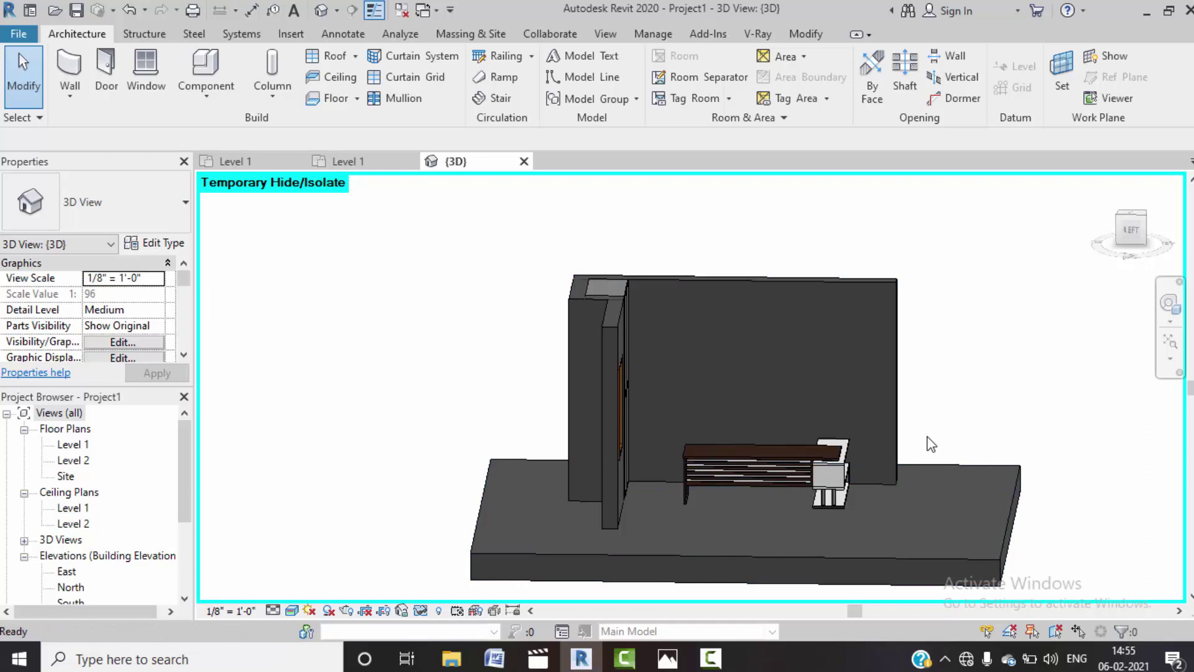
- Reset temporary hiding and hide the front wall again
key(h)
key(r)
click(833, 325)
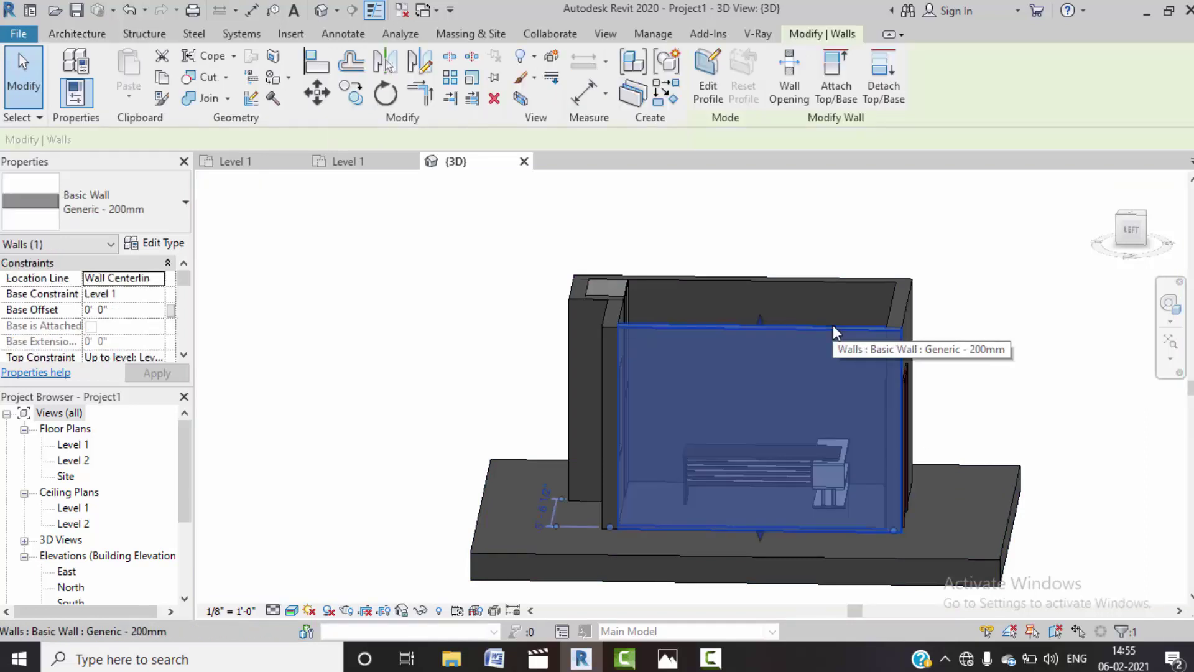
key(h)
key(h)
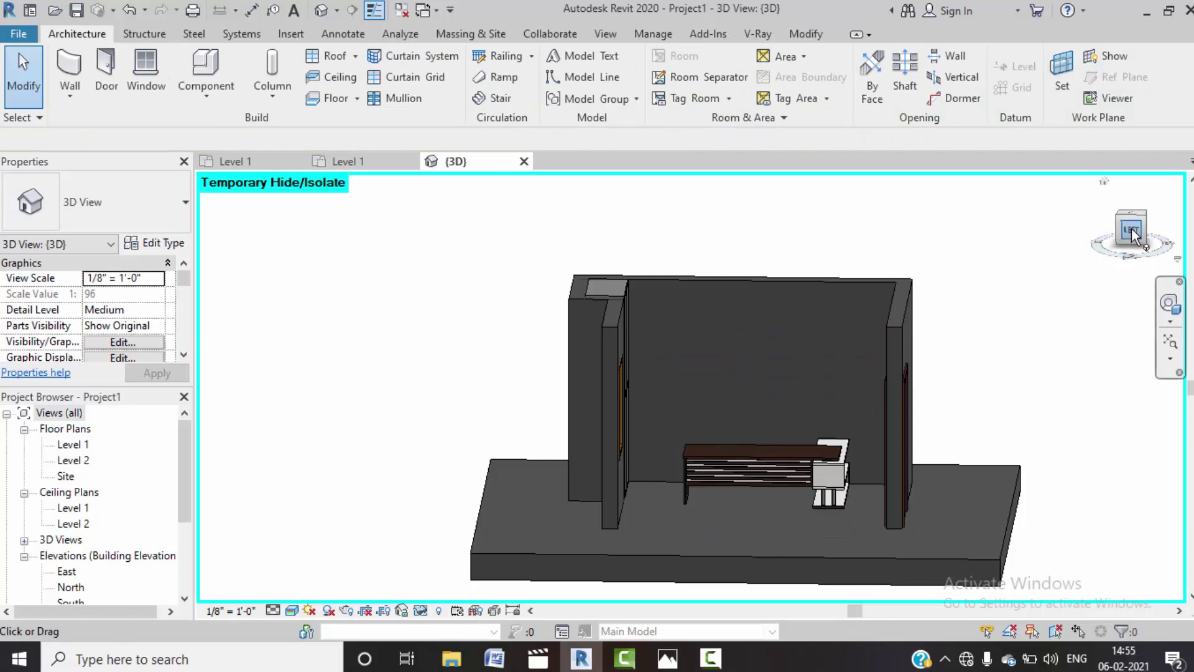
- Face the LEFT side of the model, centre the wall, and use Hidden Line style
click(1130, 230)
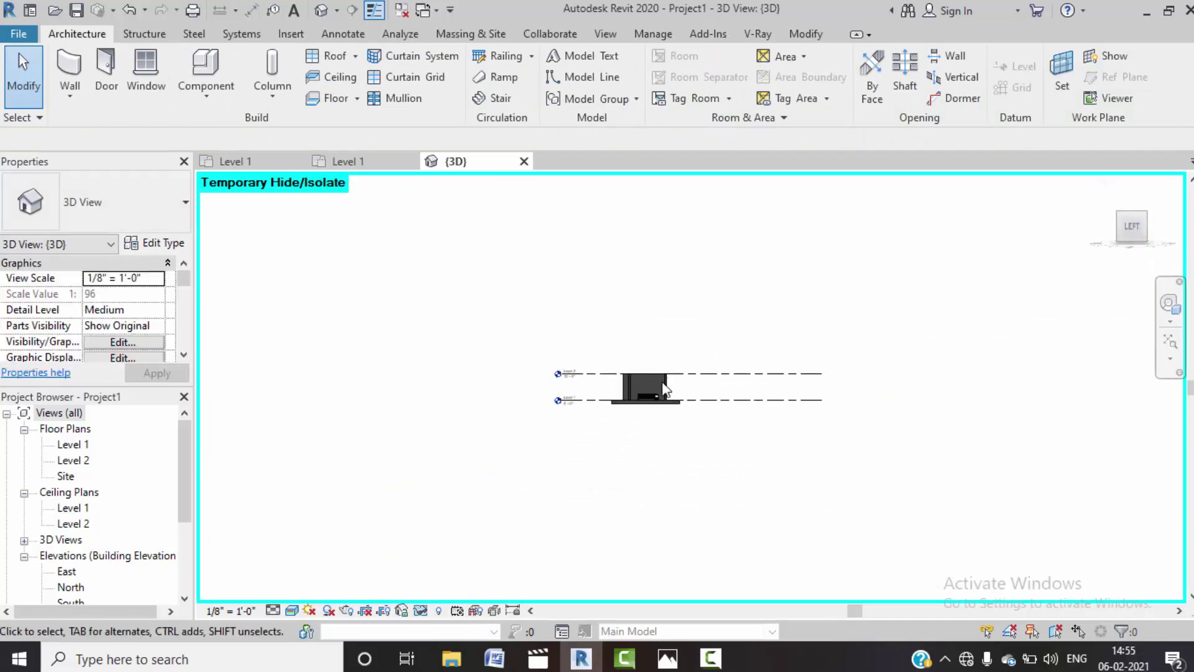
scroll(649, 394, up, 3)
scroll(669, 431, up, 3)
scroll(696, 446, up, 3)
middle_drag(696, 446, 731, 418)
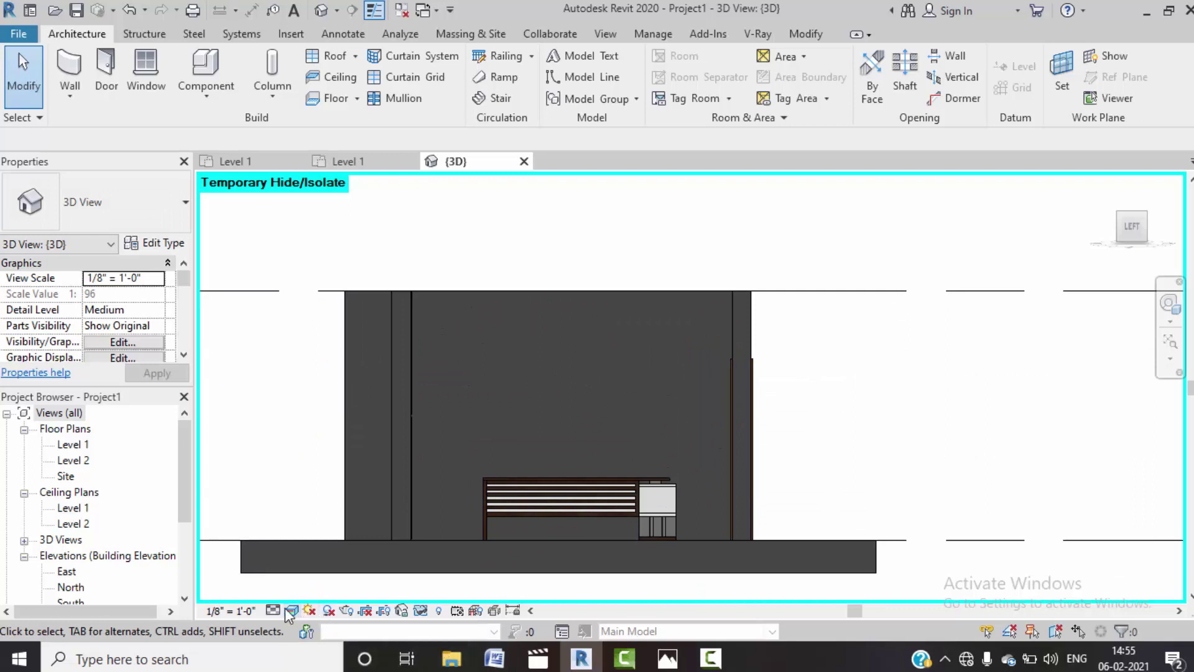
click(291, 611)
click(330, 525)
scroll(659, 419, up, 2)
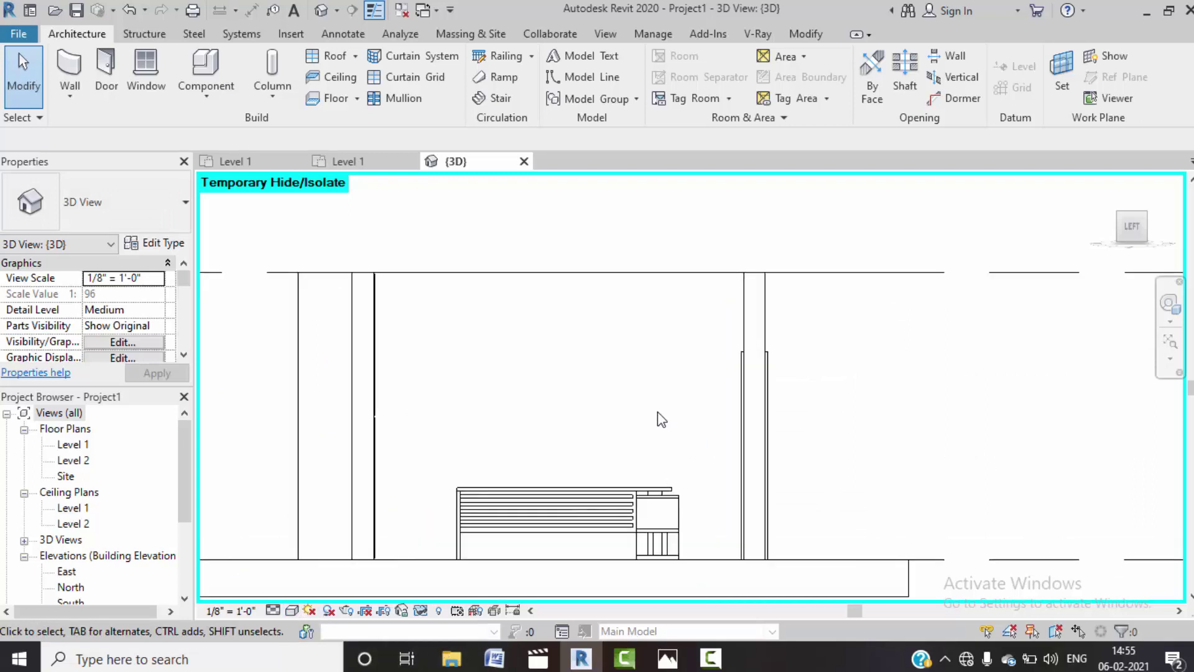
scroll(658, 419, up, 1)
- Create a Generic Models in-place model named Generic Models 2 and start an extrusion's work plane setup
click(219, 103)
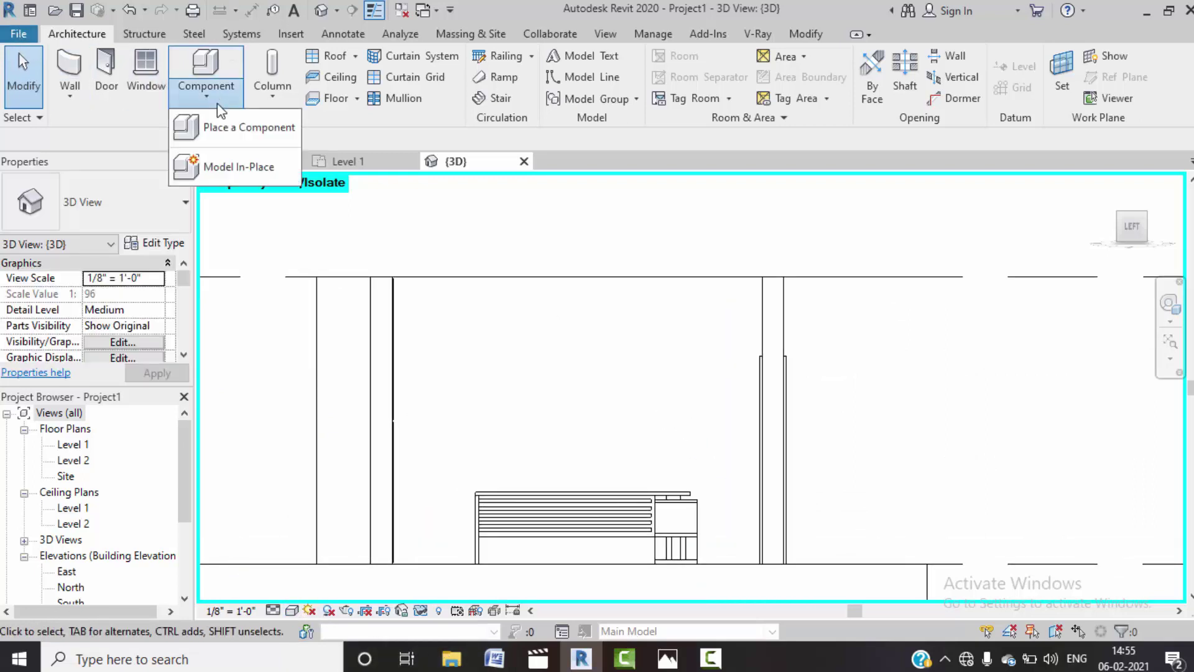
click(234, 168)
scroll(597, 311, down, 2)
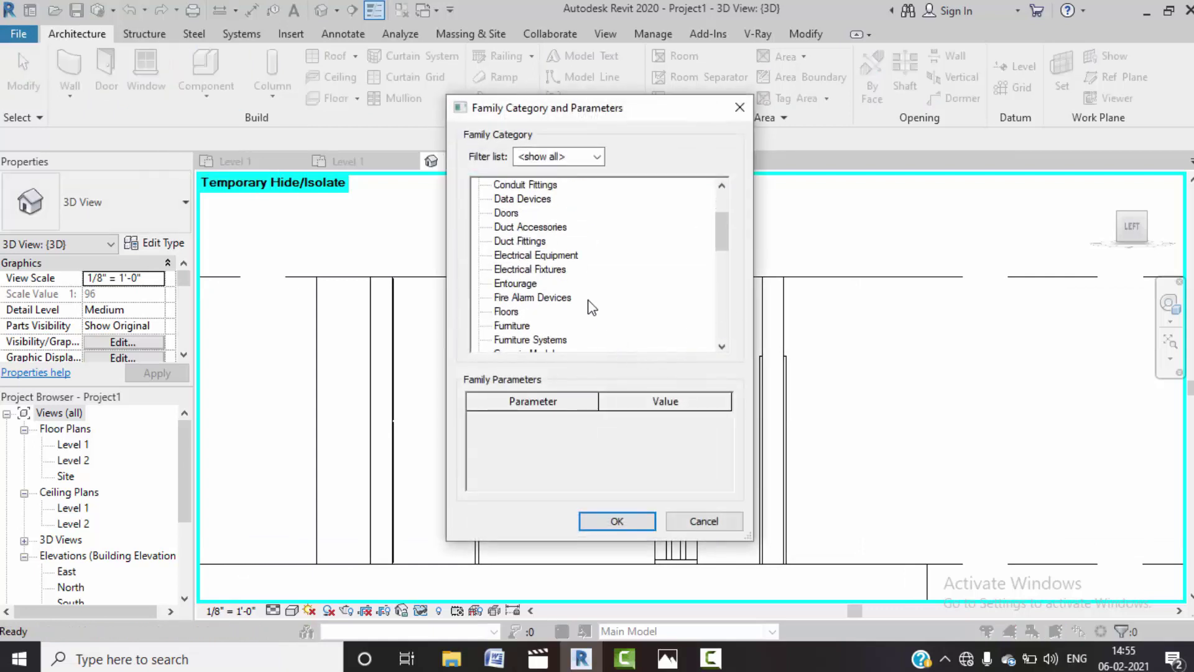
scroll(569, 300, down, 1)
click(529, 311)
click(612, 520)
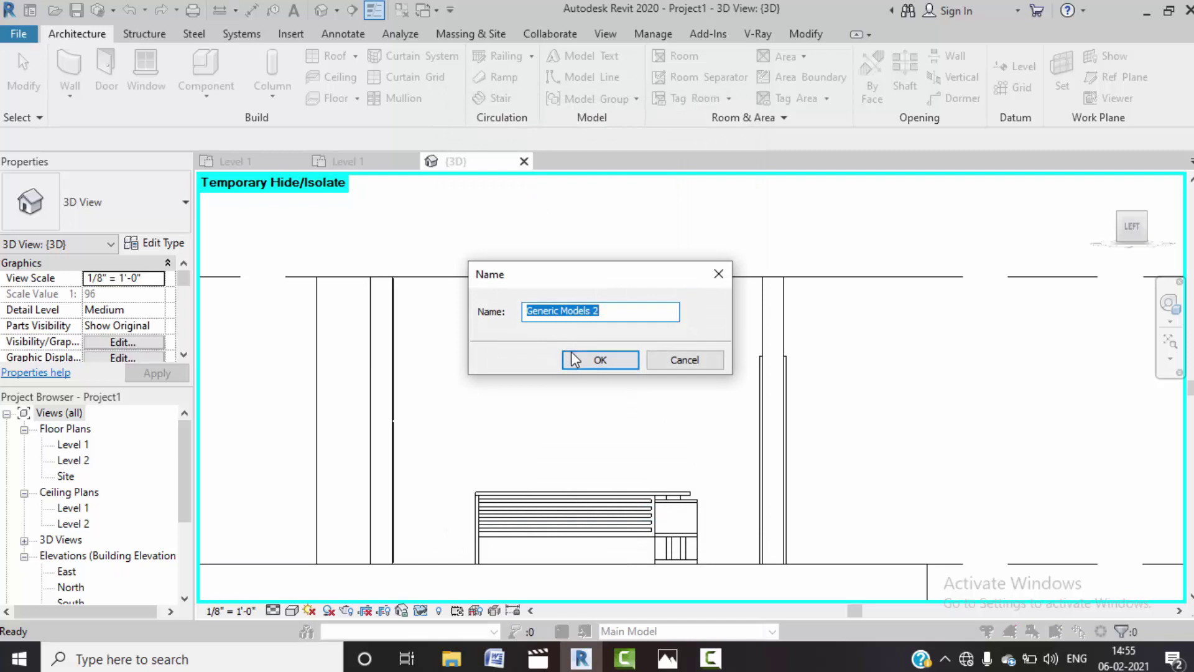
click(572, 356)
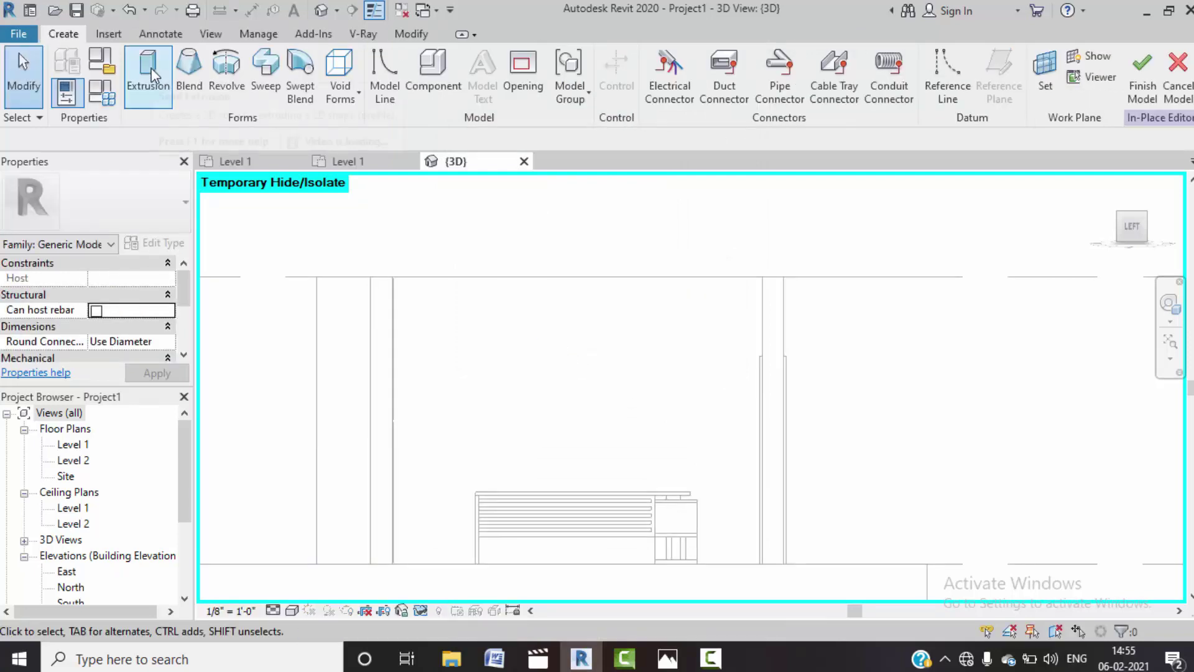
click(151, 69)
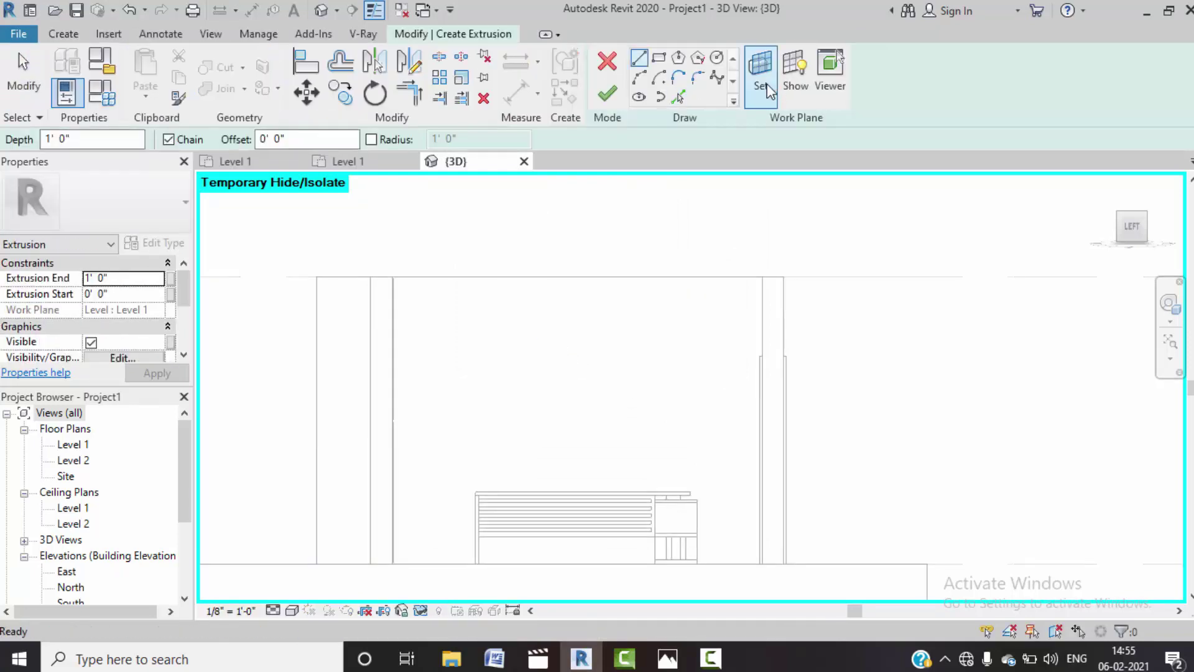
click(764, 84)
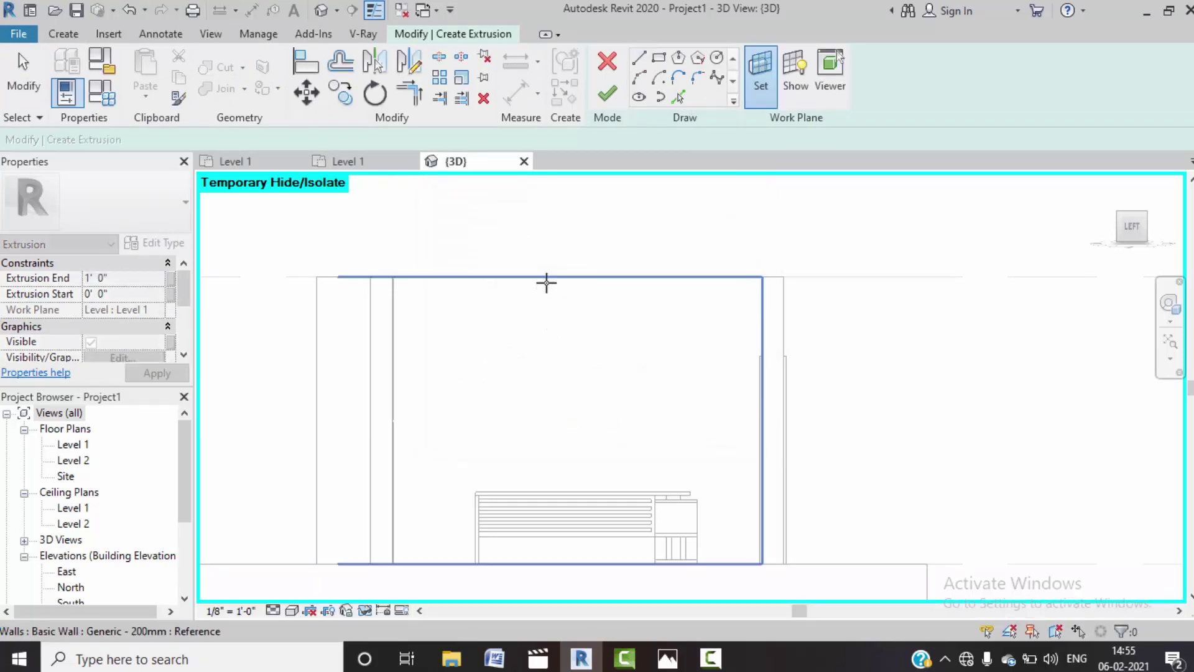
- Sketch on the wall face and draw the top horizontal cabinet line
click(547, 283)
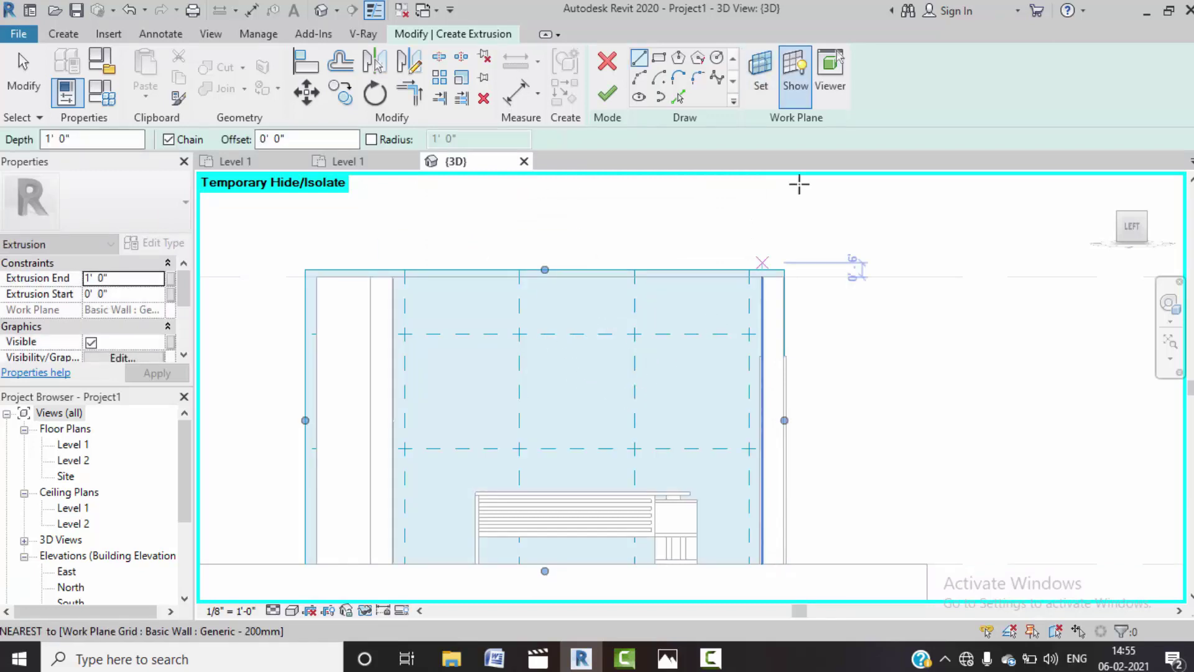
click(659, 64)
click(659, 275)
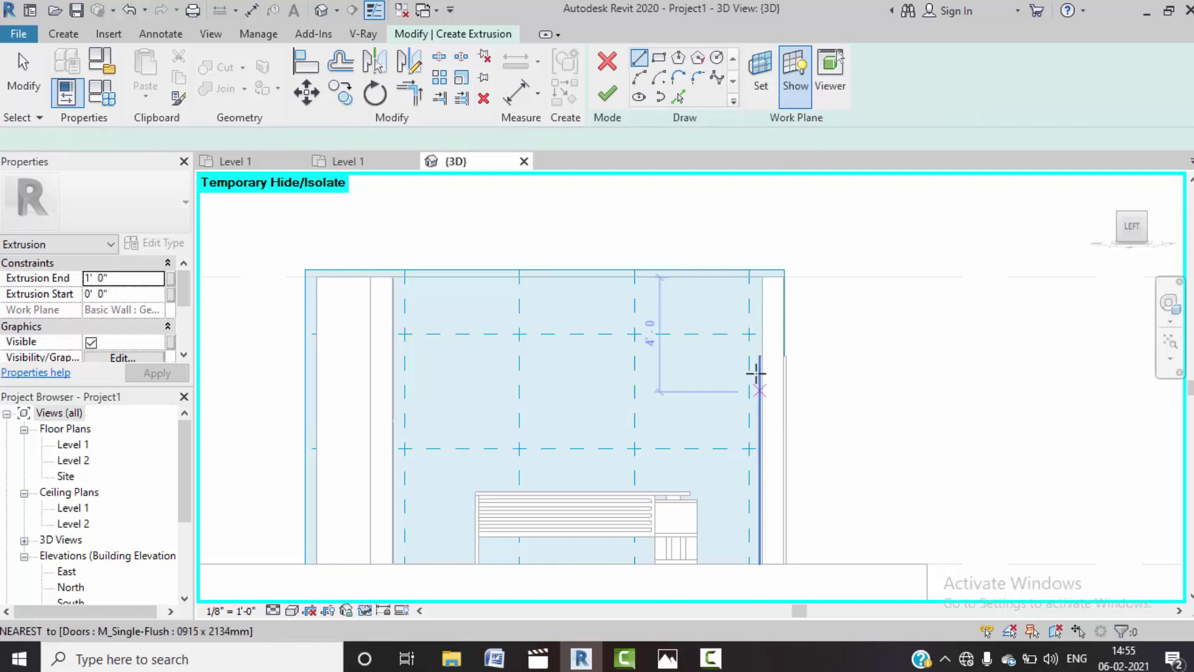
click(759, 356)
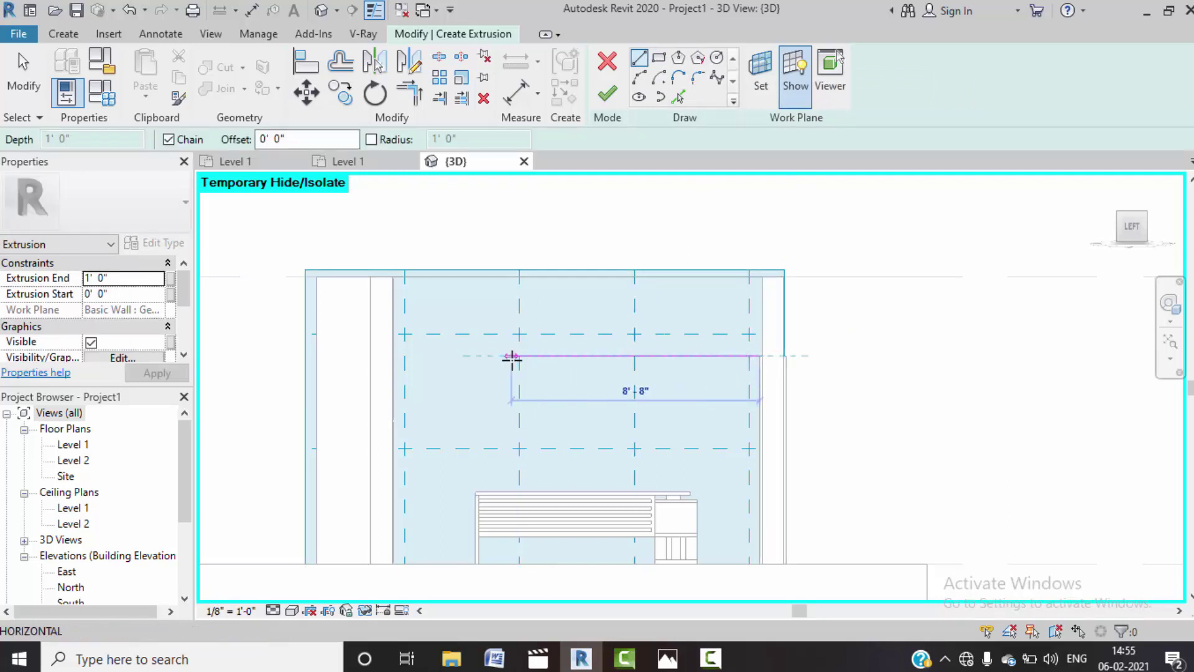
click(473, 356)
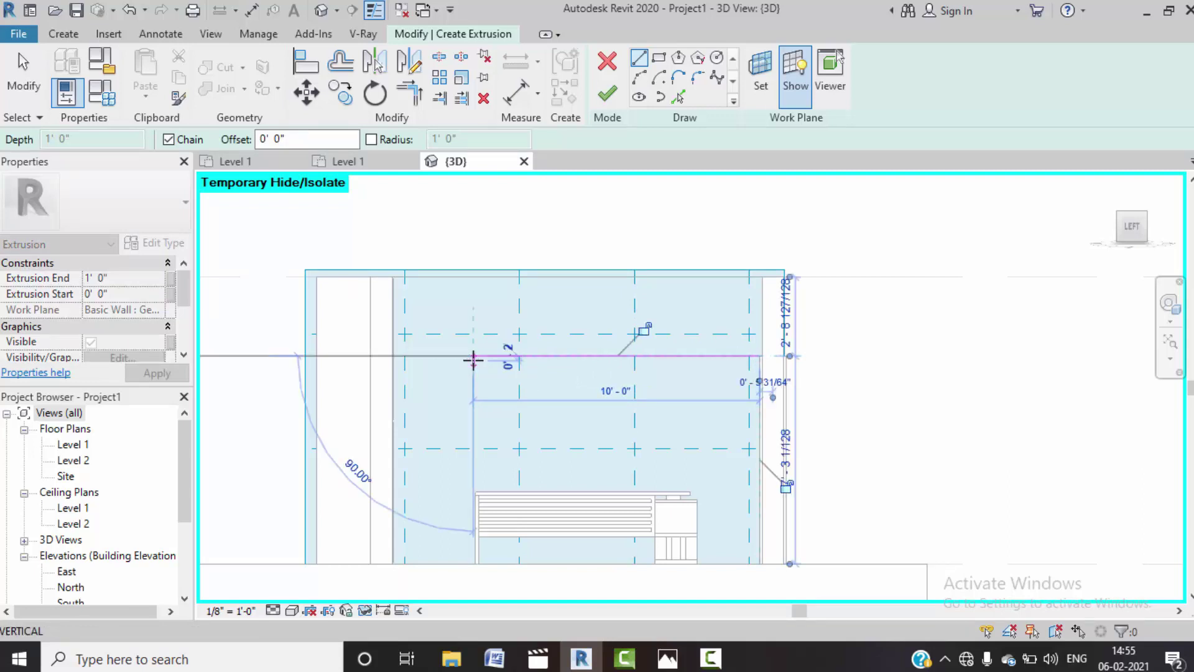
key(Escape)
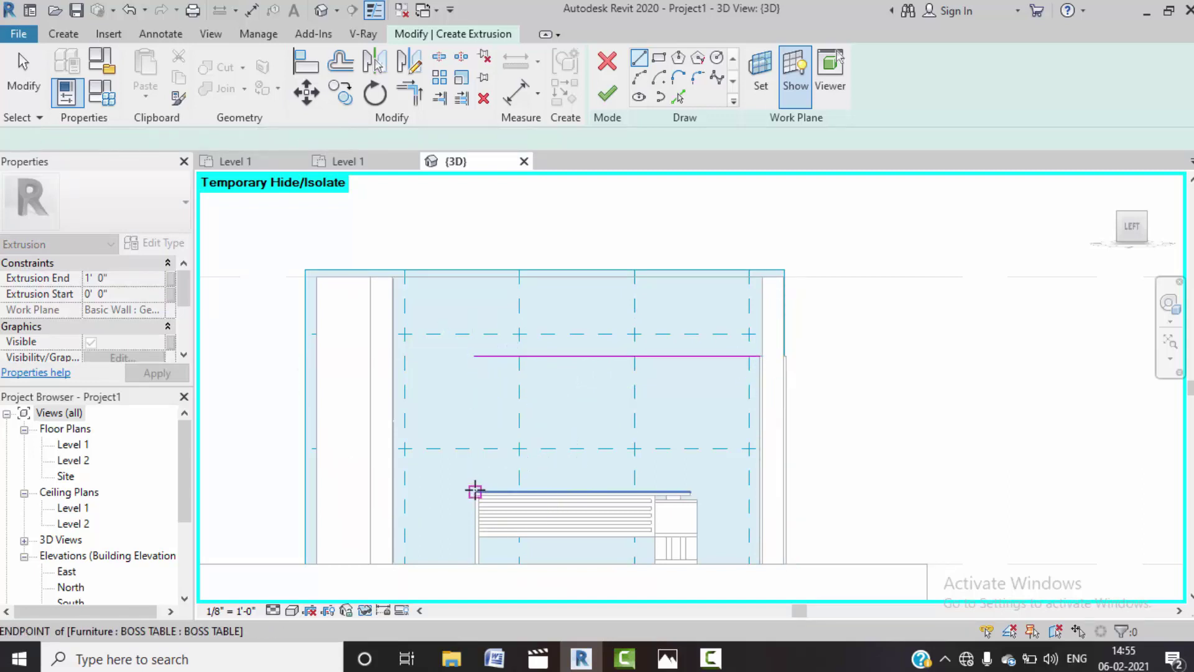
- Draw a vertical edge from the BOSS TABLE corner up to the top line
click(476, 491)
click(475, 335)
key(Escape)
key(Escape)
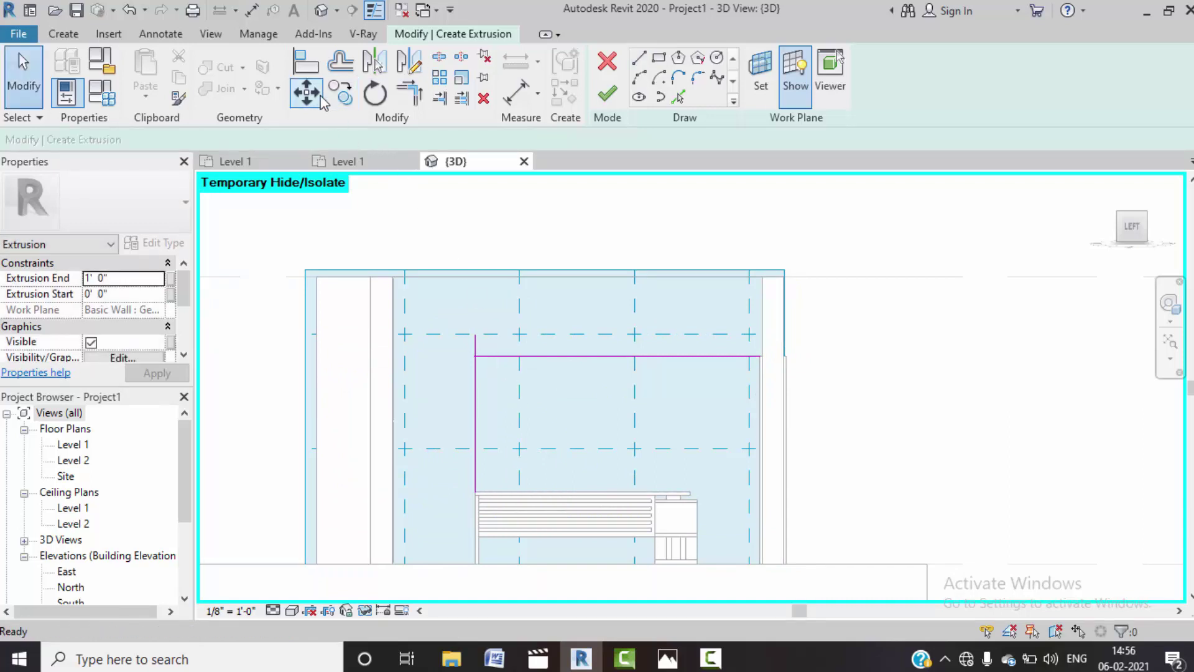
click(423, 100)
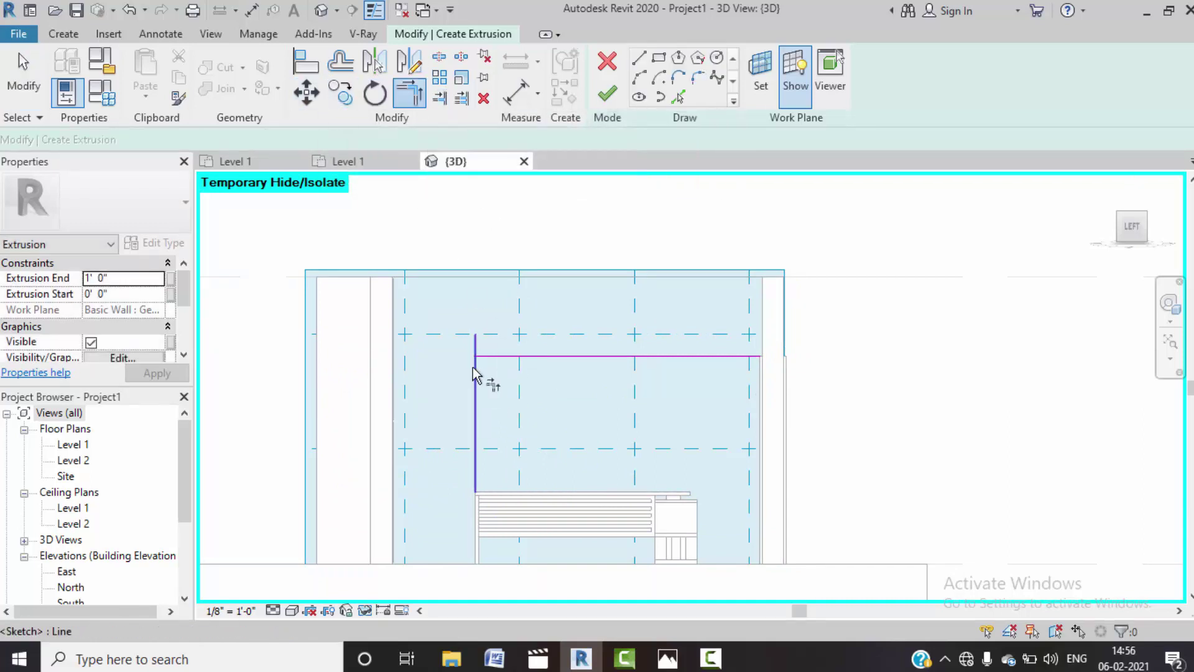
scroll(490, 350, up, 2)
scroll(490, 350, up, 1)
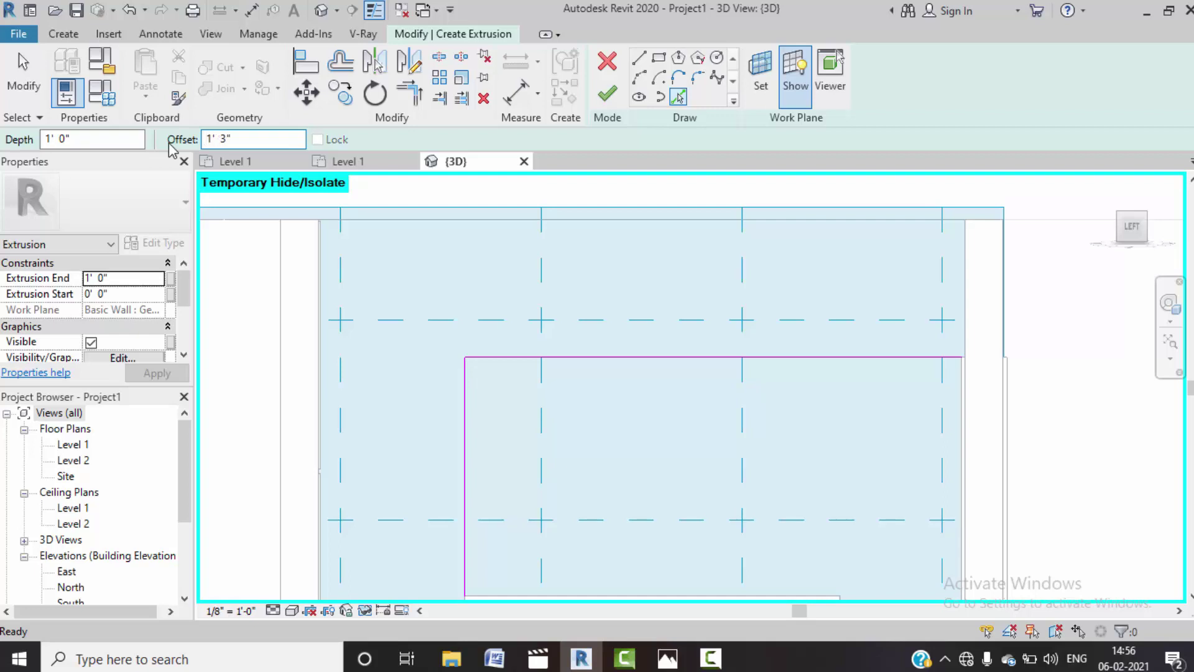
- Try an offset line below the top edge, then delete the unwanted horizontal line
click(702, 356)
scroll(702, 355, down, 1)
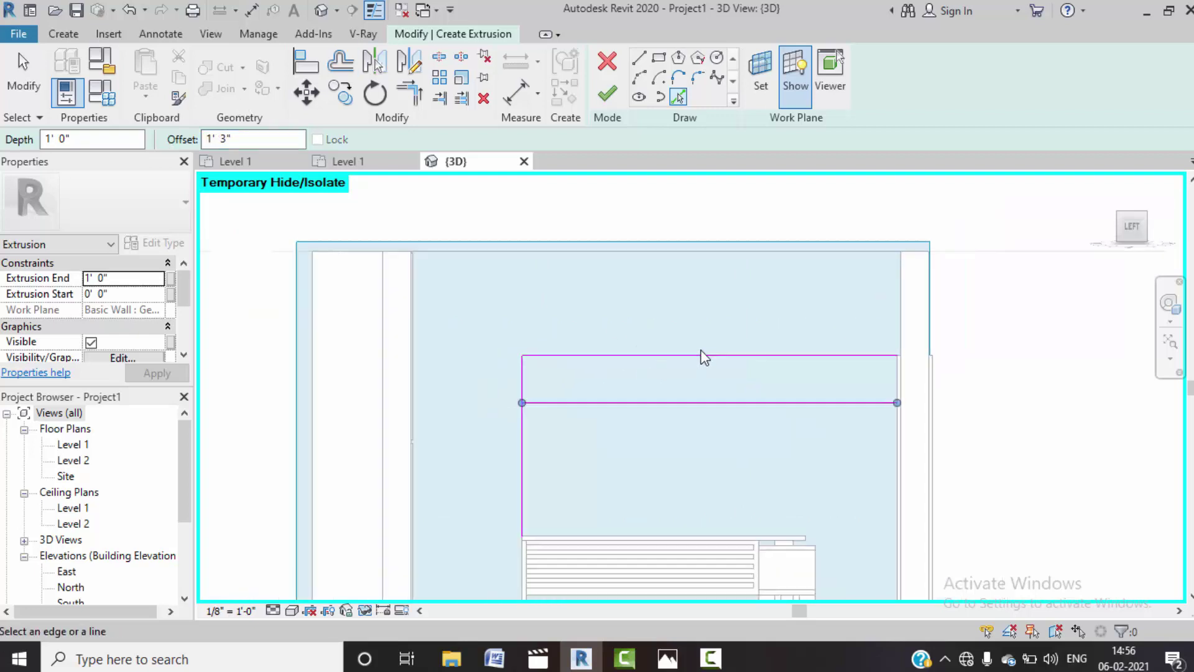
scroll(702, 356, down, 1)
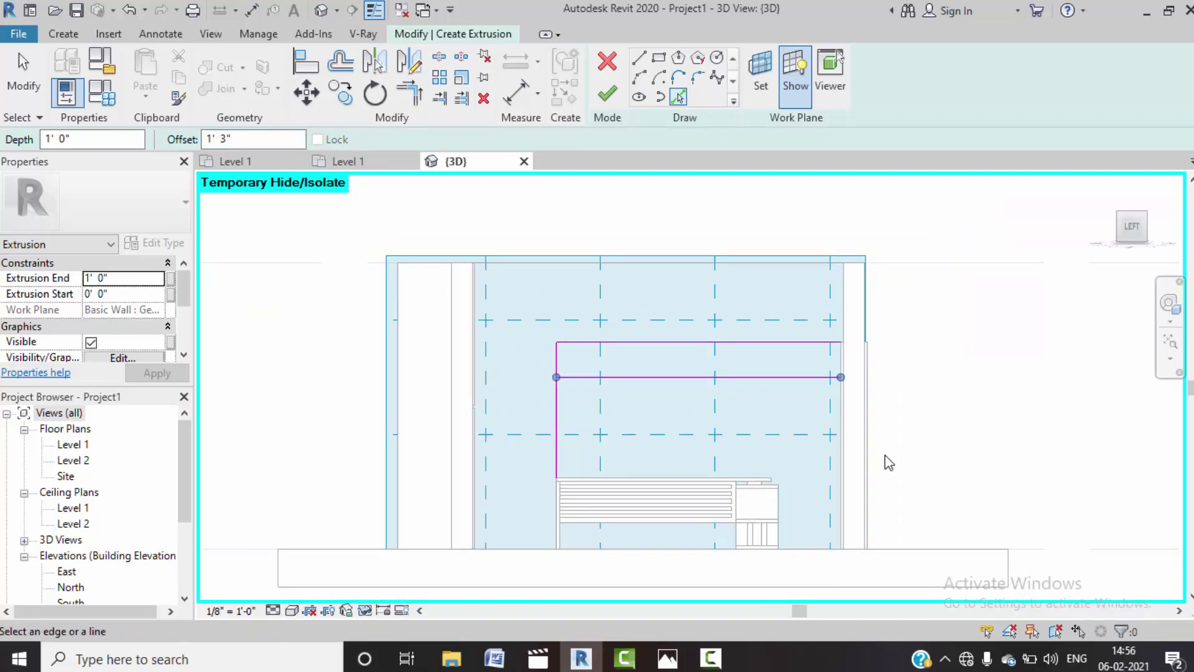
click(216, 139)
key(Escape)
key(Escape)
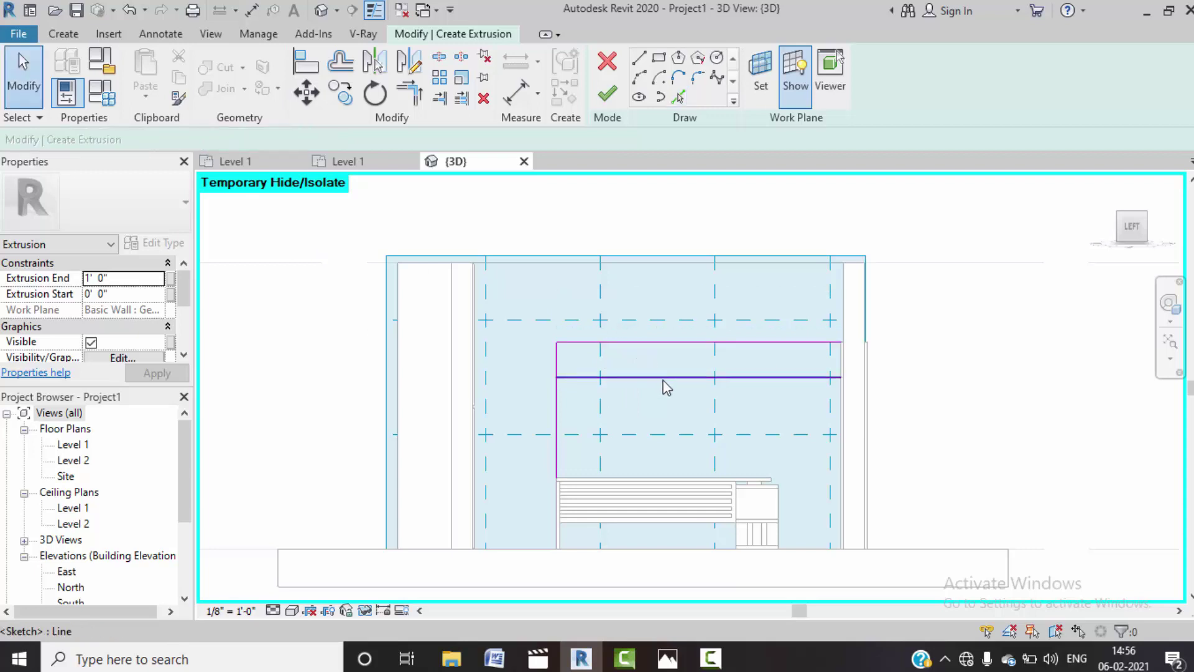
click(667, 378)
key(Delete)
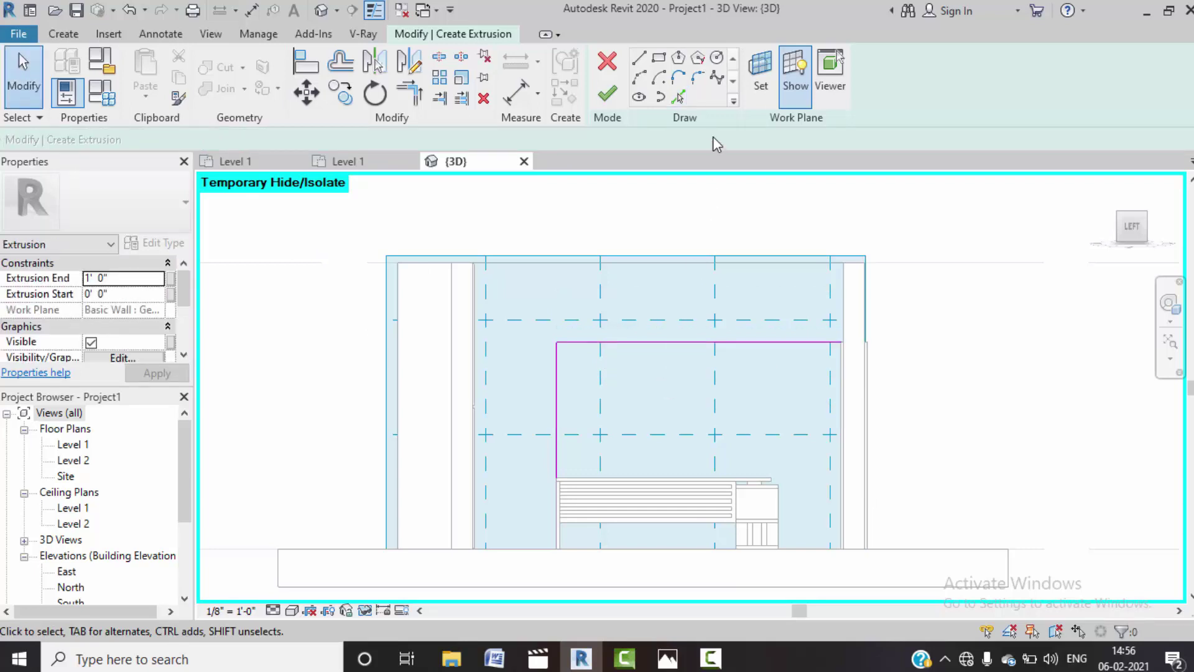
- Add a picked sketch line offset 1'-9" below the top edge
click(680, 97)
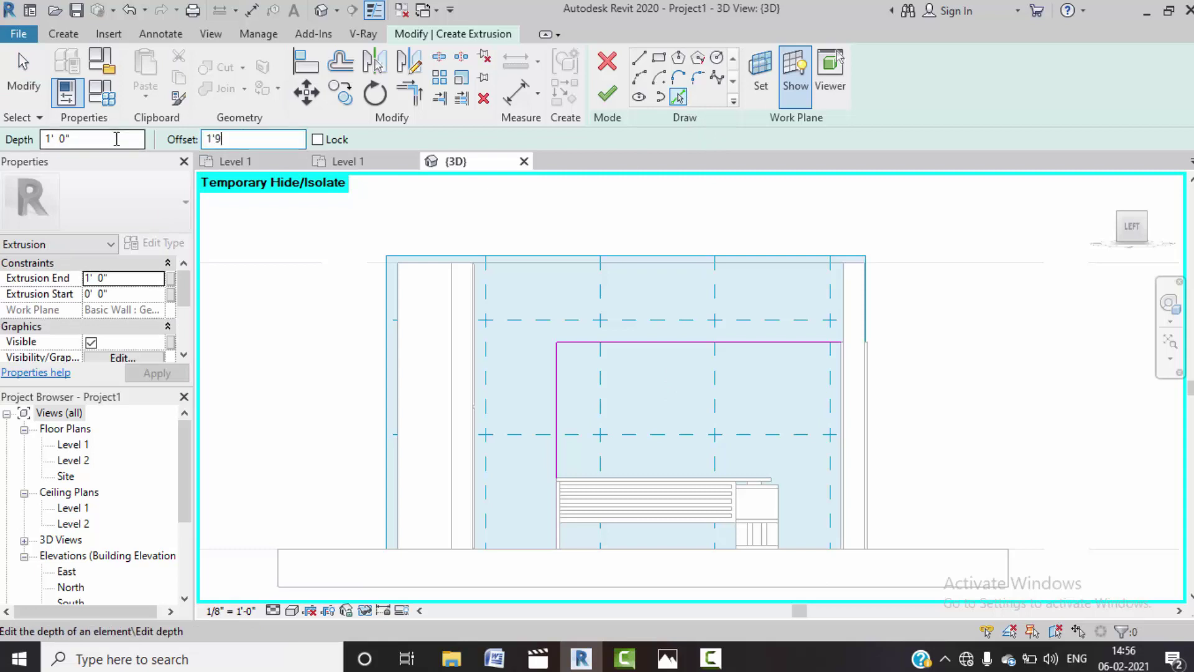
click(666, 344)
key(Escape)
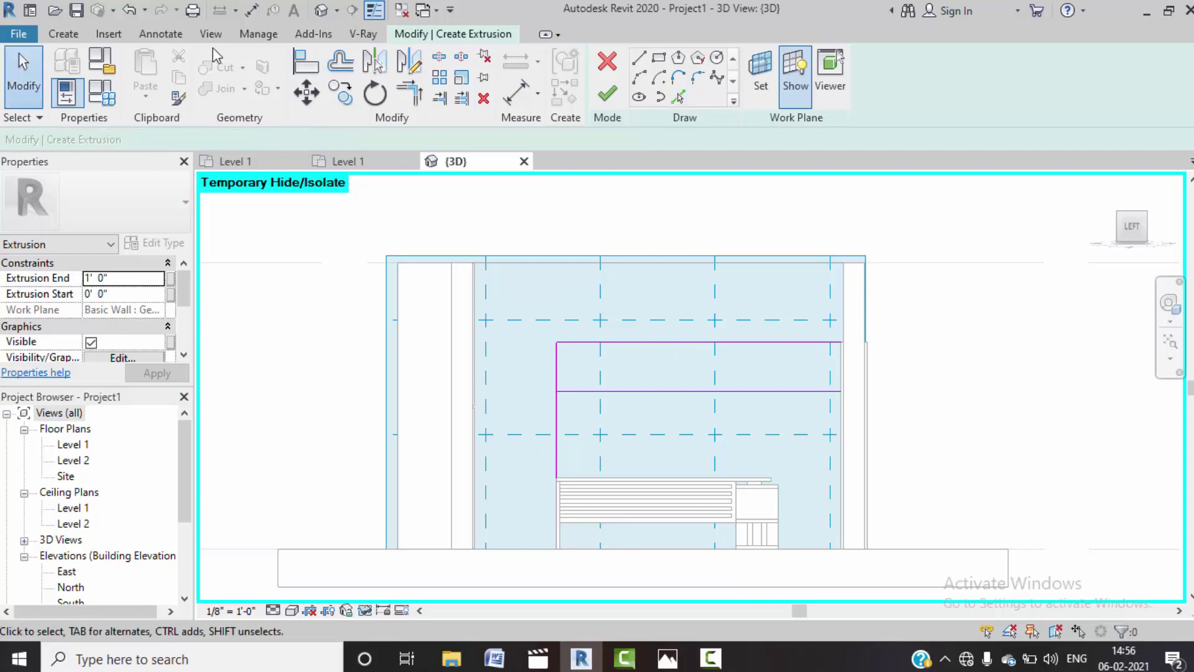
click(162, 34)
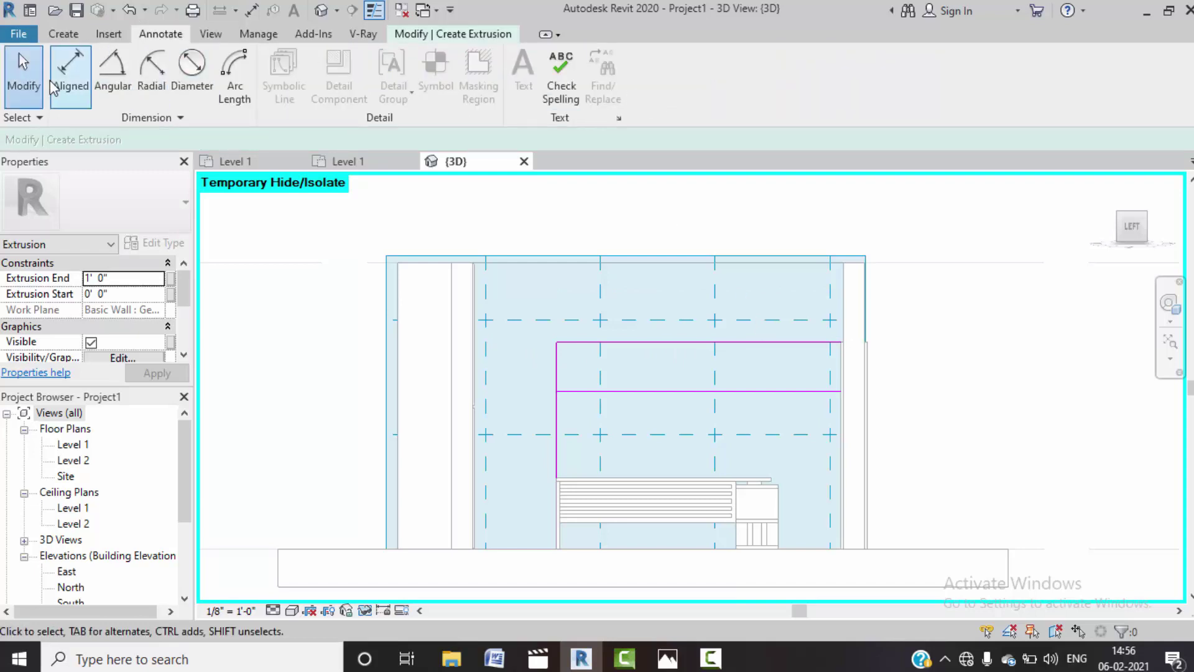
- Measure the new horizontal line and set its gap from the top edge to 1'-6"
click(73, 92)
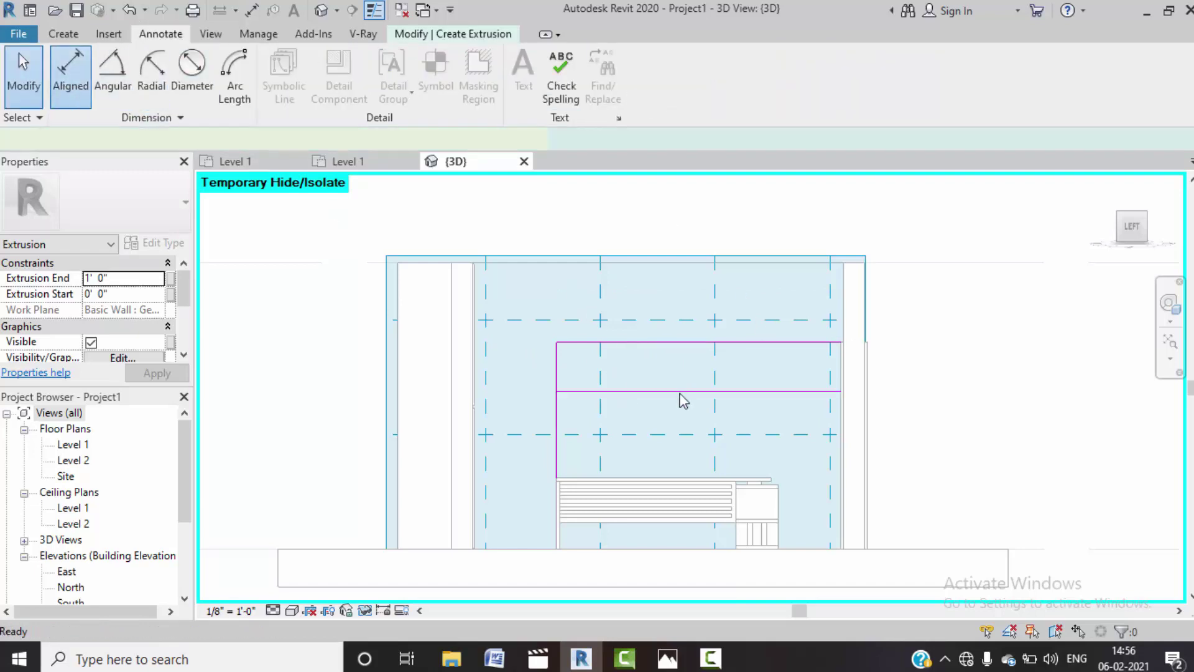
click(671, 394)
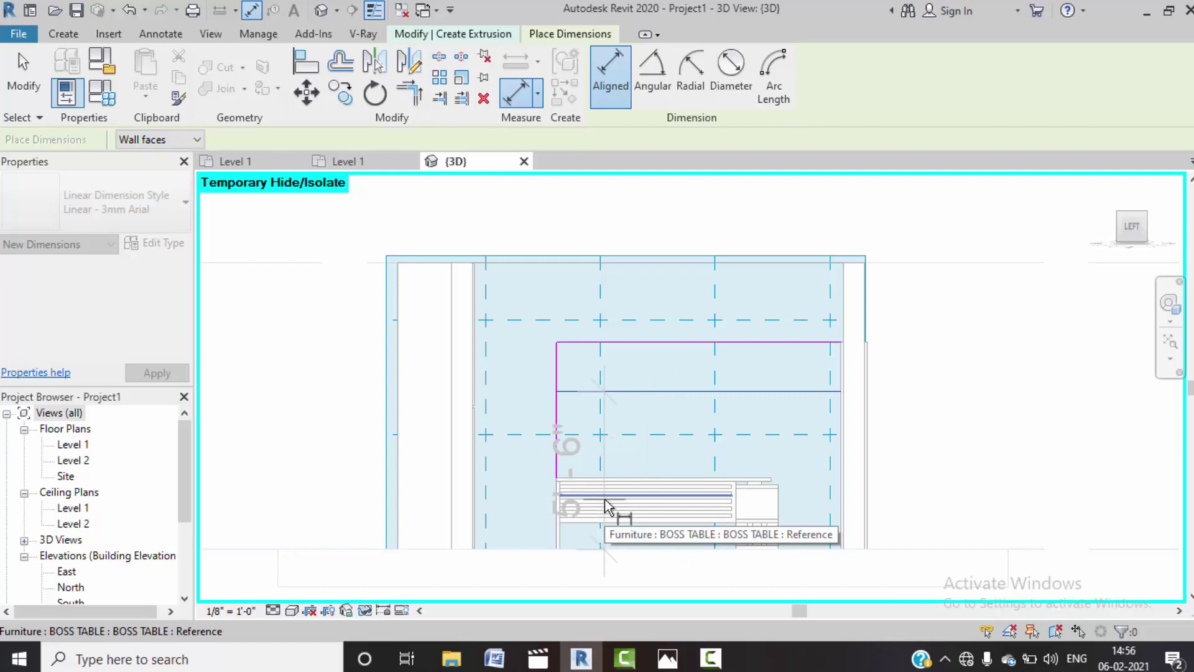
key(Escape)
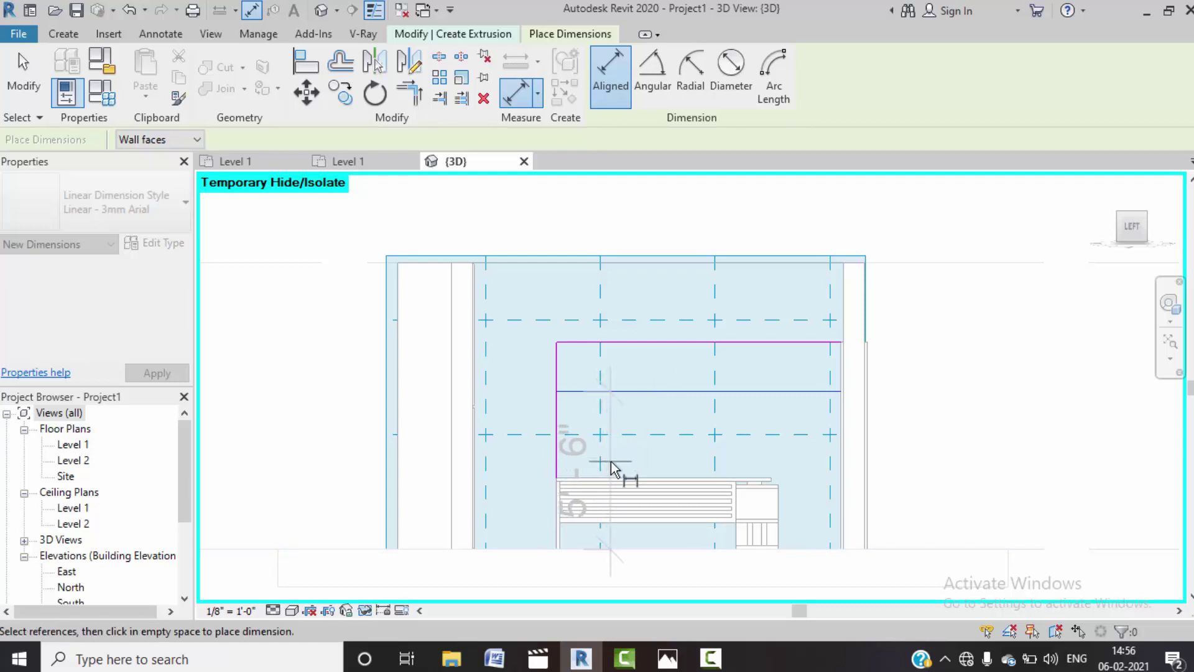
key(Escape)
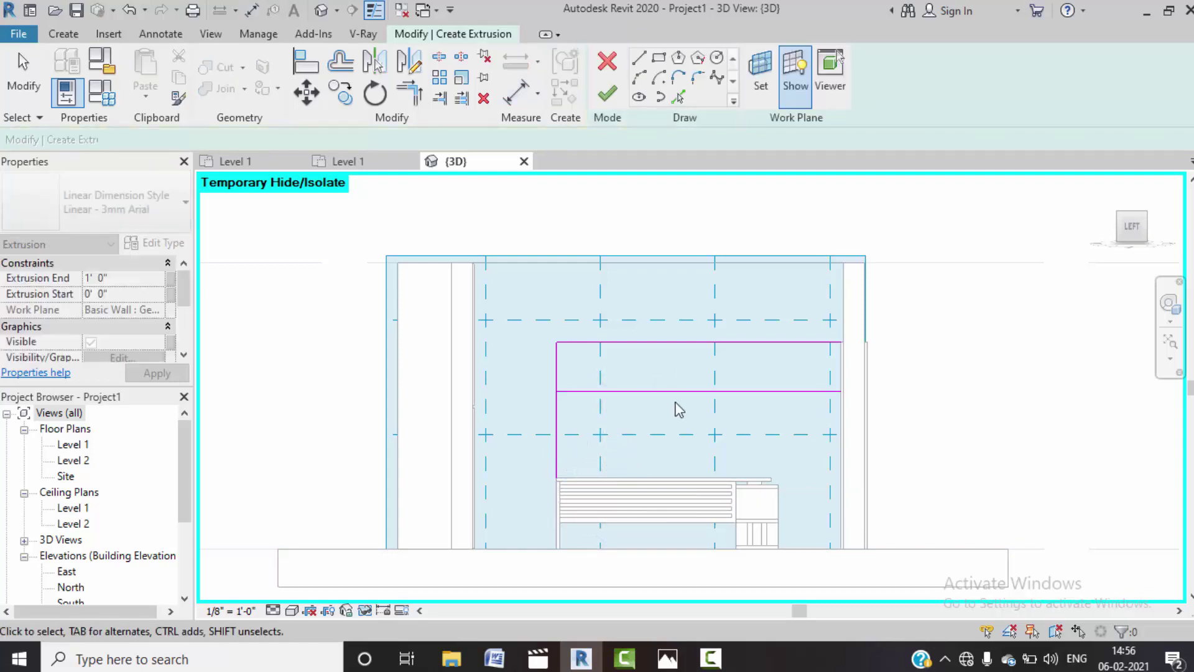
click(653, 392)
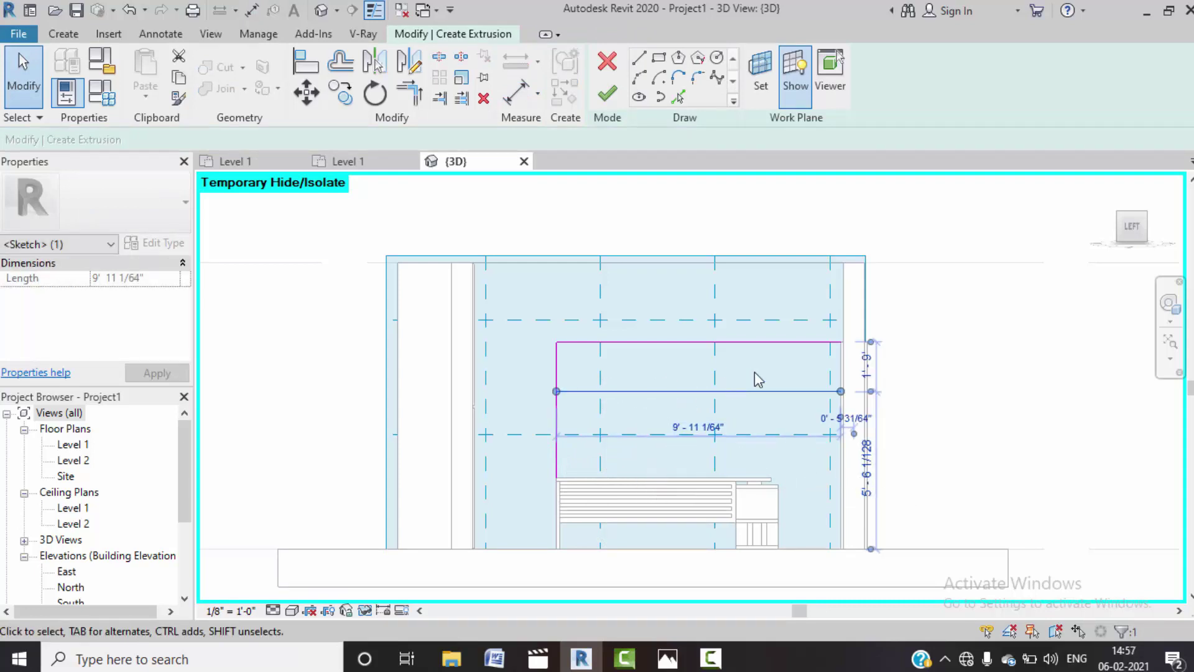
click(867, 361)
text(1'6")
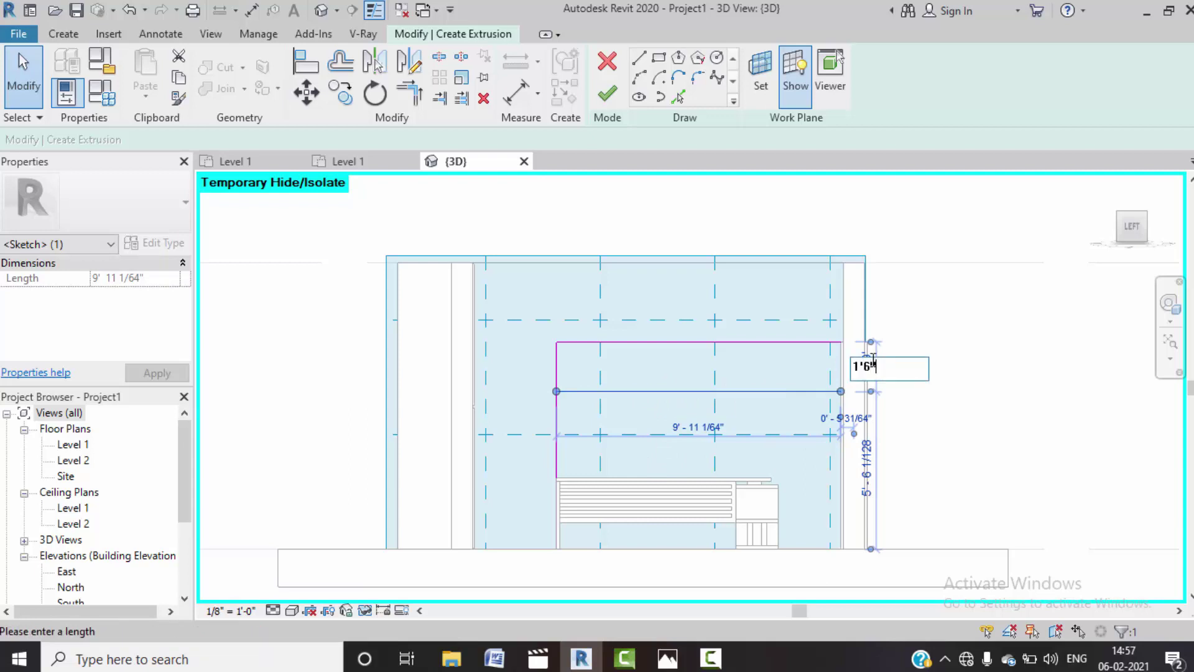
key(Return)
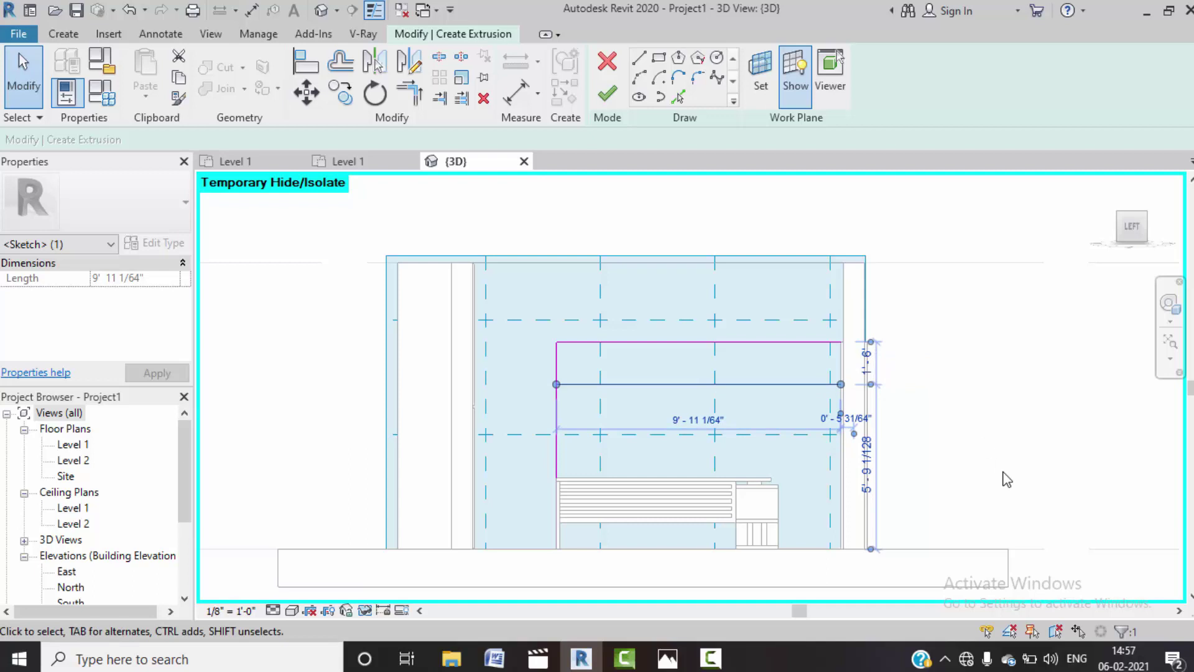
click(1007, 479)
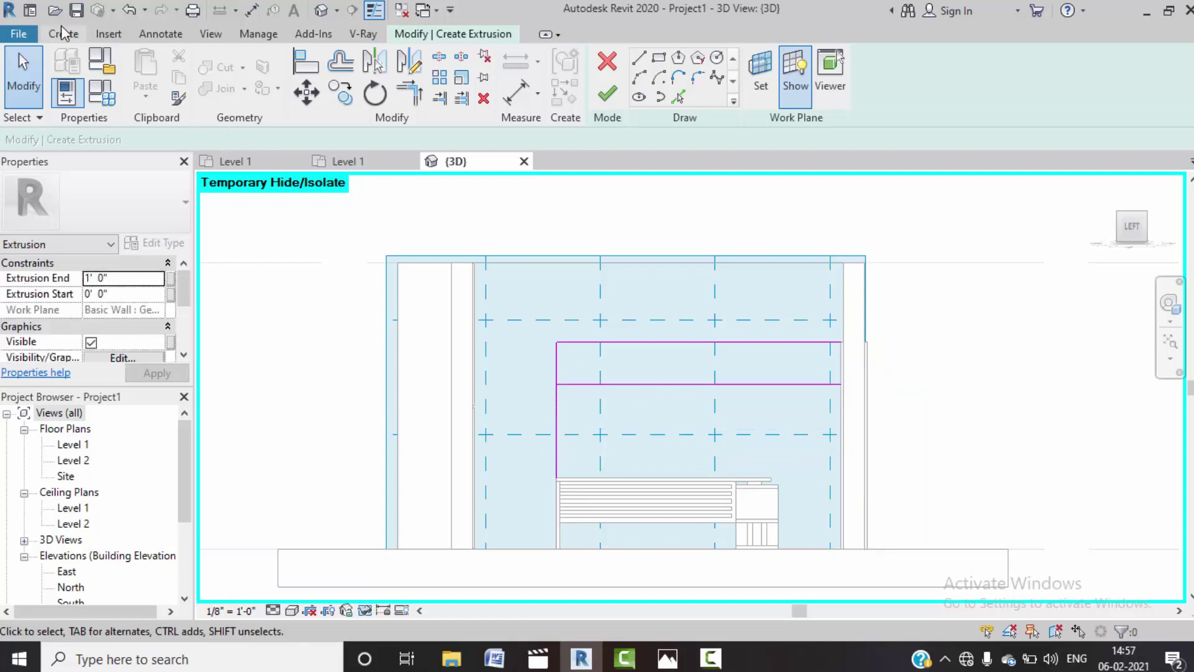
- Check the line's dimension and trim the lower-left sketch lines into a corner
click(161, 33)
click(73, 72)
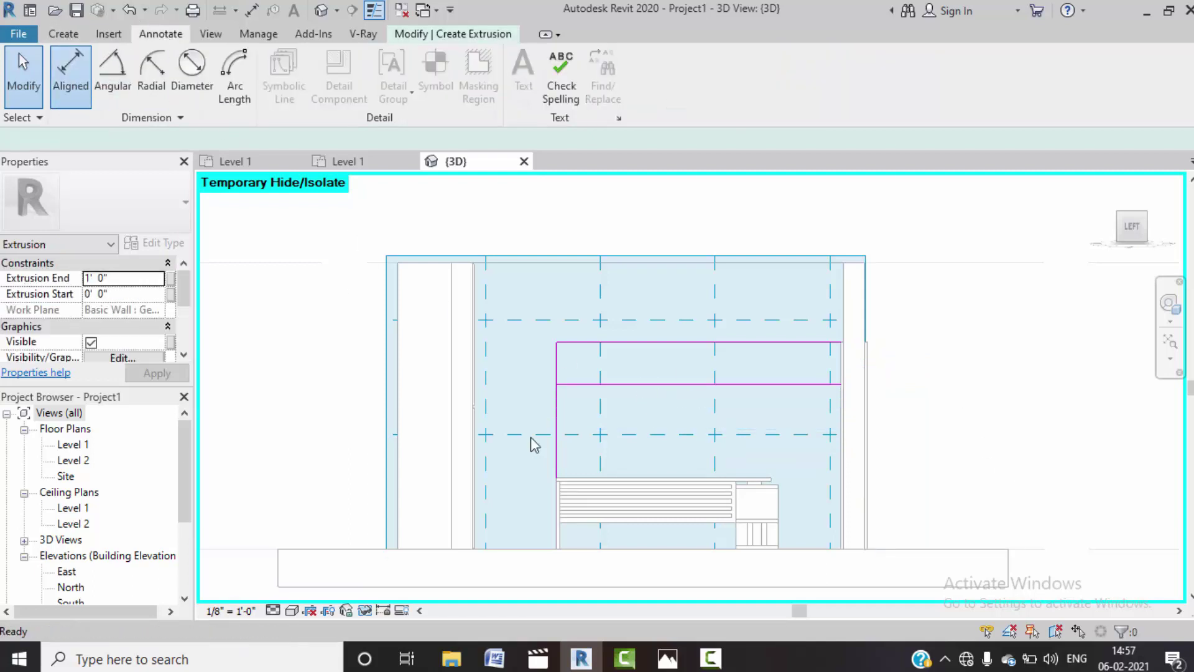
click(658, 384)
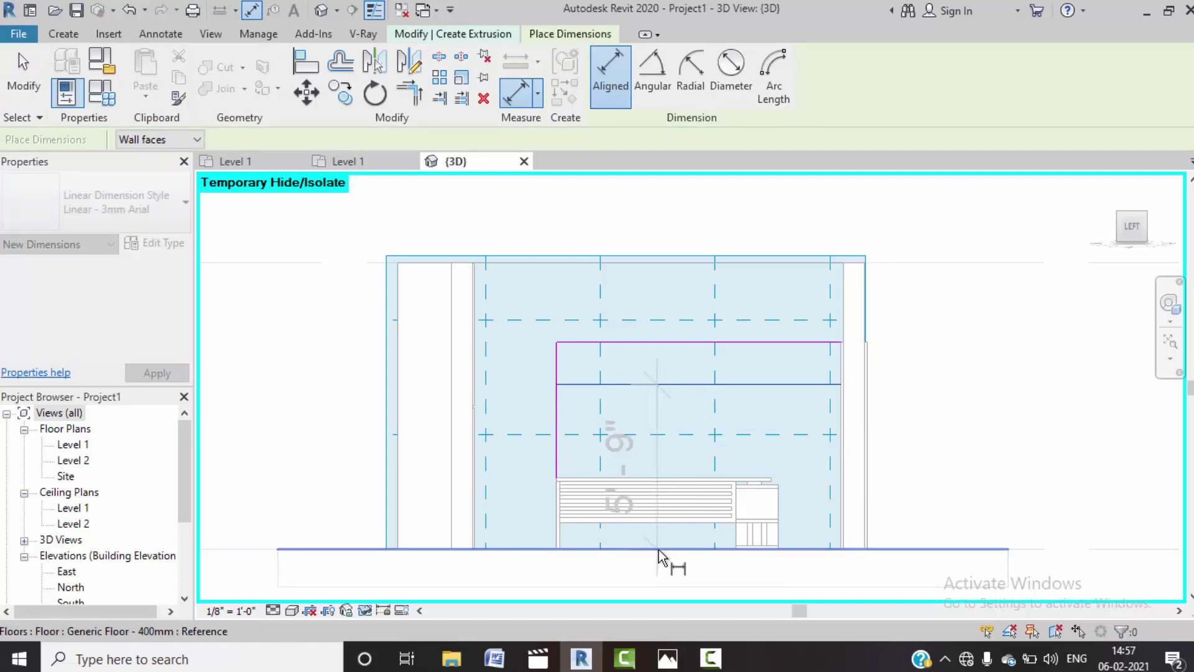
key(Escape)
key(Escape)
scroll(703, 447, up, 2)
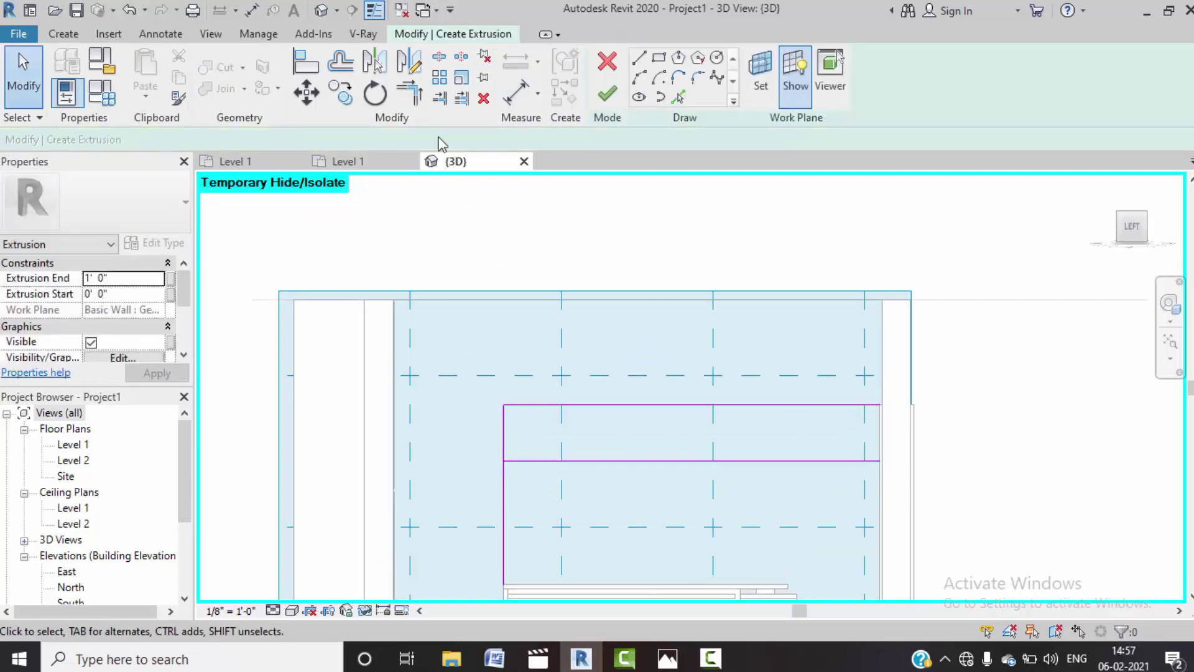
click(412, 95)
click(504, 437)
click(526, 461)
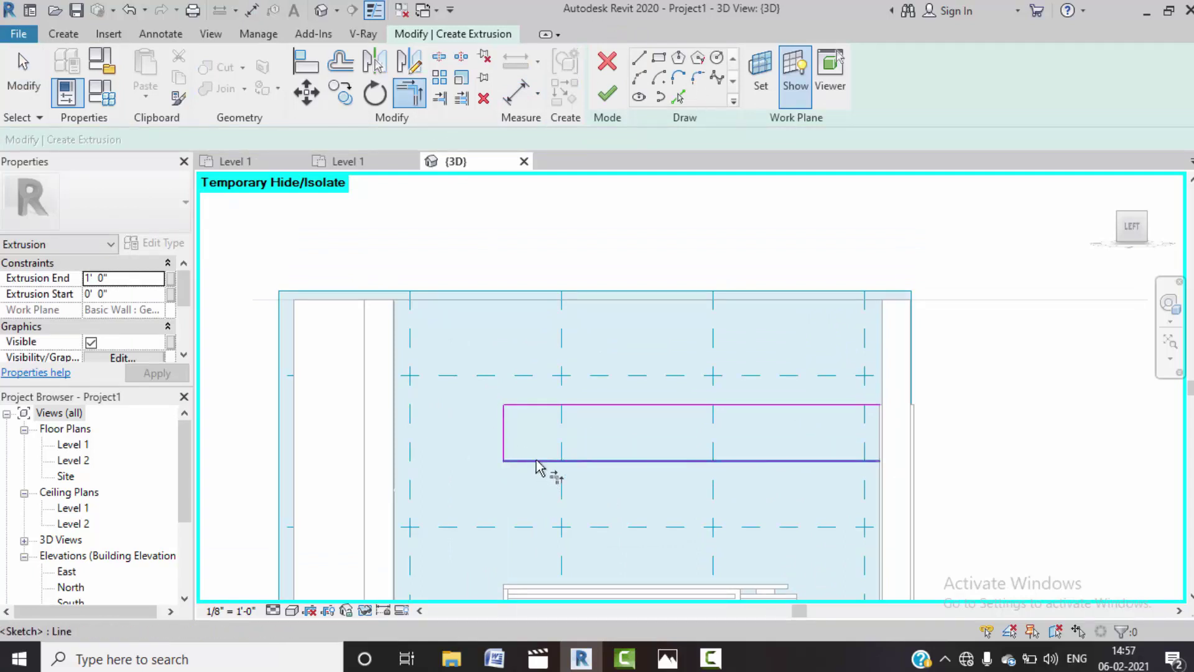
- Draw the right-side vertical line closing the cabinet outline
click(639, 58)
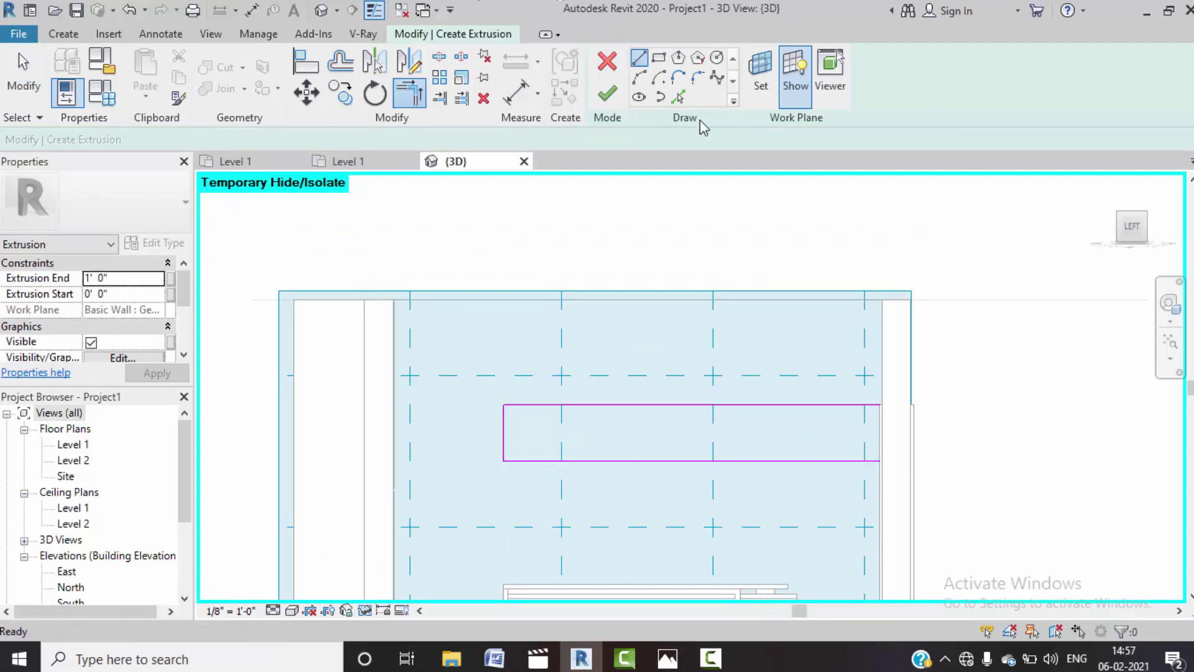
scroll(880, 404, up, 5)
click(881, 406)
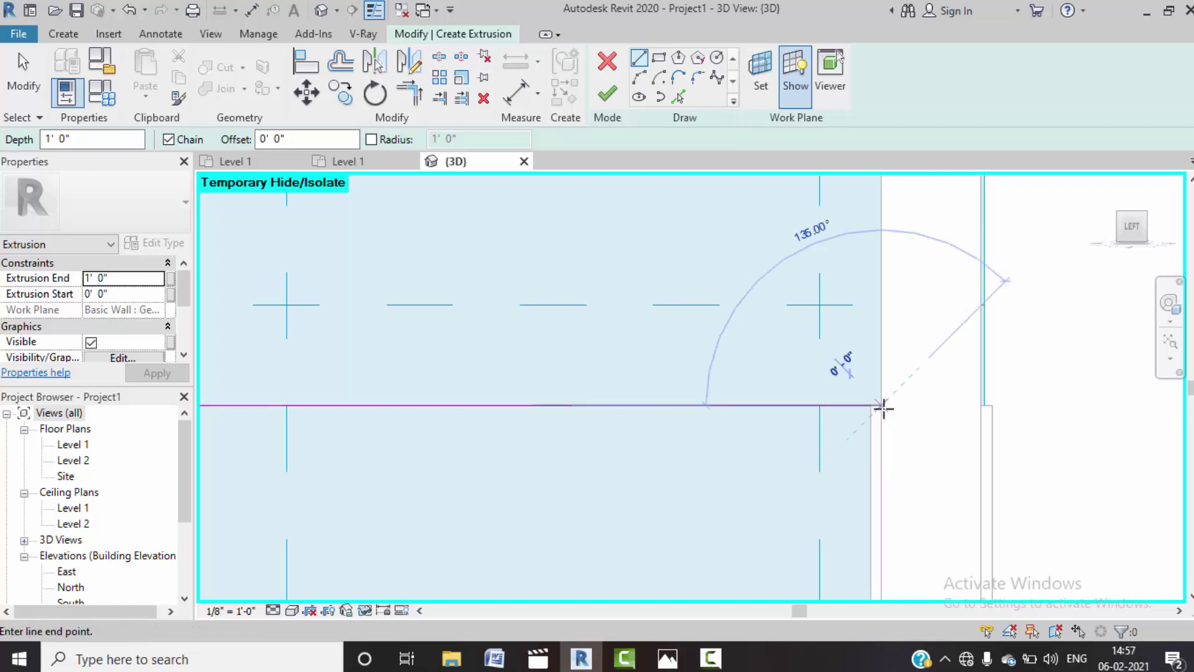
scroll(882, 485, down, 2)
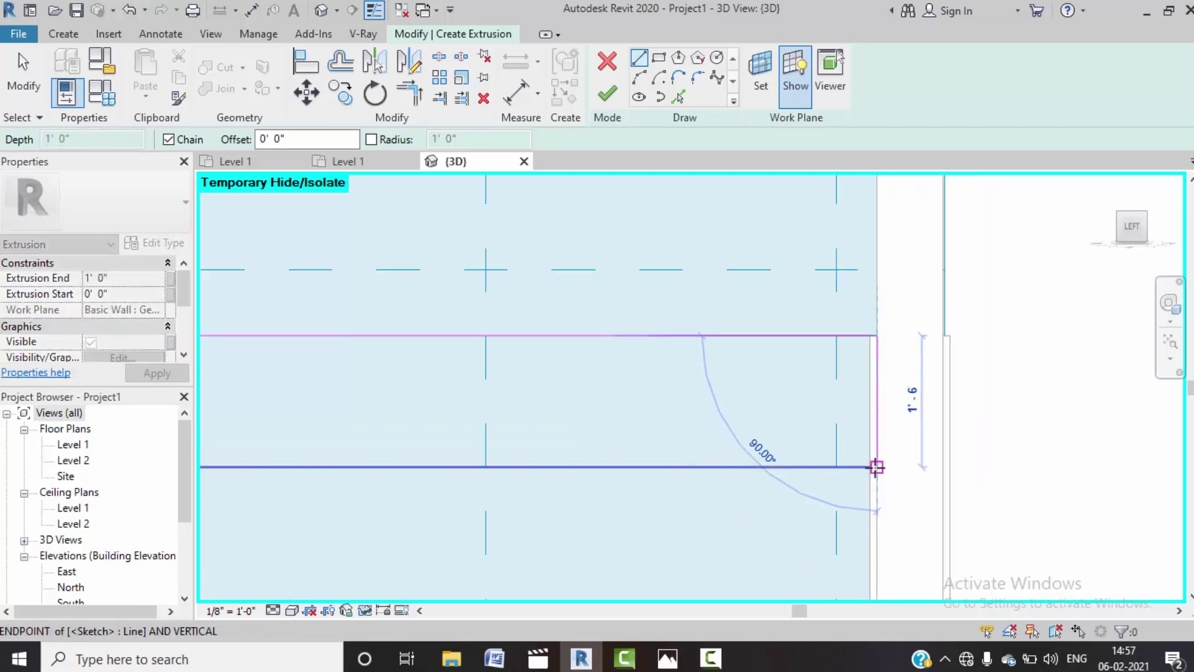
click(876, 466)
key(Escape)
key(Escape)
scroll(777, 442, down, 2)
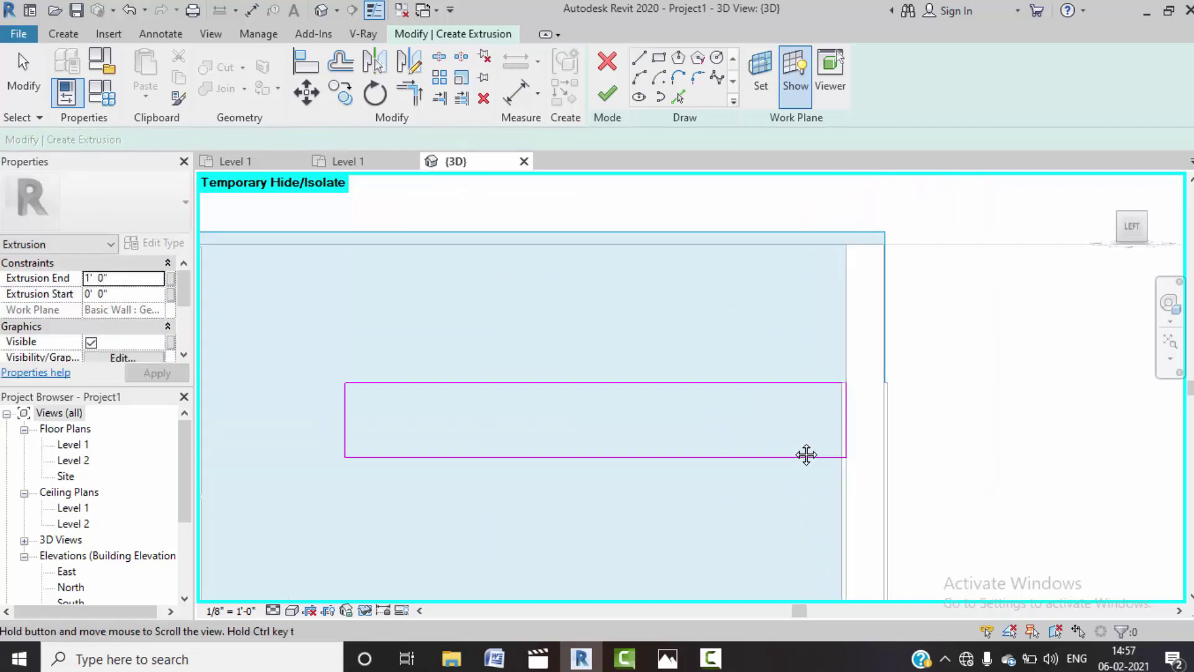
middle_drag(482, 416, 507, 418)
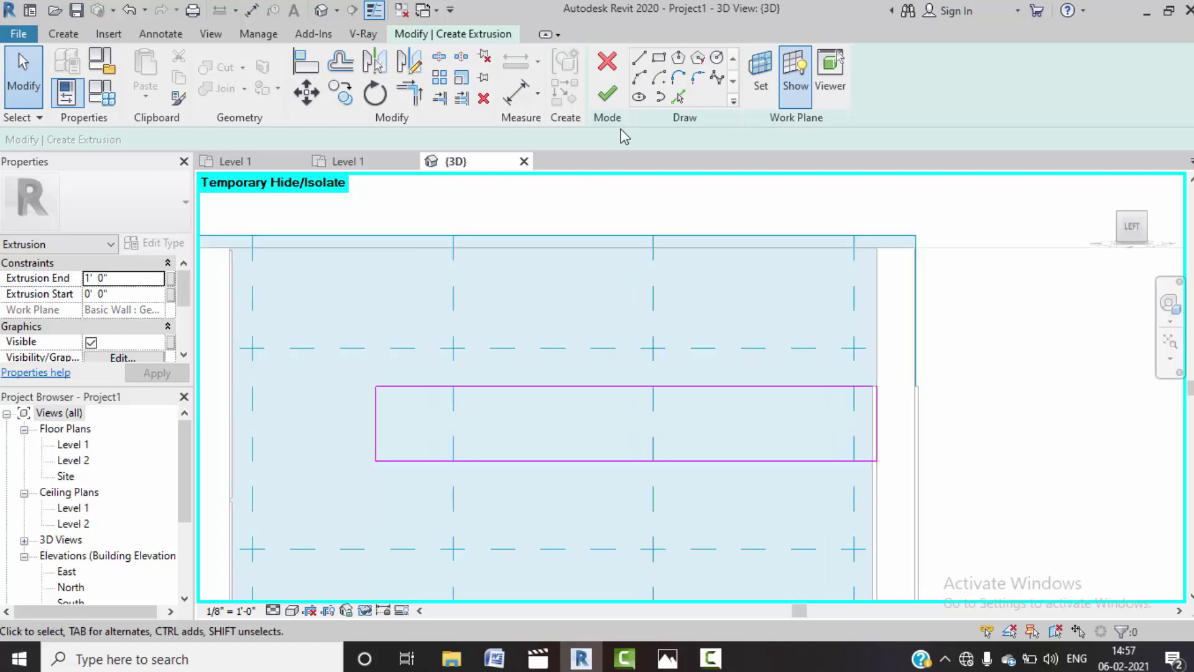
- Fix the sketch error with Trim/Extend to Corner and finish the 10' 4 1/2" wide extrusion
click(609, 95)
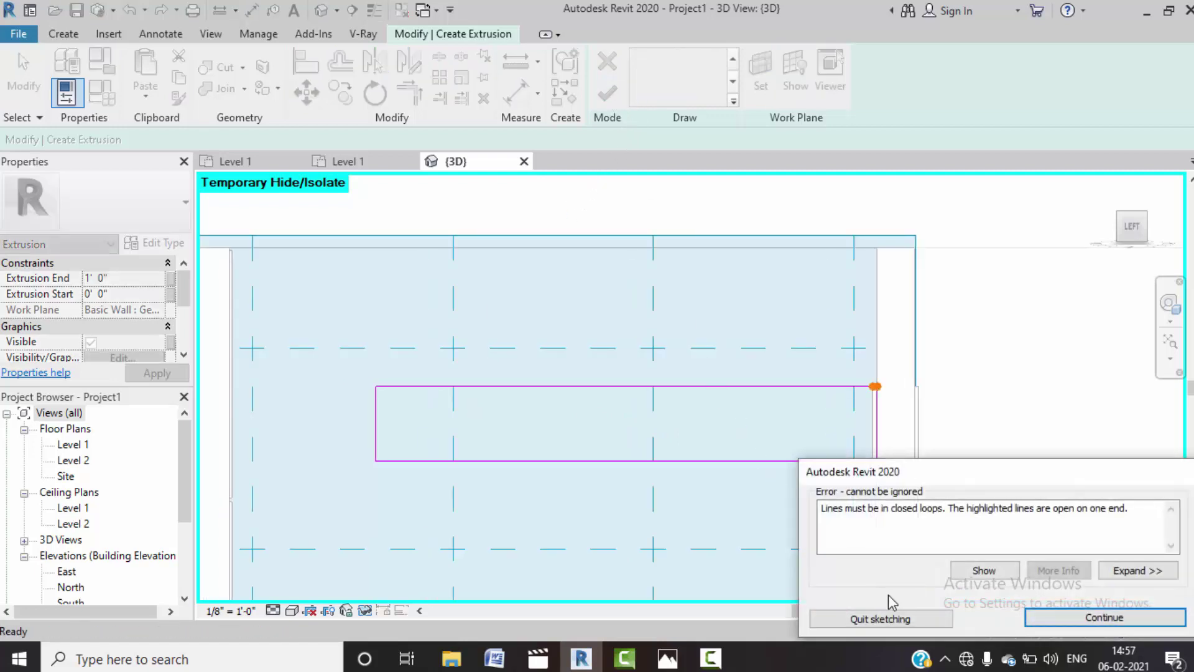
click(1092, 618)
scroll(872, 392, up, 3)
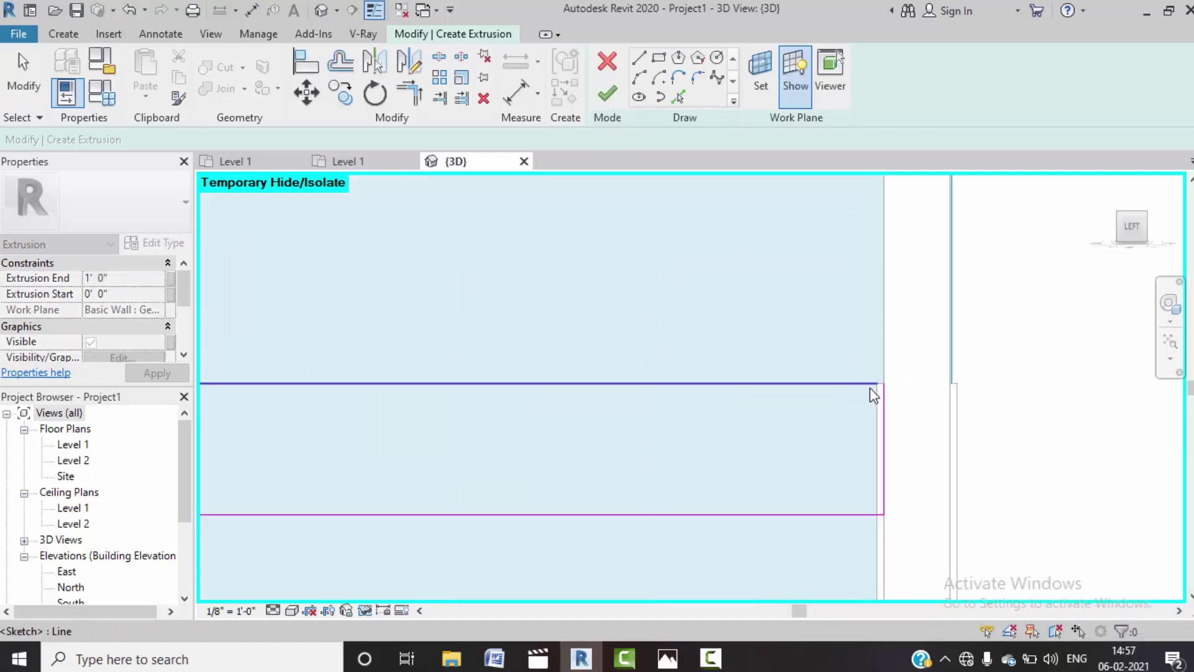
scroll(873, 395, up, 3)
click(419, 95)
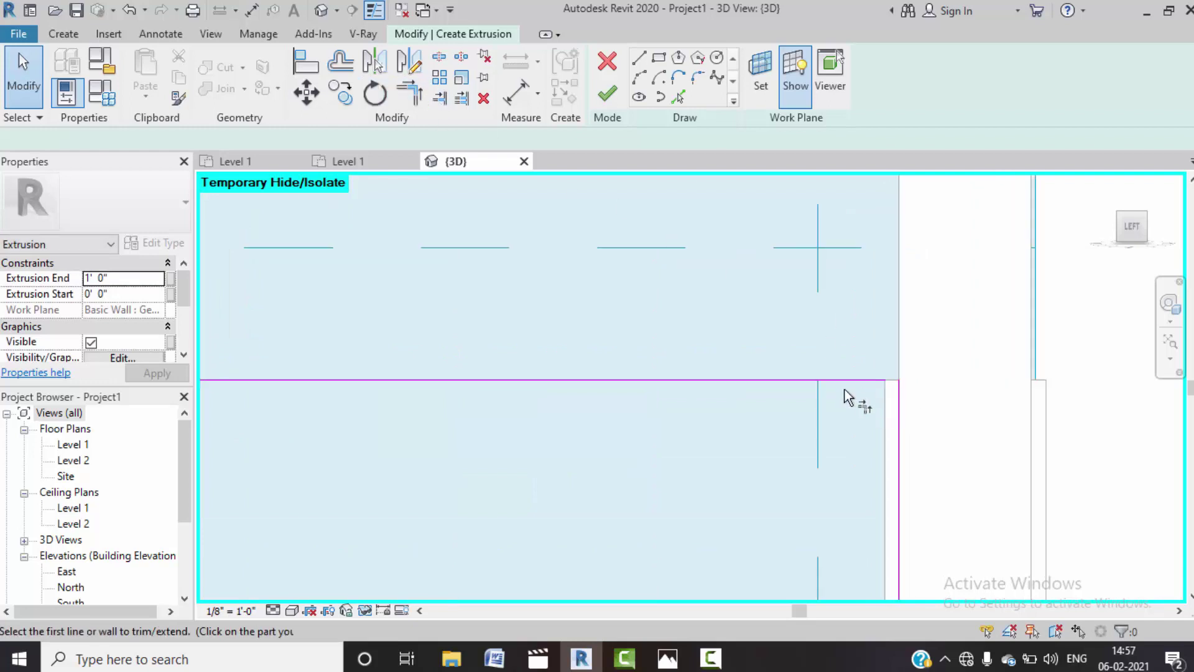
click(608, 98)
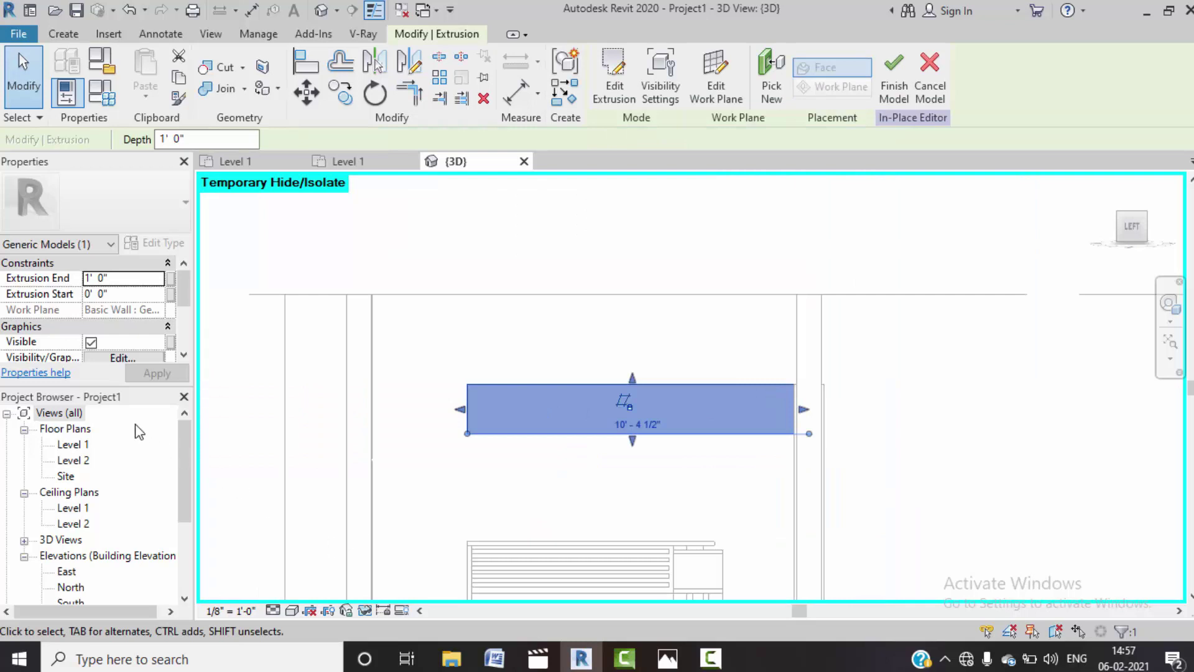
- Check the wall cabinet's layout in the Level 1 floor plan
click(378, 160)
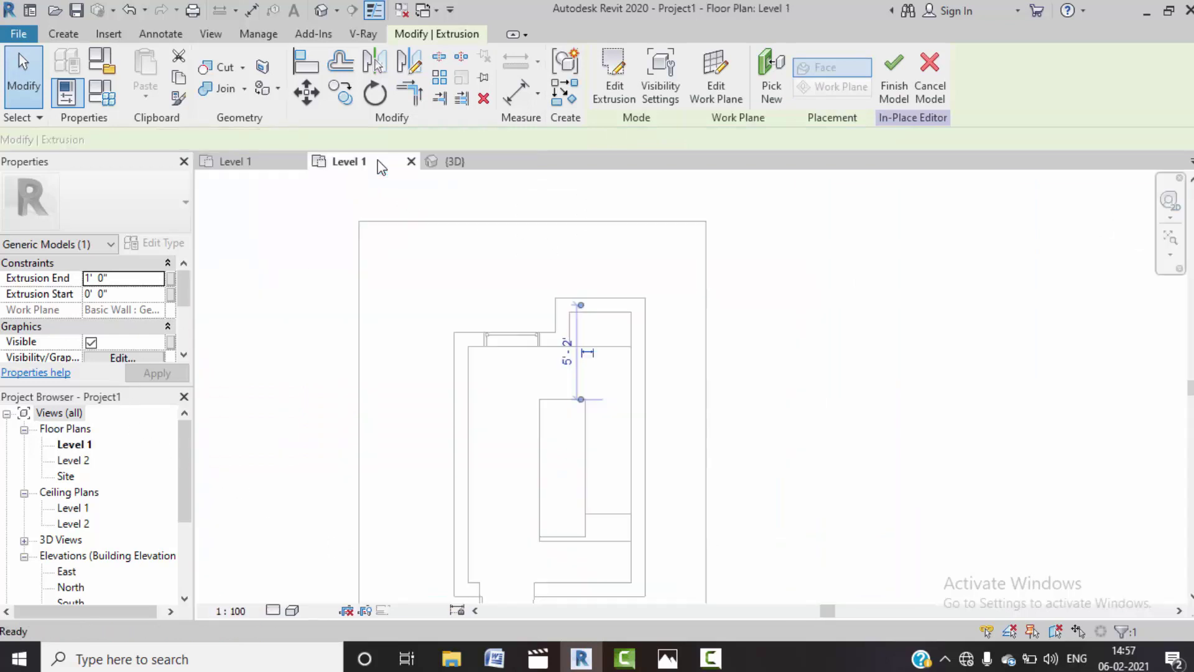
scroll(674, 479, down, 3)
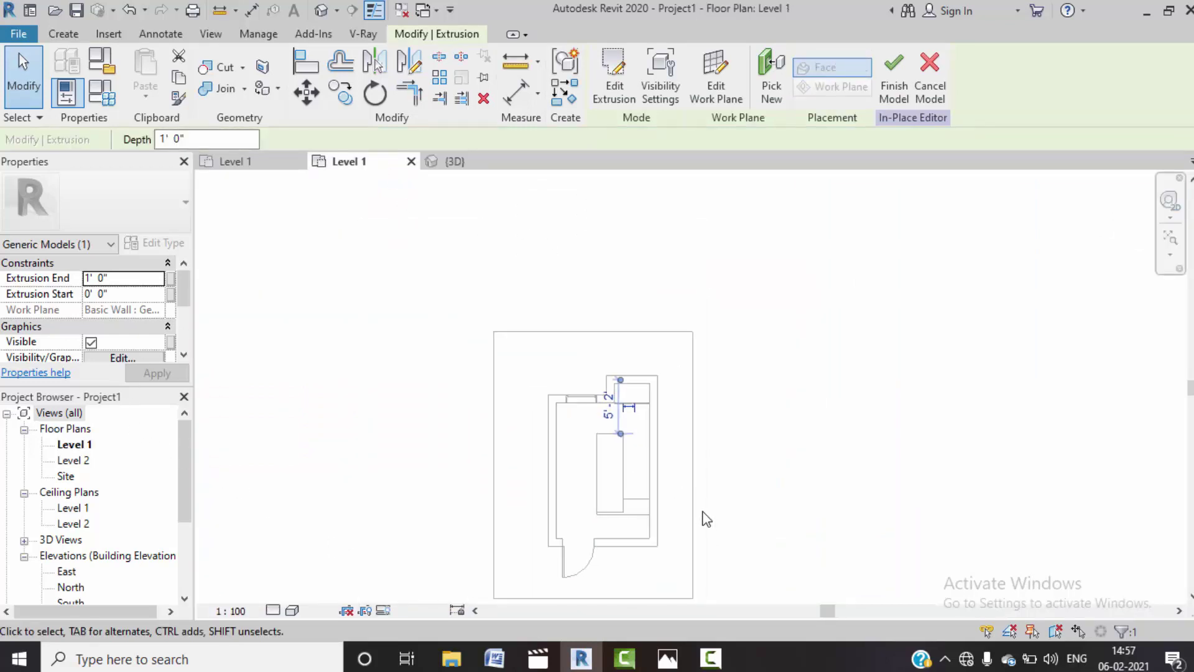
middle_drag(703, 520, 712, 524)
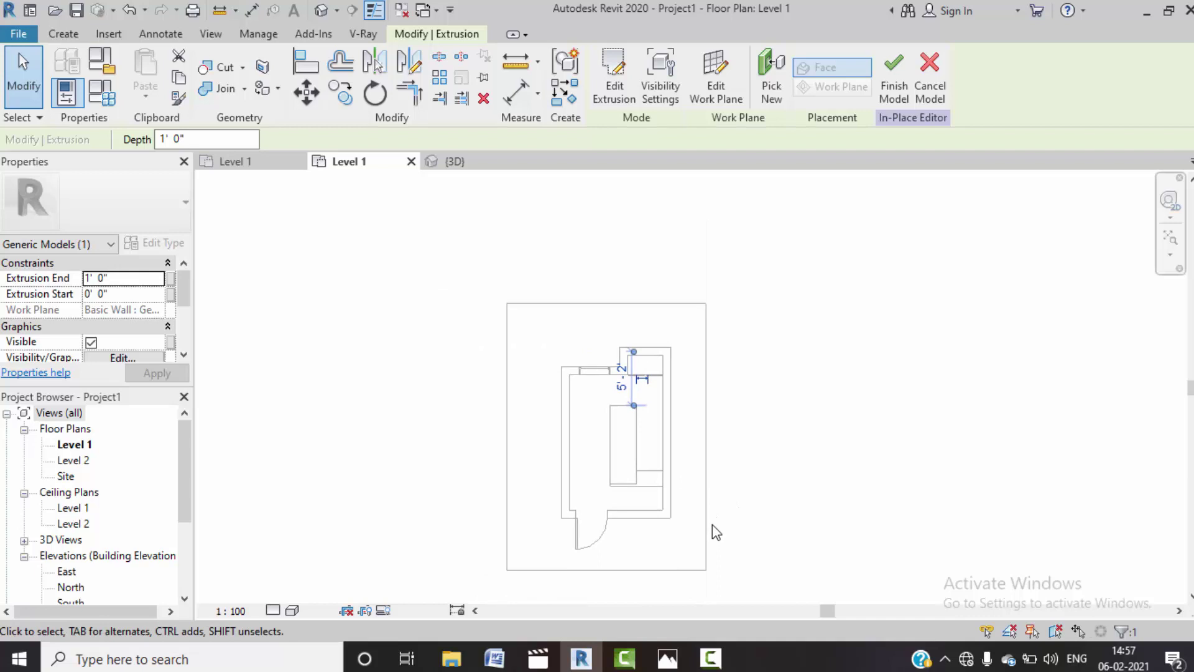
mouse_move(668, 557)
middle_down()
mouse_move(700, 529)
mouse_move(695, 553)
middle_up()
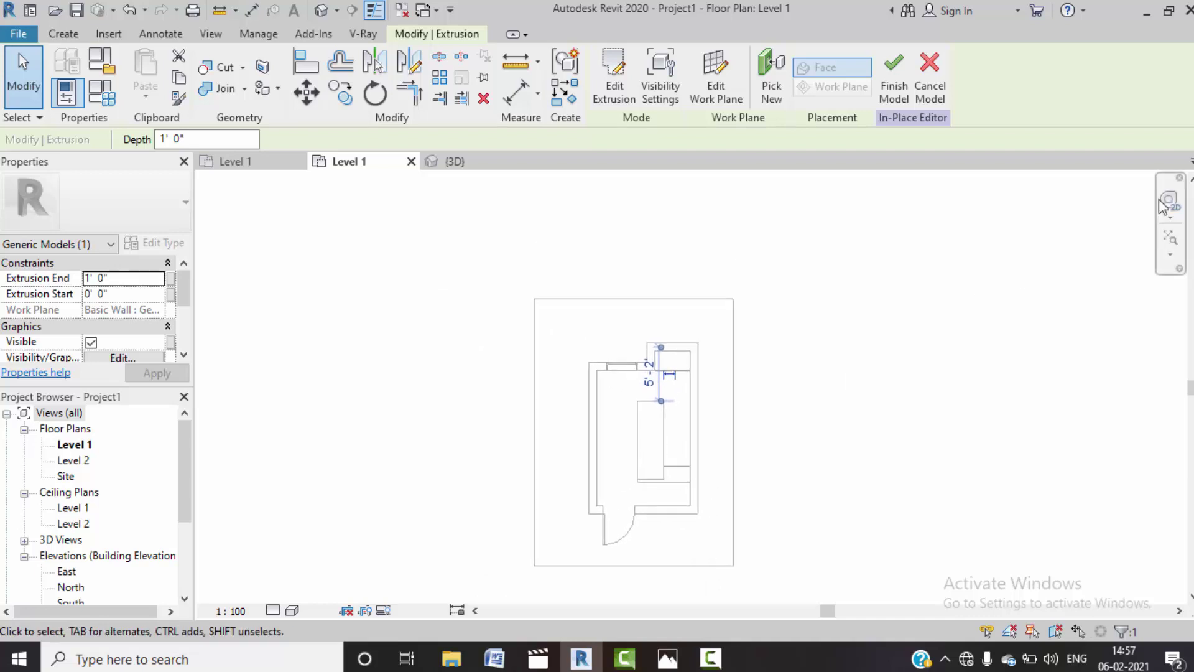
- Go back to the {3D} view and look at the model from the TOP of the ViewCube
click(321, 10)
click(512, 458)
mouse_move(512, 457)
shift+middle_down()
mouse_move(528, 472)
mouse_move(480, 530)
mouse_move(389, 554)
mouse_move(394, 592)
shift+middle_up()
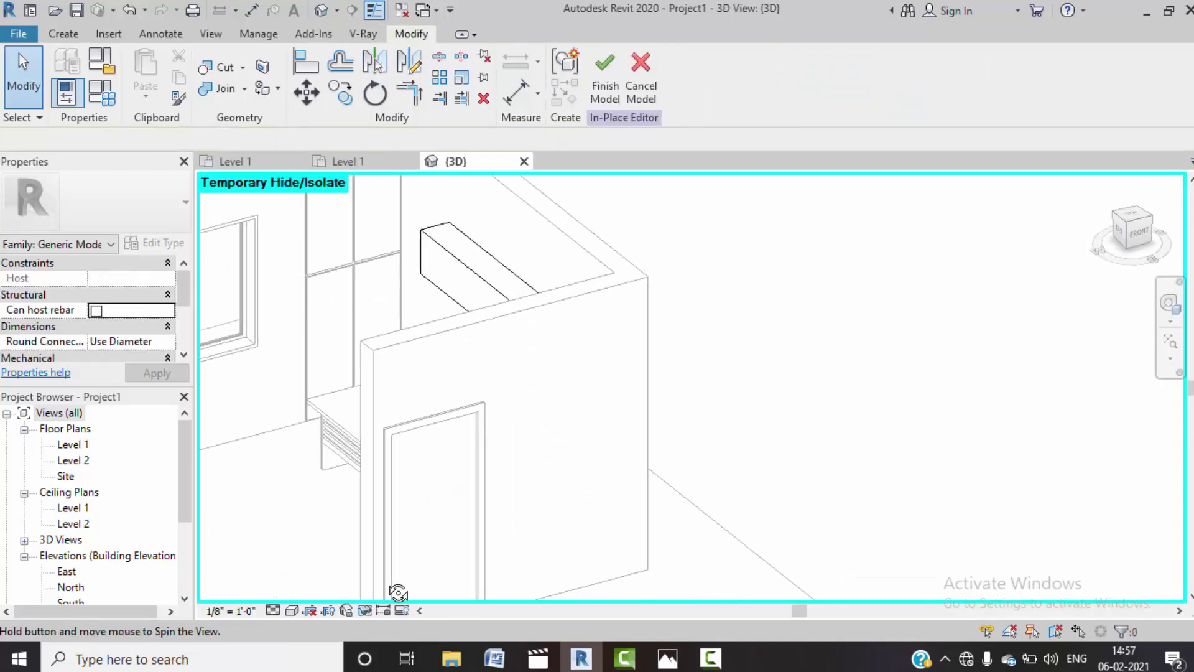
click(1120, 213)
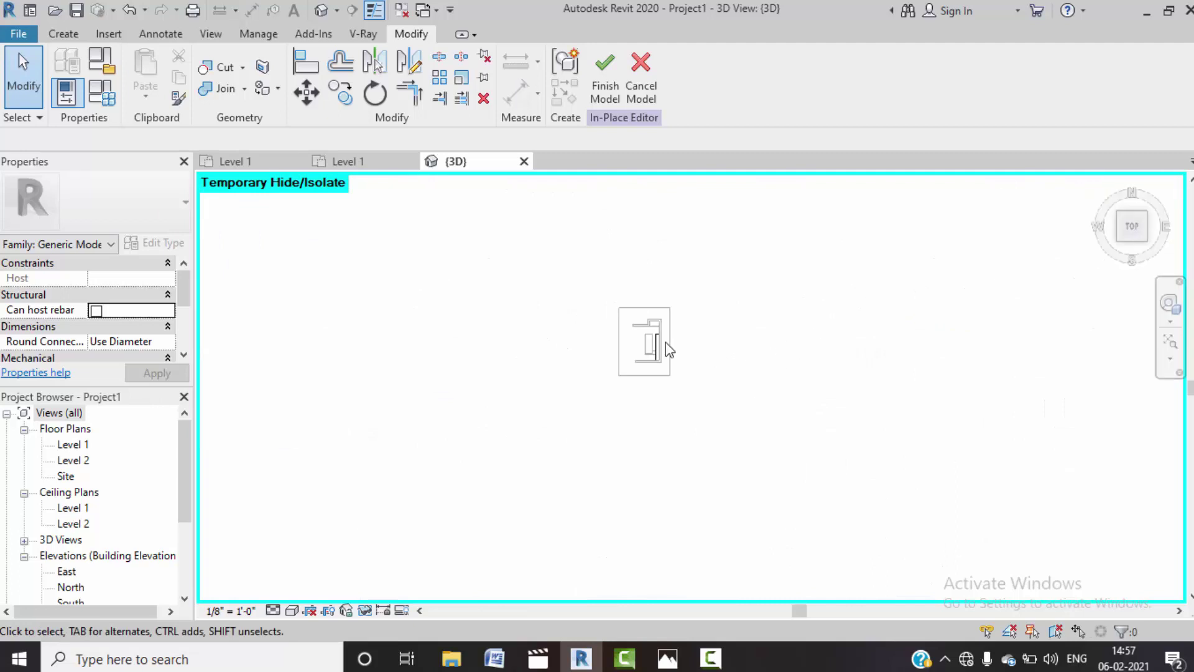
scroll(663, 344, up, 2)
scroll(663, 343, up, 3)
scroll(663, 344, up, 3)
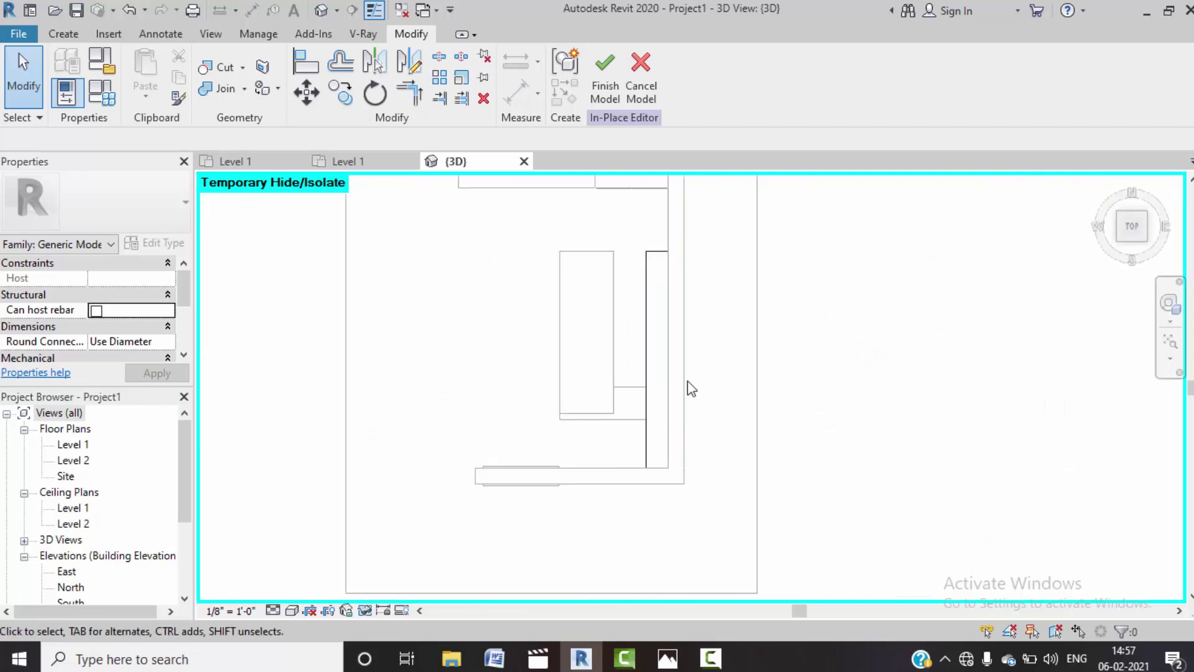
- Change the cabinet extrusion's depth from 1' 0" to 1' 3"
click(654, 354)
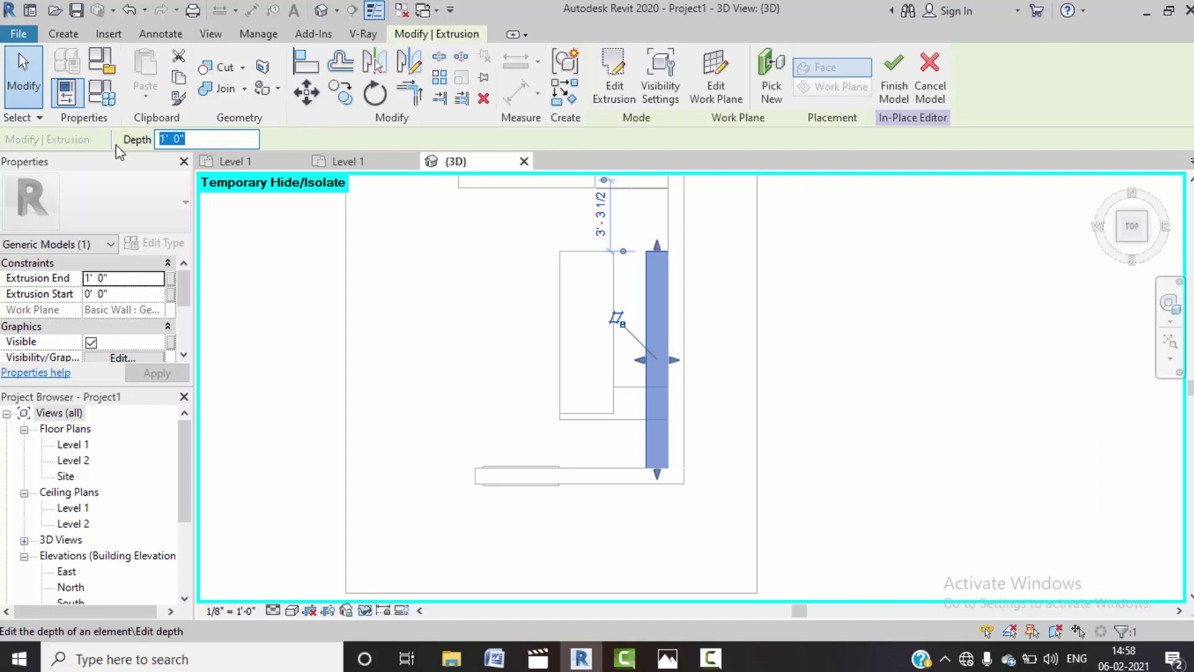
text(1'3")
key(Return)
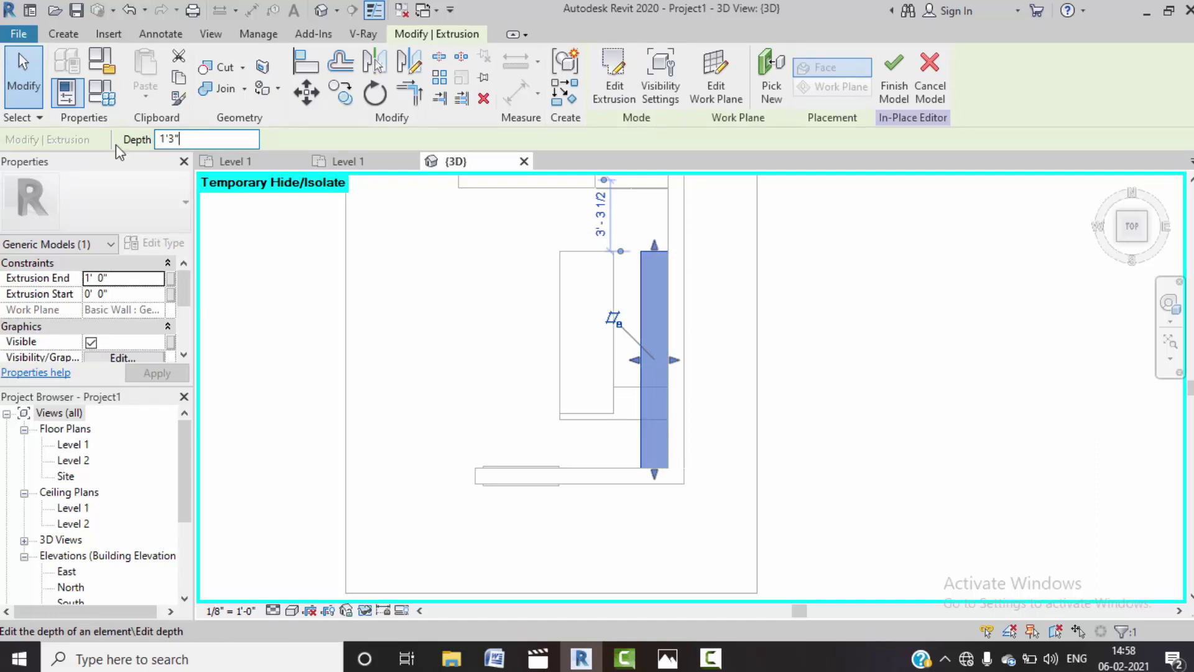
click(815, 397)
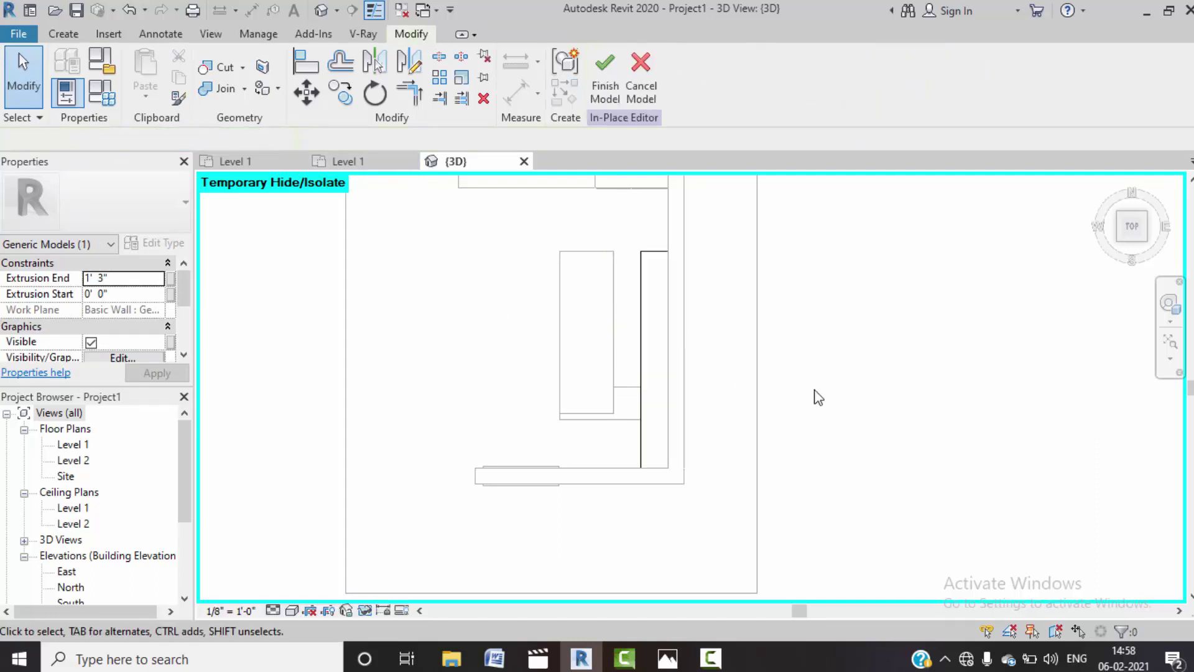
- Orbit, zoom and pan until the whole room and the cabinet above the table are centred
mouse_move(660, 453)
shift+middle_down()
mouse_move(700, 458)
mouse_move(759, 392)
mouse_move(714, 454)
mouse_move(928, 251)
shift+middle_up()
scroll(749, 367, down, 3)
scroll(749, 367, down, 2)
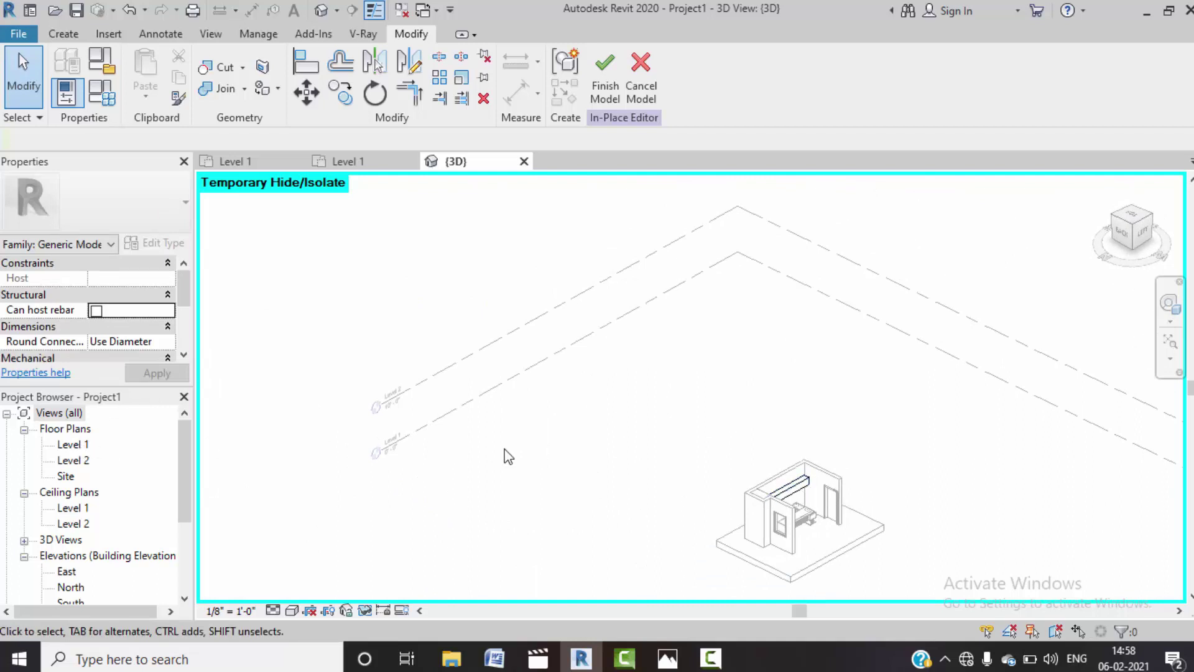
scroll(864, 488, up, 2)
scroll(865, 487, up, 2)
scroll(861, 486, up, 2)
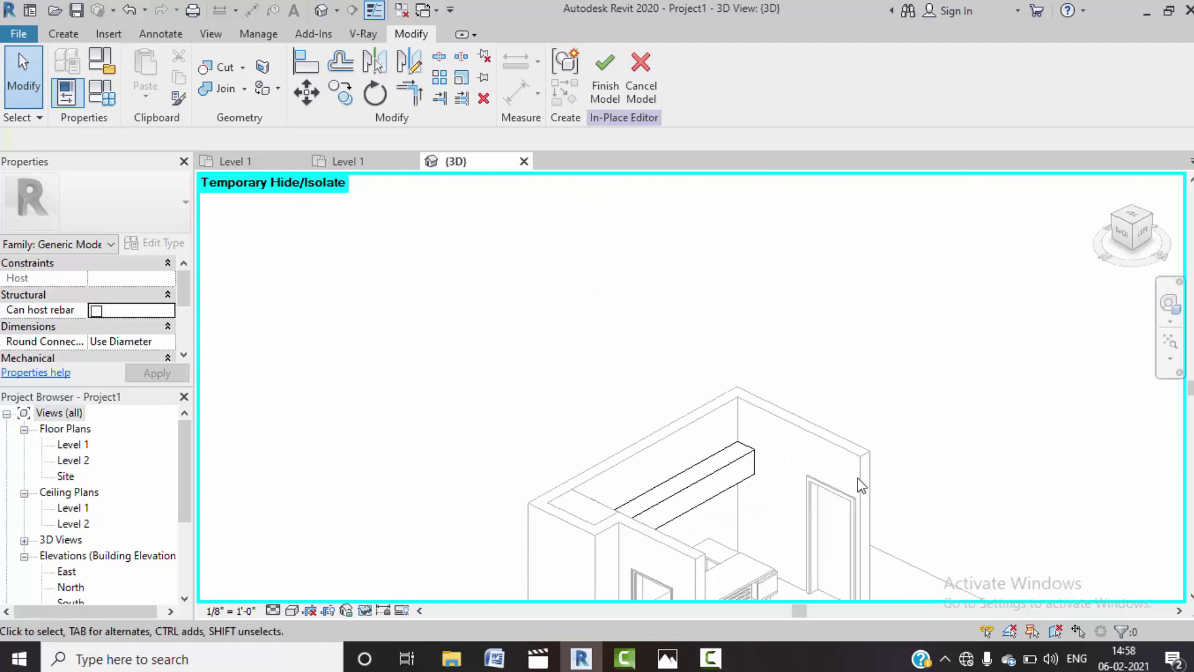
middle_drag(655, 536, 686, 438)
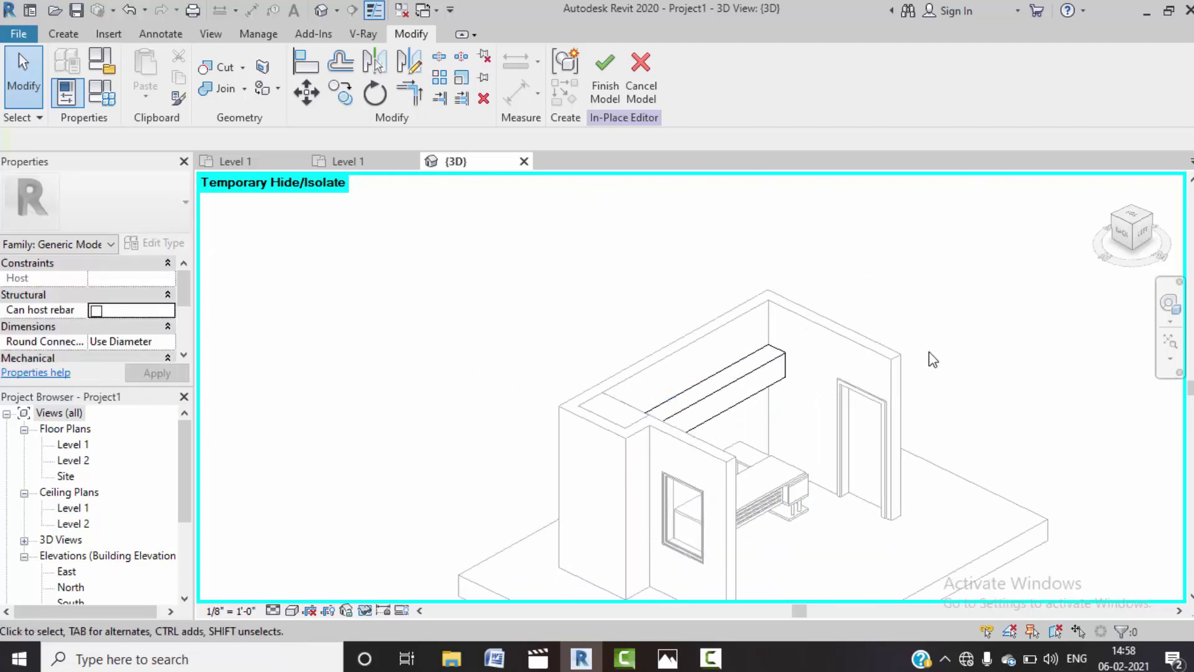
click(64, 35)
- Start a new extrusion with its work plane on the wall face beside the door
click(152, 75)
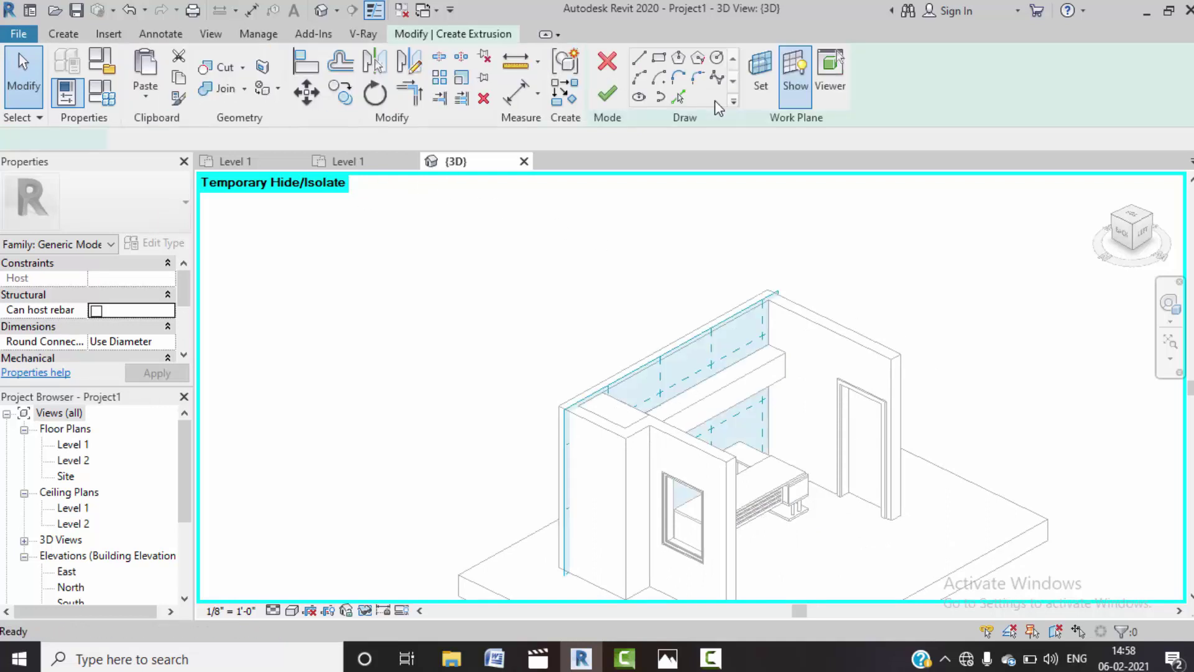
click(761, 75)
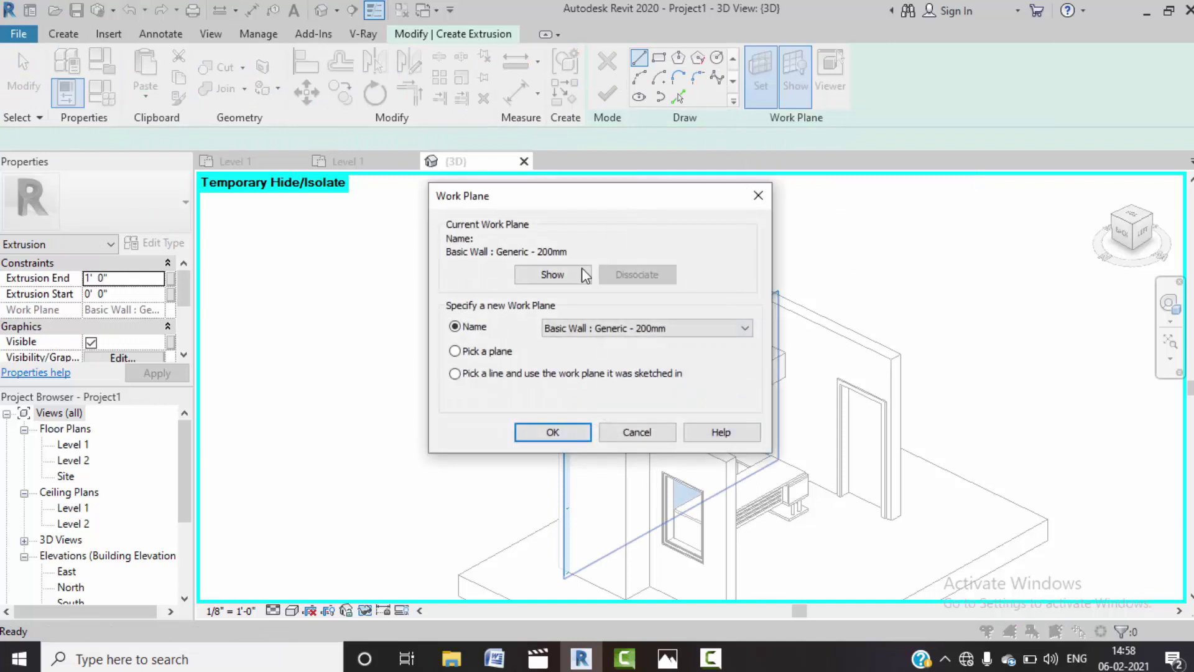
click(552, 434)
click(845, 342)
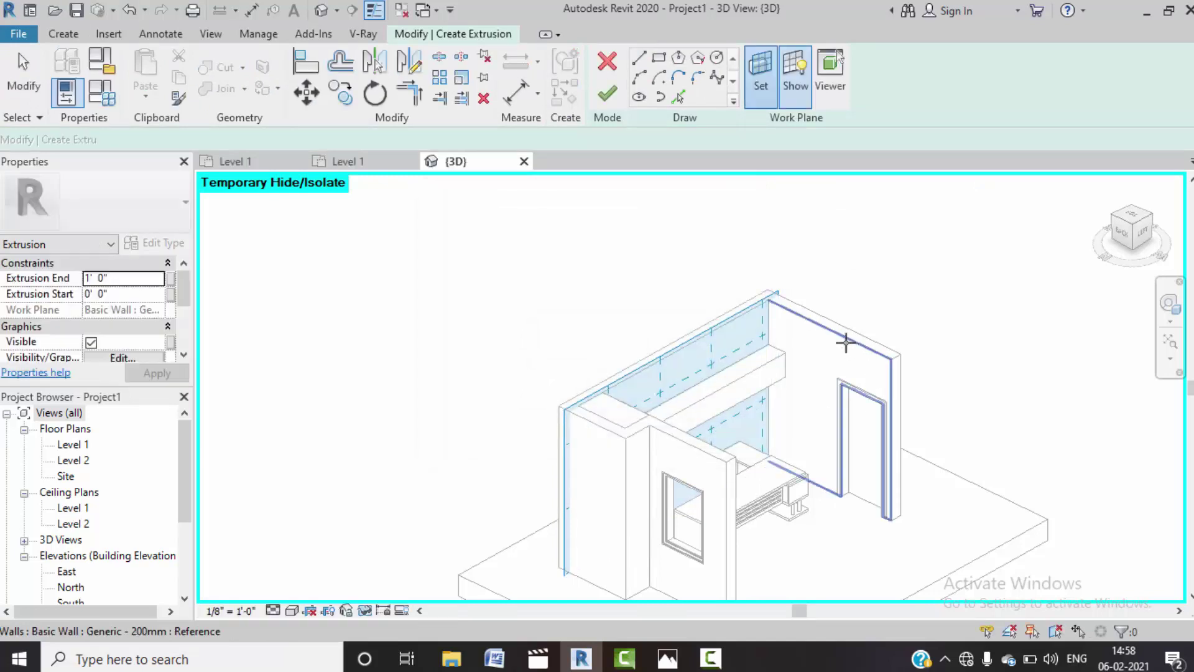
scroll(809, 334, up, 2)
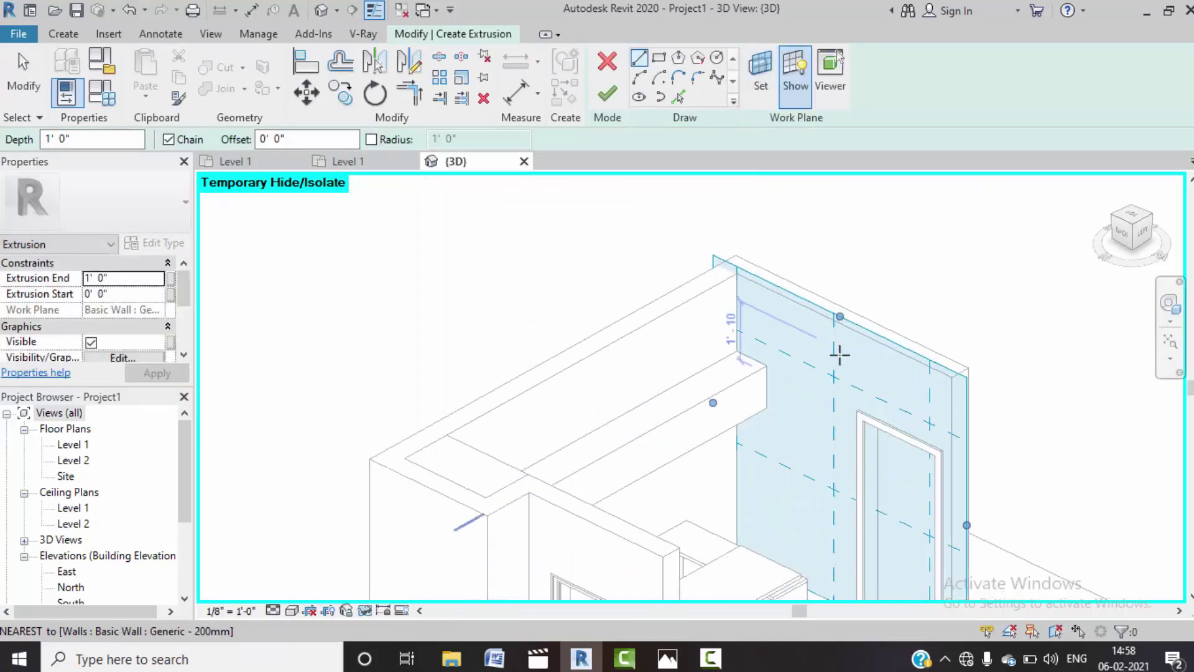
scroll(837, 355, up, 2)
- Sketch a rectangle from the wall end to the door edge
click(659, 59)
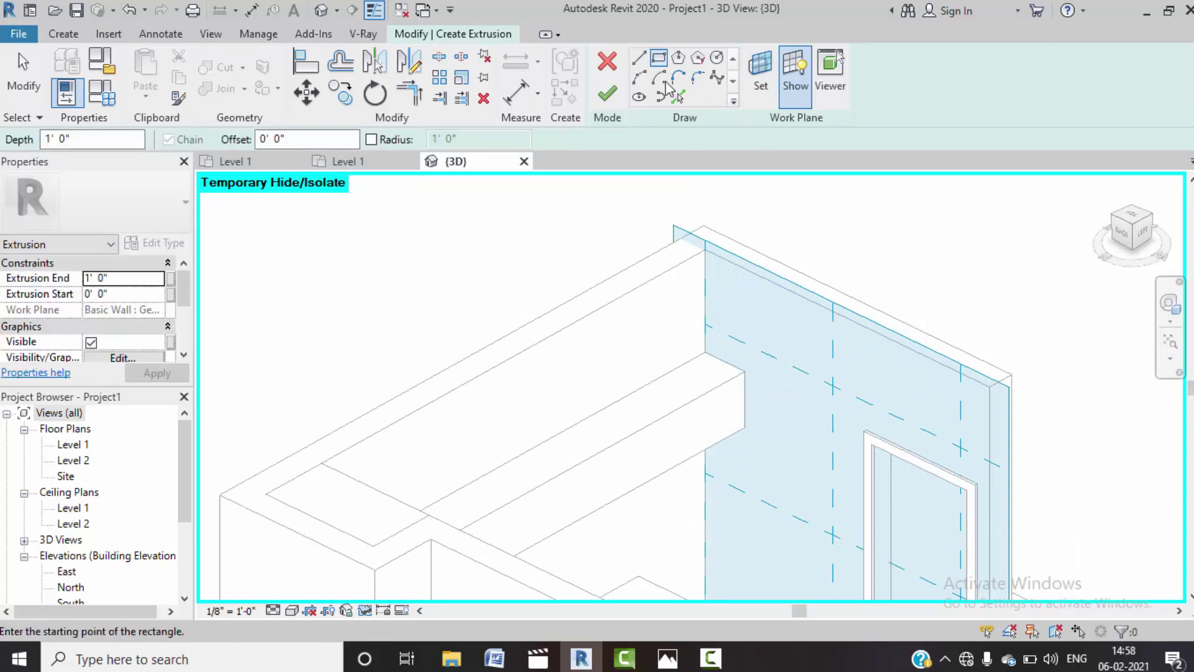
click(744, 372)
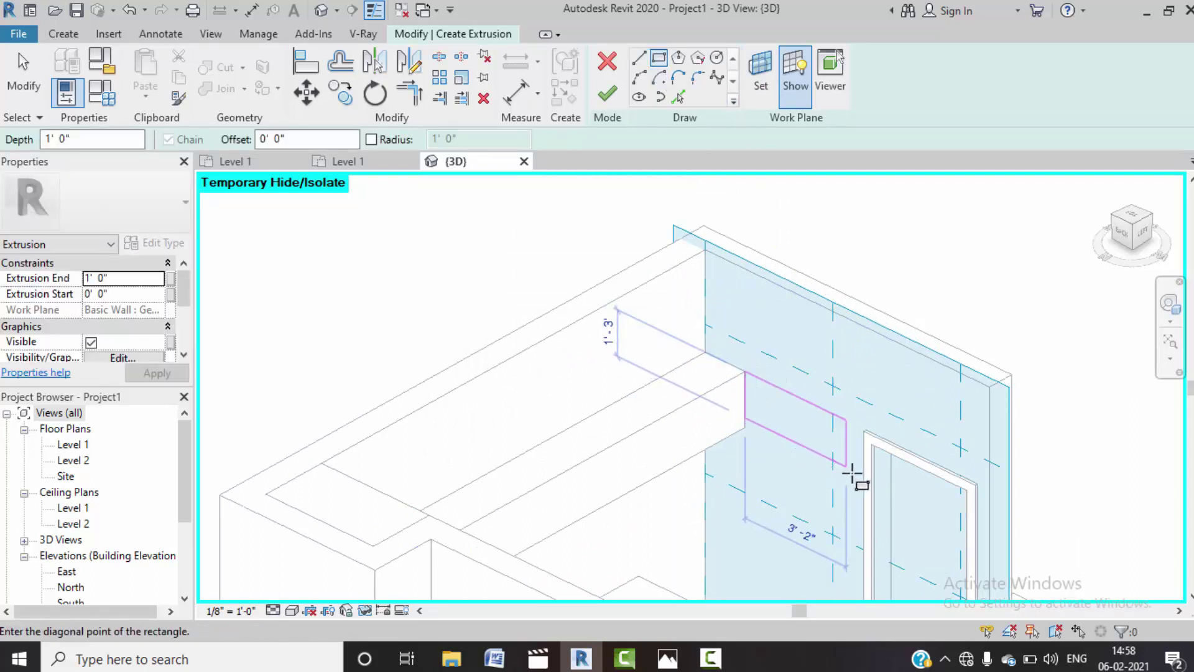
scroll(862, 482, up, 1)
scroll(862, 482, up, 3)
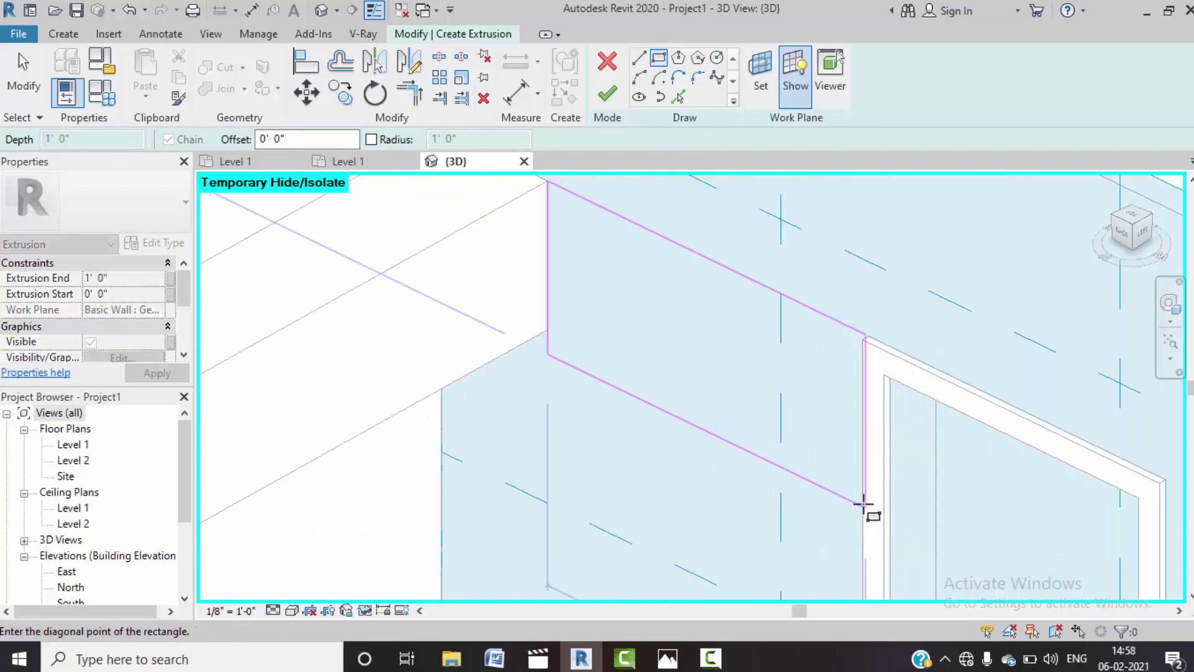
scroll(862, 503, up, 1)
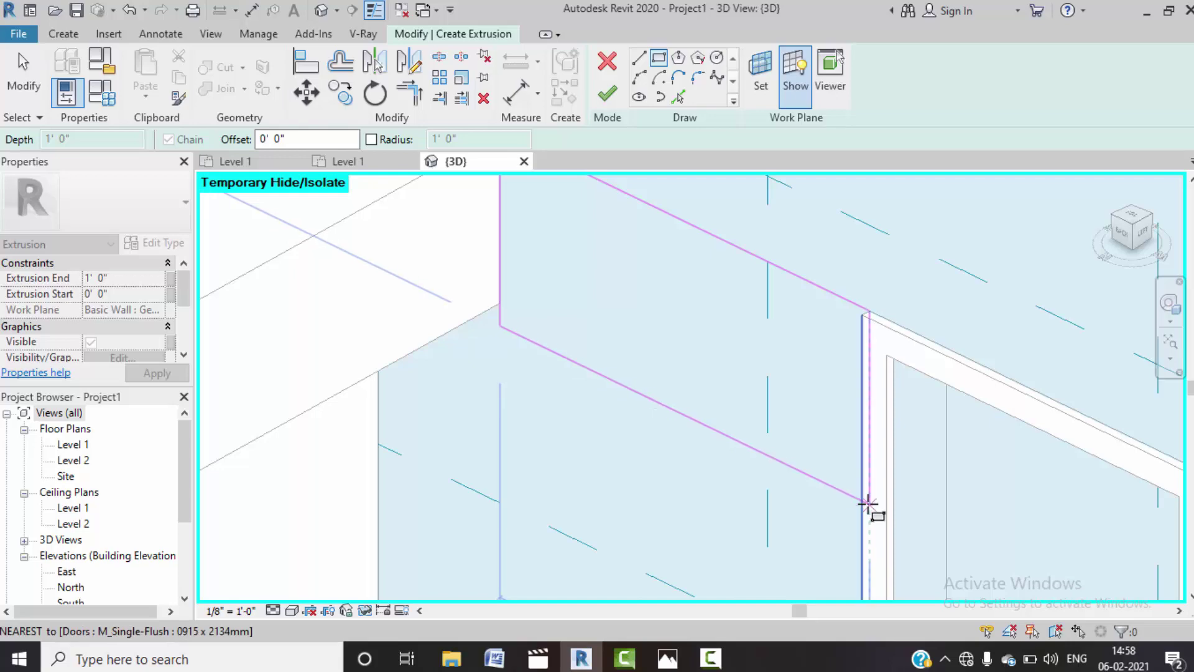
scroll(867, 504, down, 3)
mouse_move(867, 506)
middle_down()
mouse_move(922, 459)
mouse_move(394, 477)
middle_up()
scroll(914, 413, up, 3)
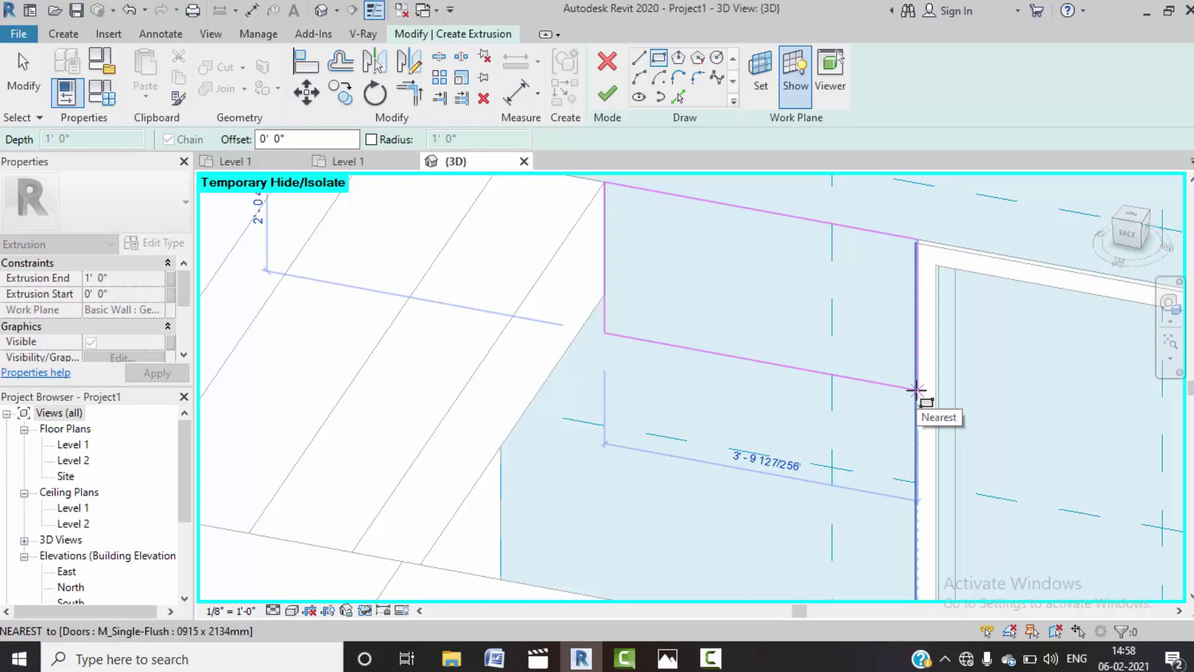
mouse_move(928, 405)
middle_down()
mouse_move(954, 394)
mouse_move(569, 559)
middle_up()
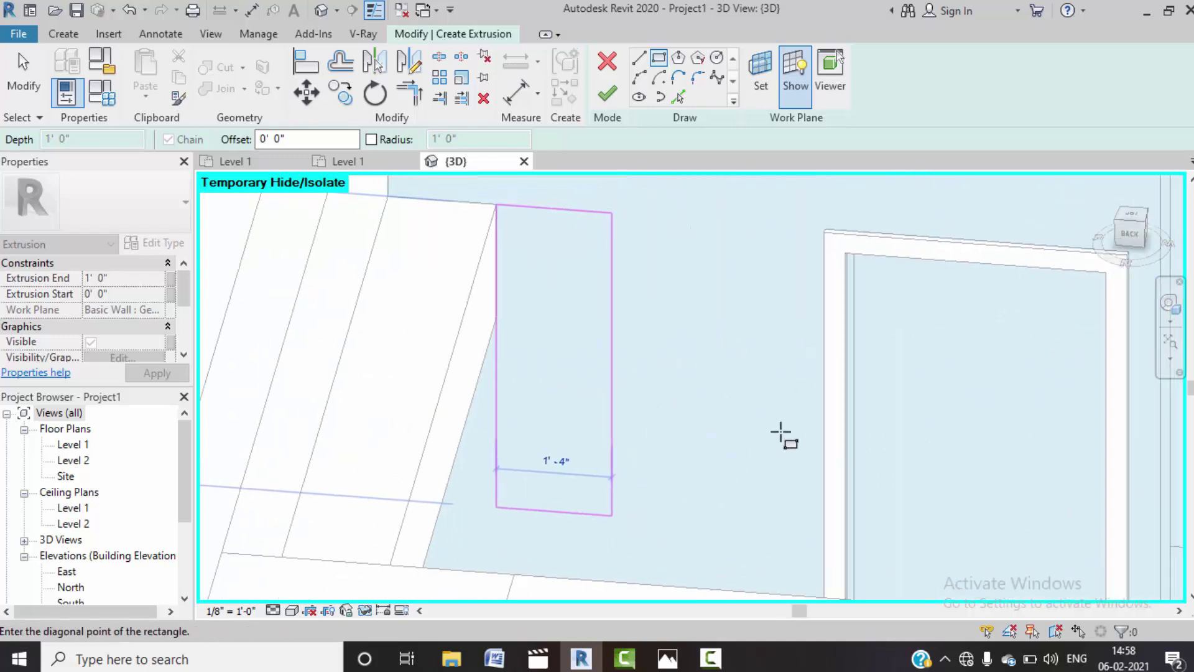
click(825, 386)
key(Escape)
key(Escape)
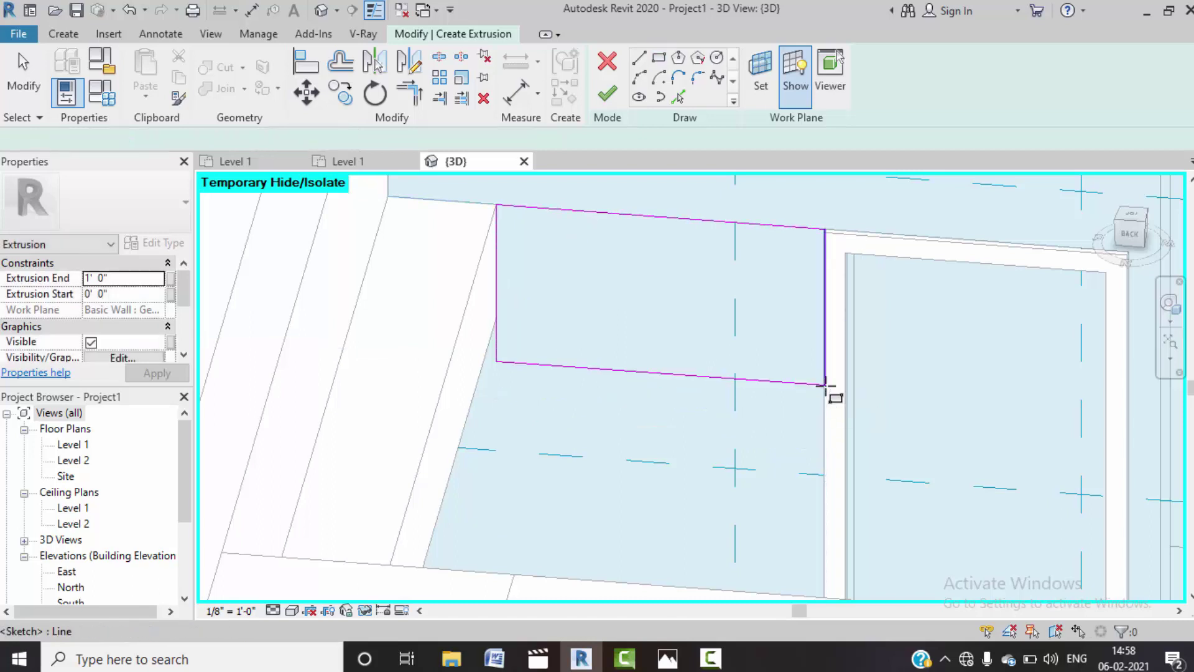
- Move the rectangle's bottom sketch line up so the profile is 1' 6" tall
click(769, 381)
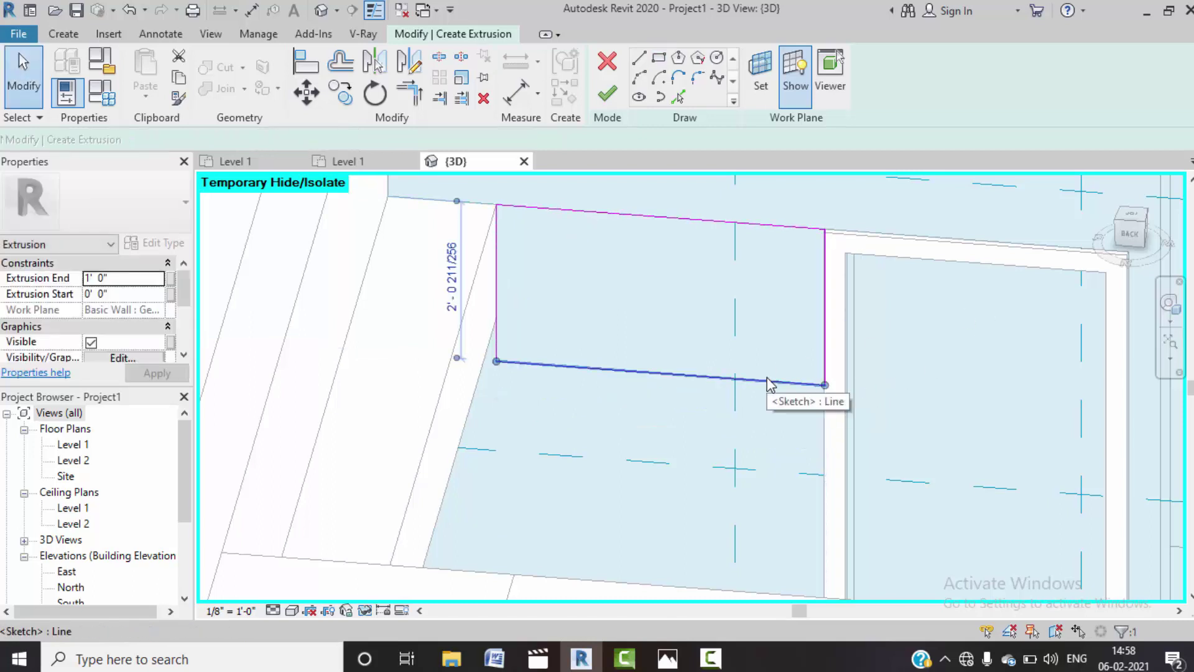
click(306, 93)
click(496, 361)
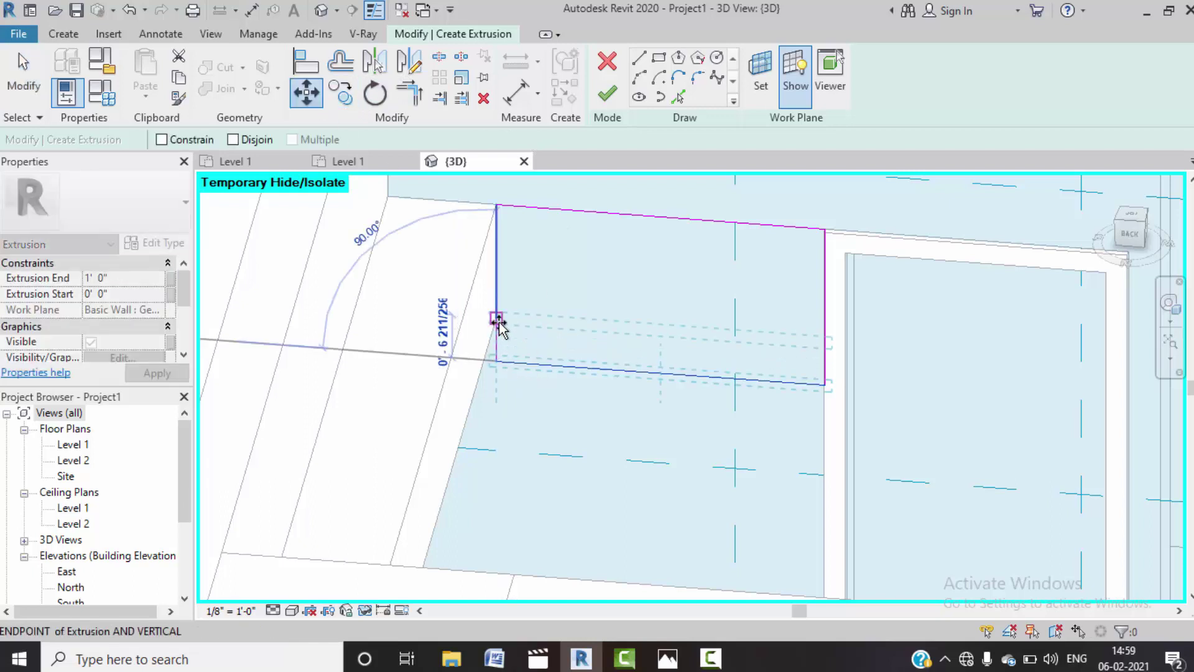
click(498, 319)
scroll(581, 394, down, 2)
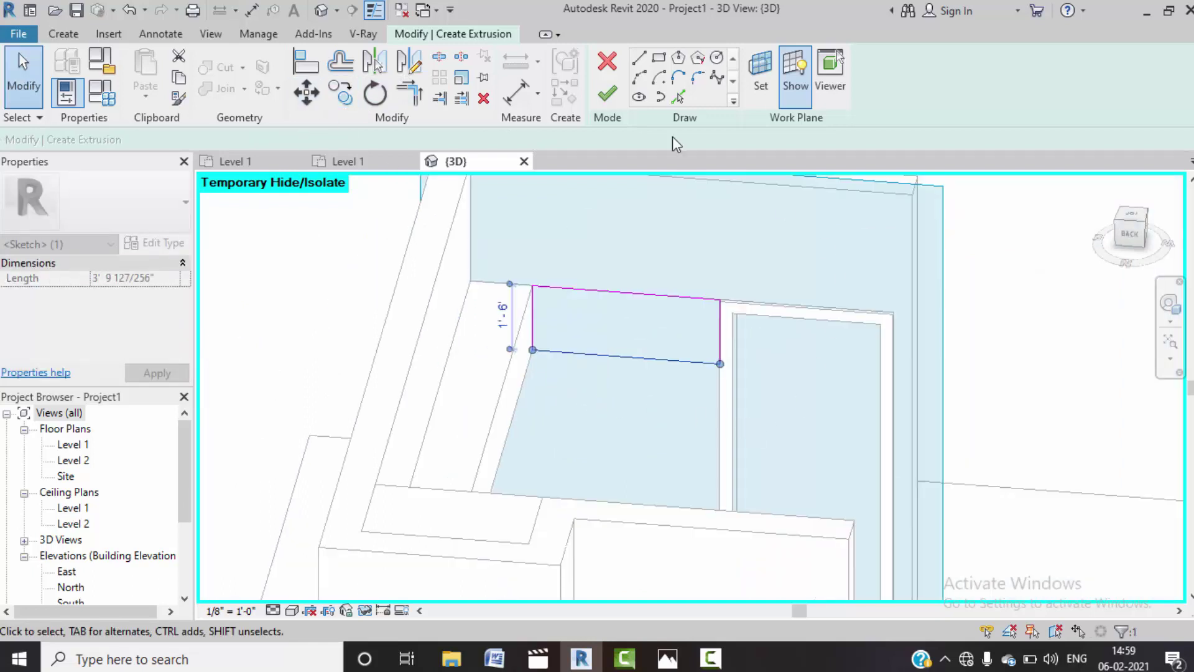
- Finish the sketch into a 1' 0" deep box and orbit to inspect it
click(607, 93)
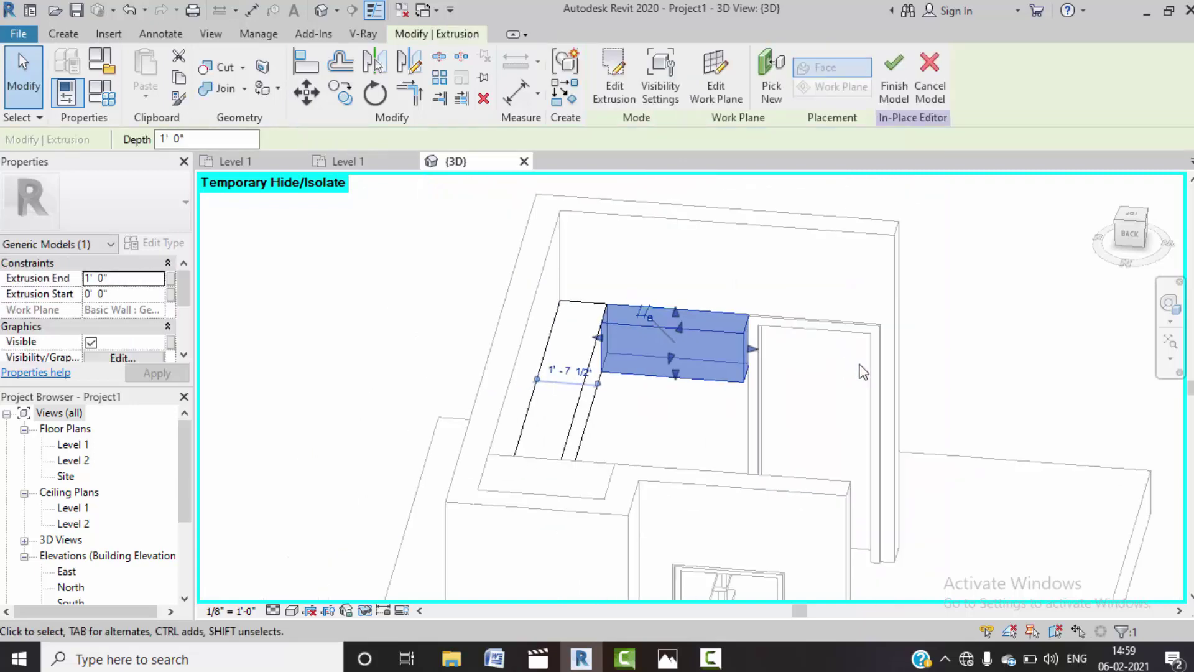
mouse_move(961, 485)
shift+middle_down()
mouse_move(884, 453)
mouse_move(831, 309)
mouse_move(817, 495)
mouse_move(838, 506)
mouse_move(850, 587)
shift+middle_up()
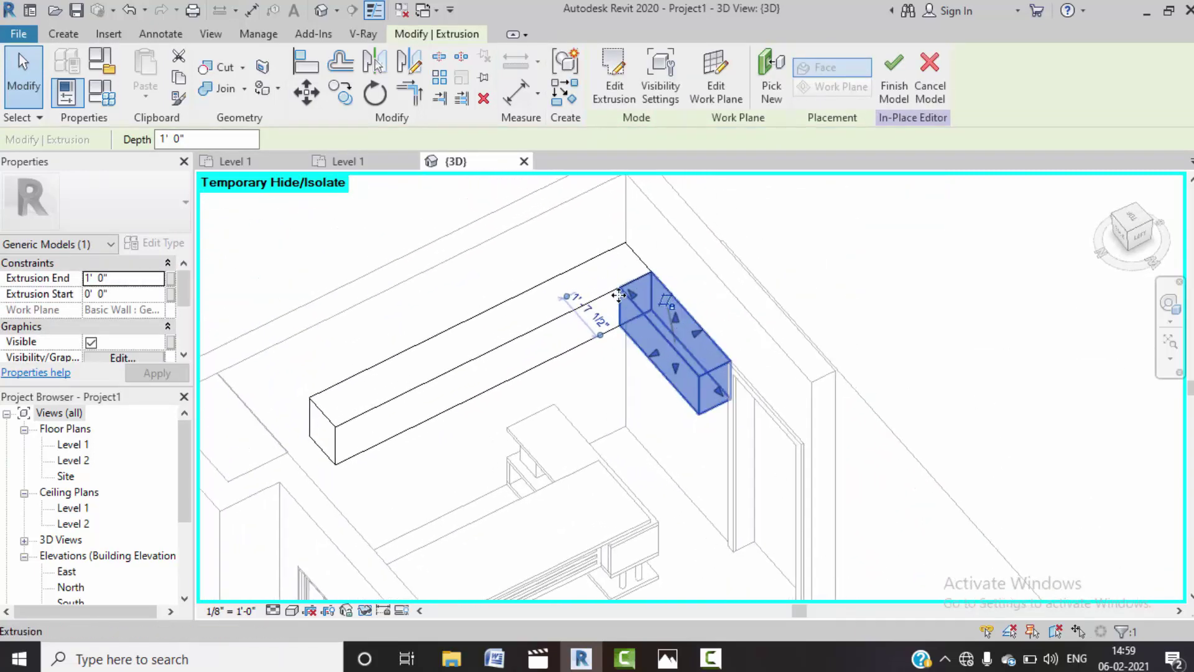
scroll(619, 295, up, 2)
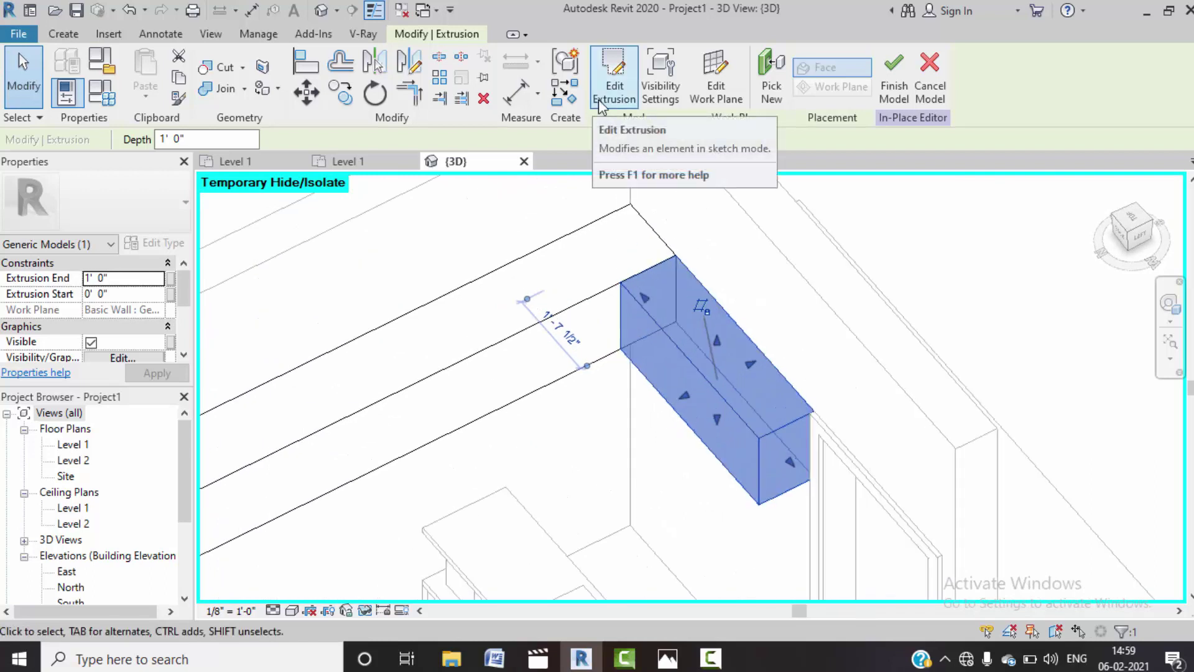
- Join the short box onto the long cabinet extrusion with Join Geometry
click(244, 88)
click(252, 116)
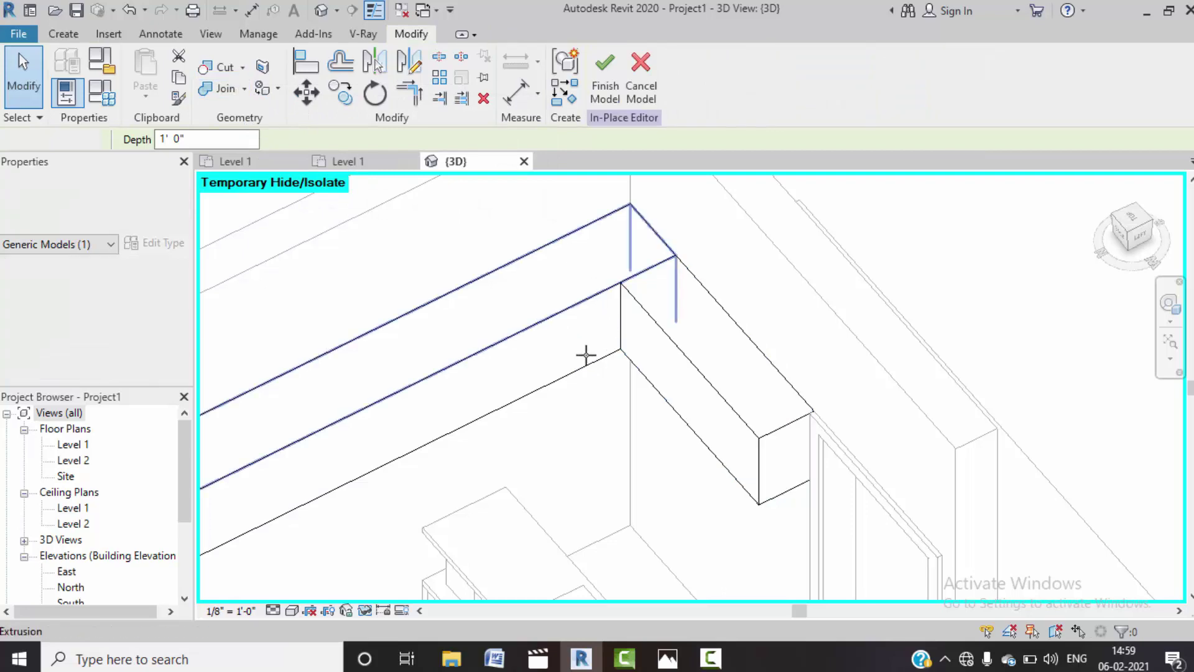
click(571, 314)
click(654, 323)
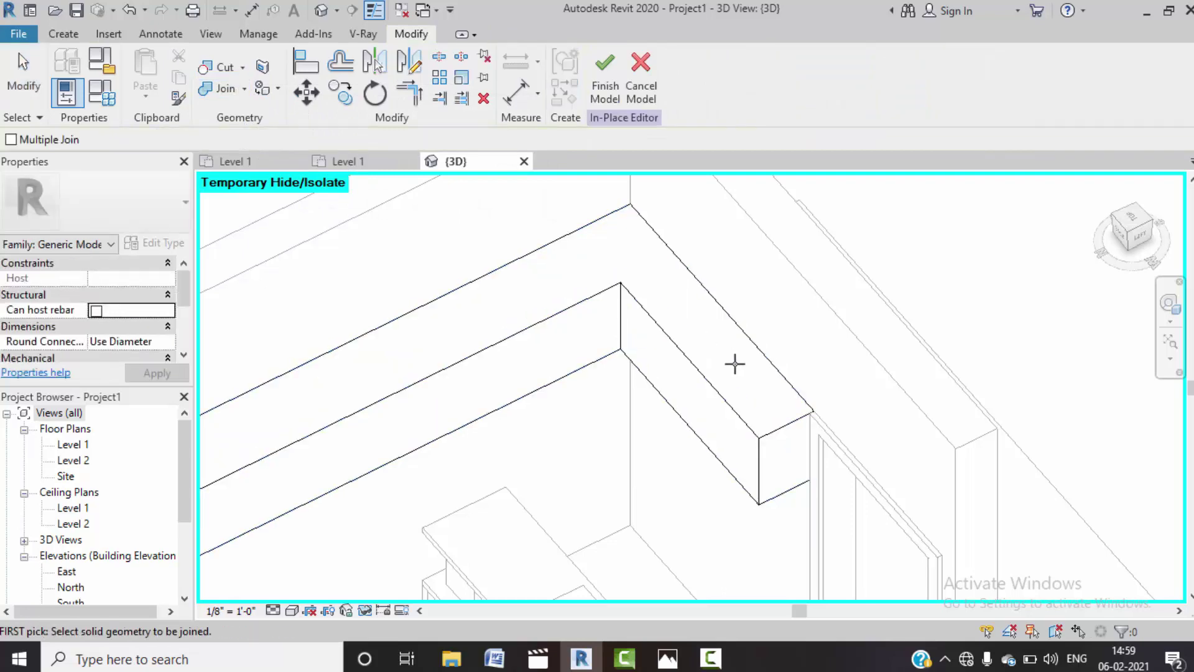
scroll(653, 446, down, 2)
key(Escape)
- Inspect the joined L-shaped cabinet, ending in the LEFT ViewCube view
scroll(692, 449, down, 2)
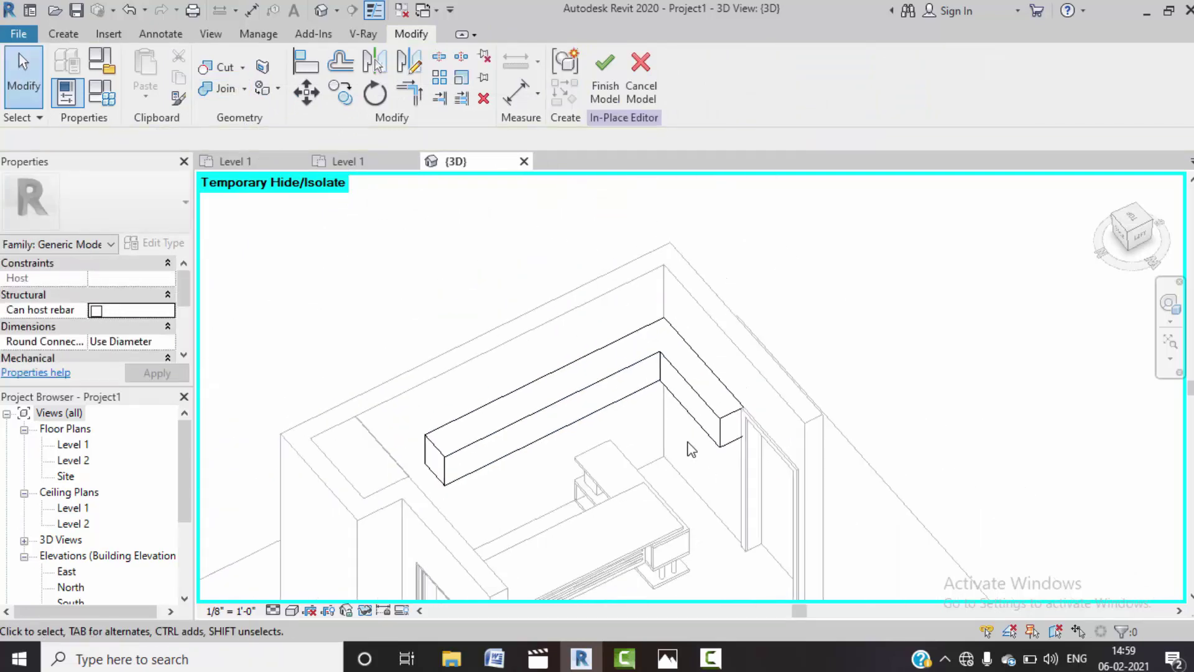
shift+middle_drag(691, 486, 698, 493)
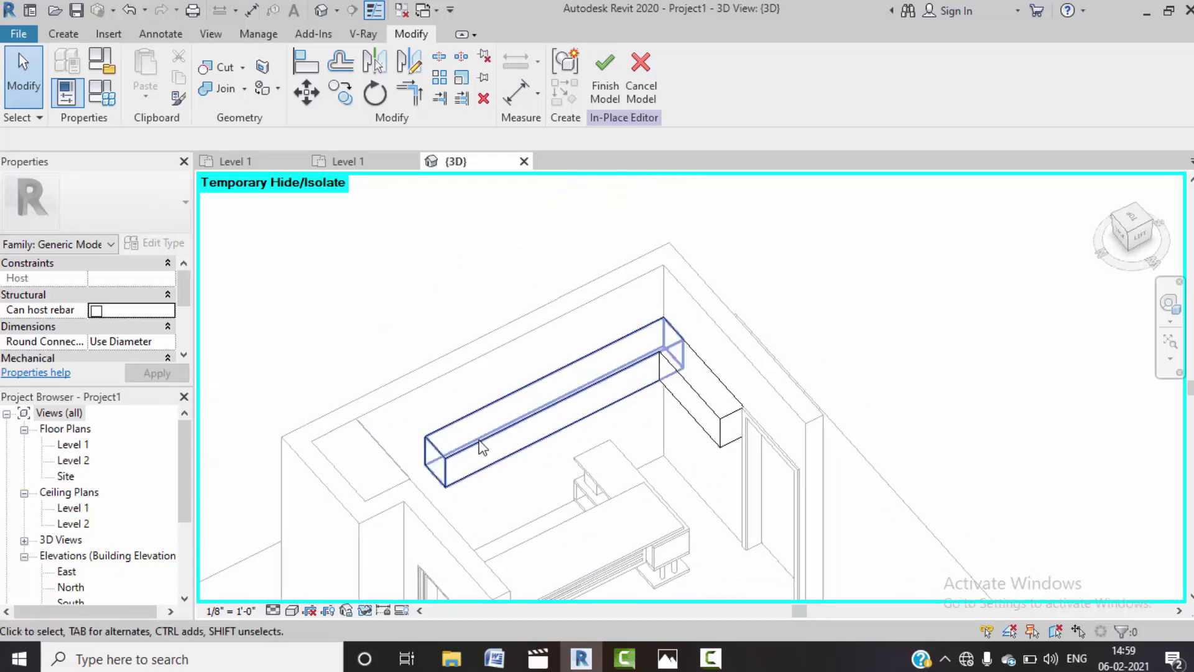
shift+middle_drag(774, 488, 719, 255)
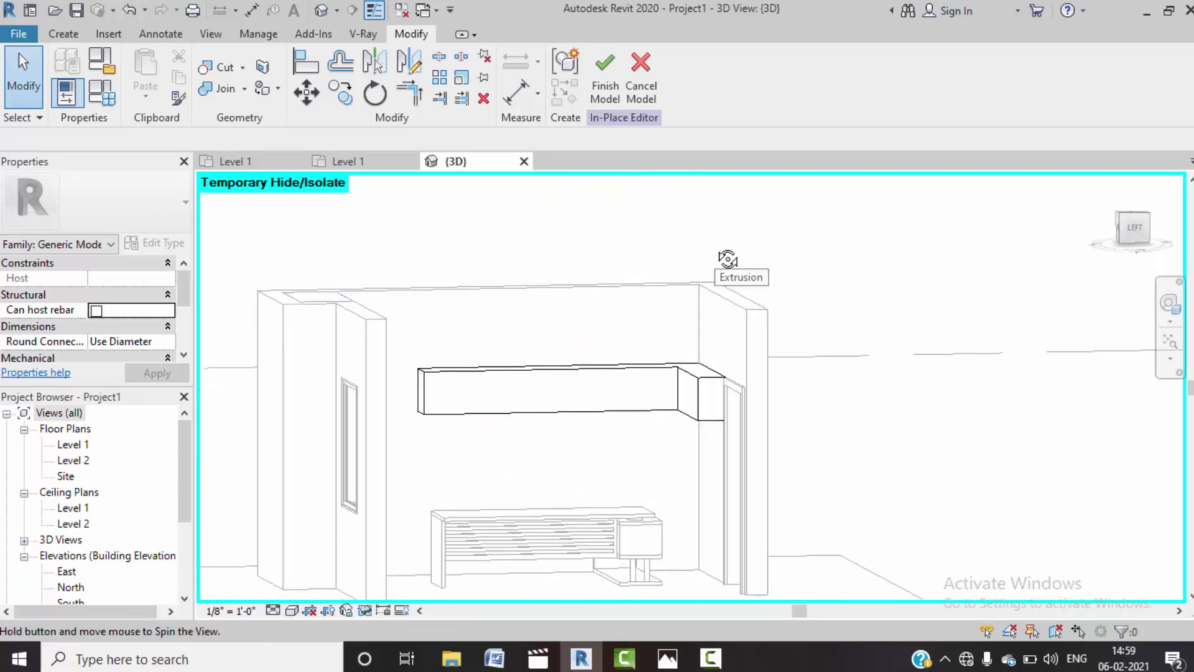
click(1130, 230)
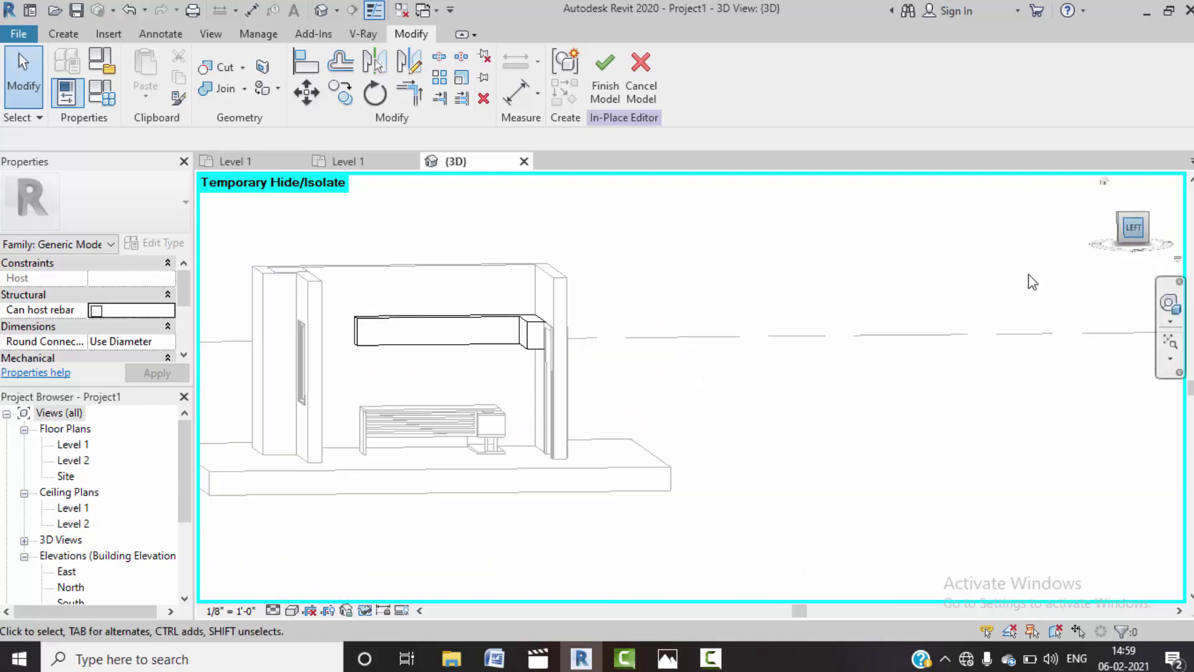
- Start an extrusion on the long cabinet's front face, then check the COURT CHAMBER 4.jpg reference
scroll(644, 377, up, 2)
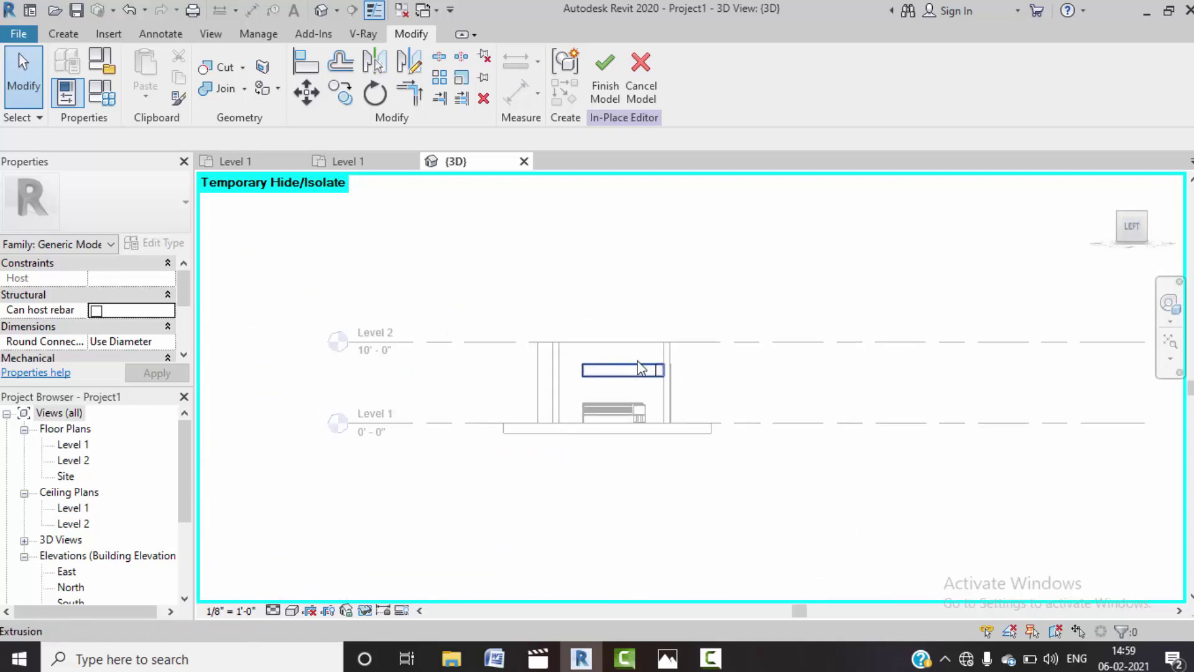
scroll(641, 373, up, 4)
scroll(640, 373, up, 1)
click(62, 34)
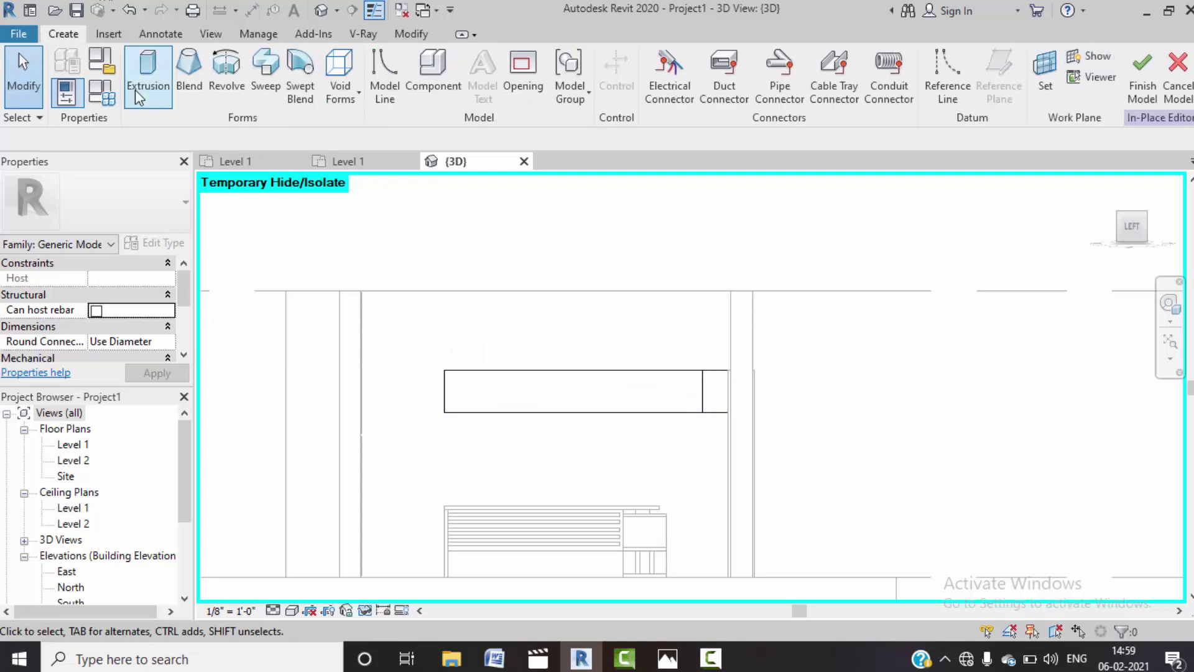
click(144, 72)
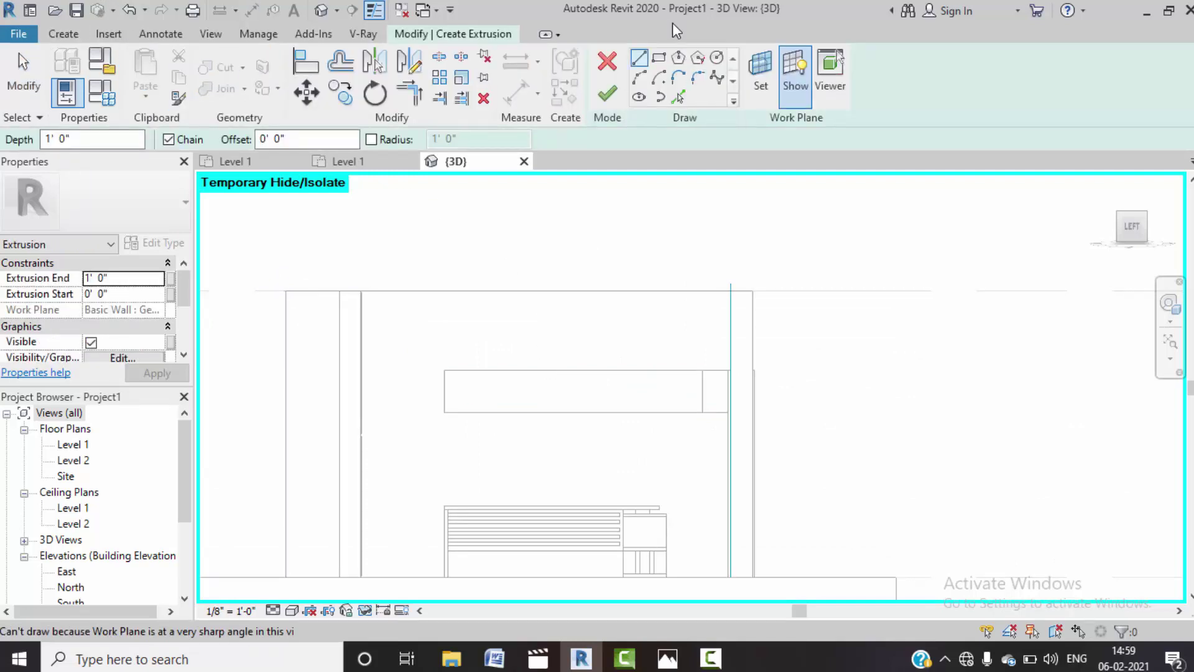
click(444, 435)
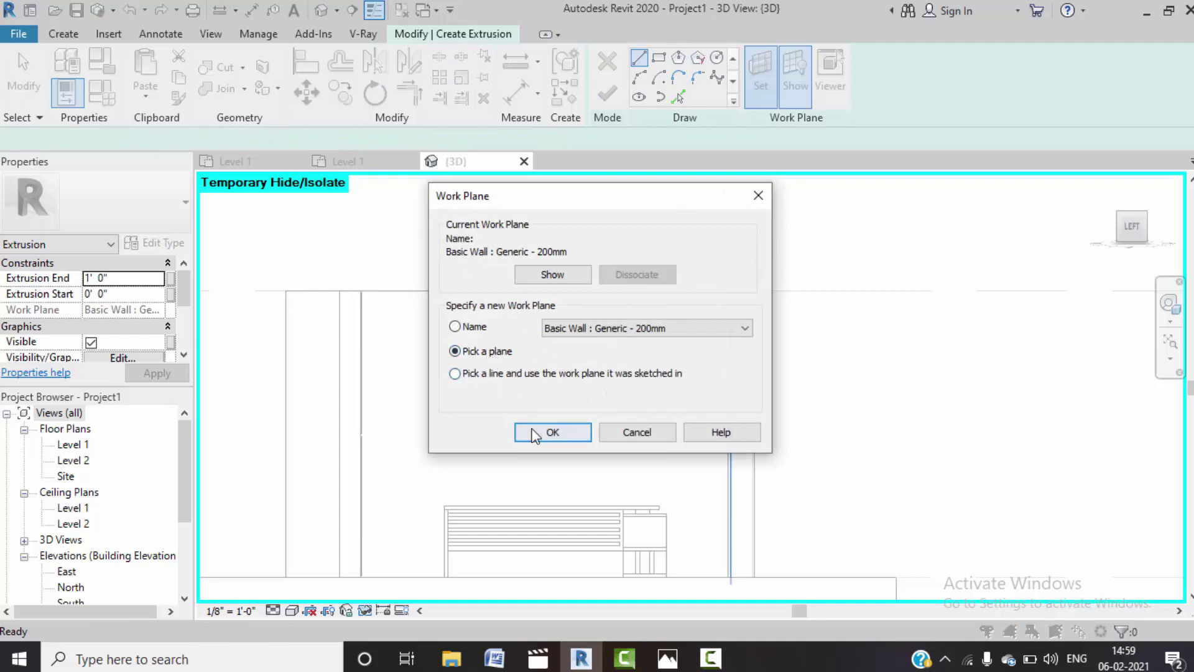
click(534, 433)
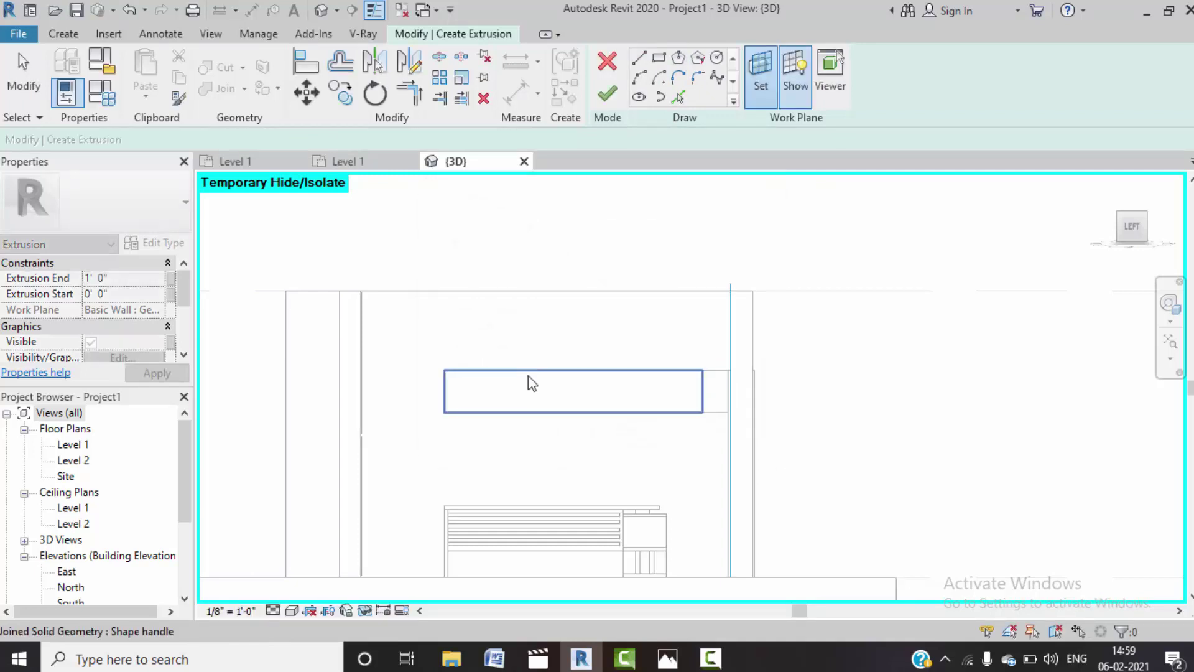
click(528, 375)
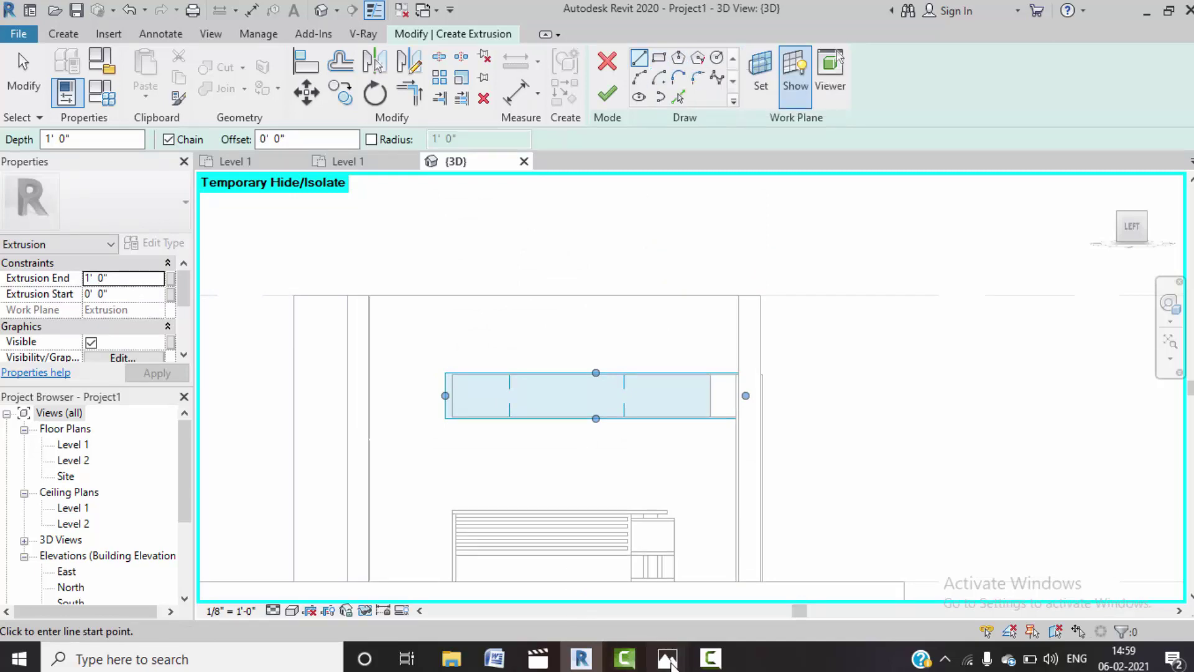
mouse_move(667, 659)
click(572, 584)
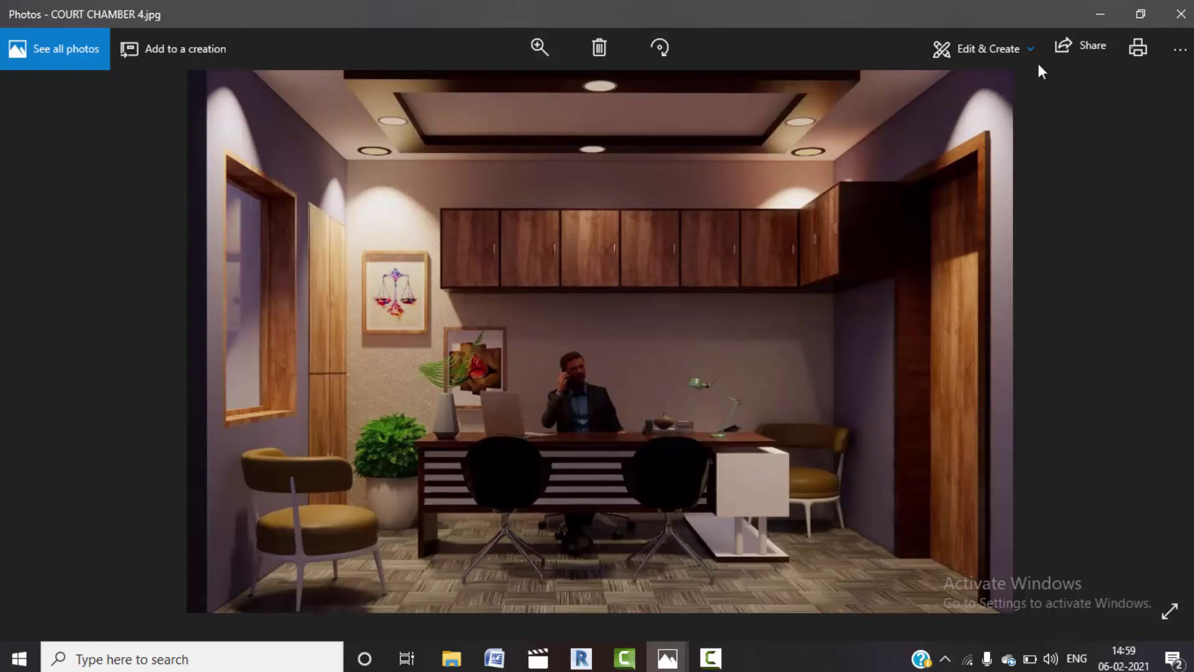
click(1105, 10)
- Draw five vertical division lines spanning the top to bottom of the cabinet face
scroll(508, 390, up, 2)
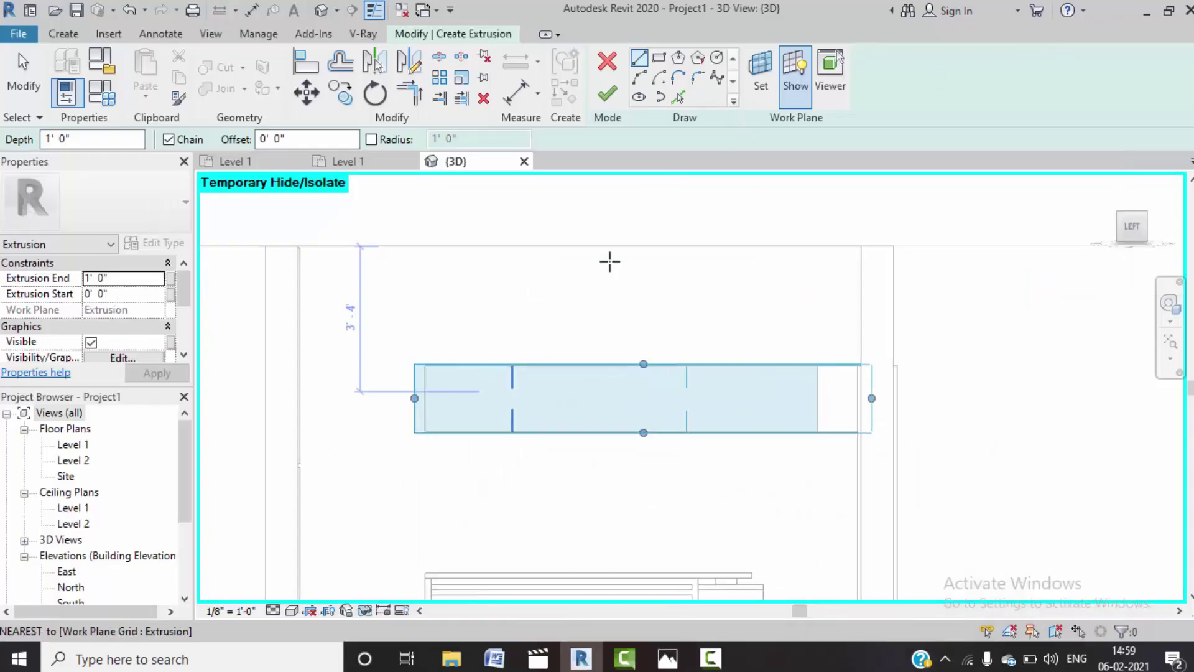
click(641, 59)
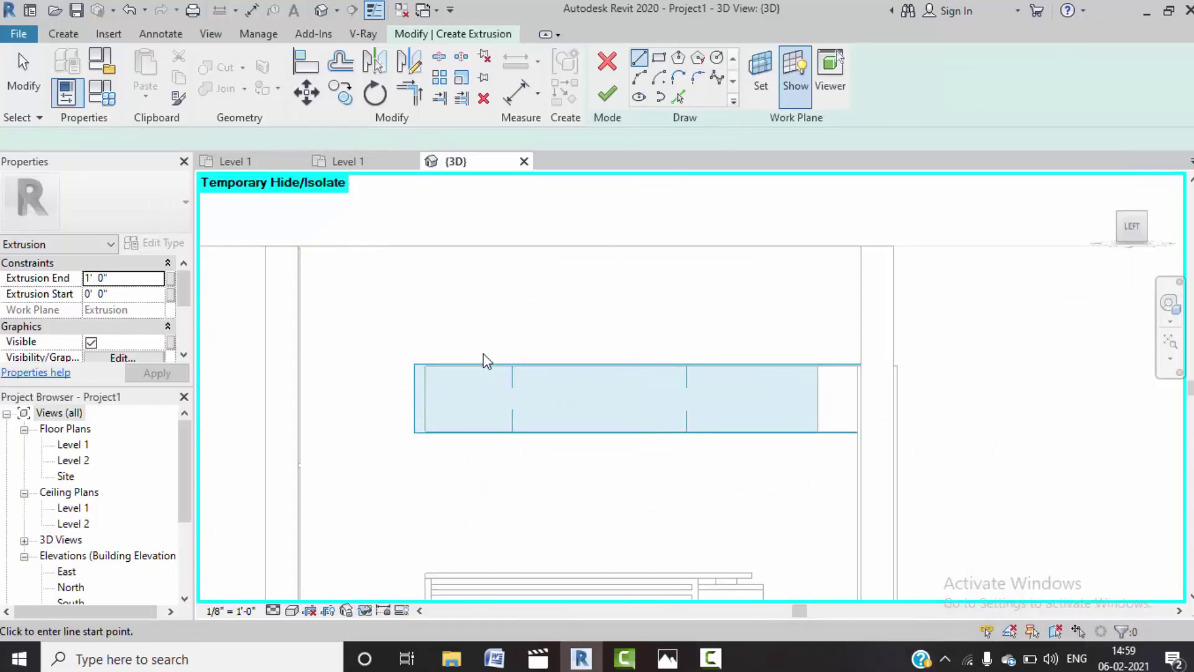
click(482, 339)
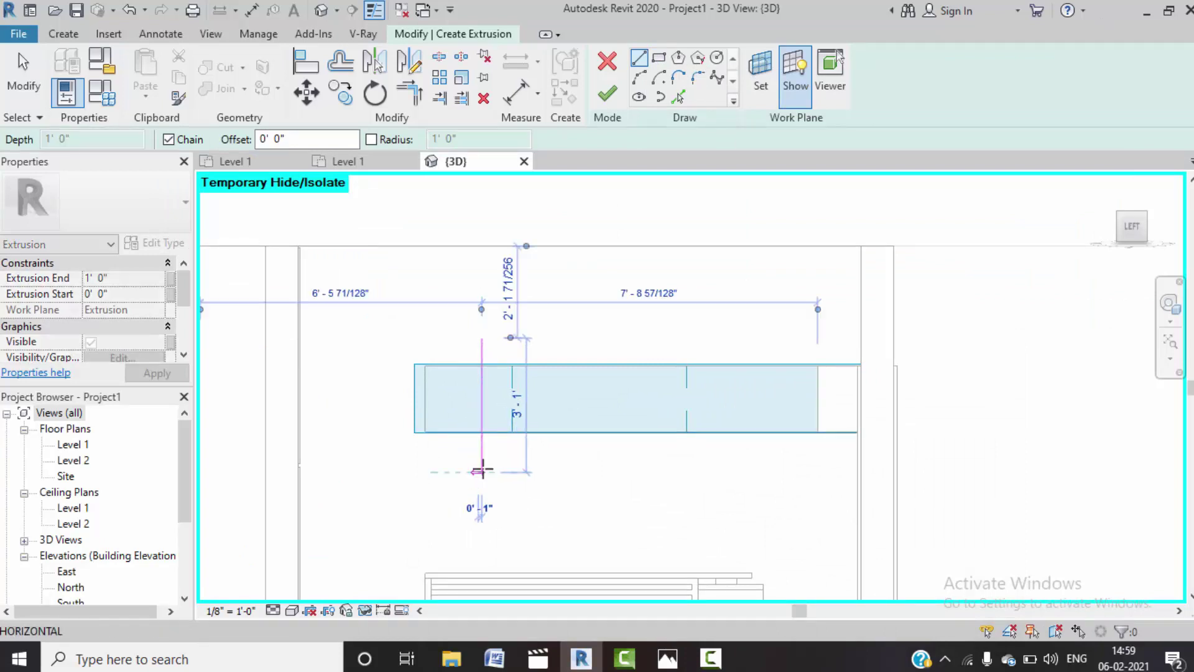
key(Escape)
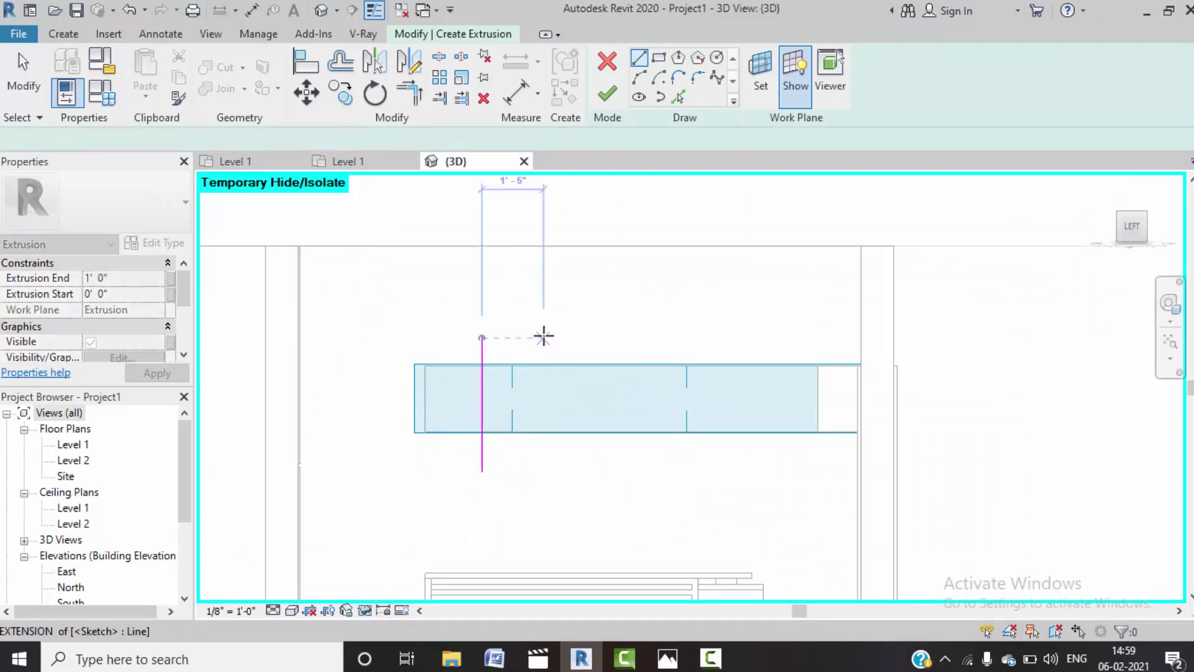
click(543, 338)
click(544, 471)
key(Escape)
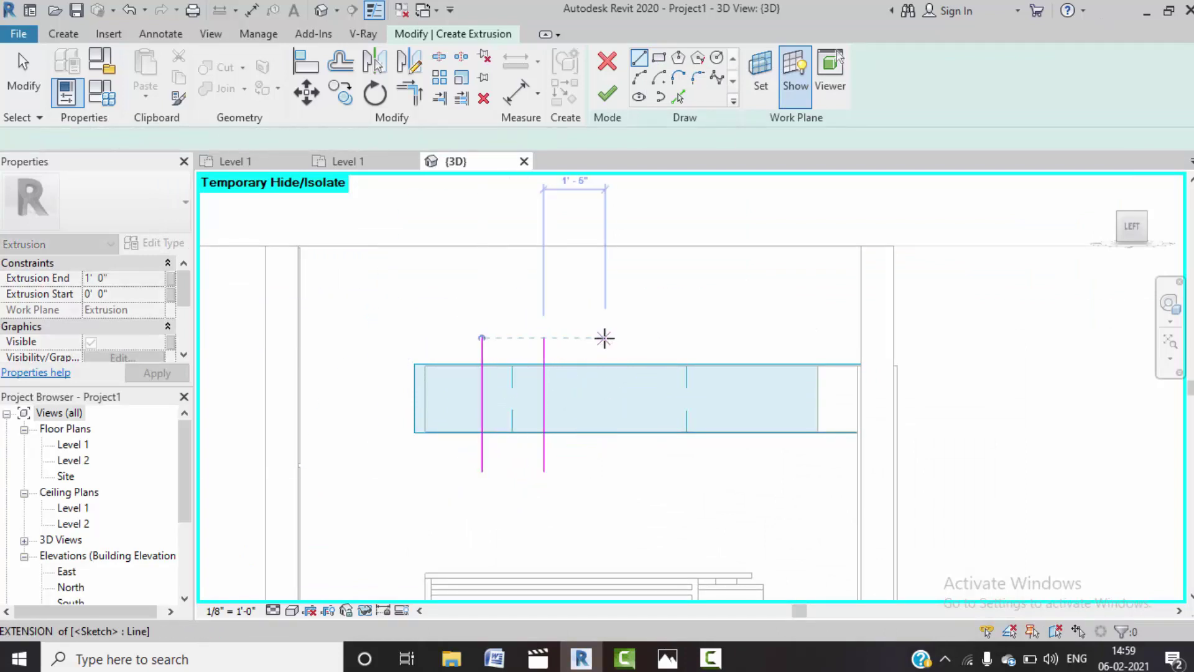
click(605, 338)
click(605, 460)
click(663, 338)
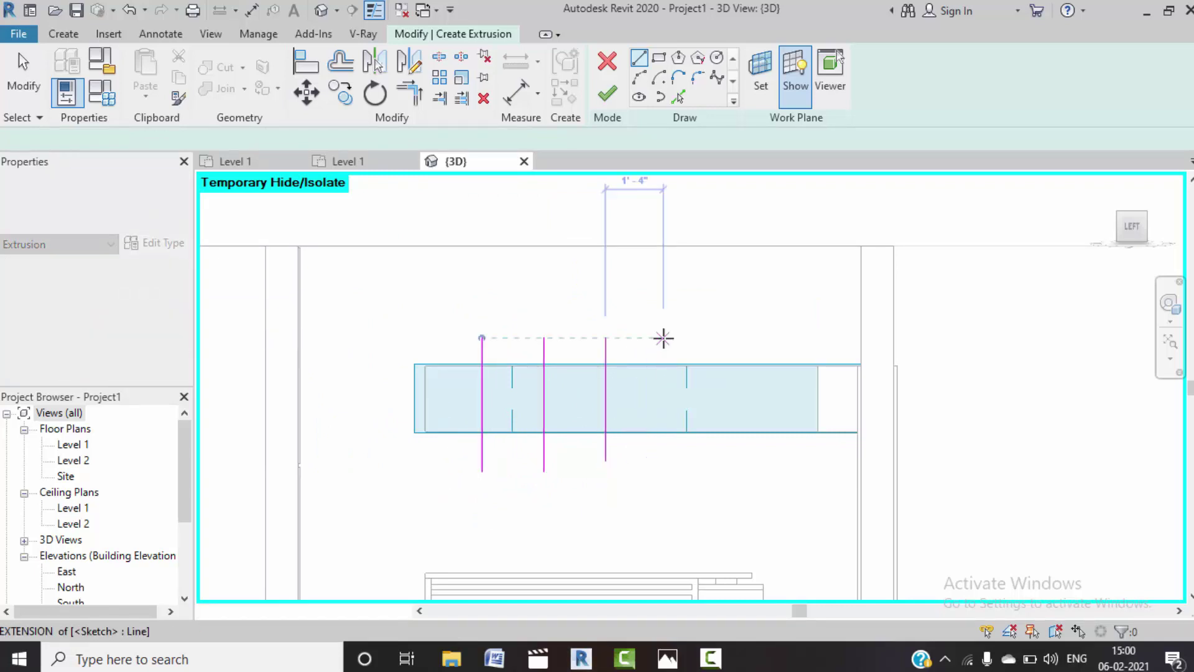
click(657, 461)
key(Escape)
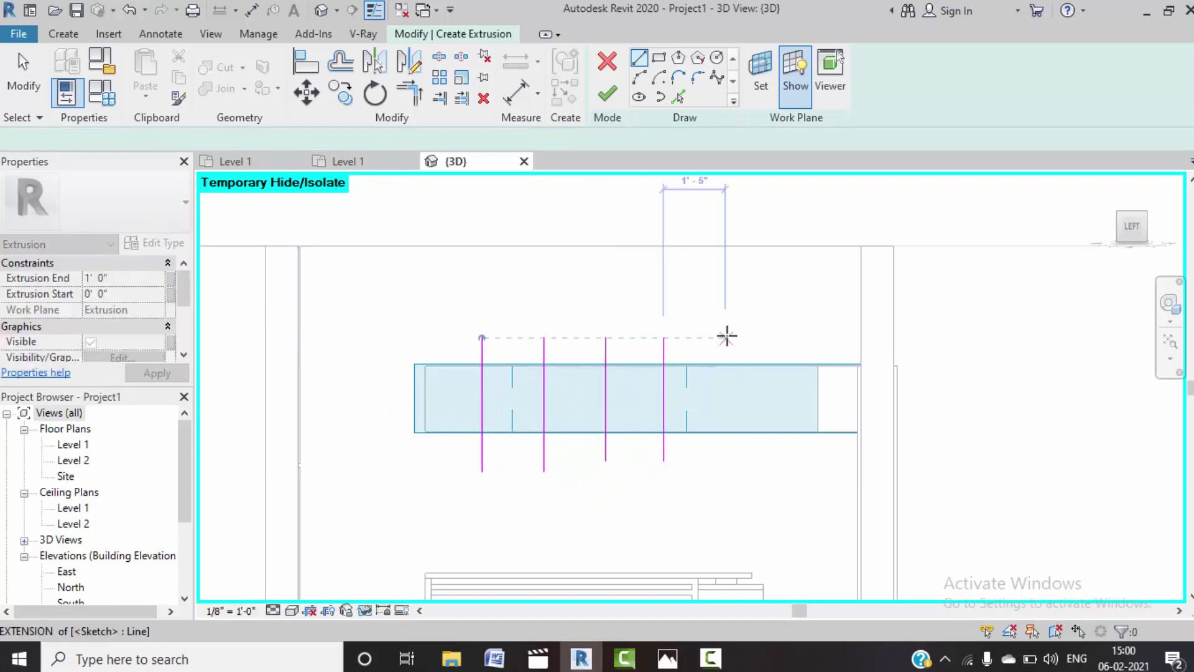
click(725, 338)
click(726, 461)
key(Escape)
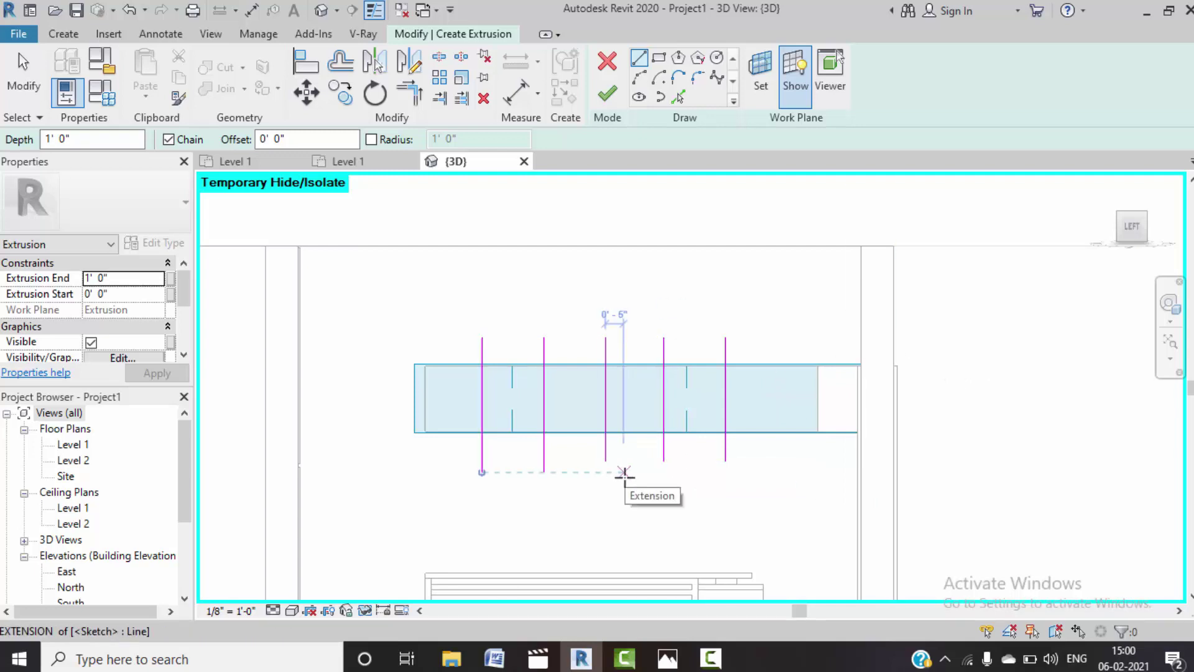
- Place an aligned dimension string from the cabinet's left edge across every division line
key(m)
key(v)
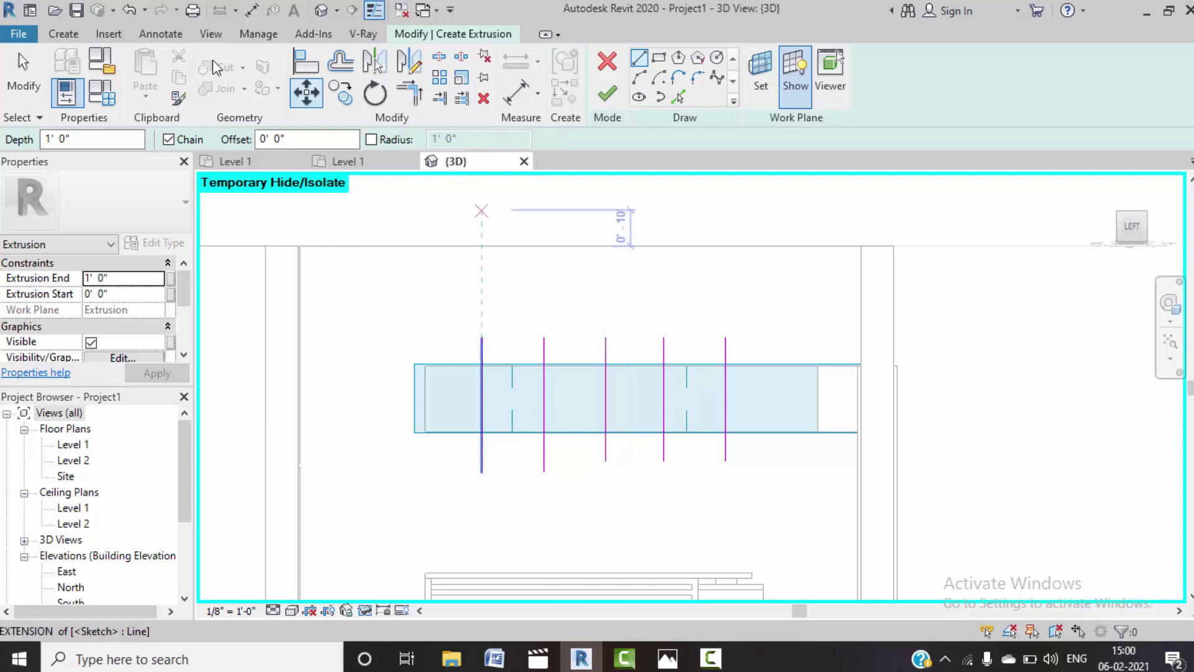
click(160, 34)
click(112, 66)
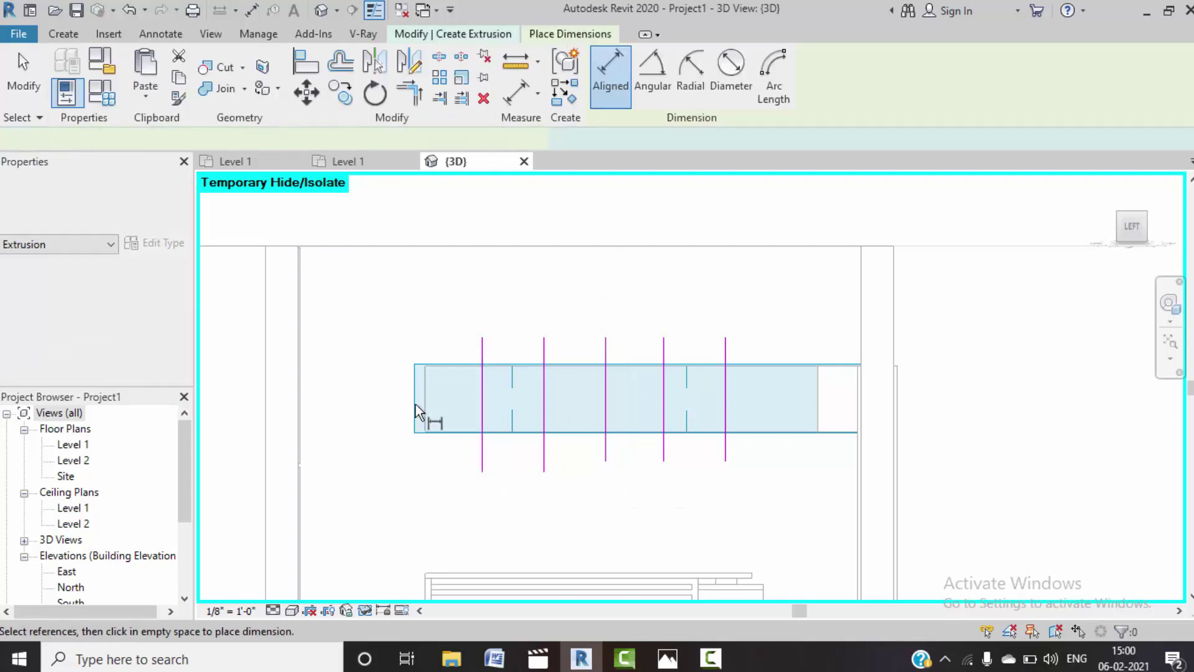
click(445, 415)
click(484, 421)
click(543, 427)
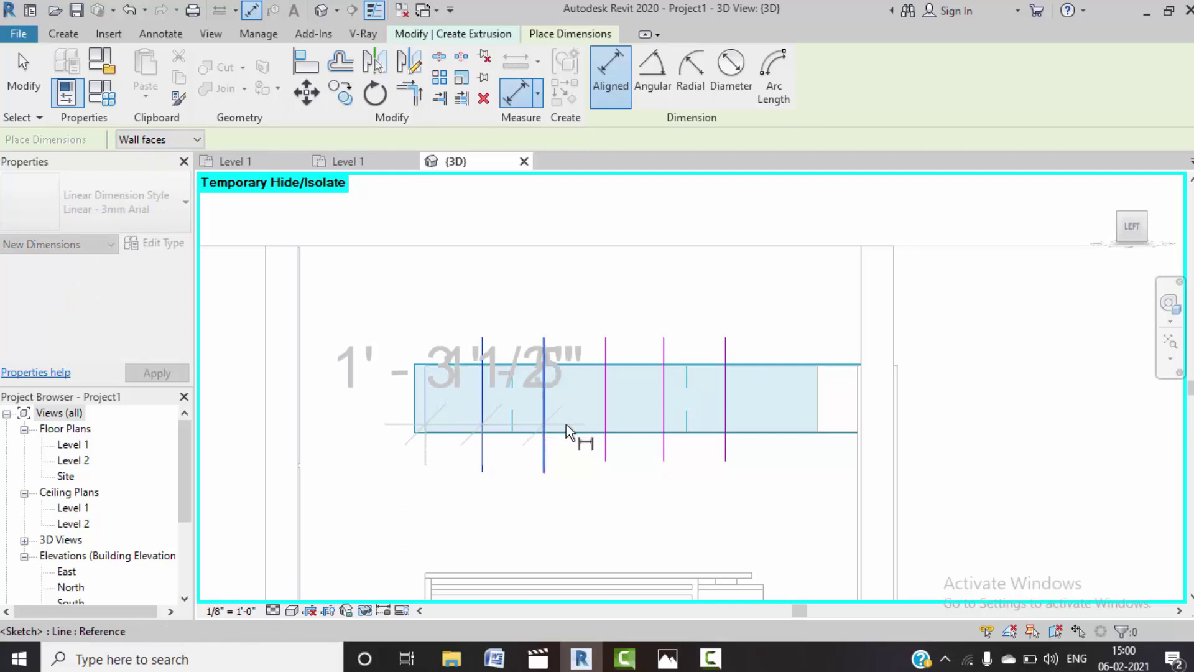
click(605, 428)
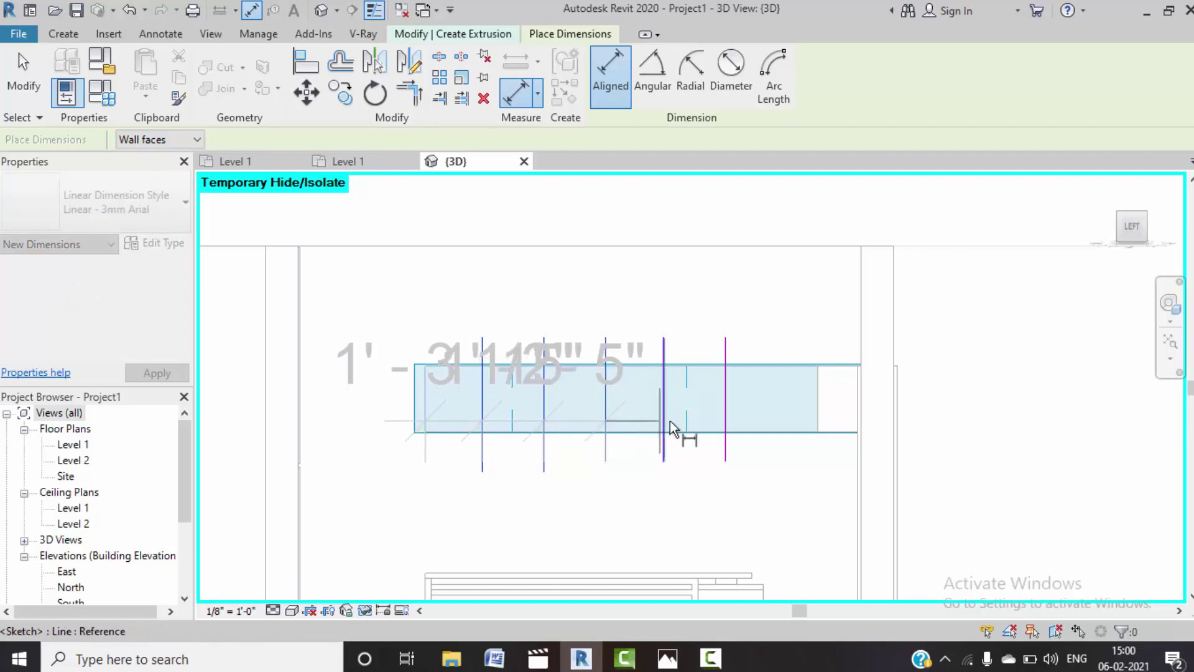
click(664, 422)
click(725, 416)
click(817, 413)
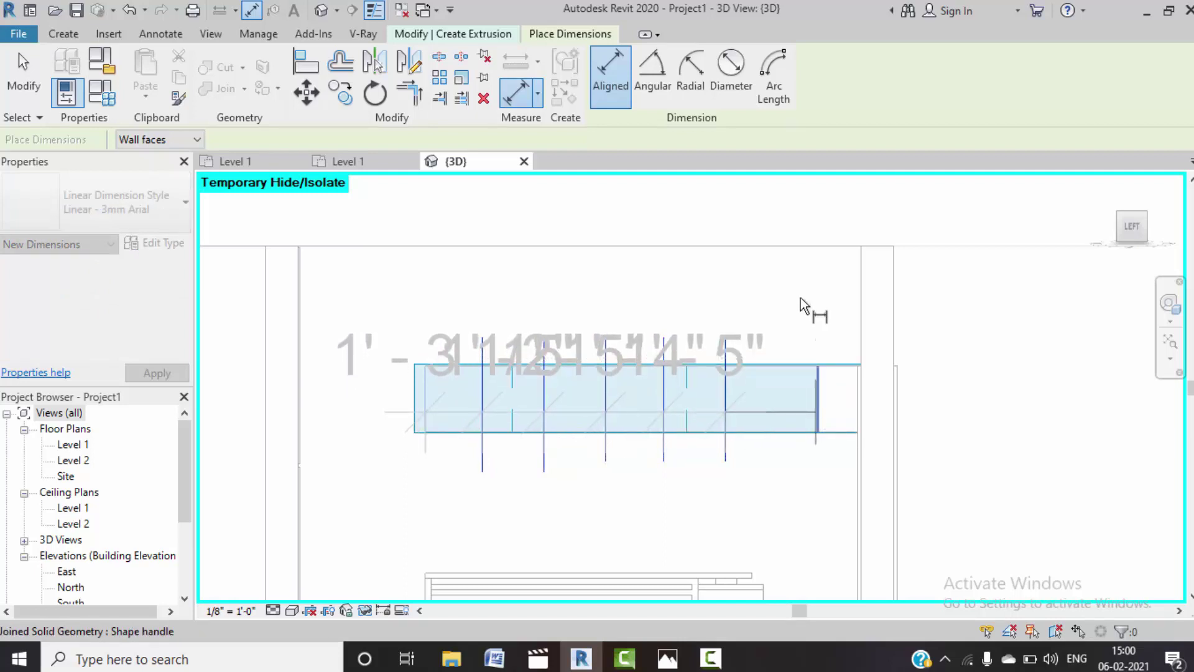
click(775, 264)
- Set the division spacings equal with EQ, then delete the dimension string
middle_drag(622, 125, 616, 293)
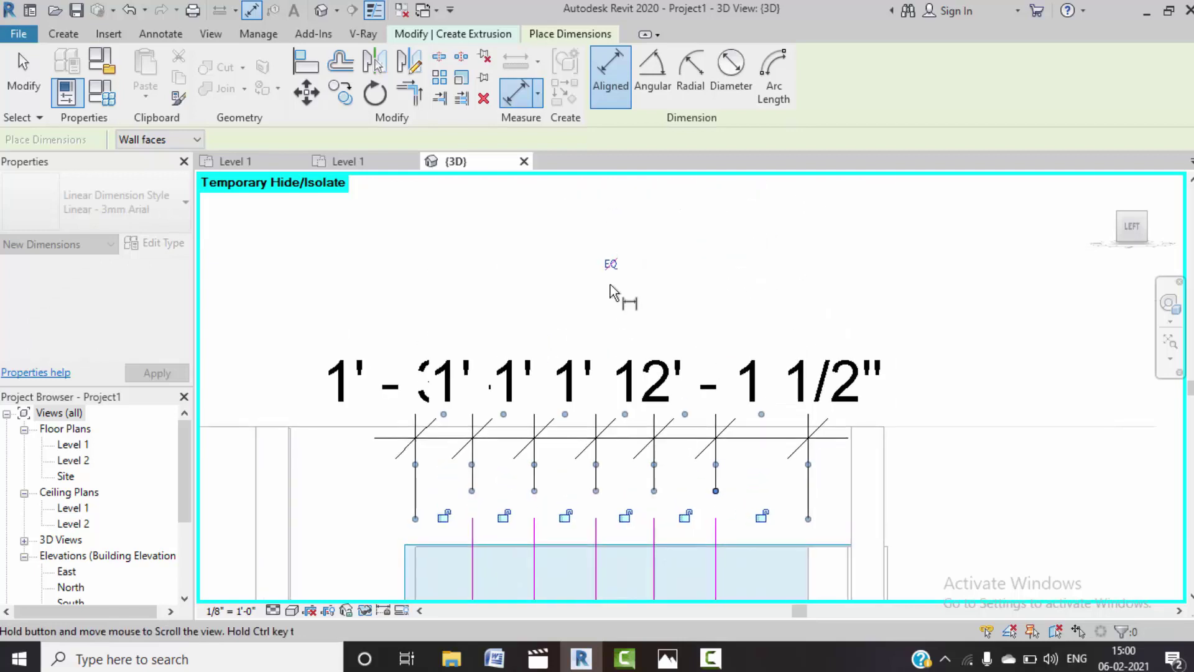
click(608, 264)
scroll(628, 302, down, 2)
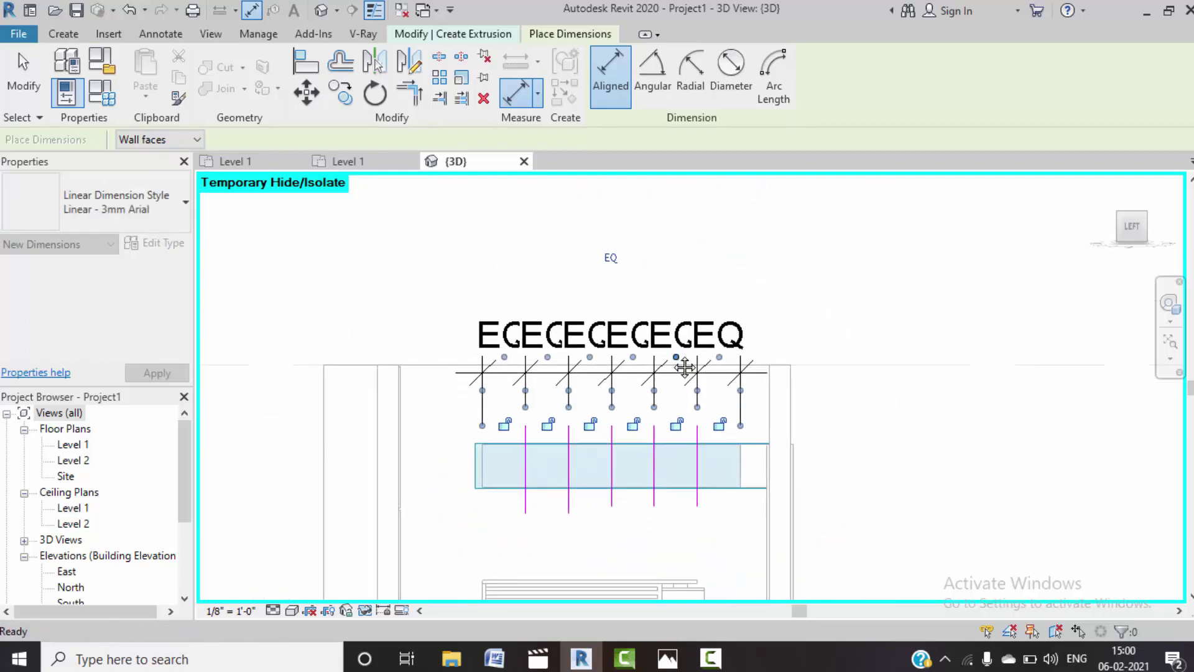
key(Escape)
click(665, 343)
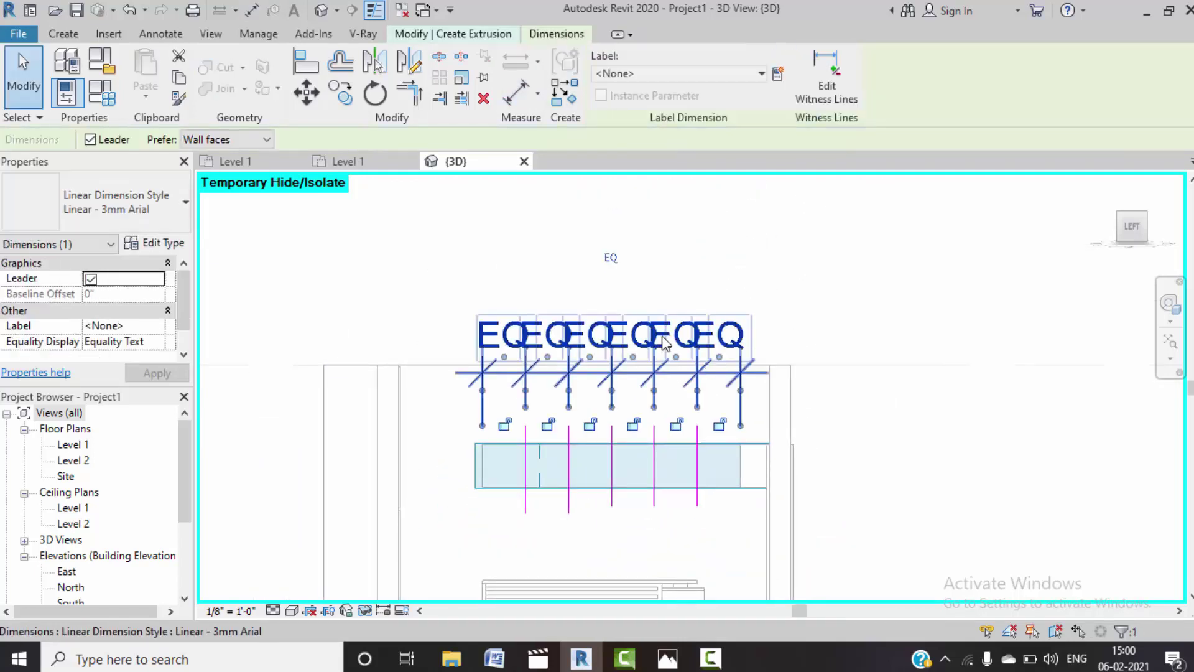
key(Delete)
scroll(560, 460, up, 2)
middle_drag(513, 472, 535, 437)
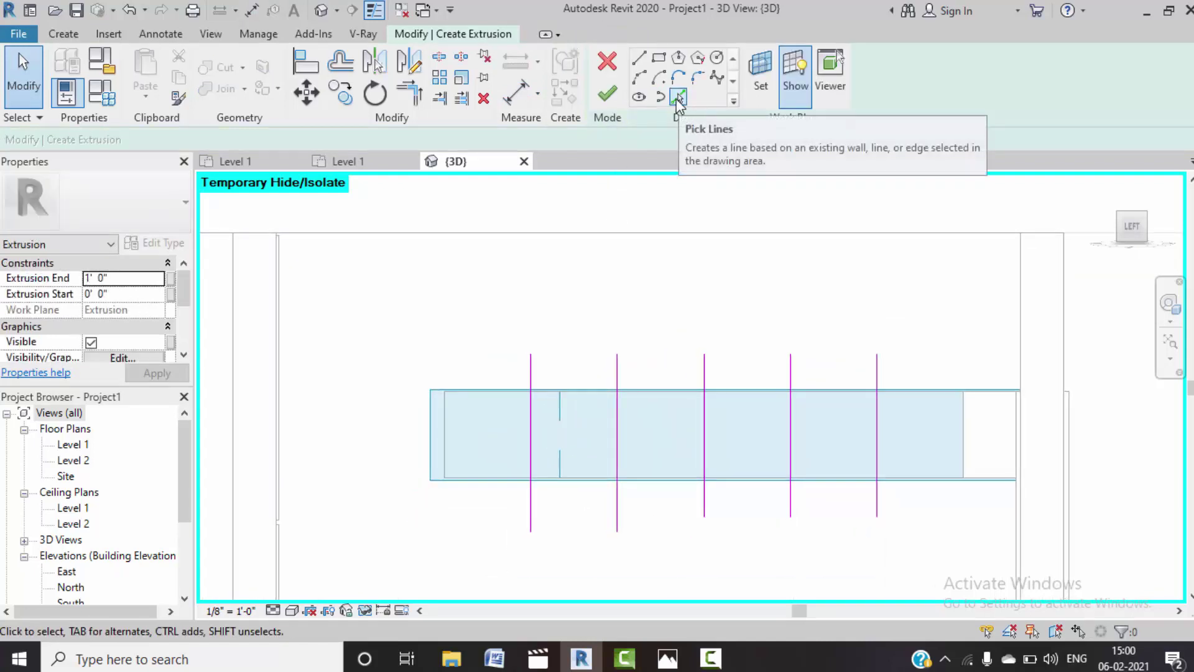
- Pick the cabinet's left edge with Pick Lines at a 0' 0 1/2" offset
click(679, 99)
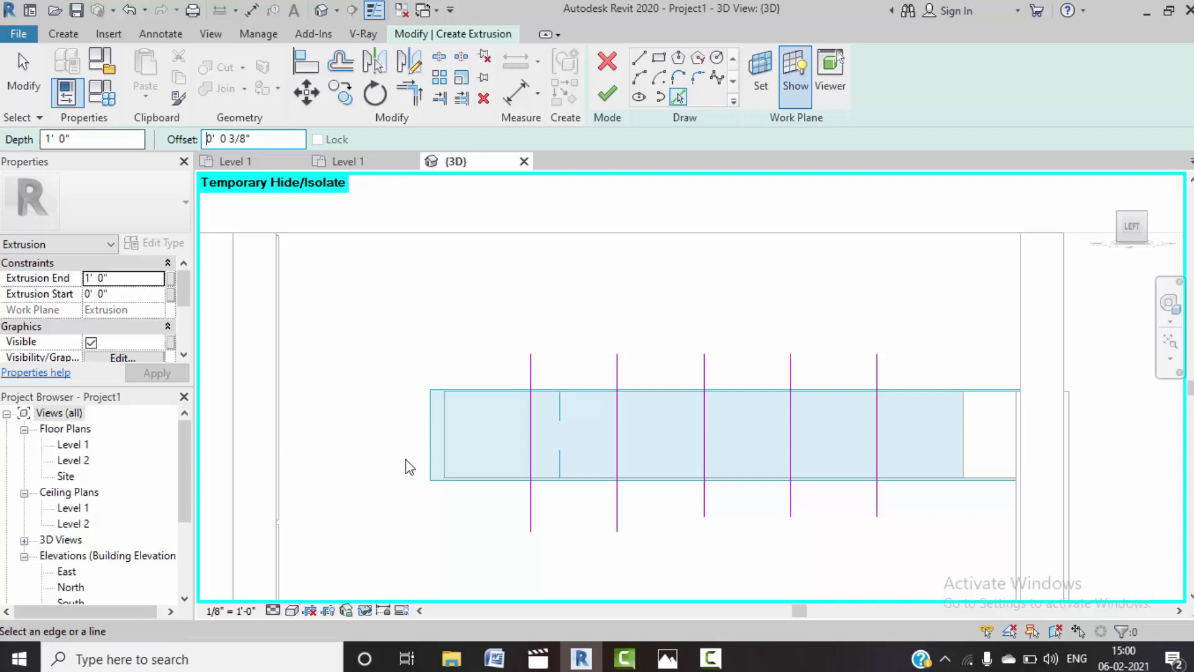
scroll(453, 450, up, 1)
scroll(435, 457, up, 2)
scroll(438, 461, up, 2)
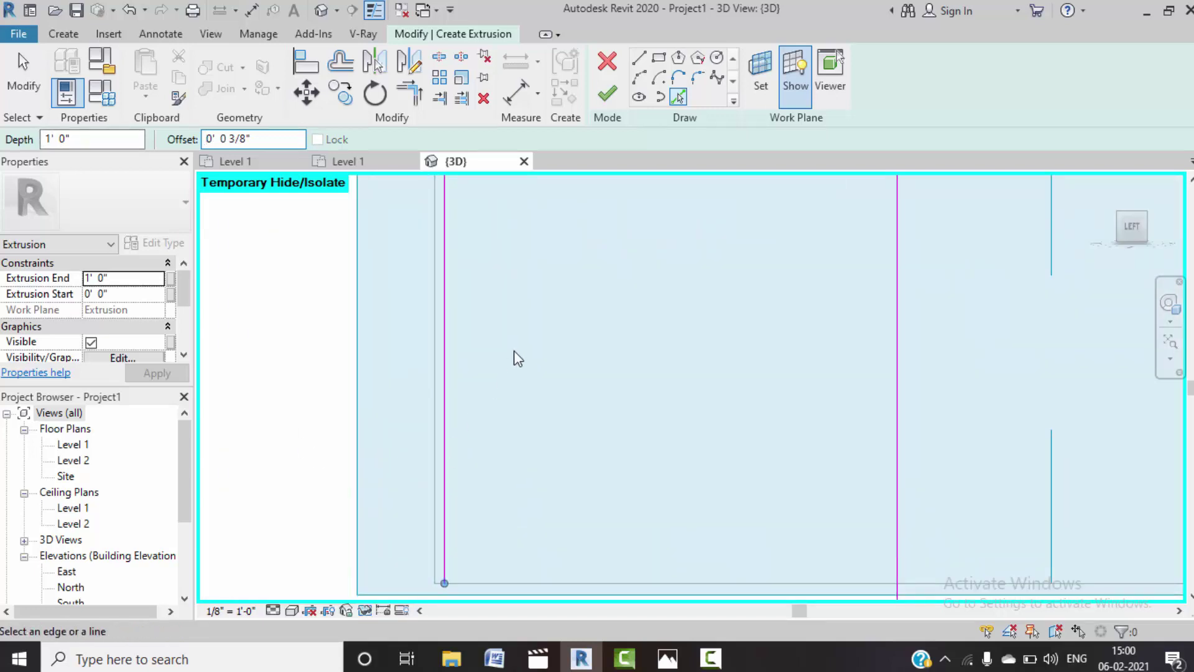
scroll(517, 357, down, 2)
scroll(529, 419, down, 1)
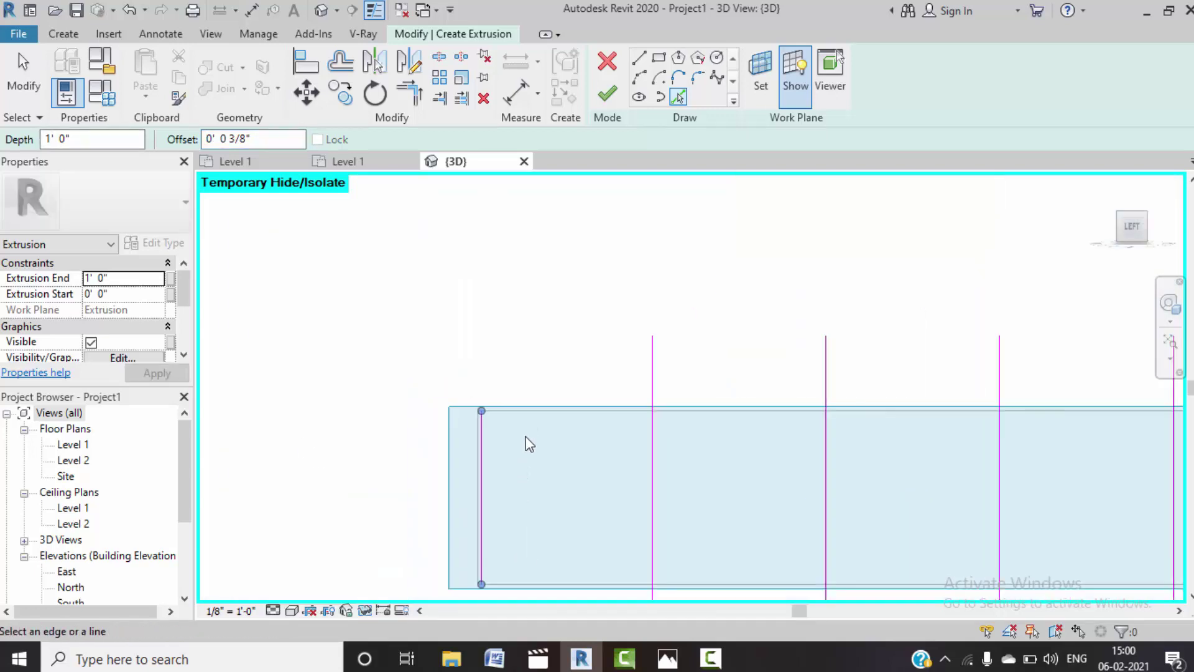
middle_drag(529, 444, 527, 386)
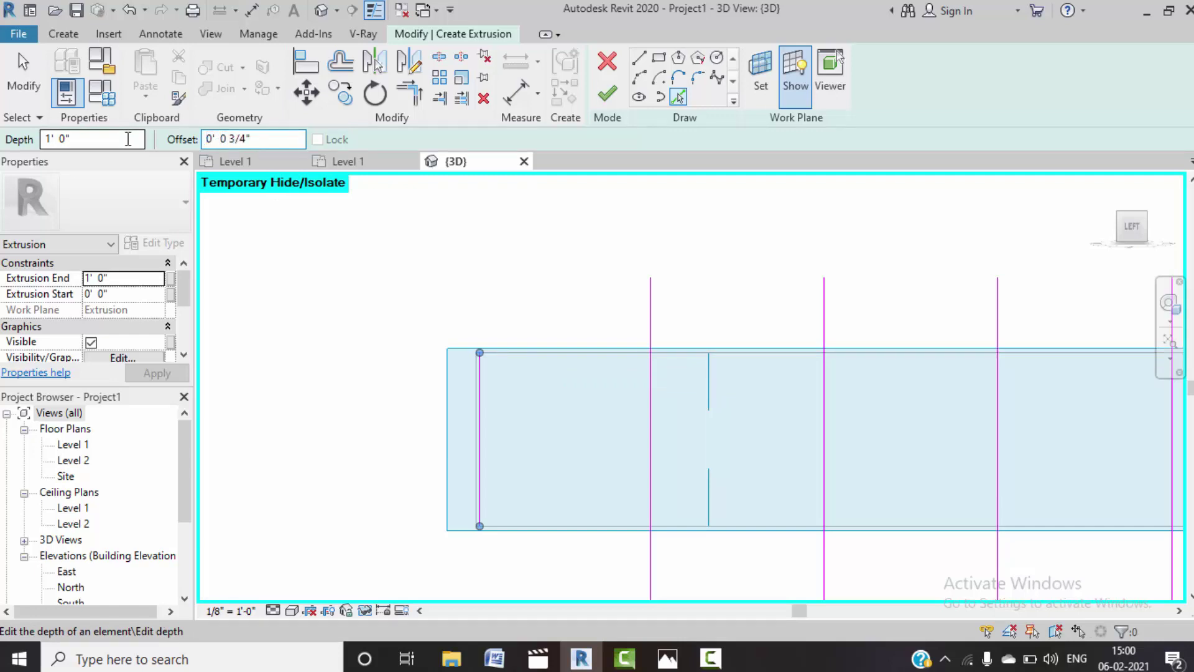
scroll(476, 485, up, 2)
scroll(476, 488, up, 3)
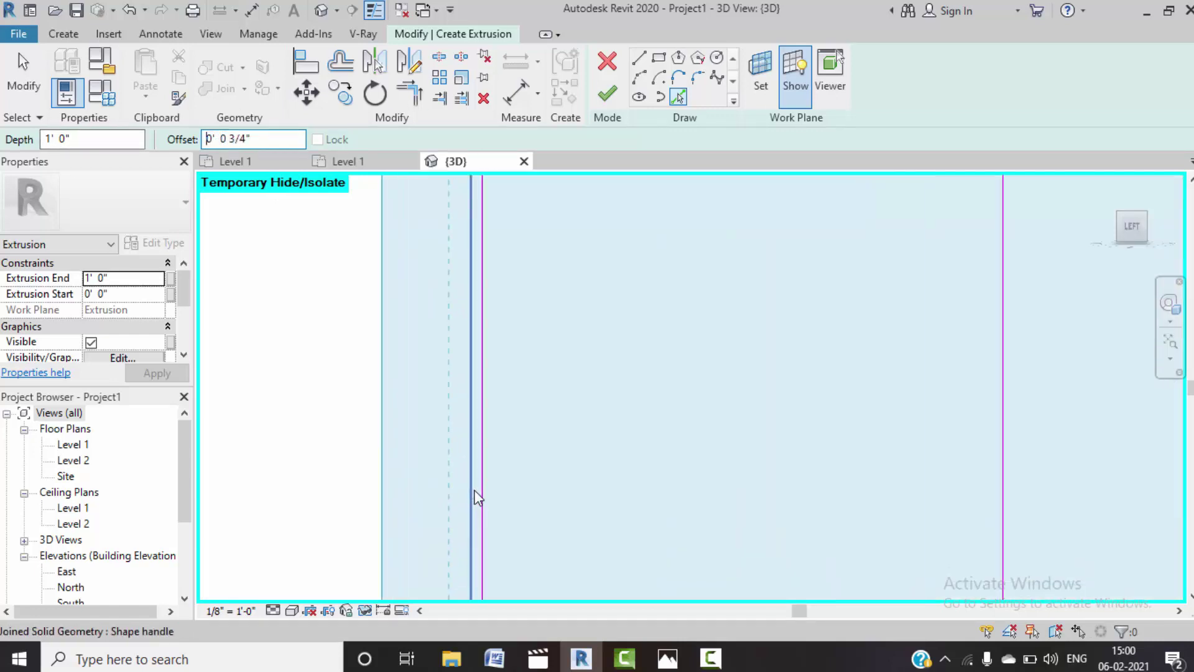
scroll(504, 490, down, 3)
scroll(504, 490, down, 1)
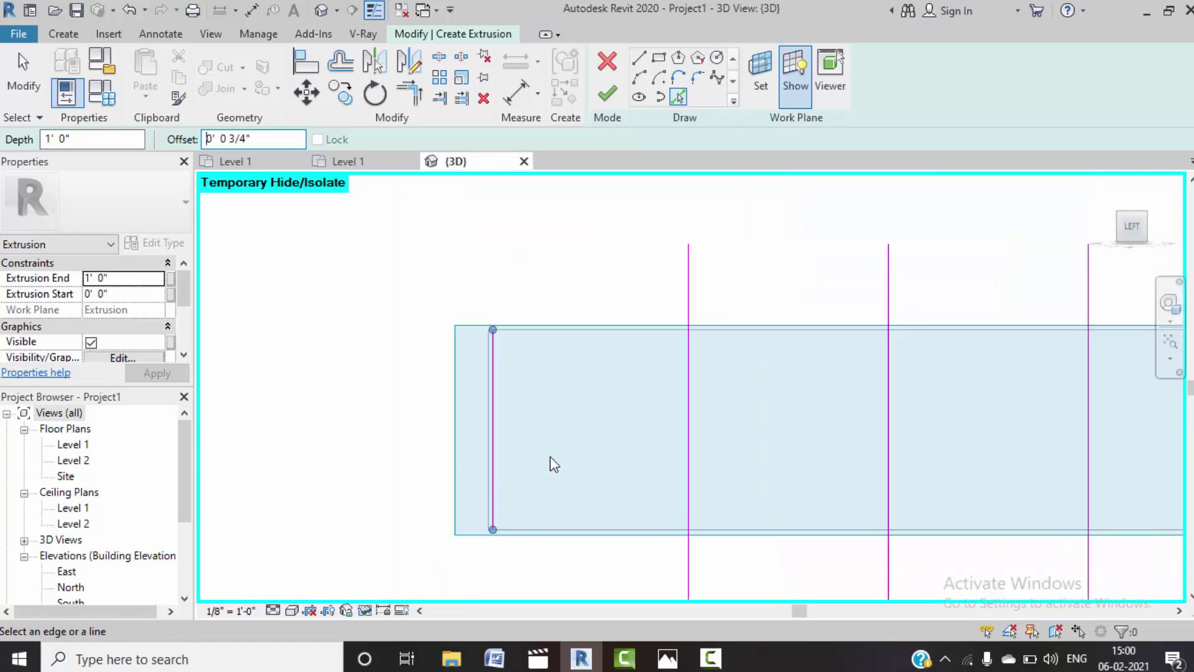
middle_drag(550, 459, 533, 464)
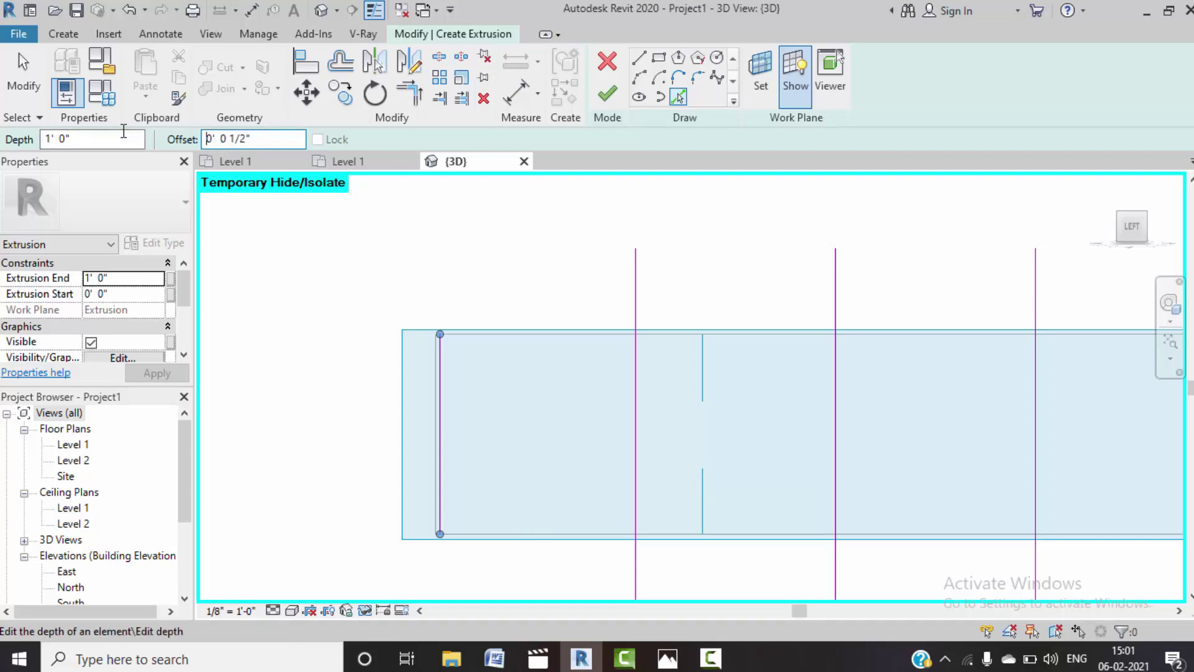
scroll(436, 411, up, 2)
scroll(439, 434, up, 2)
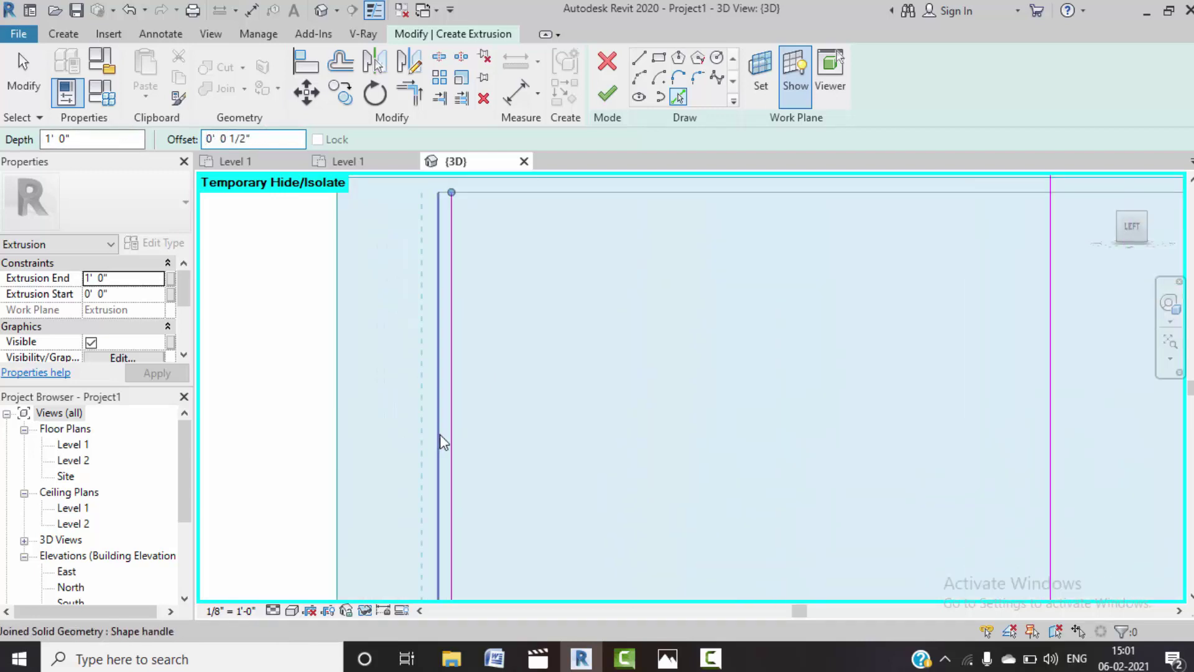
click(446, 443)
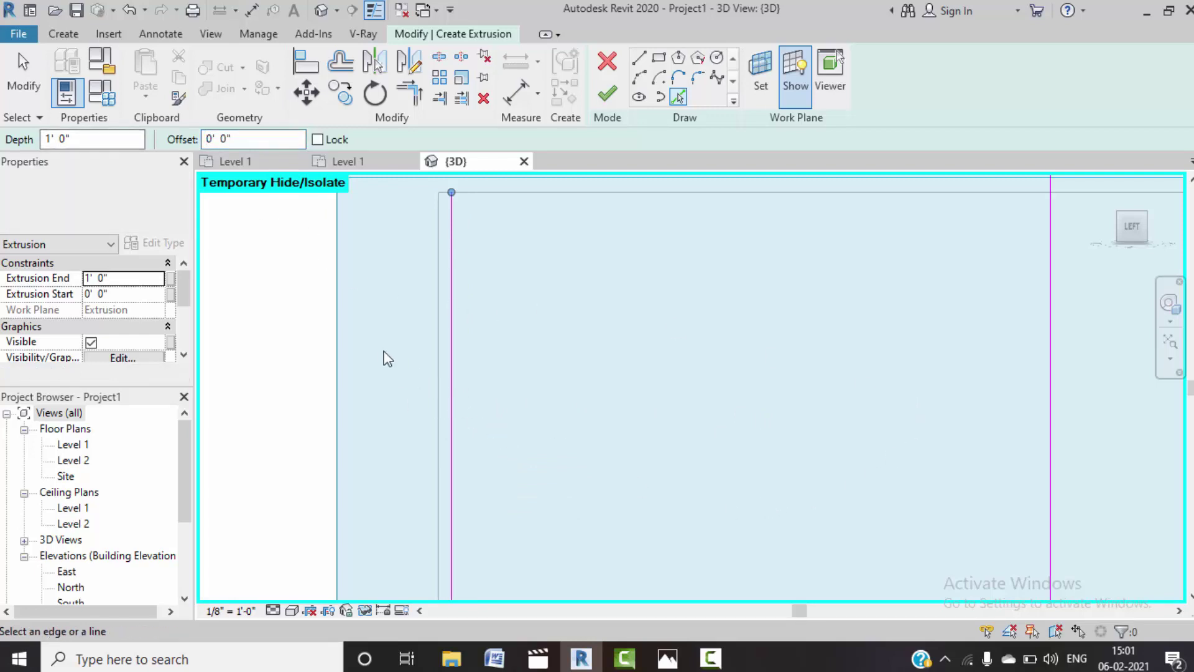
- Add another Pick Lines sketch line offset ½" inside the cabinet's edge
key(Escape)
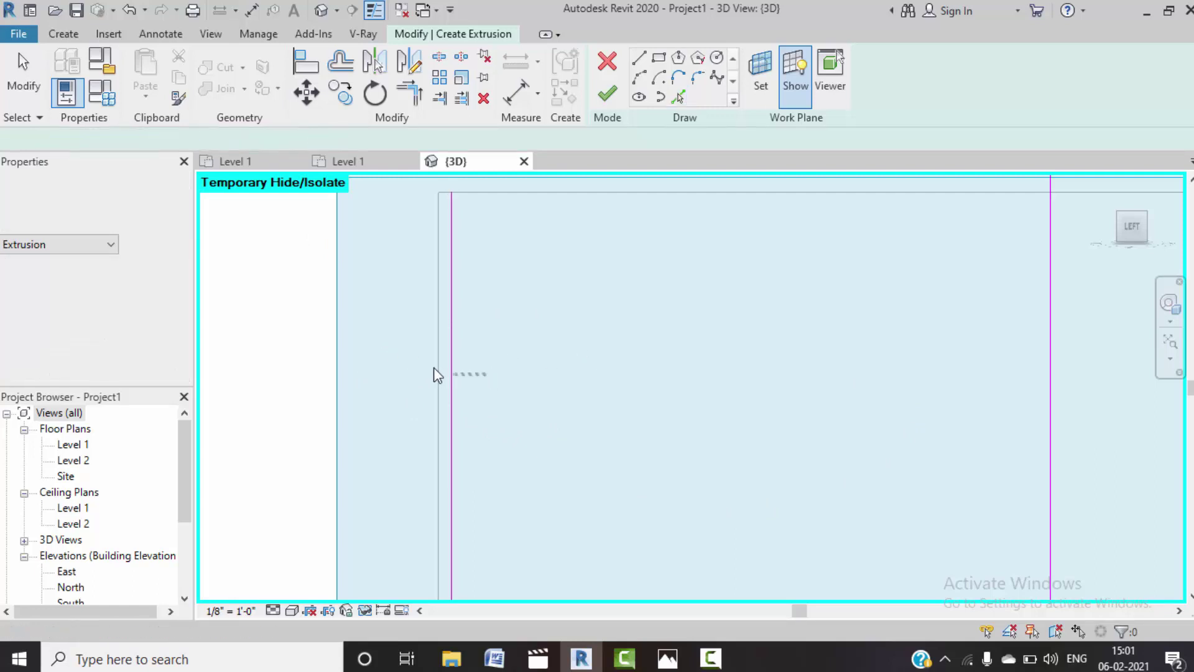
click(451, 364)
click(409, 355)
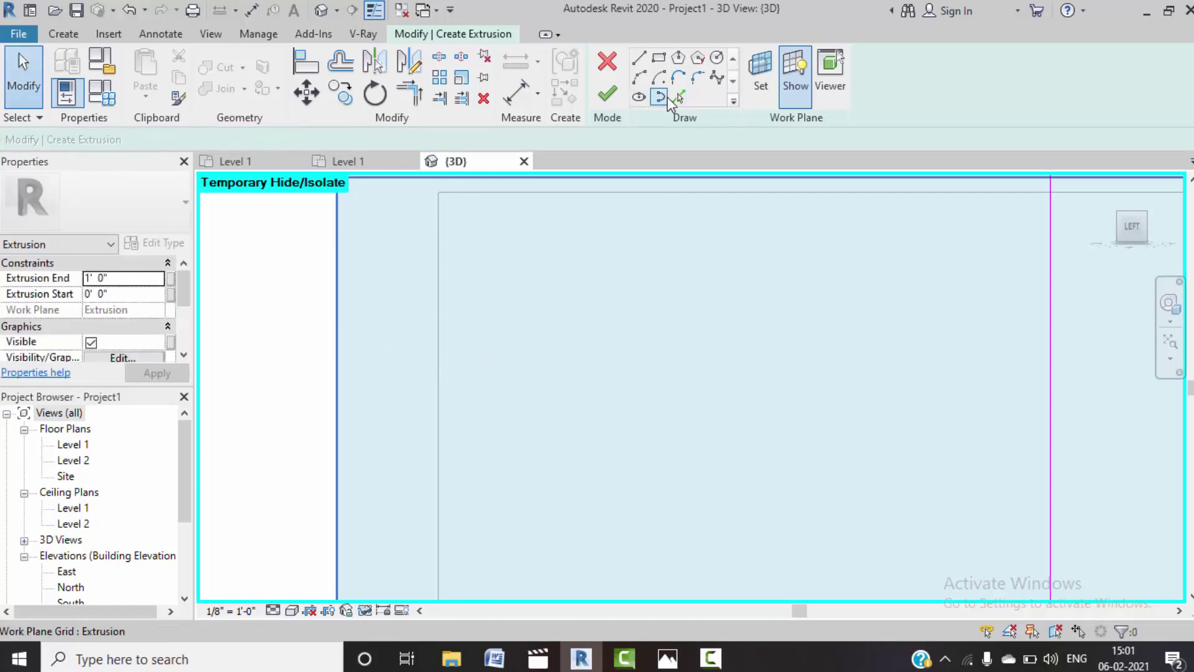
click(678, 97)
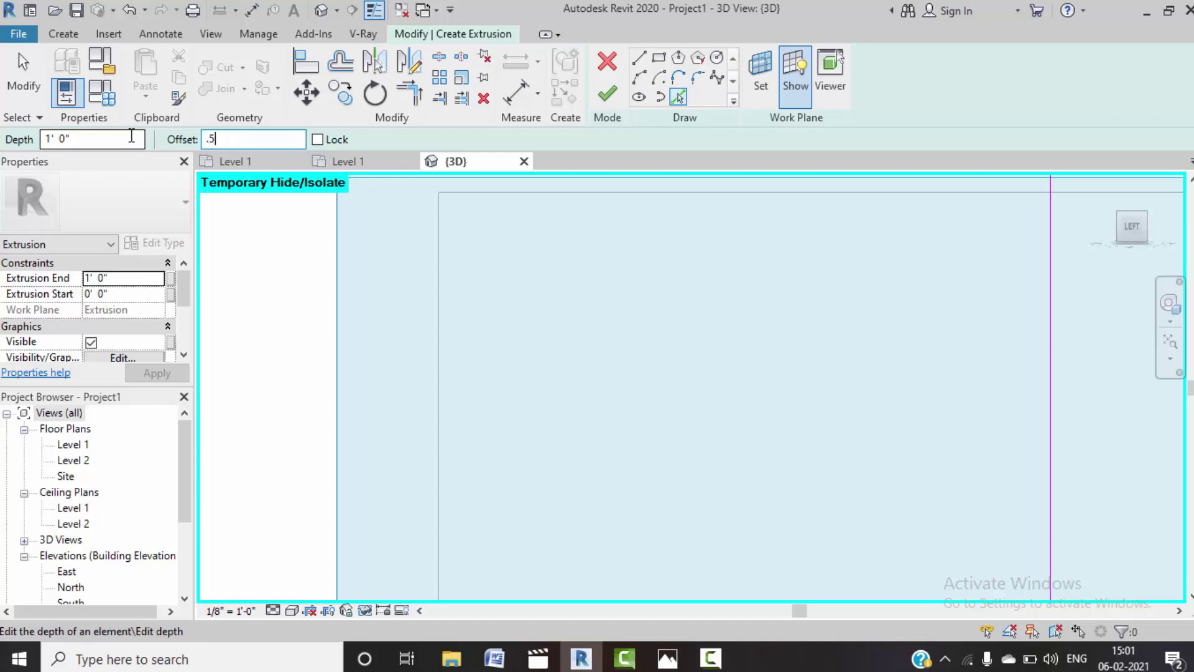
click(441, 418)
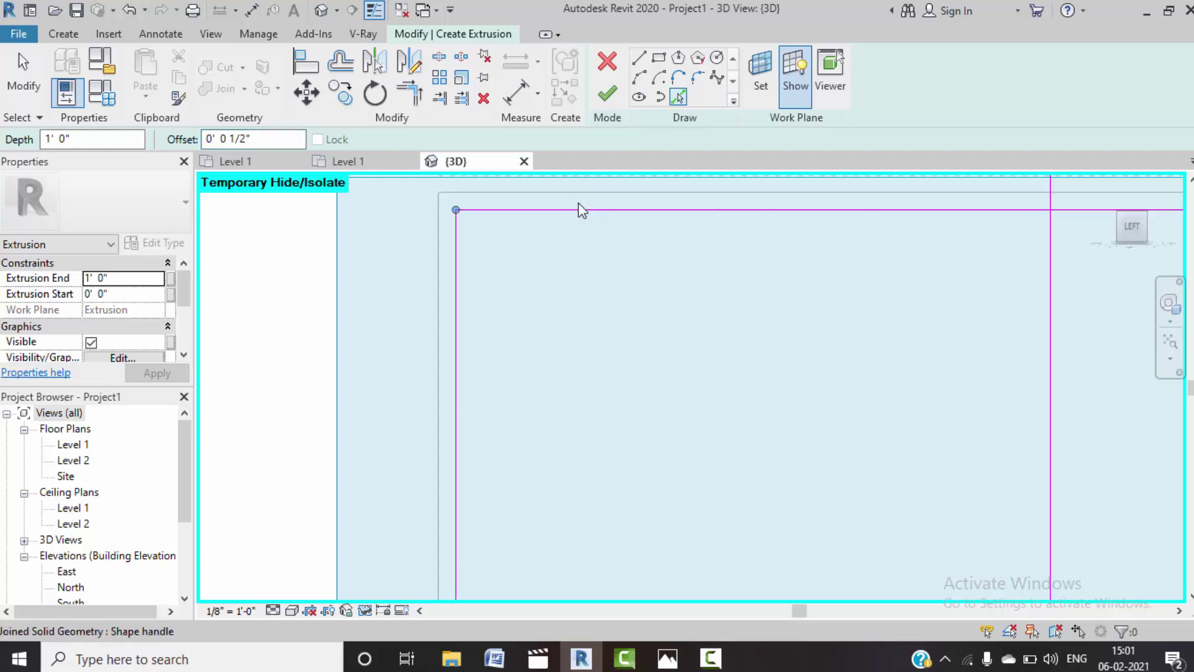
- Reframe the view on the whole sketch rectangle, zooming in near the left division line
scroll(582, 205, down, 3)
middle_drag(672, 379, 642, 304)
scroll(628, 433, down, 1)
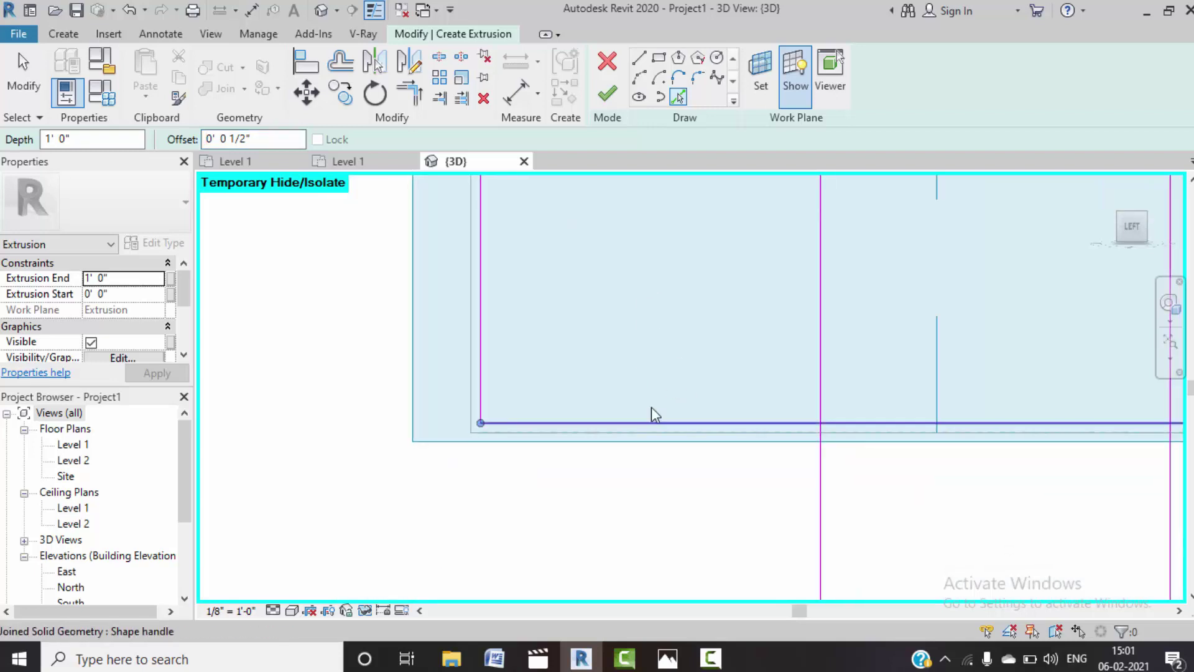
scroll(651, 413, down, 2)
middle_drag(782, 374, 501, 453)
scroll(750, 416, down, 2)
scroll(749, 417, down, 1)
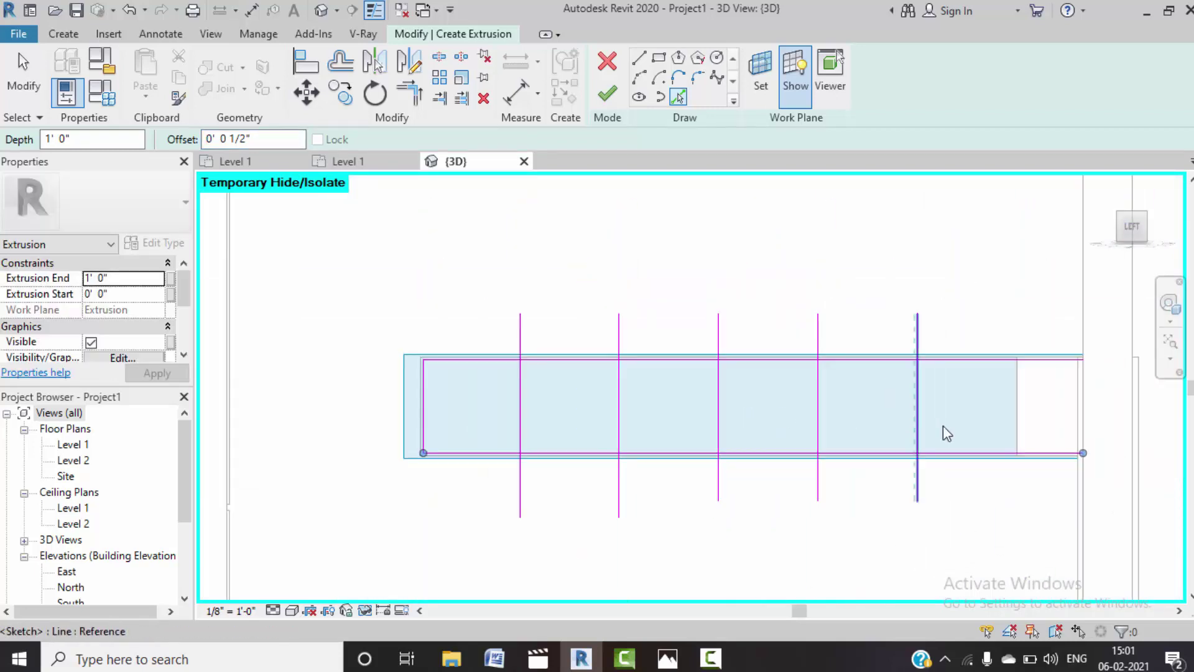
scroll(1022, 423, up, 2)
scroll(1039, 441, up, 1)
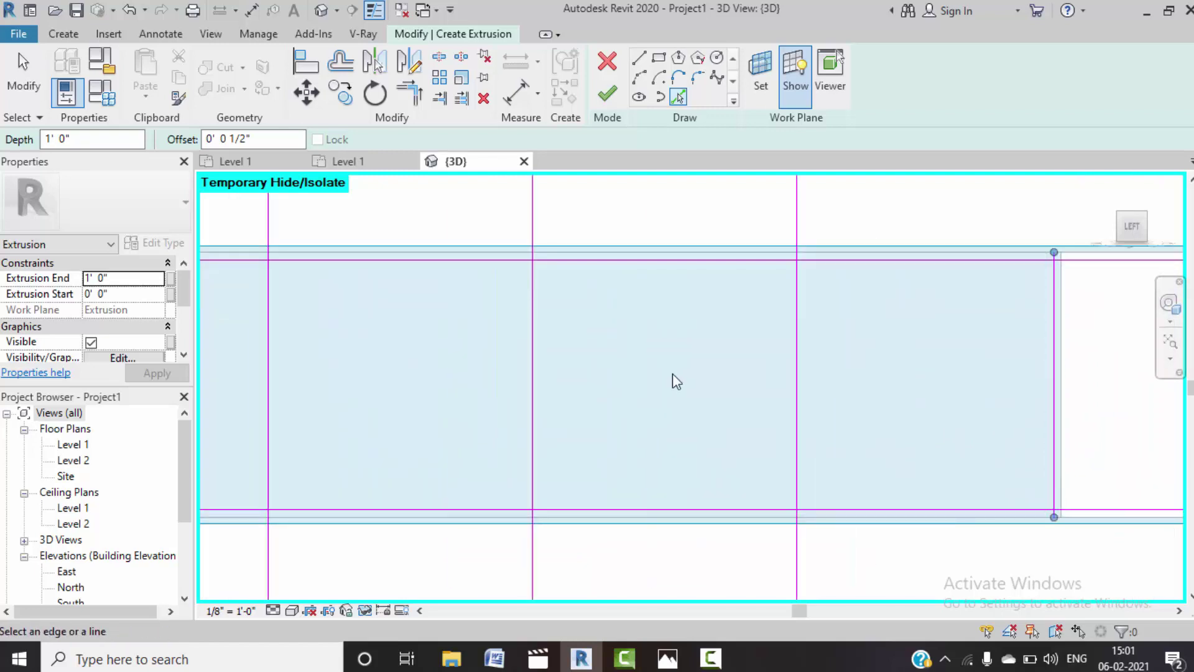
scroll(673, 376, down, 2)
middle_drag(673, 376, 918, 400)
scroll(638, 392, up, 1)
scroll(638, 393, up, 2)
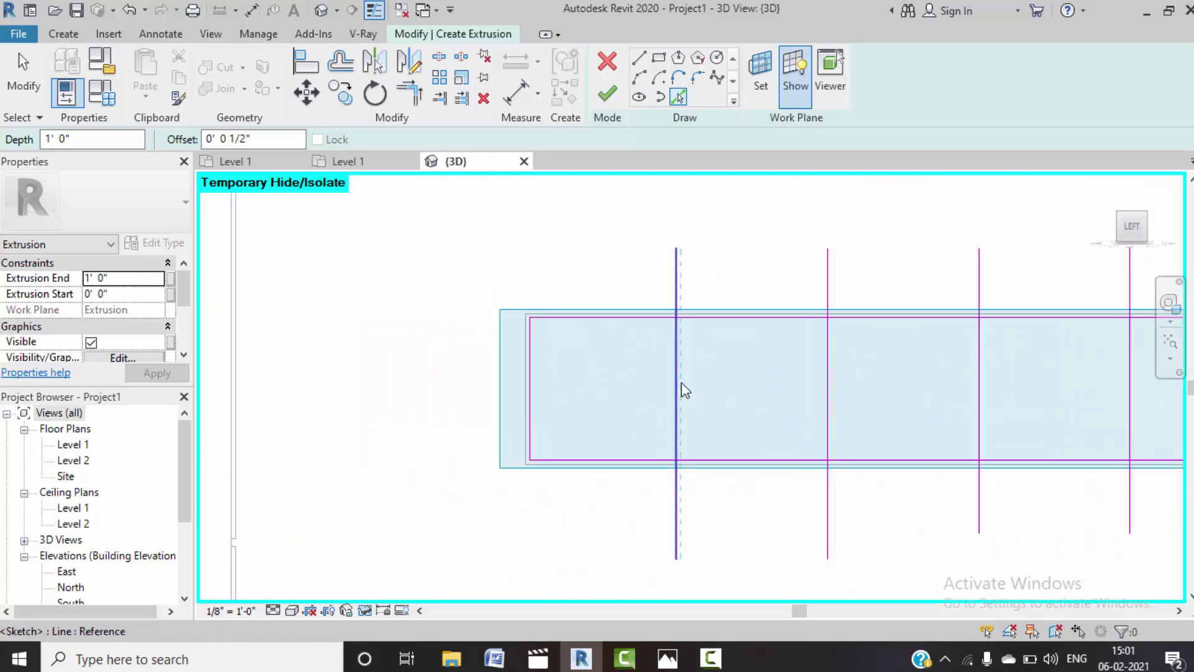
scroll(681, 382, up, 2)
drag(252, 138, 180, 135)
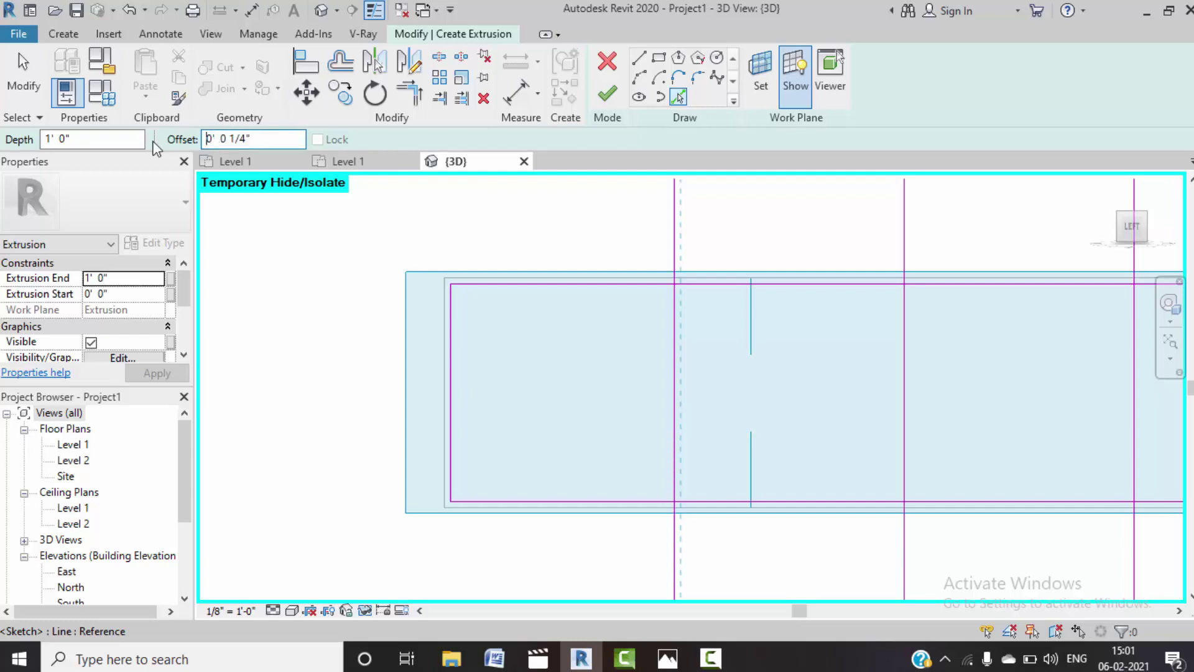
- Pick beside the vertical divider to add a sketch line offset 0' 0 1/4", then stop picking
scroll(673, 439, up, 2)
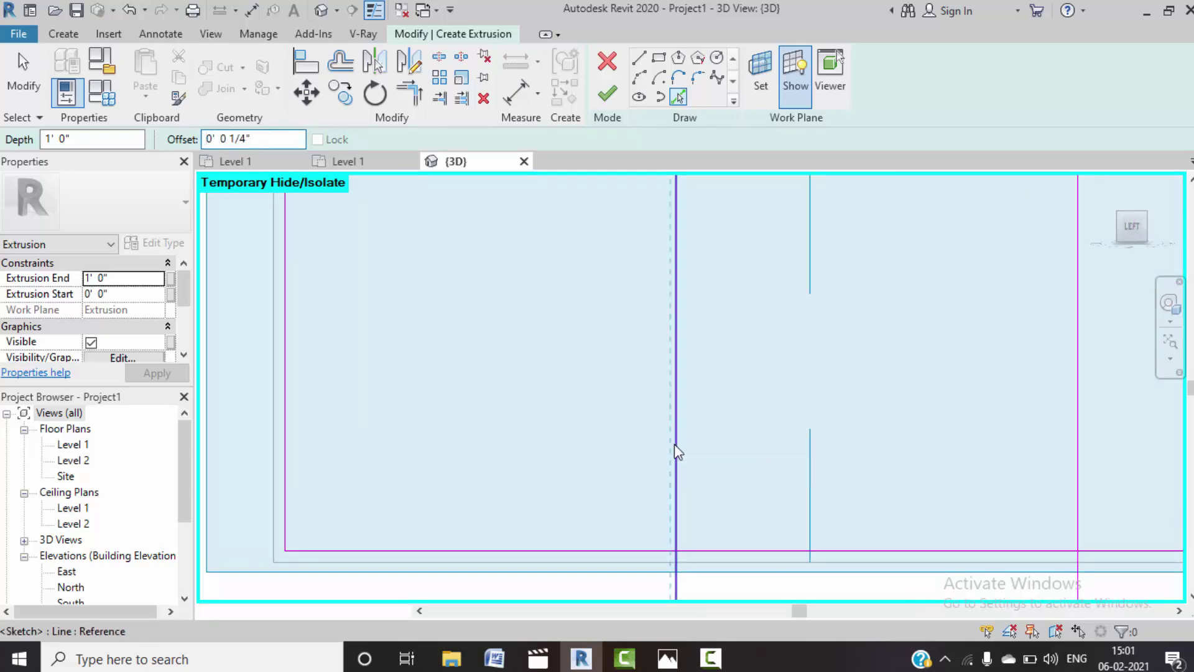
scroll(746, 475, down, 3)
scroll(718, 454, up, 2)
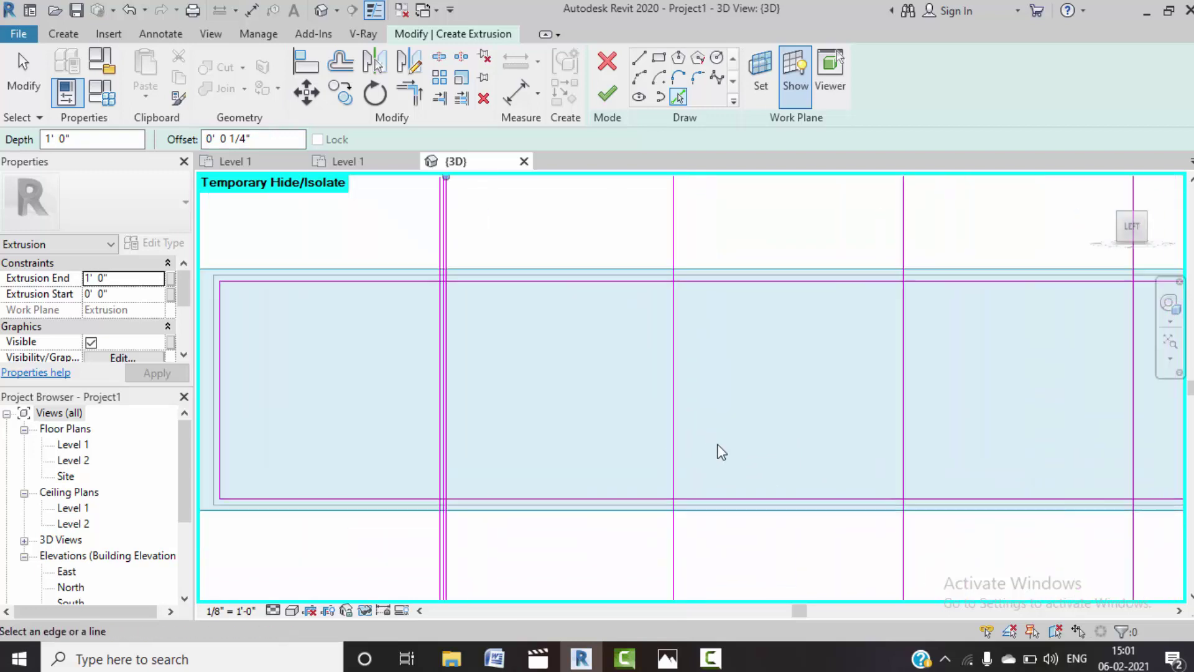
scroll(685, 457, up, 2)
click(656, 464)
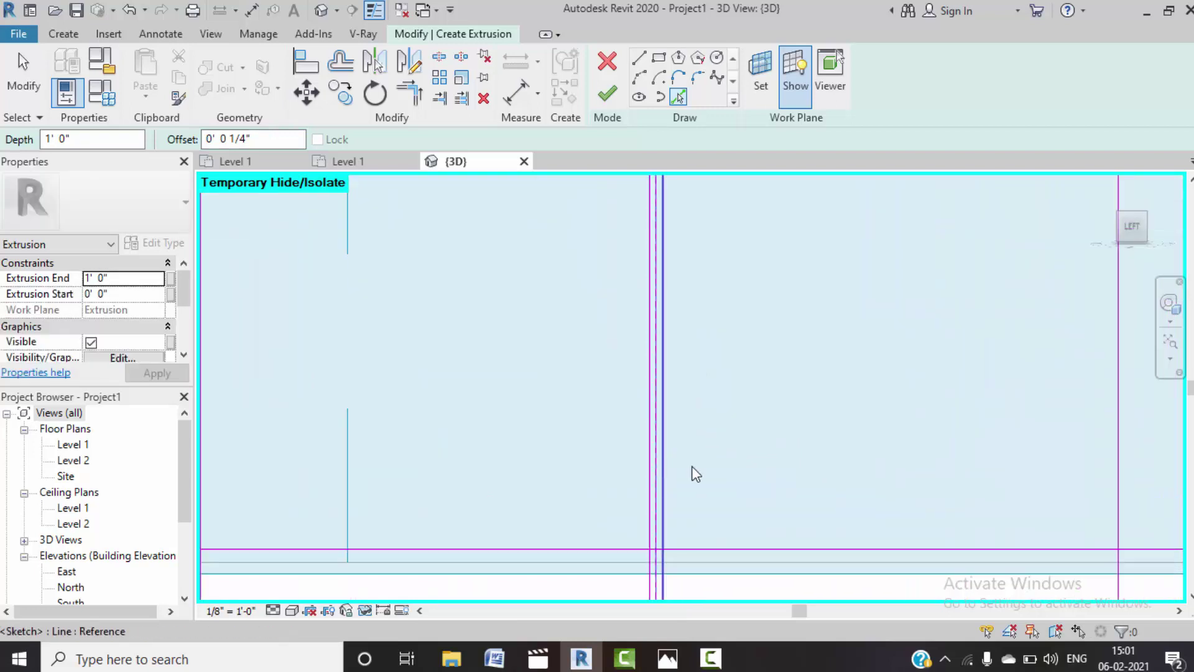
scroll(693, 475, down, 3)
scroll(783, 469, down, 2)
scroll(883, 454, up, 4)
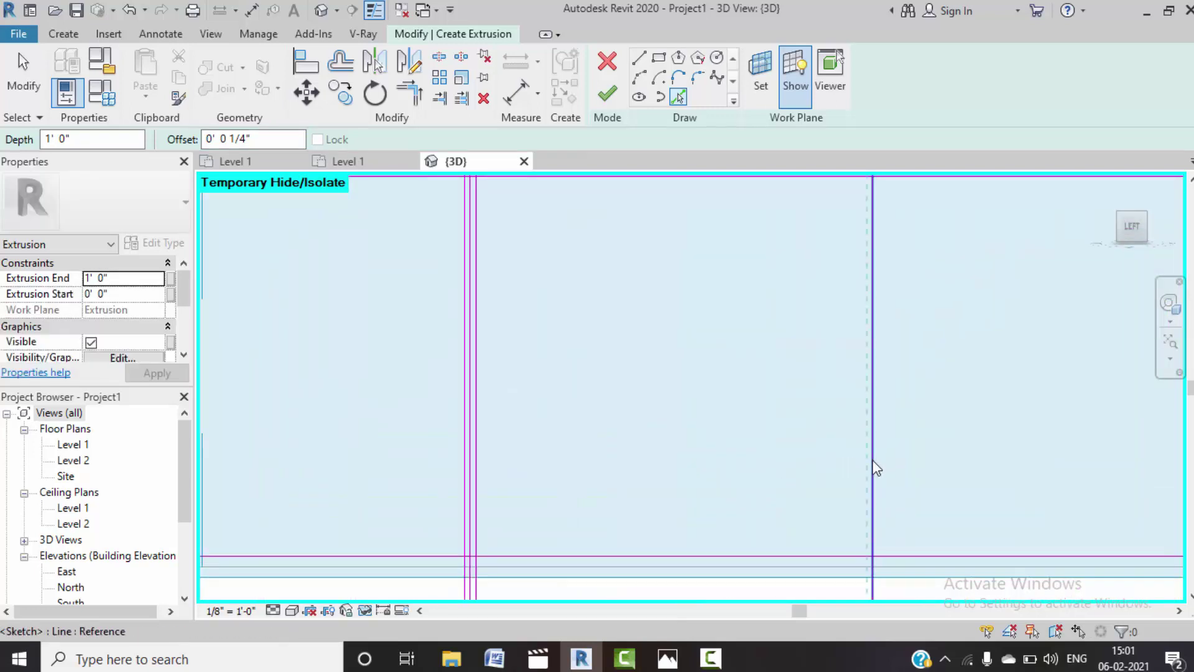
scroll(933, 480, down, 3)
scroll(616, 498, up, 2)
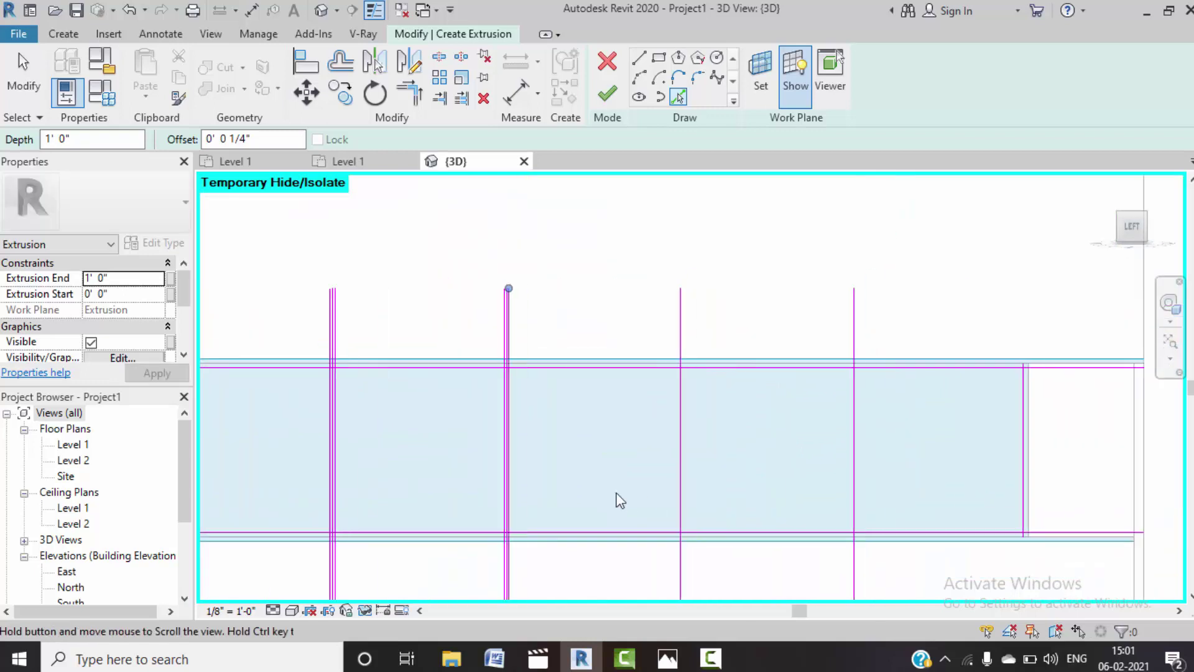
scroll(675, 493, up, 2)
scroll(692, 512, up, 2)
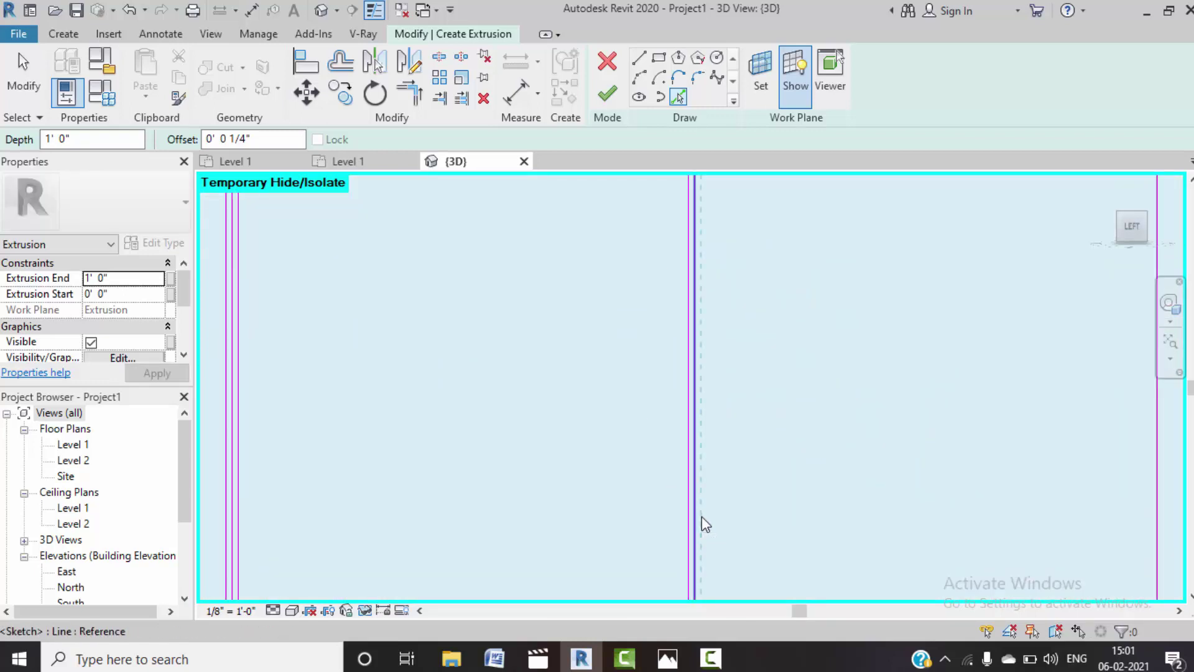
scroll(737, 521, down, 1)
scroll(771, 518, down, 2)
scroll(555, 454, down, 1)
scroll(507, 458, up, 2)
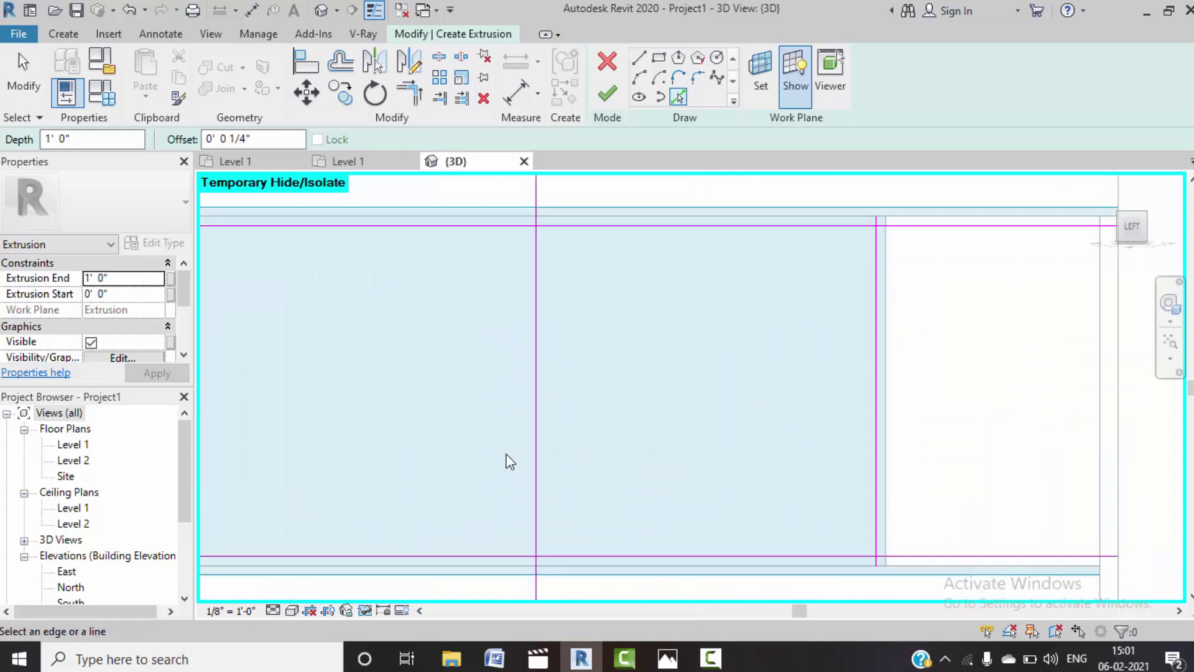
scroll(535, 483, up, 2)
scroll(547, 497, up, 1)
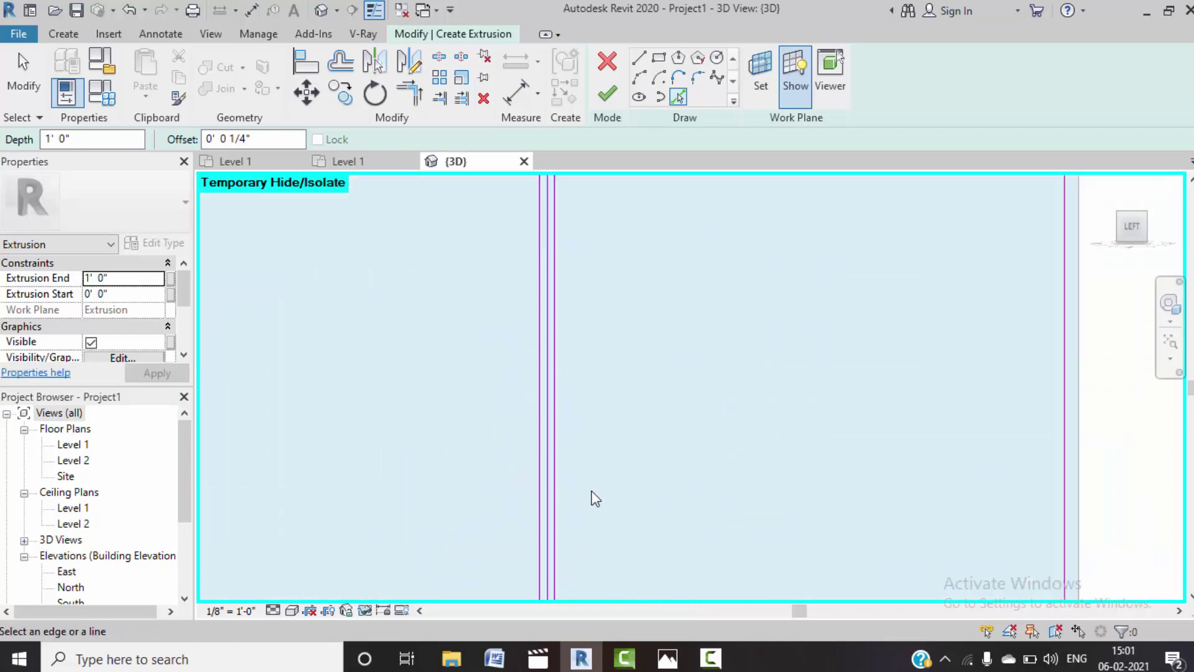
scroll(622, 495, down, 2)
scroll(690, 484, down, 1)
key(Escape)
- Check the vertical sketch lines' spacing and the divider line's length
scroll(614, 341, up, 2)
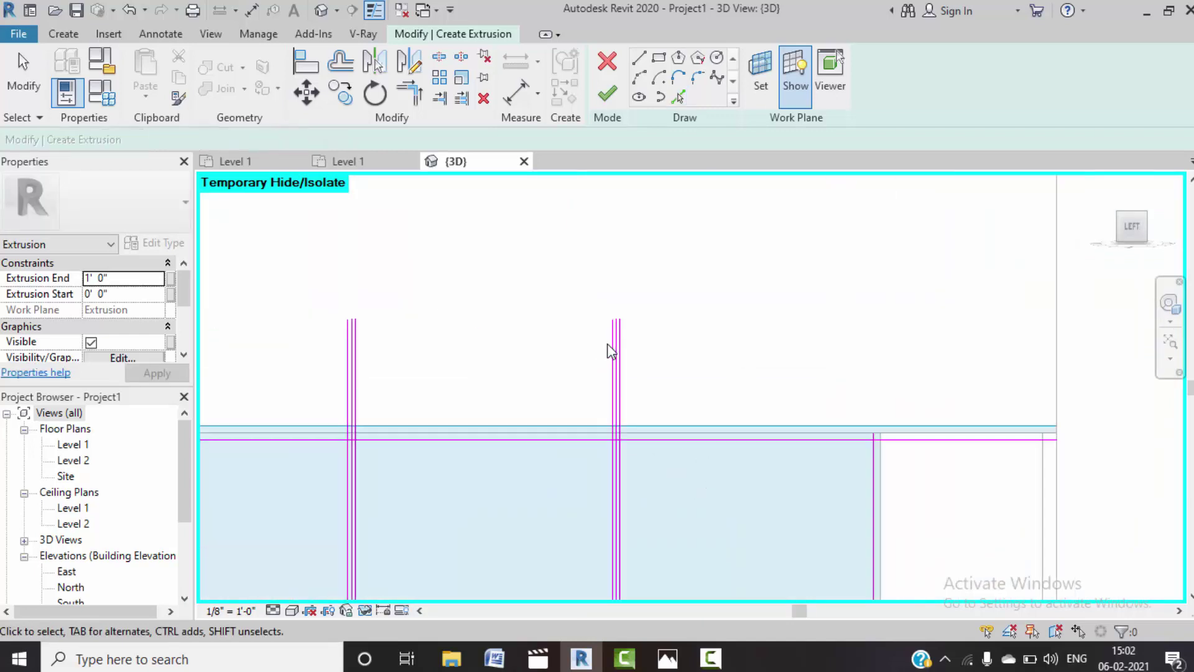
scroll(625, 342, up, 2)
click(631, 353)
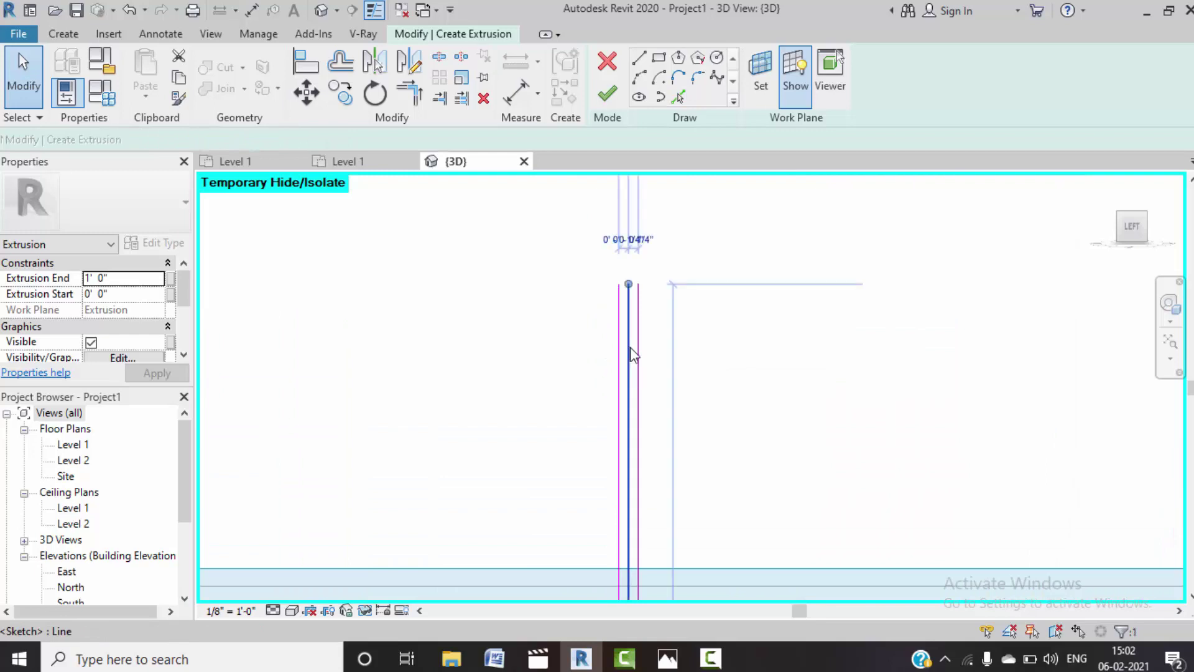
key(Escape)
scroll(490, 437, down, 3)
scroll(460, 435, up, 2)
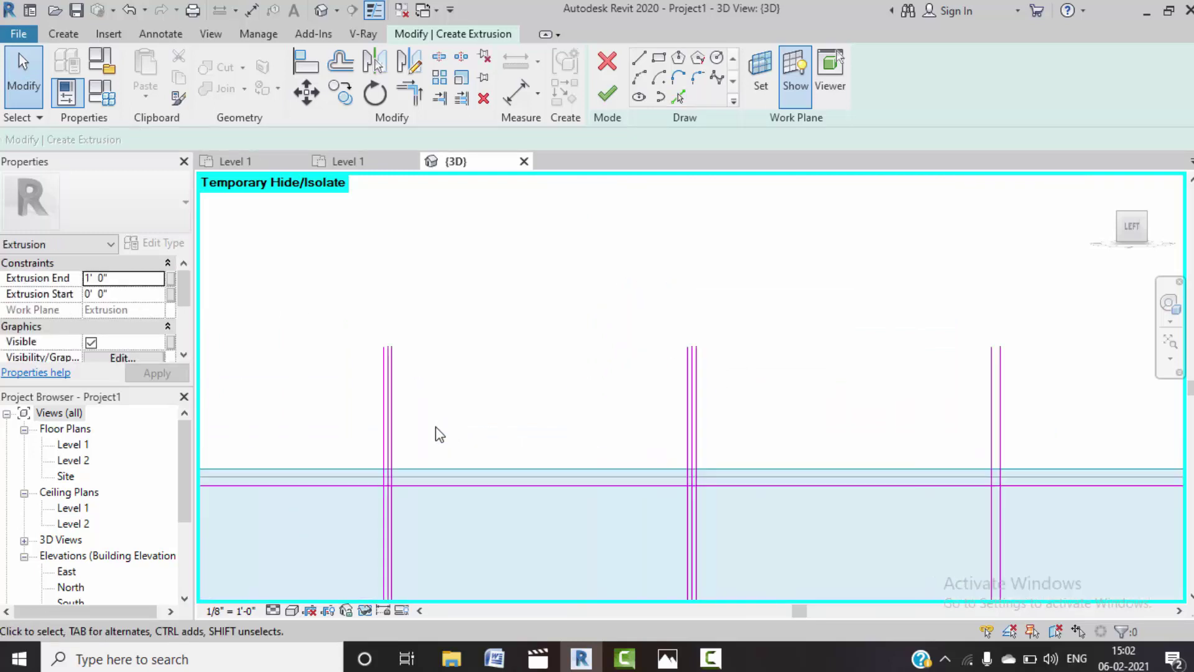
scroll(714, 446, up, 3)
click(678, 446)
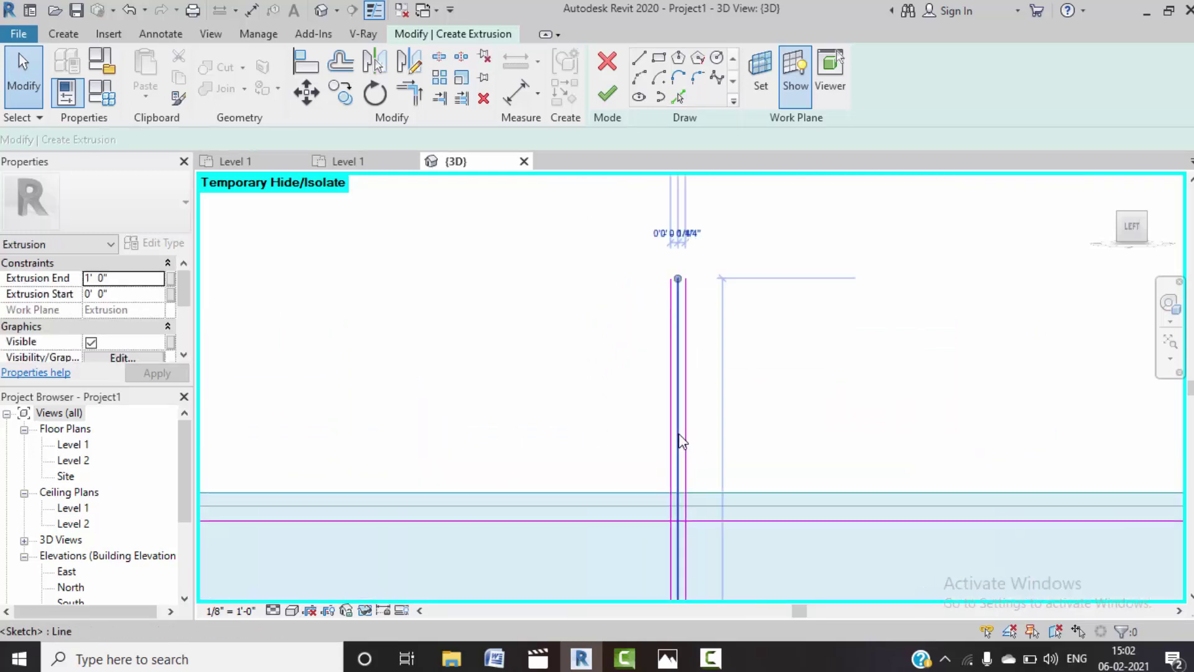
scroll(743, 431, down, 2)
key(Escape)
scroll(432, 429, up, 2)
scroll(461, 459, up, 3)
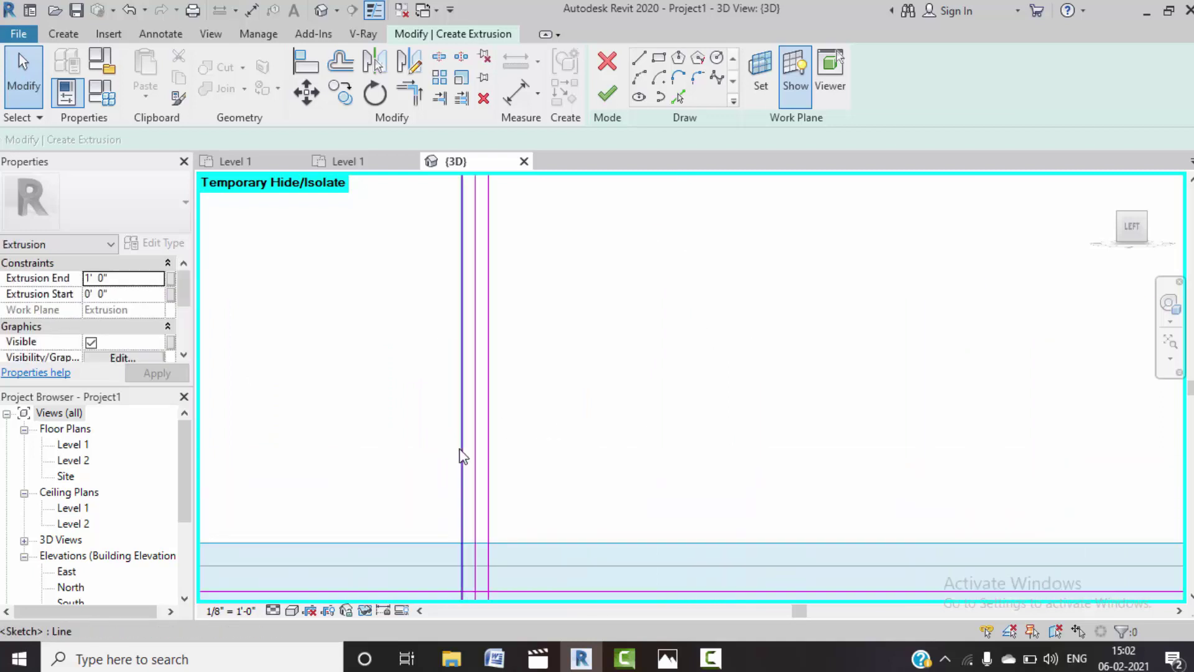
scroll(491, 476, up, 2)
scroll(576, 454, down, 2)
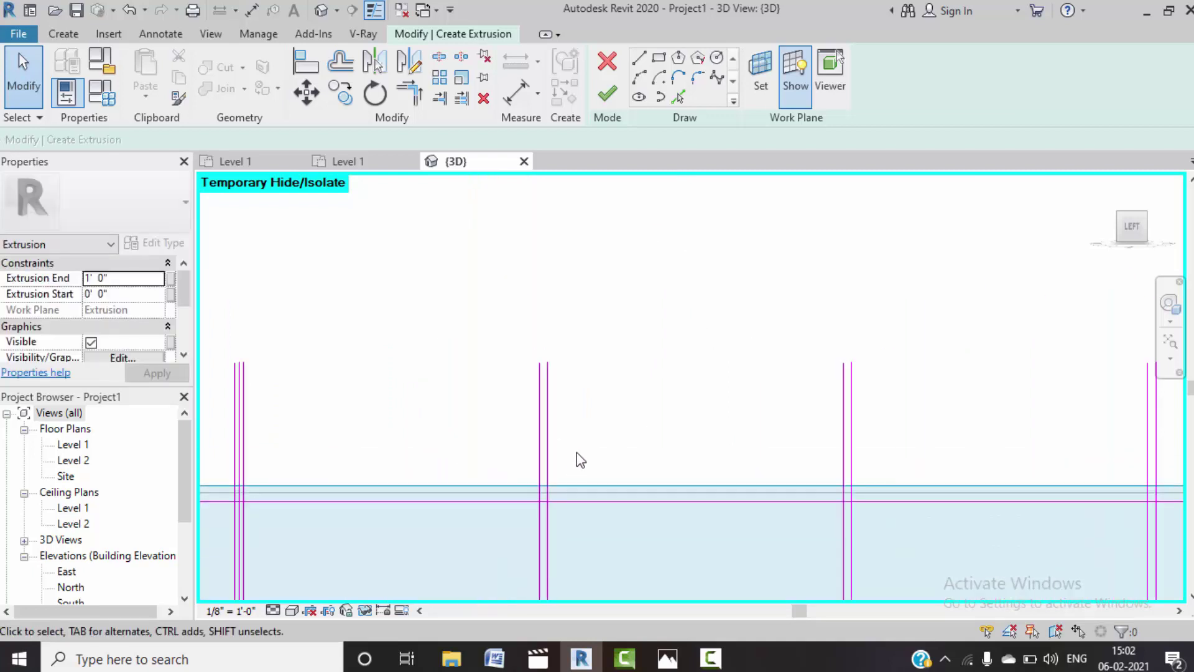
scroll(576, 454, down, 2)
scroll(318, 453, up, 2)
scroll(305, 441, up, 2)
scroll(311, 444, up, 2)
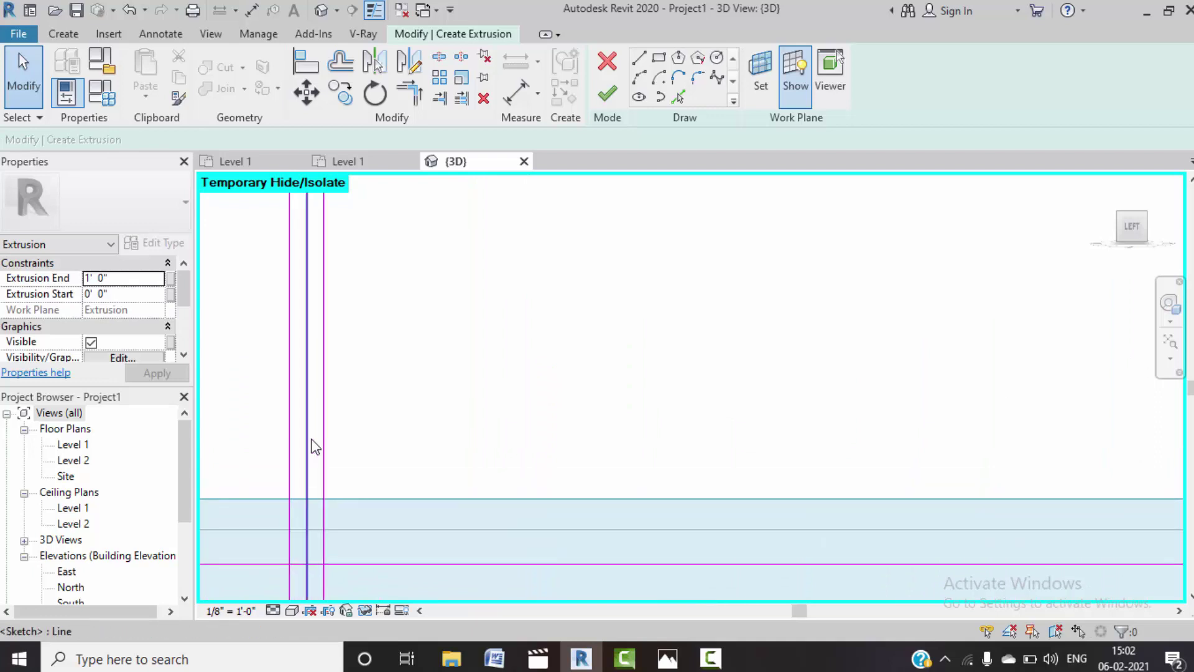
scroll(618, 453, down, 2)
scroll(387, 461, down, 1)
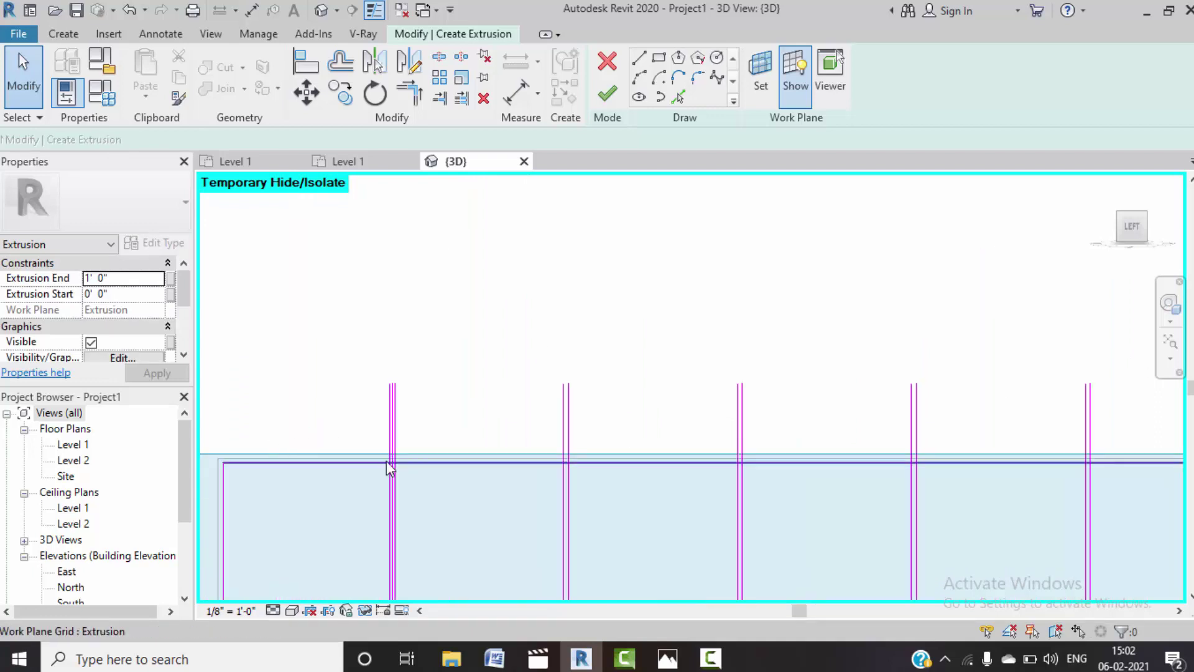
scroll(393, 447, up, 1)
scroll(393, 448, up, 1)
scroll(401, 446, up, 1)
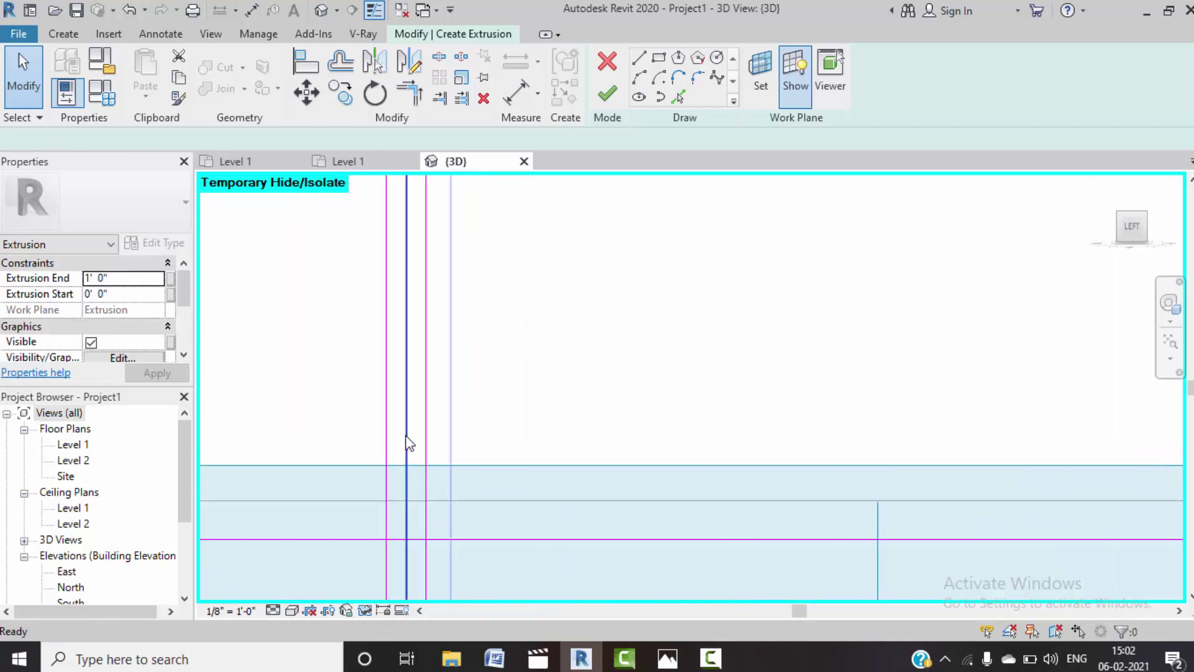
- Split the horizontal sketch line at the first divider and trim it into a corner
click(439, 57)
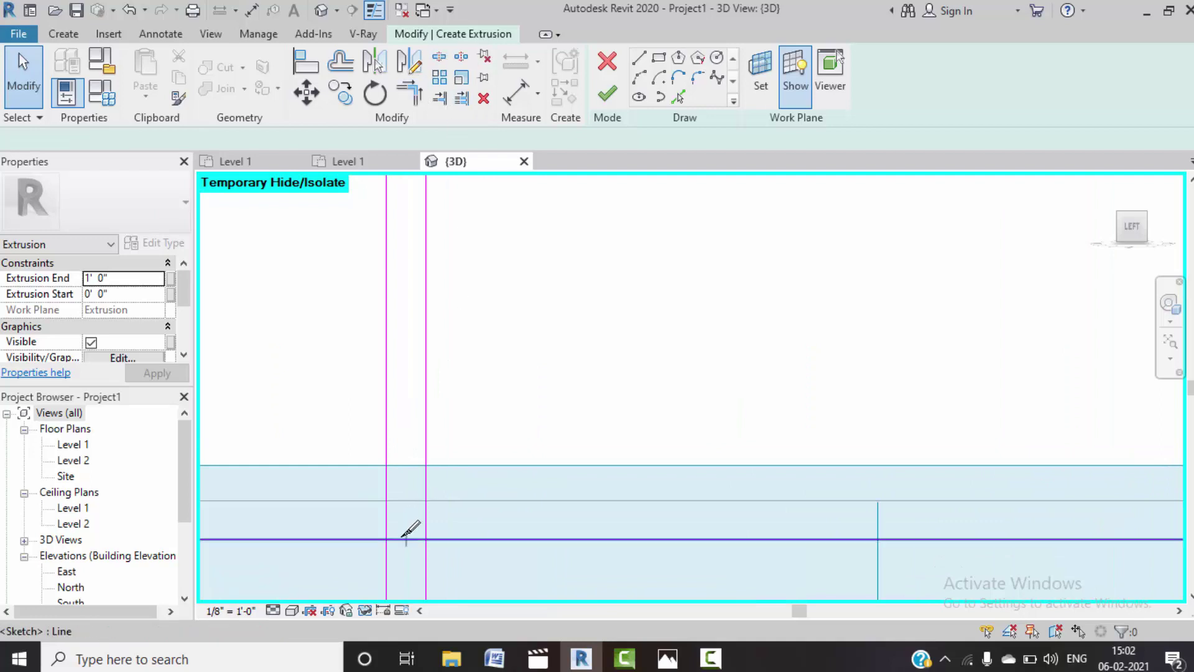
middle_drag(445, 341, 584, 269)
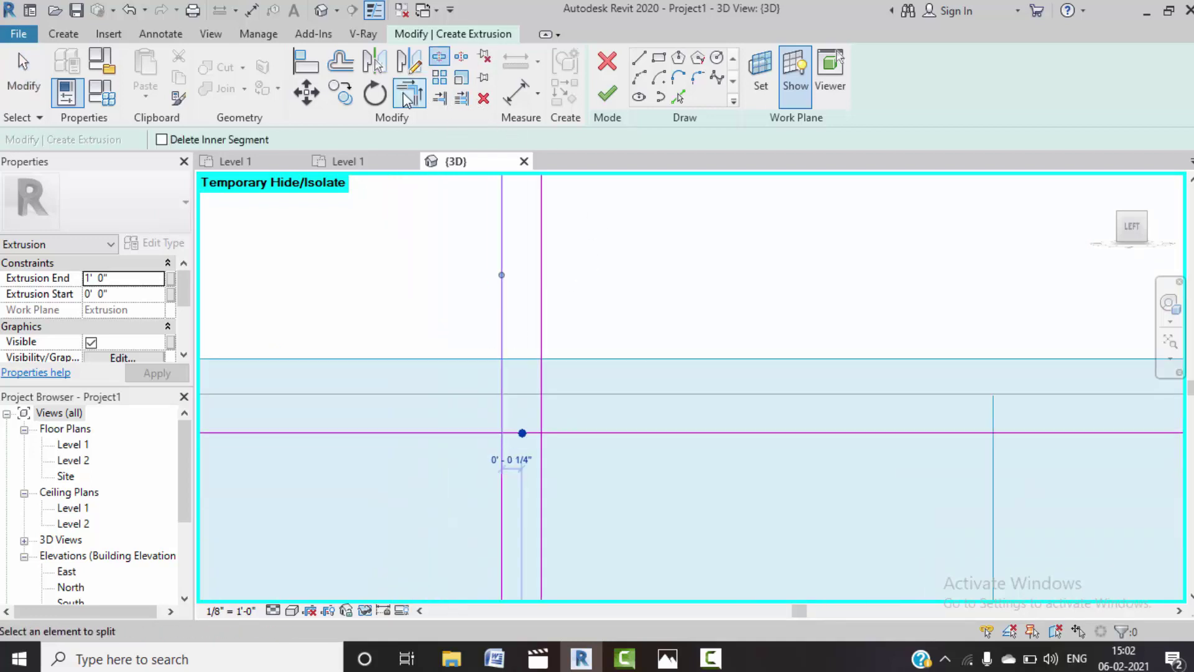
click(521, 433)
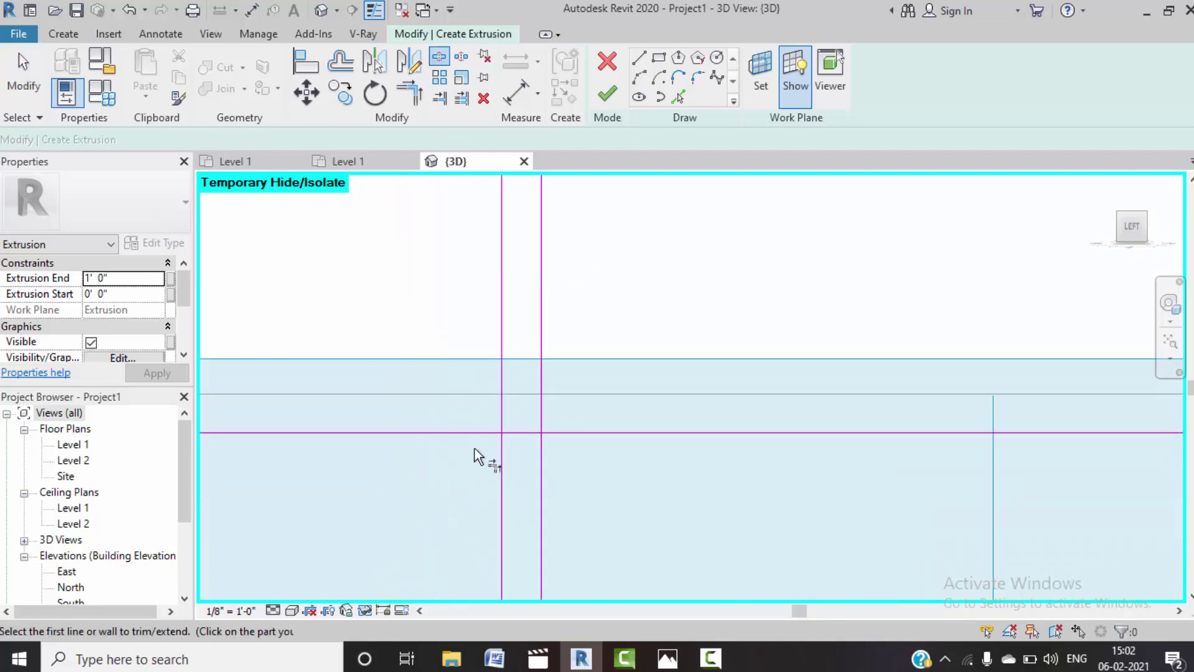
click(541, 460)
click(607, 434)
scroll(491, 358, down, 2)
- Split the top line at the next divider and join its left part into a corner
middle_drag(491, 357, 472, 211)
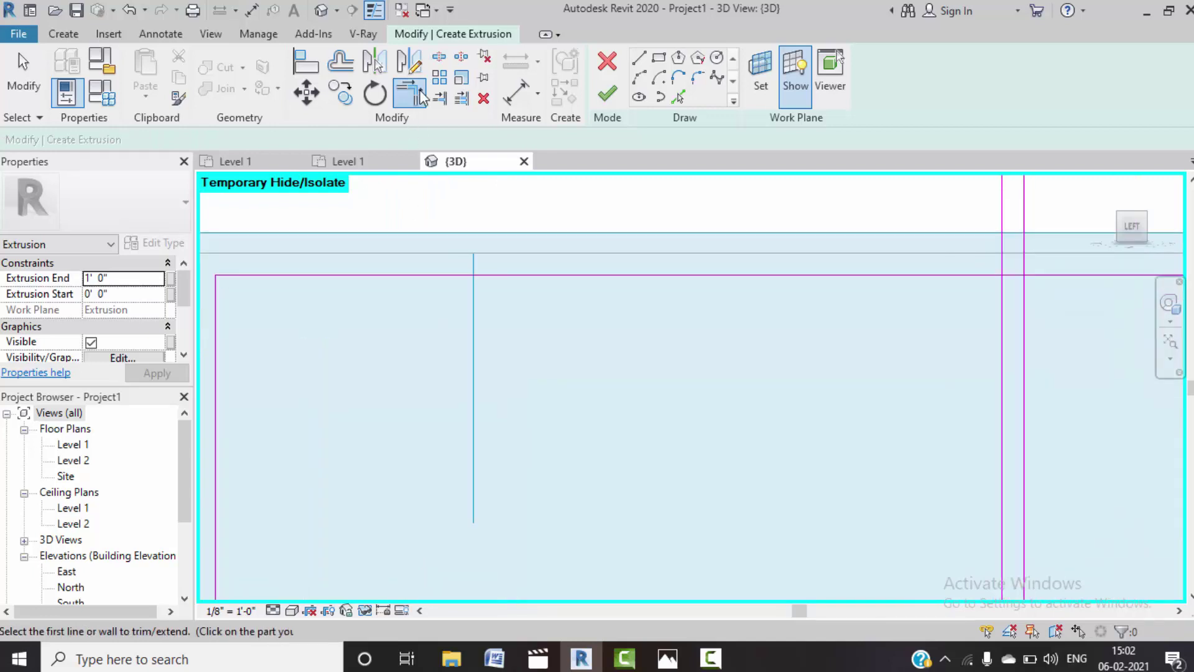
click(440, 61)
scroll(642, 408, down, 2)
scroll(688, 381, down, 1)
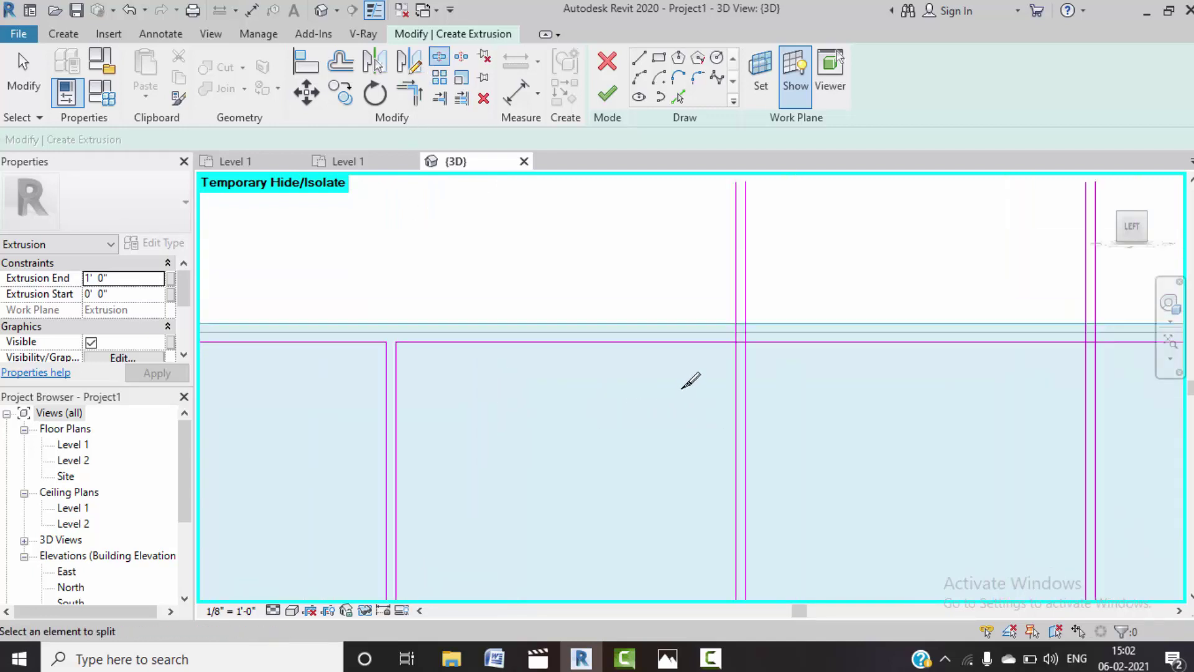
mouse_move(688, 381)
middle_down()
mouse_move(490, 436)
mouse_move(533, 378)
middle_up()
scroll(533, 379, up, 2)
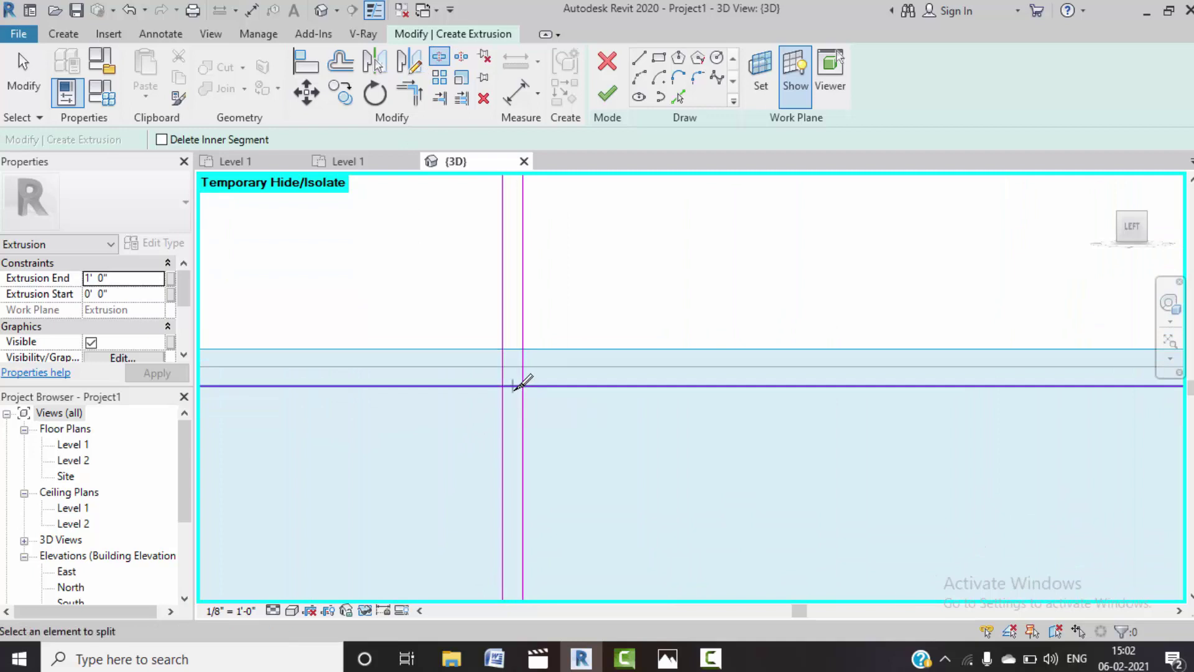
click(406, 101)
click(463, 386)
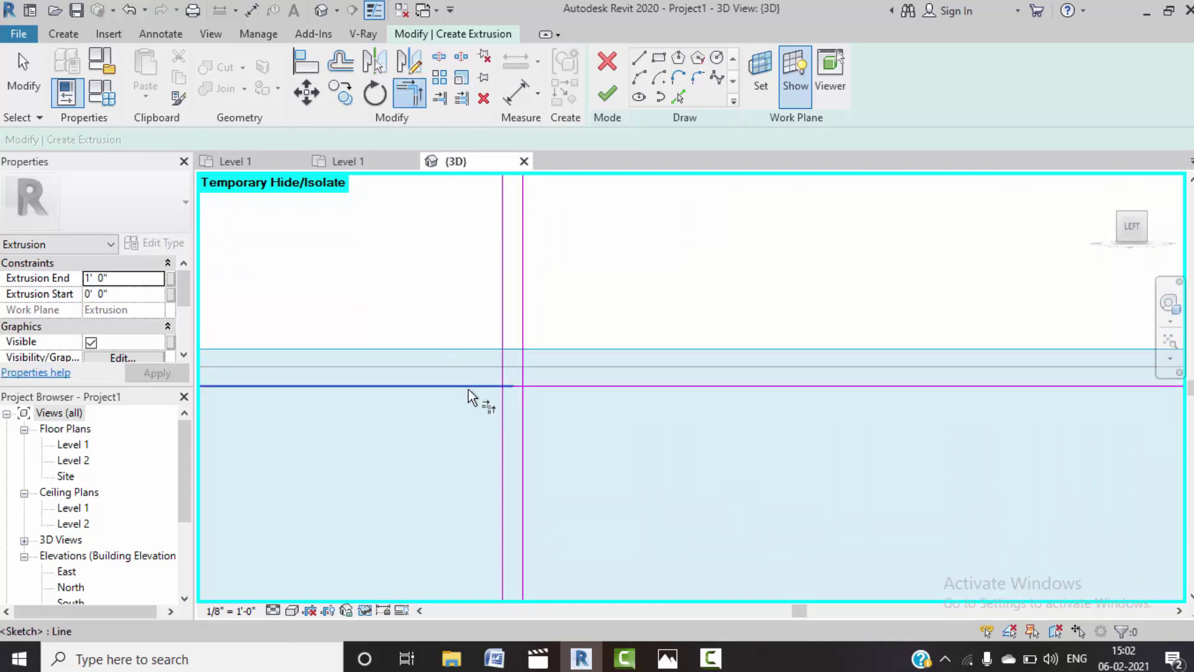
click(502, 423)
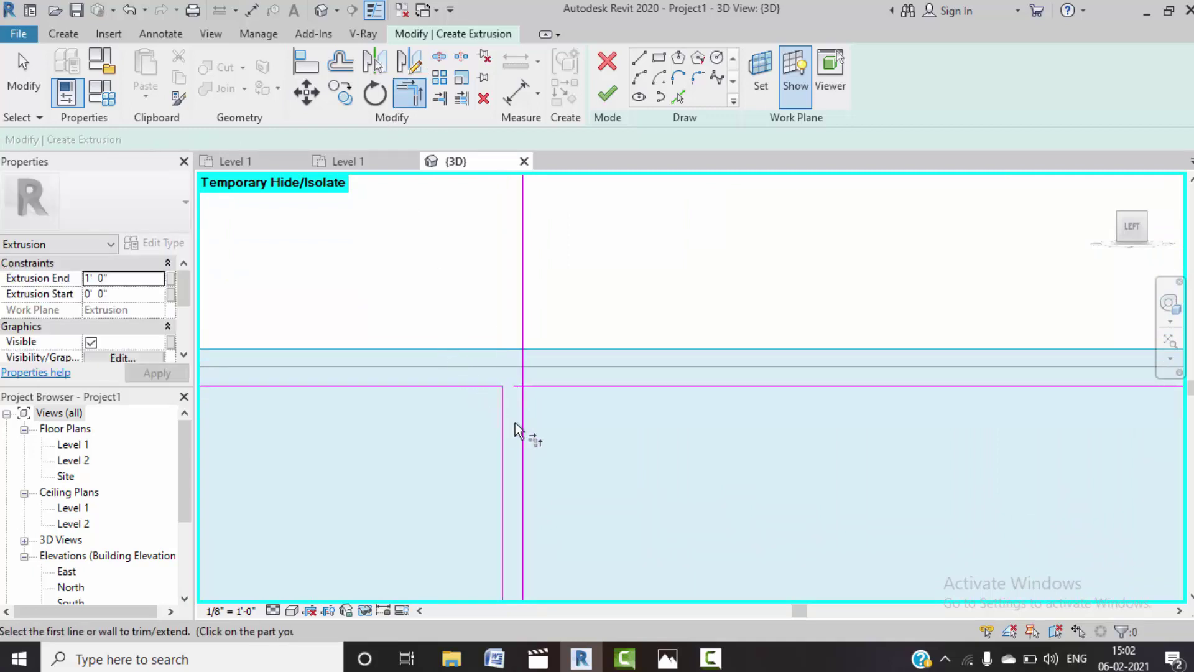
click(543, 386)
scroll(553, 442, down, 3)
- Split the top line at the following divider pair and trim both sides into corners
mouse_move(555, 462)
middle_down()
mouse_move(805, 469)
mouse_move(674, 434)
middle_up()
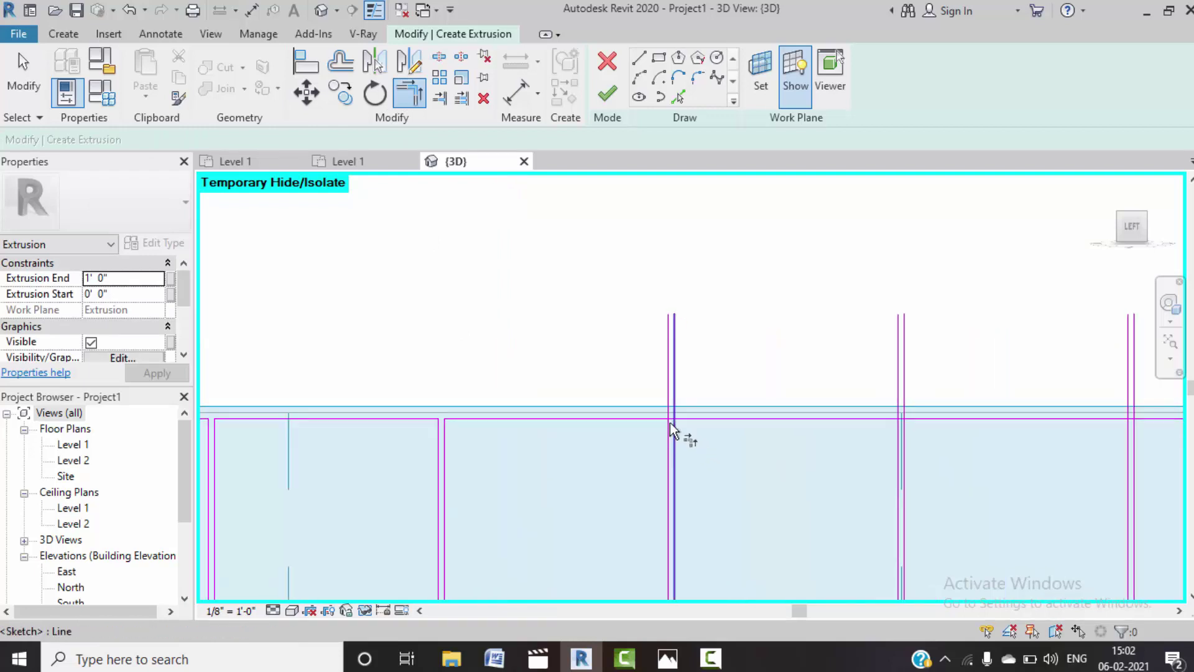
scroll(675, 434, up, 1)
scroll(674, 435, up, 2)
click(439, 57)
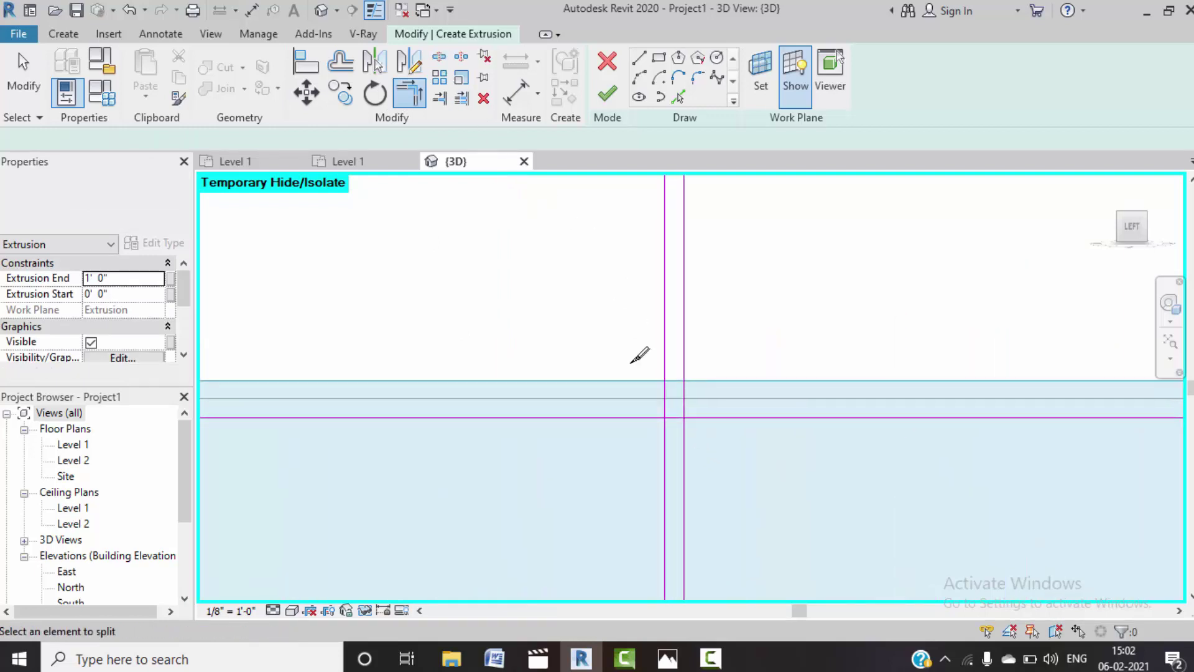
click(674, 417)
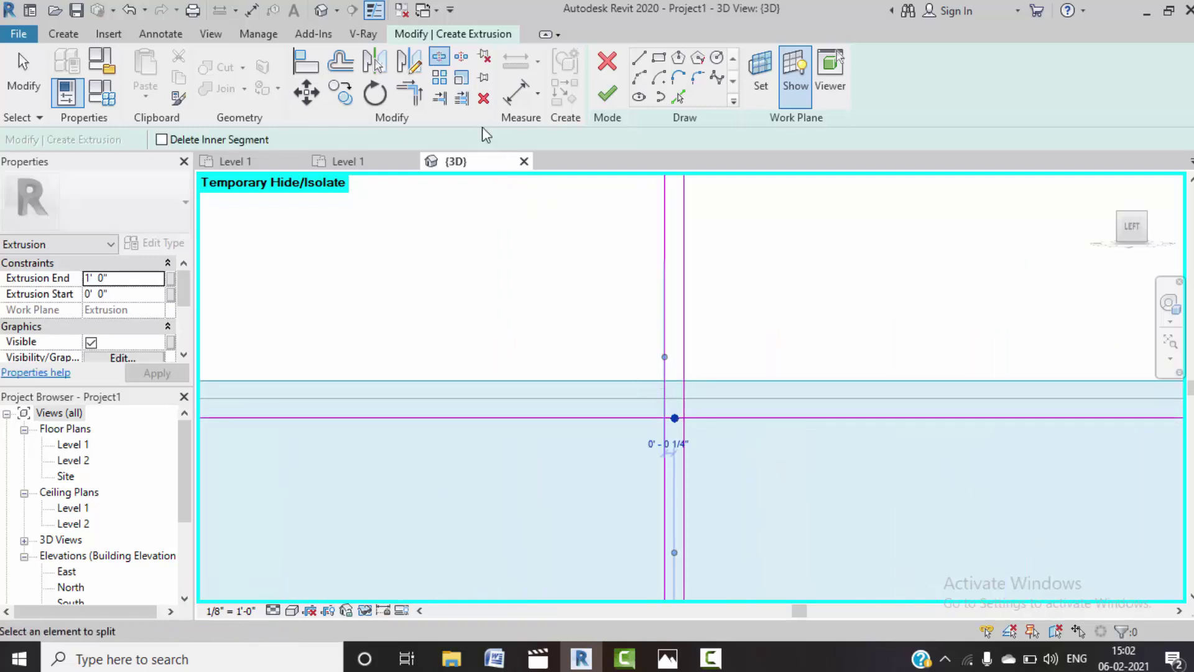
click(410, 93)
click(625, 418)
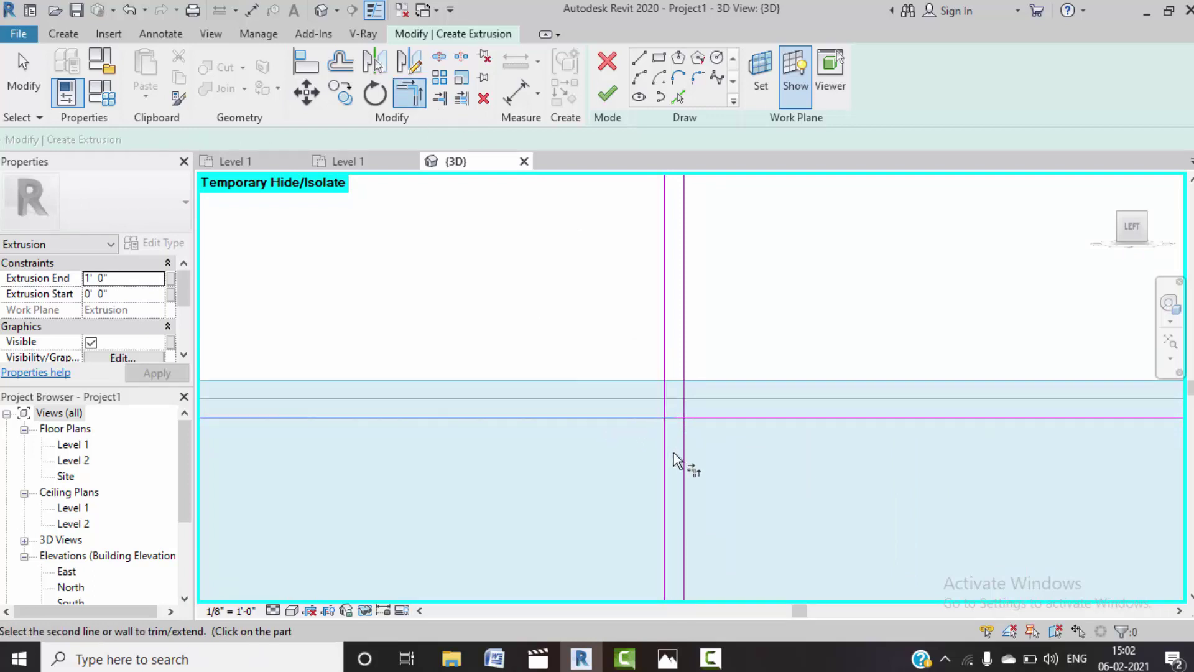
click(664, 449)
click(697, 418)
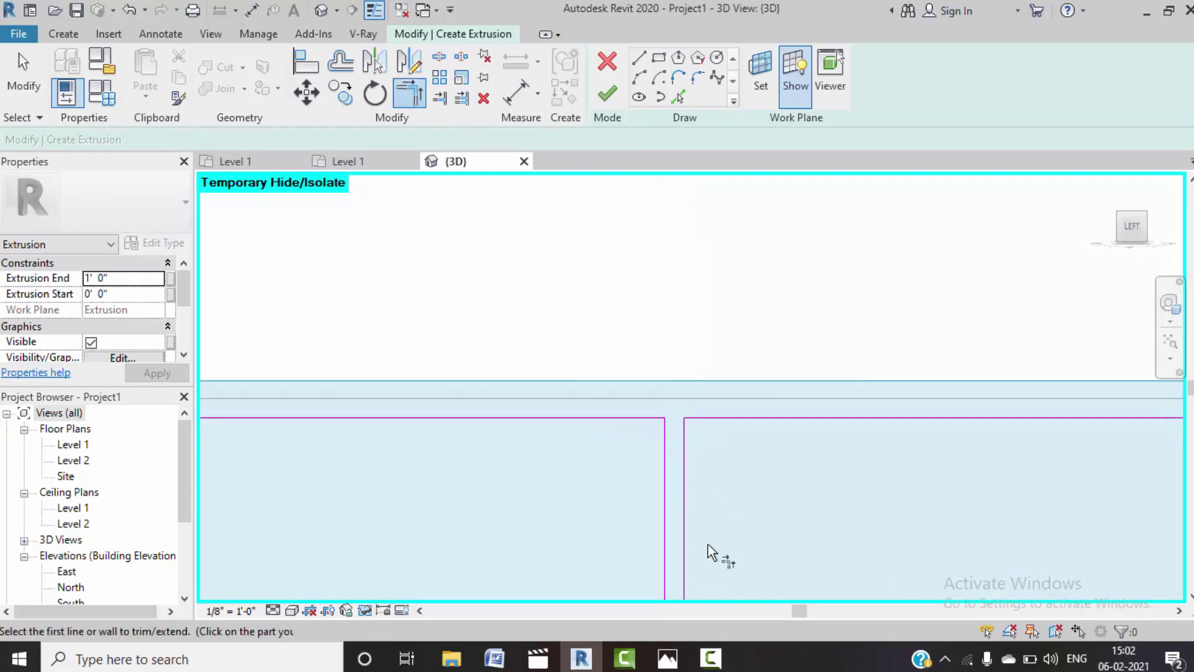
- Bring the next line crossing into view, ready to split it
scroll(708, 543, down, 2)
mouse_move(725, 548)
middle_down()
mouse_move(592, 402)
mouse_move(680, 320)
middle_up()
scroll(639, 391, up, 3)
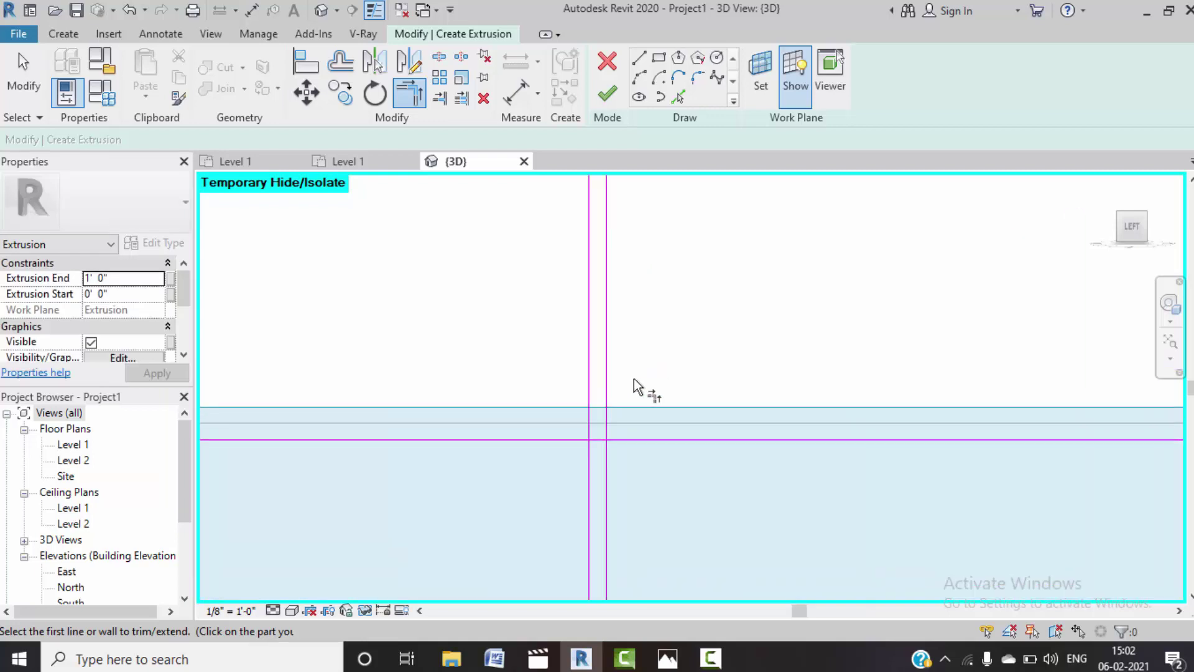
click(442, 54)
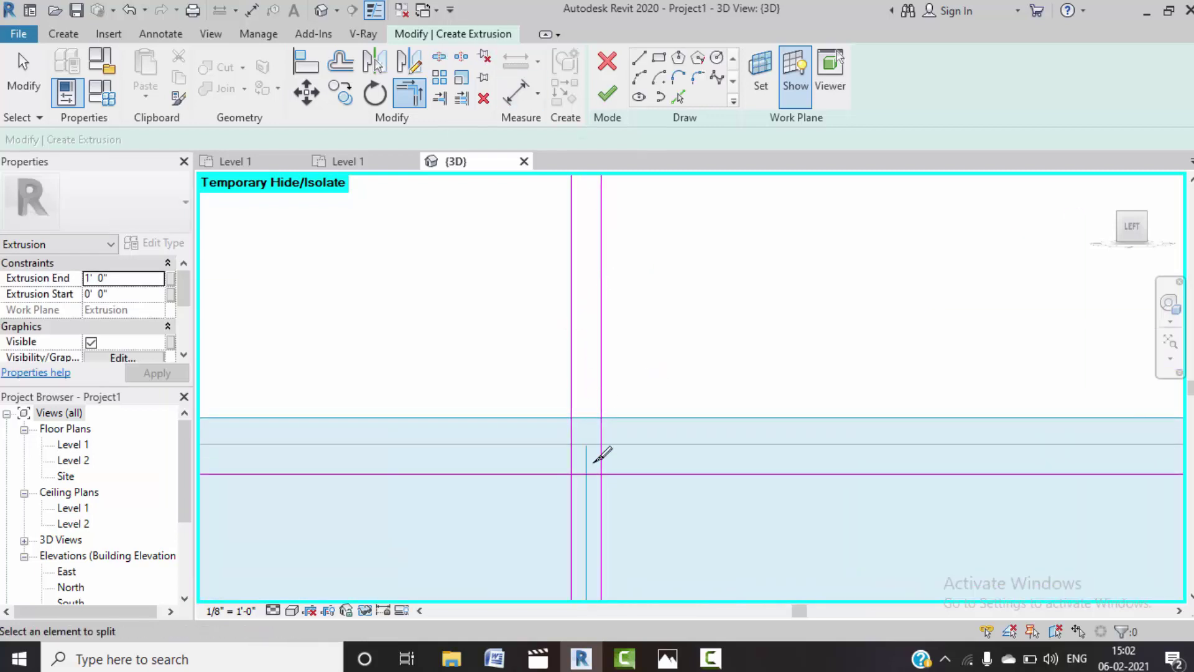
- Split the horizontal sketch line at the first divider and trim its two corners
click(569, 502)
key(t)
key(r)
click(539, 475)
click(569, 505)
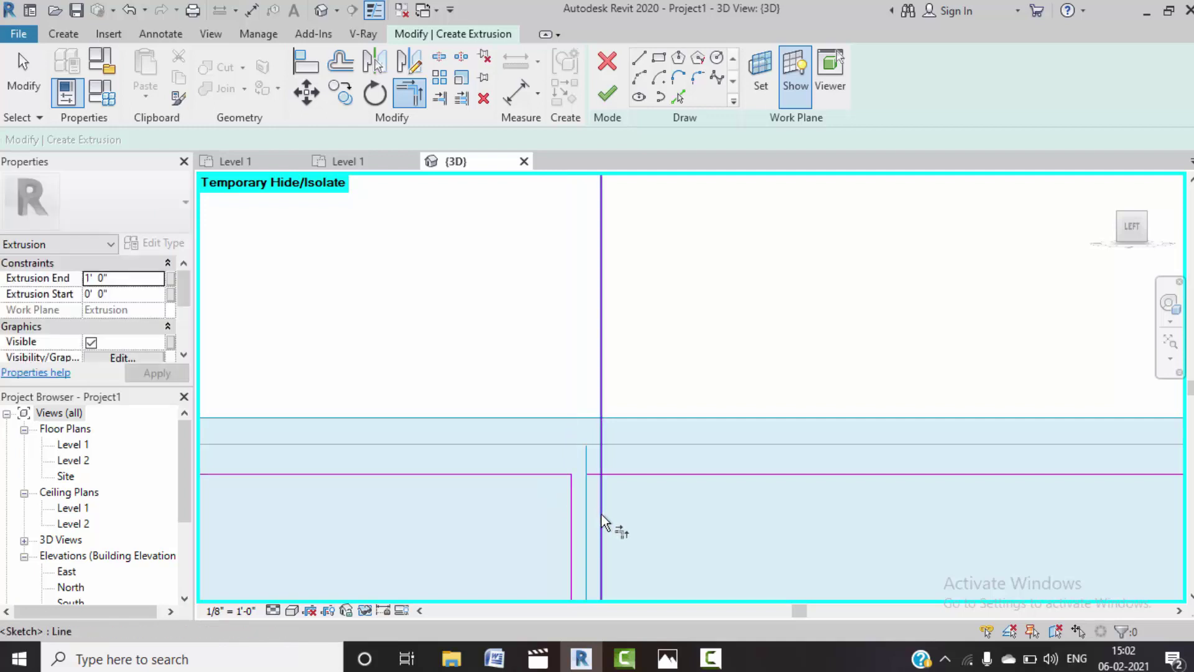
click(602, 514)
click(642, 475)
- Trim the next divider's horizontal and vertical lines into two clean corners
scroll(662, 483, down, 2)
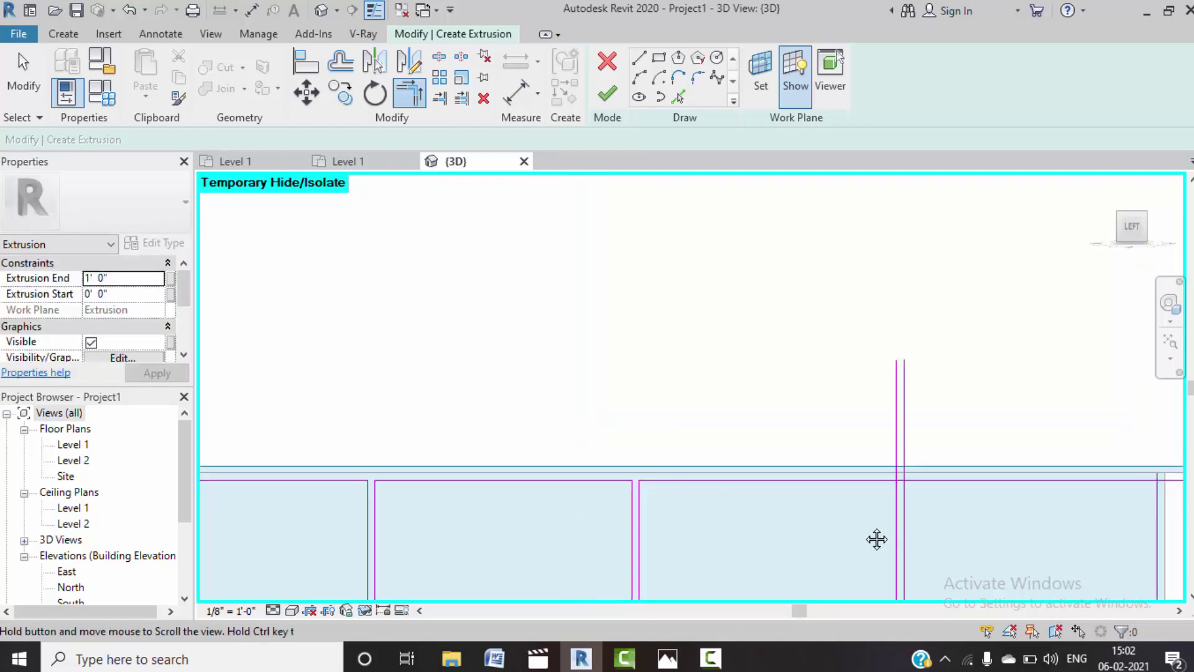
middle_drag(874, 538, 570, 420)
scroll(609, 384, up, 2)
scroll(608, 385, up, 2)
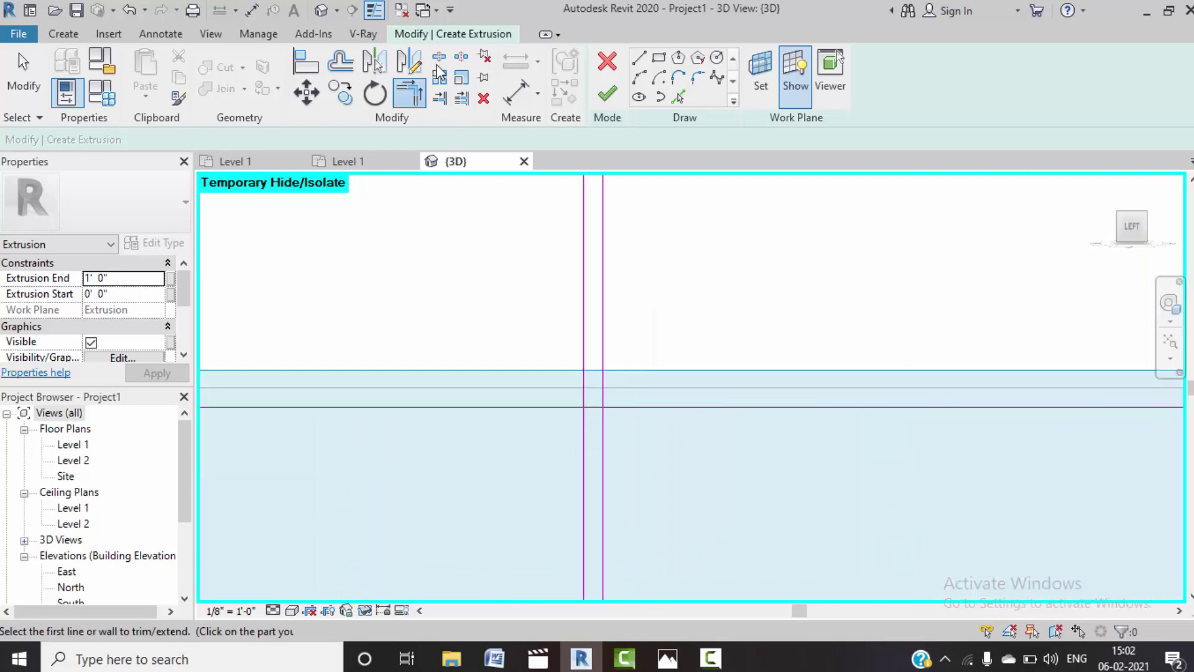
scroll(594, 401, up, 1)
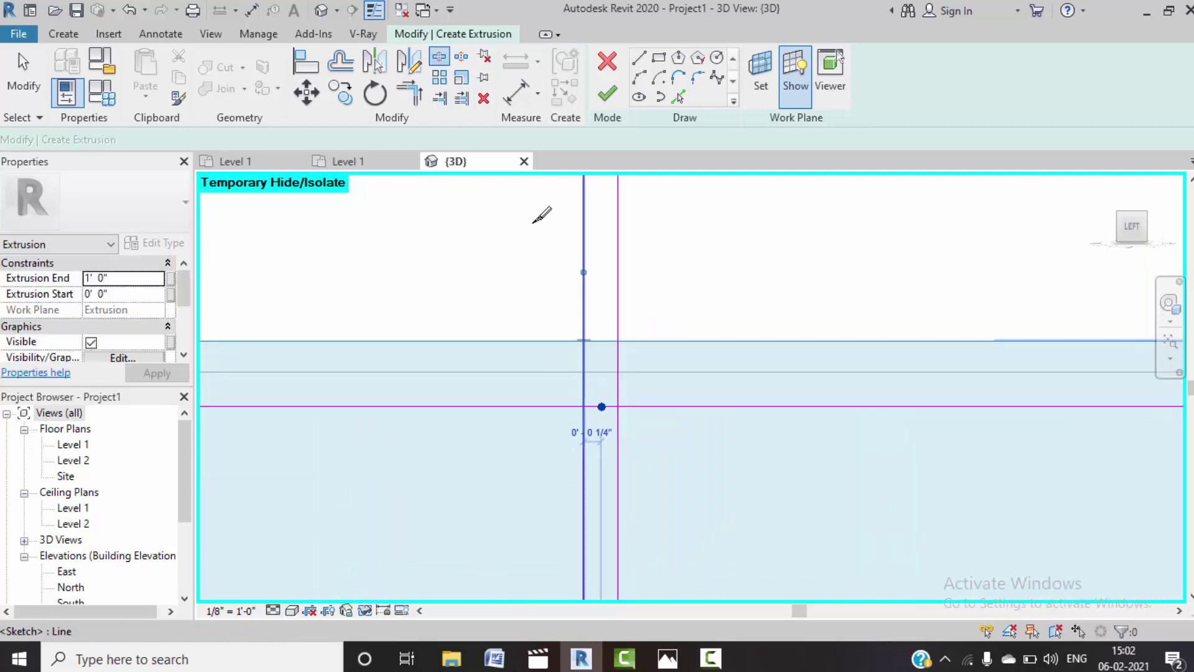
click(409, 94)
click(562, 408)
click(585, 435)
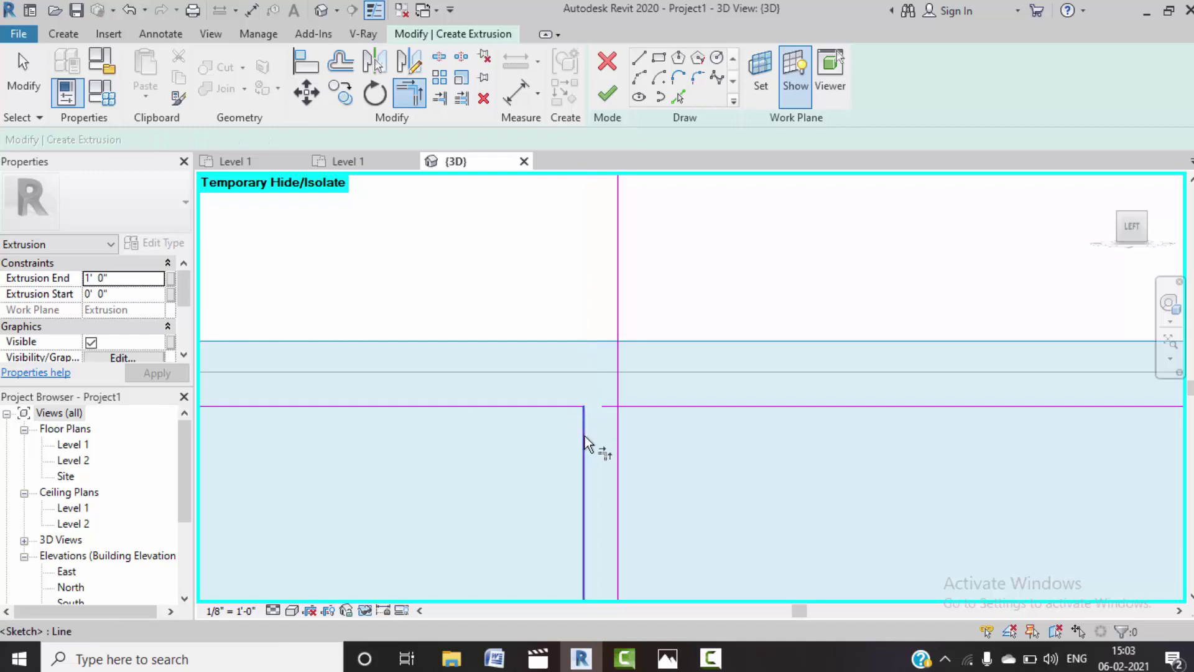
click(618, 449)
click(642, 406)
- Close the corner at the next cabinet line crossing further right
scroll(653, 490, down, 3)
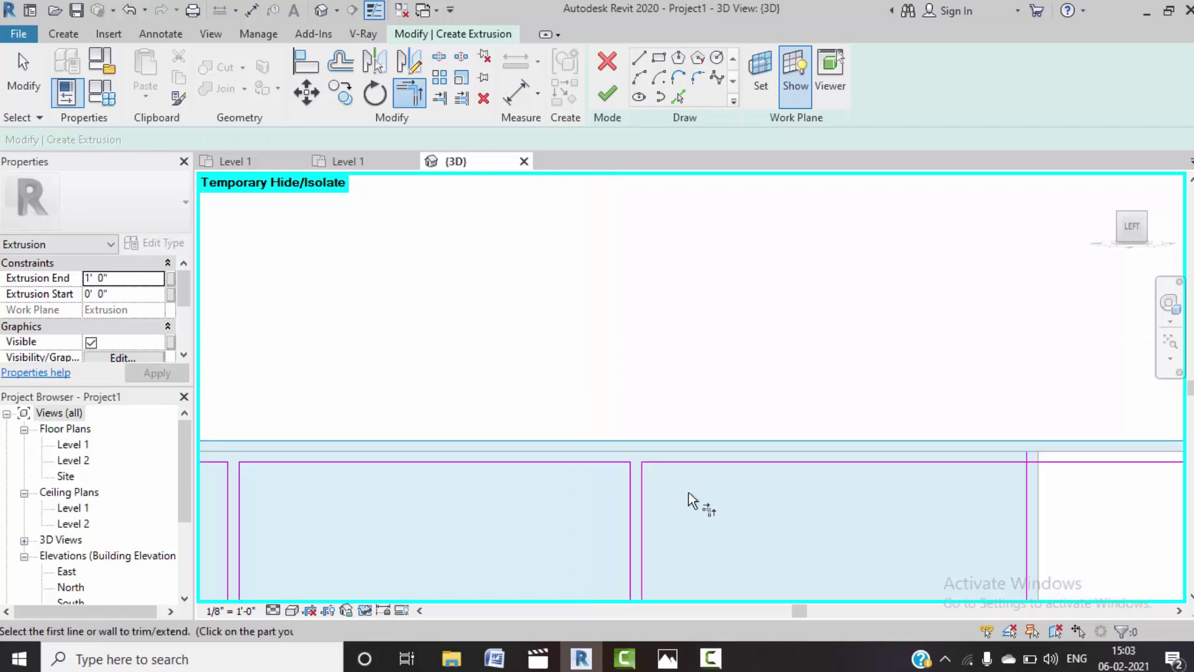
mouse_move(689, 491)
middle_down()
mouse_move(841, 428)
mouse_move(855, 382)
middle_up()
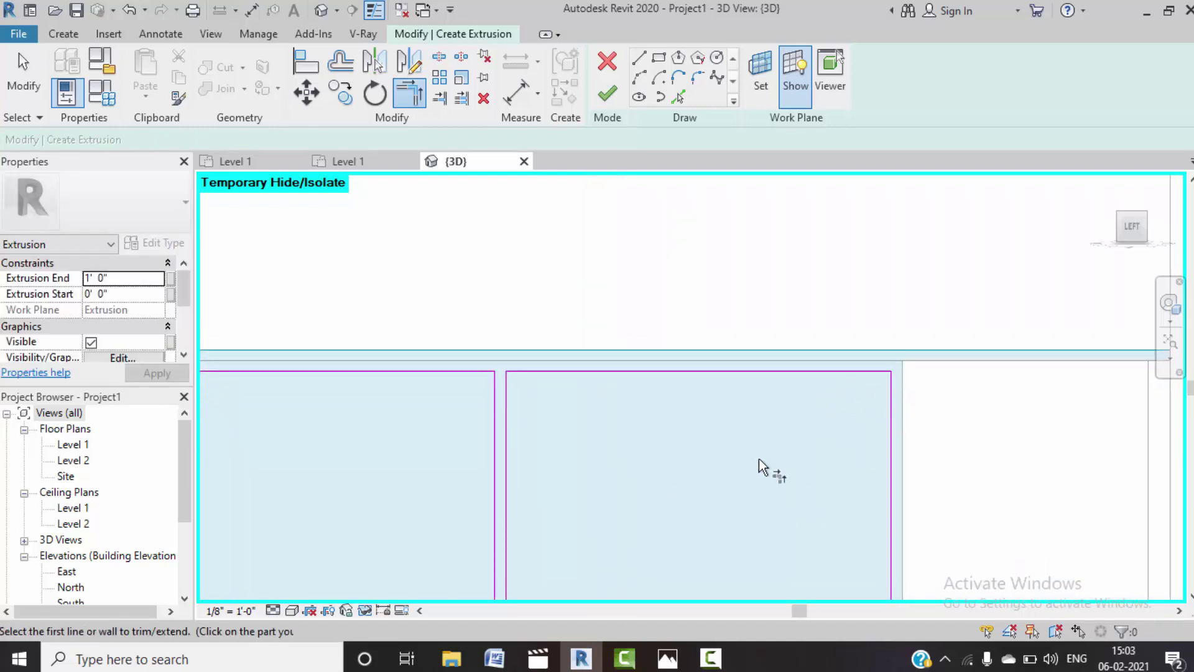
scroll(750, 470, down, 2)
middle_drag(744, 475, 762, 467)
scroll(792, 472, up, 4)
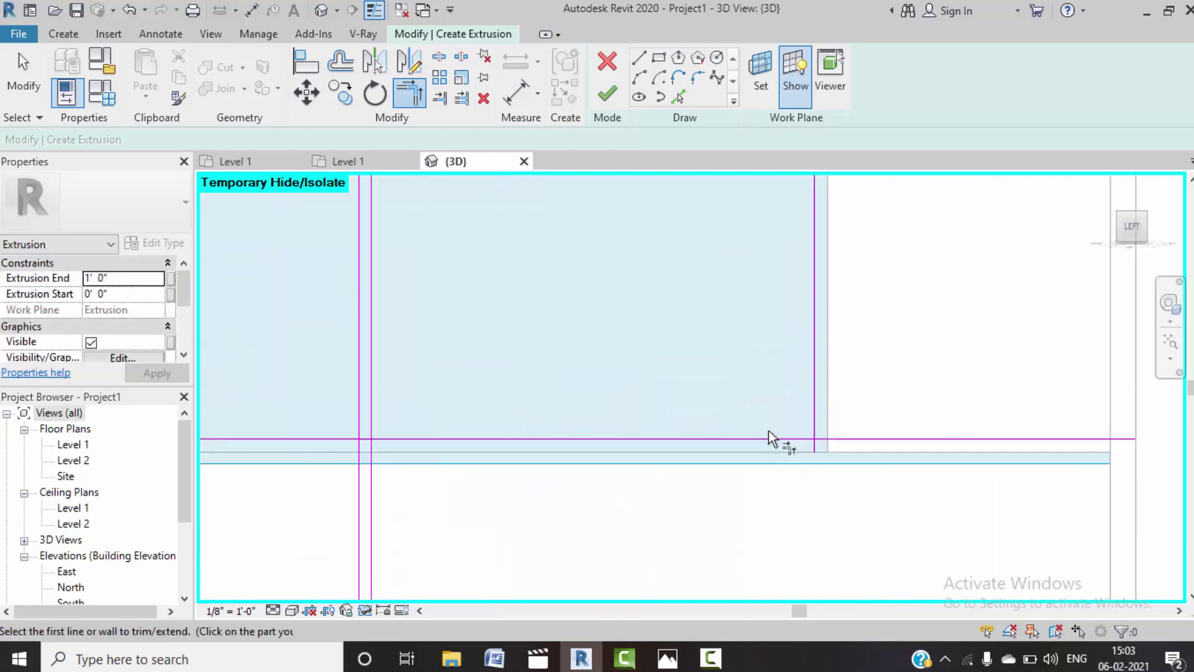
click(775, 439)
click(812, 418)
- Trim the following divider's horizontal segment and right vertical line into a corner
scroll(819, 425, down, 2)
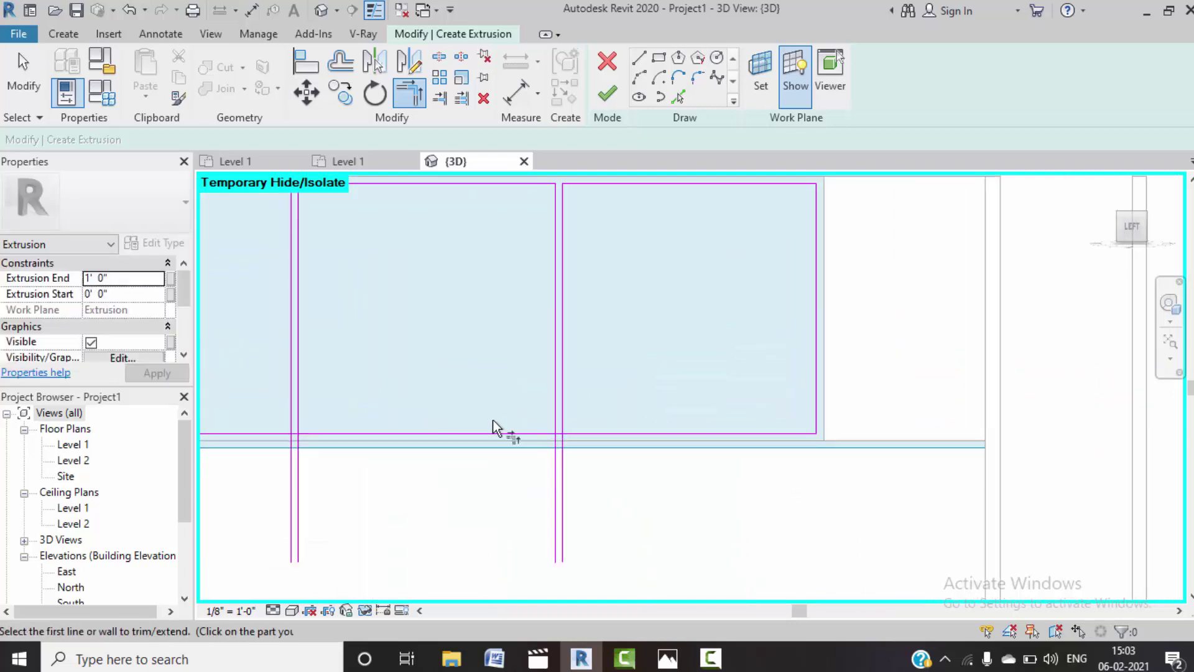
scroll(547, 434, up, 2)
scroll(557, 442, up, 1)
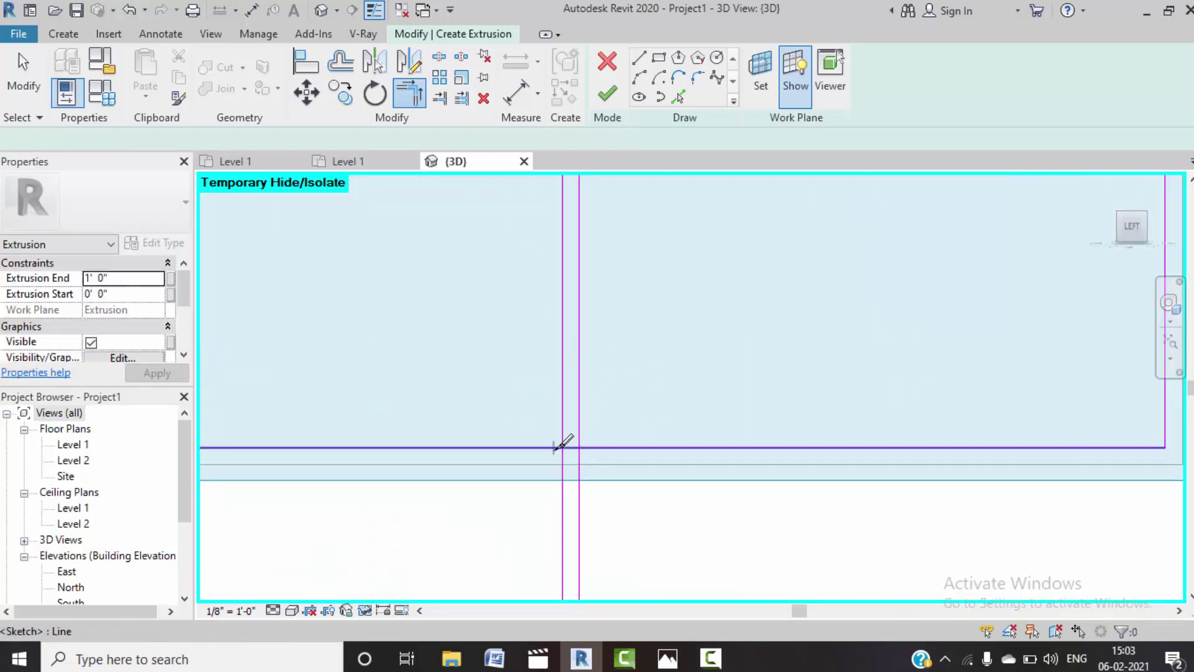
scroll(565, 440, up, 1)
key(s)
key(l)
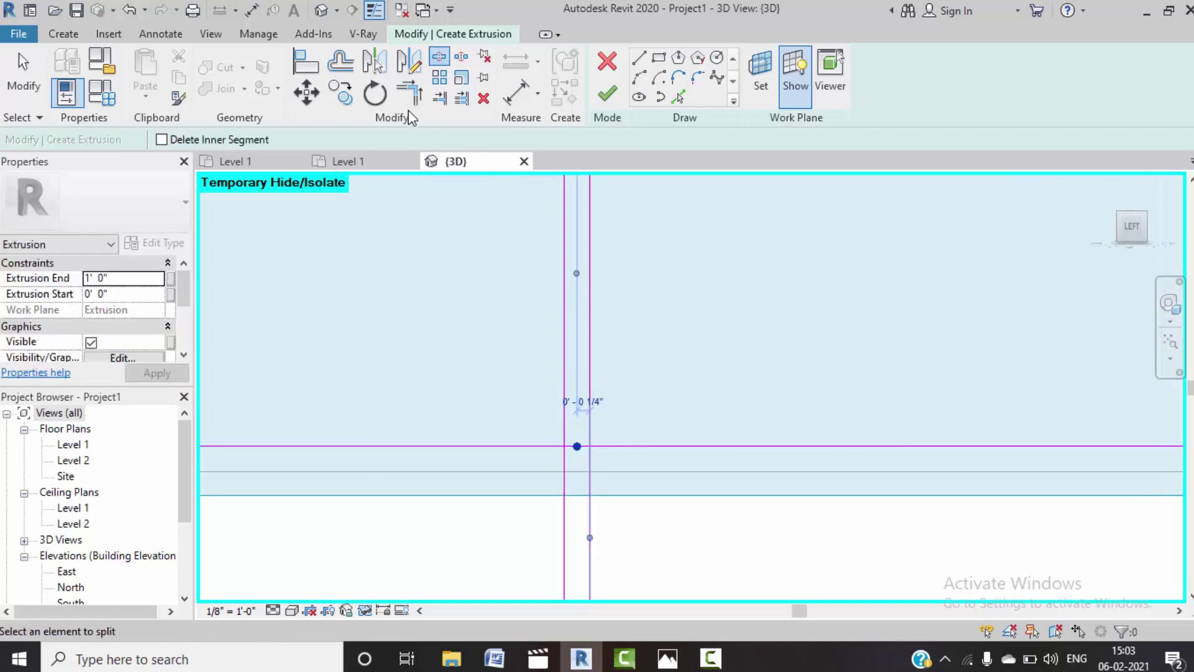
key(t)
key(r)
click(589, 424)
click(614, 445)
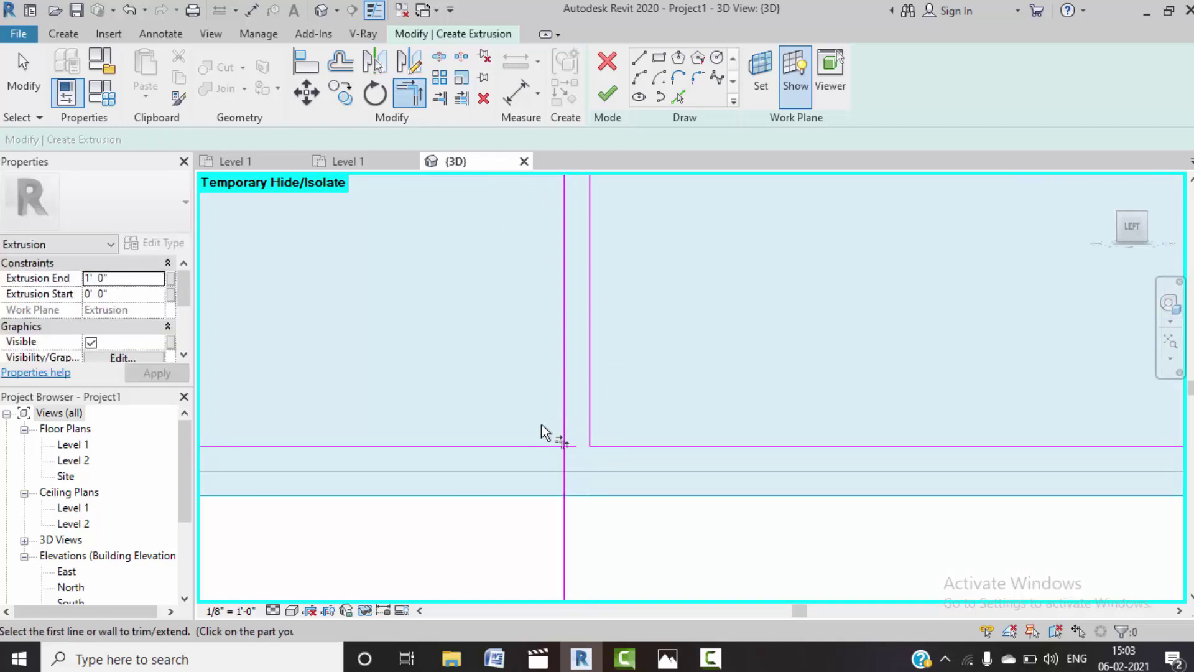
click(562, 437)
- Split the vertical line at the left crossing and trim it into a corner
scroll(674, 502, down, 2)
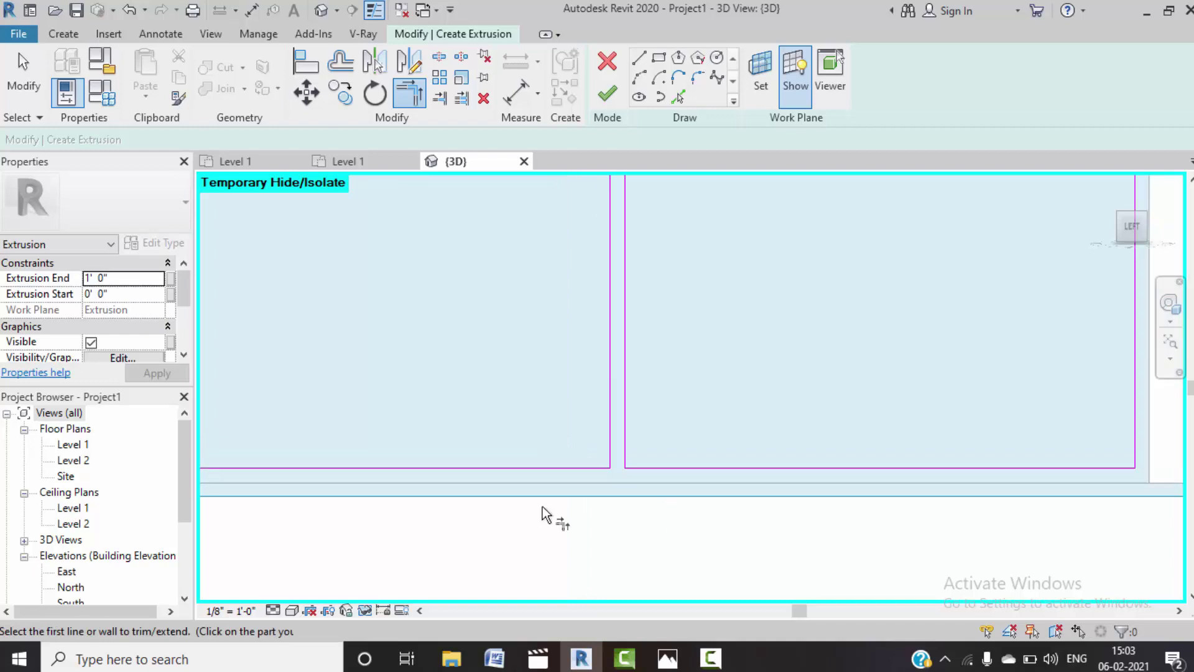
middle_drag(541, 515, 458, 462)
scroll(459, 462, up, 3)
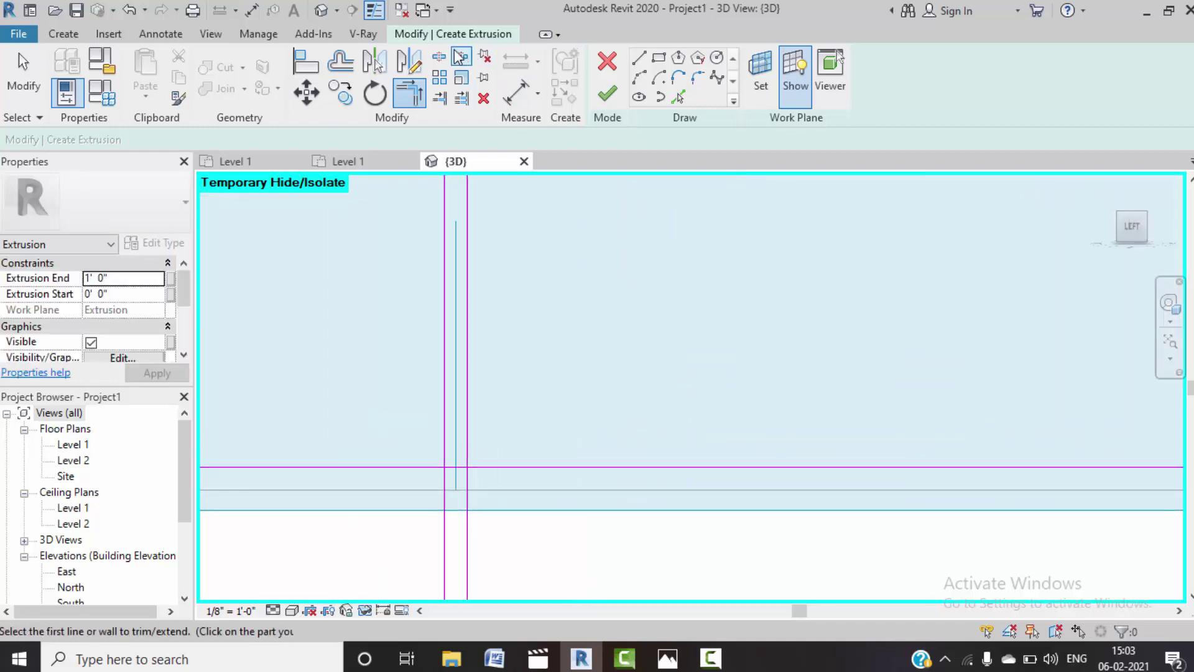
click(448, 57)
click(456, 467)
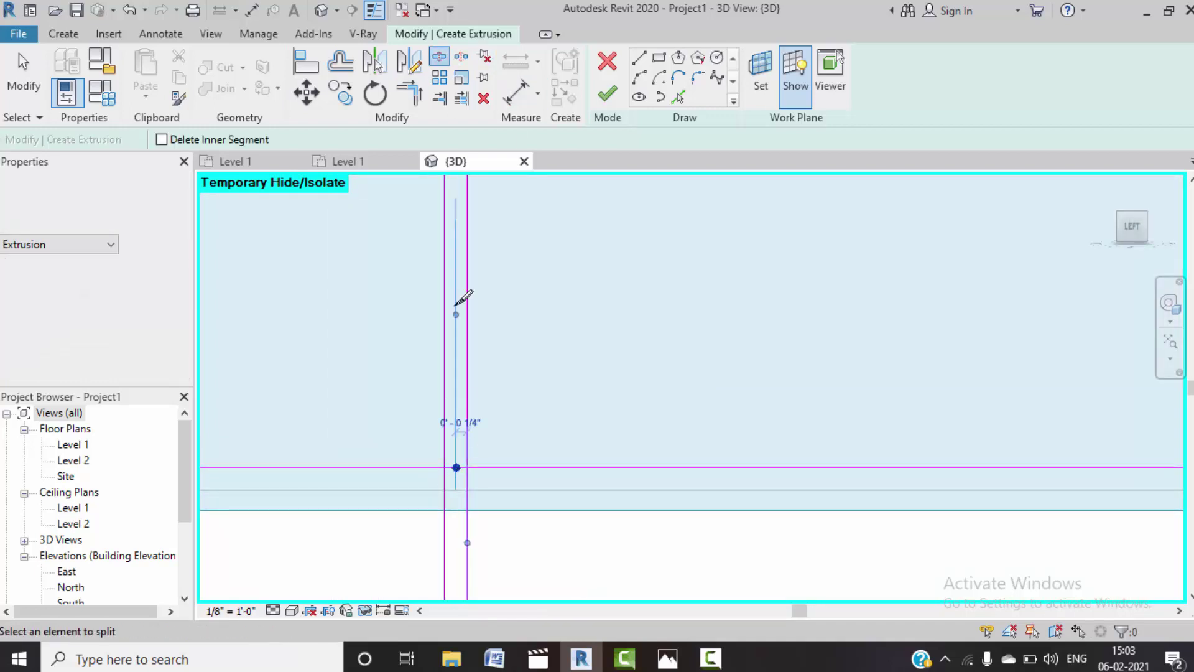
click(409, 93)
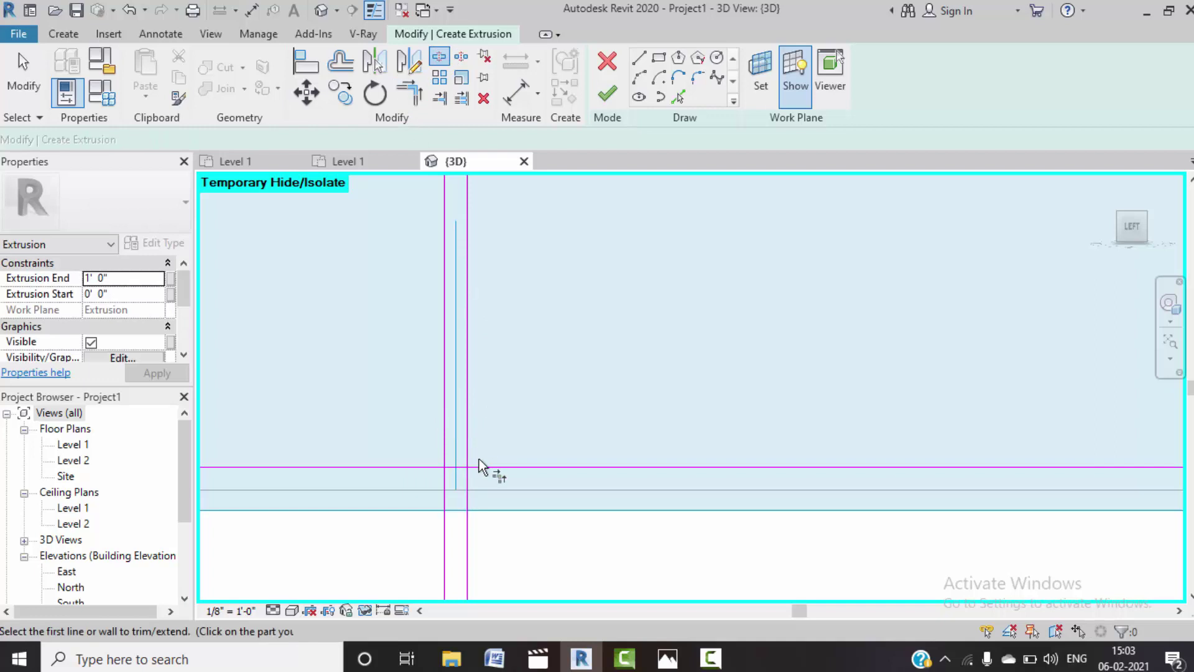
click(445, 464)
click(412, 468)
- Split the line at the next horizontal crossing and trim both adjoining corners
scroll(552, 533, down, 2)
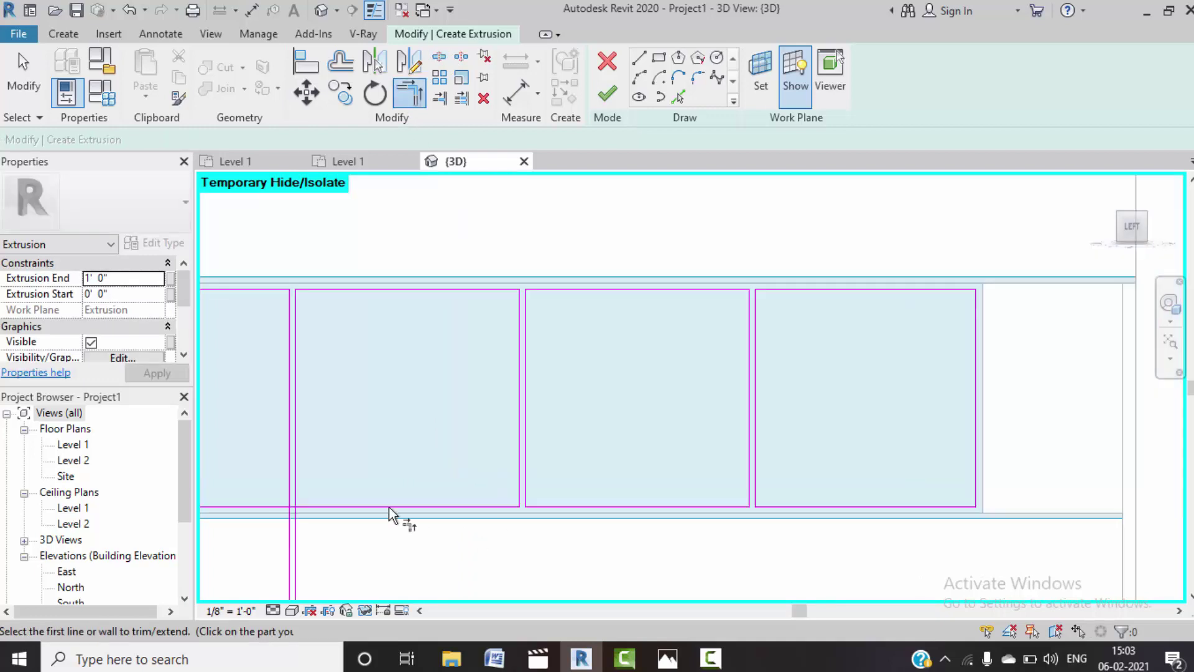
scroll(395, 515, down, 2)
scroll(533, 497, up, 2)
scroll(533, 498, up, 3)
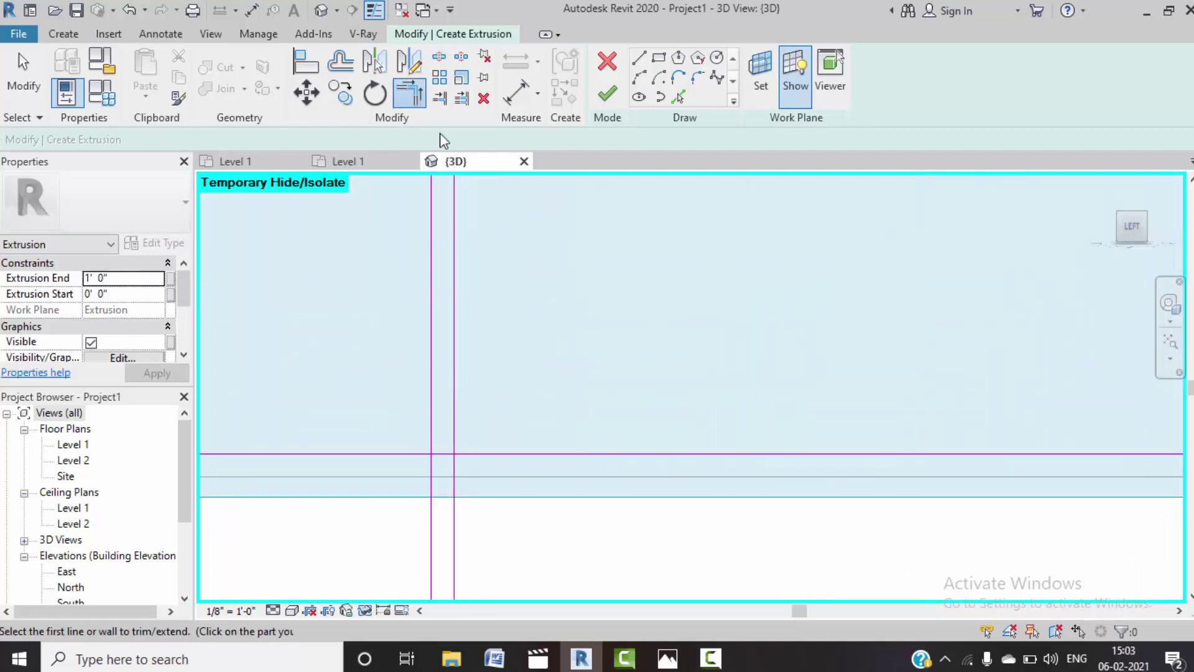
click(439, 57)
scroll(451, 436, up, 2)
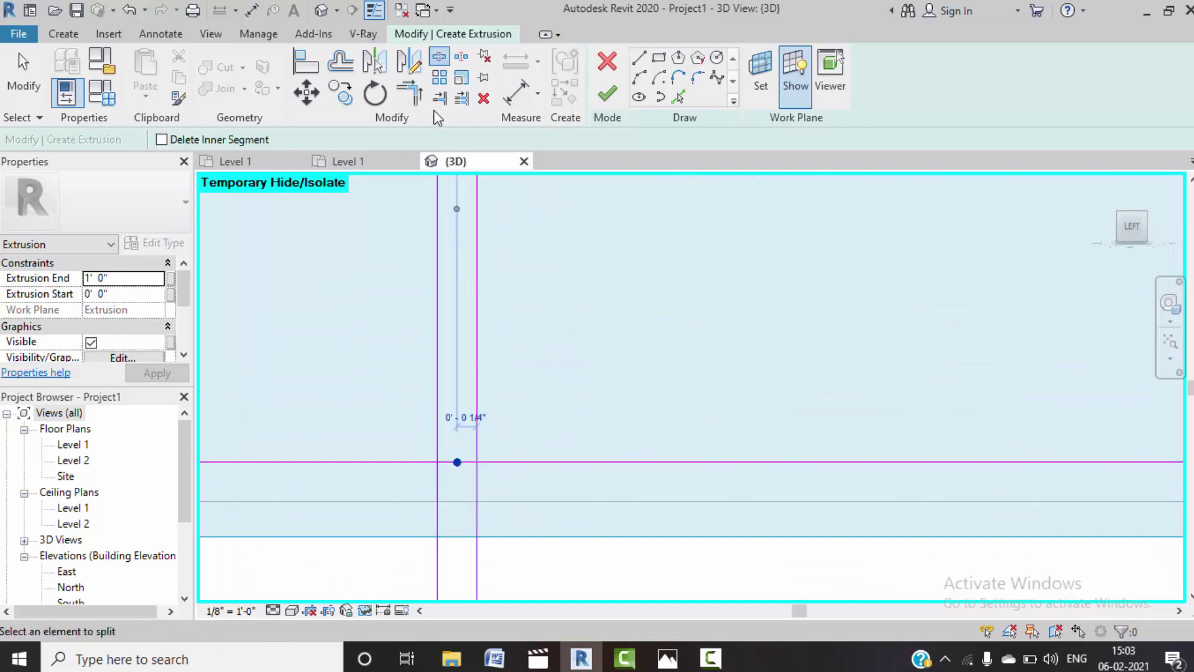
key(t)
key(r)
click(478, 434)
click(489, 459)
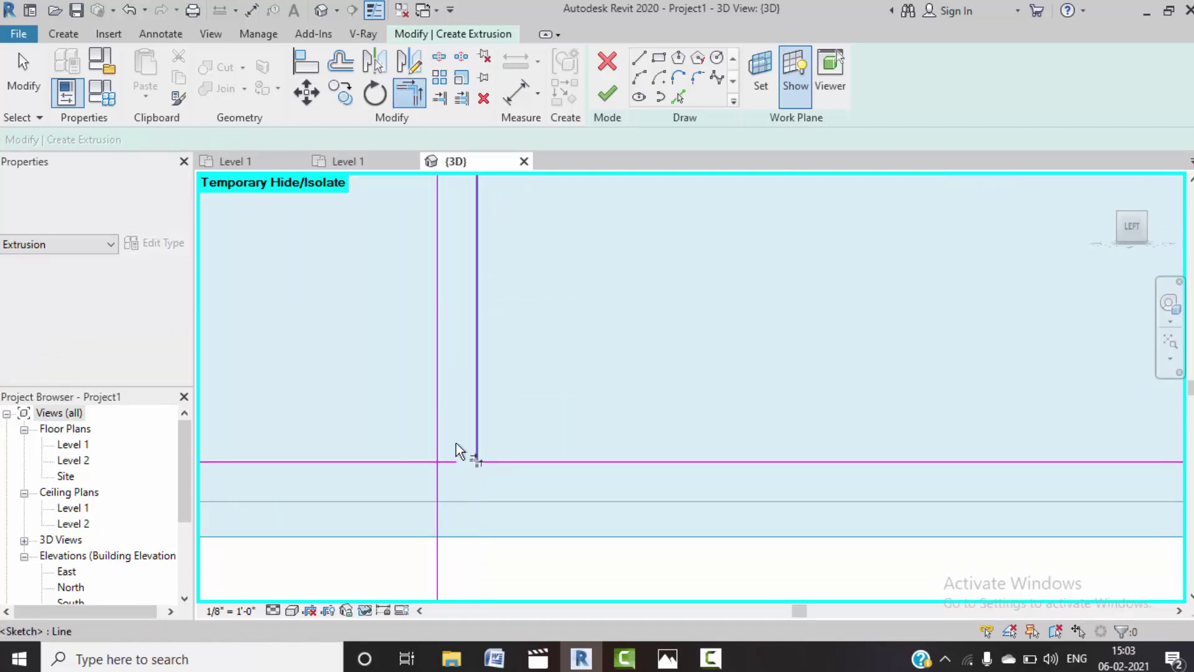
click(434, 447)
click(405, 461)
- Split the horizontal line at another divider and trim its left and right corners
scroll(640, 486, down, 2)
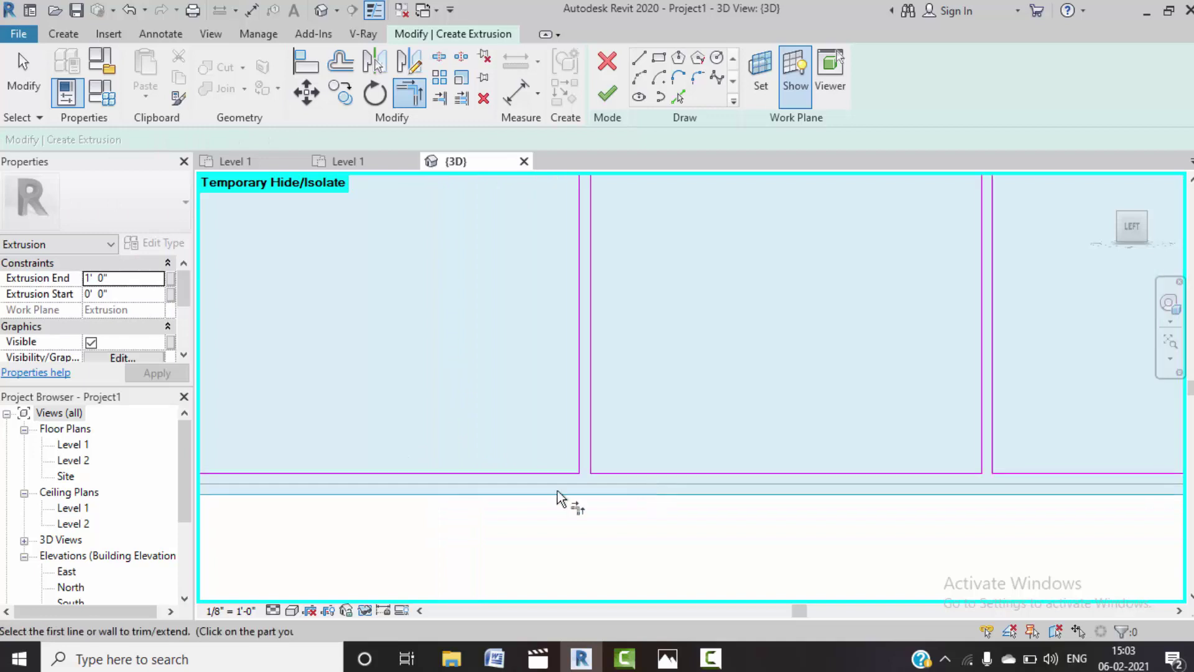
middle_drag(557, 490, 776, 429)
scroll(612, 413, up, 3)
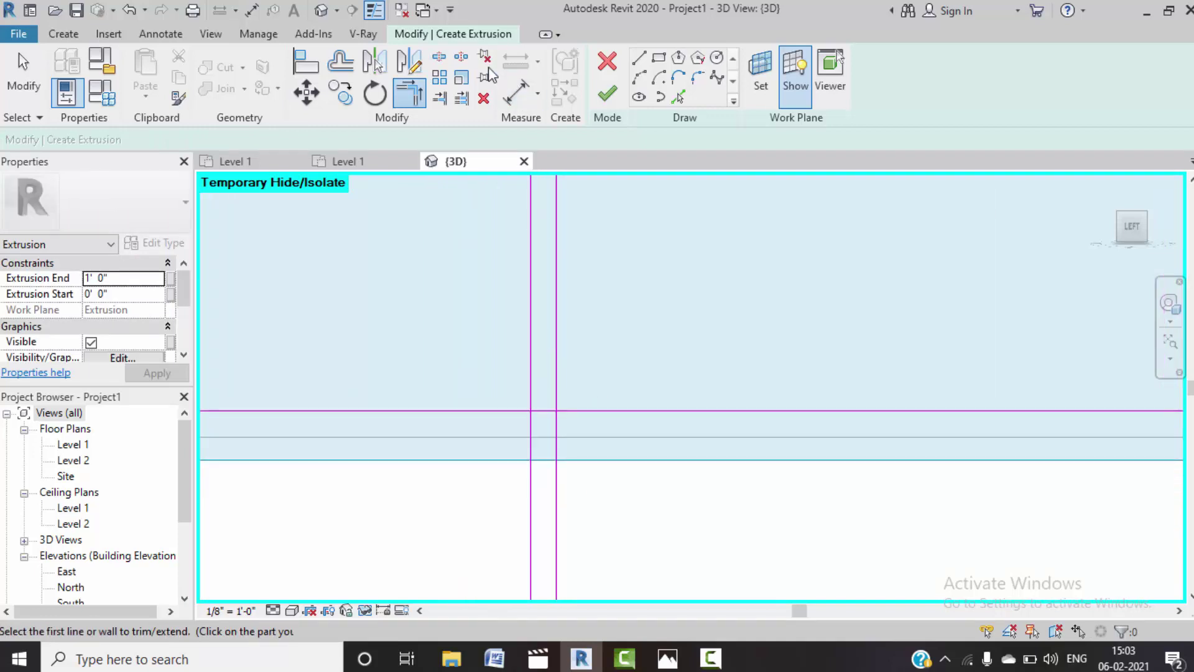
click(443, 63)
click(545, 410)
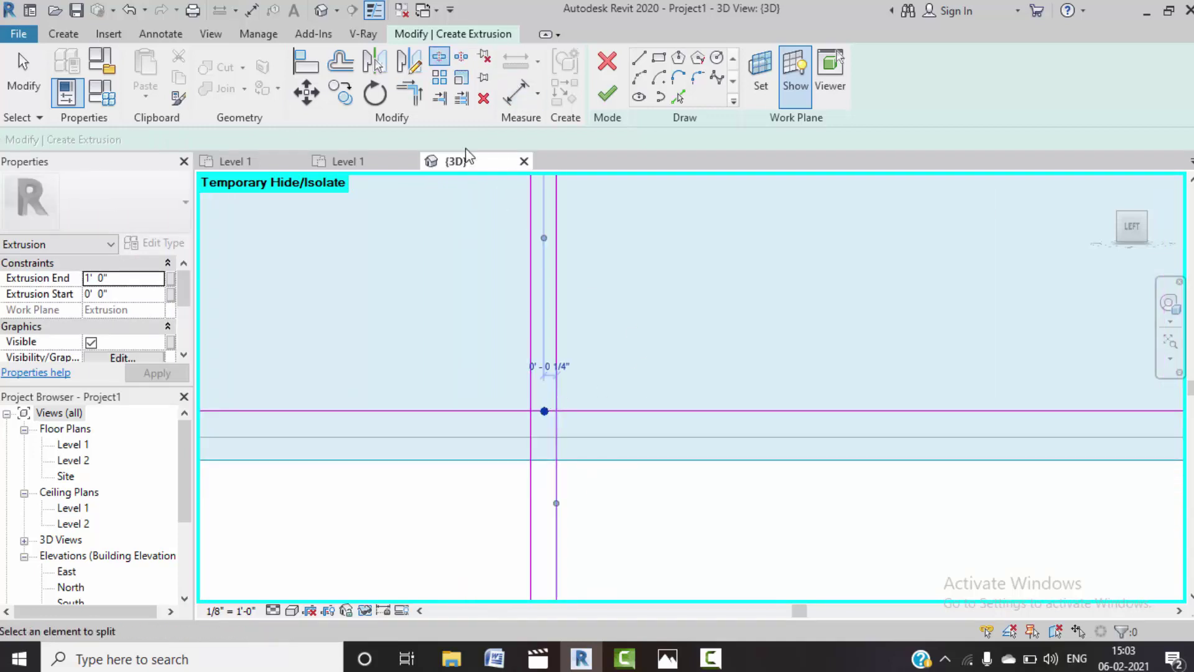
click(415, 102)
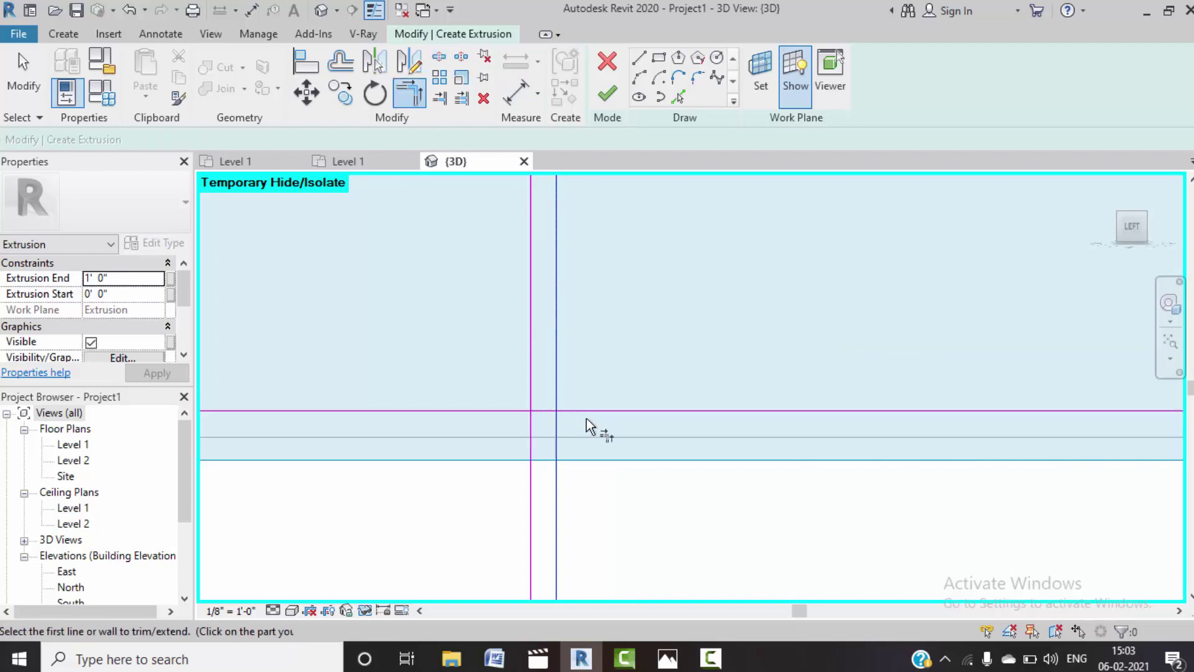
click(584, 411)
click(558, 388)
click(529, 381)
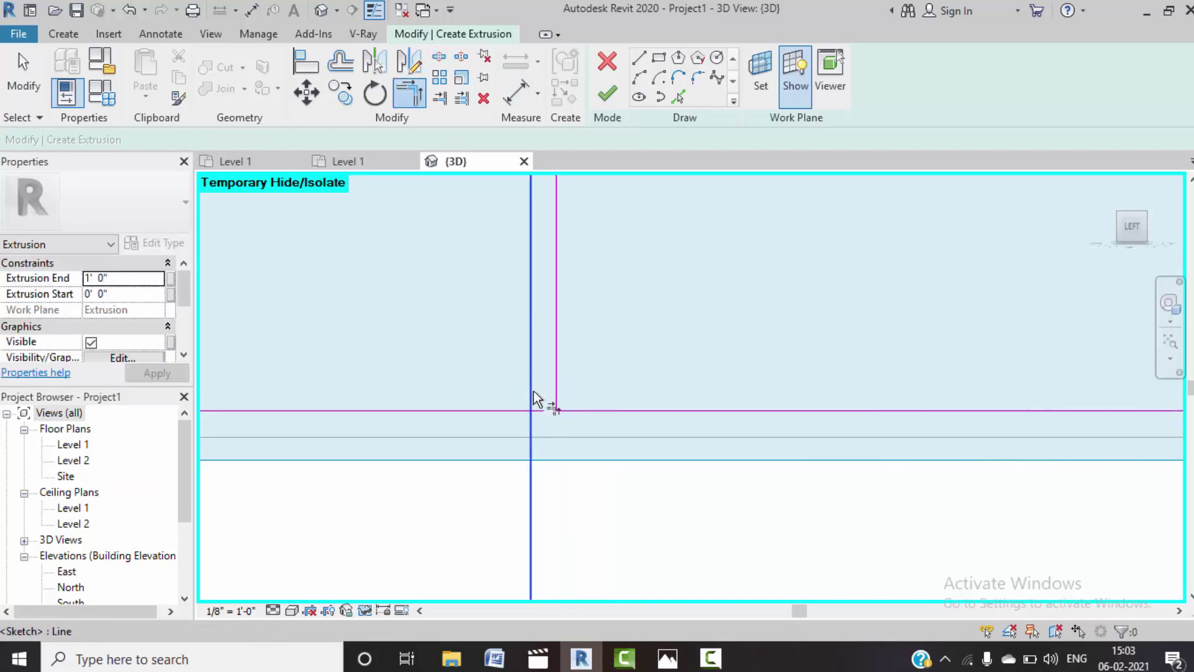
click(520, 411)
- Split the horizontal line at the last divider and trim both corners clean
scroll(685, 482, down, 2)
mouse_move(557, 479)
middle_down()
mouse_move(682, 416)
mouse_move(550, 401)
middle_up()
scroll(560, 400, up, 2)
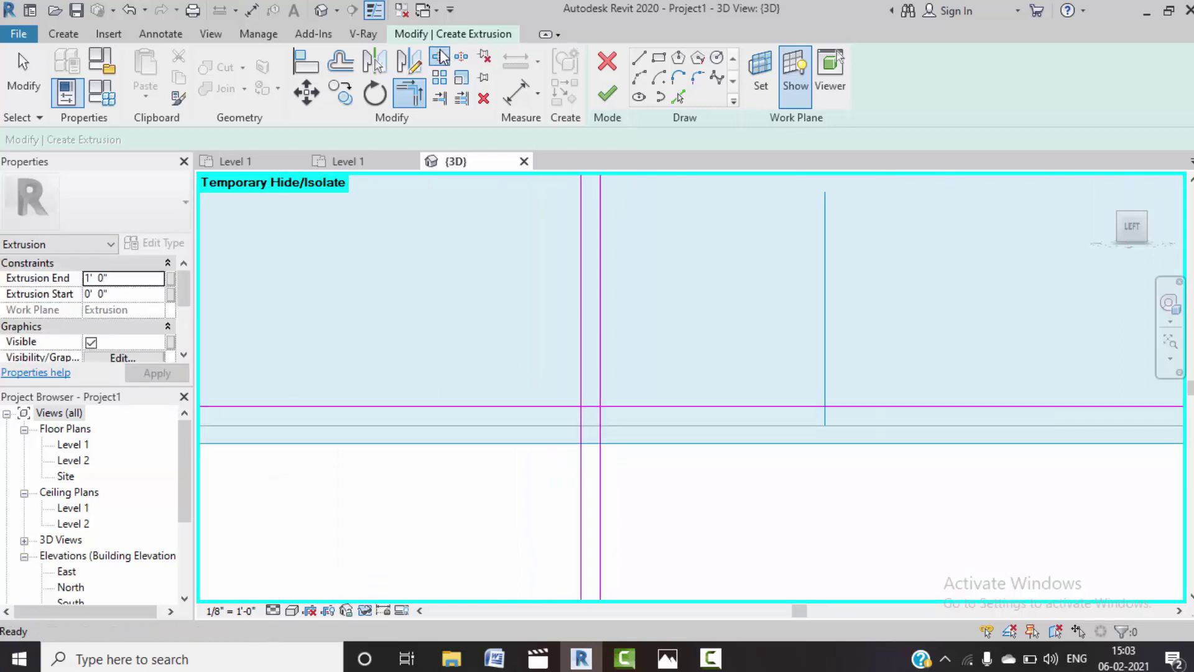
scroll(579, 392, up, 1)
click(598, 413)
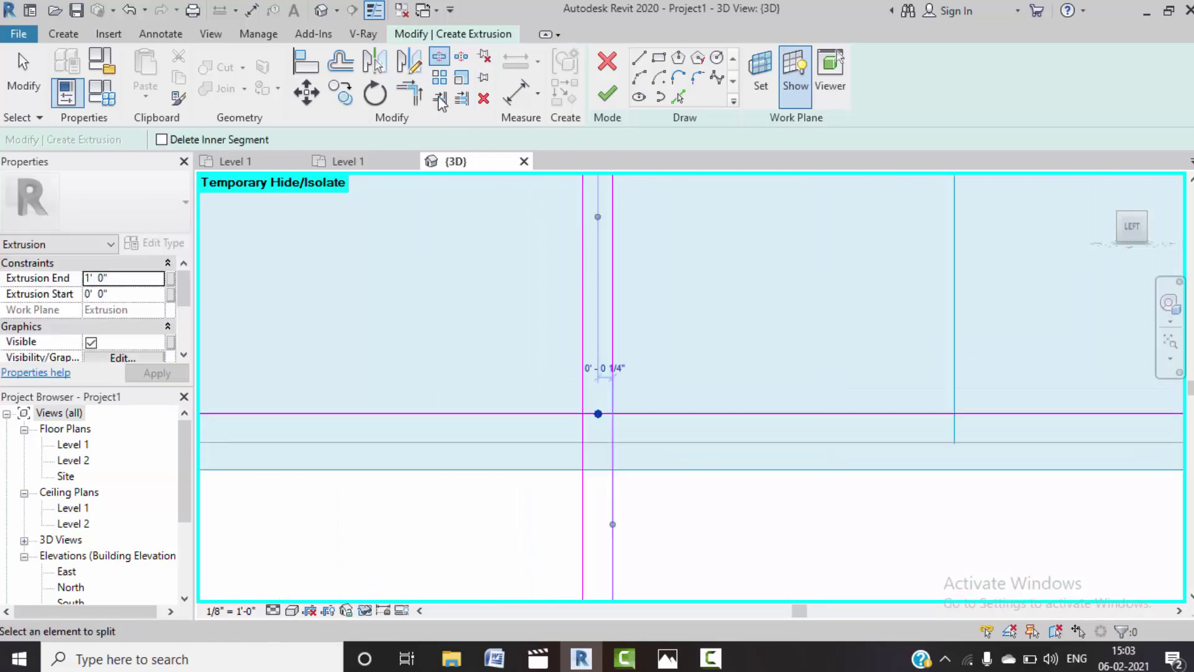
click(416, 96)
click(580, 386)
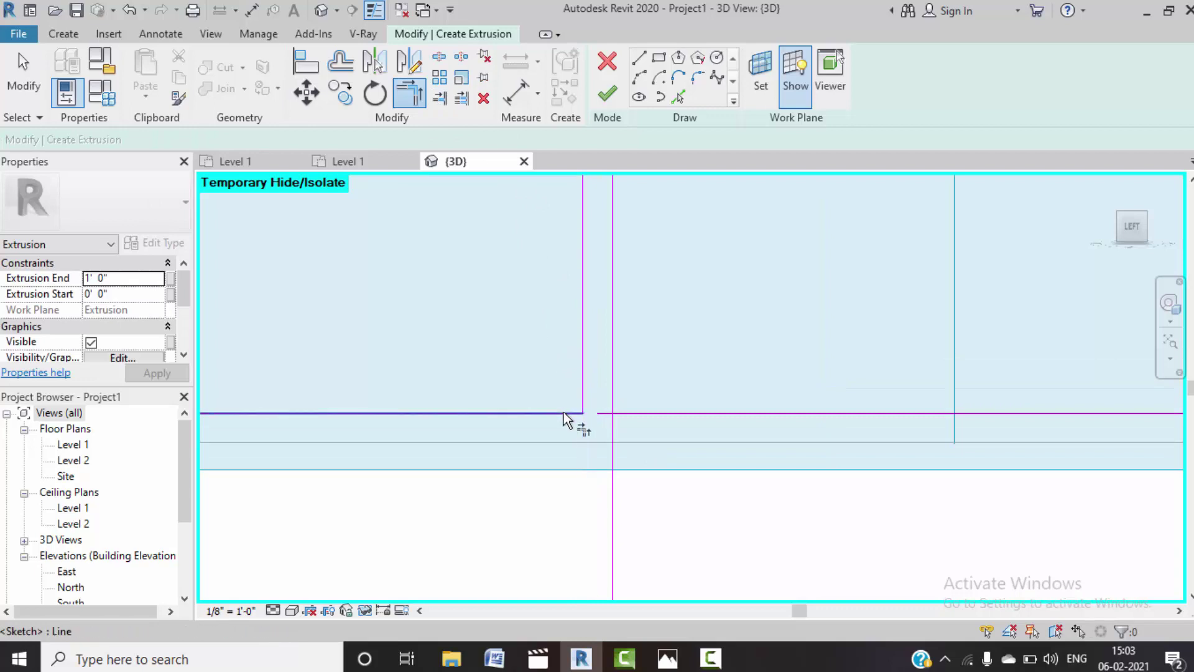
click(563, 412)
click(632, 413)
- Zoom out to view the whole row of six rectangular compartments
scroll(678, 448, down, 1)
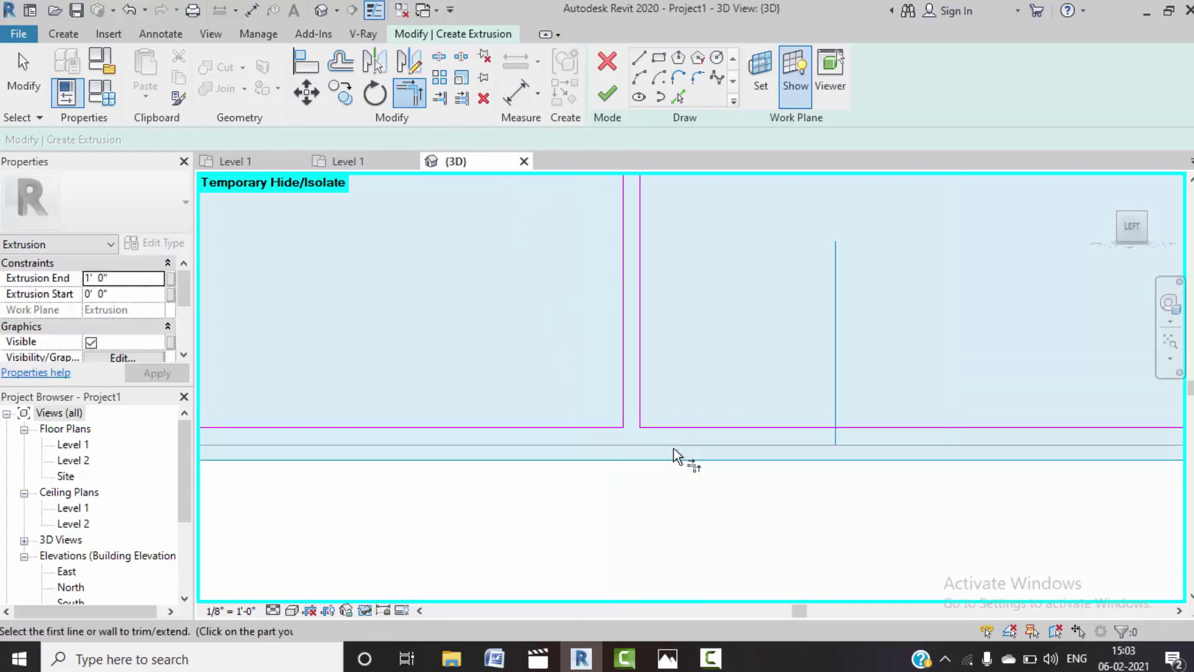
scroll(675, 451, down, 3)
scroll(678, 449, down, 2)
middle_drag(681, 447, 755, 402)
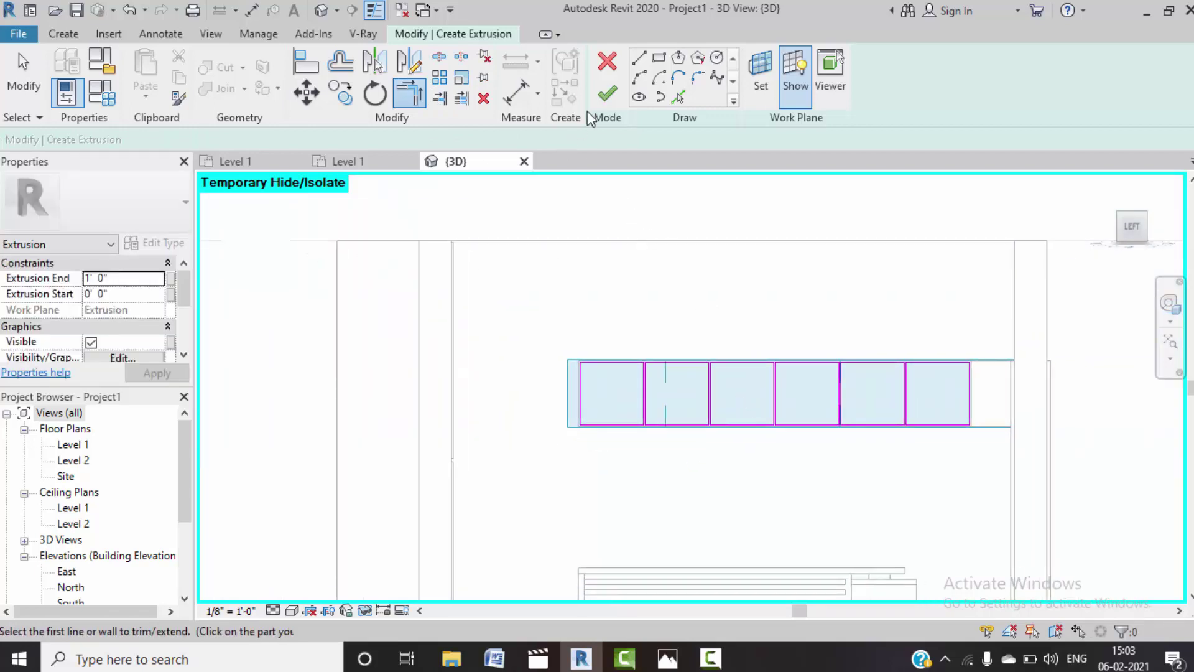
- Finish the panel sketch as a 0.5"-deep extrusion from the Top view
click(606, 96)
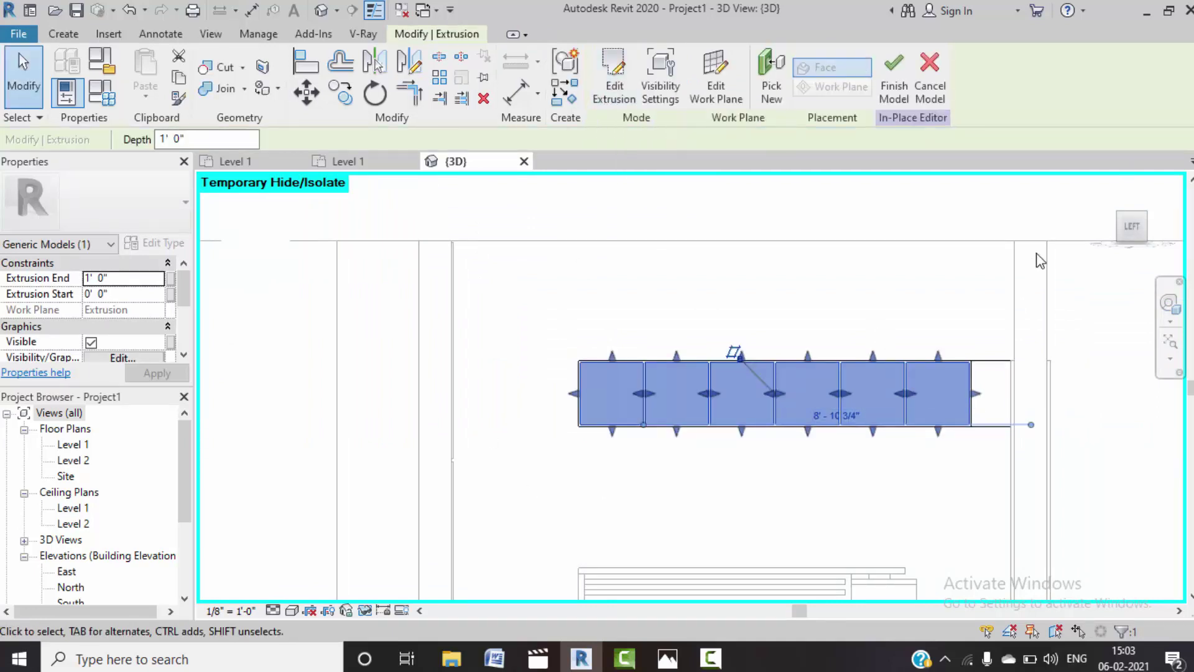
mouse_move(1132, 225)
click(1132, 207)
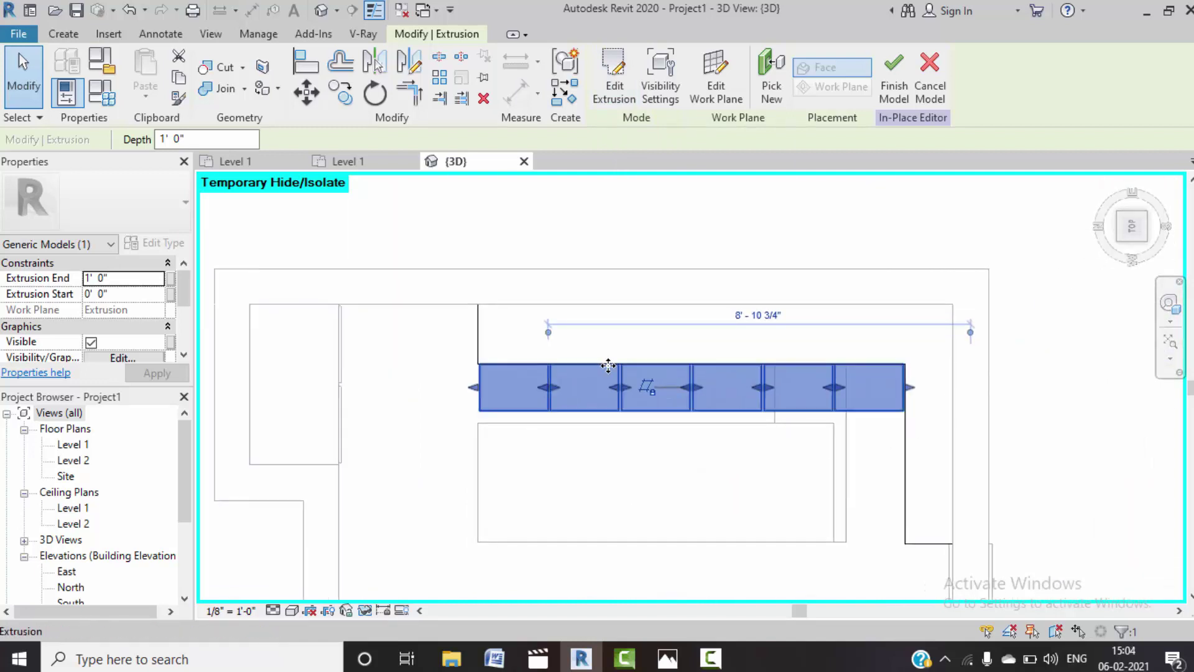
scroll(607, 355, up, 1)
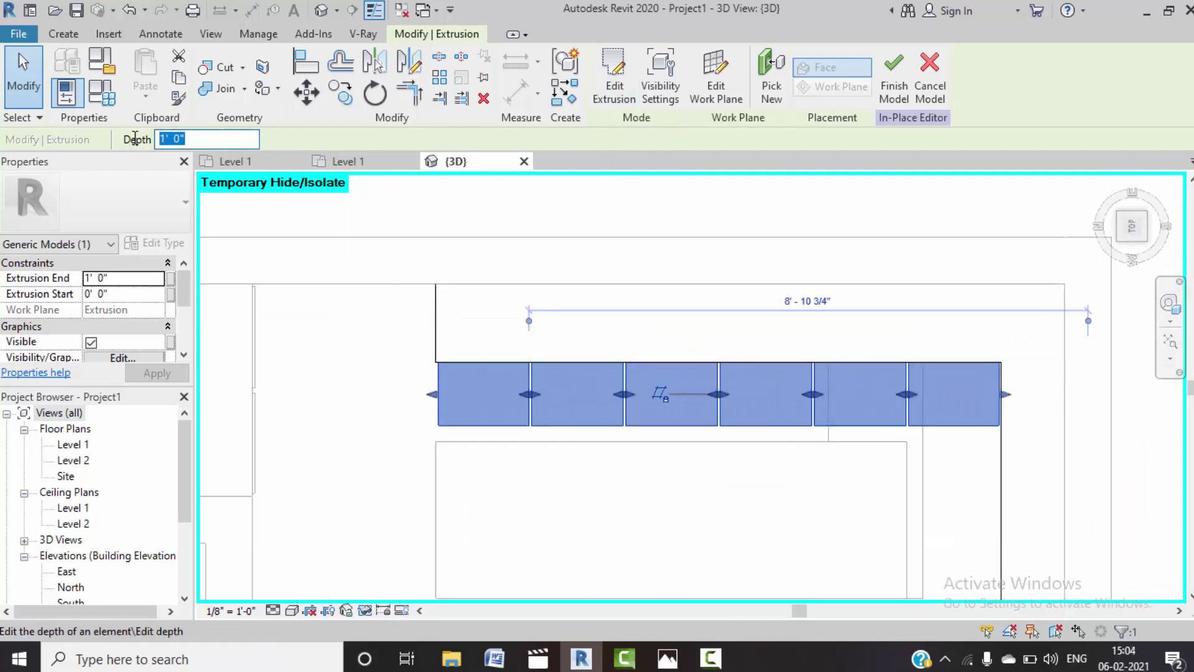
text(0.5')
key(Return)
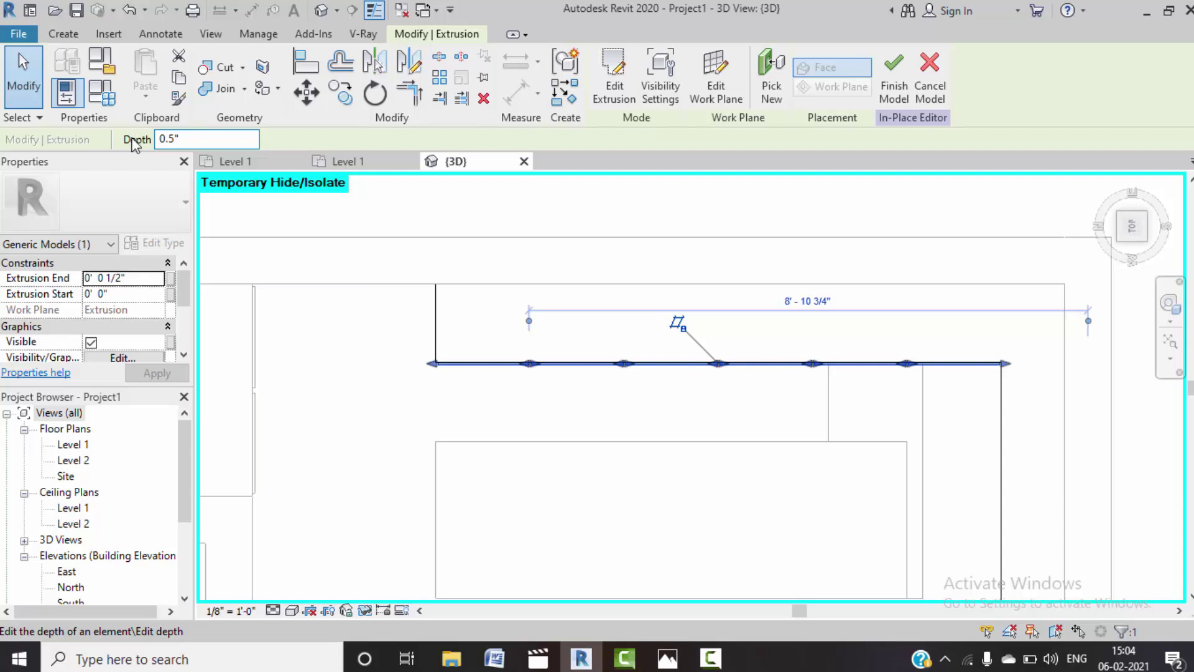
click(571, 413)
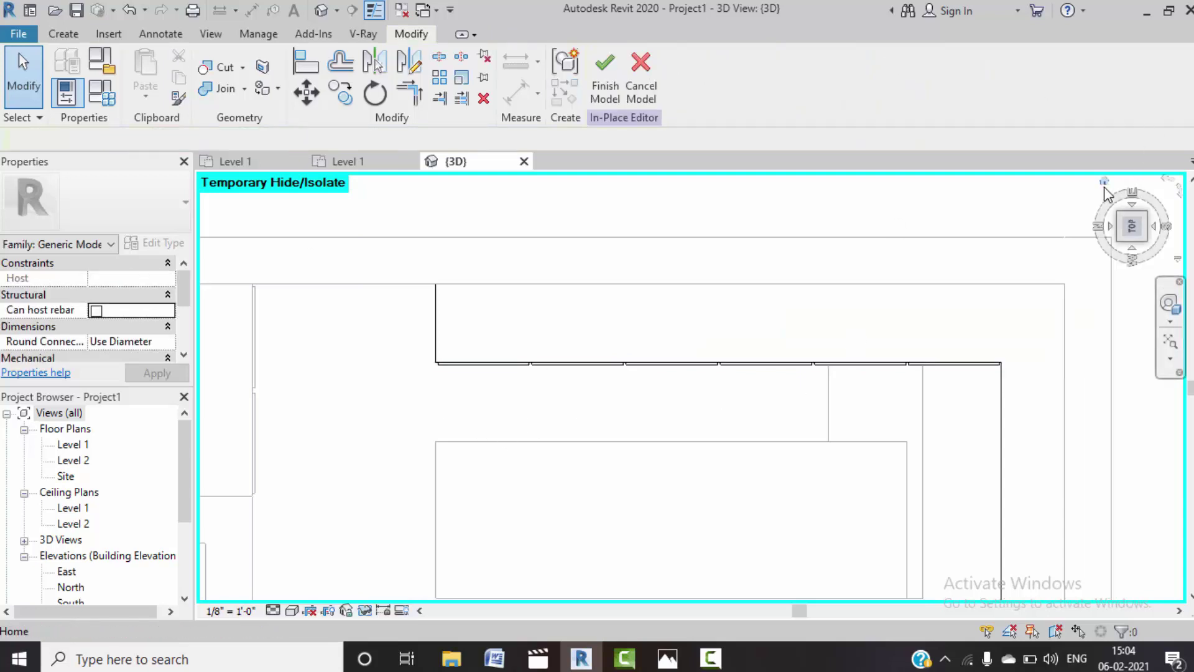
- Return to the isometric view and orbit and zoom in on the wall cabinets
click(1104, 184)
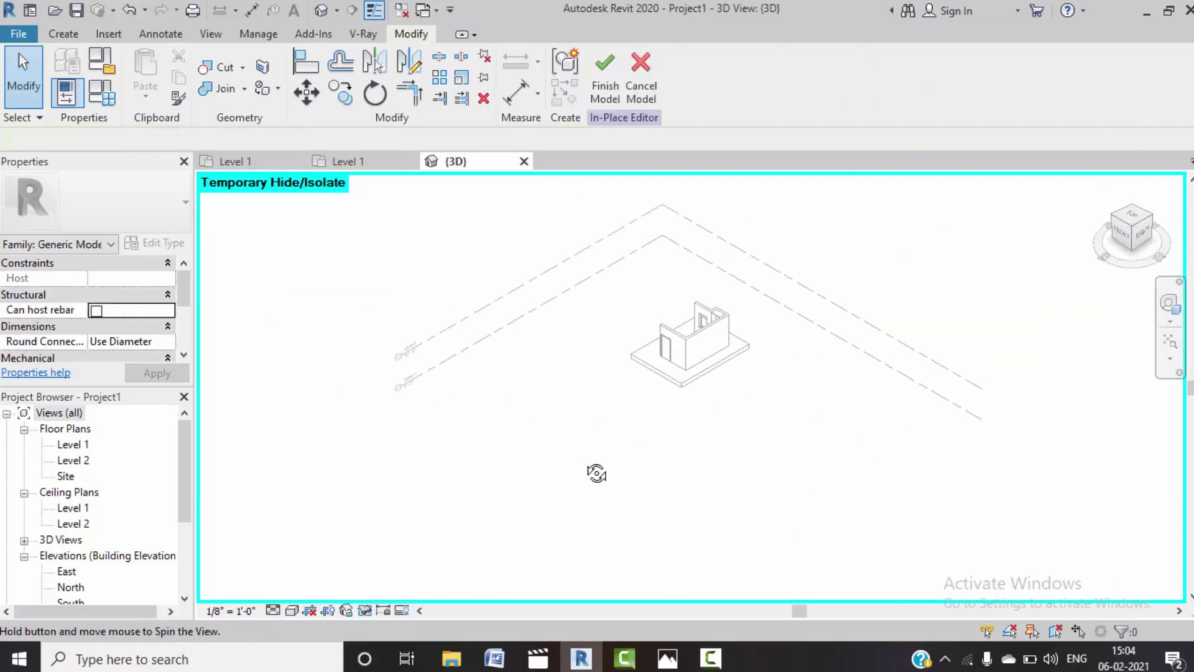
shift+middle_drag(597, 474, 856, 416)
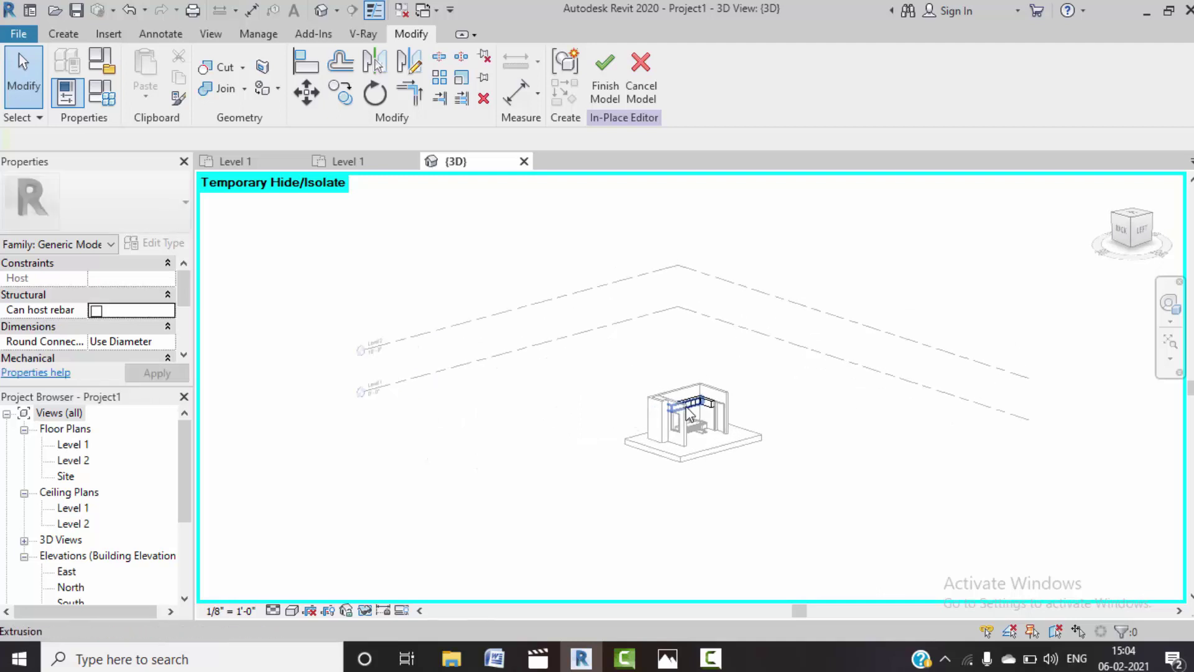
scroll(716, 411, up, 5)
scroll(736, 408, up, 3)
scroll(731, 374, up, 2)
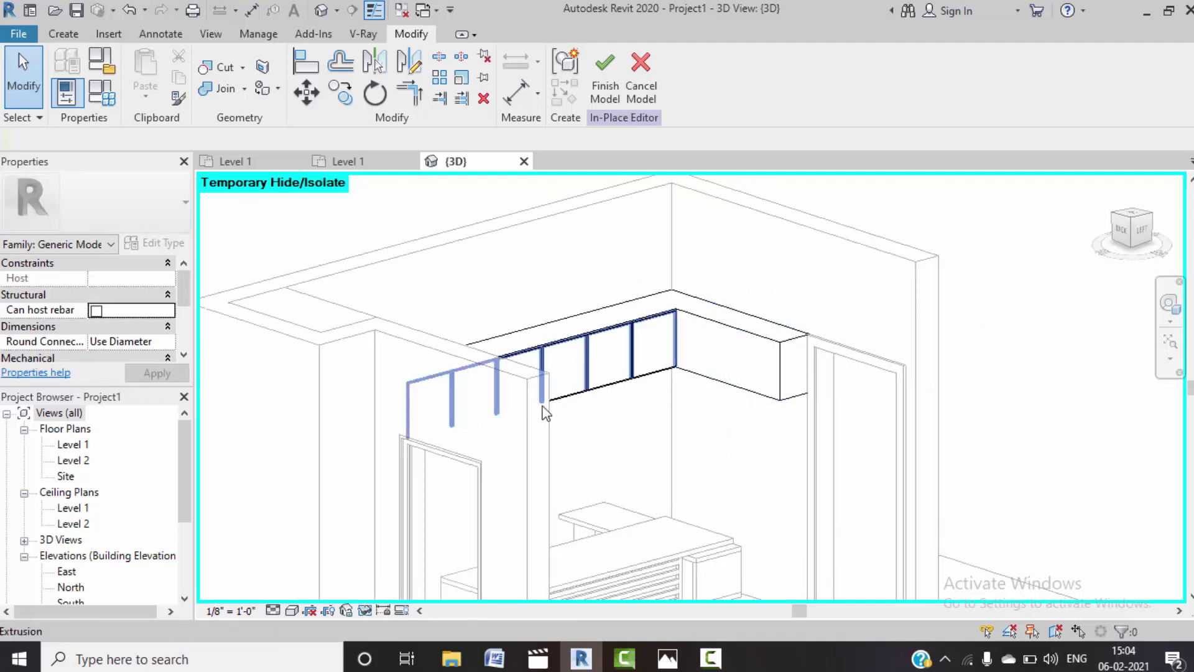
click(71, 37)
- Start a new extrusion with its work plane picked on the side cabinet's front face
click(148, 70)
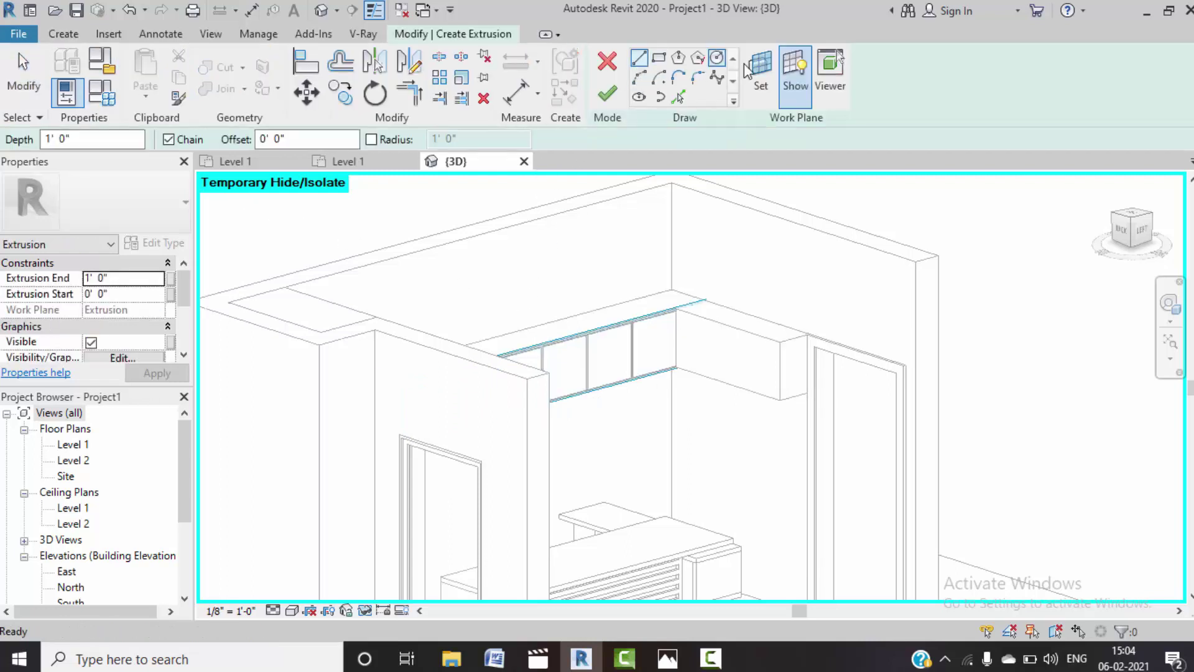
click(760, 90)
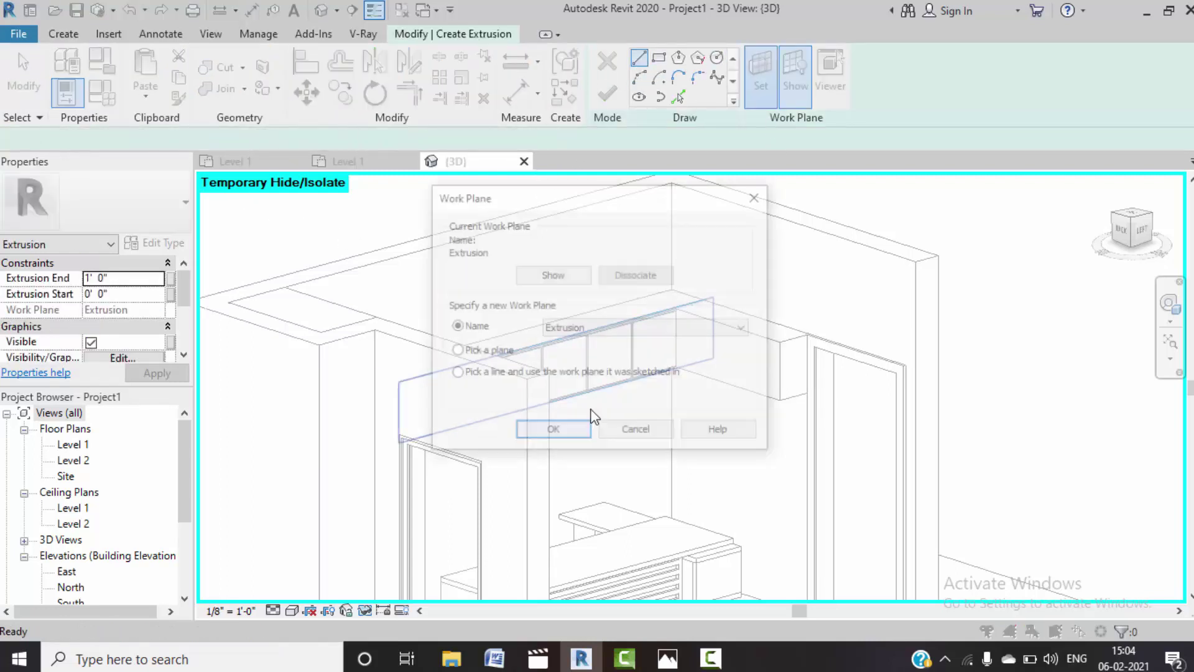
click(555, 434)
click(747, 337)
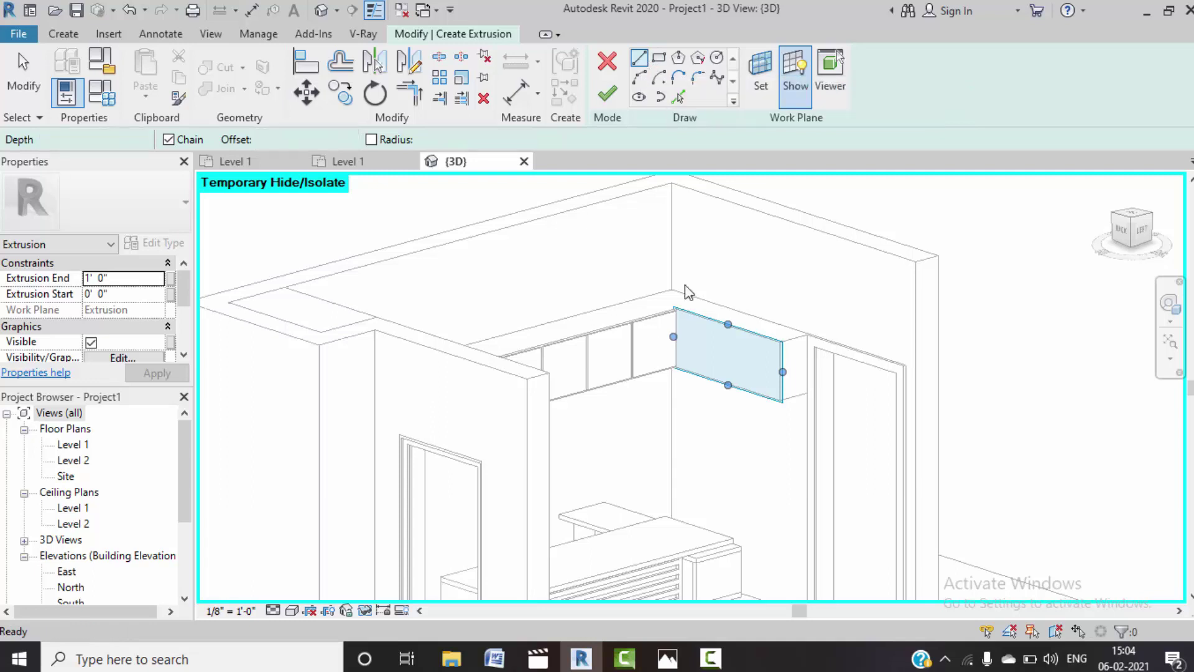
scroll(684, 311, up, 3)
scroll(684, 314, up, 3)
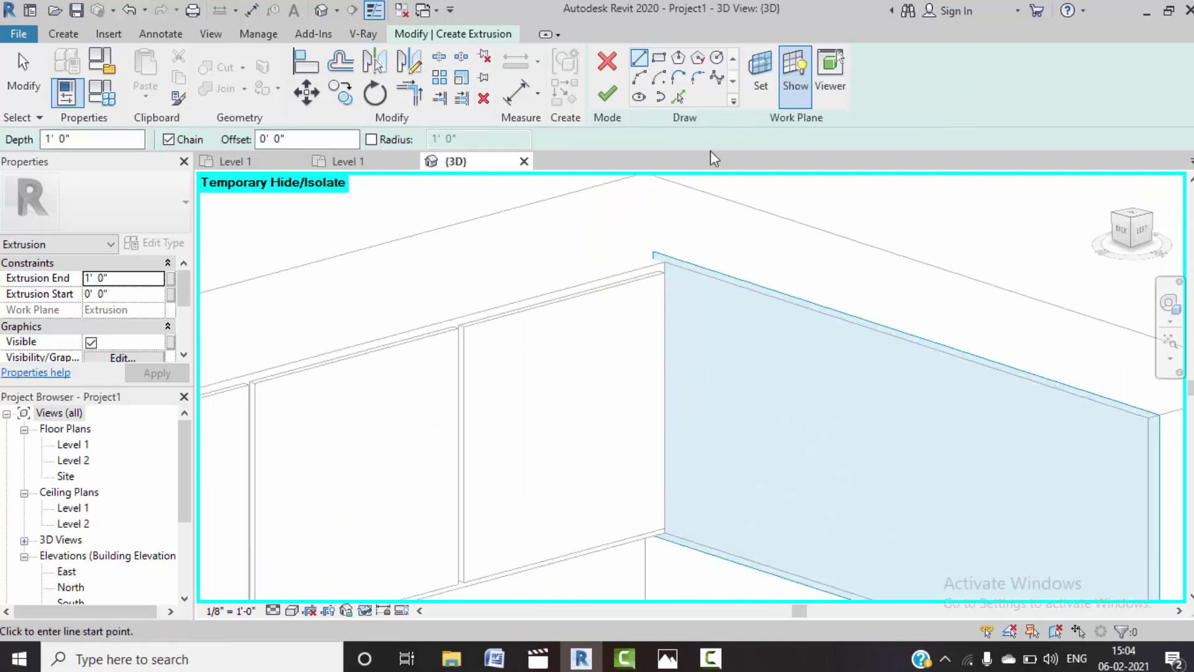
- Pick the side cabinet face's bottom, right, left and top edges as sketch lines
click(680, 95)
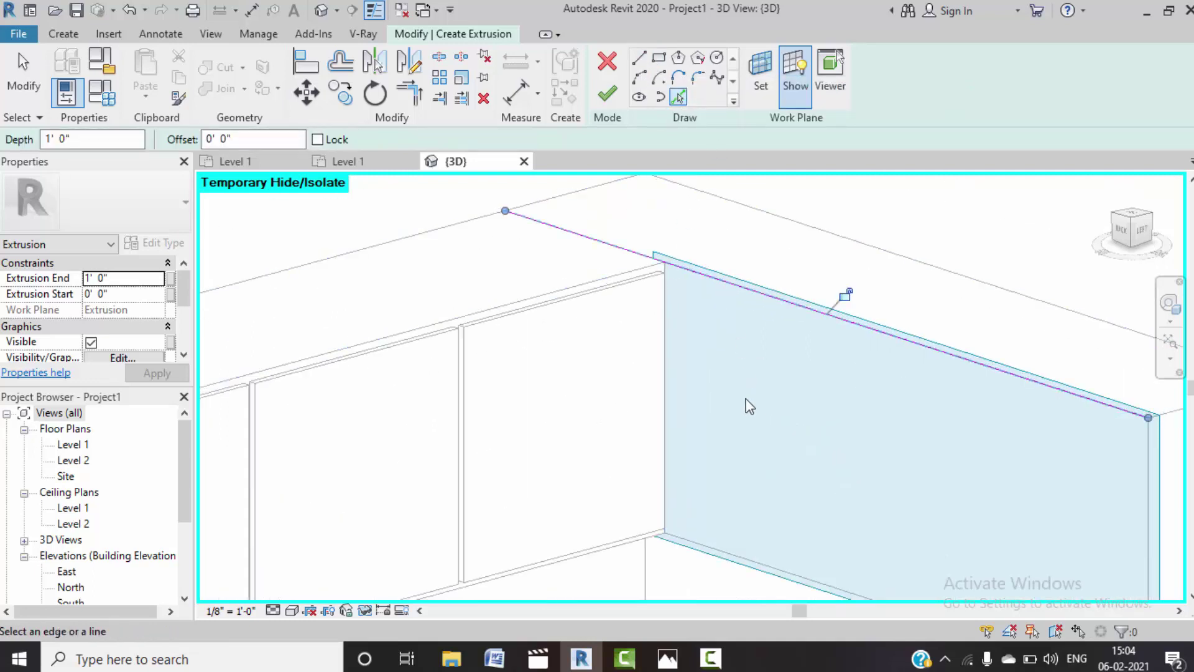
middle_drag(762, 525, 746, 373)
click(754, 414)
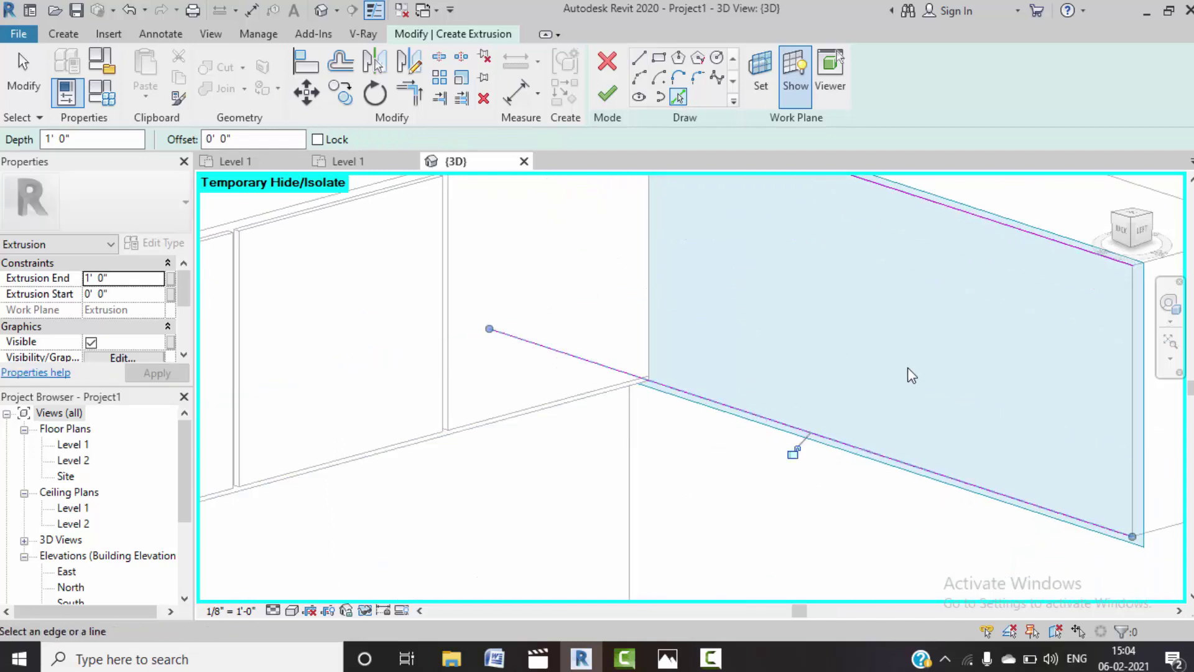
scroll(1018, 427, down, 2)
click(1034, 439)
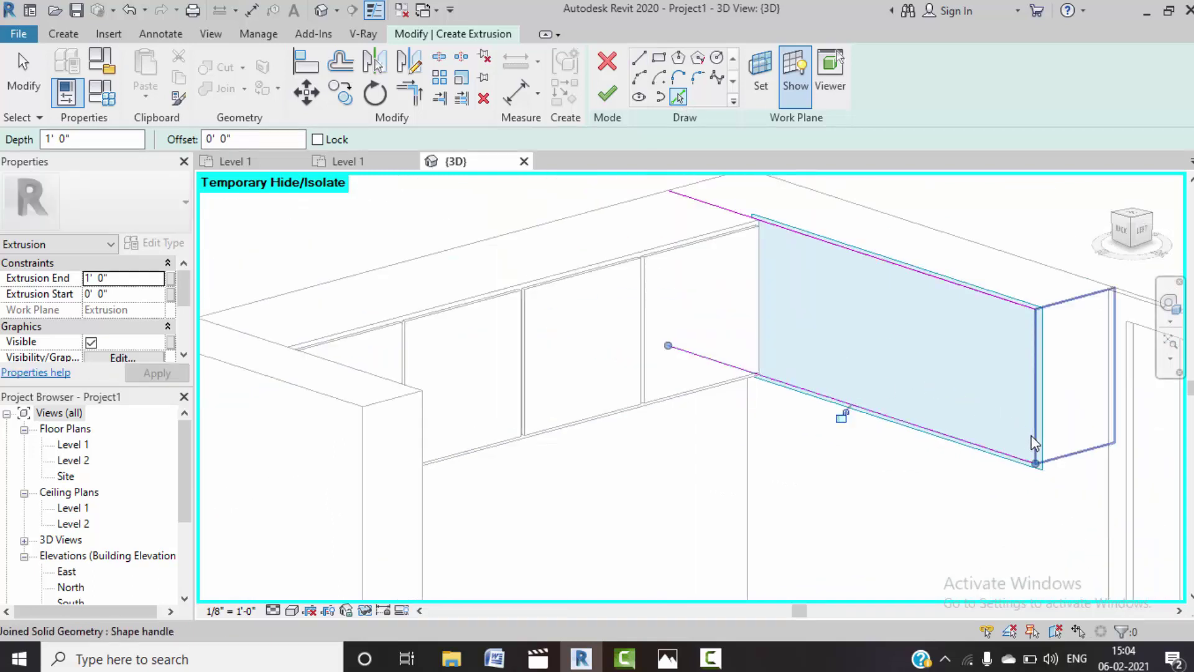
click(761, 306)
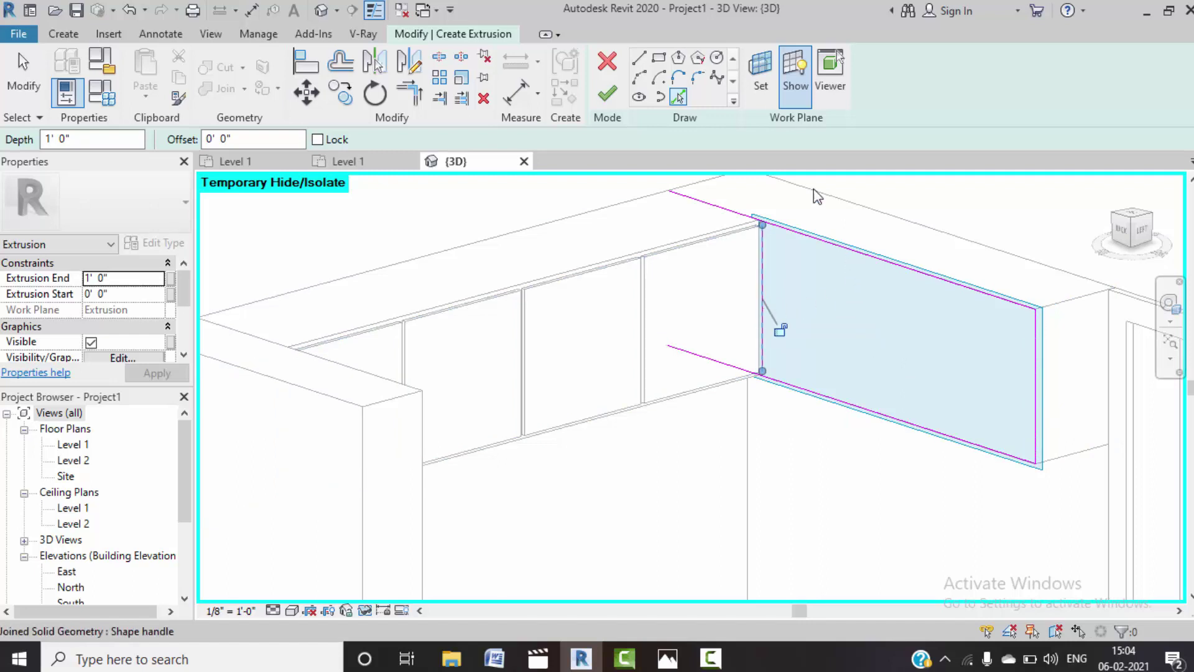
scroll(755, 234, up, 2)
scroll(777, 231, up, 1)
scroll(779, 215, up, 1)
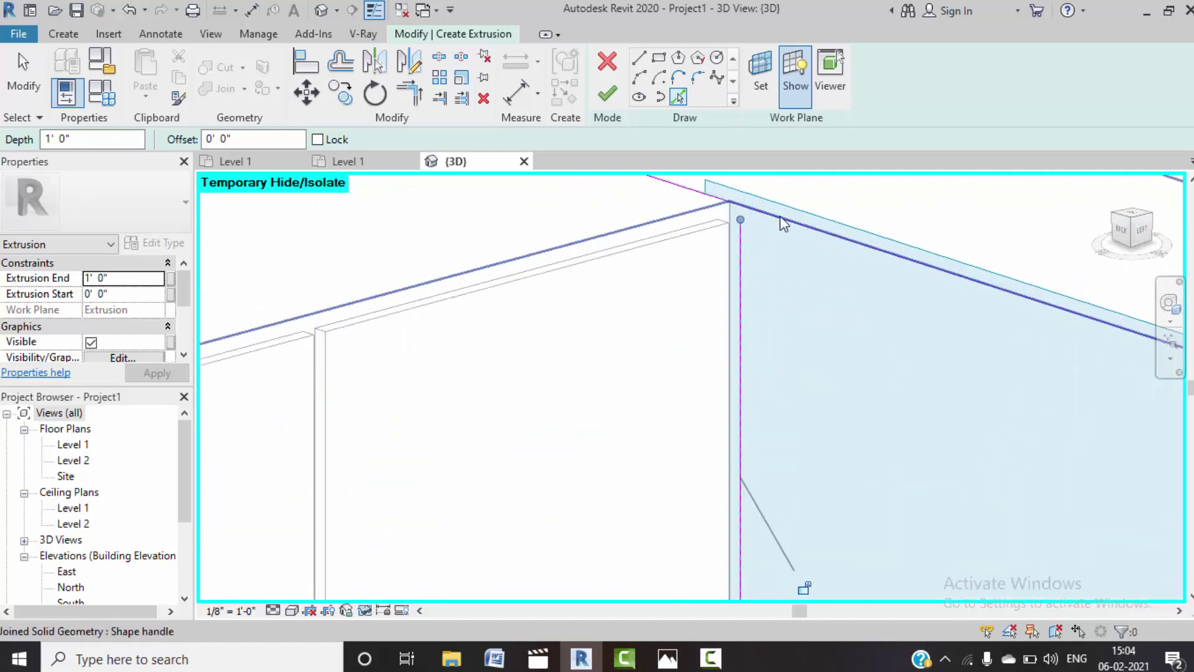
click(737, 214)
click(729, 211)
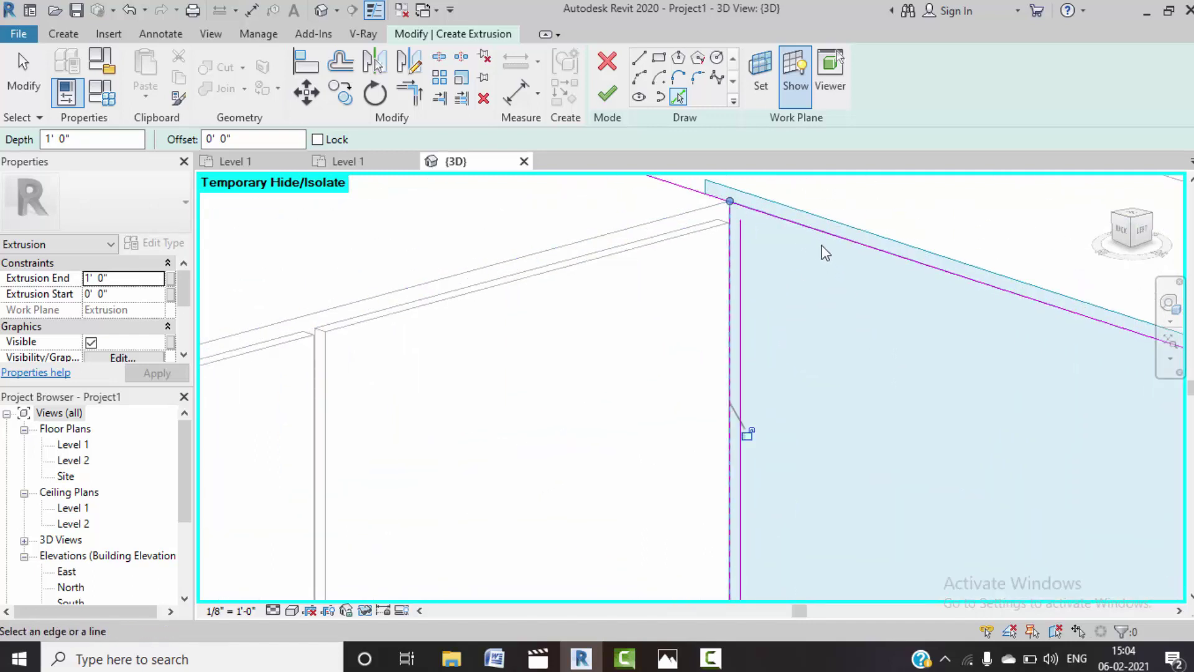
key(Escape)
- Remove the duplicate vertical sketch line and exit line drawing
click(742, 260)
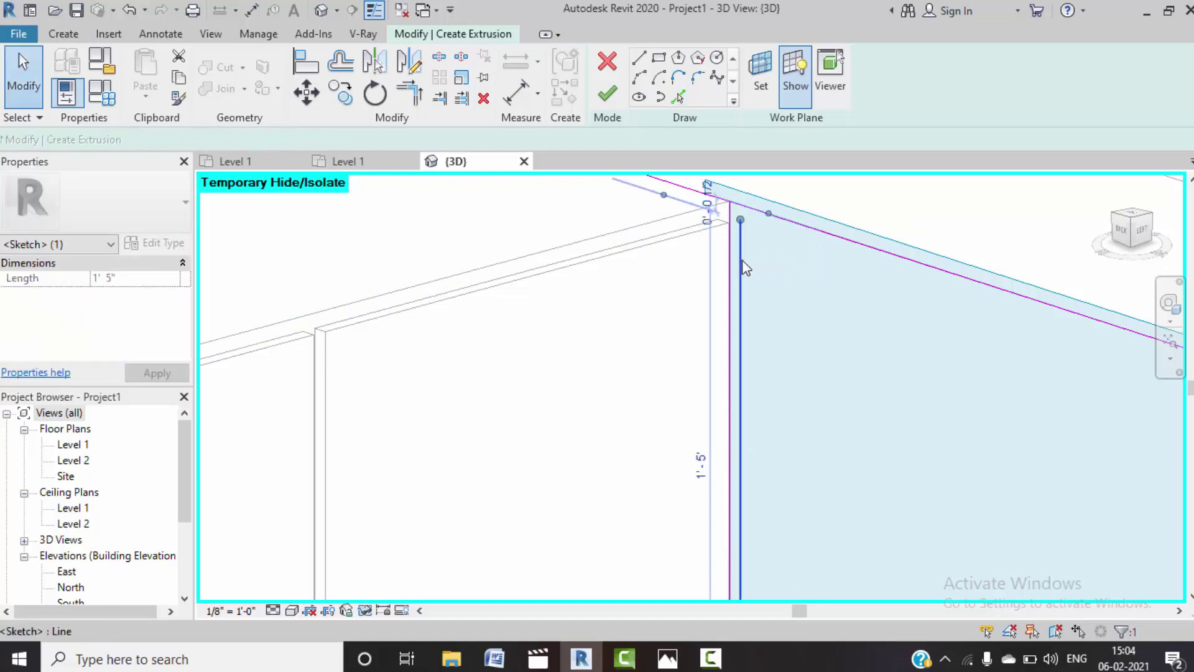
key(Escape)
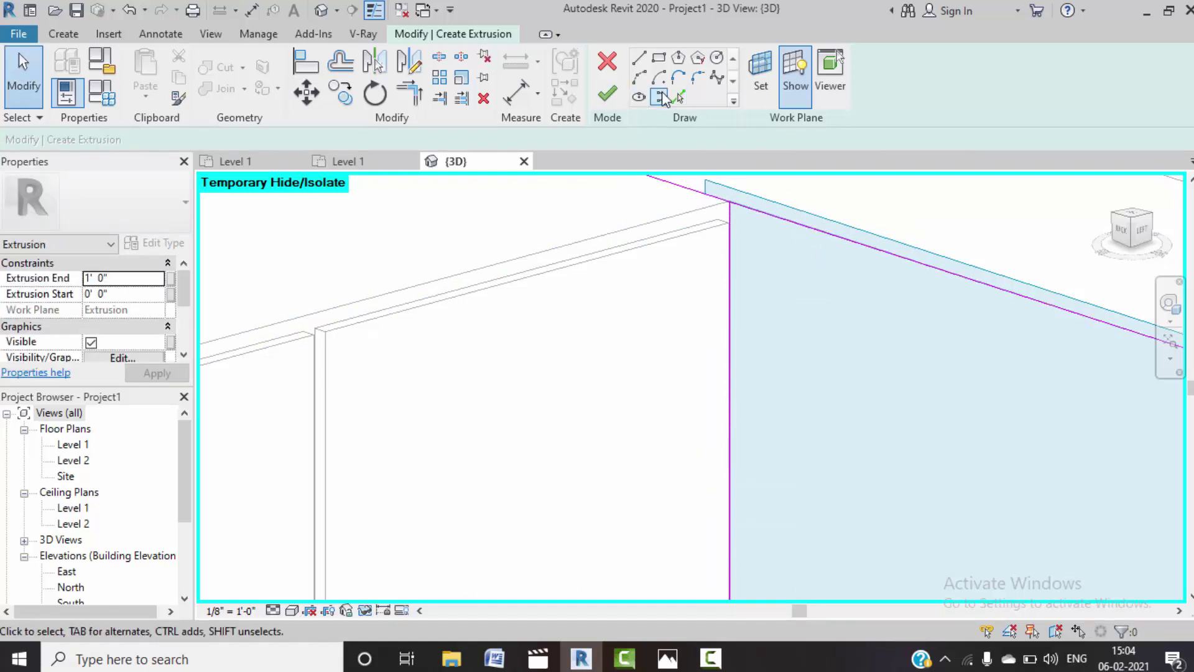
click(638, 65)
scroll(909, 346, down, 2)
scroll(1050, 424, down, 2)
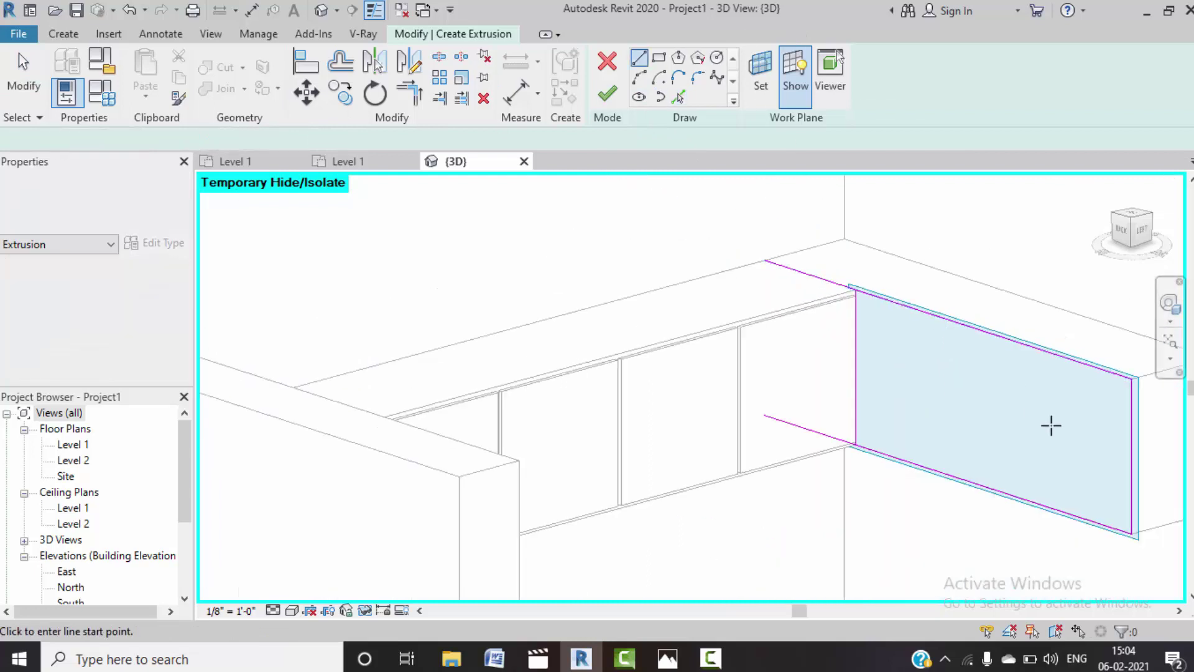
scroll(924, 299, down, 2)
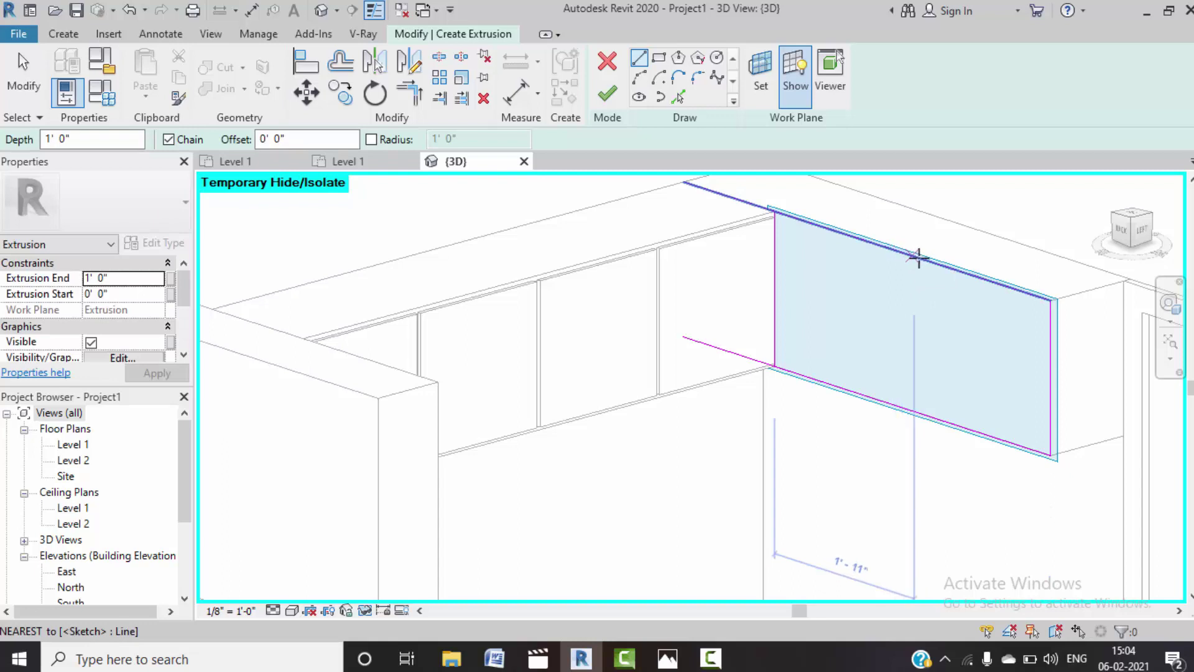
key(Escape)
key(Escape)
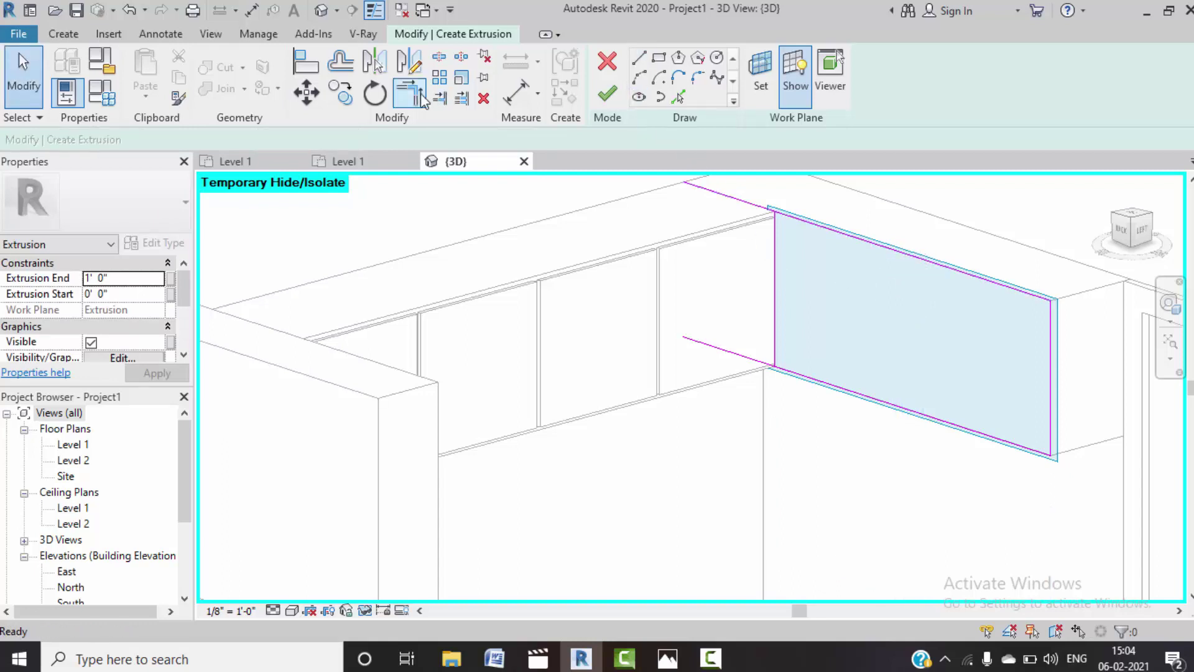
- Trim the top and bottom sketch lines to corners at the panel's left edge
click(426, 100)
click(785, 218)
click(776, 261)
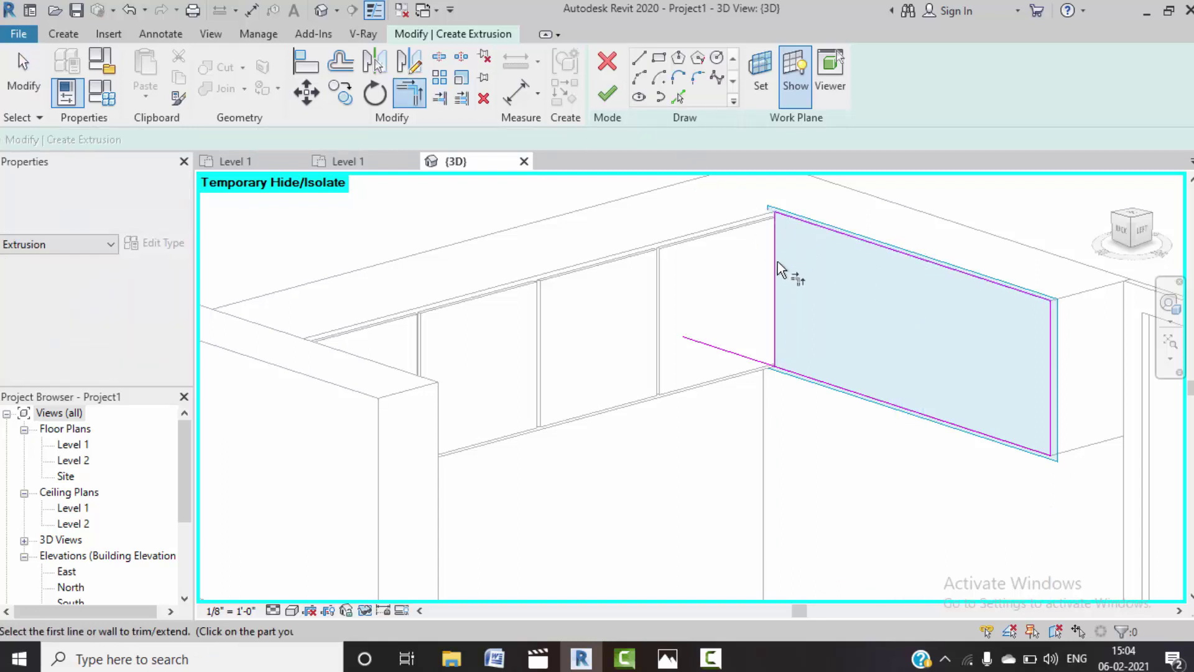
click(774, 318)
click(803, 376)
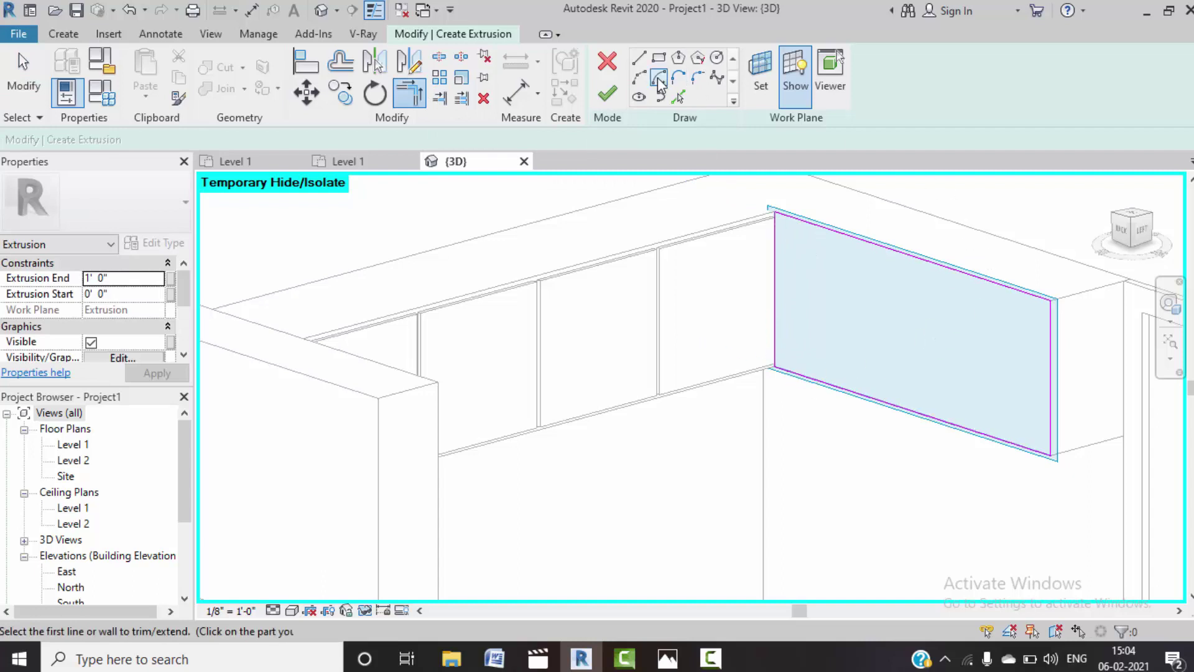
- Draw a vertical divider line from the top line's midpoint to the panel's bottom edge
key(l)
key(i)
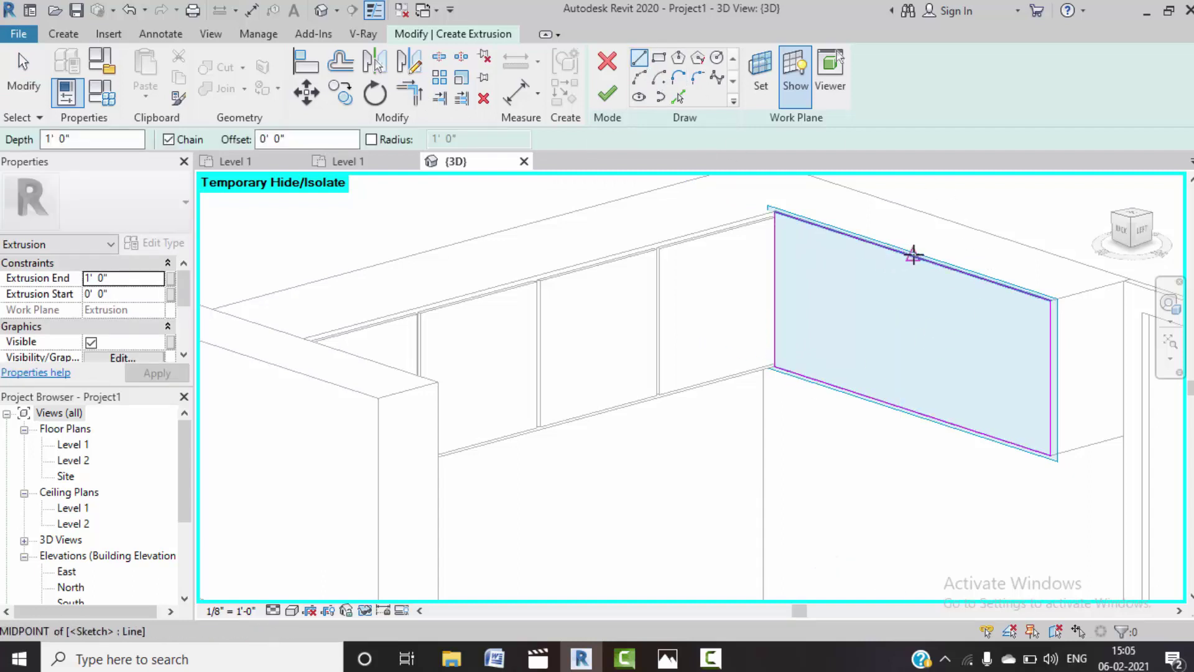
click(915, 255)
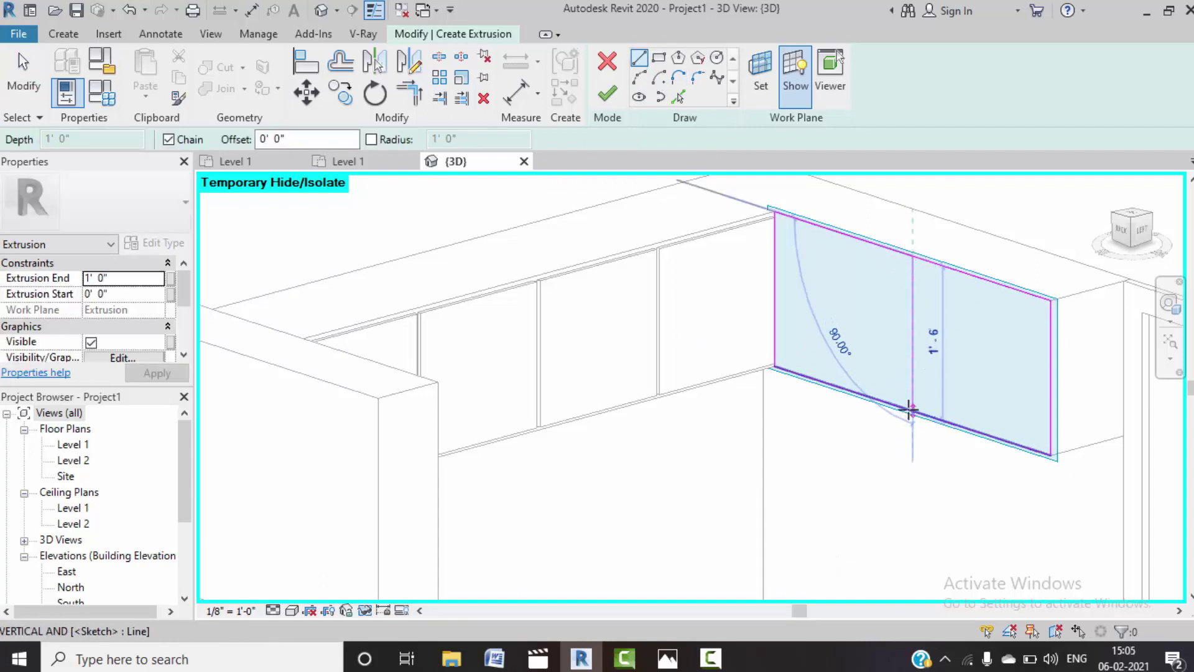
click(913, 412)
key(Escape)
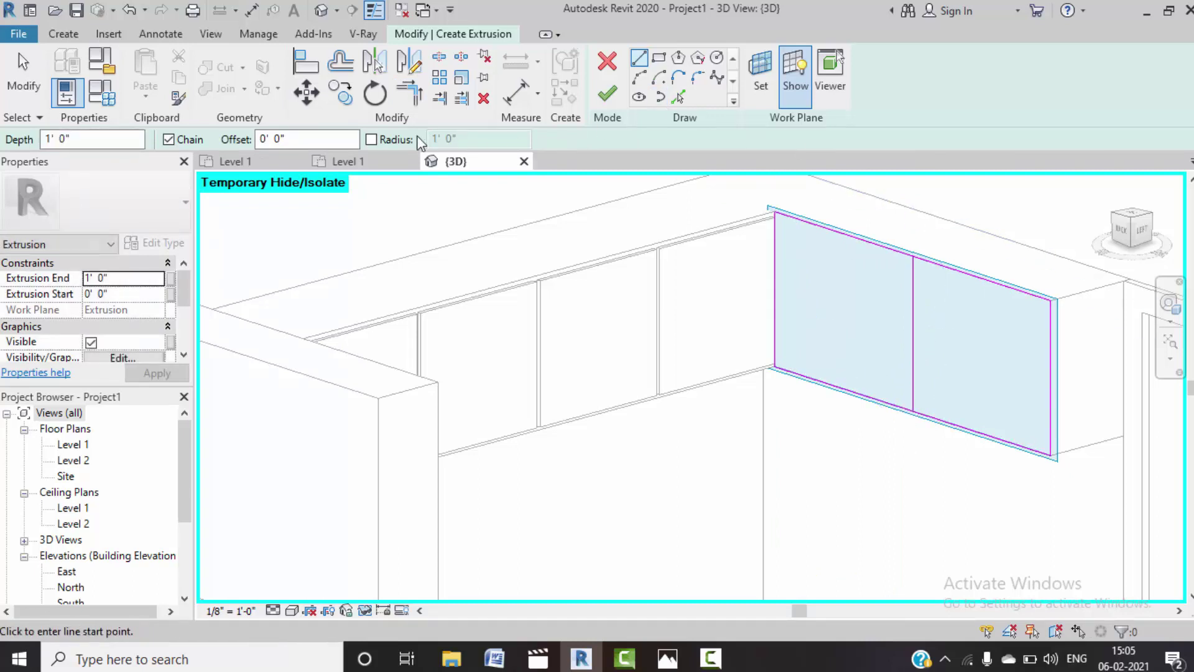
- Add a frame line offset 1/2" inside the panel's top edge with Pick Lines
text(1/2)
key(Return)
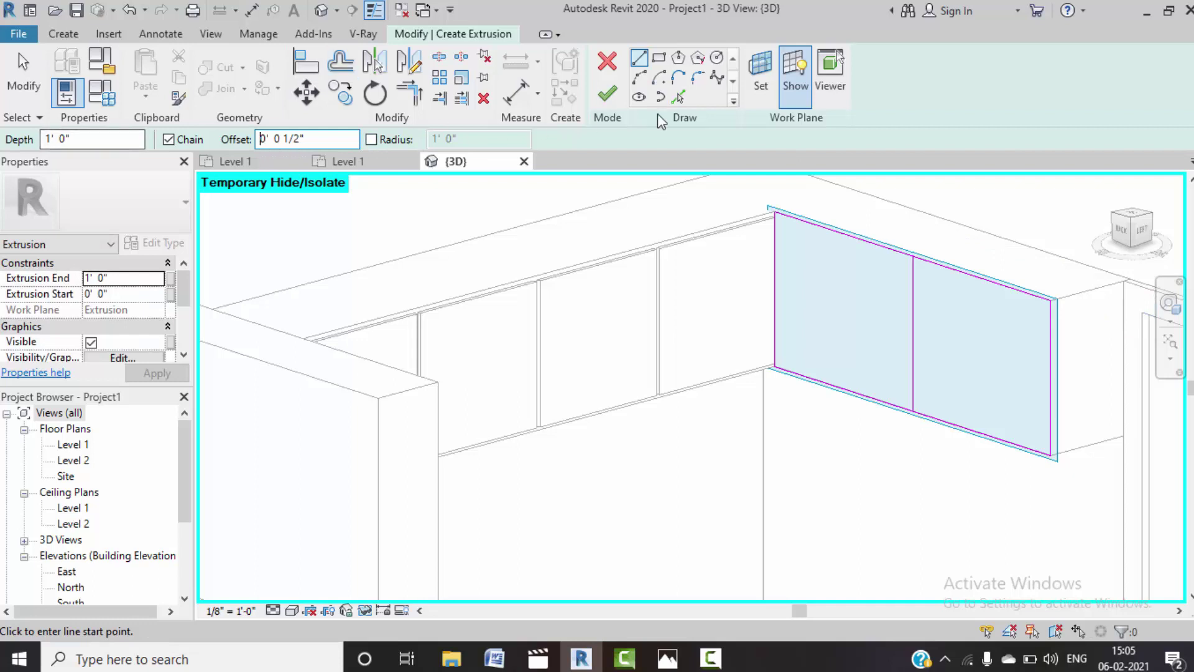
click(678, 97)
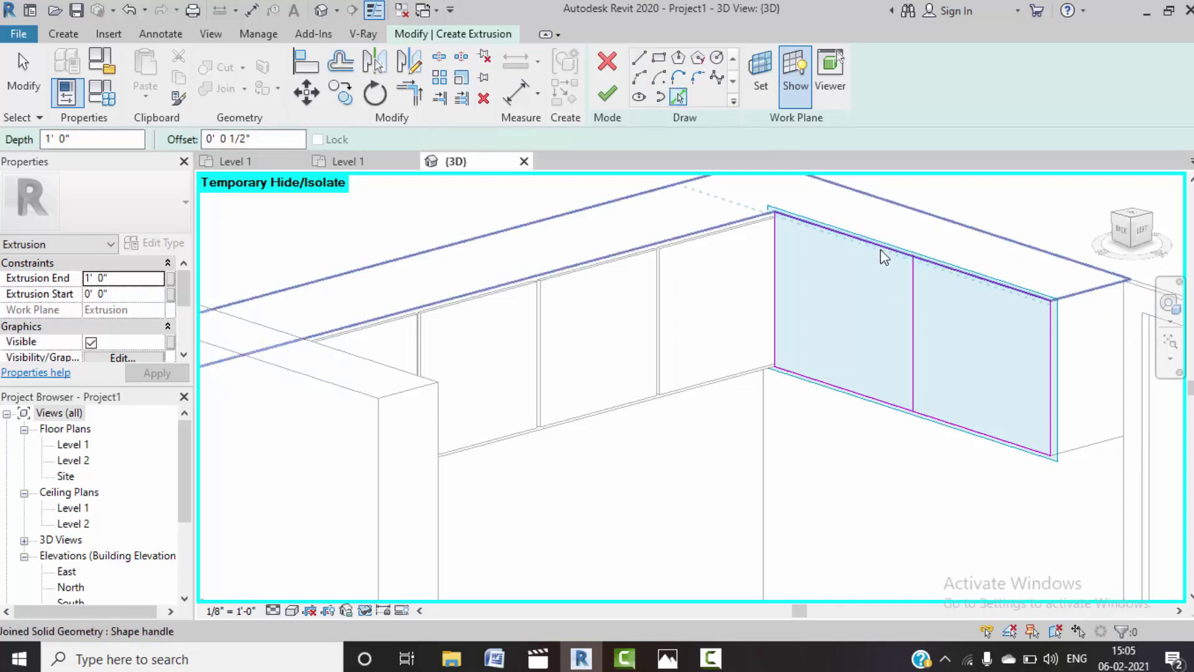
click(862, 272)
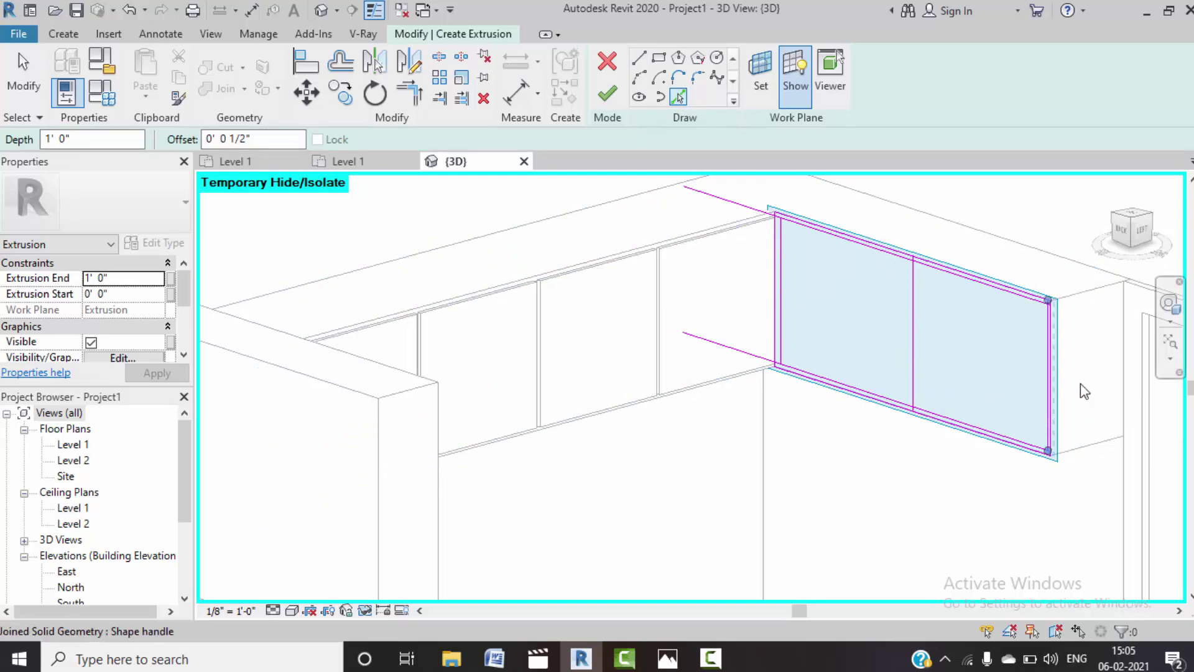
scroll(1068, 352, up, 2)
scroll(1083, 373, up, 3)
scroll(1058, 386, up, 2)
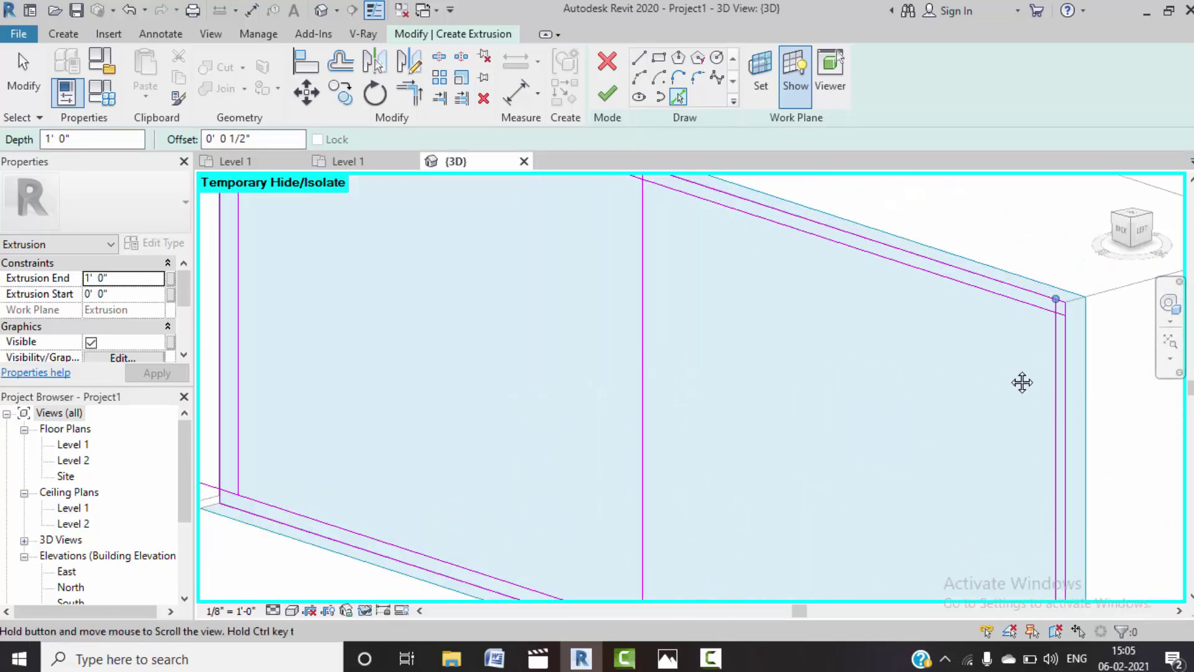
scroll(716, 292, down, 2)
scroll(823, 450, down, 2)
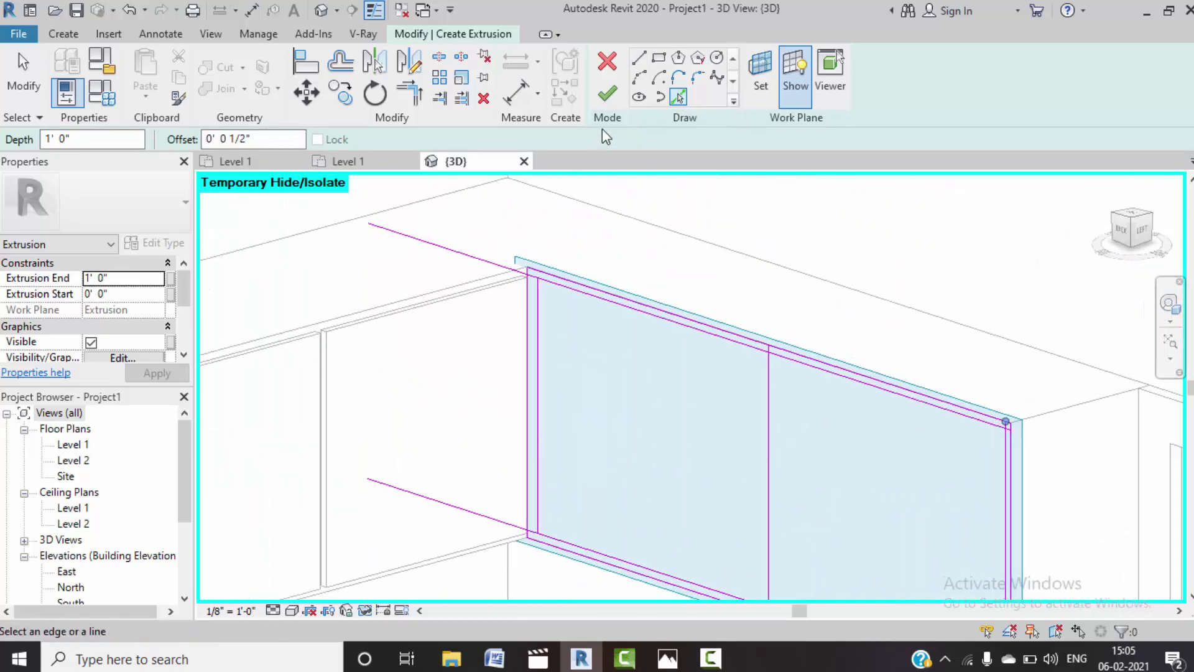
- Trim a frame line to a corner, then add a line 1/4" beside the middle divider
click(415, 102)
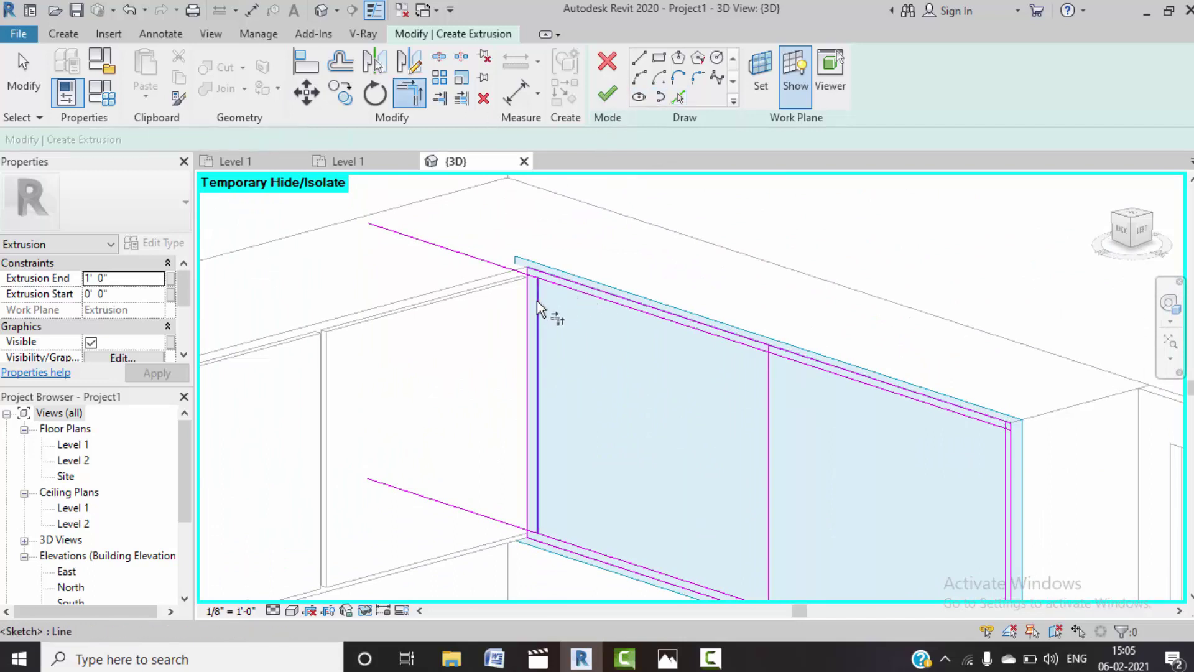
click(584, 529)
middle_drag(711, 338, 876, 263)
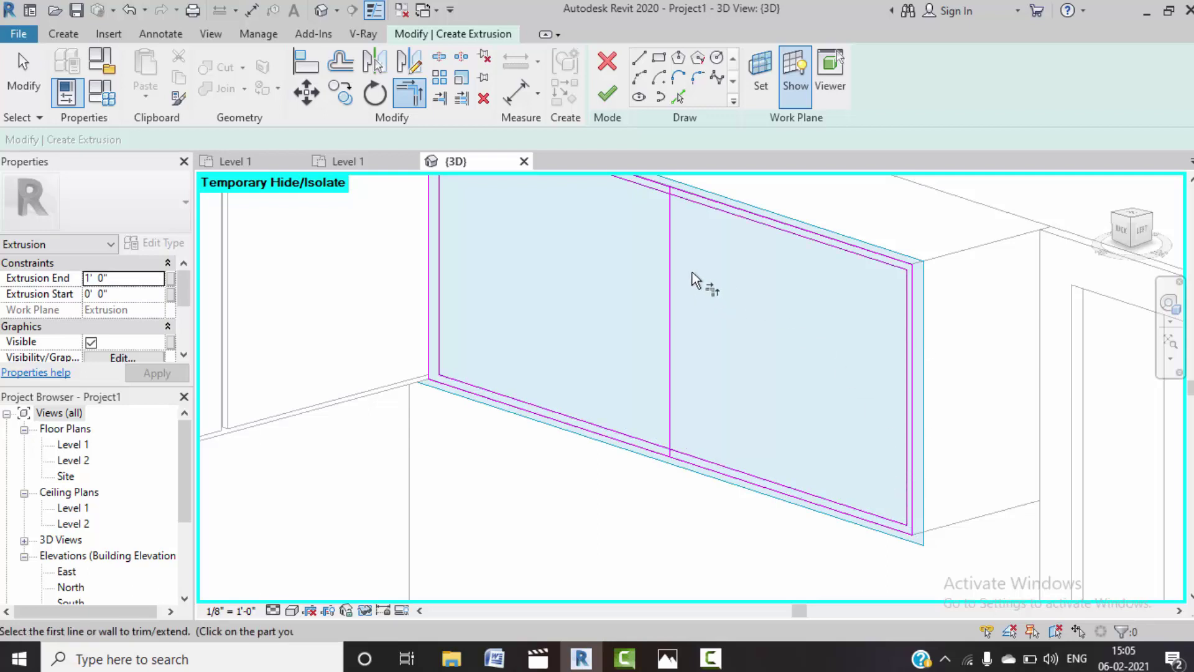
middle_drag(698, 277, 712, 337)
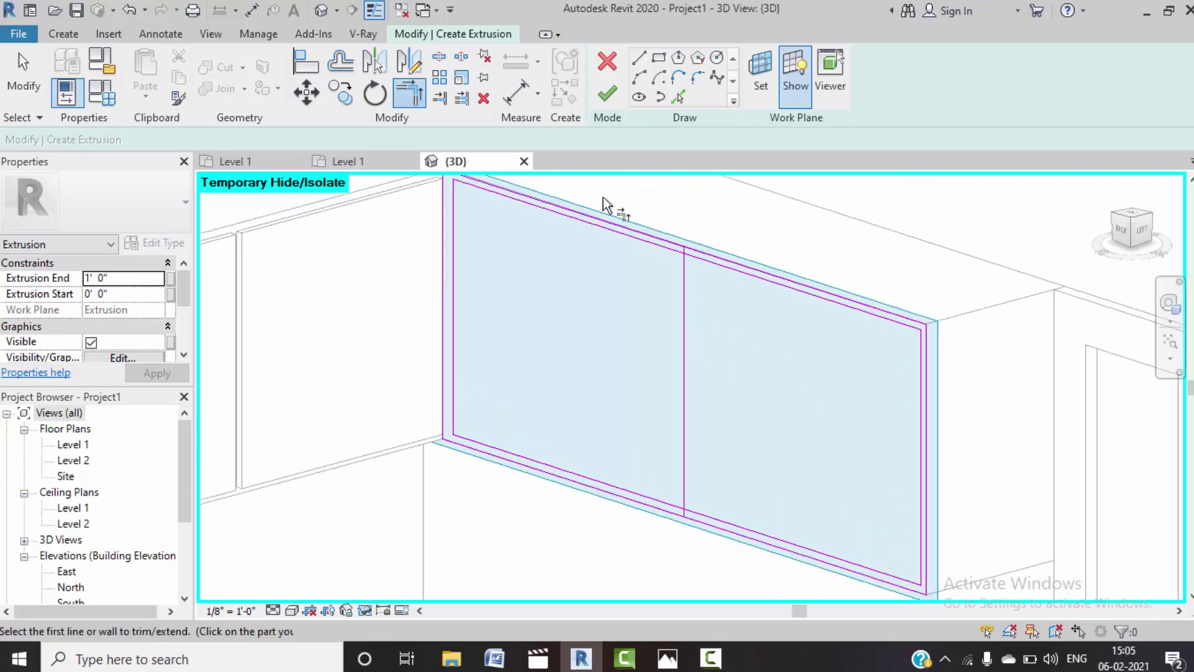
click(678, 99)
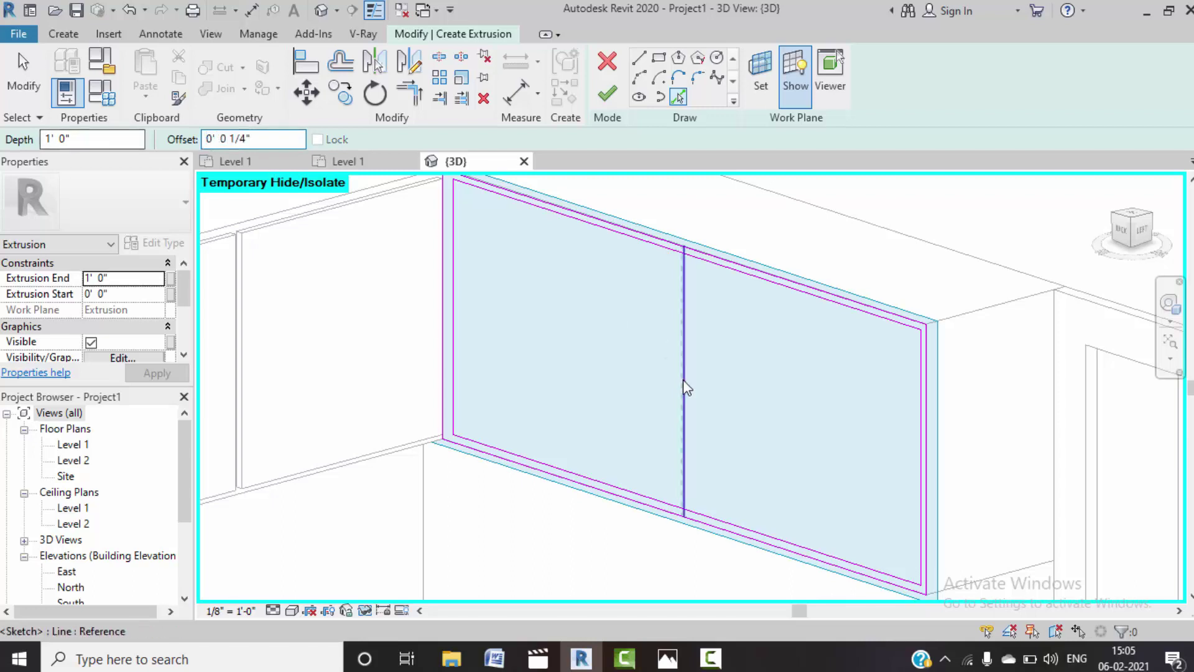
scroll(683, 379, up, 3)
scroll(683, 380, up, 2)
scroll(684, 383, up, 2)
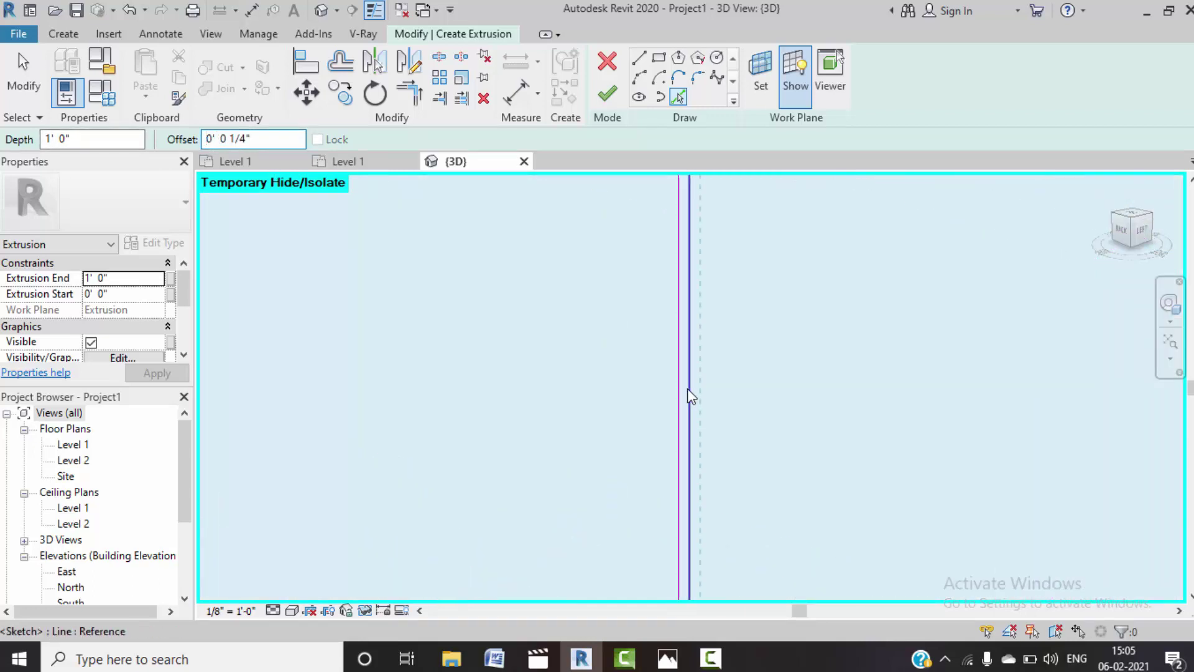
click(696, 400)
scroll(695, 297, down, 3)
key(Escape)
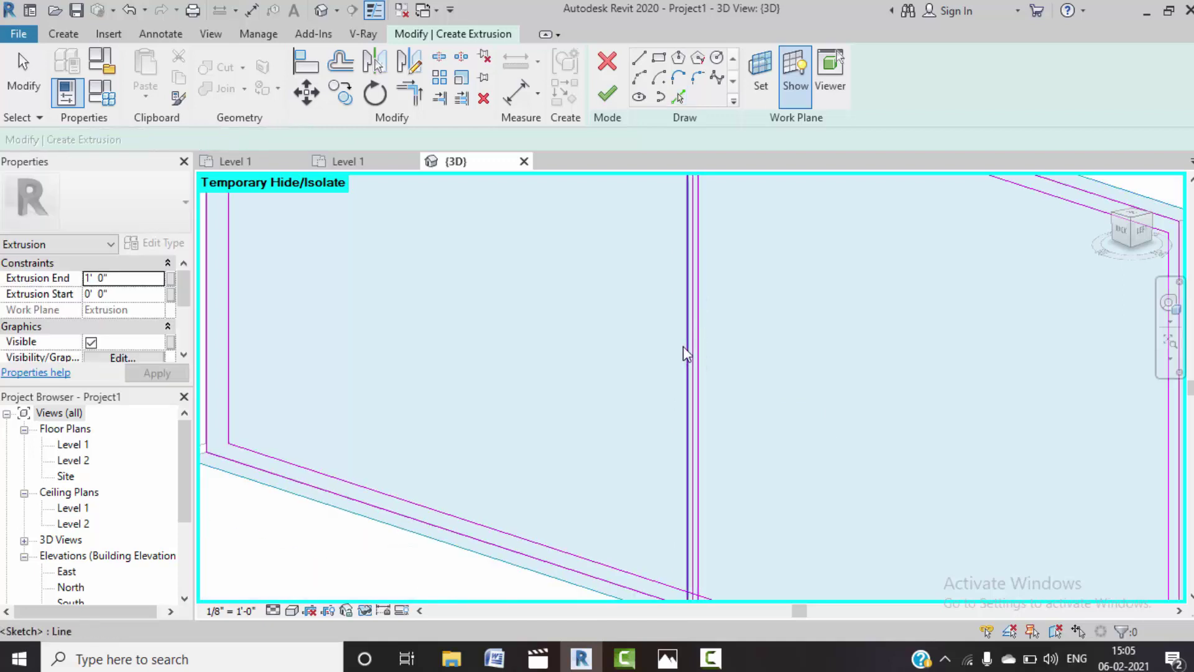
- Select a divider line to check its length, then clear the selection
scroll(683, 349, up, 2)
click(720, 389)
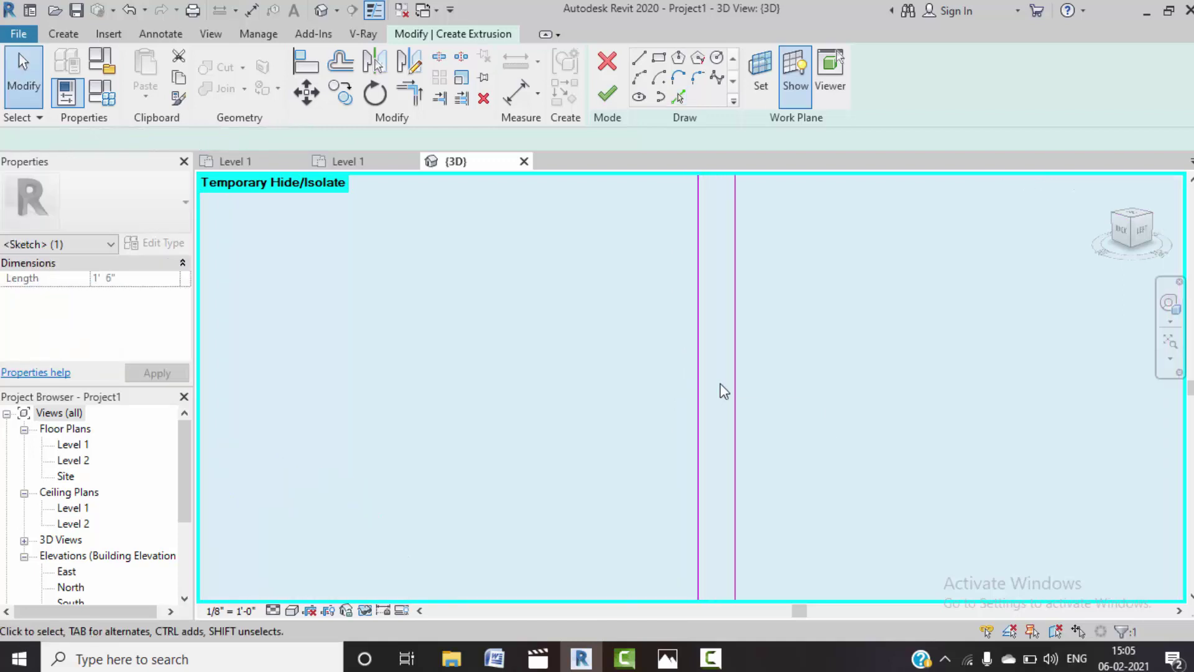
key(Escape)
scroll(721, 346, down, 1)
scroll(721, 345, down, 2)
scroll(649, 346, up, 4)
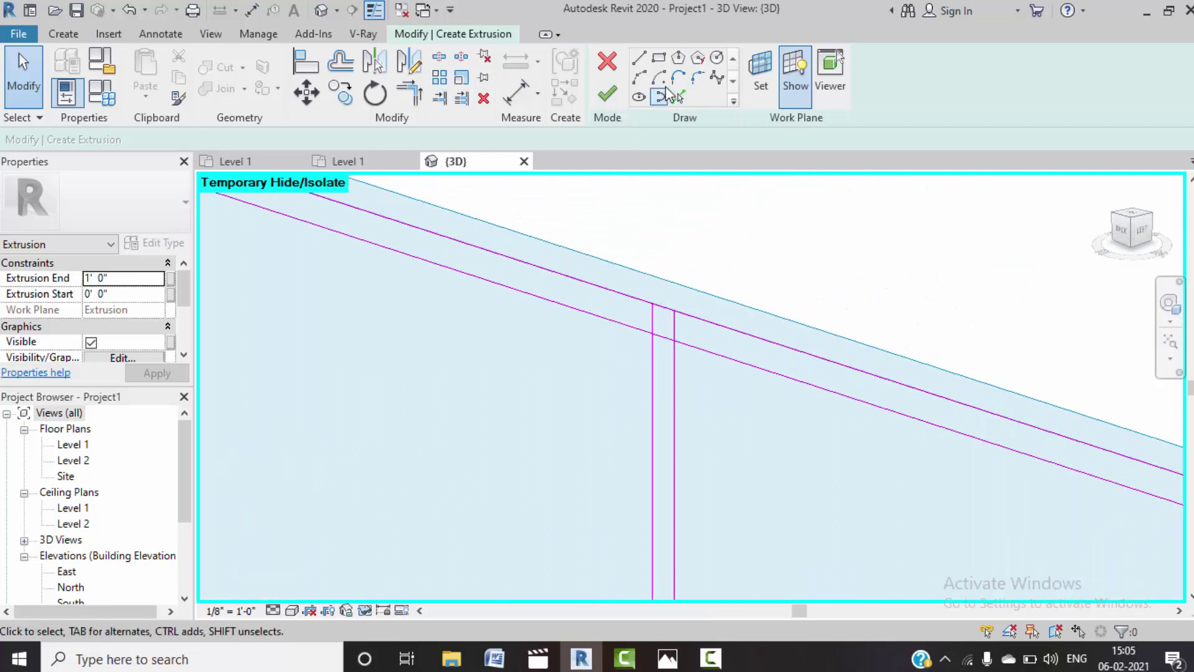
- Trim the lower inner frame line to corners at both divider lines
click(439, 57)
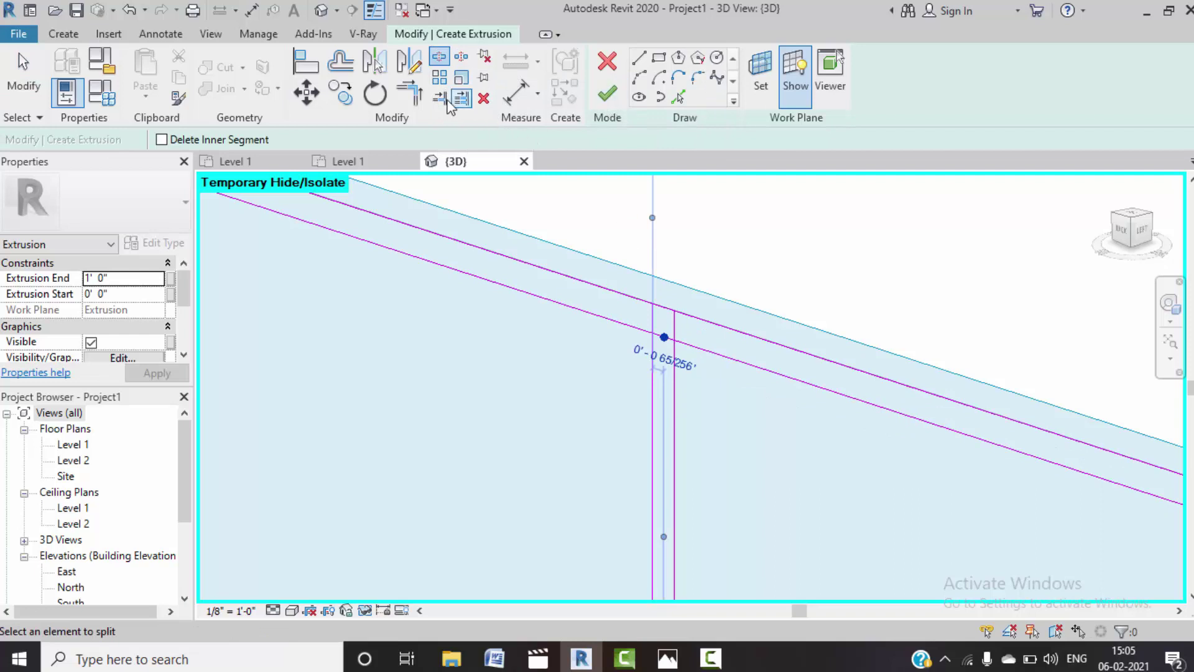
click(409, 93)
click(642, 334)
click(652, 364)
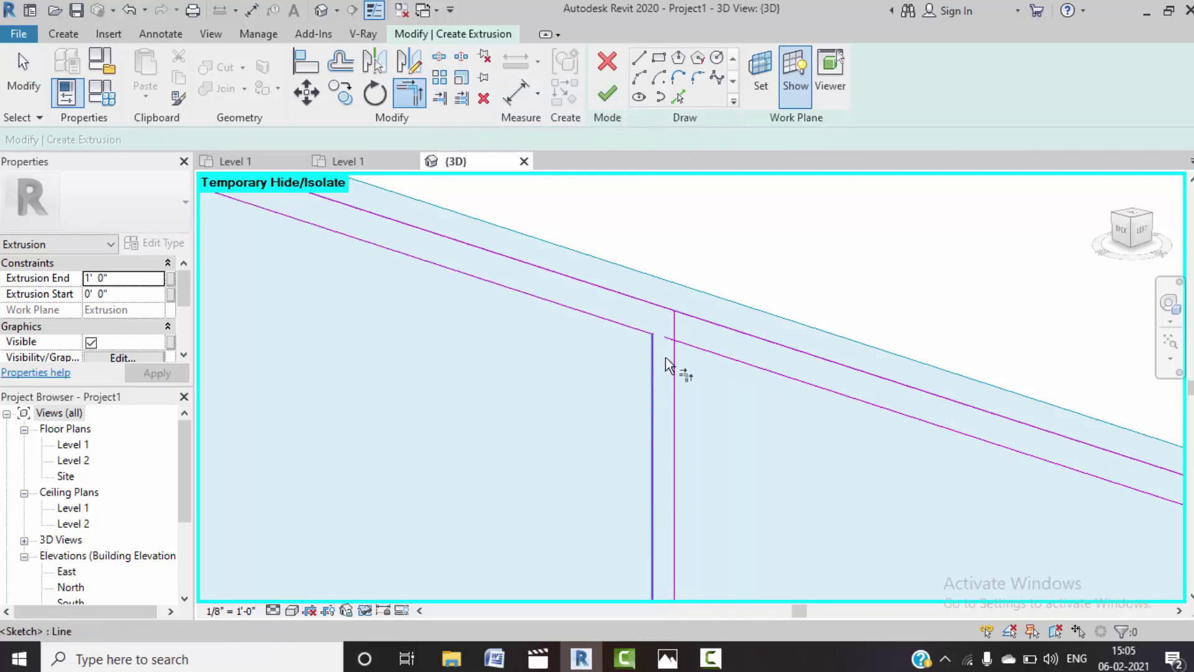
click(676, 363)
click(741, 361)
scroll(746, 330, down, 3)
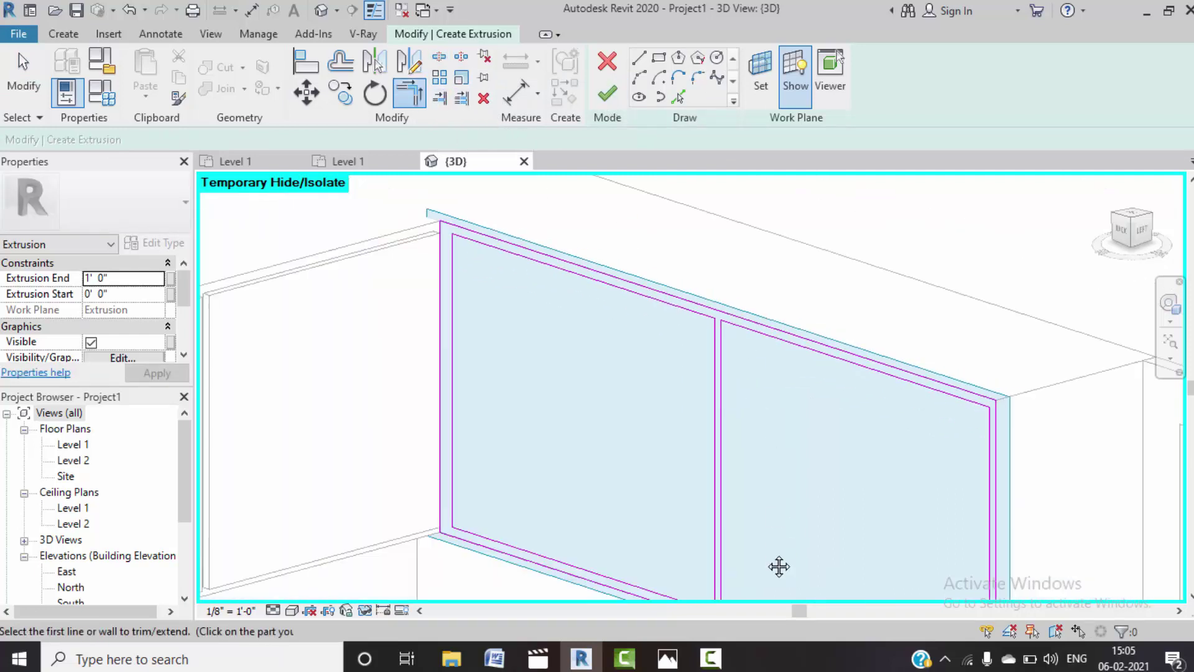
middle_drag(779, 566, 680, 319)
scroll(638, 341, up, 3)
scroll(642, 341, up, 2)
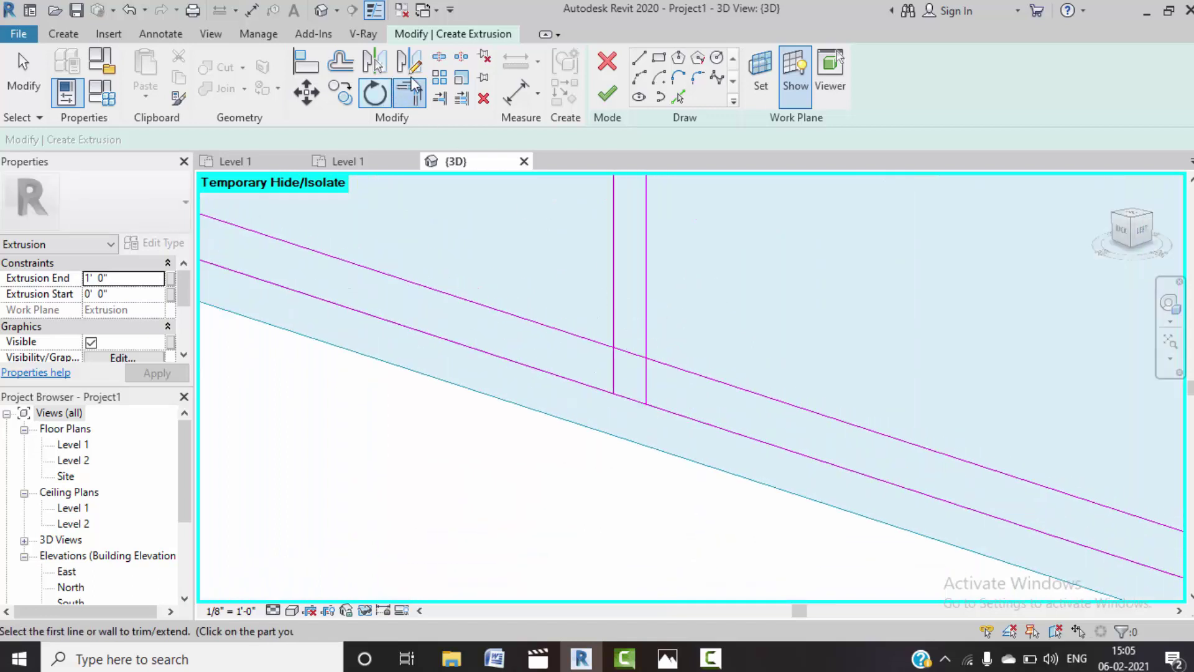
- Split the upper frame line at the divider and trim it to both divider lines
click(441, 57)
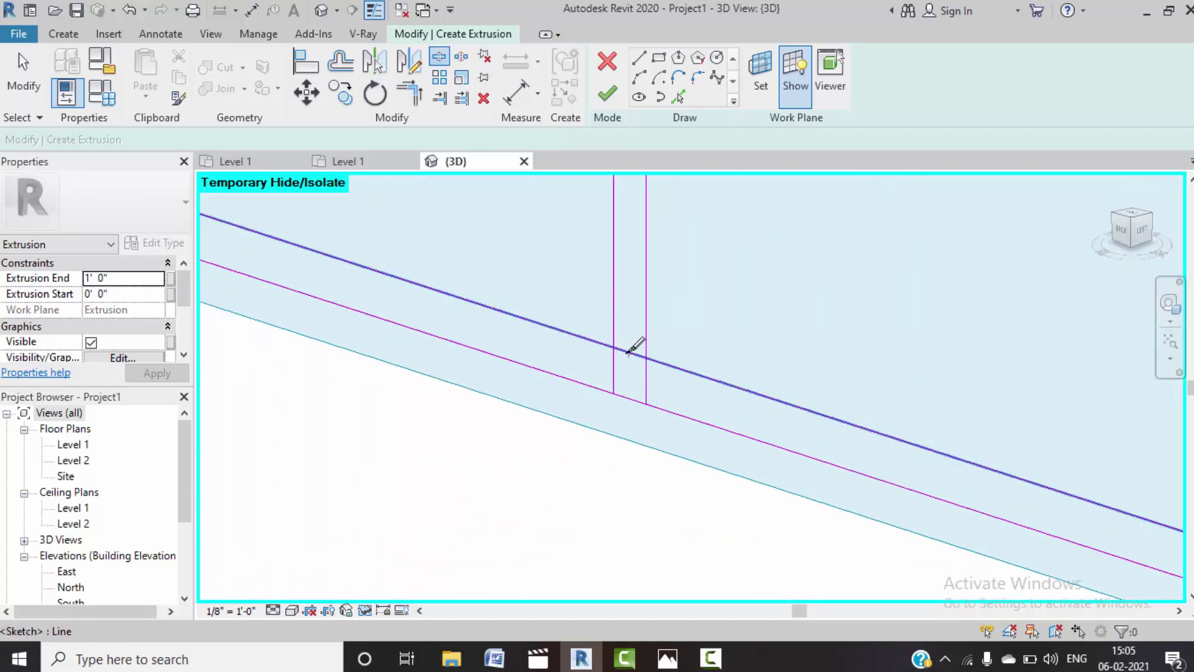
click(631, 352)
click(420, 101)
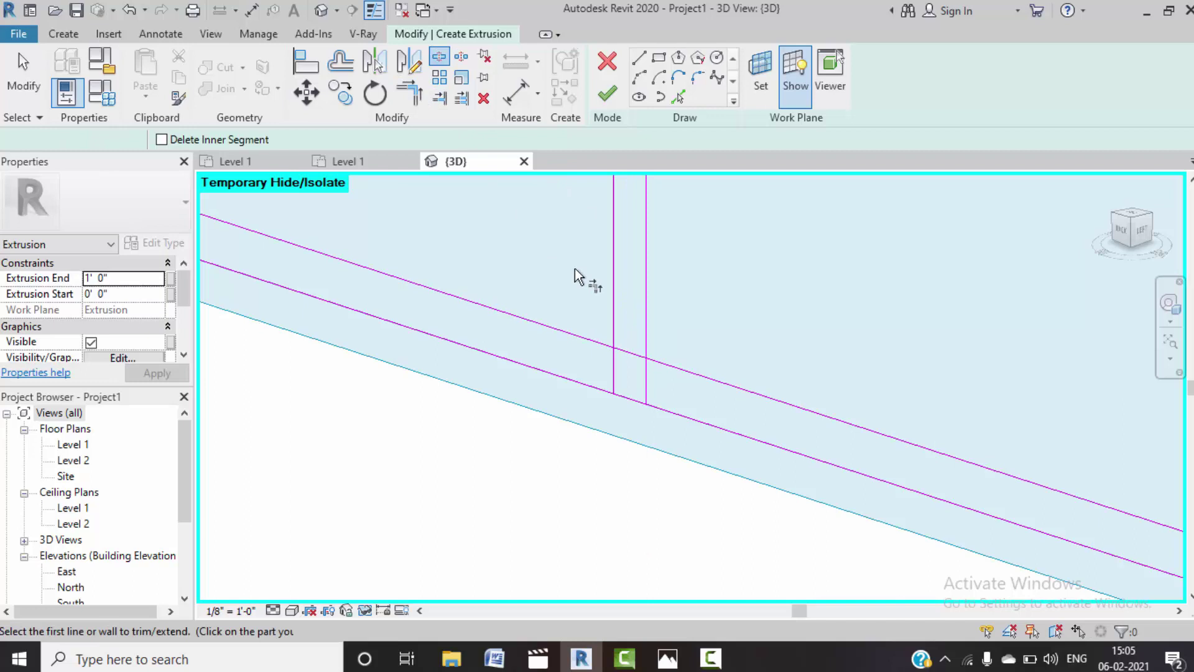
click(612, 322)
click(599, 341)
click(647, 343)
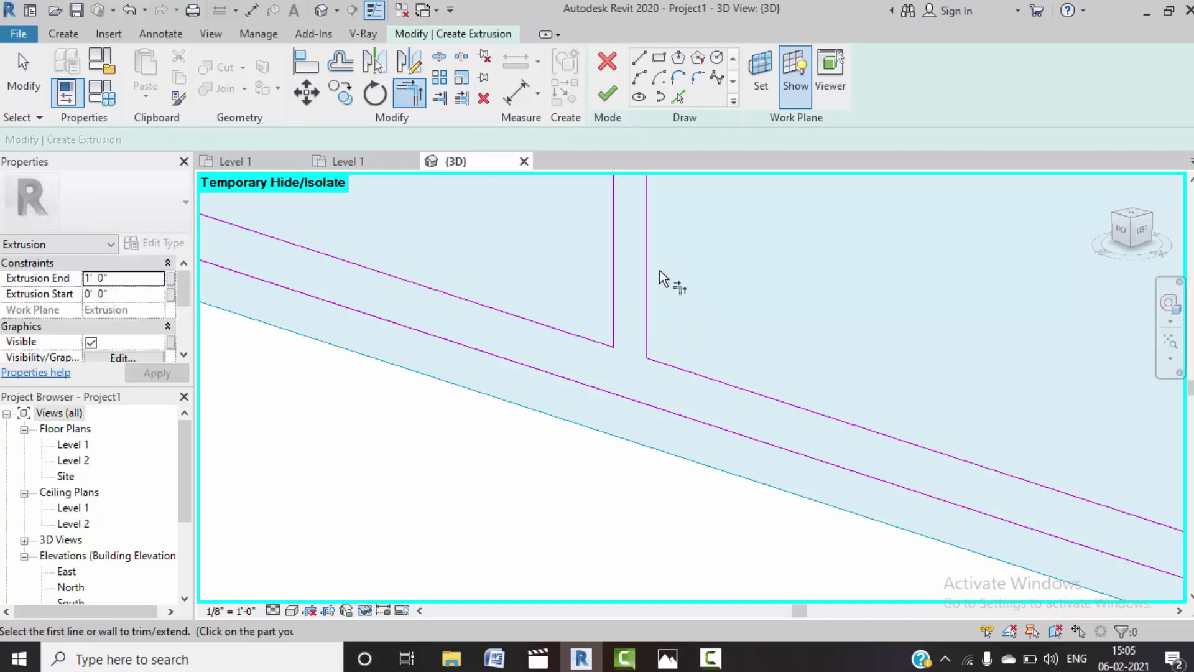
scroll(654, 274, down, 2)
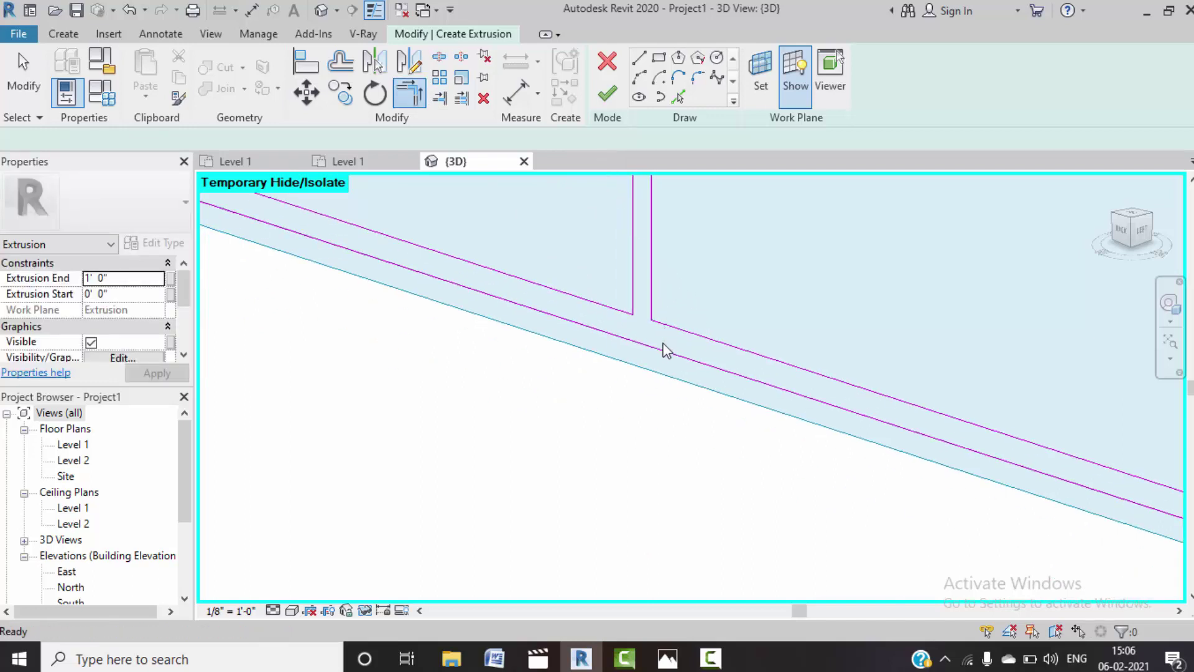
key(Escape)
- Inspect the two trimmed panel loops, checking the bottom line and the top edge
click(658, 358)
key(Escape)
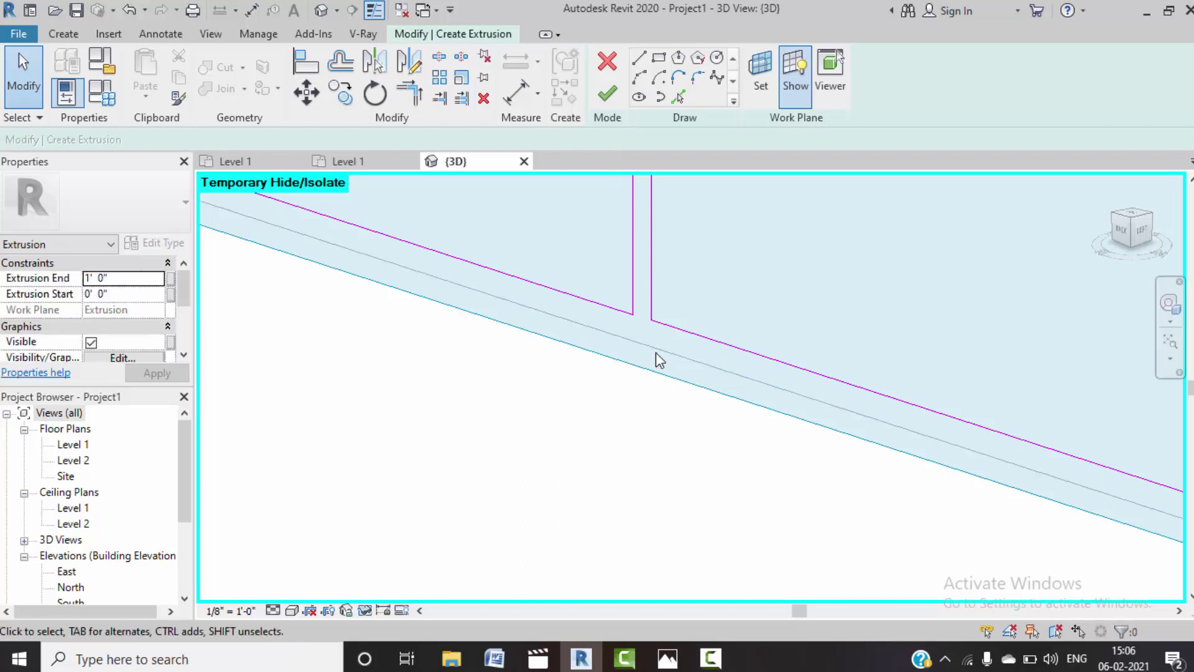
scroll(655, 352, down, 2)
scroll(868, 371, down, 2)
scroll(941, 390, up, 3)
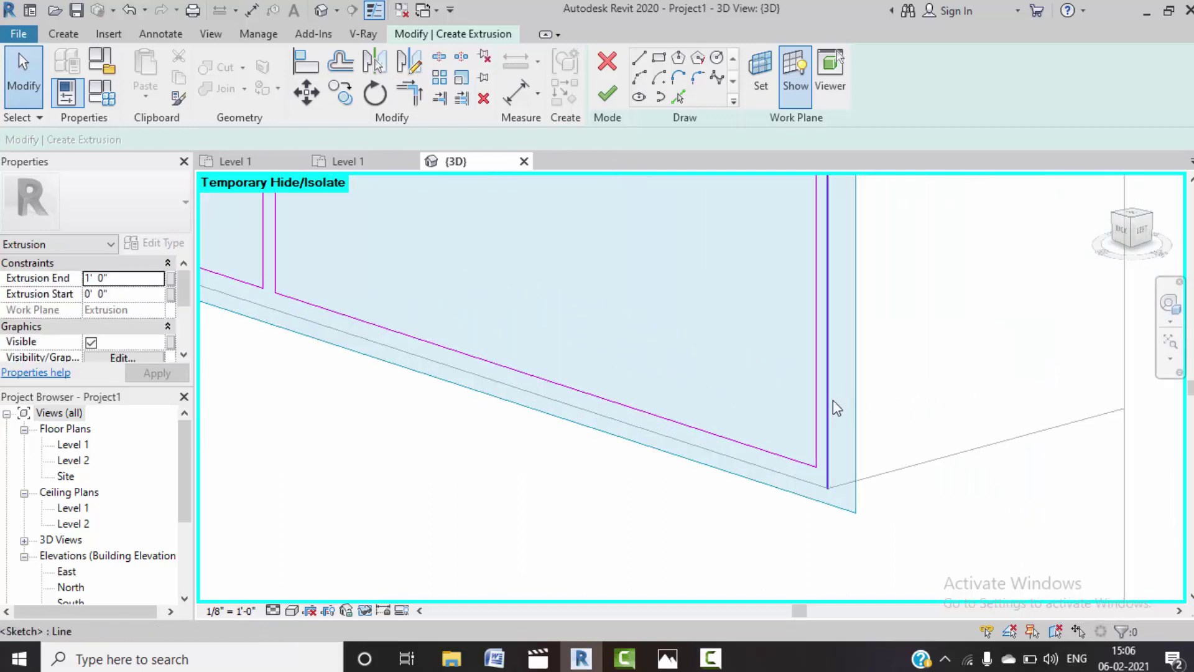
scroll(925, 358, down, 2)
middle_drag(929, 360, 898, 548)
scroll(827, 331, up, 2)
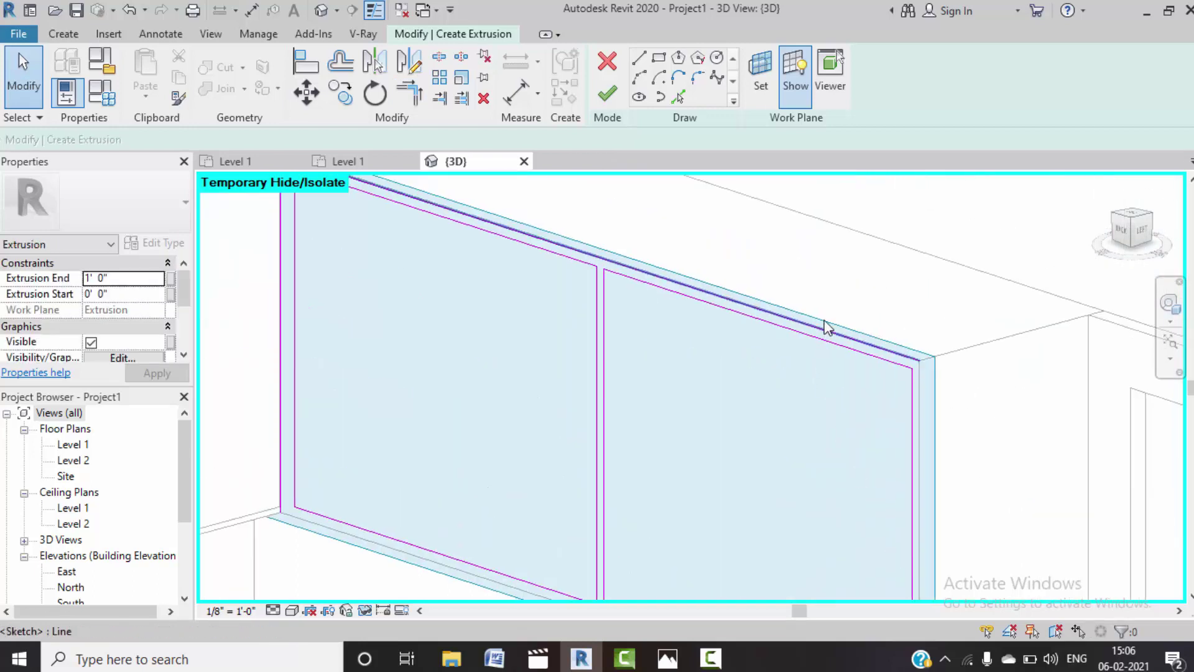
scroll(835, 347, up, 1)
scroll(1040, 334, down, 2)
scroll(1040, 334, down, 2)
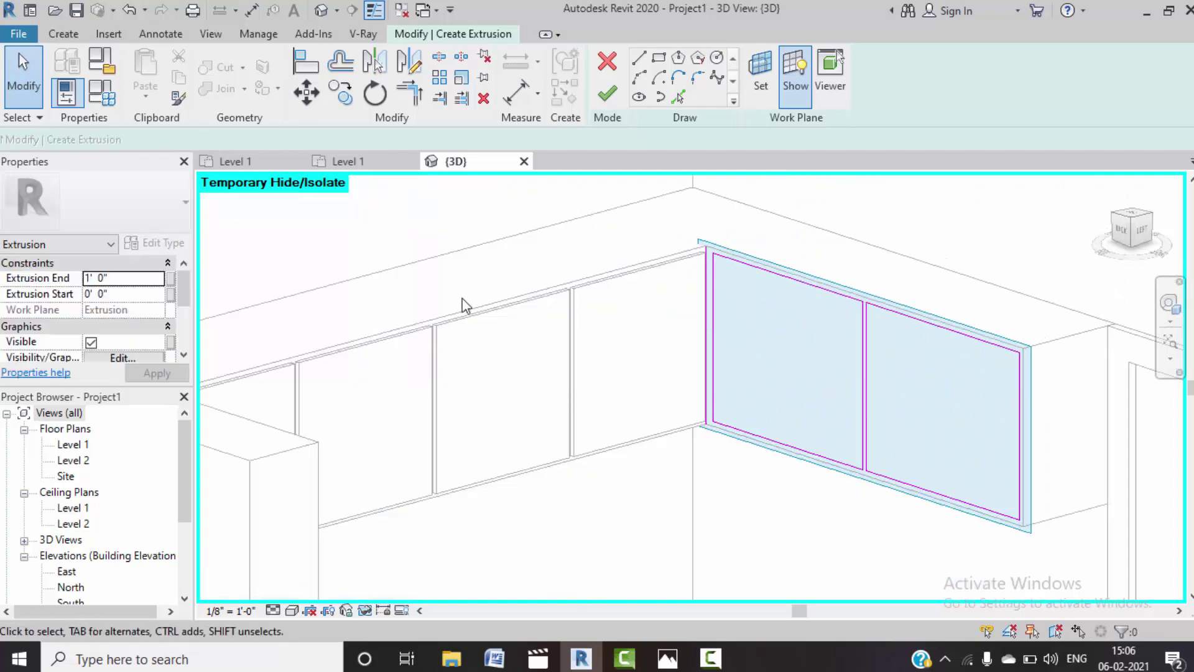
scroll(706, 336, up, 2)
scroll(713, 342, up, 3)
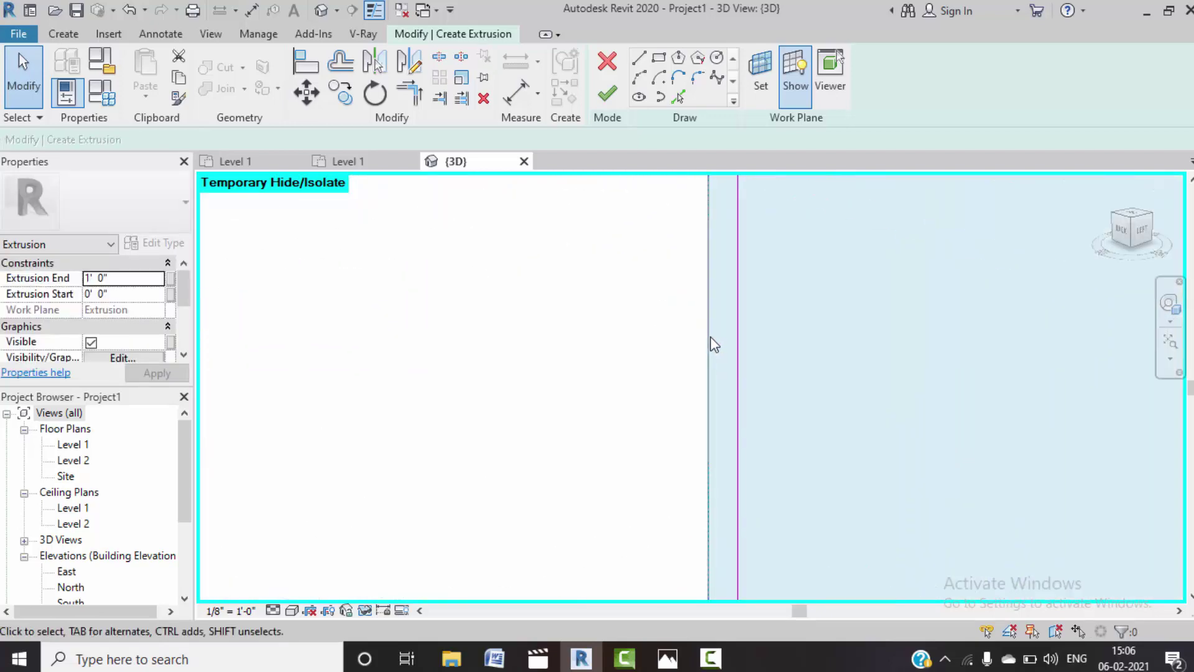
scroll(711, 337, down, 2)
scroll(703, 338, down, 2)
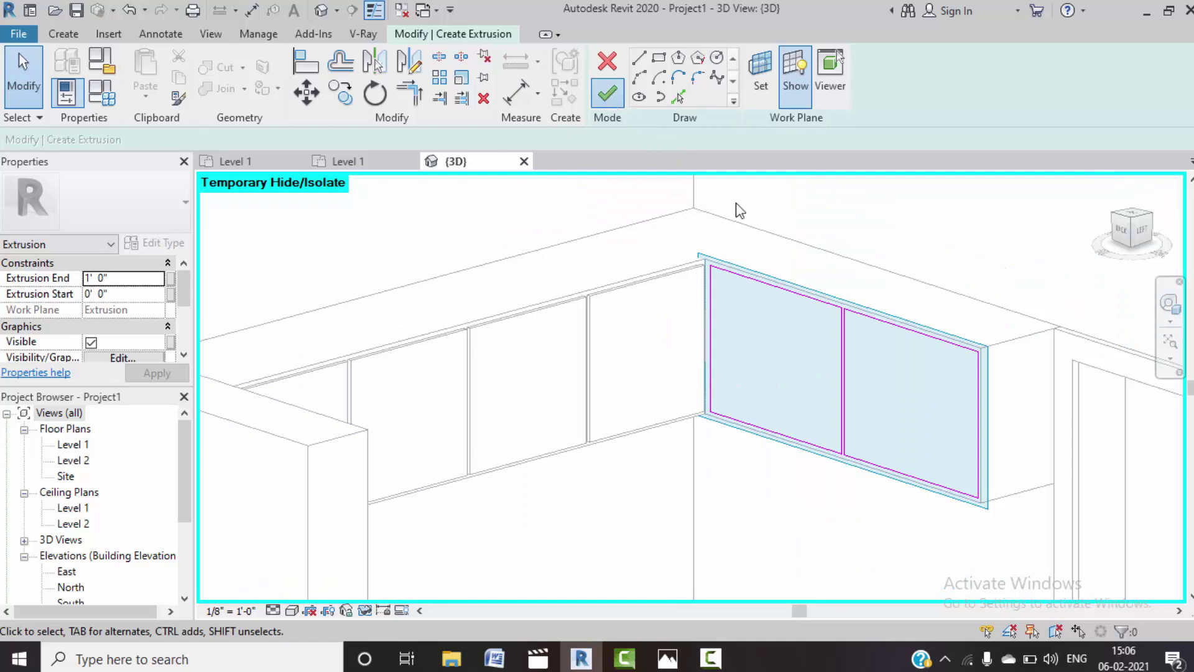
- Complete the frame sketch as a half-inch-deep shutter extrusion
key(Return)
text(0.5")
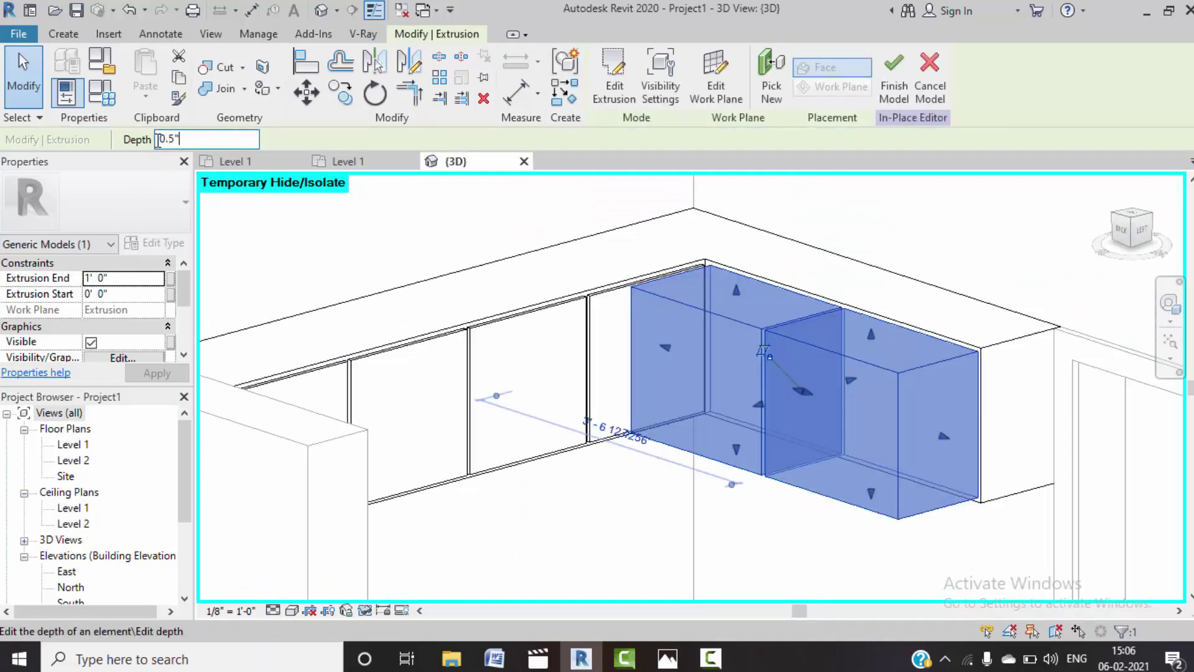
key(Return)
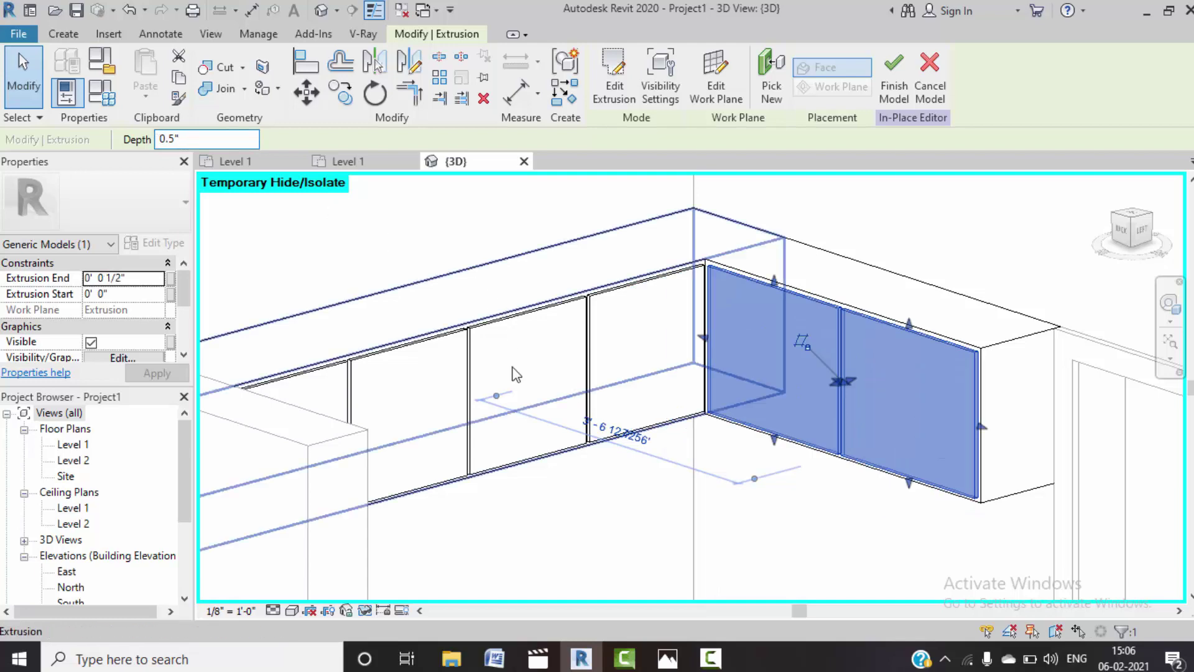
click(753, 517)
scroll(784, 511, down, 3)
scroll(808, 435, down, 2)
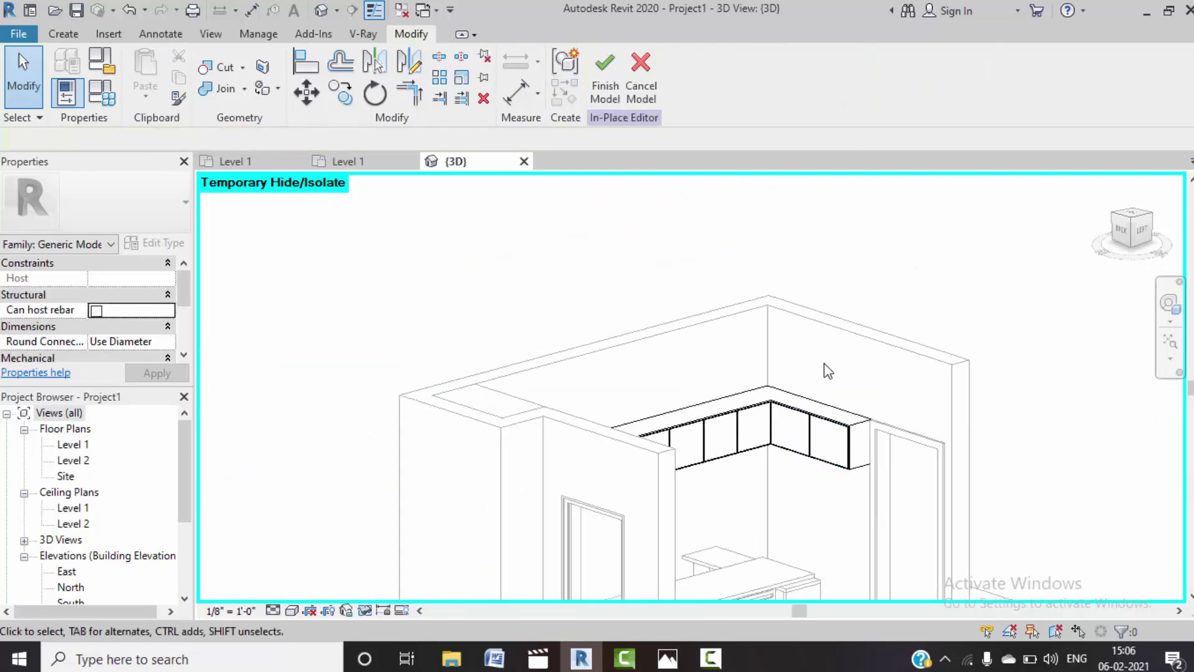
shift+middle_drag(826, 373, 837, 446)
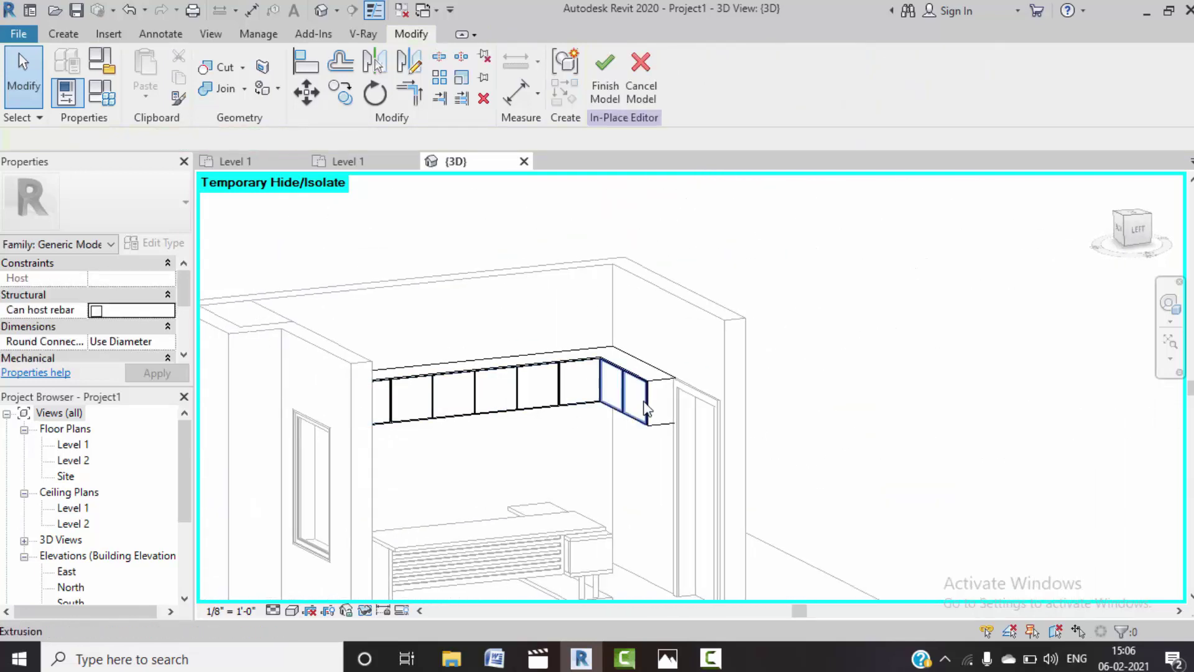
scroll(622, 404, down, 2)
mouse_move(661, 459)
shift+middle_down()
mouse_move(607, 463)
mouse_move(525, 508)
mouse_move(469, 491)
mouse_move(635, 300)
shift+middle_up()
scroll(604, 460, down, 3)
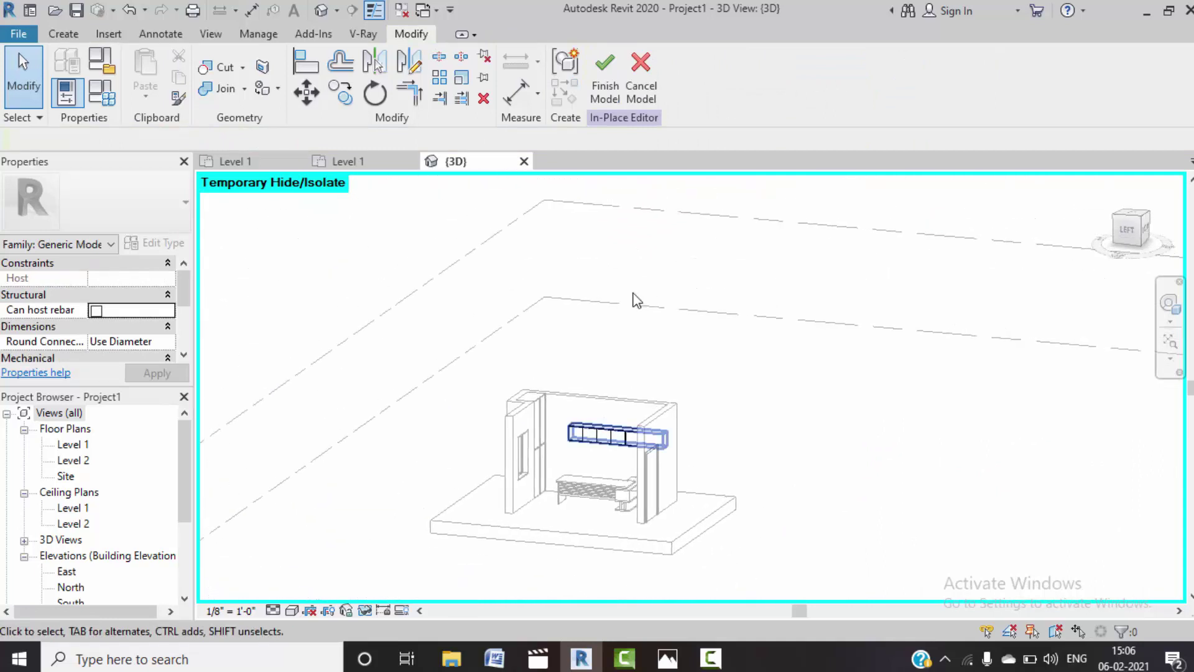
- Finish the in-place cabinet model and return to a near-frontal room view
click(605, 78)
mouse_move(590, 477)
shift+middle_down()
mouse_move(647, 516)
mouse_move(796, 466)
shift+middle_up()
scroll(653, 524, up, 2)
scroll(653, 525, up, 2)
scroll(808, 457, up, 2)
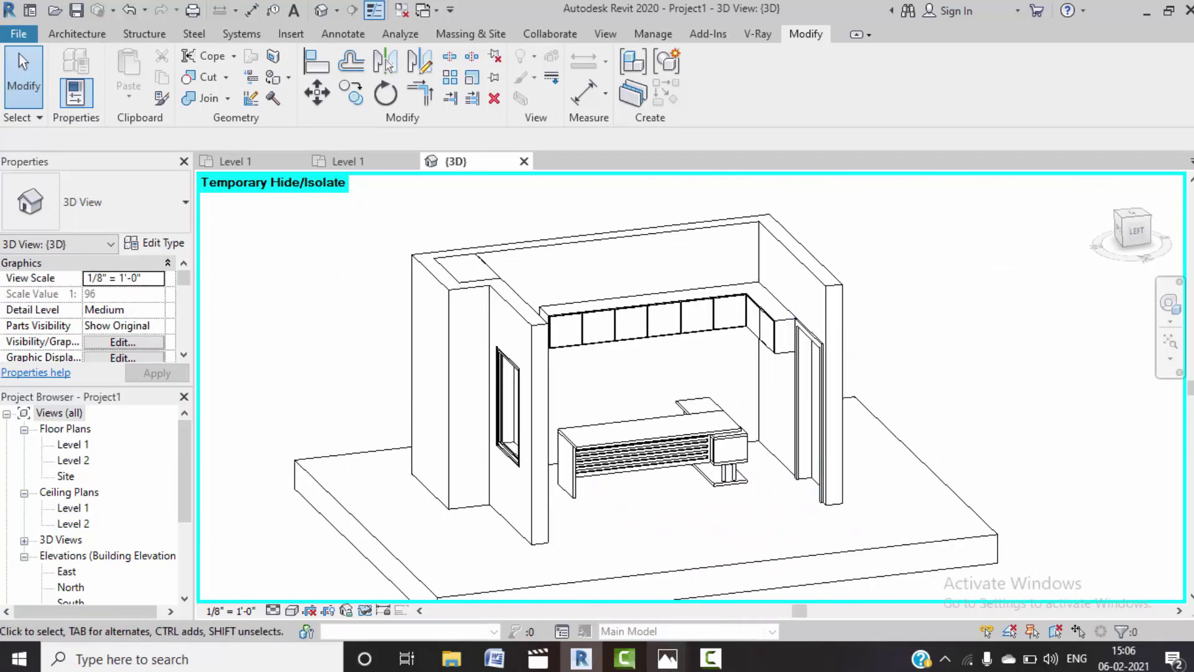
mouse_move(667, 659)
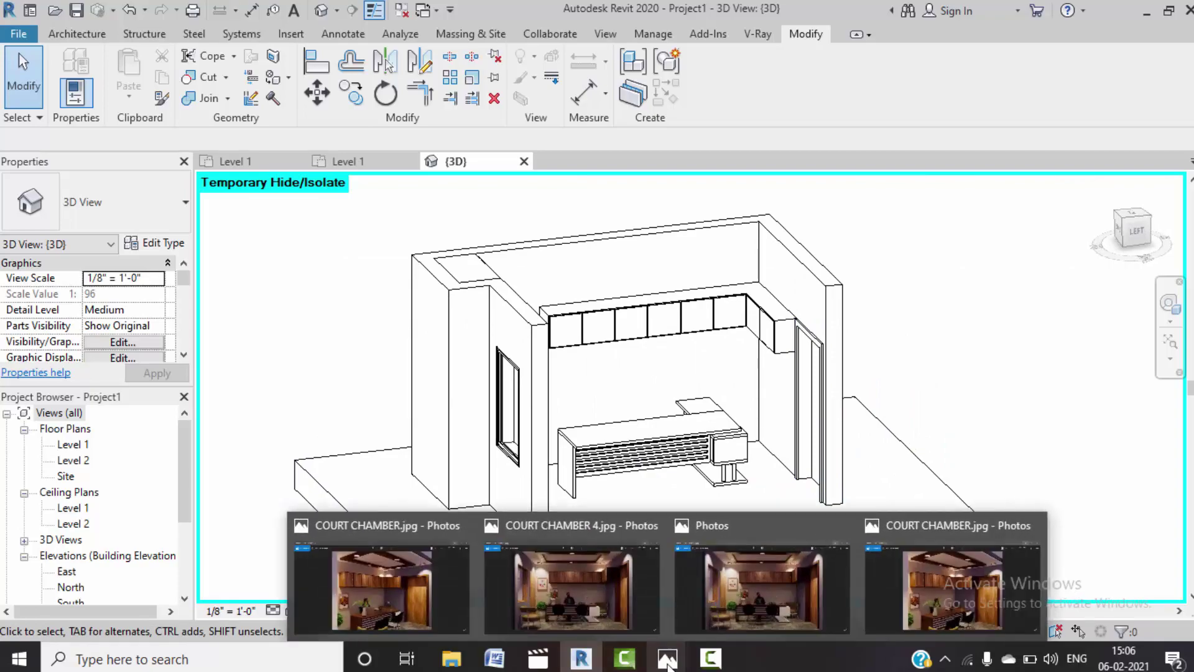
click(618, 592)
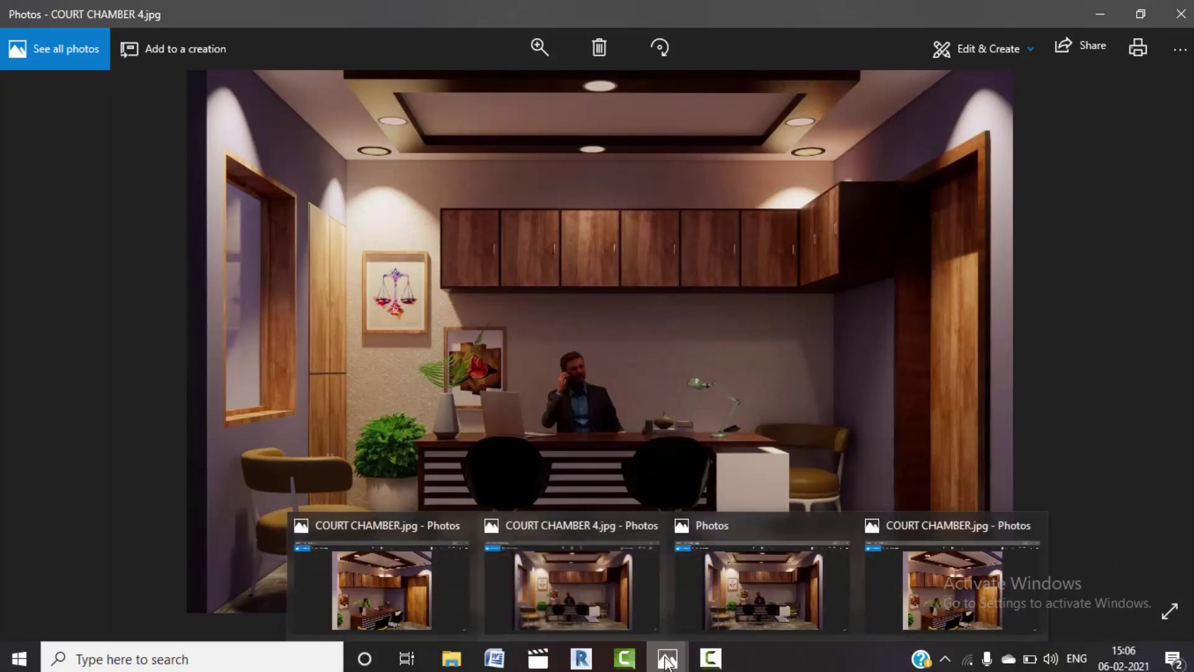
click(951, 603)
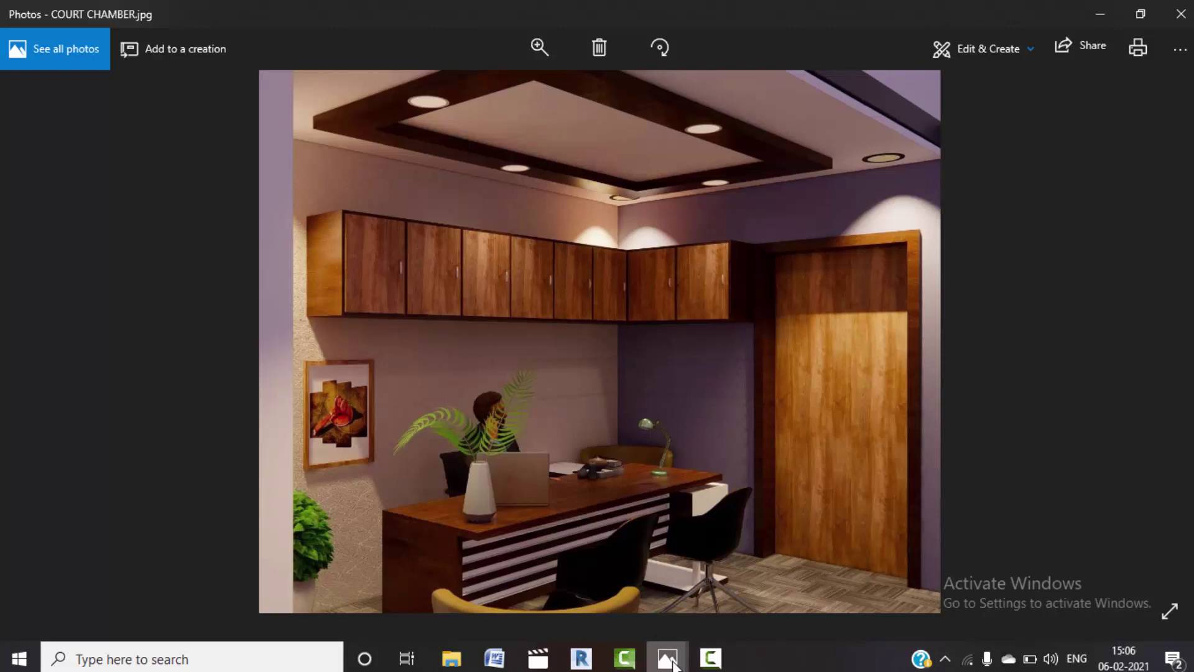
mouse_move(667, 659)
click(389, 583)
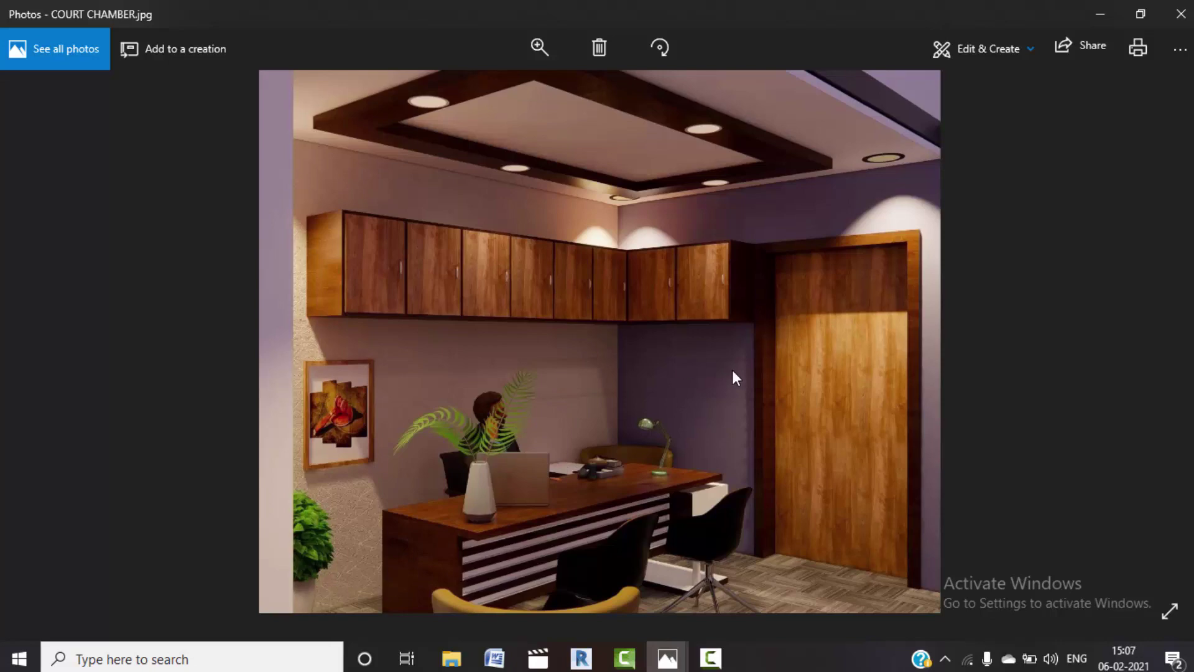
click(1097, 18)
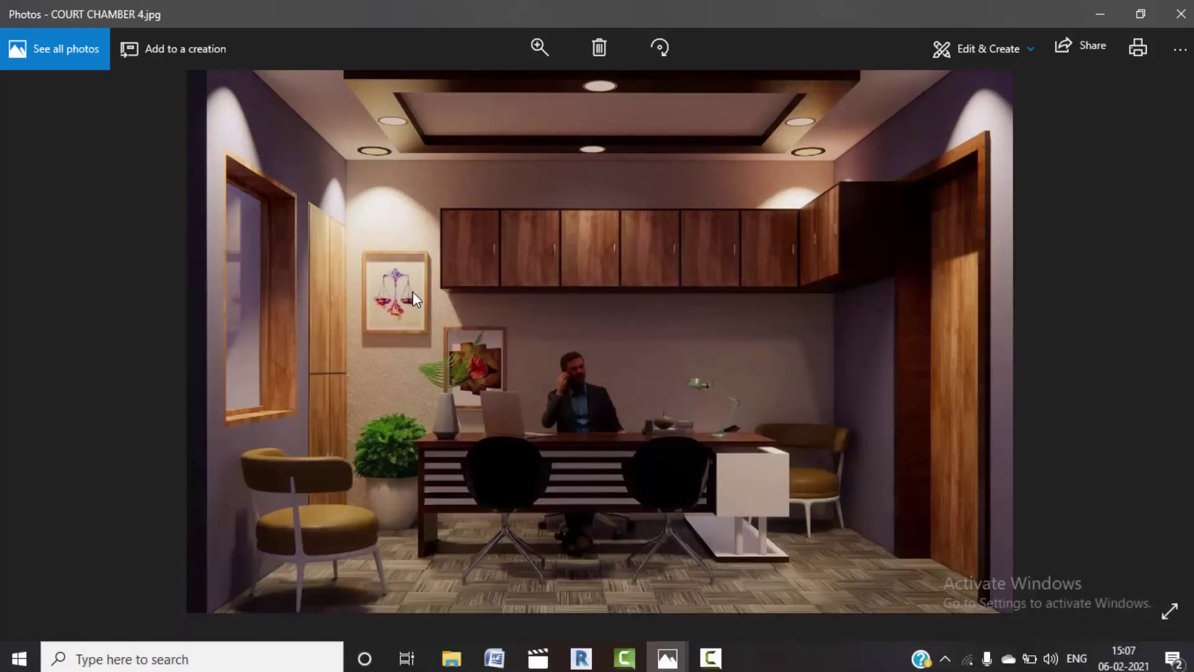
click(1099, 16)
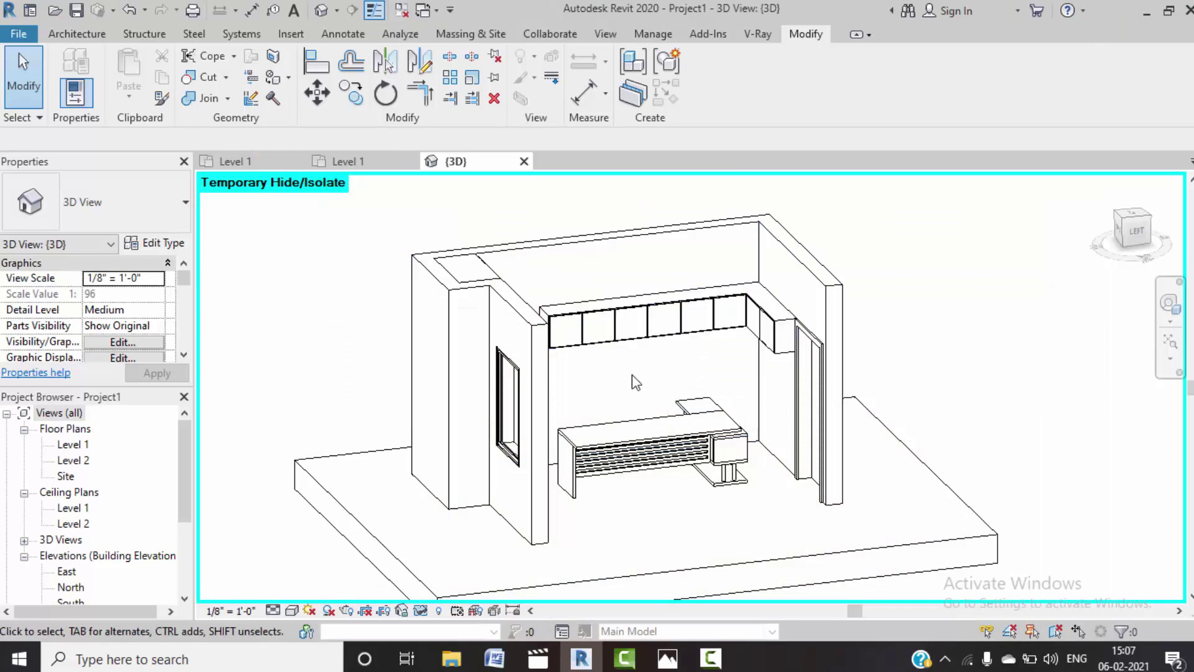
- Create decal type New Decal with the scales-of-justice image as its source
shift+middle_drag(664, 406, 898, 252)
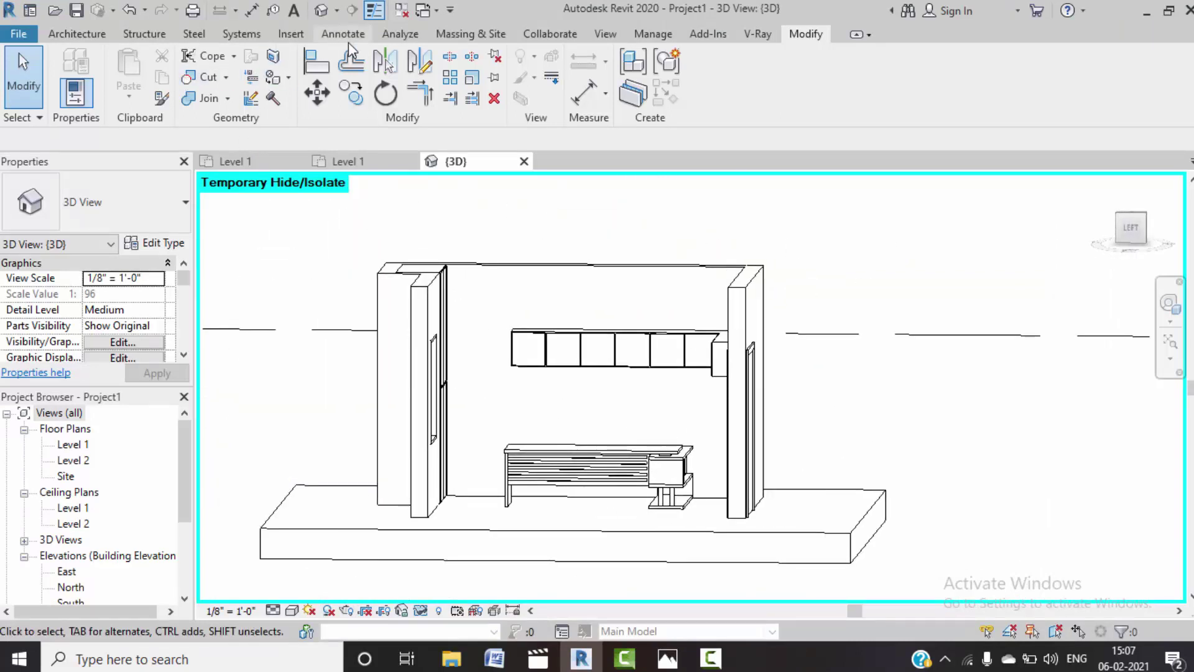
click(291, 34)
click(280, 103)
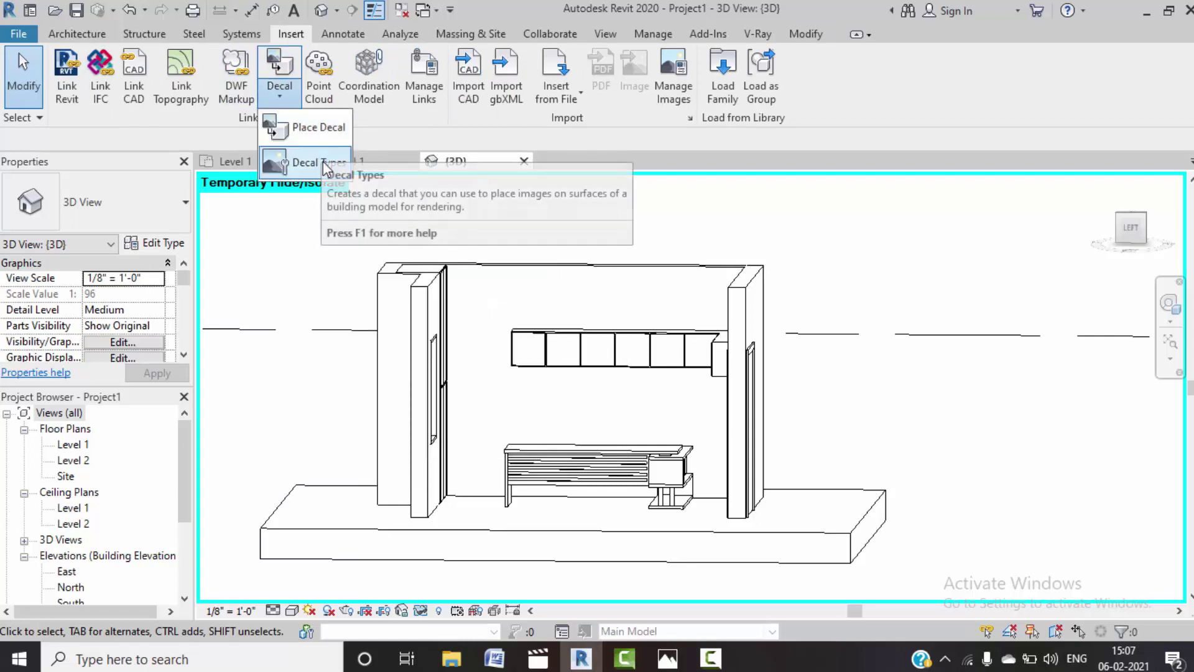
click(323, 163)
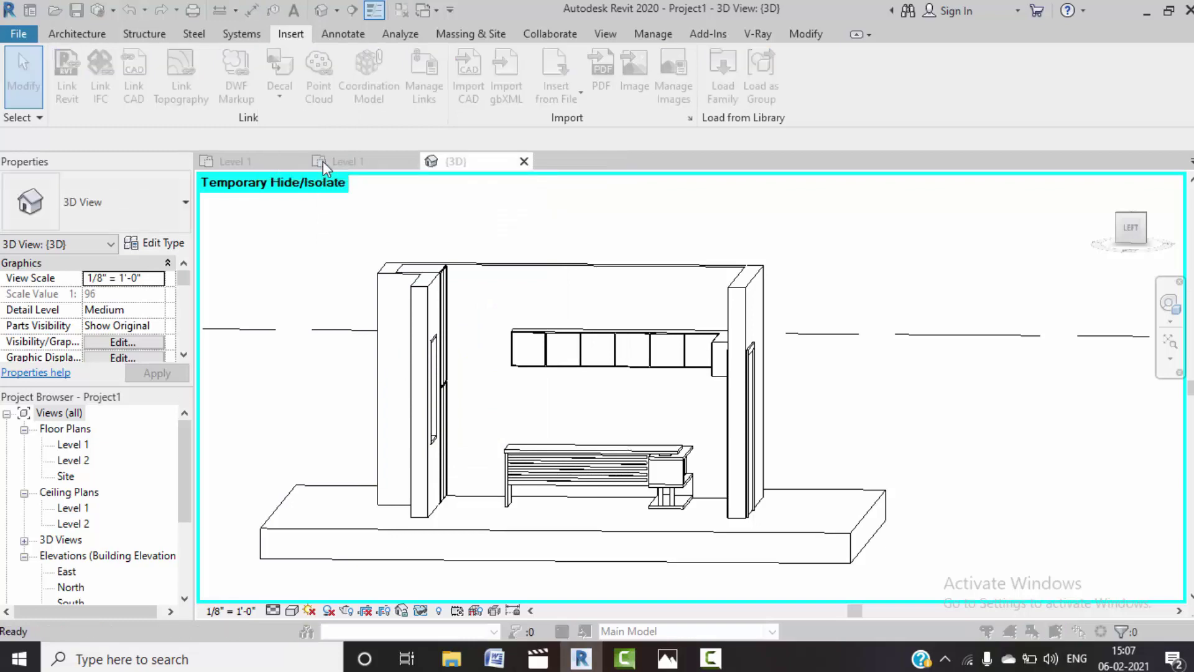
click(112, 460)
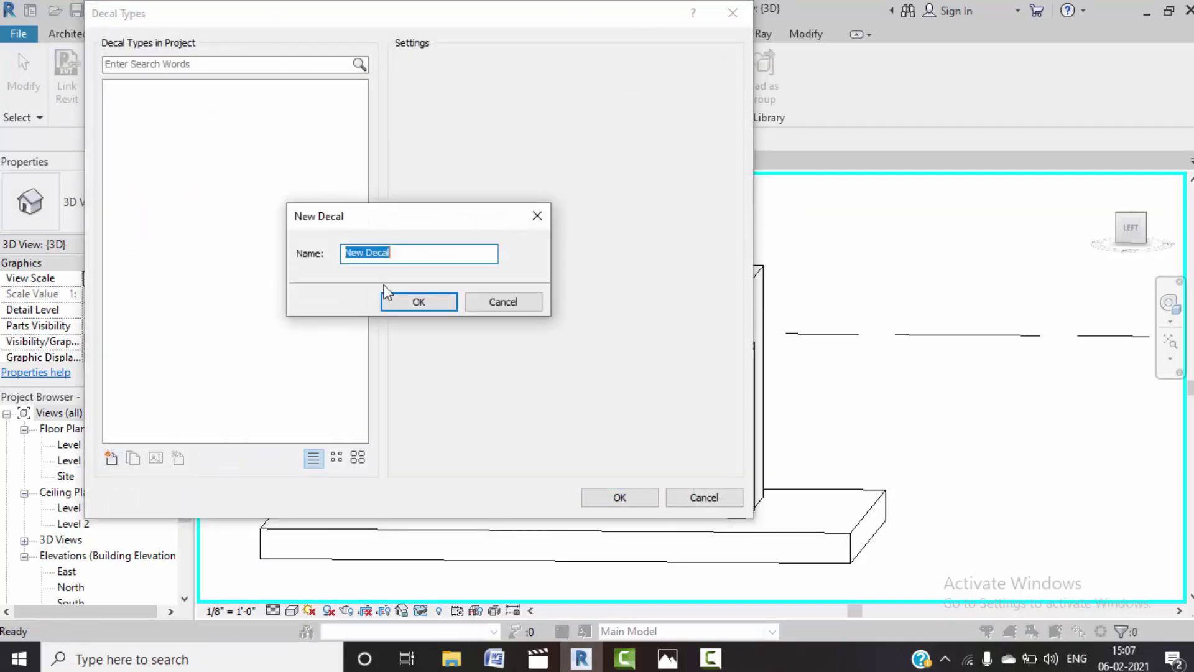
click(410, 301)
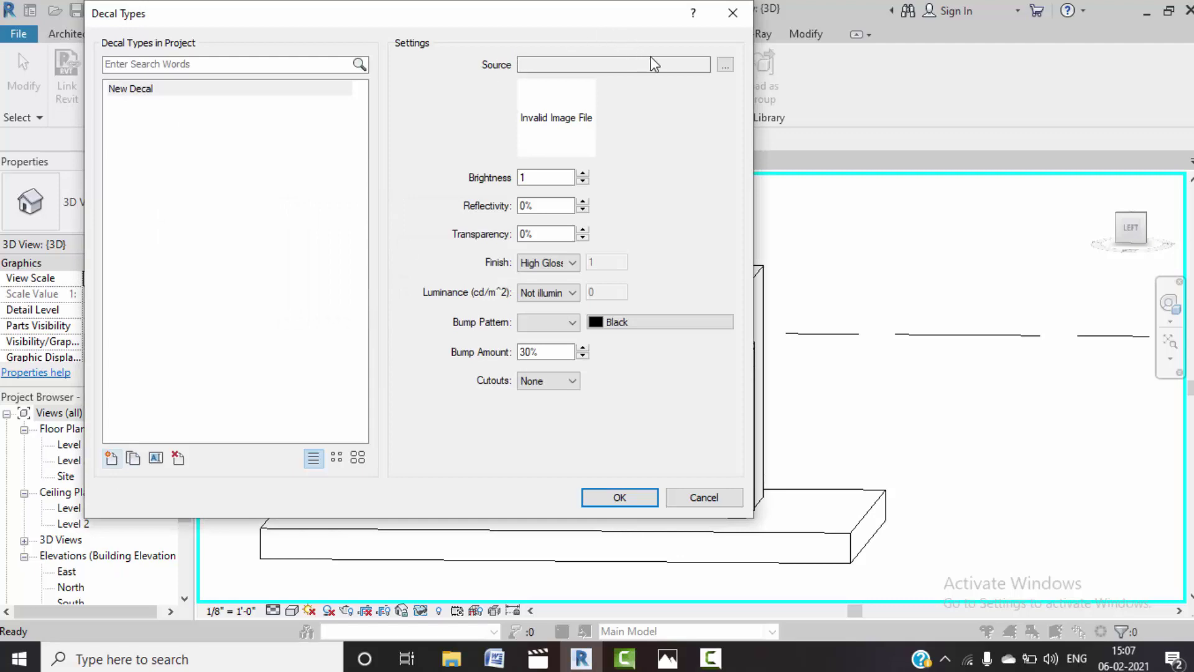
click(725, 65)
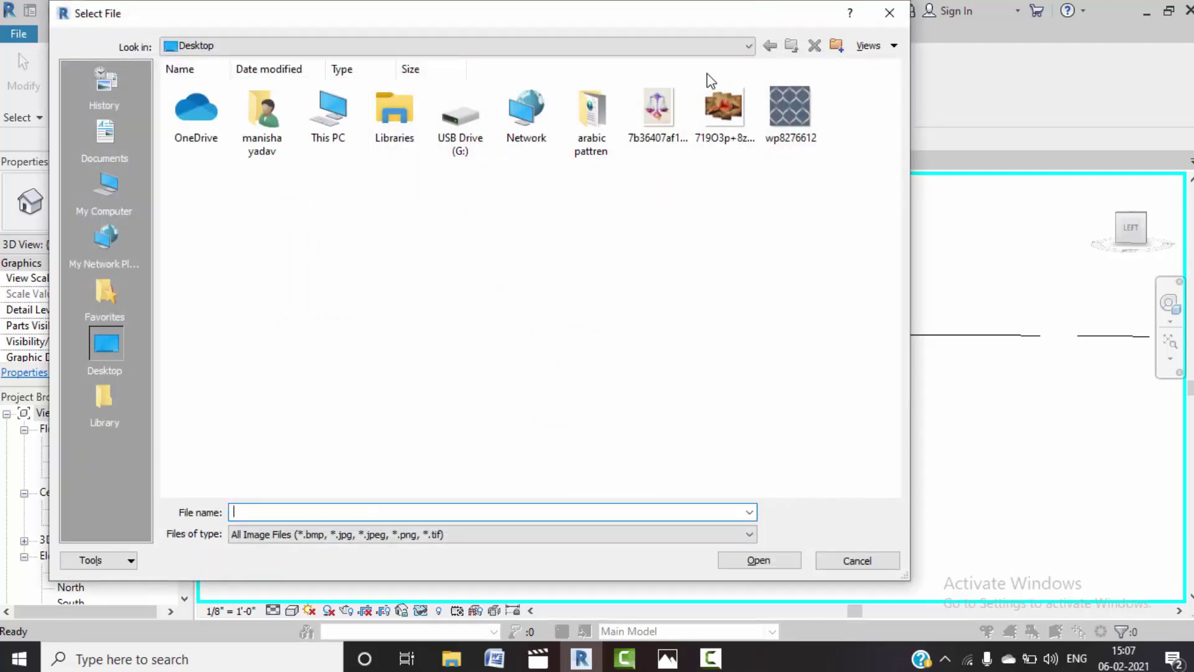
click(660, 109)
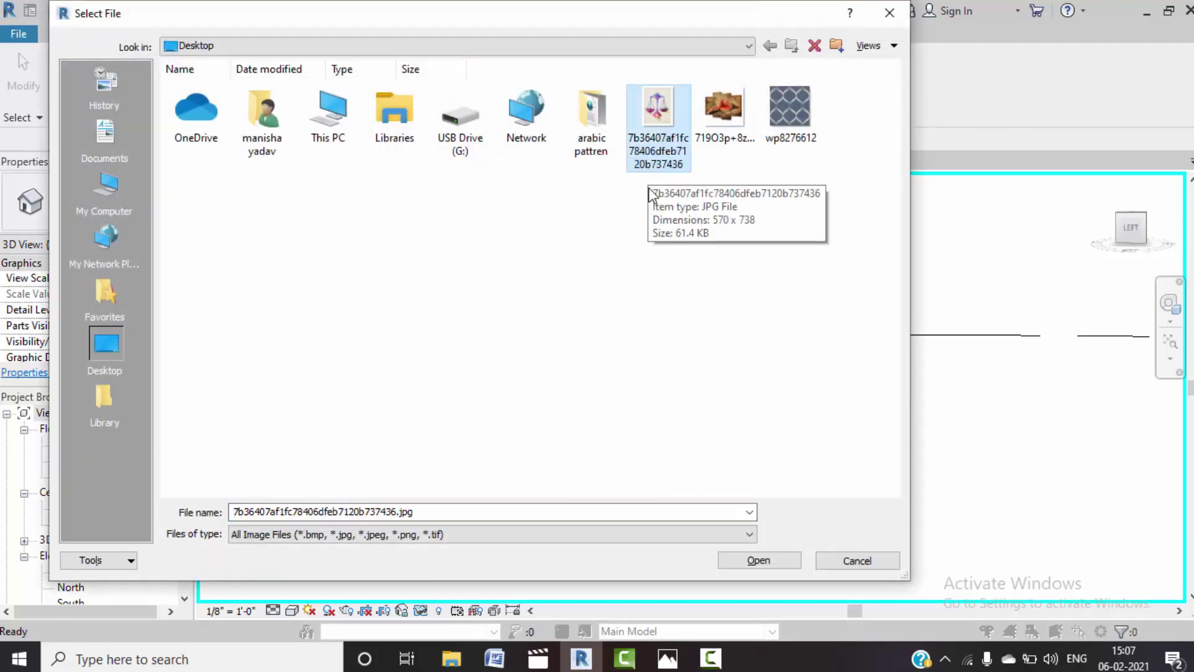
click(740, 560)
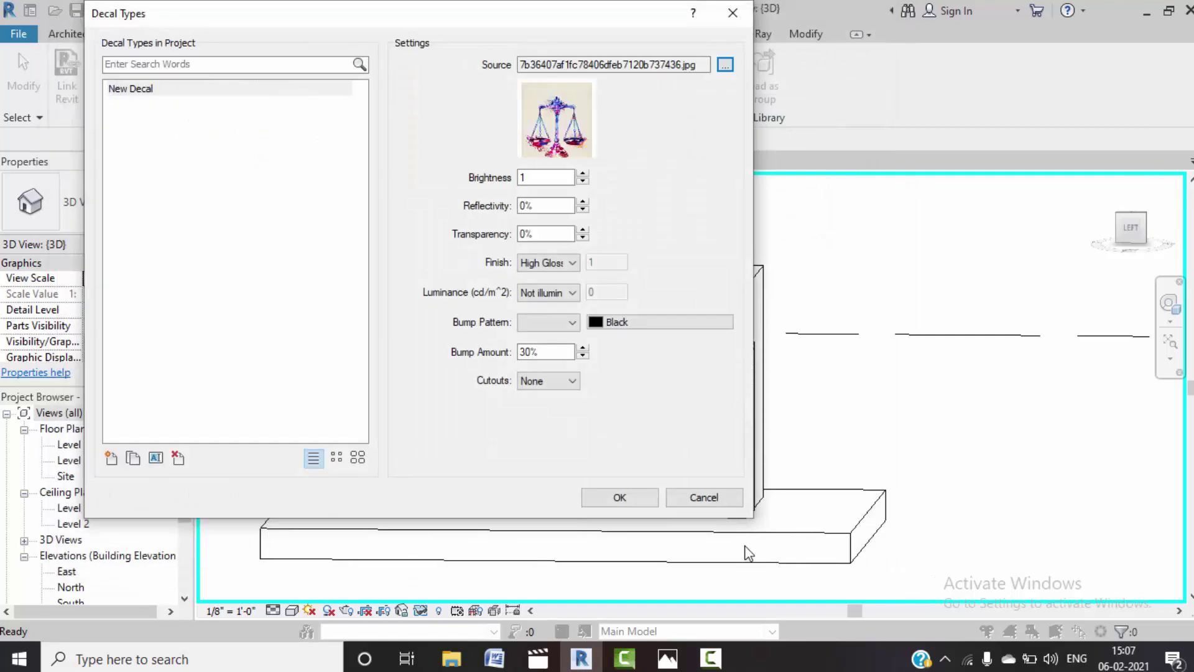
click(615, 497)
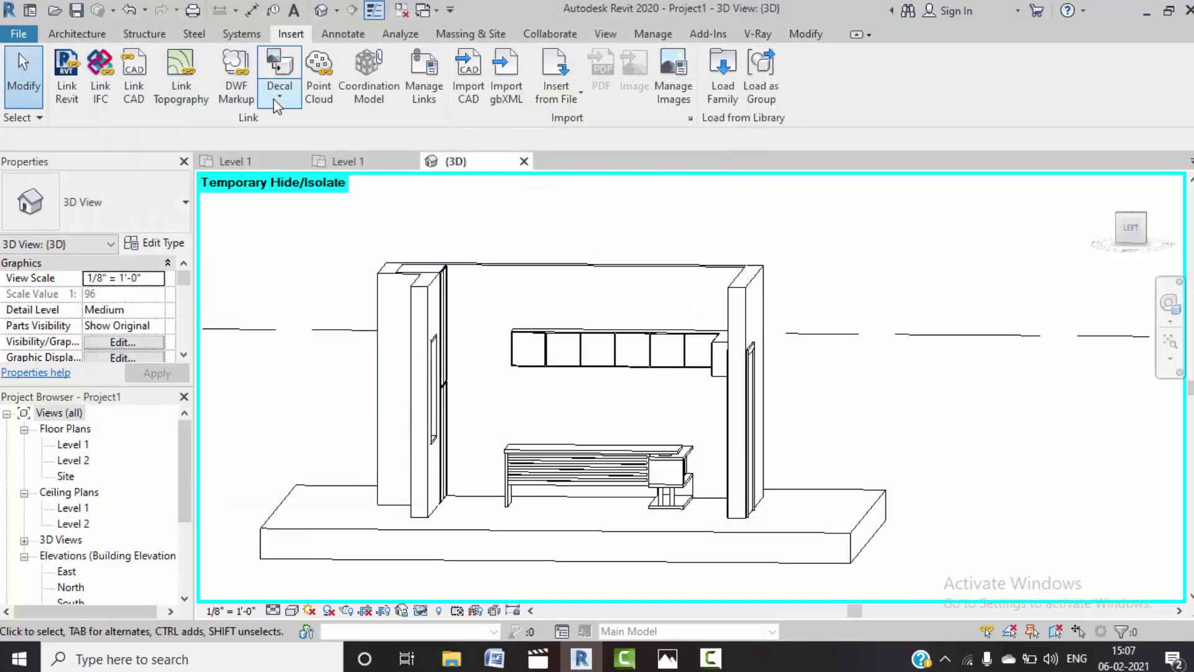
- Create decal type New Decal 2 with the multi-panel painting image as its source
click(277, 103)
click(297, 162)
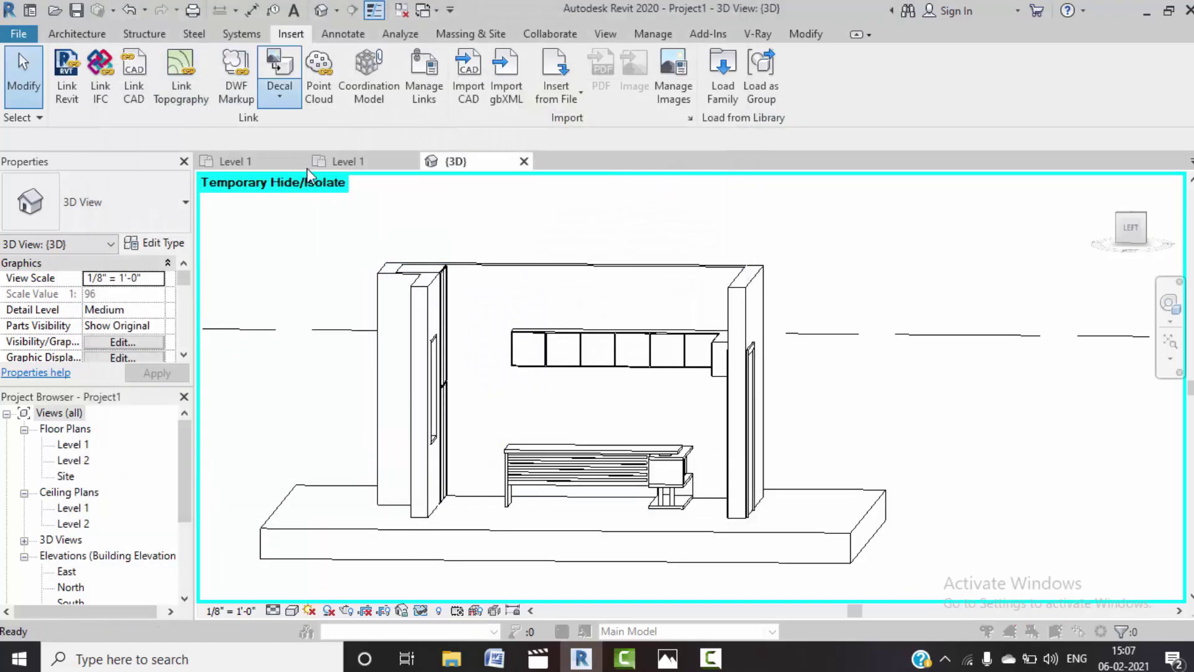
click(111, 458)
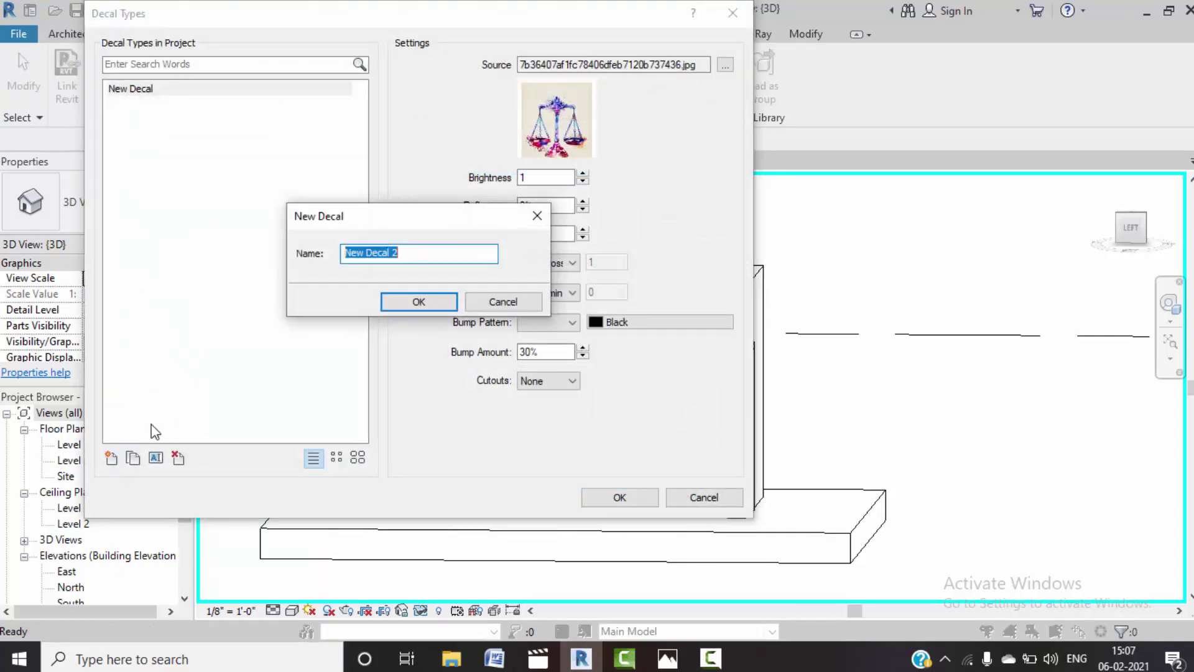
click(390, 306)
click(725, 64)
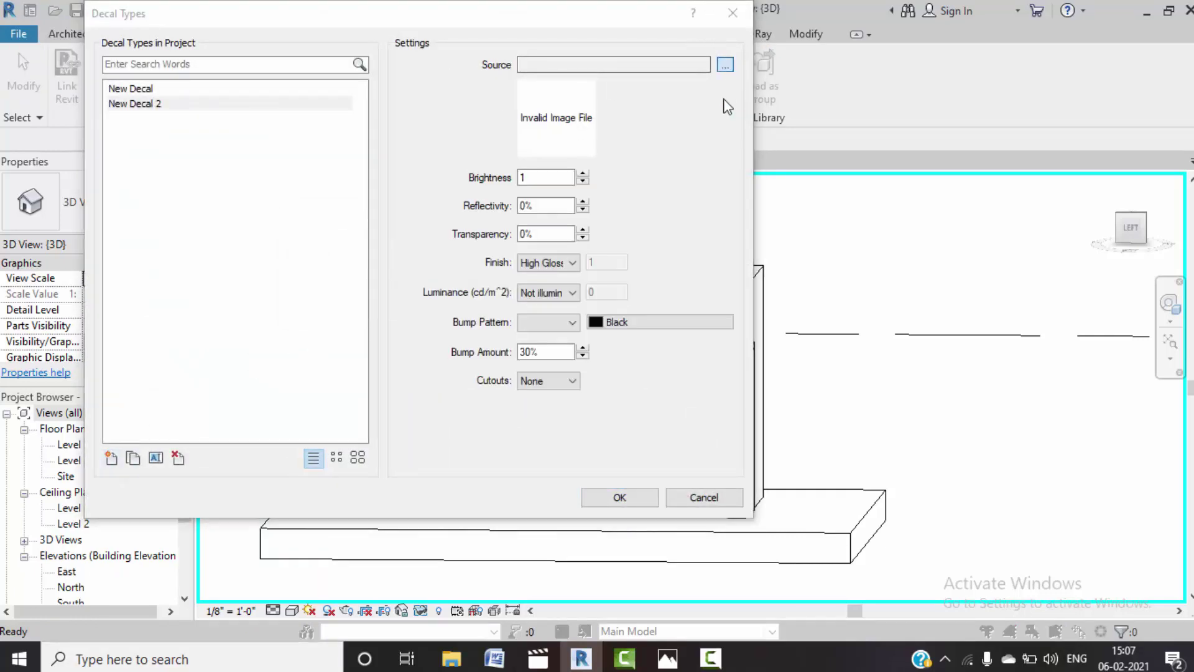
click(724, 115)
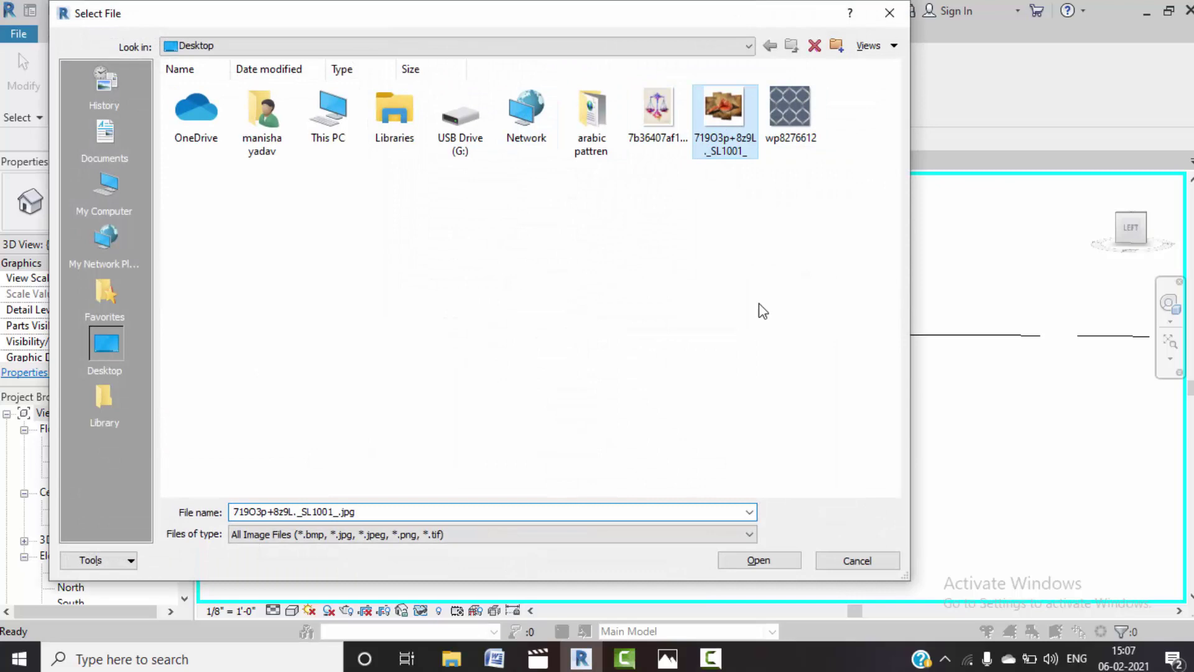
click(747, 568)
click(618, 498)
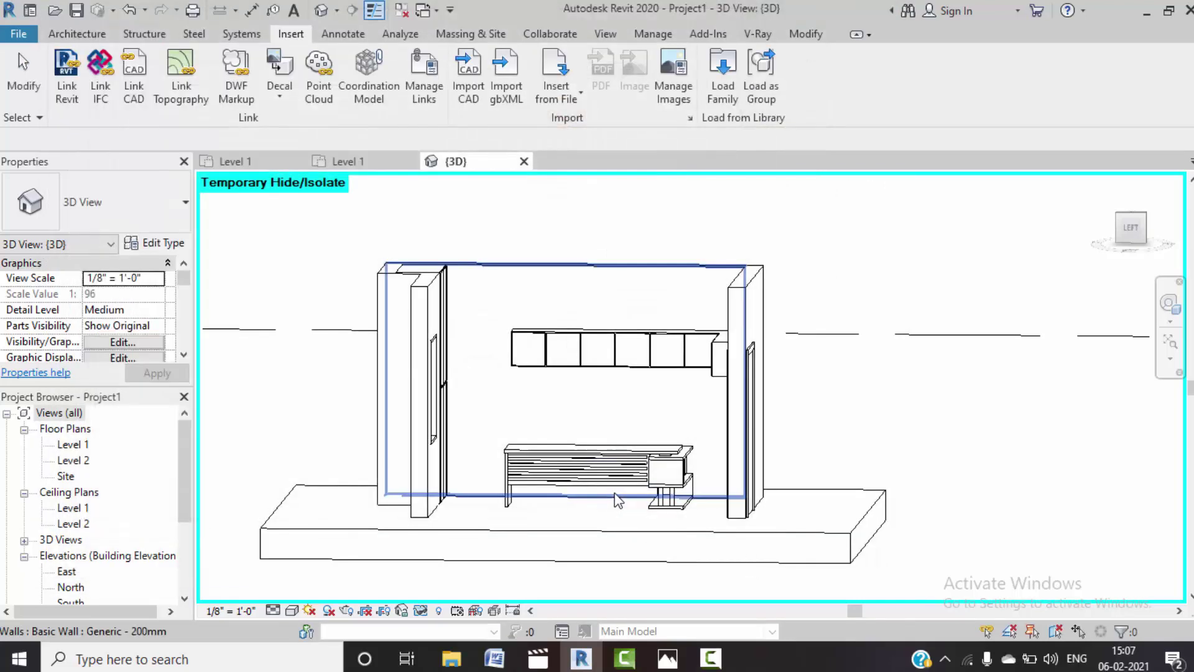
key(Escape)
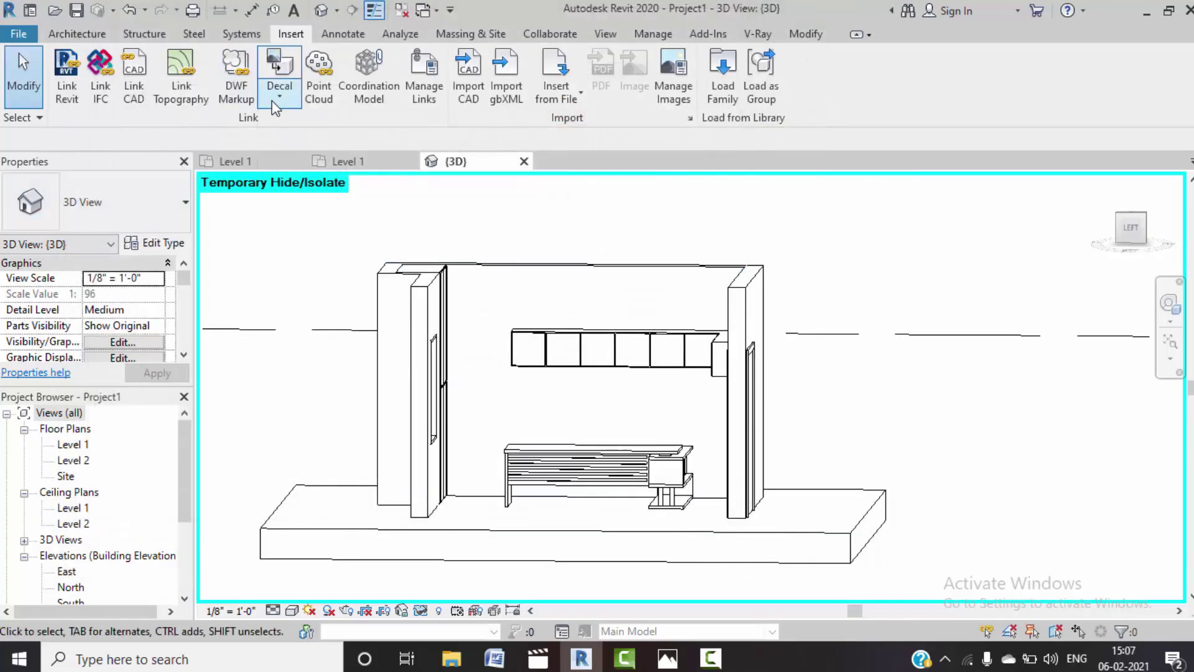
click(275, 109)
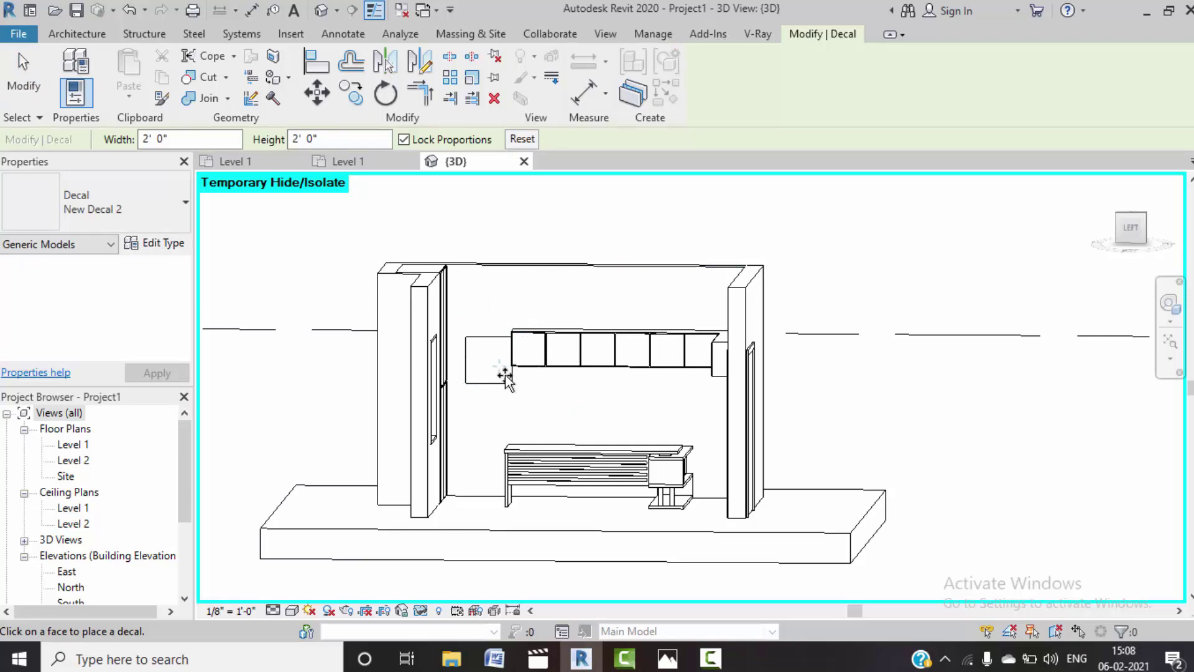
- Place New Decal 2 on the back wall and switch to Realistic shading
click(1129, 230)
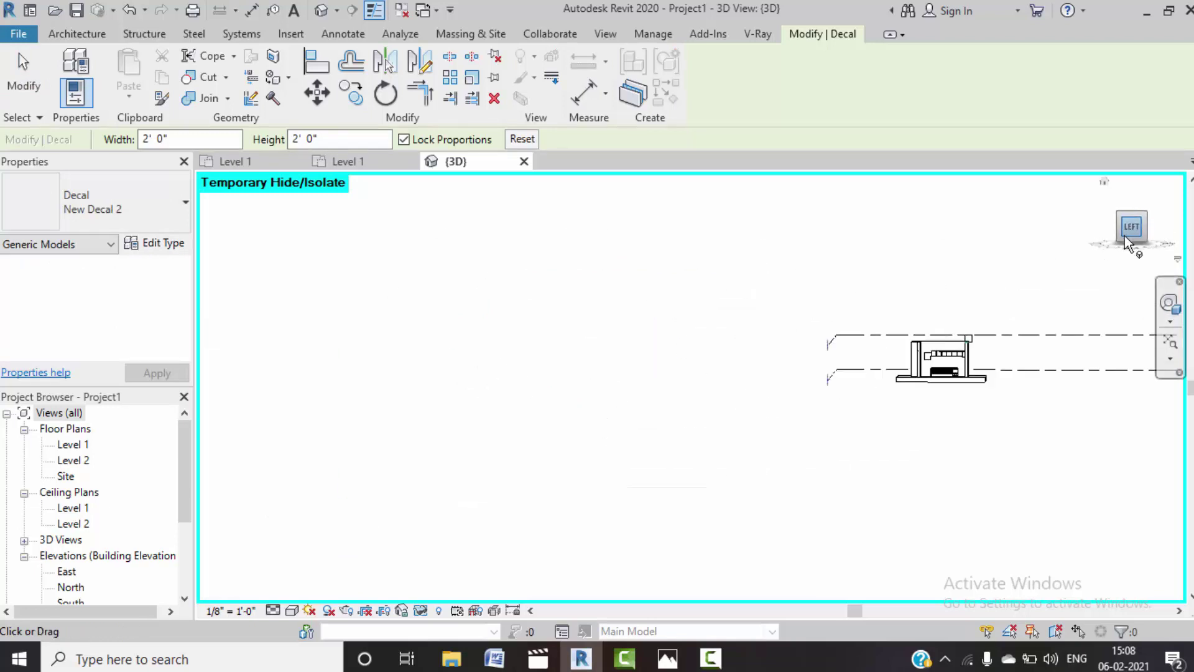
click(641, 422)
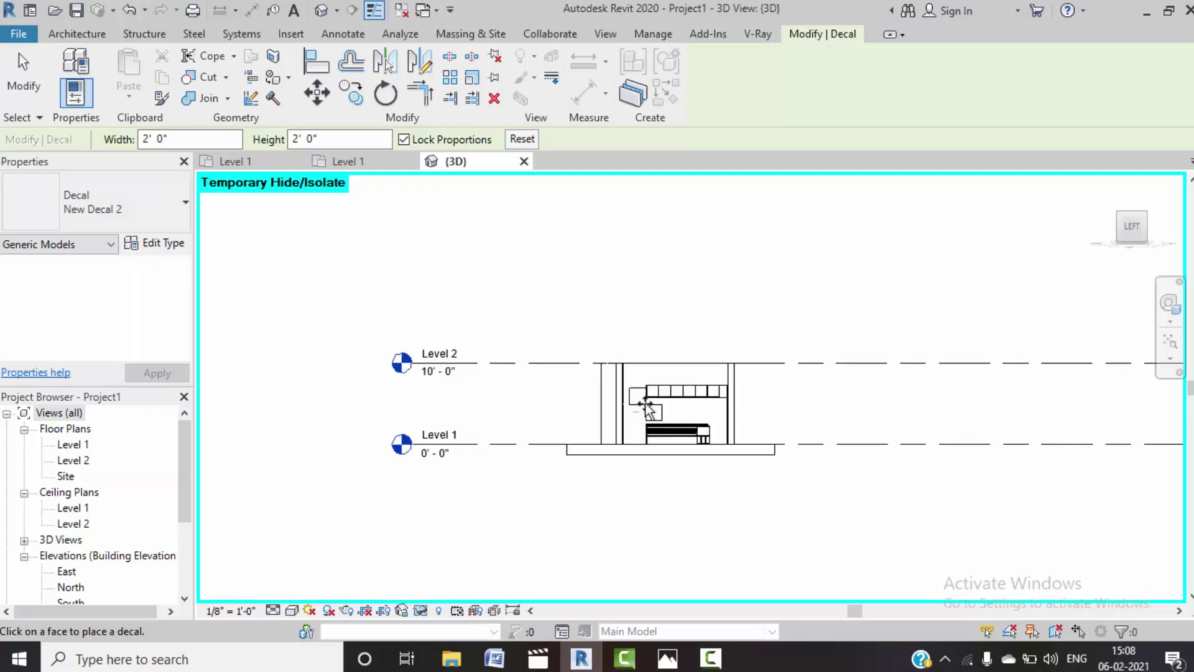
scroll(641, 423, up, 5)
key(Escape)
click(646, 410)
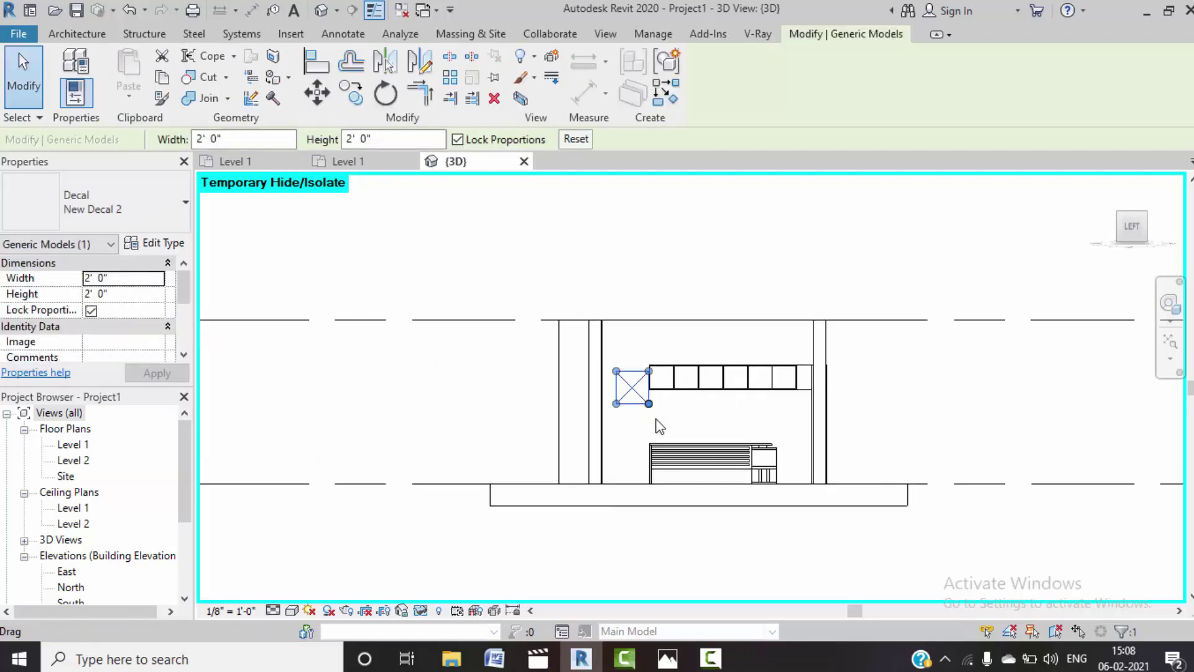
click(292, 610)
click(349, 572)
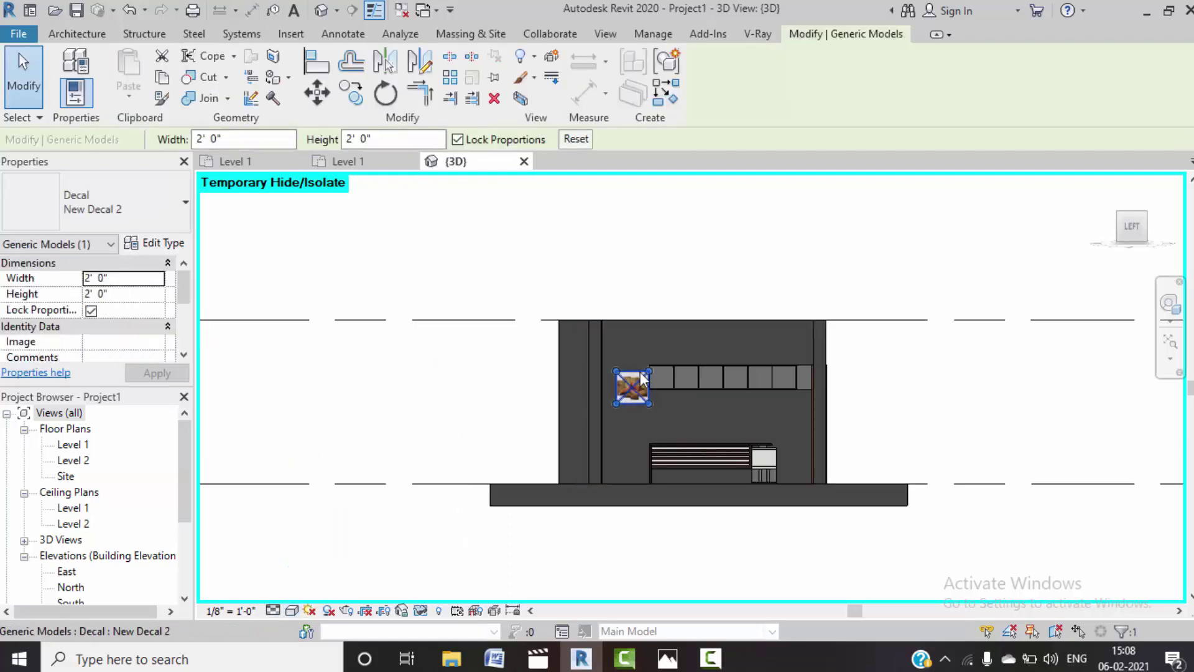
scroll(647, 398, up, 2)
scroll(669, 371, up, 2)
scroll(640, 389, up, 2)
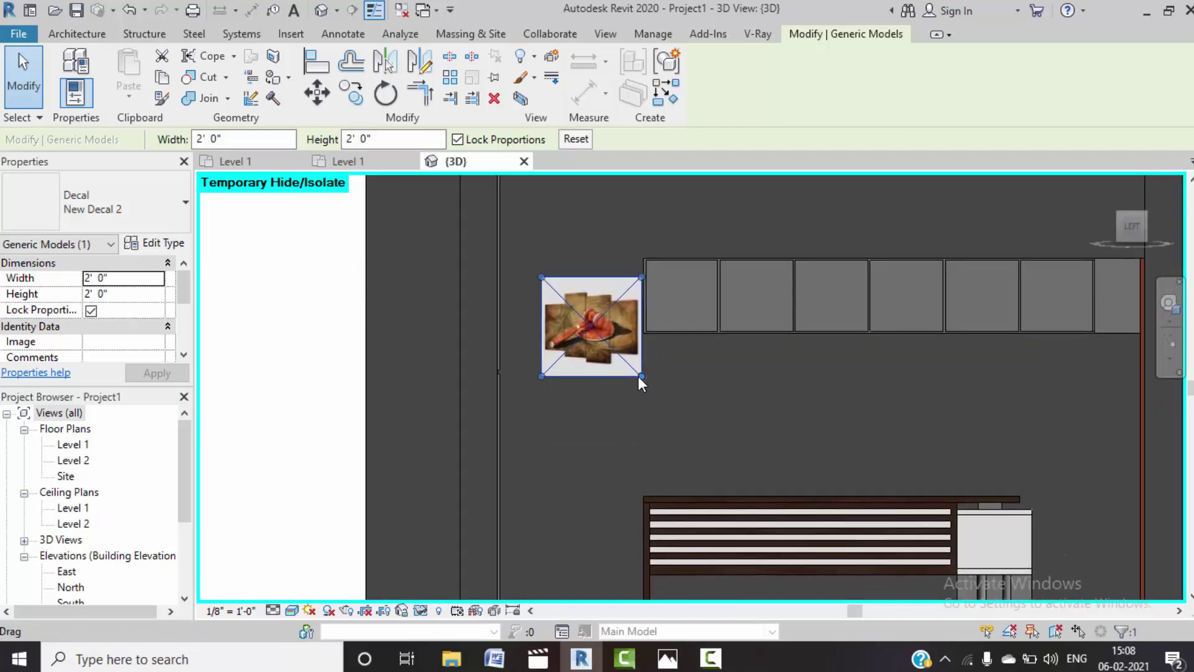
- Move the gavel decal down so it sits above the desk
click(486, 222)
key(m)
key(v)
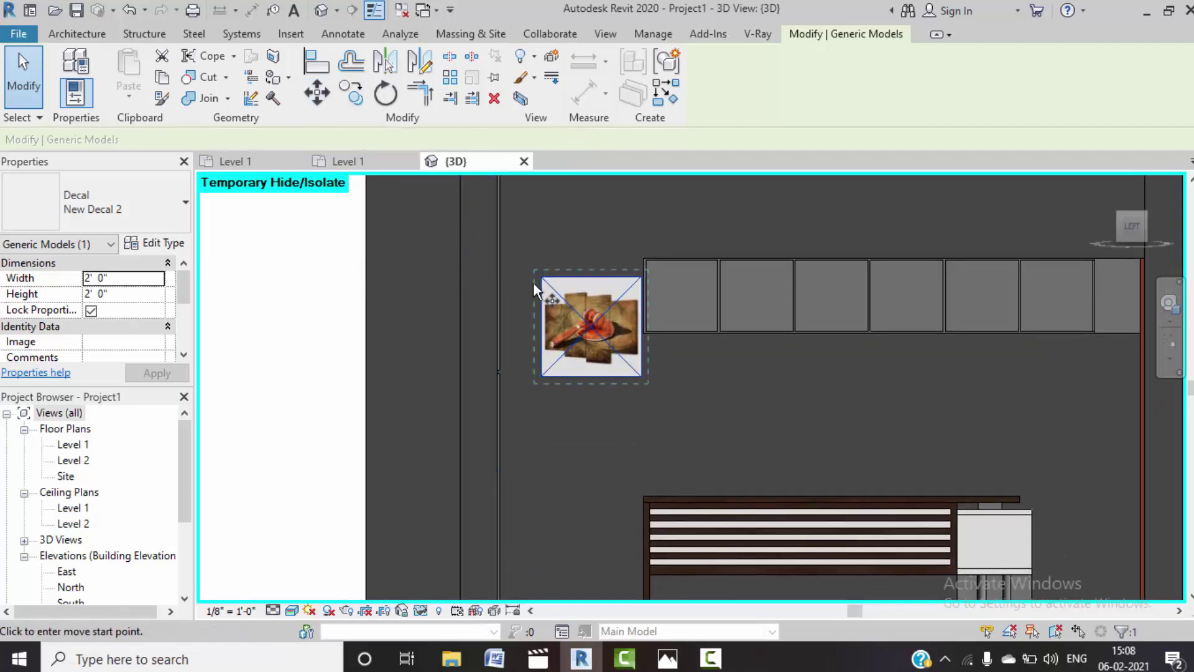
click(559, 277)
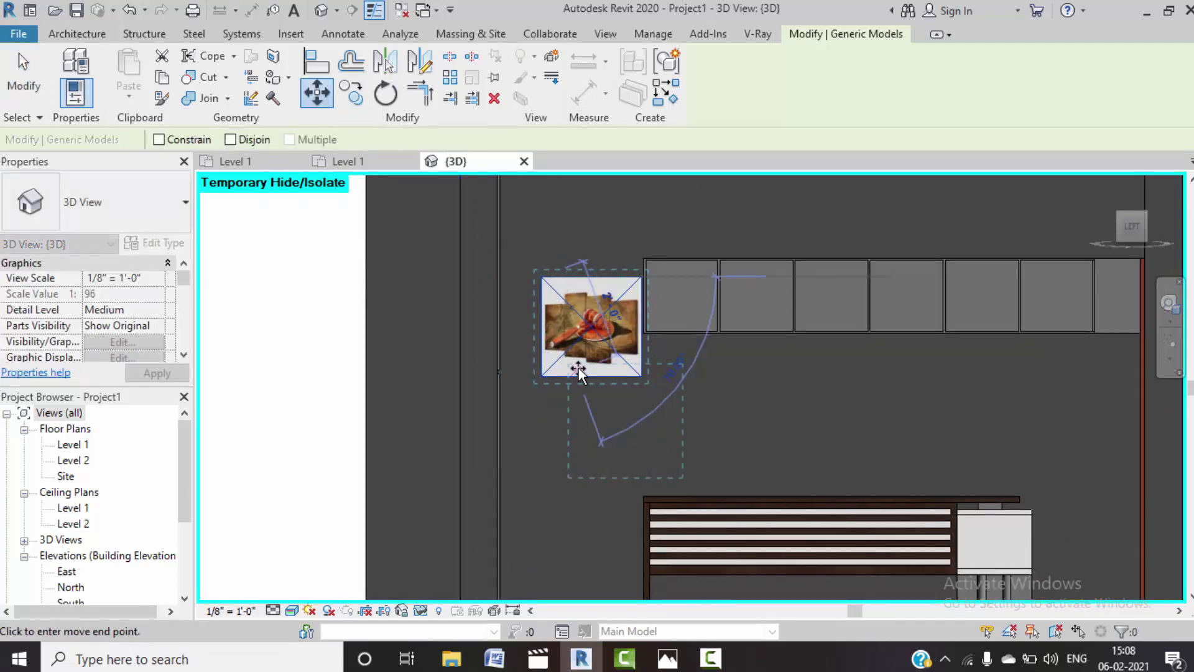
key(Escape)
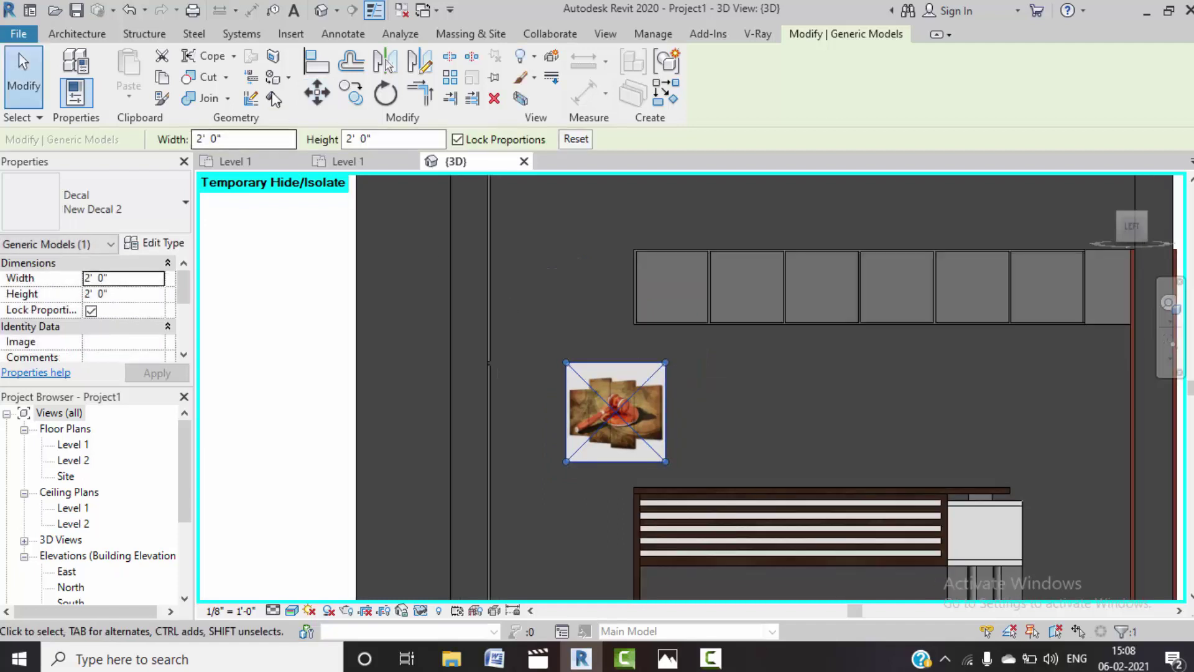
key(m)
key(v)
click(560, 363)
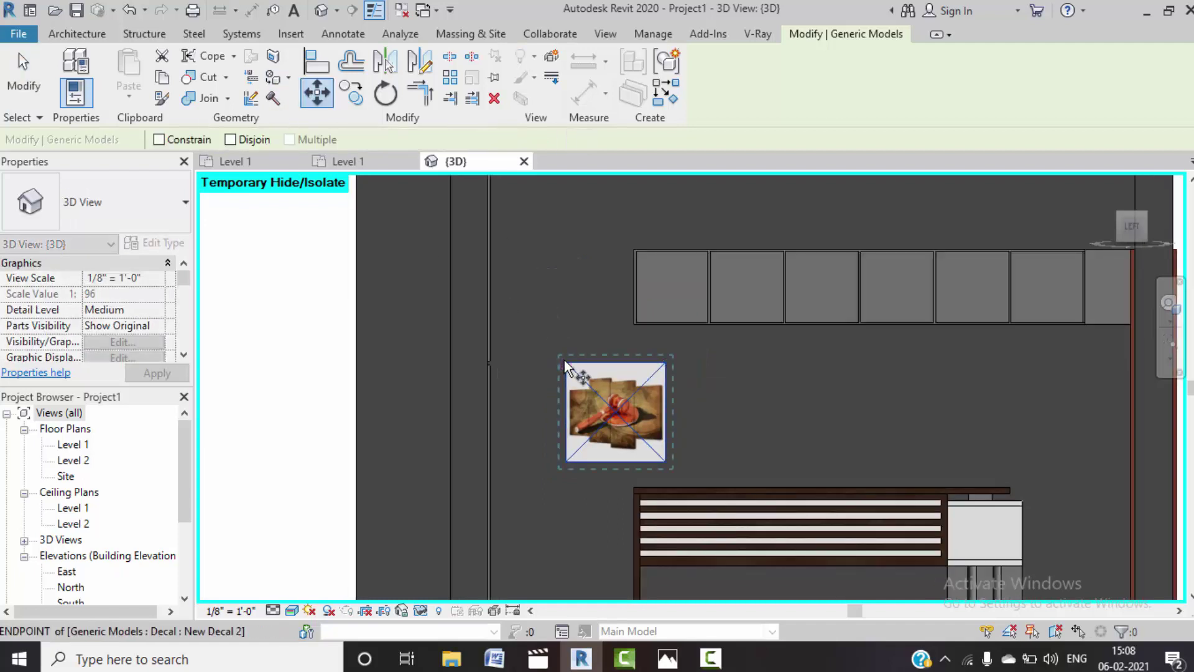
click(623, 359)
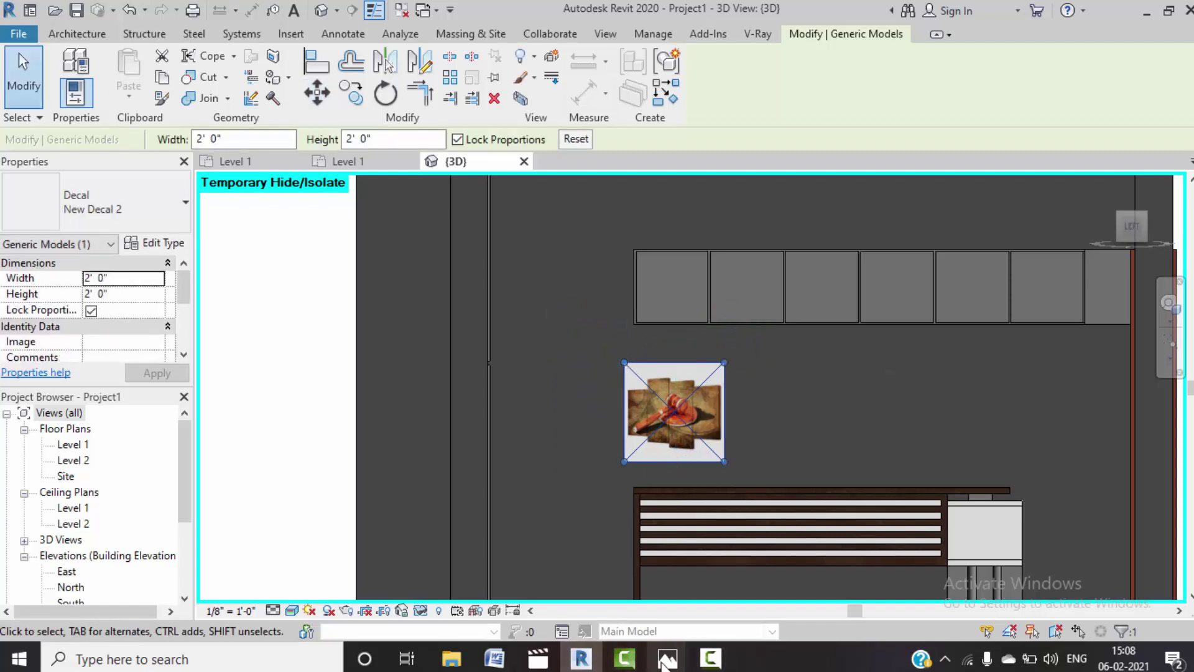
- Compare with the reference render and narrow the gavel decal to about 1' 6 1/2" by 2' 2"
mouse_move(666, 659)
click(547, 588)
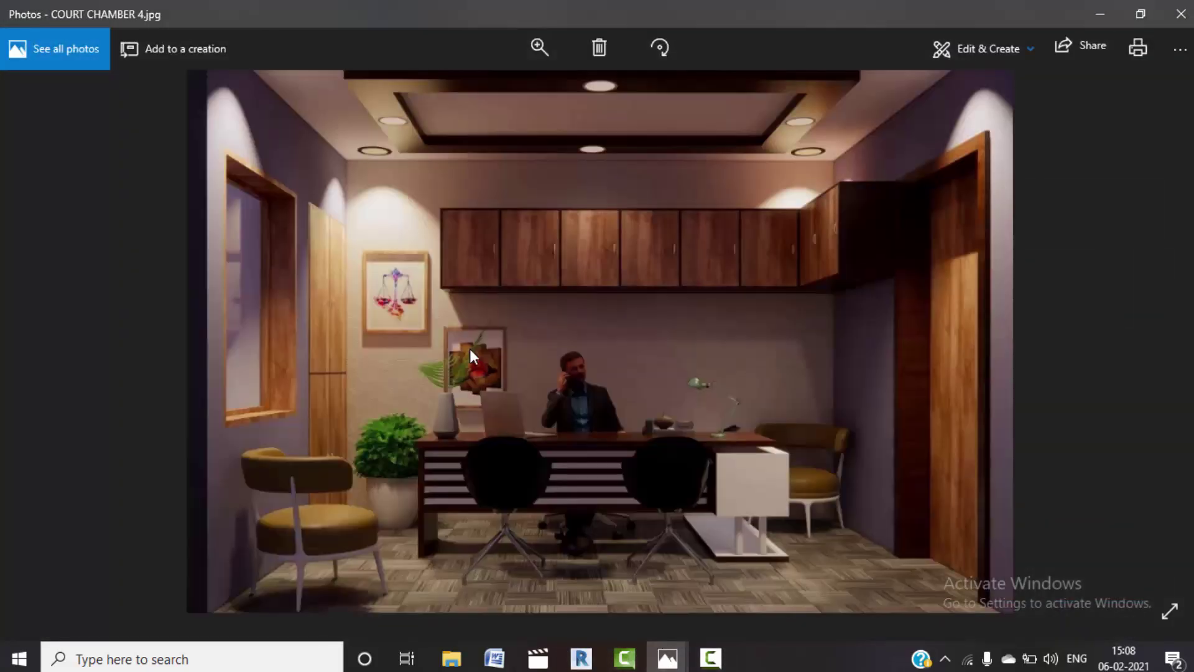
click(1100, 16)
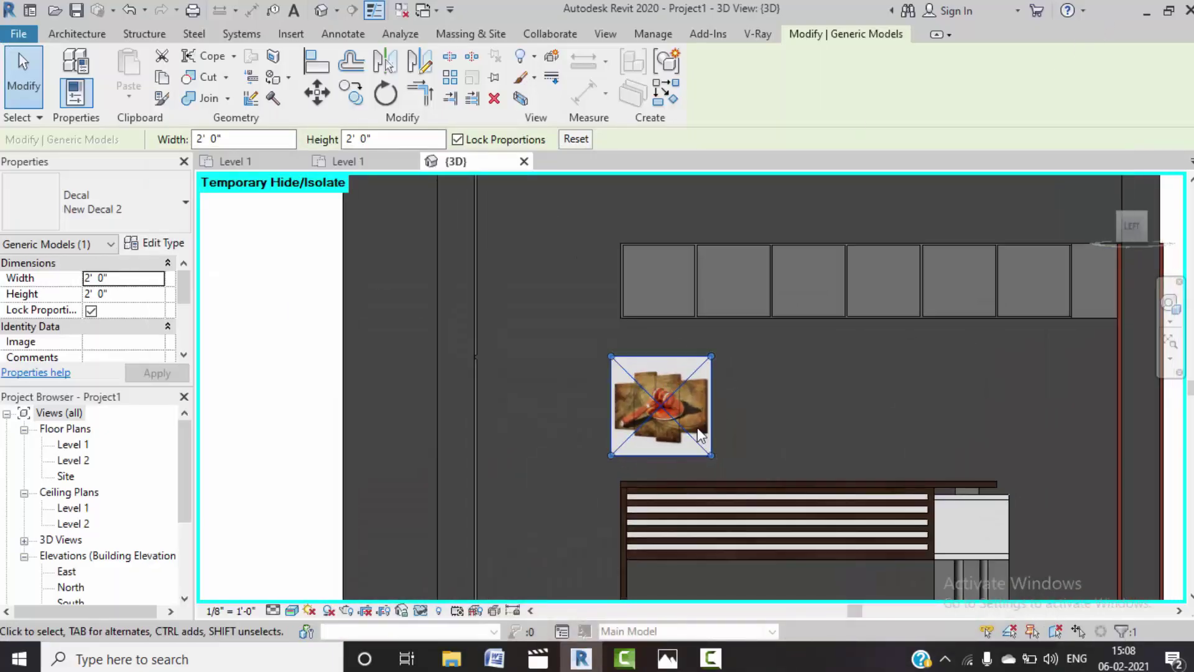
drag(710, 452, 710, 454)
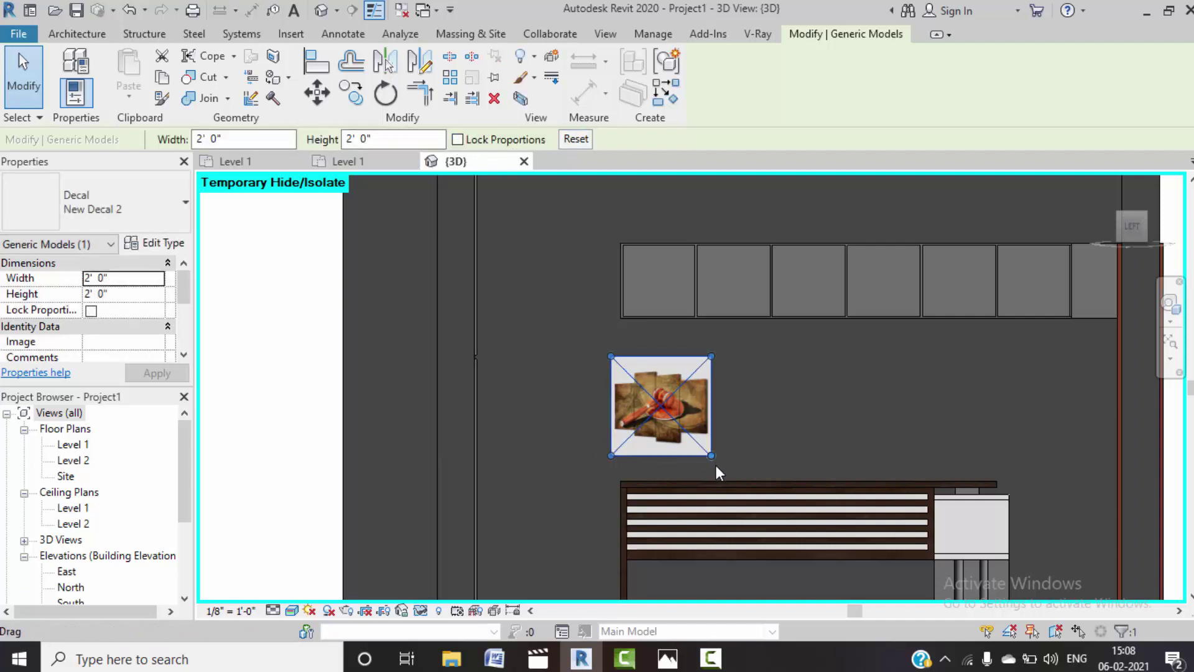
drag(712, 456, 689, 461)
- Commit the narrower gavel decal and review the New Decal image settings in Decal Types
click(594, 387)
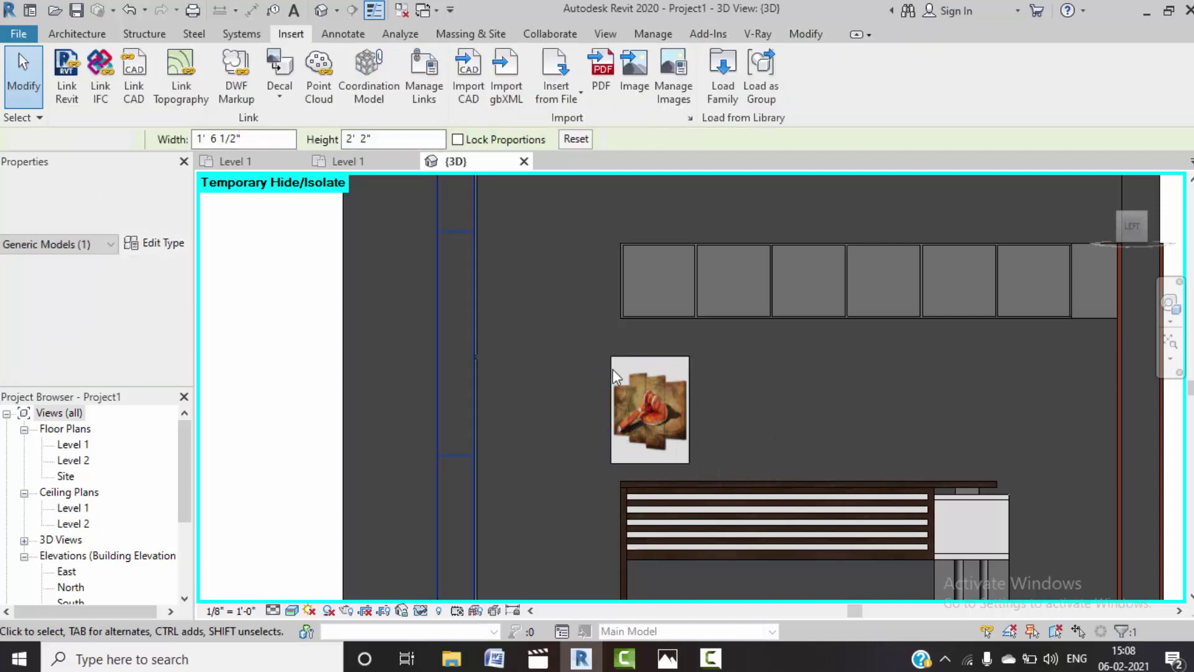
click(543, 309)
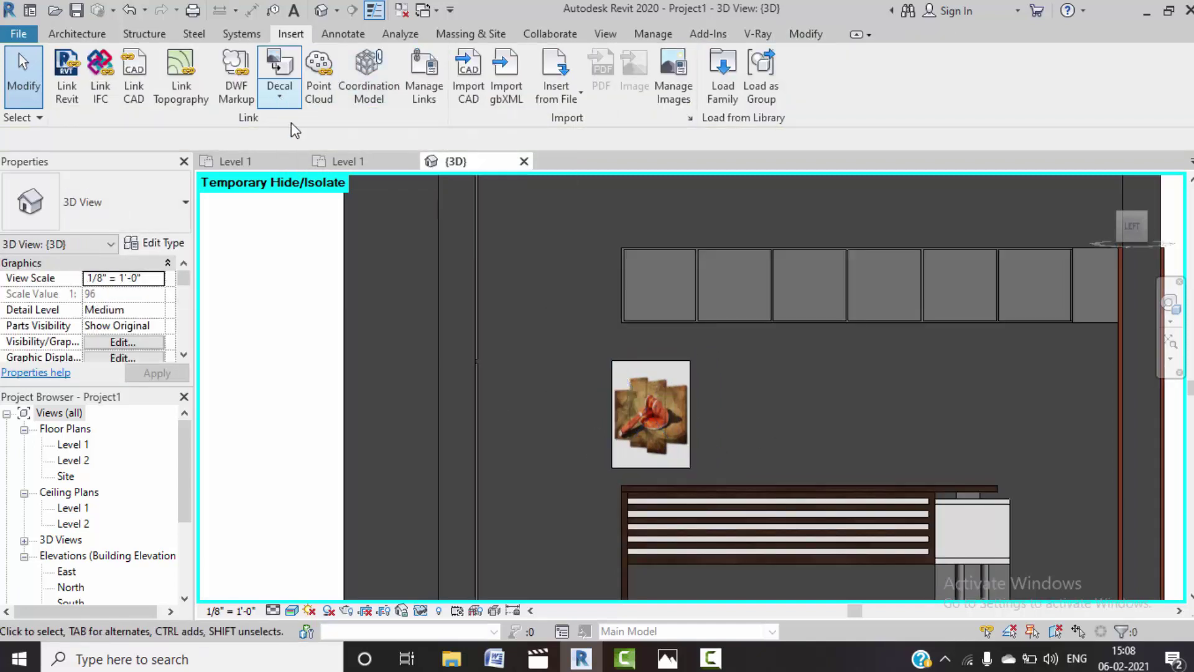
click(279, 96)
click(306, 162)
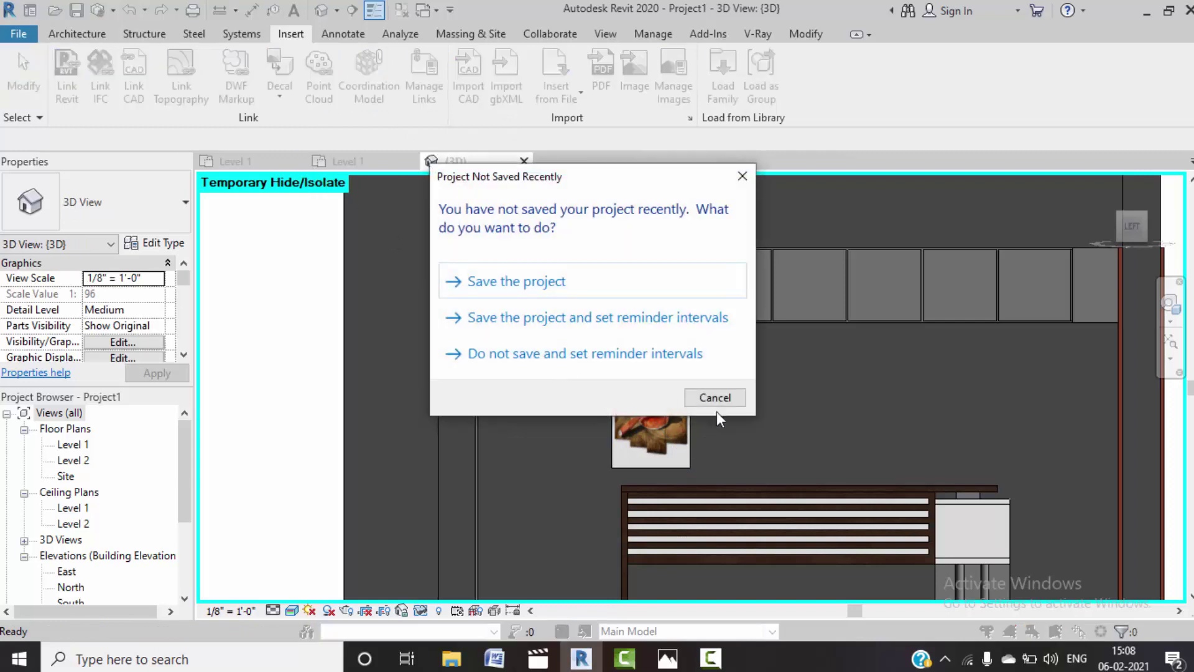
click(713, 396)
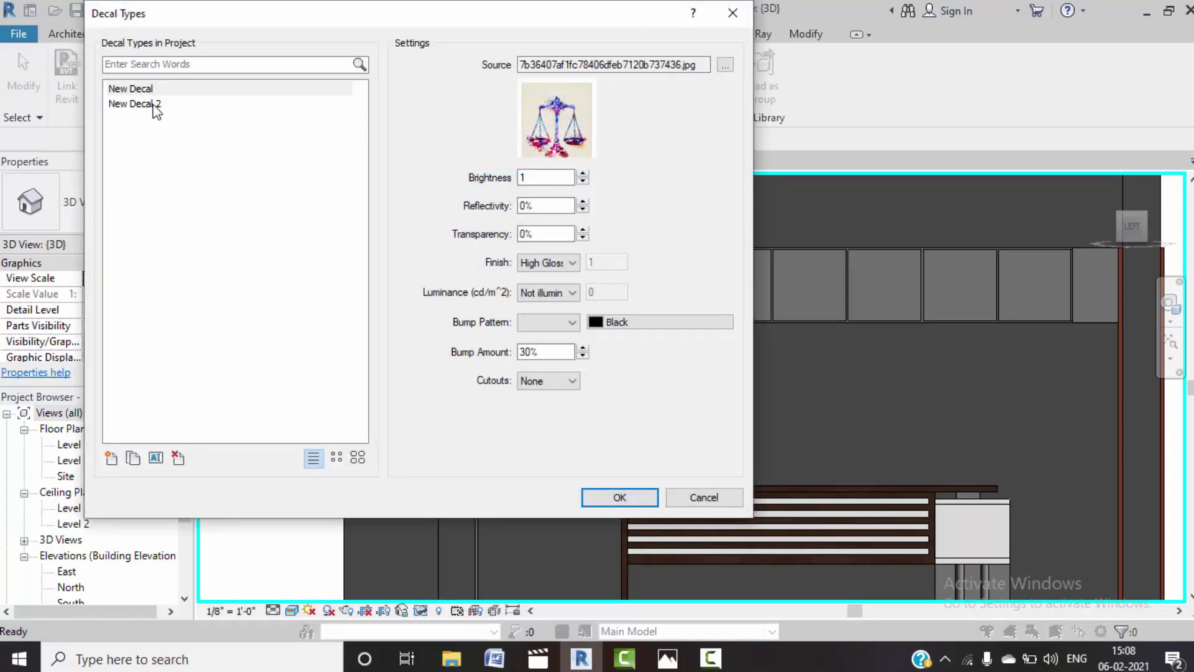
click(149, 93)
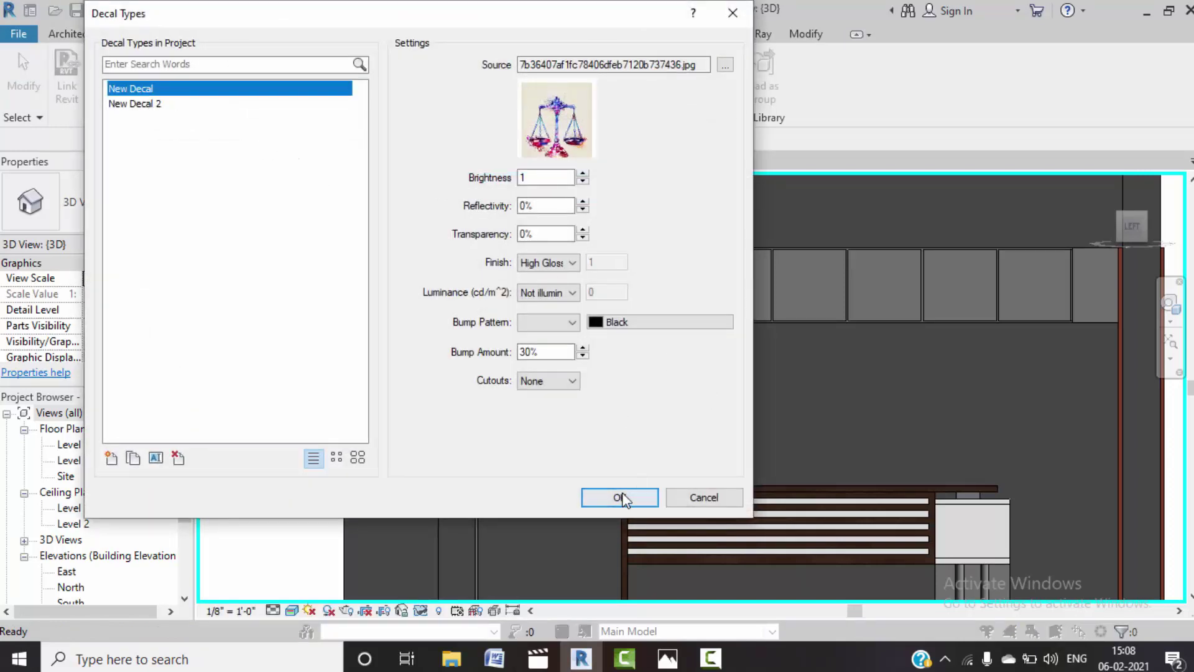
click(622, 499)
click(279, 91)
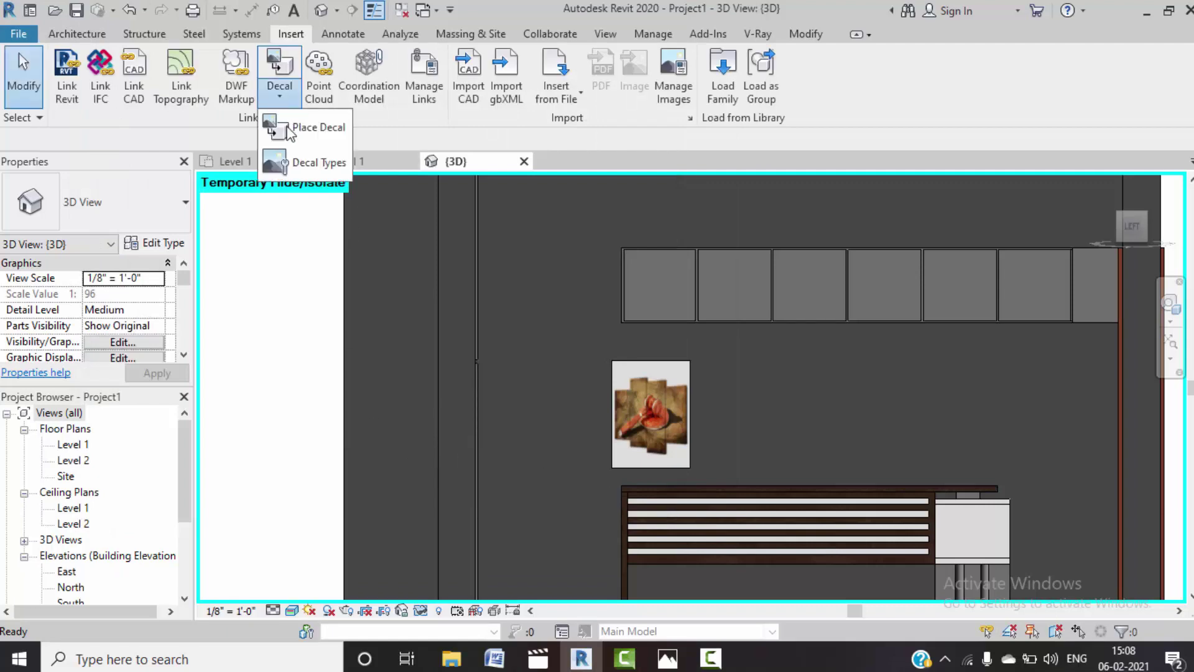
click(296, 164)
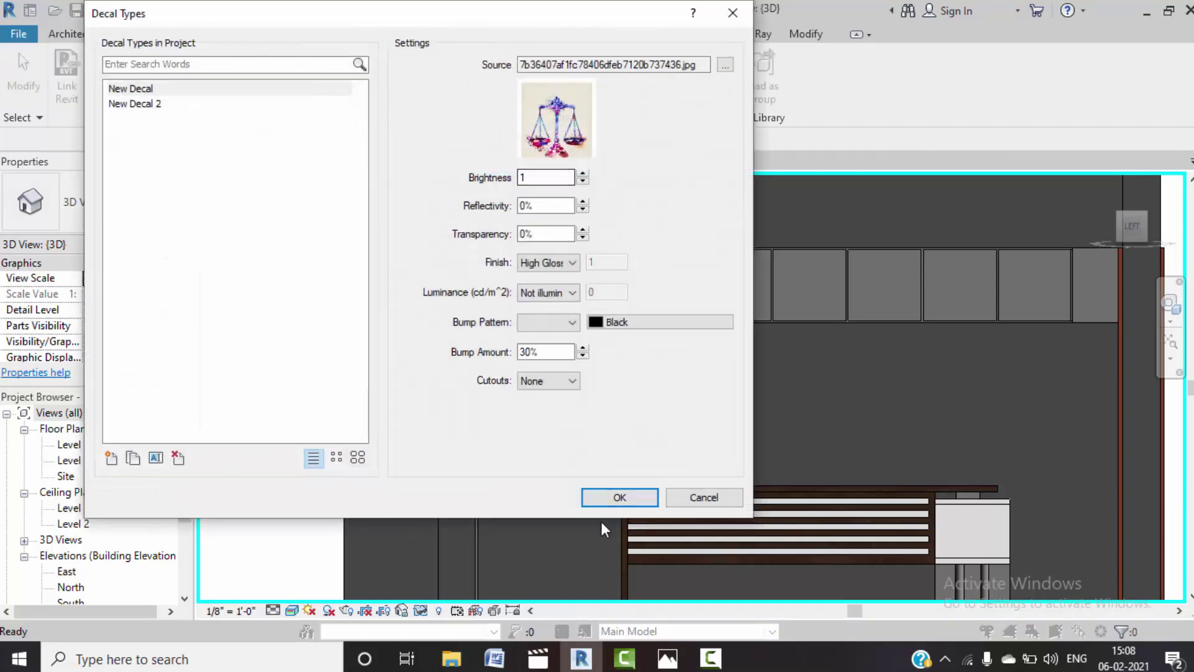
click(608, 498)
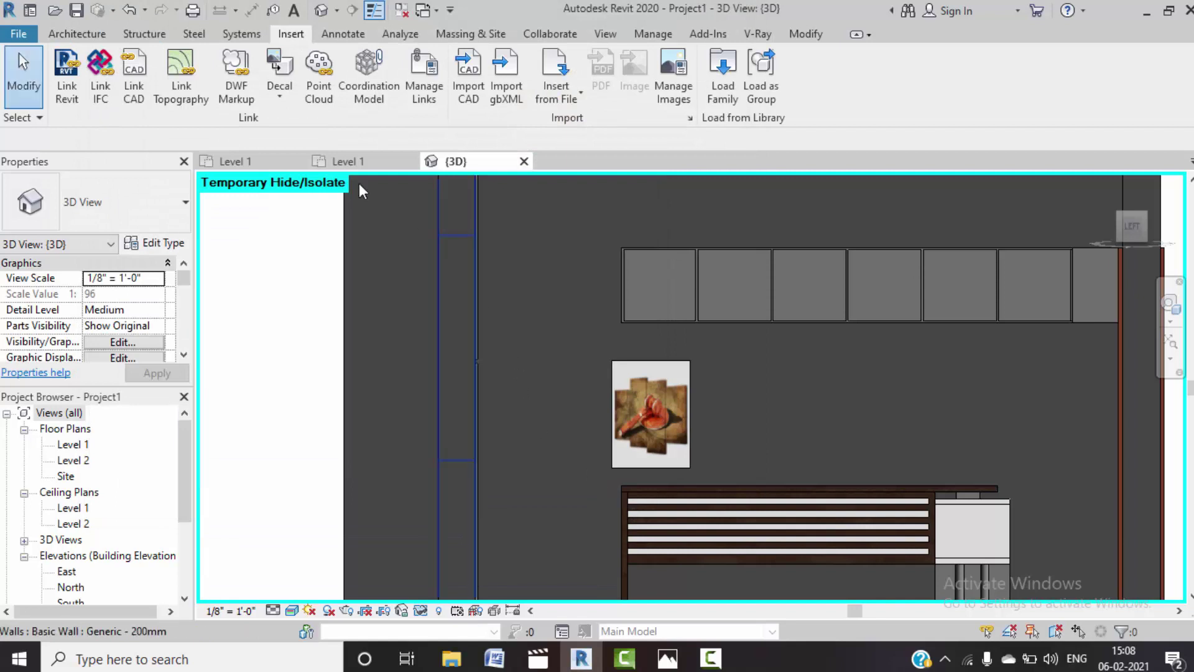
- Place a second New Decal 2 on the back wall beside the upper cabinets
click(280, 98)
click(297, 126)
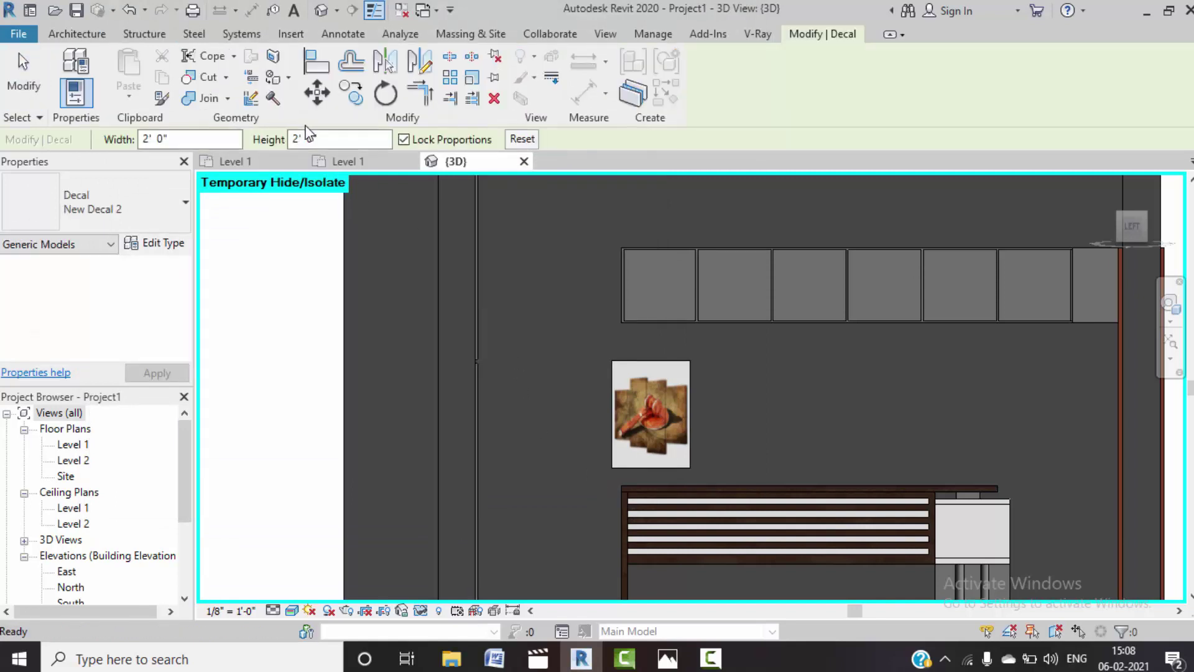
click(574, 273)
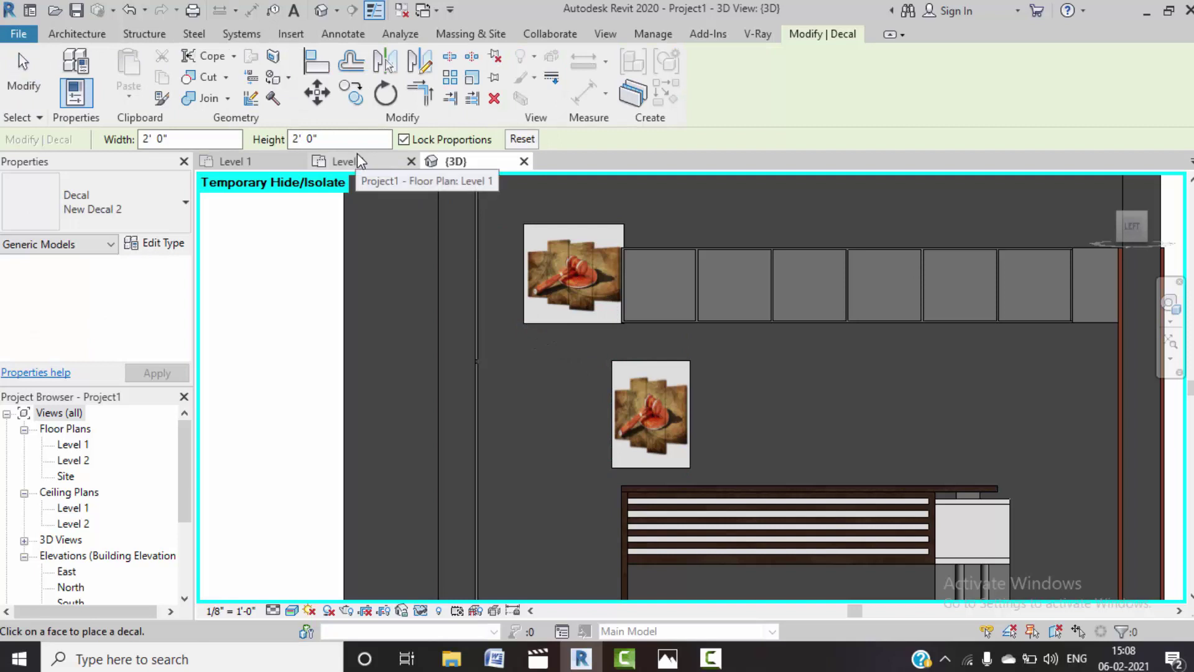
key(Escape)
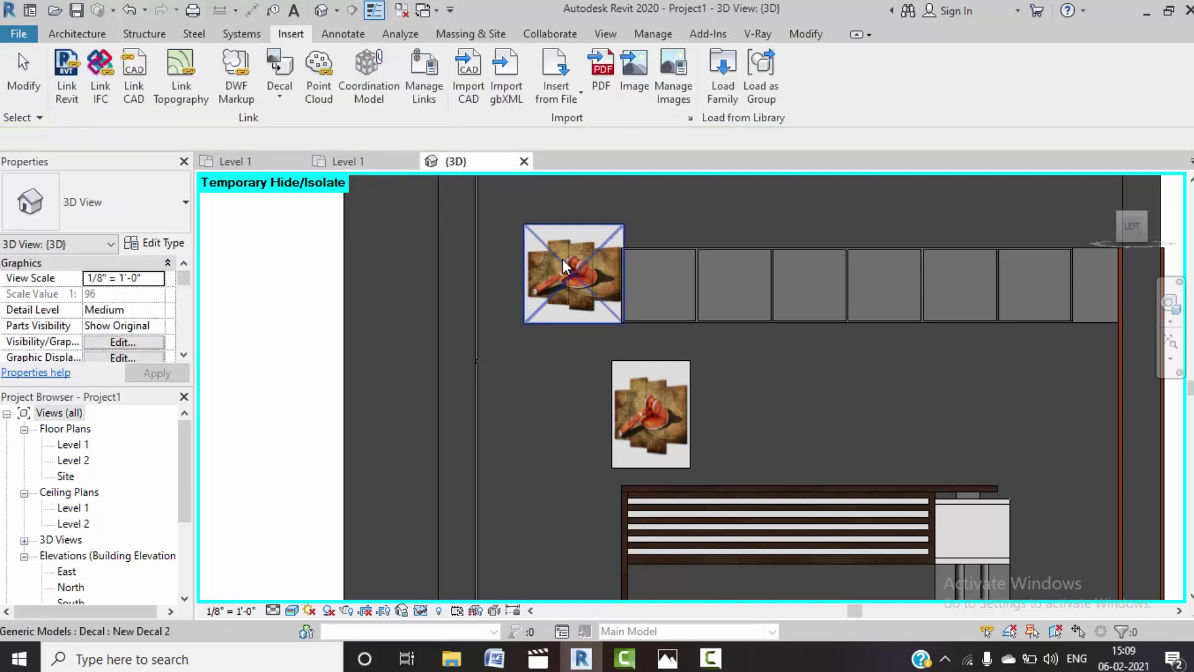
- Set the New Decal type's image to the scales-of-justice picture
click(277, 100)
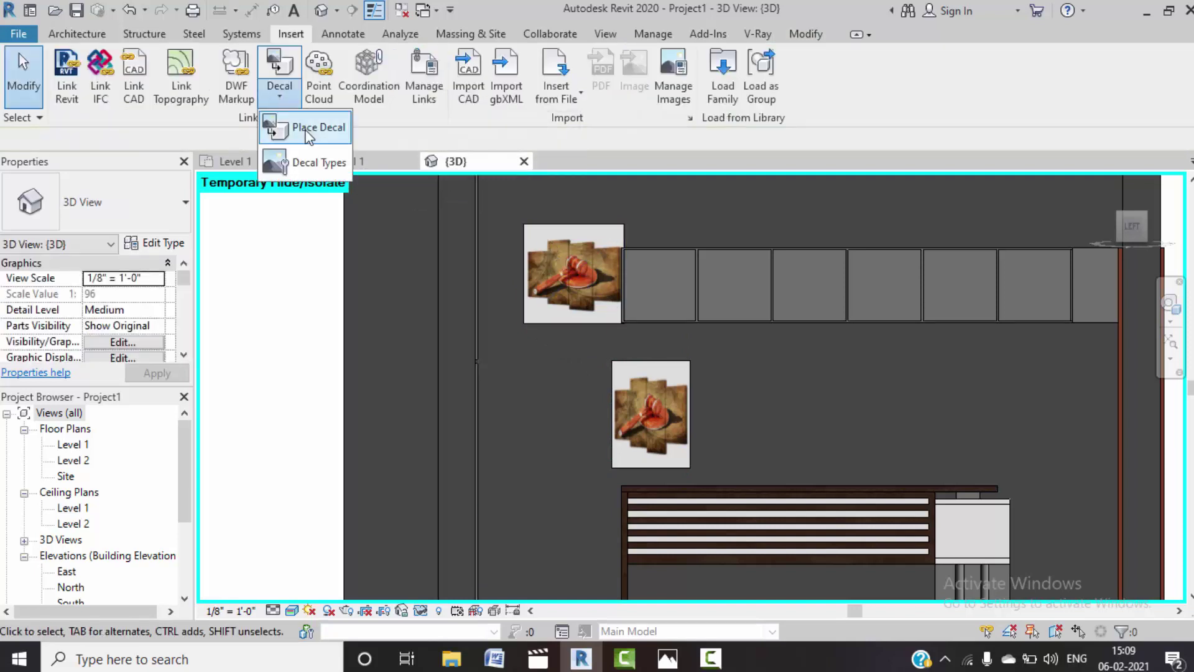
click(311, 152)
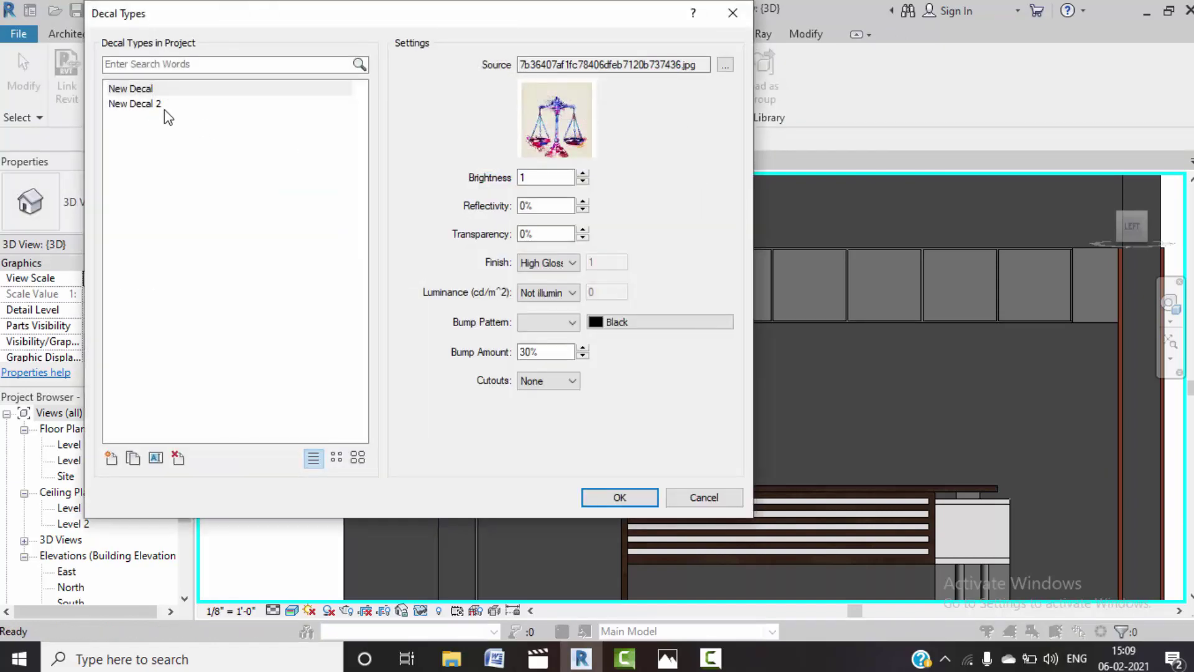
click(151, 104)
click(139, 89)
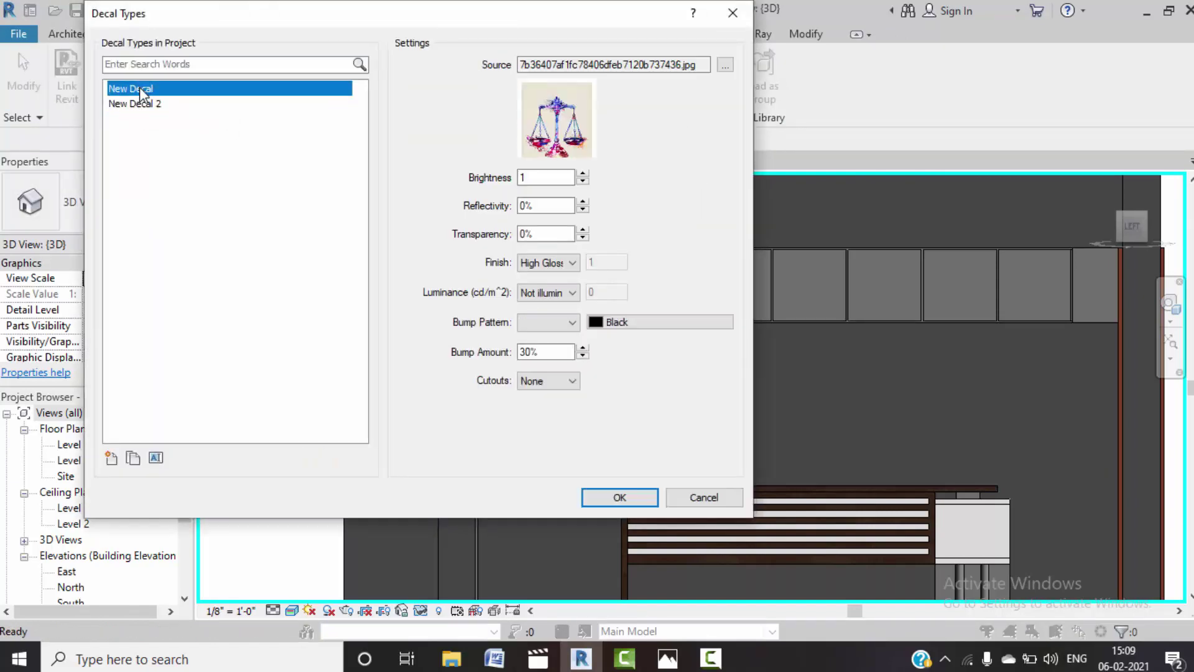
click(610, 492)
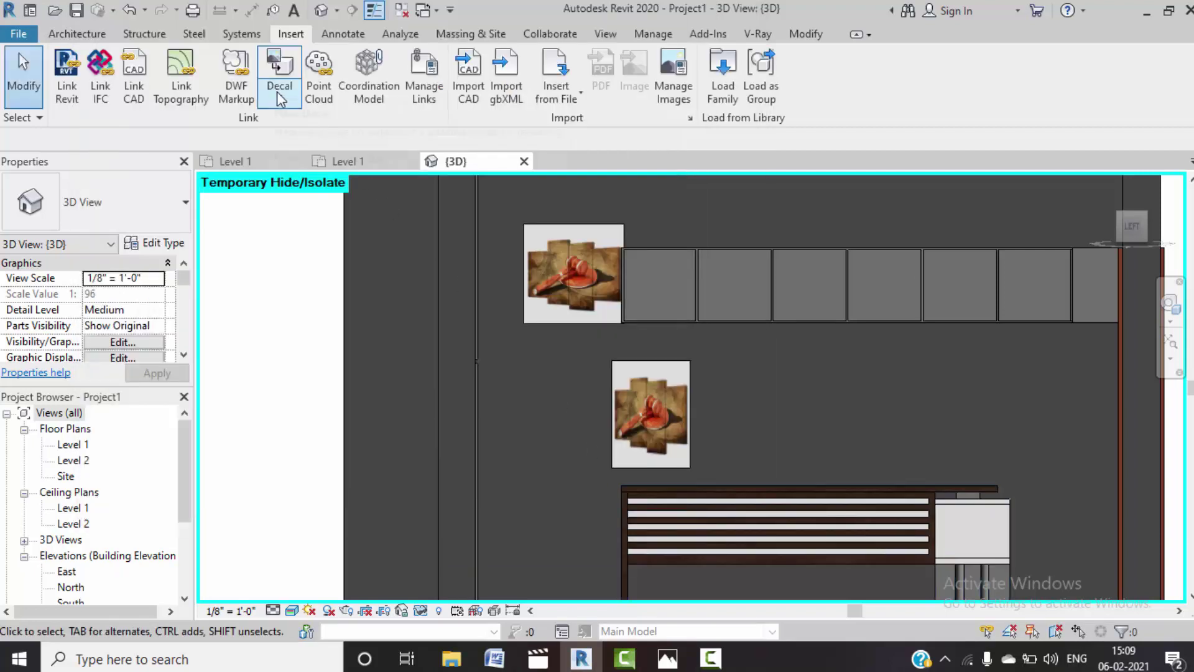
- Place a scales New Decal on the upper-left back wall and delete the extra gavel decal
click(281, 102)
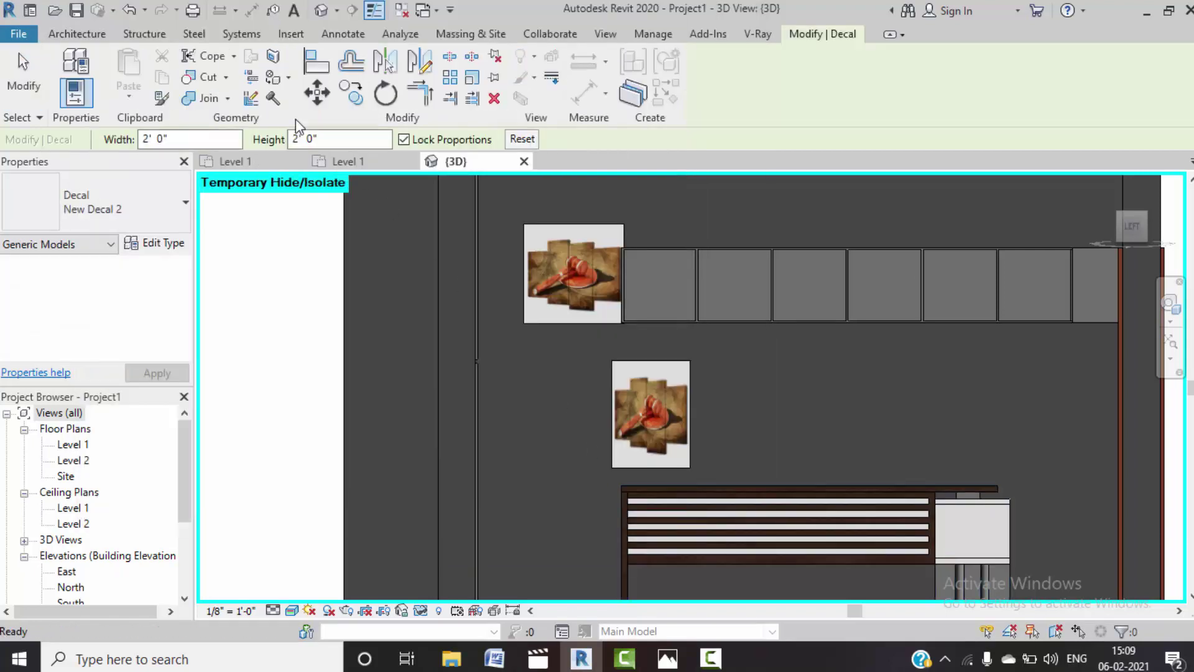
click(163, 206)
click(94, 287)
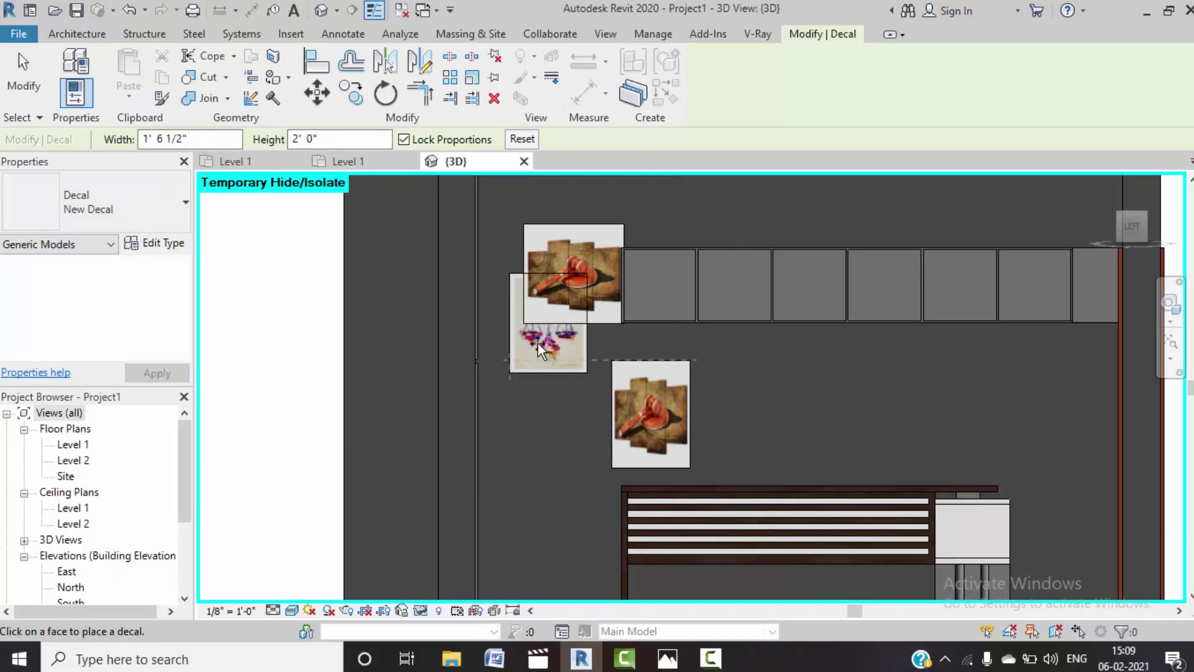
click(539, 343)
key(Escape)
click(566, 226)
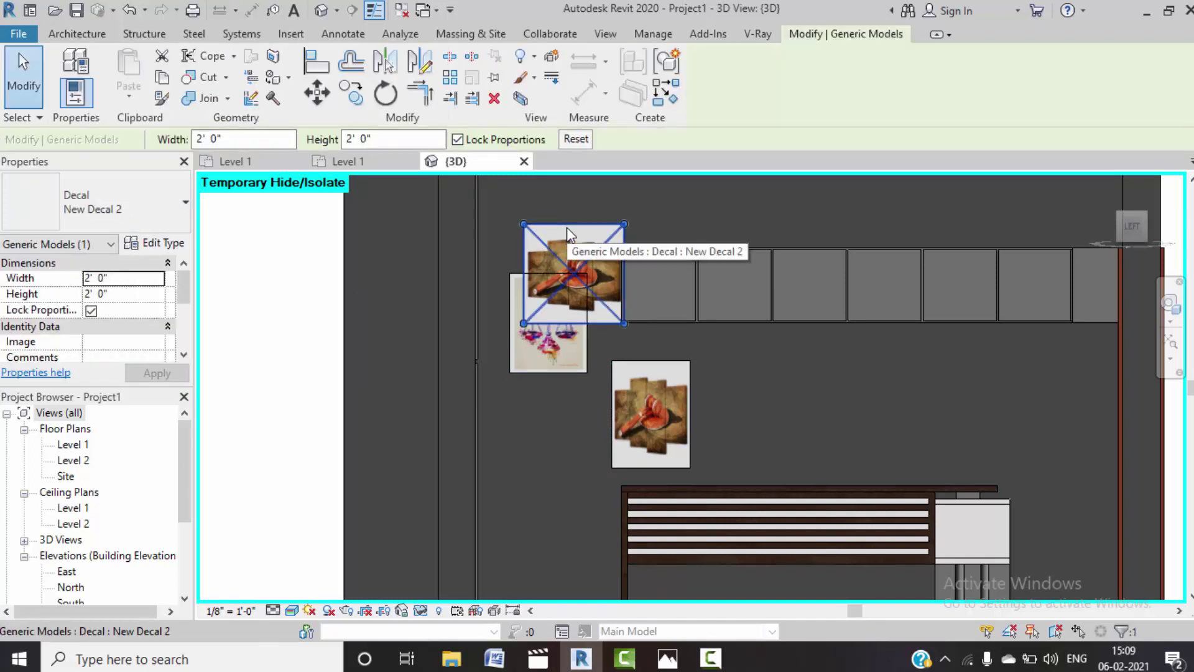
key(Delete)
- Unlock proportions on the scales decal and stretch it to about 1' 6 1/2" by 2' 3"
click(525, 277)
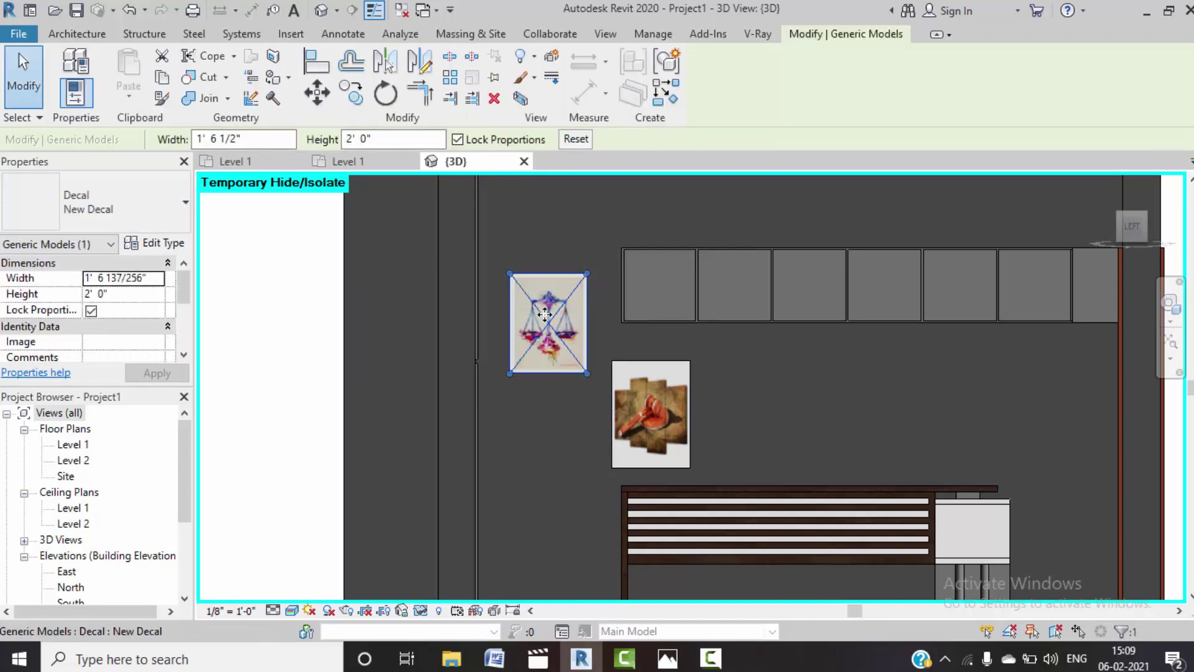
click(458, 140)
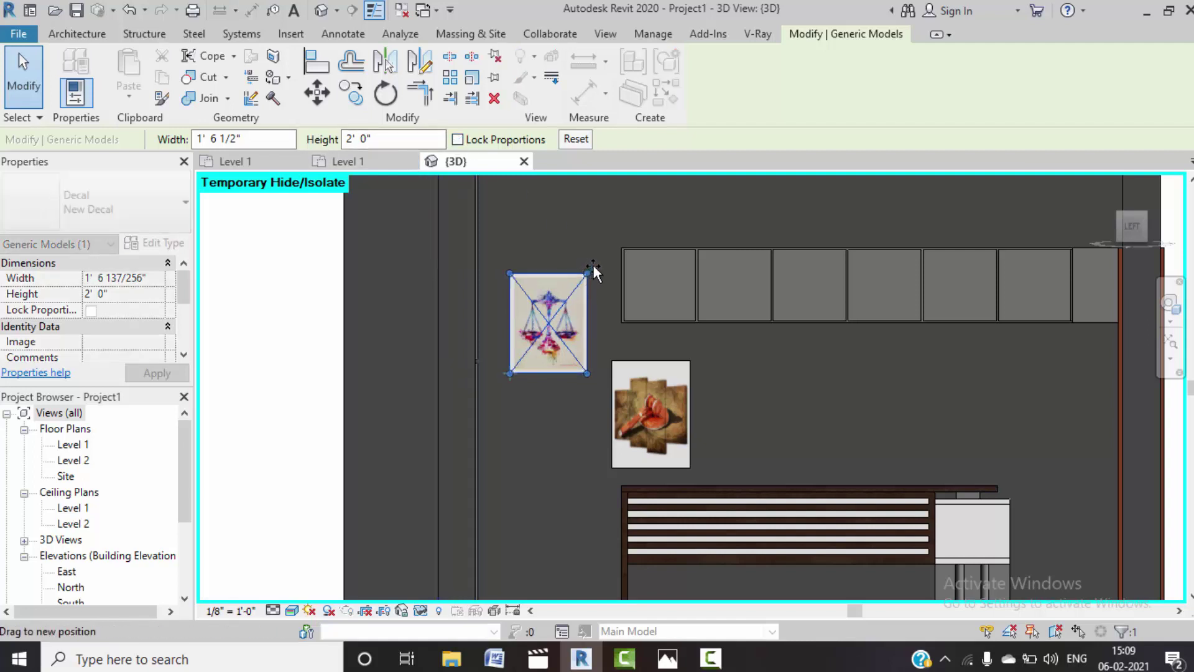
drag(592, 264, 594, 263)
click(577, 403)
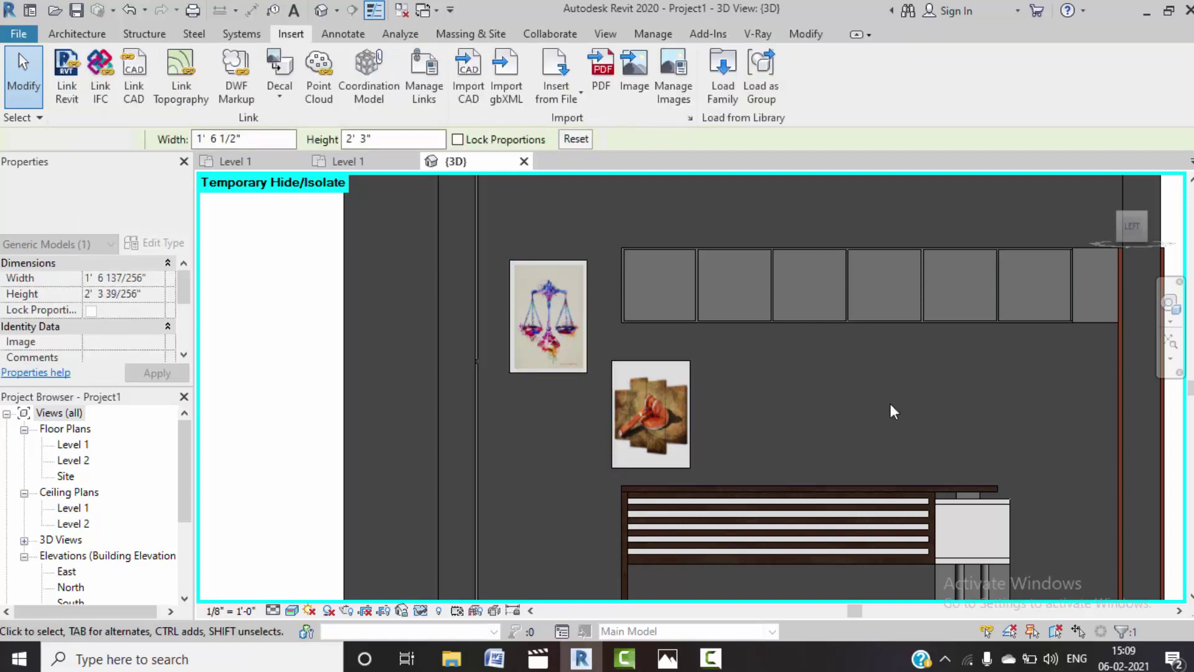
key(Escape)
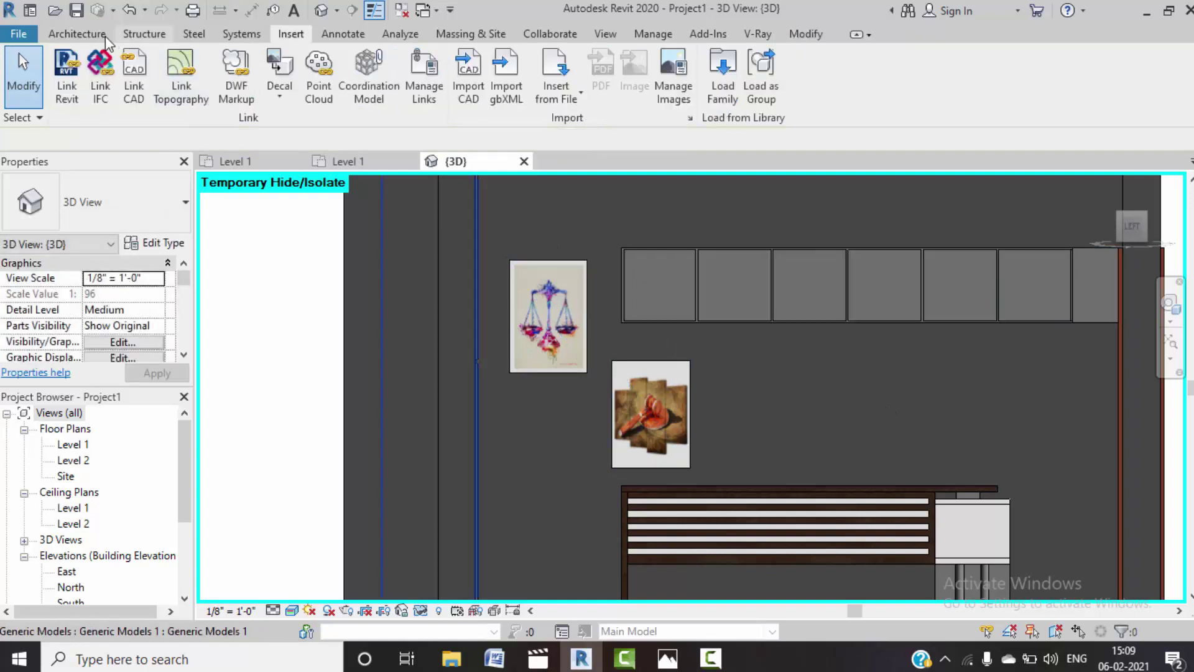
- Create an in-place Generic Models component named Generic Models 3
click(103, 34)
click(206, 96)
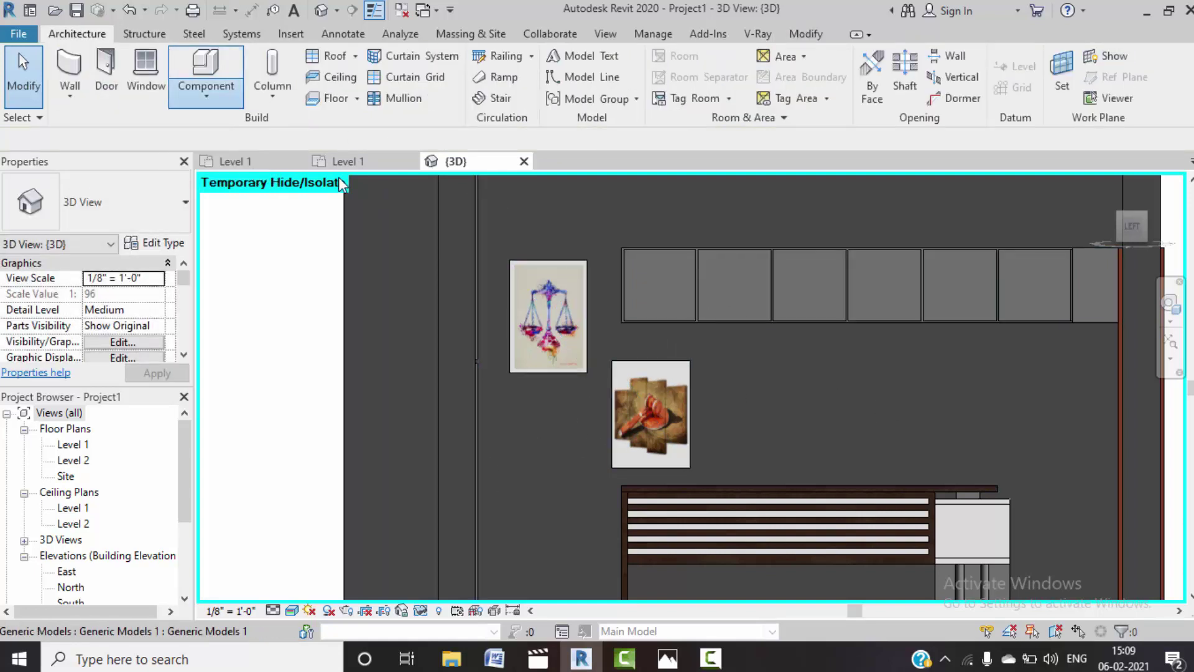
scroll(594, 319, down, 1)
scroll(560, 320, down, 2)
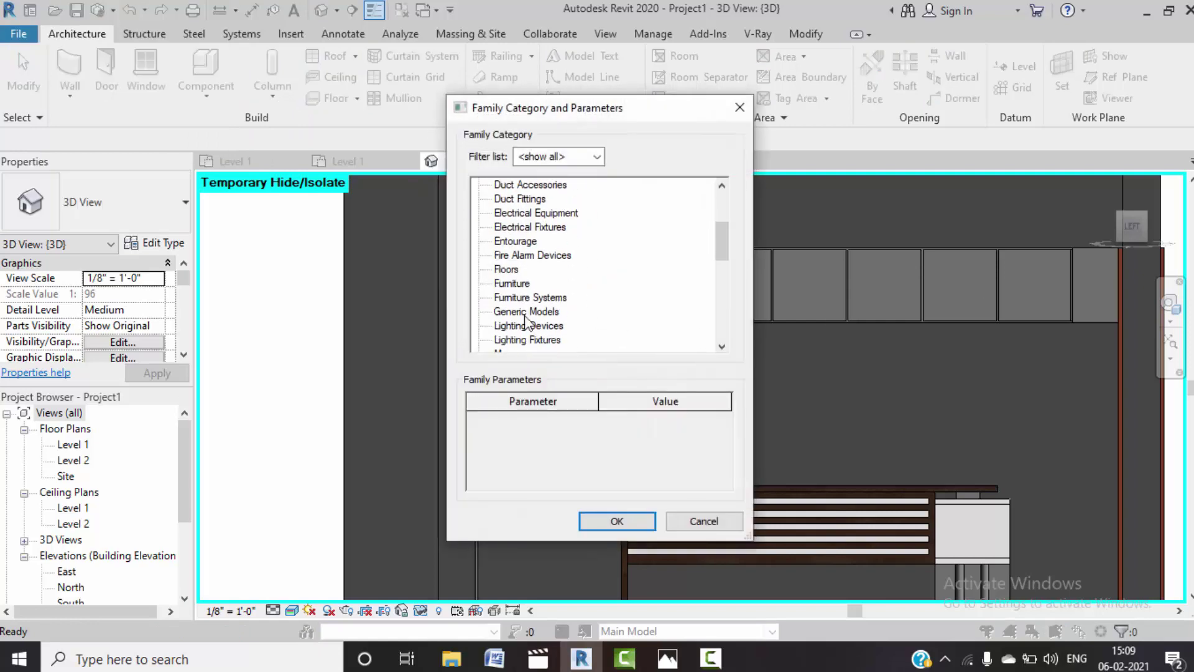
click(613, 521)
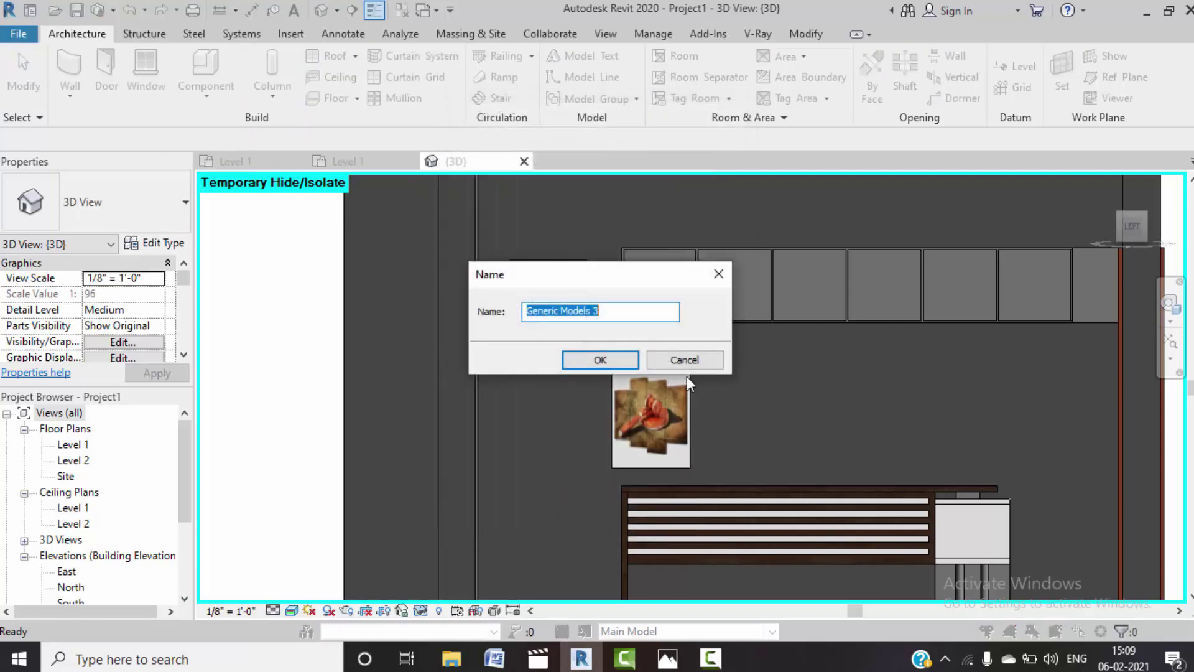
click(594, 367)
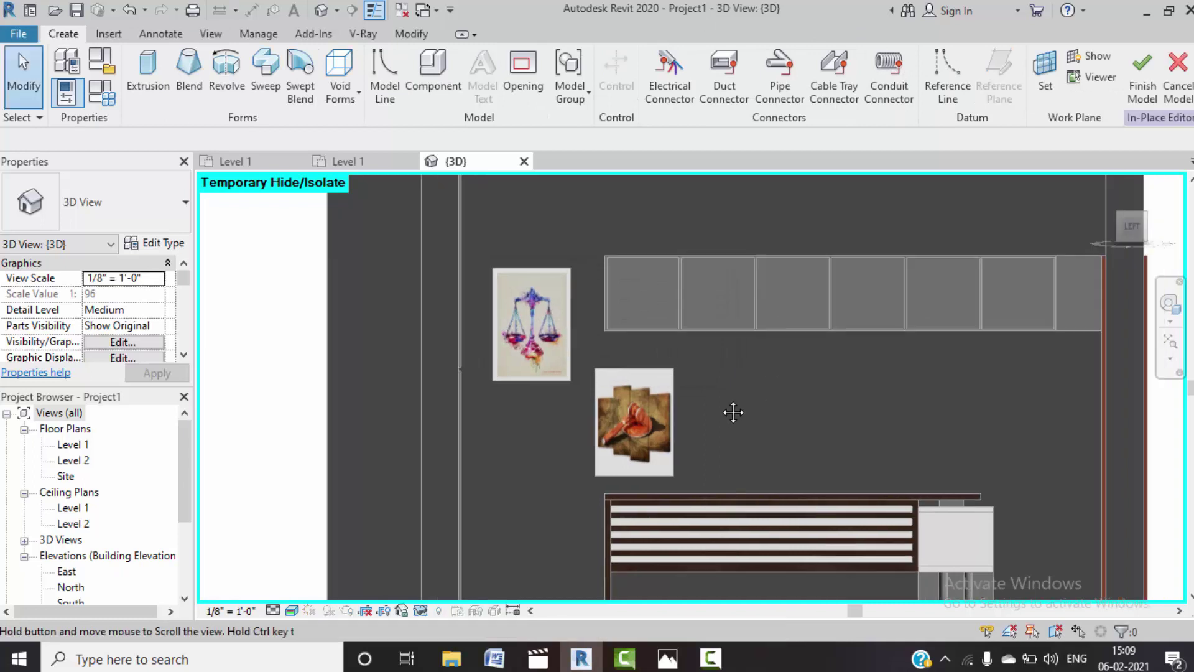
- Set the back wall face as the work plane and view it straight on
click(1045, 74)
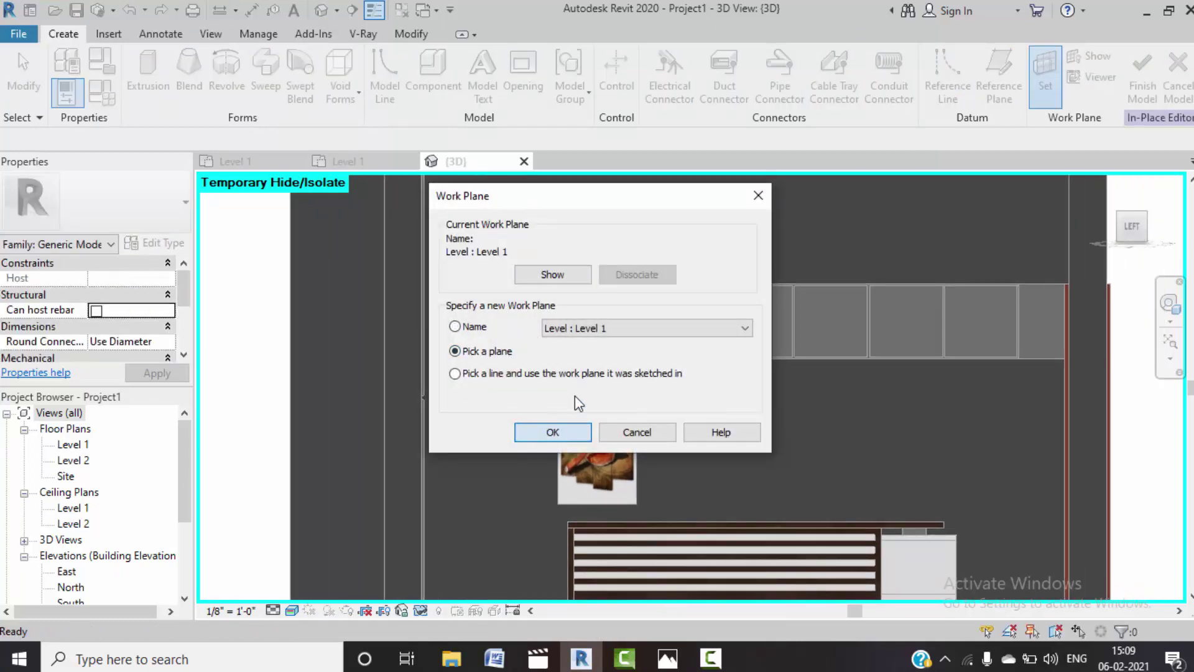
click(552, 431)
mouse_move(586, 366)
middle_down()
mouse_move(547, 266)
mouse_move(613, 235)
mouse_move(621, 317)
mouse_move(520, 374)
middle_up()
click(520, 374)
scroll(536, 360, down, 3)
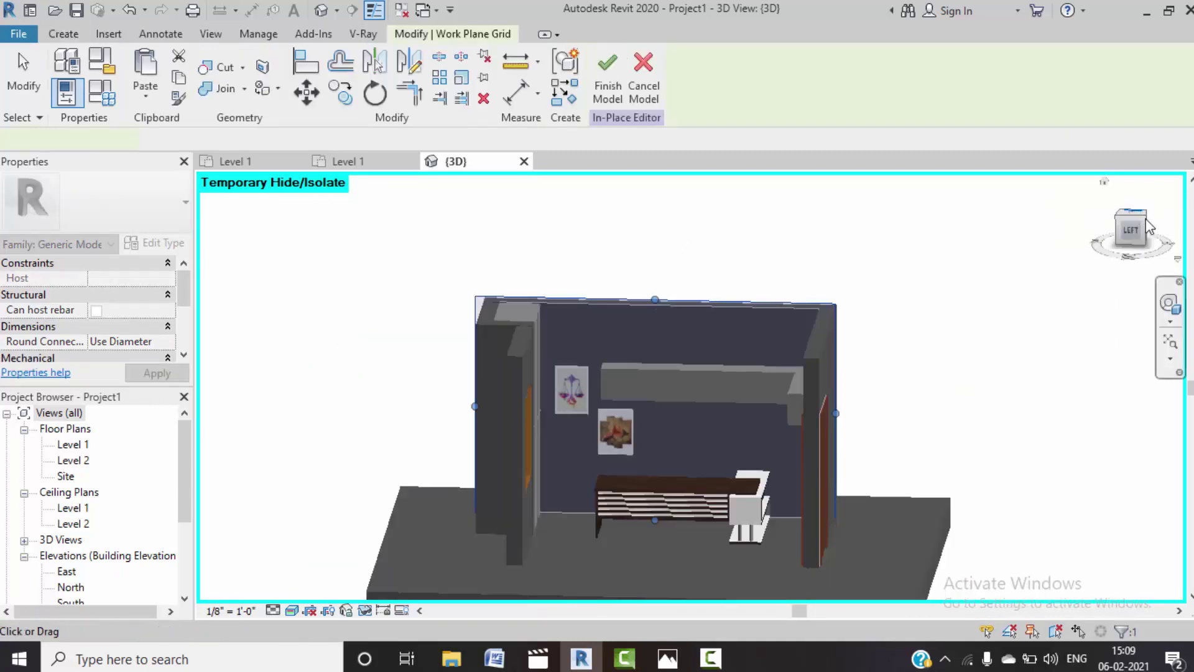
click(1131, 230)
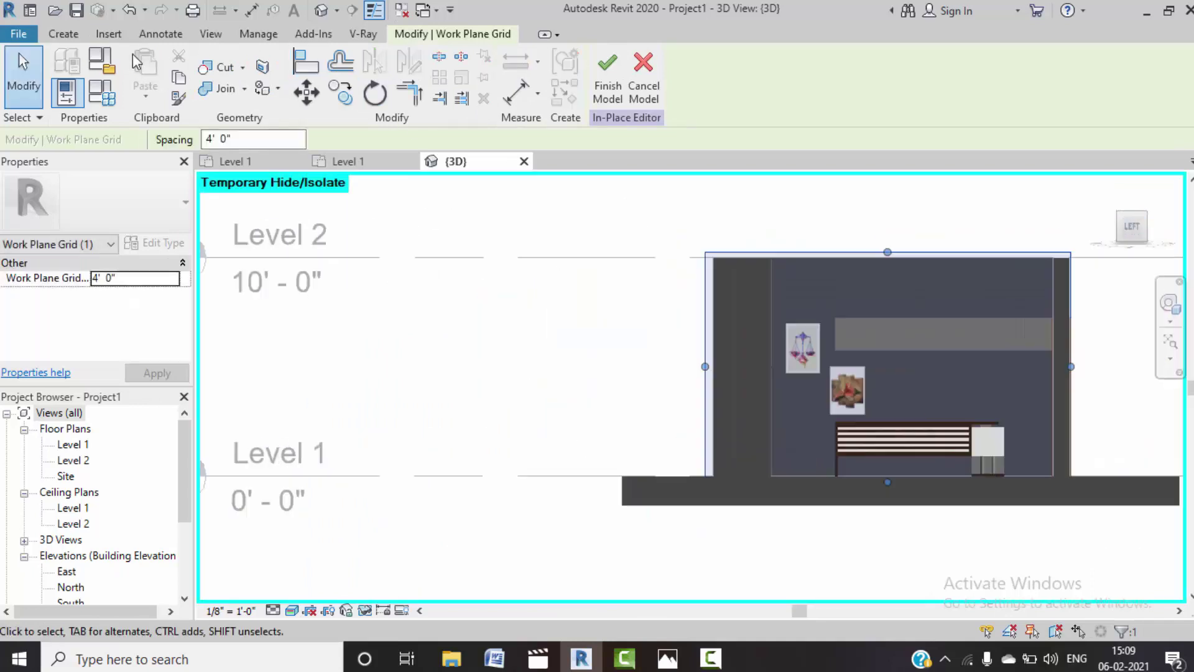
- Start an extrusion sketch using the Rectangle draw option
click(64, 33)
click(149, 72)
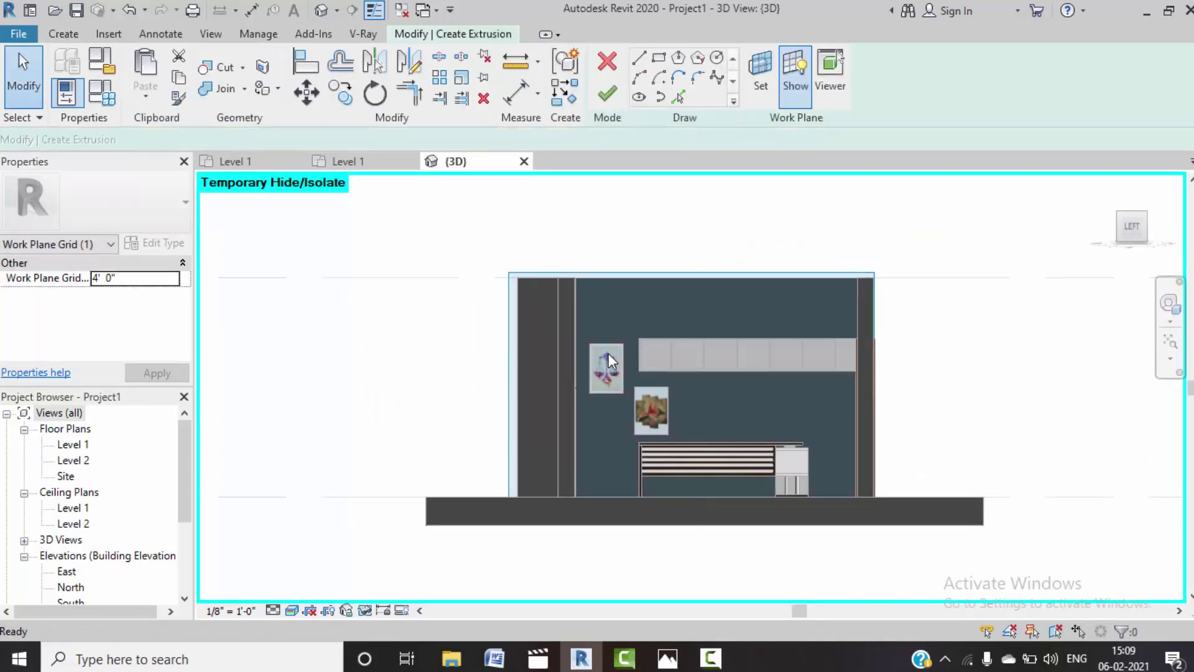
scroll(647, 346, up, 2)
scroll(648, 346, up, 2)
click(658, 58)
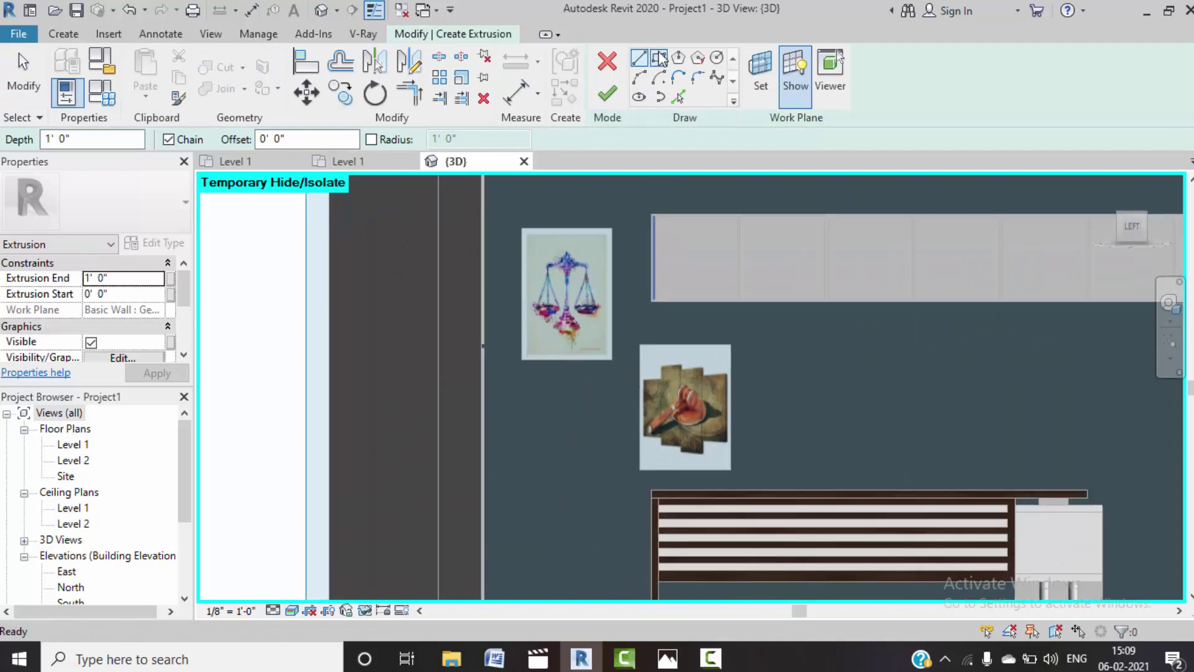
- Sketch a rectangle with 0' 1" offset around the scales picture
click(521, 228)
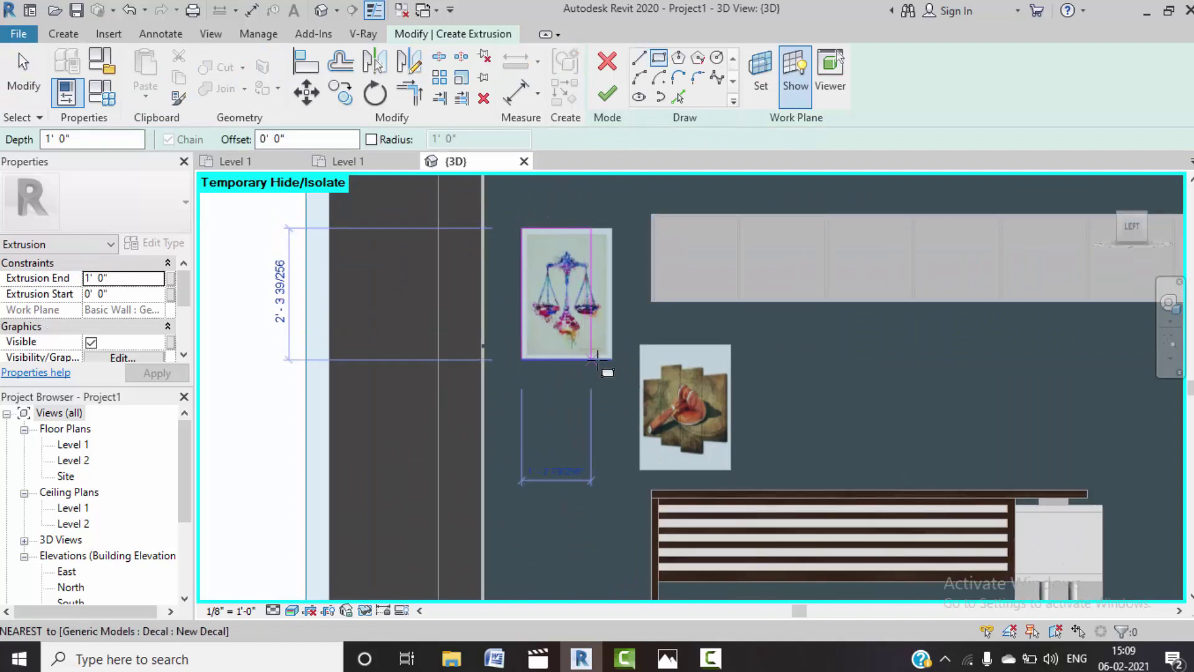
click(612, 359)
text(1)
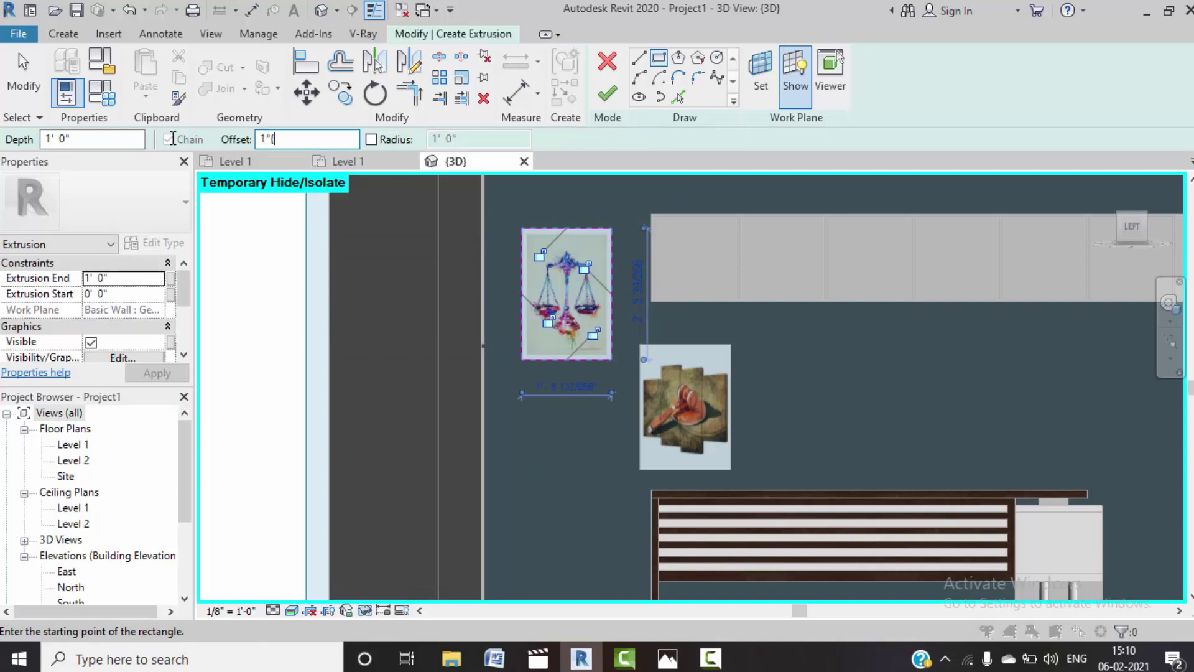
key(Return)
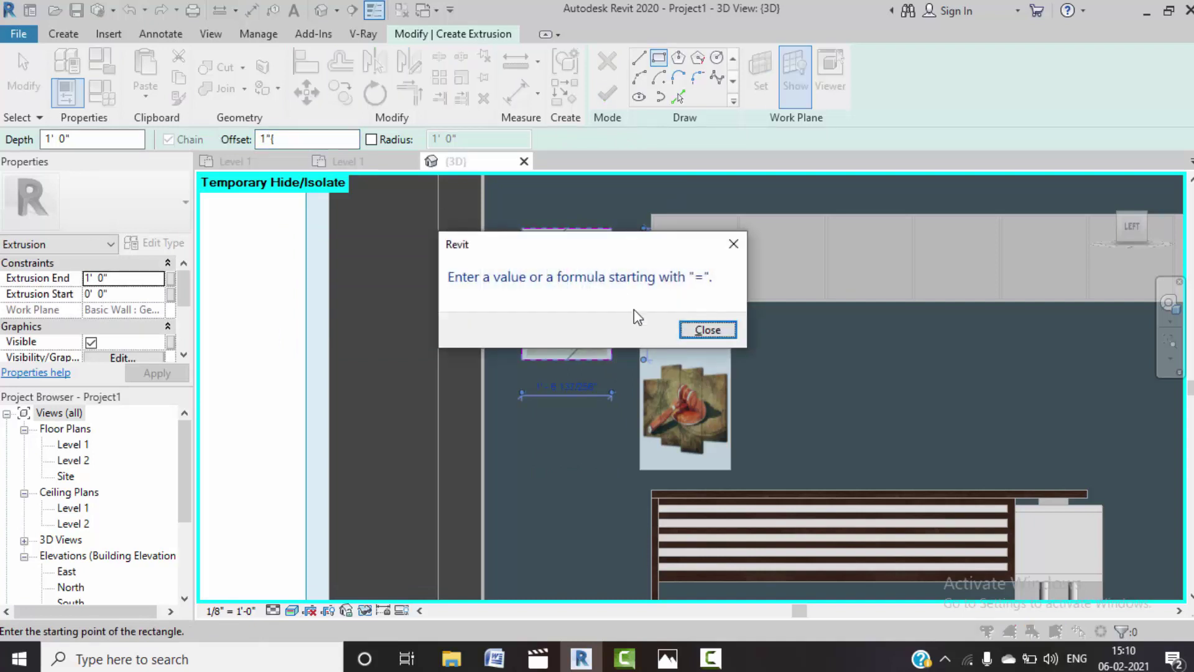
click(689, 336)
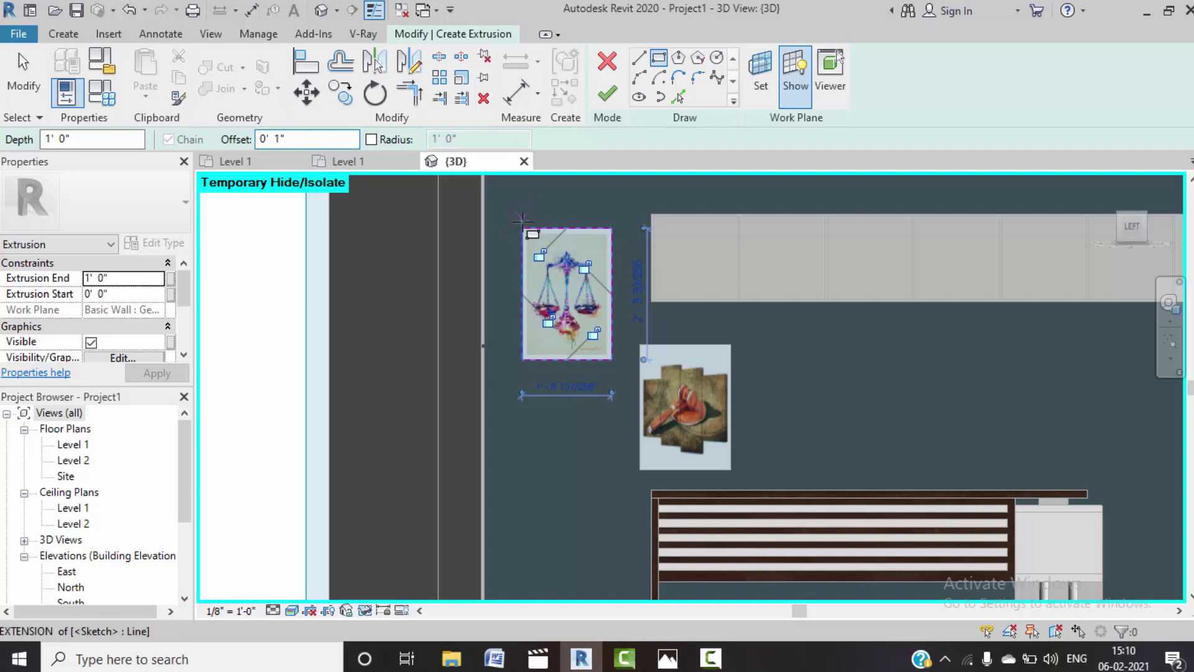
click(521, 228)
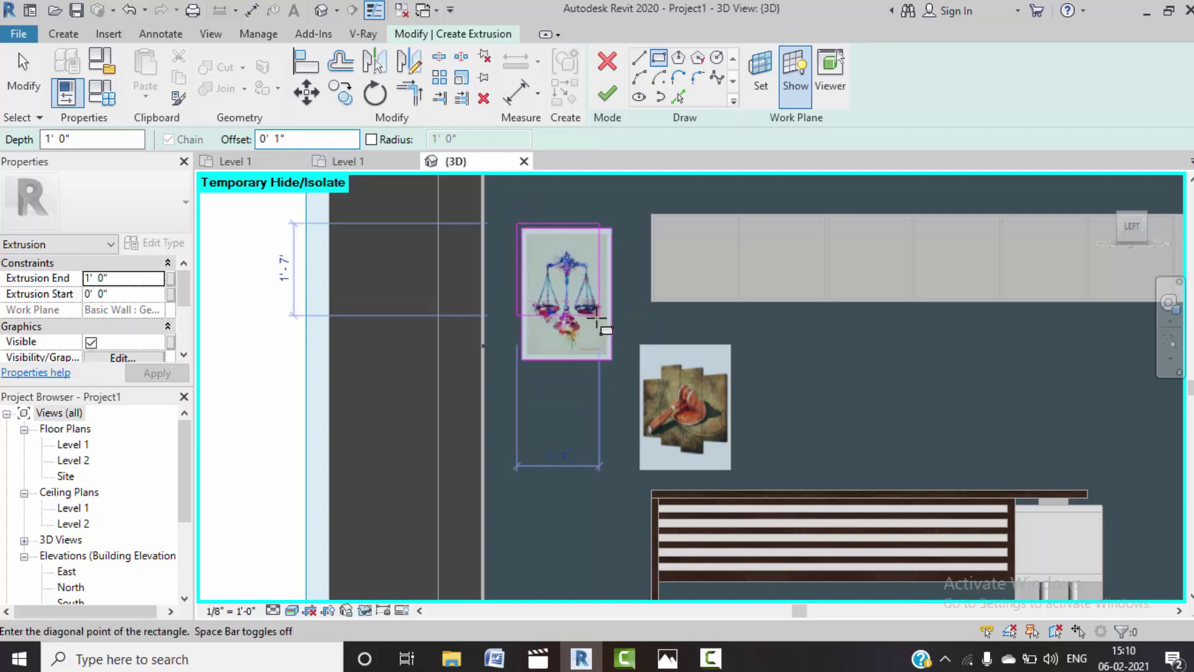
click(613, 361)
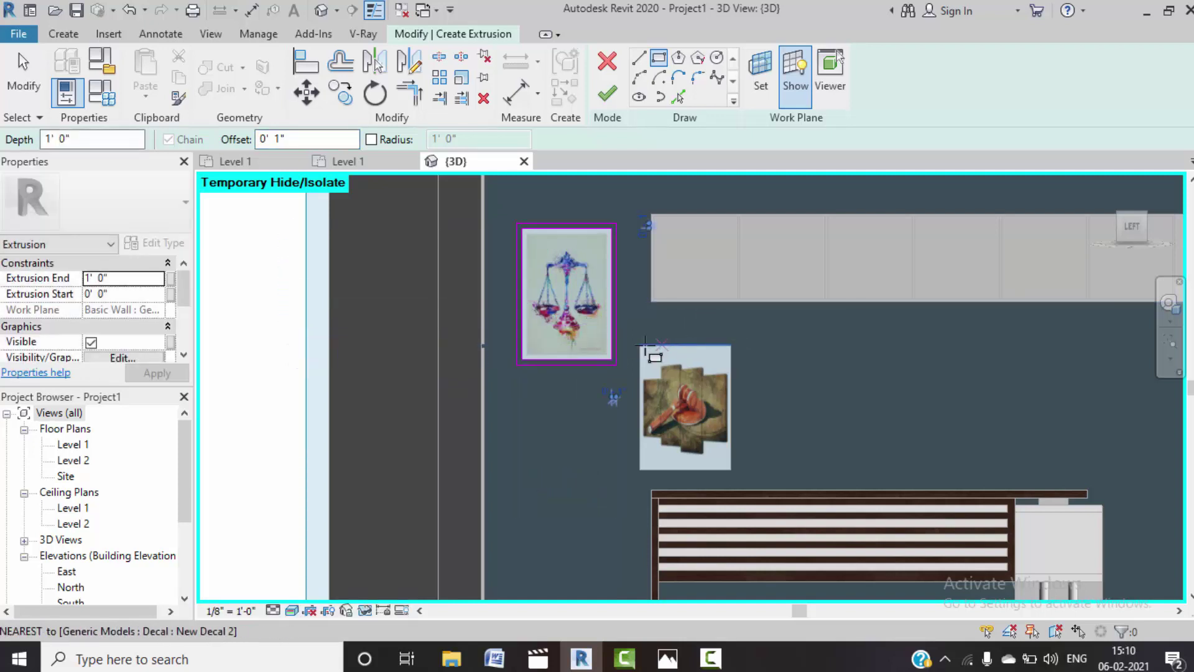
- Sketch a rectangle outline around the gavel picture
click(673, 391)
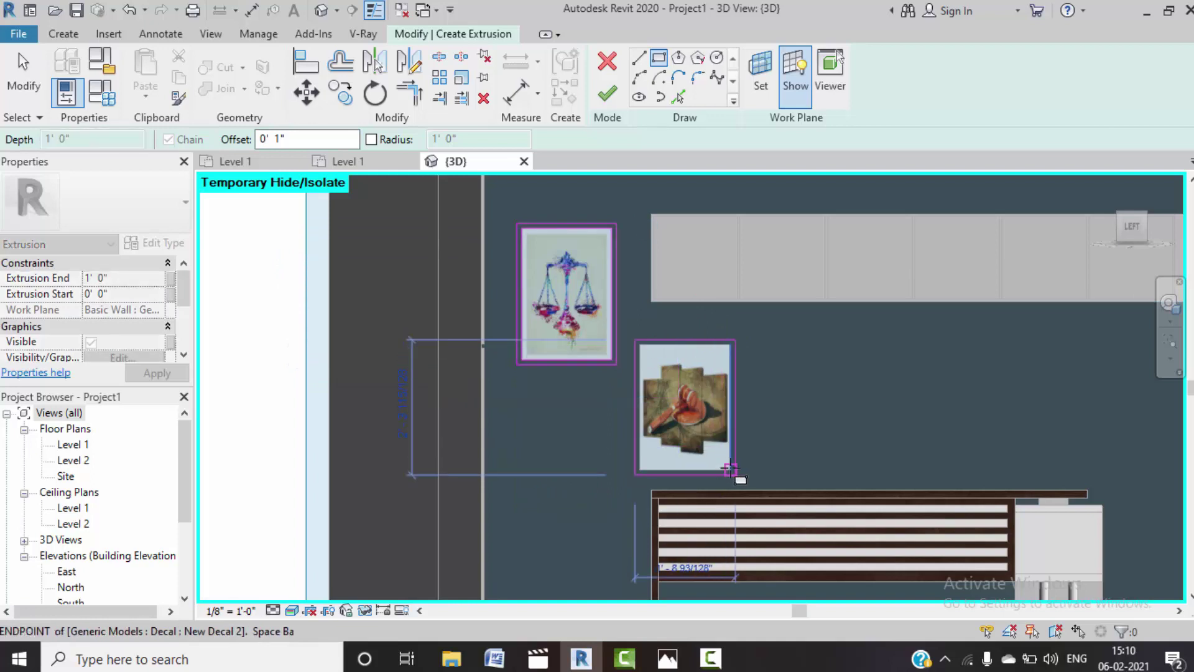
click(731, 470)
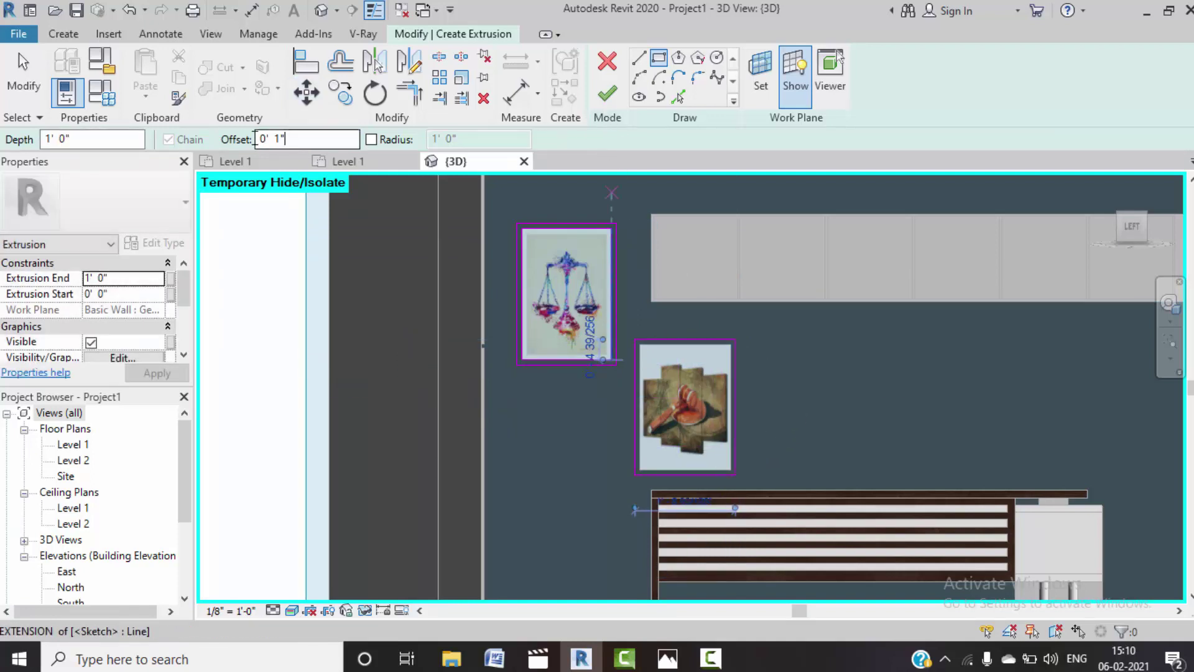
scroll(637, 343, up, 2)
click(637, 343)
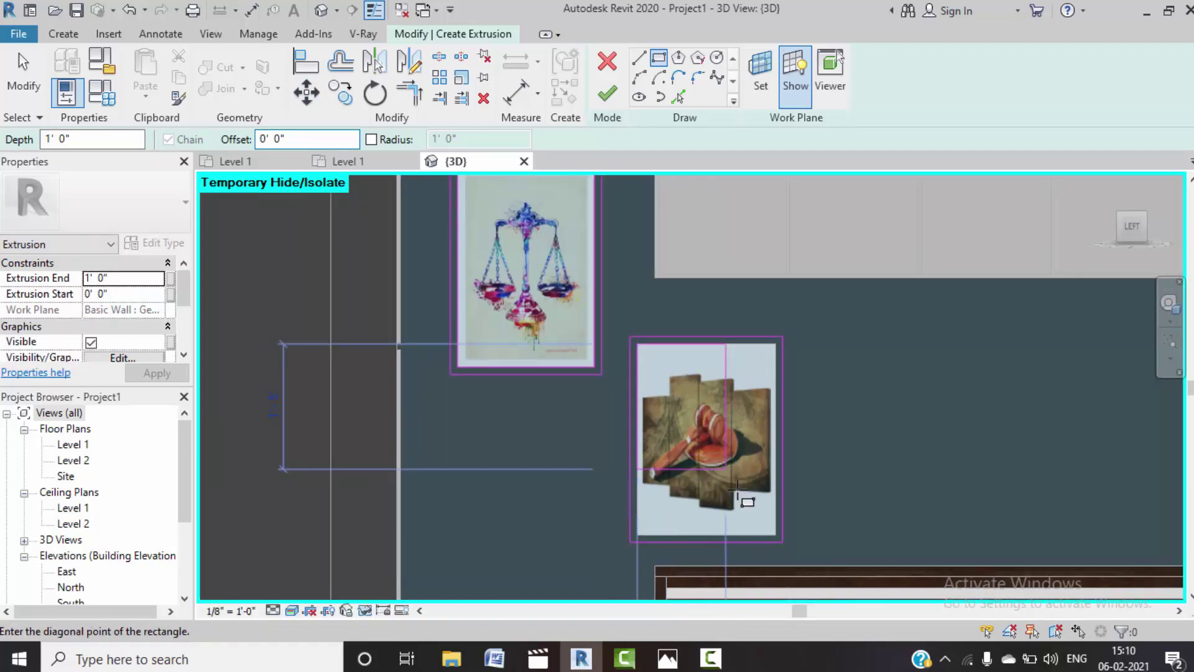
click(777, 536)
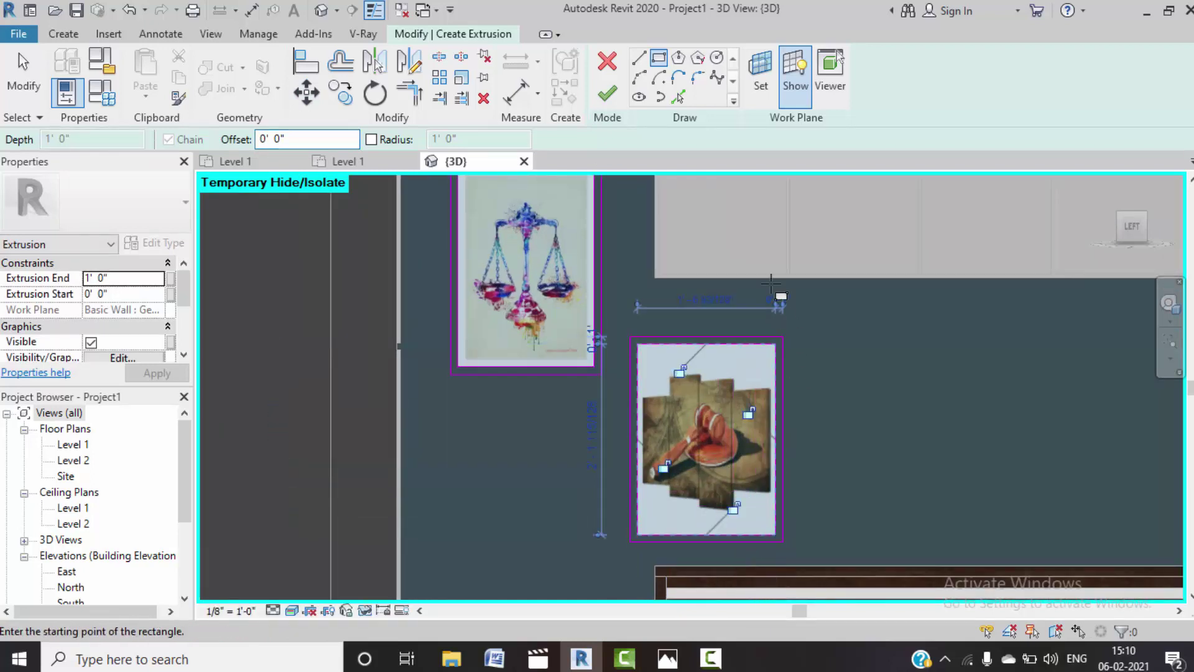
- Finish the sketch, set extrusion depth to 1", and finish the in-place model
click(614, 95)
scroll(417, 450, down, 3)
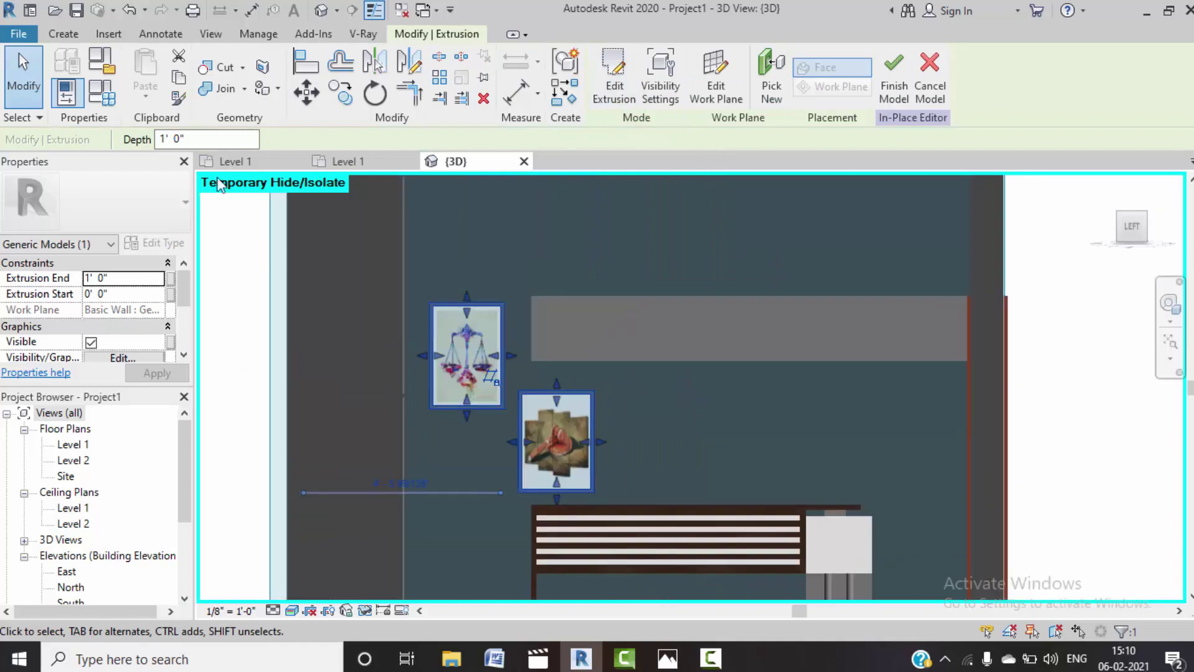
text(0.)
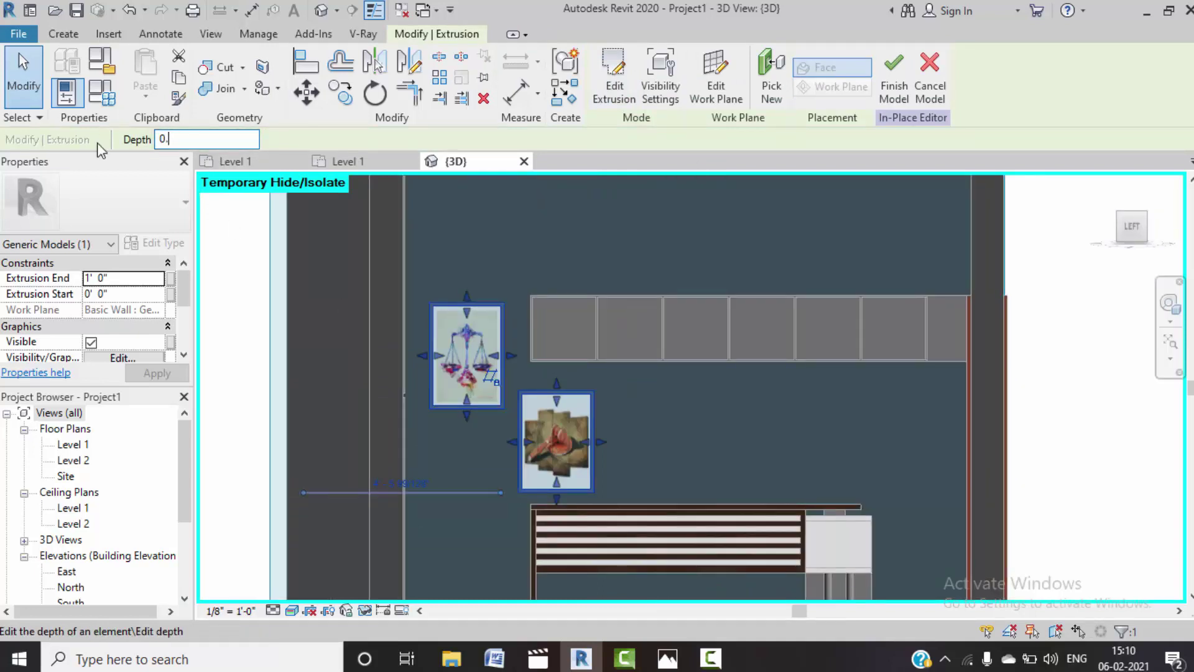
key(BackSpace)
key(BackSpace)
text(1")
key(Return)
click(331, 248)
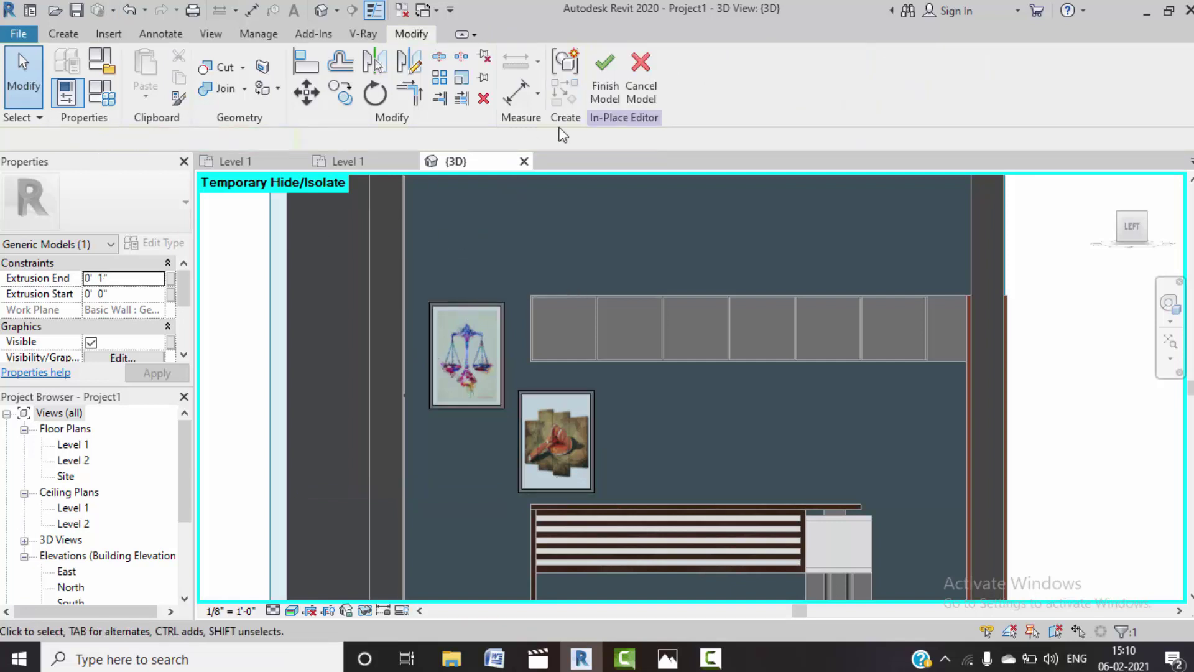
click(603, 99)
scroll(609, 274, down, 2)
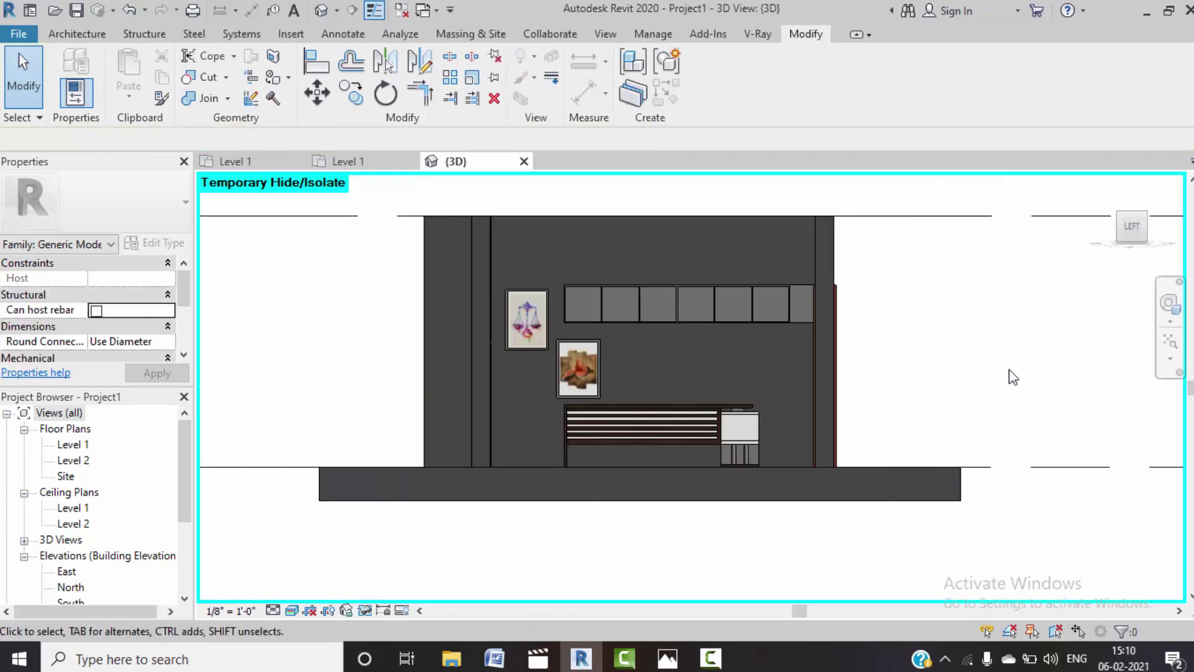
- Orbit the 3D view to see the framed room from its corner
mouse_move(986, 336)
shift+middle_down()
mouse_move(923, 481)
mouse_move(1045, 357)
shift+middle_up()
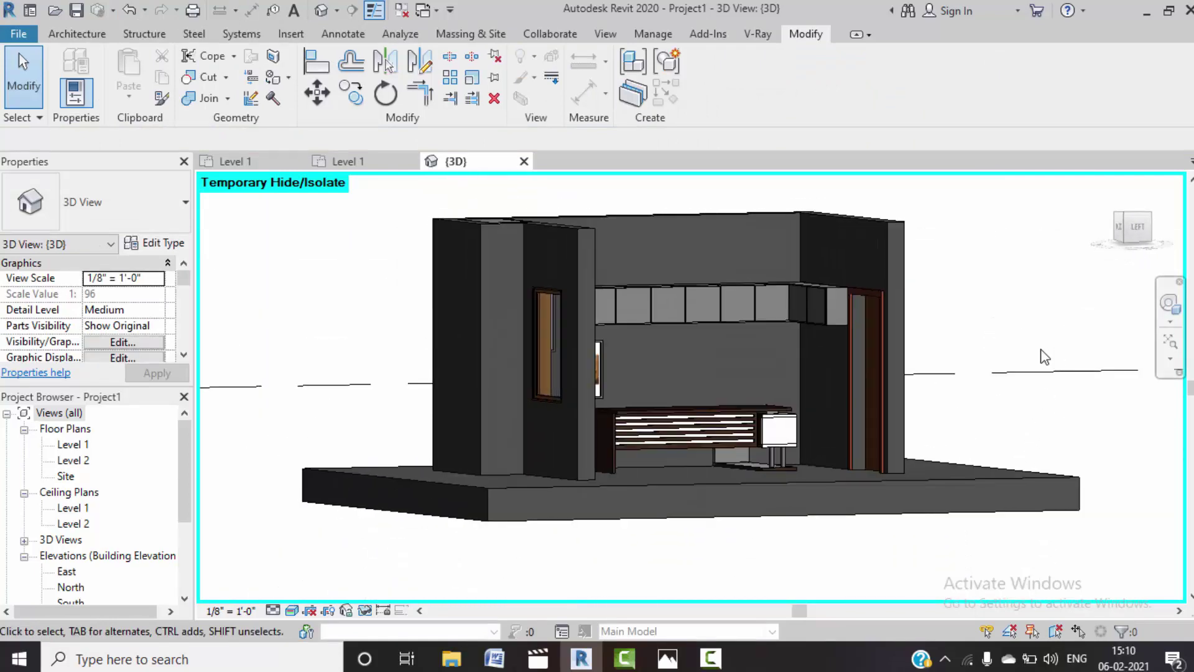
mouse_move(968, 413)
shift+middle_down()
mouse_move(798, 459)
mouse_move(1000, 520)
mouse_move(989, 517)
shift+middle_up()
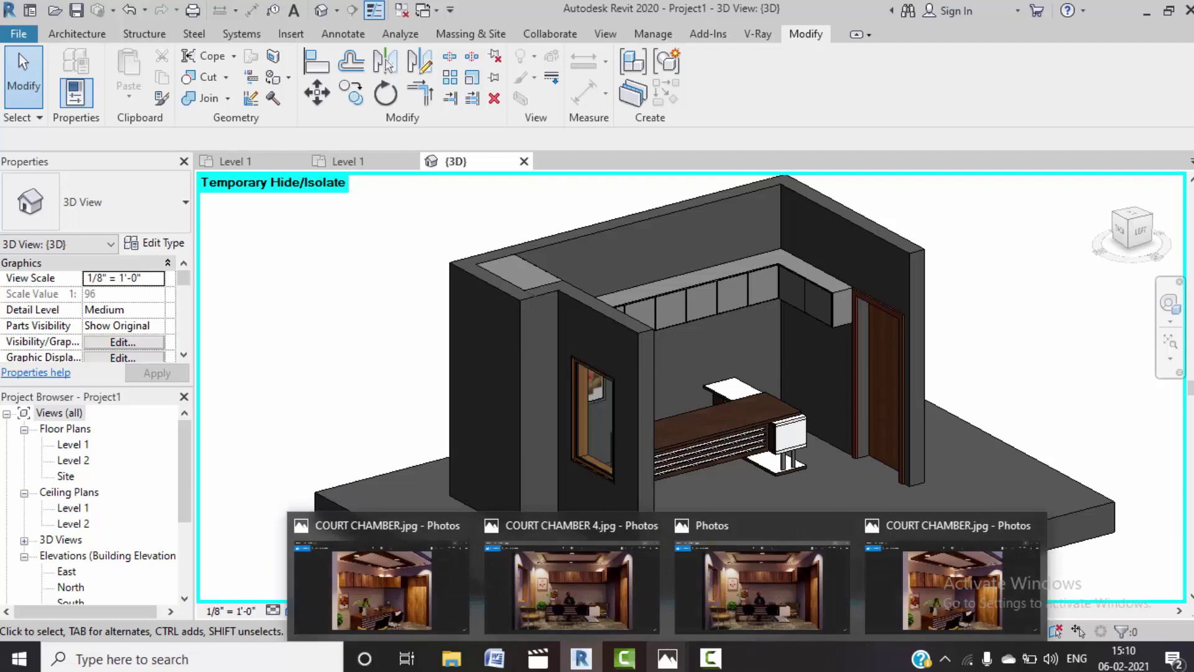
- Browse COURT CHAMBER 5.jpg and 6.jpg renders in Photos, then minimize the viewer
click(315, 579)
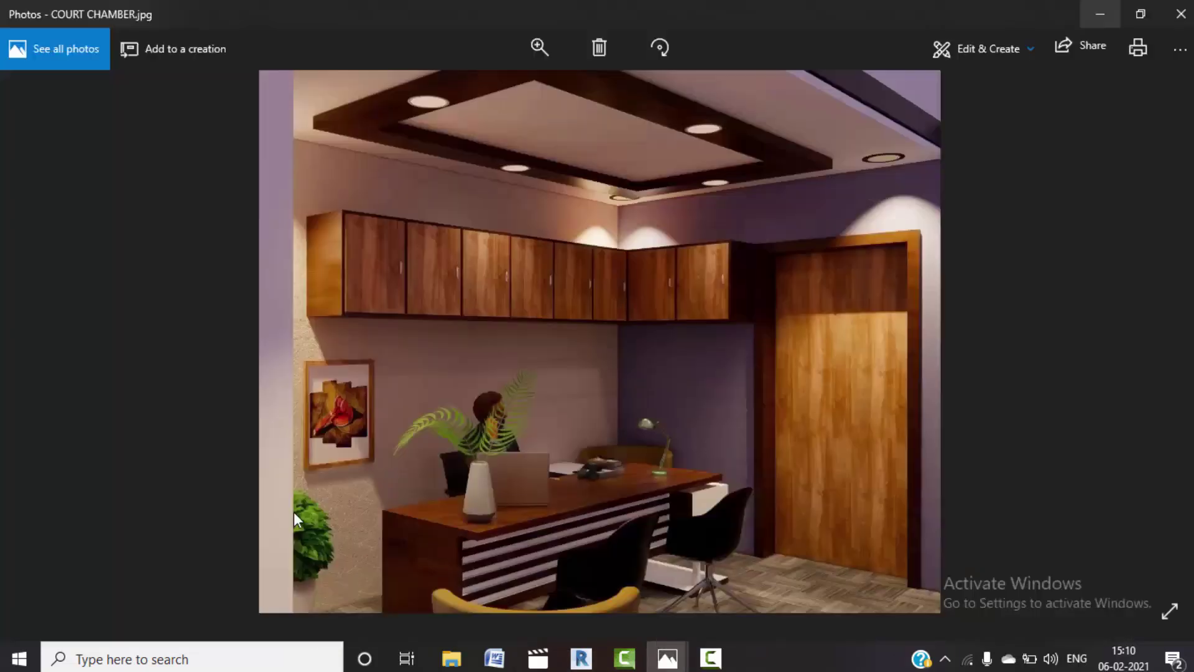
click(40, 341)
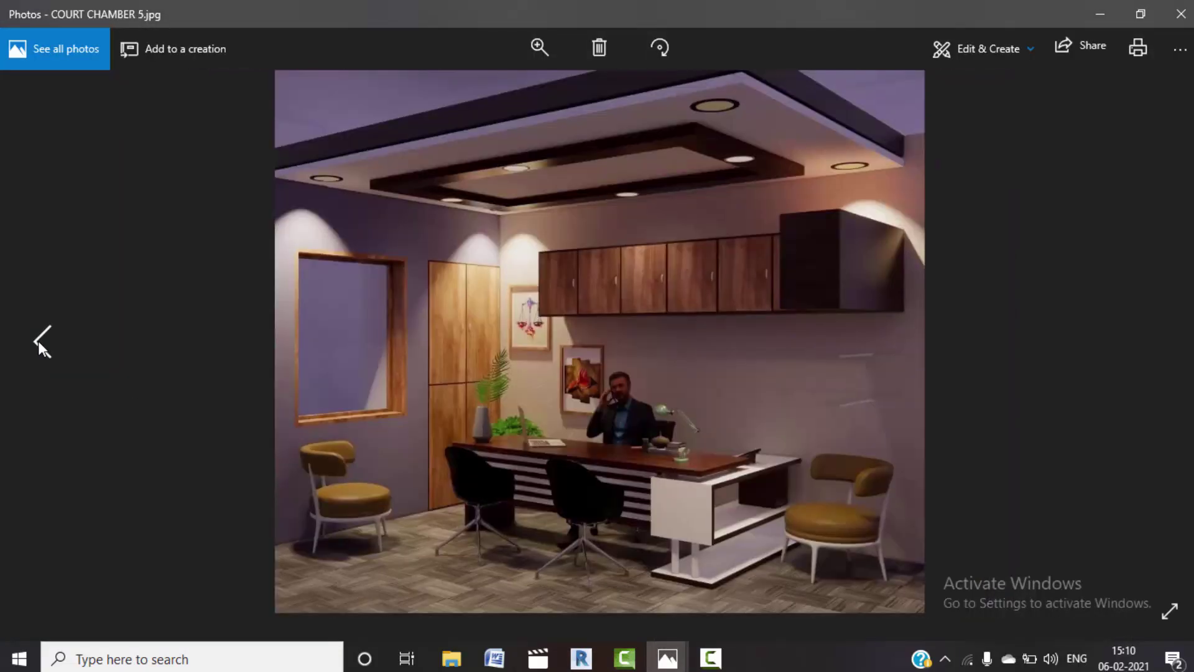
click(38, 341)
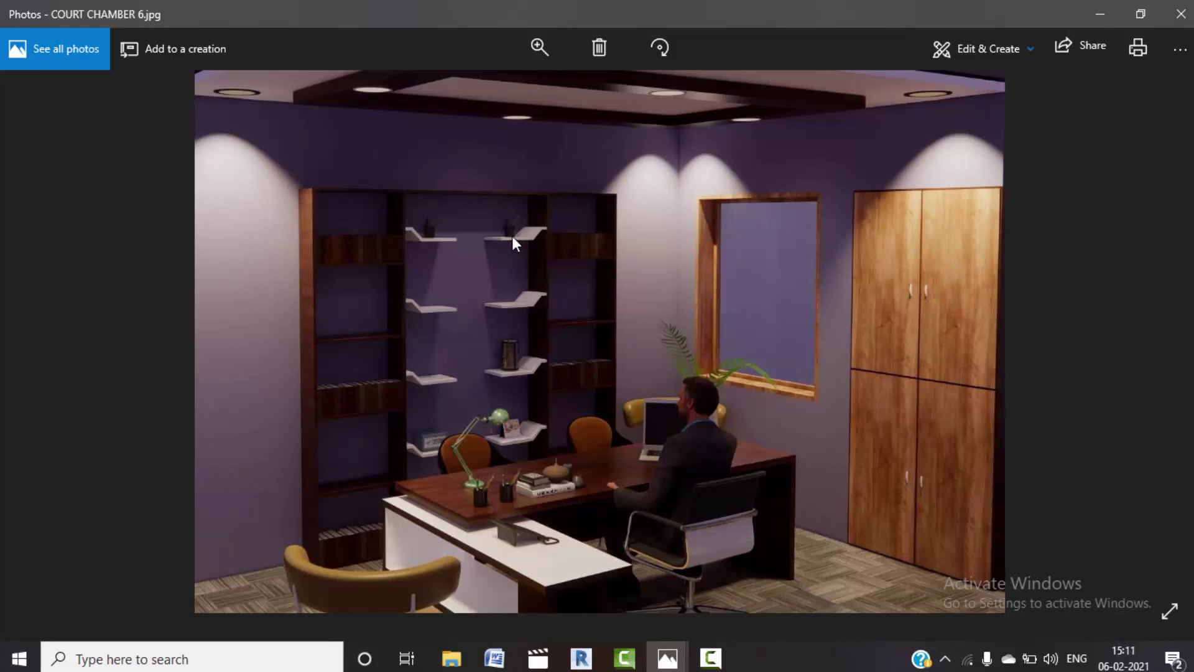
click(1099, 6)
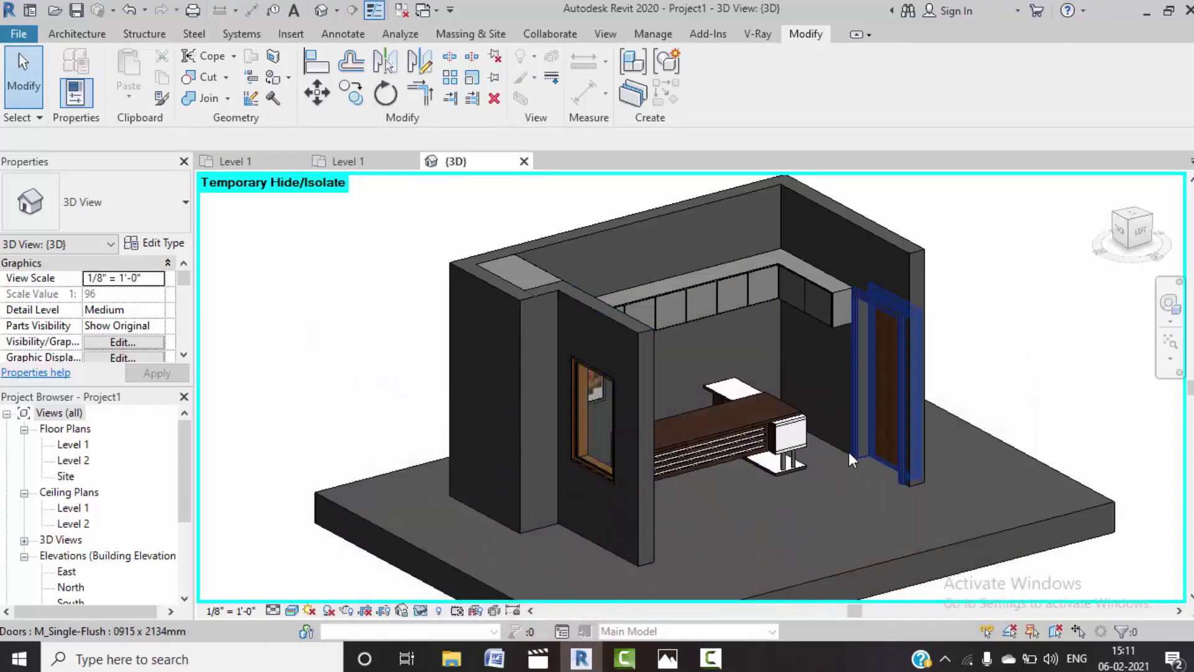
- Reset temporary hiding with HR and orbit to the room's opposite side
key(h)
key(r)
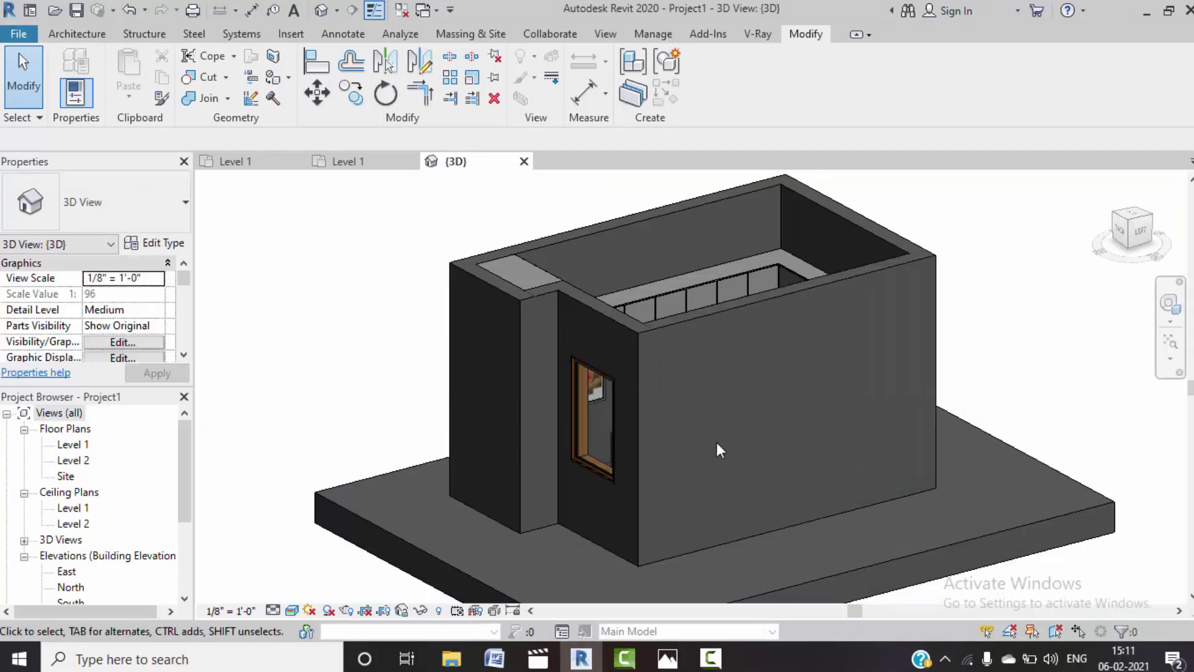
shift+middle_drag(478, 421, 778, 522)
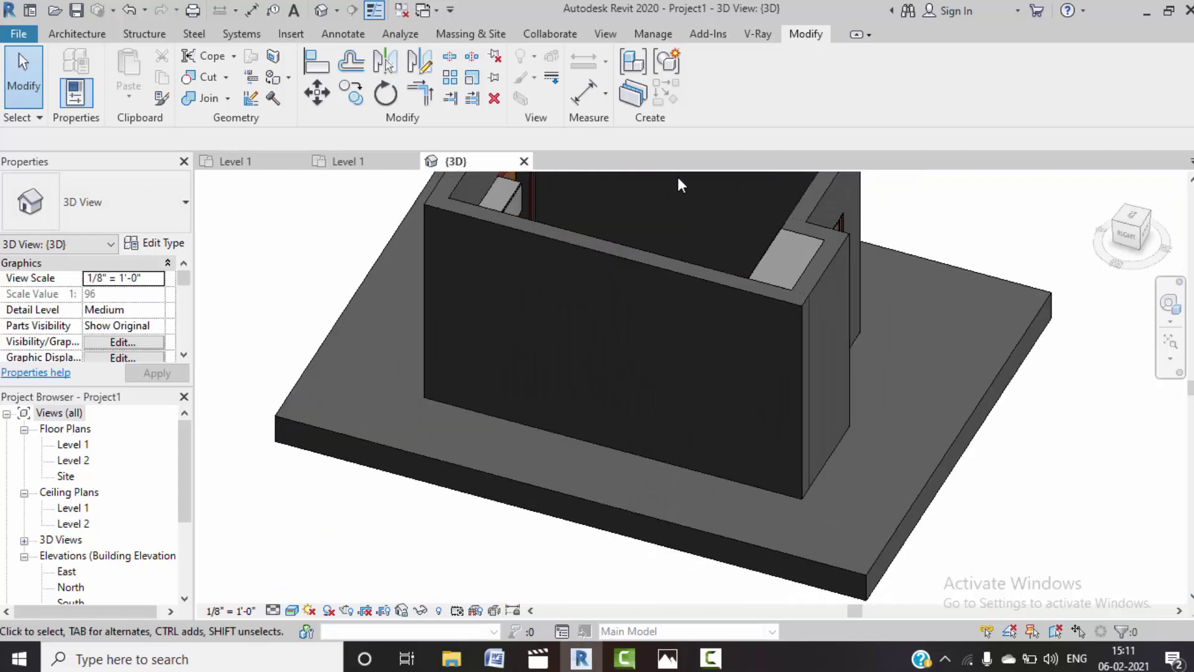
shift+middle_drag(702, 245, 682, 255)
- Hide the front wall, upper cabinets, BOSS TABLE and both picture decals
click(599, 383)
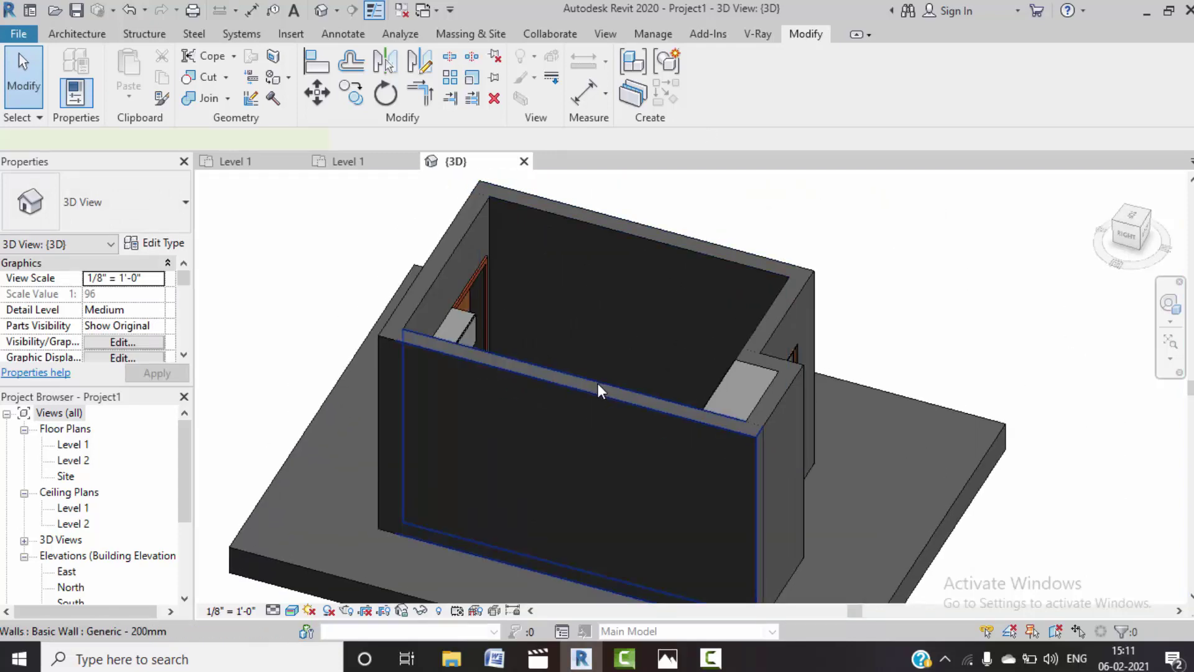
key(h)
key(h)
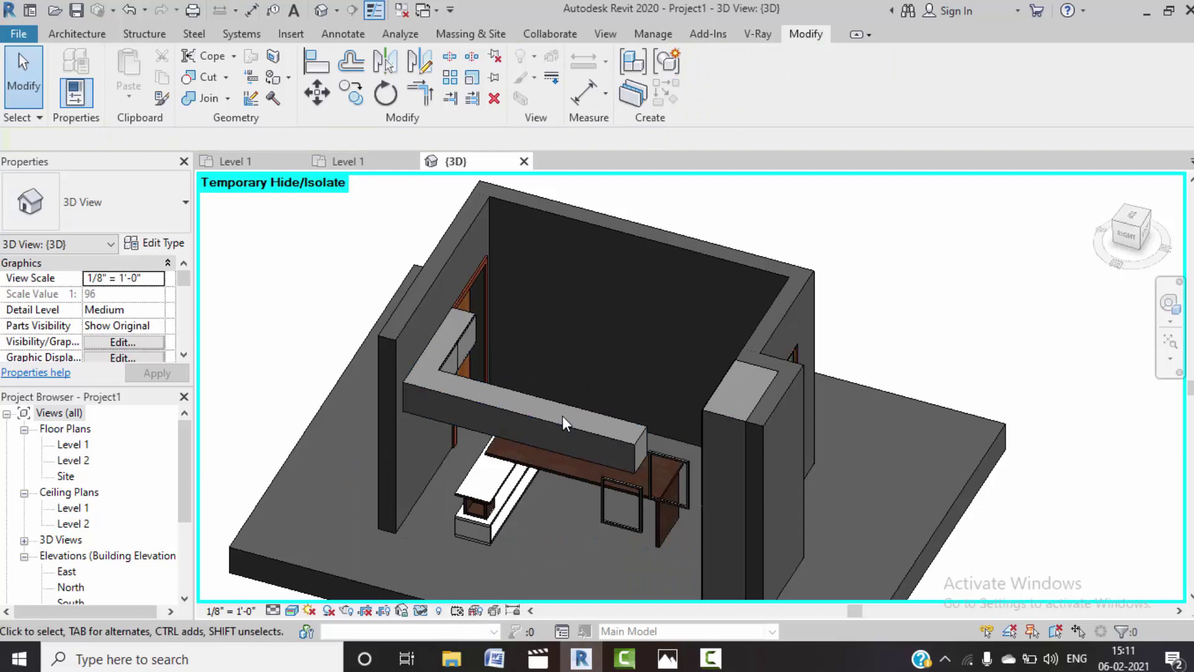
click(556, 420)
key(h)
key(h)
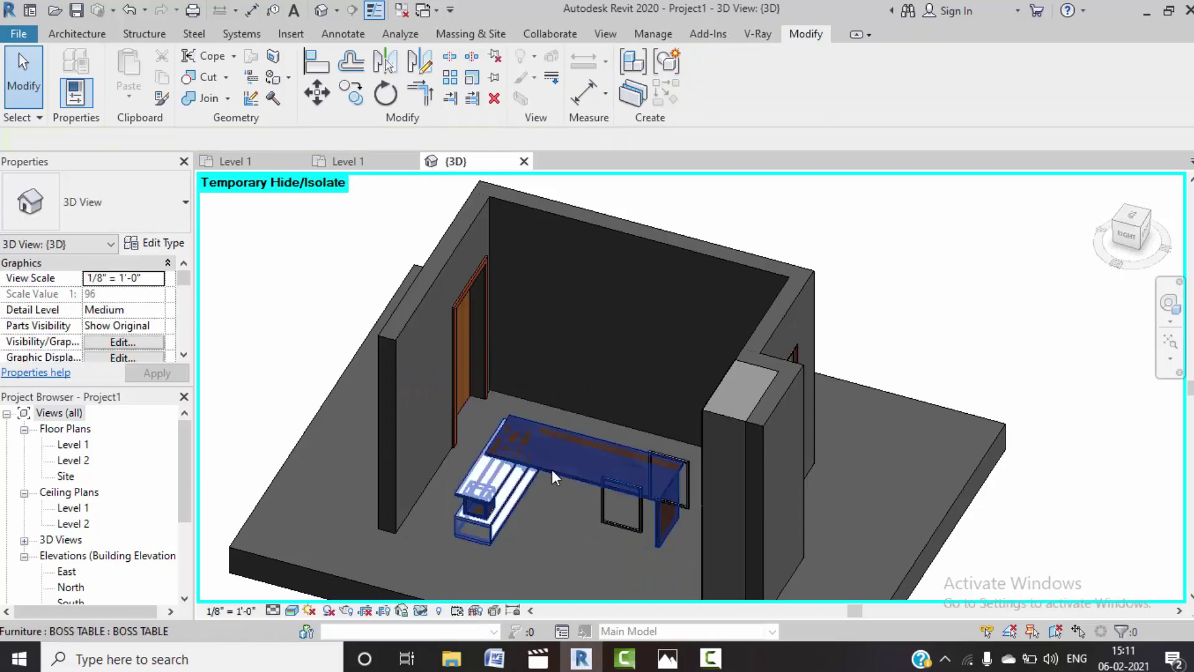
click(551, 469)
key(h)
key(h)
click(611, 473)
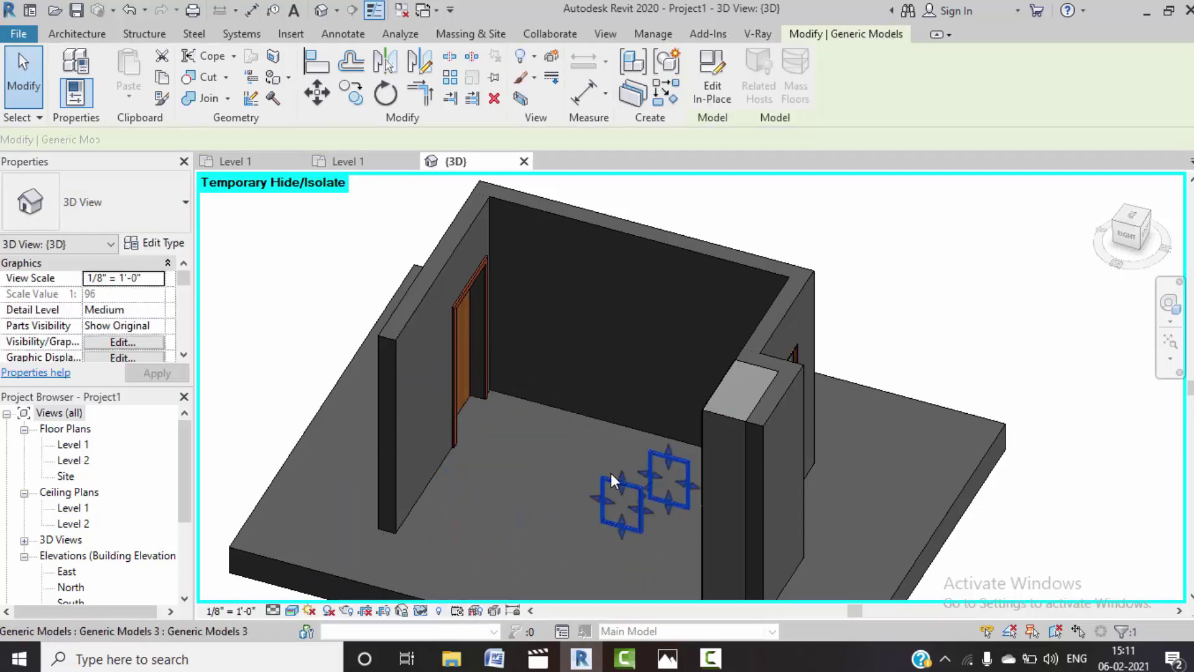
key(Escape)
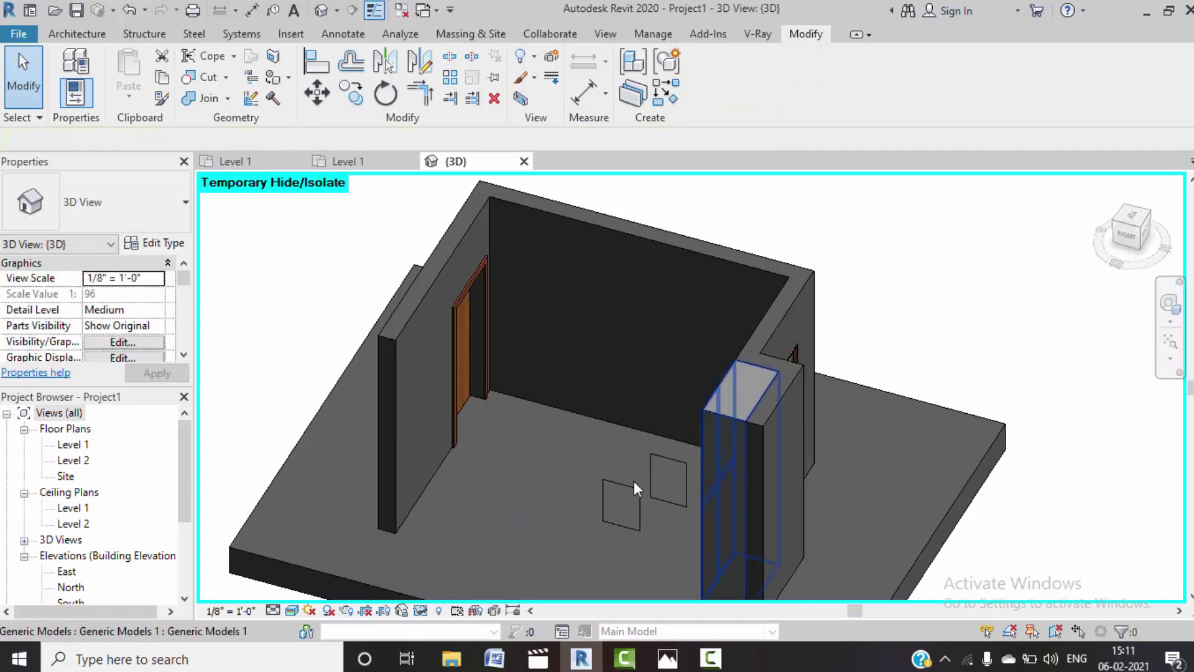
click(626, 486)
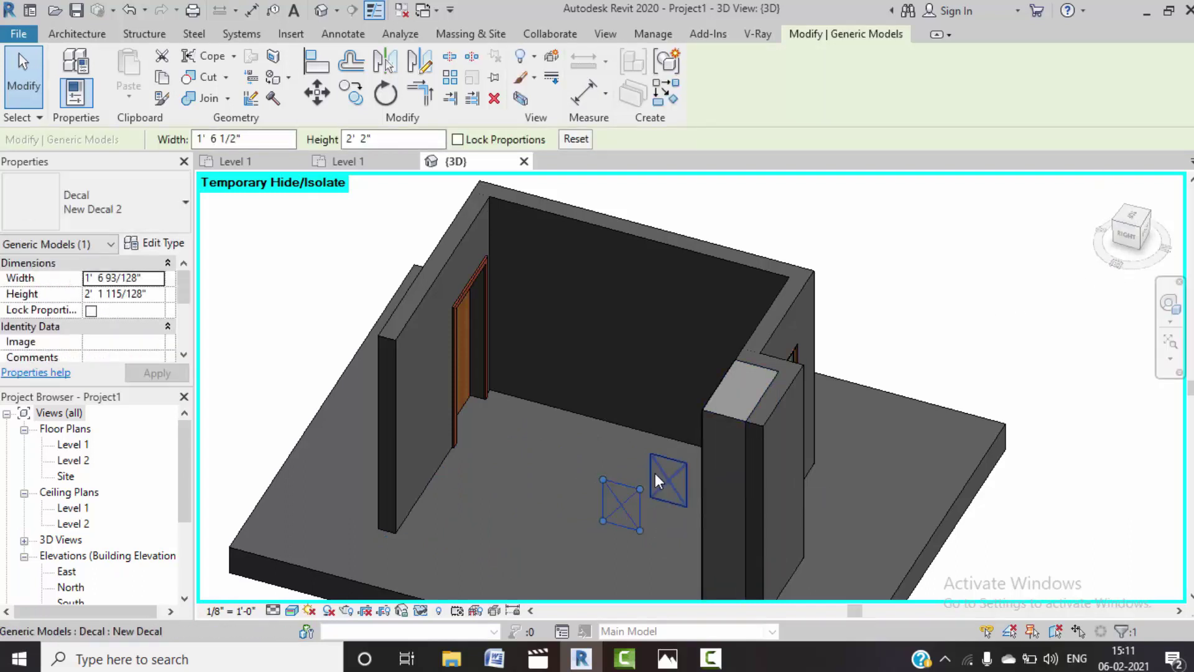
key(Delete)
click(663, 458)
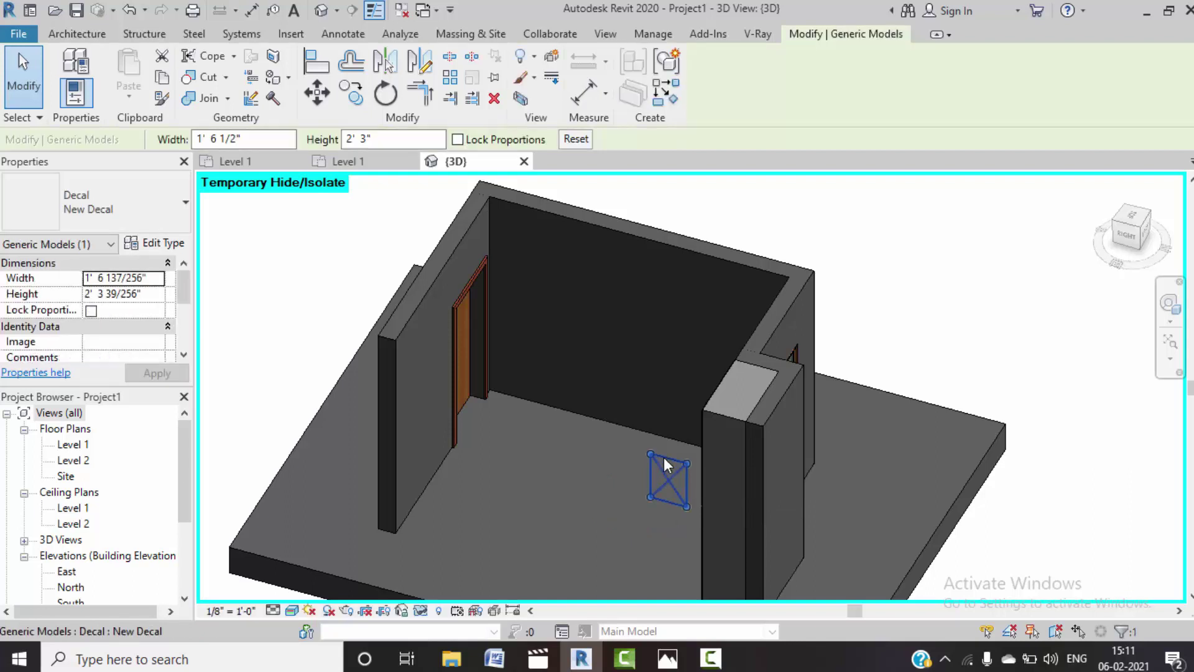
key(Delete)
- Switch the ViewCube to RIGHT and zoom into the side view
scroll(626, 485, down, 5)
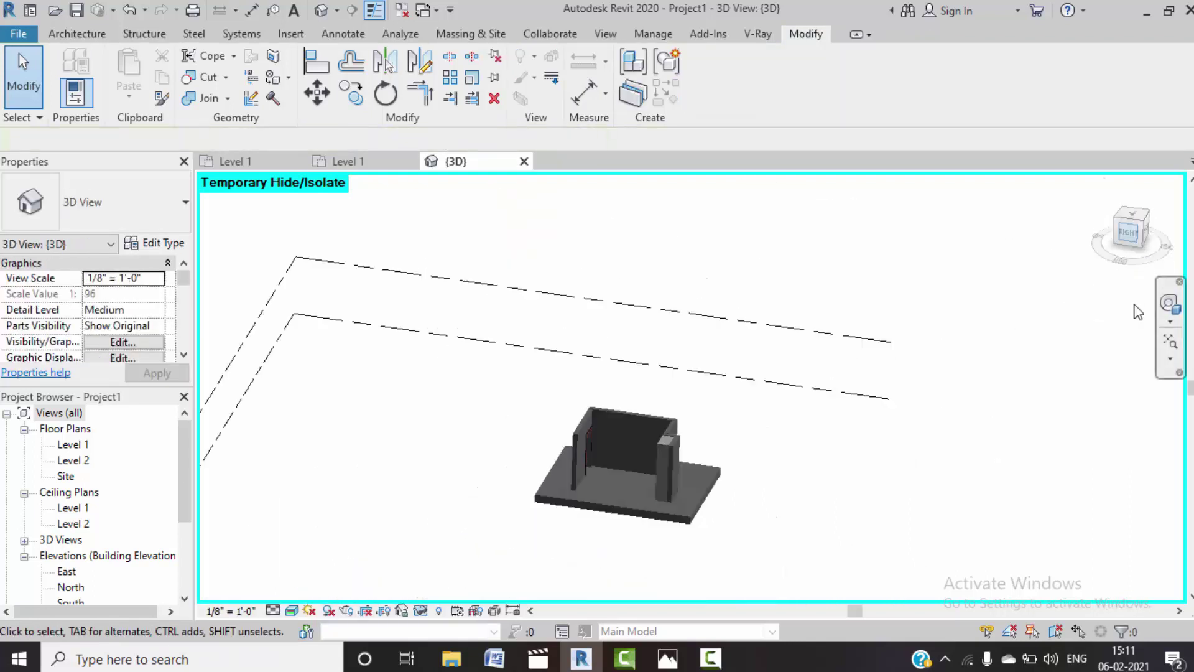
click(1128, 232)
scroll(641, 370, up, 6)
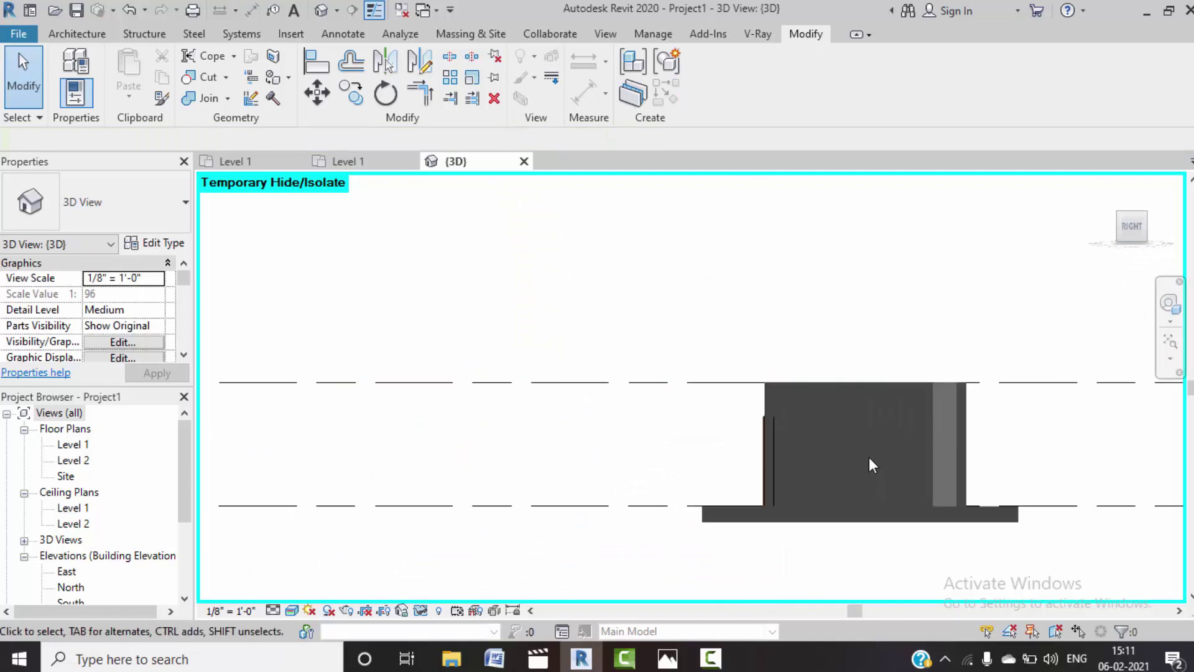
scroll(897, 459, up, 2)
middle_drag(897, 459, 879, 463)
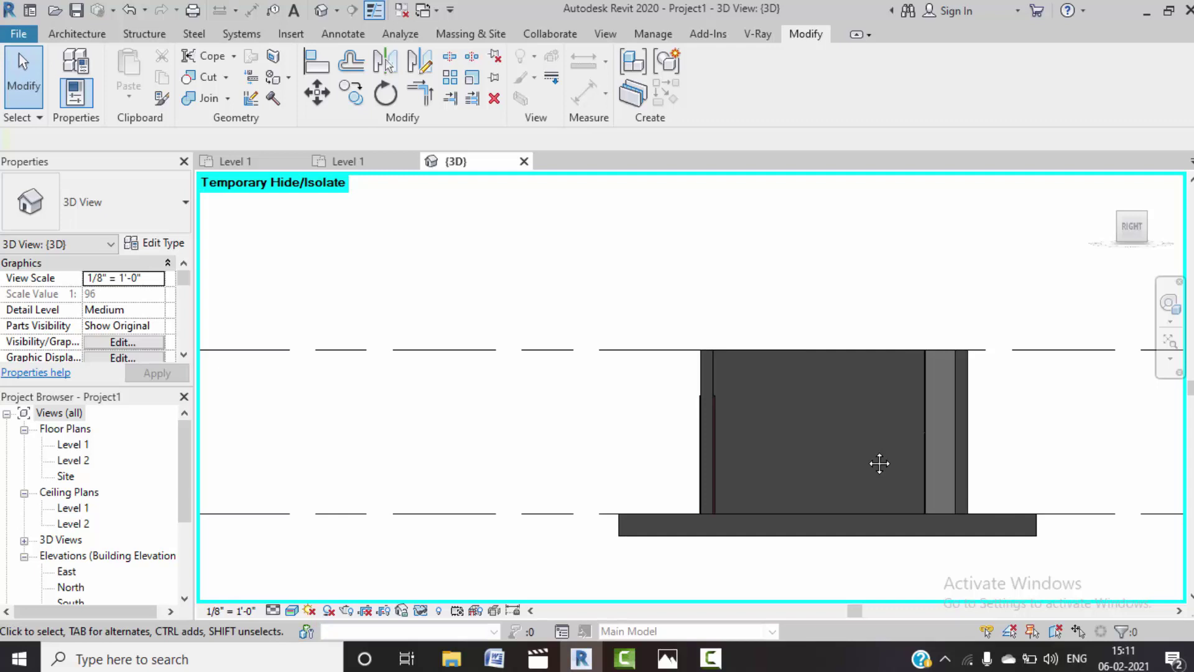
- Reset hidden elements, then temporarily hide the facing wall and upper cabinet row with EH
key(h)
key(r)
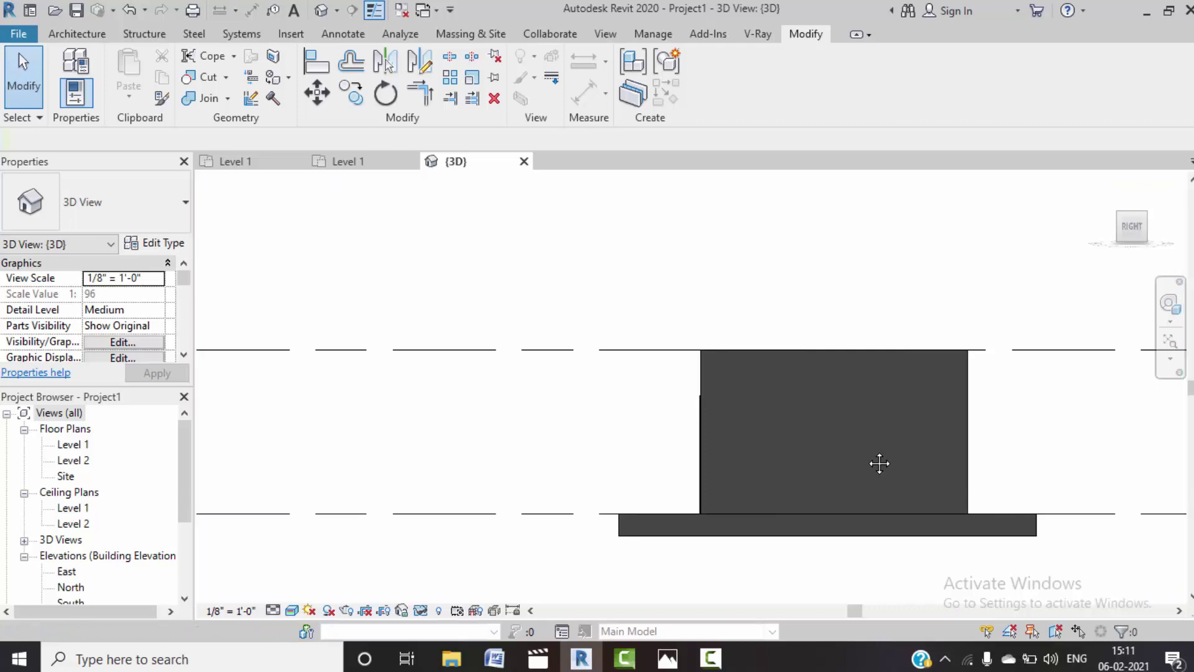
click(833, 355)
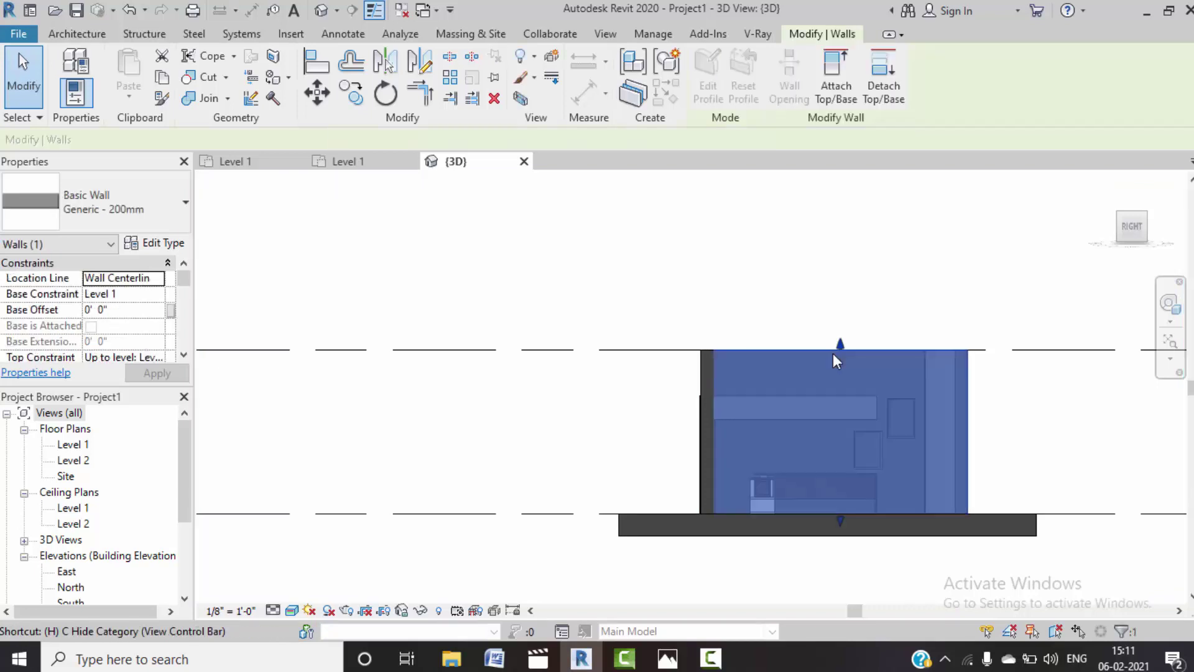
key(e)
key(h)
click(811, 401)
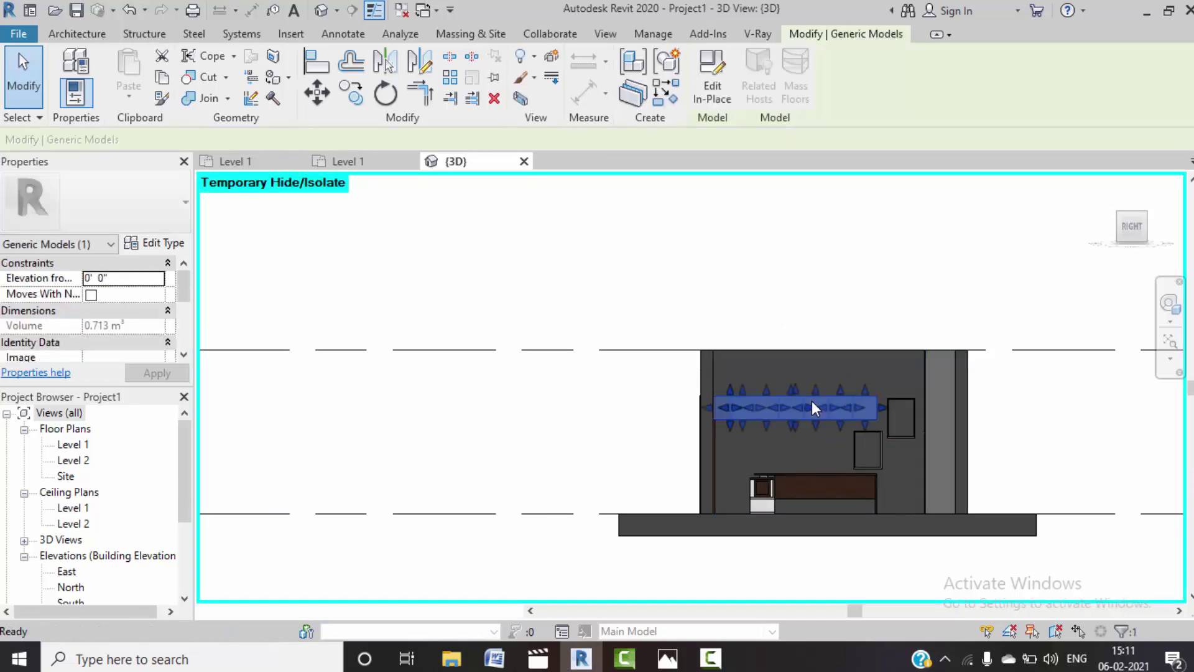
key(e)
key(h)
- Temporarily hide both picture decals on the back wall with EH
click(860, 434)
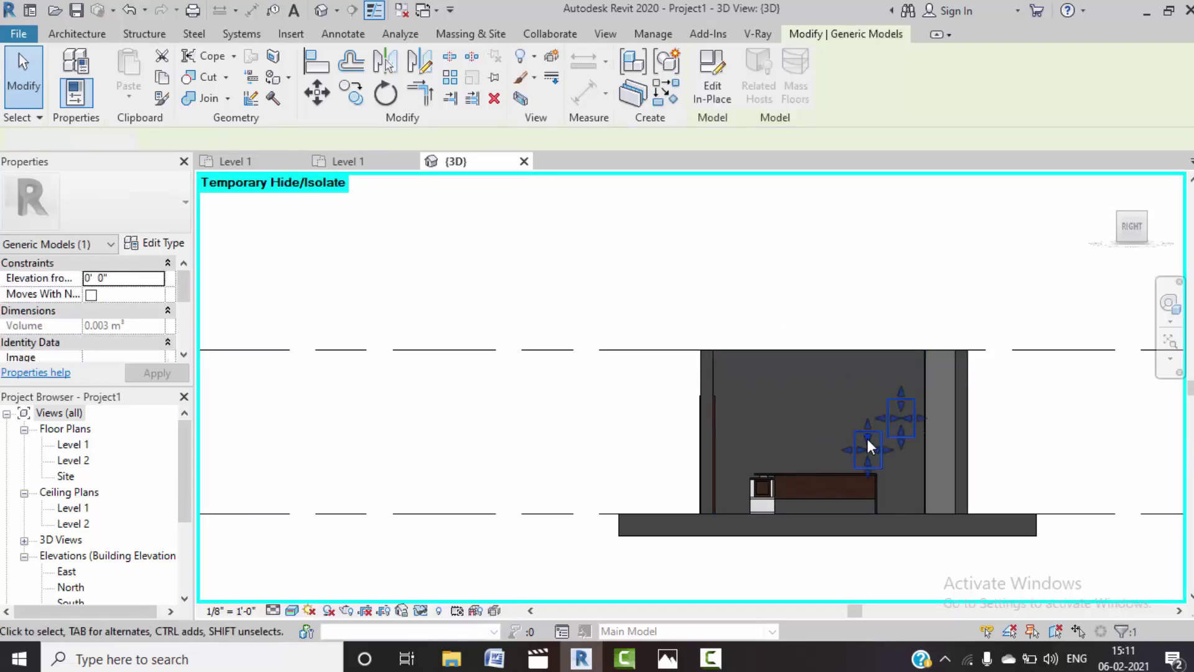
key(Escape)
click(874, 435)
key(e)
key(h)
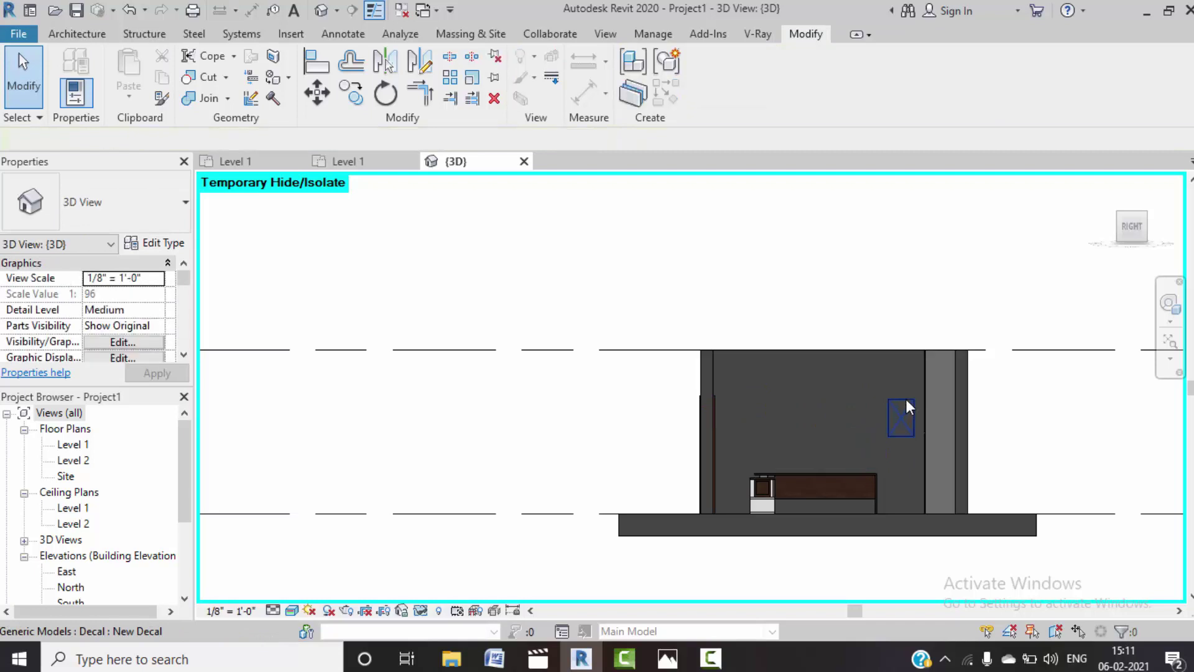
click(906, 398)
key(e)
key(h)
scroll(861, 487, up, 2)
scroll(860, 491, up, 3)
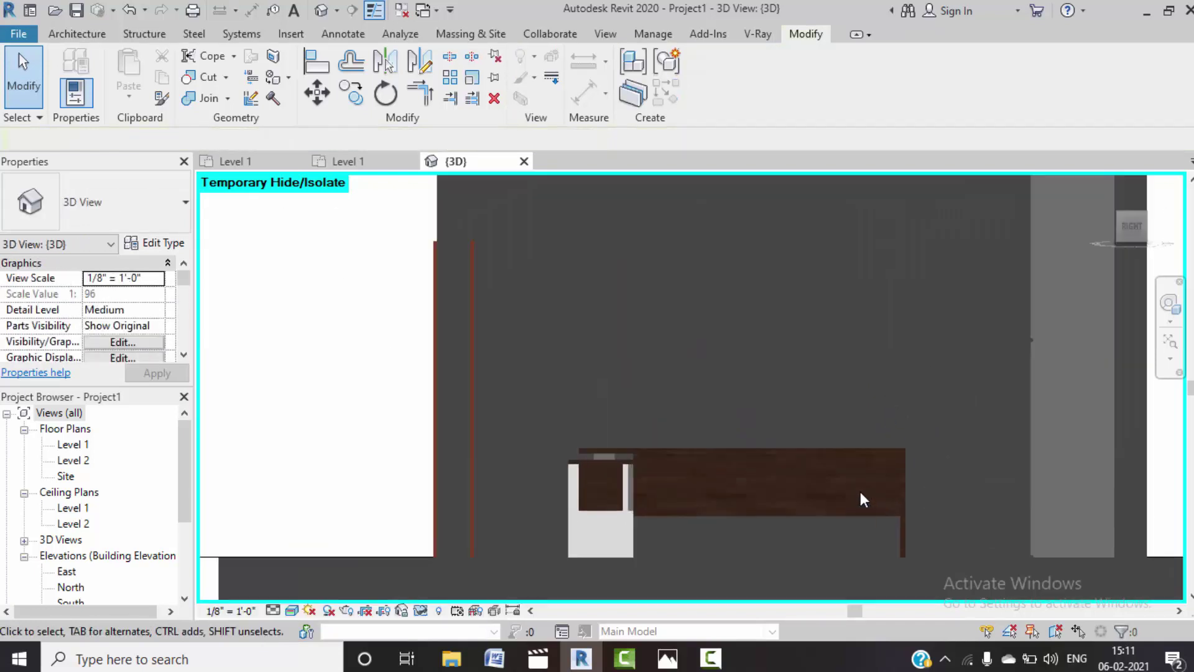
scroll(894, 499, down, 3)
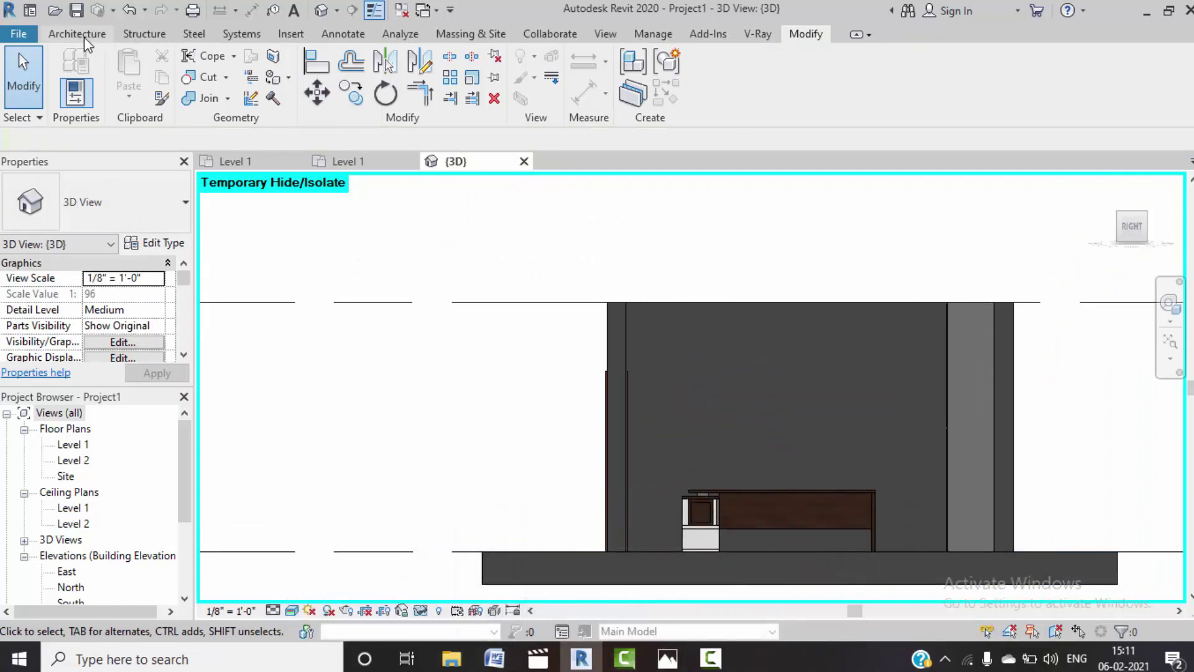
click(77, 34)
- Create in-place Generic Models family Generic Models 4 and pan to centre the back wall
click(206, 96)
click(225, 166)
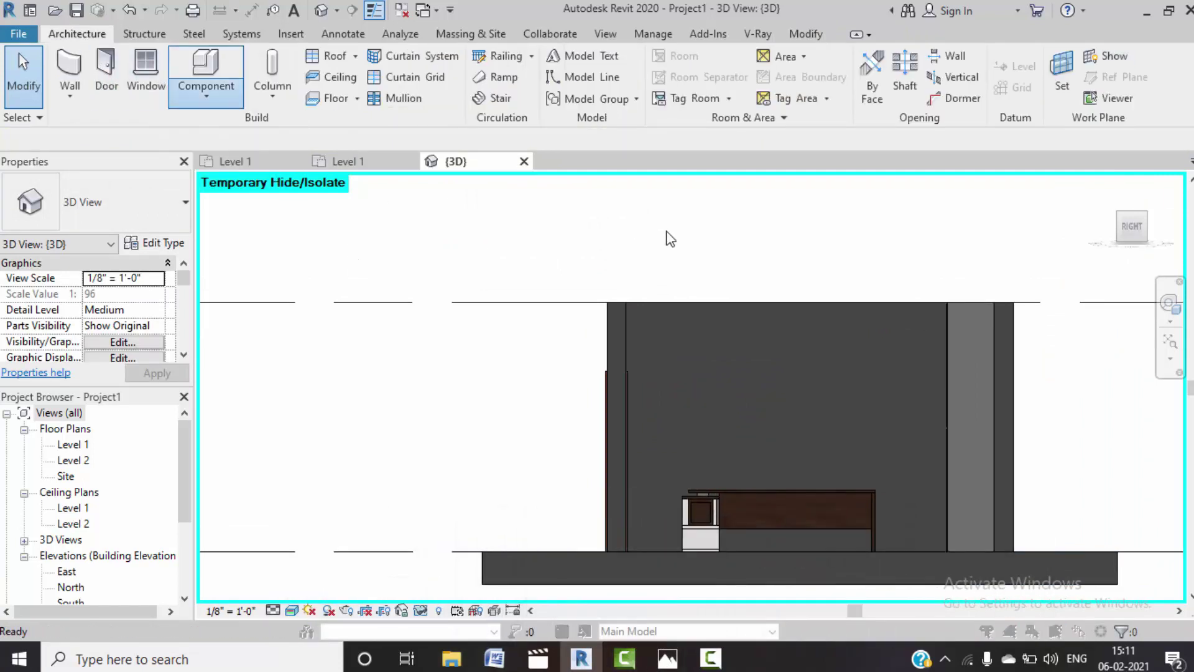
scroll(600, 314, down, 2)
scroll(599, 314, down, 1)
scroll(583, 318, down, 1)
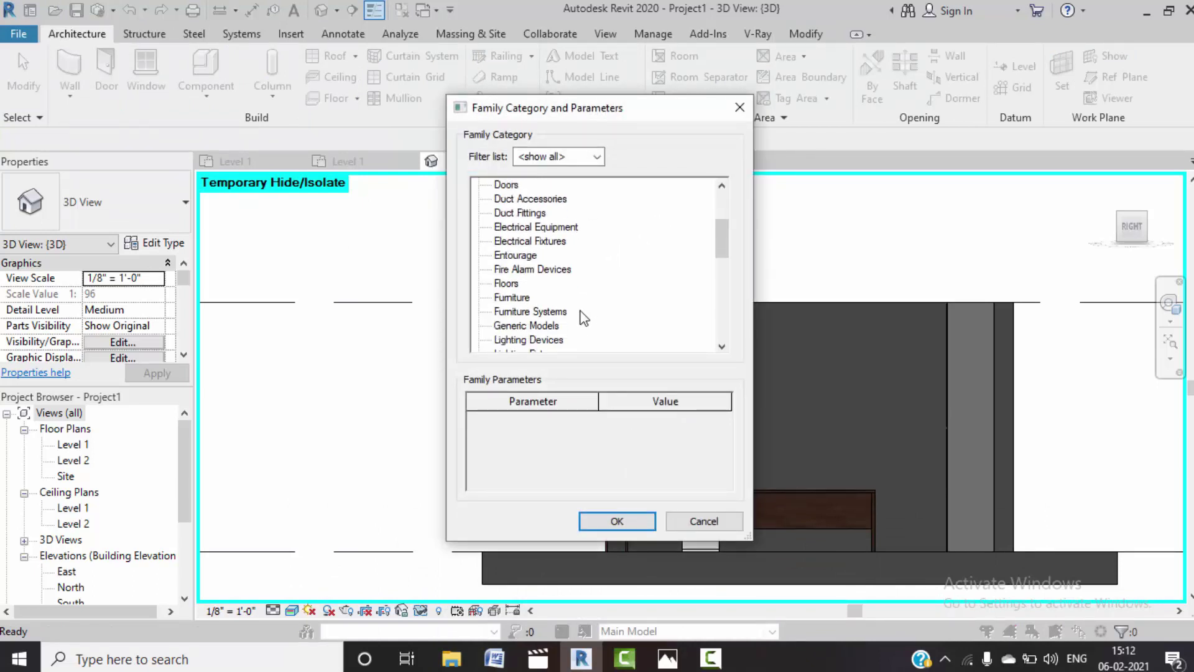
click(605, 522)
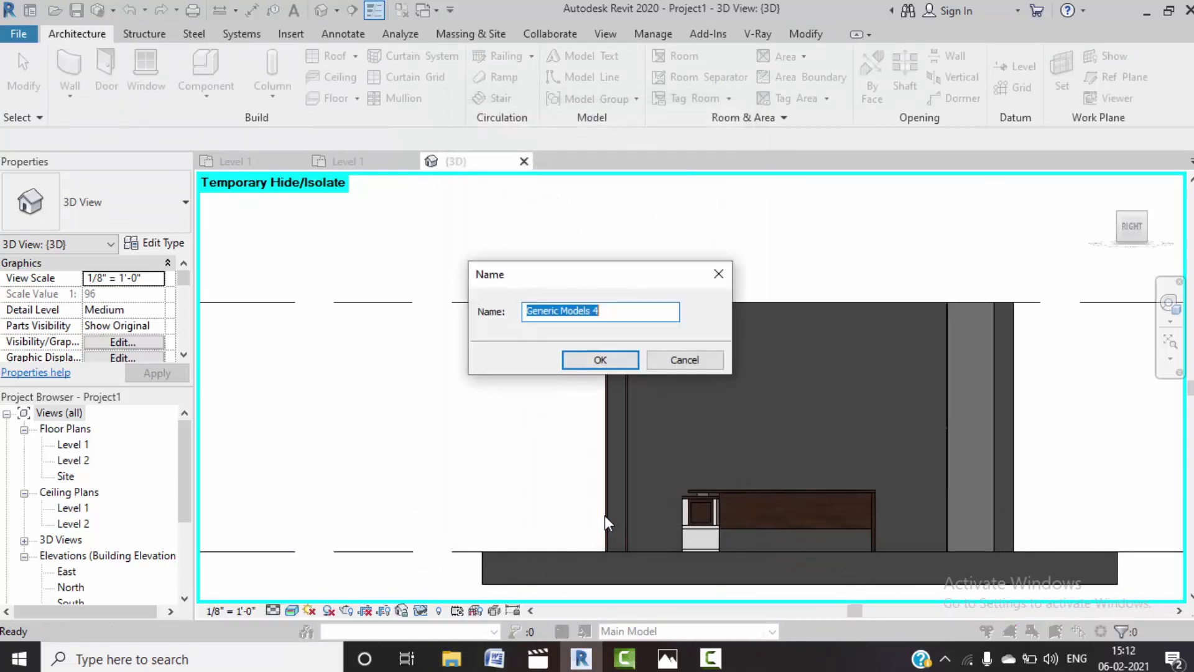
click(600, 359)
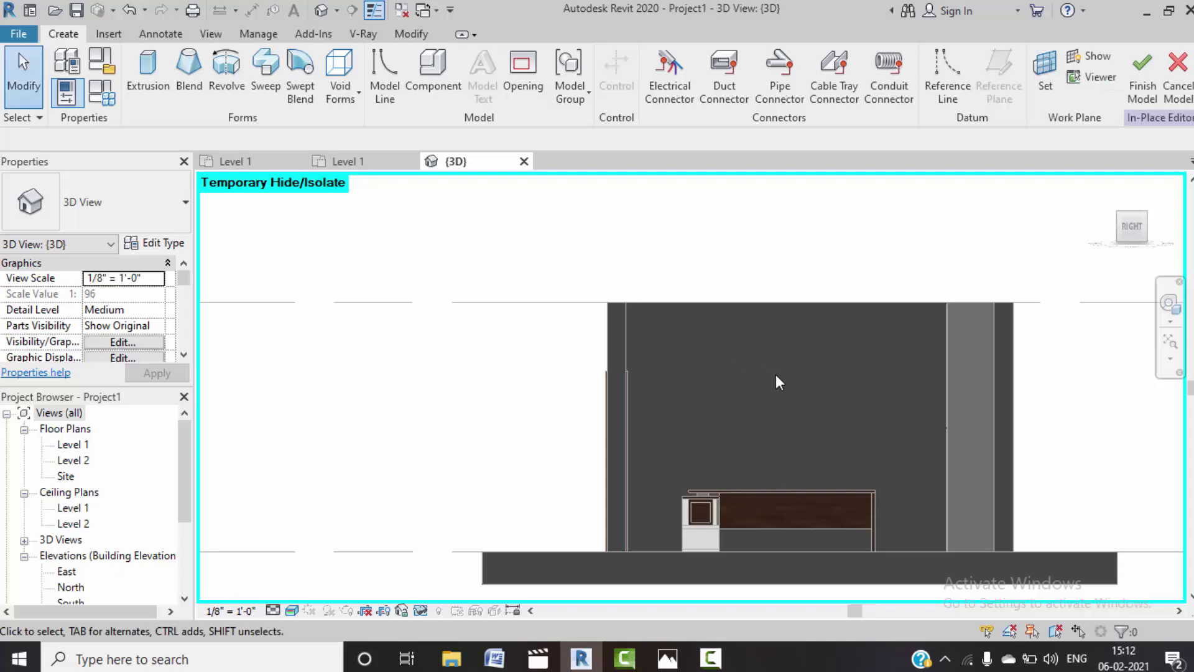
mouse_move(775, 374)
middle_down()
mouse_move(747, 404)
mouse_move(685, 346)
middle_up()
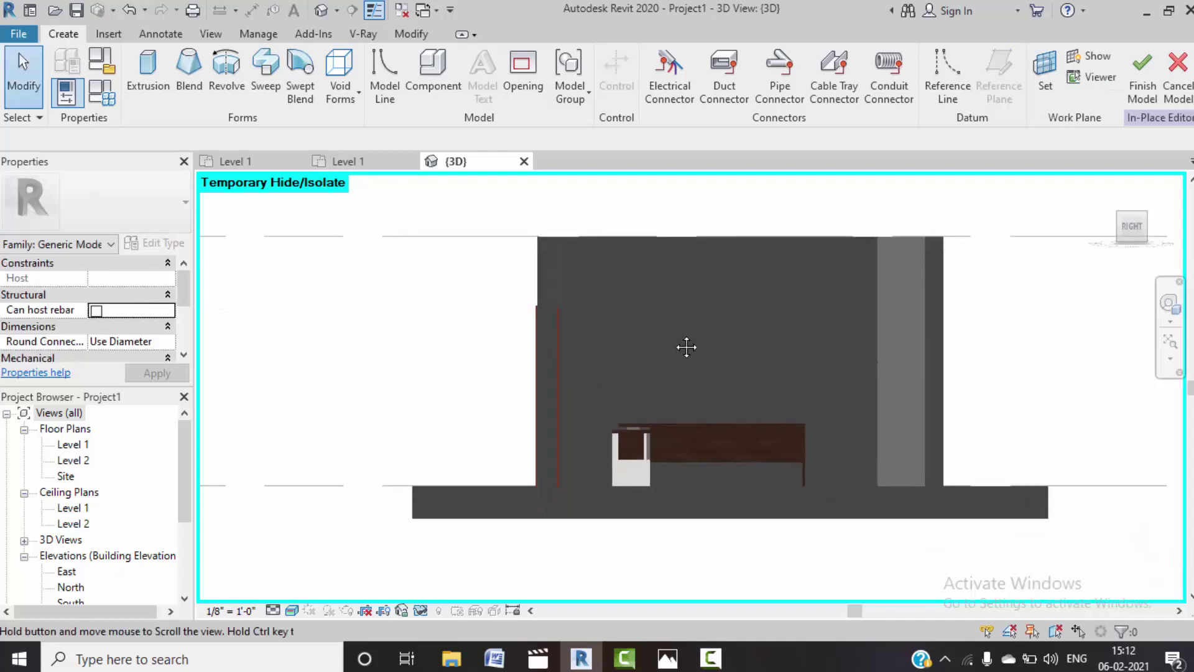
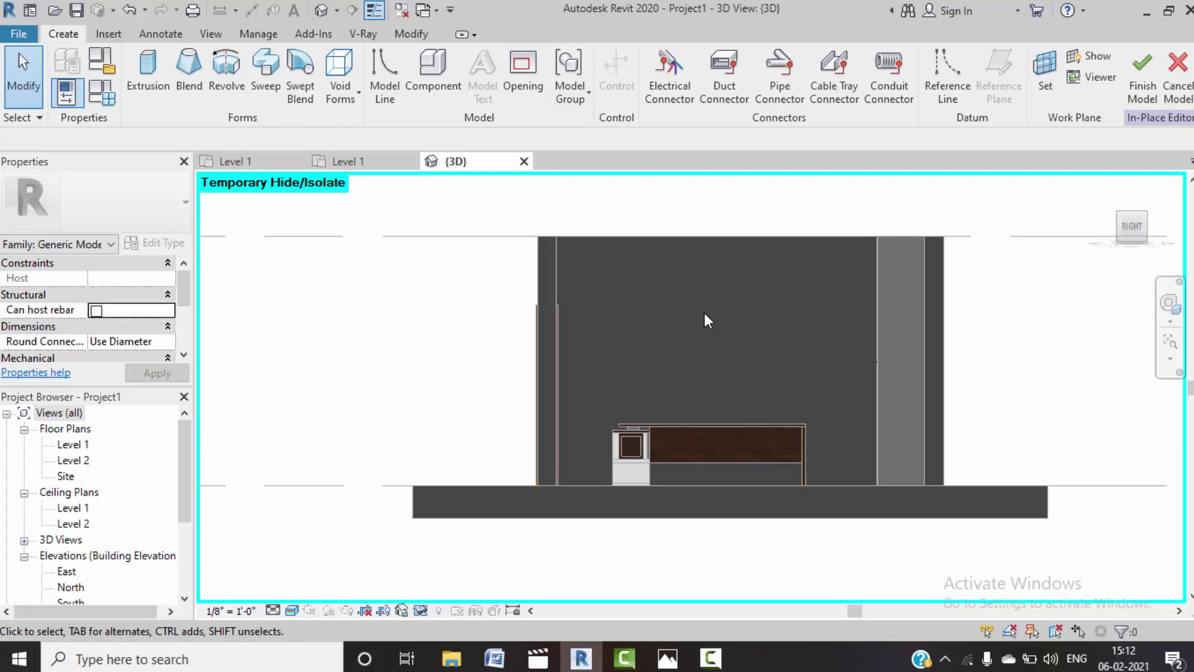
- Pan across the bookshelf wall and start a new extrusion for the in-place bookshelf
middle_drag(734, 320, 717, 335)
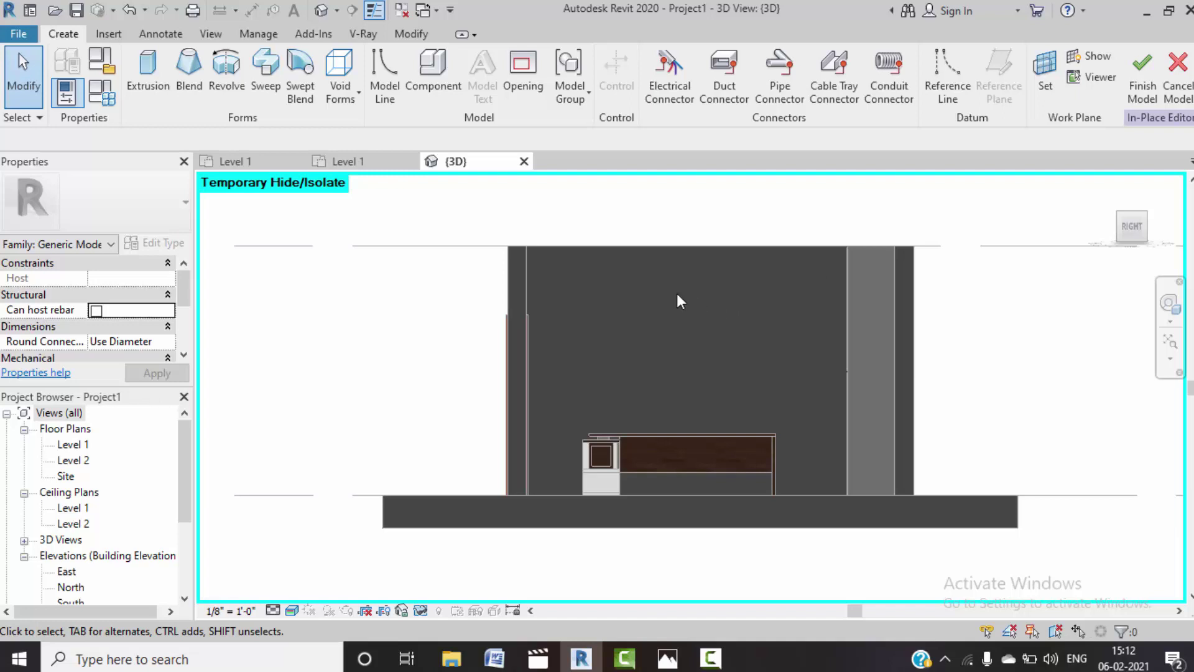
click(148, 74)
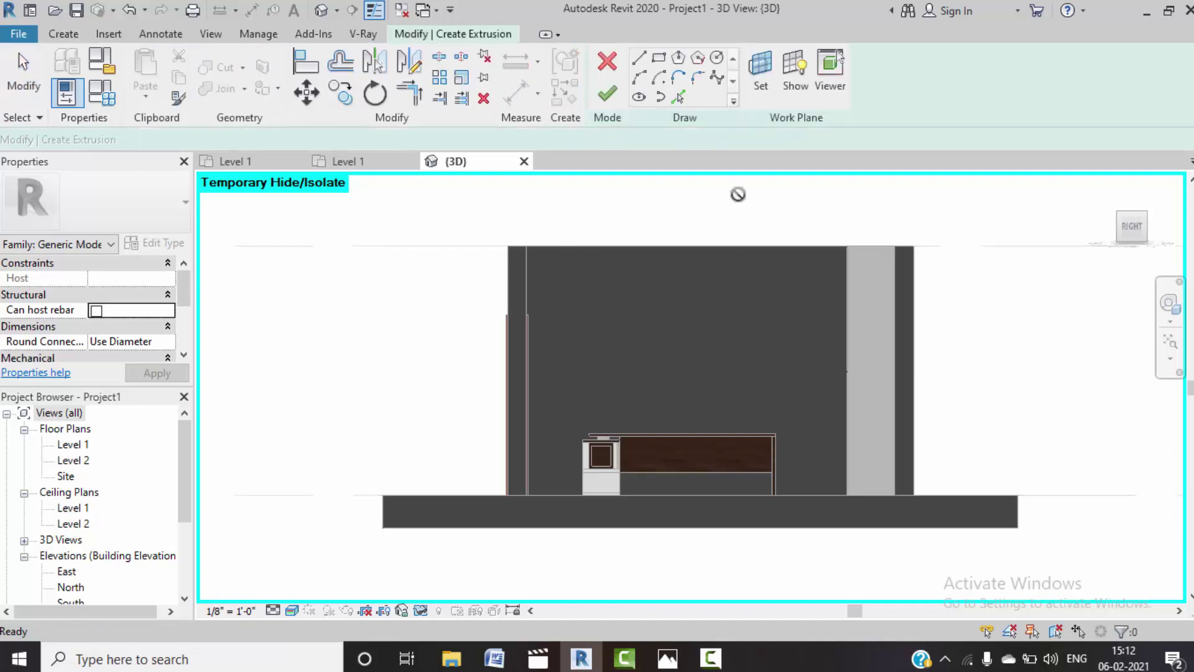
- Set the back wall face as the sketch work plane and switch to Hidden Line display
click(750, 80)
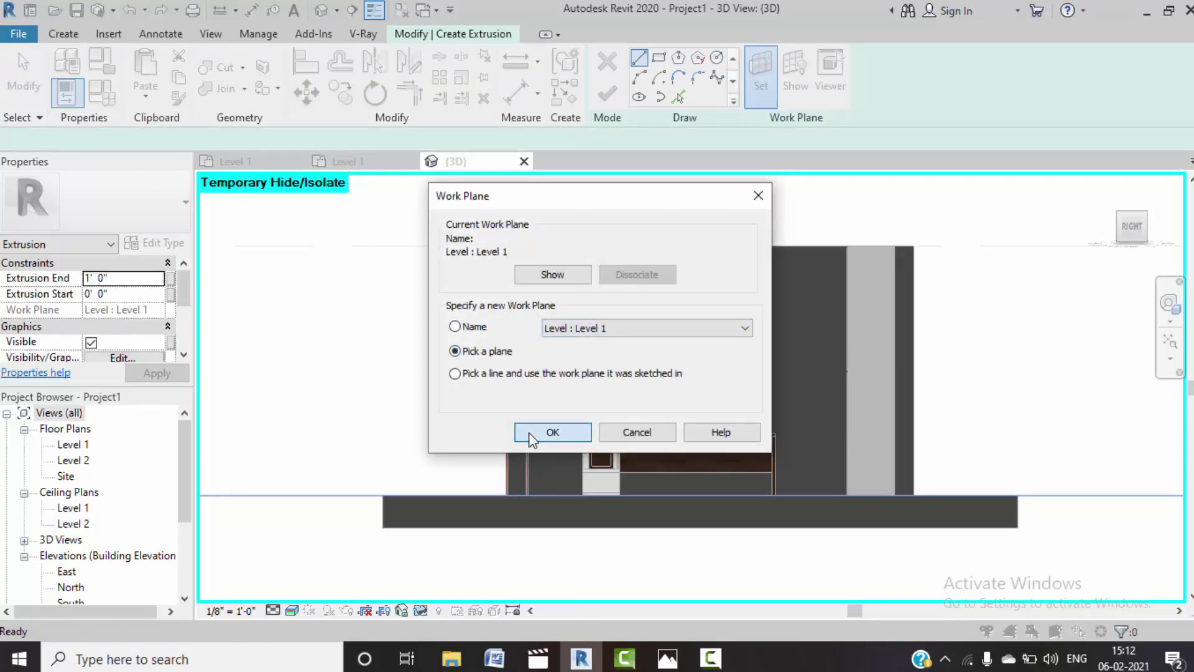
click(529, 432)
click(615, 248)
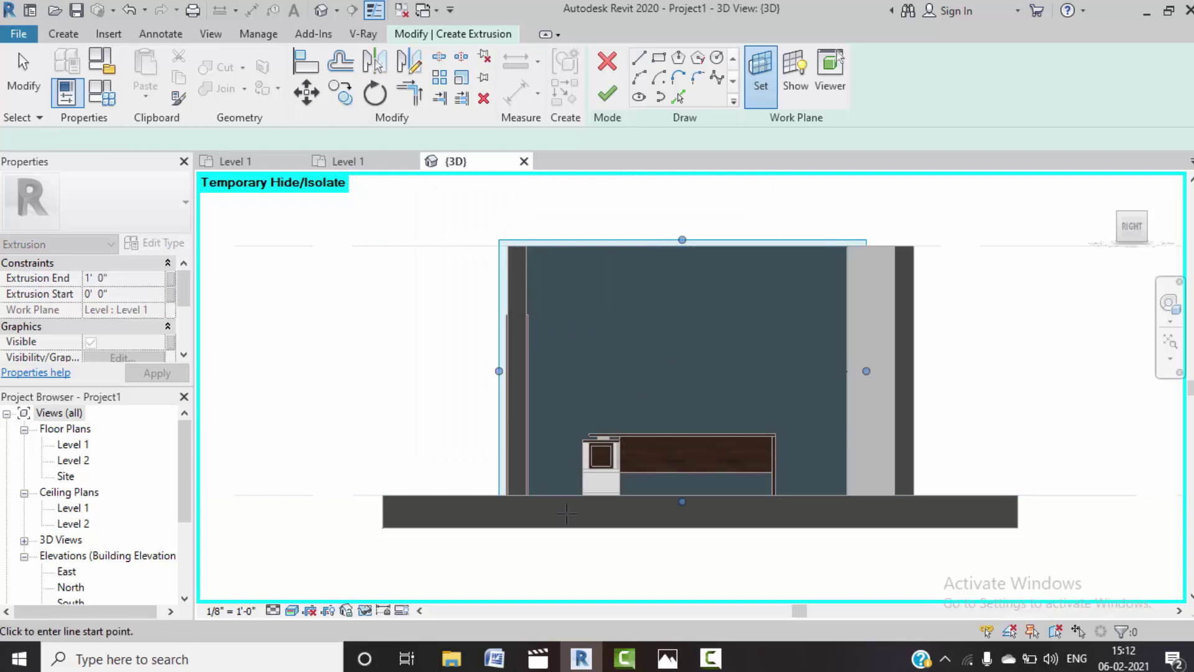
click(291, 610)
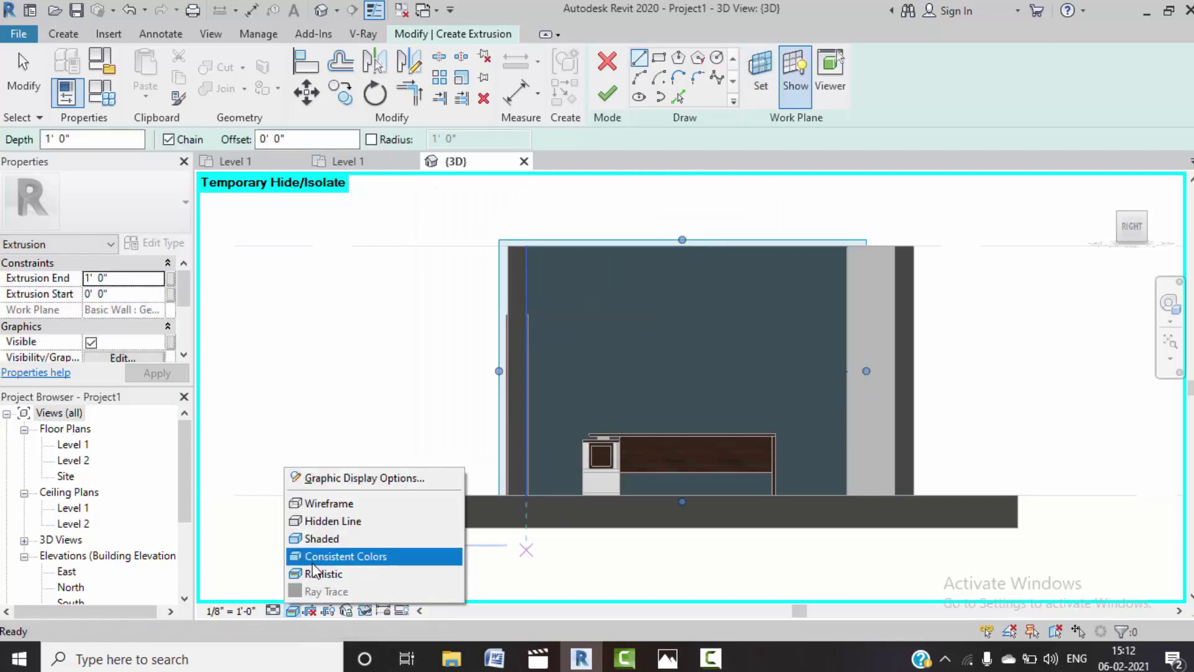
click(316, 526)
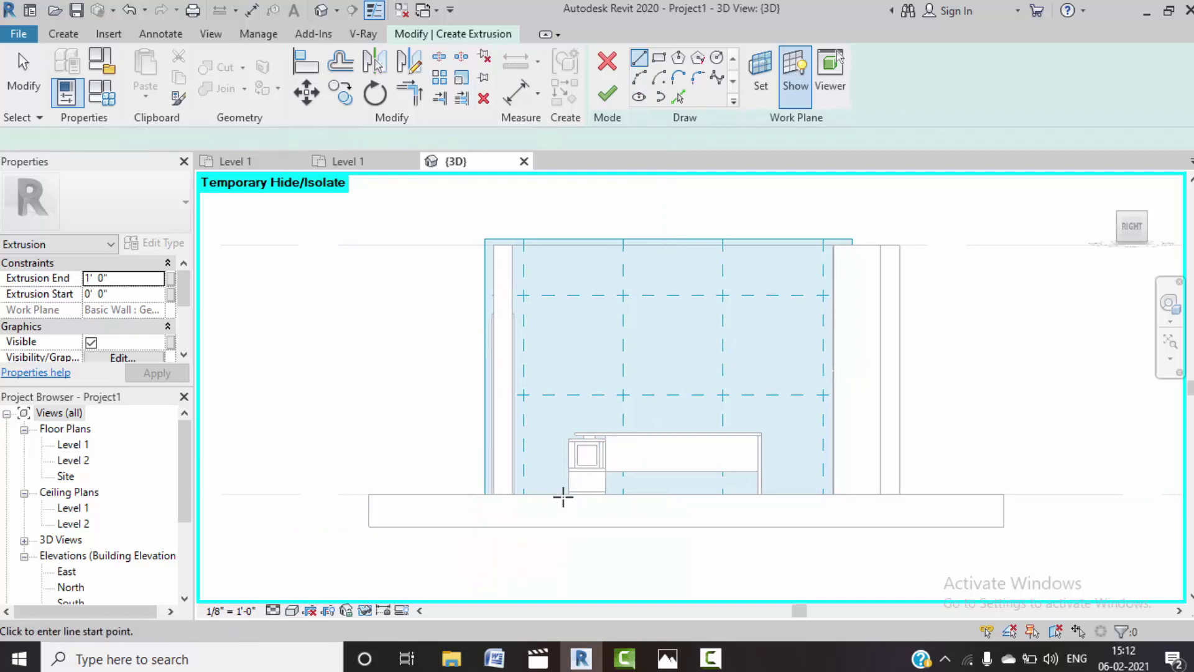
- Sketch the bay's two vertical sides from floor to top, then view the COURT CHAMBER 6.jpg render
click(568, 492)
click(567, 249)
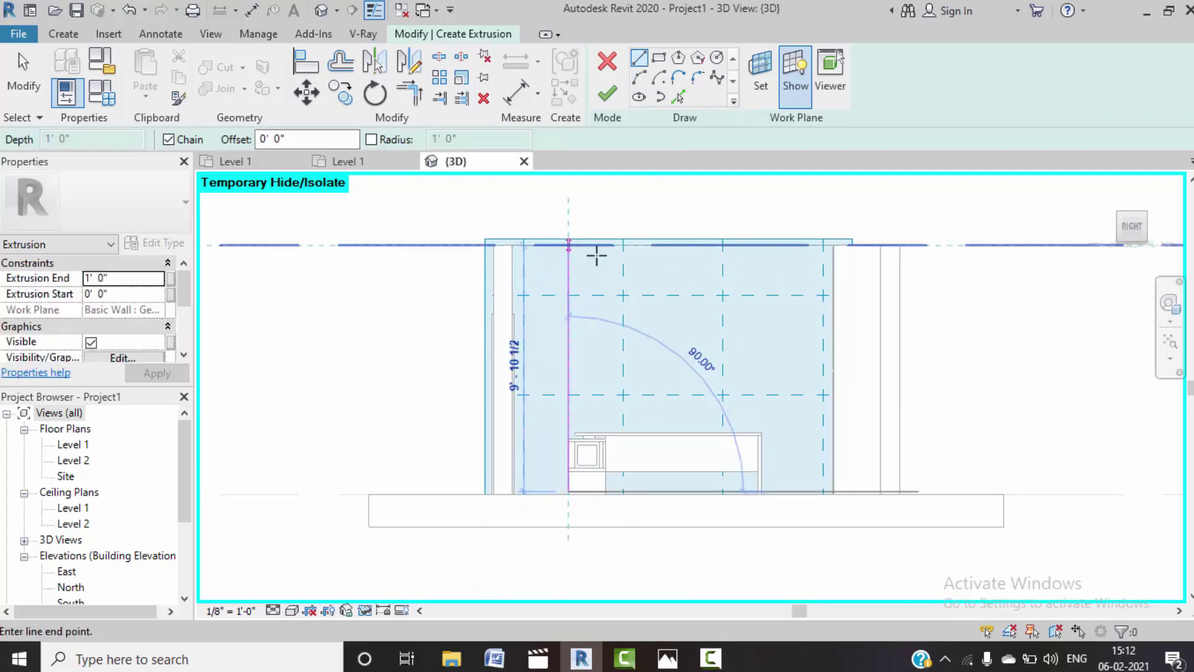
key(Escape)
key(Escape)
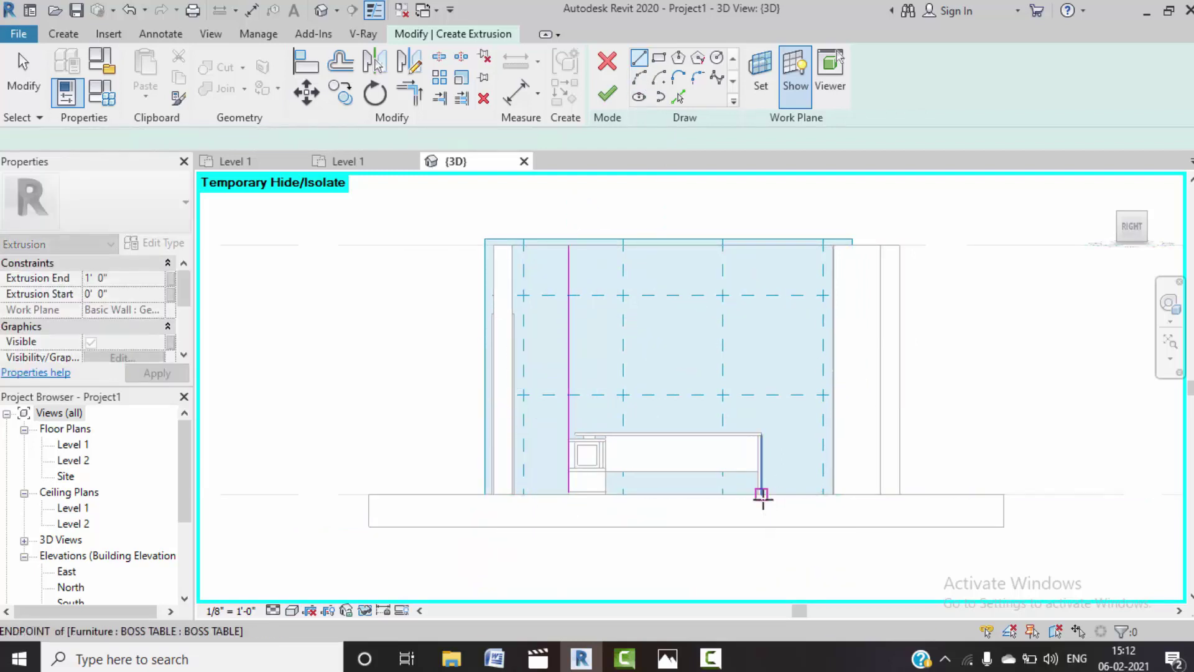
click(760, 493)
click(759, 245)
key(Escape)
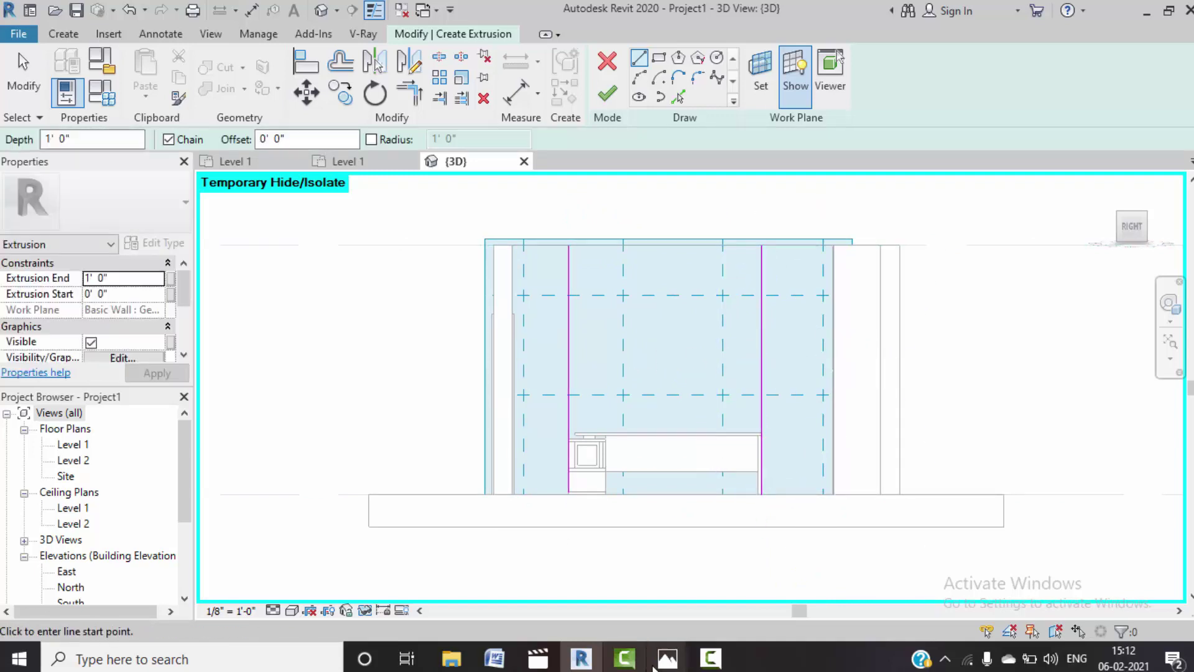
mouse_move(667, 659)
click(329, 598)
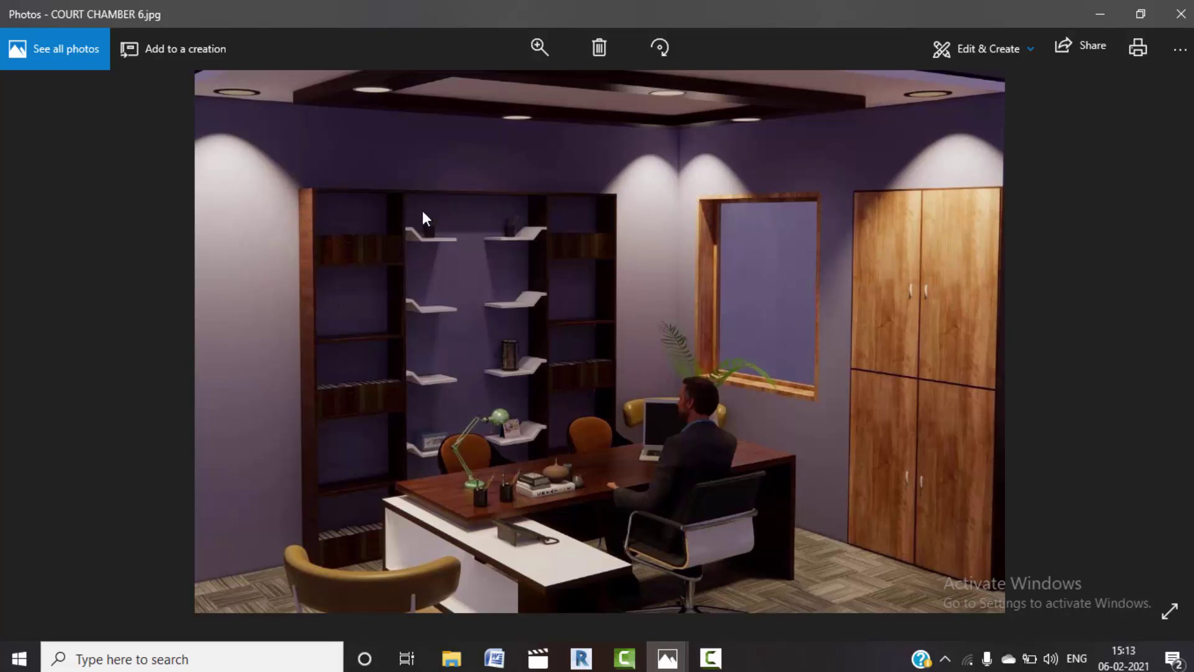
- Draw a 12'-0" horizontal top line across the central bay
click(1100, 13)
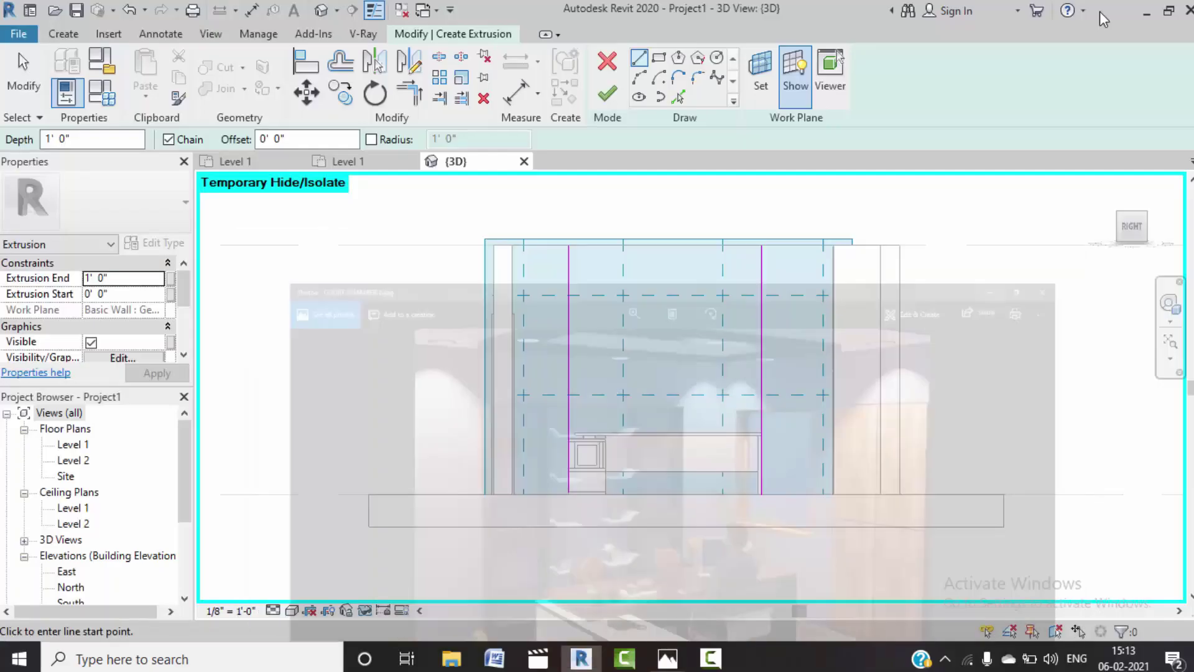
scroll(641, 292, up, 1)
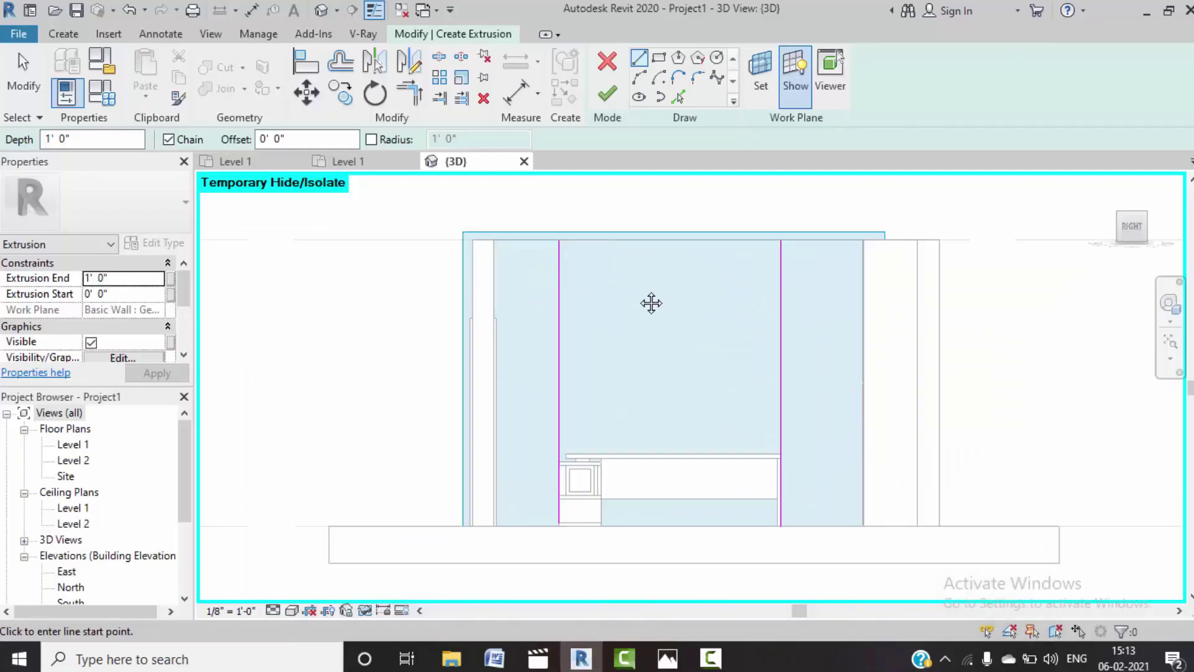
scroll(651, 305, up, 1)
click(677, 98)
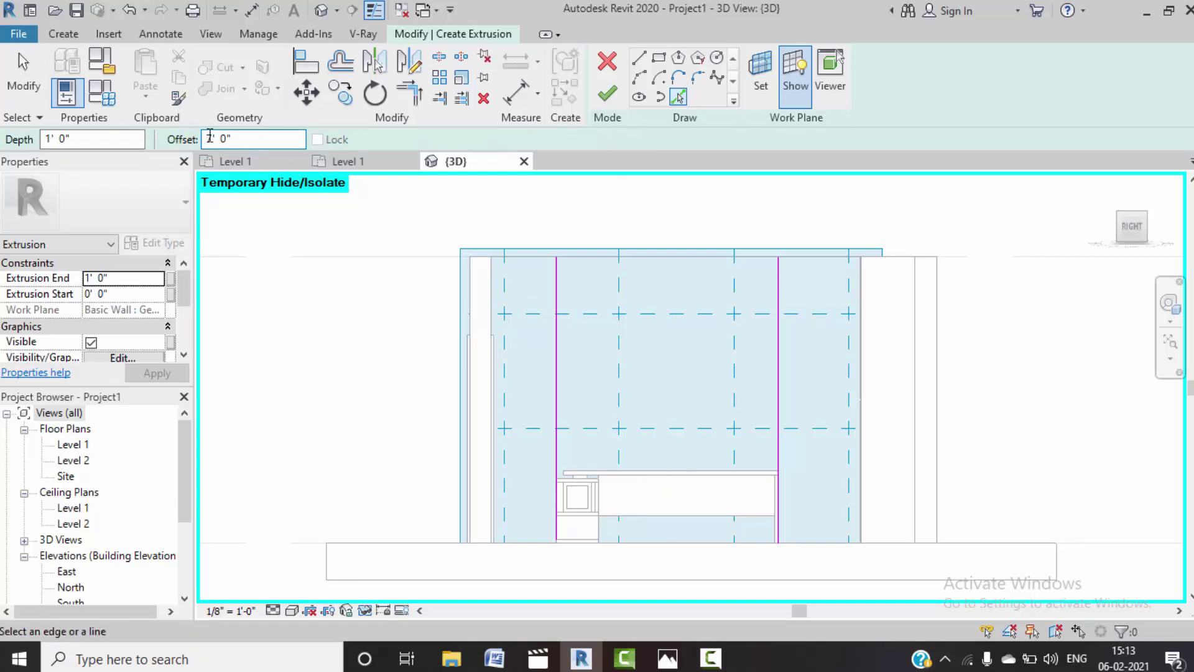
text(0)
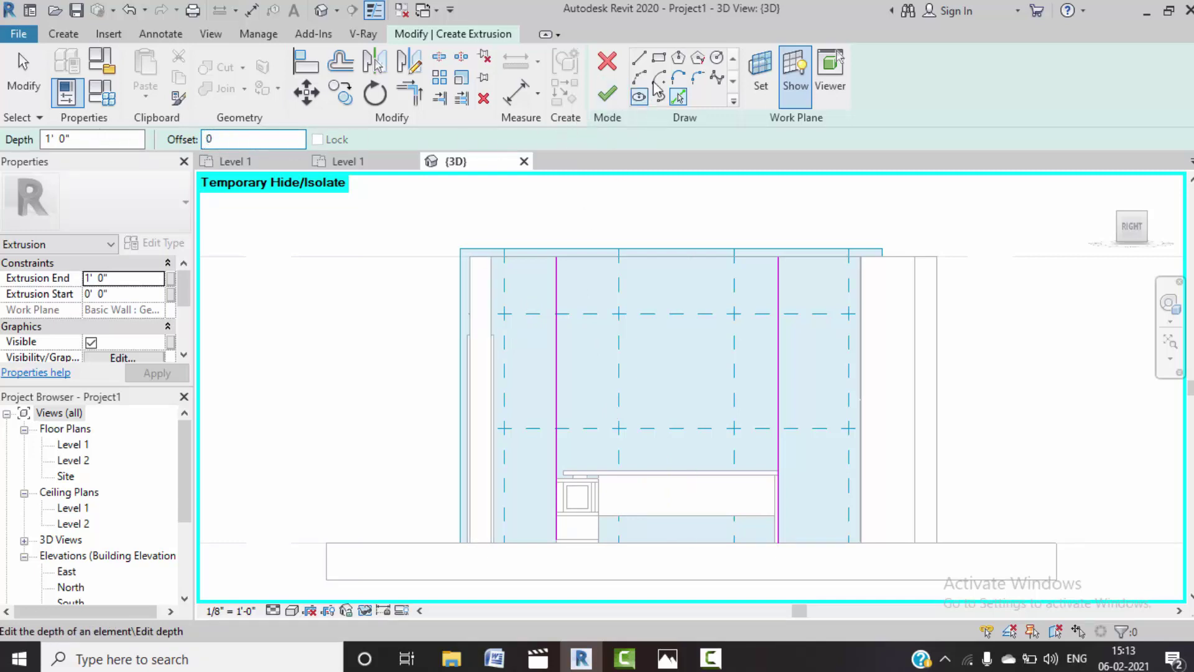
click(638, 65)
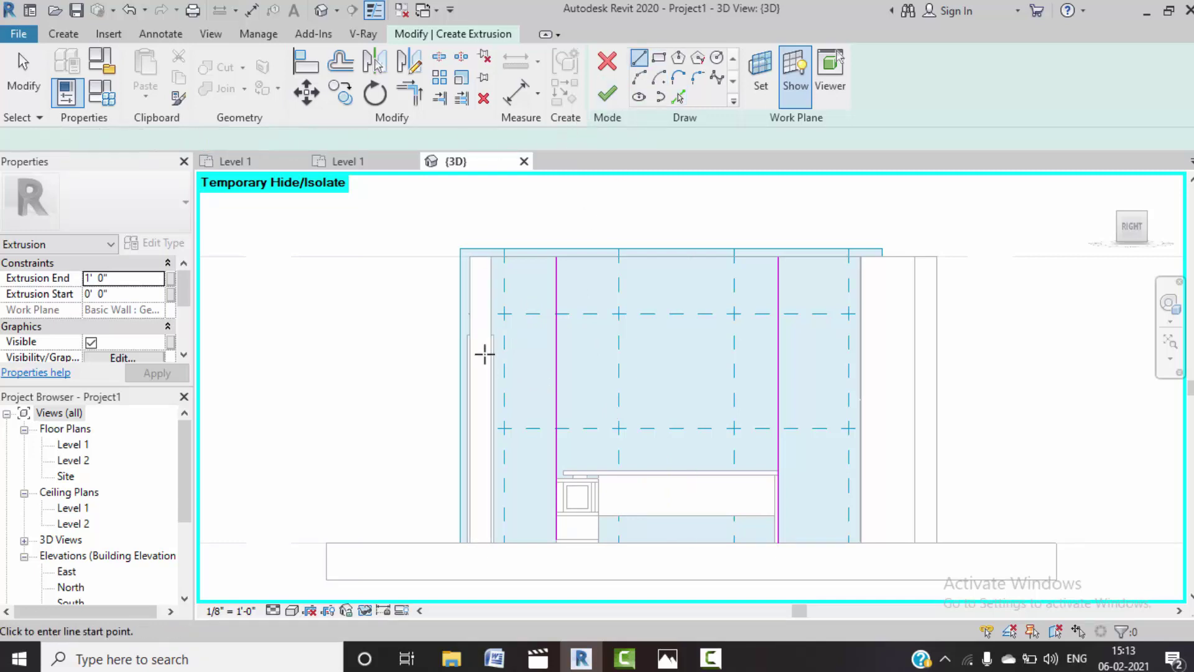
scroll(506, 356, up, 3)
click(488, 323)
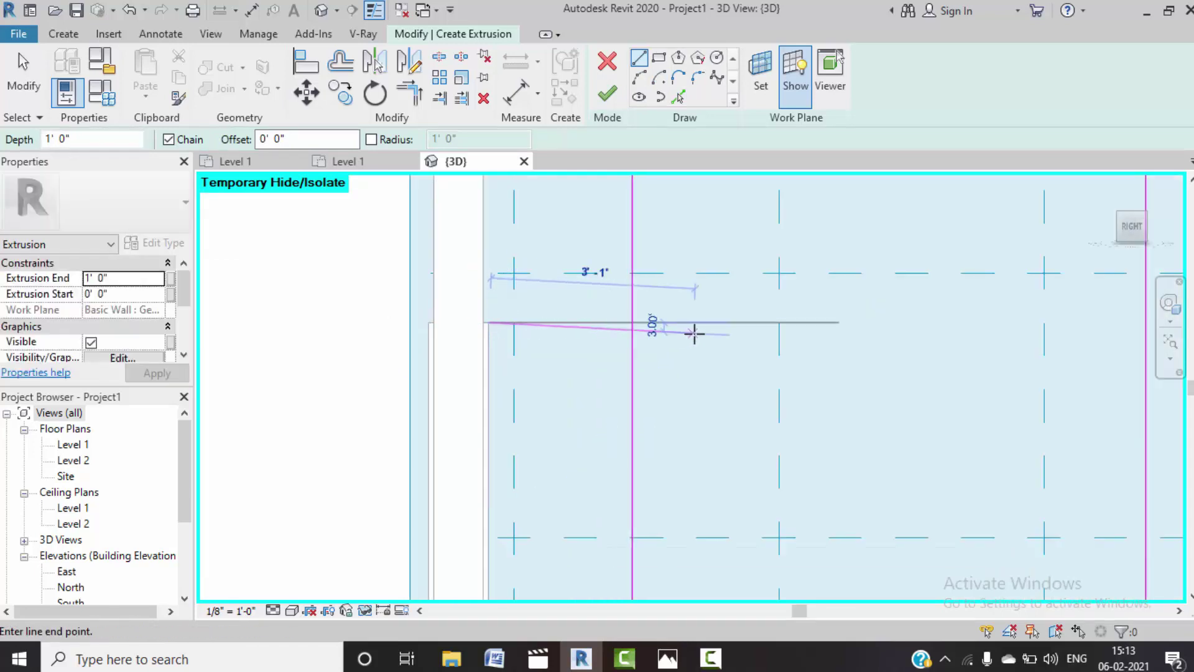
scroll(693, 333, down, 2)
scroll(701, 335, down, 2)
click(920, 330)
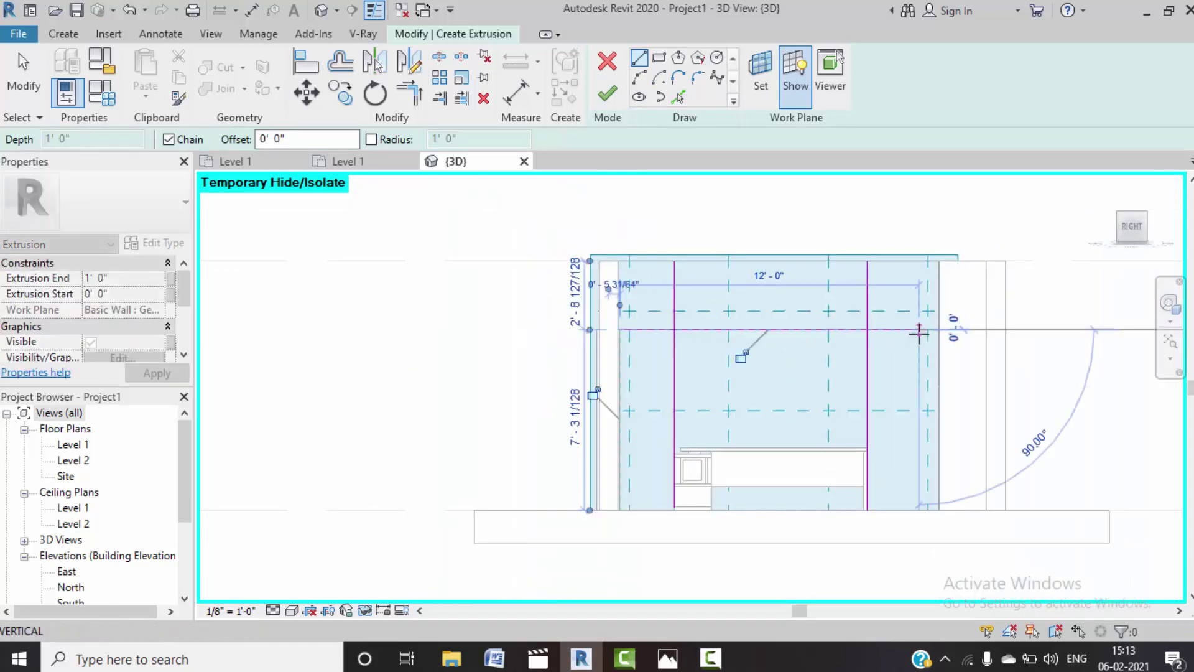
key(Escape)
scroll(792, 331, up, 2)
key(Escape)
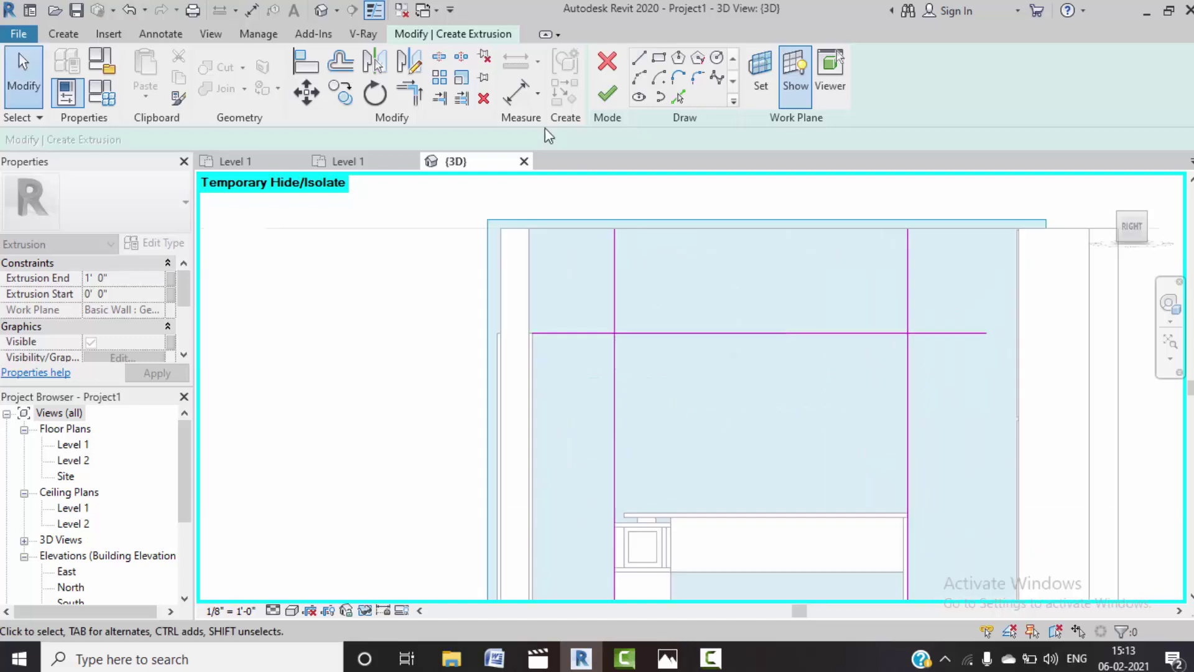
- Trim the top line into corners with the left and right vertical sides
click(410, 93)
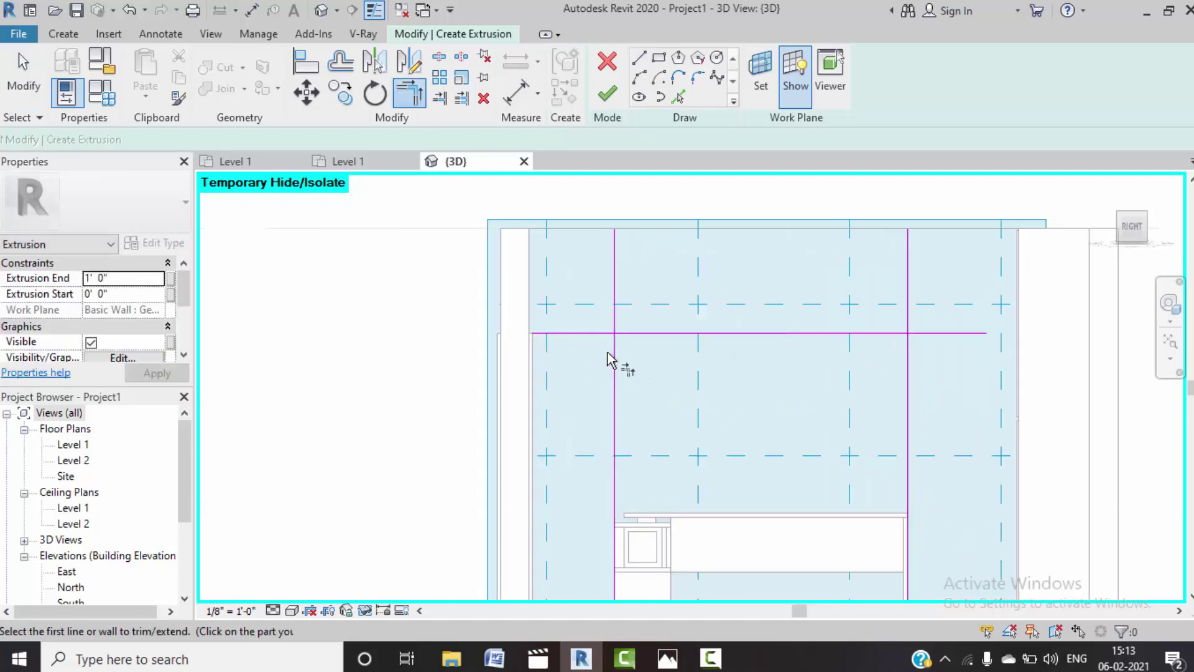
click(640, 334)
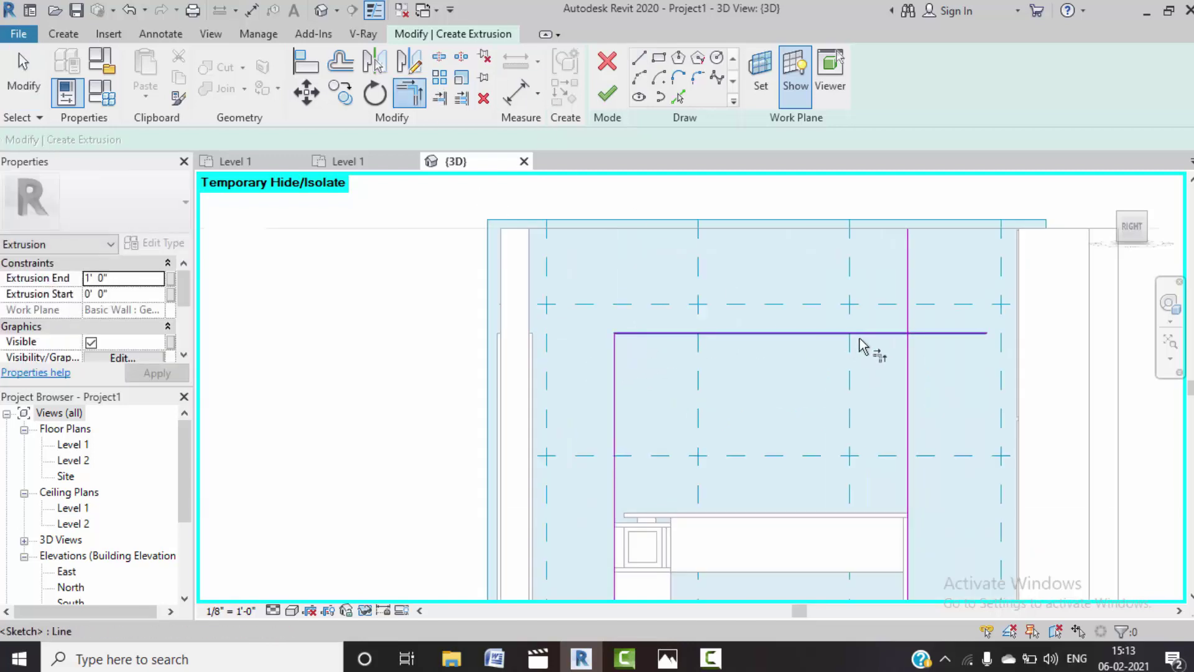
click(889, 339)
middle_drag(941, 440, 852, 336)
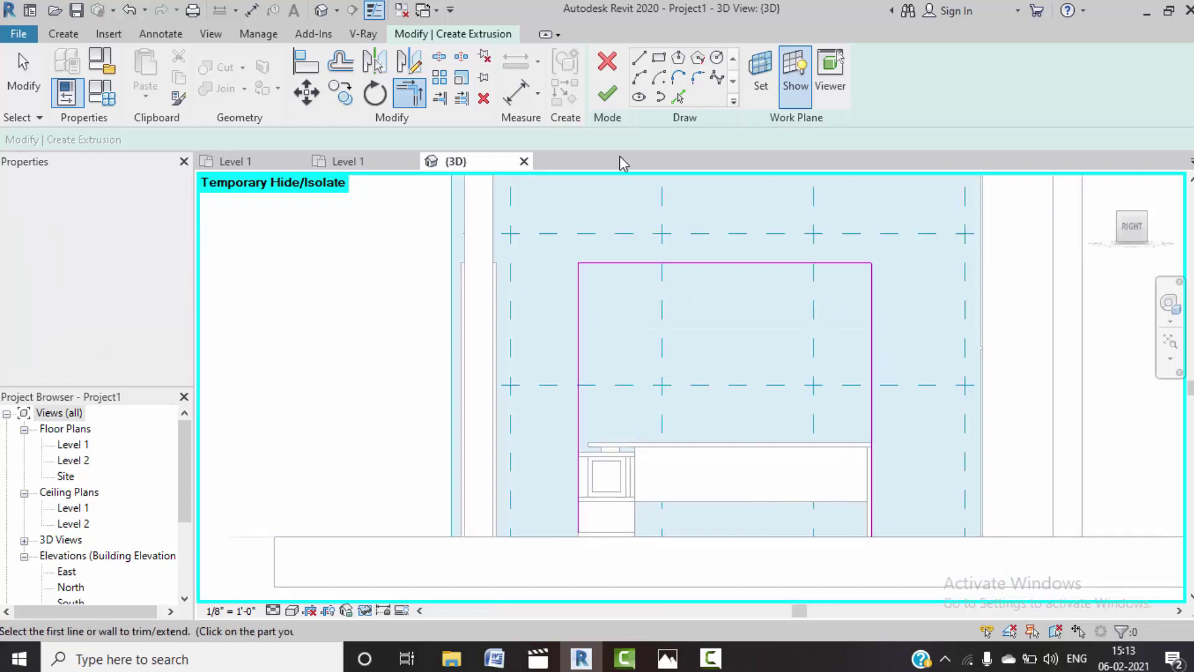
- Add a bottom line along the floor slab's top edge and trim it to both verticals
click(679, 98)
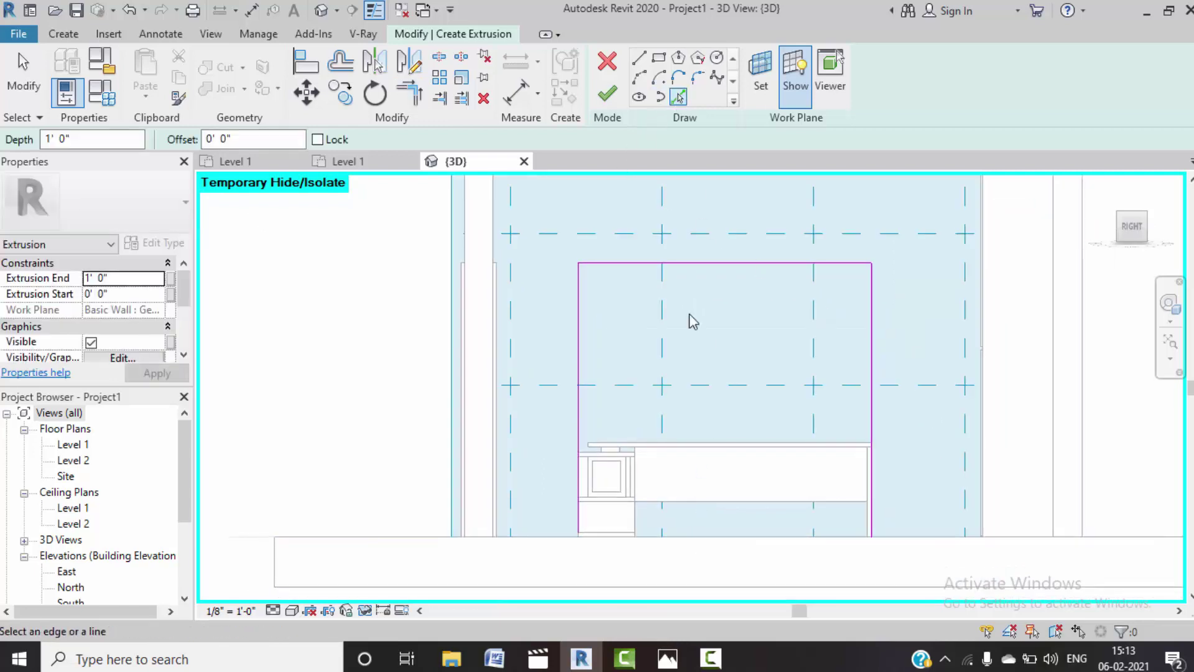
click(714, 537)
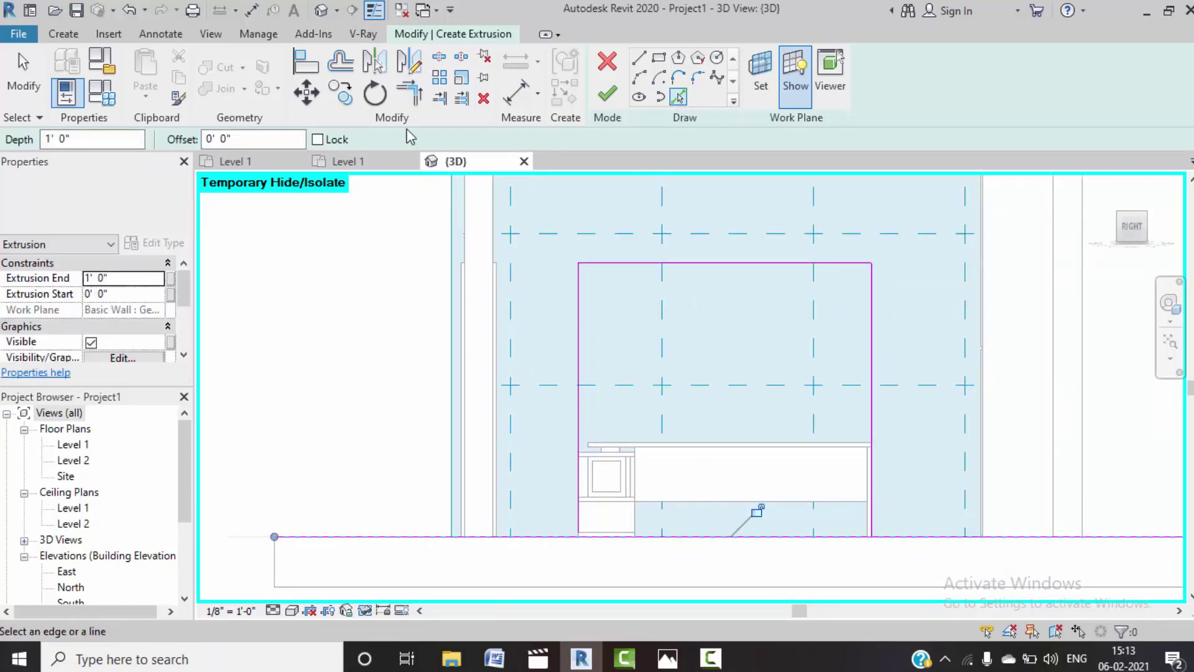
click(417, 100)
click(579, 521)
click(605, 538)
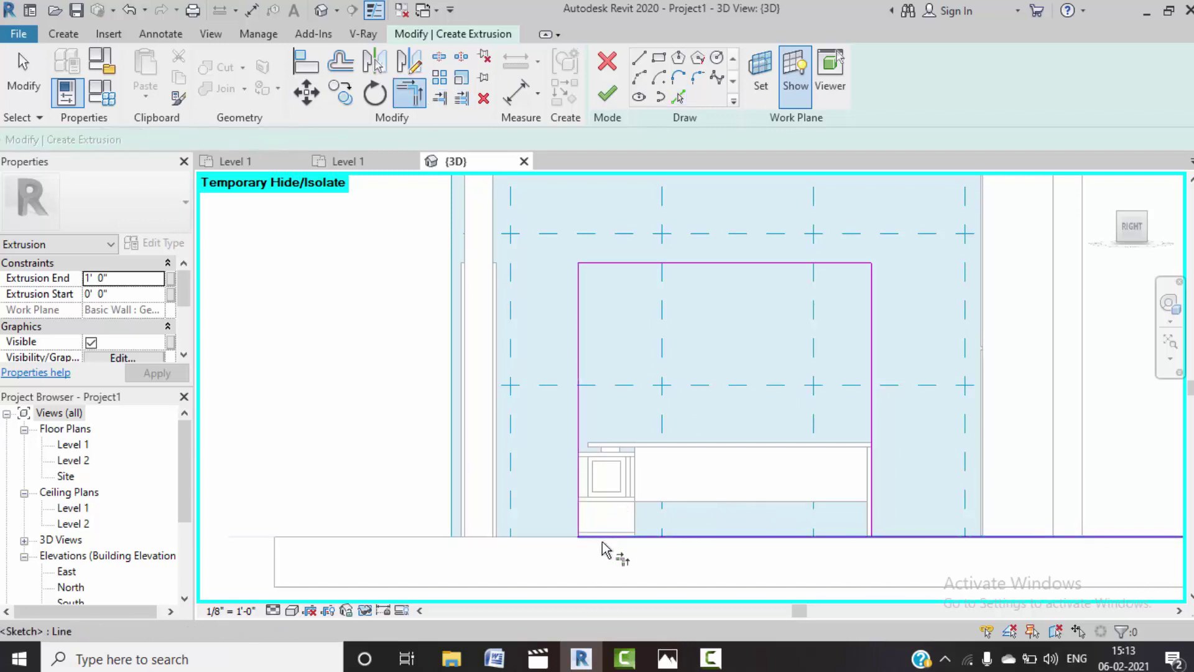
click(883, 539)
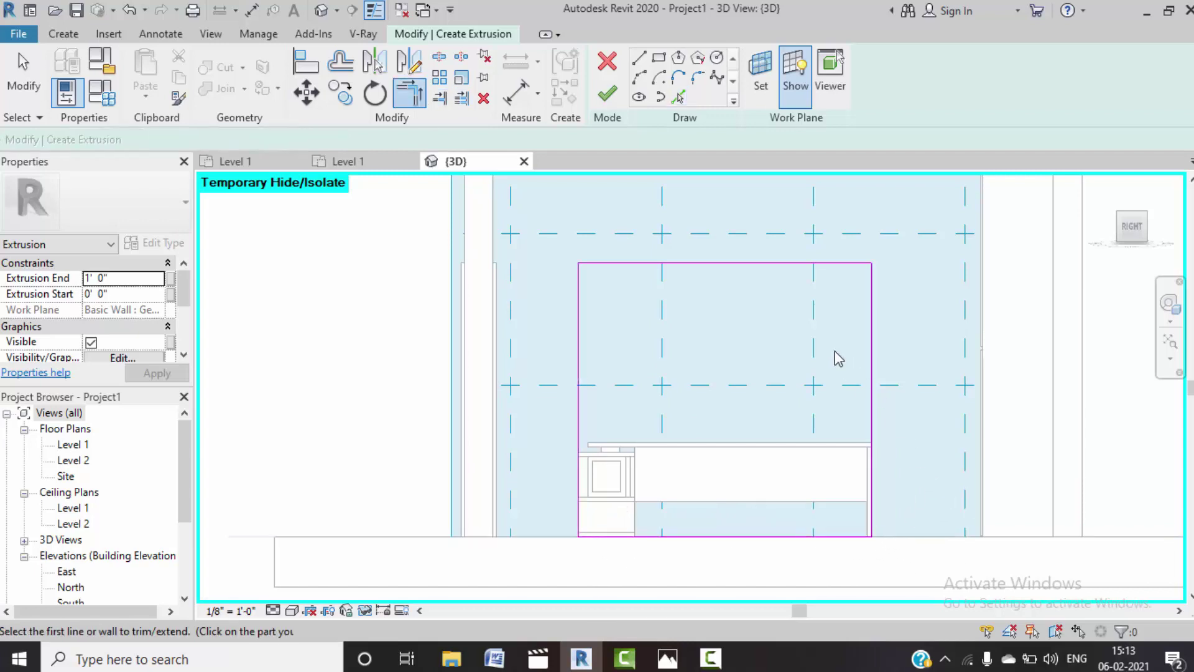
key(Escape)
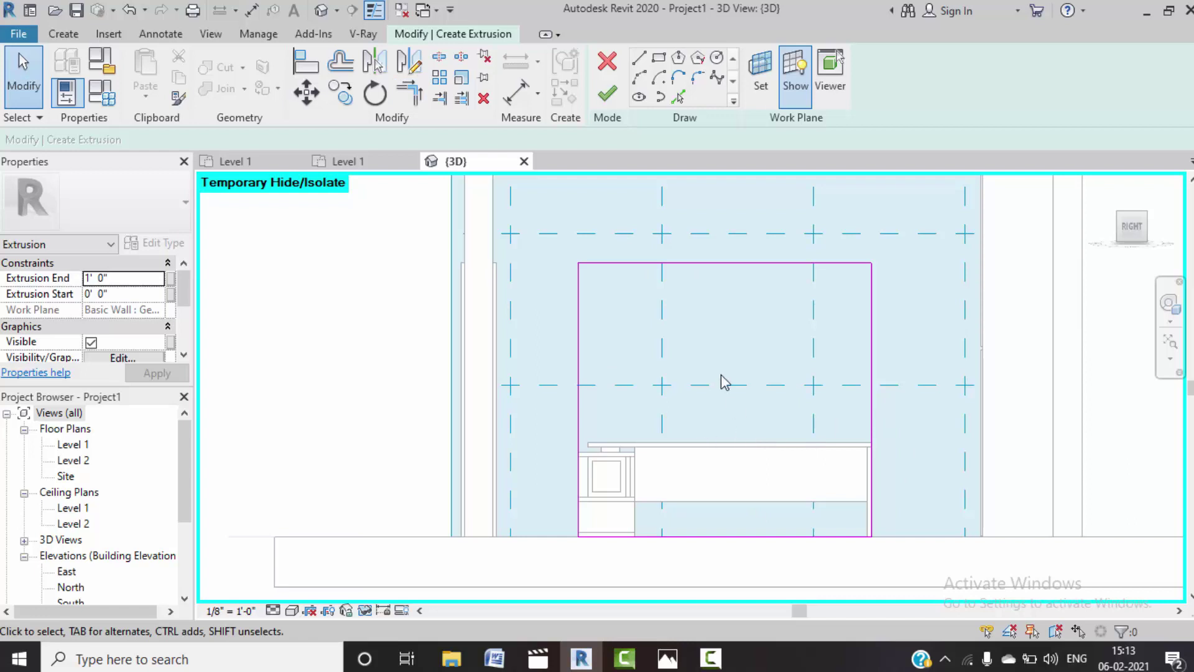
middle_drag(725, 382, 710, 384)
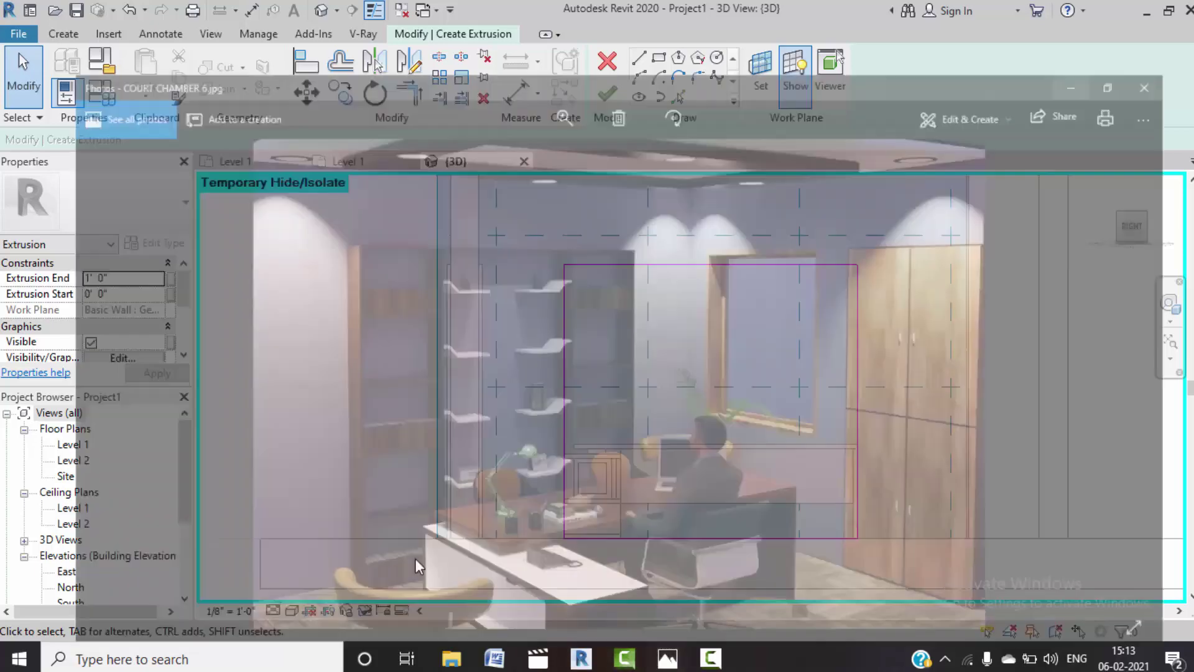
- Add vertical divider lines 2' inside the left and right edges, checking the reference render
click(416, 560)
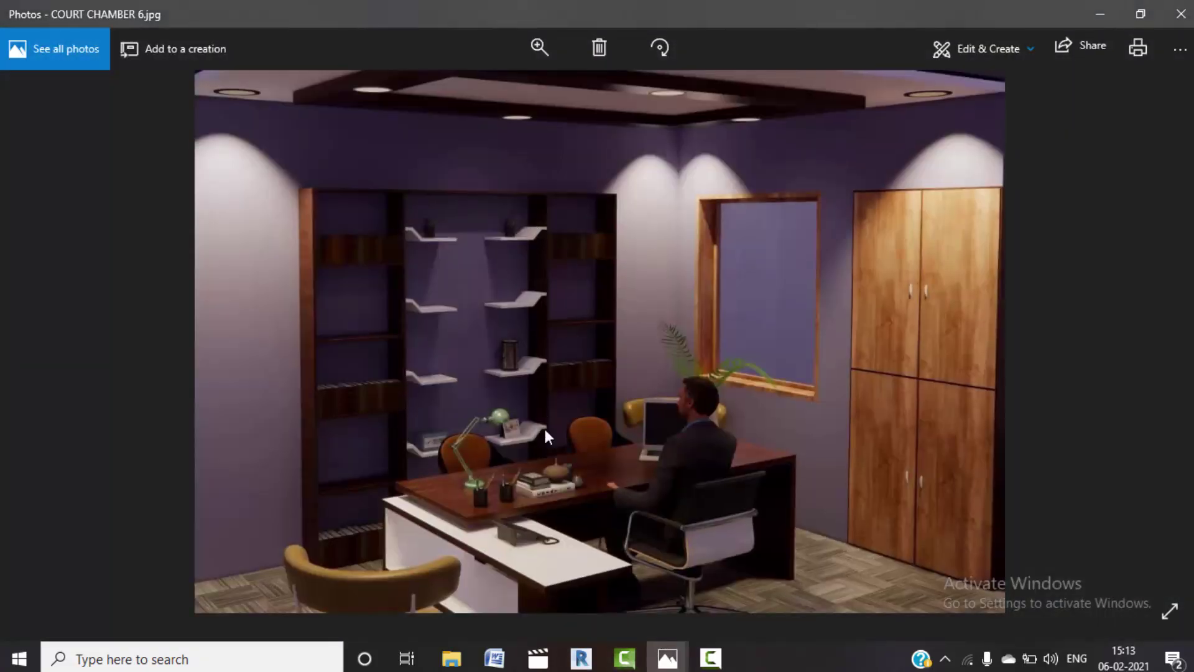
click(1096, 14)
click(680, 97)
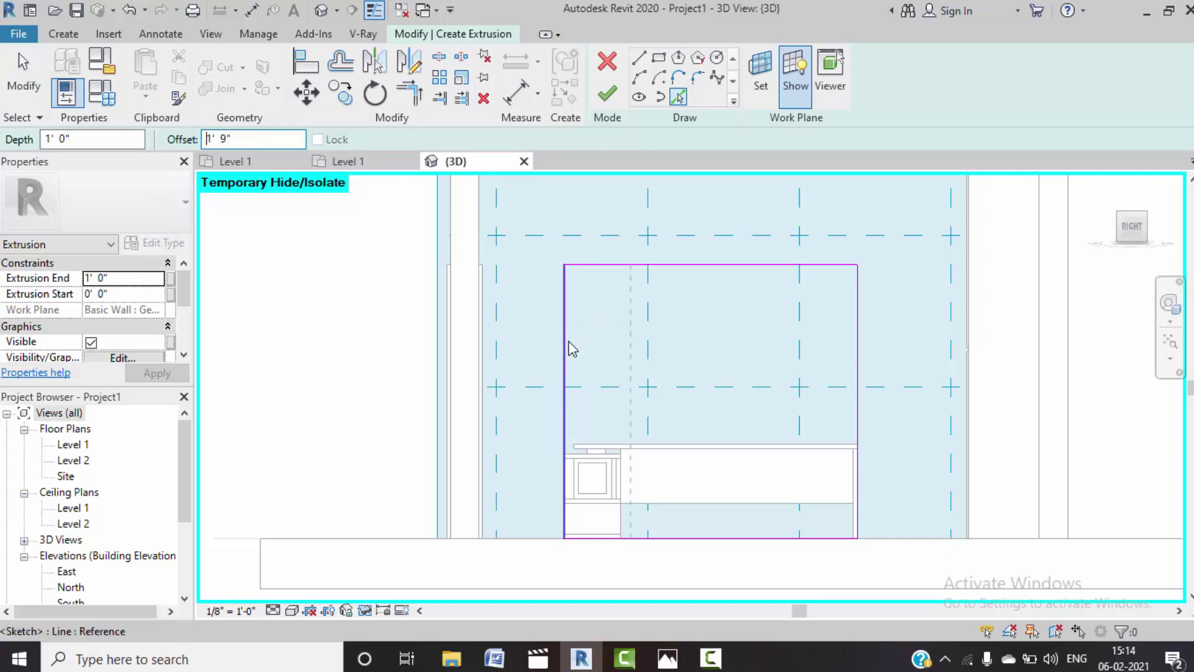
drag(245, 138, 205, 138)
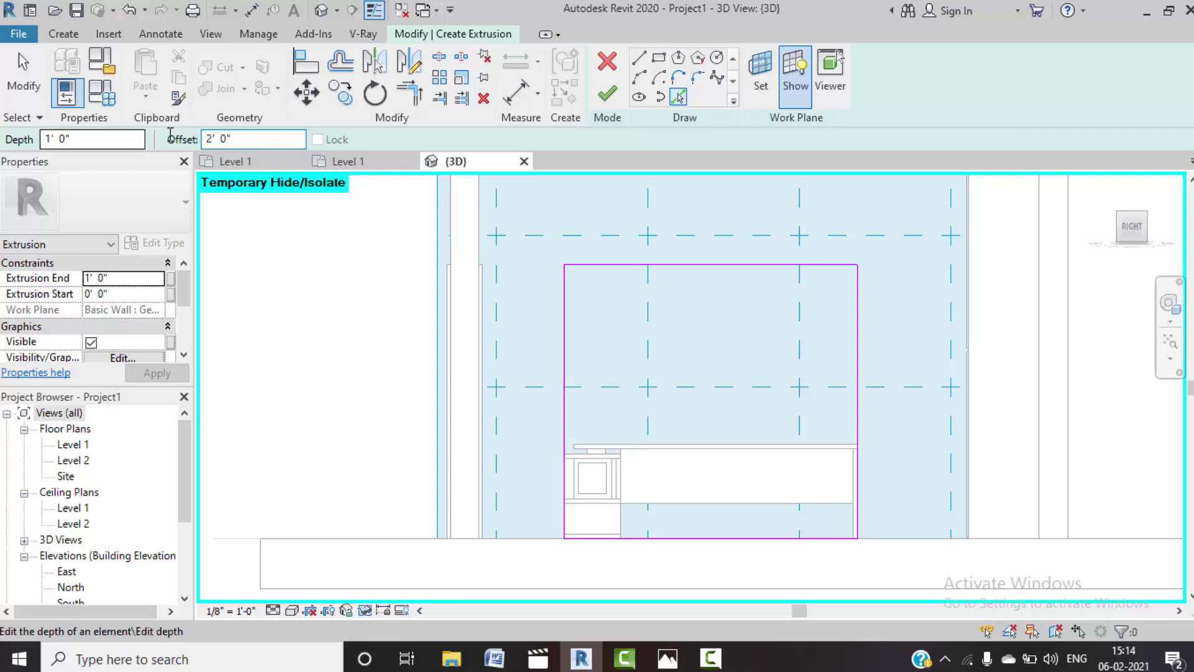
click(566, 360)
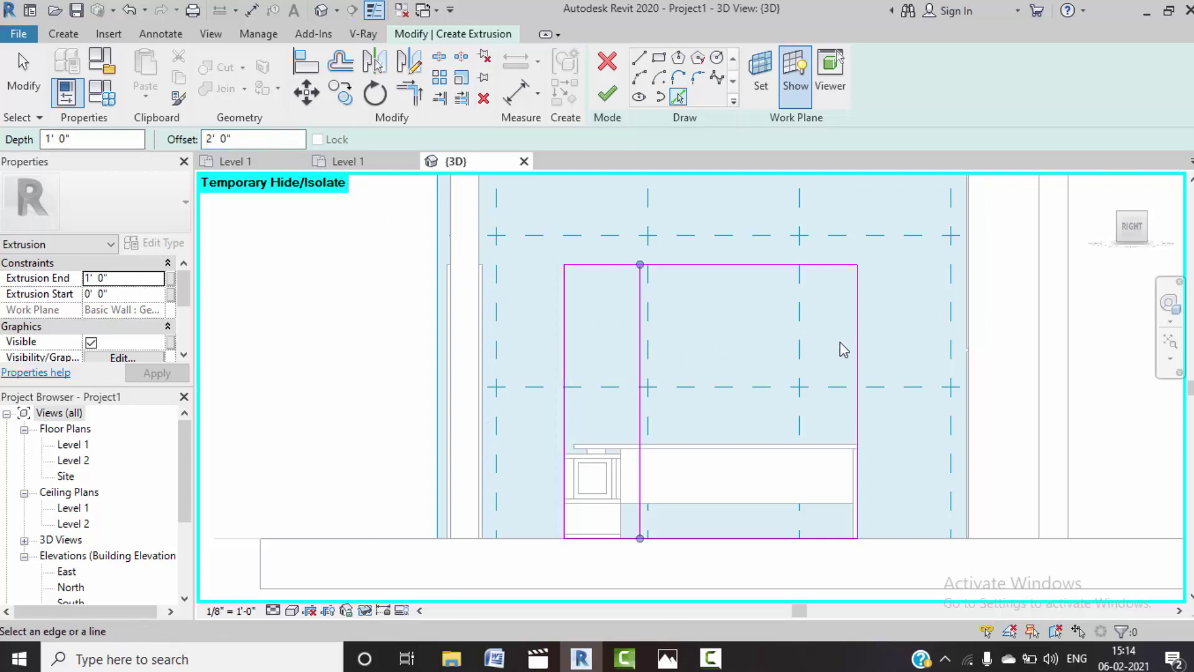
click(856, 363)
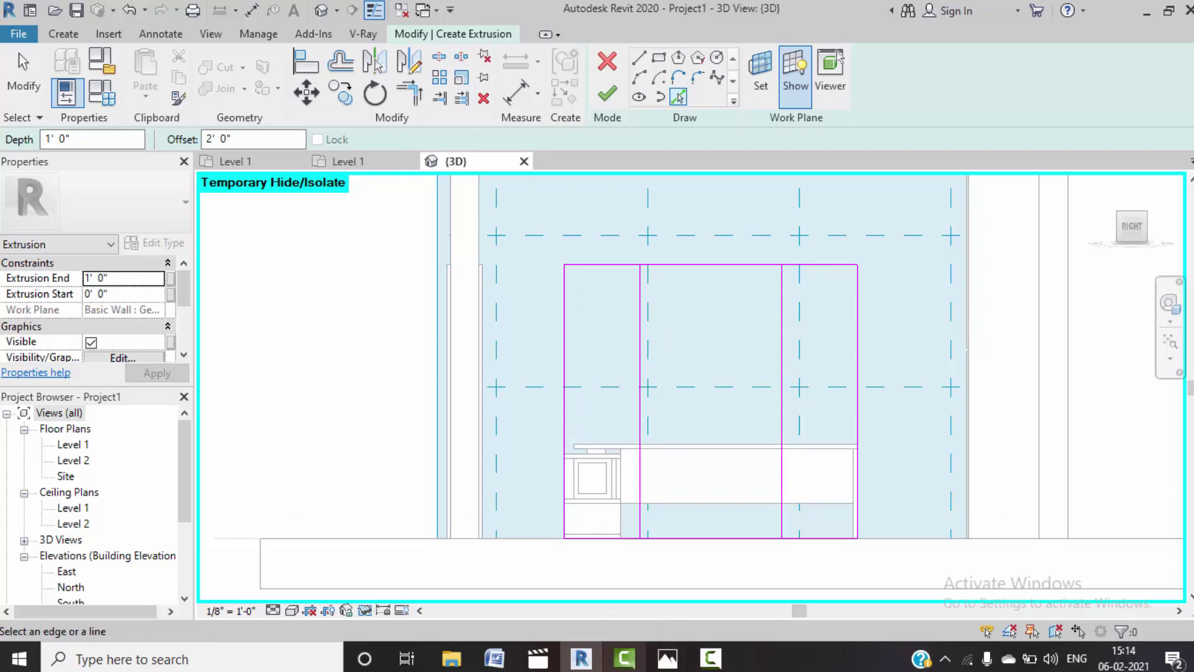
mouse_move(667, 659)
click(417, 600)
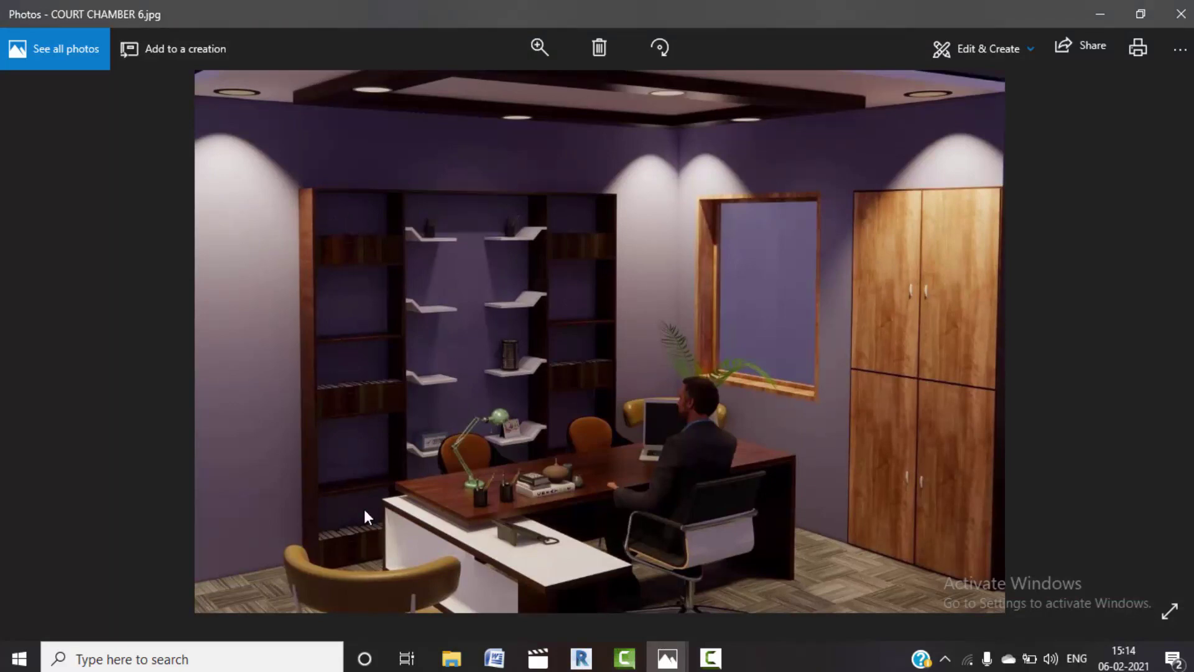
click(1099, 15)
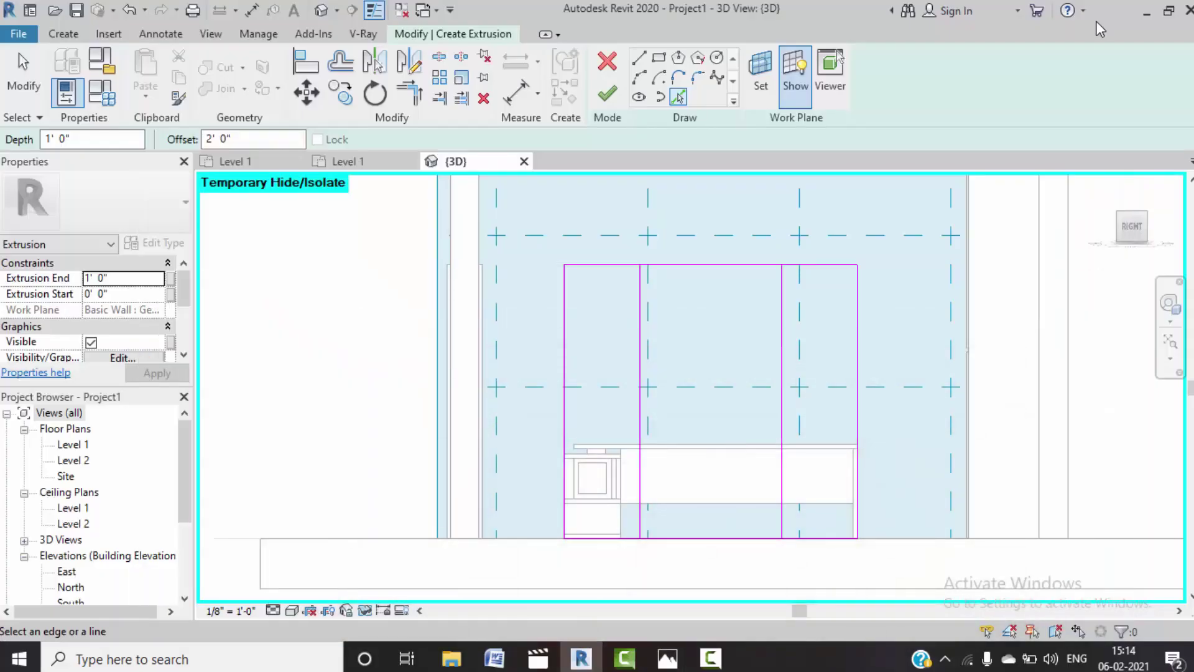
- Draw four horizontal shelf lines across the bookshelf sketch
click(639, 58)
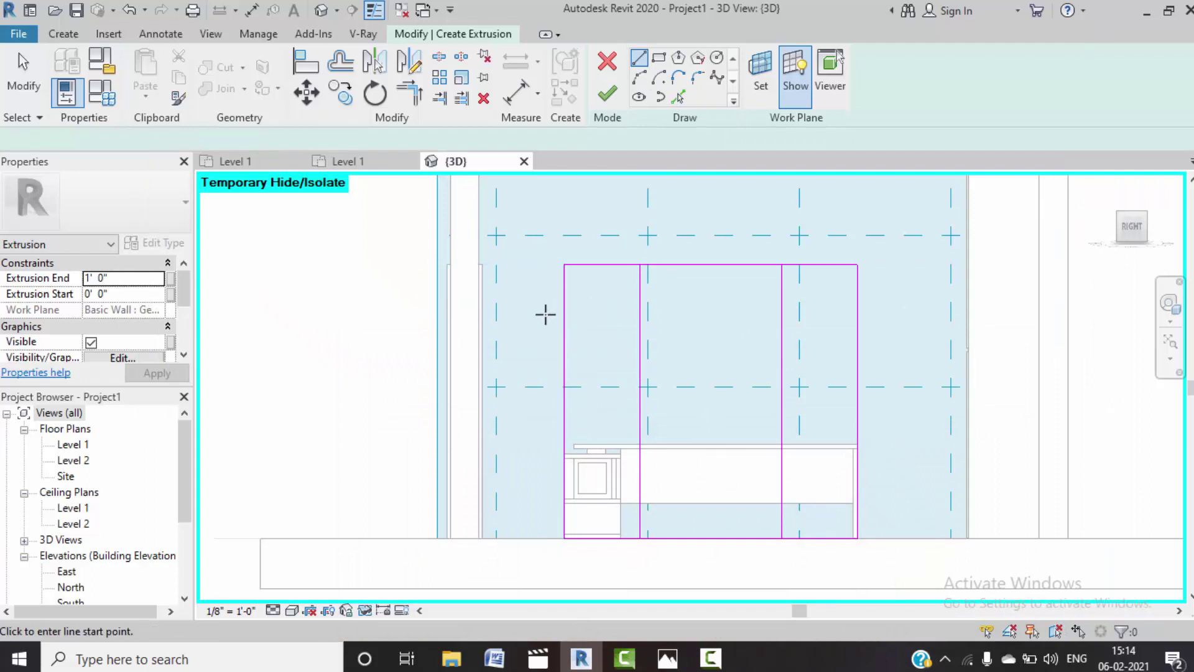
click(547, 315)
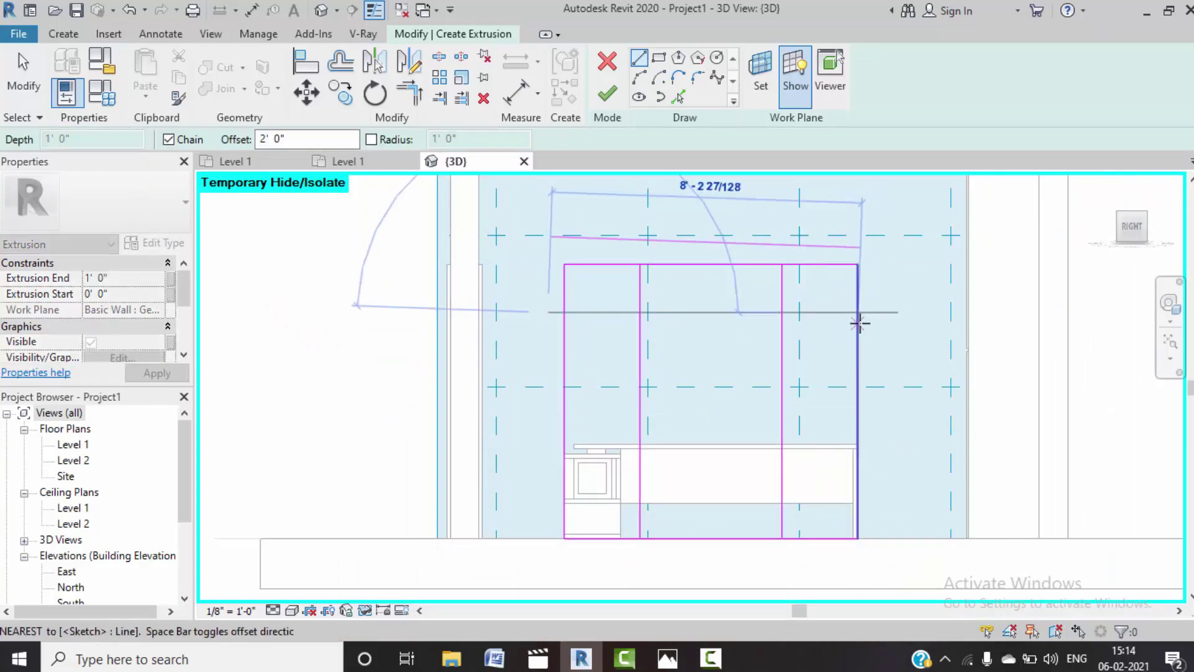
key(Escape)
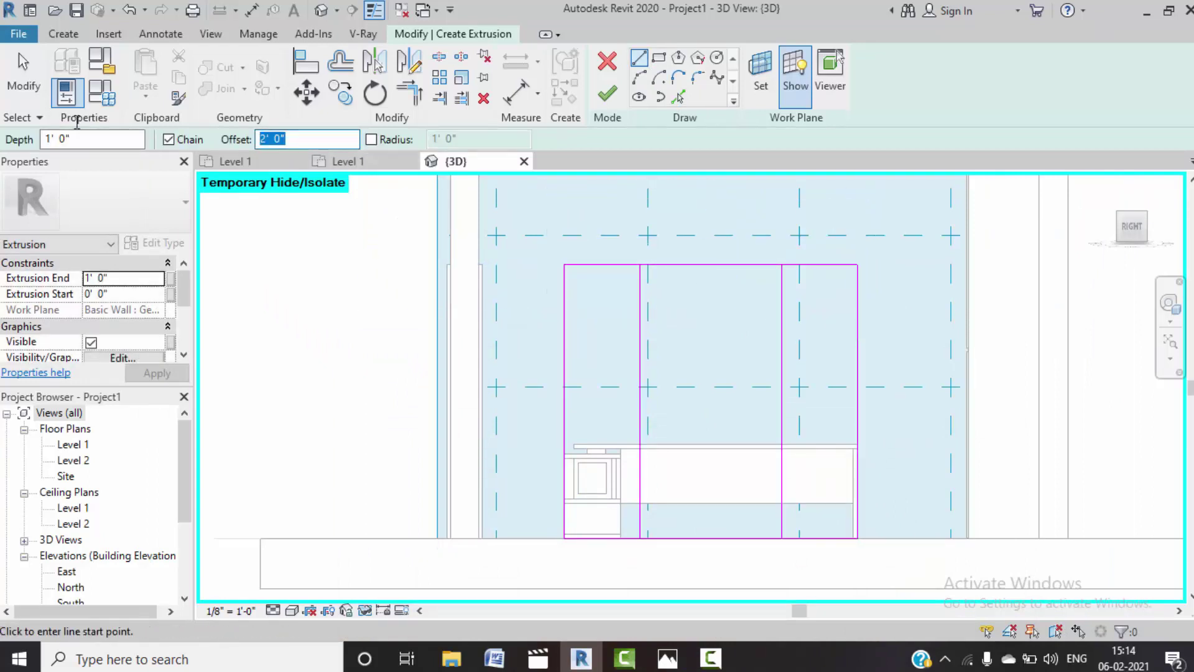
text(0)
click(525, 313)
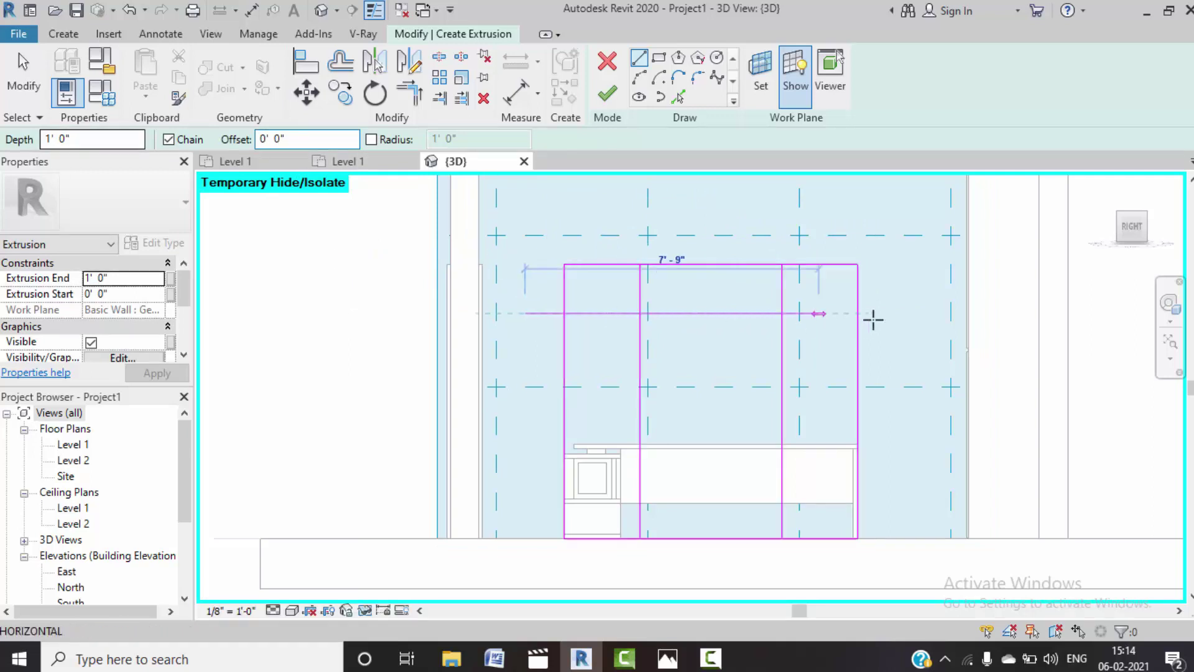
key(Escape)
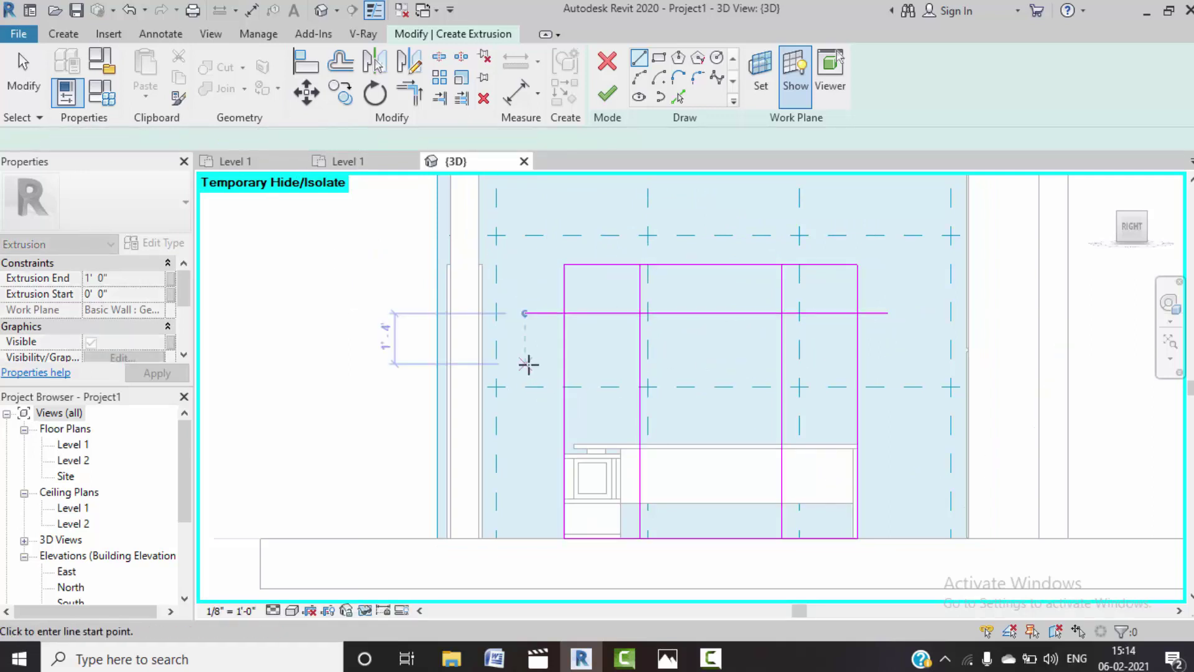
click(526, 364)
click(888, 364)
key(Escape)
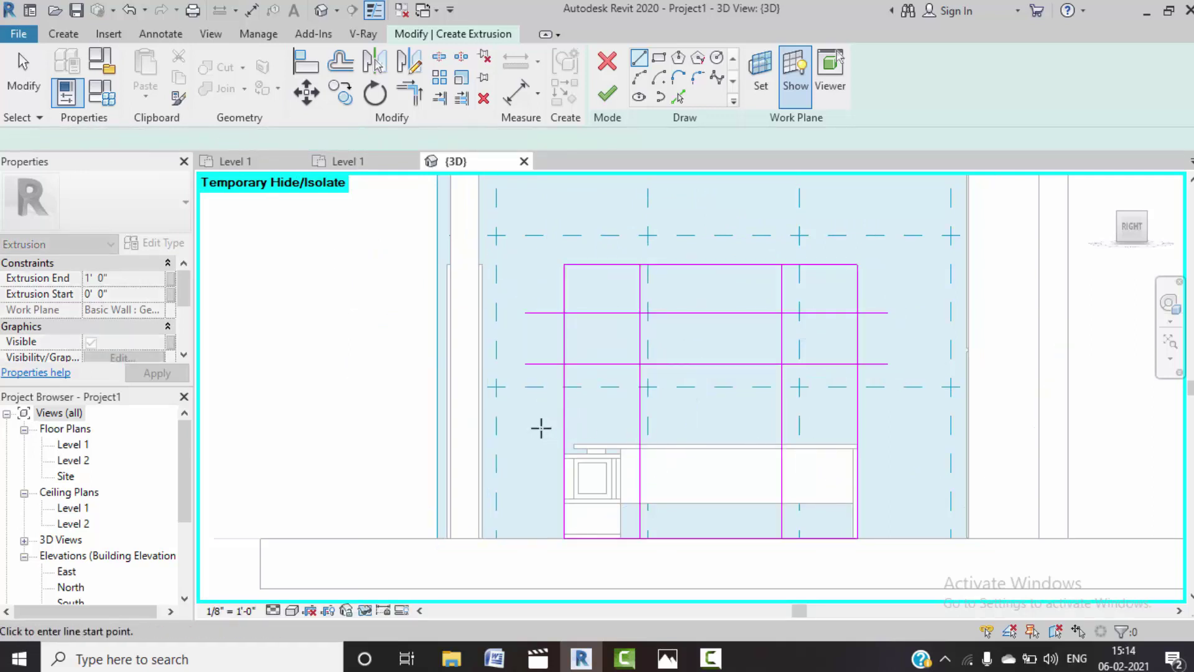
click(540, 398)
click(540, 428)
click(888, 428)
key(Escape)
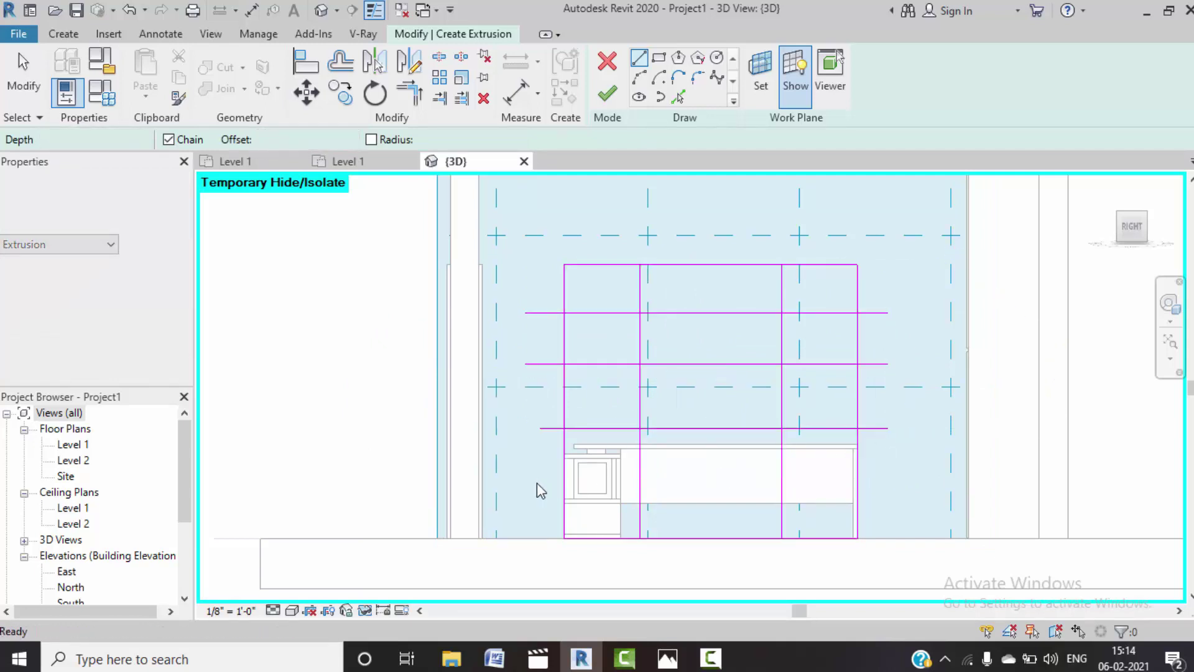
click(539, 473)
click(897, 473)
key(Escape)
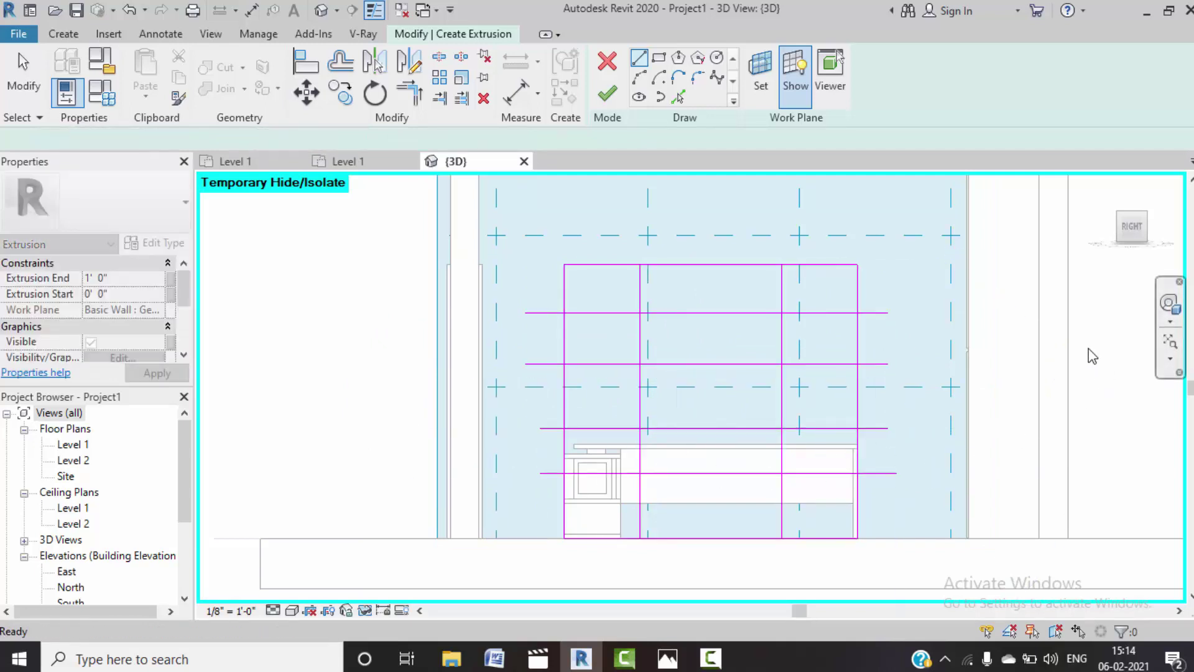
- Dimension from top edge through the shelves to the bottom edge and set the spacing equal (EQ)
click(160, 34)
click(70, 65)
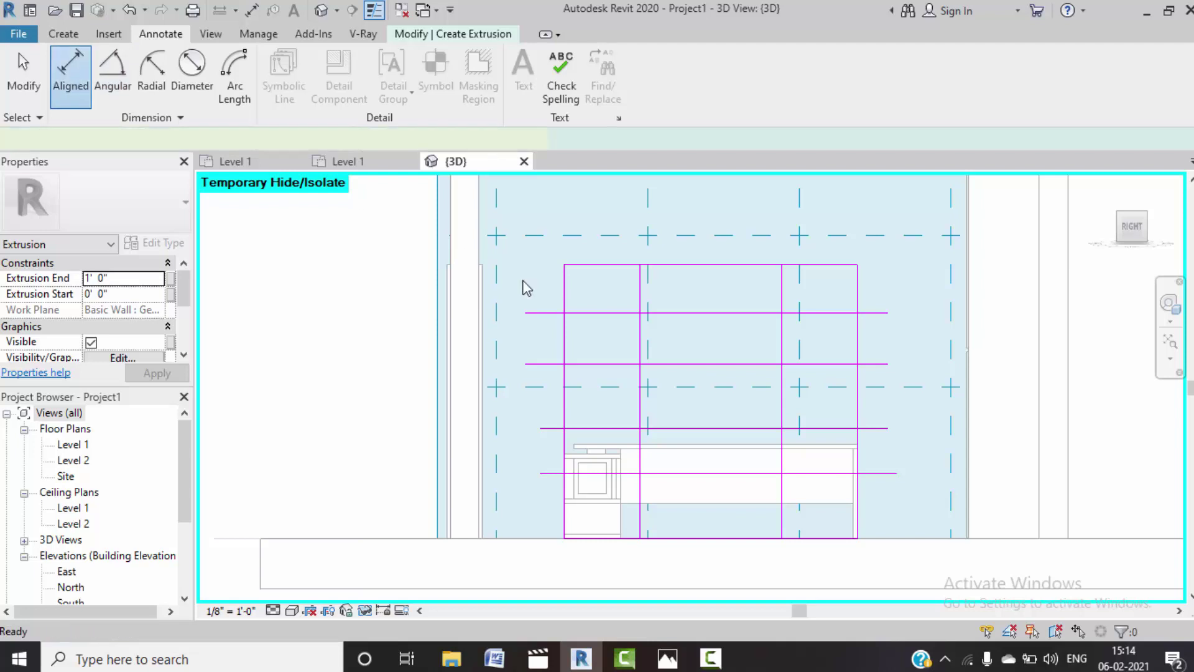
click(616, 312)
click(616, 363)
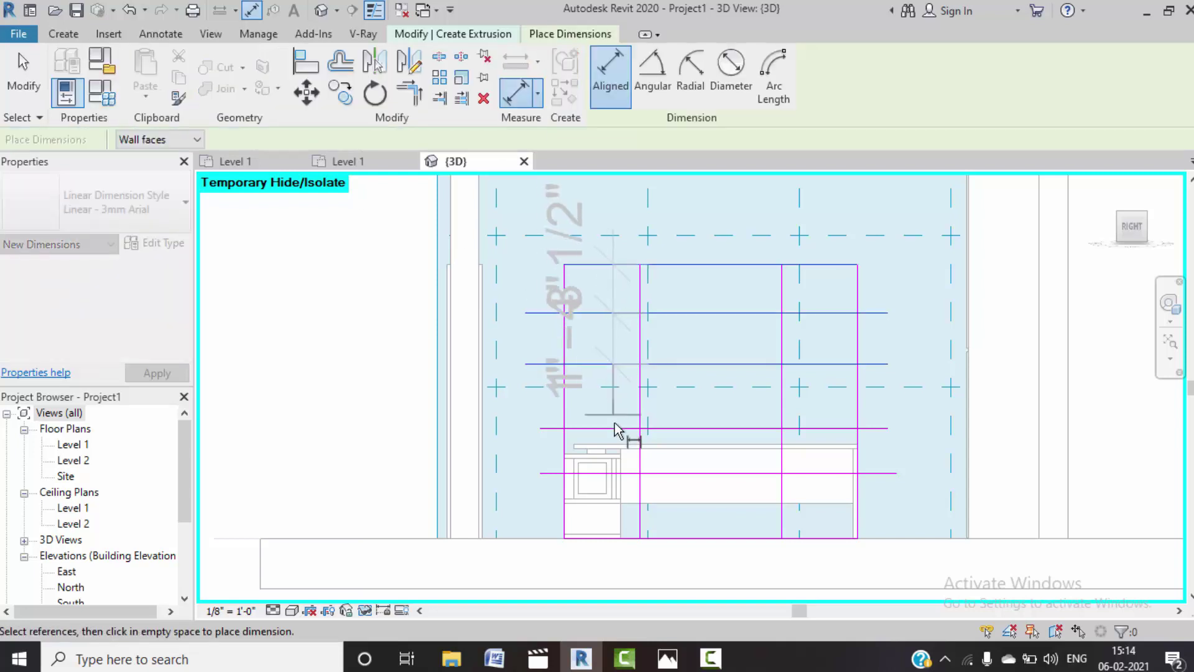
click(619, 428)
click(612, 473)
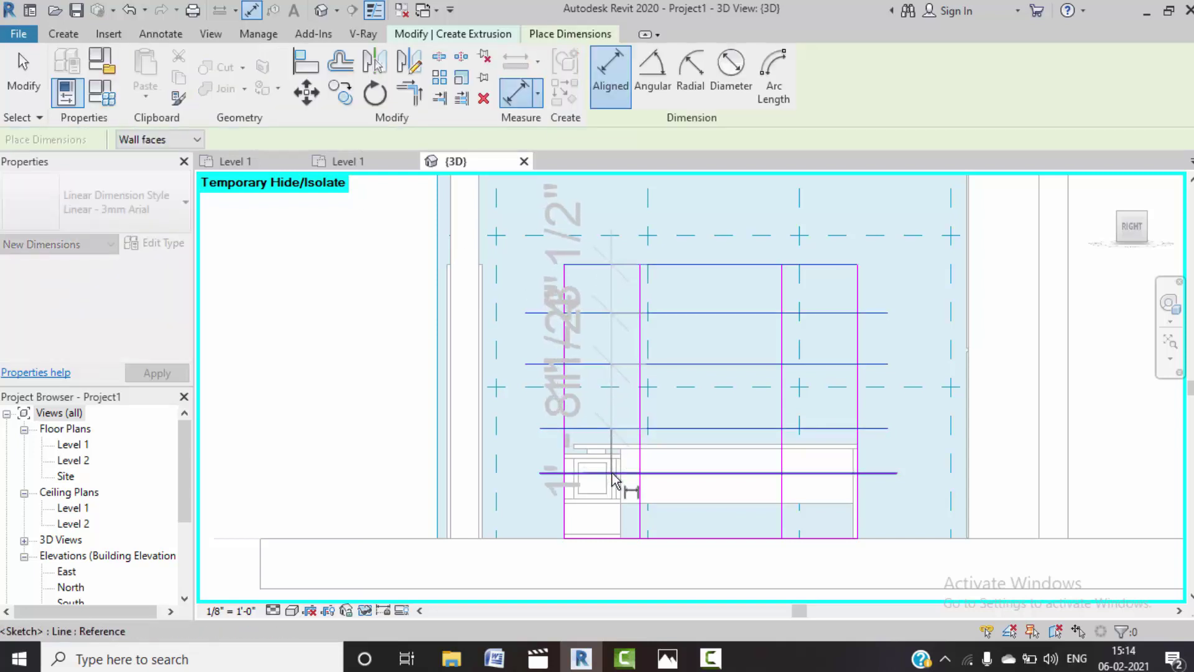
click(629, 539)
click(336, 451)
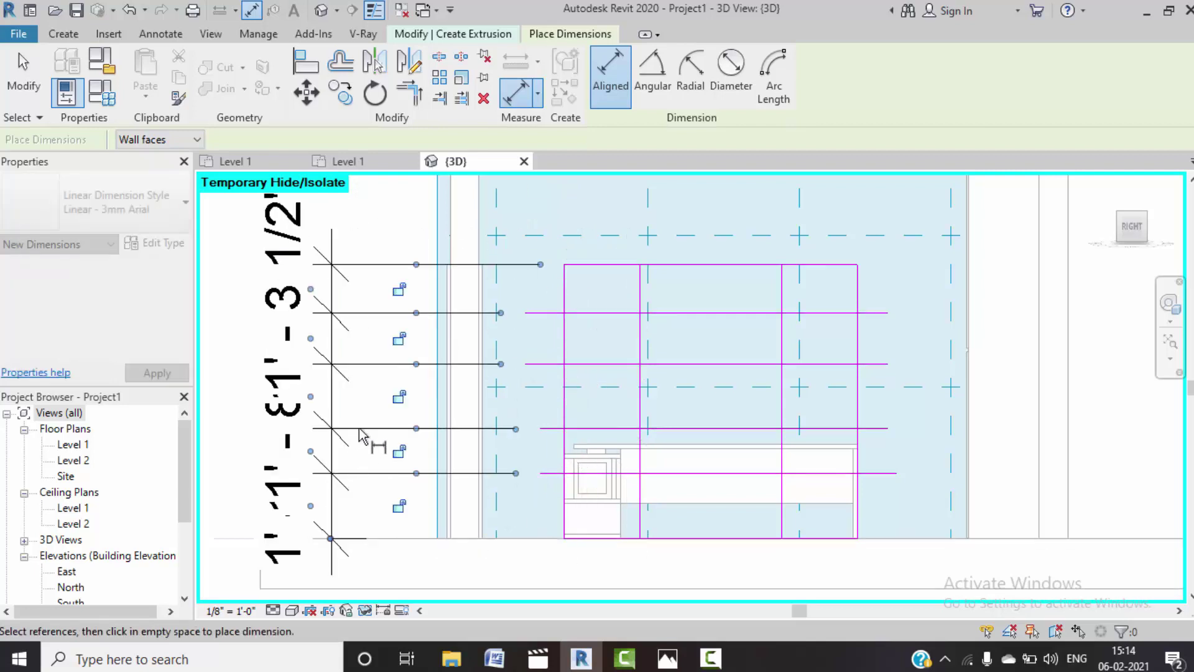
scroll(429, 397, down, 2)
click(298, 389)
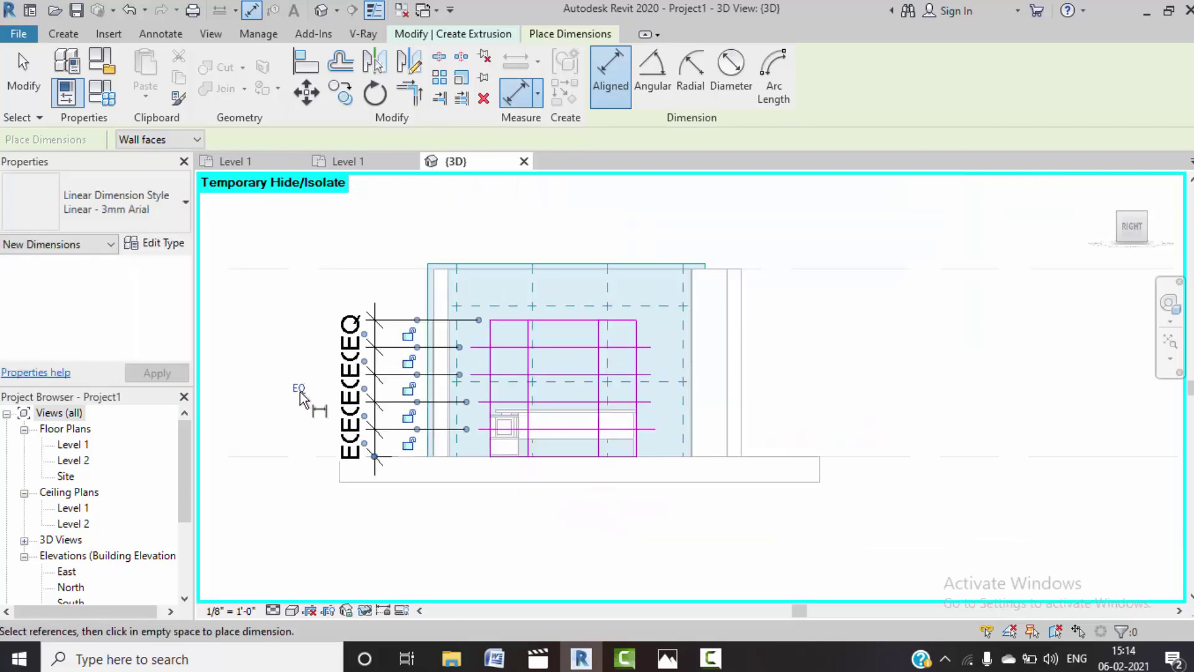
key(Escape)
key(Escape)
click(359, 389)
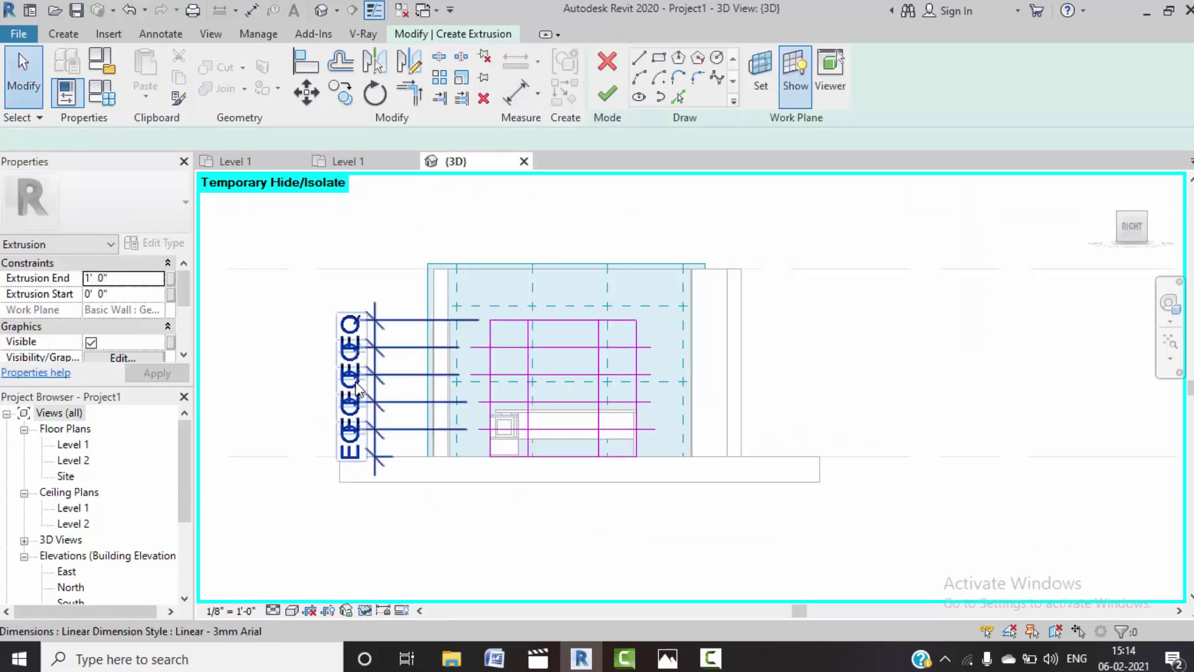
- Trim the shelf lines back to the outline's left and right edges
key(Escape)
scroll(560, 338, up, 1)
scroll(592, 390, up, 1)
scroll(543, 349, up, 1)
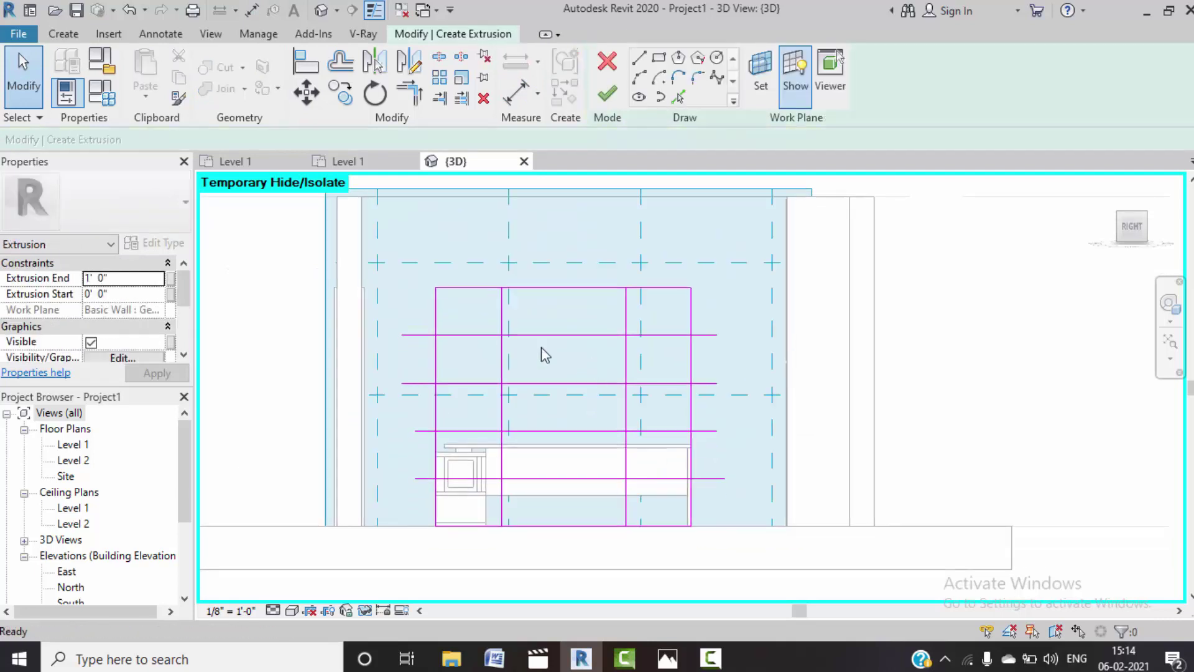
scroll(484, 331, up, 1)
scroll(484, 331, up, 1)
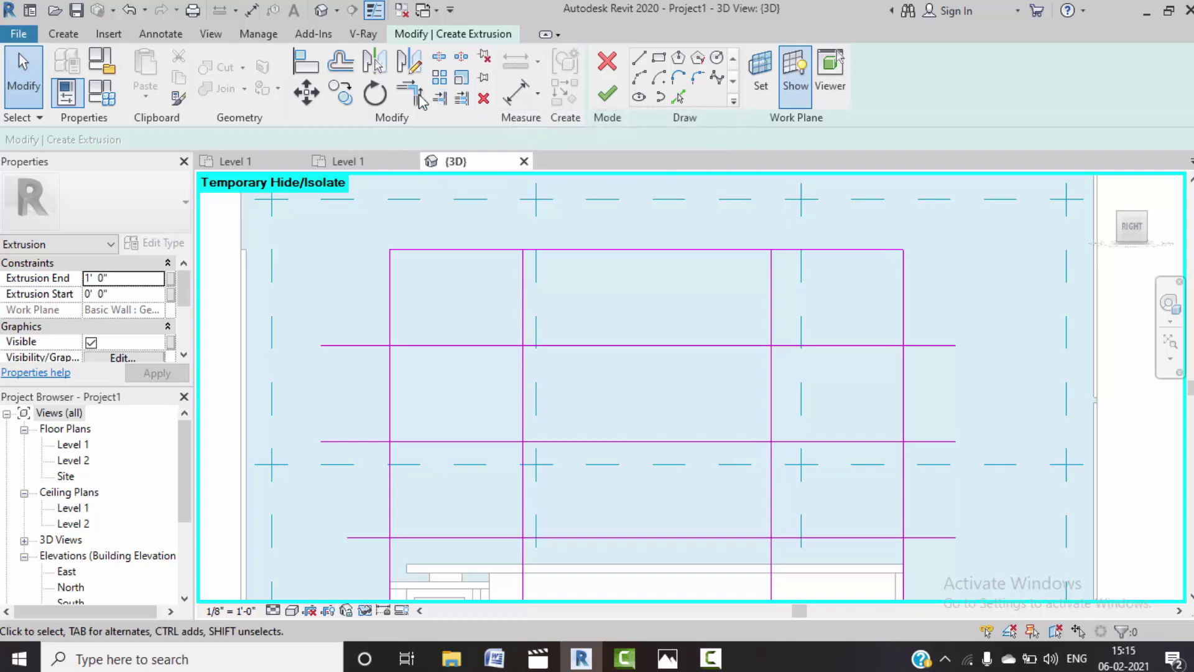
click(461, 98)
click(390, 320)
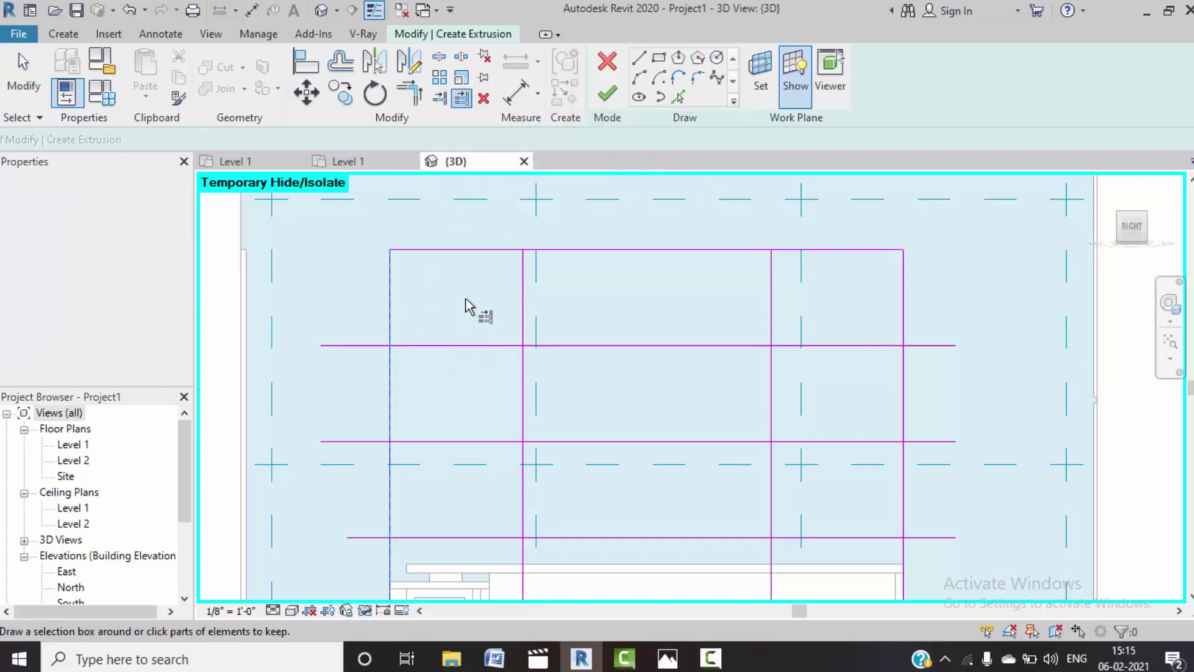
scroll(470, 307, down, 2)
scroll(506, 382, down, 1)
drag(474, 482, 443, 276)
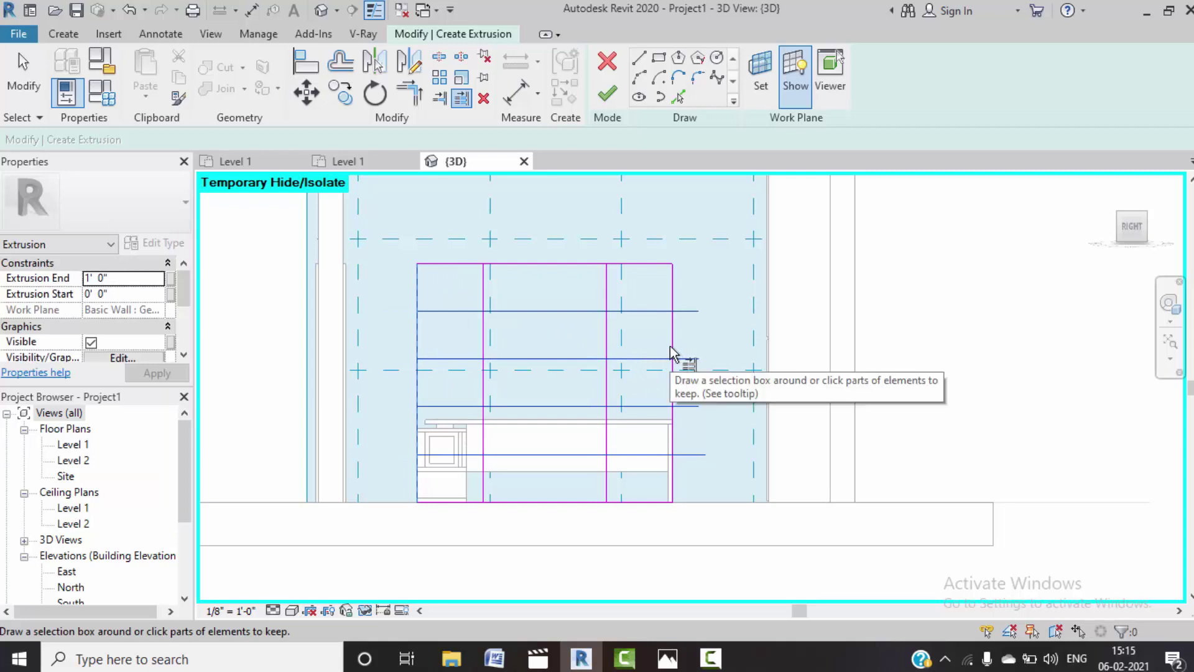
key(Escape)
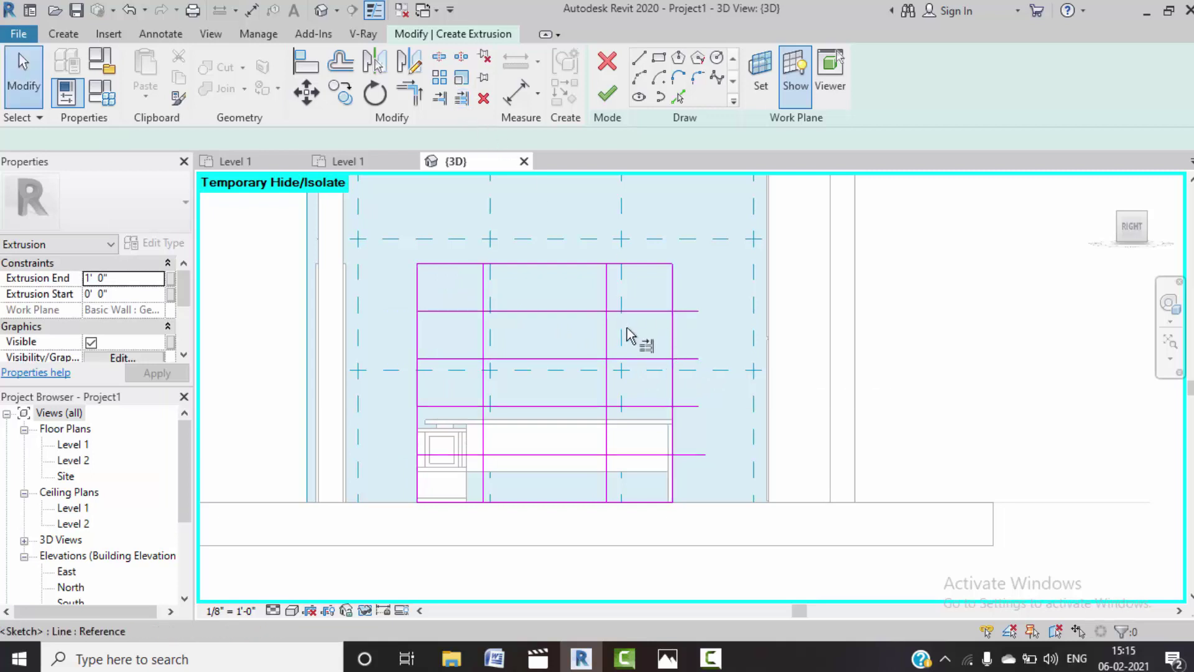
key(Return)
click(671, 348)
mouse_move(642, 478)
mouse_down()
mouse_move(624, 290)
mouse_move(629, 298)
mouse_up()
key(Escape)
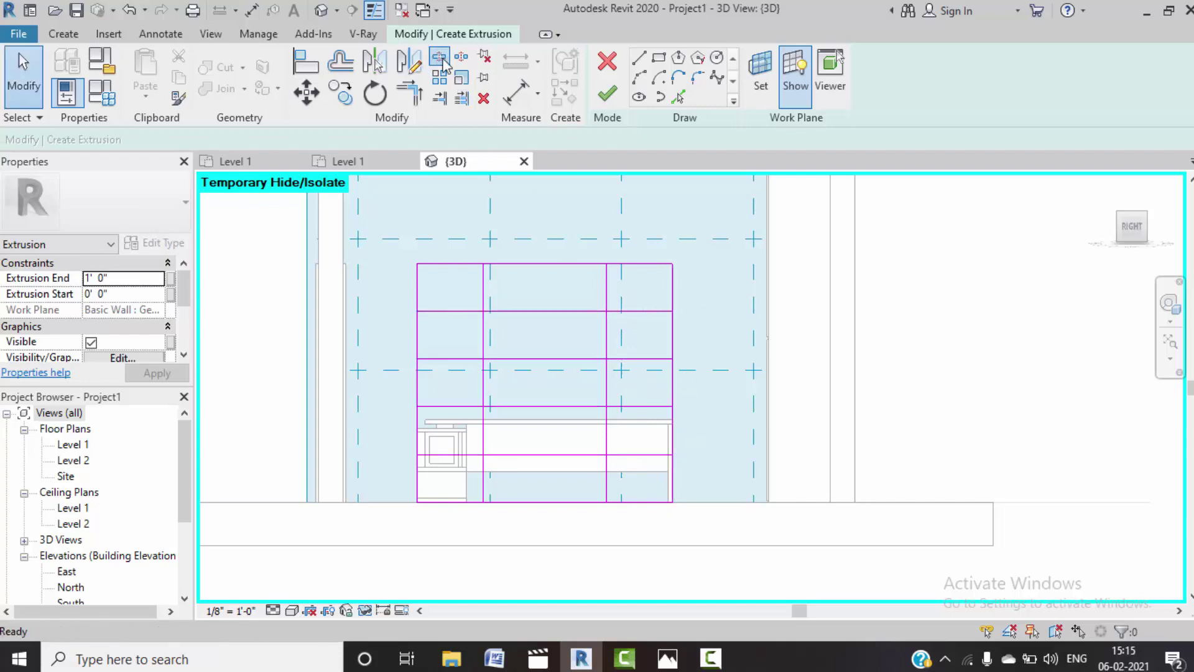
- Trim the four shelf lines so they end at the left bay divider
click(444, 65)
click(549, 359)
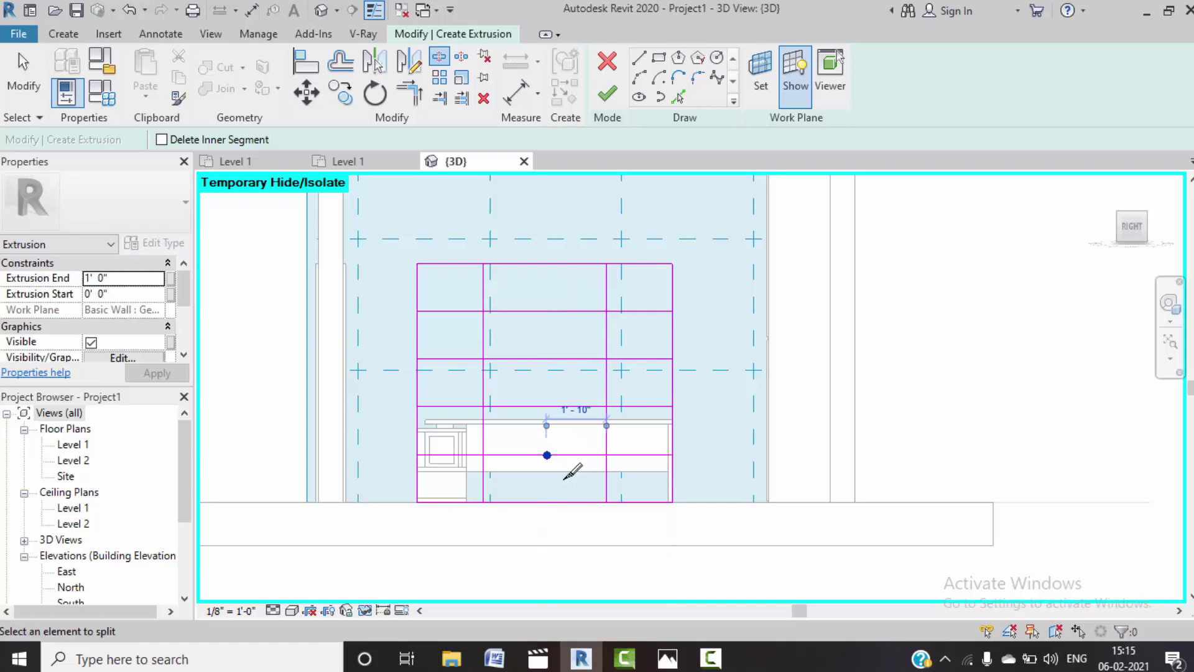
key(Escape)
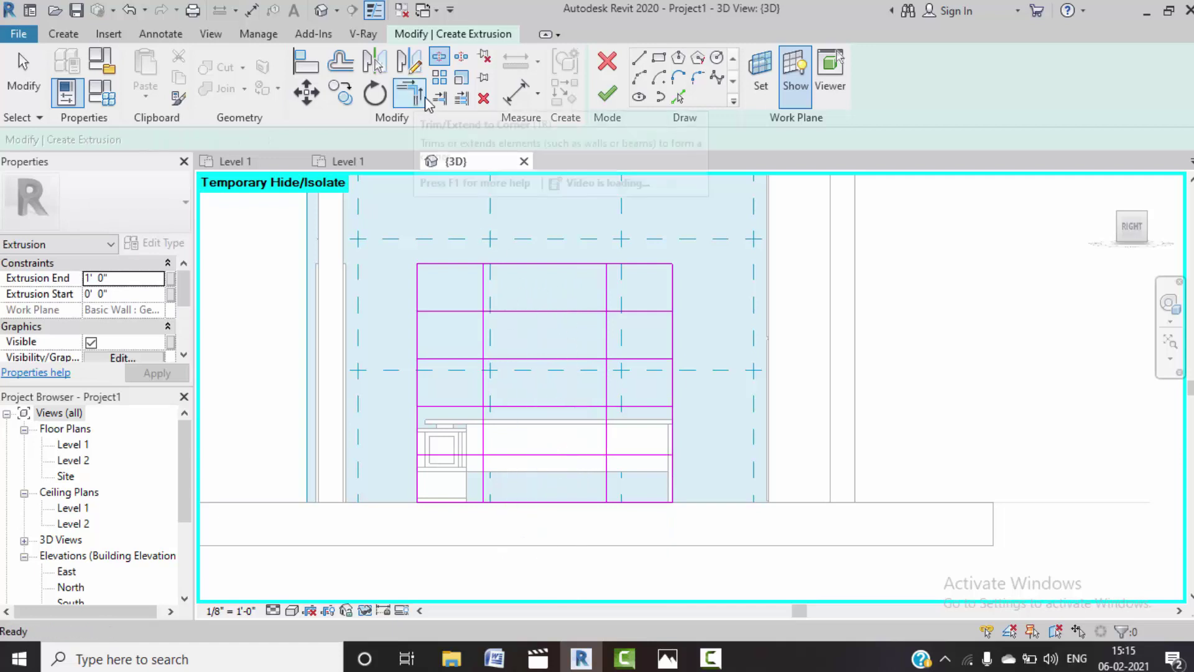
click(461, 98)
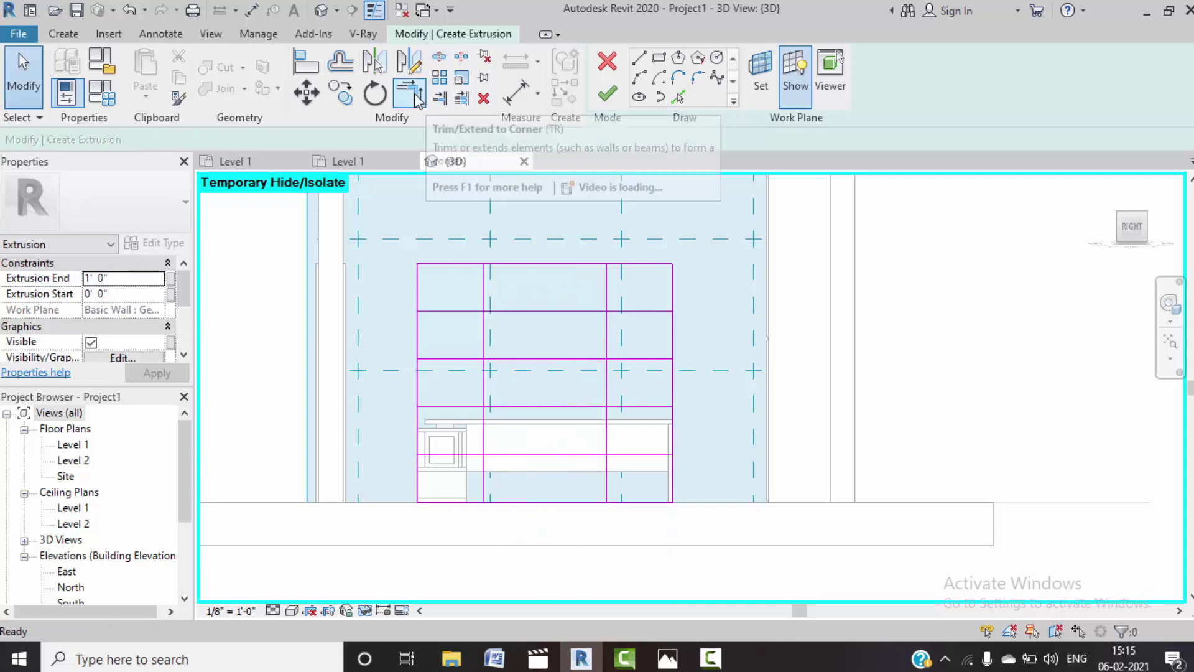
click(484, 352)
click(451, 454)
click(451, 406)
click(451, 358)
click(451, 311)
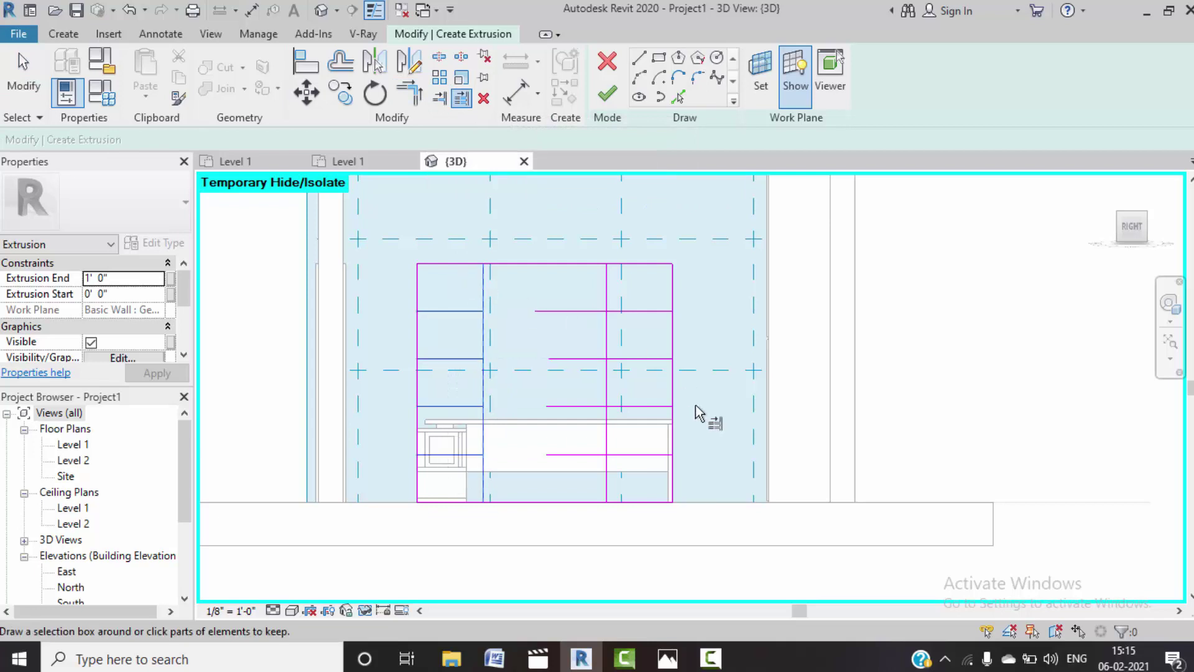
key(Escape)
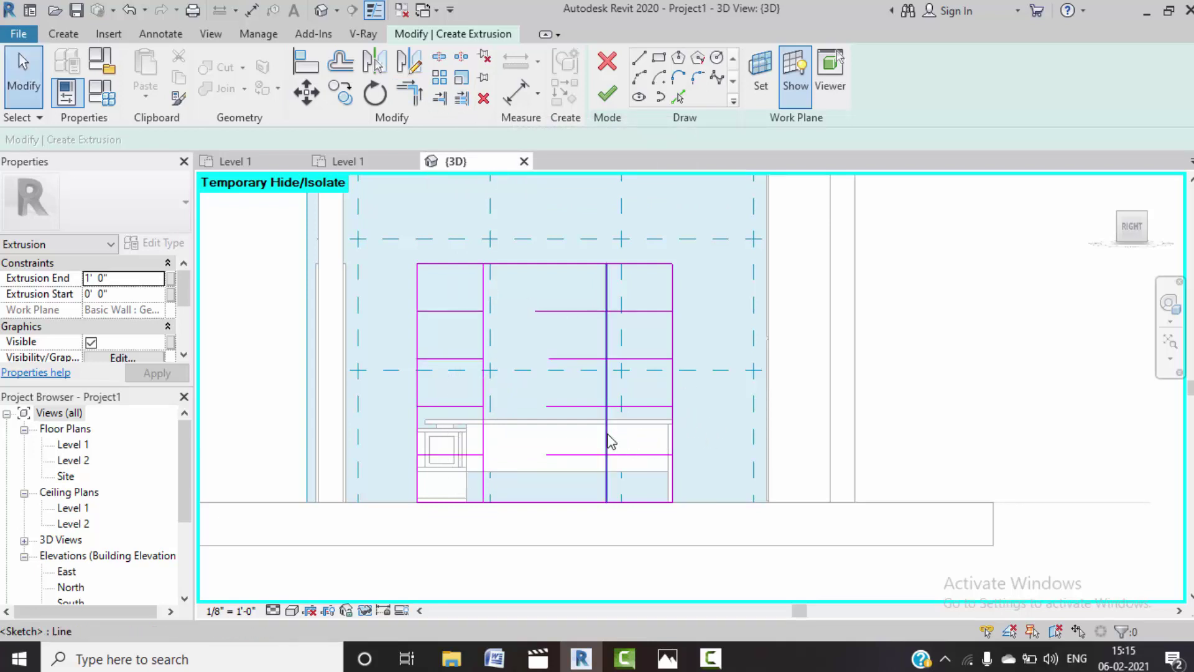
- Trim the right-hand shelf lines to the right bay's vertical boundary line
click(461, 97)
click(607, 435)
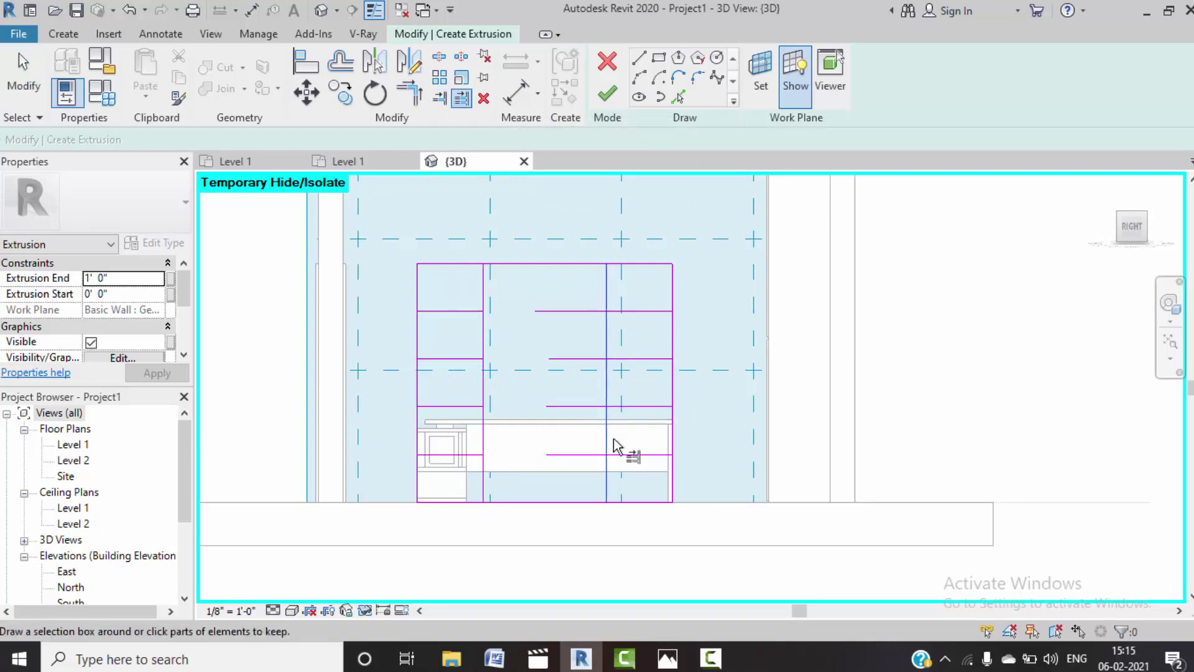
mouse_move(639, 478)
mouse_down()
mouse_move(616, 329)
mouse_move(627, 296)
mouse_up()
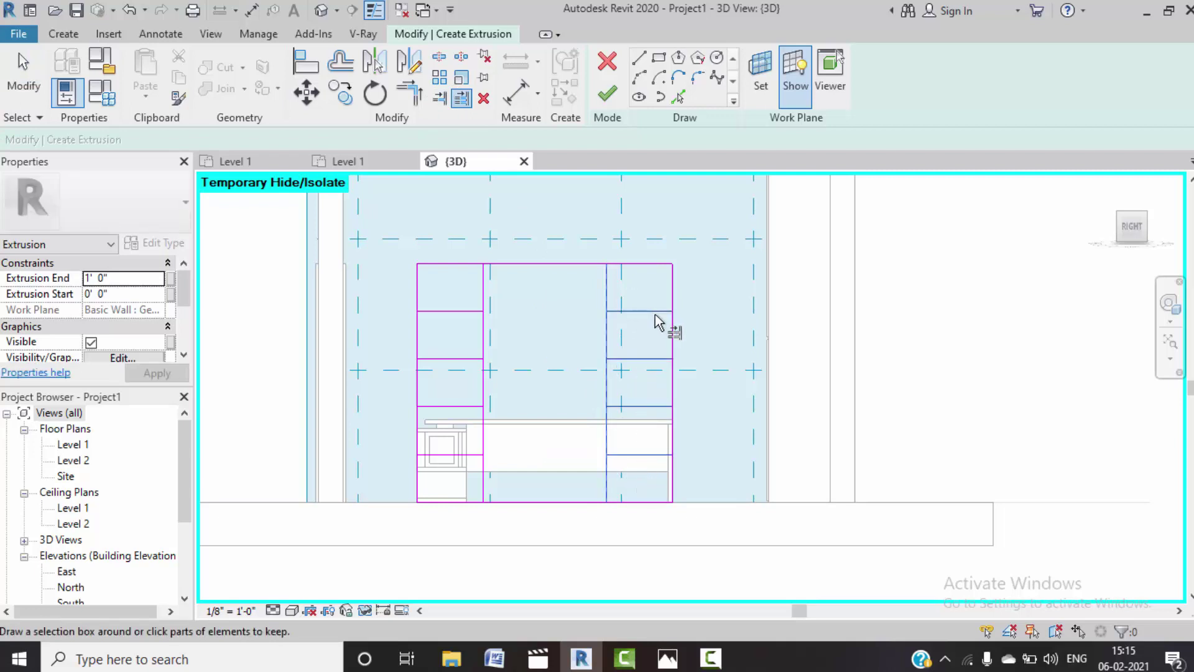
key(Escape)
scroll(472, 310, up, 2)
mouse_move(472, 309)
middle_down()
mouse_move(498, 333)
mouse_move(546, 266)
middle_up()
click(678, 96)
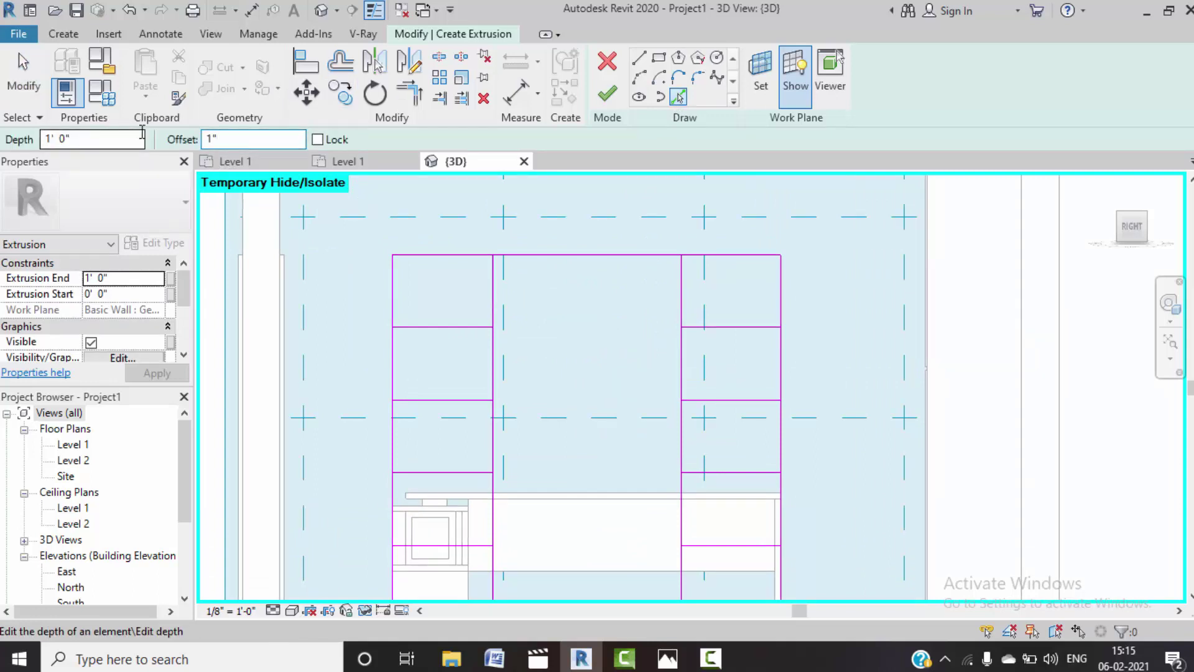
- Add offset sketch lines inside the top, left, divider, frame and shelf edges
click(471, 260)
click(397, 312)
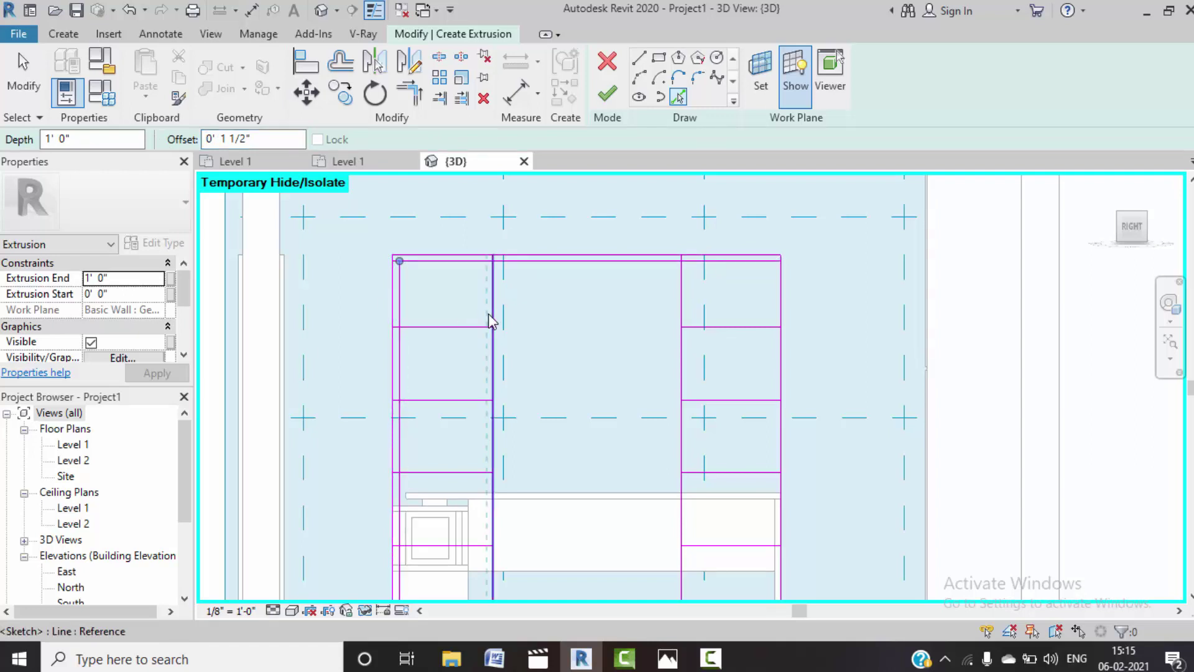
click(490, 320)
middle_drag(458, 354, 442, 276)
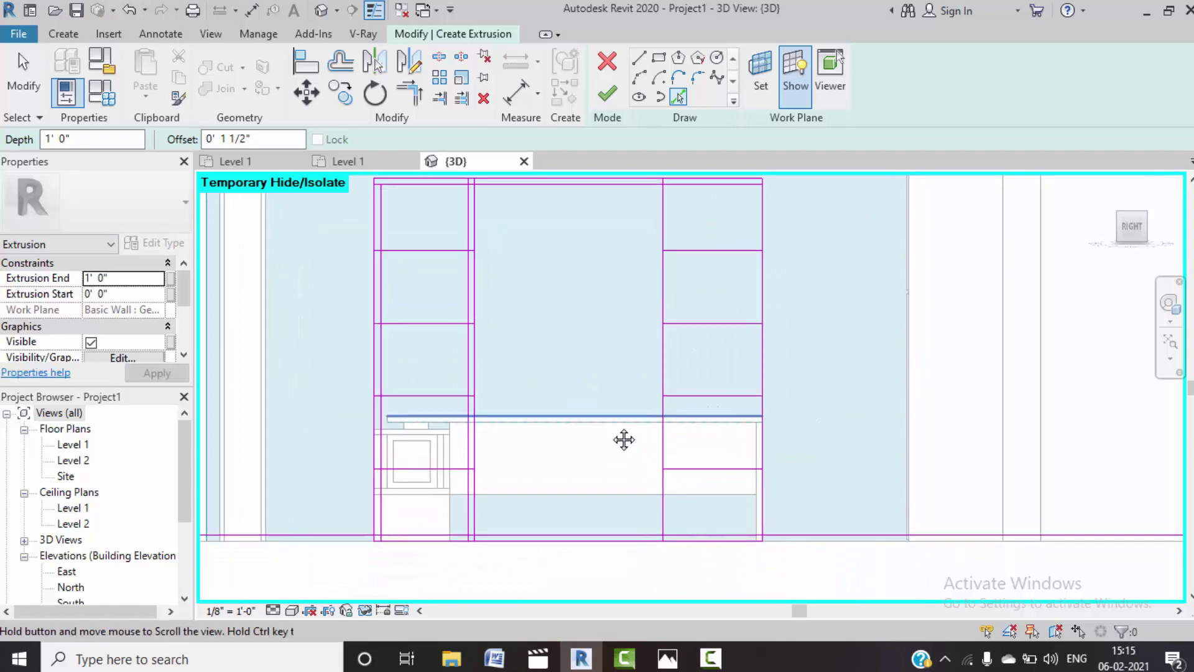
scroll(424, 496, up, 2)
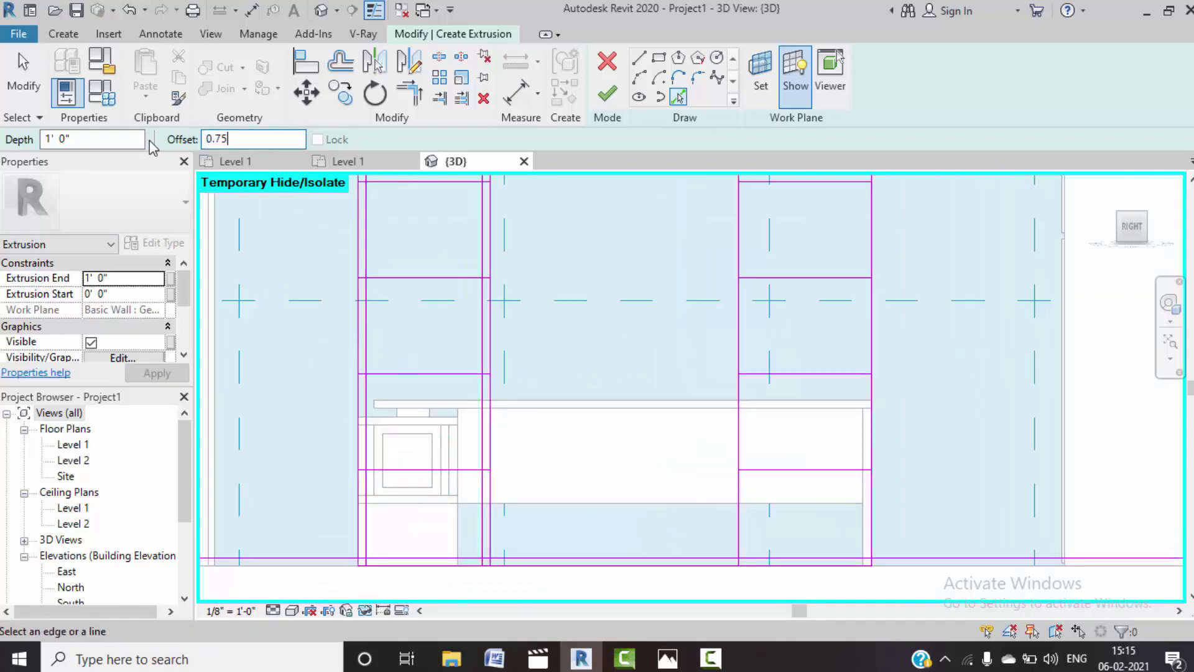
click(445, 275)
scroll(447, 285, up, 2)
scroll(448, 285, up, 1)
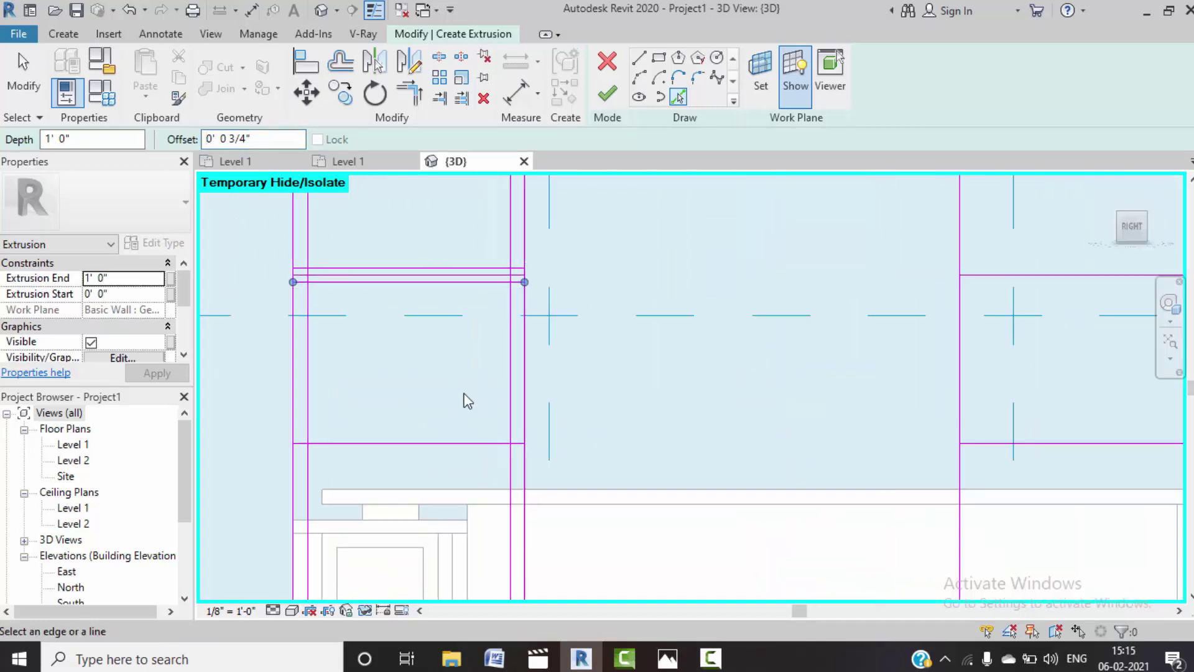
middle_drag(464, 400, 503, 280)
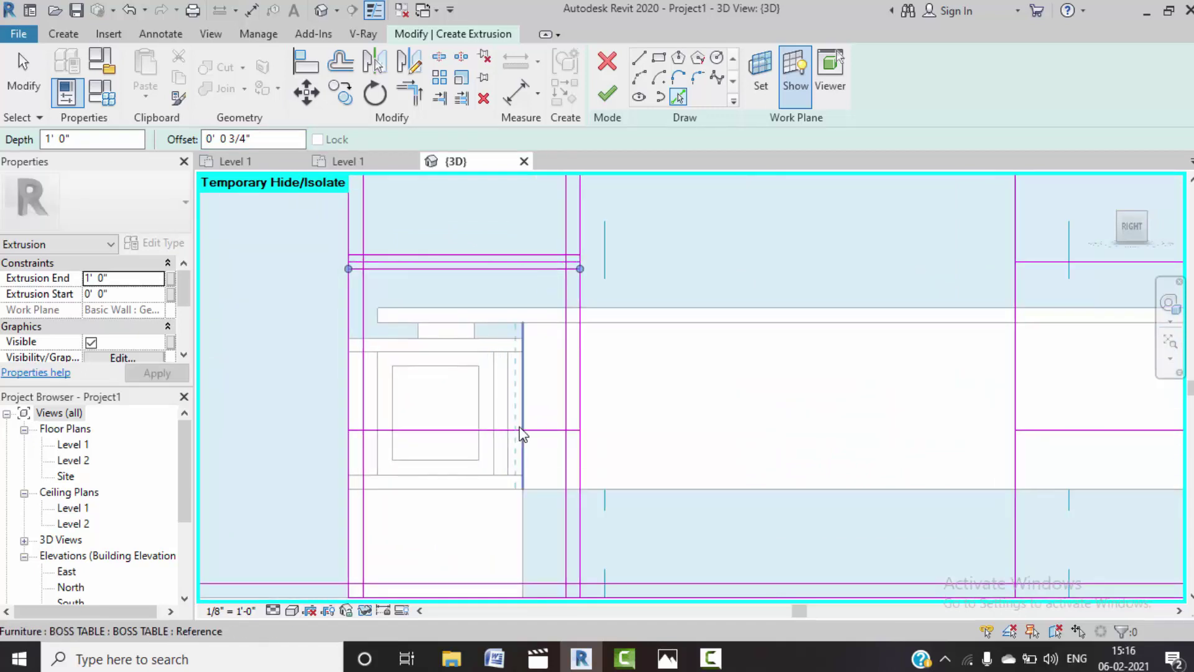
click(536, 435)
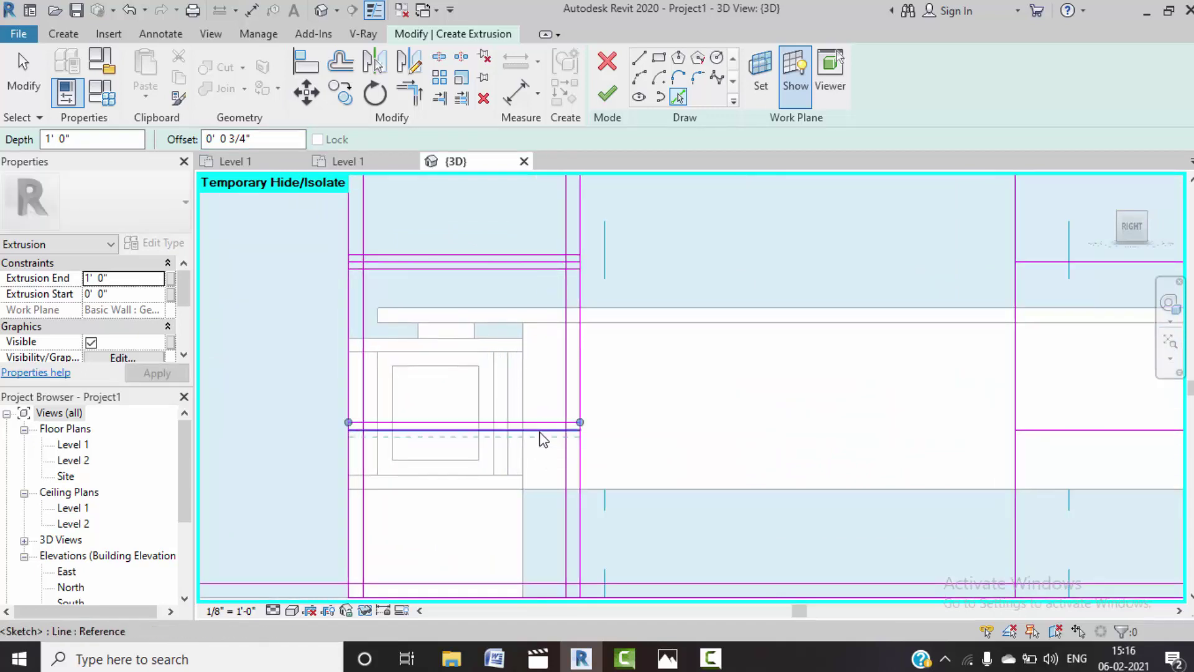
middle_drag(543, 439, 568, 339)
scroll(555, 330, down, 2)
- Delete the unwanted sketch line
key(Escape)
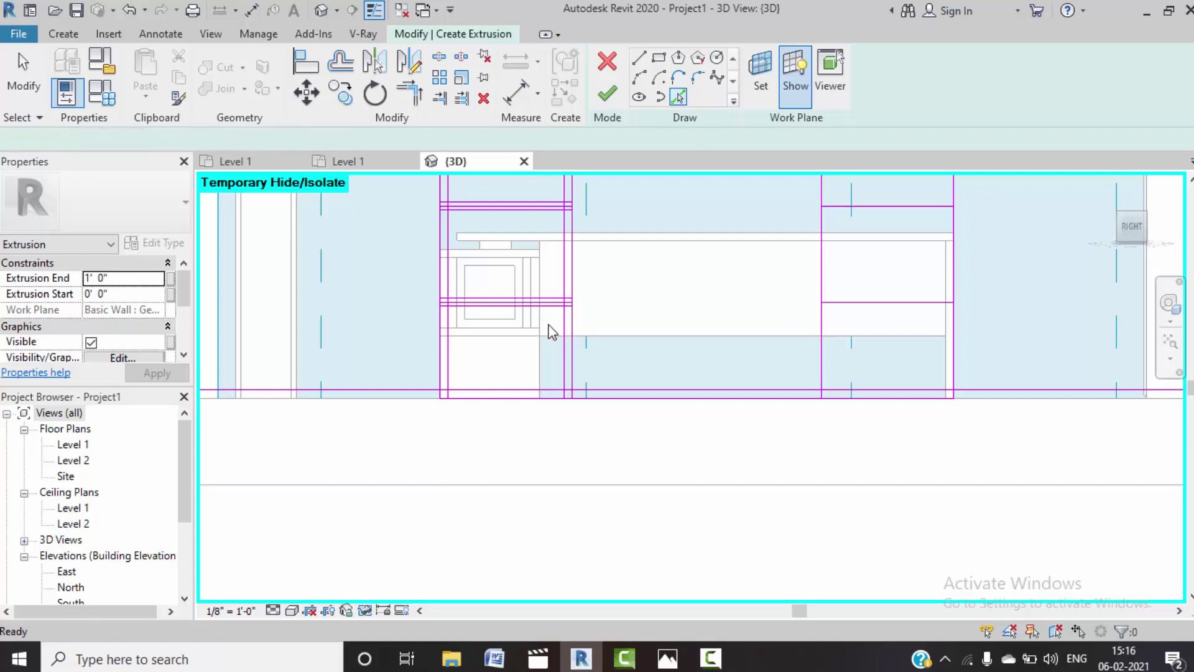
scroll(550, 332, up, 2)
scroll(554, 308, up, 3)
click(559, 311)
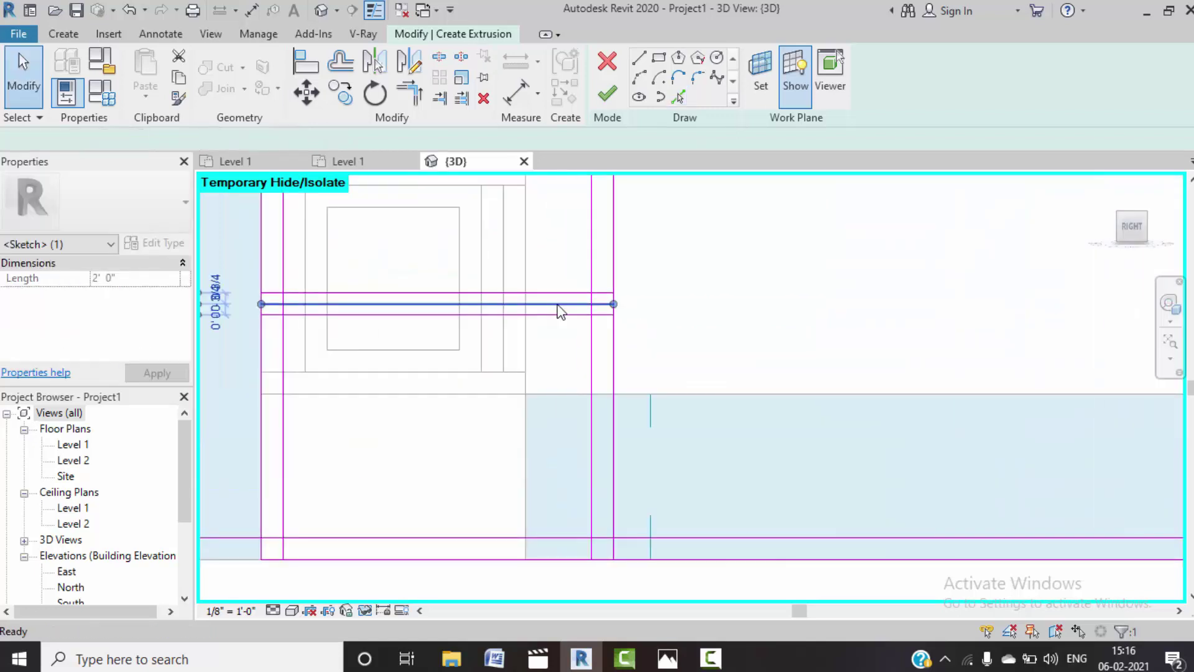
key(Delete)
- Check the remaining offset sketch lines across the frame
scroll(564, 292, down, 2)
middle_drag(565, 288, 548, 359)
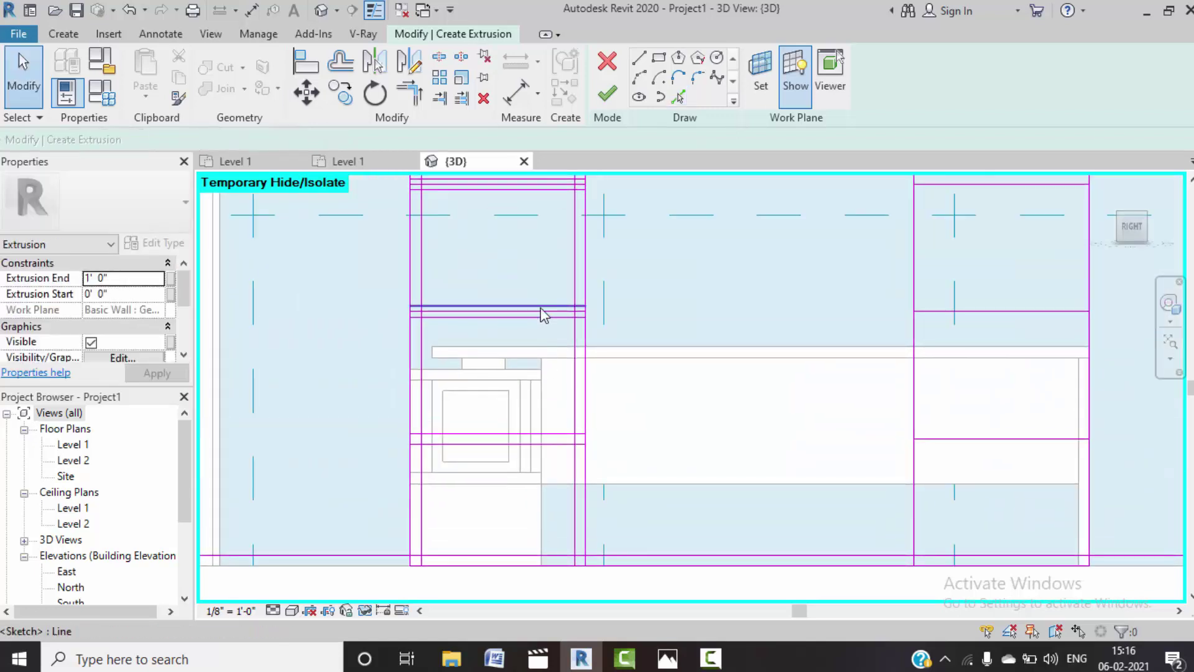
scroll(550, 320, up, 2)
click(554, 322)
key(Escape)
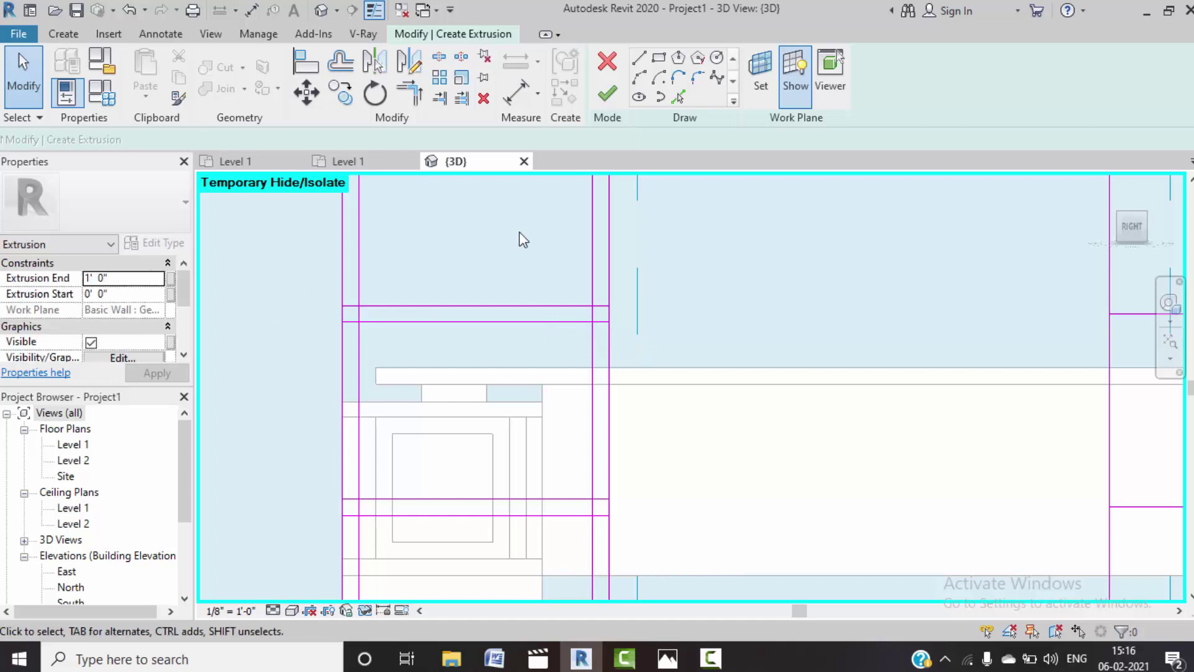
scroll(516, 237, down, 2)
middle_drag(517, 237, 546, 358)
scroll(548, 365, up, 3)
click(550, 363)
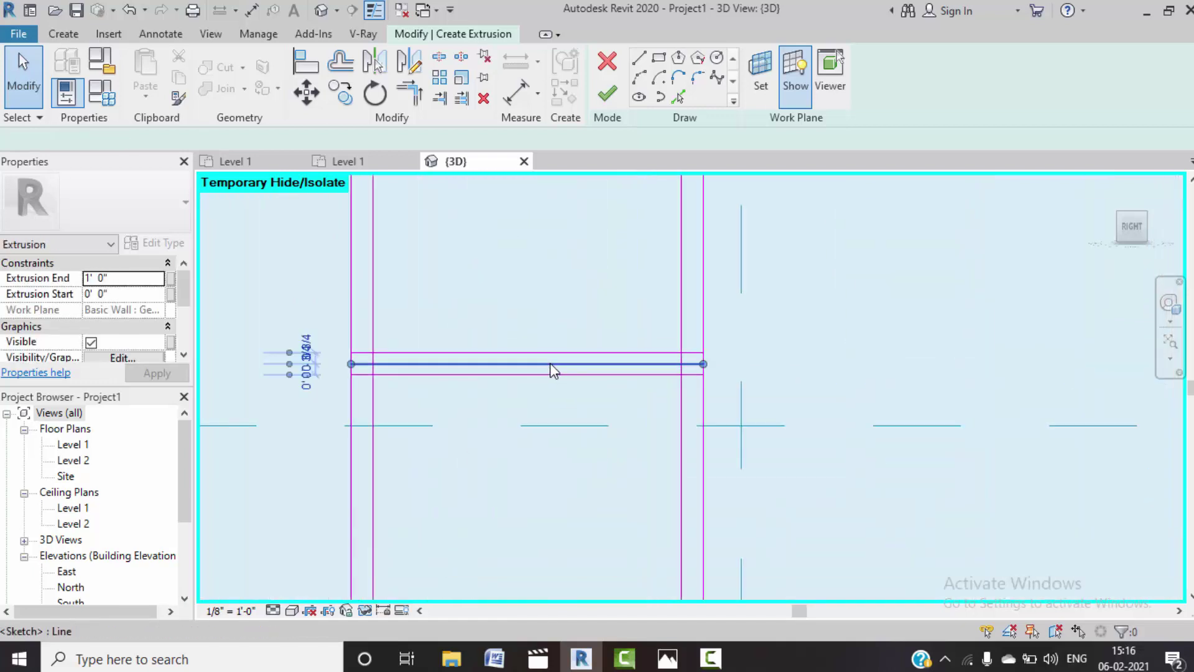
key(Escape)
scroll(560, 361, down, 4)
middle_drag(567, 346, 569, 340)
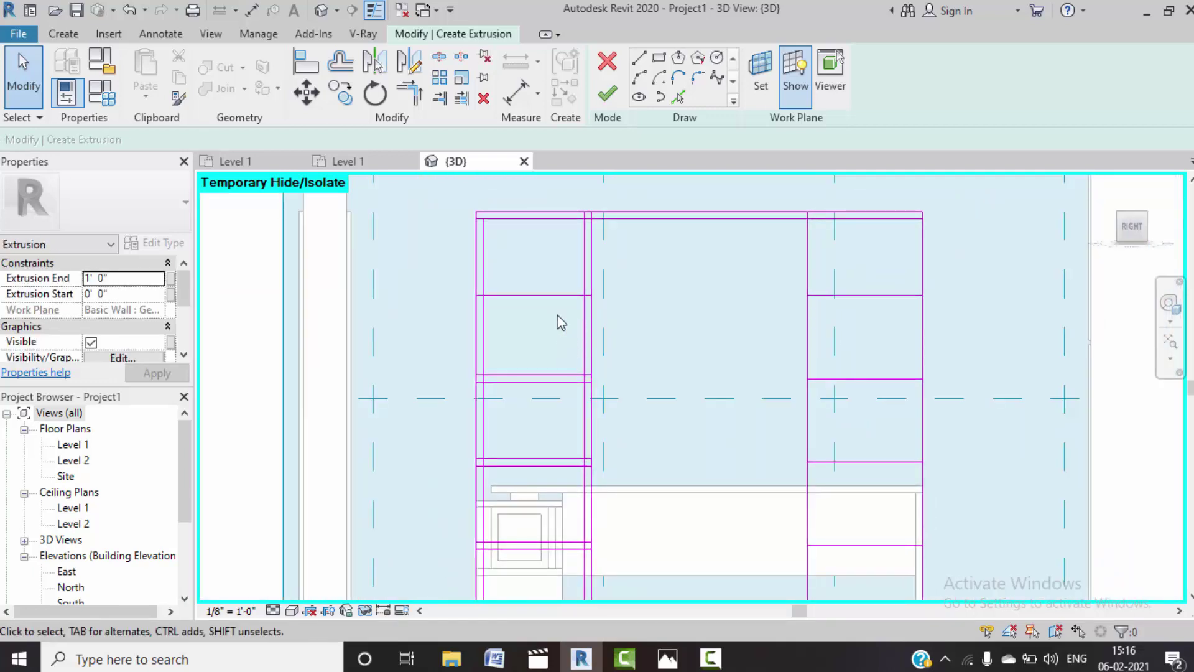
- Pick another edge with Pick Lines at a 0.75 offset, then inspect it
click(680, 97)
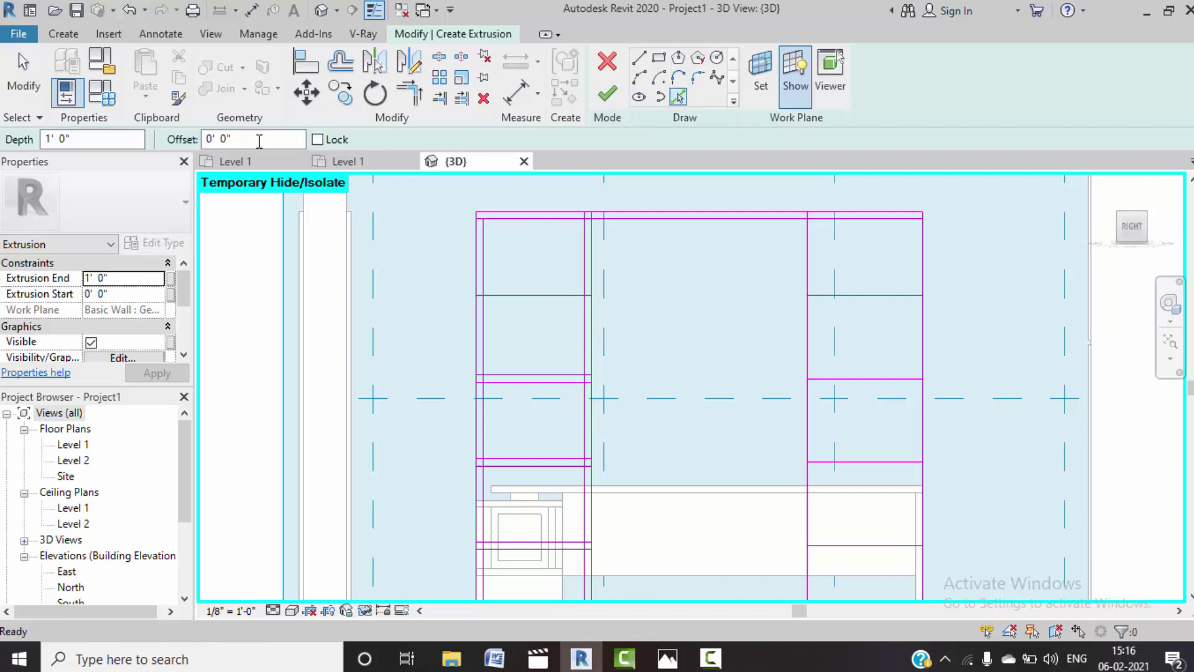
text(0)
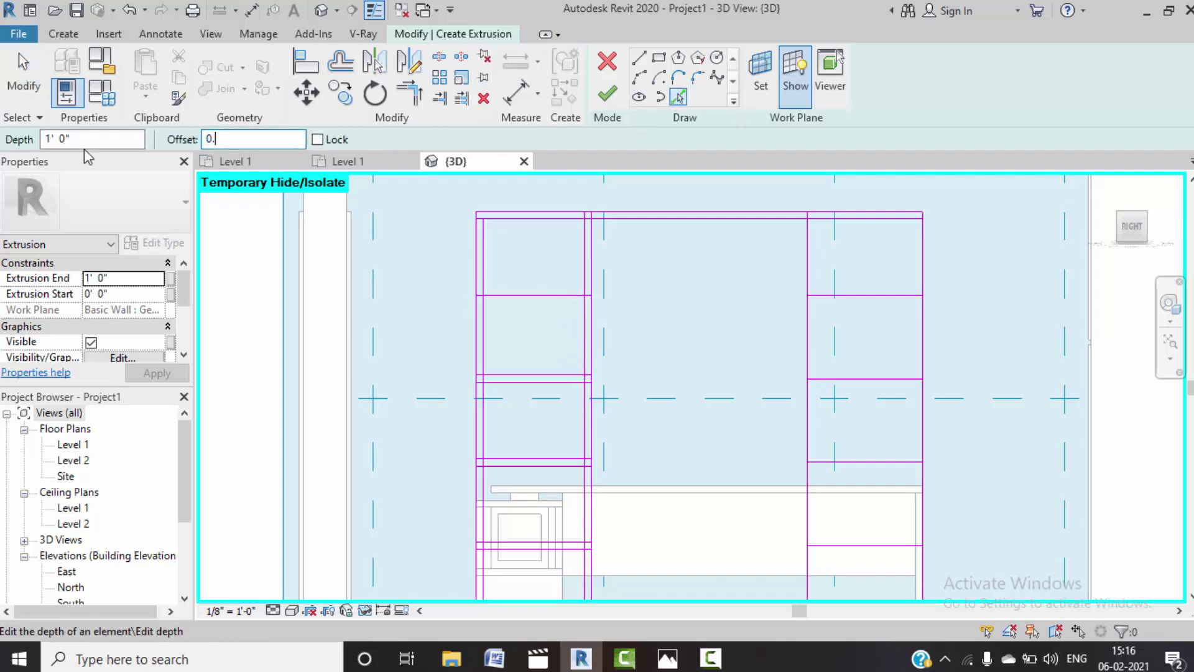
text(.75)
key(Return)
scroll(531, 292, up, 3)
scroll(533, 299, up, 2)
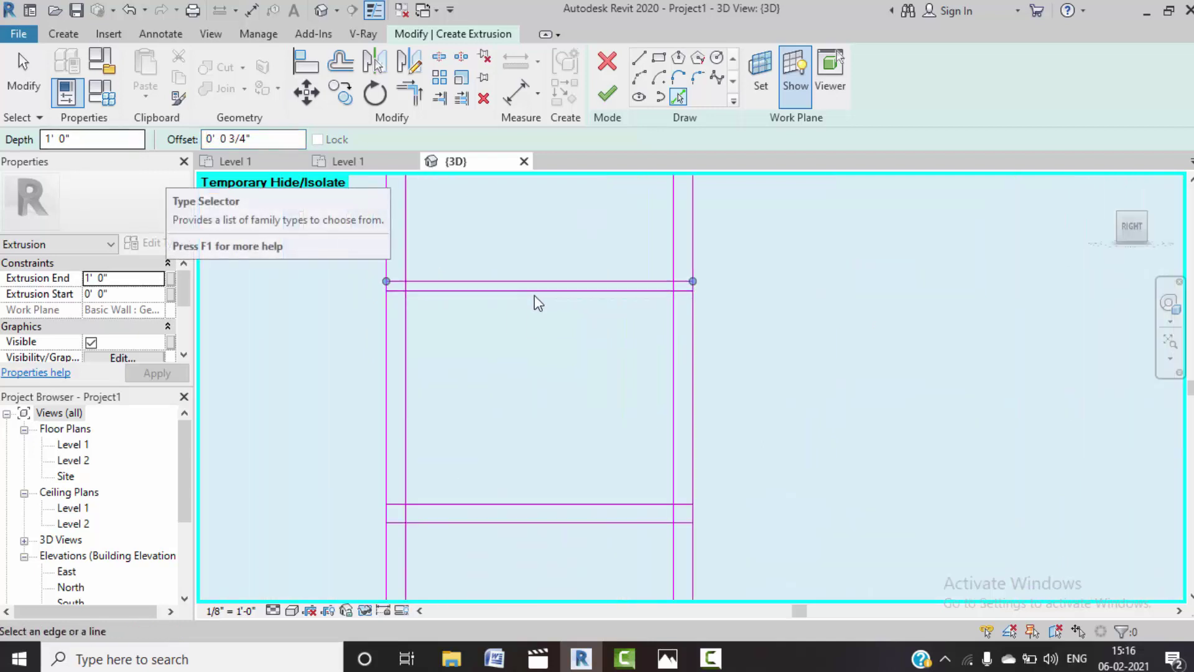
key(Escape)
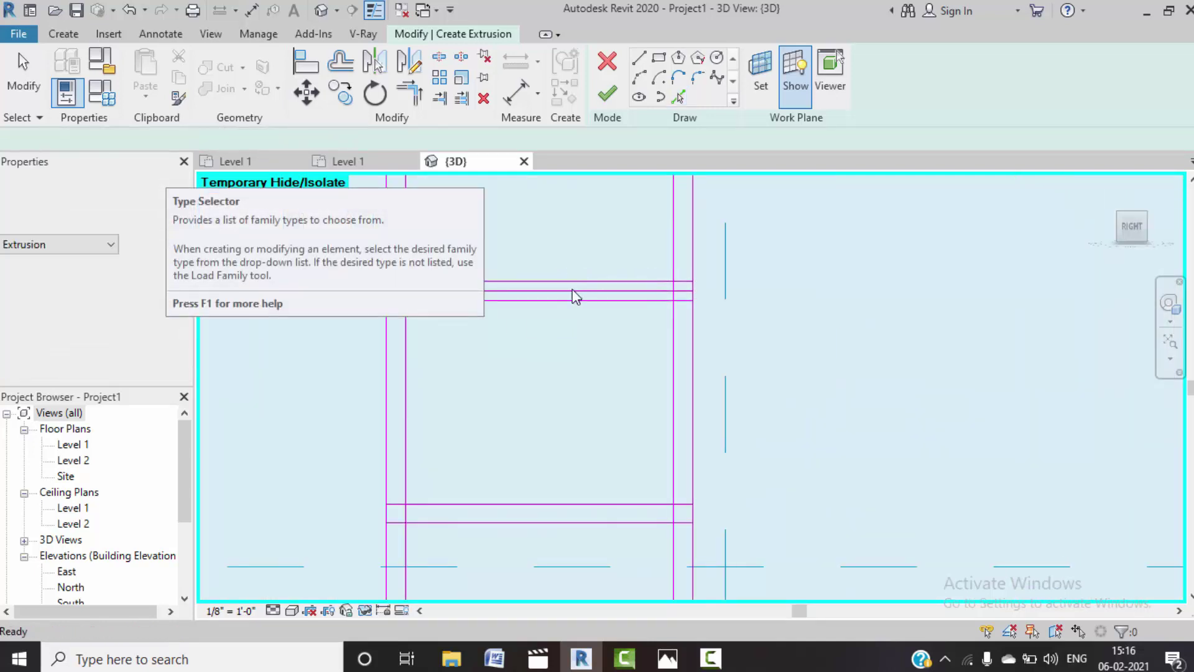
click(571, 291)
key(Escape)
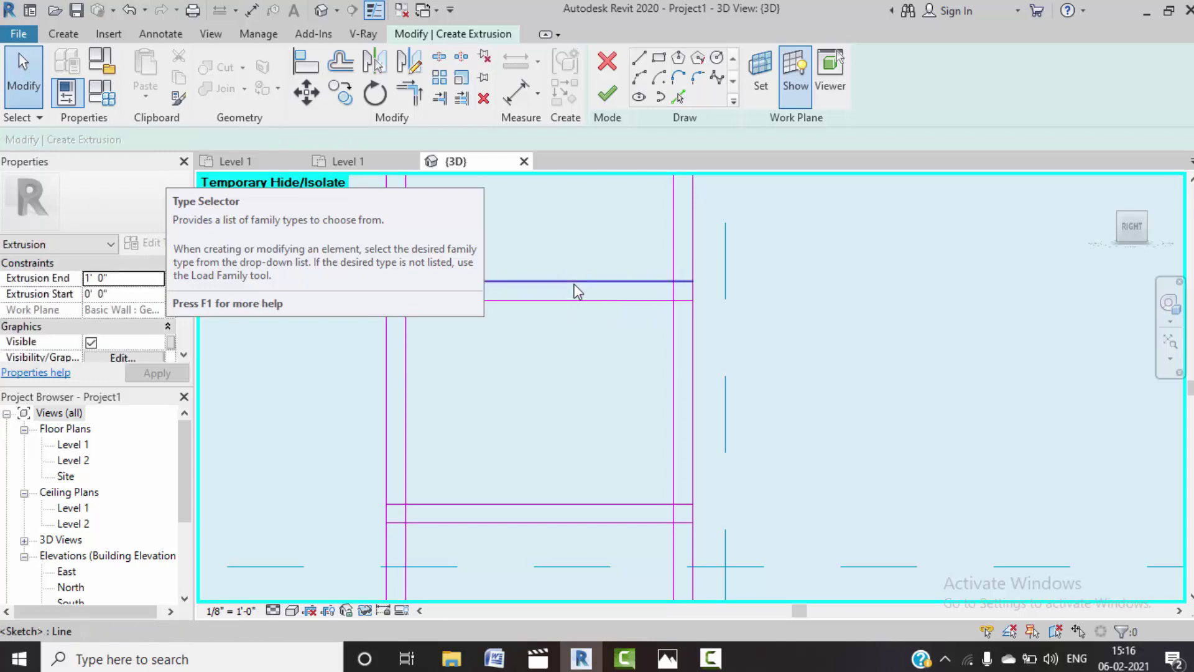
scroll(571, 289, down, 2)
middle_drag(571, 288, 583, 266)
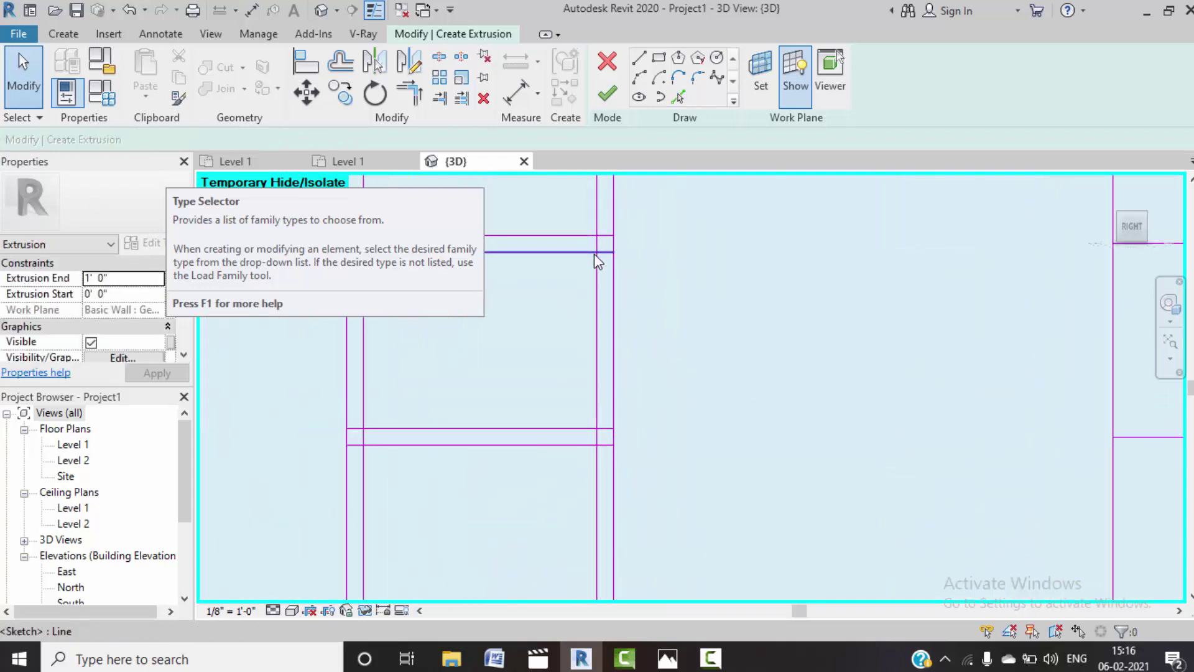
scroll(595, 253, up, 2)
scroll(651, 292, down, 2)
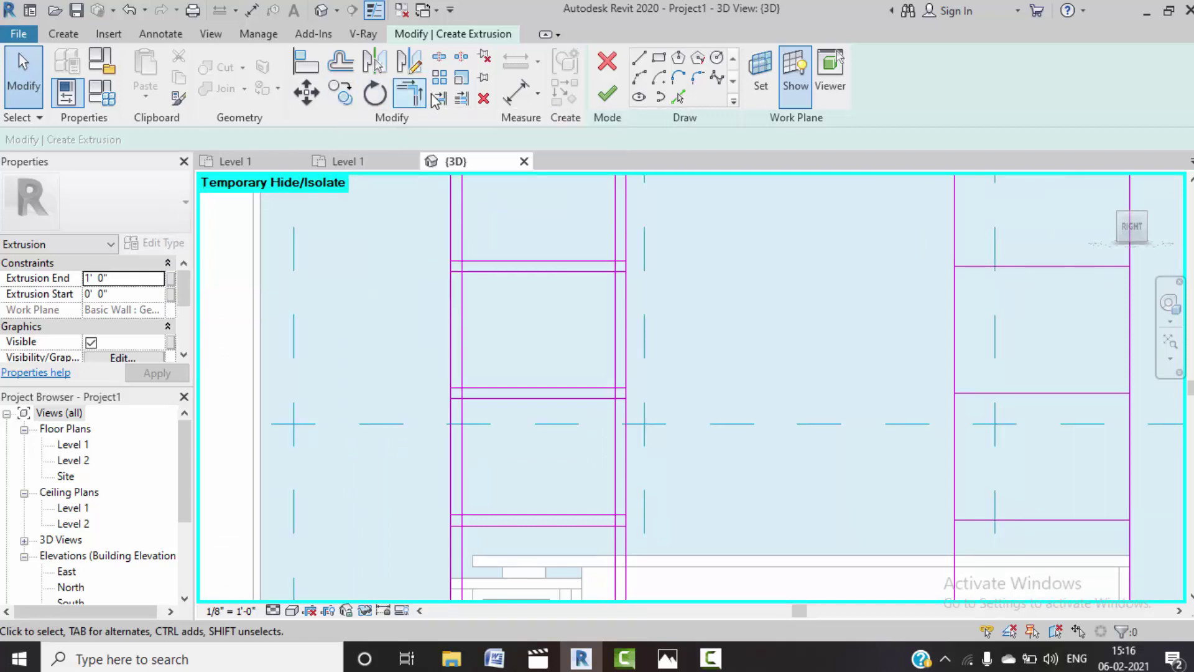
- Trim the shelf lines to the right and left bay vertical lines
click(463, 106)
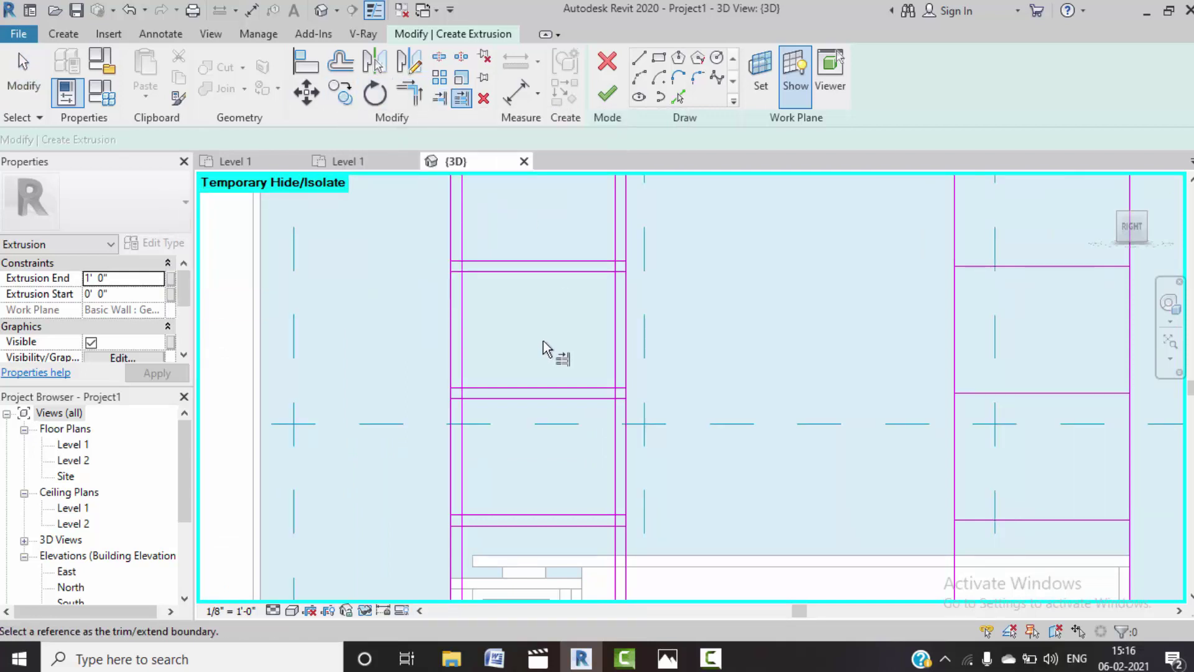
click(615, 371)
scroll(556, 314, down, 2)
drag(551, 497, 546, 239)
scroll(525, 283, up, 2)
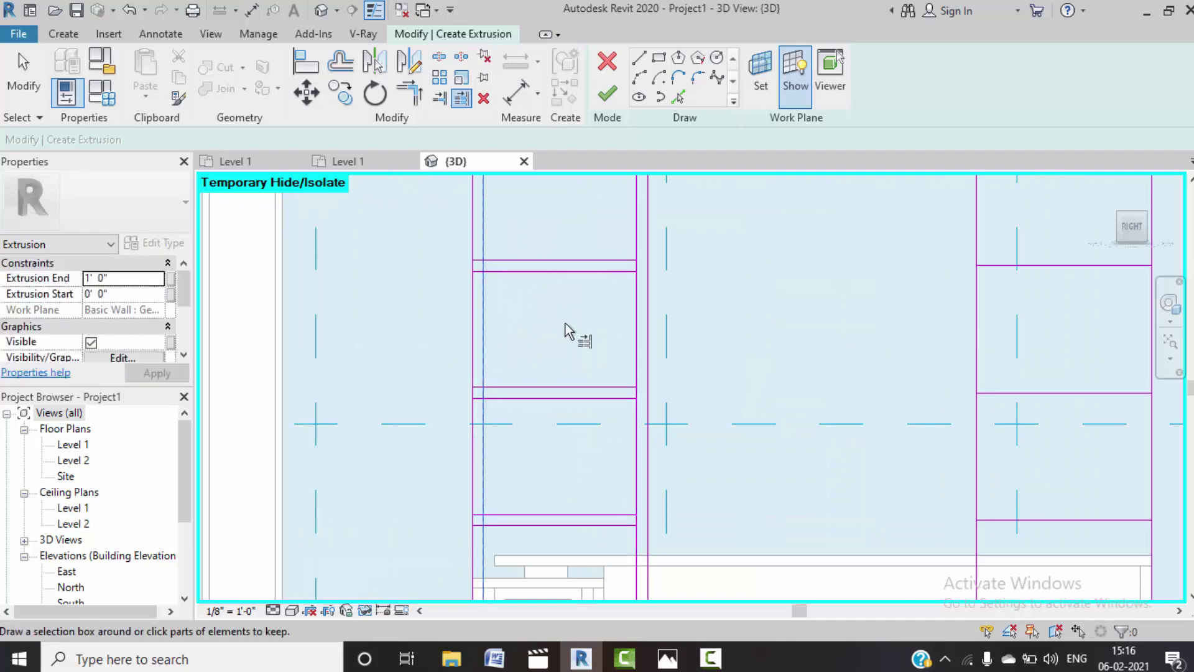
scroll(575, 311, down, 2)
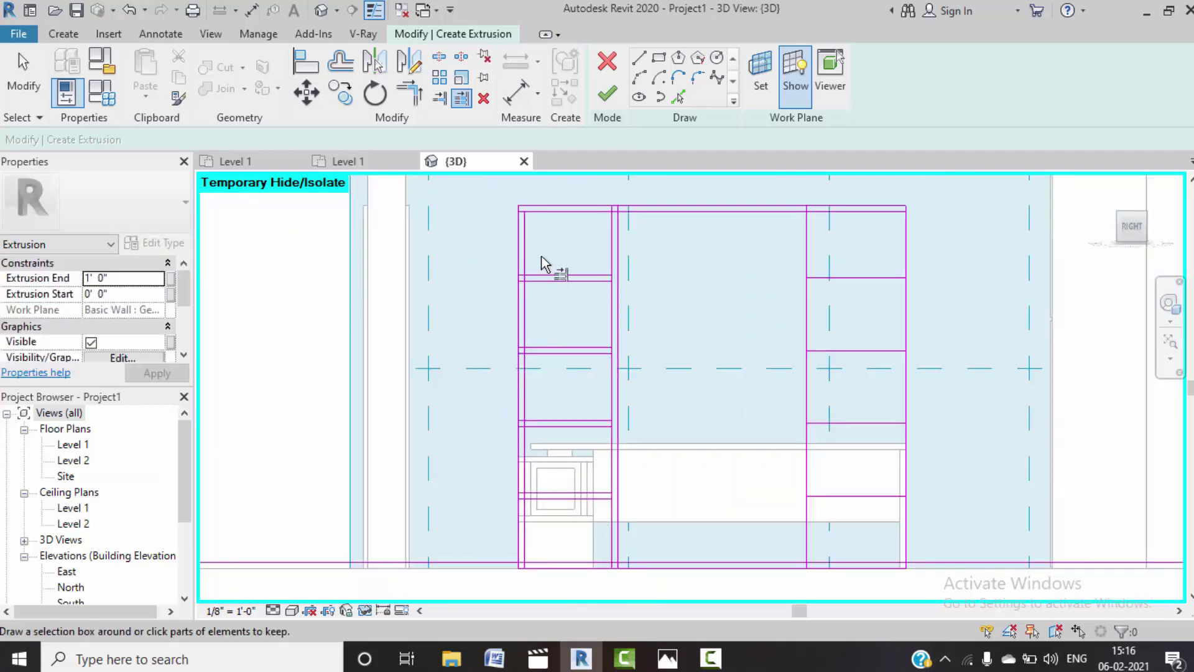
click(526, 445)
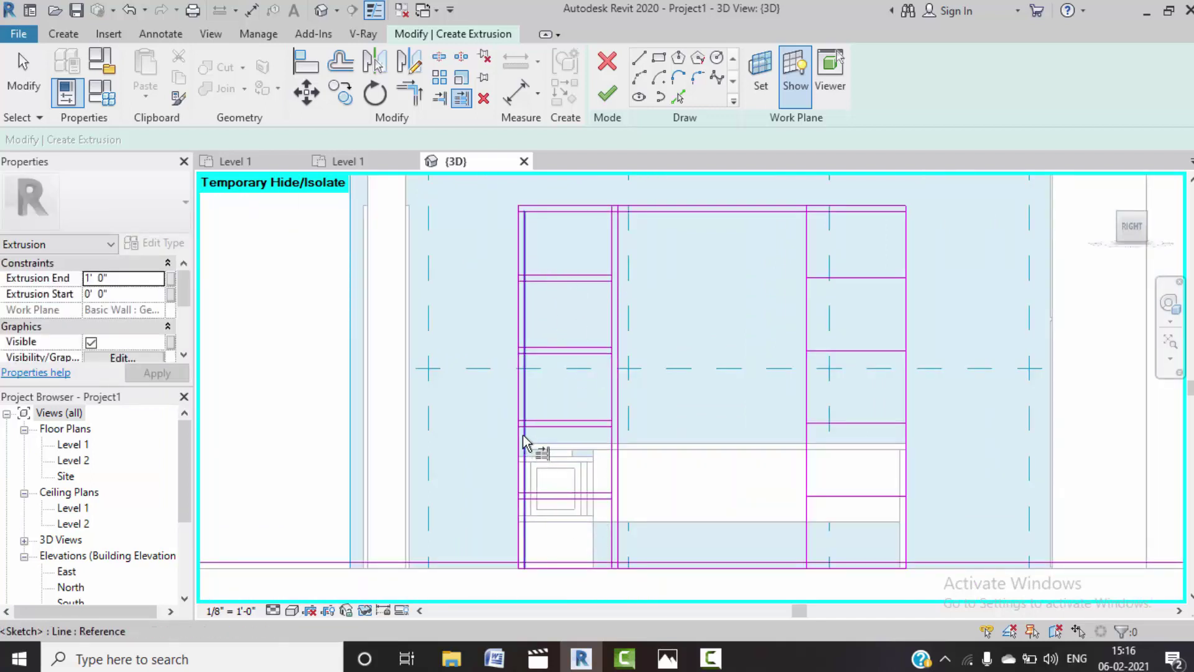
drag(576, 531, 545, 406)
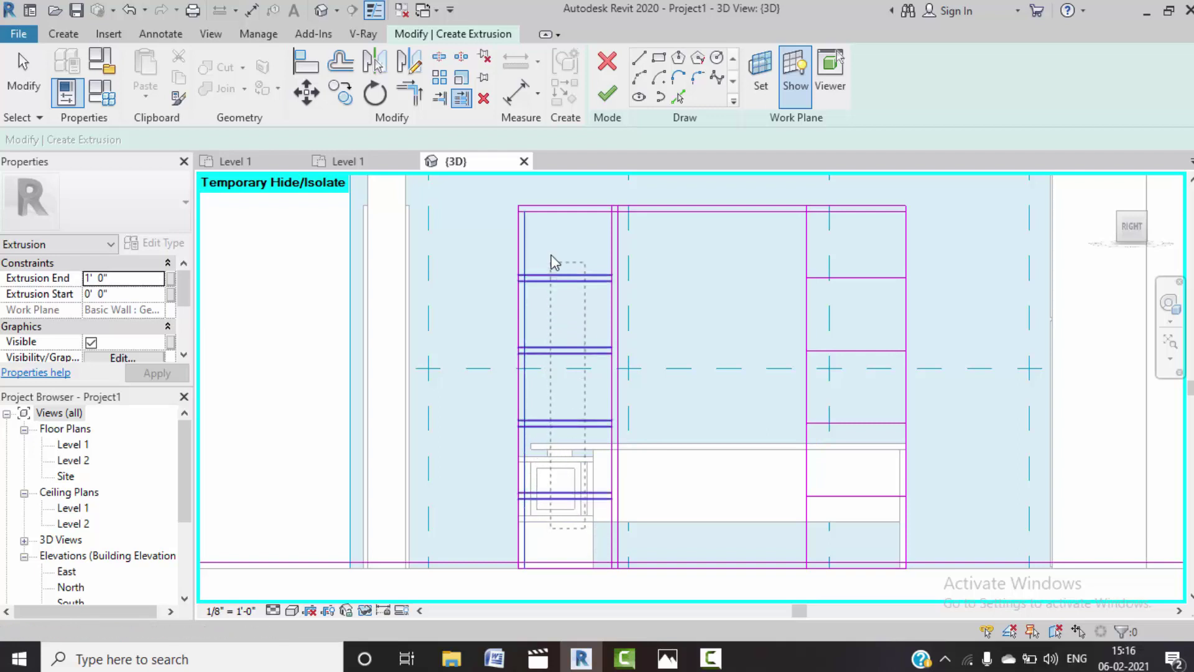
drag(555, 263, 553, 261)
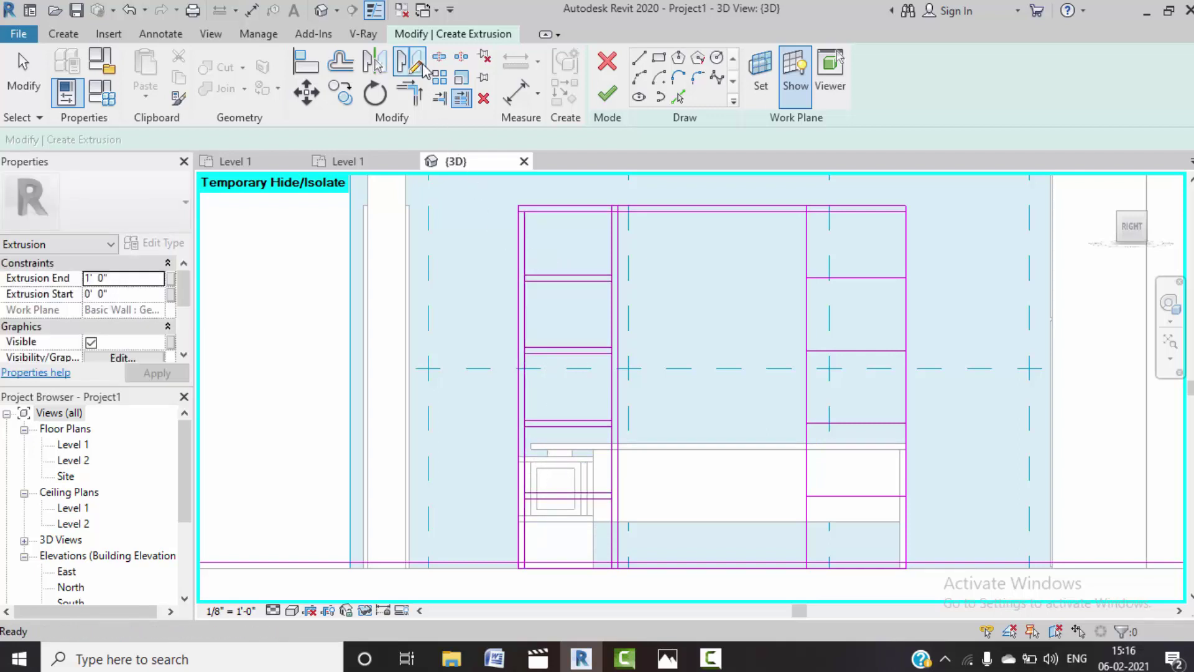
key(Escape)
- Split the shelf and side lines at the top and lower shelf corners
scroll(534, 269, up, 4)
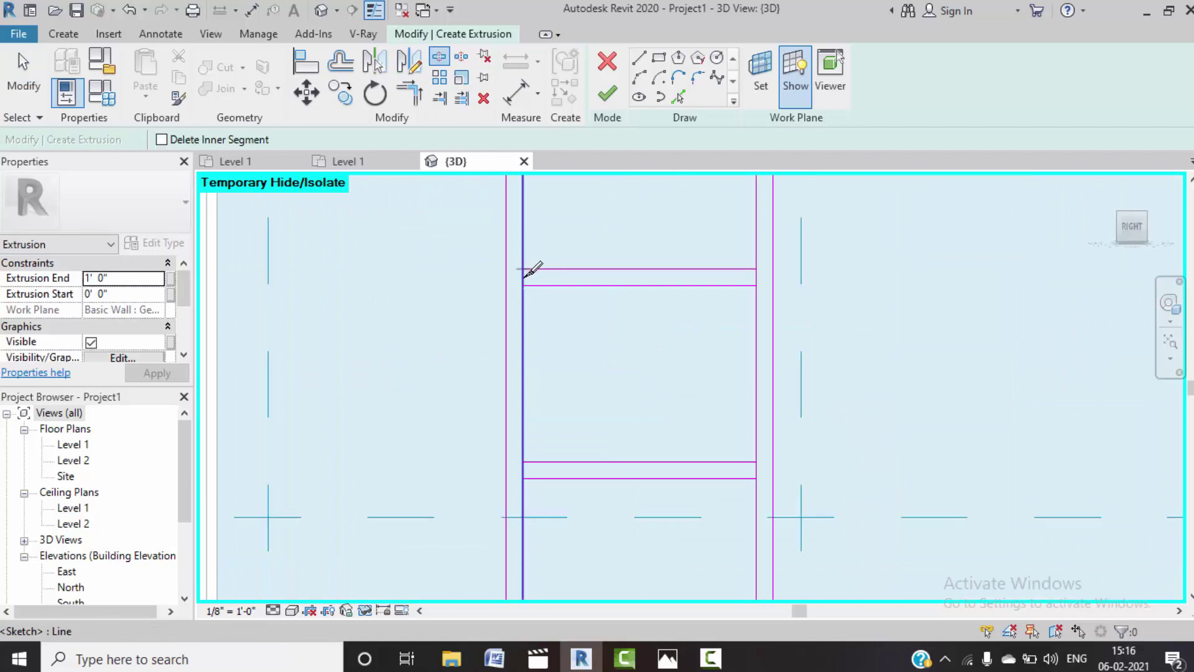
click(523, 278)
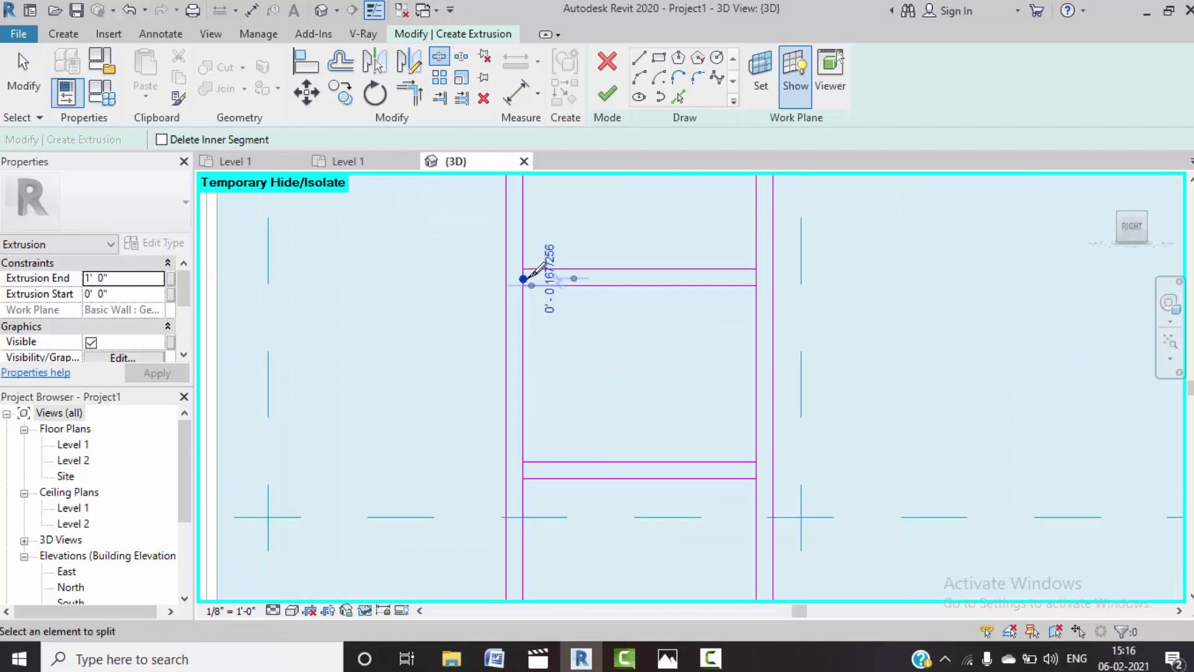
scroll(758, 276, up, 2)
click(757, 275)
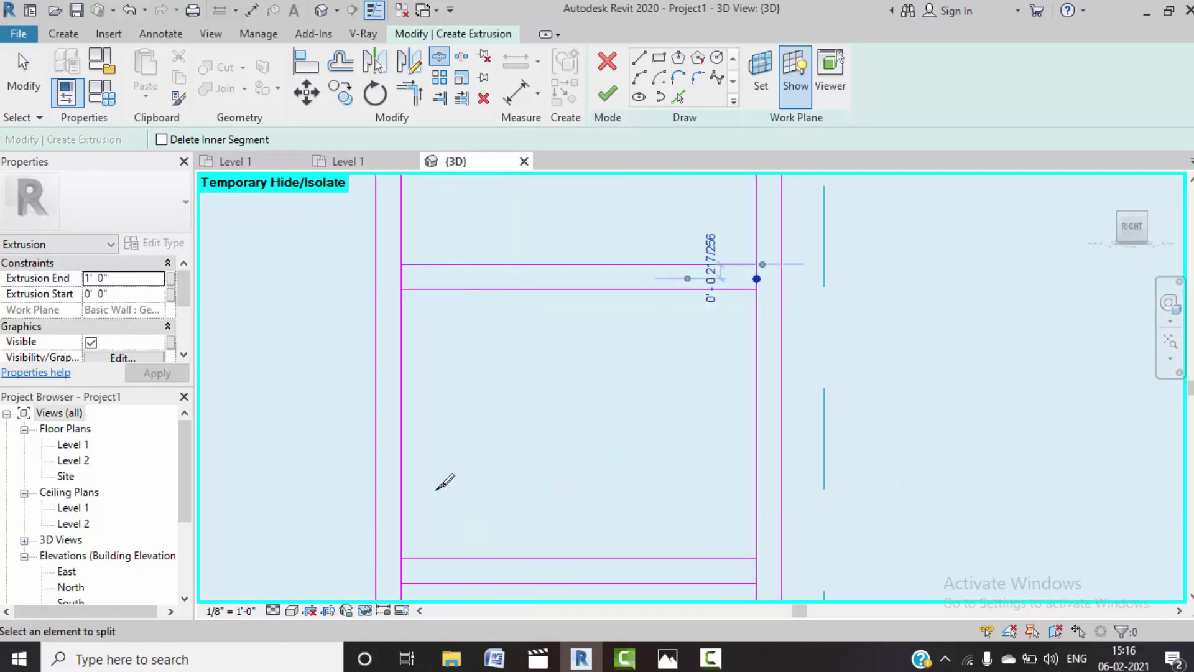
middle_drag(410, 563, 415, 491)
click(408, 498)
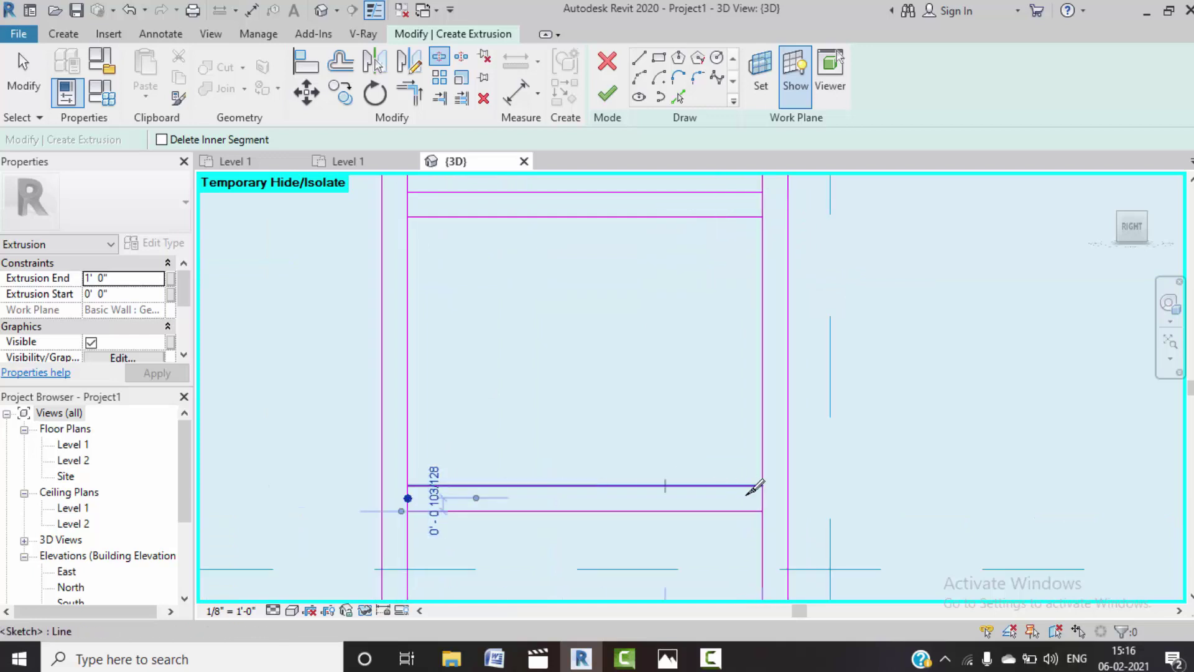
click(767, 501)
scroll(653, 504, down, 2)
- Split the side lines at the remaining shelf corners on both sides
mouse_move(653, 506)
middle_down()
mouse_move(643, 413)
mouse_move(657, 302)
middle_up()
scroll(534, 458, up, 4)
click(533, 470)
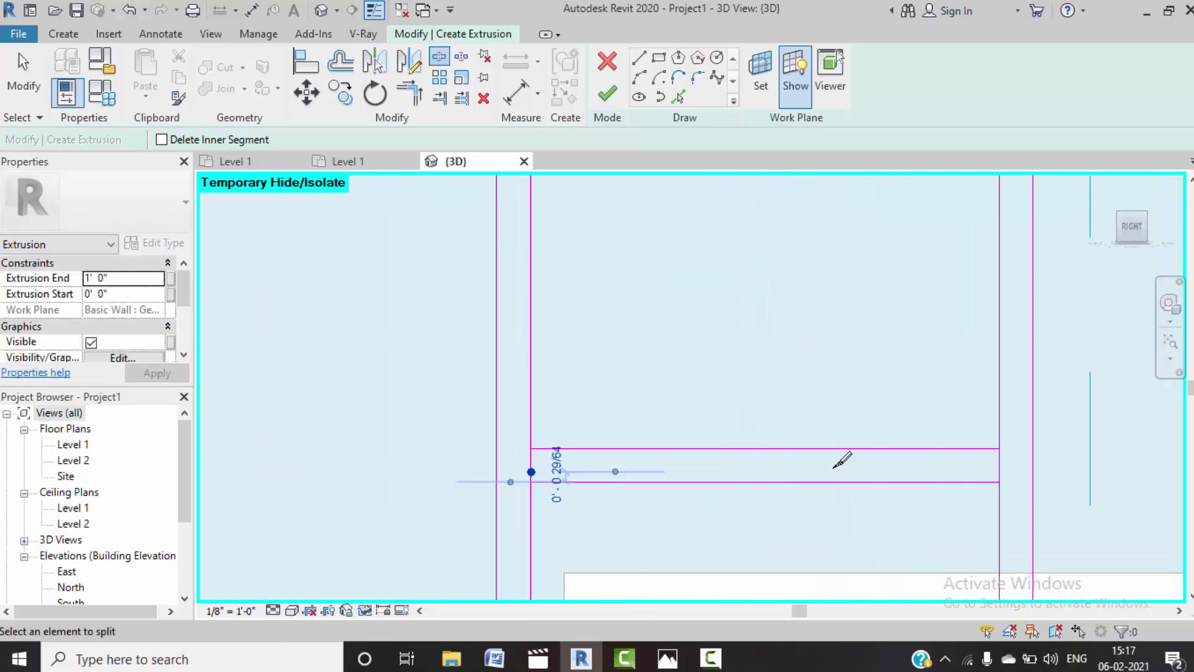
click(1001, 462)
scroll(653, 365, down, 3)
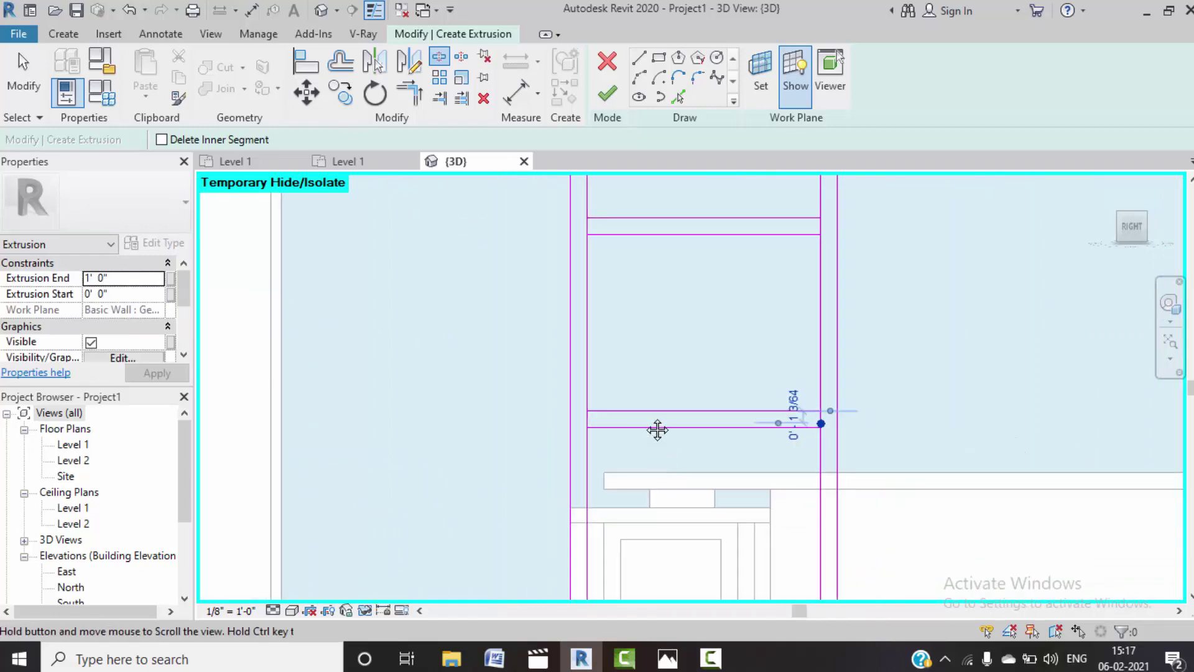
middle_drag(656, 427, 640, 277)
scroll(573, 443, up, 3)
click(570, 468)
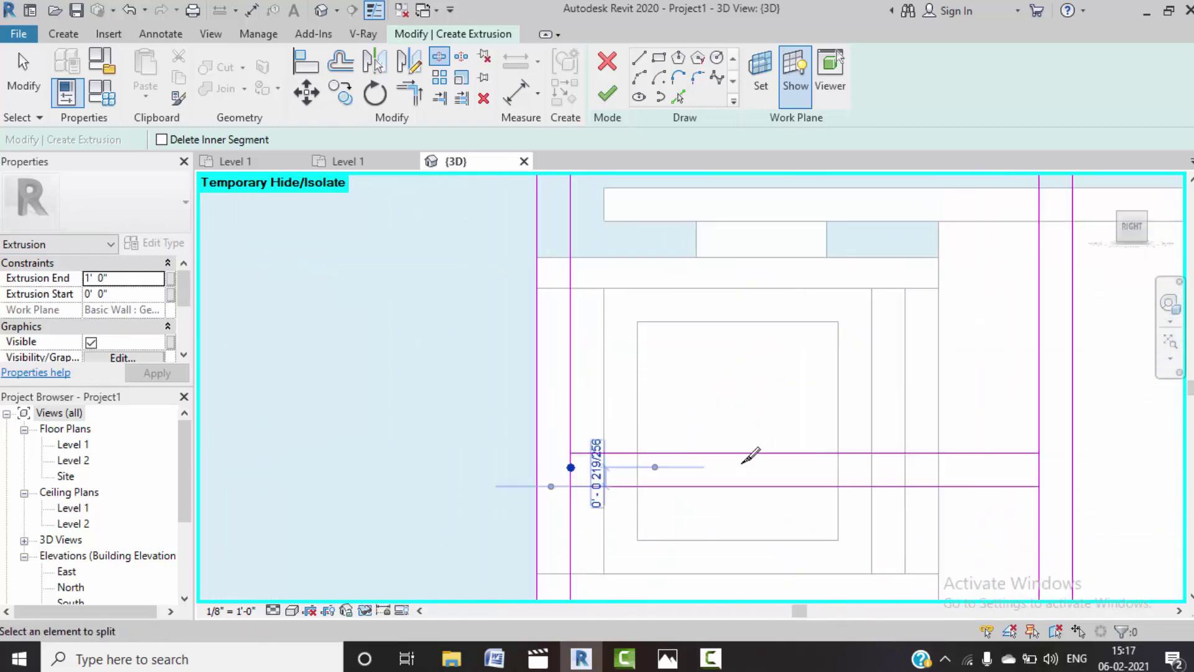
click(1038, 470)
scroll(787, 439, down, 7)
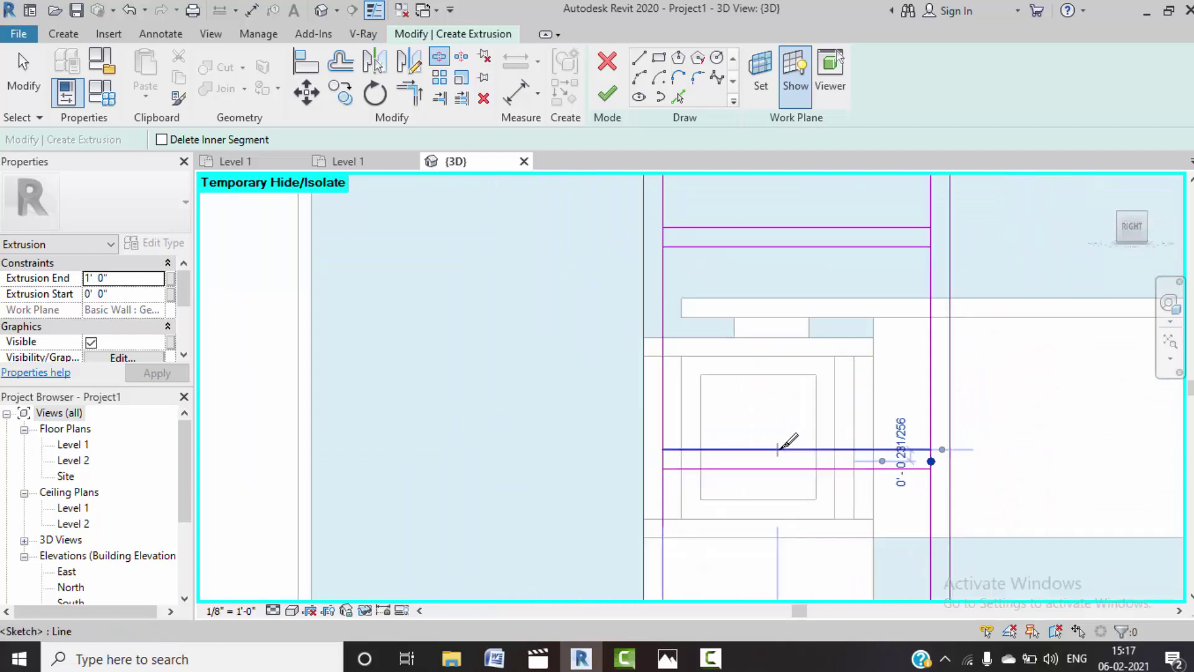
middle_drag(776, 472, 742, 429)
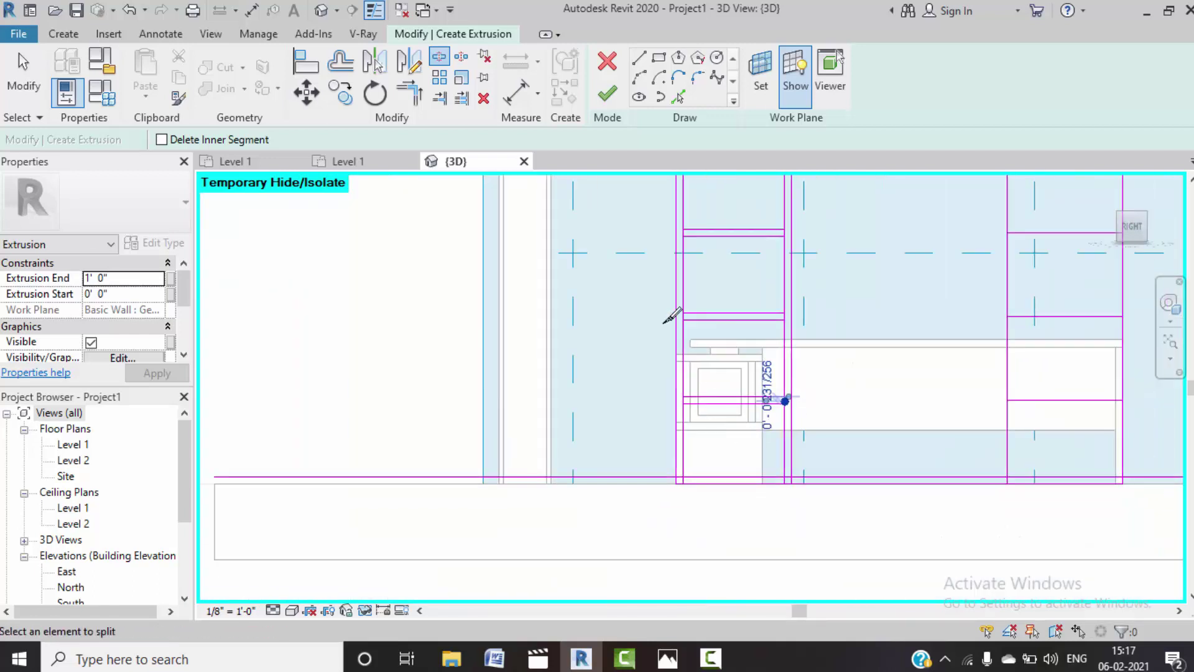
- Trim the upper shelf and right side lines into clean corners
click(425, 100)
scroll(603, 415, up, 1)
scroll(659, 361, up, 3)
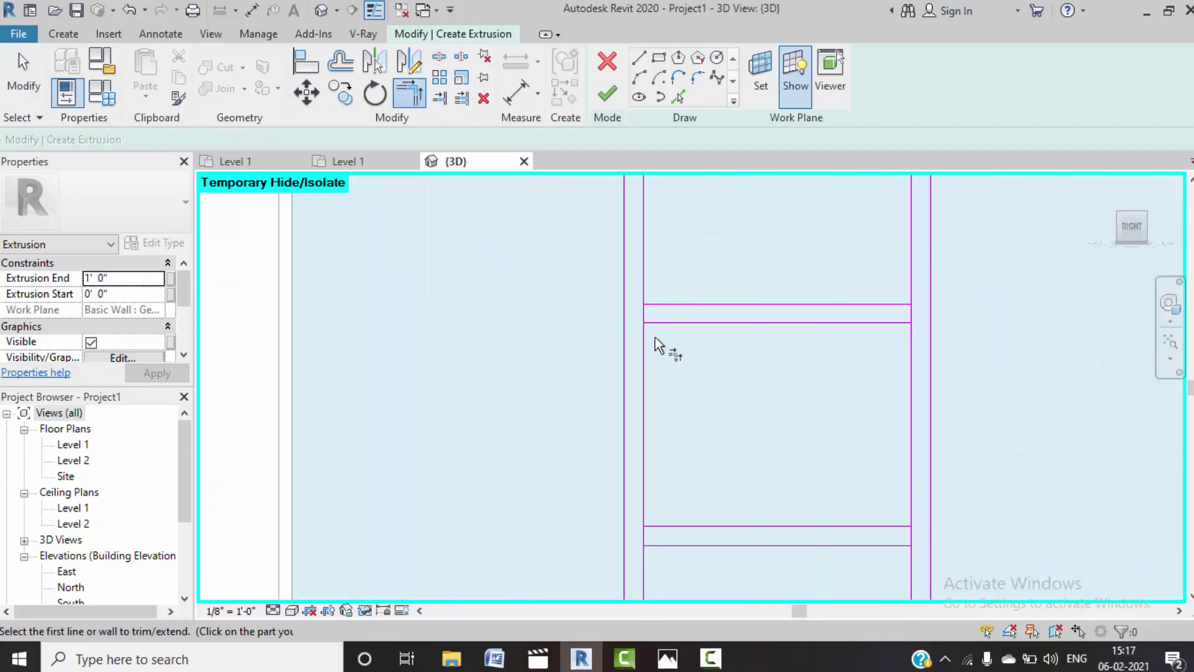
click(684, 324)
click(912, 280)
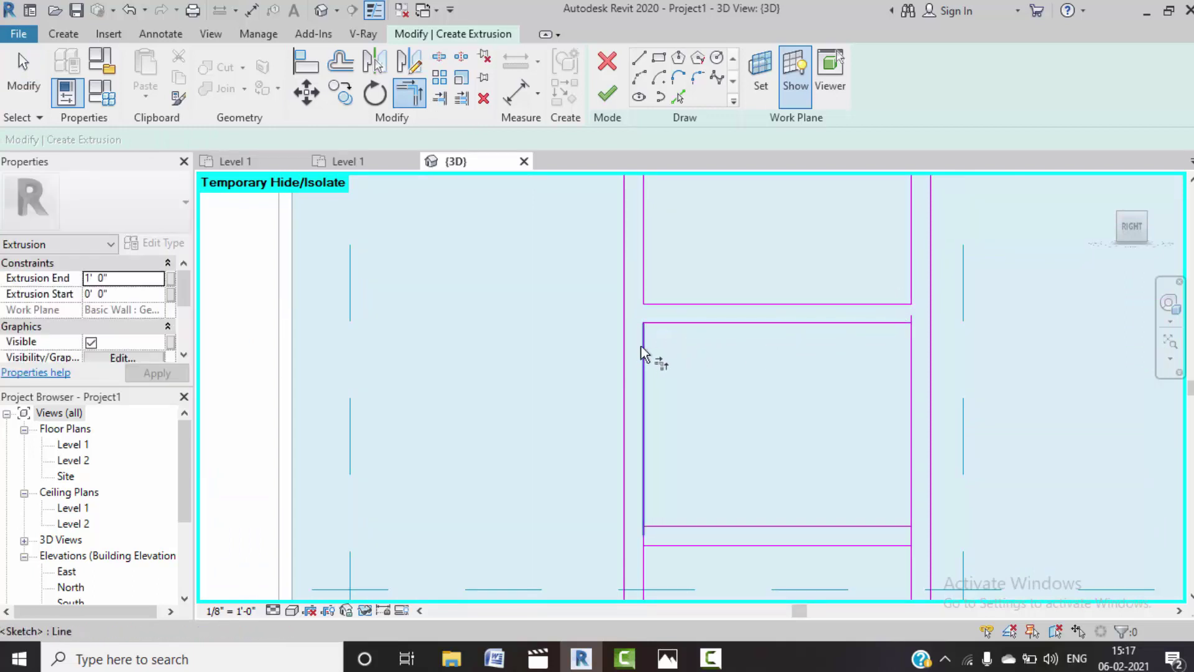
click(896, 323)
click(912, 348)
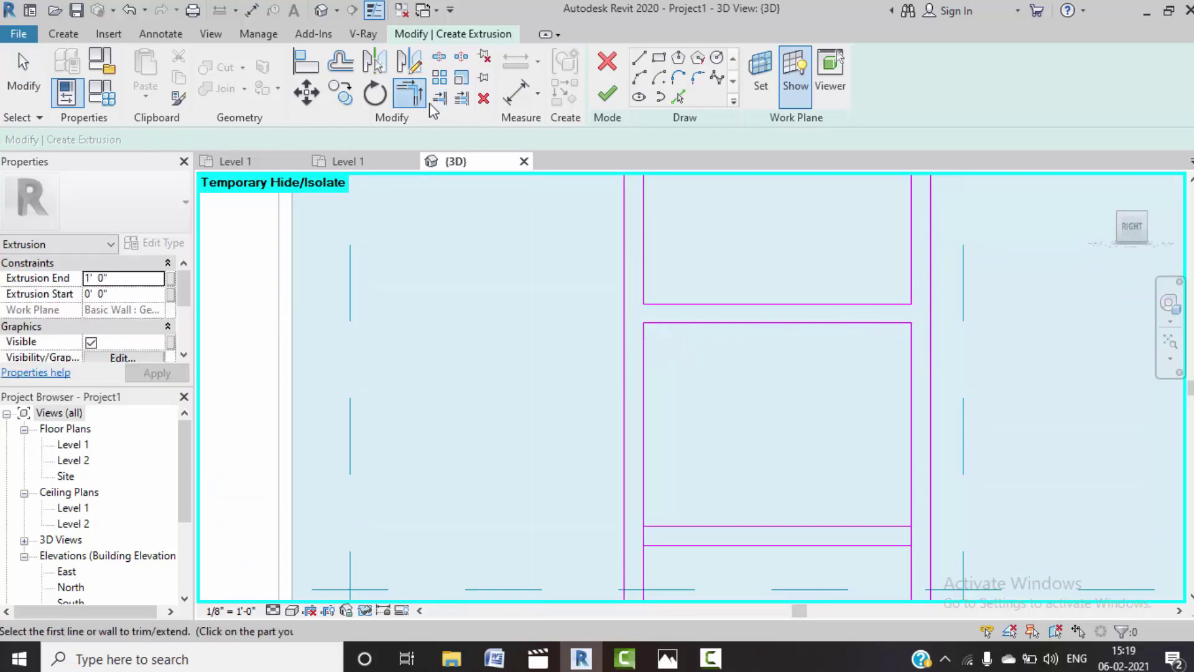
- Close the lower-left compartment corners
middle_drag(676, 453, 673, 384)
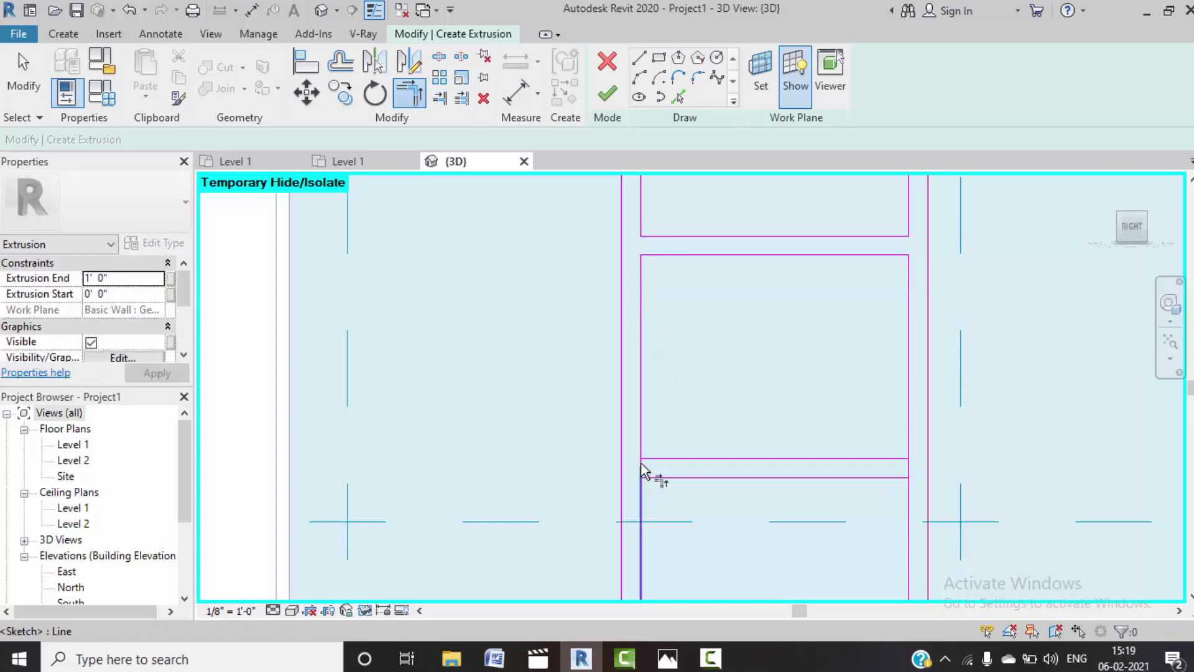
click(653, 478)
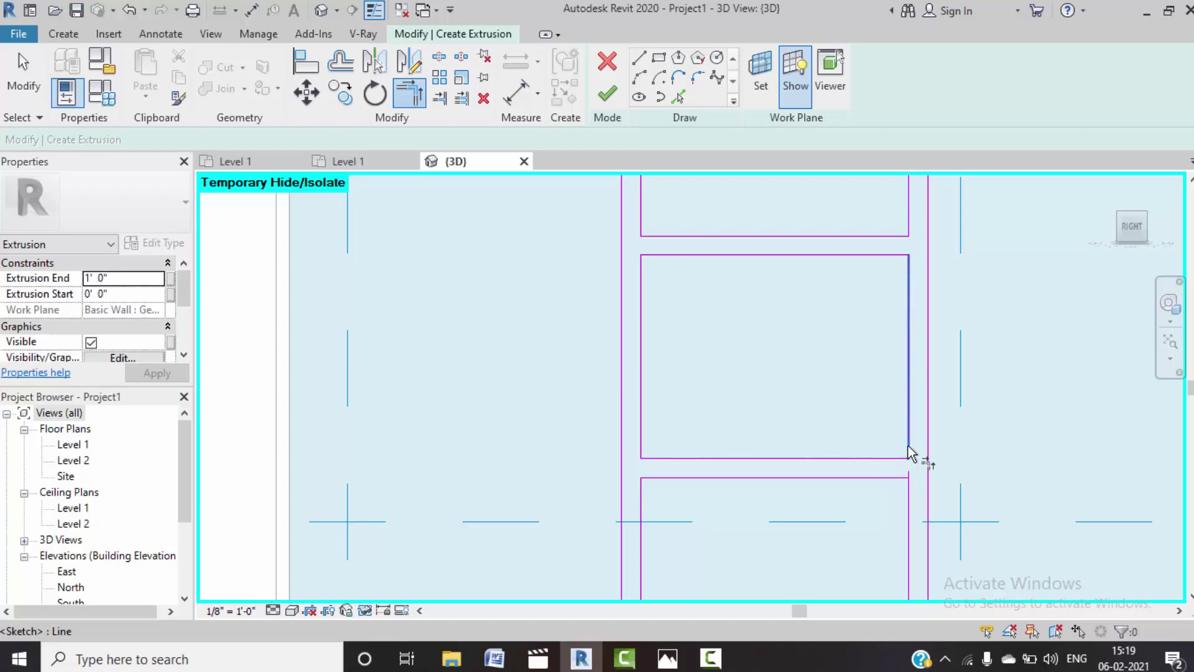
click(900, 484)
scroll(880, 447, down, 3)
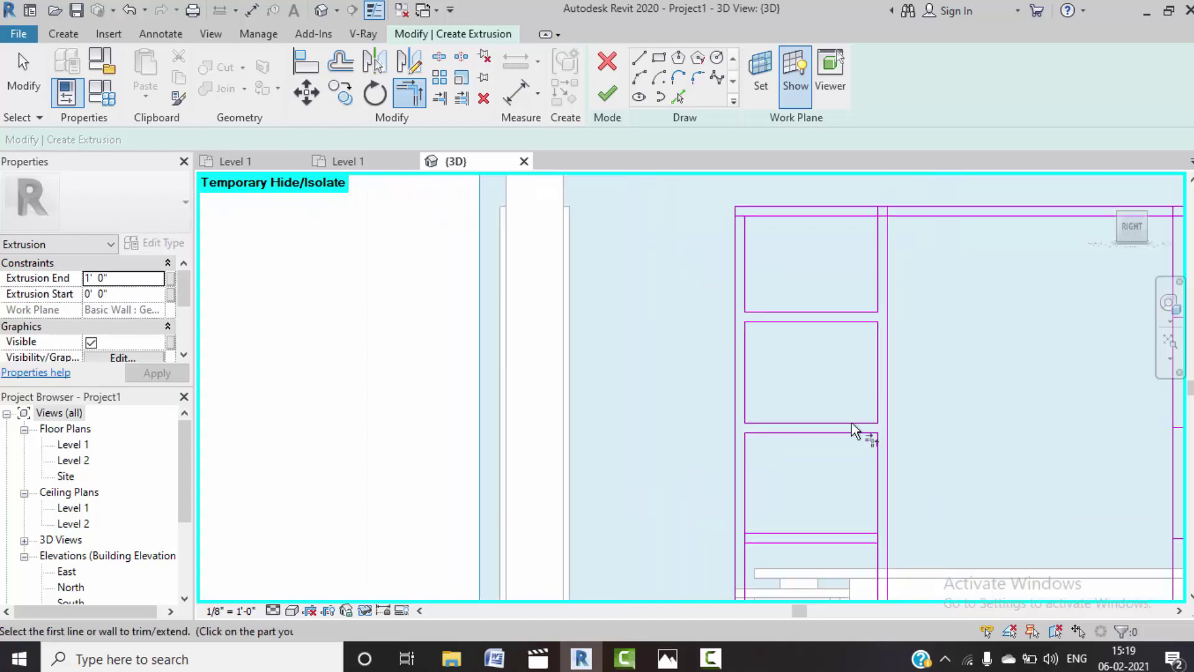
scroll(852, 423, up, 2)
middle_drag(819, 426, 733, 479)
scroll(733, 480, up, 2)
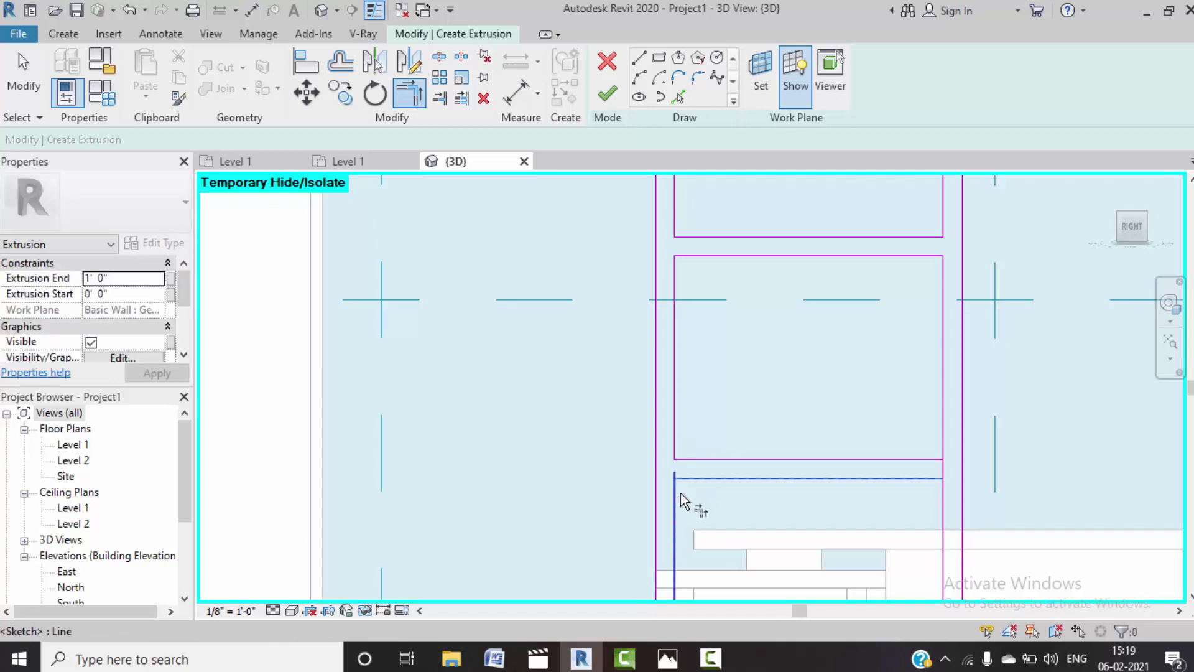
click(678, 494)
- Trim the remaining side and bottom compartment corners closed
click(923, 459)
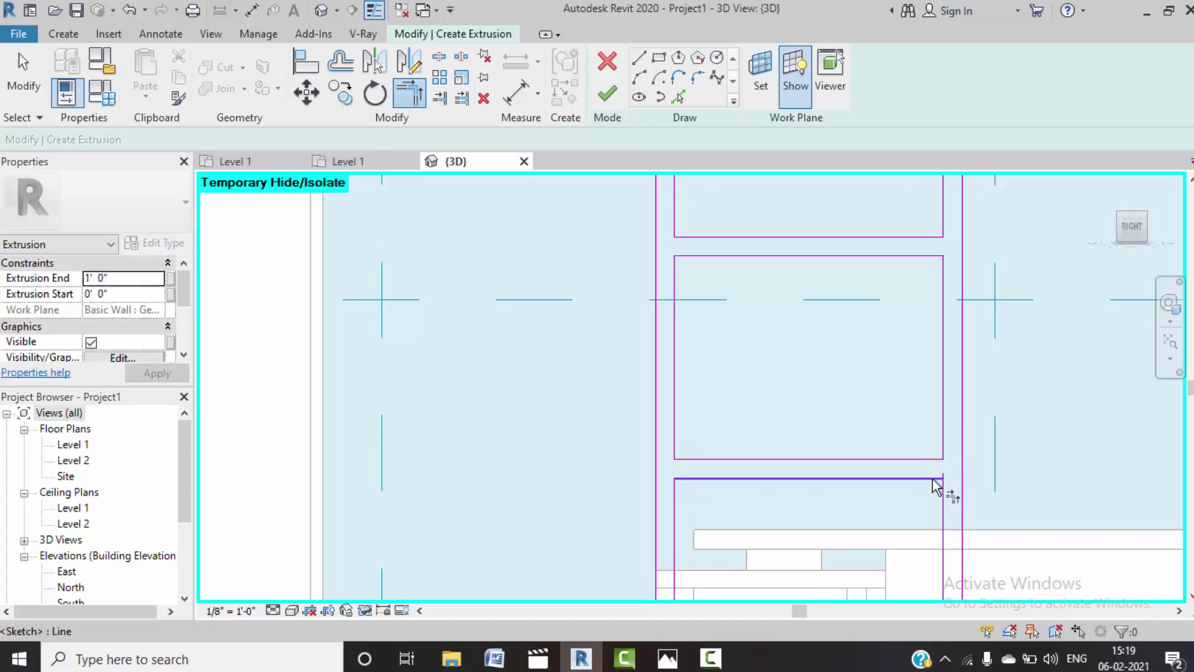
scroll(900, 429, down, 2)
scroll(893, 490, down, 1)
scroll(736, 440, down, 2)
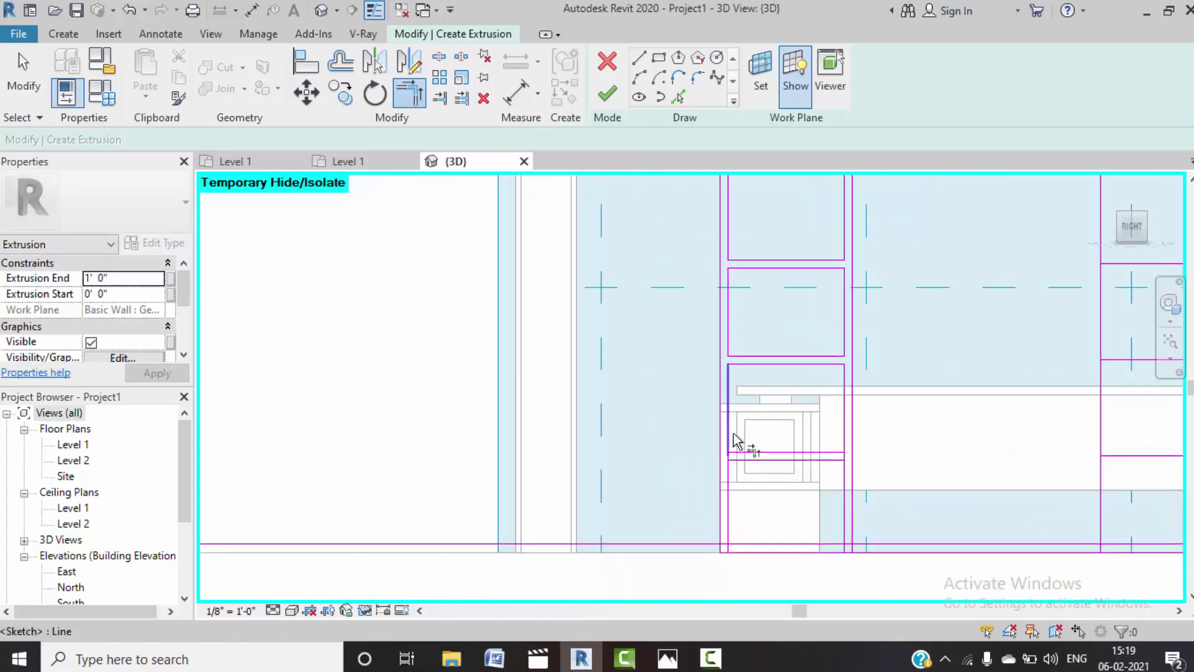
scroll(735, 439, up, 2)
scroll(733, 454, up, 1)
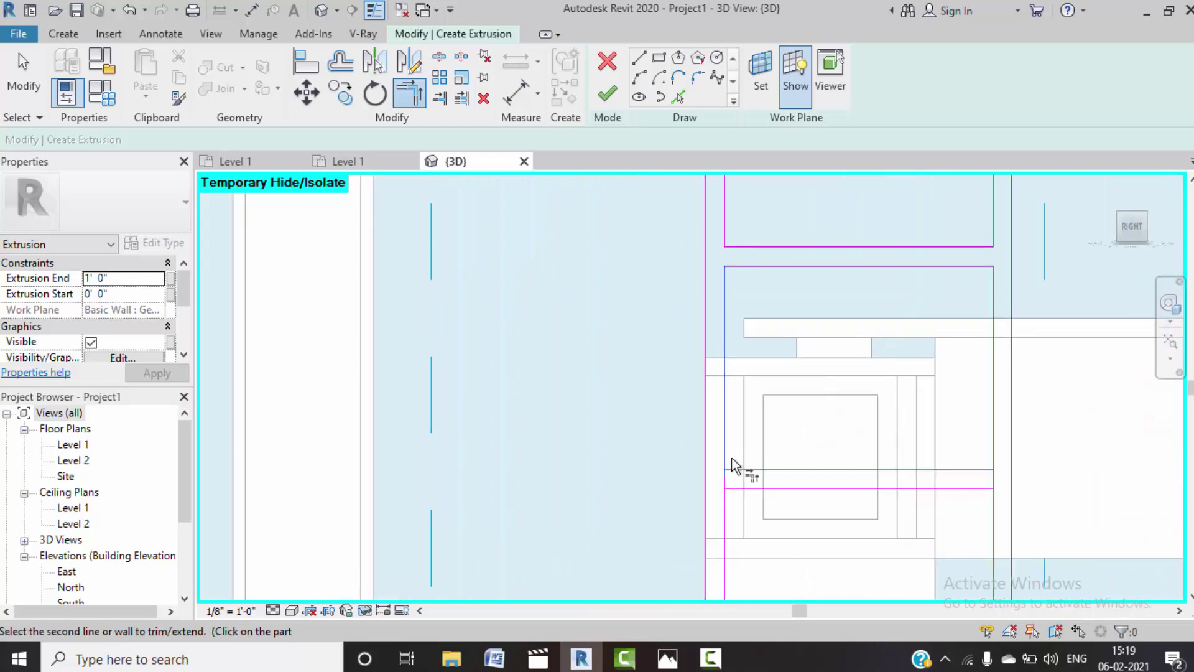
click(721, 503)
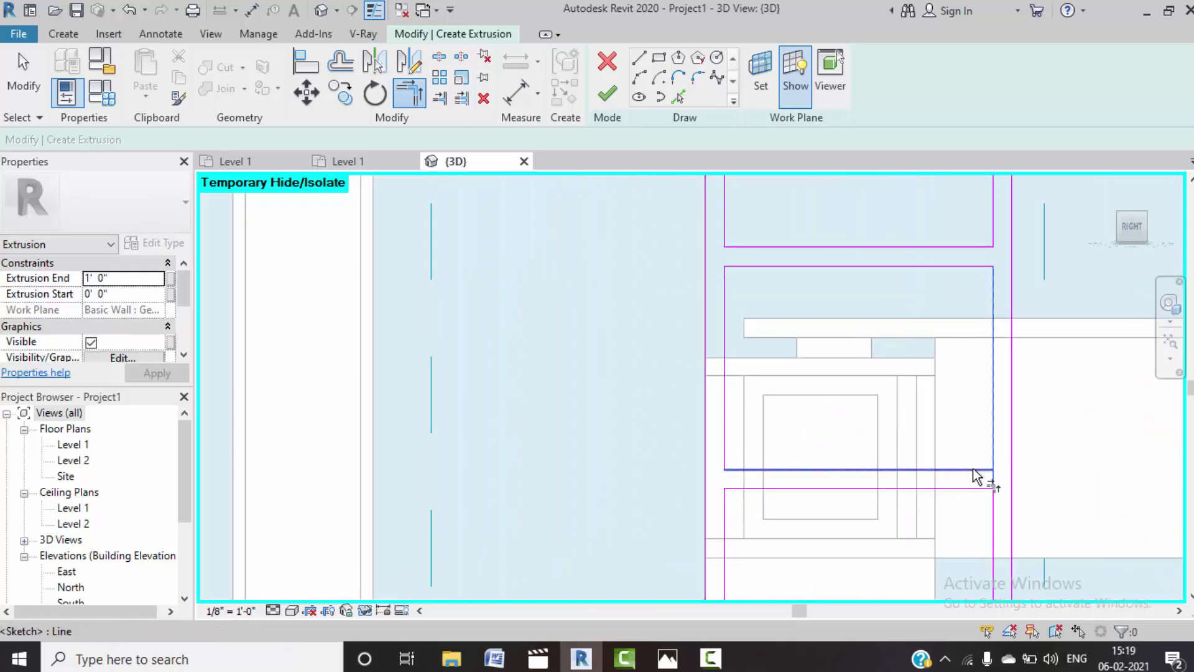
scroll(867, 365, down, 2)
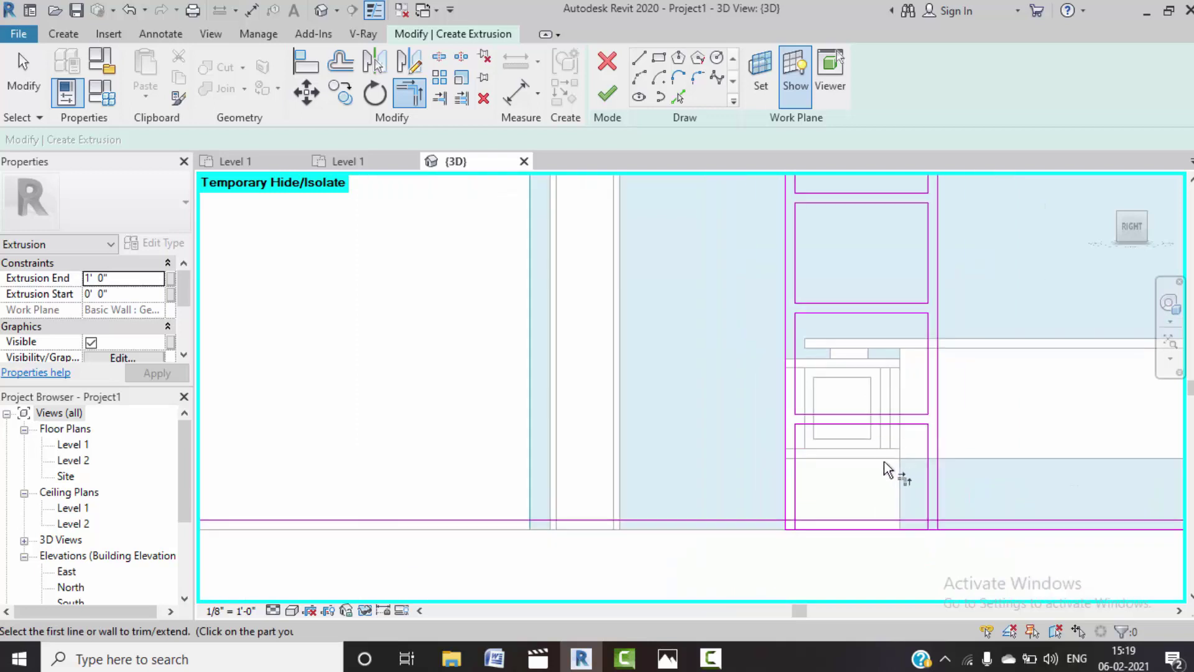
scroll(808, 473, up, 1)
scroll(762, 482, up, 1)
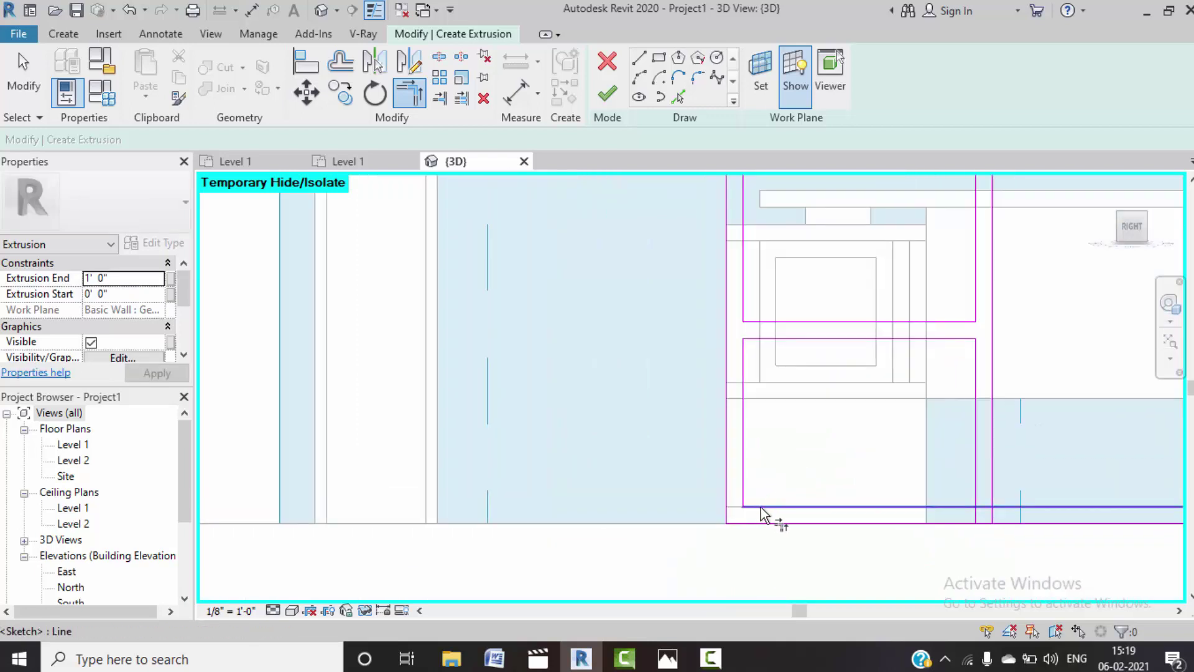
click(967, 507)
scroll(911, 408, down, 2)
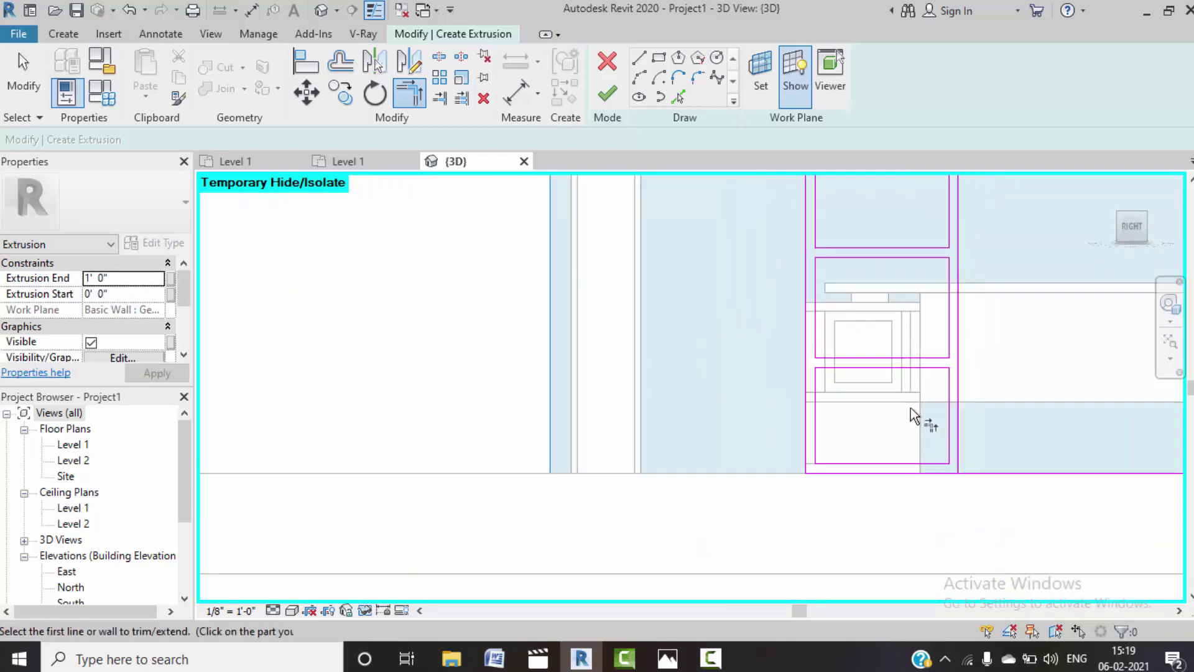
scroll(911, 413, down, 1)
key(Escape)
scroll(846, 372, down, 2)
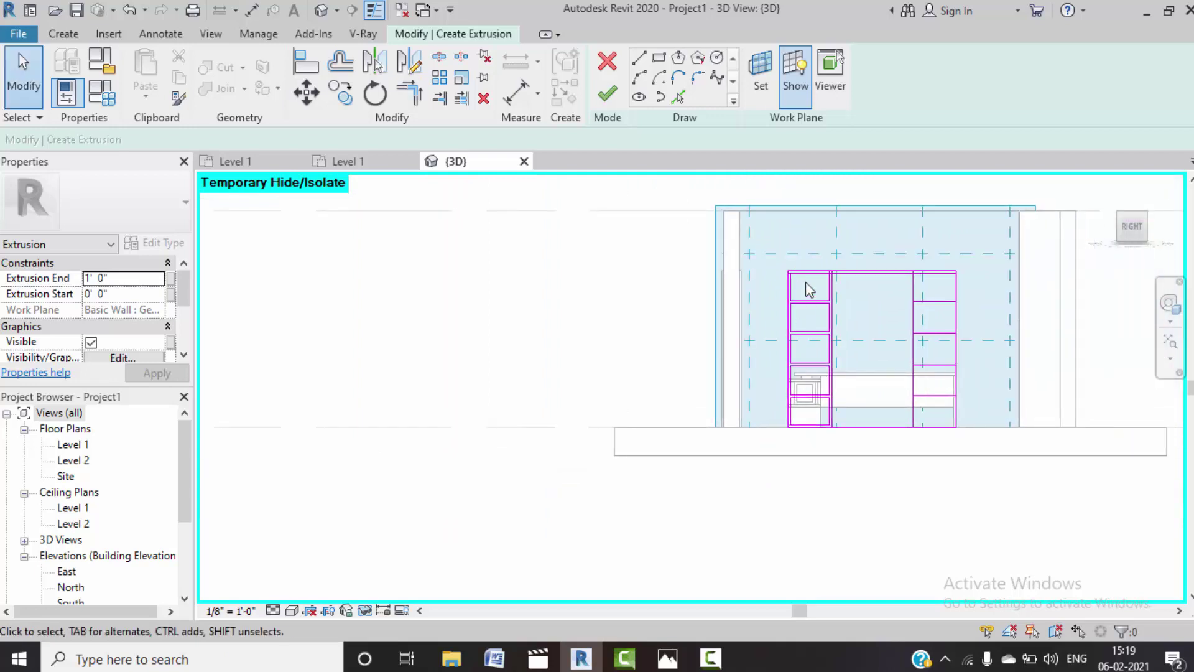
- Trim the top sketch line into a corner
scroll(805, 274, up, 2)
scroll(805, 263, up, 2)
click(409, 93)
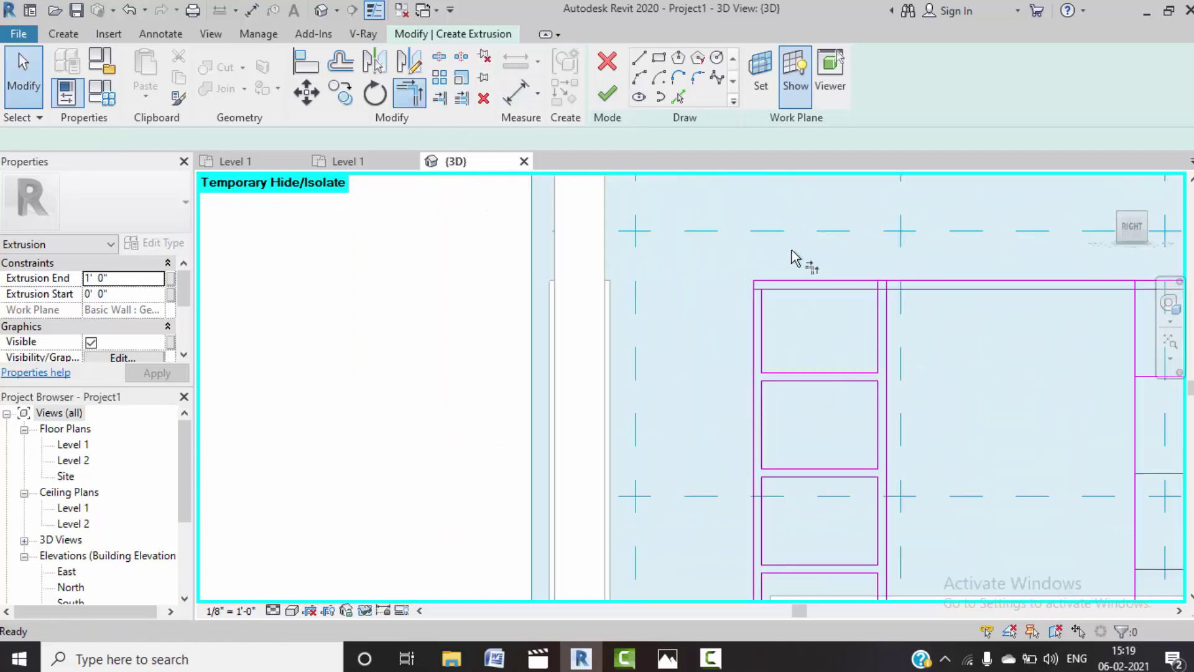
click(831, 289)
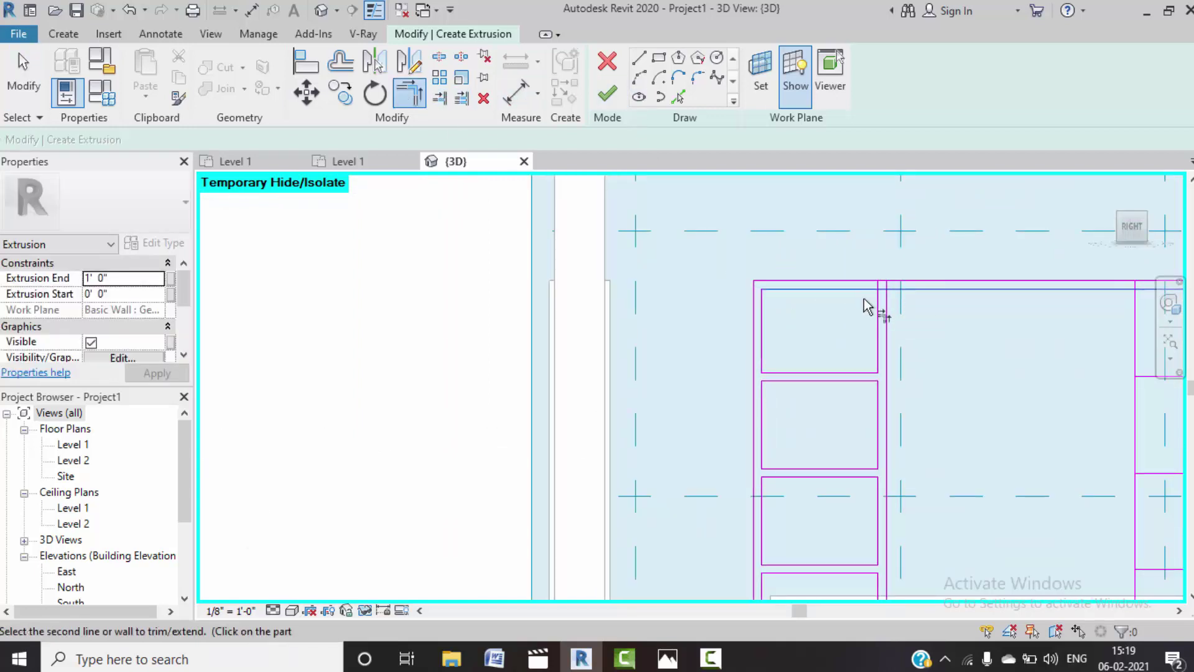
key(Escape)
- Rotate a copy of the left bay's compartment rectangles into the right bay
scroll(817, 281, down, 2)
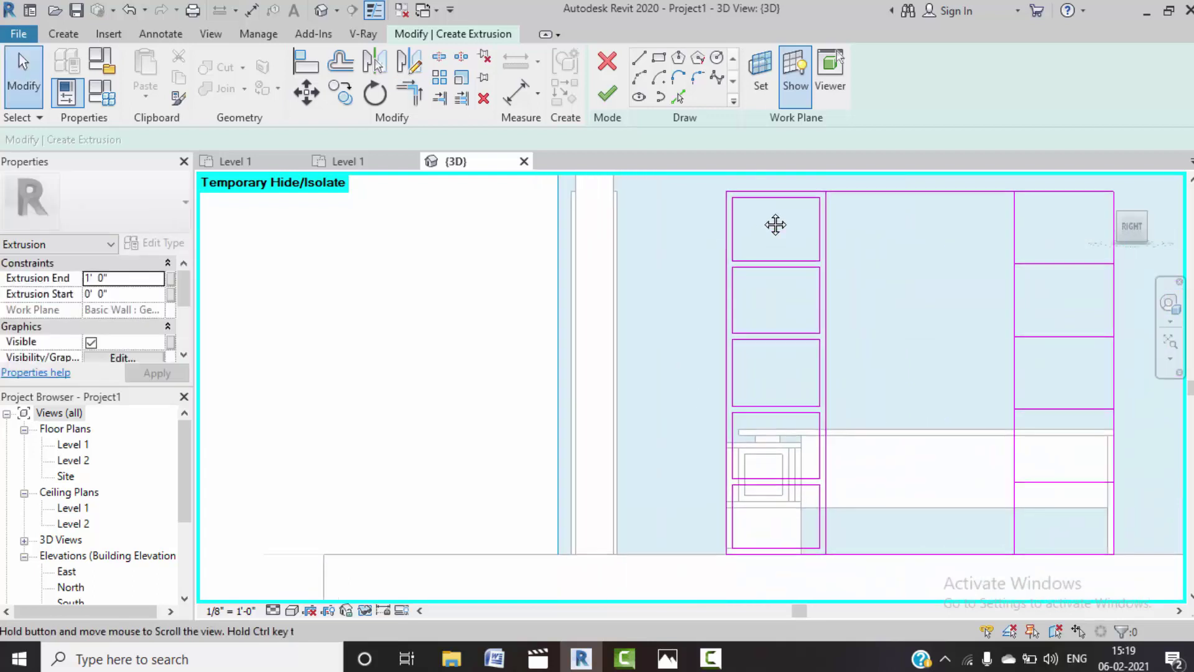
scroll(805, 236, down, 1)
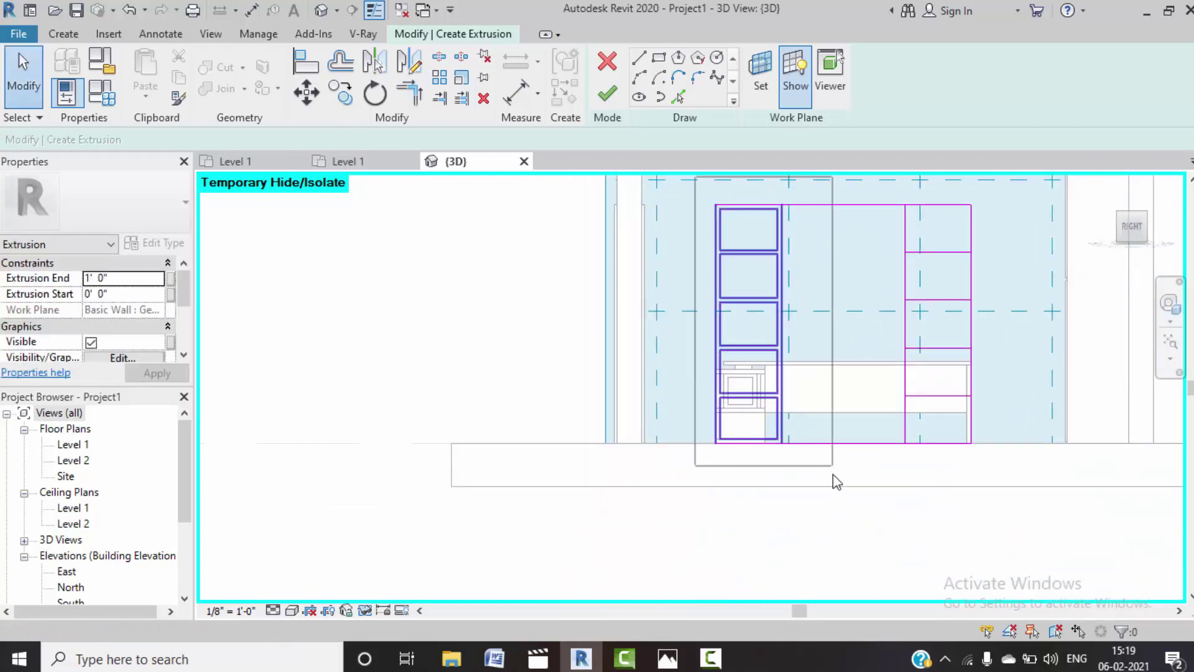
drag(700, 184, 812, 479)
scroll(814, 301, up, 2)
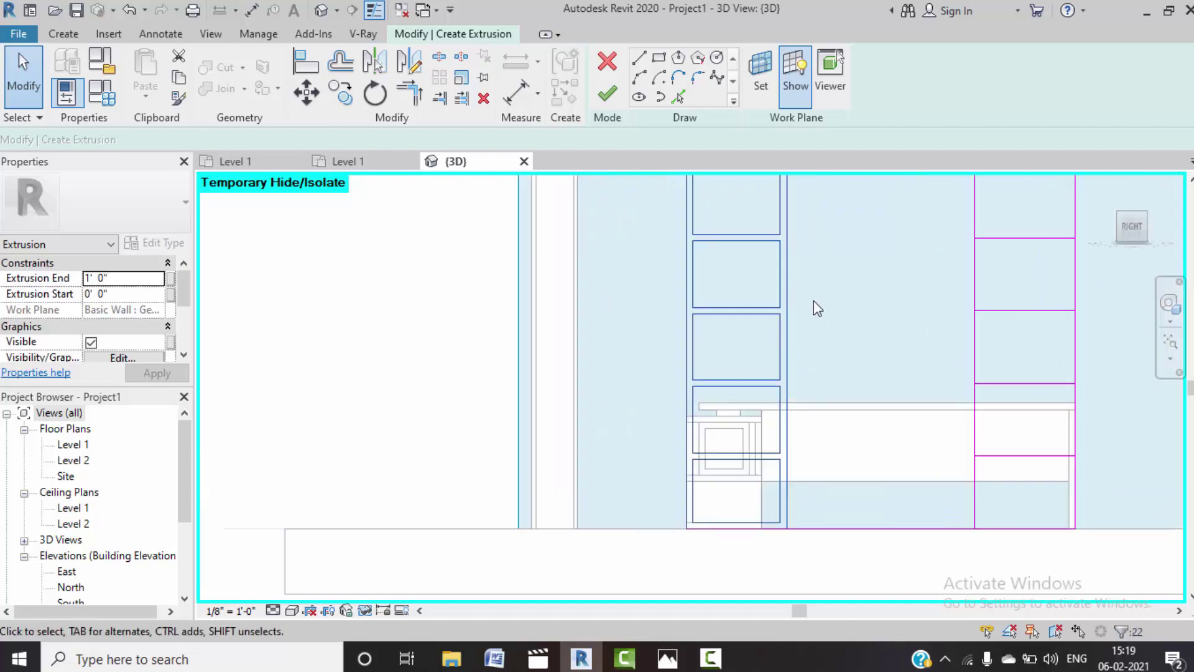
scroll(805, 301, up, 1)
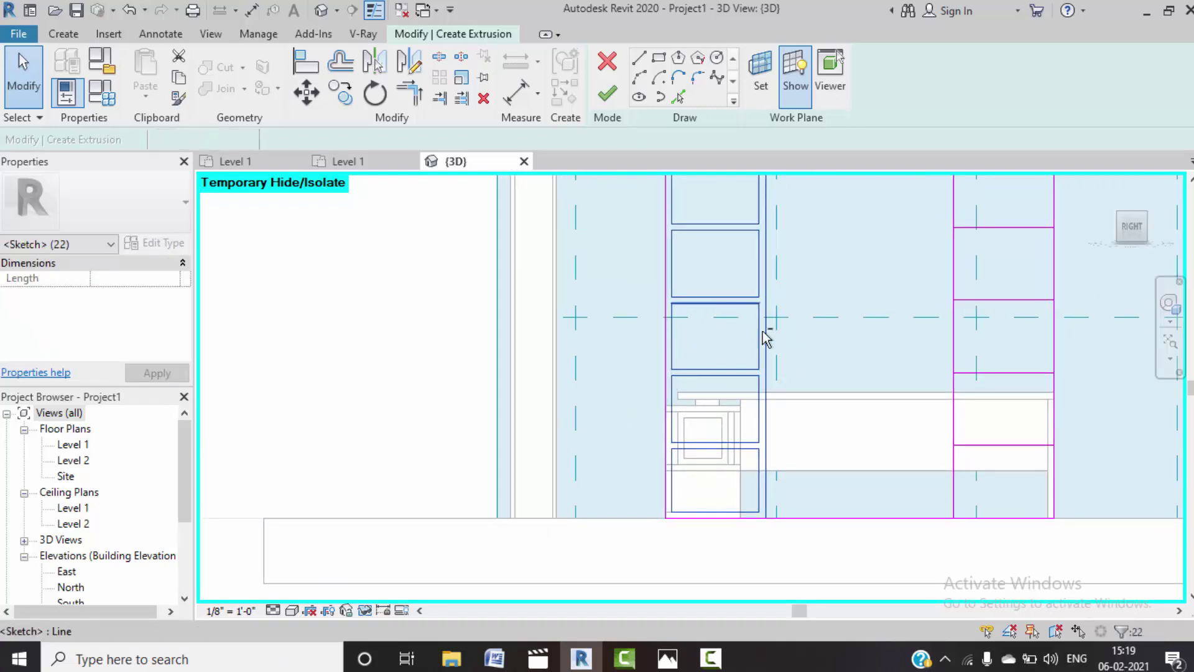
shift+click(770, 373)
shift+click(773, 379)
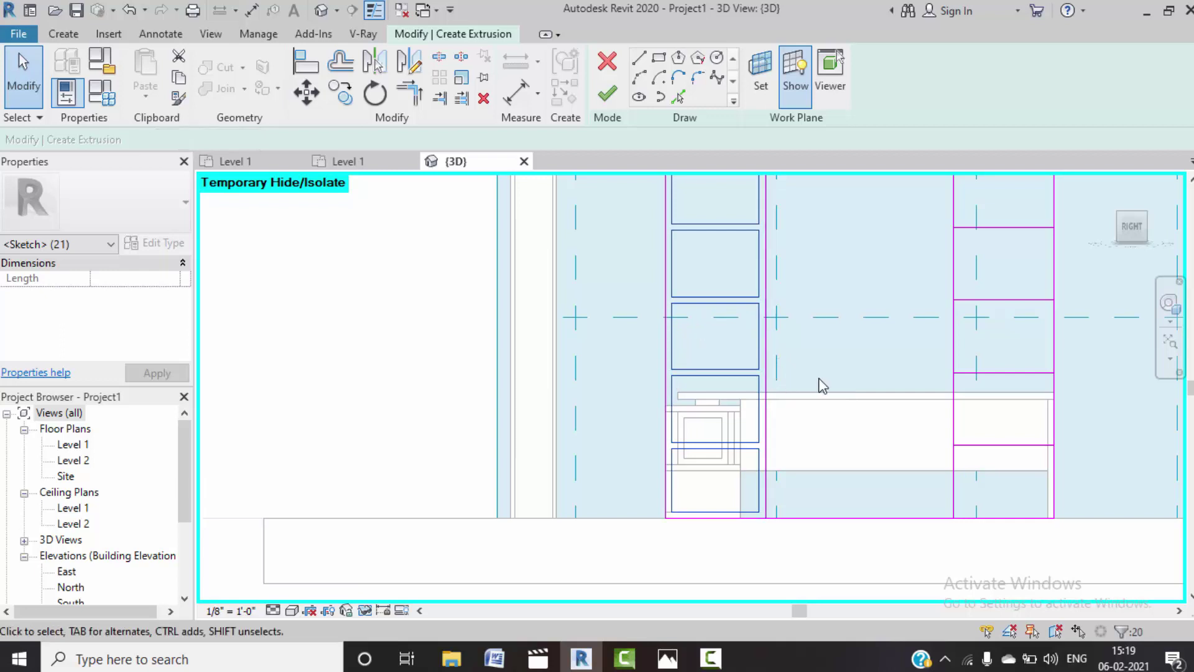
scroll(828, 379, down, 2)
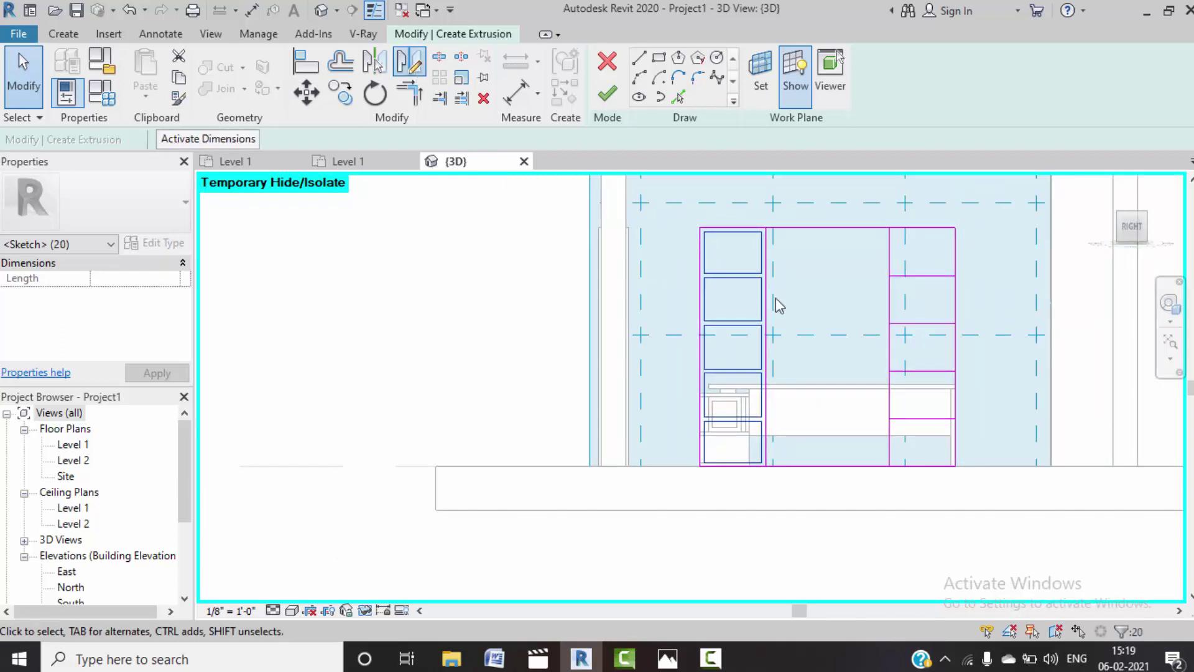
key(r)
key(o)
click(827, 467)
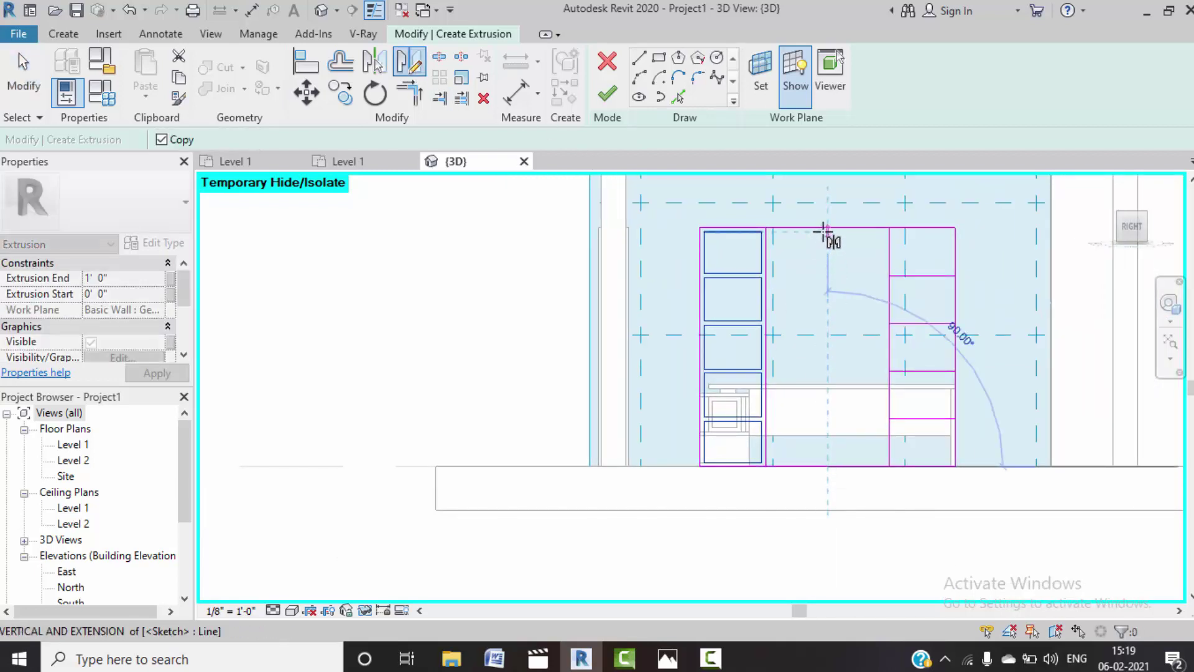
click(823, 231)
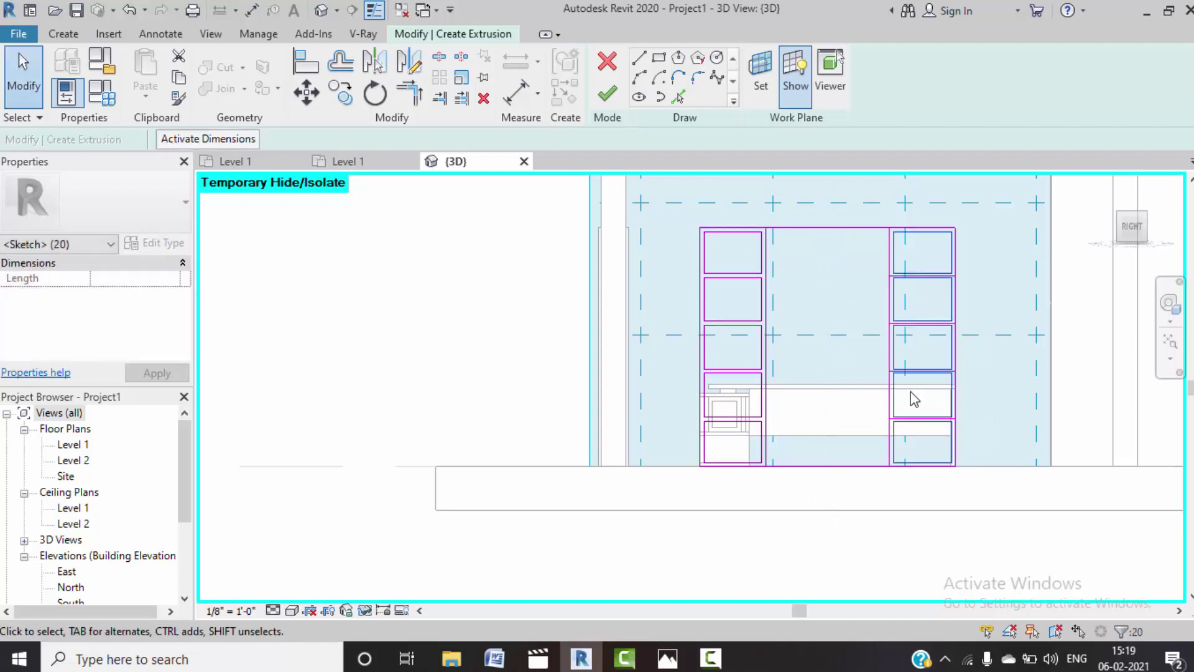
key(Escape)
- Delete the extra horizontal sketch line, abandoning a stray line on the right bay
scroll(961, 263, up, 3)
scroll(965, 288, up, 2)
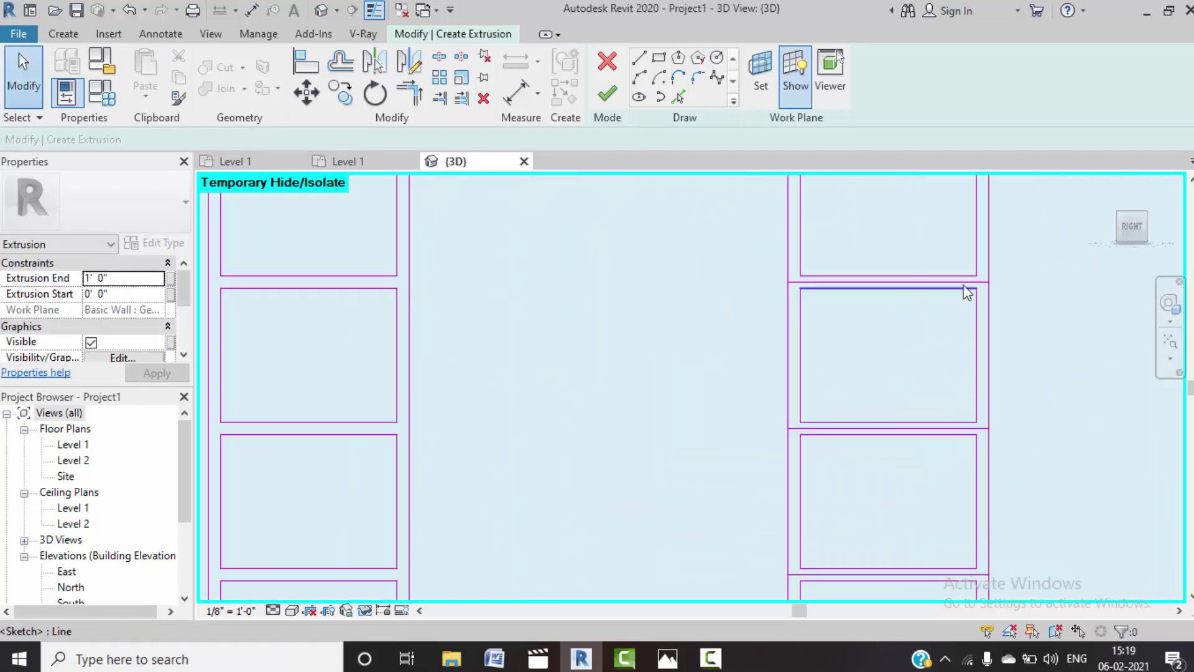
scroll(986, 281, up, 2)
scroll(984, 281, up, 1)
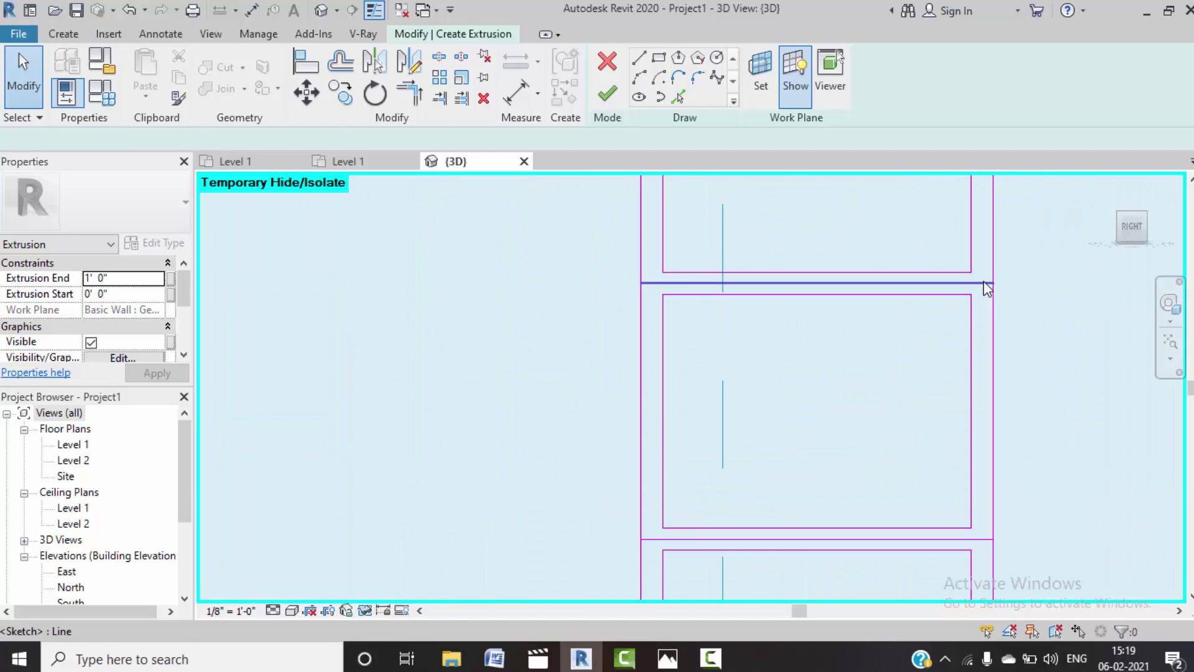
click(984, 281)
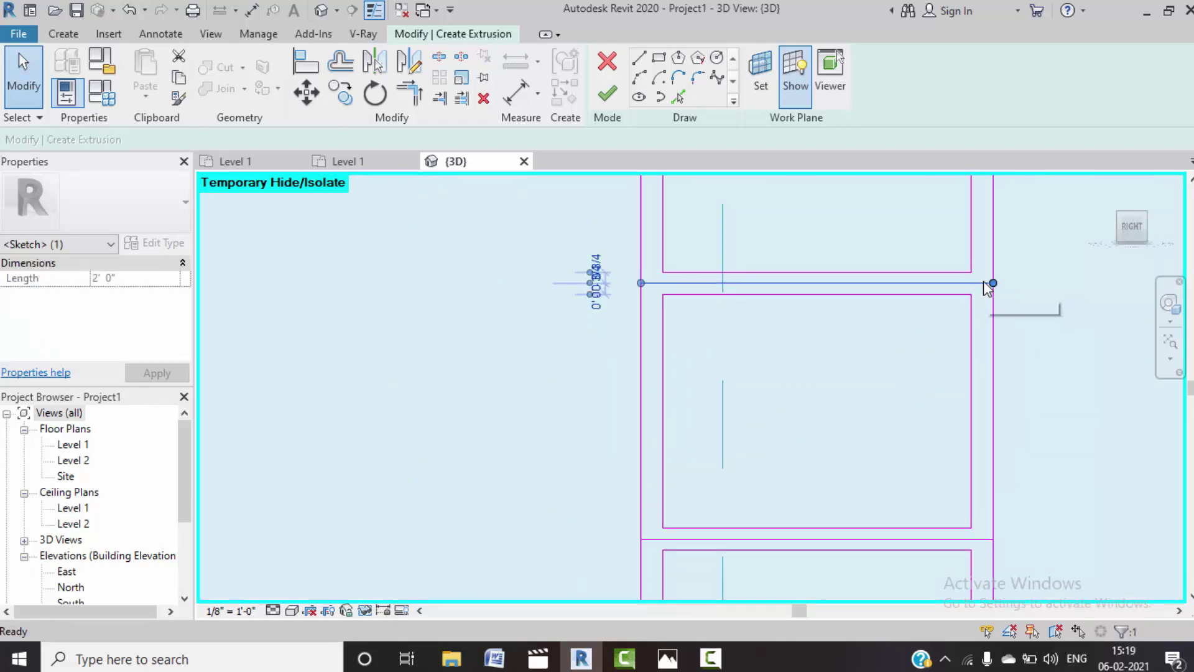
key(Delete)
scroll(990, 504, down, 2)
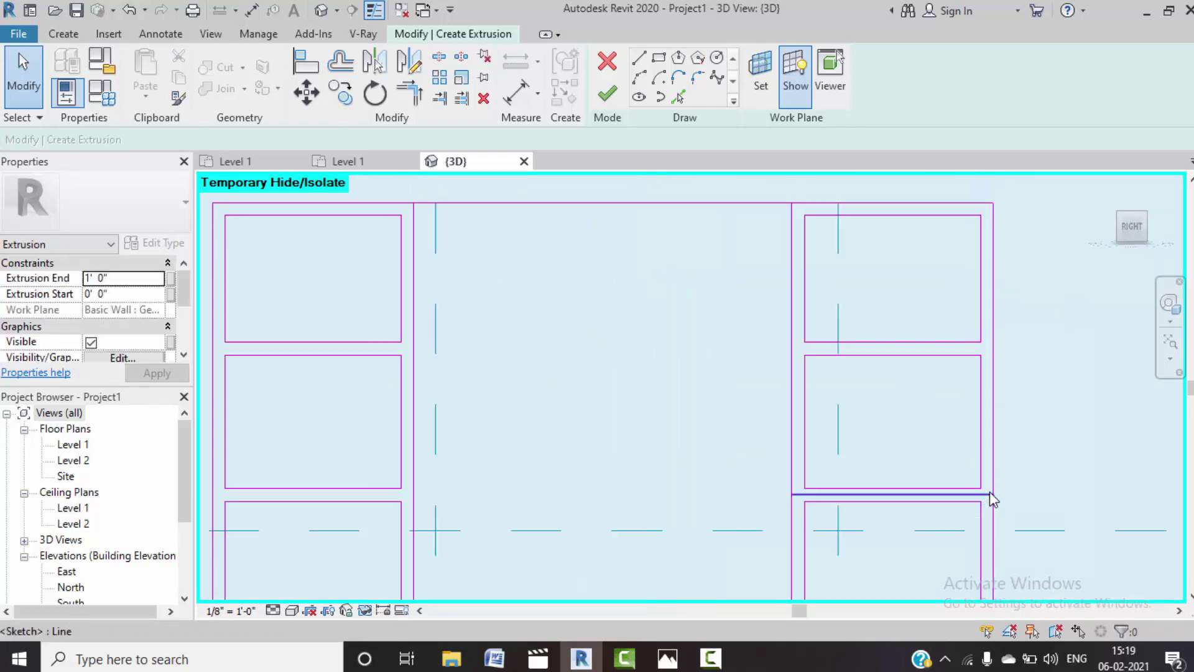
click(993, 495)
scroll(1003, 496, down, 2)
scroll(989, 391, up, 1)
scroll(978, 450, up, 2)
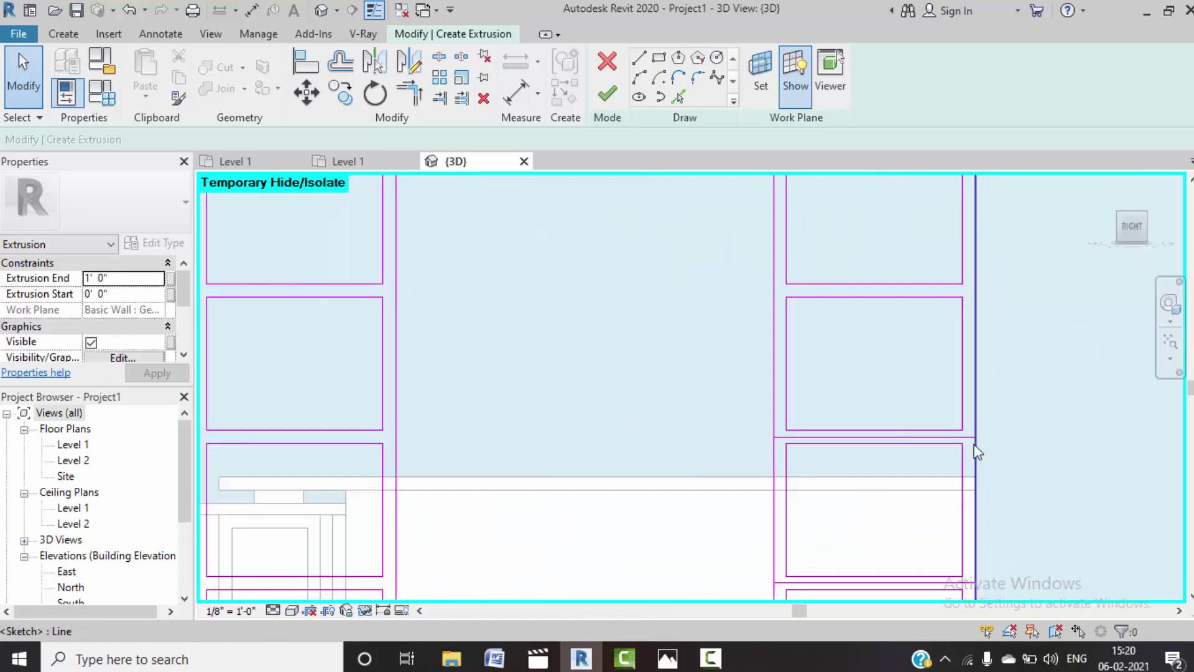
scroll(971, 439, up, 2)
key(Escape)
key(Escape)
- Trim the left box's bottom line to the right bay's line to close the corner
scroll(994, 465, down, 3)
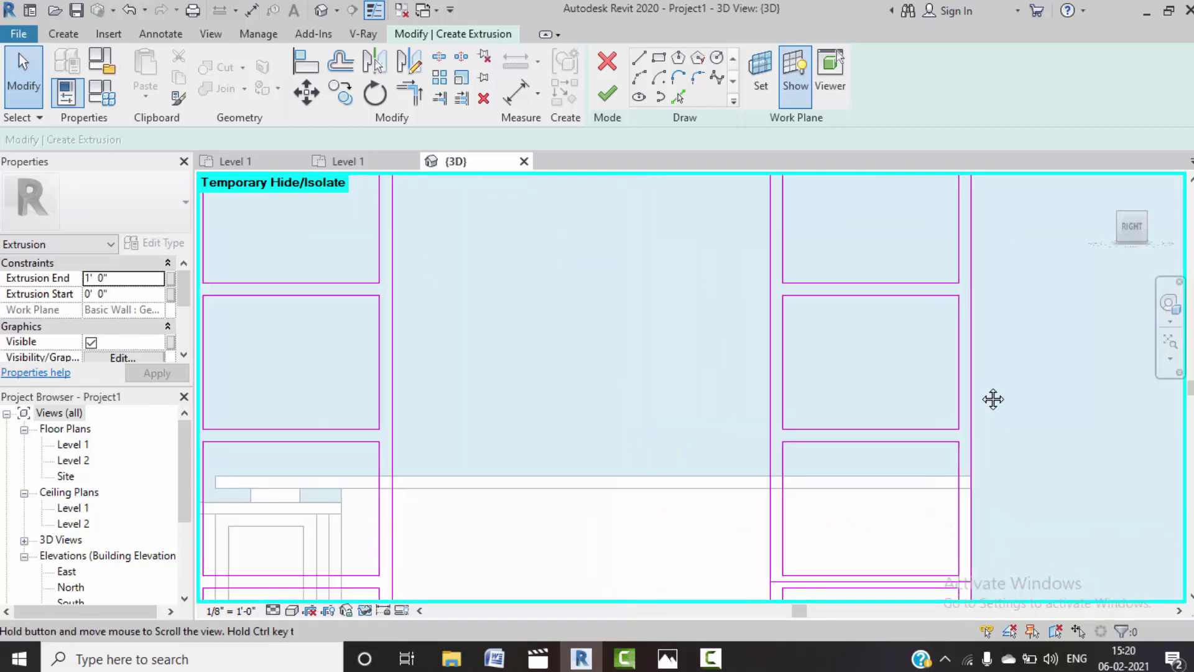
scroll(952, 432, up, 3)
scroll(954, 429, up, 1)
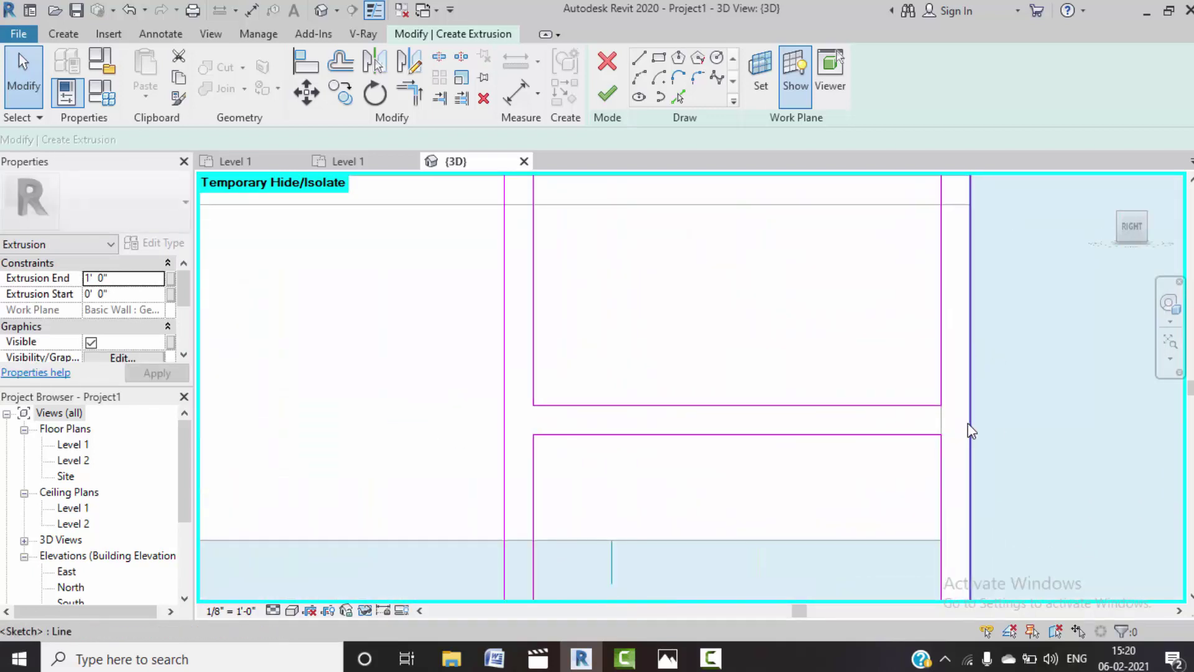
scroll(969, 426, down, 2)
scroll(970, 426, down, 2)
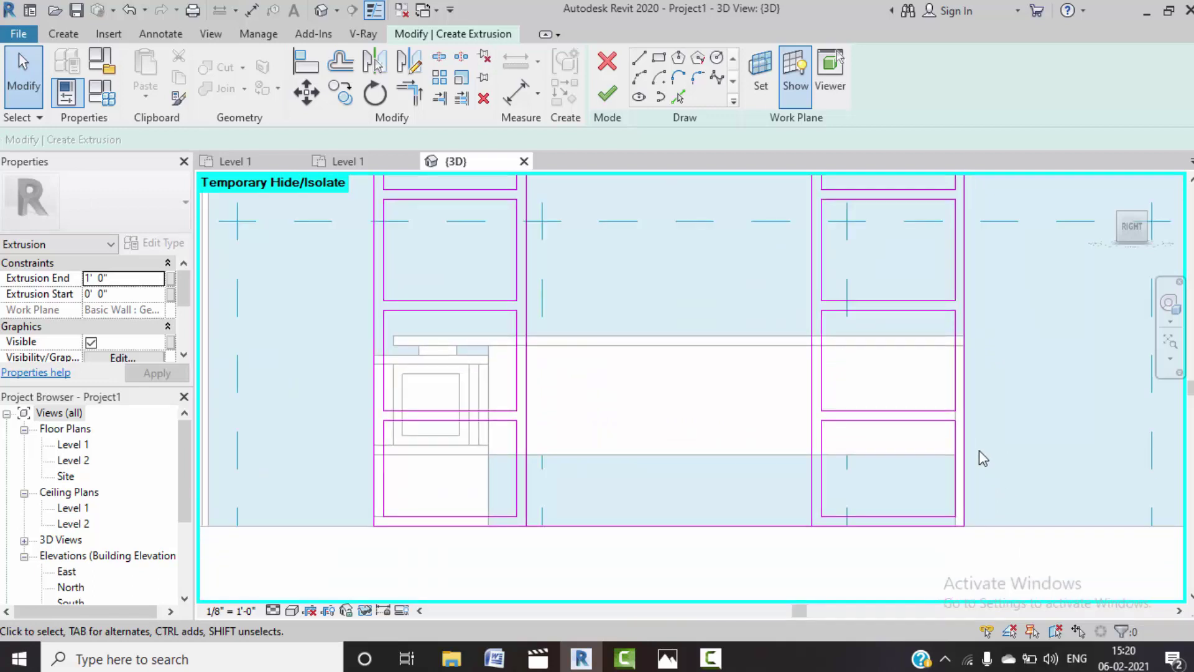
mouse_move(983, 458)
middle_down()
mouse_move(958, 493)
mouse_move(981, 387)
middle_up()
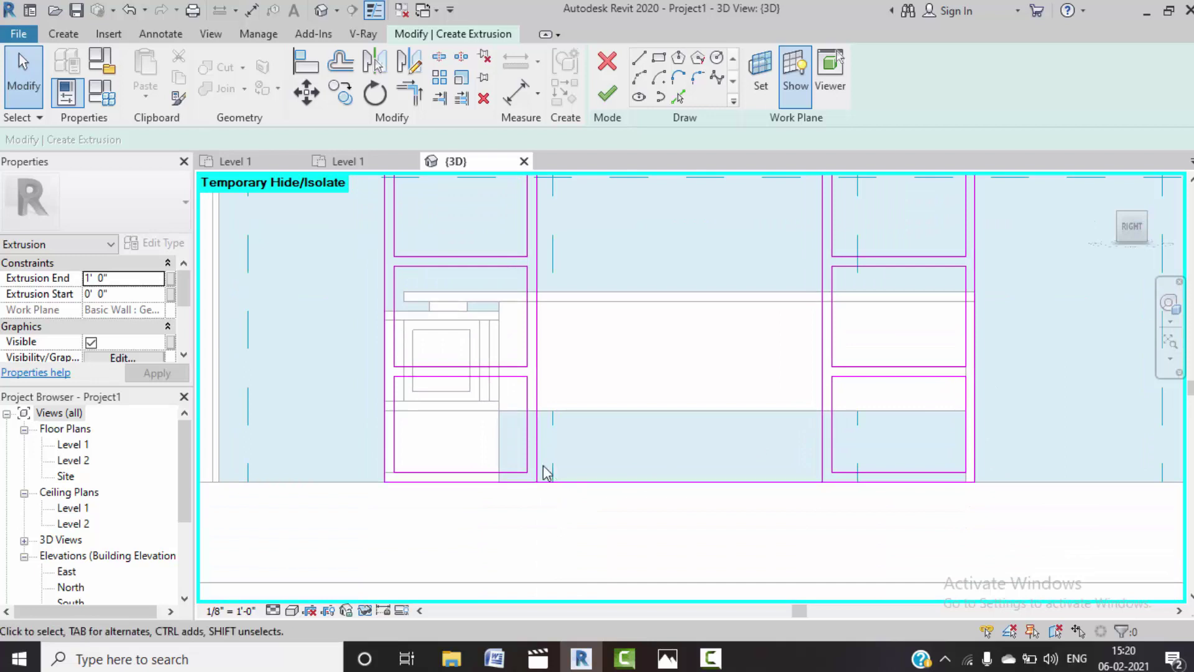
click(417, 93)
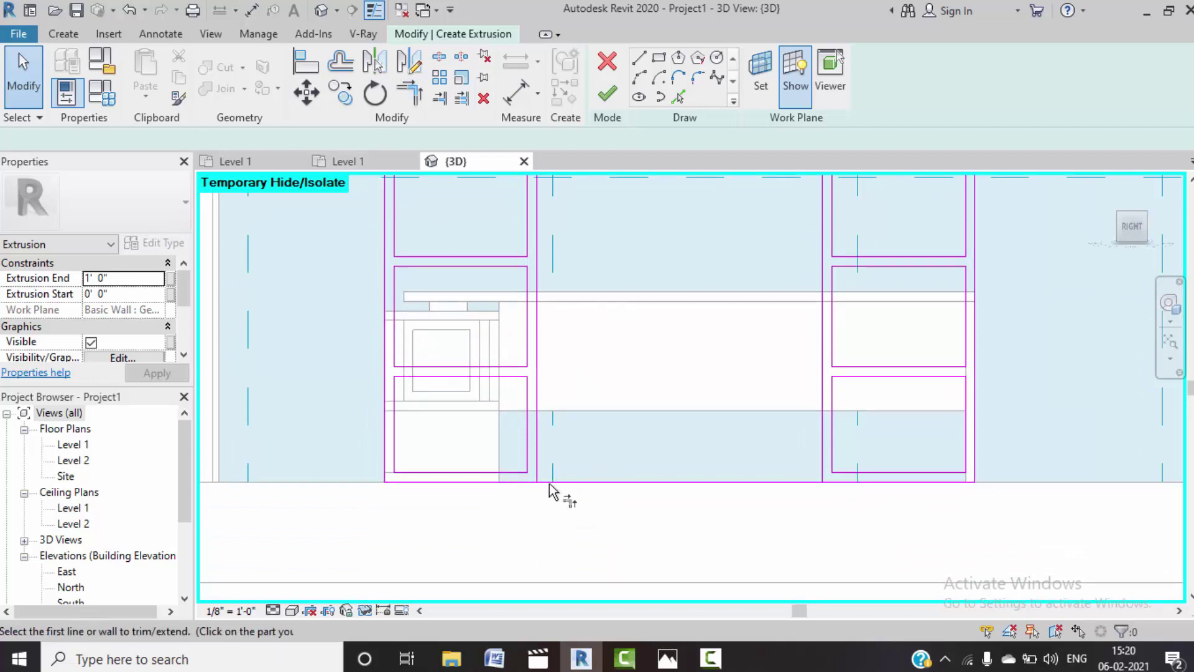
click(501, 474)
click(918, 474)
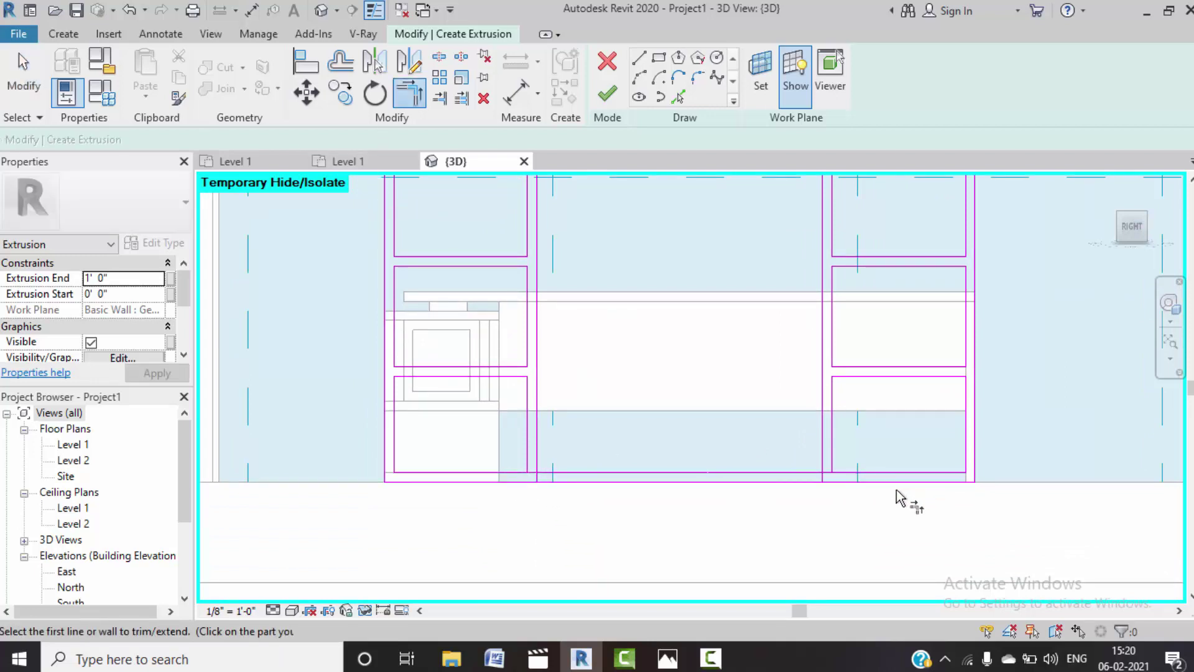
key(Escape)
scroll(838, 472, up, 3)
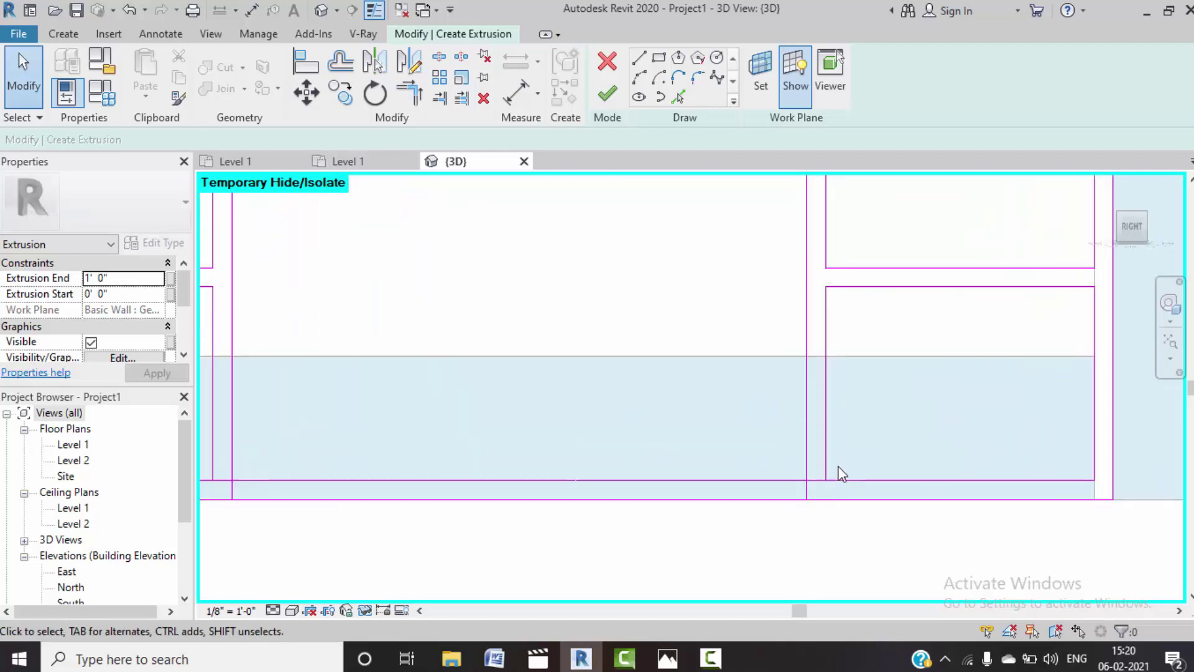
scroll(781, 427, down, 1)
scroll(821, 476, down, 2)
scroll(815, 485, up, 2)
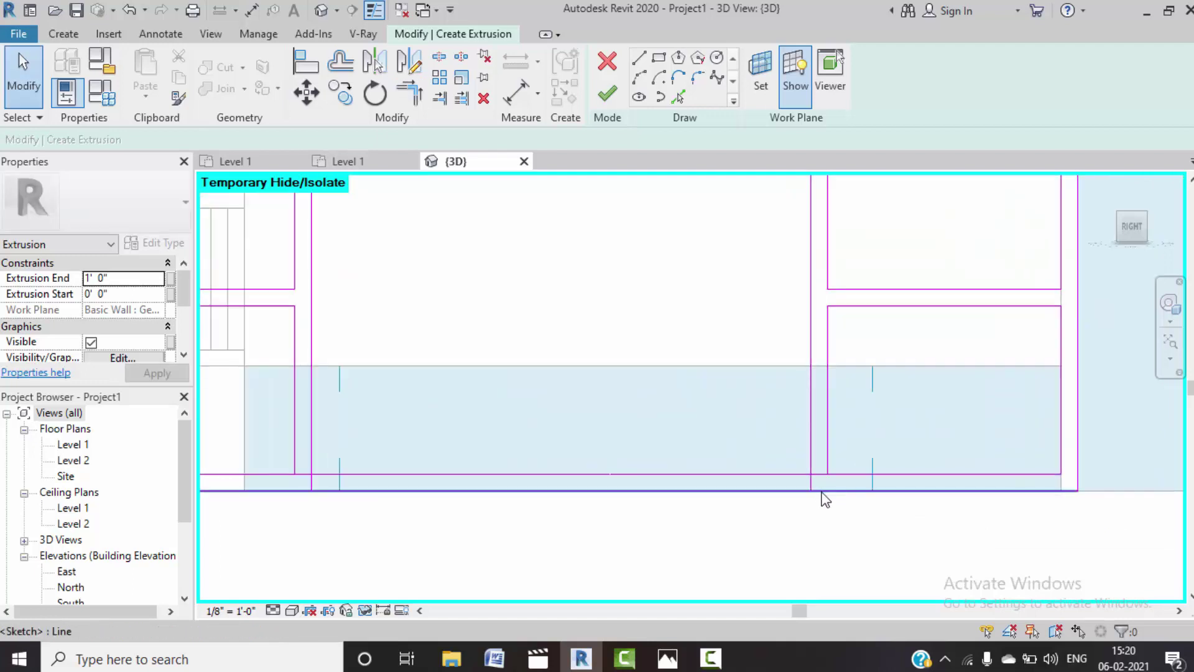
scroll(815, 486, up, 2)
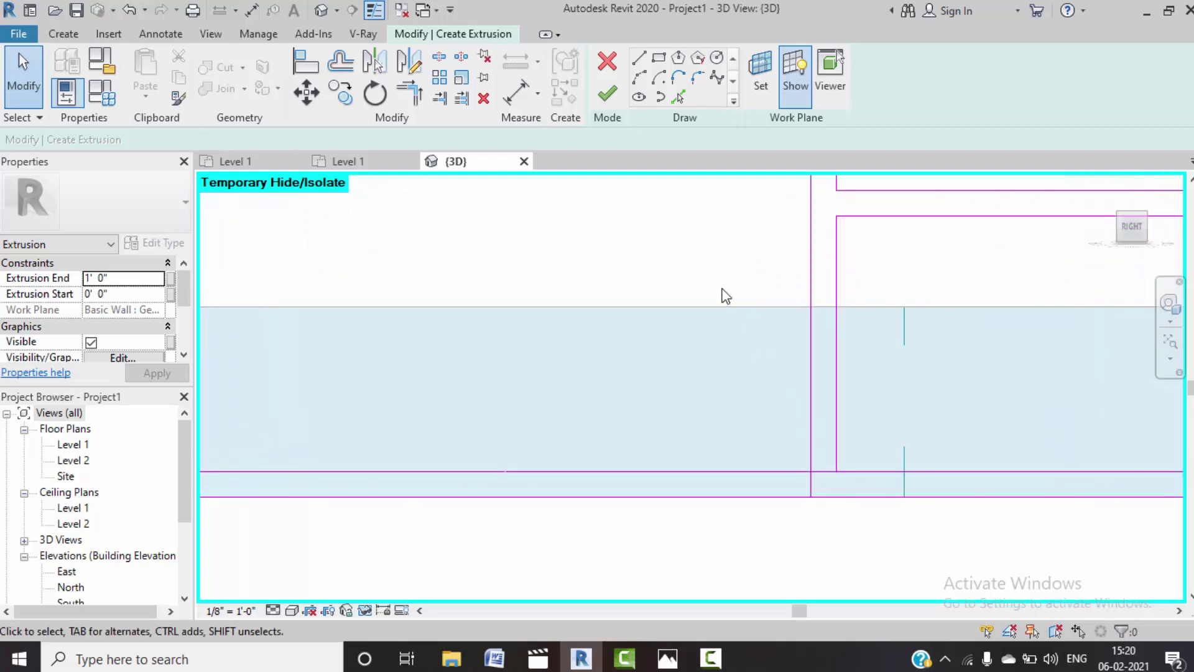
- Split the bottom sketch line at the corner and trim the vertical line to meet it
click(439, 62)
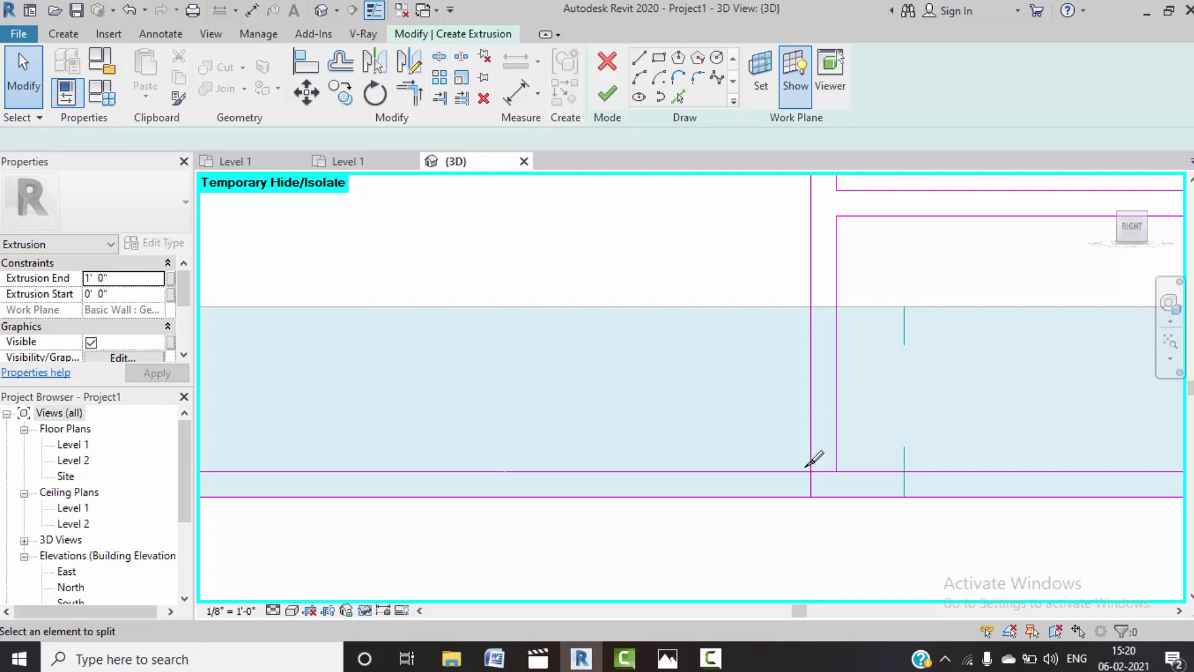
click(823, 472)
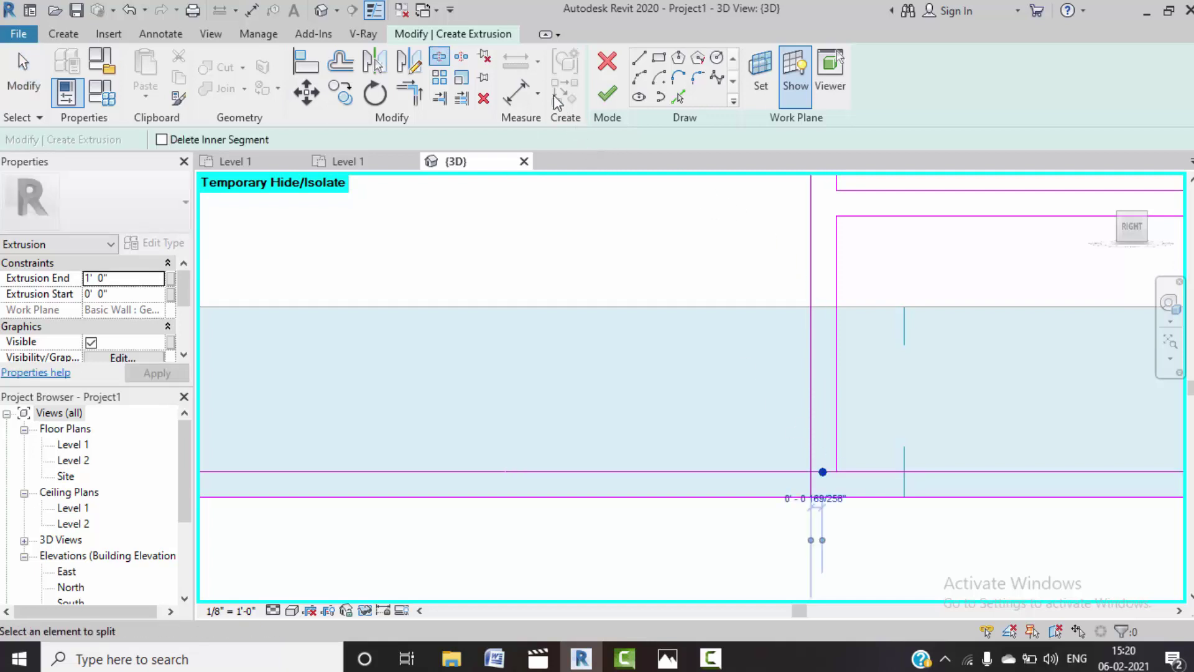
click(414, 92)
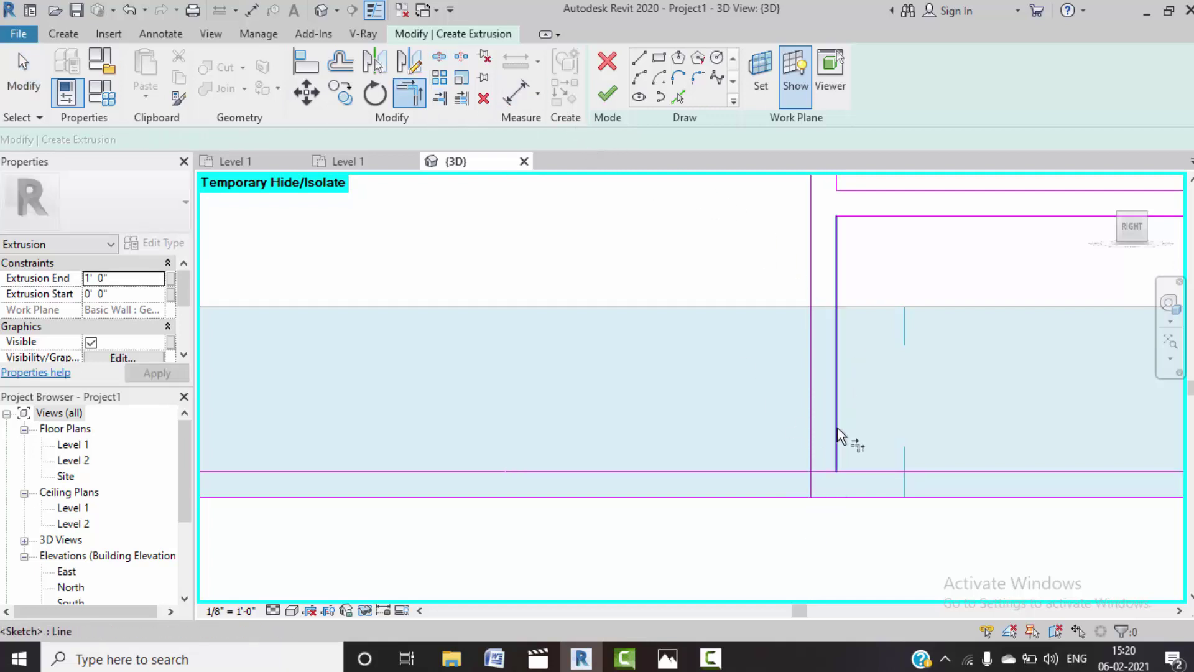
scroll(921, 383, down, 1)
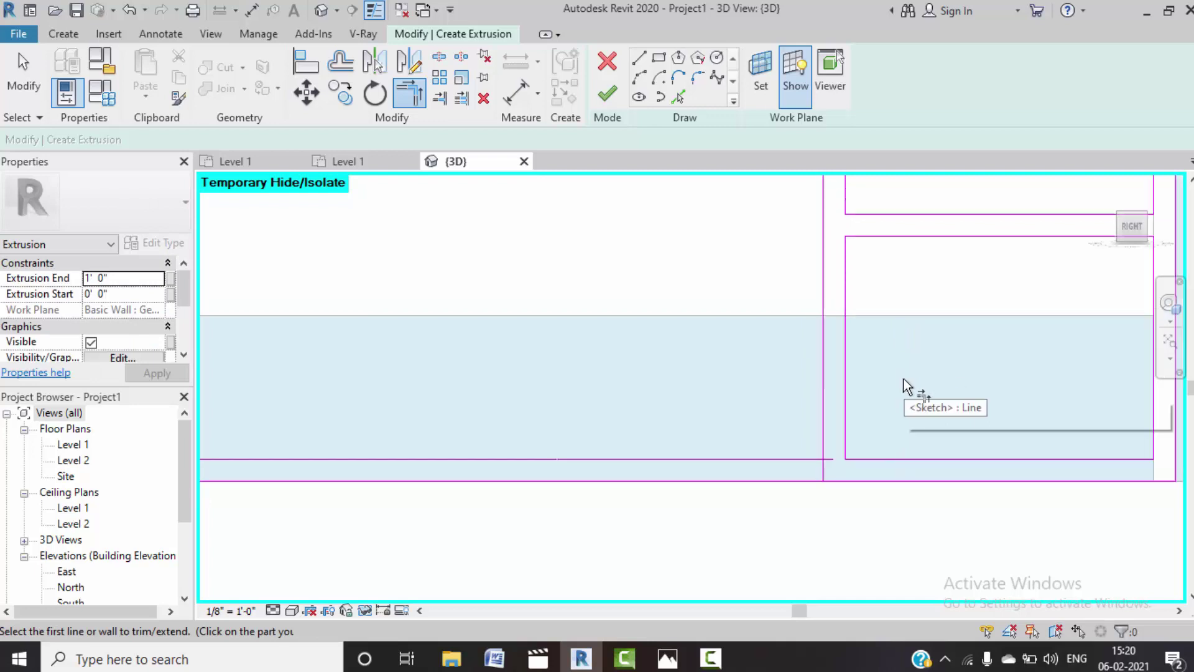
click(815, 459)
click(823, 434)
scroll(939, 491, down, 2)
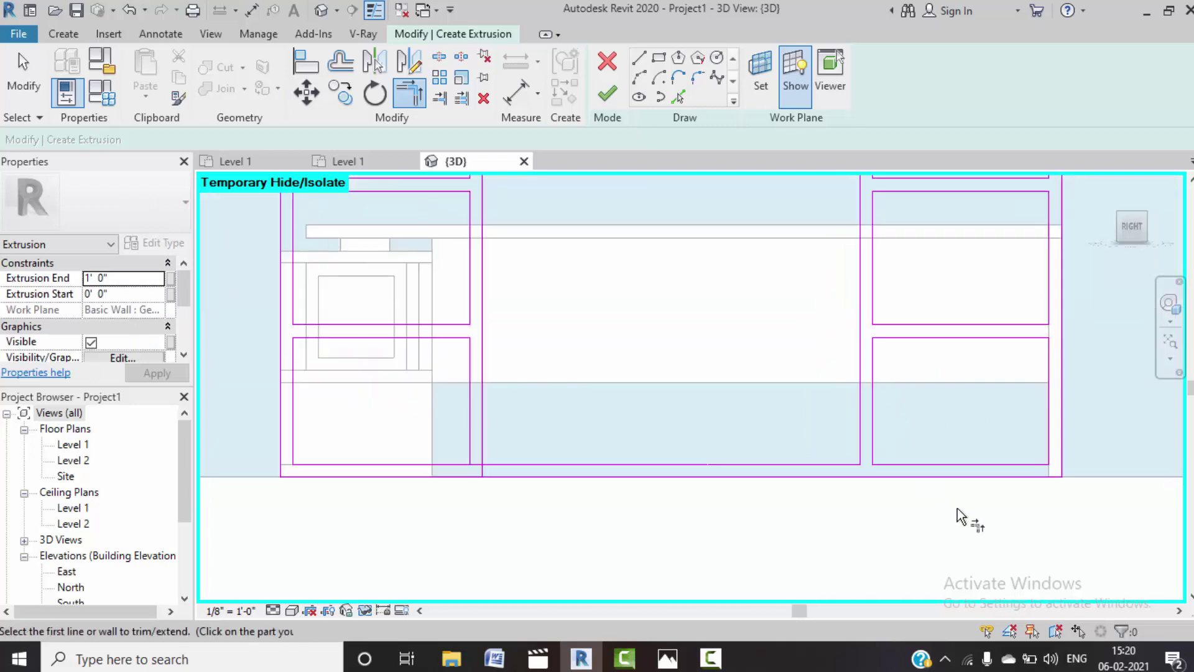
middle_drag(735, 507, 687, 514)
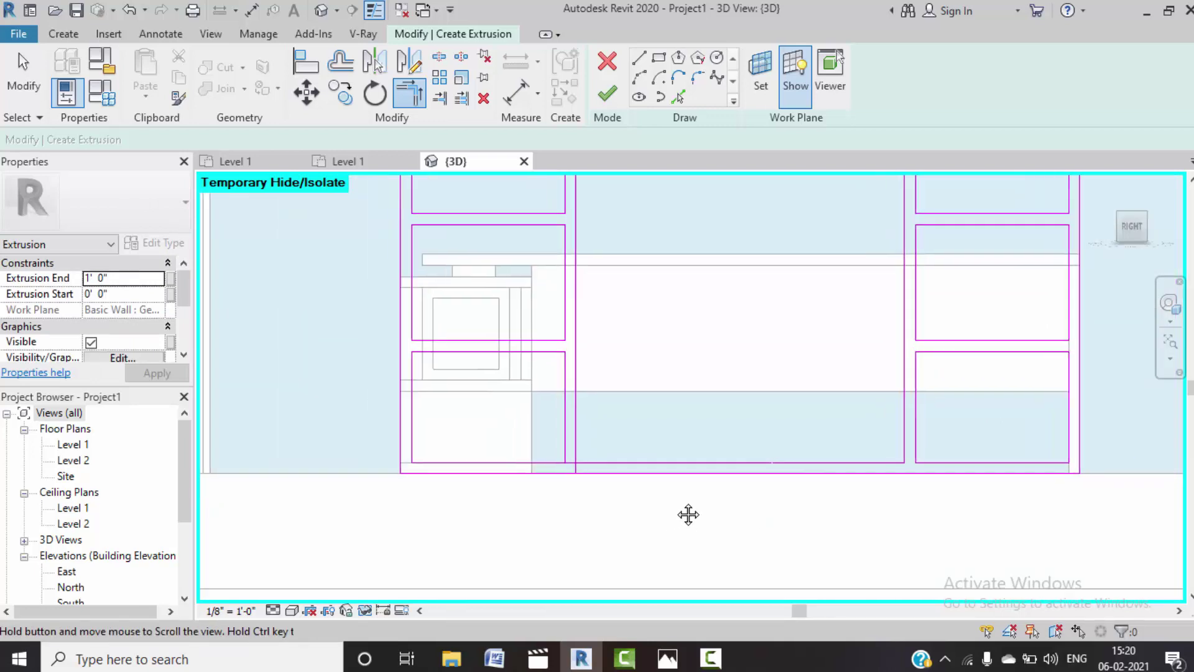
scroll(584, 463, up, 2)
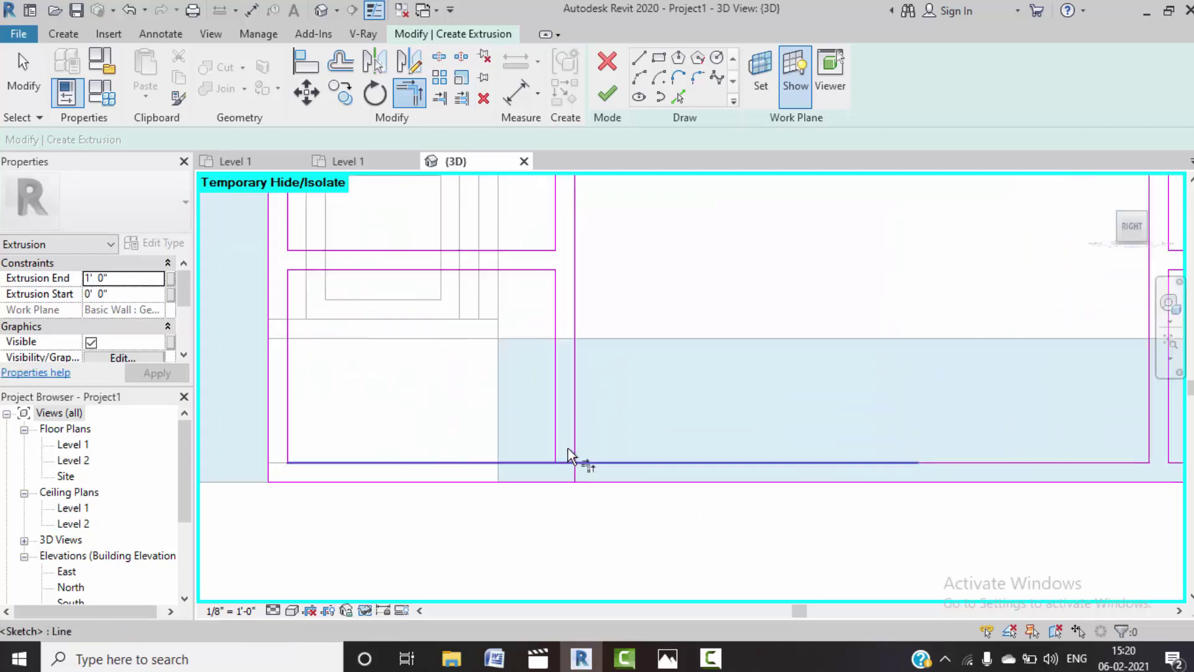
- Trim the inner top line so it joins the right bay's line
click(440, 59)
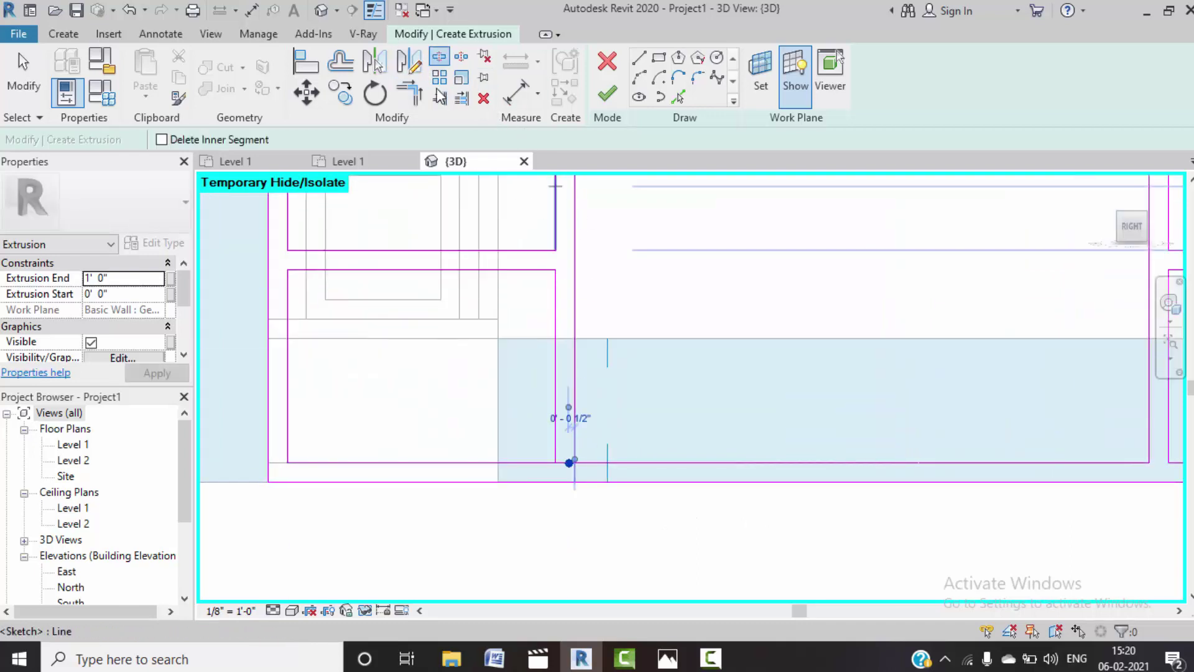
key(t)
key(r)
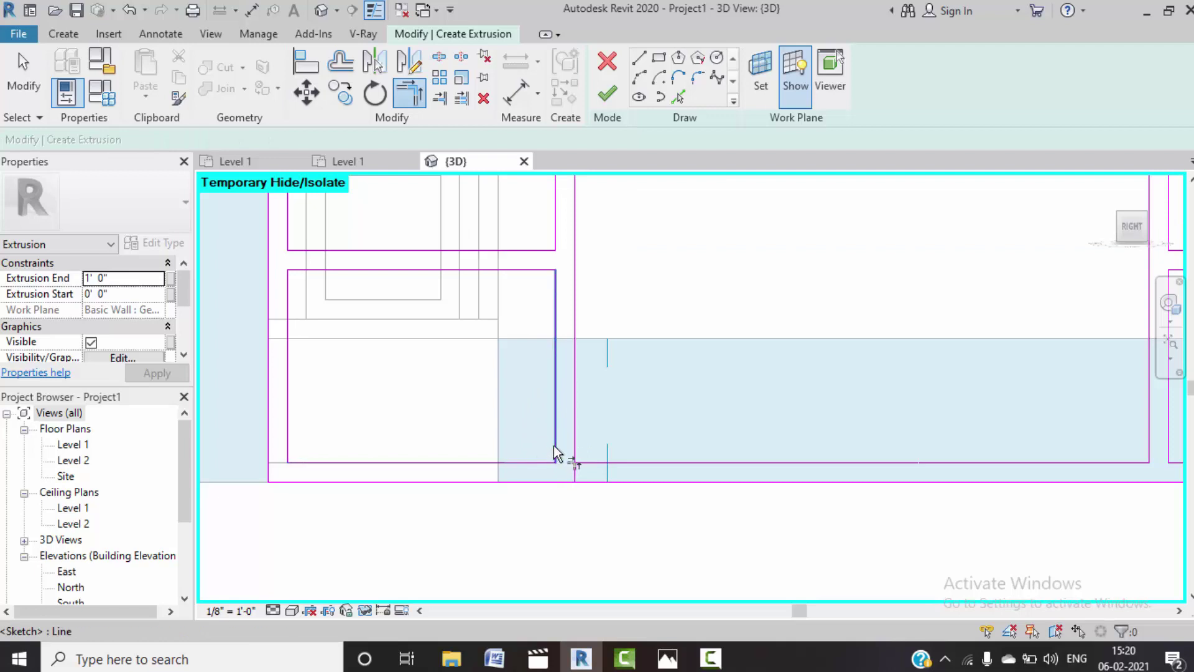
scroll(652, 468, down, 3)
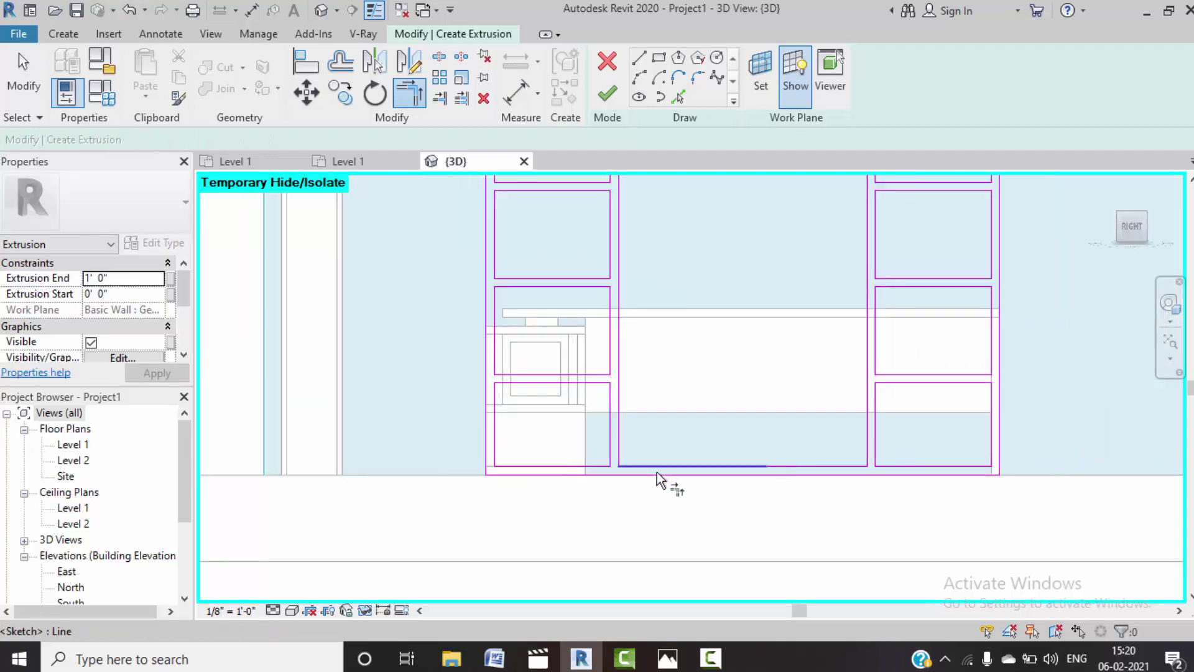
scroll(656, 472, down, 3)
middle_drag(729, 427, 653, 333)
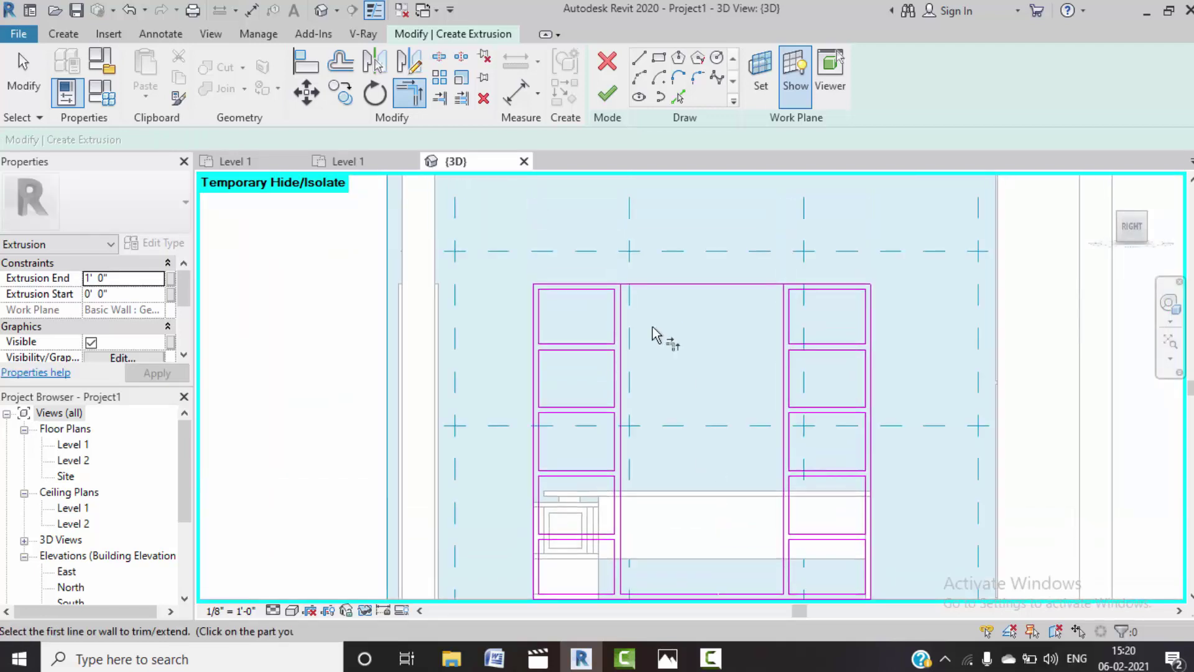
scroll(647, 311, up, 2)
scroll(630, 288, up, 2)
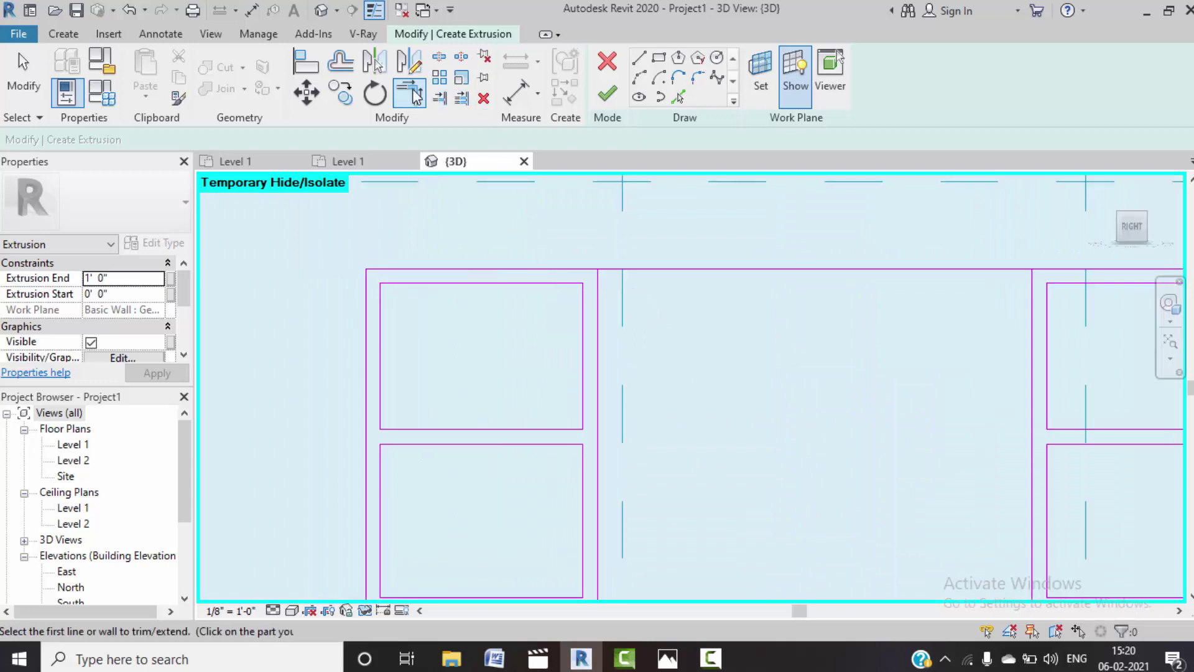
click(552, 285)
click(1096, 282)
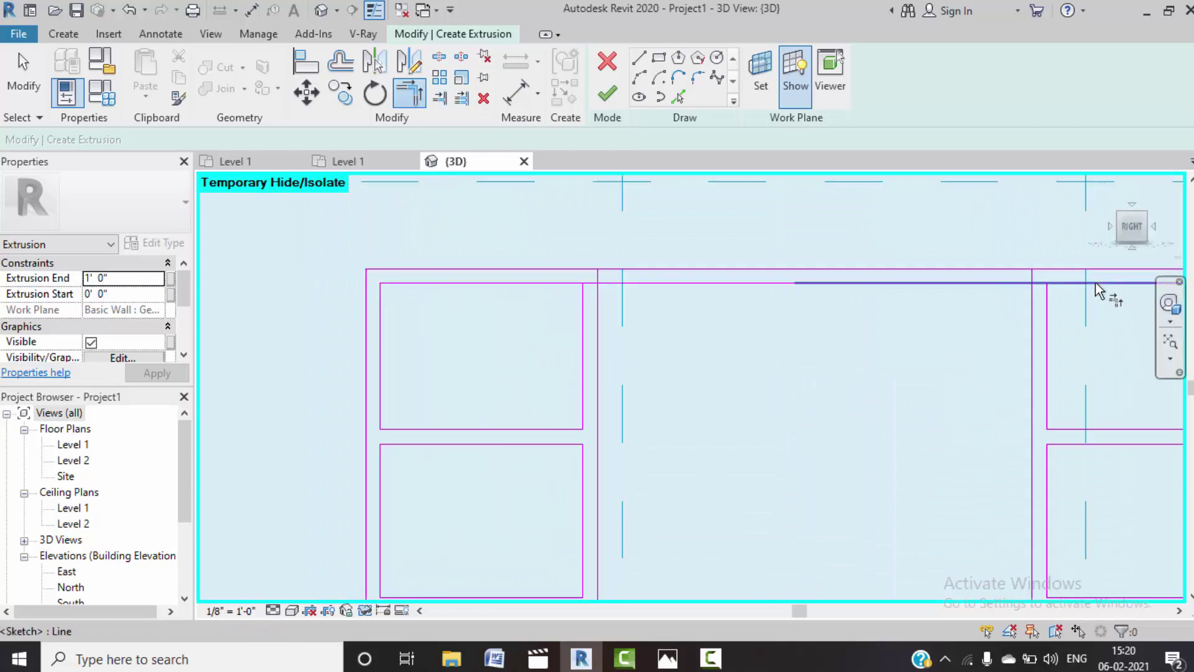
middle_drag(701, 240, 667, 245)
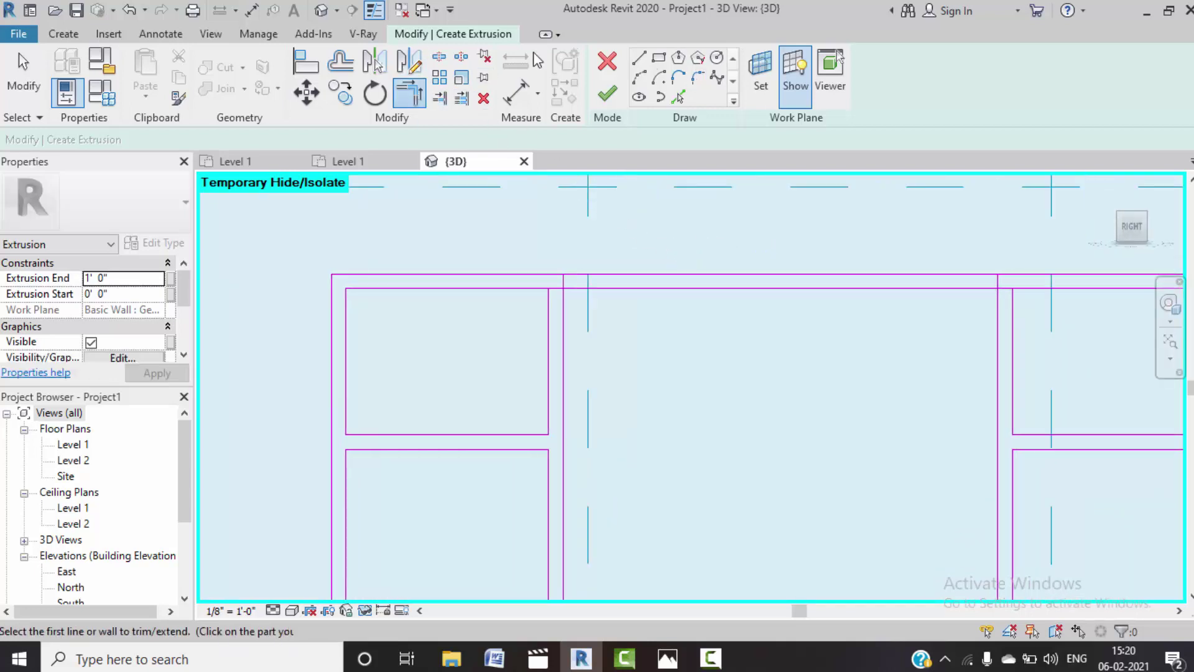
- Split the overlapping top line and join the vertical and horizontal lines into a corner
click(439, 58)
scroll(560, 280, up, 2)
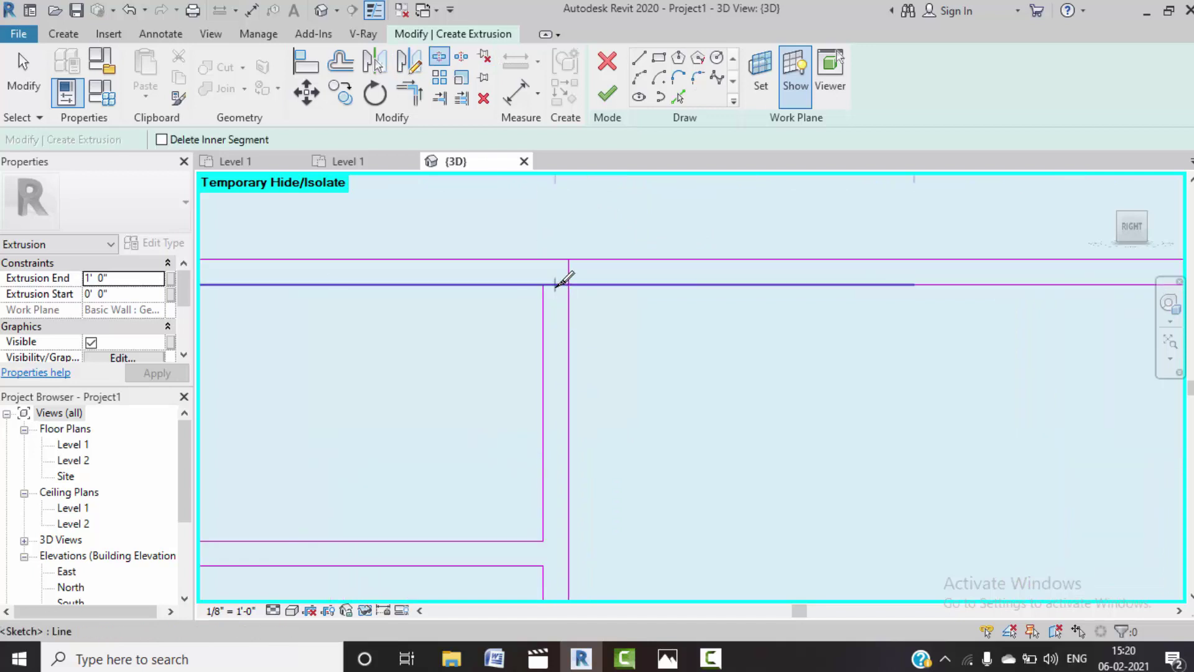
click(555, 285)
click(409, 94)
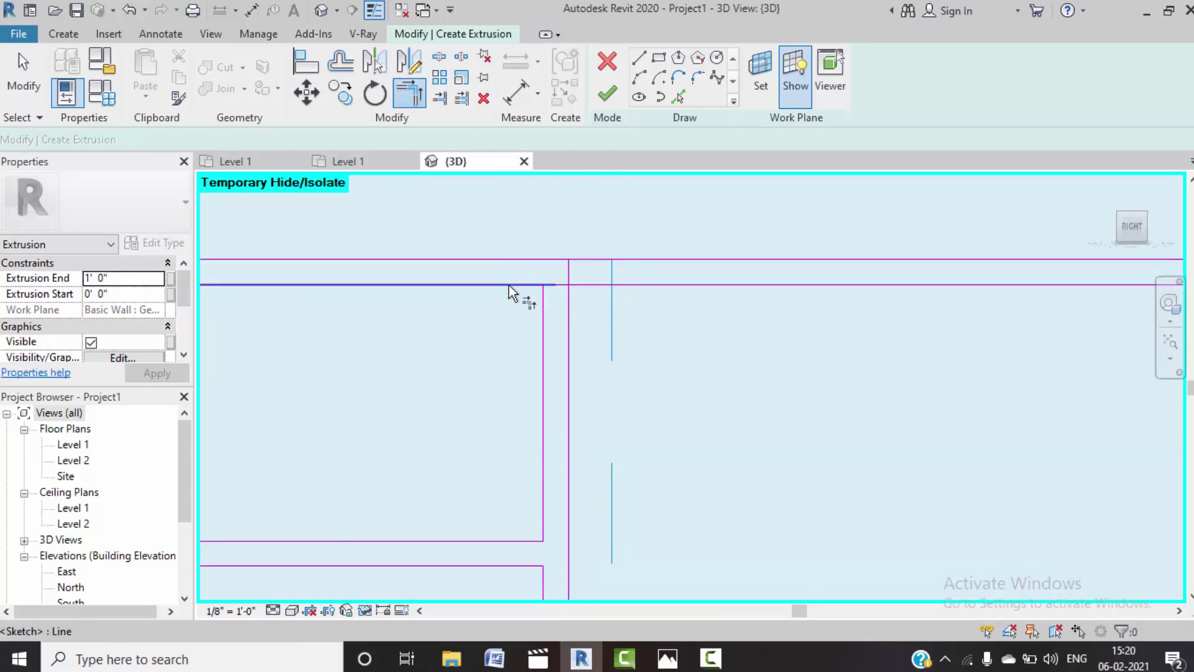
click(567, 311)
click(607, 284)
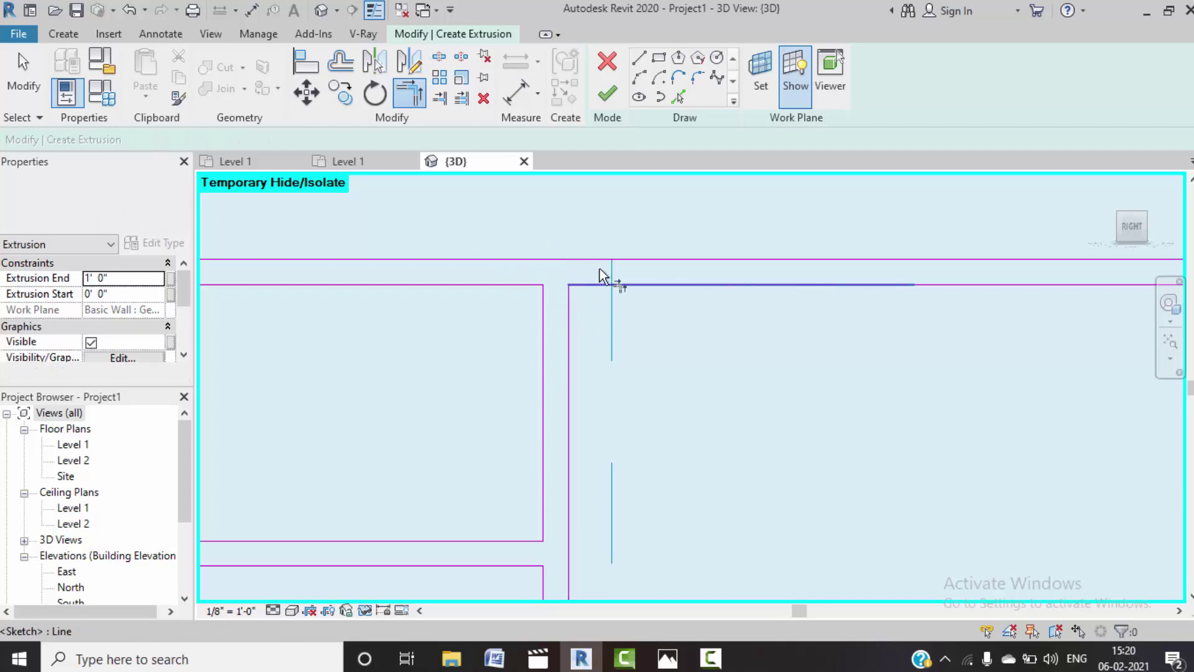
scroll(696, 335, down, 3)
middle_drag(695, 334, 622, 366)
scroll(752, 272, up, 4)
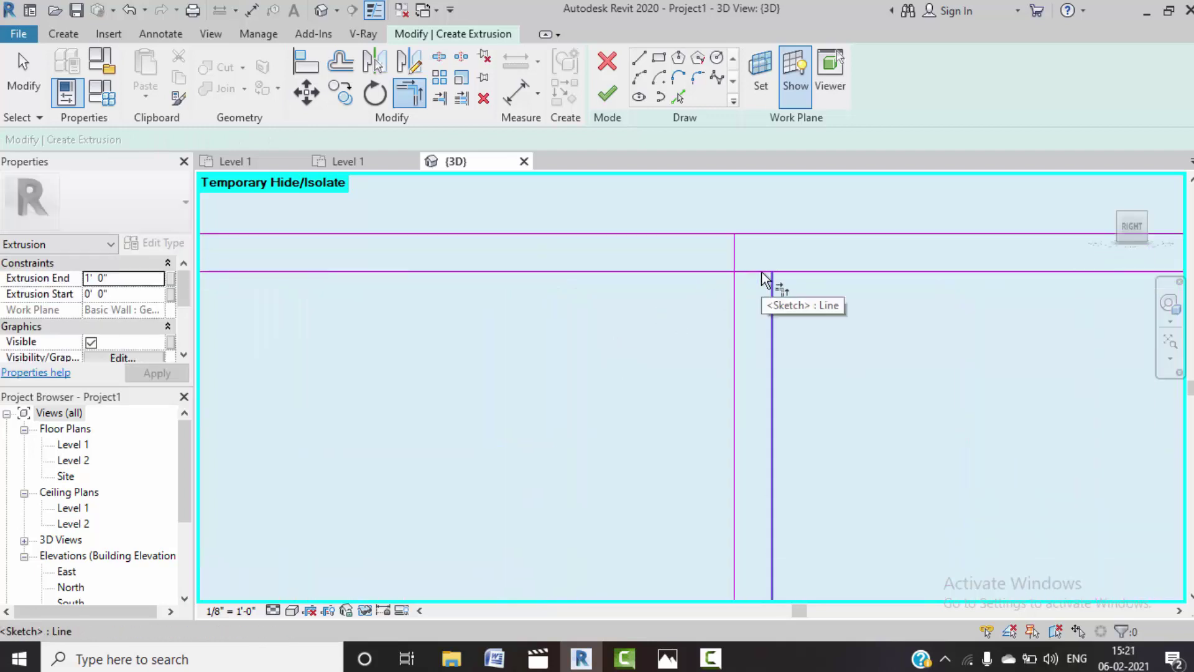
- Split and corner-trim the next bay's lines, then finish the sketch as the frame extrusion
click(446, 57)
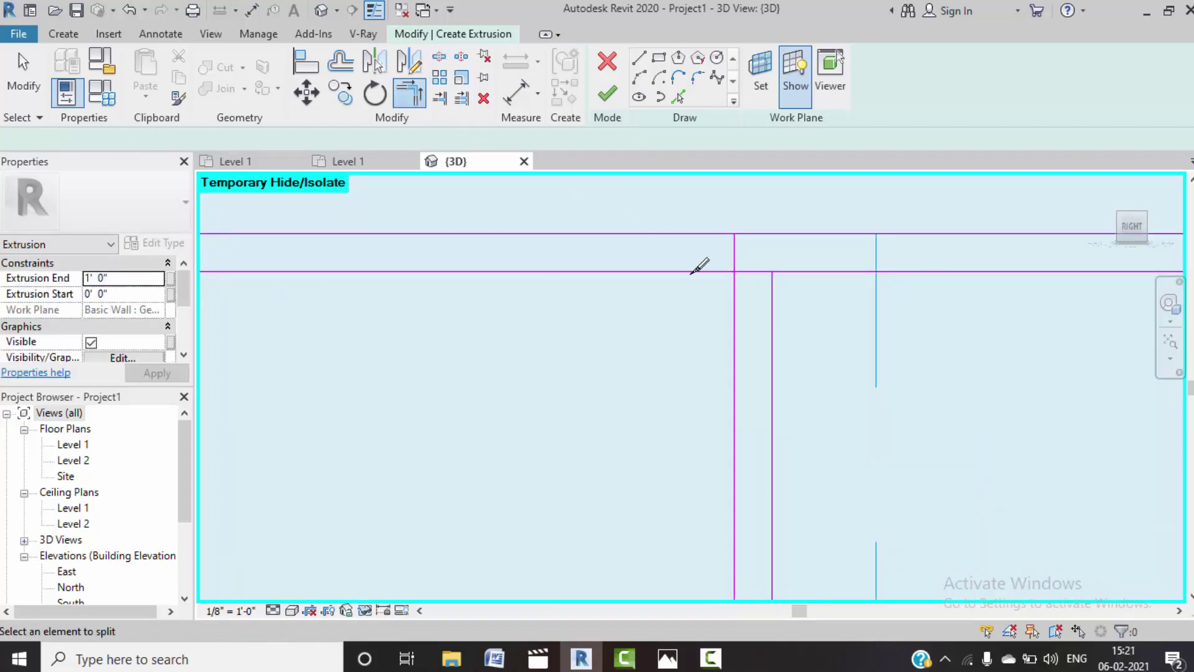
click(754, 272)
click(410, 94)
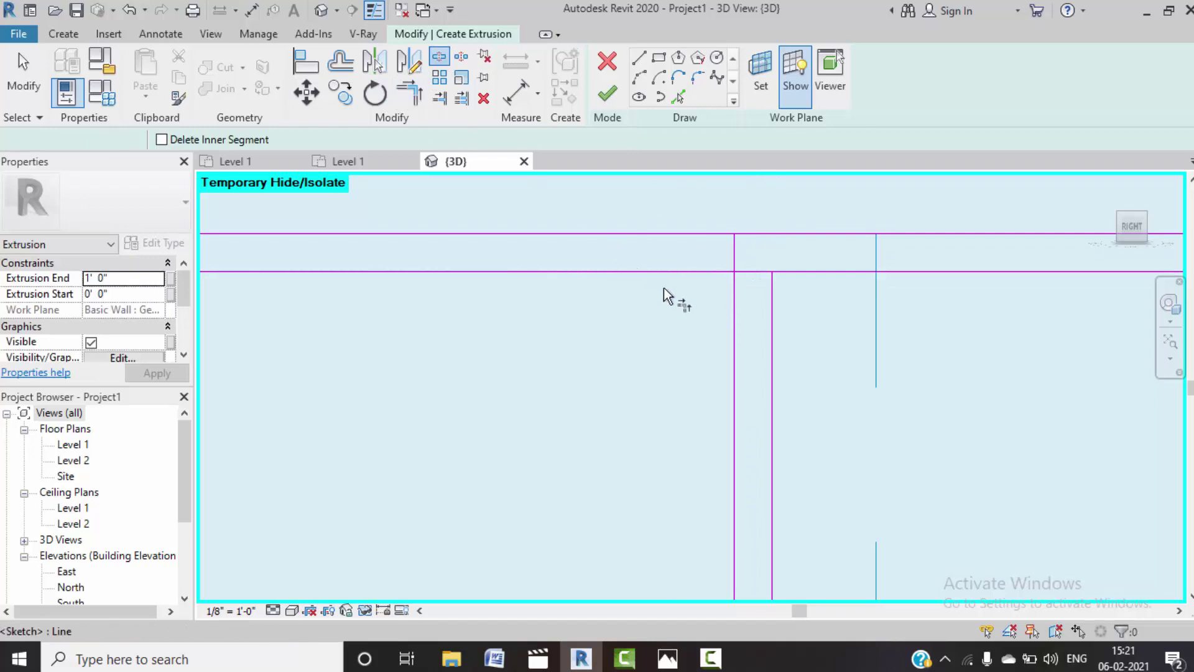
click(700, 270)
click(735, 293)
click(770, 301)
click(793, 271)
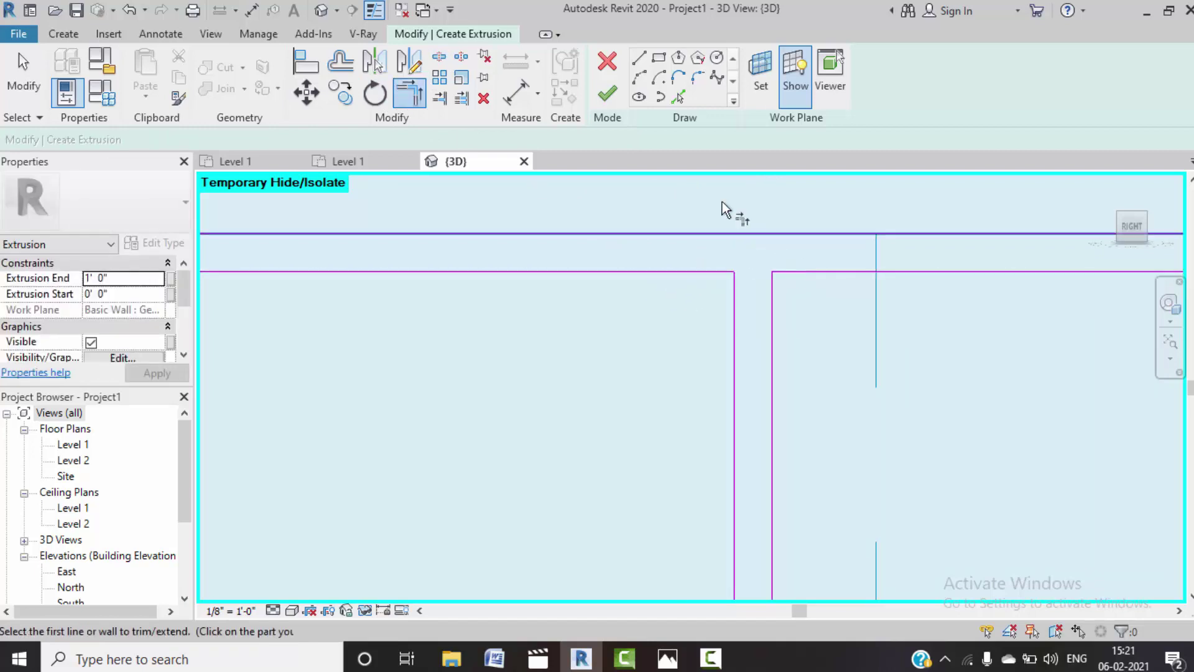
click(608, 94)
- Keep the frame extrusion depth at 1' while viewing the frame at an angle
scroll(689, 404, down, 2)
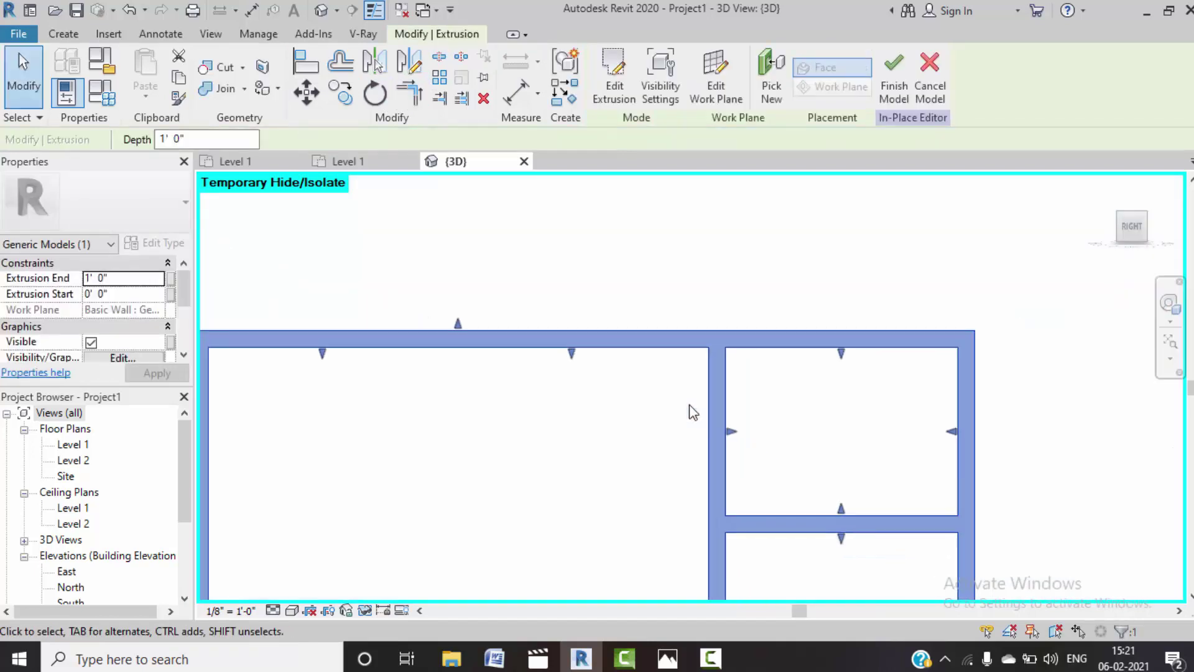
scroll(689, 404, down, 2)
scroll(689, 404, down, 3)
middle_drag(714, 396, 715, 331)
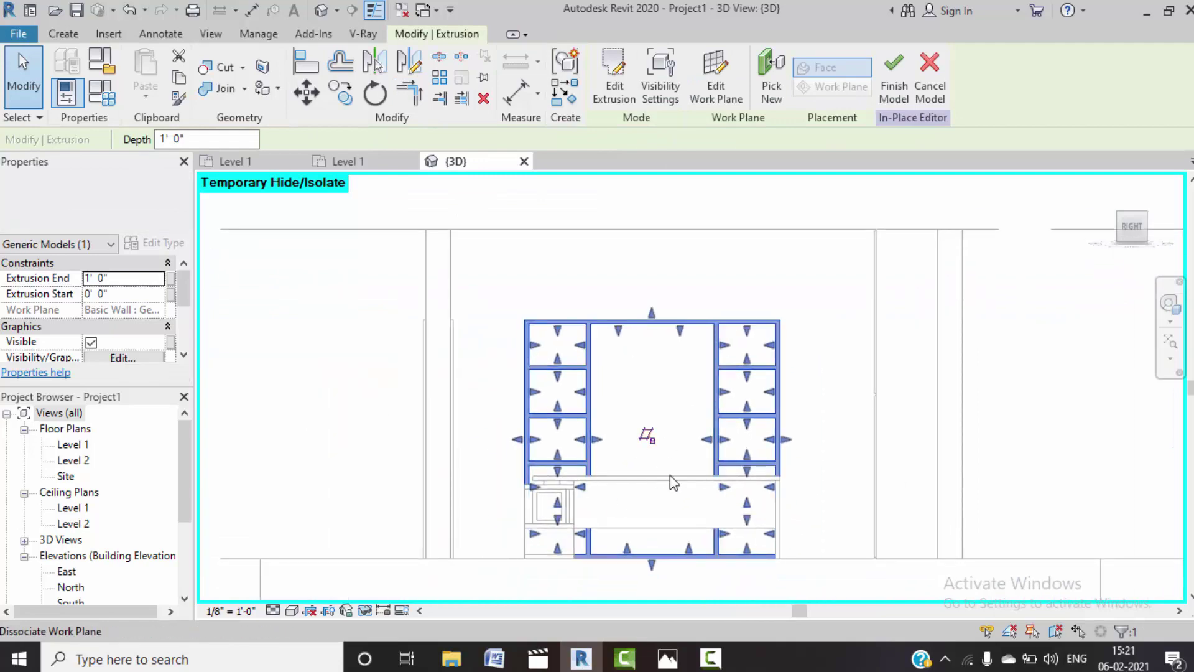
middle_drag(755, 394, 784, 339)
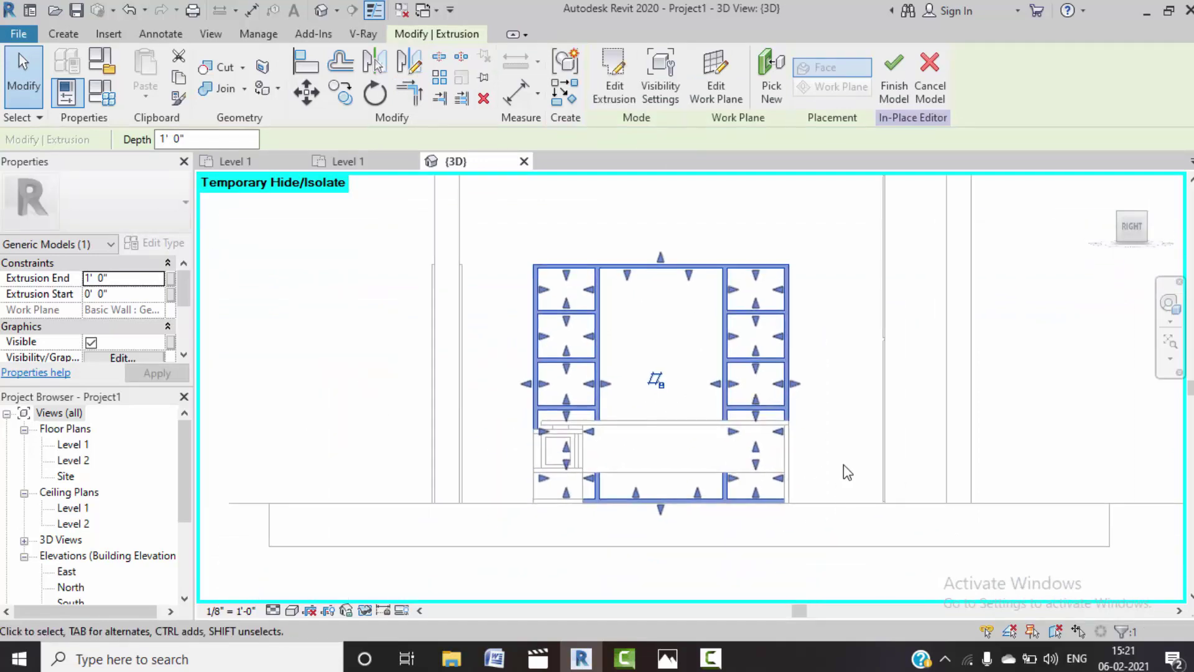
shift+middle_drag(847, 473, 858, 615)
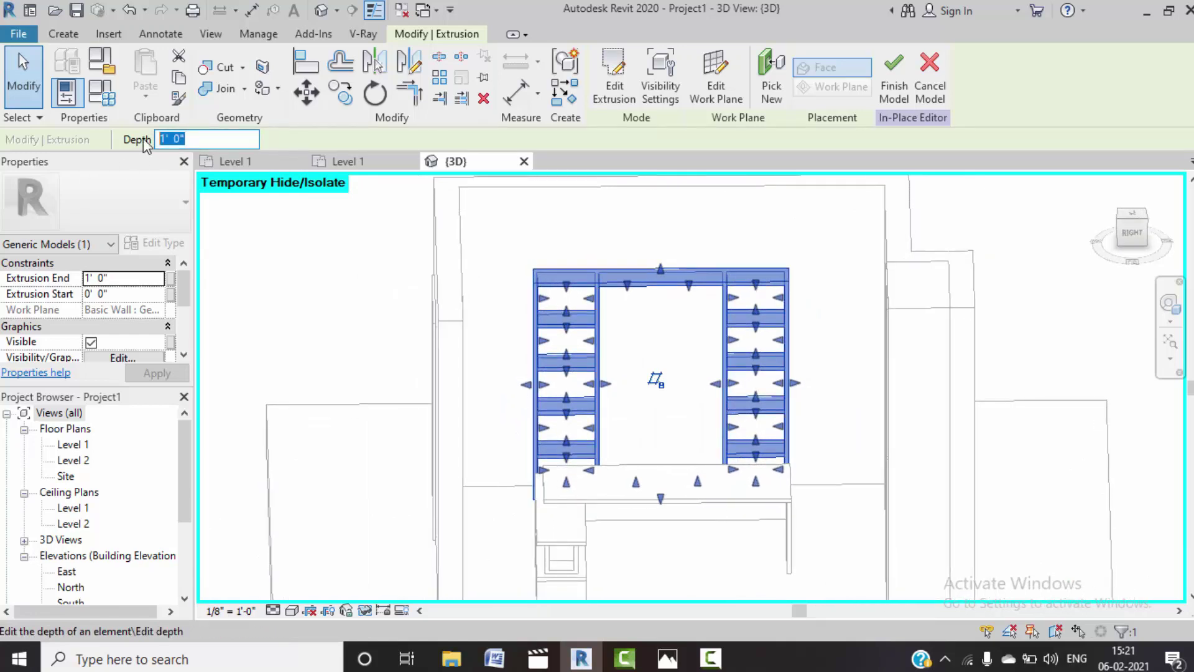
text(1)
click(343, 280)
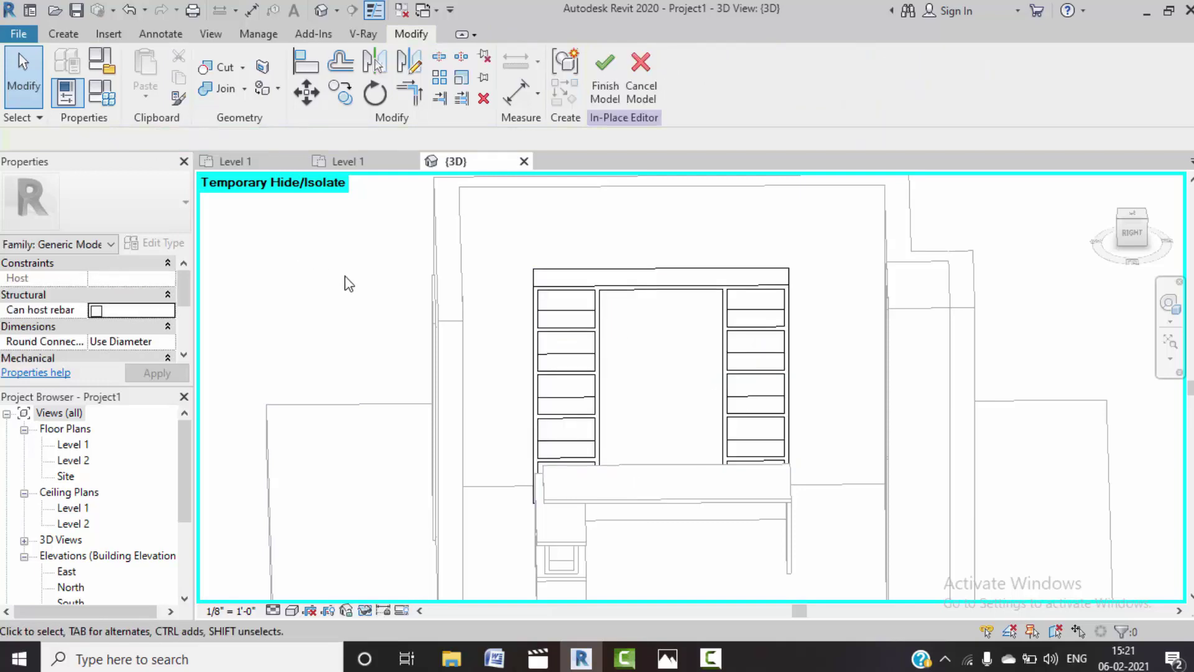
- Orbit back to a near-front view and compare with the COURT CHAMBER 6 render
scroll(364, 286, down, 2)
mouse_move(441, 379)
shift+middle_down()
mouse_move(501, 320)
mouse_move(573, 309)
mouse_move(400, 381)
mouse_move(391, 236)
mouse_move(418, 293)
shift+middle_up()
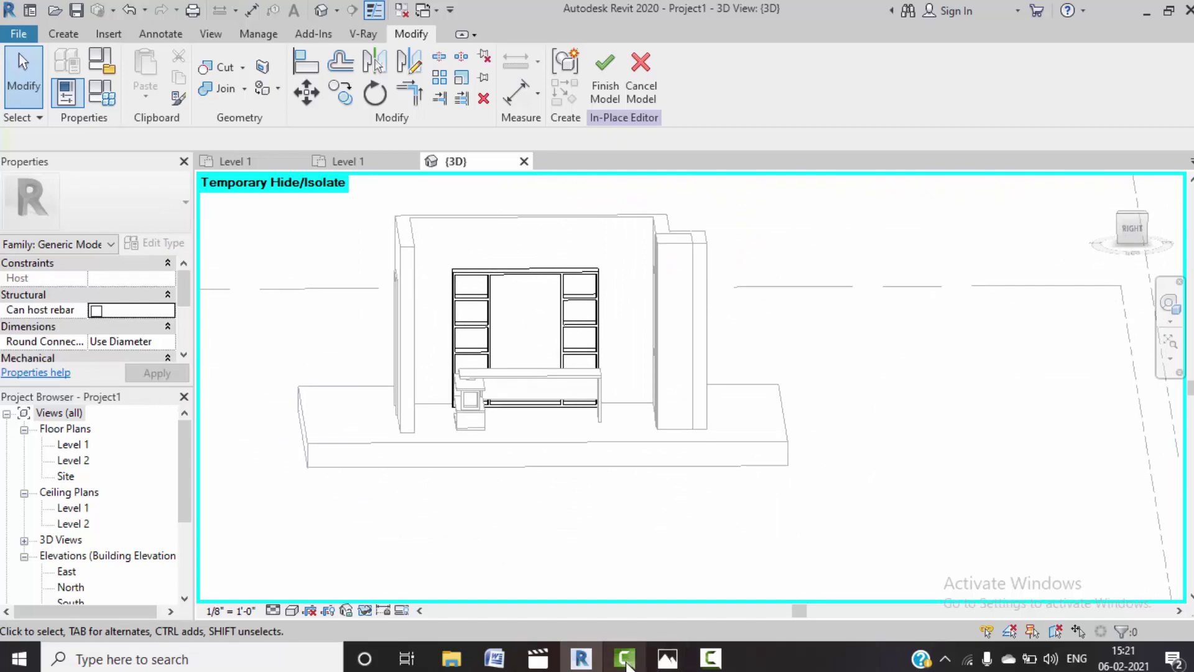
mouse_move(667, 659)
click(421, 596)
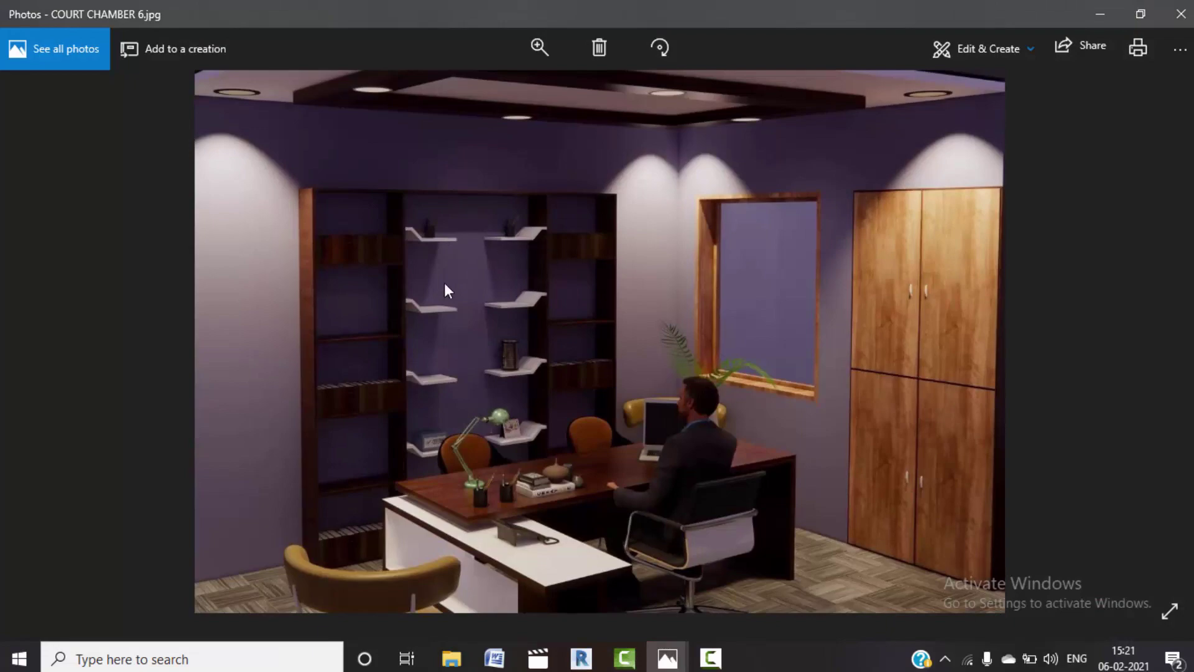
click(1102, 11)
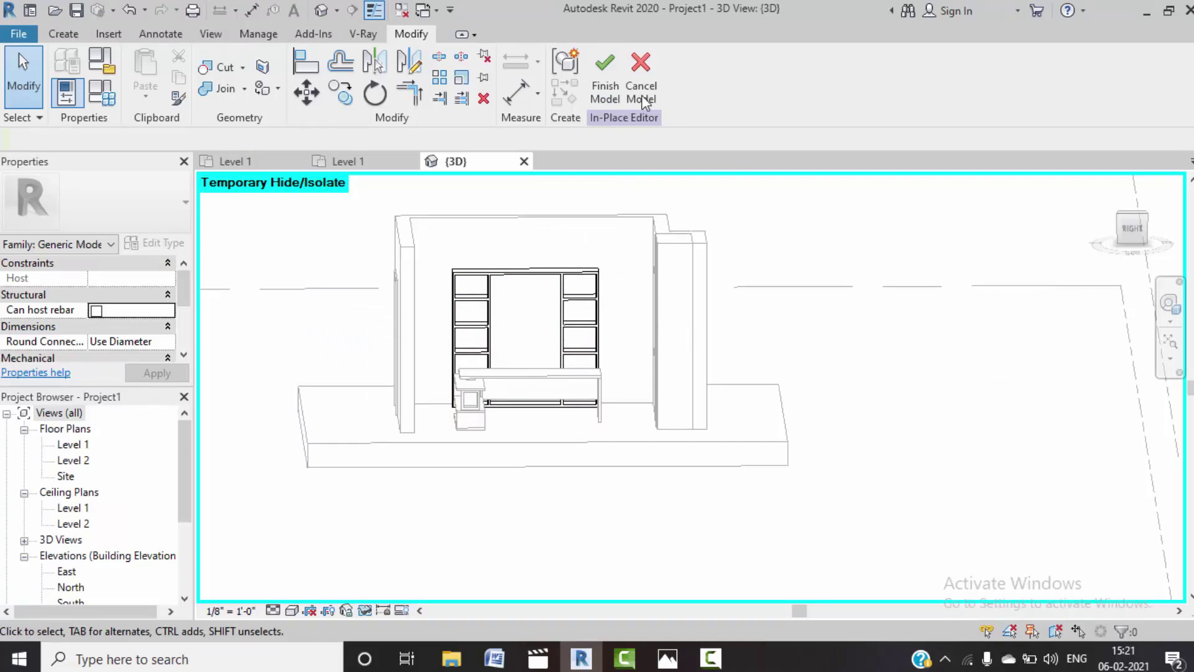
- Hide the boss table and switch to the RIGHT view
click(518, 380)
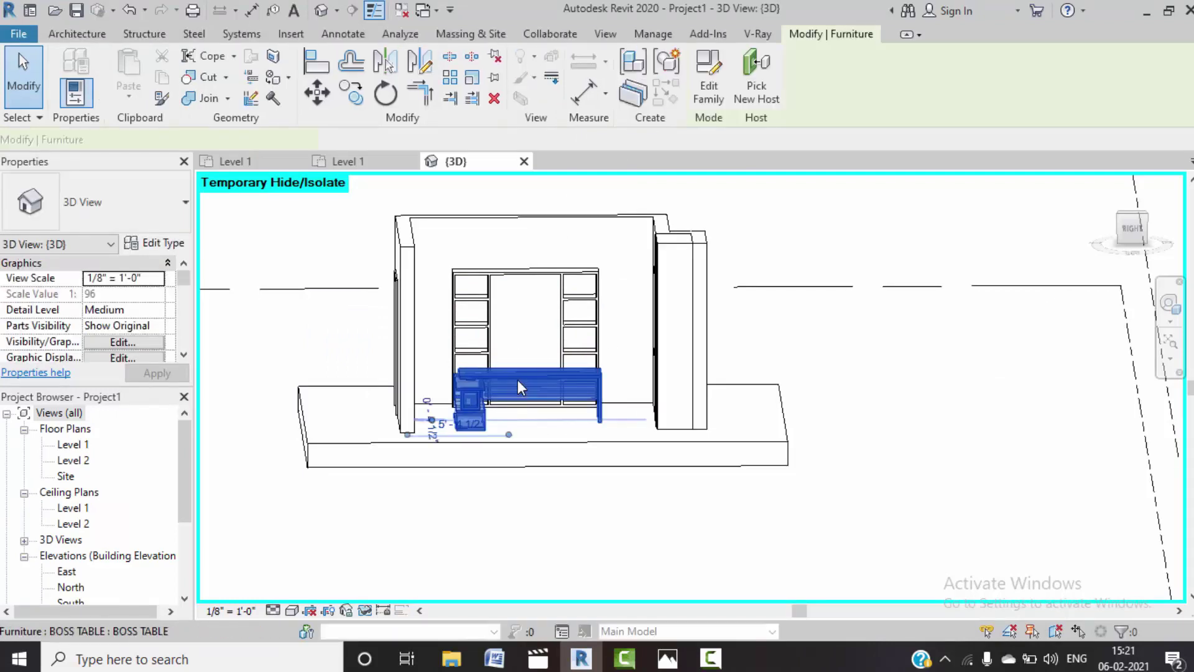
key(Delete)
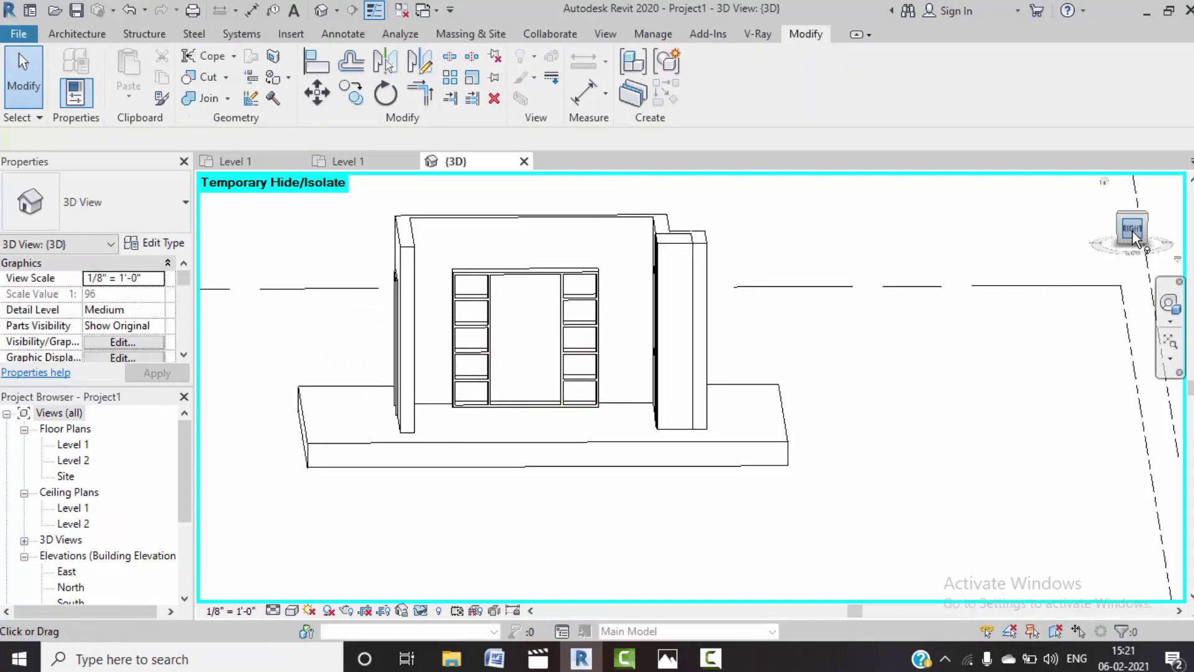
click(1132, 229)
scroll(740, 389, up, 2)
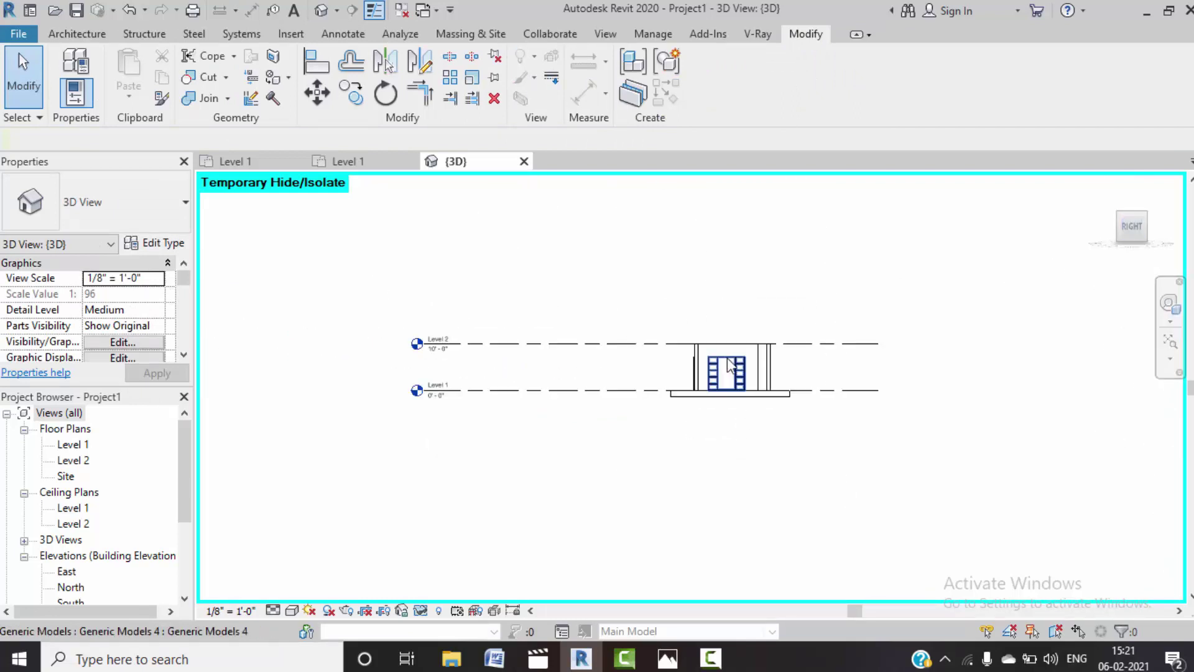
scroll(739, 389, up, 2)
- Reopen the bookshelf for in-place editing and centre it in the view
click(745, 343)
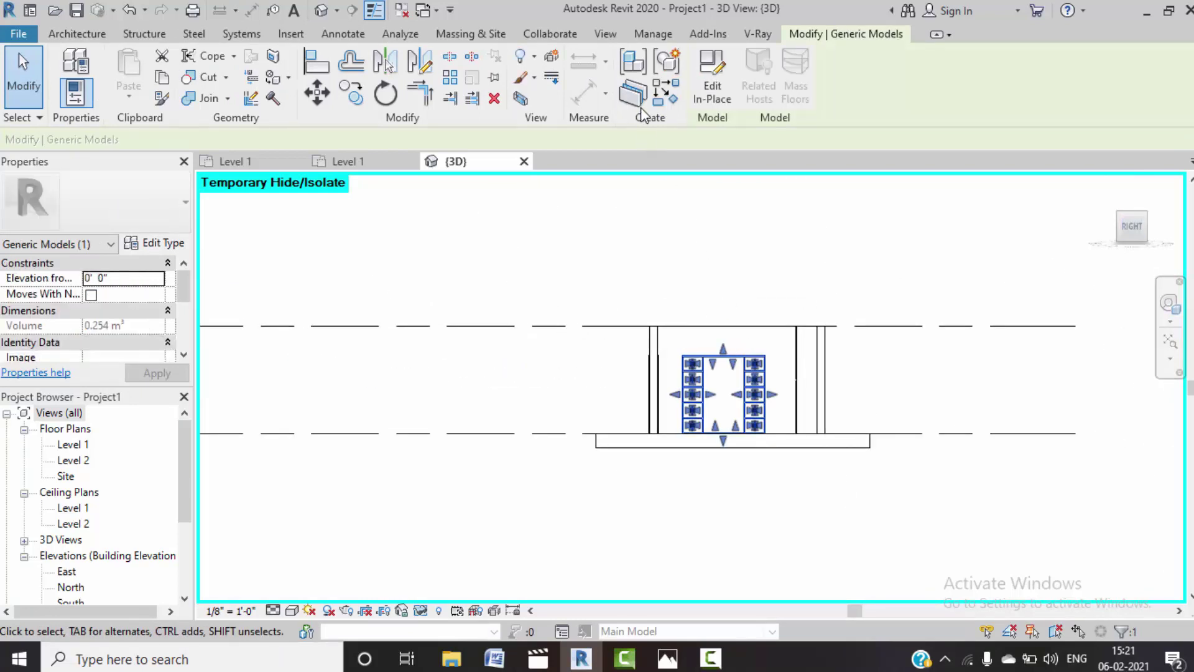
double_click(719, 382)
scroll(738, 381, up, 2)
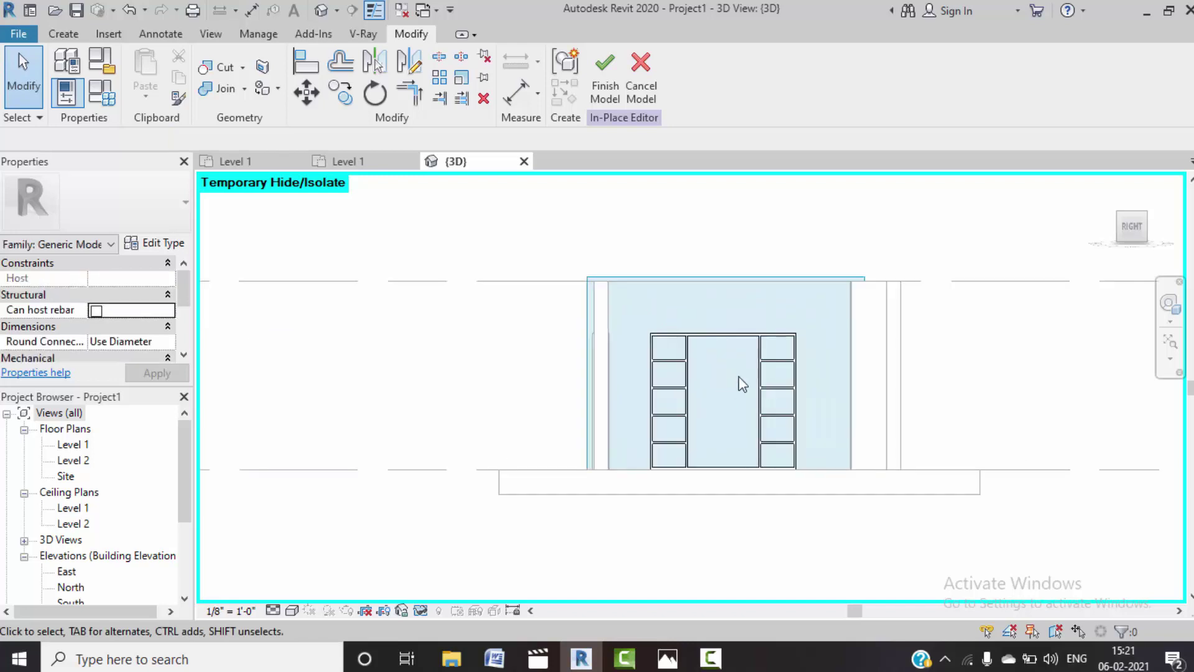
middle_drag(738, 381, 645, 176)
middle_drag(596, 355, 552, 546)
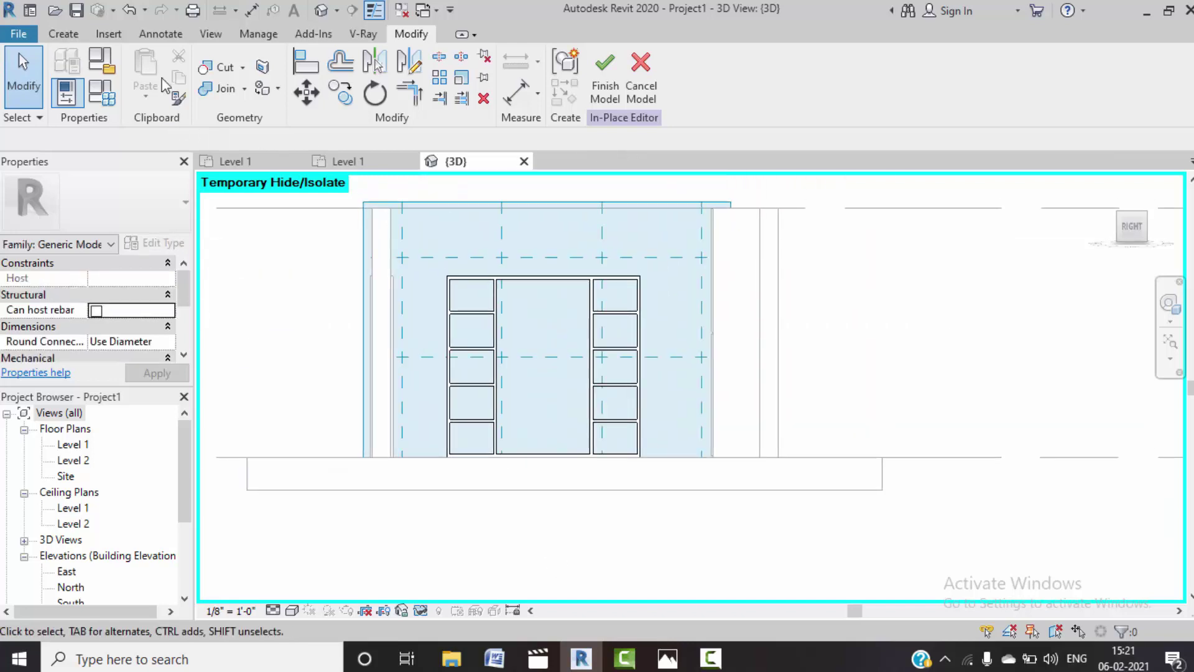
- Start a new solid extrusion for the shelves and glance at the COURT CHAMBER 6 render
click(65, 34)
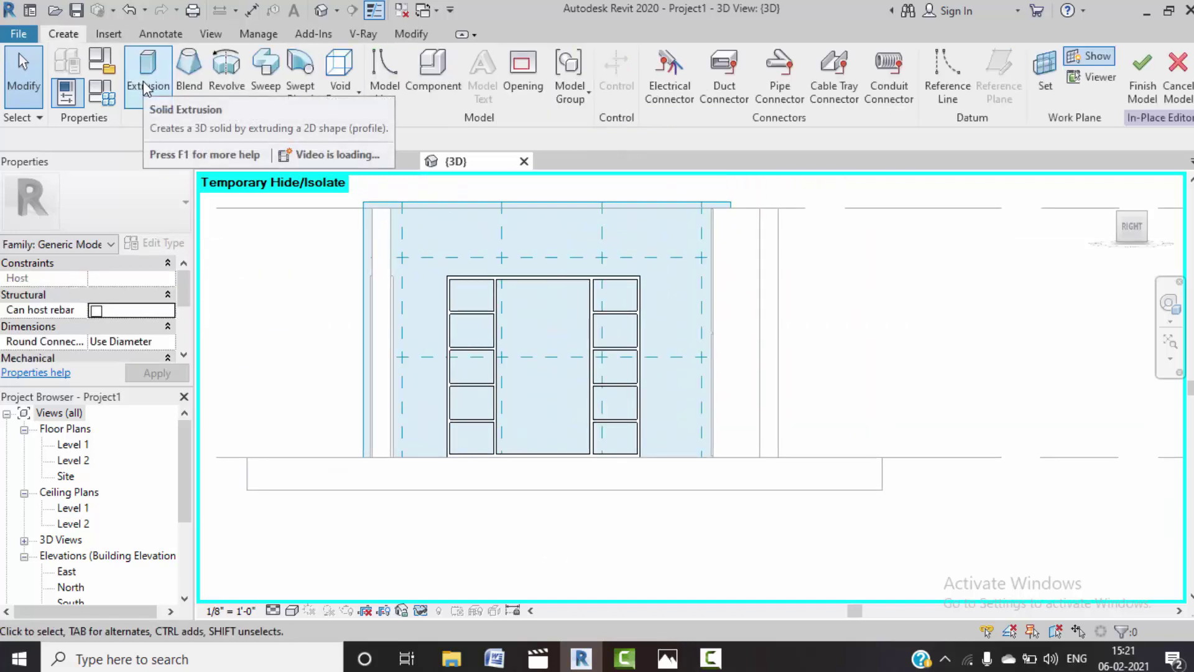
click(144, 87)
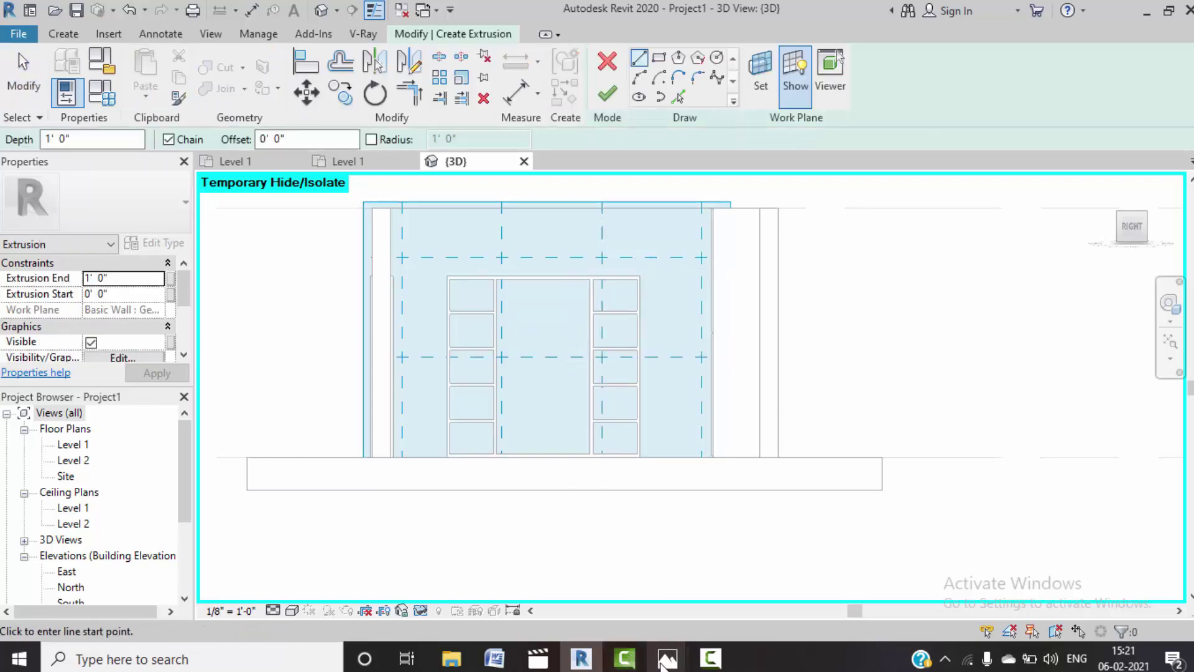
mouse_move(667, 658)
click(437, 595)
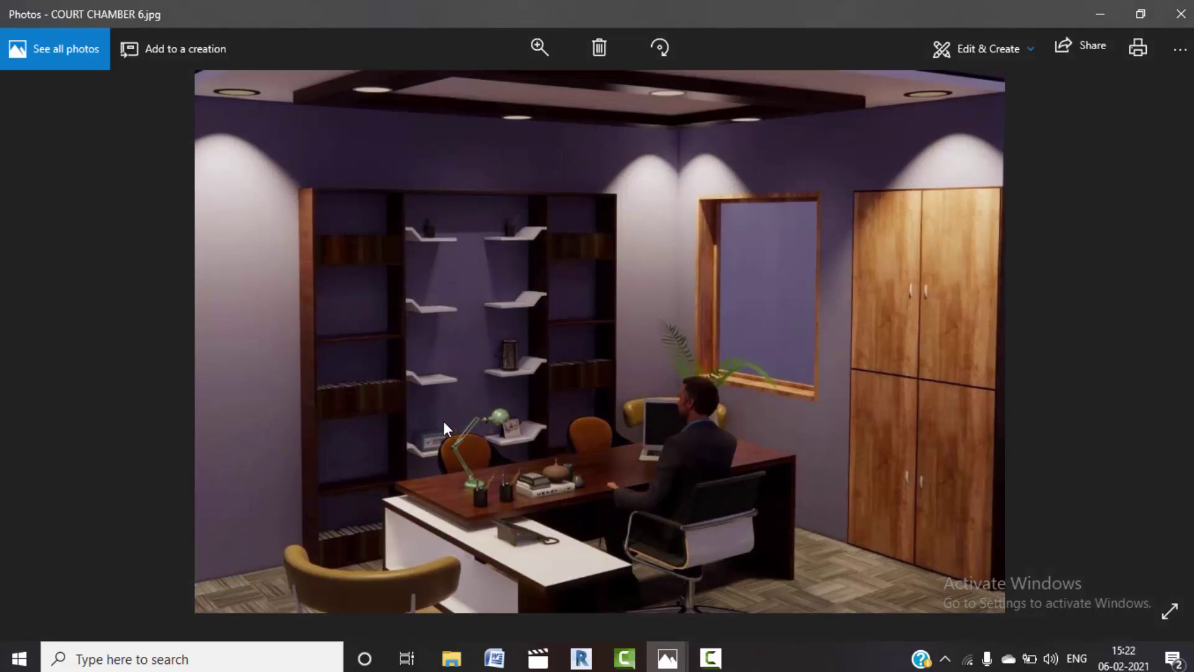
click(1095, 15)
- Draw the central bay shelf profile: short horizontal, 45° drop, then longer horizontal run
scroll(501, 302, up, 3)
scroll(485, 293, up, 2)
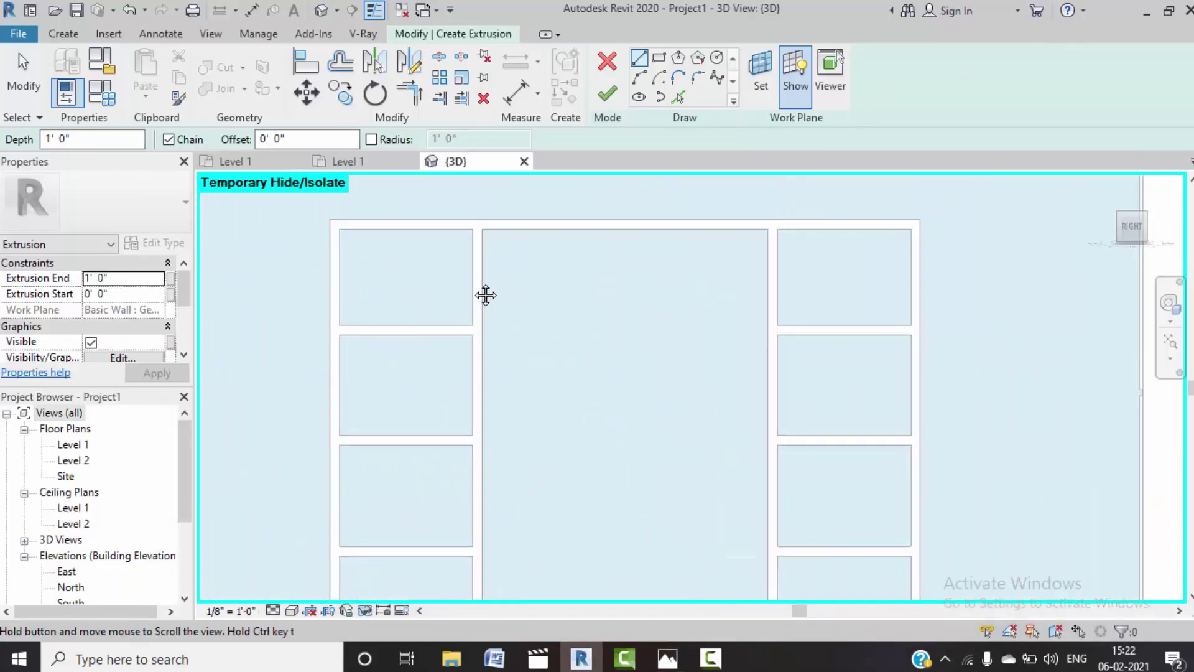
scroll(455, 271, up, 2)
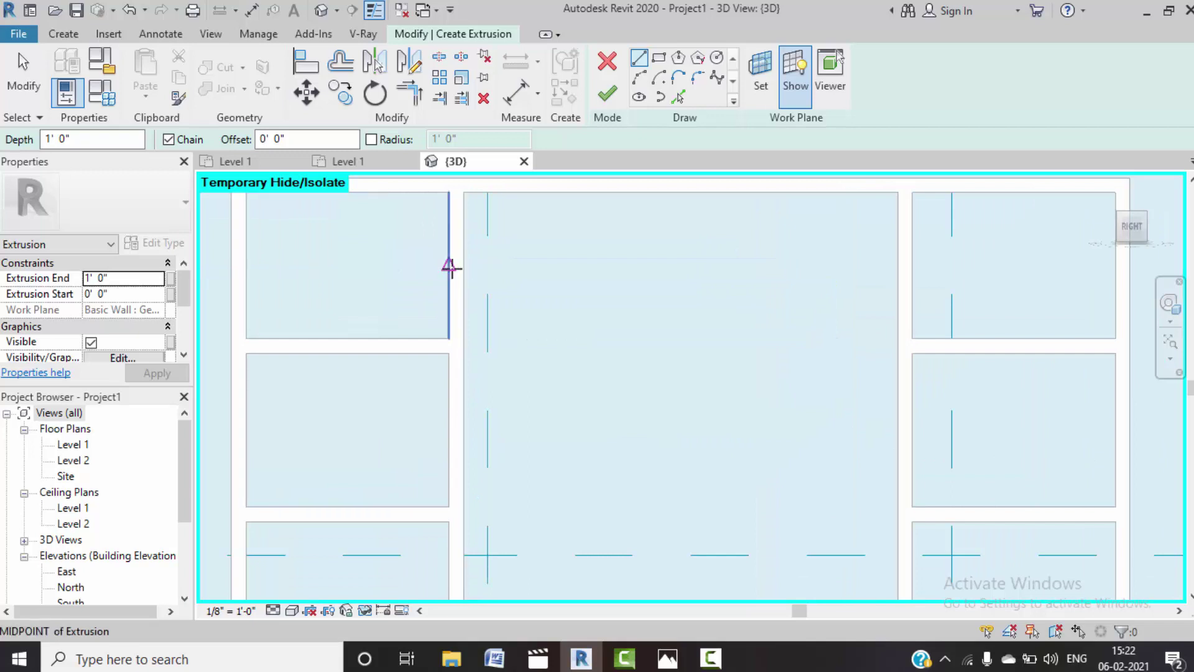
click(465, 270)
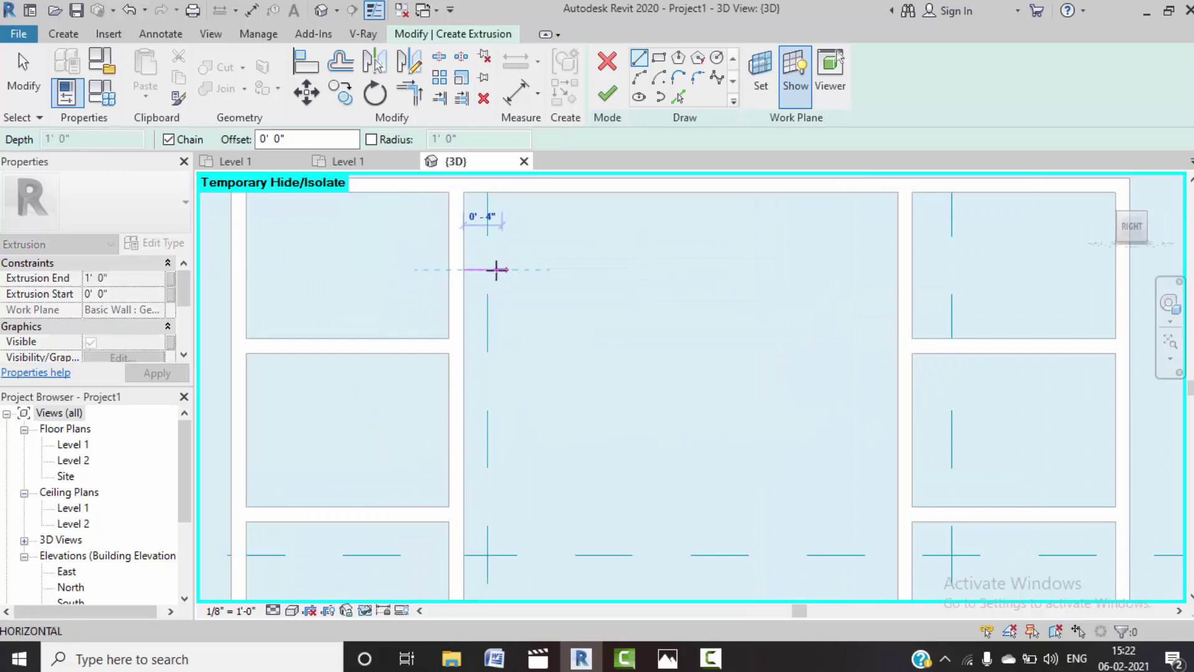
click(507, 279)
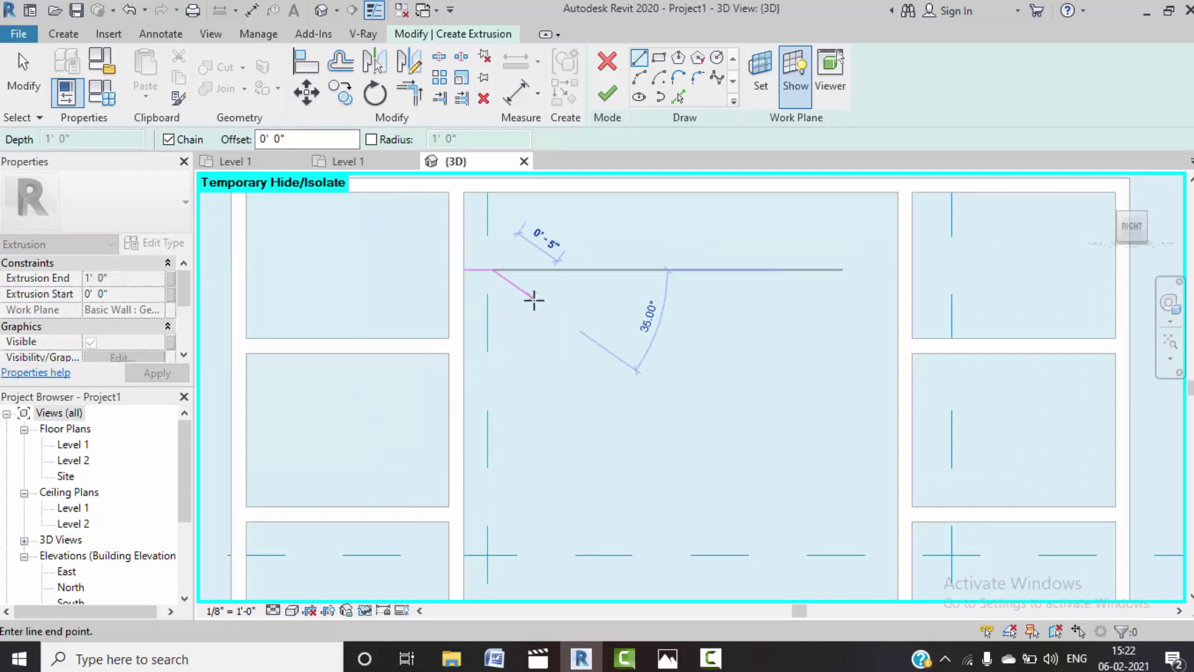
click(534, 303)
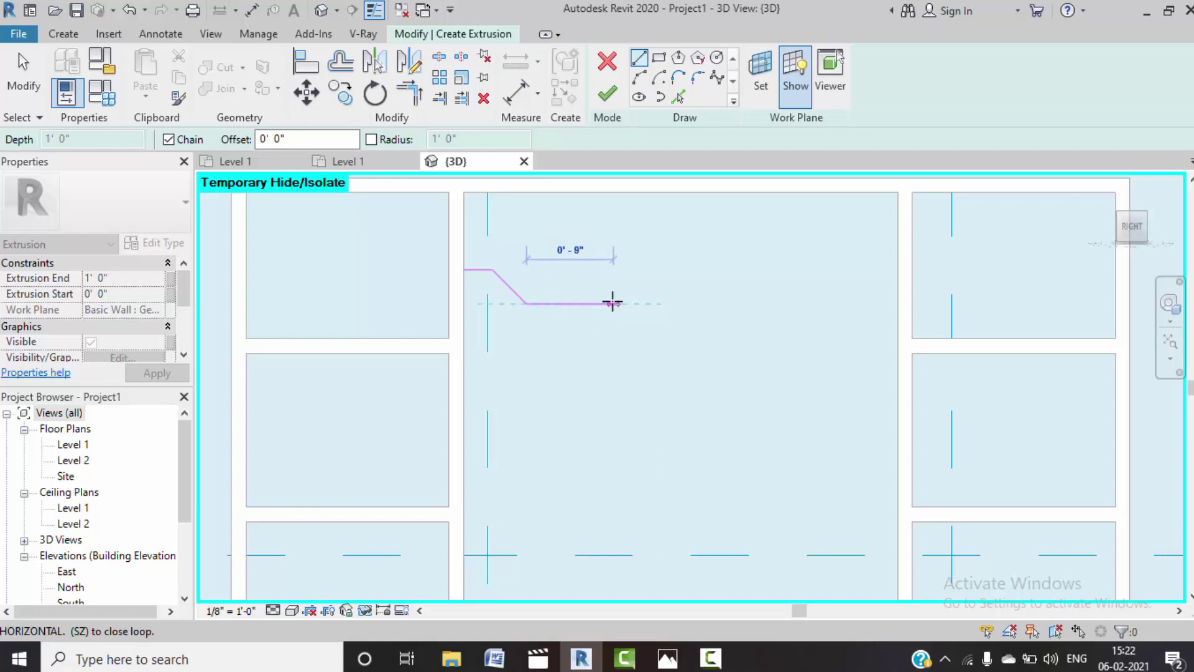
click(612, 302)
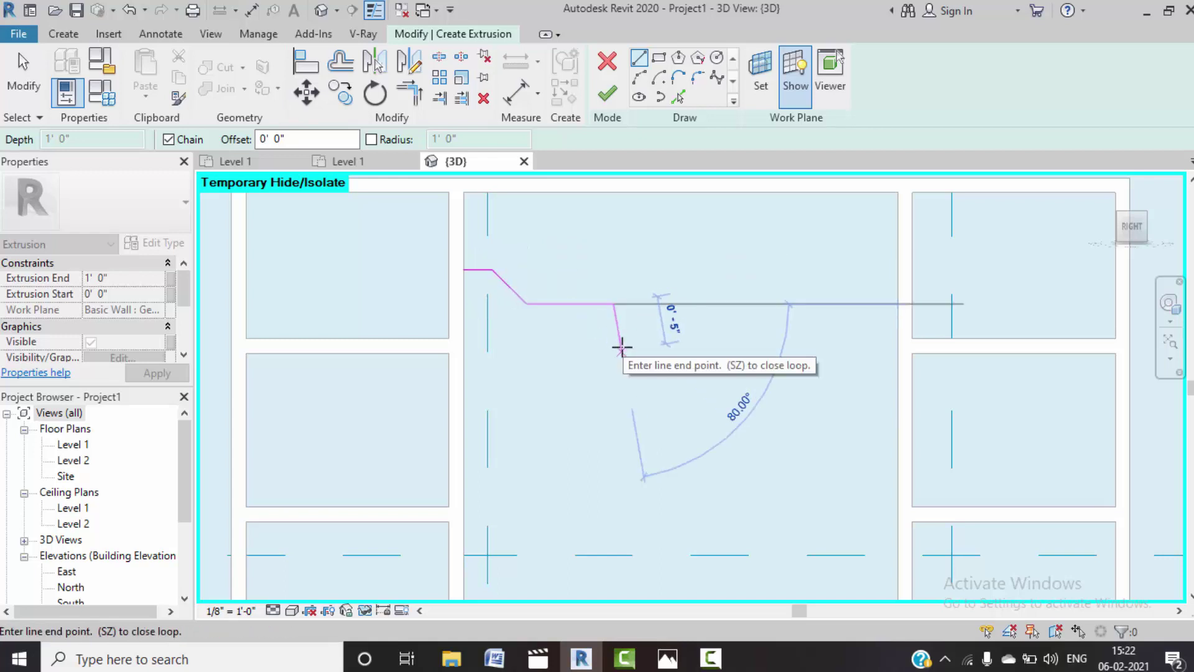
key(Escape)
key(Escape)
click(679, 96)
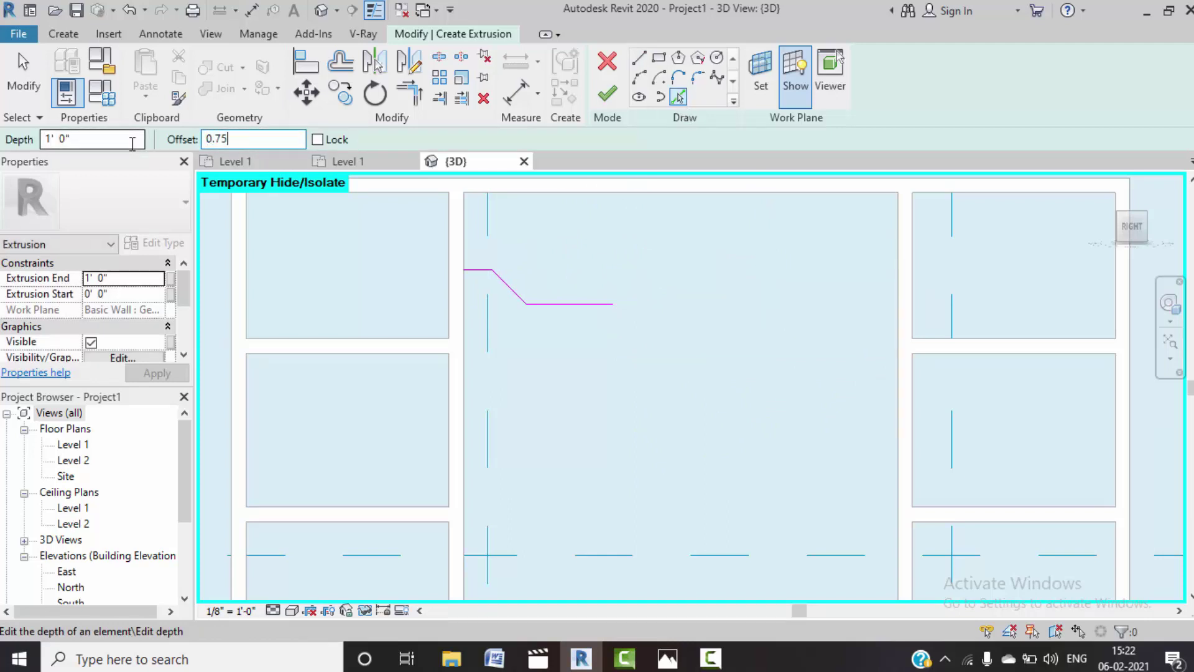
- Add a 0' 0 3/4" offset copy of the shelf profile lines
scroll(482, 263, up, 2)
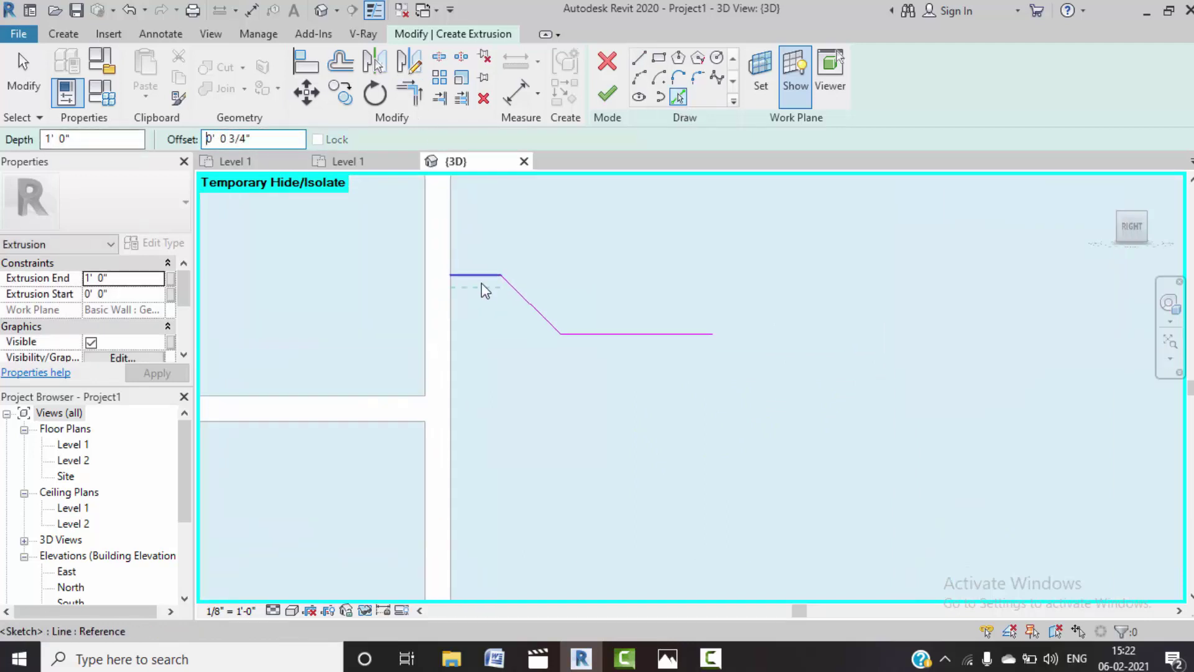
click(524, 301)
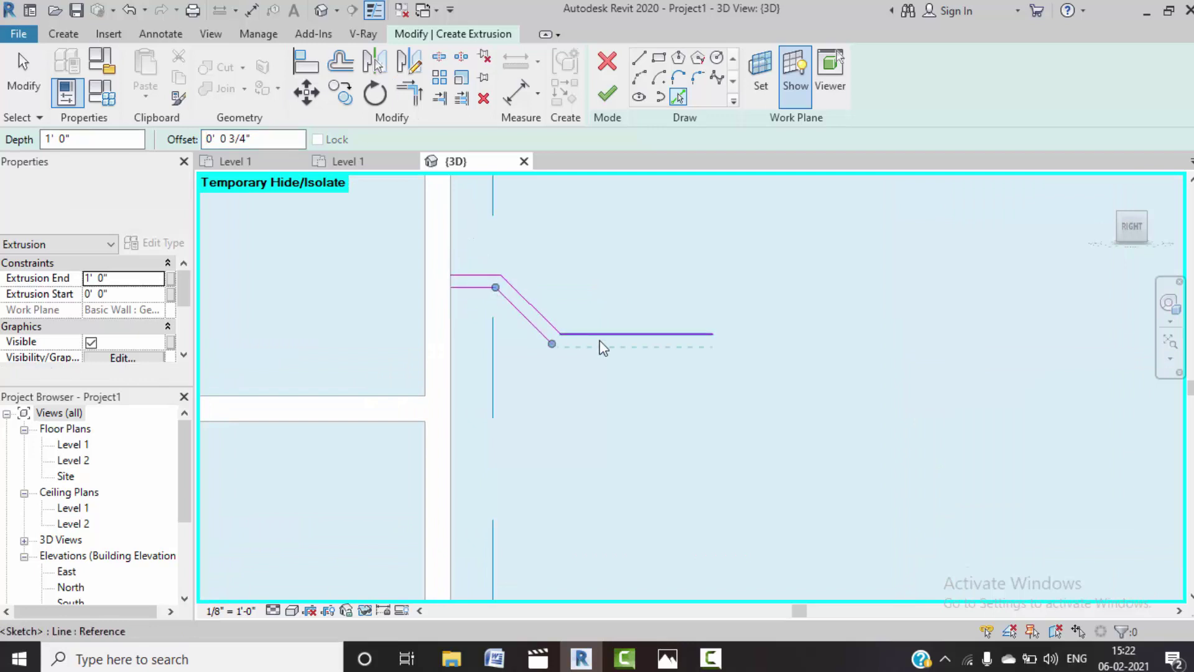
click(600, 339)
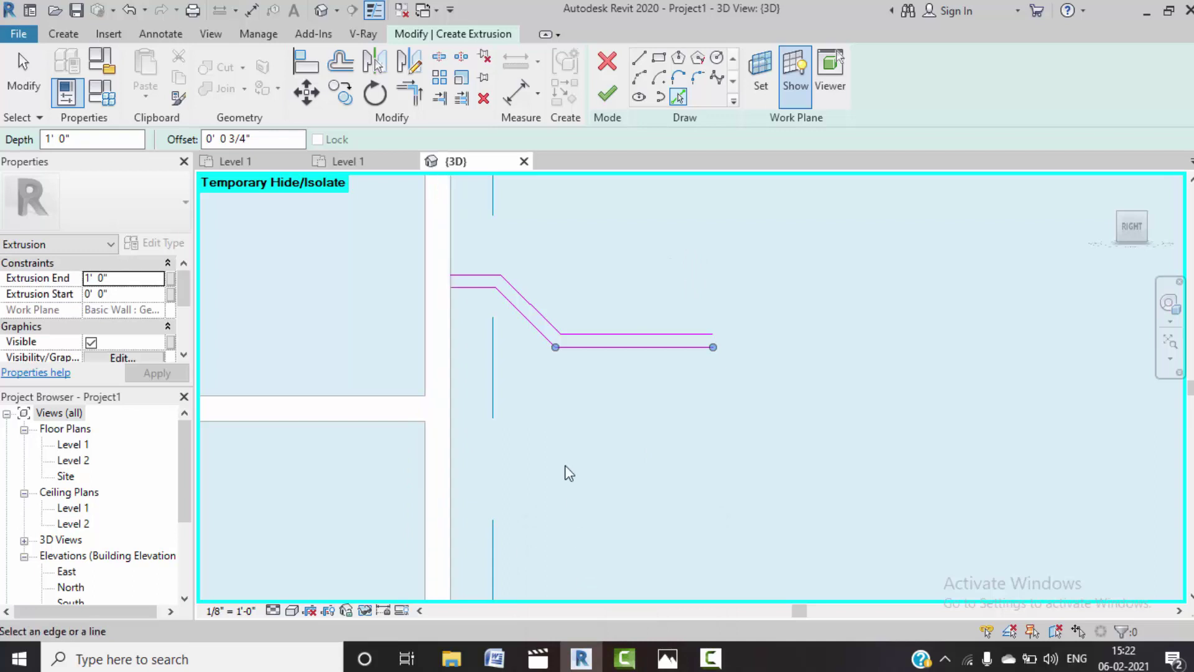
- Check the shelf against the COURT CHAMBER 6 reference render
scroll(563, 423, down, 1)
scroll(597, 454, down, 1)
scroll(641, 498, down, 1)
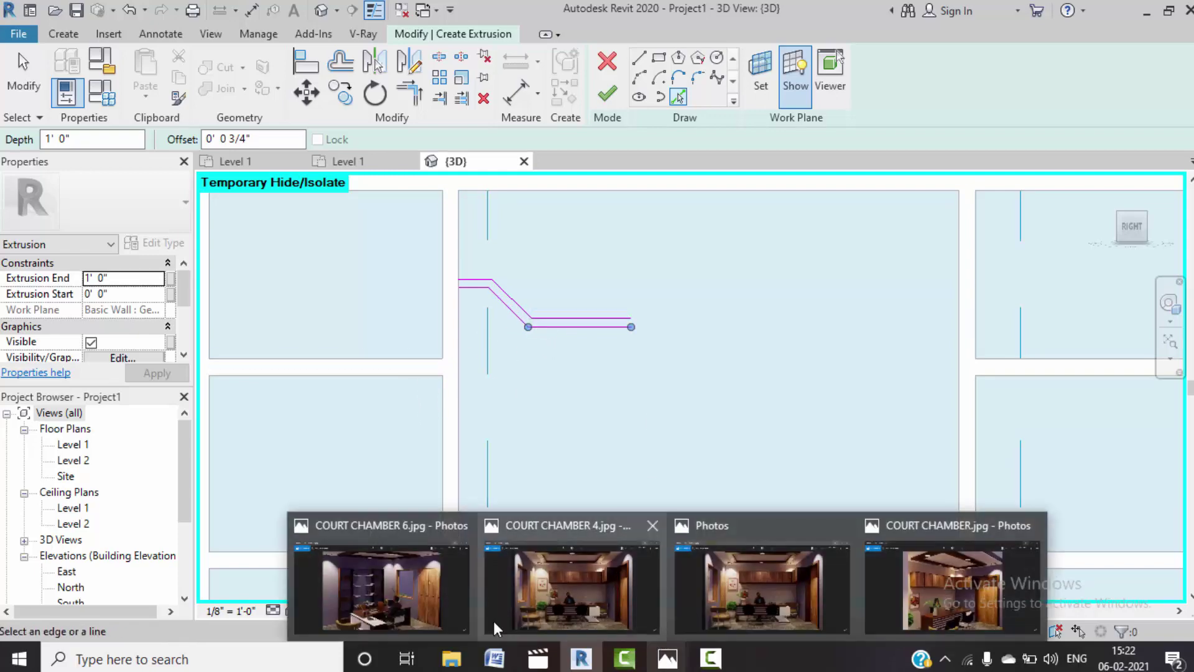
click(981, 581)
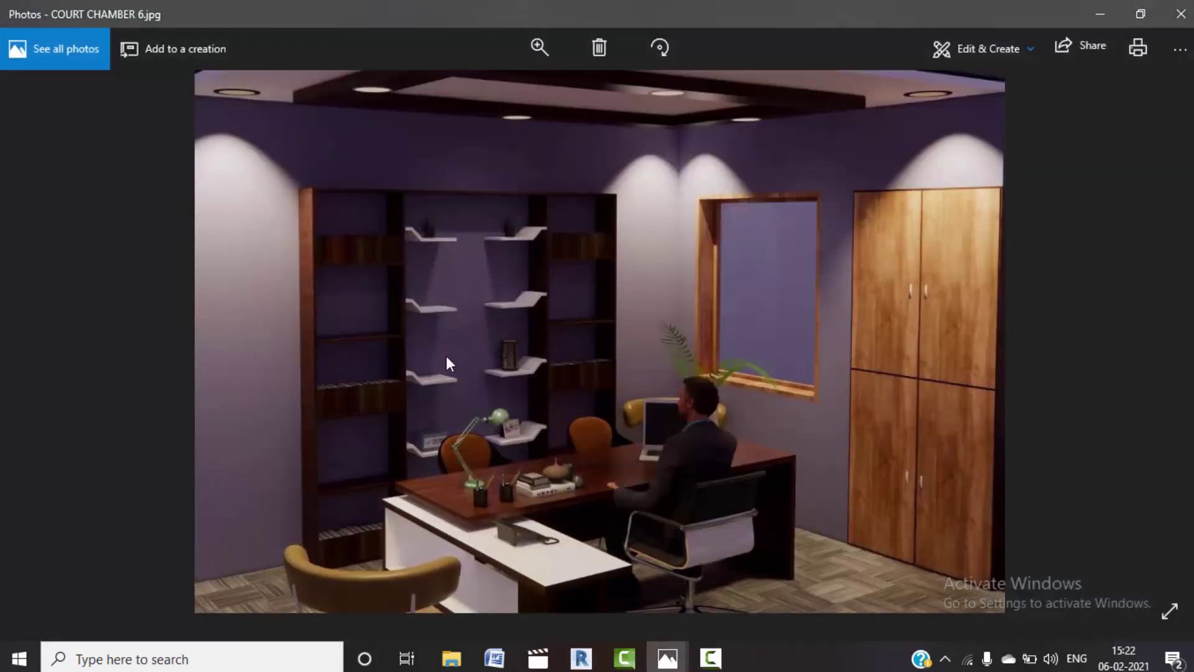
click(1098, 16)
- Draw a line capping the angled shelf's right end
scroll(541, 283, down, 1)
scroll(527, 276, down, 2)
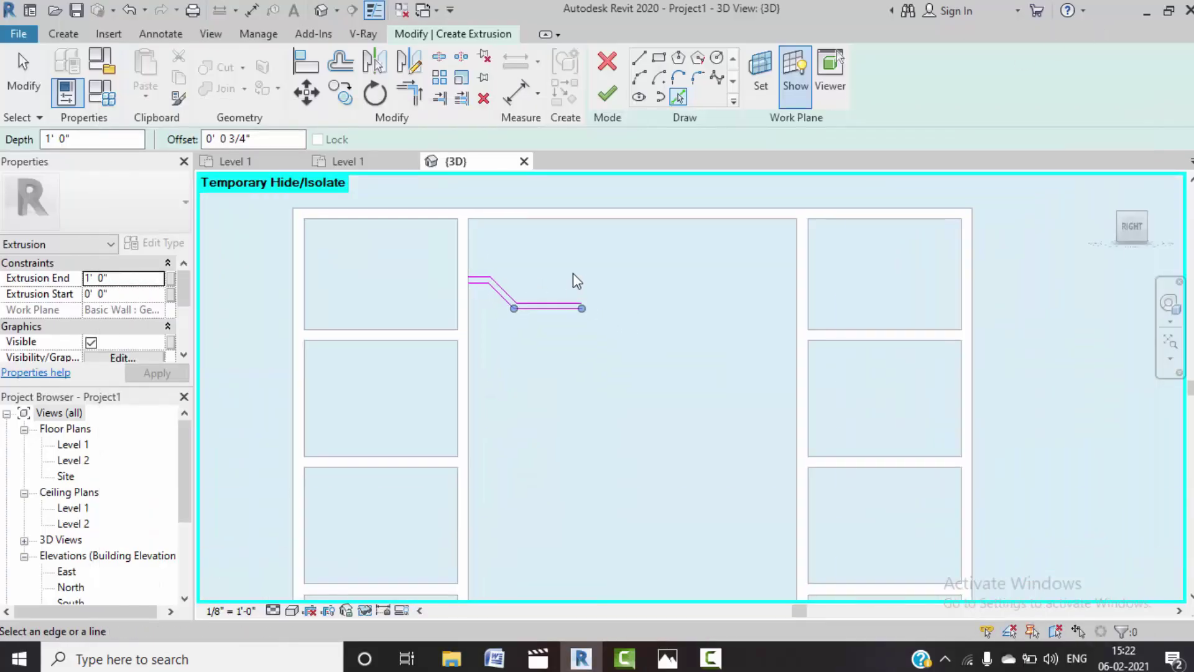
scroll(560, 304, up, 2)
scroll(558, 298, up, 1)
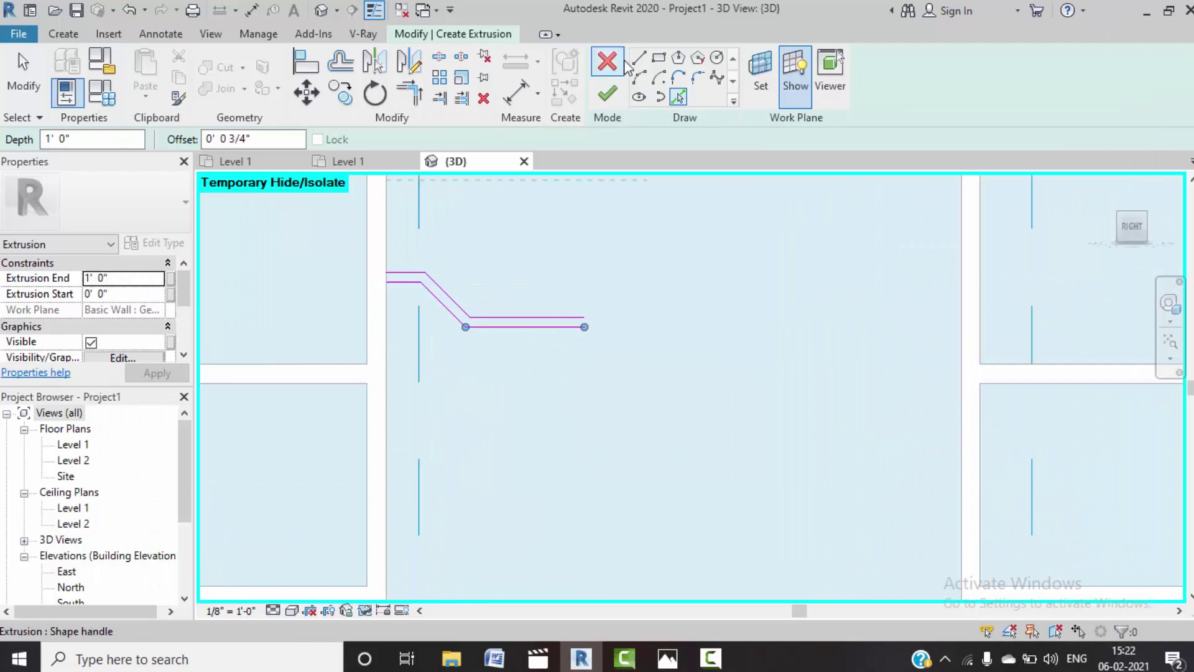
scroll(582, 319, up, 1)
click(586, 331)
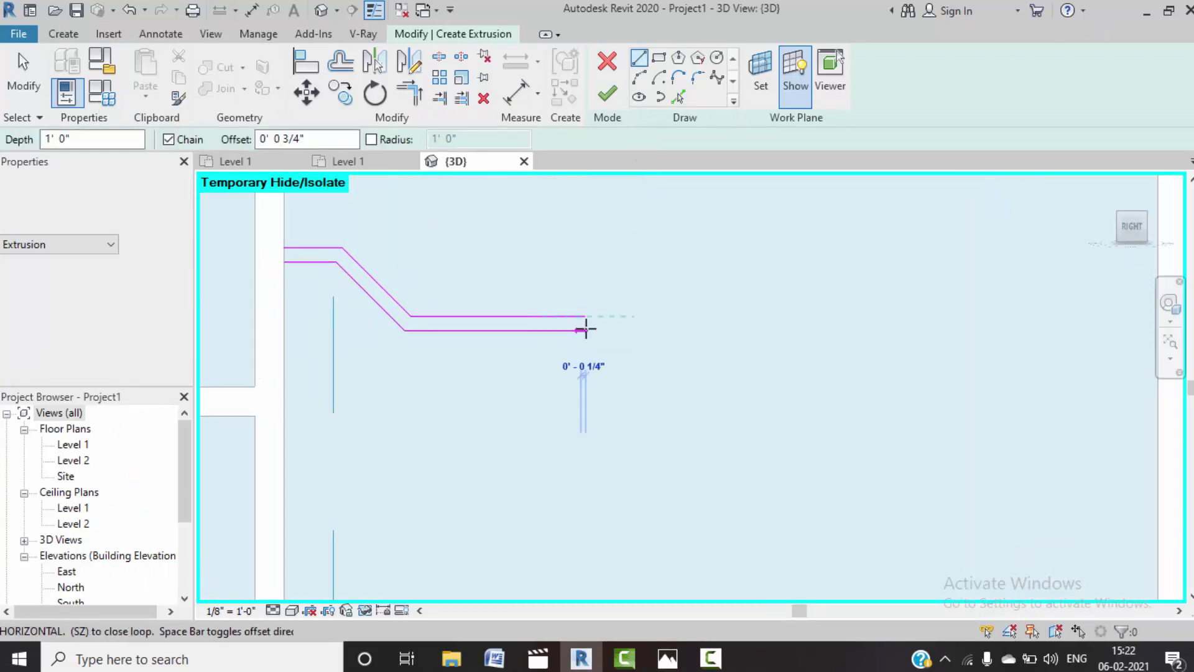
key(Escape)
key(Escape)
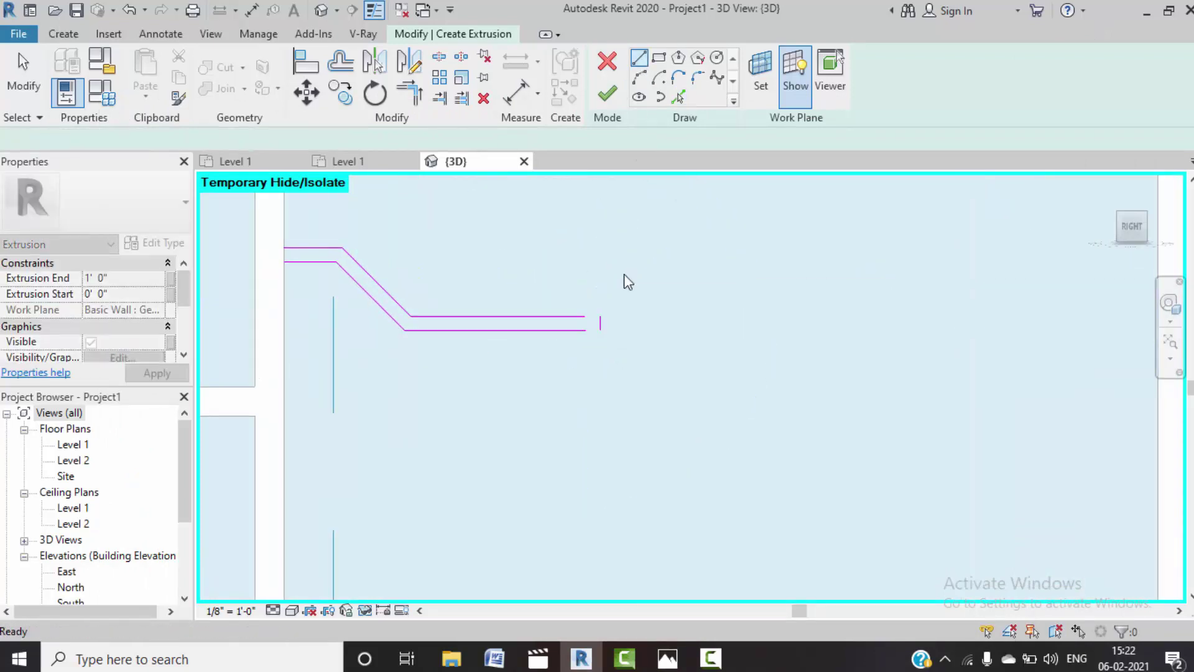
- Corner-trim the lower line to the cap and close the left end, then finish the extrusion
click(409, 93)
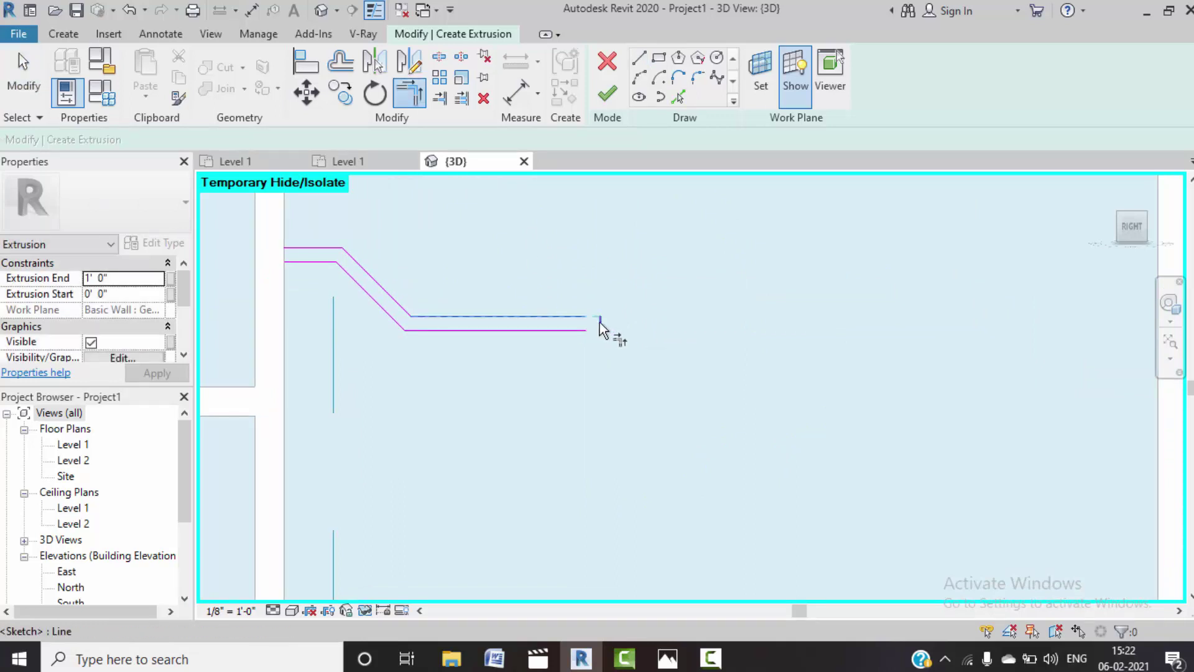
click(597, 324)
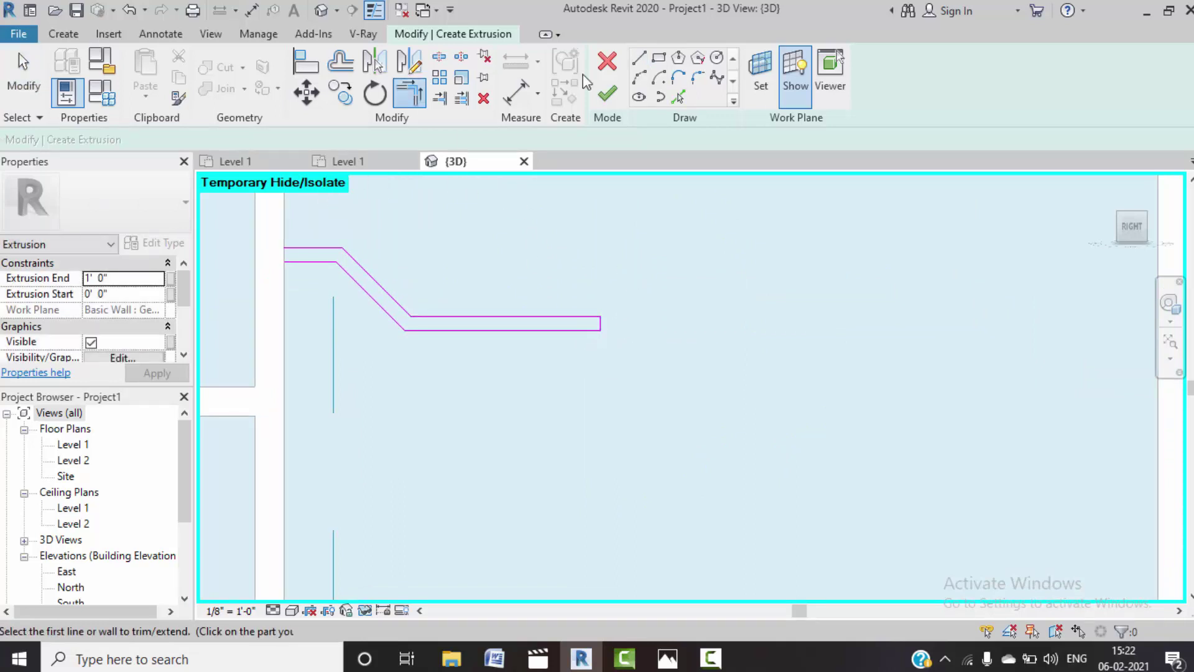
click(679, 98)
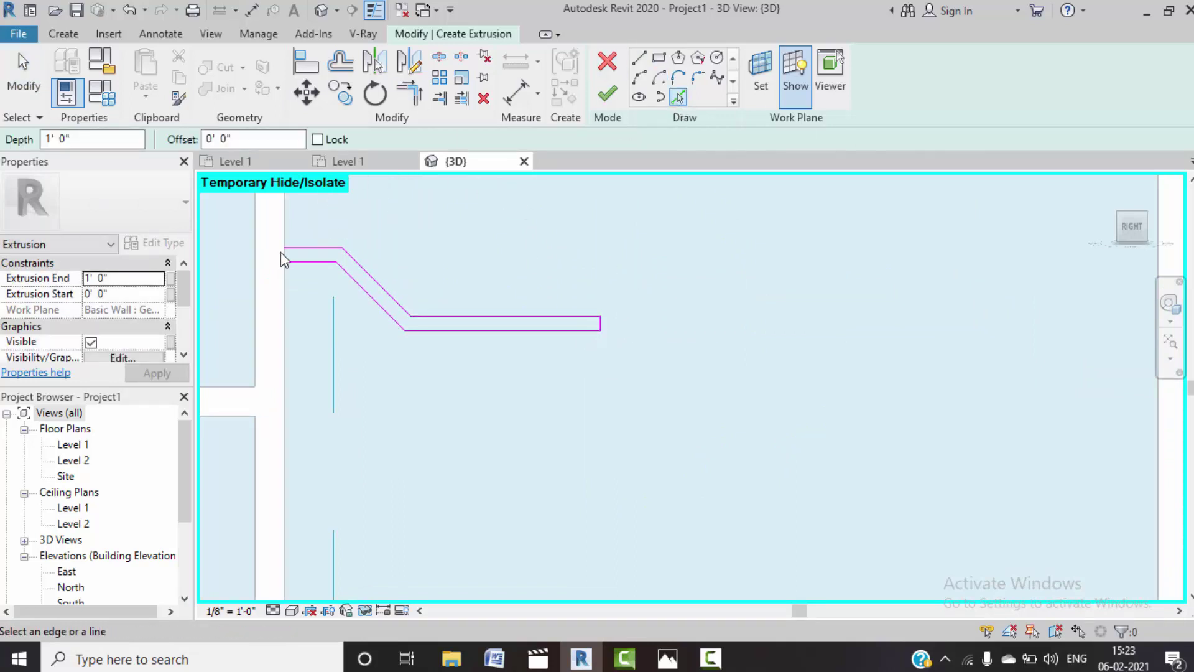
click(409, 94)
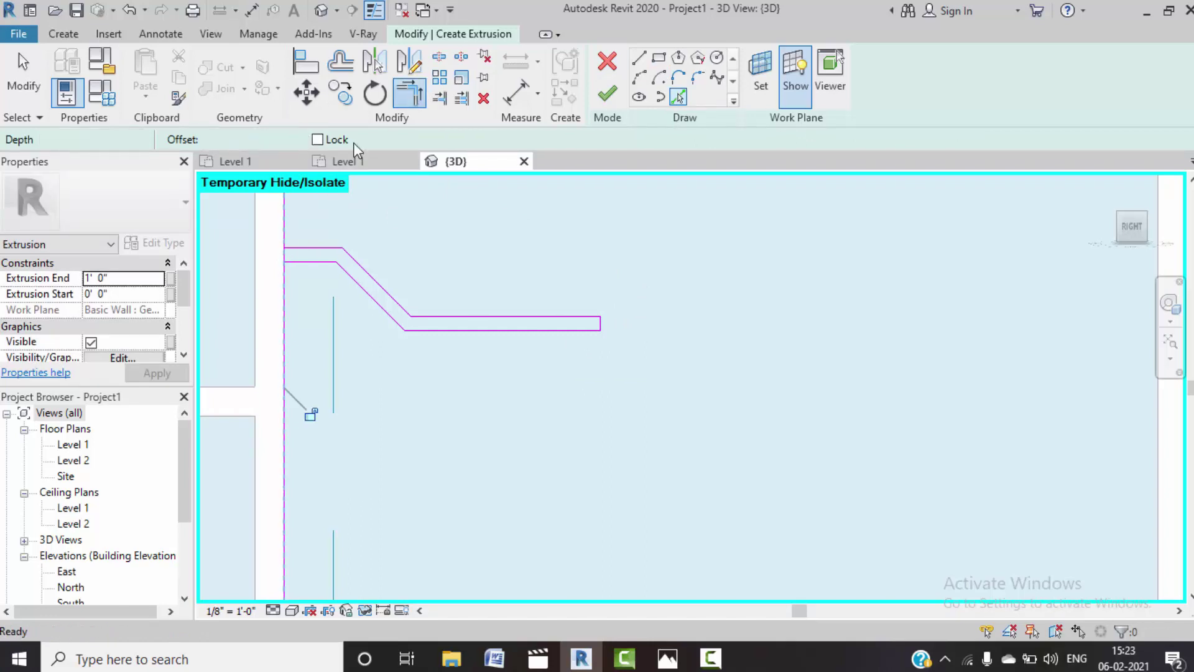
click(290, 255)
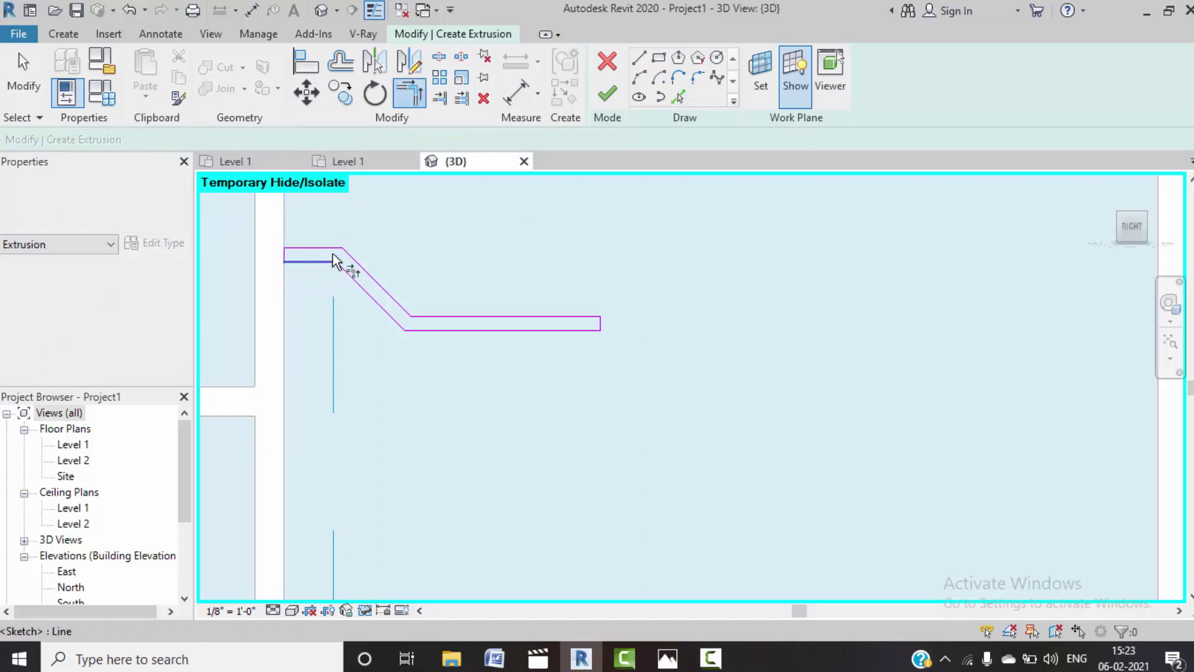
scroll(439, 346, down, 1)
scroll(498, 368, down, 2)
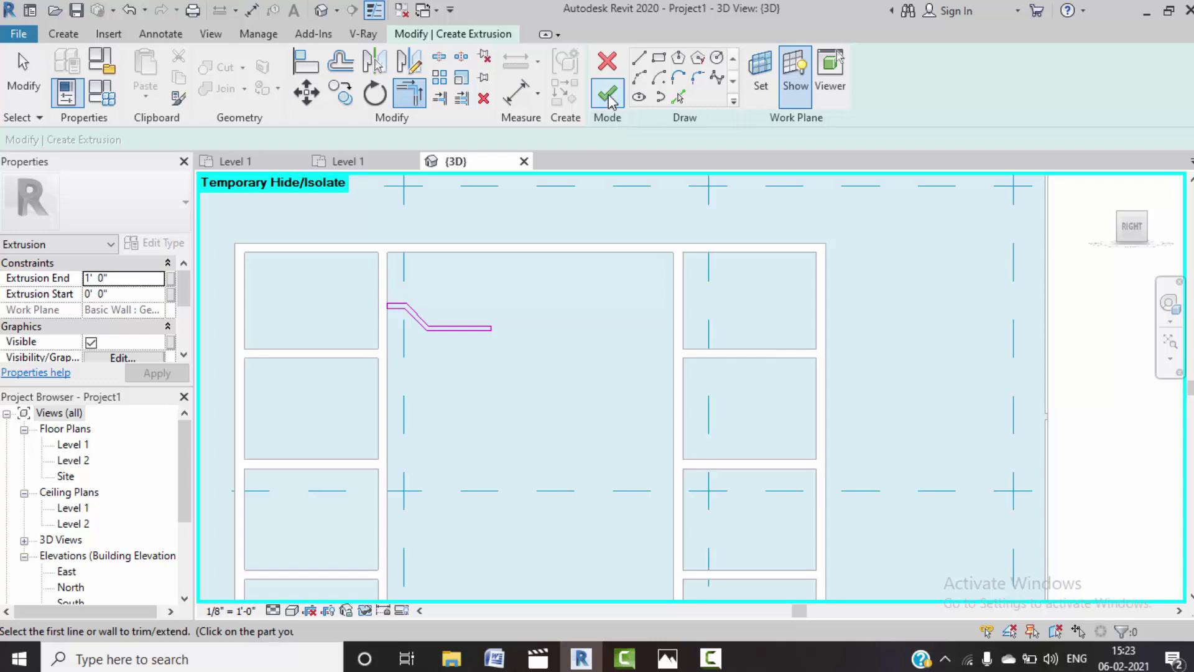
click(607, 94)
scroll(415, 397, up, 1)
- Start a multiple copy of the shelf with its left edge as base point
scroll(418, 326, up, 1)
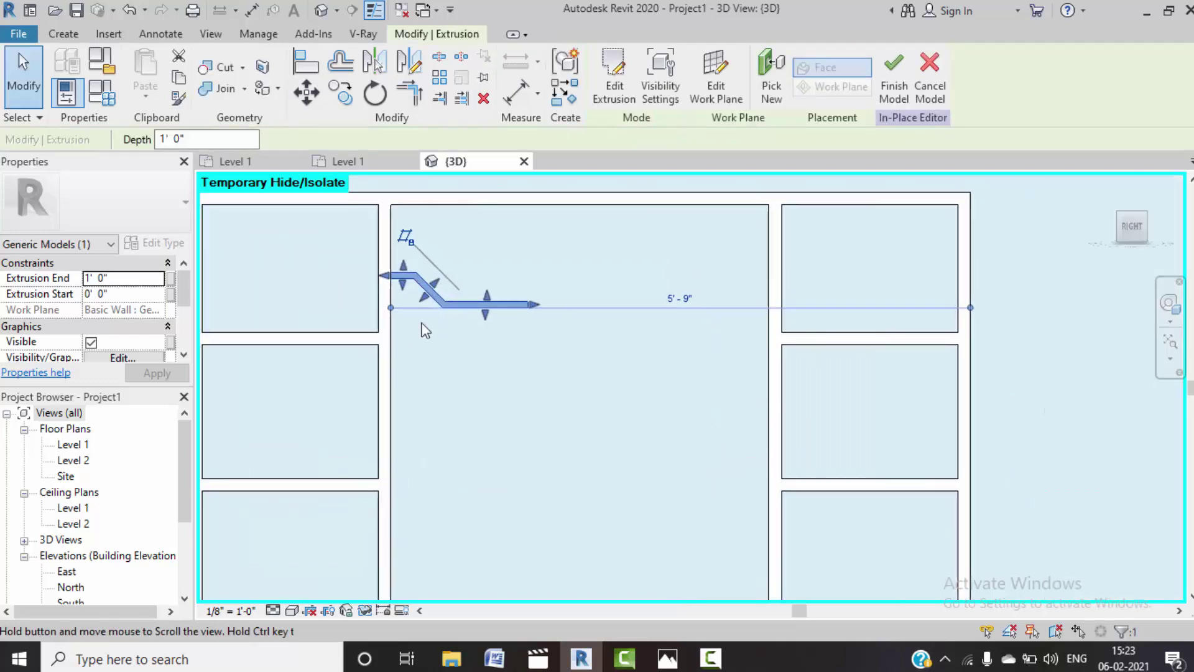
click(341, 93)
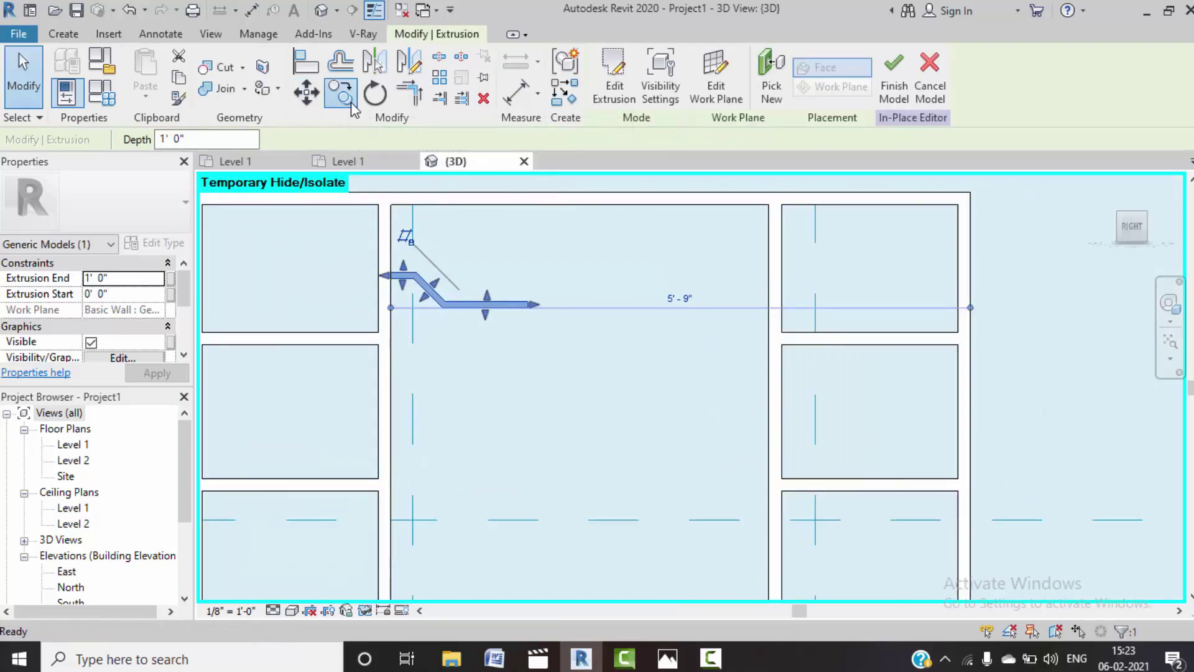
click(255, 140)
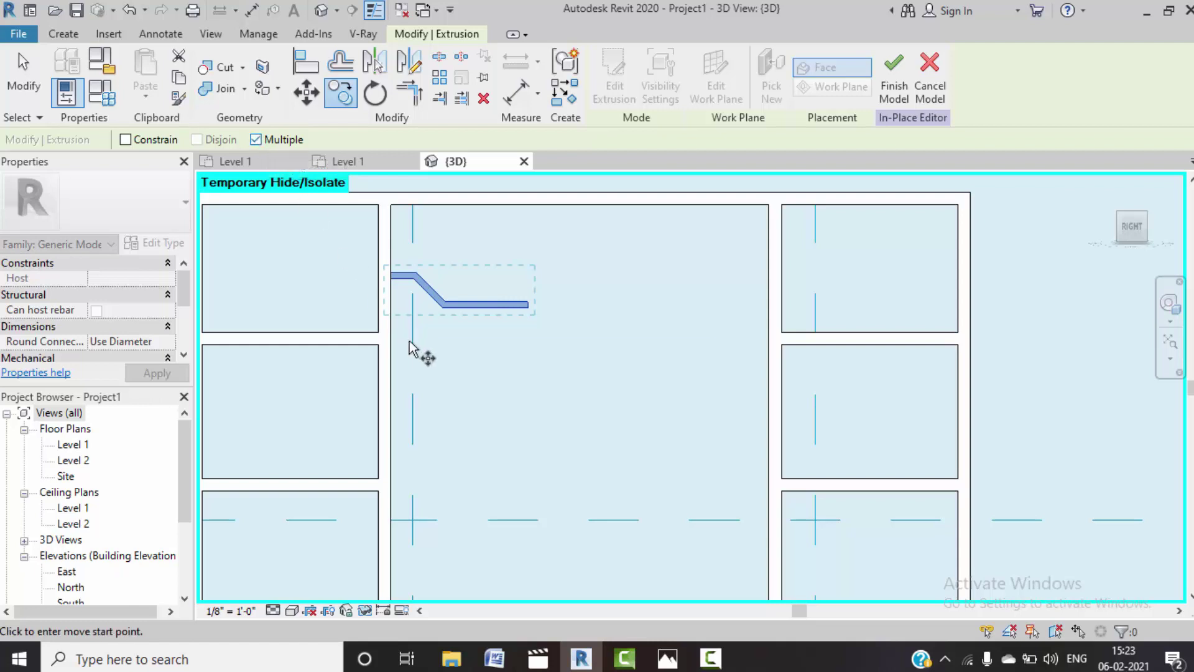
click(391, 272)
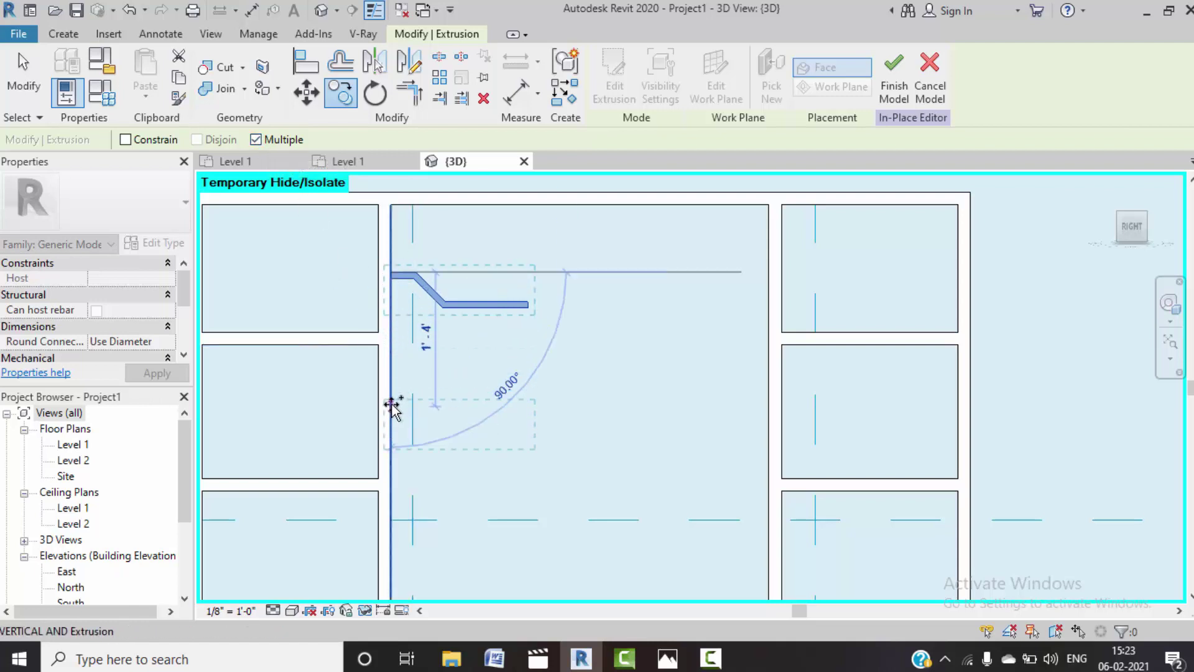
key(Escape)
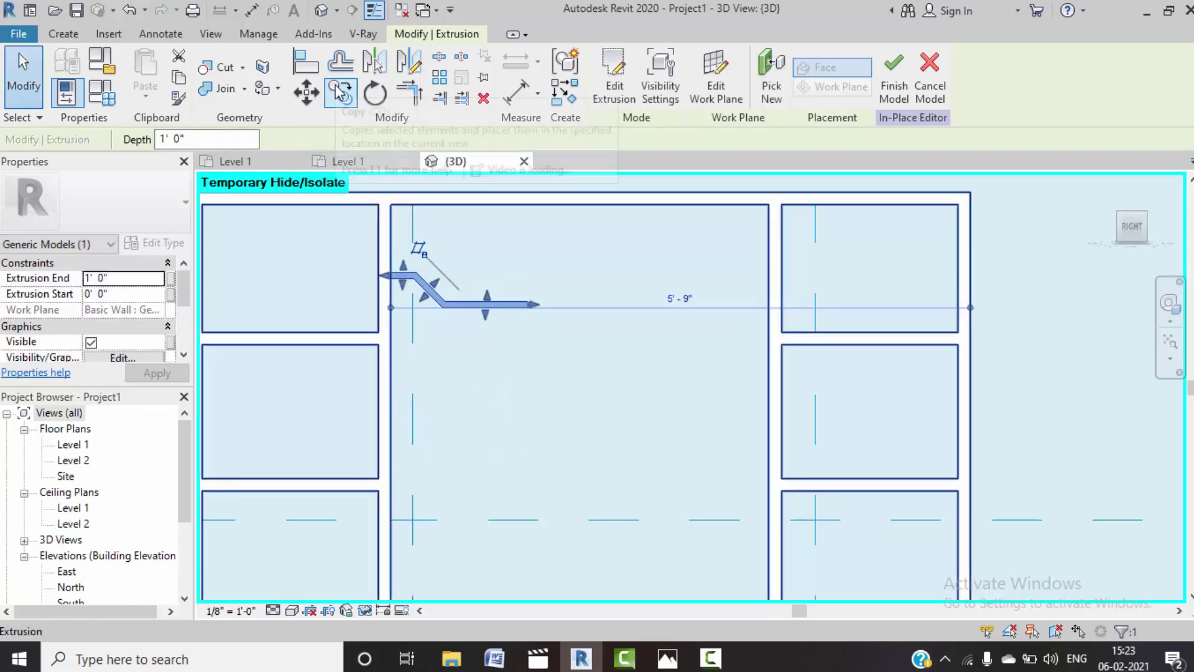
click(378, 273)
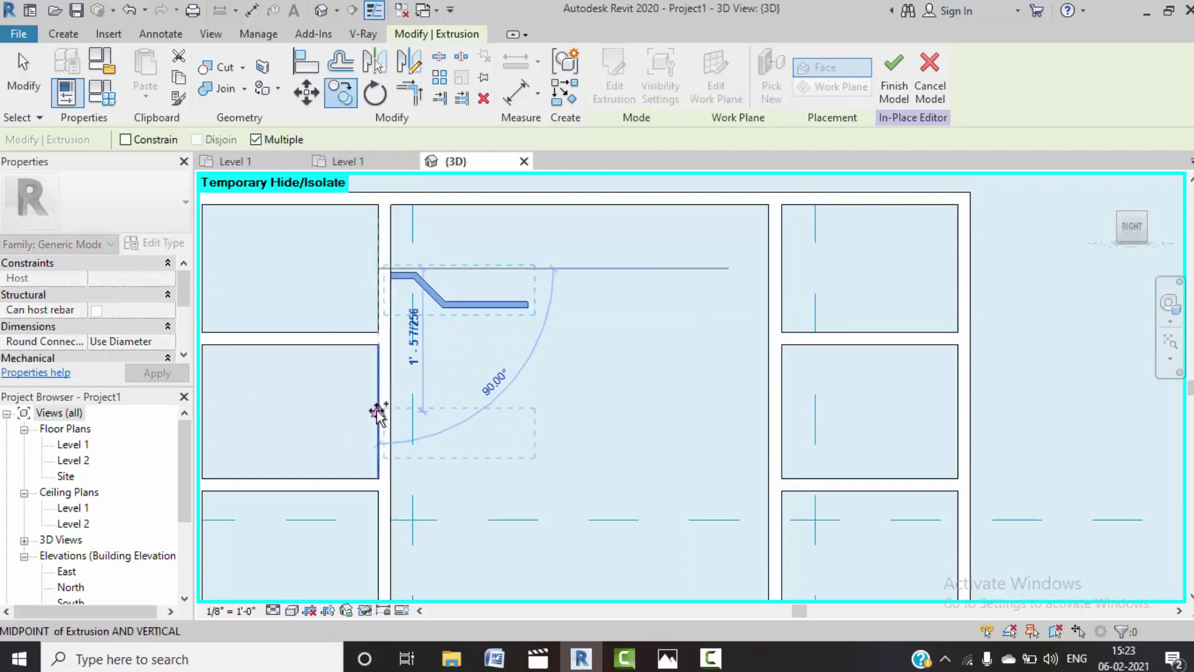
- Place shelf copies lower in the central bay, stacking five shelves
middle_drag(378, 414, 410, 386)
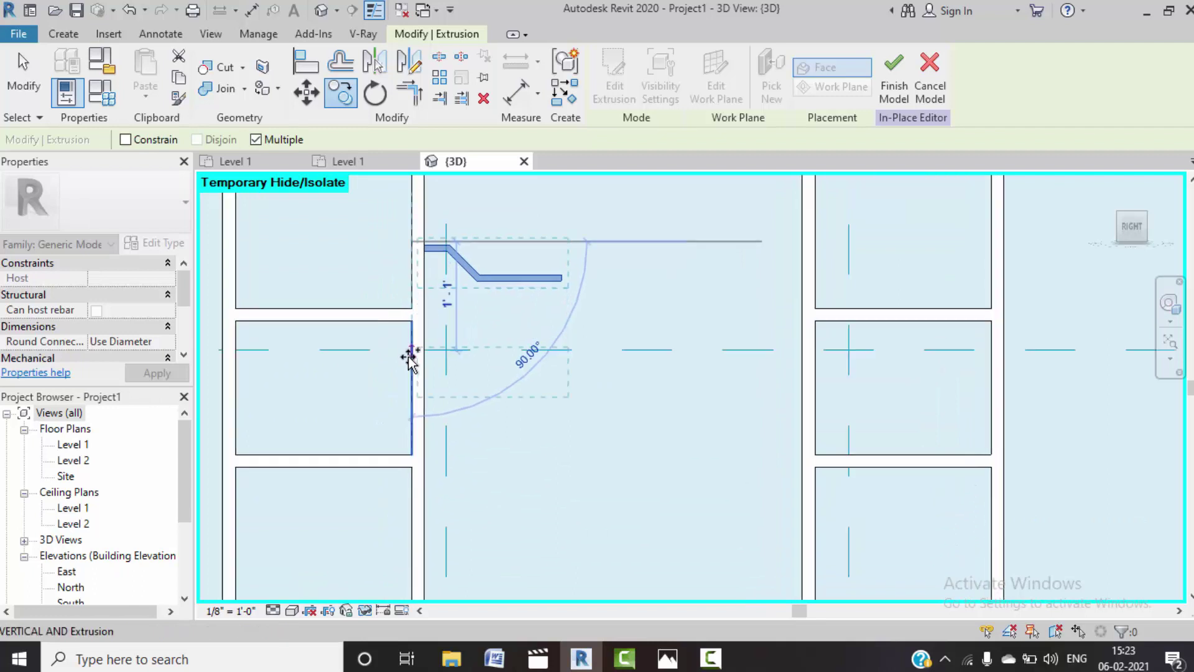
middle_drag(413, 432, 416, 375)
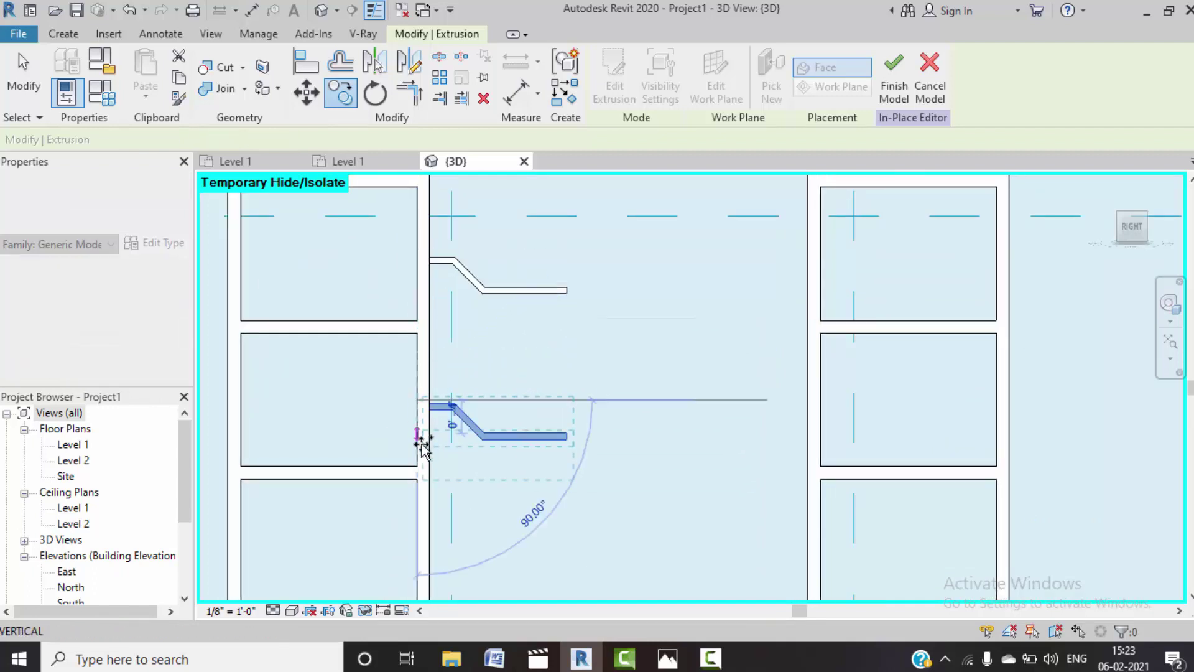
middle_drag(427, 440, 405, 386)
click(410, 395)
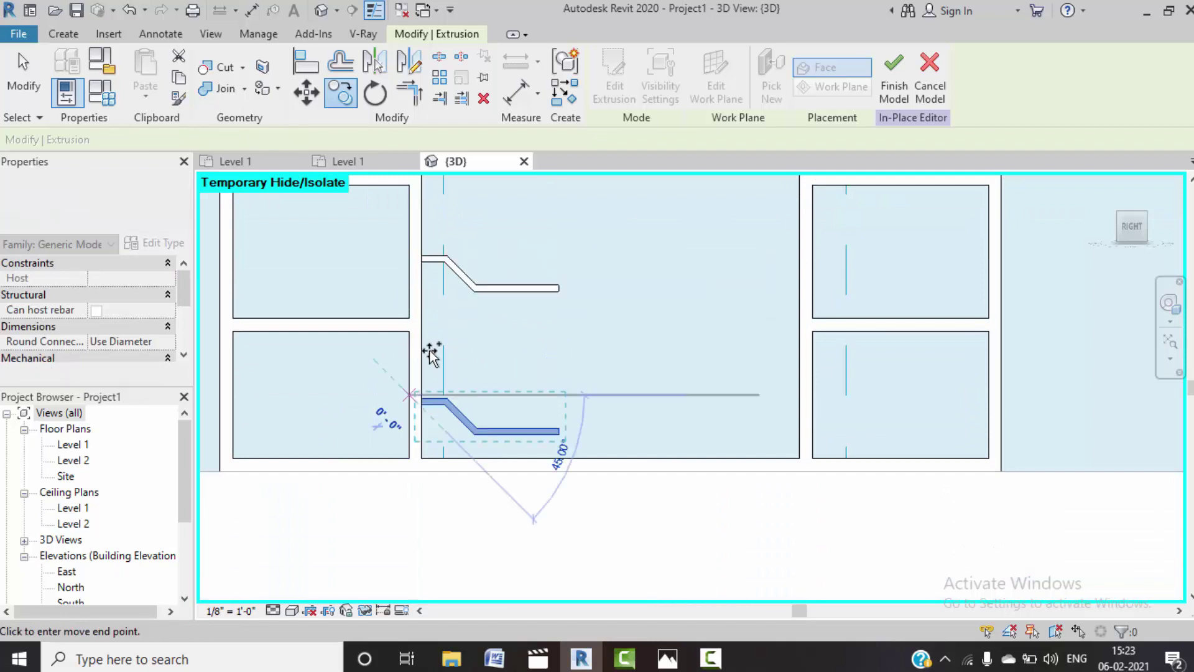
scroll(435, 342, down, 3)
scroll(473, 311, down, 2)
key(Escape)
scroll(479, 308, down, 2)
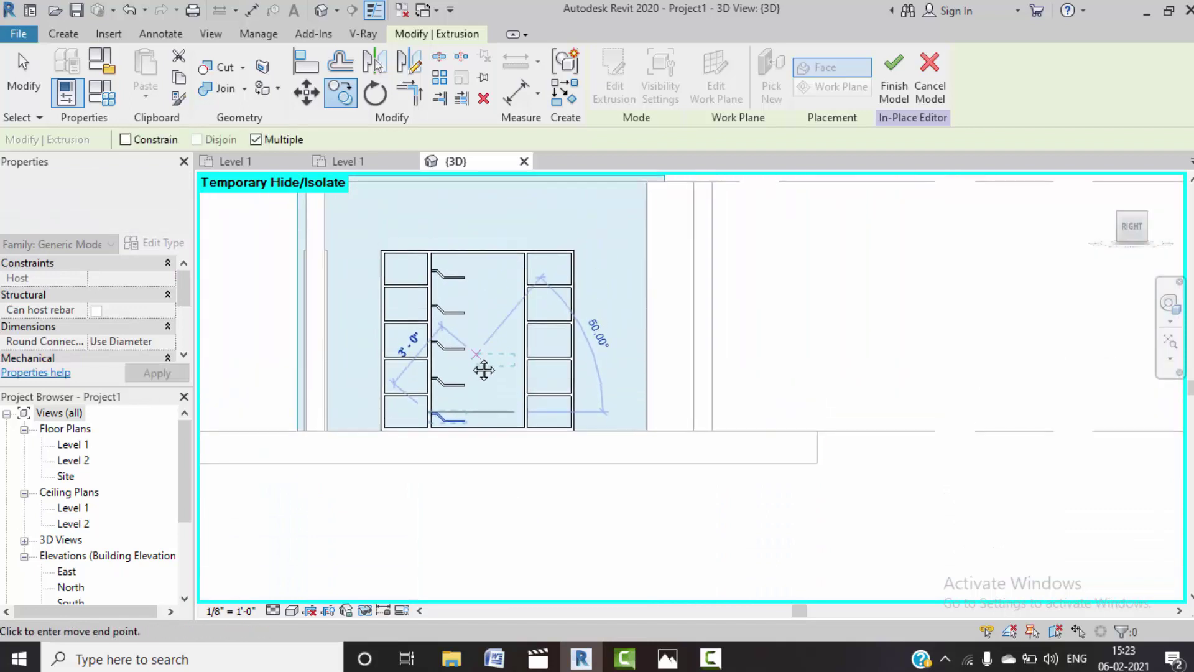
key(Escape)
key(Escape)
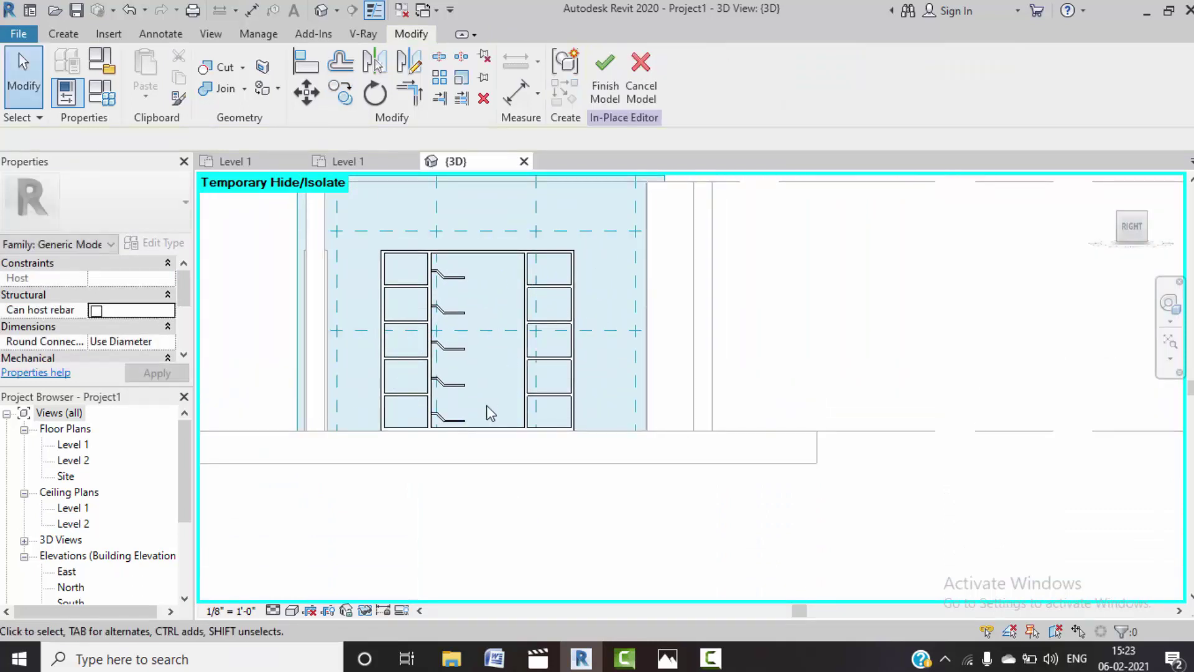
- Select the five stacked angled shelves in the middle bay
drag(444, 263, 490, 431)
scroll(466, 386, up, 1)
scroll(467, 386, up, 1)
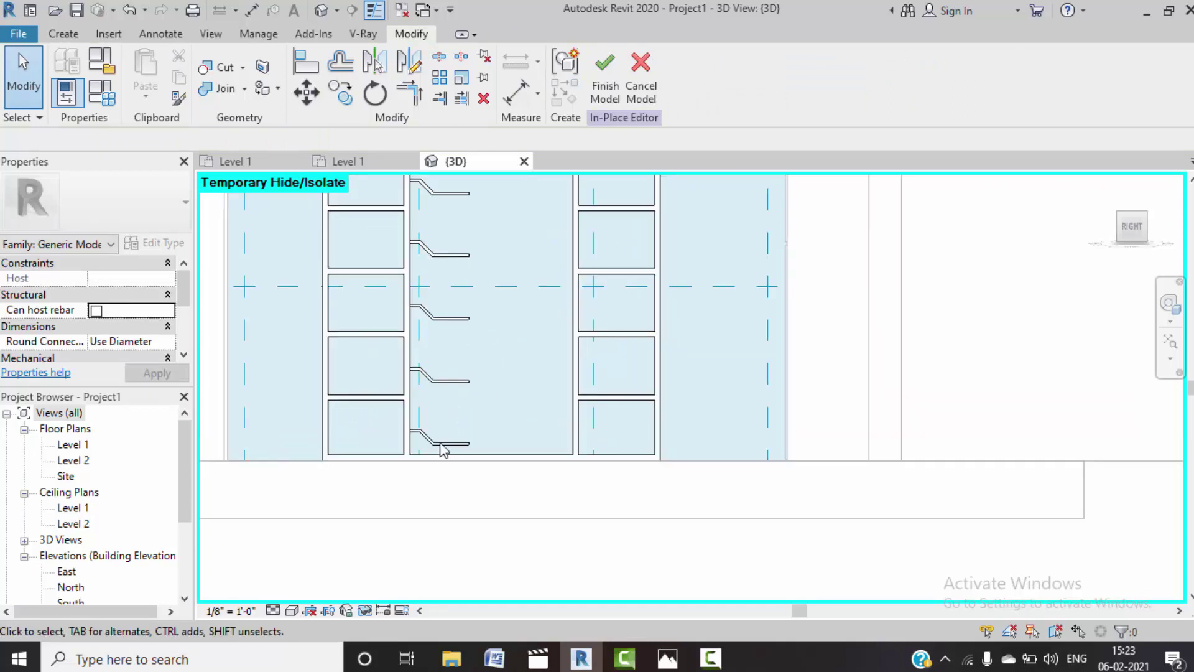
click(468, 377)
middle_drag(487, 359, 450, 390)
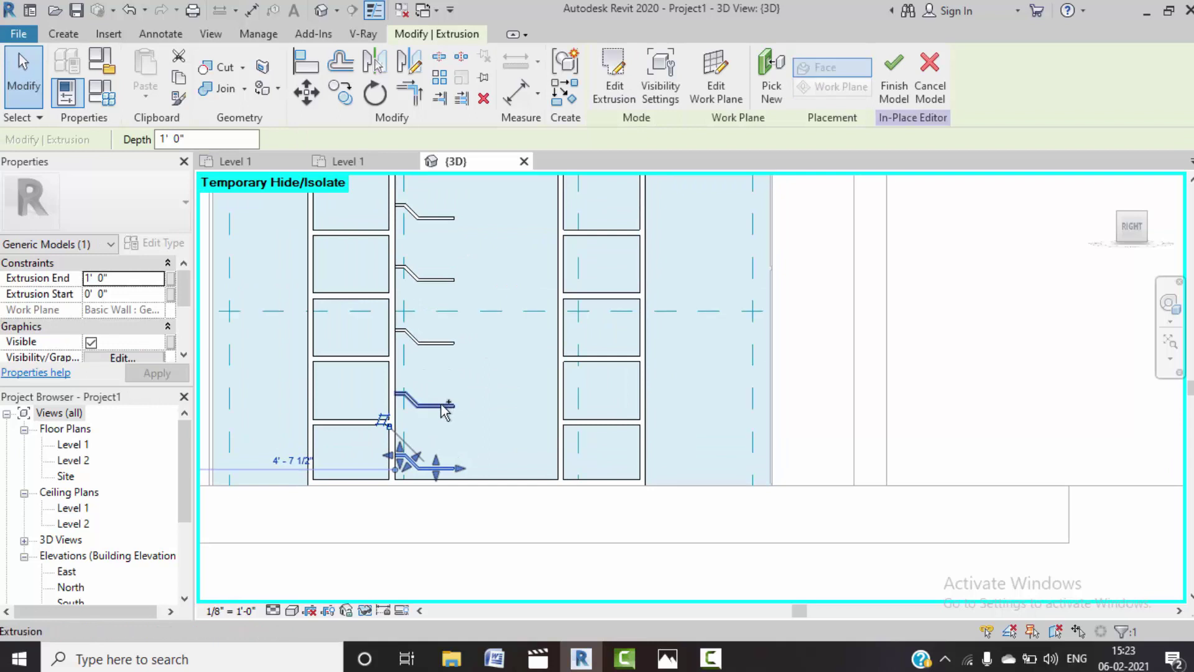
ctrl+click(451, 343)
ctrl+click(440, 280)
ctrl+click(445, 219)
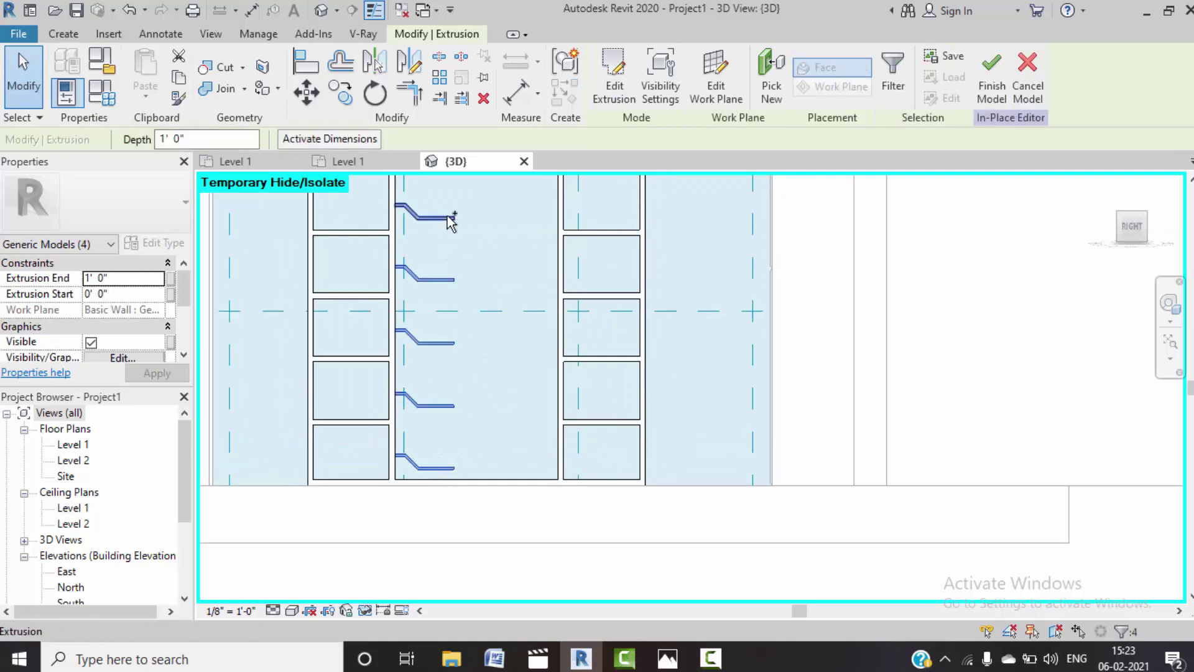
middle_drag(475, 280, 471, 305)
scroll(471, 305, down, 1)
scroll(438, 213, down, 1)
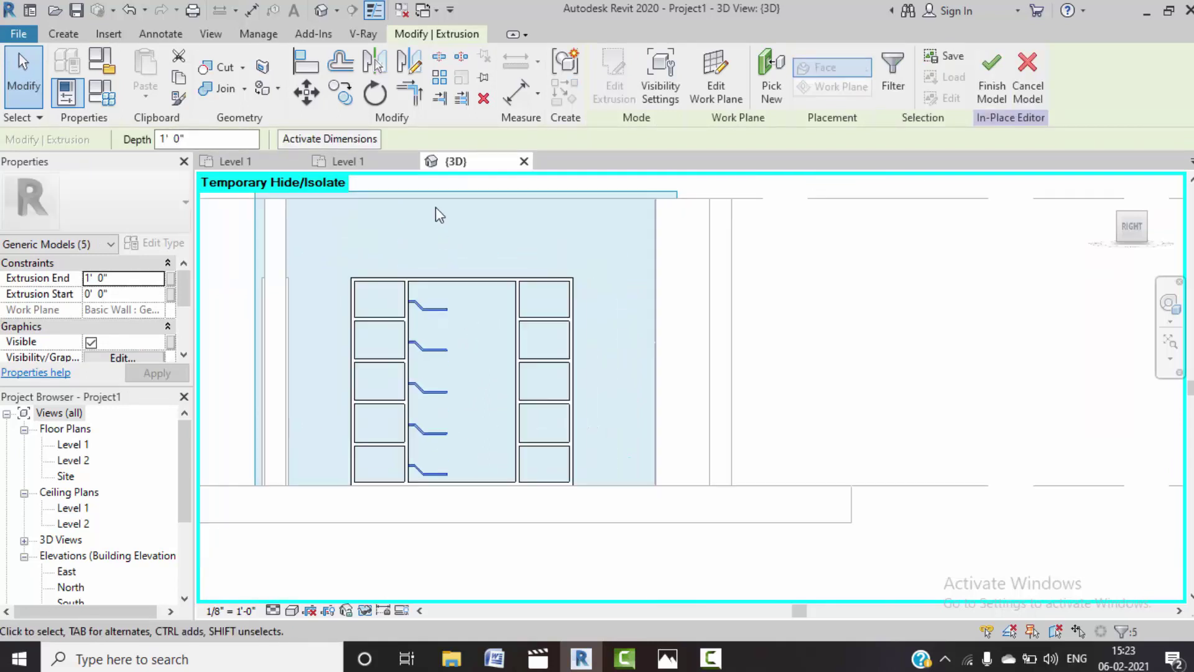
- Mirror-copy the selected shelves about an axis drawn from a shelf endpoint
click(410, 66)
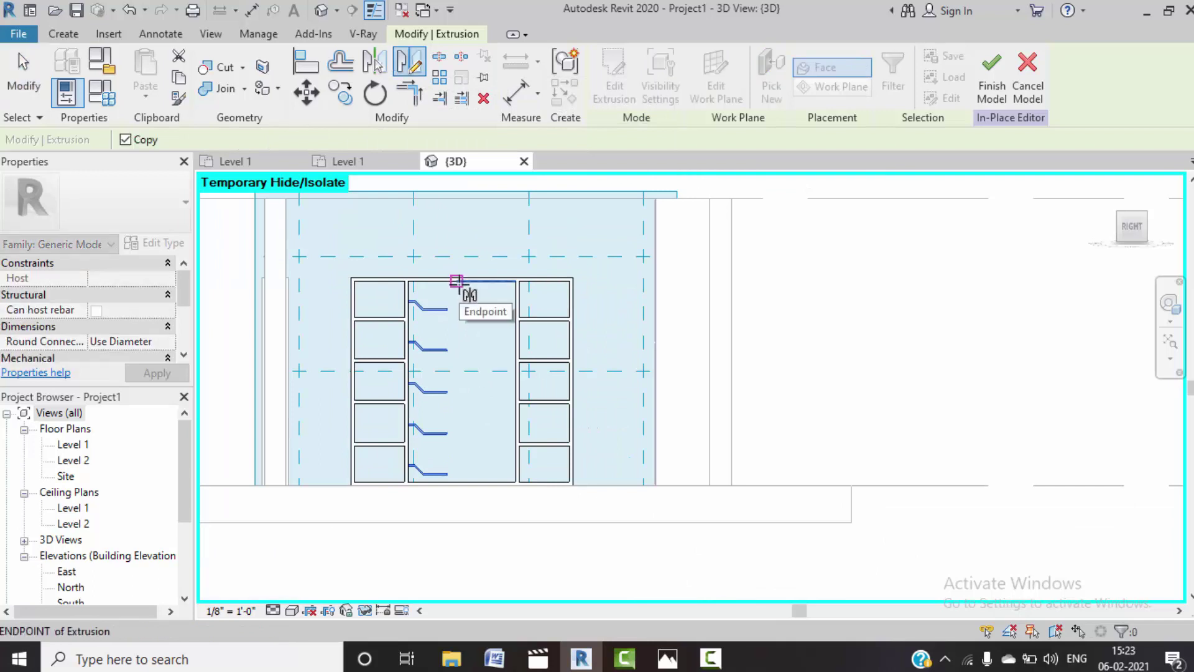
click(459, 280)
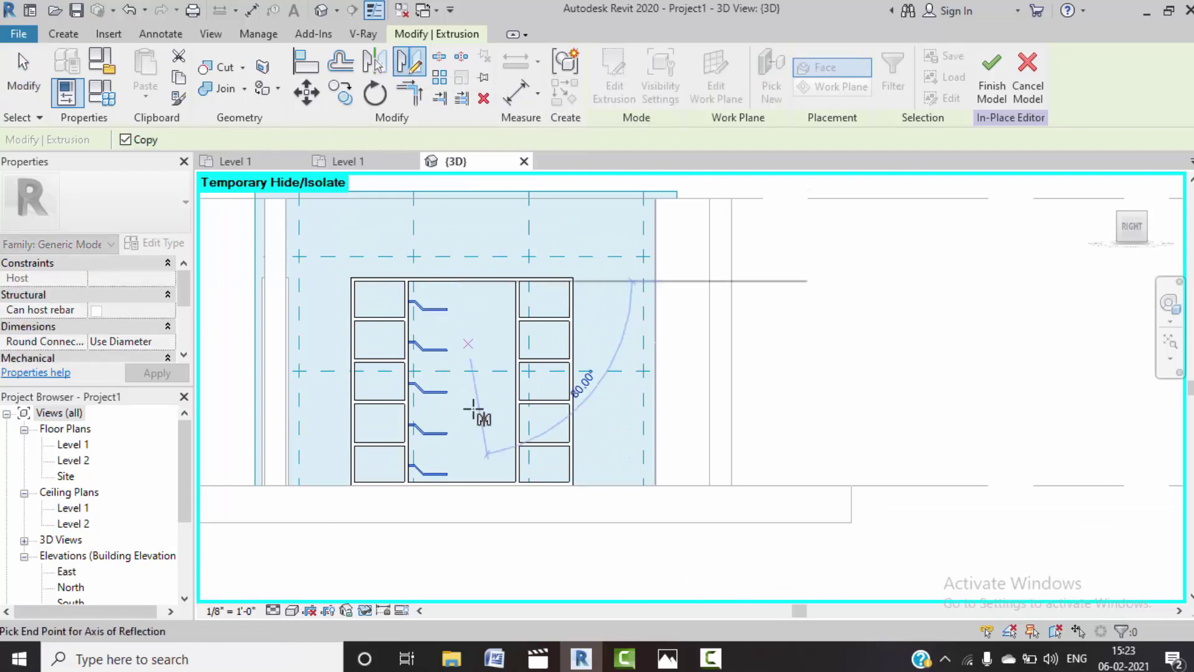
click(461, 486)
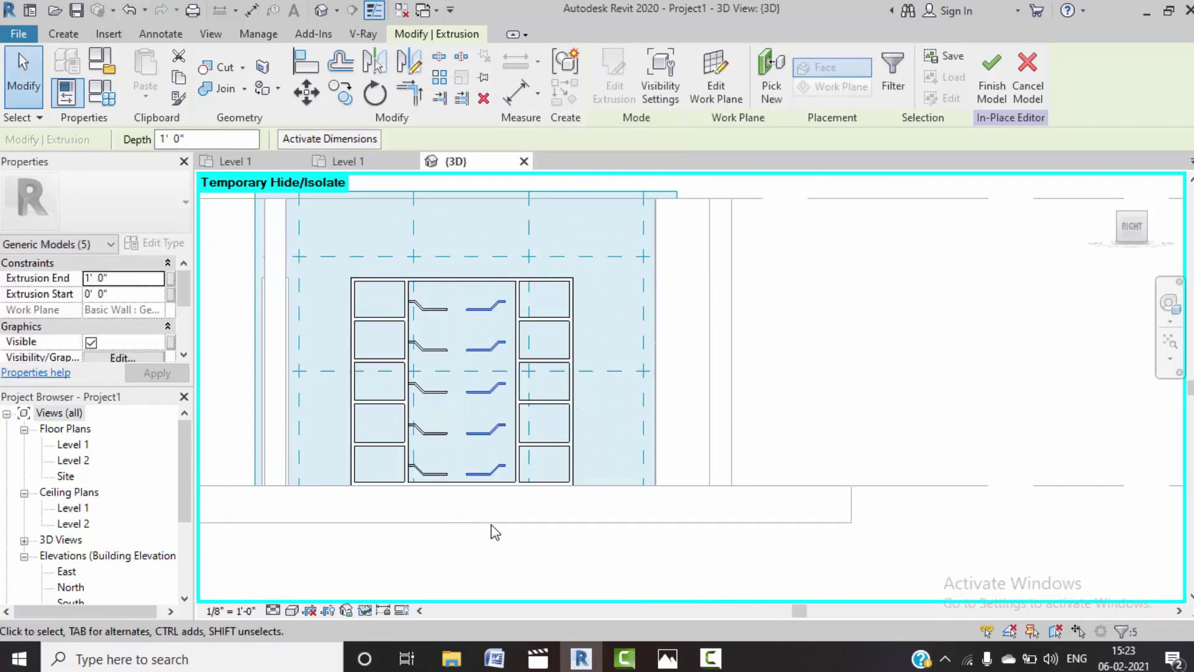
- Undo the misplaced mirror and reselect the five angled shelves
key(ctrl+z)
click(437, 347)
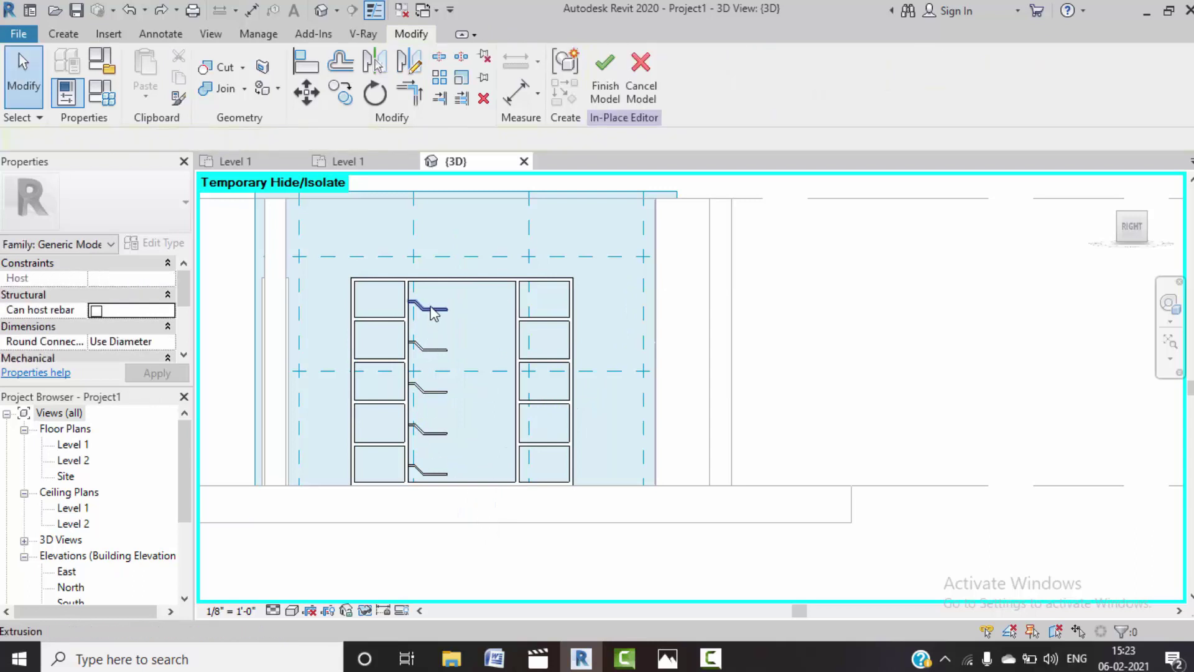
ctrl+click(442, 352)
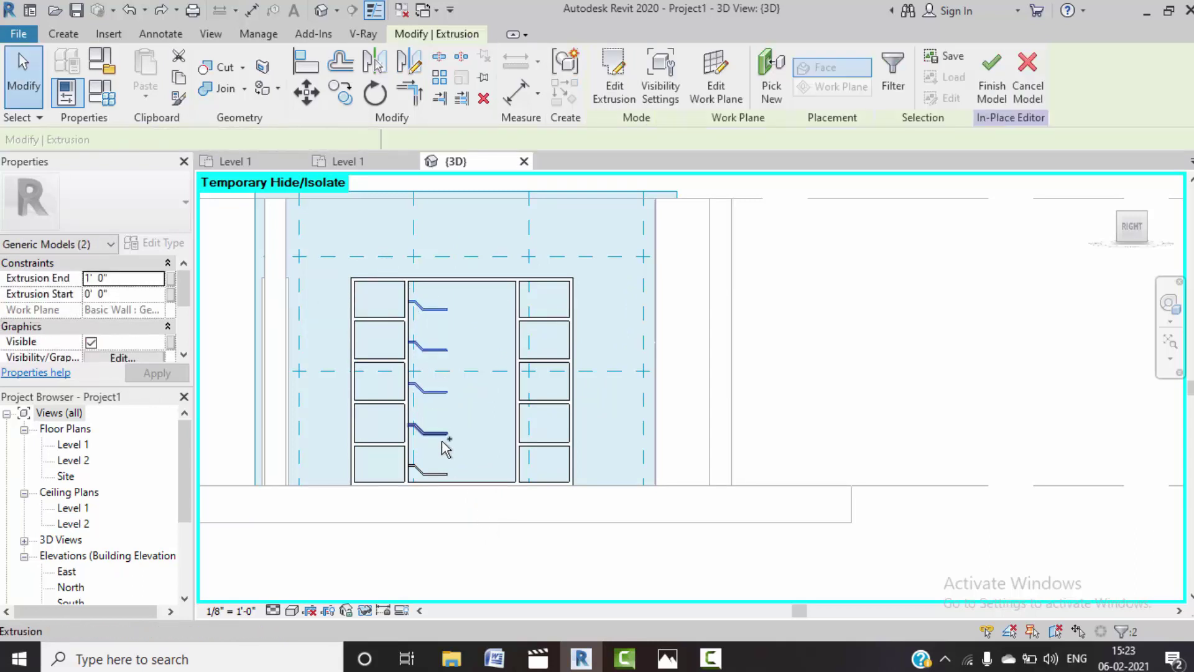
ctrl+click(442, 435)
ctrl+click(443, 473)
ctrl+click(443, 389)
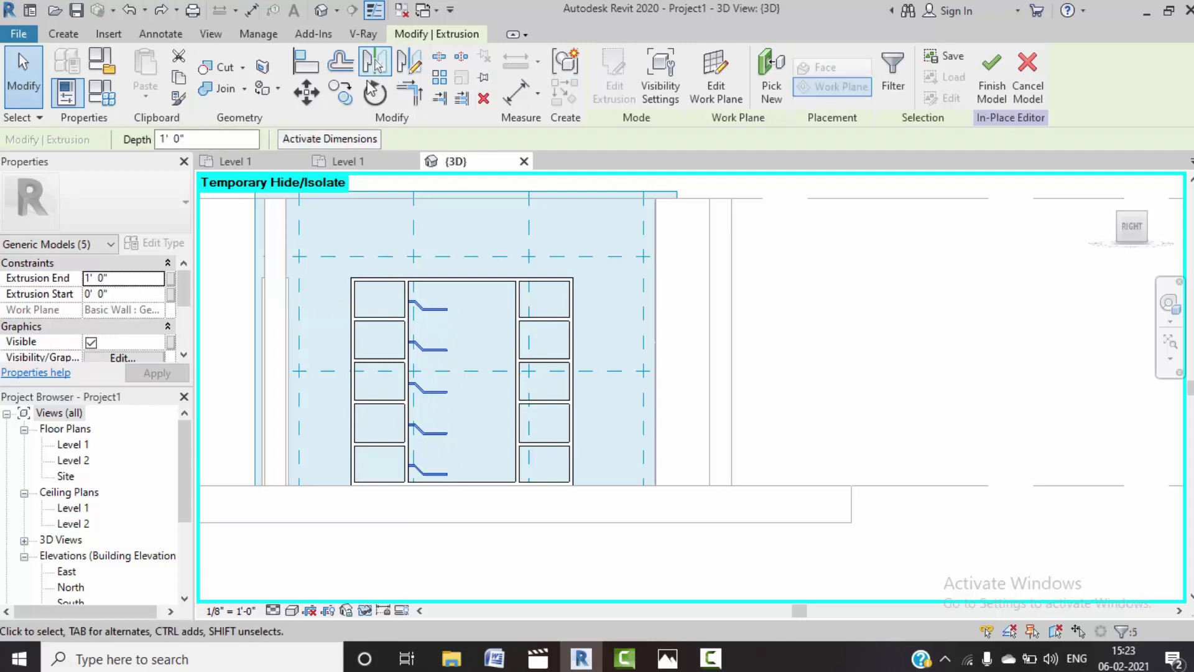
- Mirror-copy the five shelves about a vertical axis from the top-edge midpoint
click(409, 62)
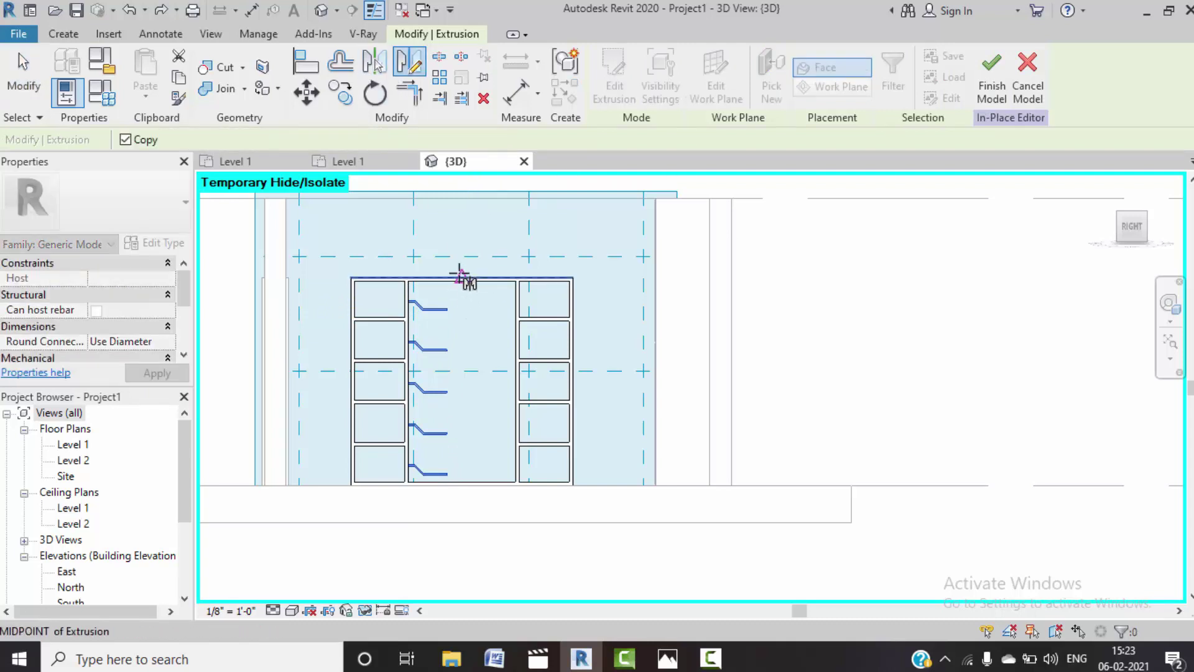
click(461, 278)
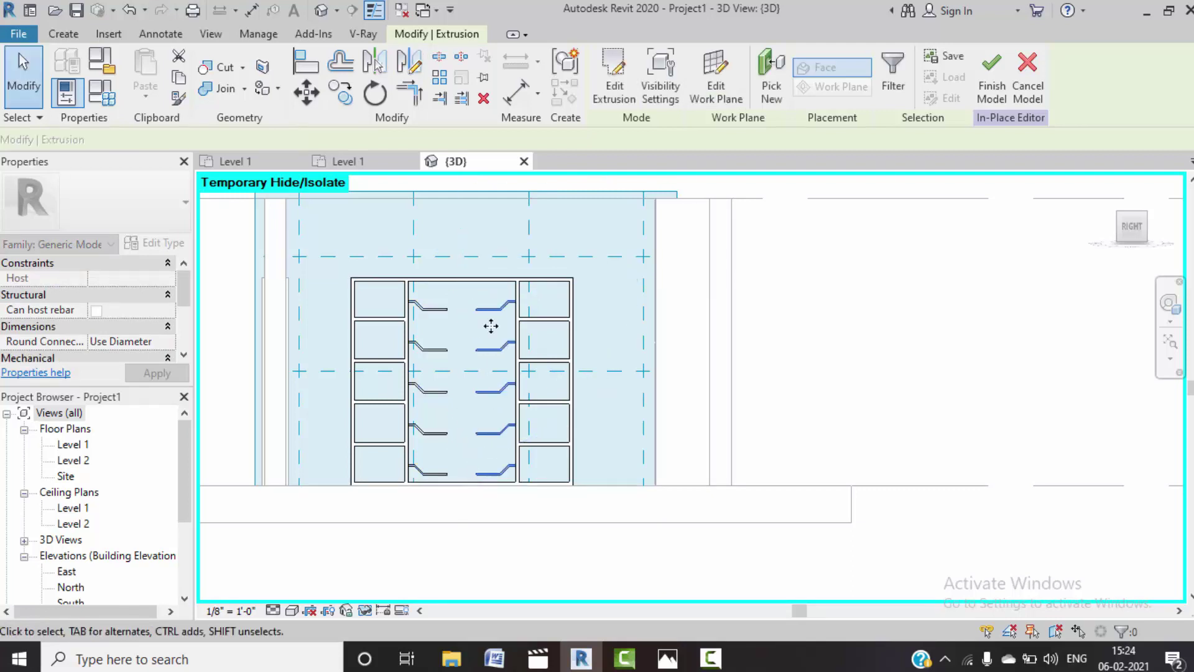
click(632, 347)
- Select all ten angled shelves, give them a 1'3" depth, and finish the in-place model
scroll(535, 361, up, 2)
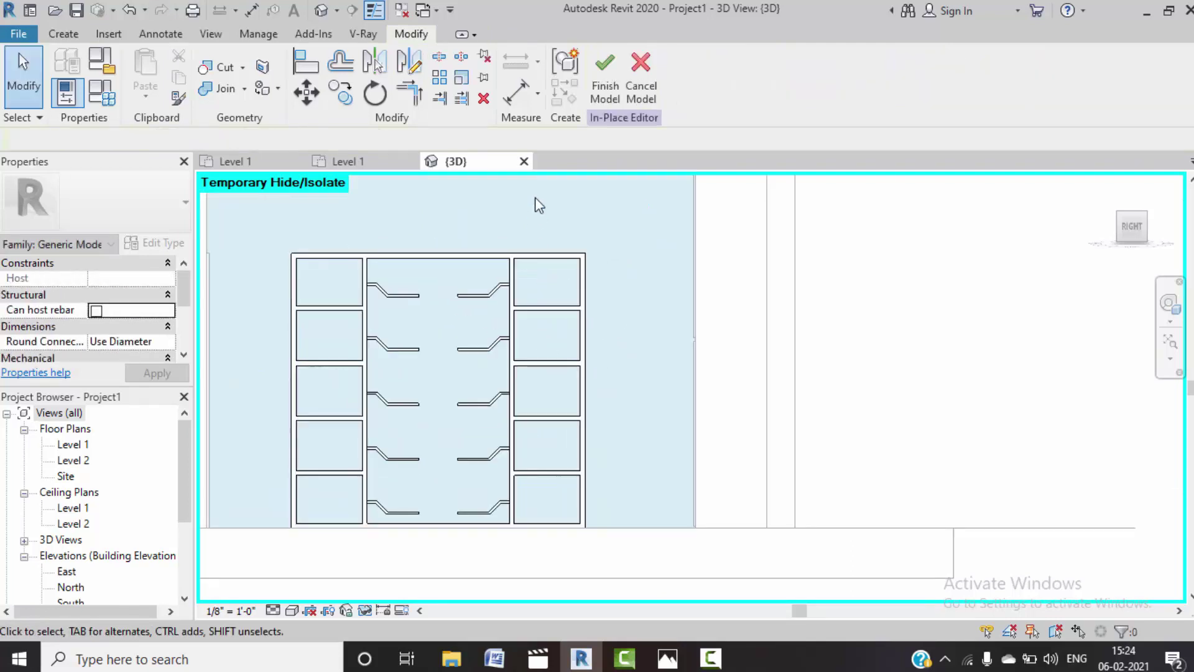
click(487, 301)
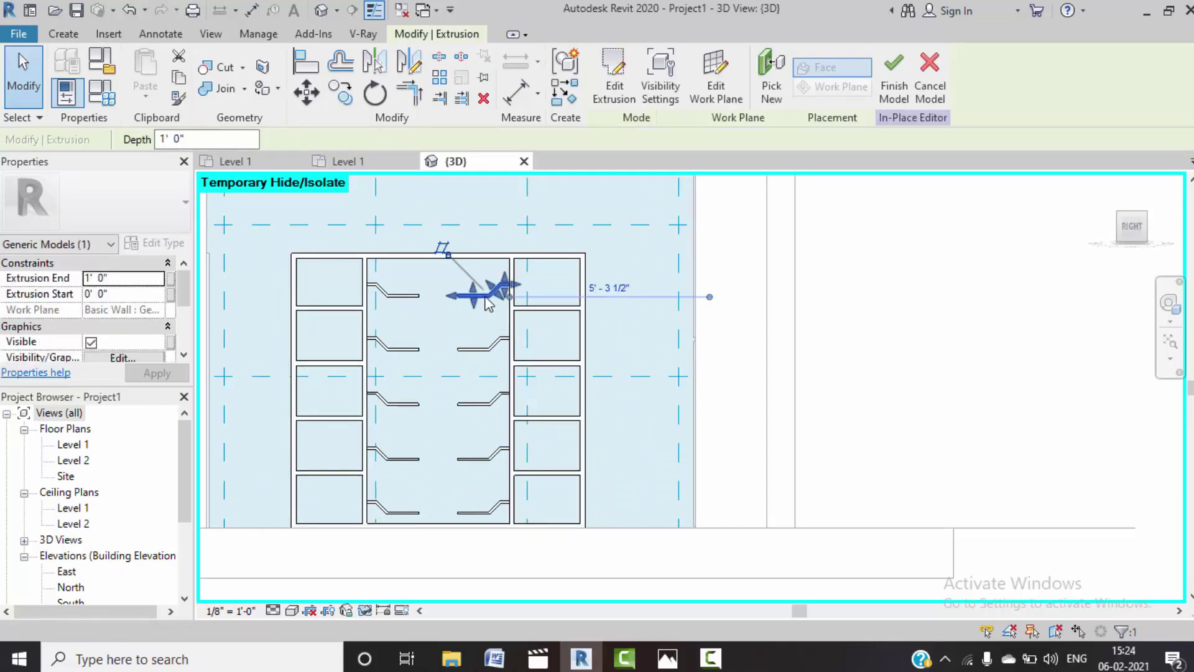
click(479, 350)
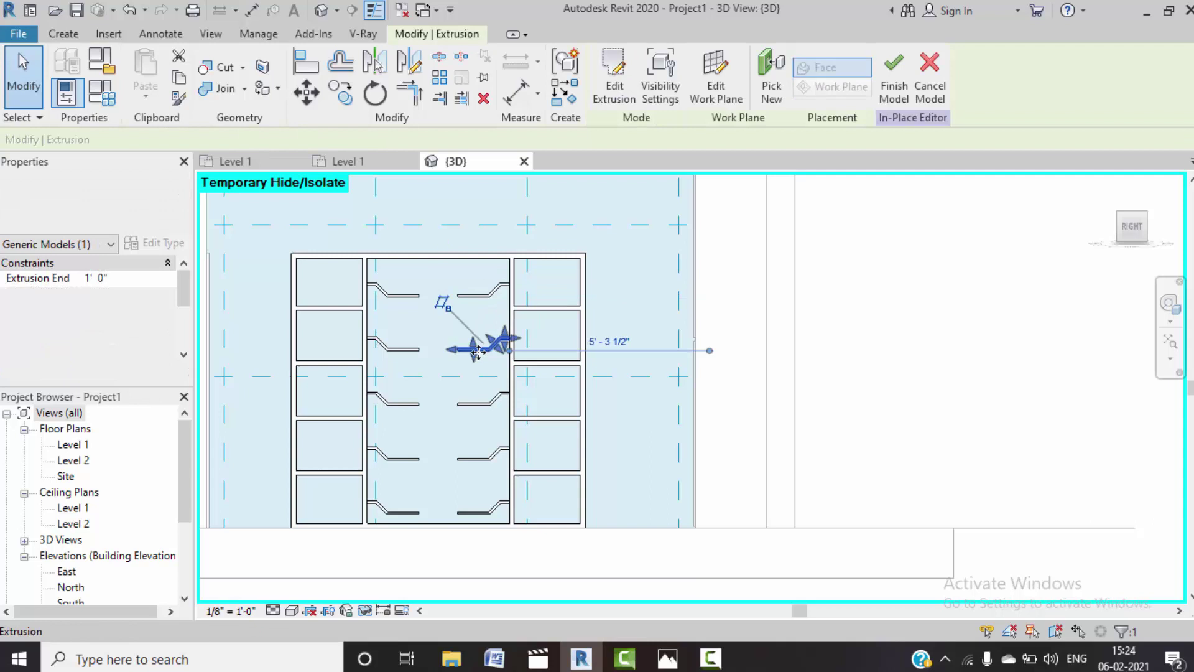
ctrl+click(482, 400)
ctrl+click(410, 297)
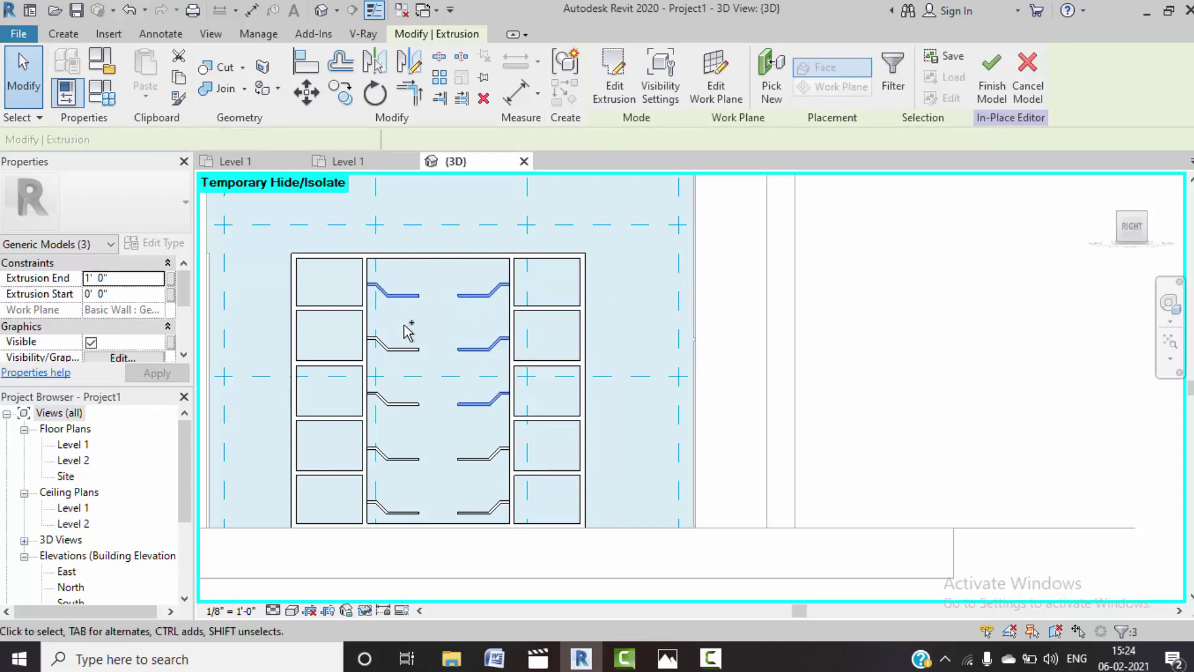
ctrl+click(401, 401)
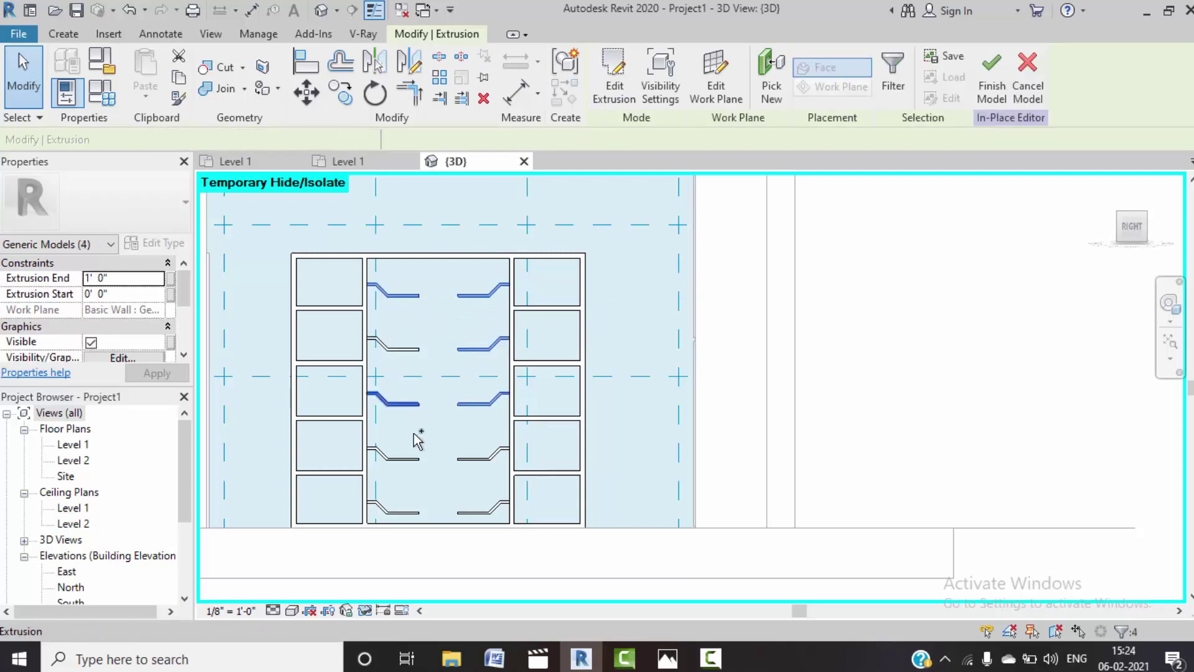
ctrl+click(418, 460)
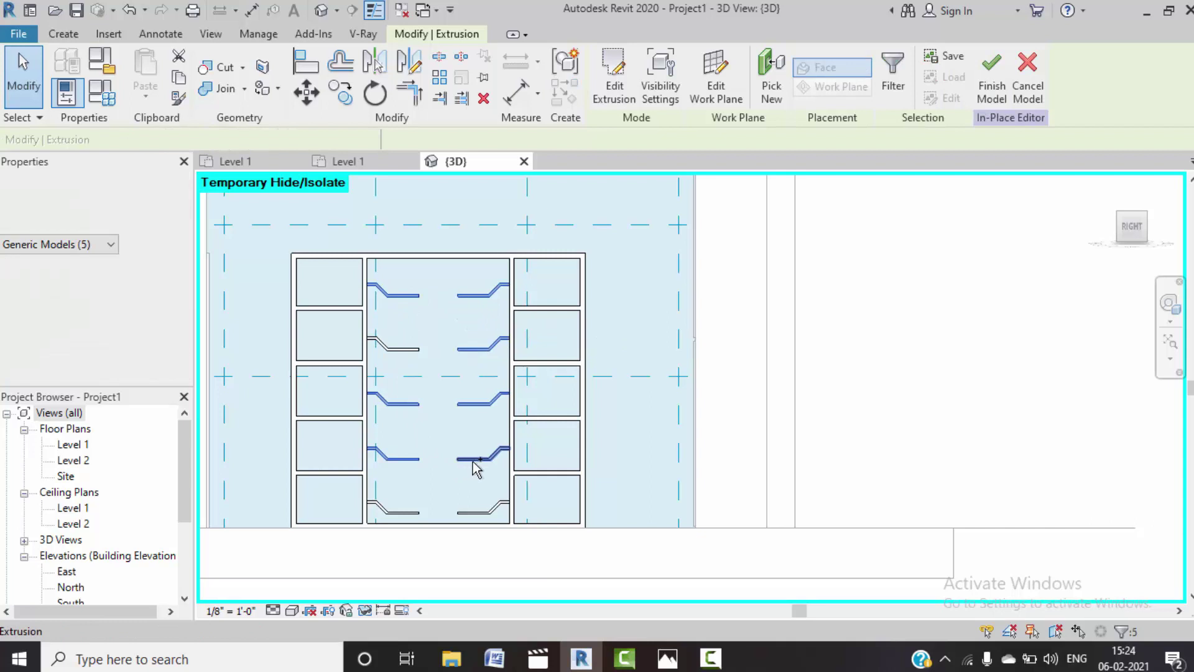
ctrl+click(421, 513)
ctrl+click(460, 511)
ctrl+click(408, 347)
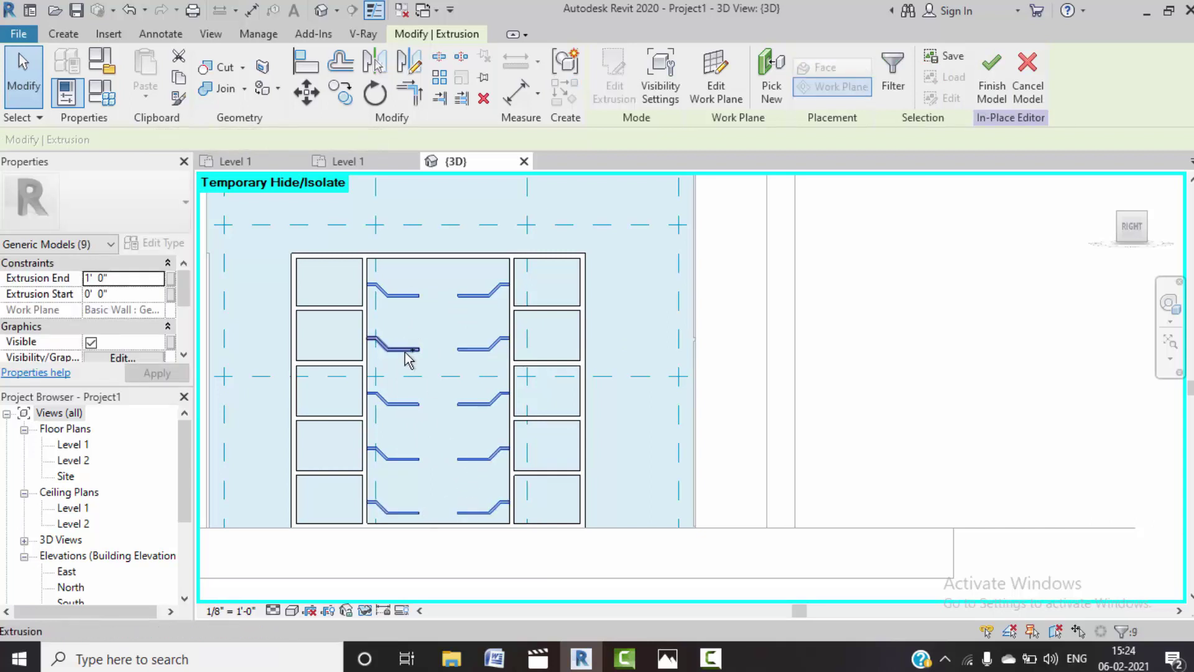
ctrl+click(414, 295)
text(1'3")
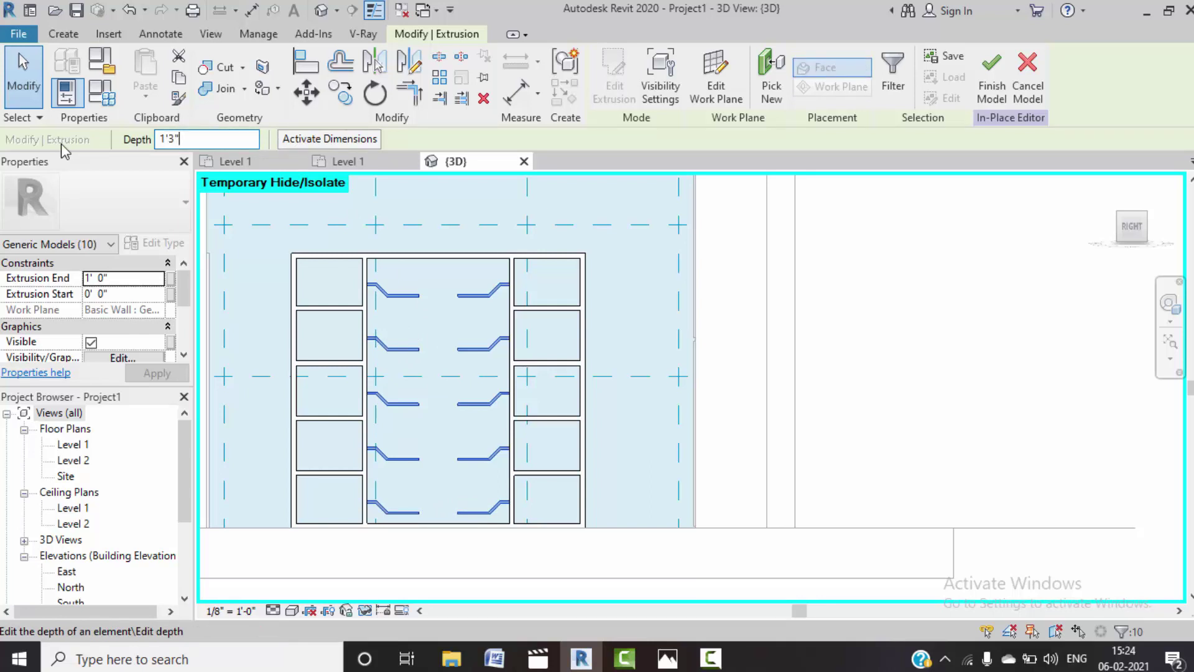
click(983, 96)
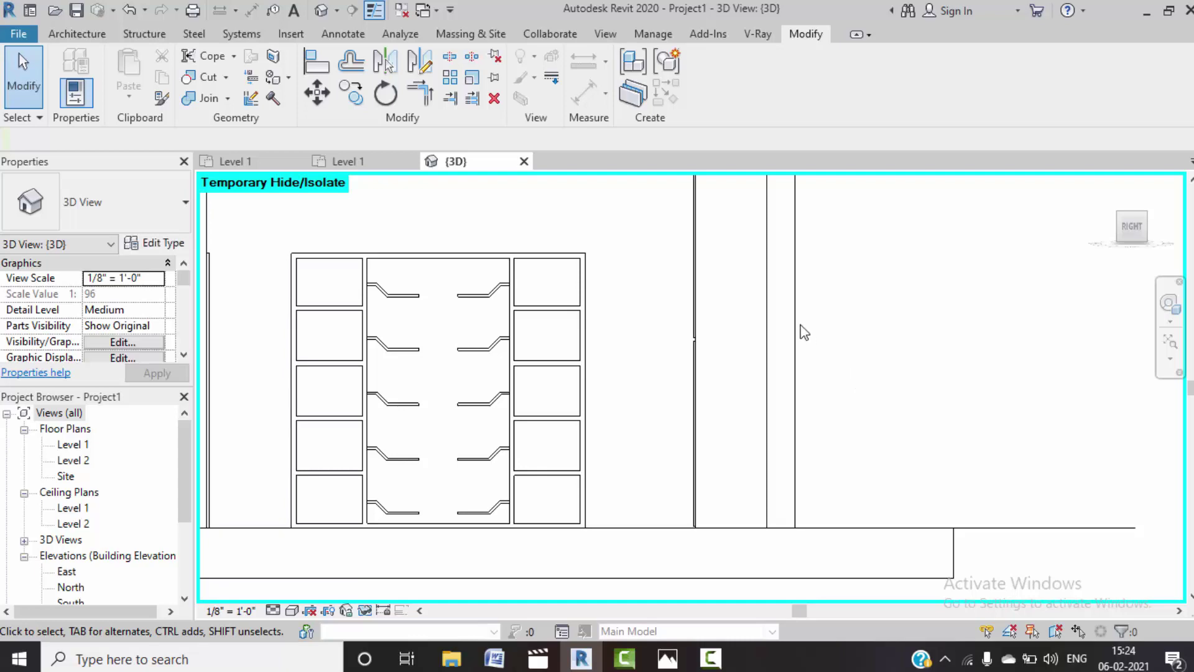
- Orbit the 3D view and switch the visual style to Shaded
shift+middle_drag(804, 332, 659, 296)
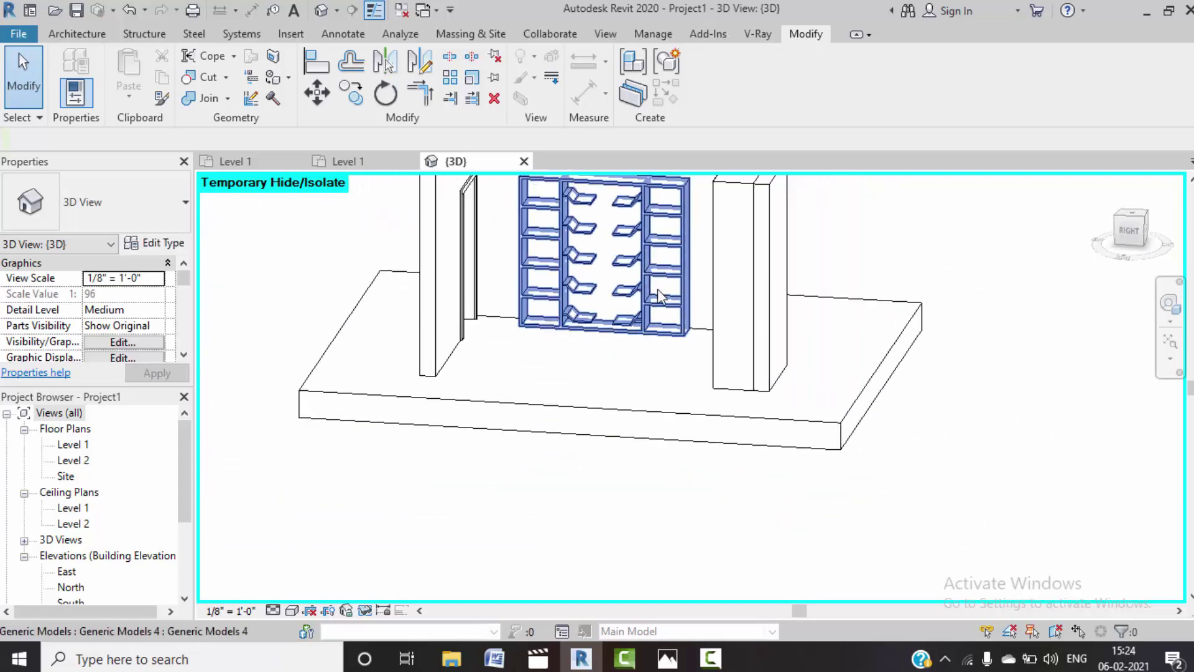
shift+middle_drag(493, 342, 786, 306)
middle_drag(385, 255, 514, 341)
scroll(442, 288, down, 2)
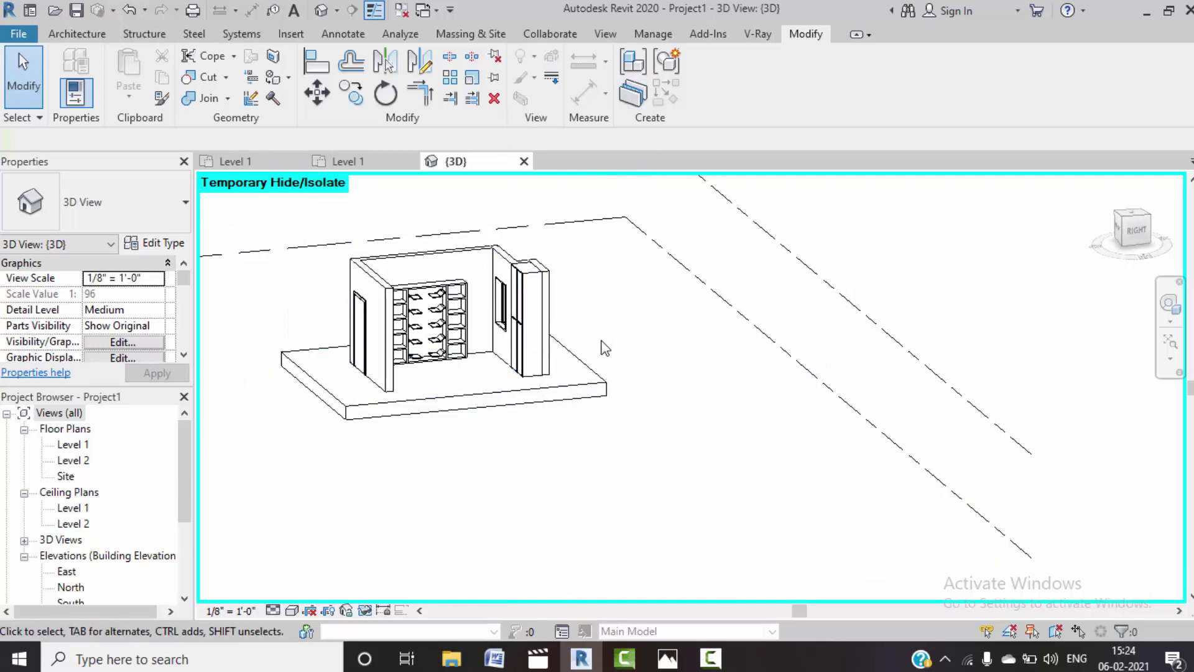
mouse_move(429, 324)
shift+middle_down()
mouse_move(419, 258)
mouse_move(382, 314)
mouse_move(448, 480)
mouse_move(635, 408)
mouse_move(634, 368)
mouse_move(570, 416)
mouse_move(568, 381)
mouse_move(581, 368)
shift+middle_up()
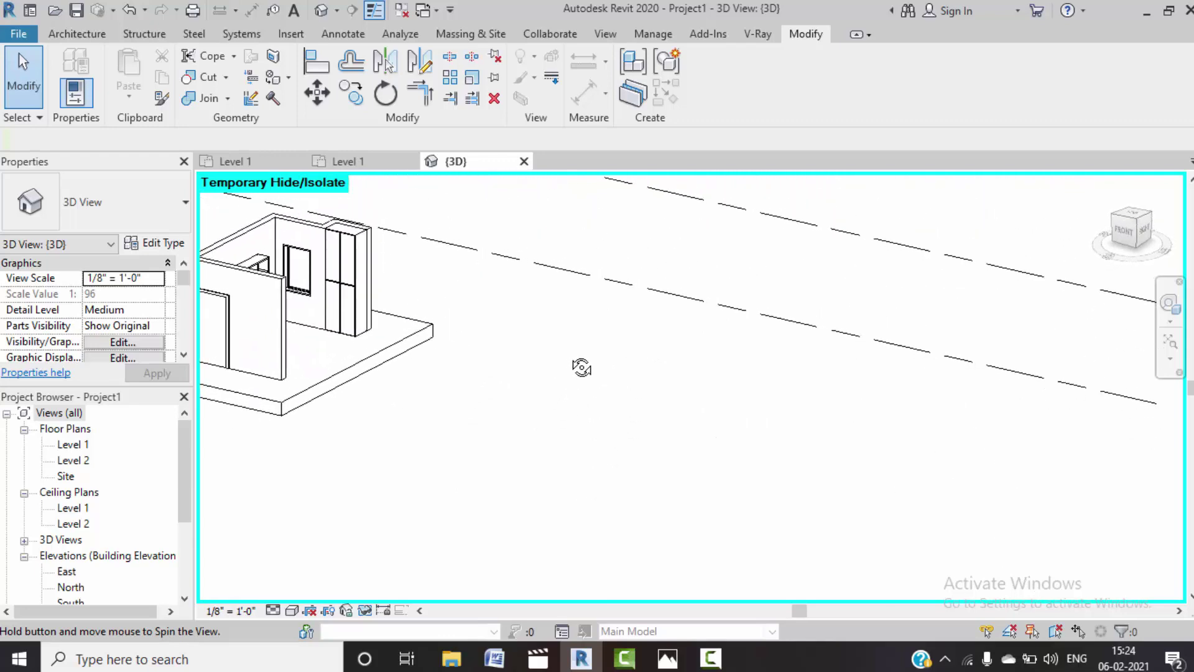
mouse_move(306, 267)
shift+middle_down()
mouse_move(368, 373)
mouse_move(315, 392)
mouse_move(413, 400)
mouse_move(371, 408)
mouse_move(277, 588)
shift+middle_up()
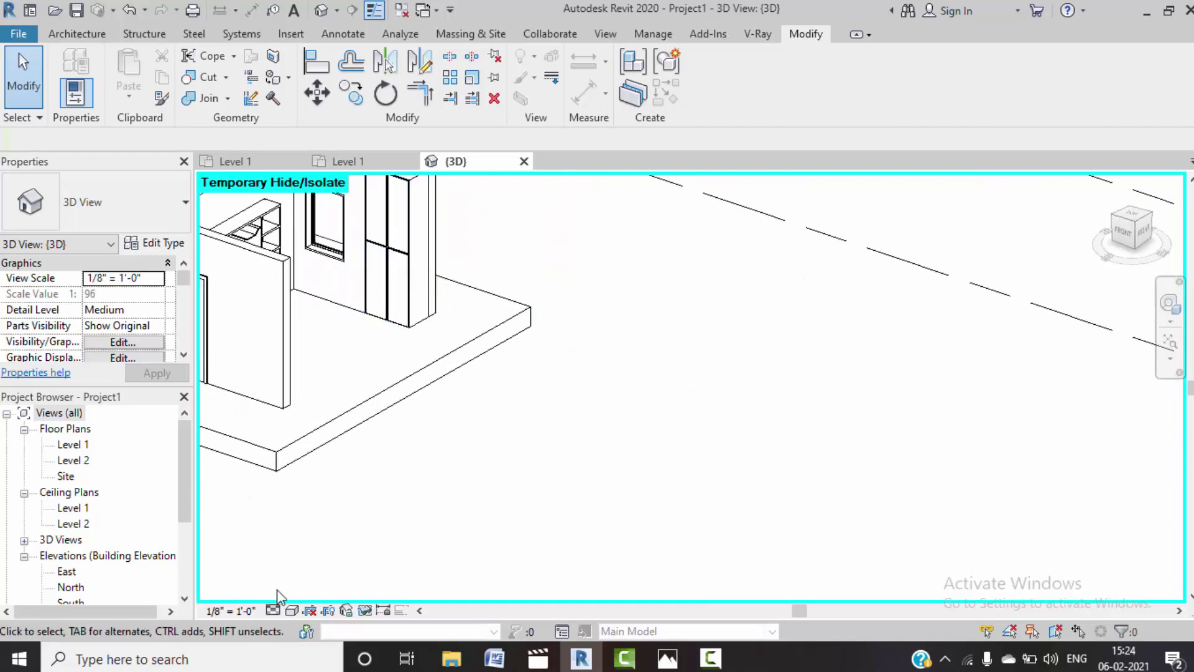
click(292, 611)
click(319, 571)
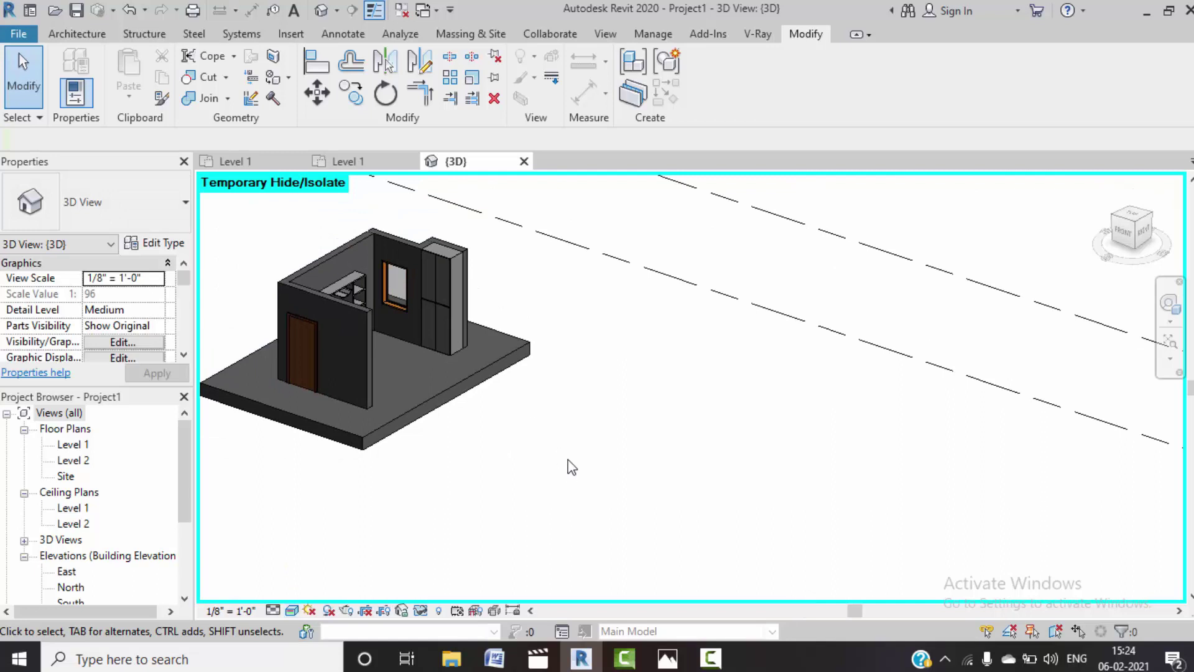
- Restore the temporarily hidden walls with HR and zoom in on the shelving
key(h)
key(r)
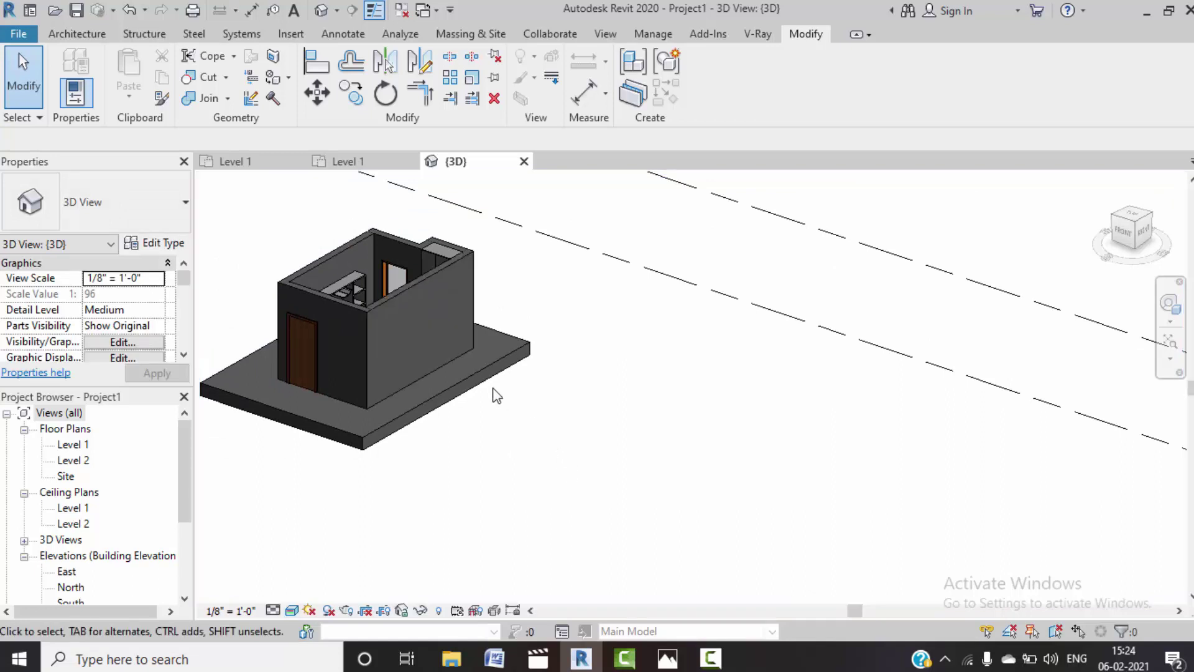
mouse_move(389, 449)
shift+middle_down()
mouse_move(475, 472)
mouse_move(480, 495)
mouse_move(394, 509)
shift+middle_up()
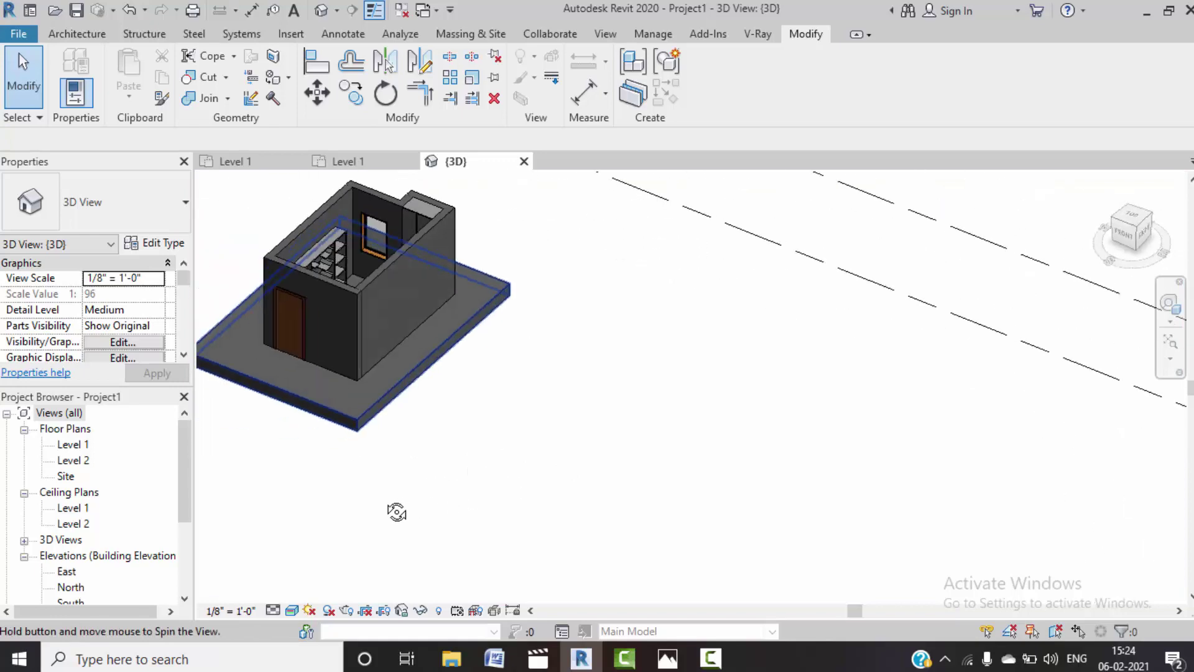
scroll(330, 232, up, 2)
scroll(345, 258, up, 4)
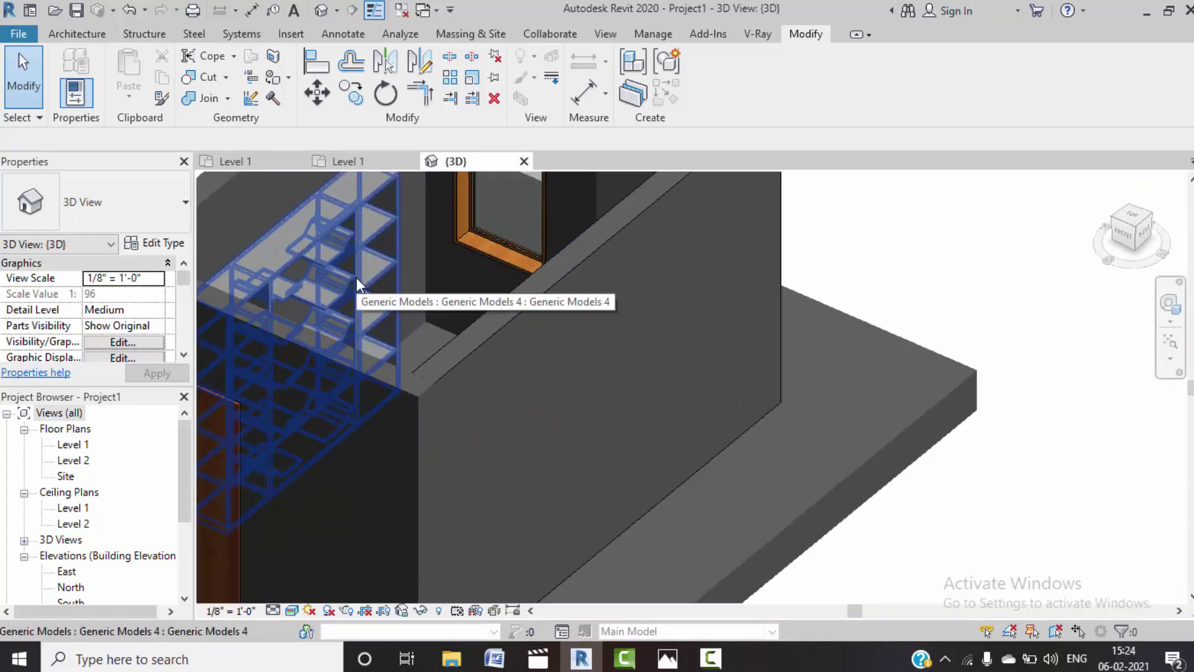
scroll(356, 277, up, 2)
- Finish the in-place edit and temporarily hide the blocking wall and front shelf unit
click(320, 215)
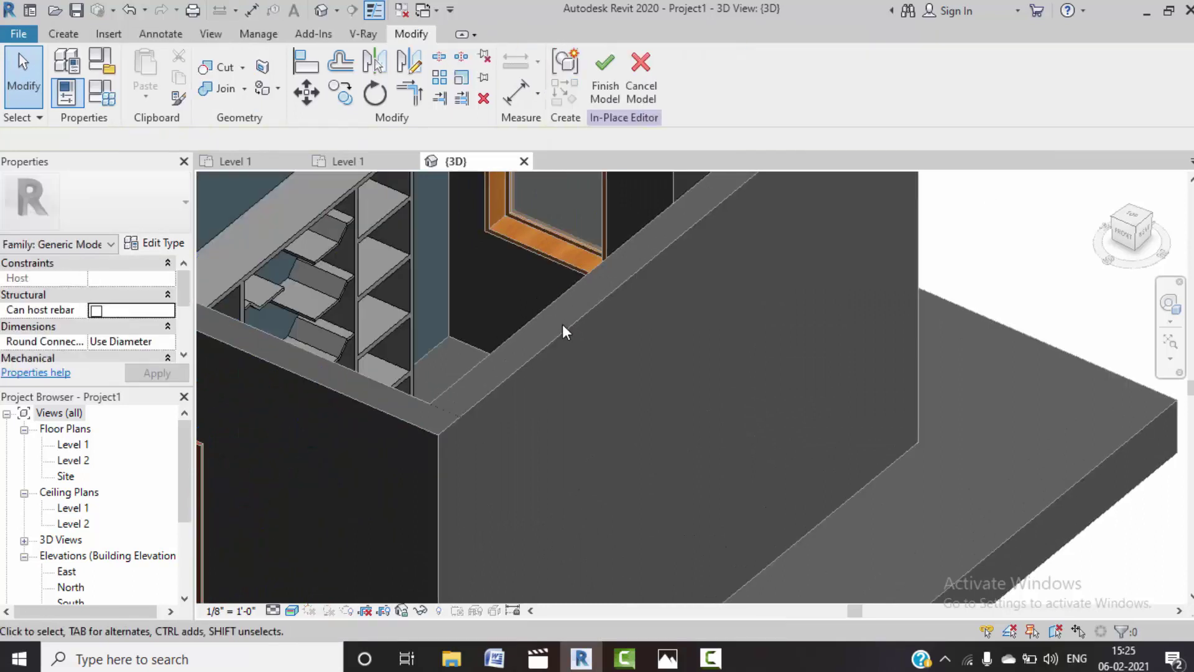
click(595, 101)
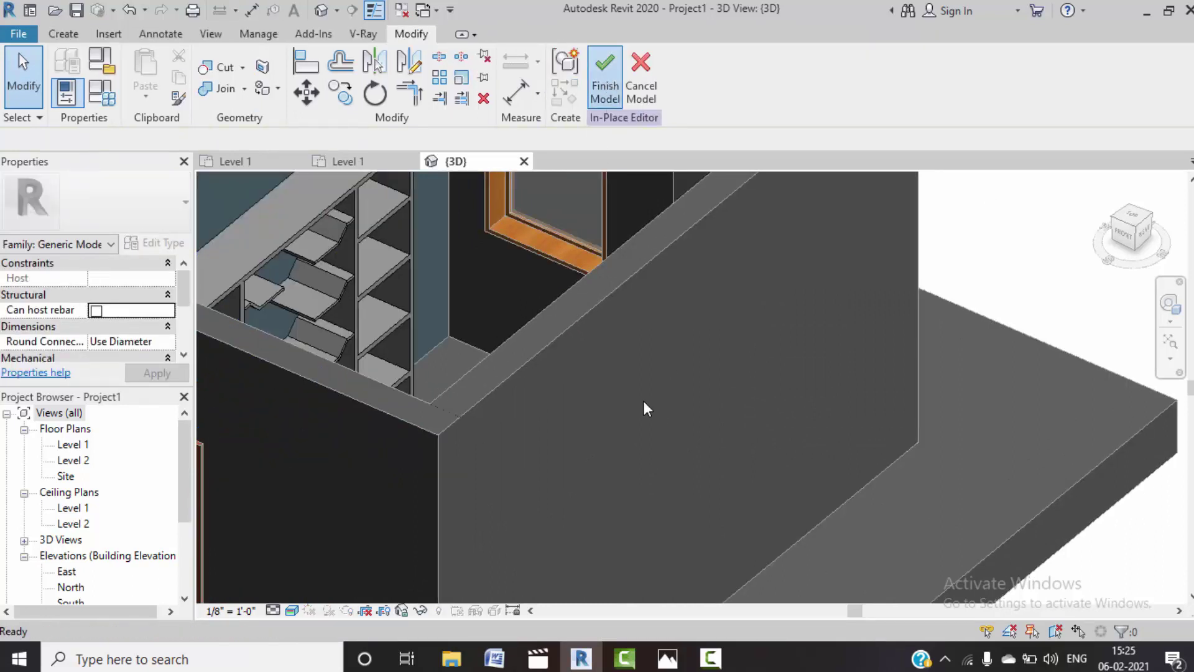
click(566, 330)
key(h)
key(h)
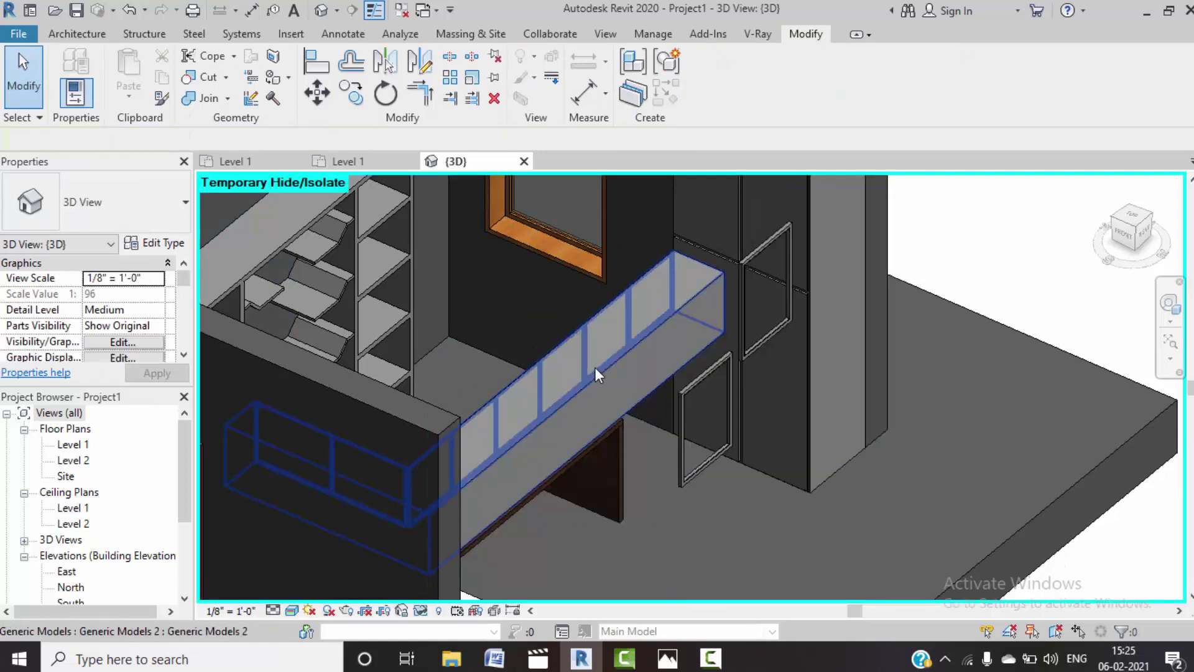
click(596, 373)
key(h)
key(h)
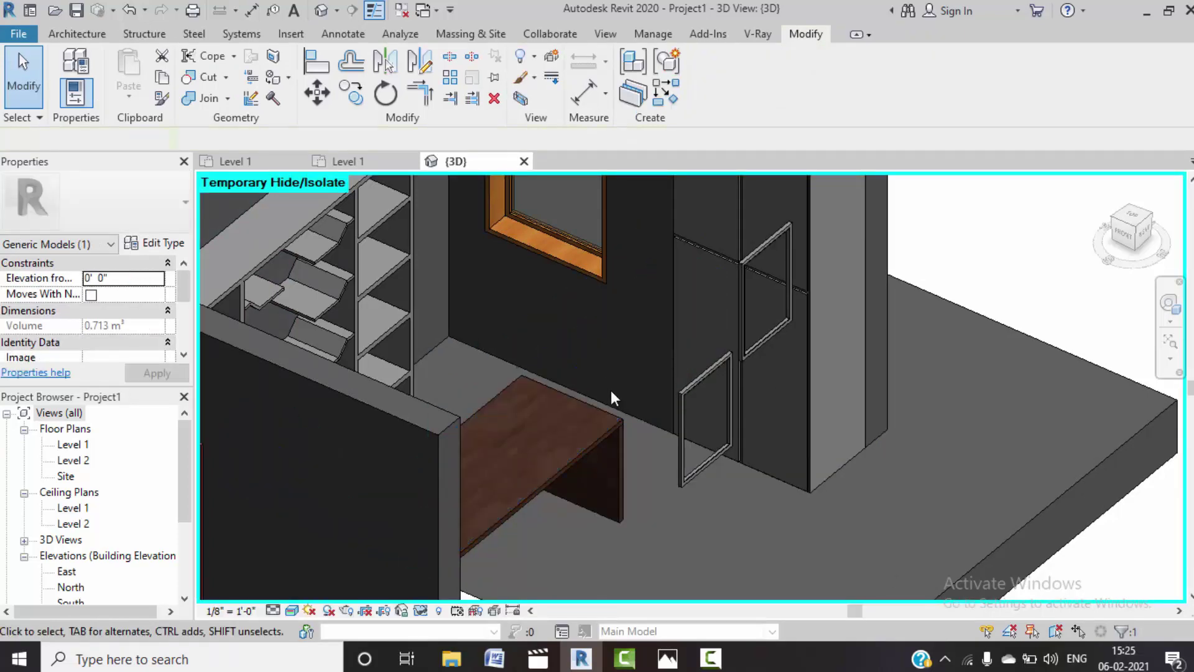
- Temporarily hide the boss table and the square frames near the wall
shift+middle_drag(681, 499, 827, 364)
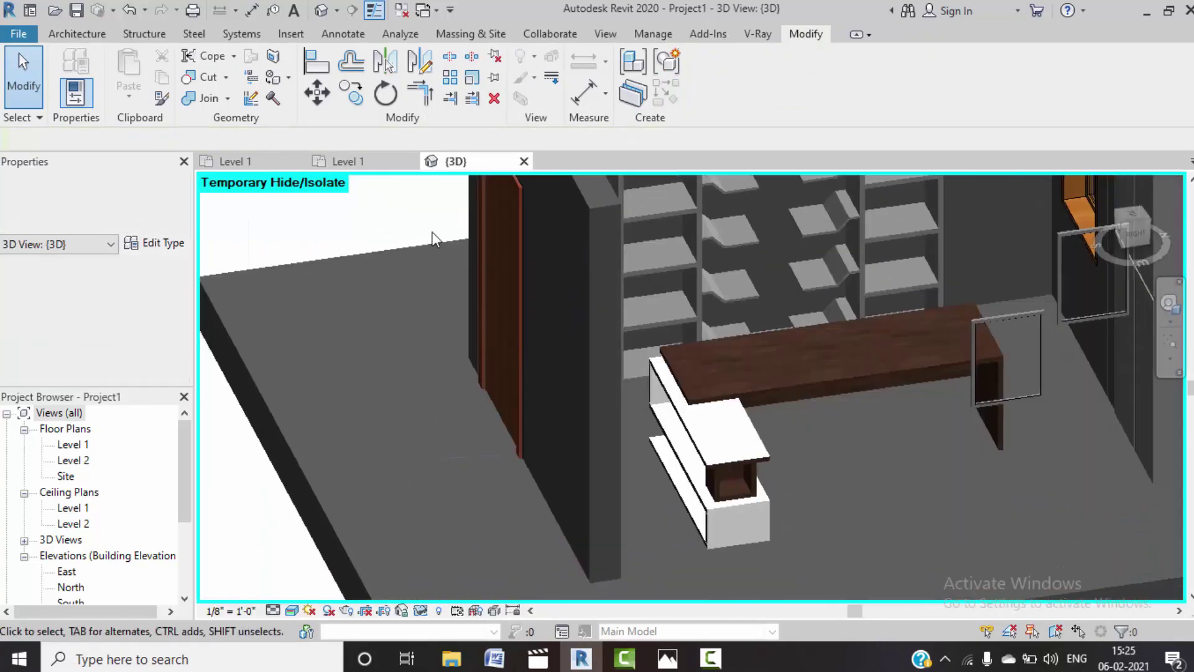
click(826, 375)
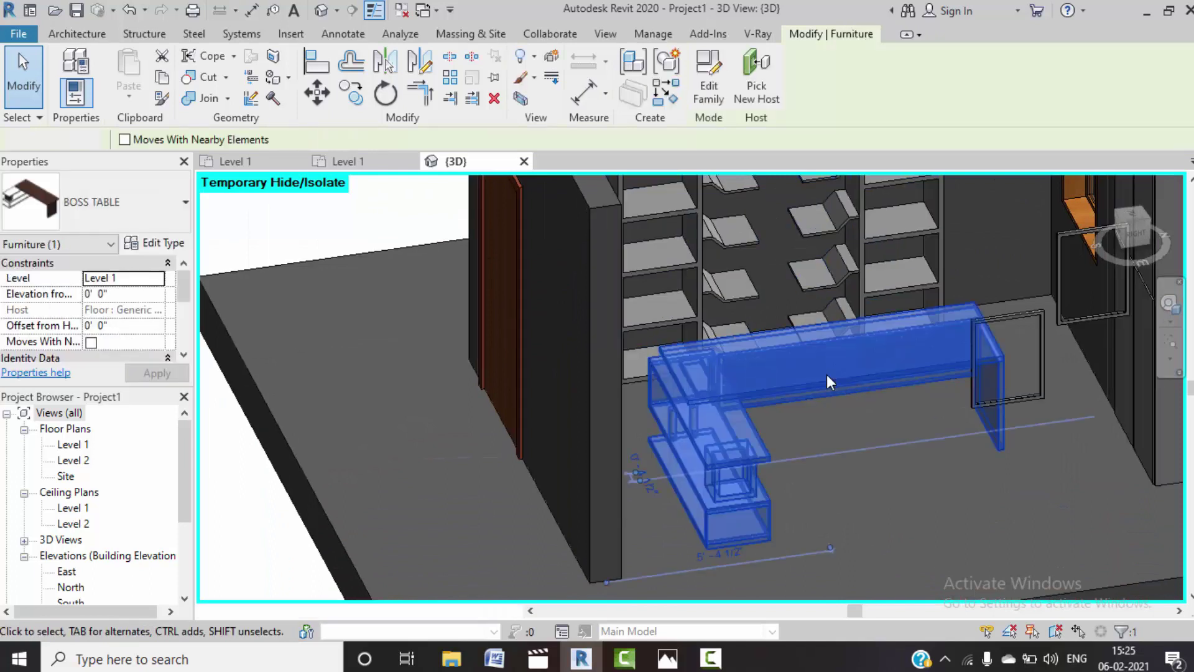
key(h)
key(h)
shift+middle_drag(823, 385, 808, 304)
click(817, 306)
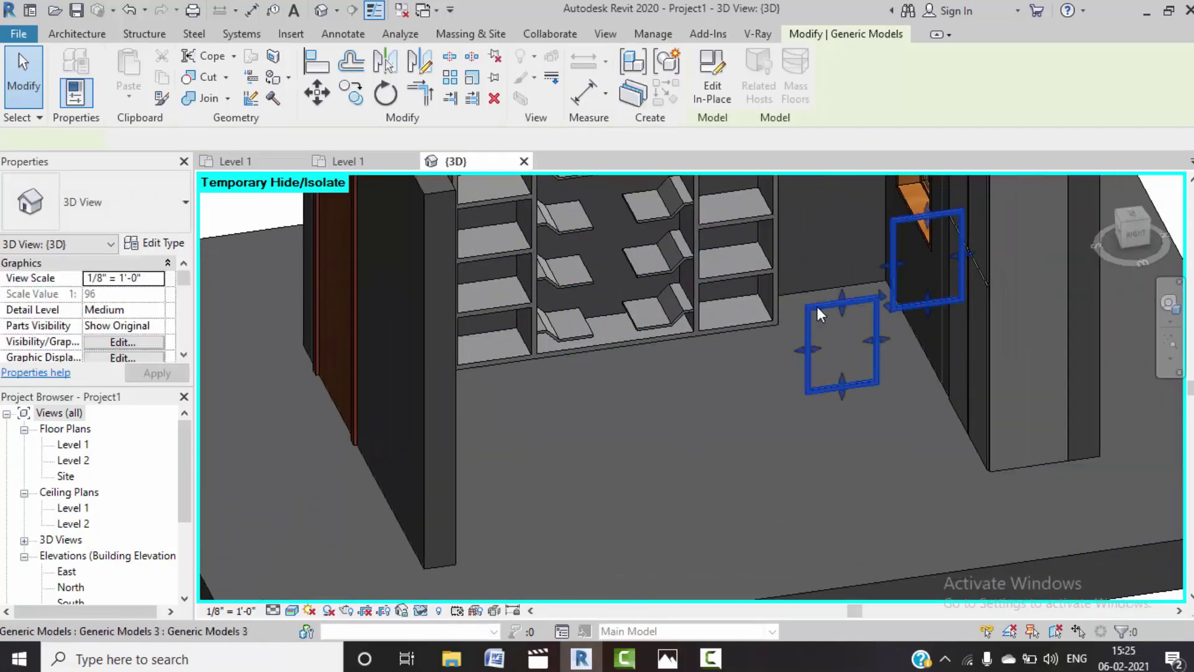
key(h)
key(h)
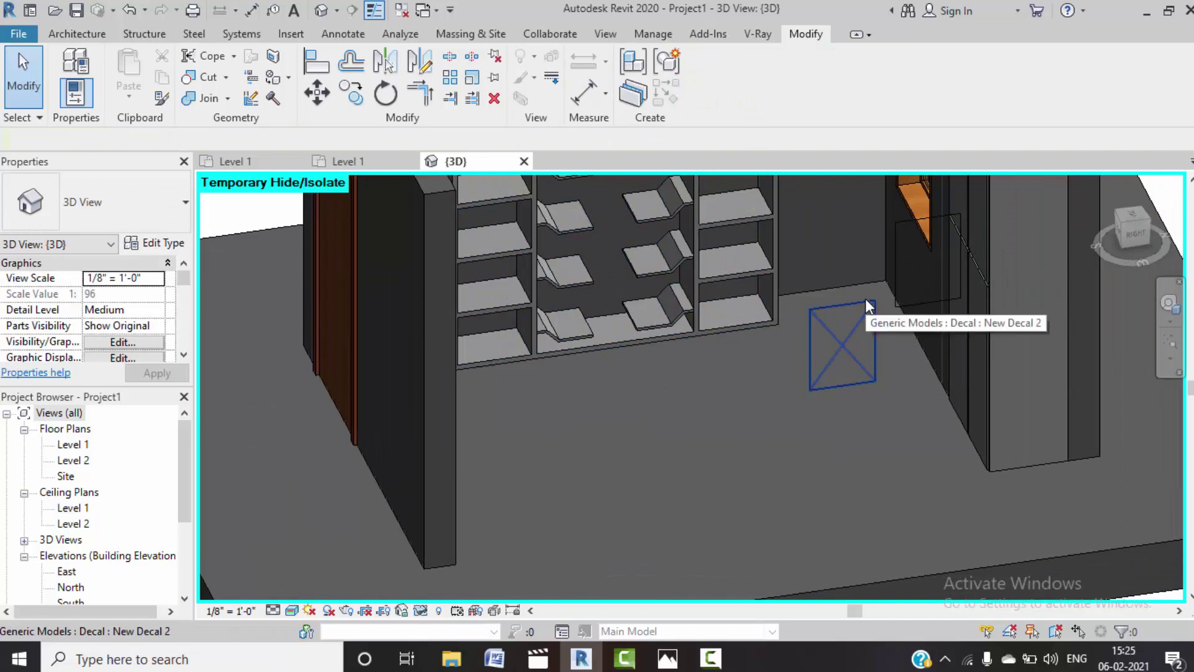
- Move the floor decal to the wall corner and switch to the Right view
click(869, 301)
drag(869, 301, 894, 305)
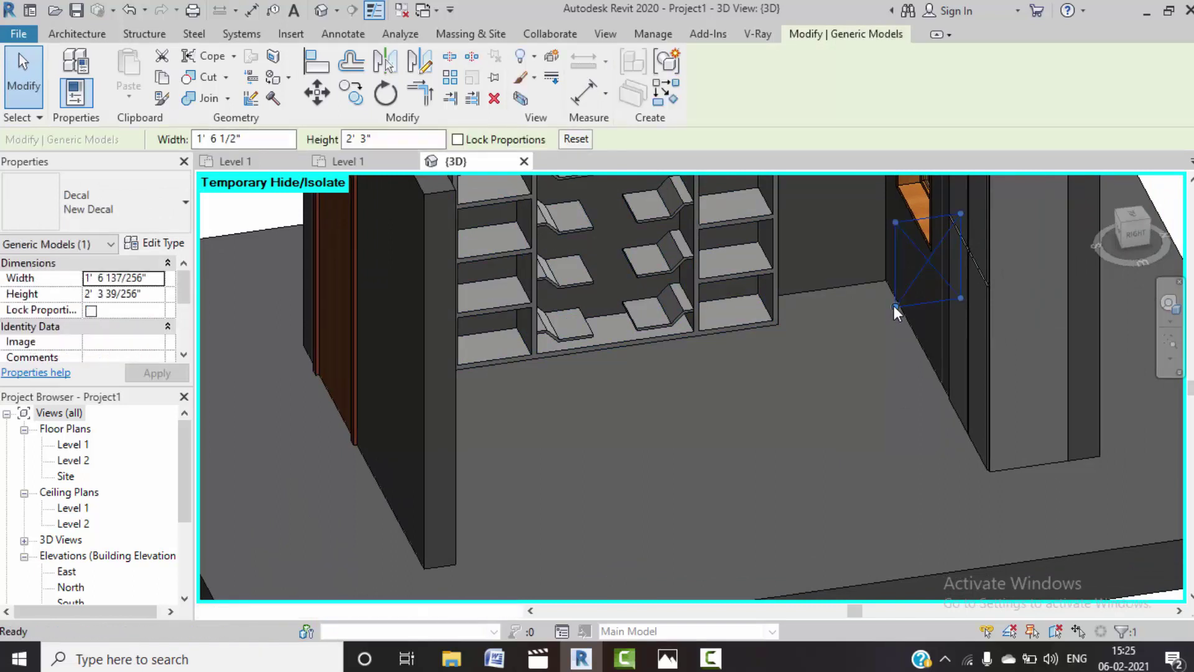
key(Escape)
click(1135, 240)
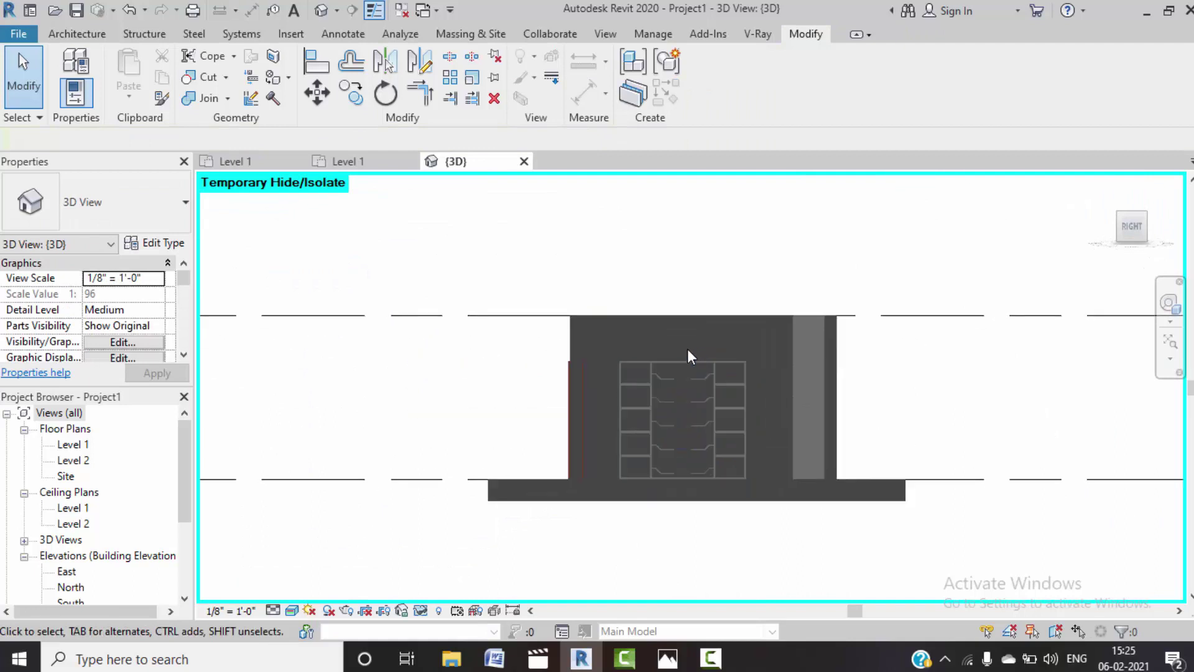
- Open the bookshelf in-place model for editing and select its frame extrusion
click(689, 359)
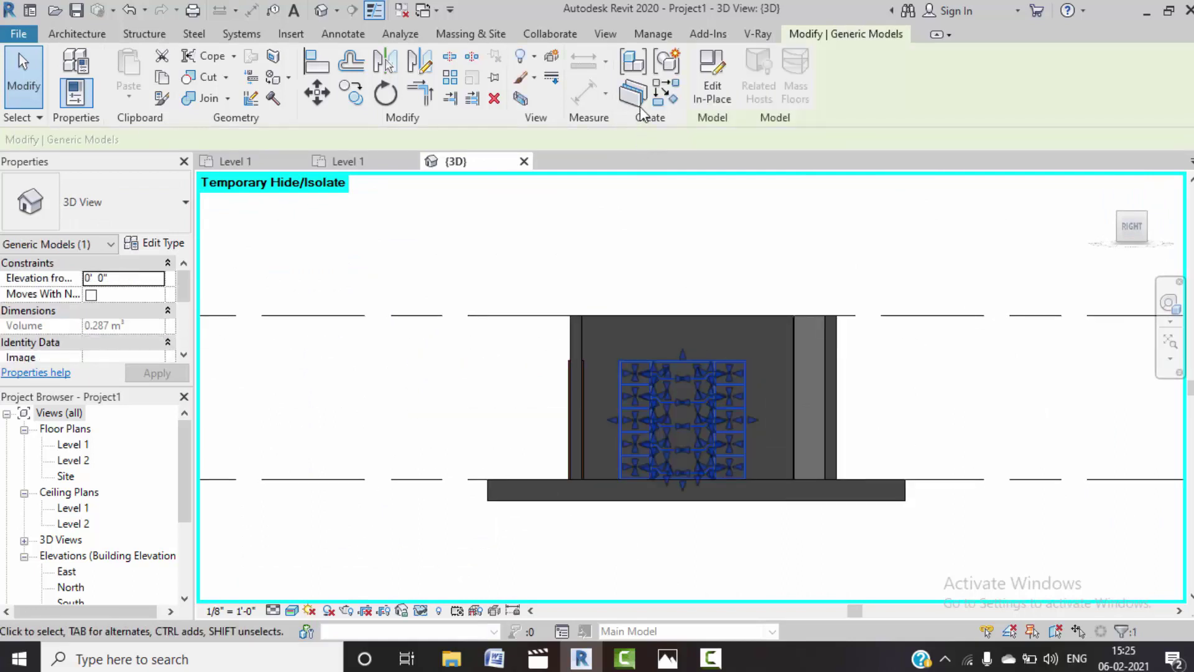
double_click(669, 365)
click(675, 360)
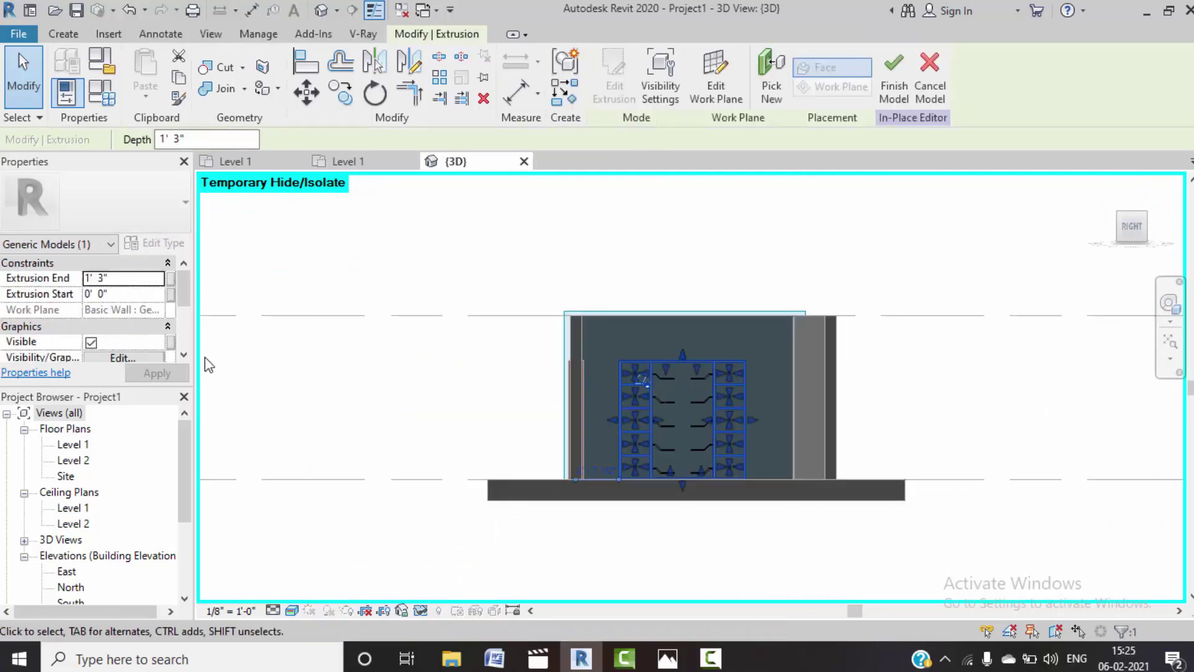
scroll(157, 358, down, 2)
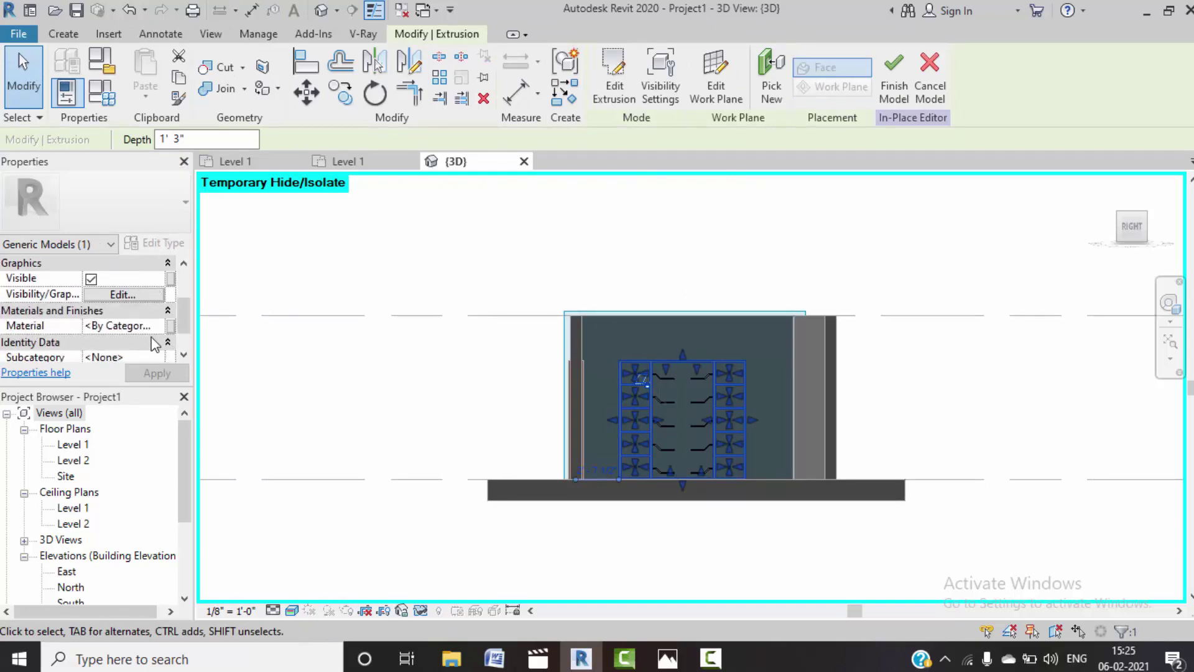
- Set the frame extrusion's material to 'wooden' and deselect it
click(167, 331)
click(160, 326)
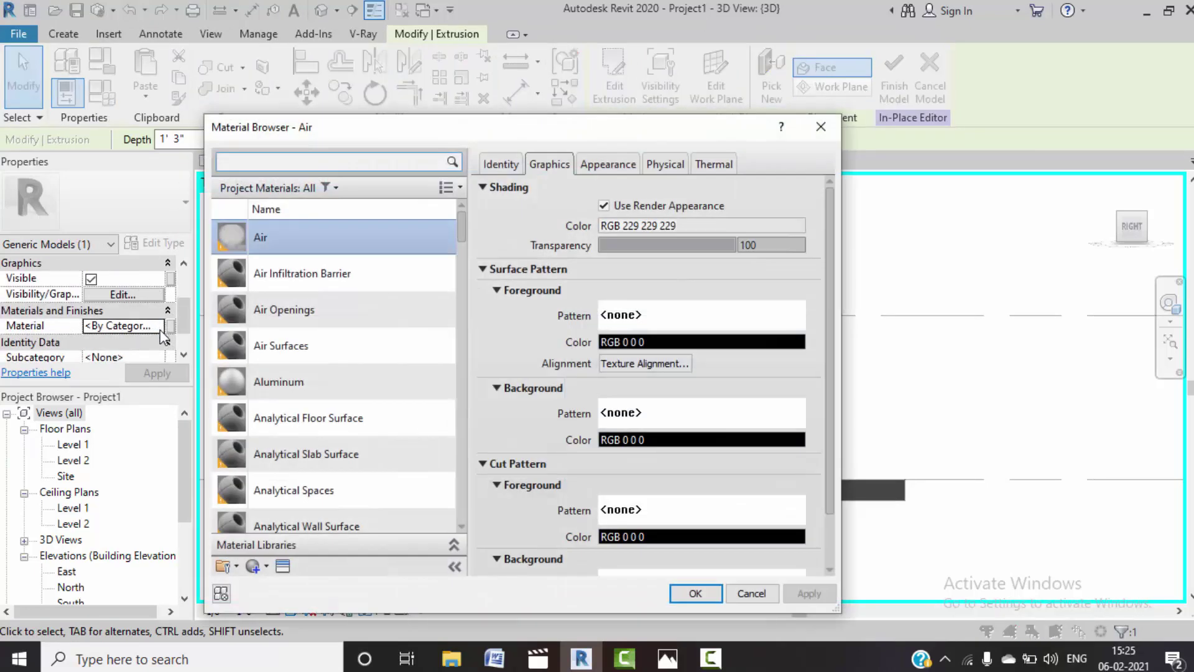
scroll(282, 435, down, 5)
scroll(282, 444, down, 2)
scroll(282, 435, down, 2)
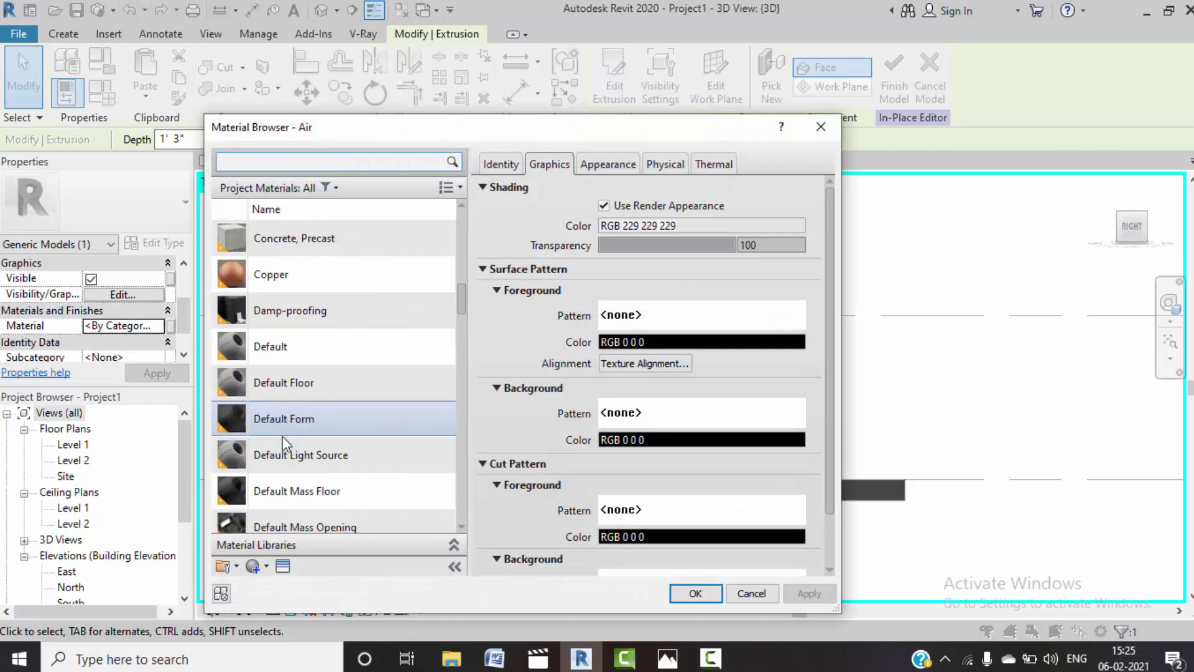
scroll(282, 436, down, 3)
scroll(282, 436, down, 1)
scroll(282, 435, down, 2)
scroll(283, 443, down, 3)
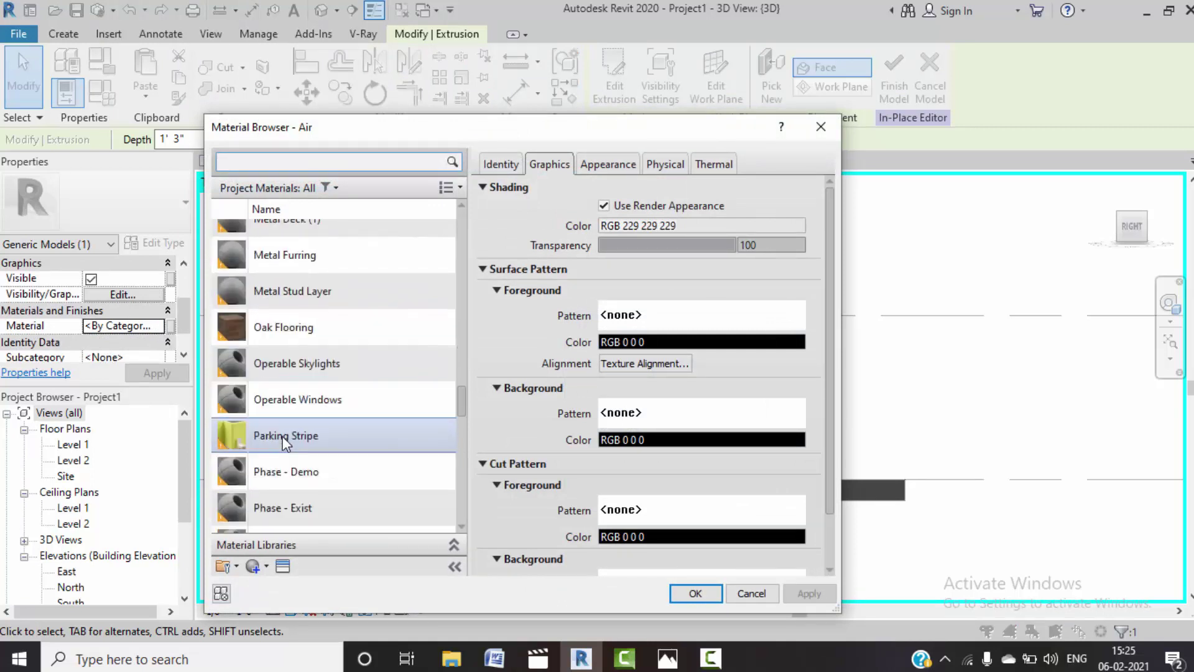
scroll(283, 443, down, 2)
scroll(283, 442, down, 3)
scroll(283, 443, down, 3)
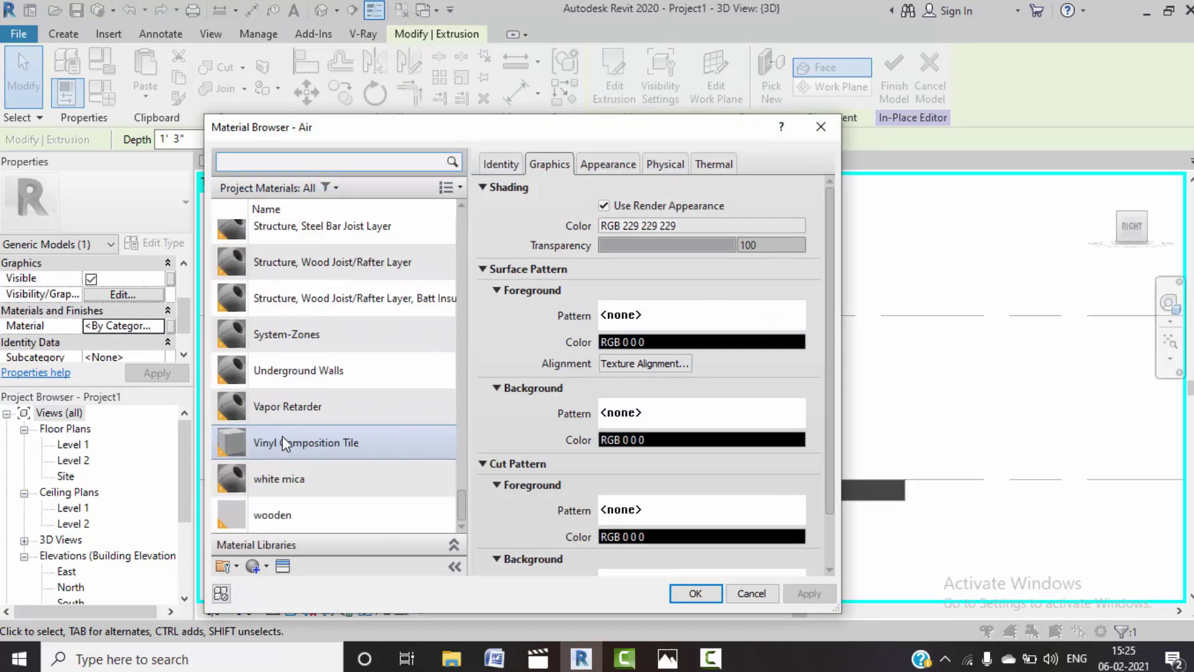
click(291, 517)
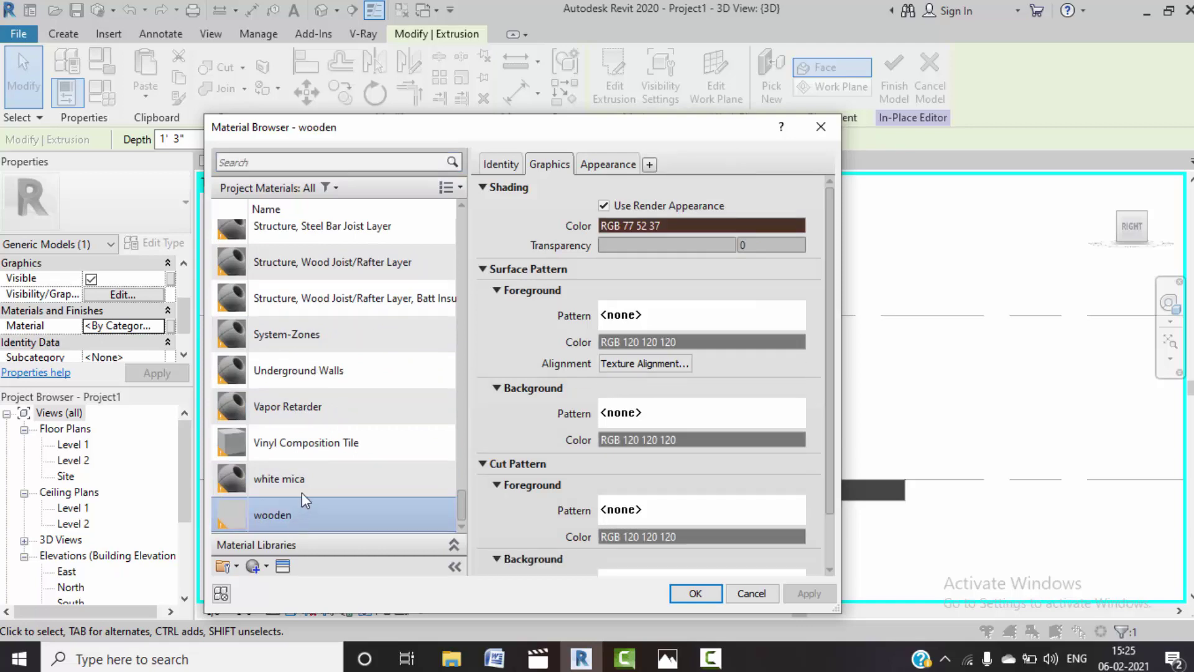
click(695, 594)
click(706, 559)
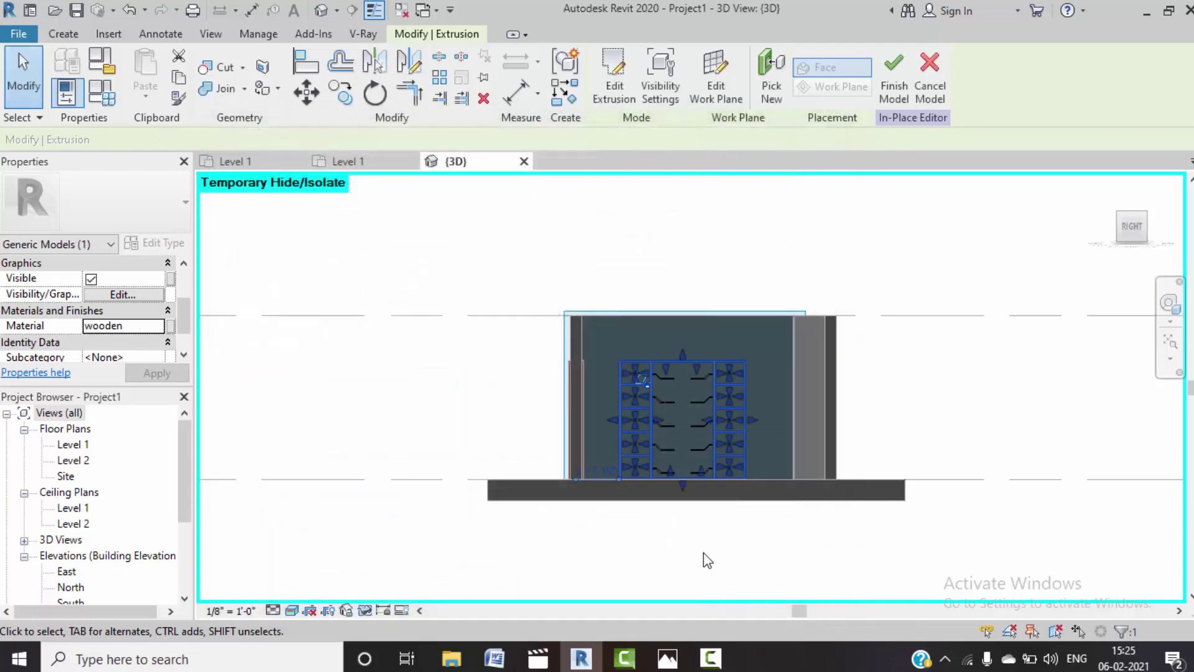
- Select the angled shelves on both the left and right sides of the middle bay together
scroll(678, 397, up, 3)
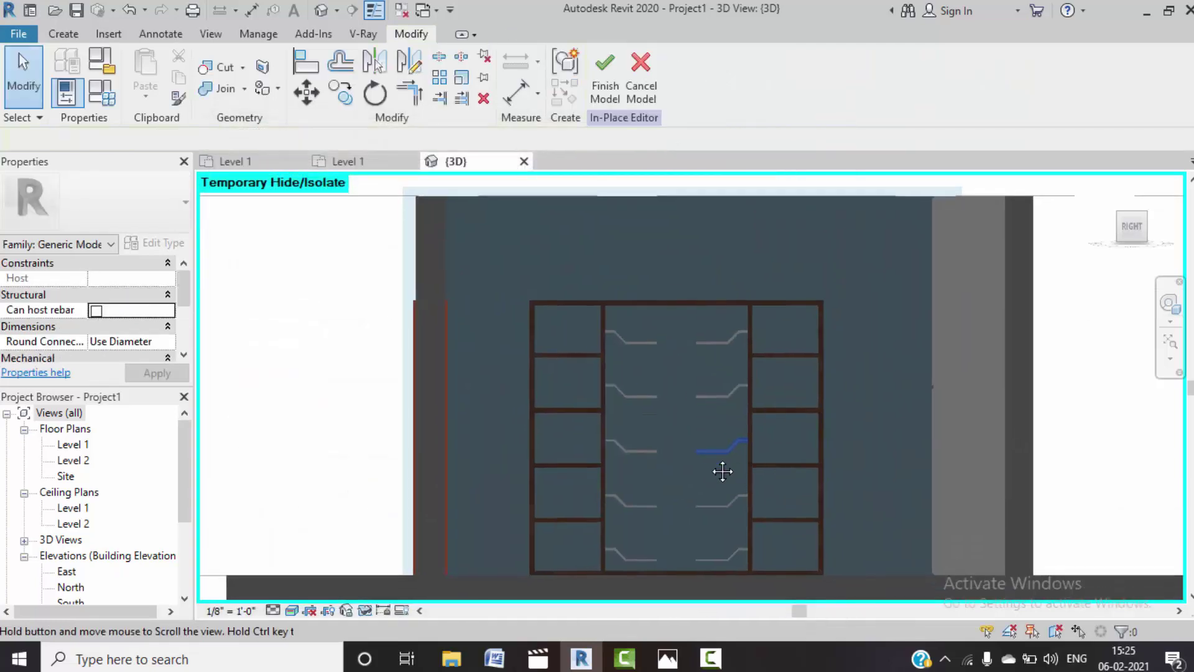
click(645, 398)
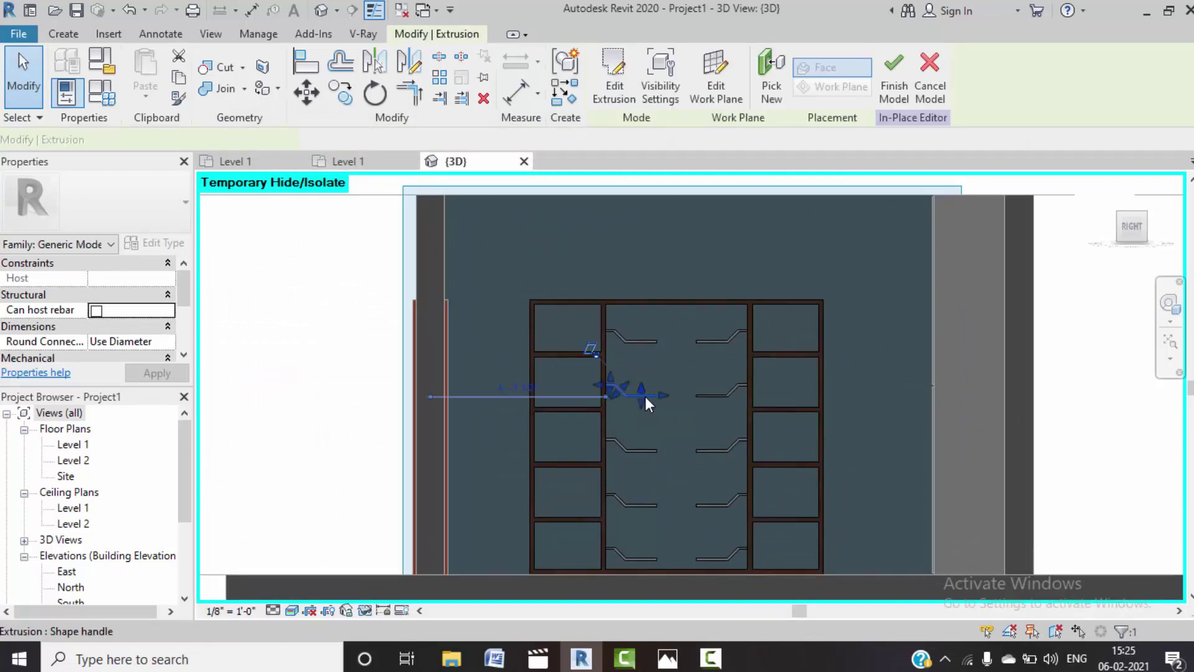
ctrl+click(634, 451)
ctrl+click(631, 504)
ctrl+click(638, 557)
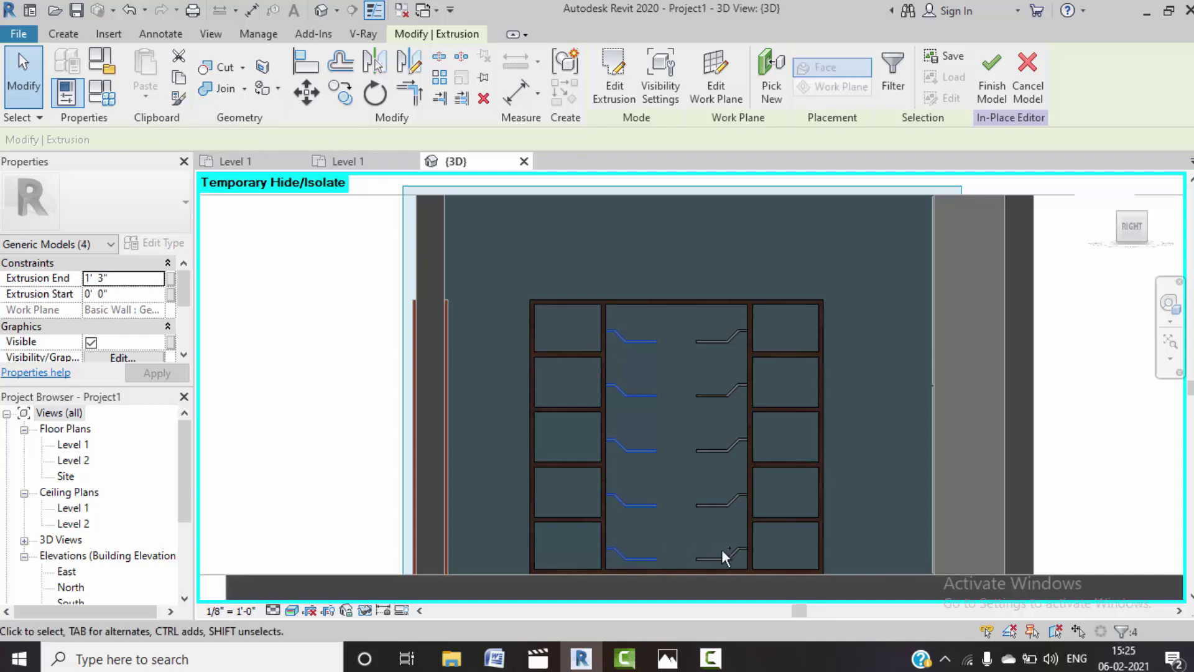
ctrl+click(723, 552)
ctrl+click(721, 500)
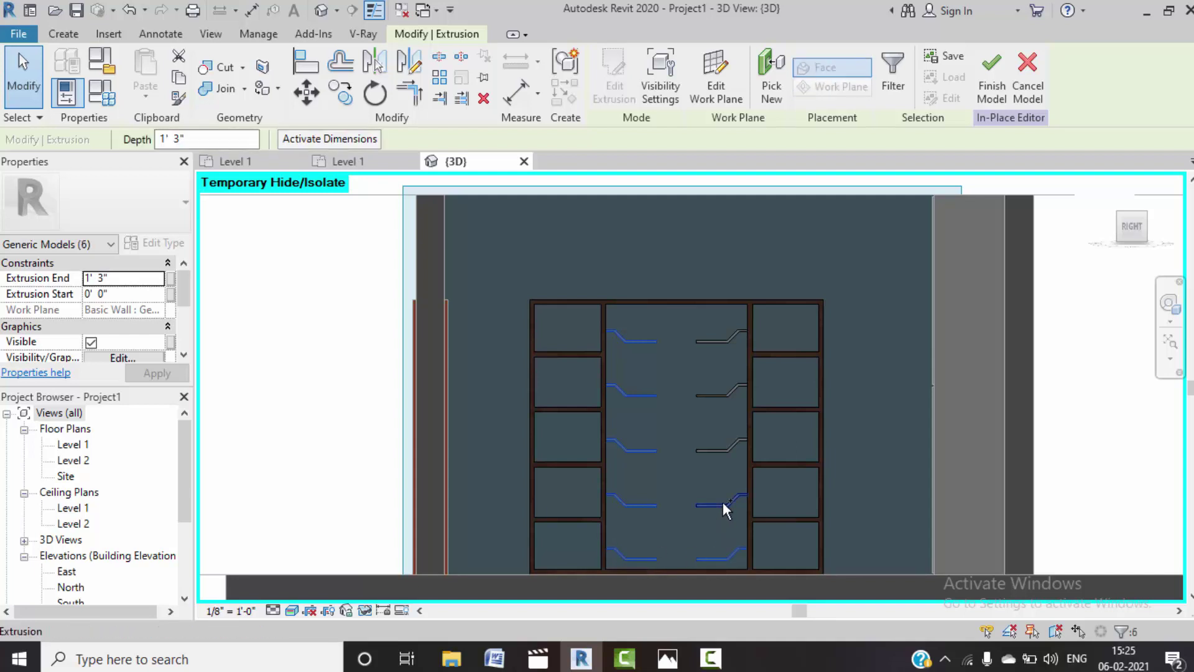
ctrl+click(718, 447)
ctrl+click(713, 389)
ctrl+click(723, 338)
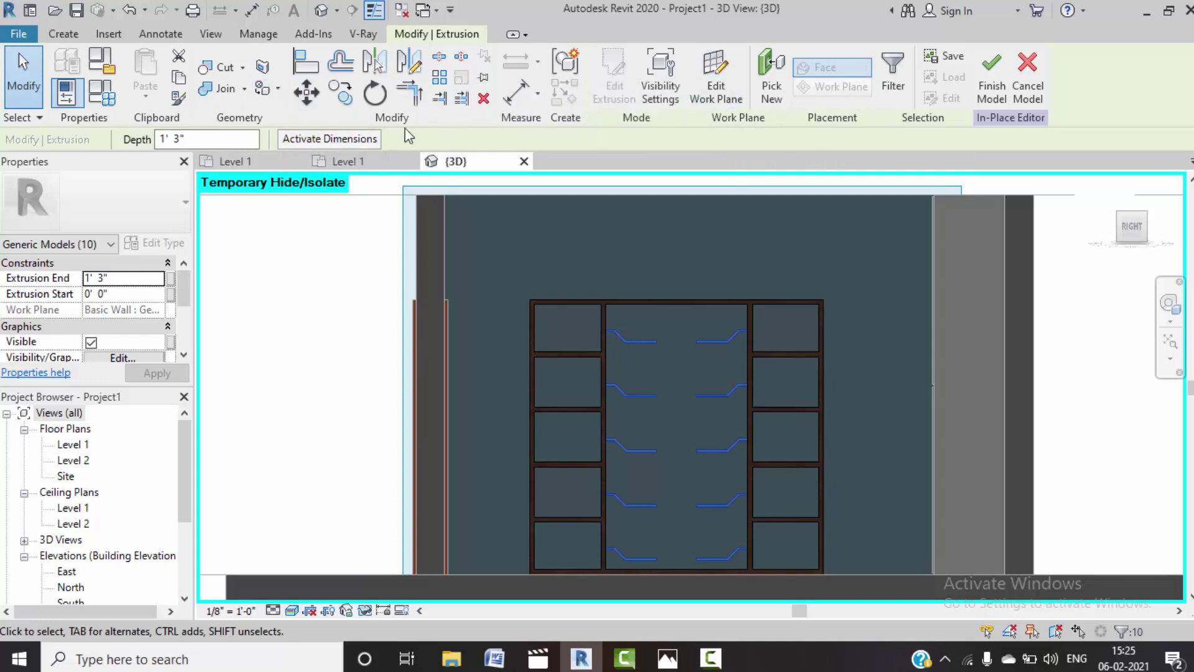
scroll(160, 348, down, 2)
- Assign the 'white mica' material to the selected shelves and deselect them
click(158, 326)
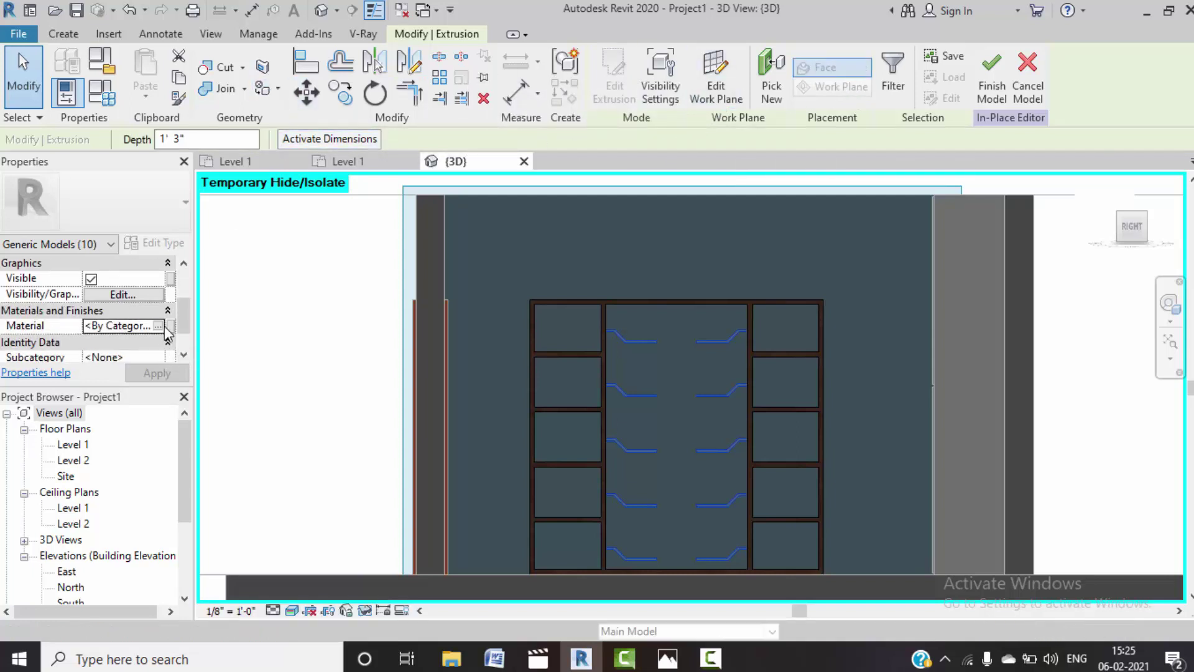
click(159, 327)
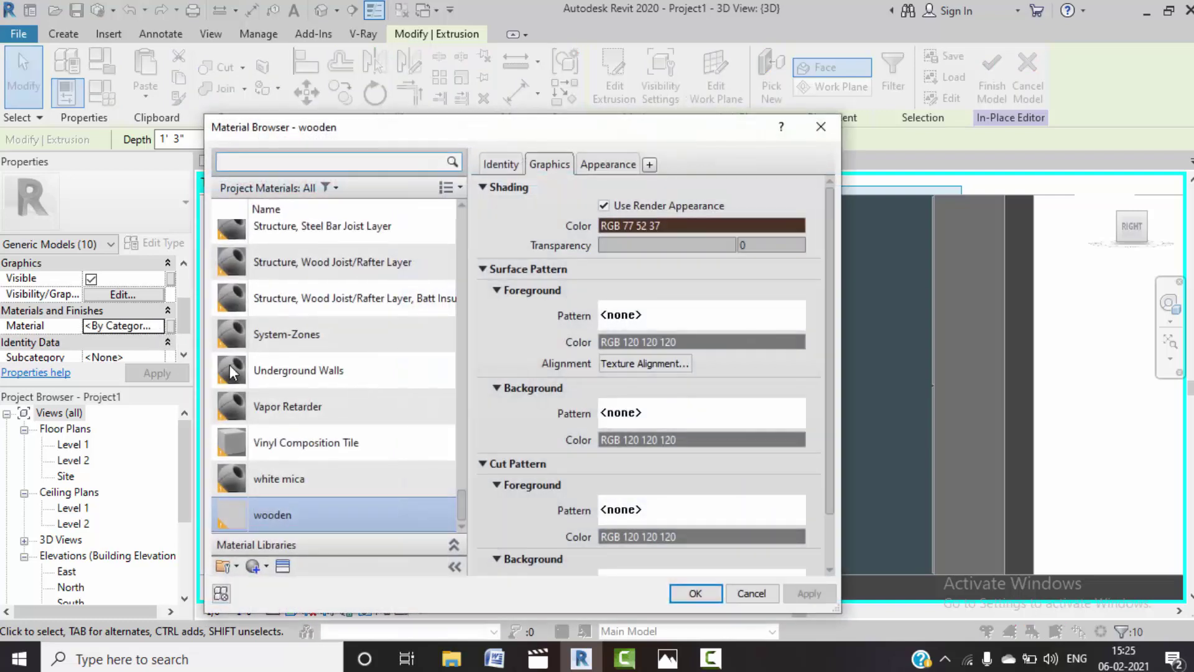
click(306, 482)
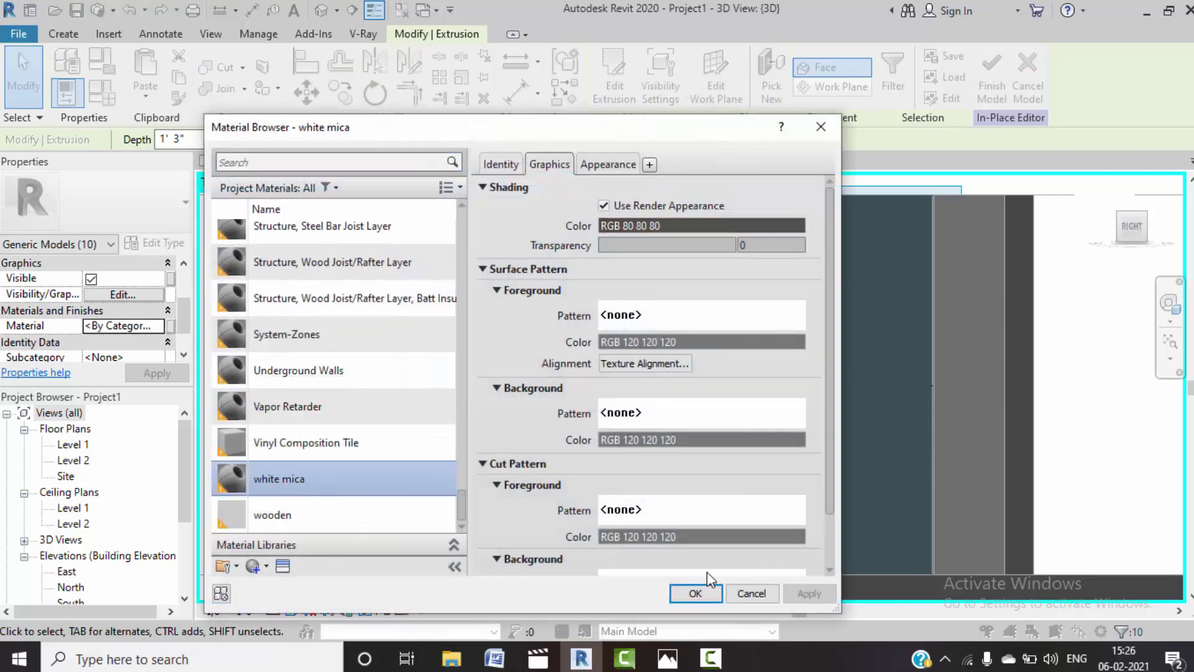
click(703, 594)
click(485, 458)
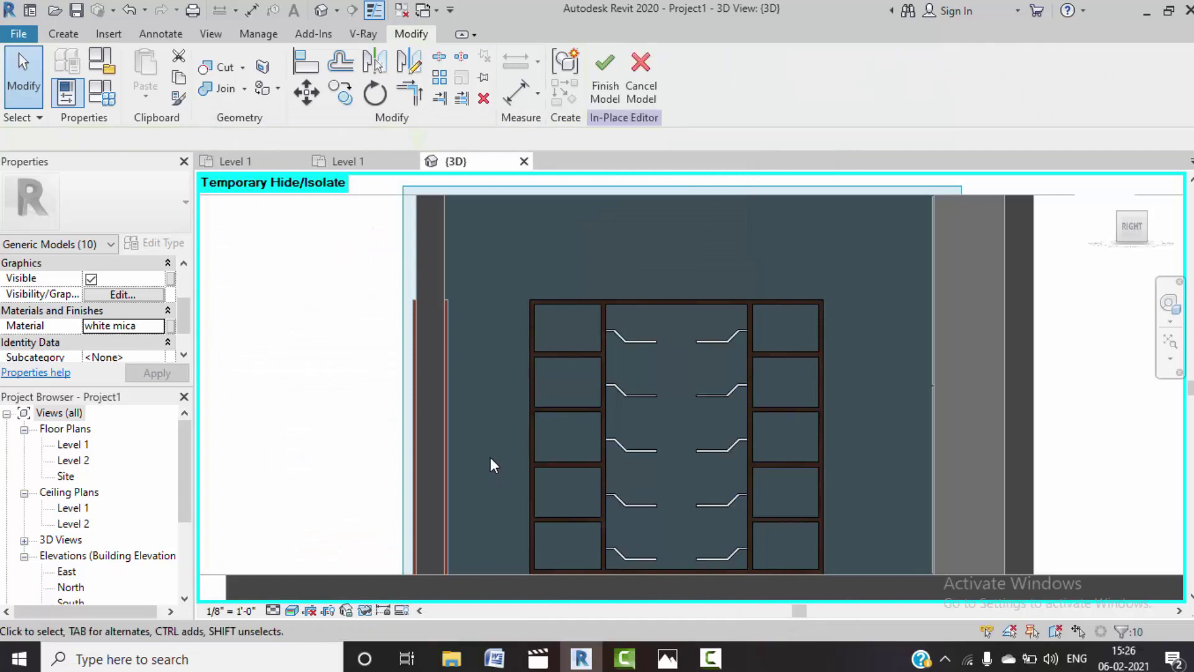
- Zoom out and orbit to an angled 3D view of the bookshelf
scroll(765, 420, down, 2)
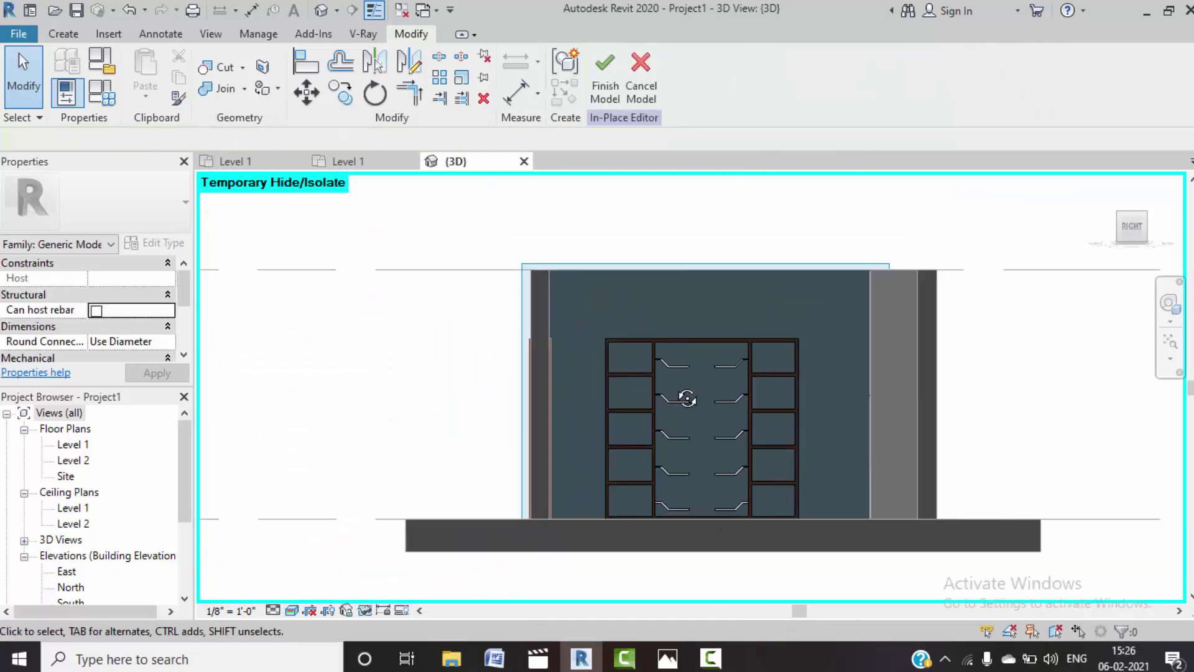
mouse_move(686, 398)
shift+middle_down()
mouse_move(717, 453)
mouse_move(699, 440)
shift+middle_up()
shift+middle_drag(663, 374, 691, 465)
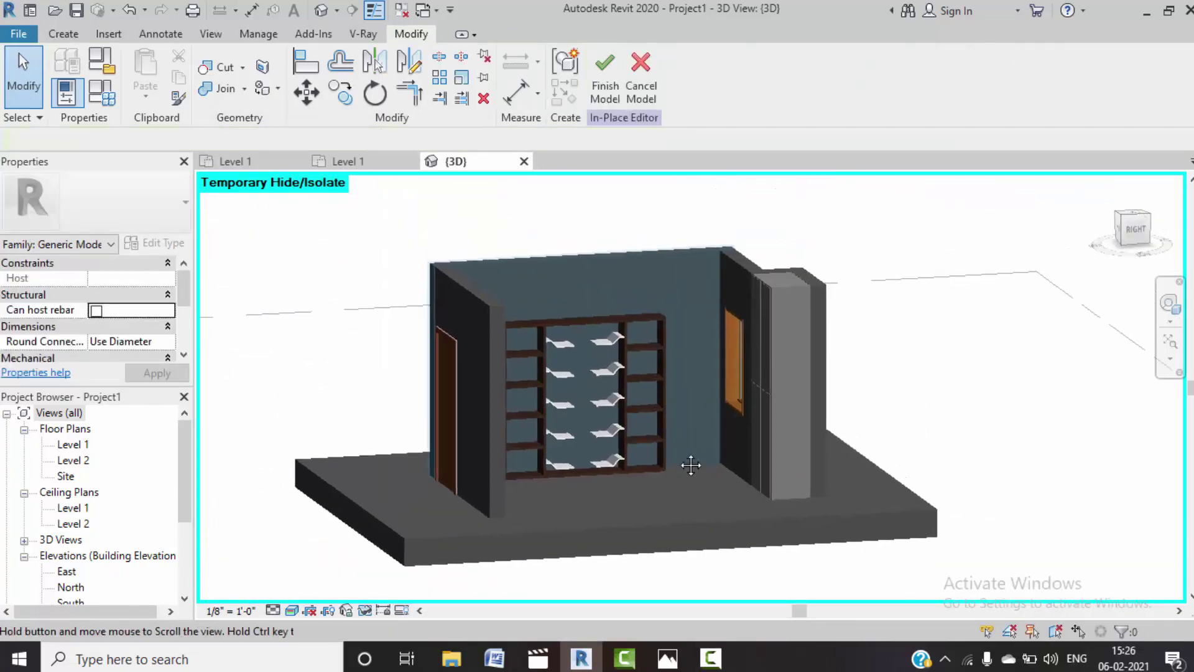
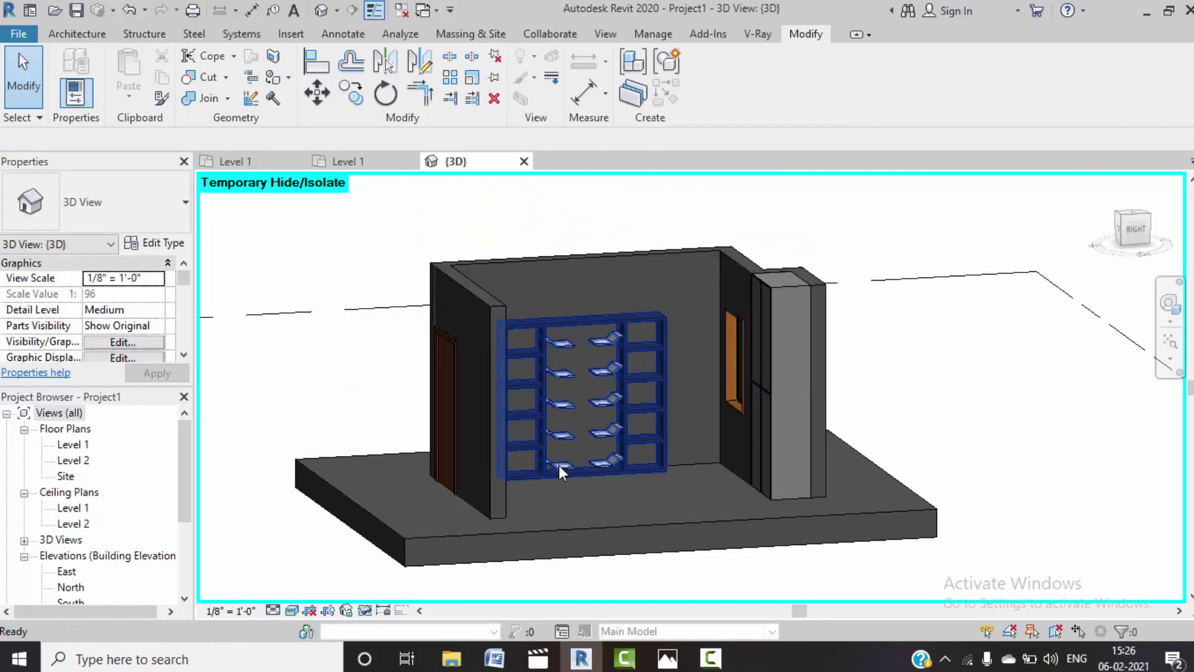
- Reset Temporary Hide/Isolate with HR and reframe the 3D room view
key(h)
key(r)
shift+middle_drag(493, 474, 640, 506)
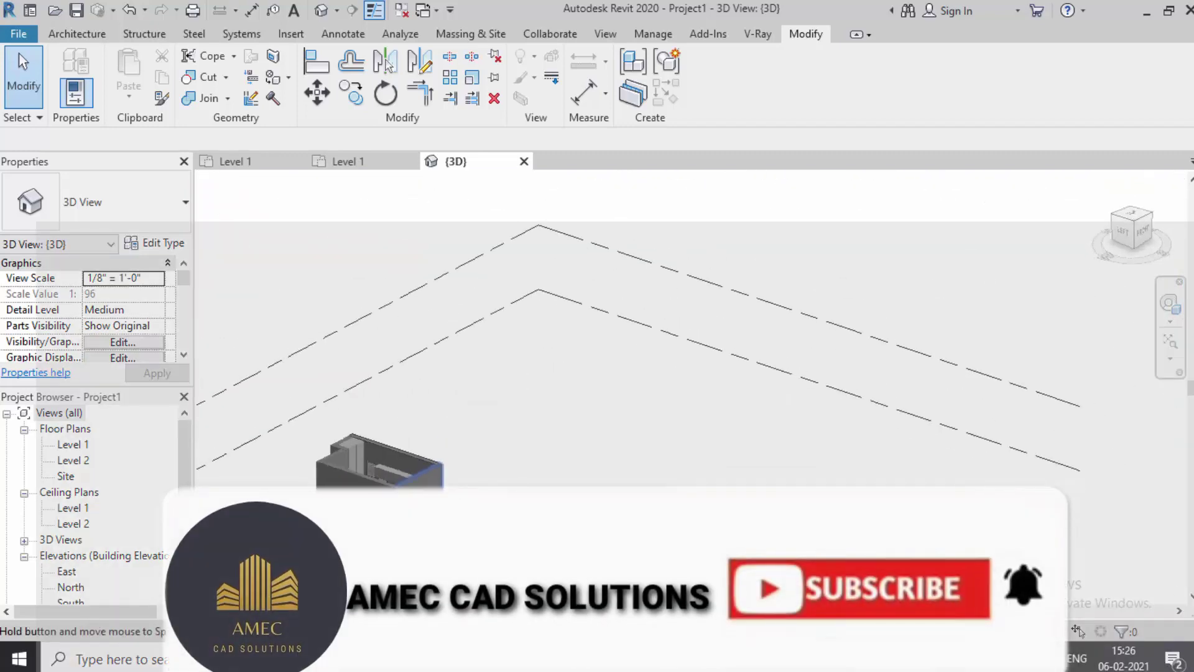
scroll(374, 453, up, 5)
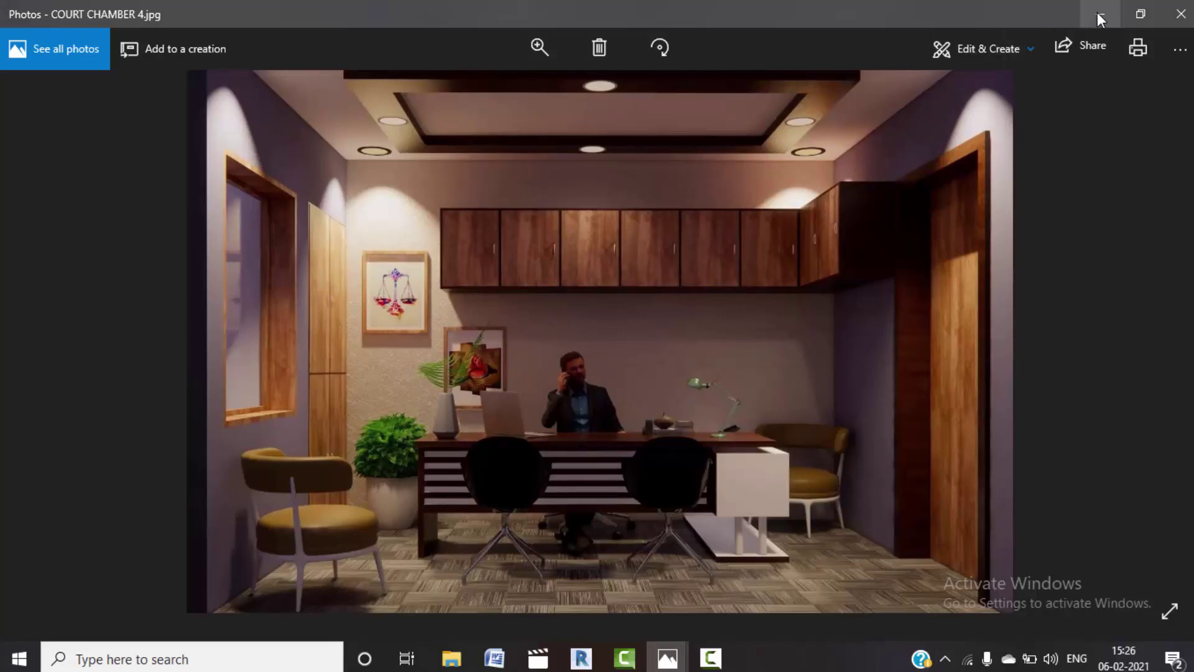
- Temporarily hide the front wall and bookshelf to see into the room
click(1099, 14)
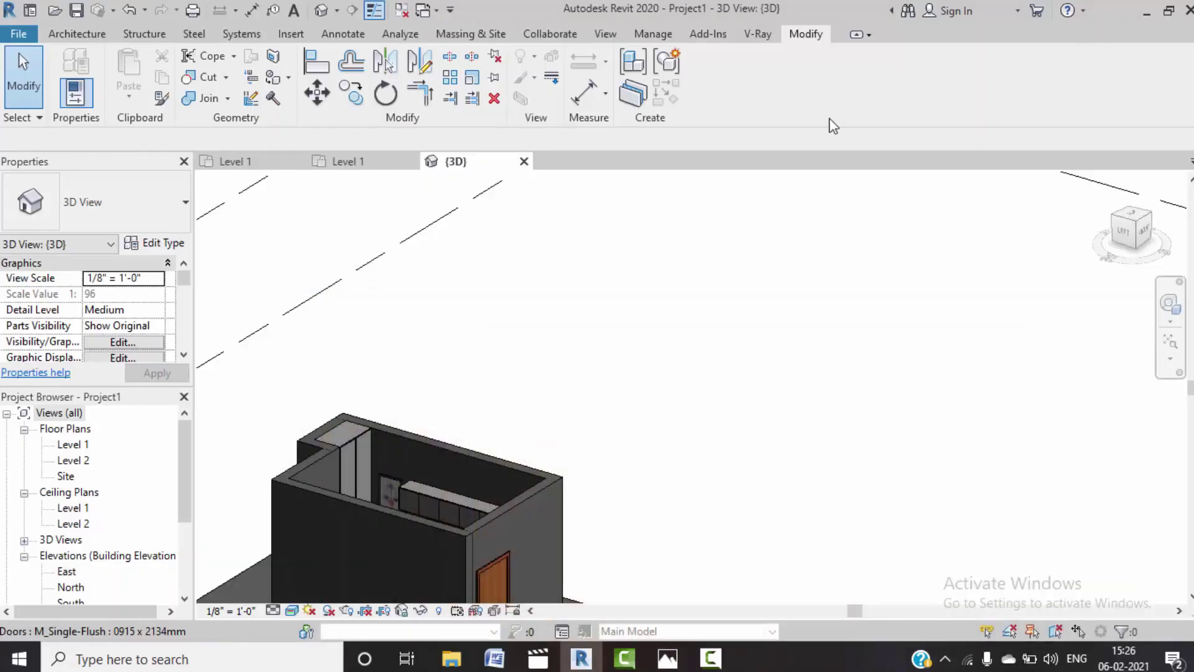
click(391, 513)
key(h)
key(h)
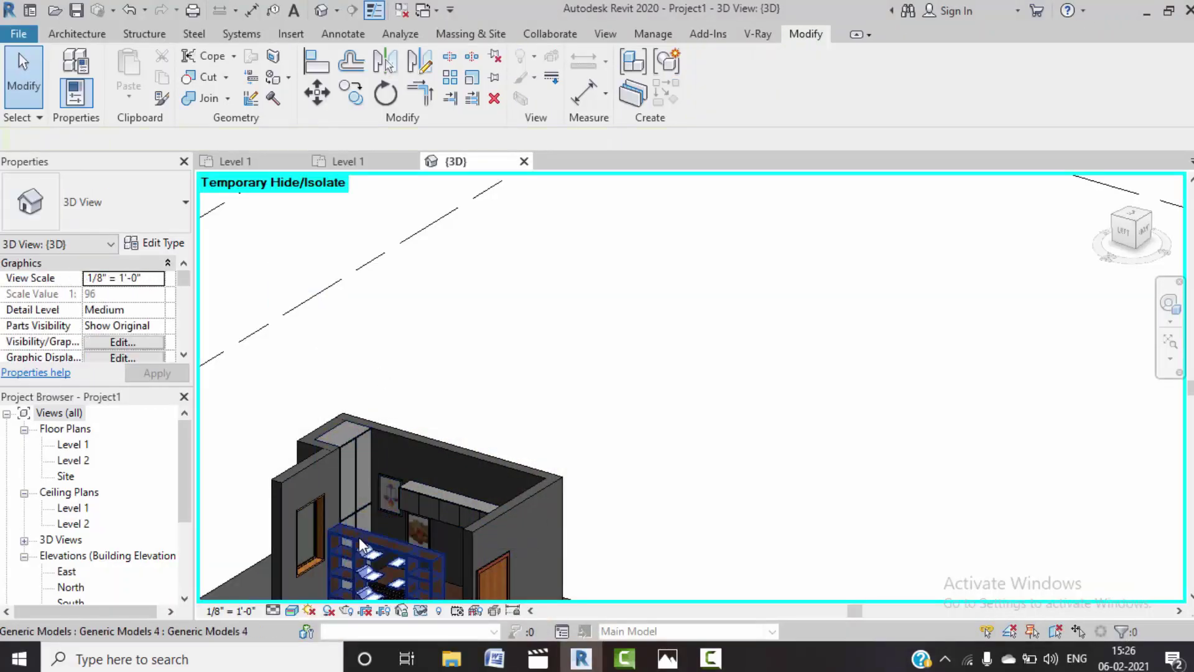
click(359, 538)
key(h)
key(h)
middle_drag(375, 494, 488, 382)
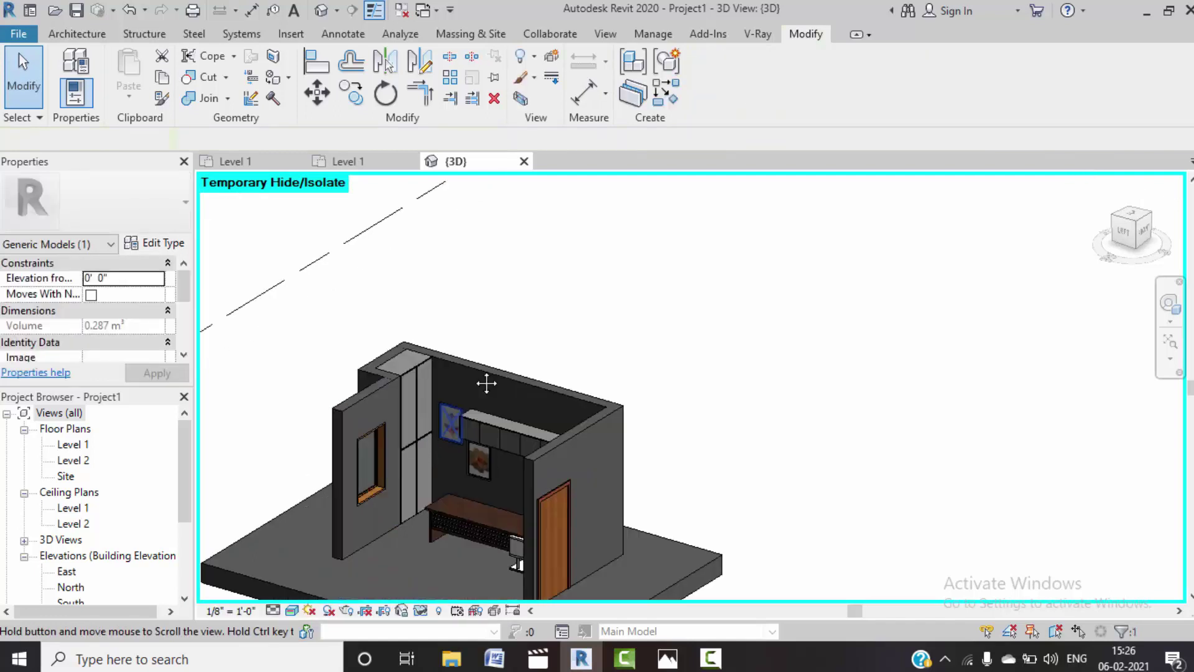
scroll(470, 375, up, 3)
scroll(544, 305, up, 2)
middle_drag(545, 305, 584, 308)
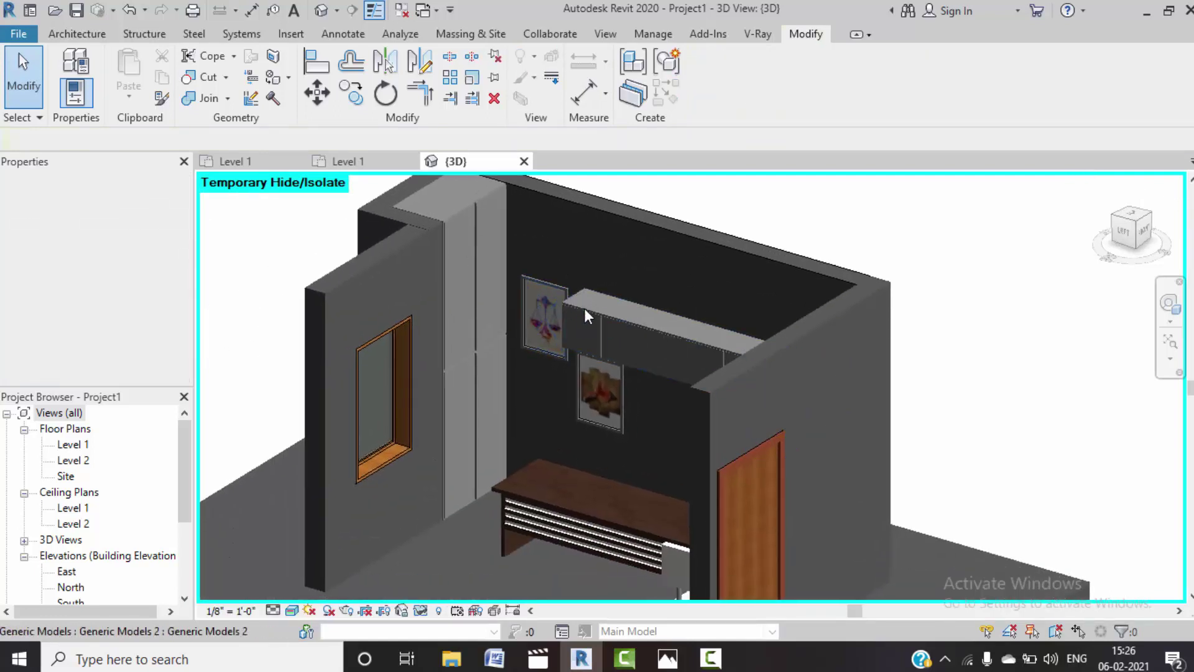
- Edit the wall cabinet in place and set its body extrusion material to wooden
click(584, 307)
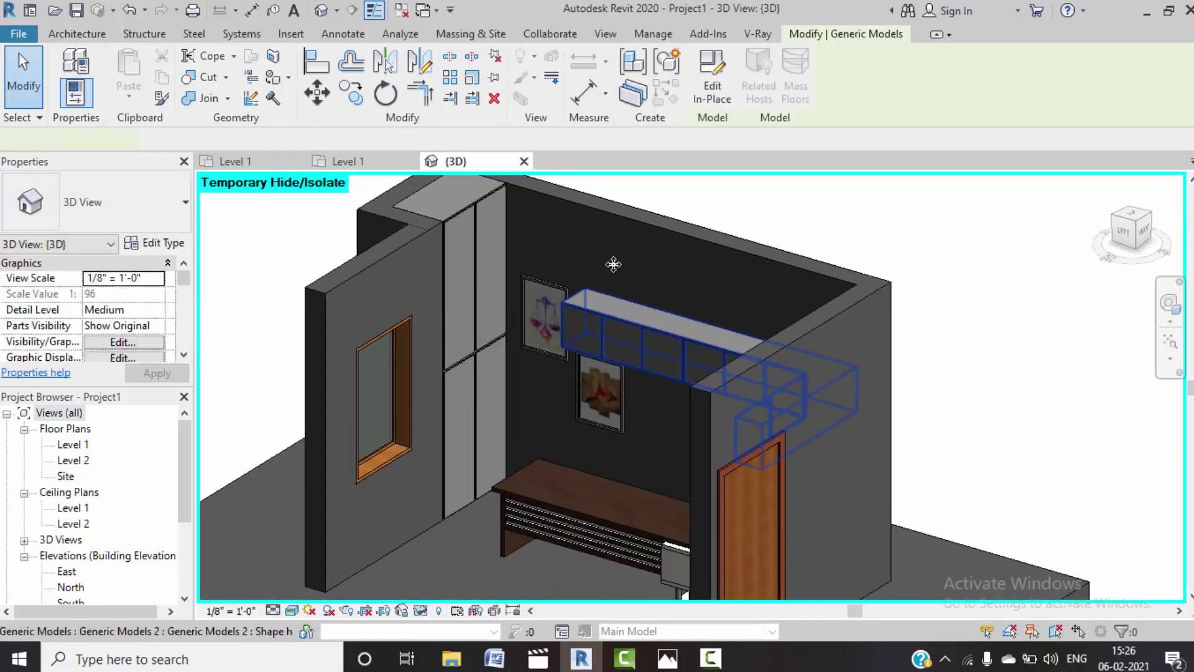
click(704, 103)
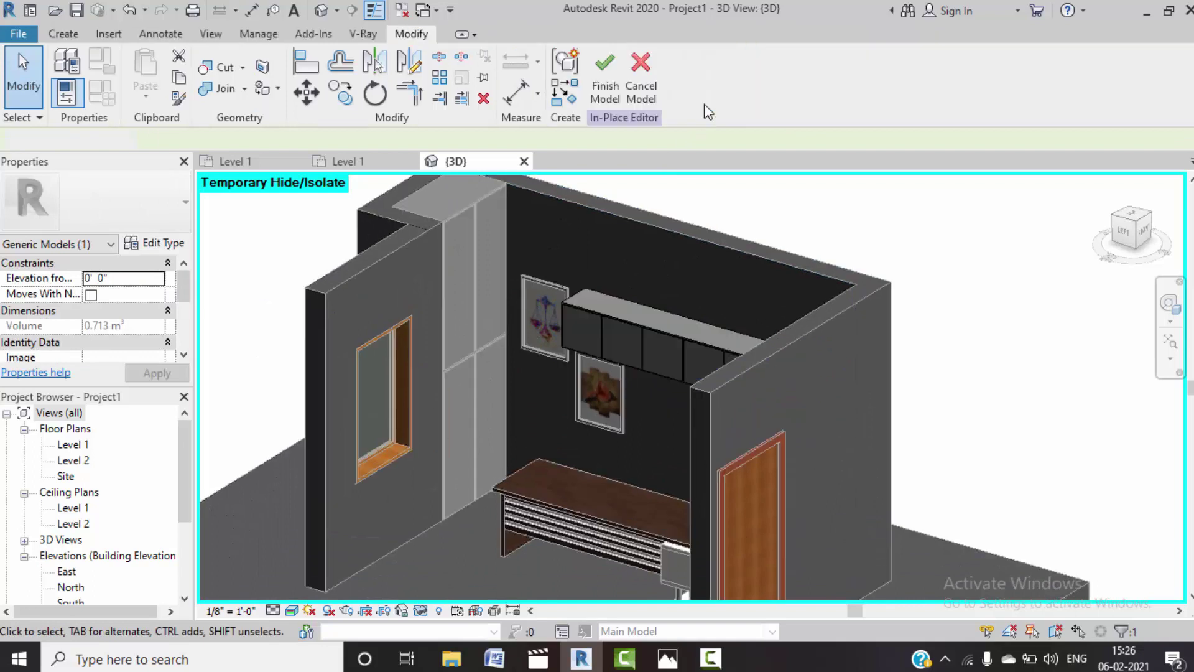
click(606, 313)
scroll(135, 341, down, 1)
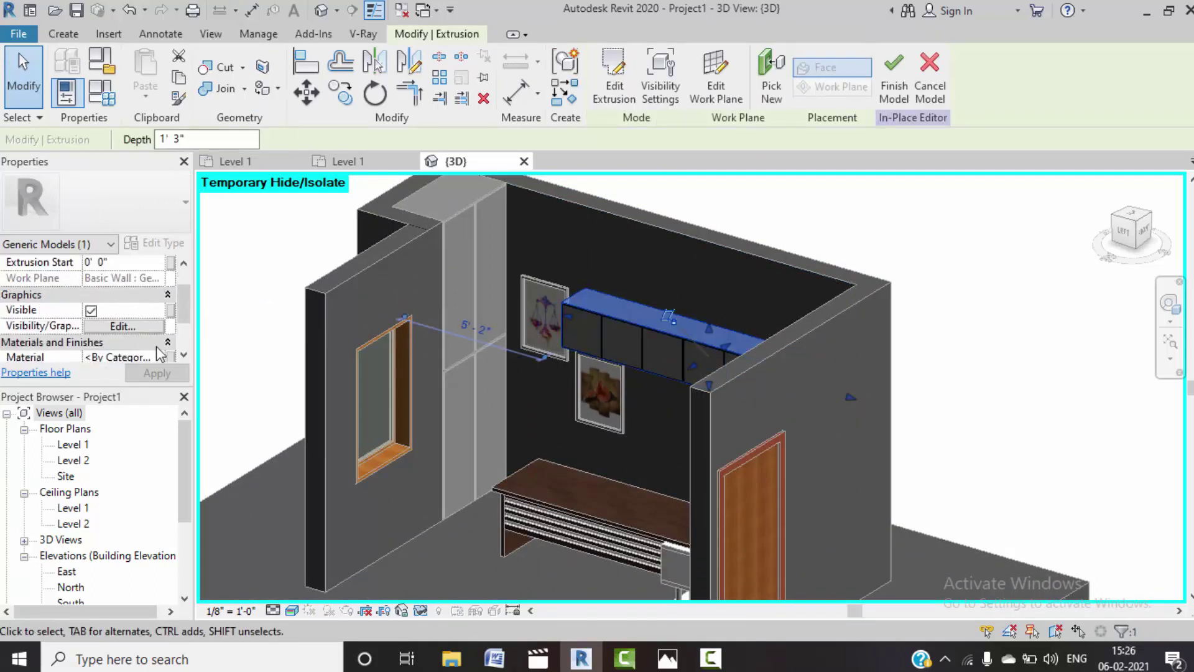
click(159, 349)
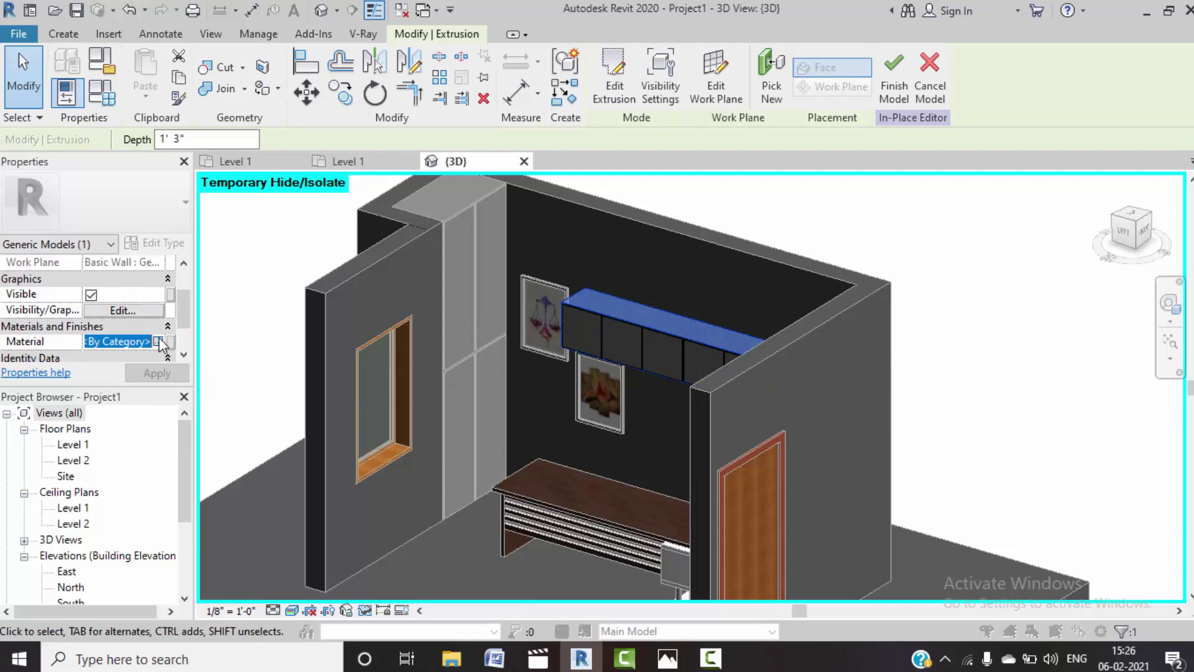
click(160, 342)
click(307, 505)
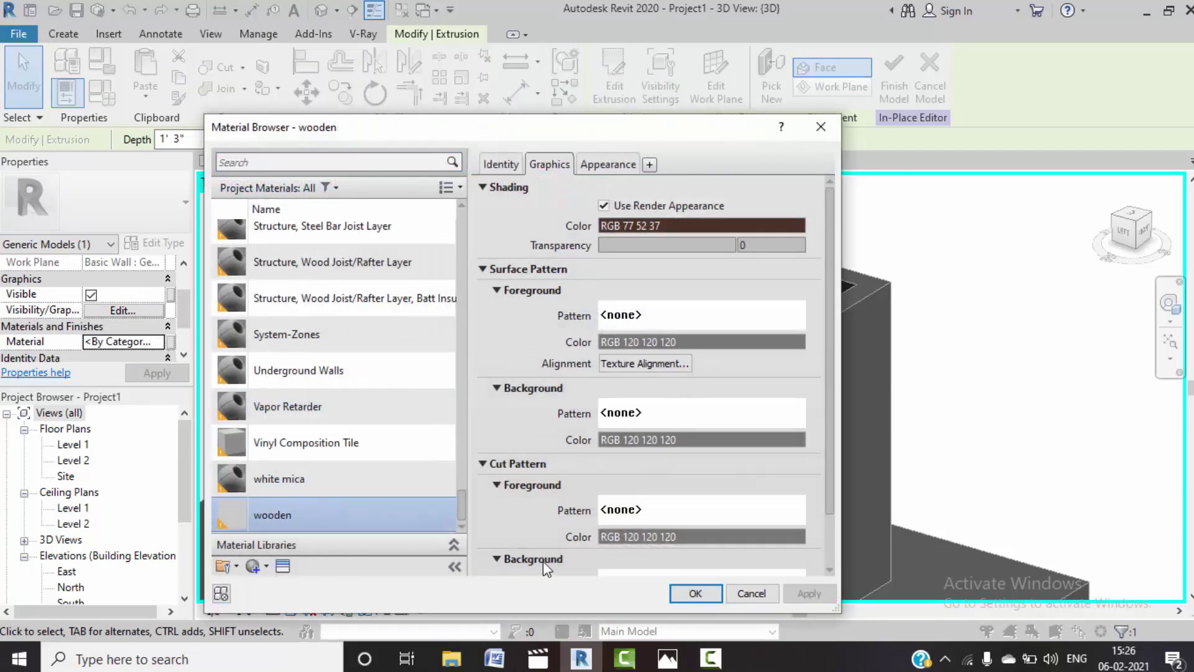
click(677, 592)
click(441, 551)
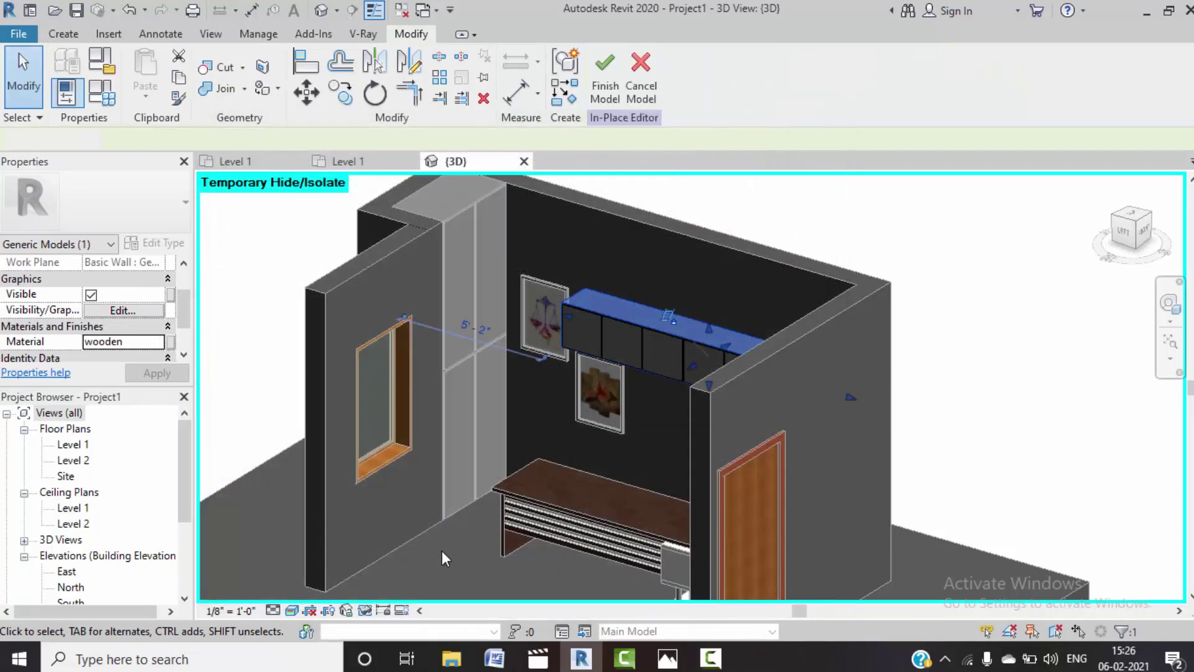
- Select the cabinet door panel extrusion and open its material choices
shift+middle_drag(457, 498, 468, 398)
scroll(411, 330, up, 2)
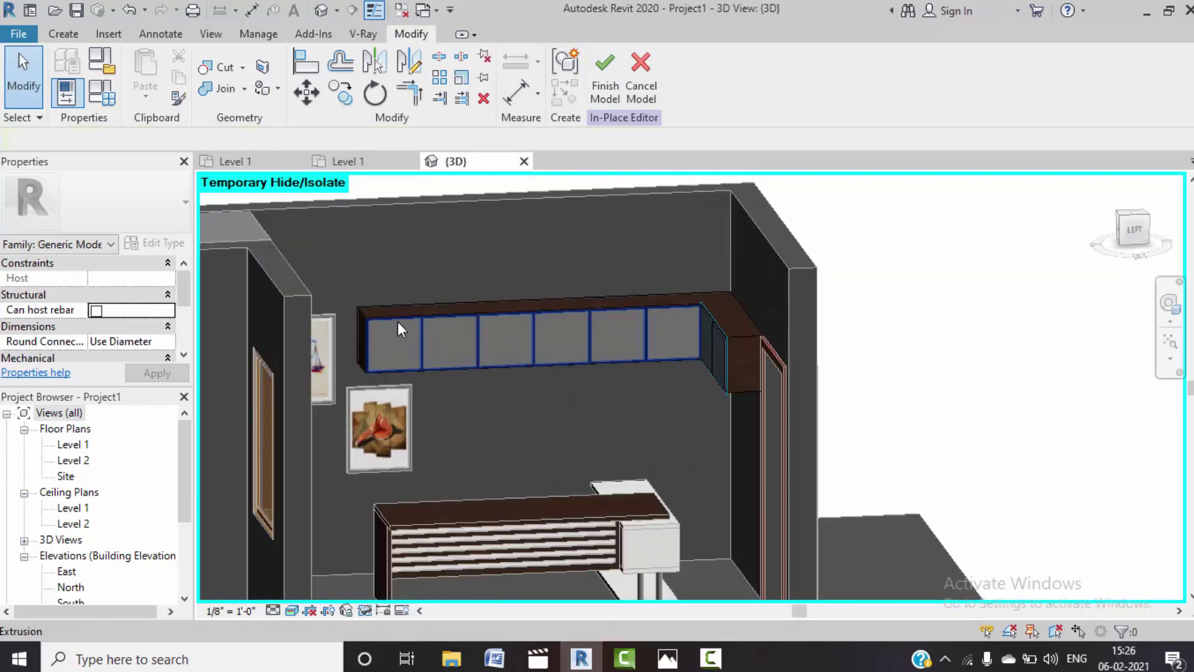
click(398, 326)
scroll(129, 332, down, 2)
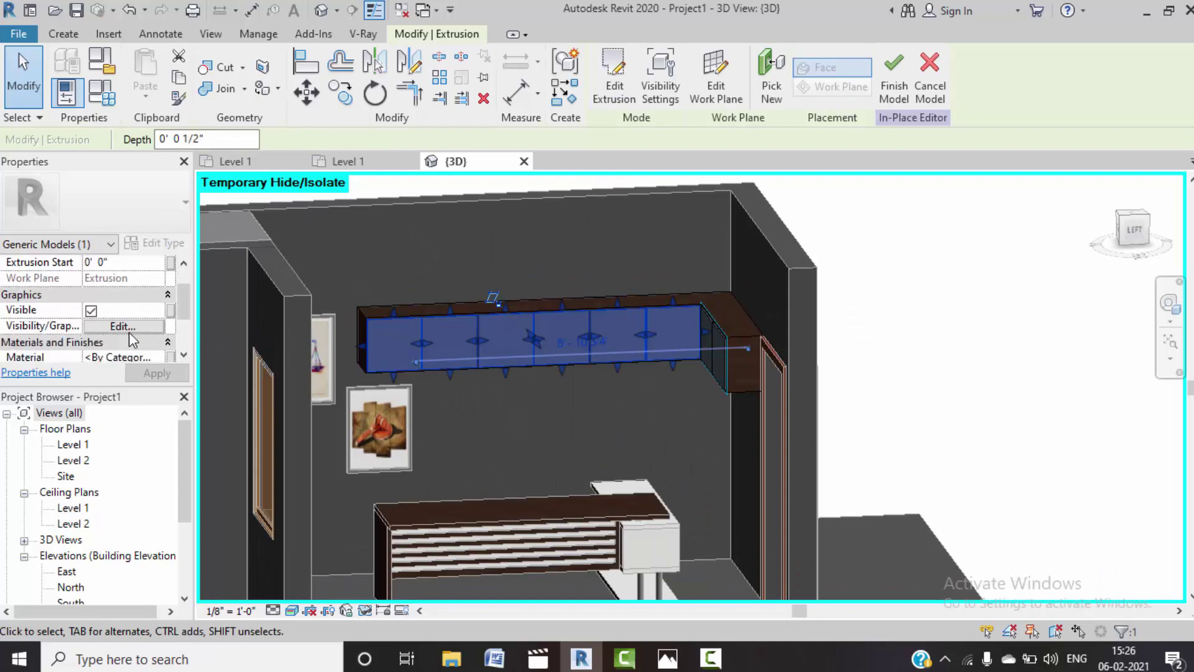
scroll(128, 331, down, 1)
click(163, 326)
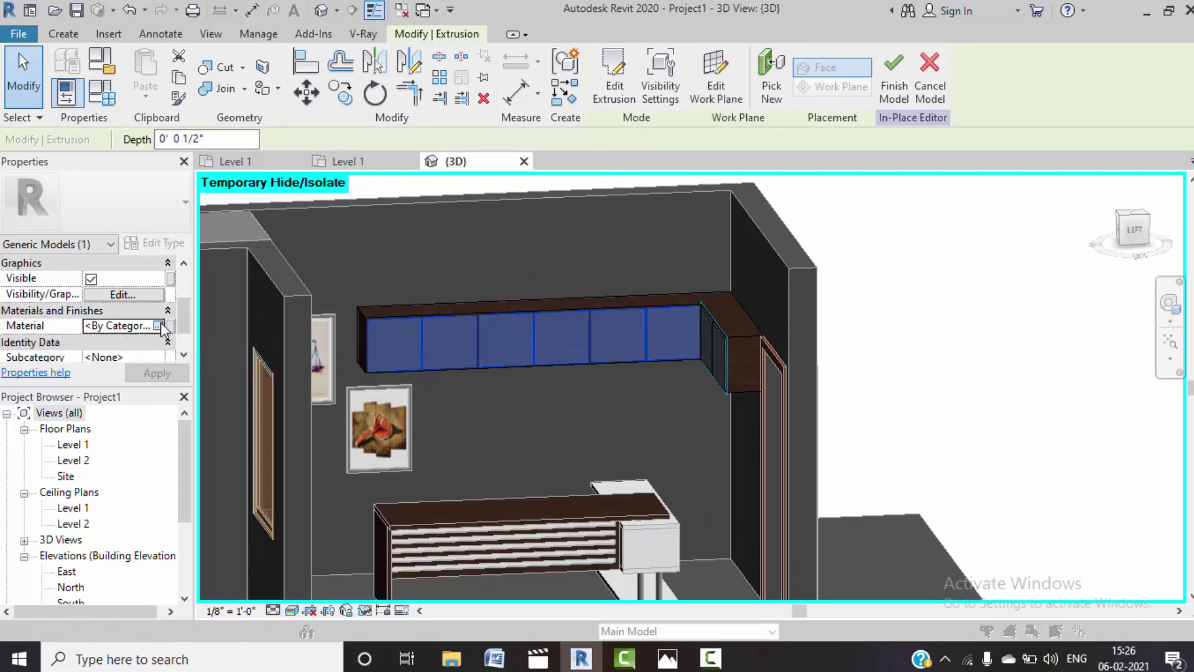
click(159, 324)
- Create a new material and rename it wooden 2
click(265, 567)
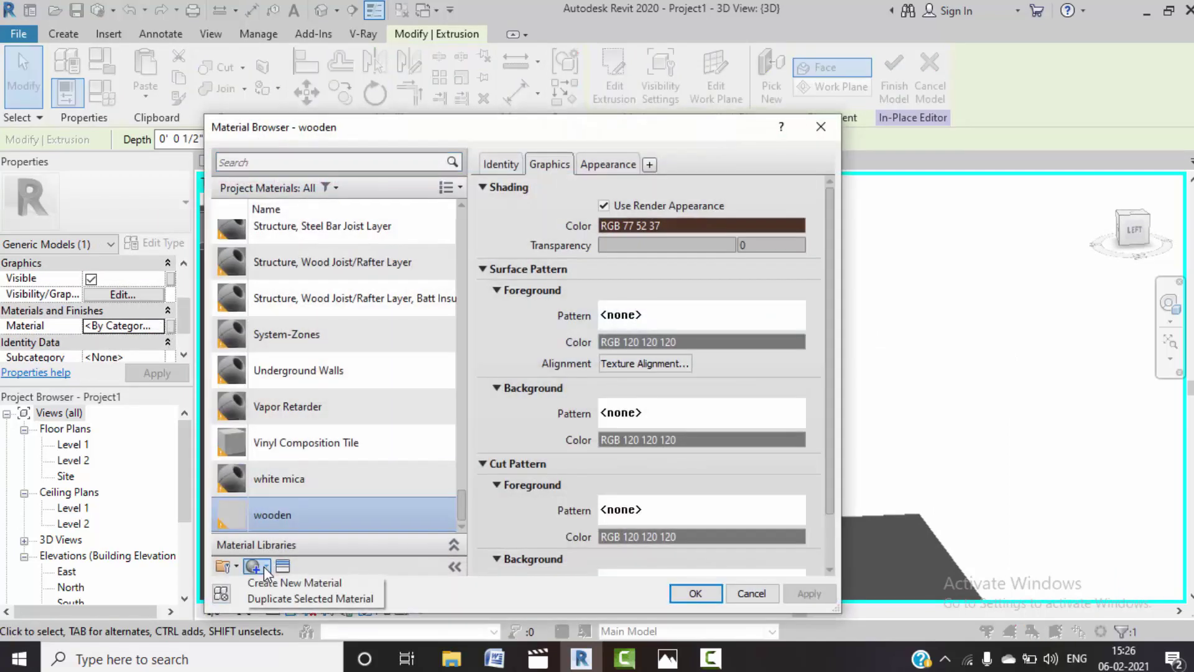
click(266, 583)
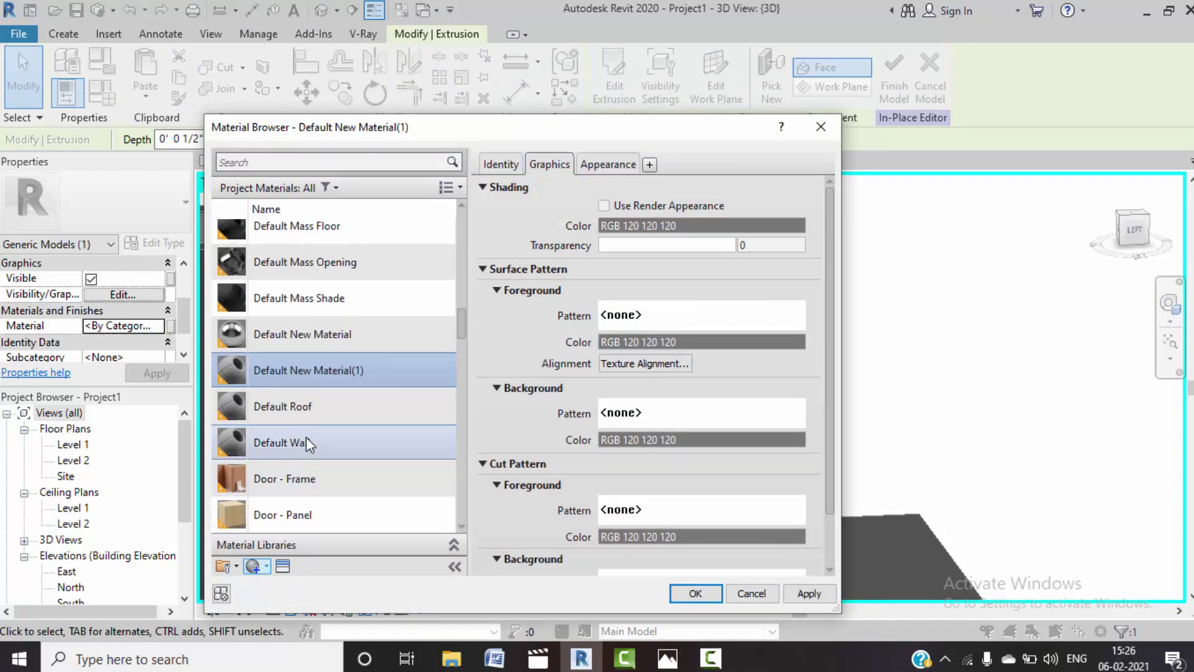
right_click(315, 375)
click(341, 430)
text(wooden 2)
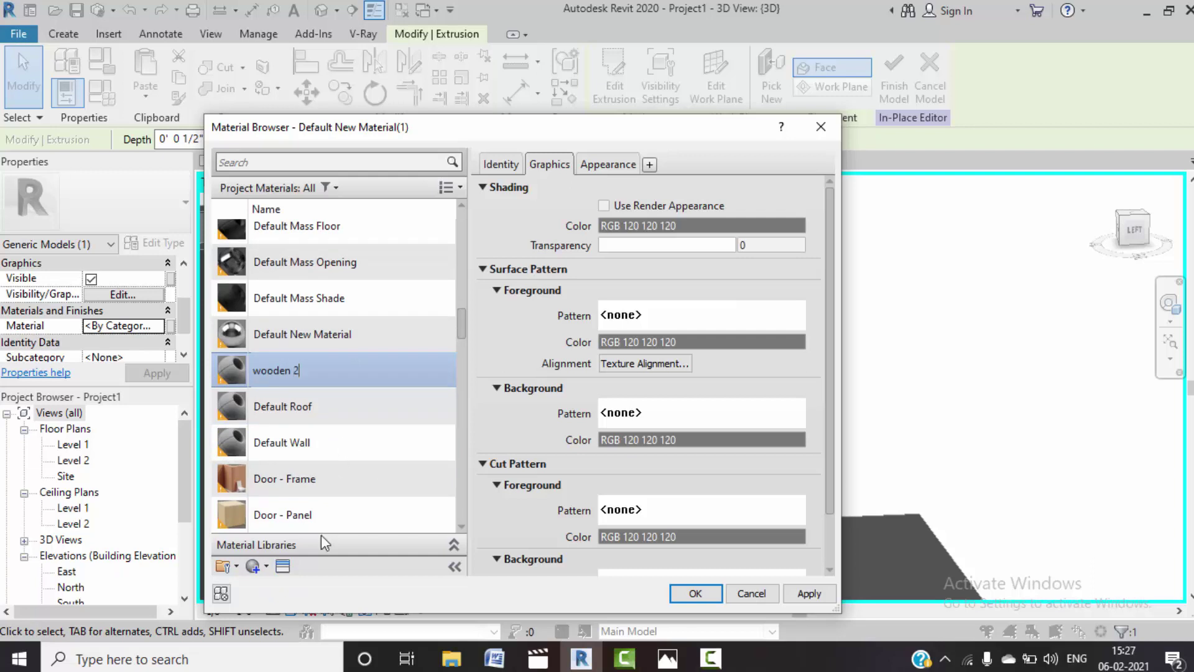
- Give wooden 2 the Beechwood - Amaretto appearance from the Asset Browser
click(283, 566)
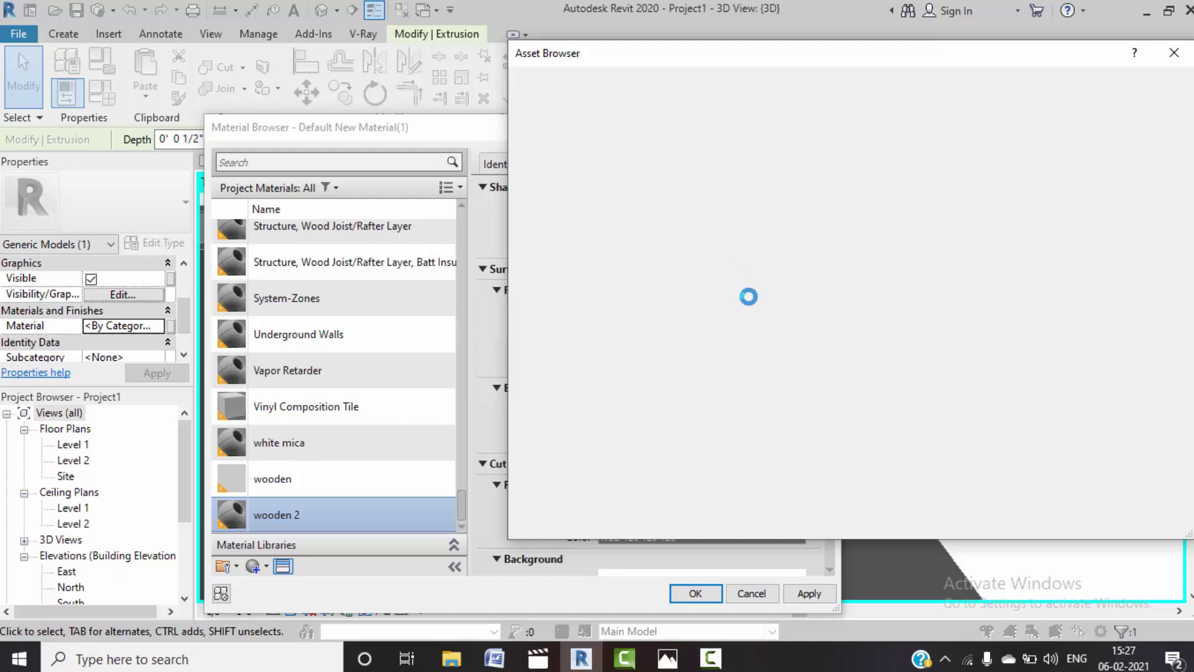
scroll(966, 465, down, 3)
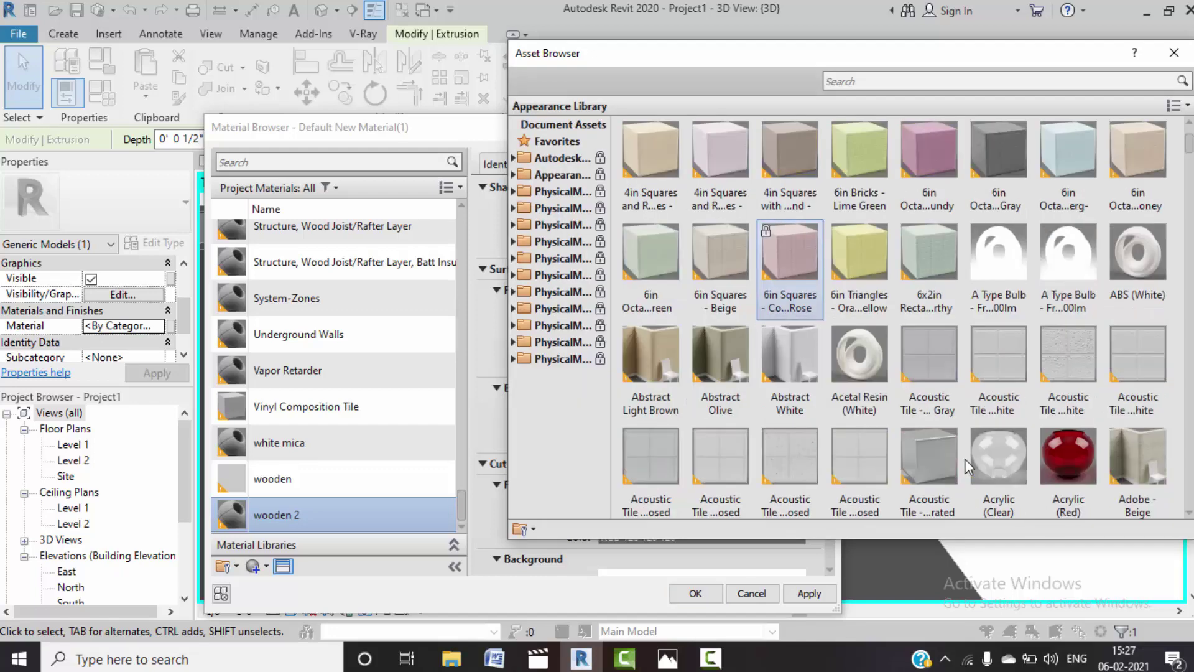
scroll(966, 465, down, 3)
scroll(966, 465, down, 2)
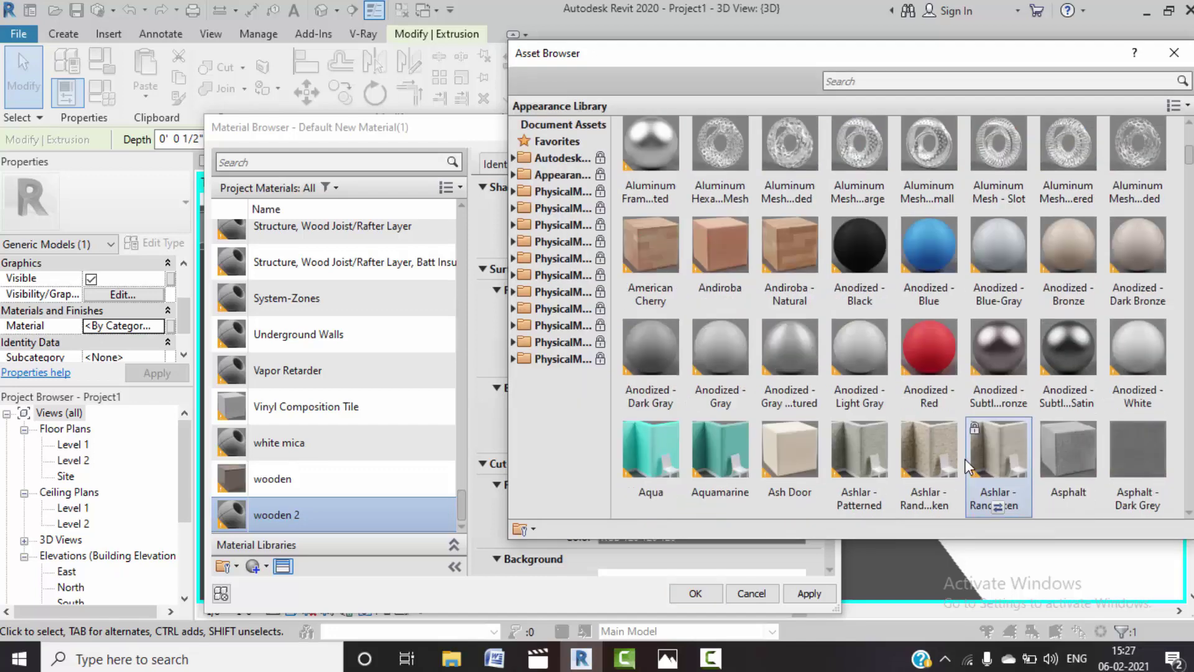
scroll(966, 465, down, 3)
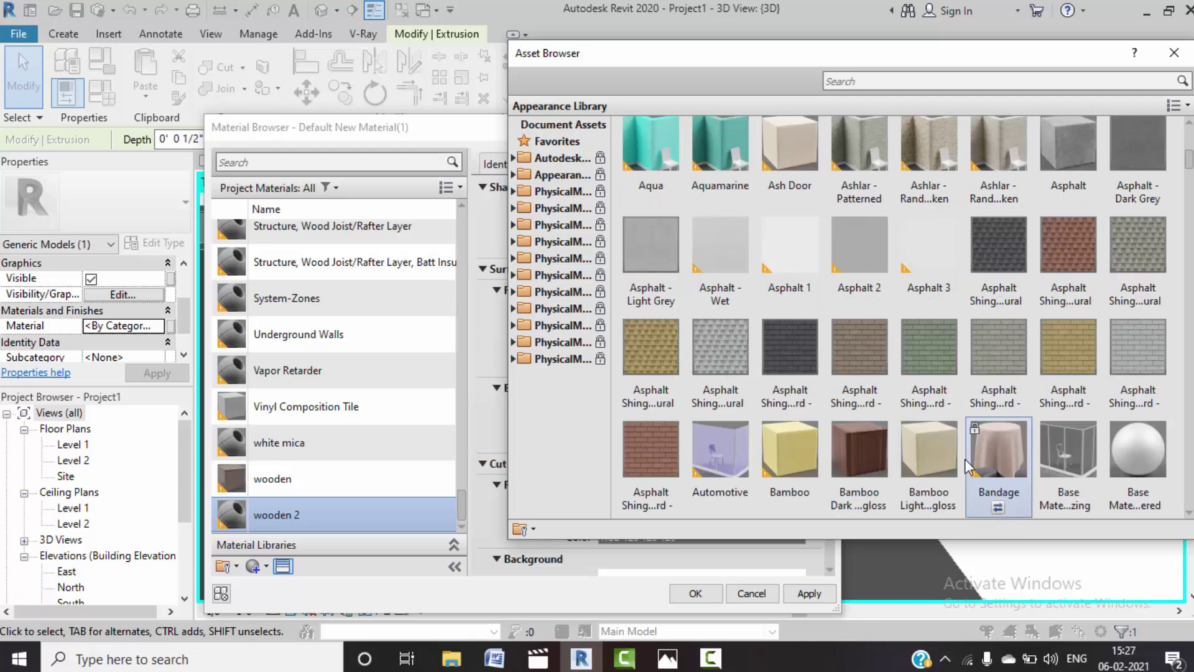
scroll(966, 465, down, 3)
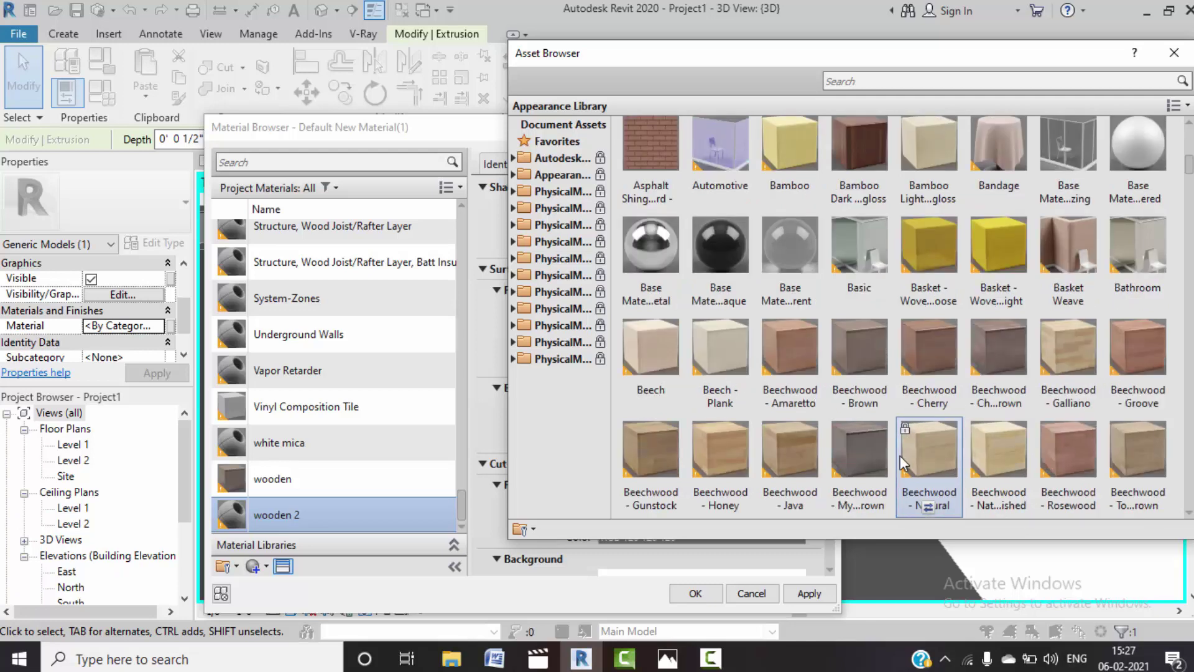
mouse_move(790, 364)
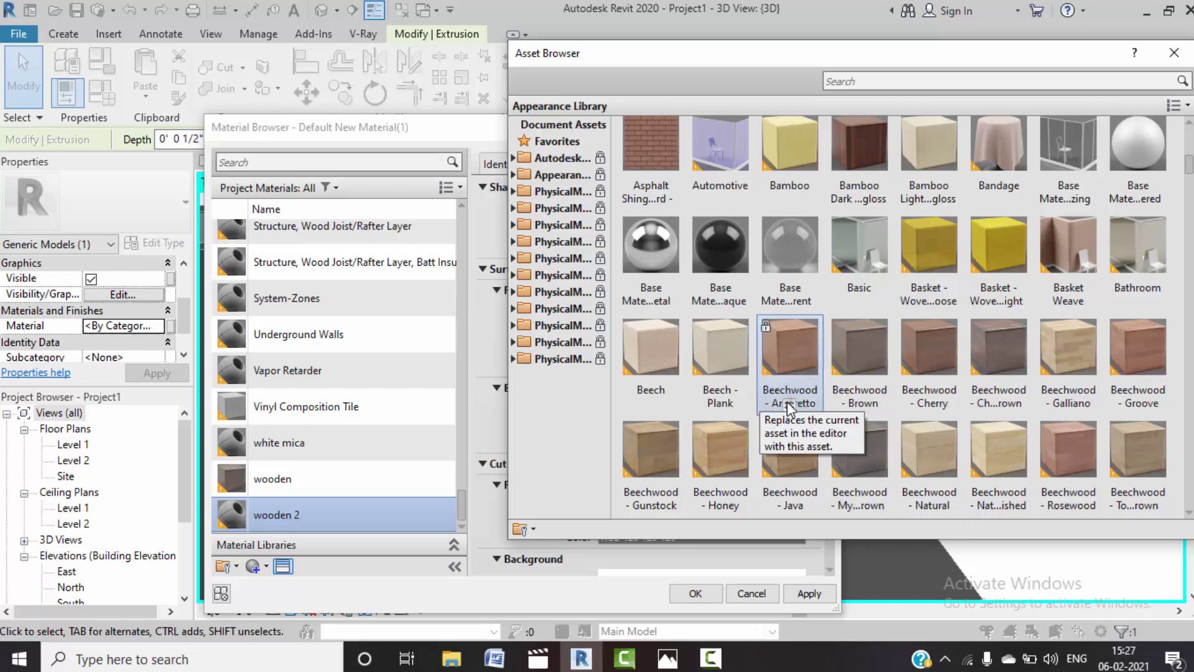
click(789, 410)
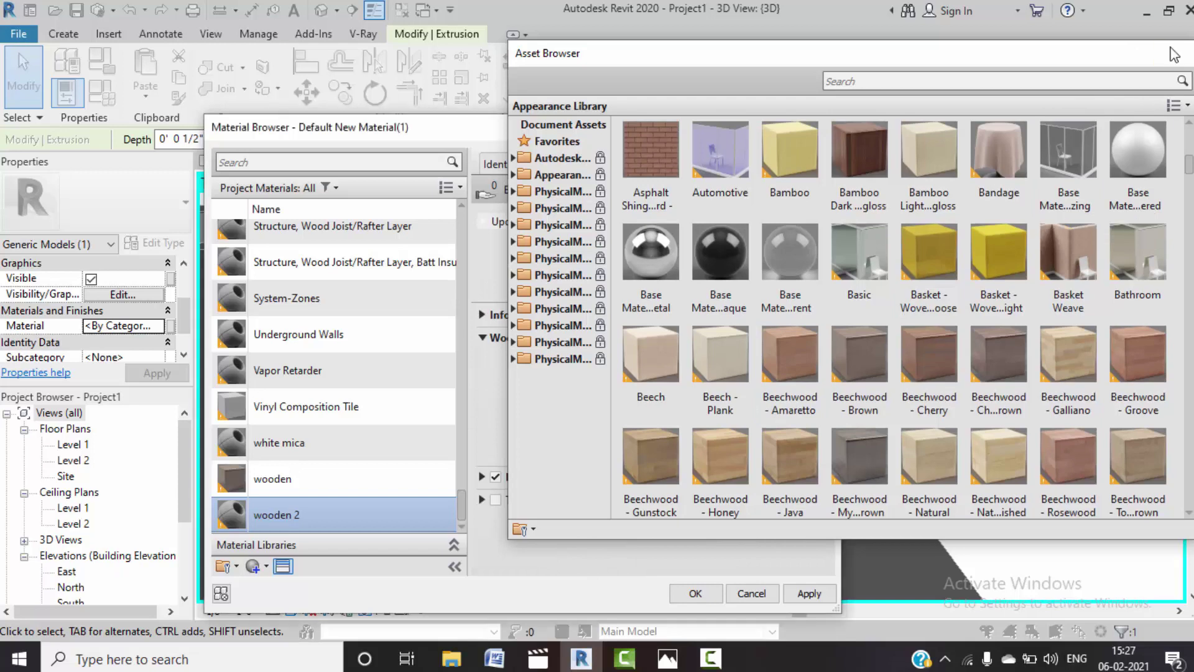
double_click(790, 358)
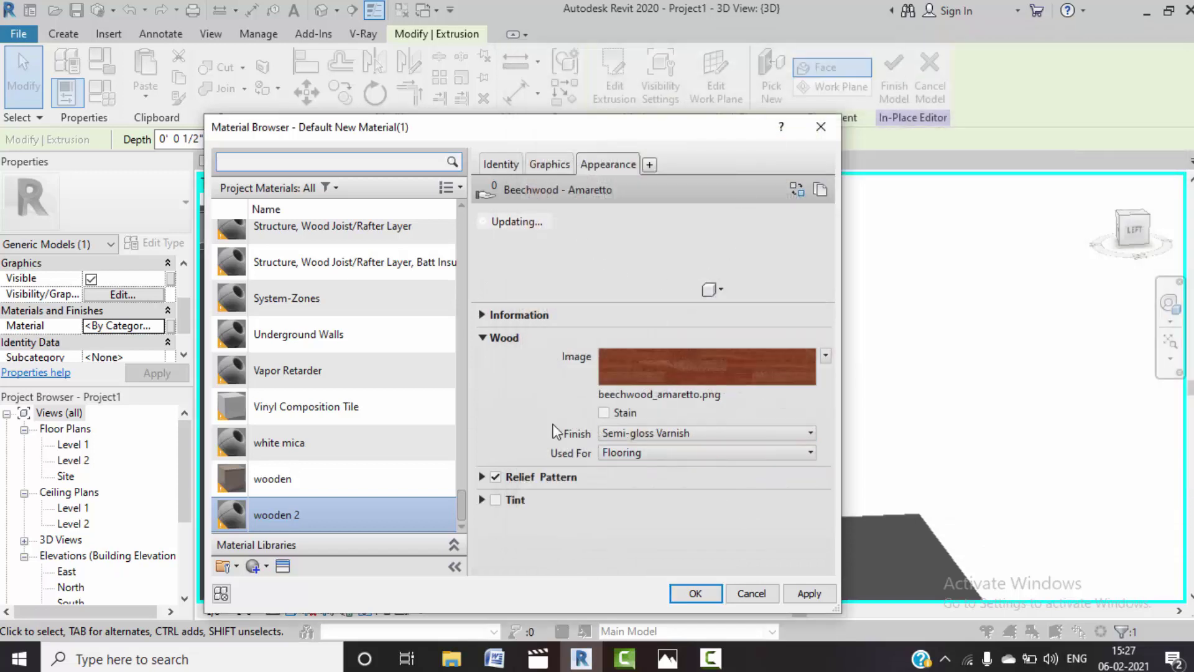
- Replace the wooden 2 appearance with Birch - Semigloss and apply it to the door panels
click(281, 567)
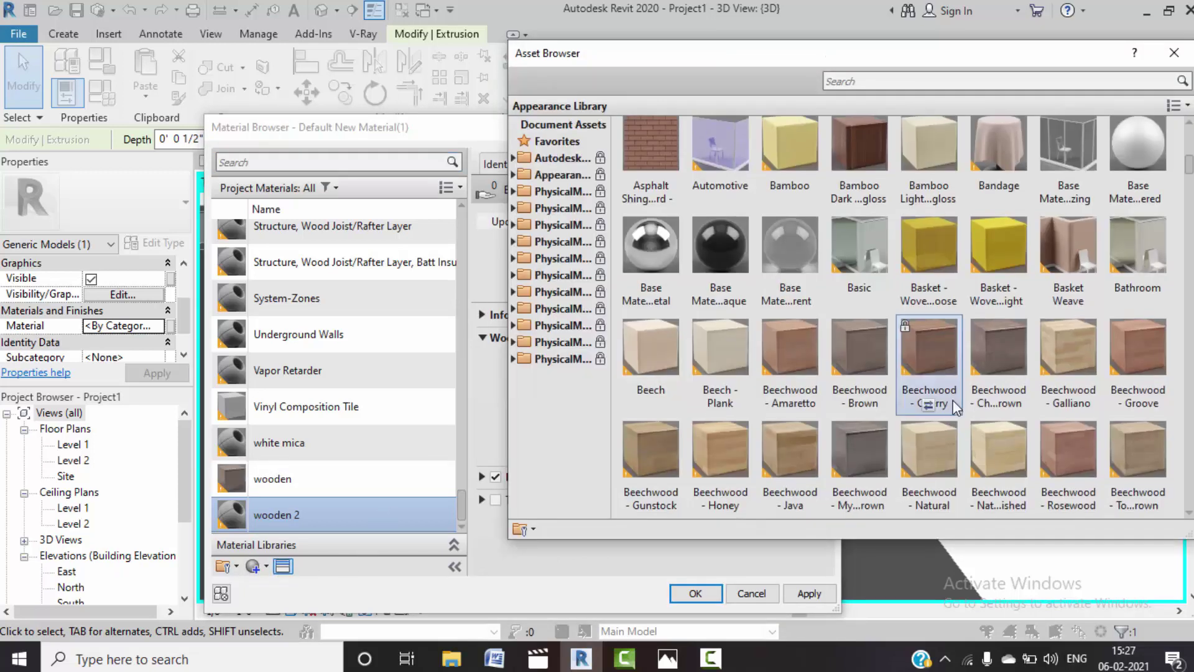
scroll(857, 432, down, 3)
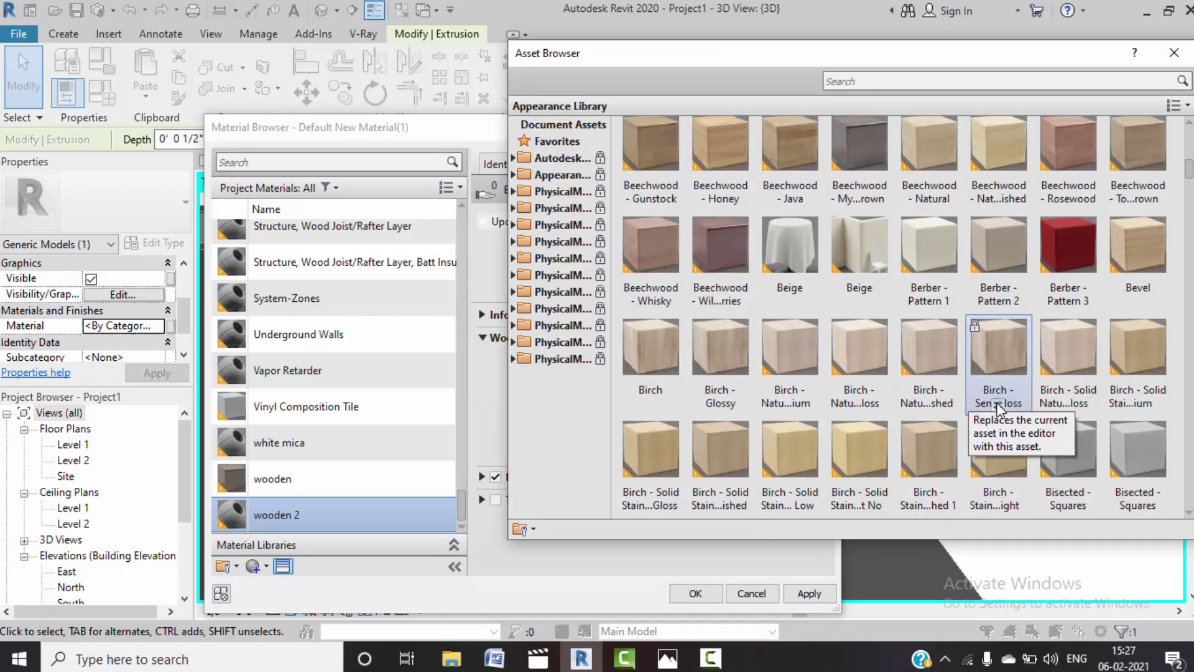
click(998, 404)
click(997, 405)
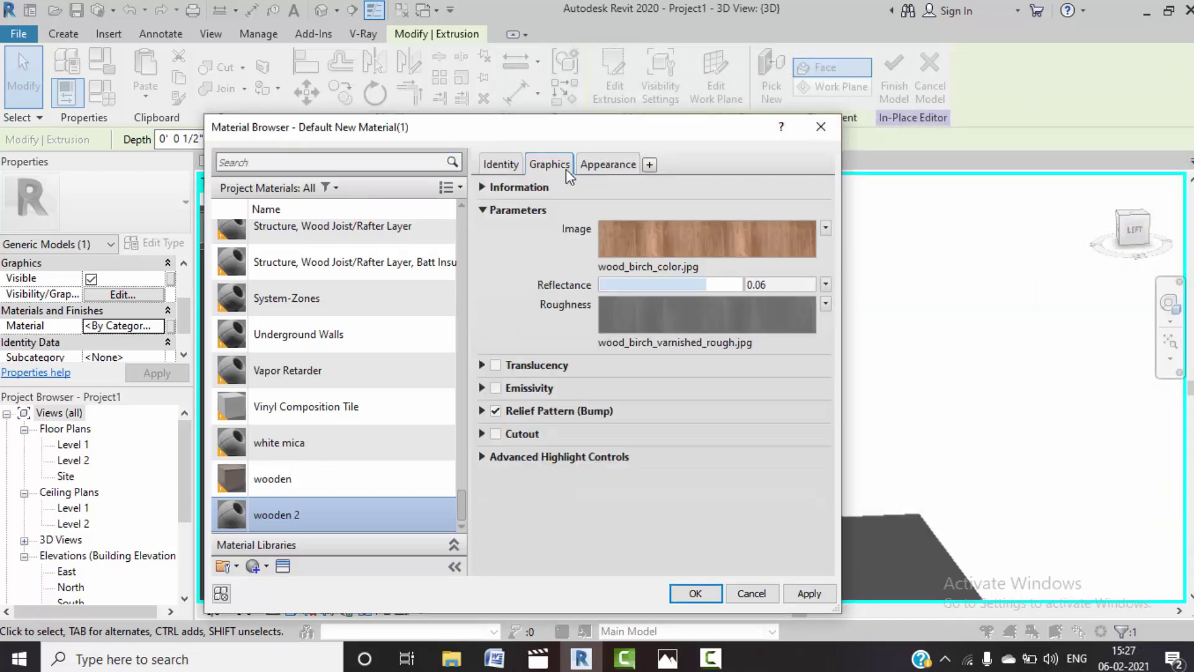
click(566, 169)
click(807, 593)
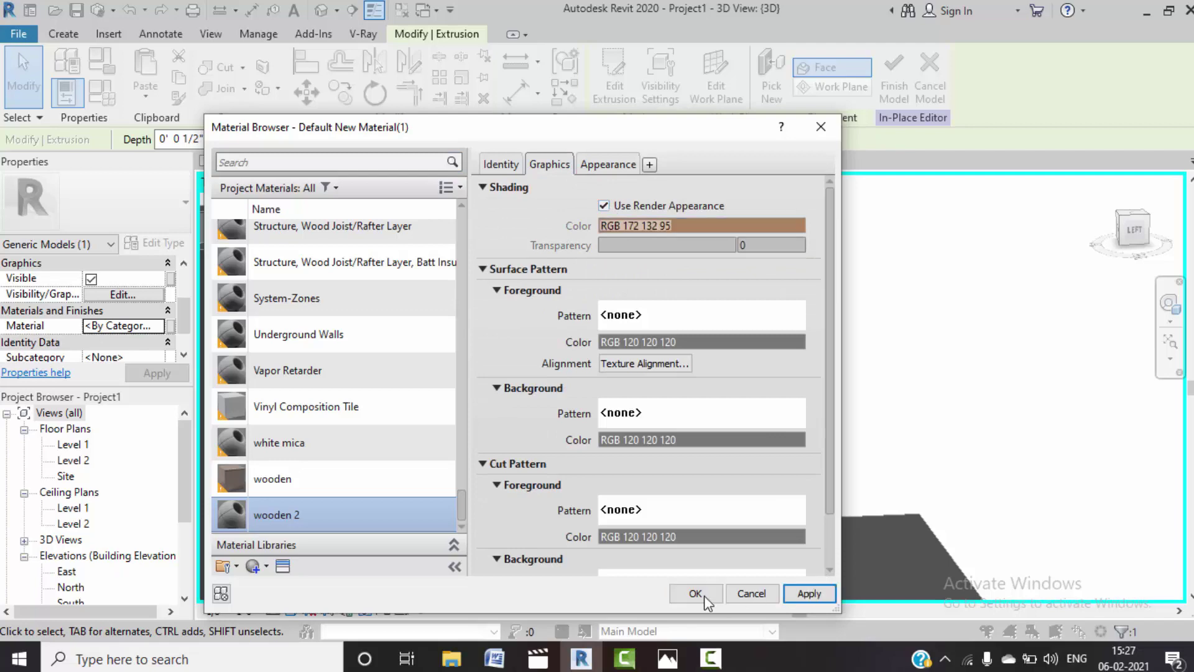
click(696, 592)
- Set the corner cabinet's panel extrusion to wooden 2 and finish the in-place cabinet model
click(553, 431)
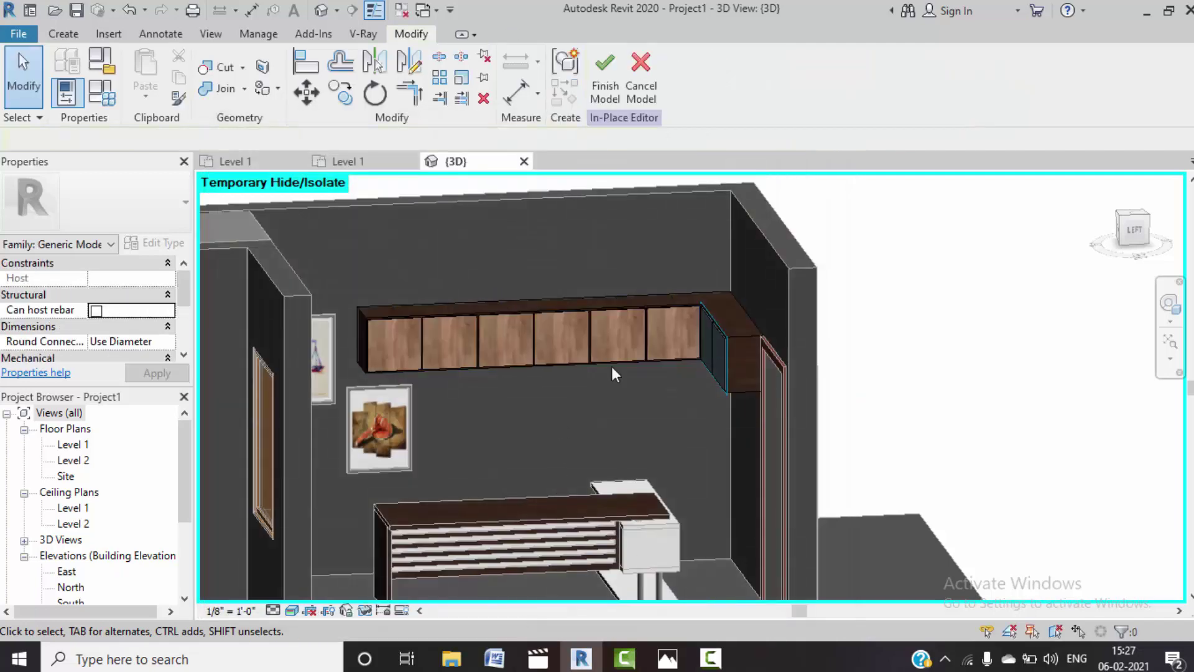
mouse_move(626, 401)
shift+middle_down()
mouse_move(610, 428)
mouse_move(622, 326)
shift+middle_up()
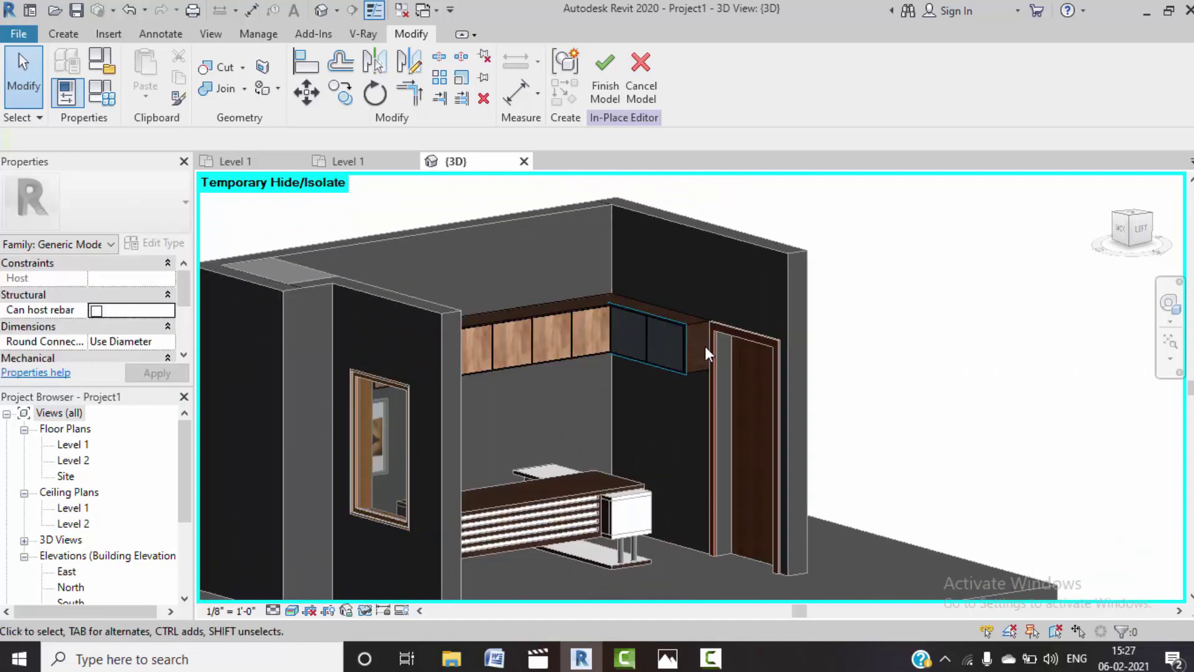
scroll(684, 345, up, 2)
scroll(682, 345, up, 2)
scroll(682, 345, up, 1)
click(683, 350)
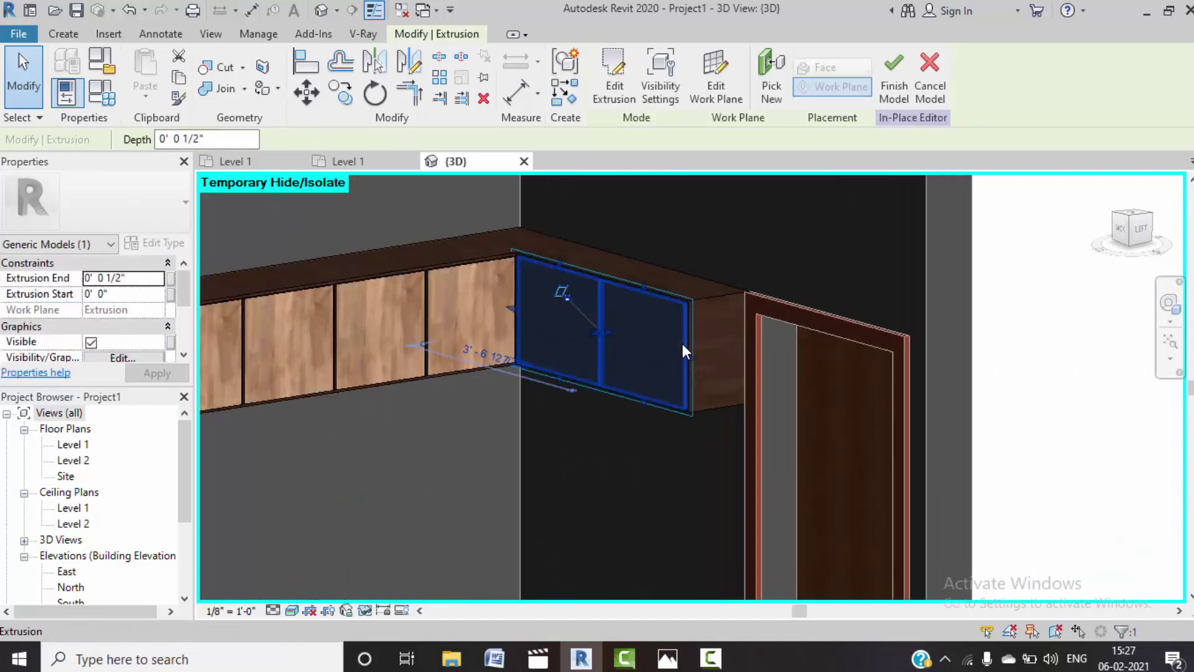
scroll(158, 352, down, 1)
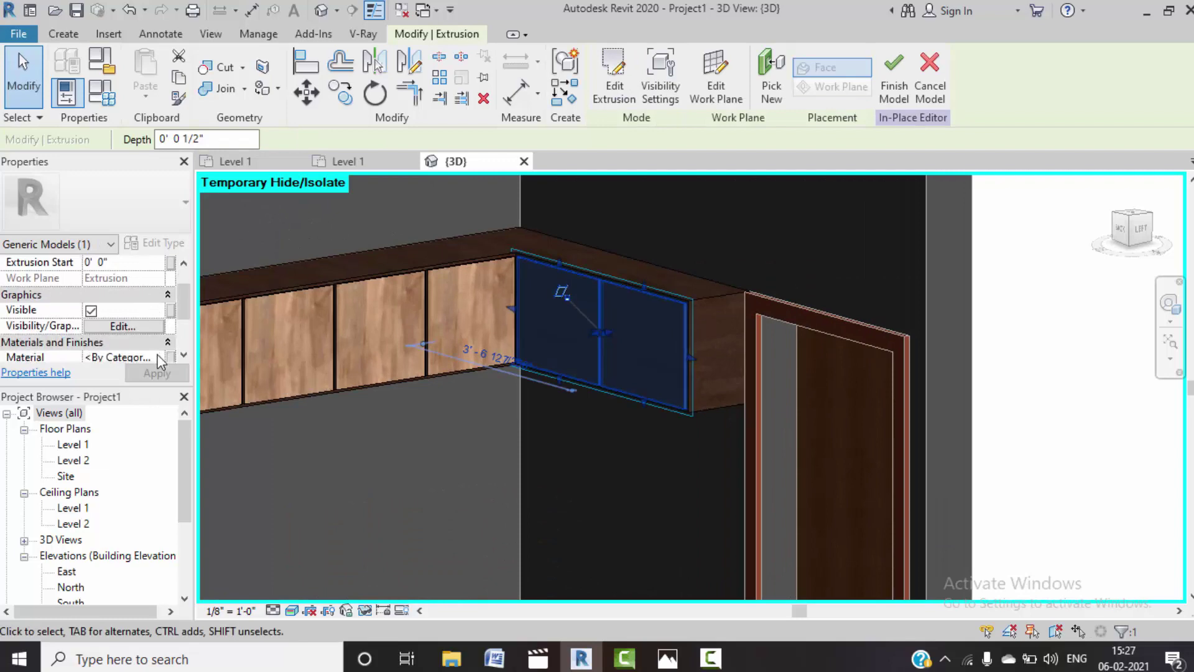
scroll(157, 352, down, 1)
click(159, 342)
click(160, 341)
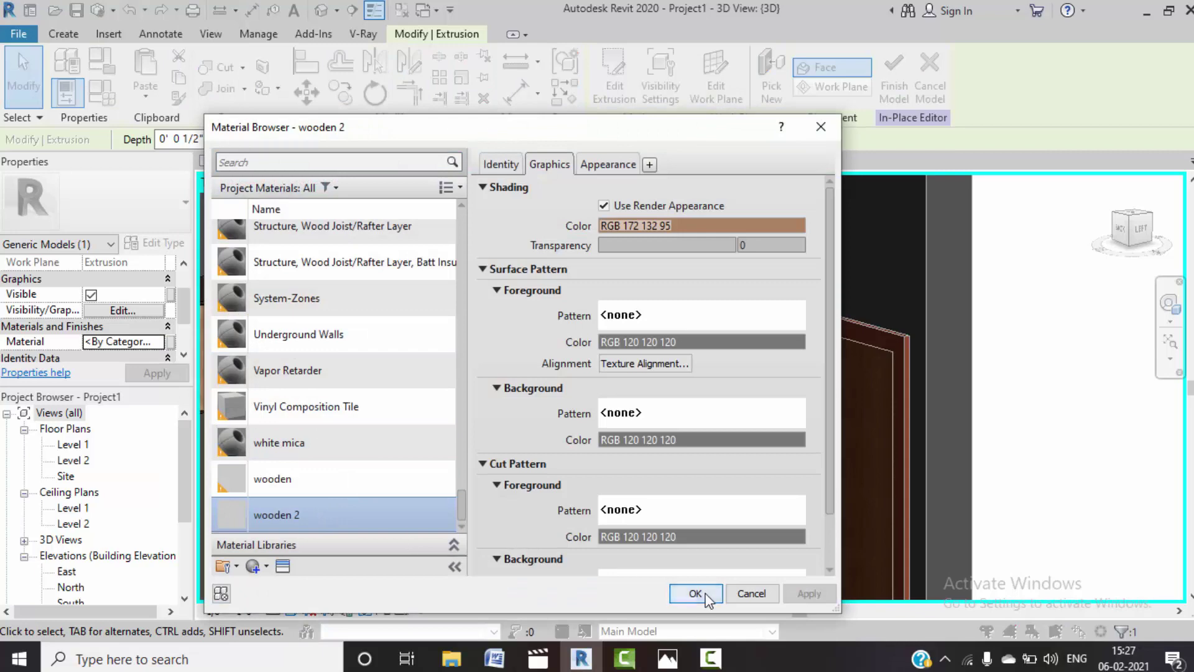
click(708, 594)
click(654, 456)
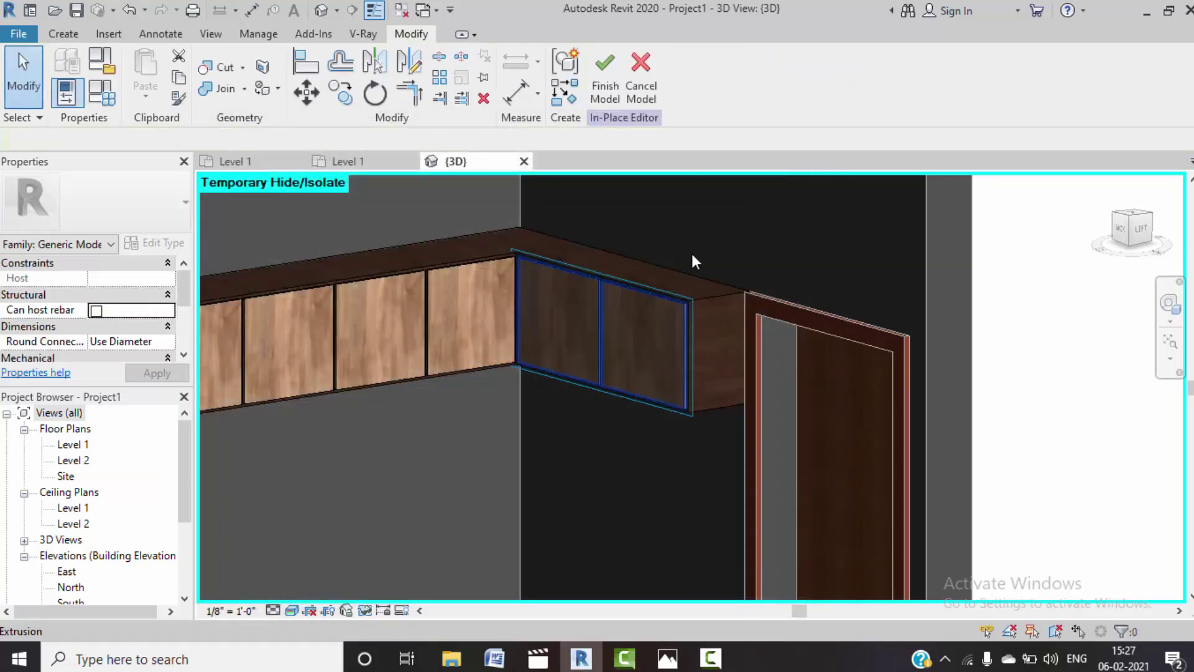
click(607, 90)
- Bring the tall column beside the doorway into view and edit it in place
scroll(707, 394, down, 3)
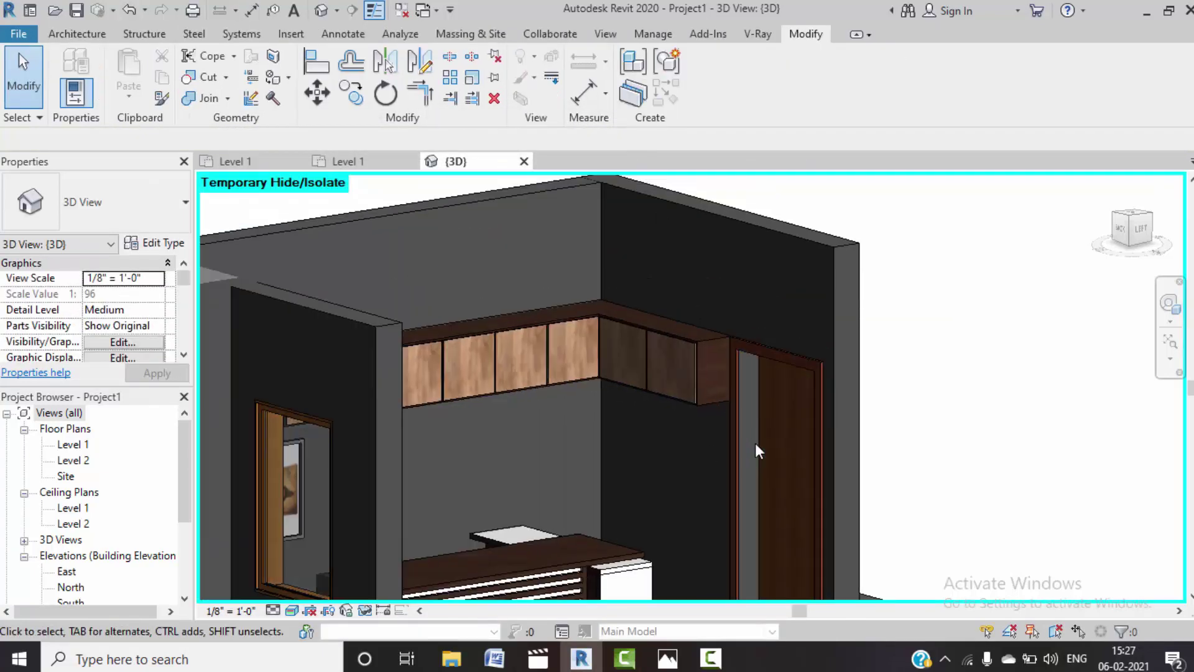
shift+middle_drag(757, 446, 628, 506)
middle_drag(637, 407, 1067, 432)
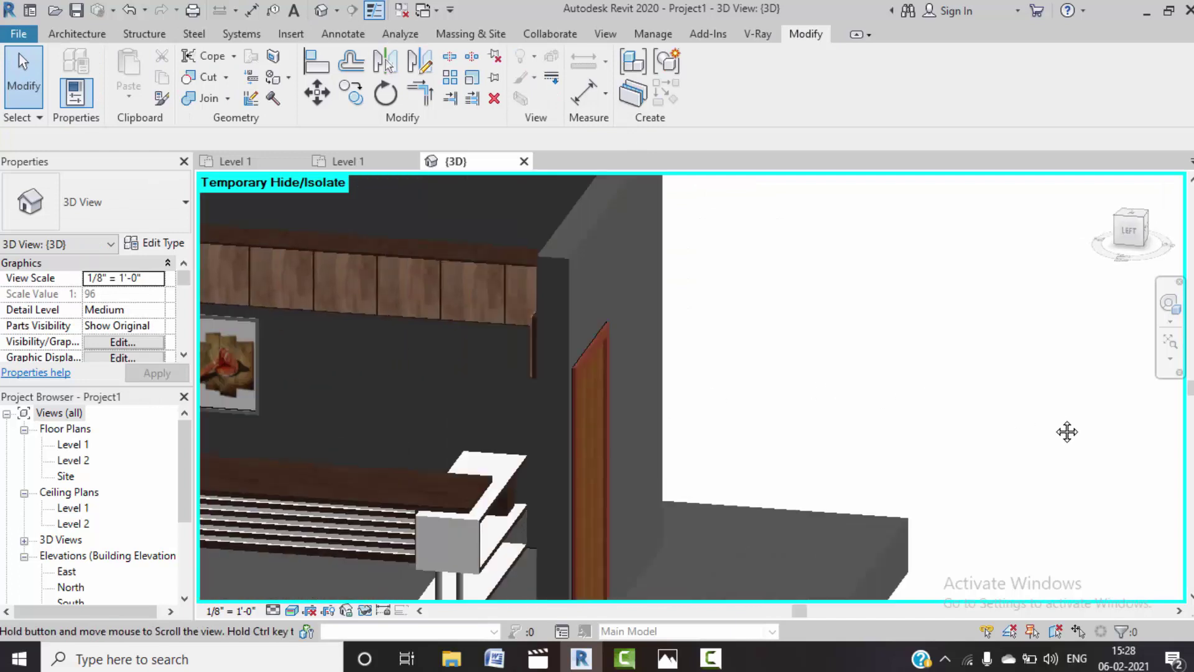
scroll(374, 336, down, 3)
mouse_move(321, 293)
middle_down()
mouse_move(432, 289)
mouse_move(468, 245)
middle_up()
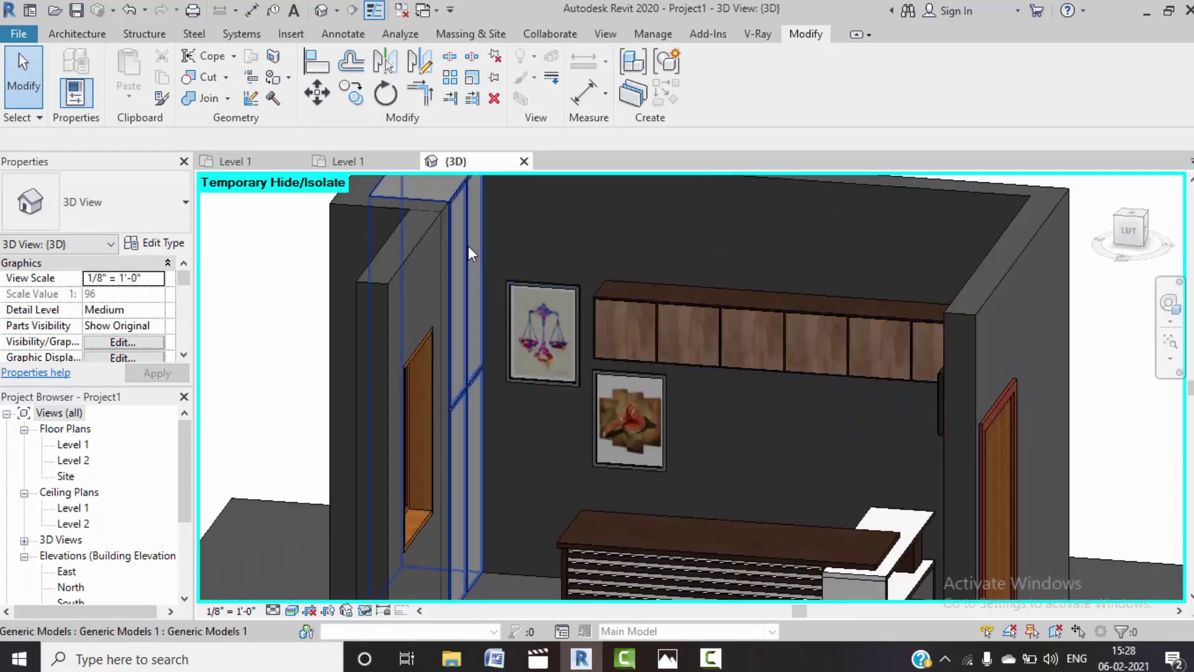
click(452, 195)
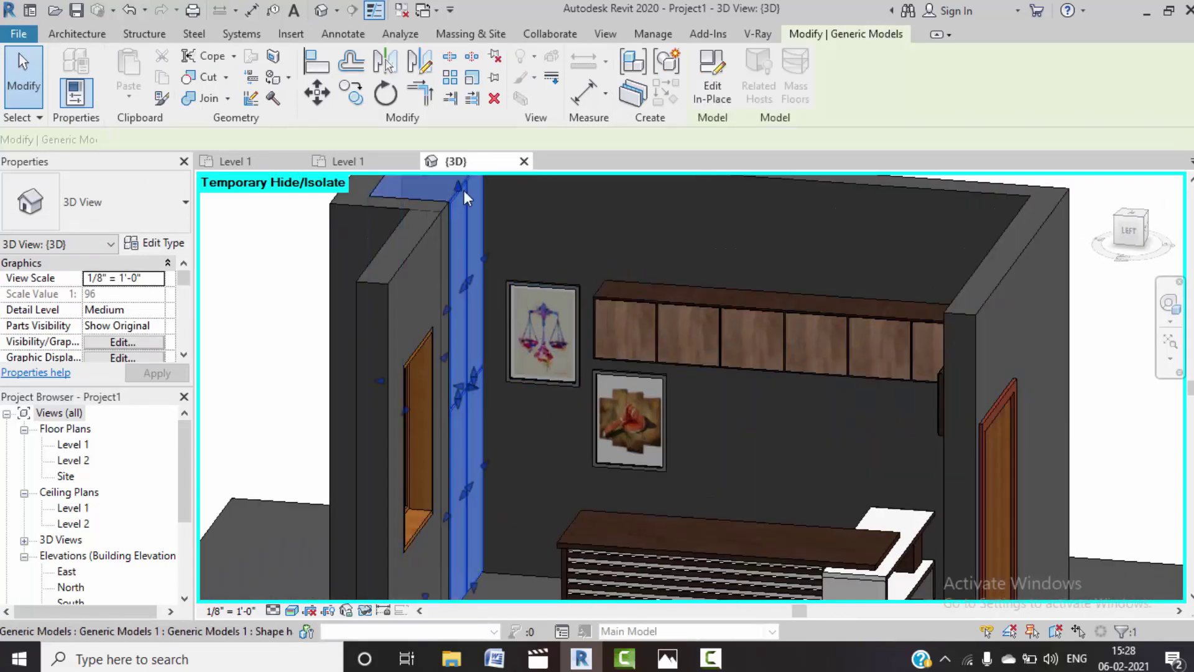
click(697, 107)
- Set the column's top cap extrusion material to wooden
middle_drag(524, 241, 453, 244)
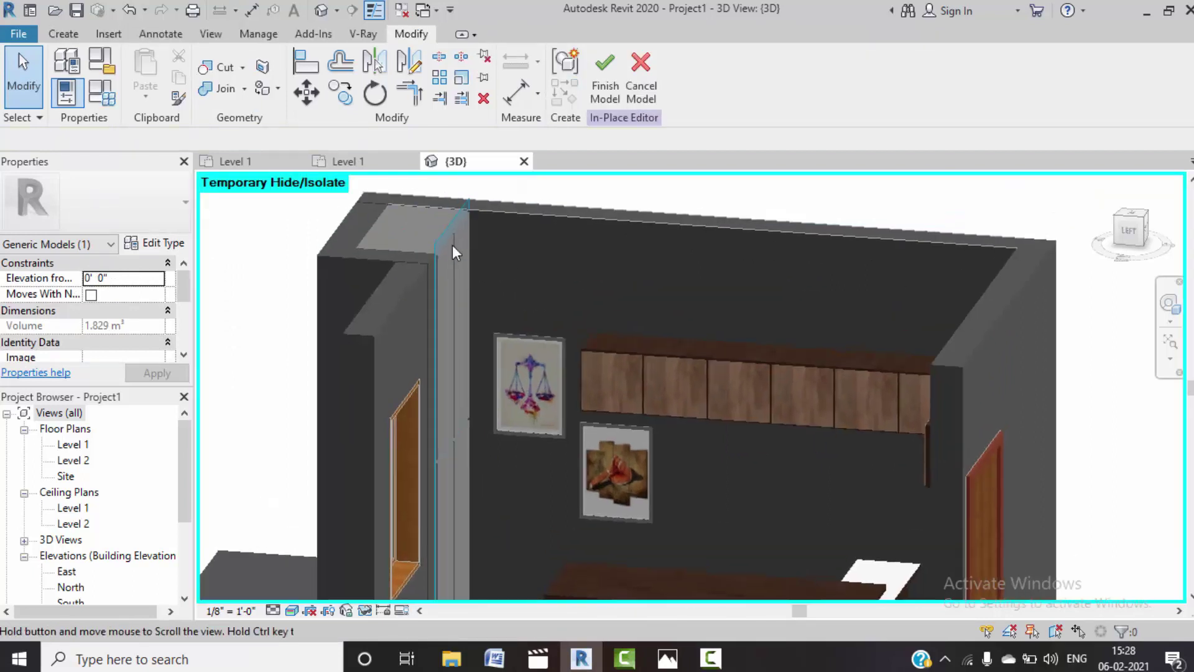
click(476, 204)
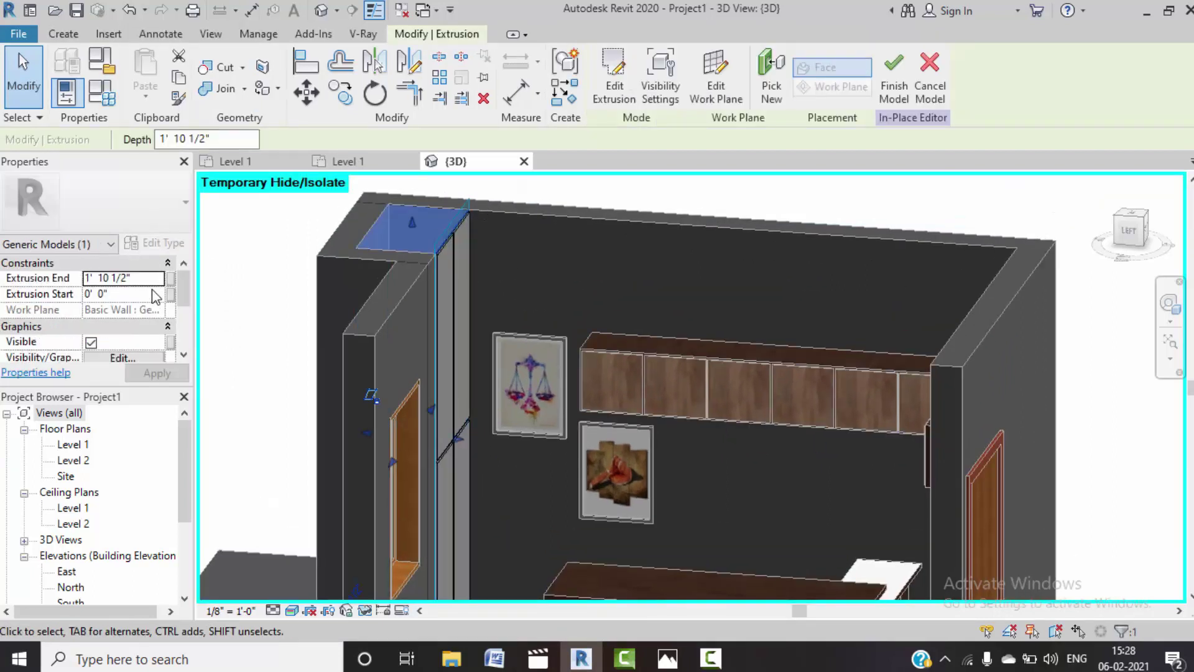
scroll(138, 358, down, 2)
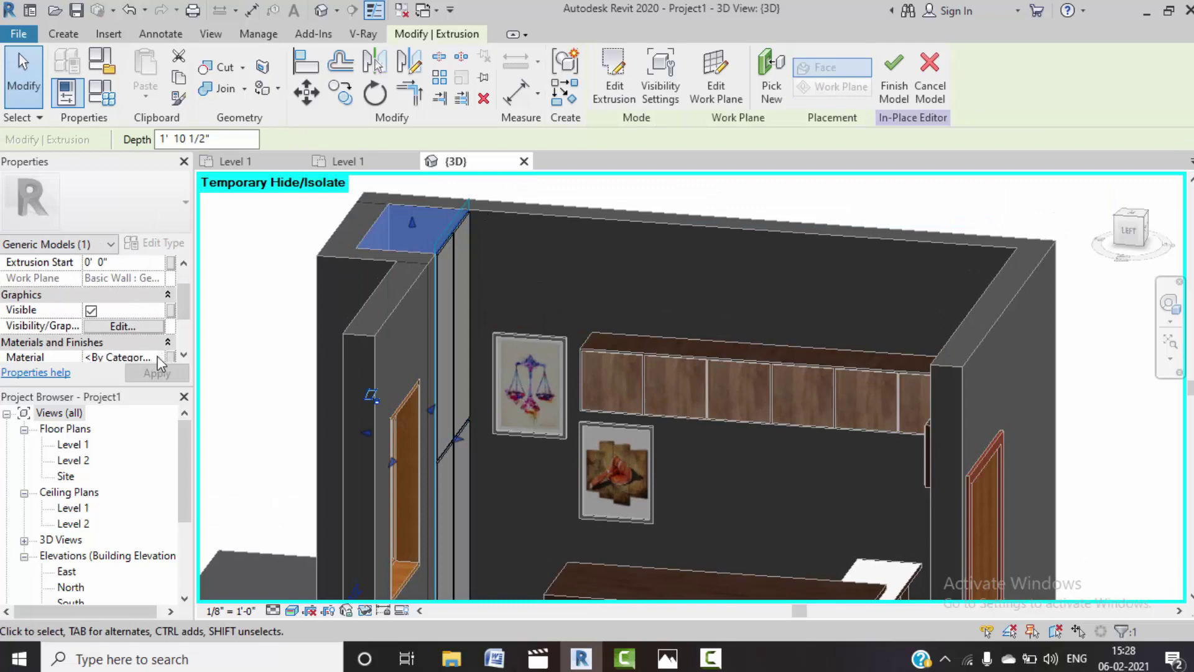
click(159, 357)
click(159, 342)
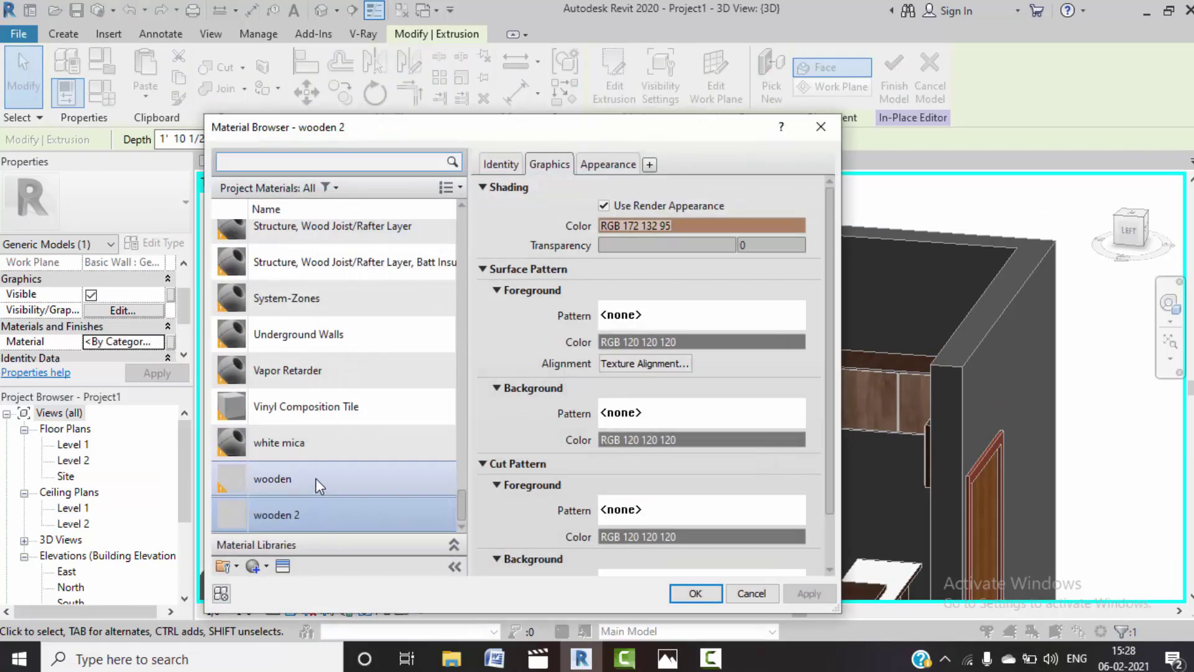
click(320, 482)
click(674, 595)
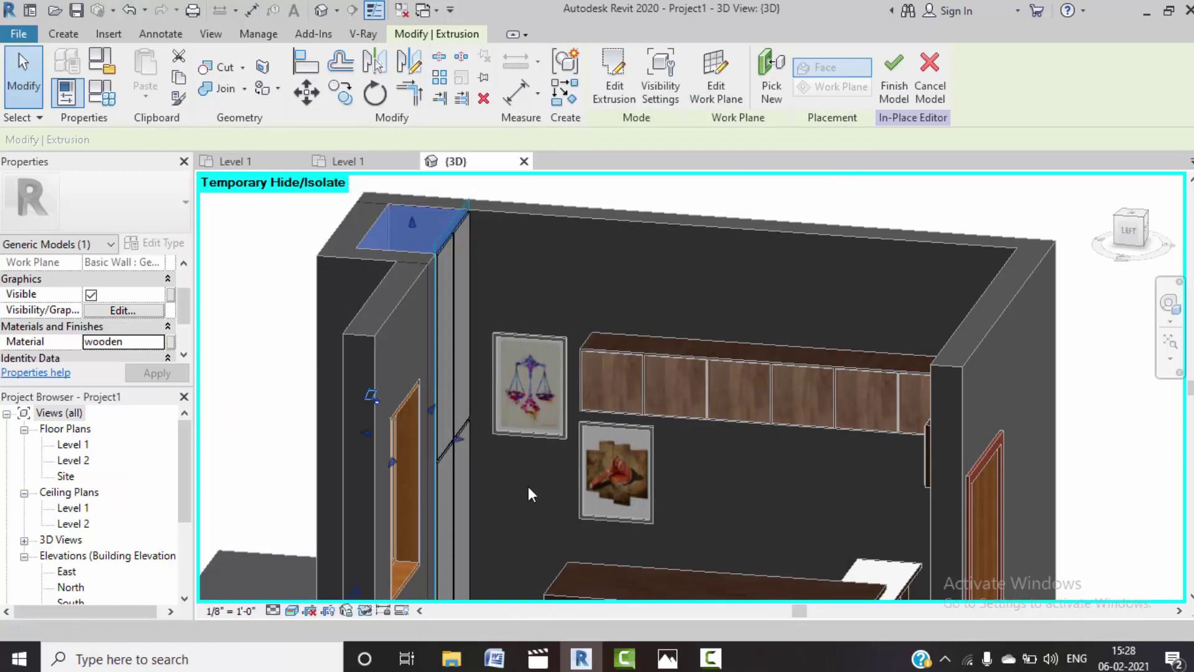
- Set the column's vertical body extrusion material to wooden 2
click(450, 245)
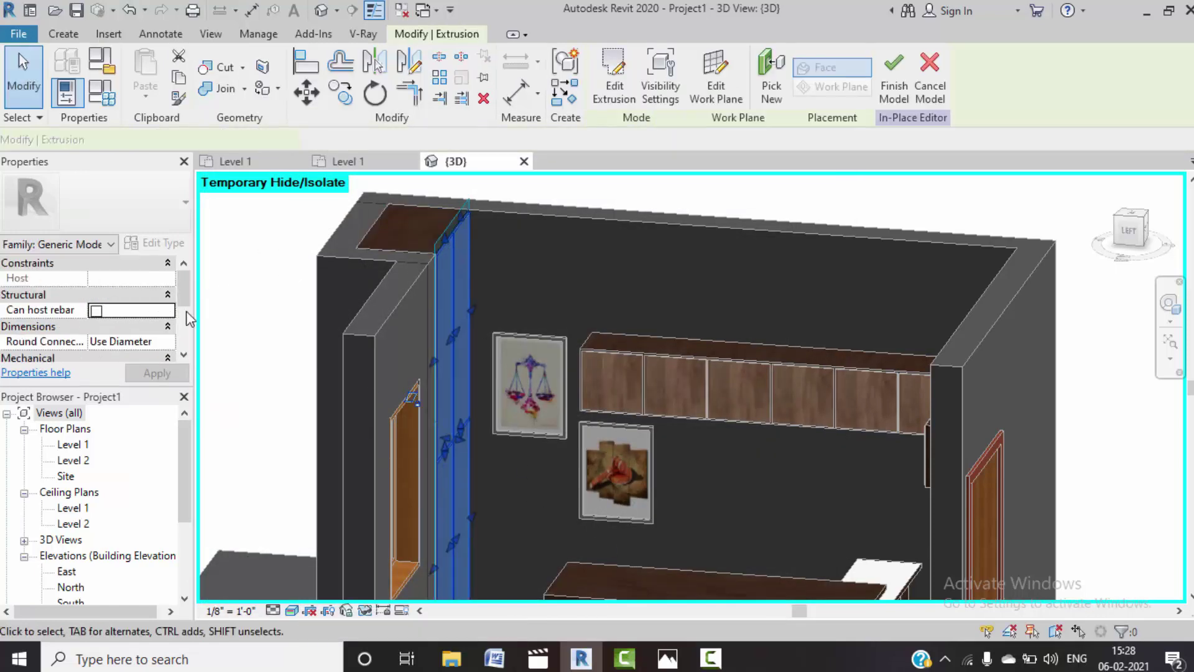
scroll(145, 329, down, 2)
click(163, 357)
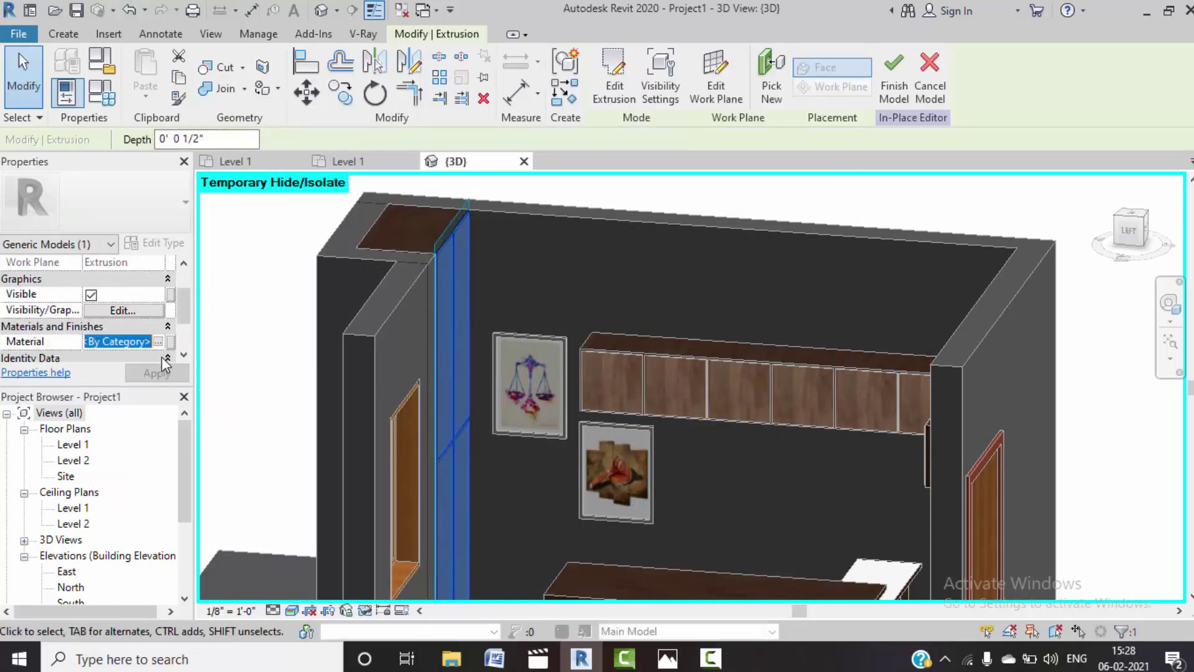
click(160, 341)
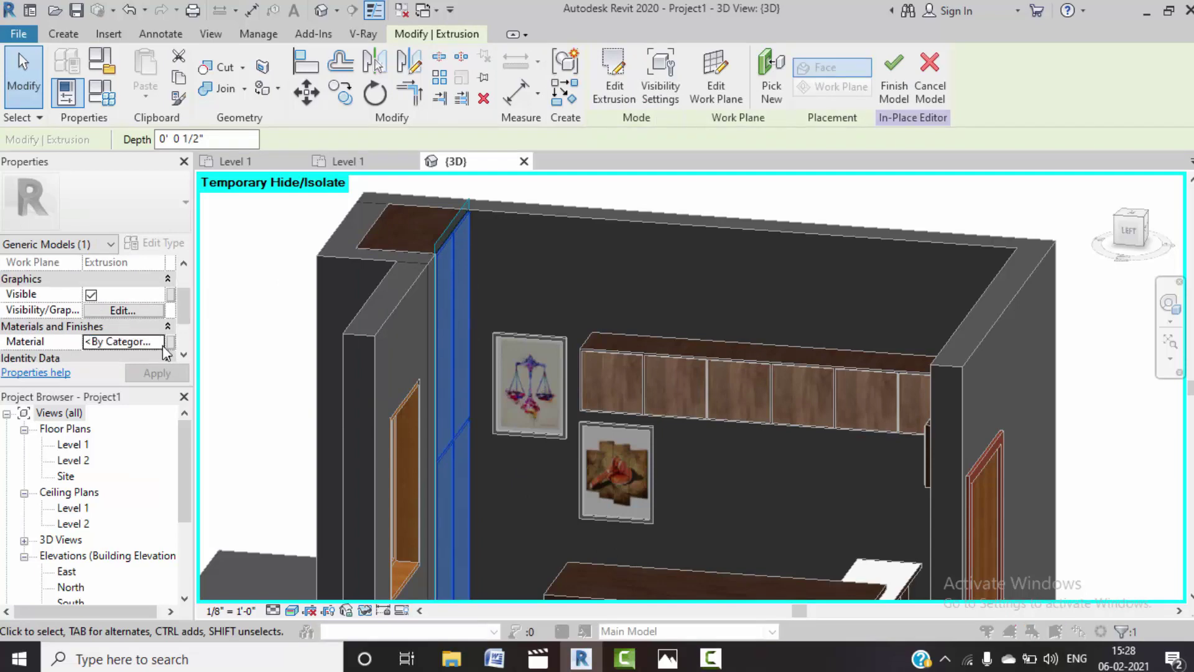
click(373, 515)
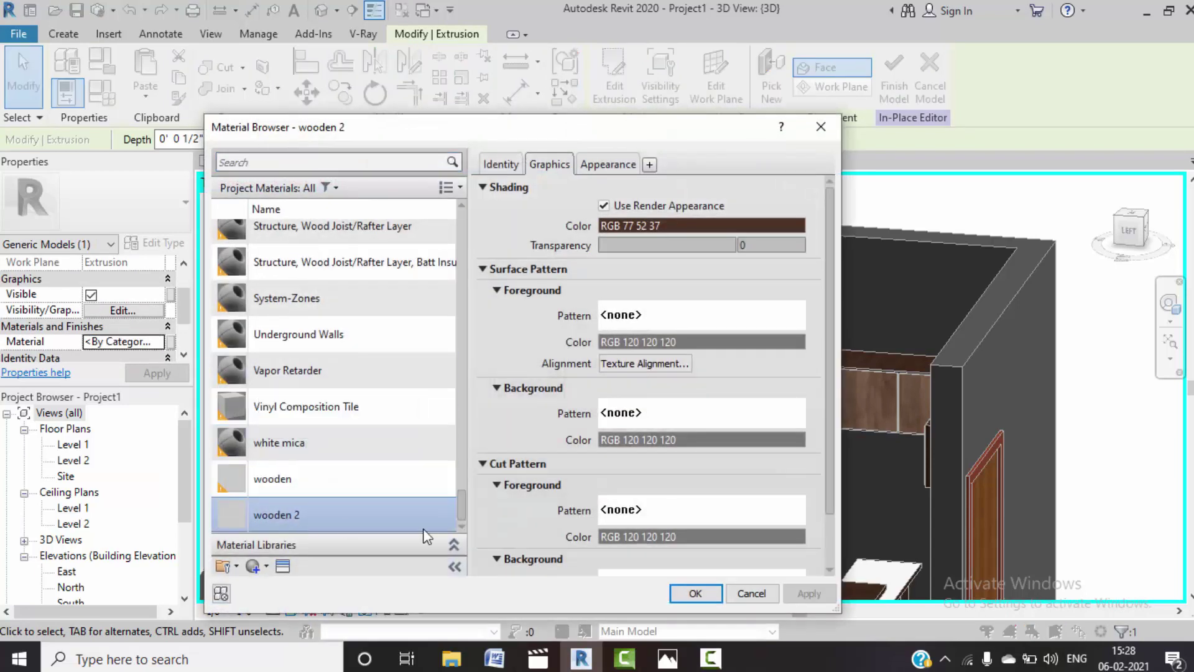
click(680, 594)
- Reframe the view on the column and finish the in-place column model
click(541, 503)
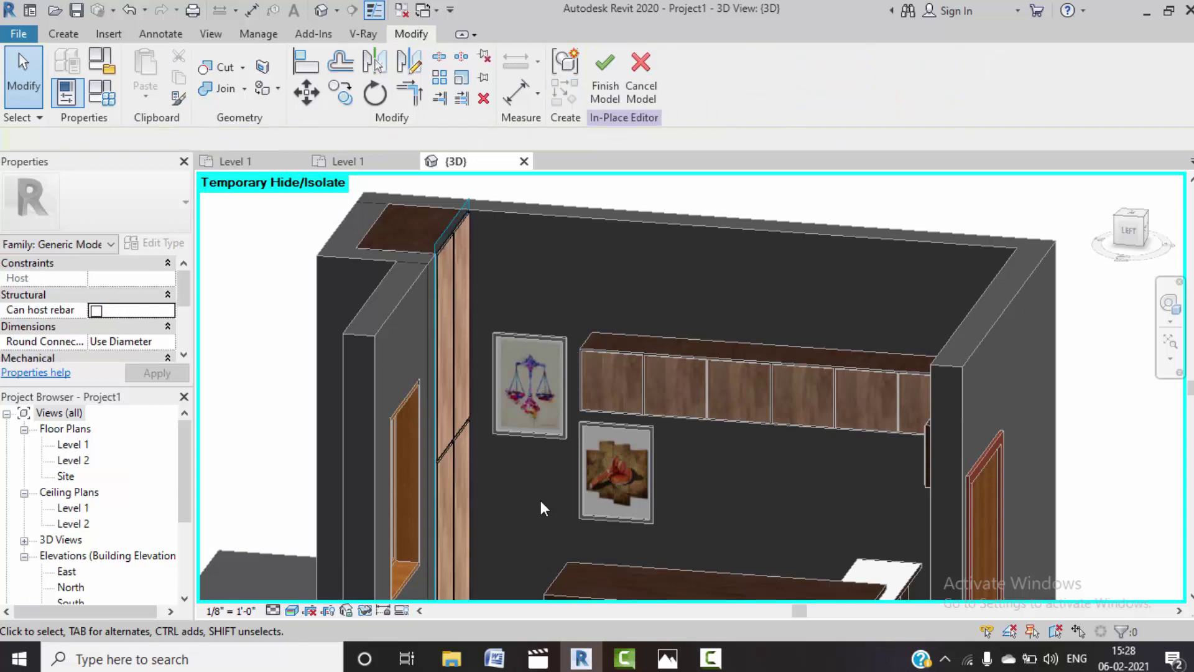
scroll(540, 500, down, 2)
middle_drag(503, 483, 497, 462)
click(426, 428)
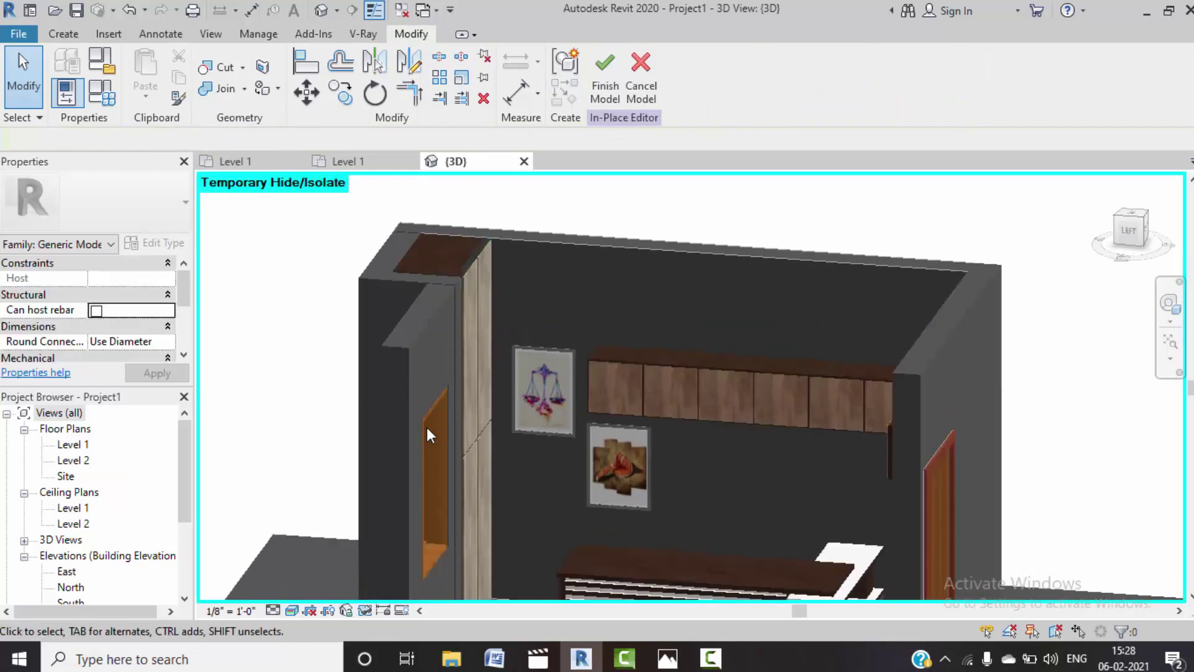
scroll(428, 428, up, 3)
click(603, 92)
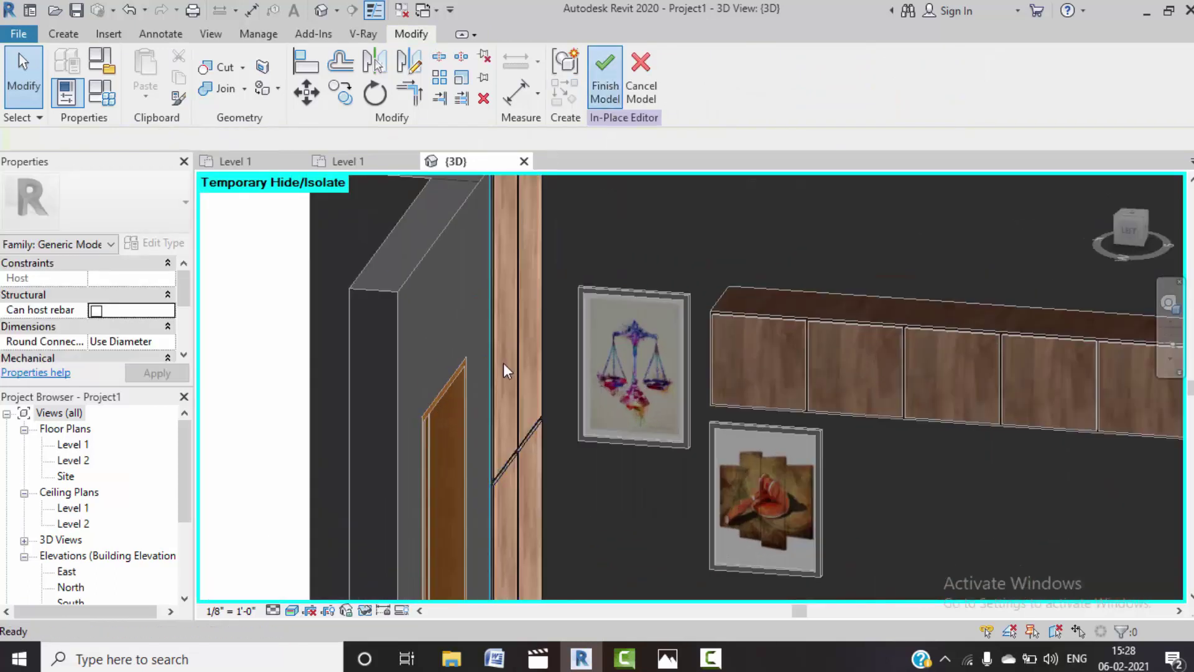
- Set the M_Fixed window type's Frame Exterior Material to wooden 2
click(442, 399)
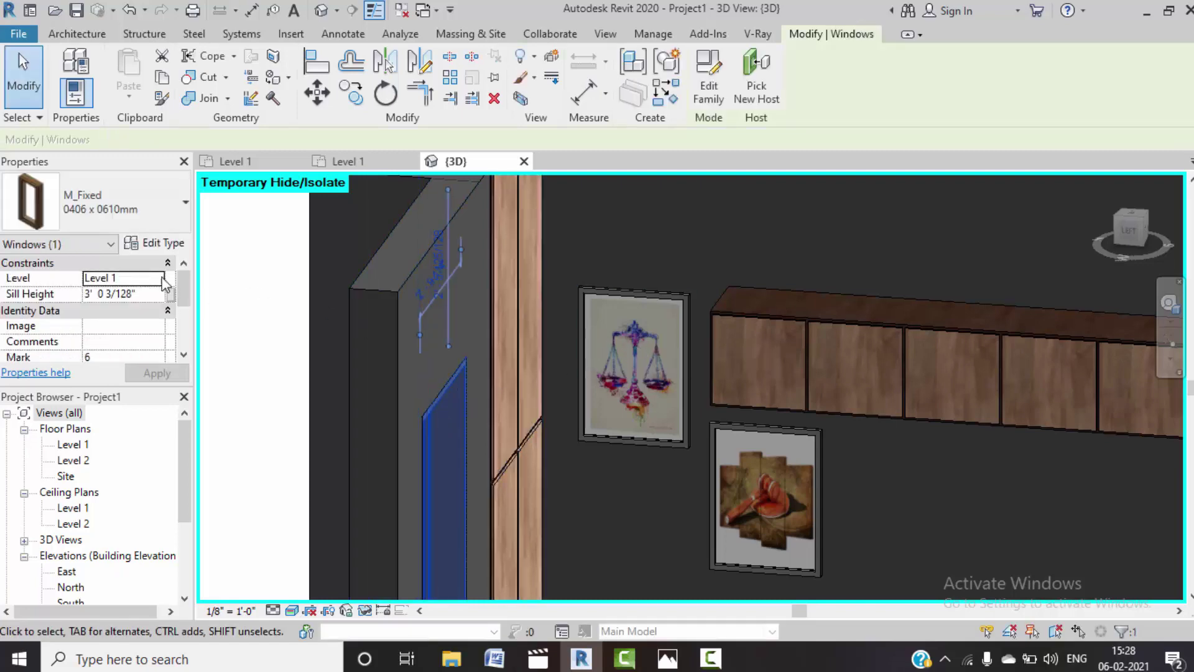
click(163, 244)
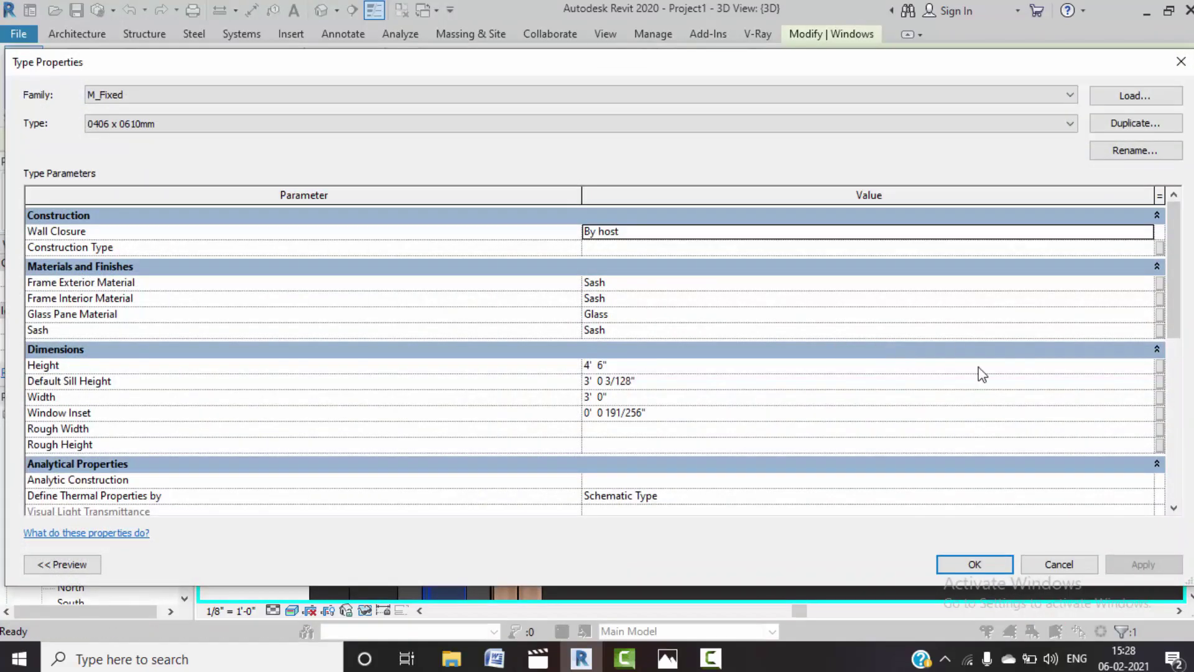
click(1137, 284)
click(1147, 282)
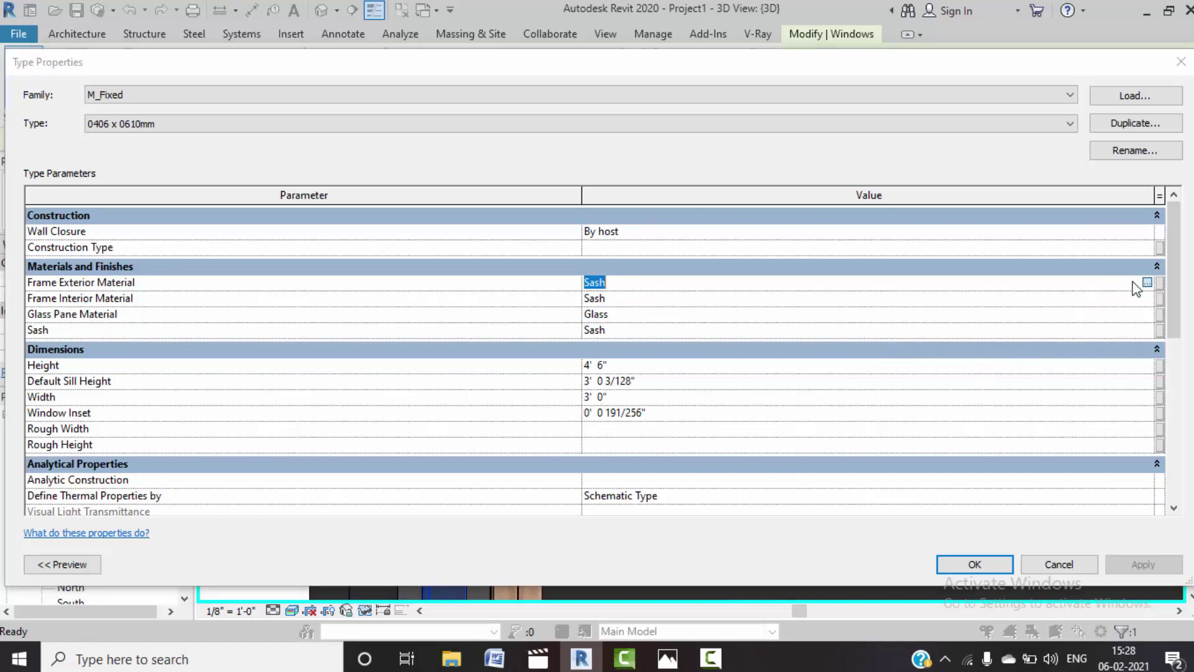
scroll(332, 442, down, 5)
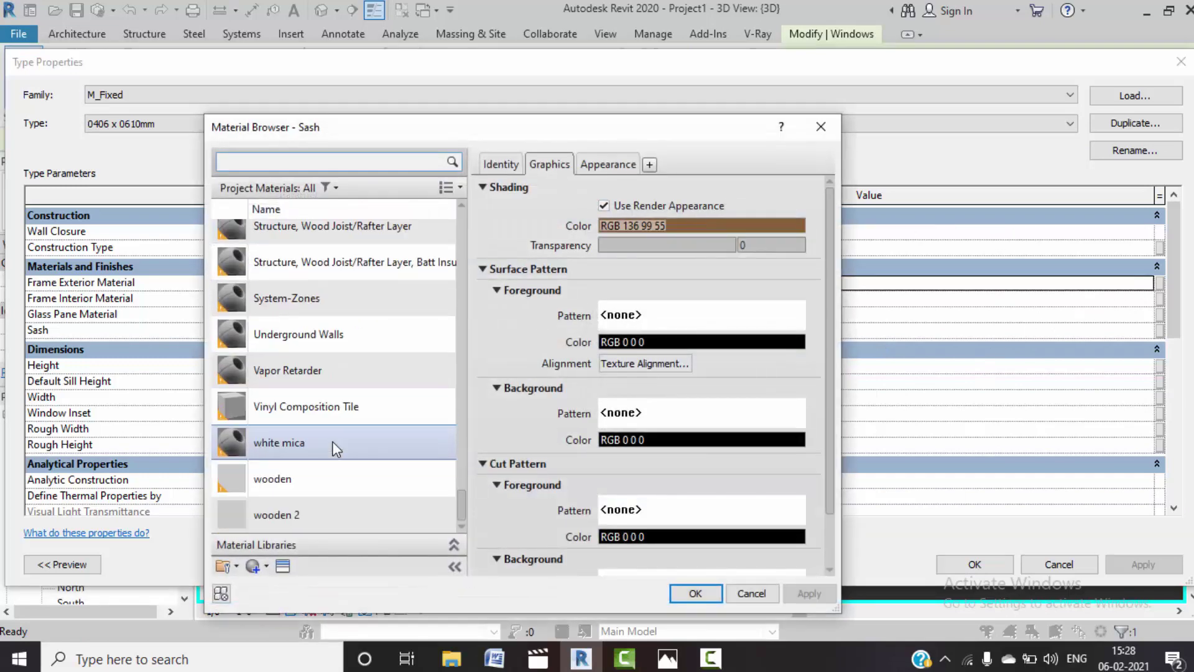
click(330, 515)
click(693, 592)
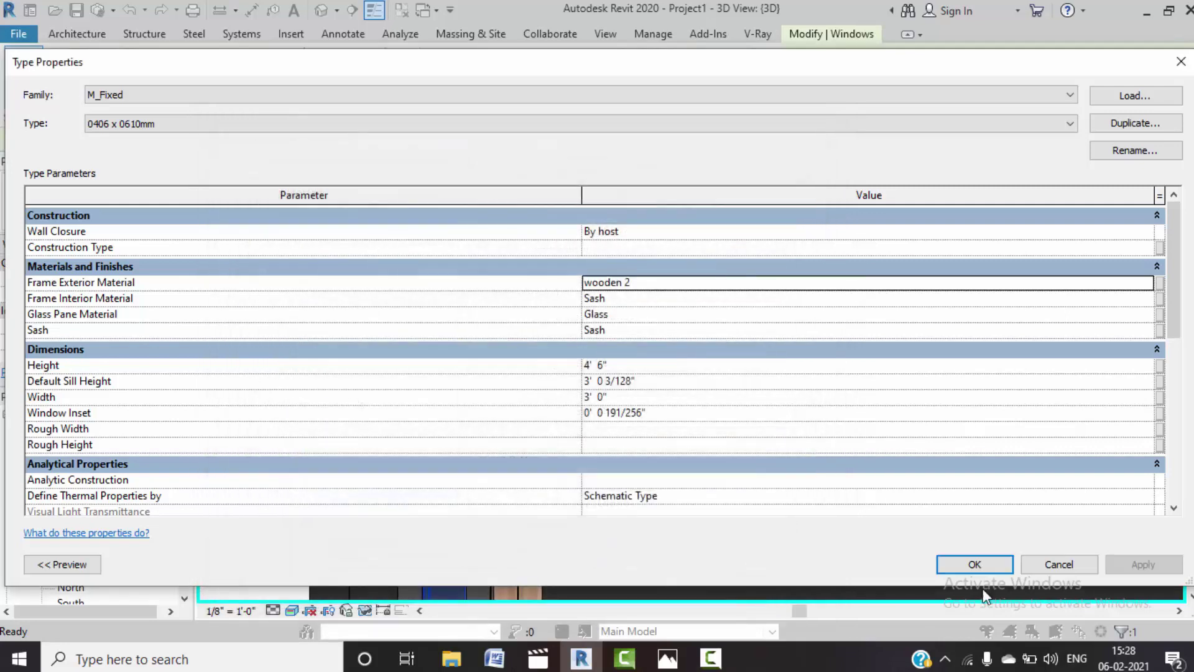
- Set the window's Frame Interior and Sash materials to wooden 2 and confirm
click(643, 283)
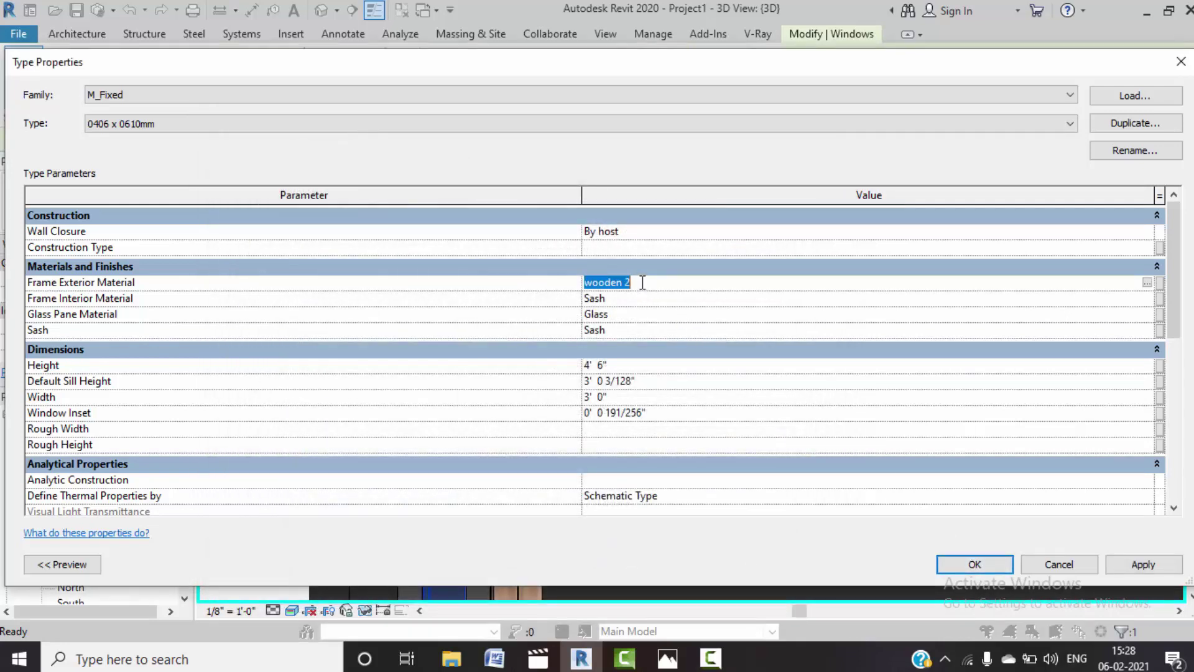
click(614, 299)
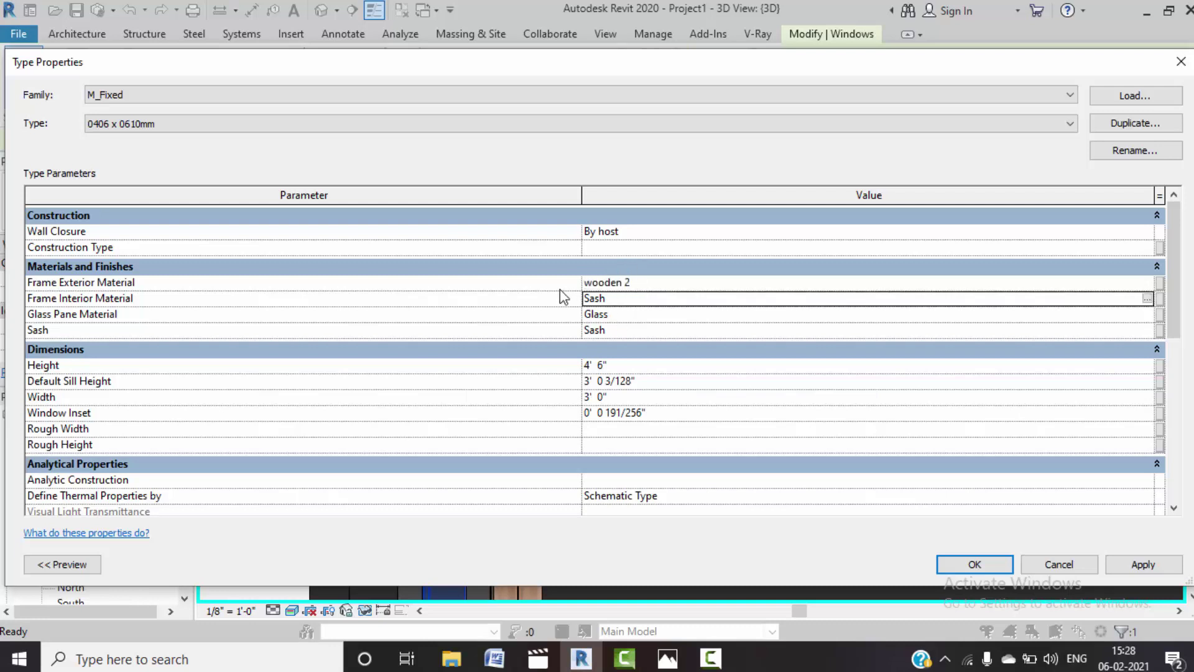
click(610, 334)
drag(610, 330, 551, 330)
text(wooden 2)
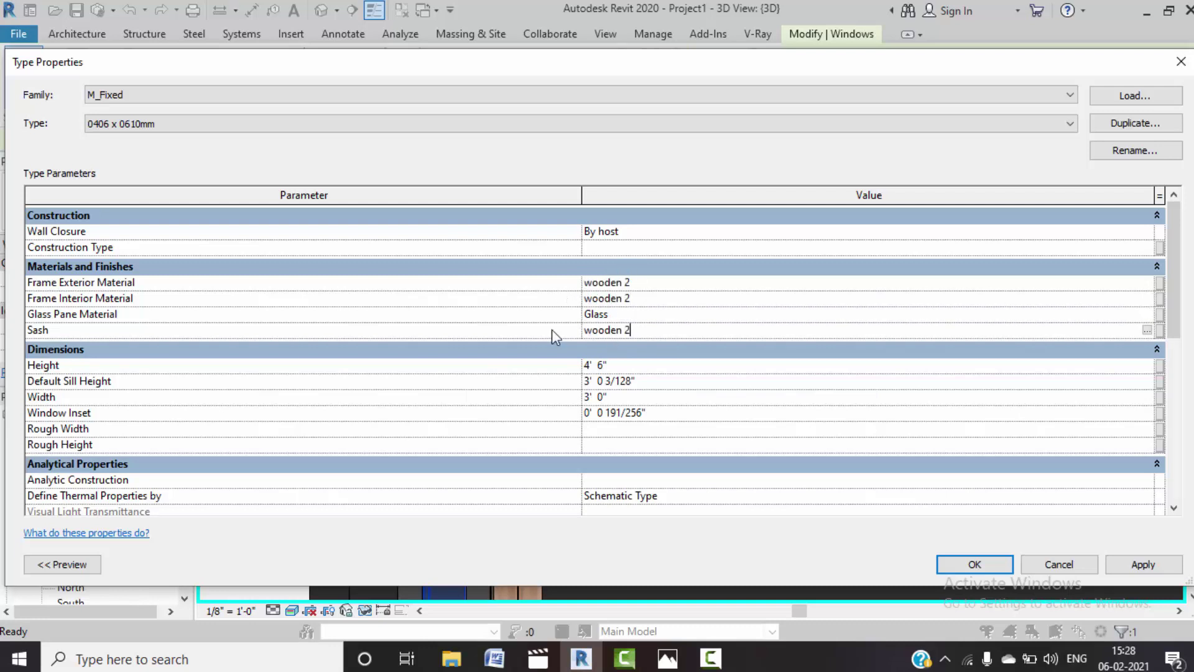
click(975, 564)
key(Escape)
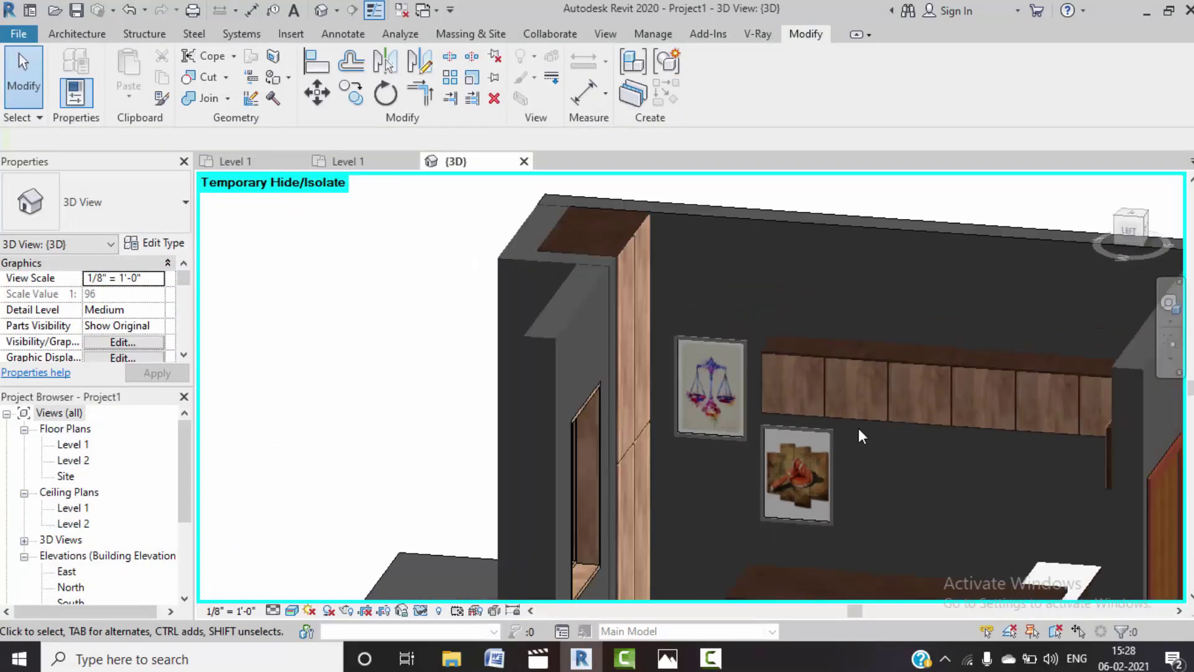
mouse_move(859, 429)
shift+middle_down()
mouse_move(877, 489)
mouse_move(1051, 502)
mouse_move(549, 243)
mouse_move(735, 326)
mouse_move(626, 267)
mouse_move(645, 213)
shift+middle_up()
- Give the M_Single-Flush door type wooden 2 as Door Material and wooden as Frame Material
middle_drag(727, 308, 687, 305)
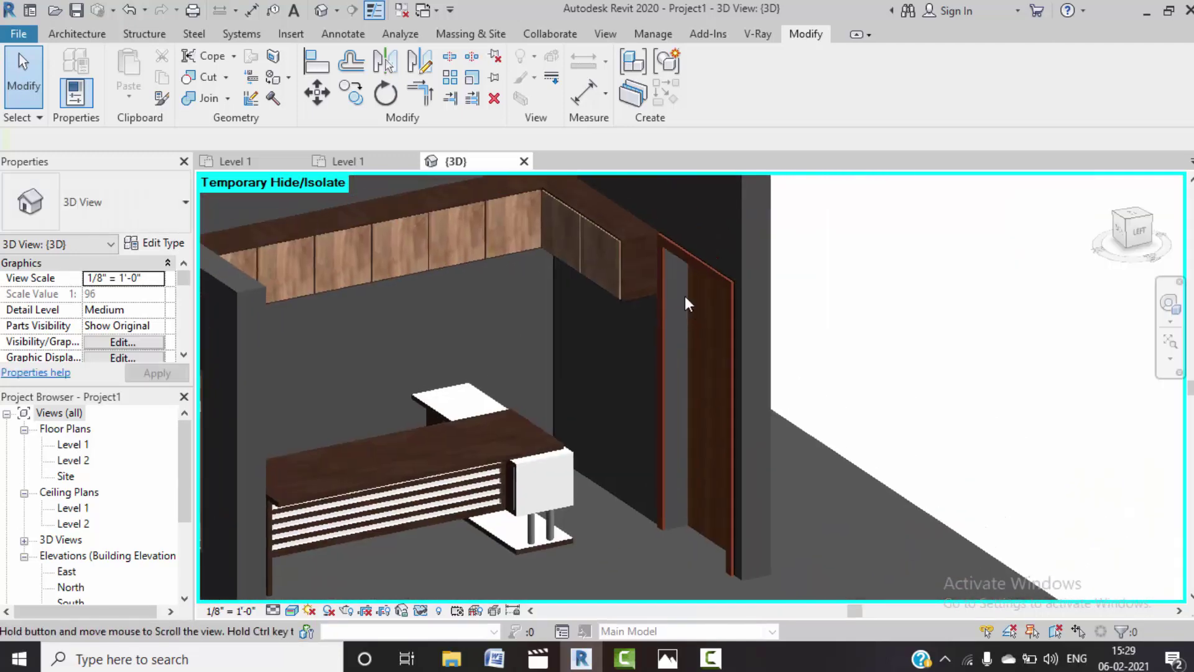
click(705, 274)
click(165, 243)
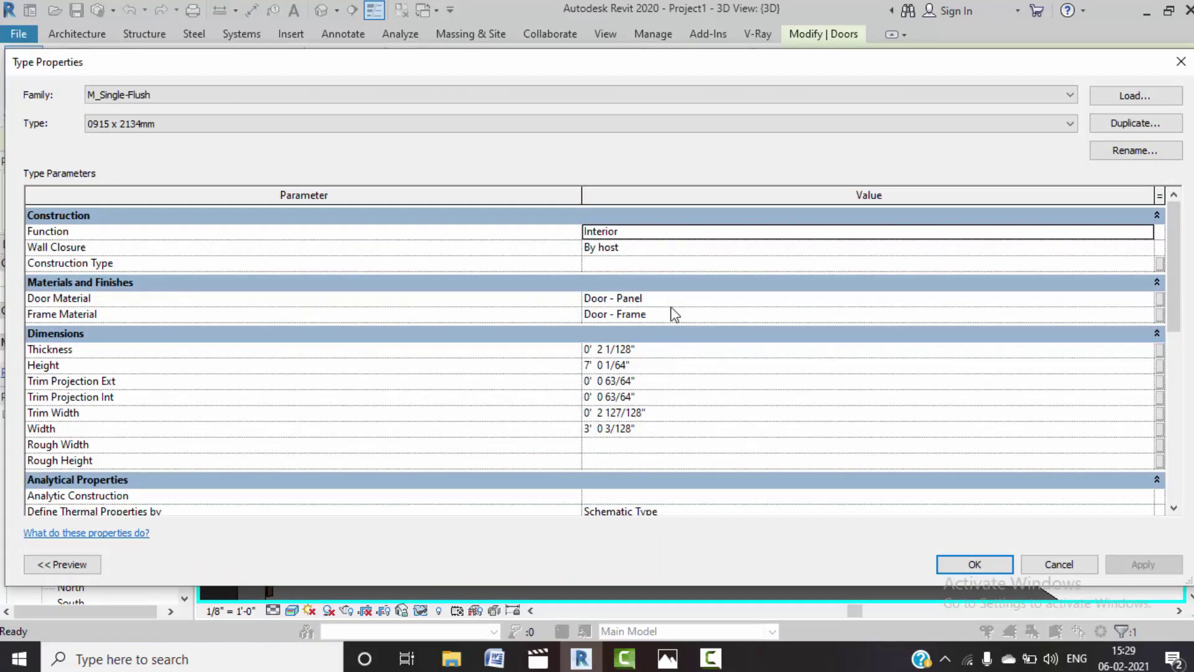
click(675, 300)
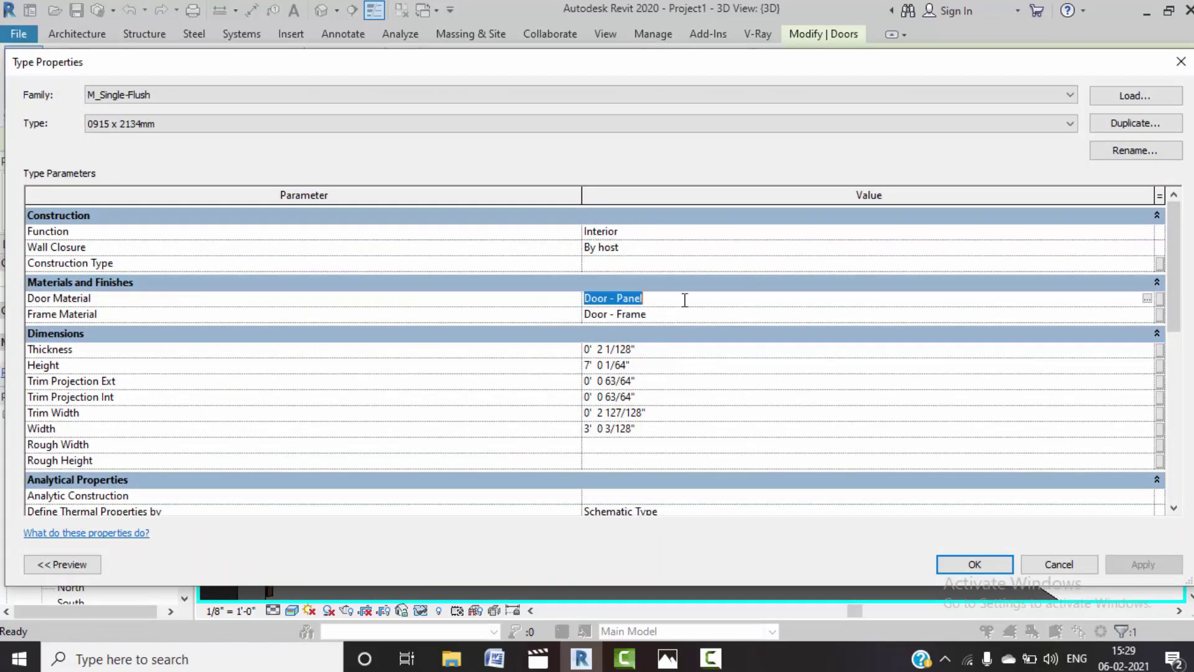
text(wooden 2)
click(1148, 338)
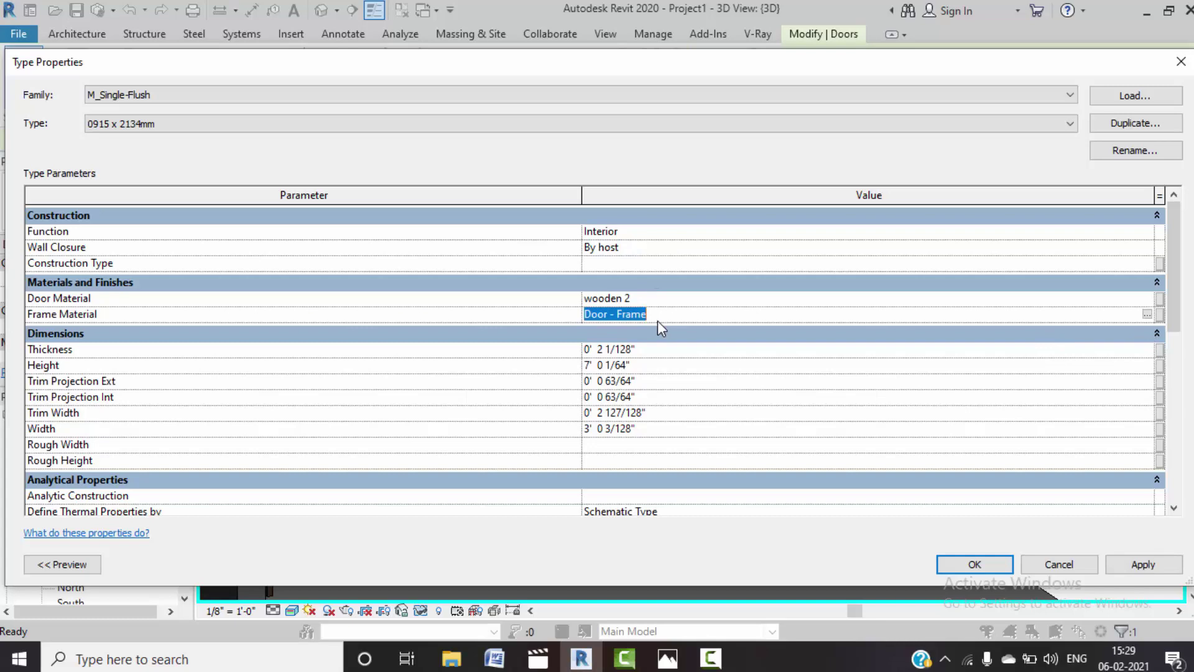
text(wooden)
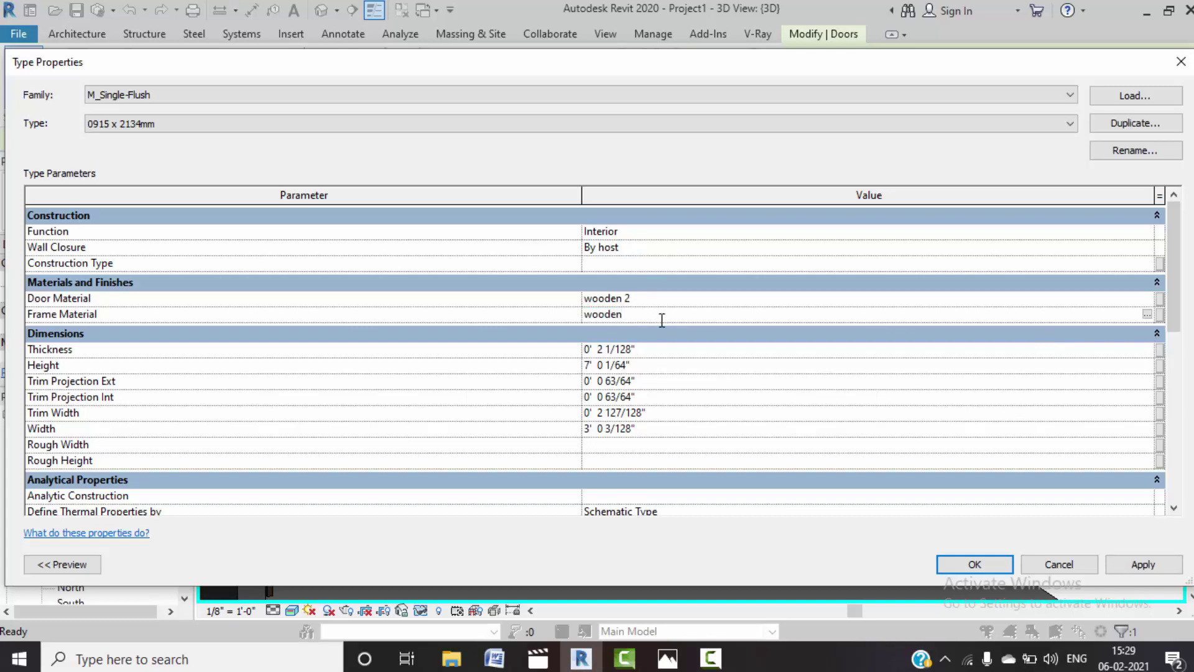
click(989, 567)
- Orbit and zoom the 3D view to a corner view of the room
click(936, 471)
mouse_move(543, 268)
shift+middle_down()
mouse_move(737, 412)
mouse_move(733, 432)
mouse_move(691, 427)
mouse_move(786, 479)
mouse_move(749, 491)
shift+middle_up()
scroll(688, 419, down, 5)
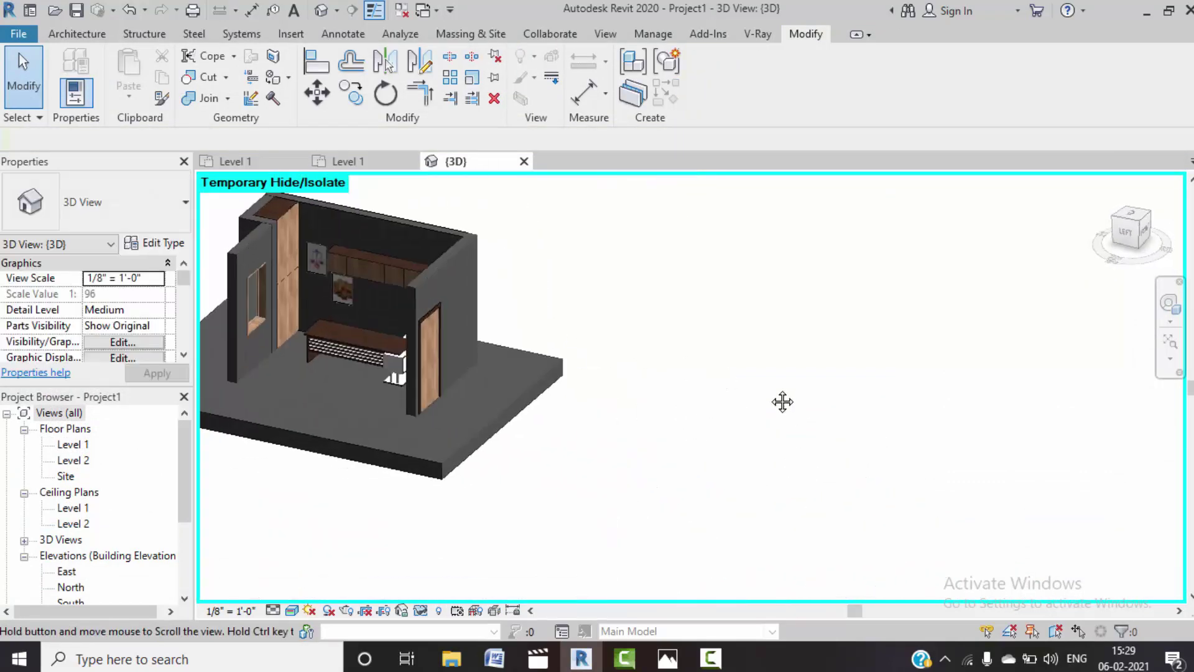
mouse_move(781, 402)
middle_down()
mouse_move(829, 456)
mouse_move(791, 482)
mouse_move(843, 488)
mouse_move(883, 461)
mouse_move(924, 385)
mouse_move(761, 353)
mouse_move(768, 332)
mouse_move(728, 264)
middle_up()
scroll(759, 349, up, 3)
scroll(759, 350, up, 2)
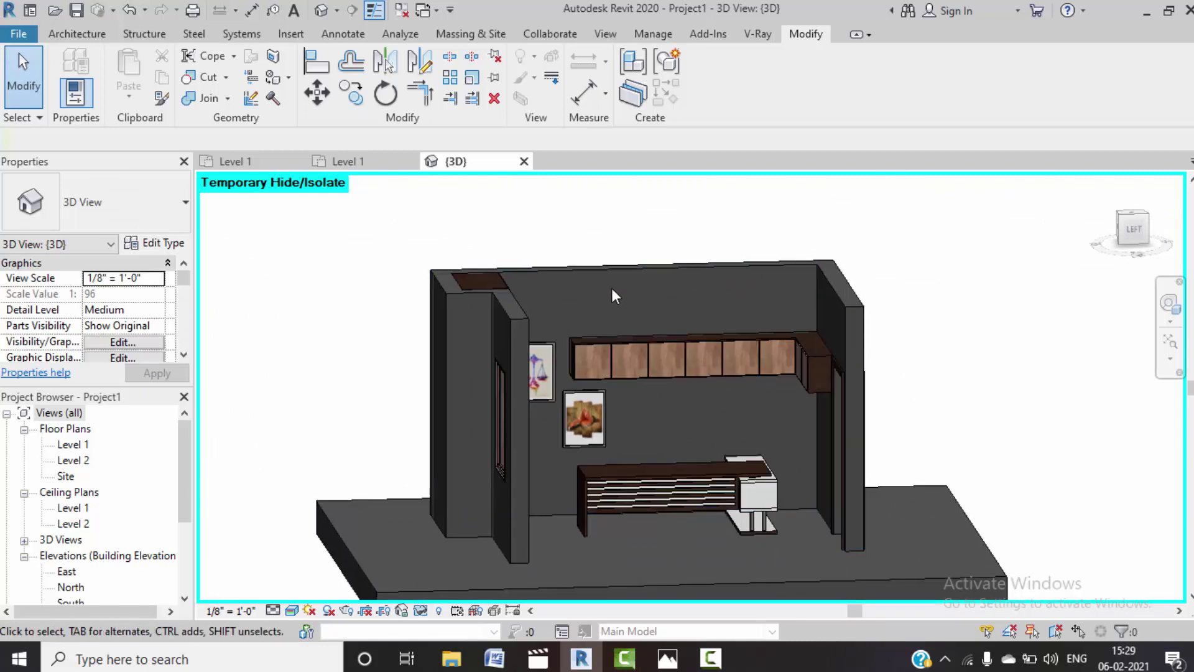
- Create a new material whose appearance image is wp8276612.jpg
click(630, 37)
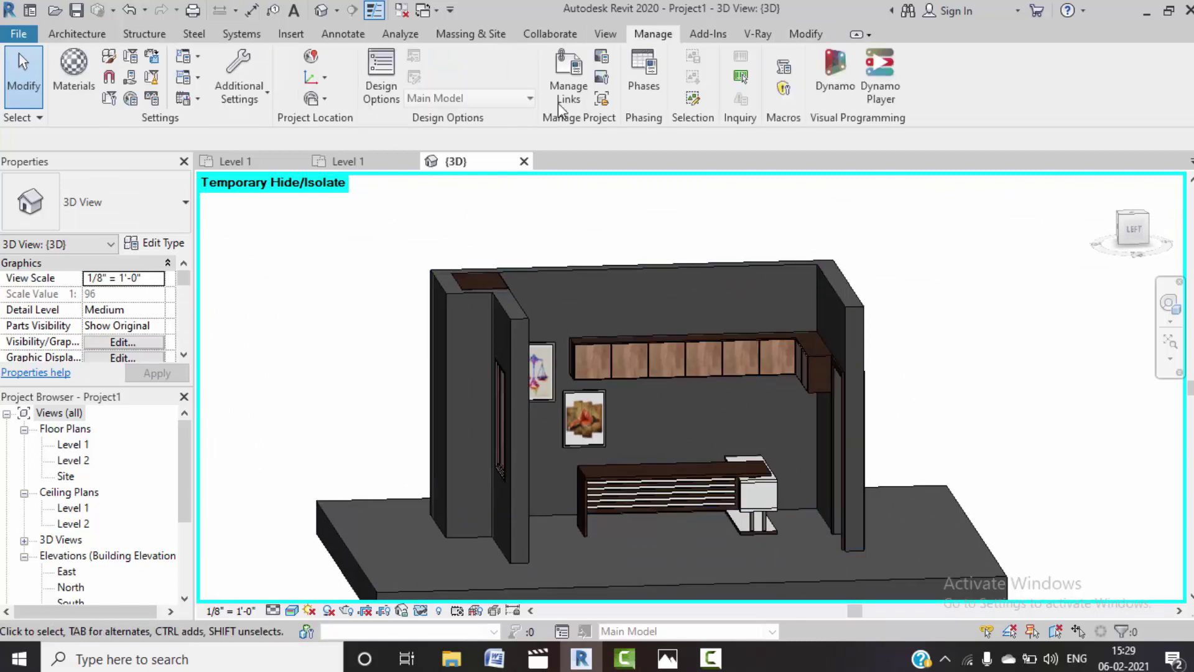
click(71, 92)
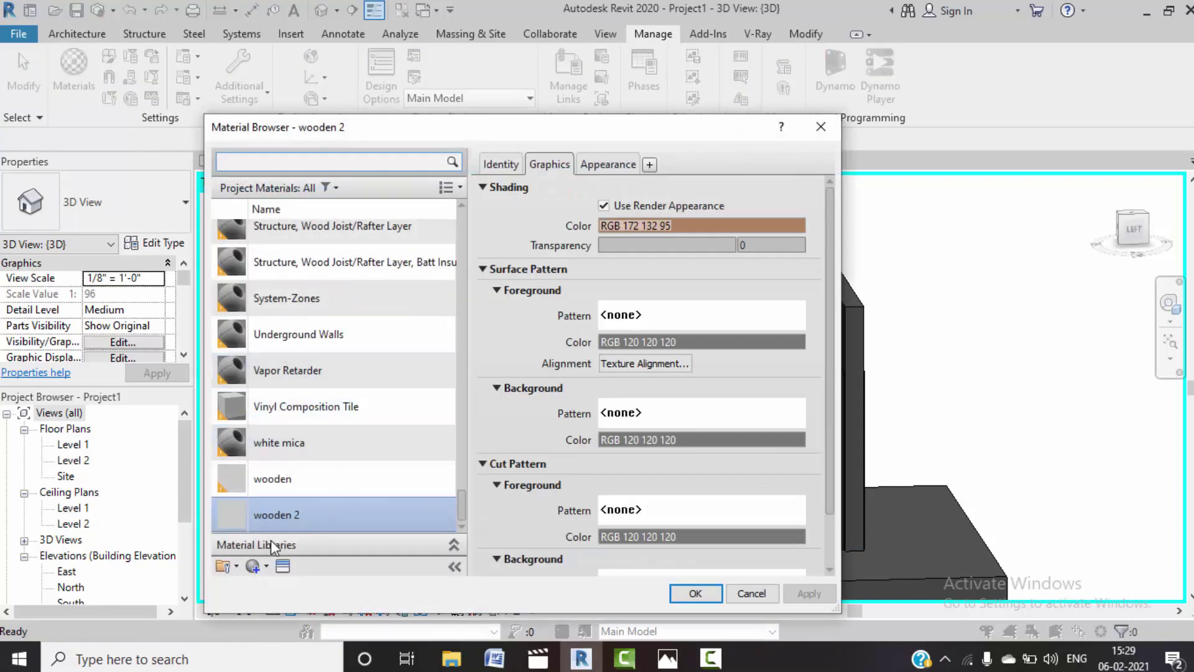
click(267, 567)
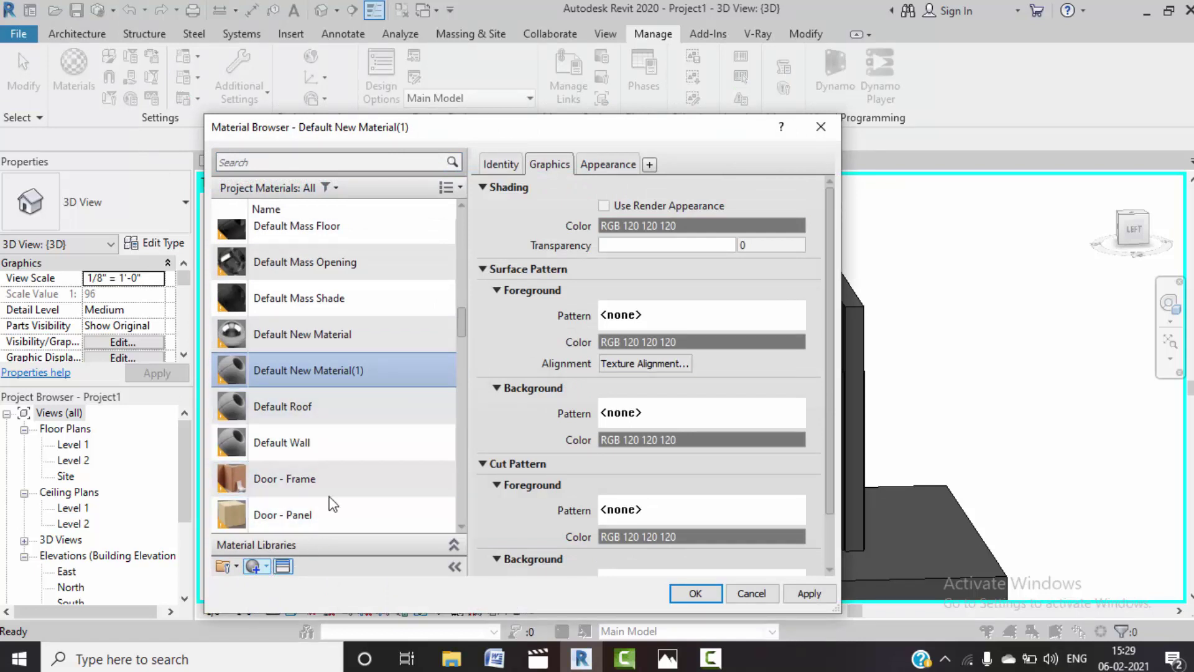
click(610, 205)
click(613, 165)
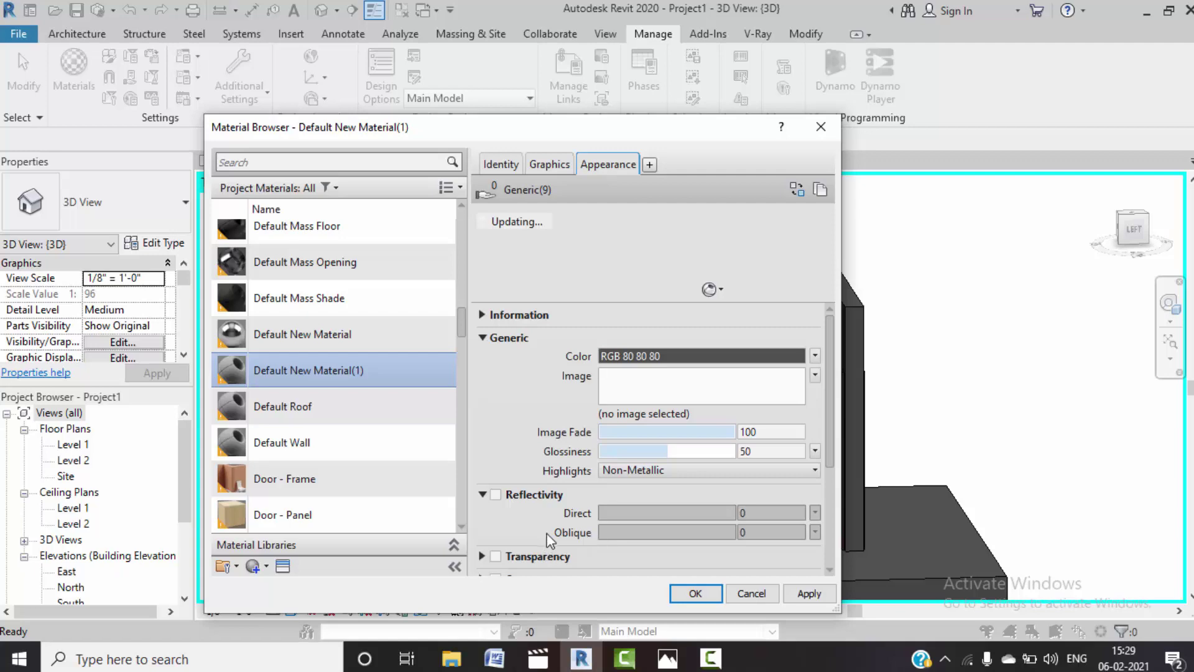
click(648, 404)
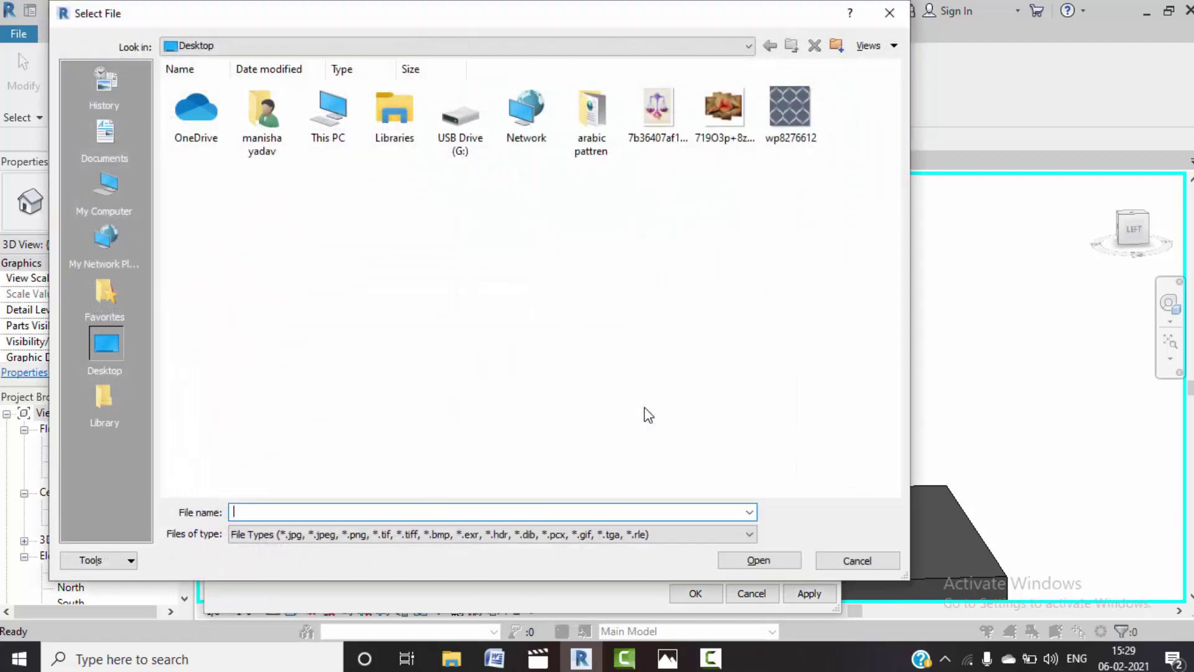
click(785, 115)
click(743, 559)
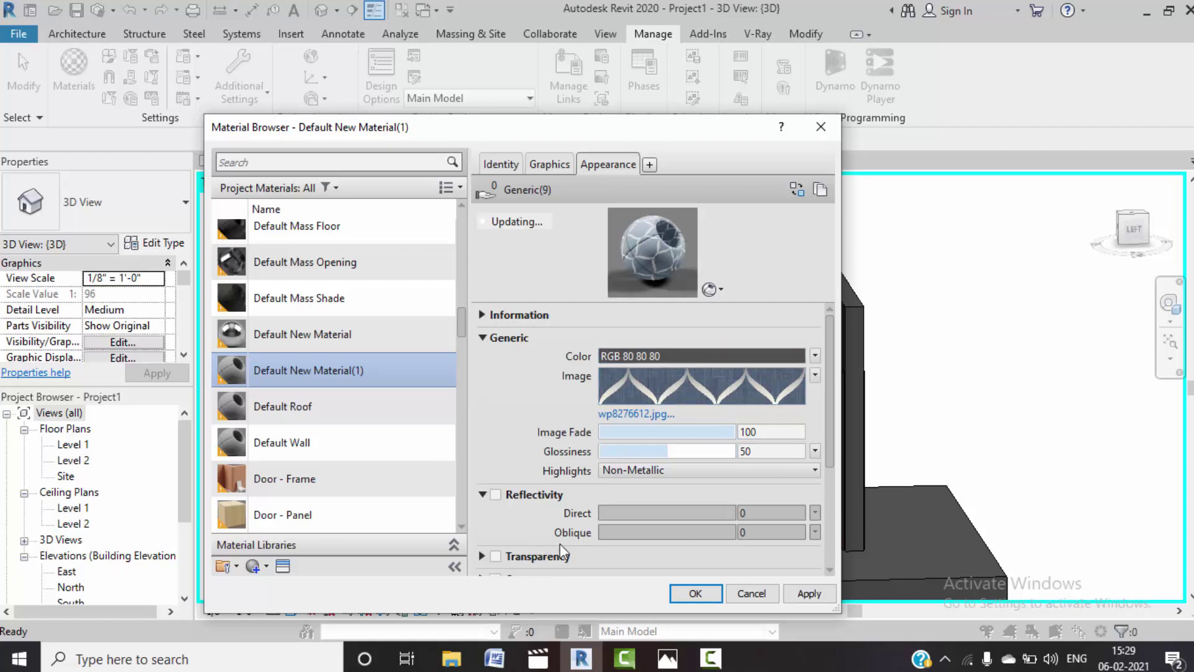
- Use wp8276612.jpg as the material's bump map and save the material
drag(827, 453, 841, 515)
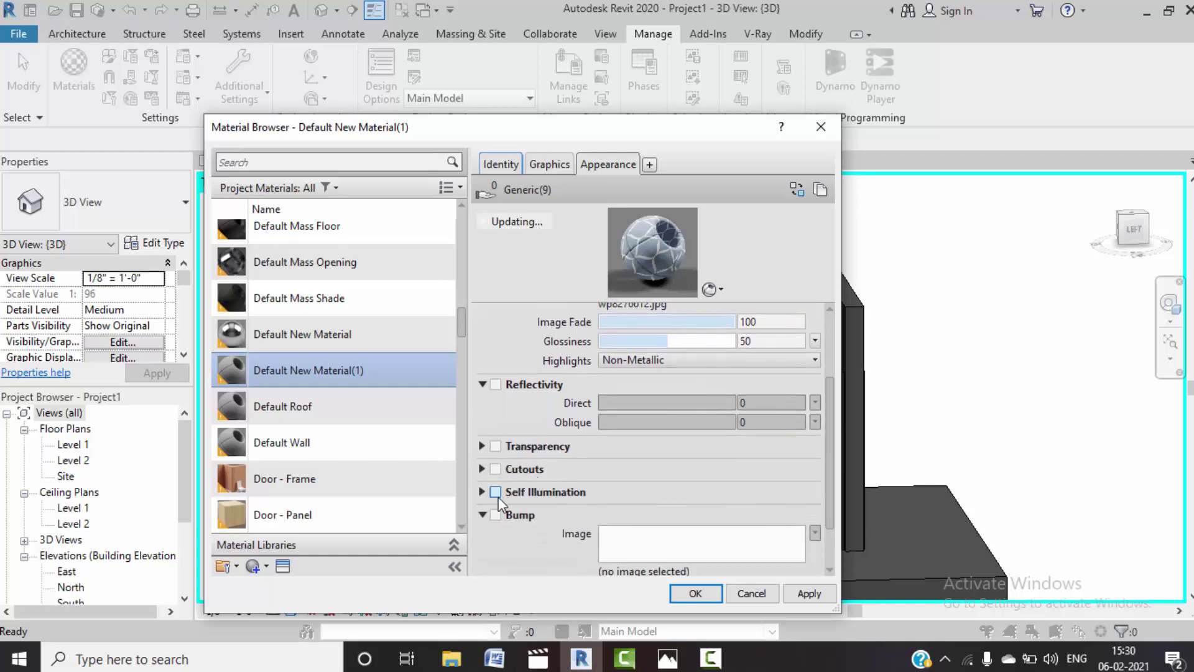
click(497, 514)
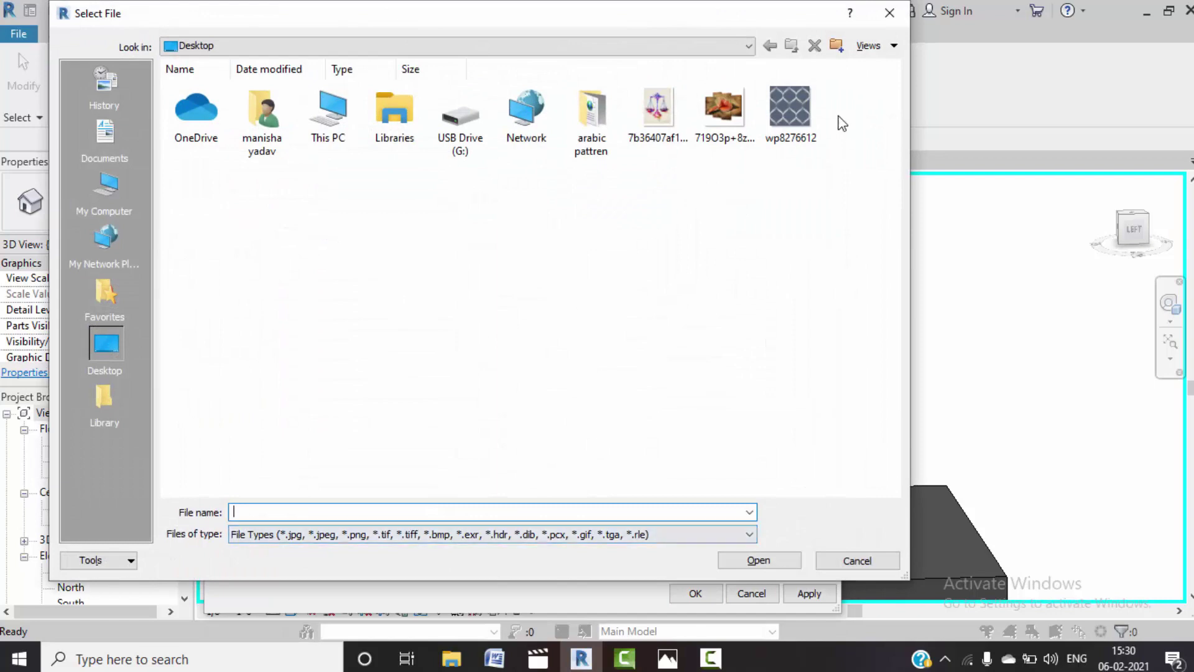
click(759, 560)
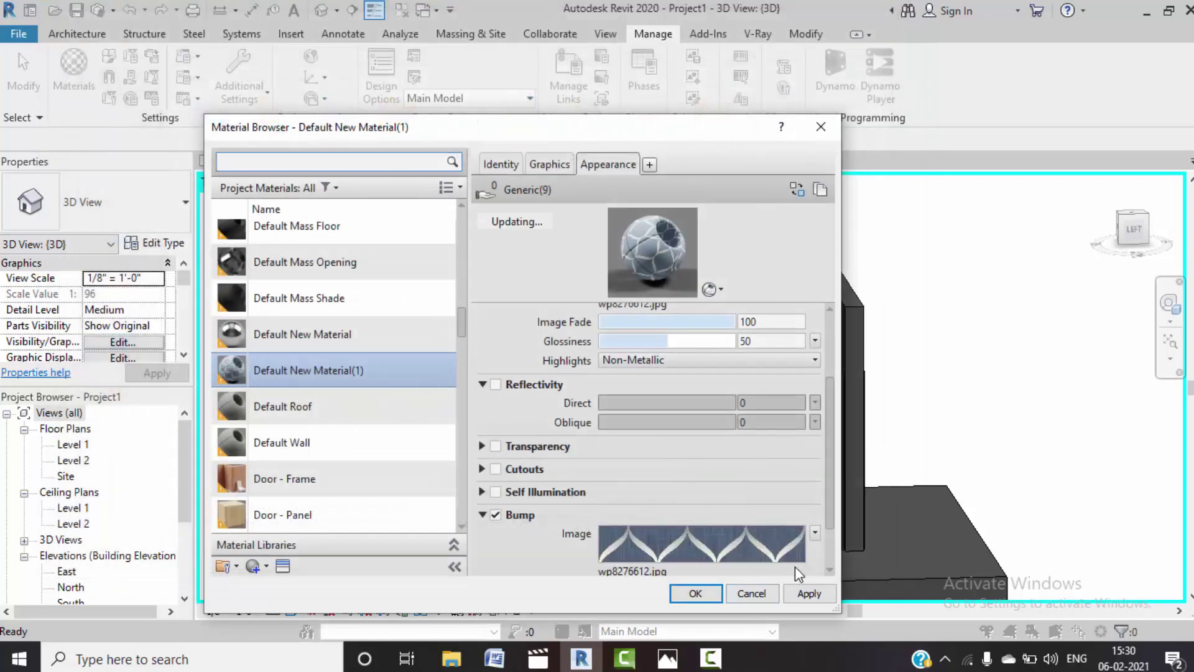
click(802, 594)
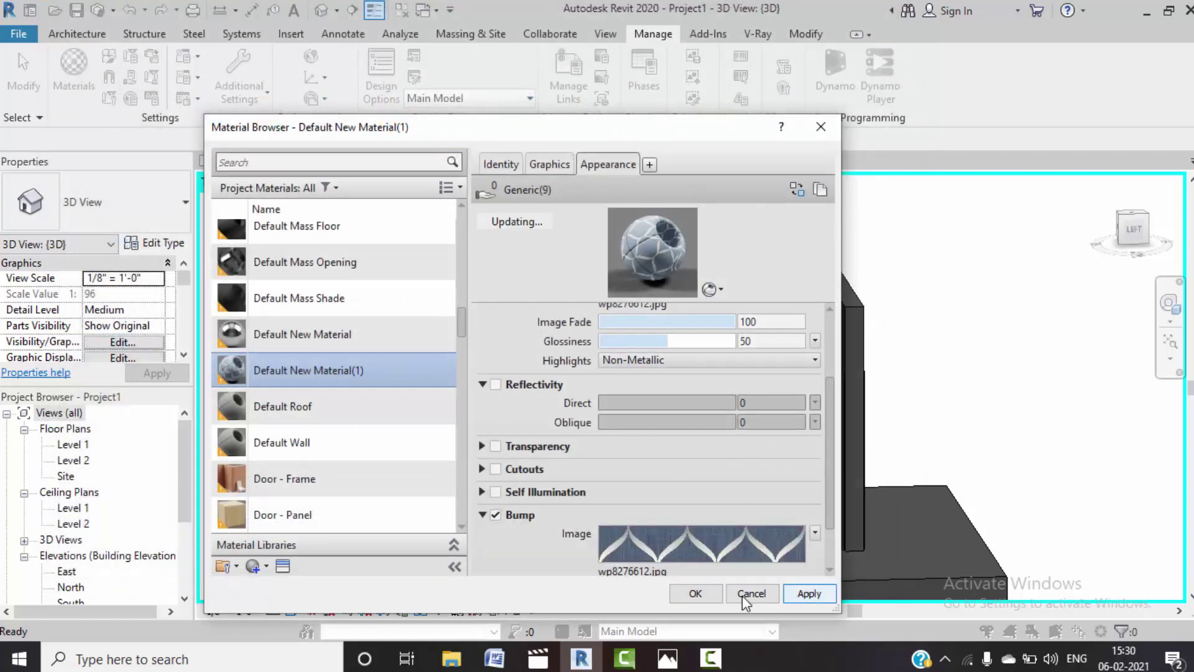
click(695, 592)
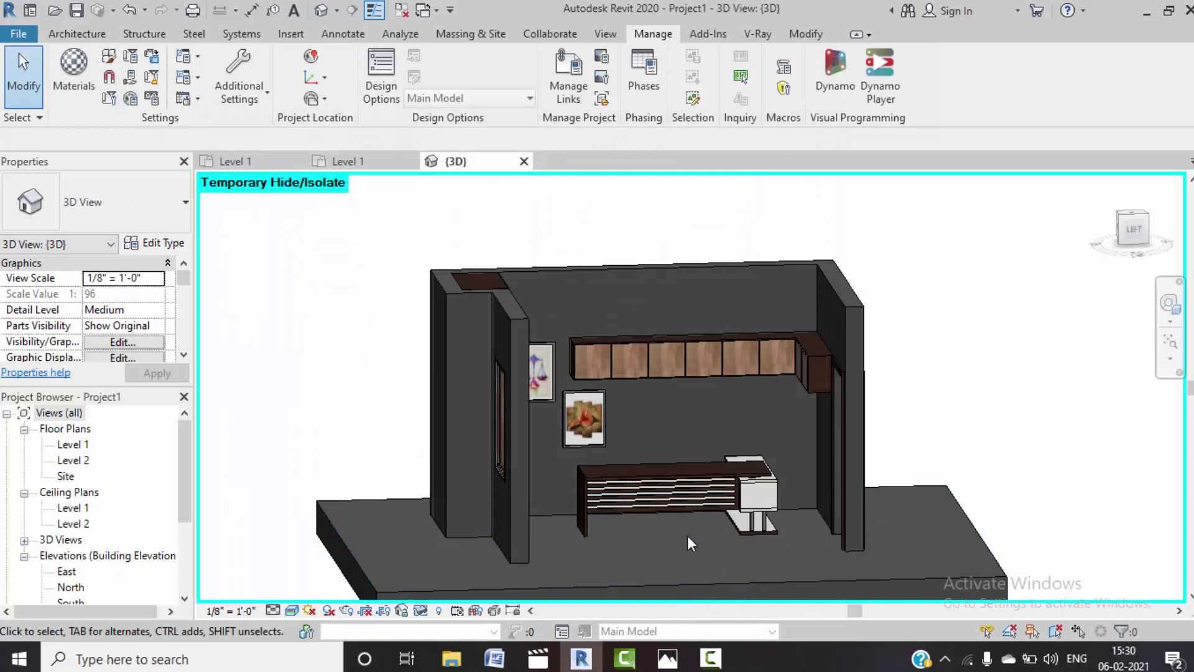
- Paint the back wall's interior face with Default New Material(1) using the Paint tool
click(808, 35)
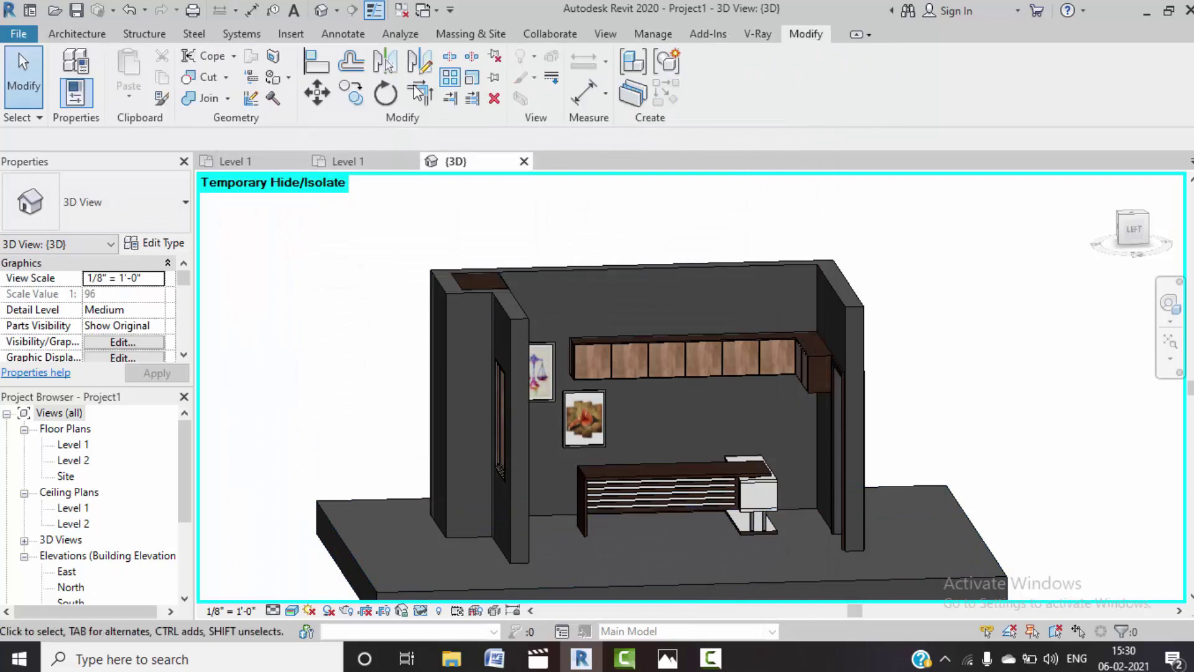
click(290, 79)
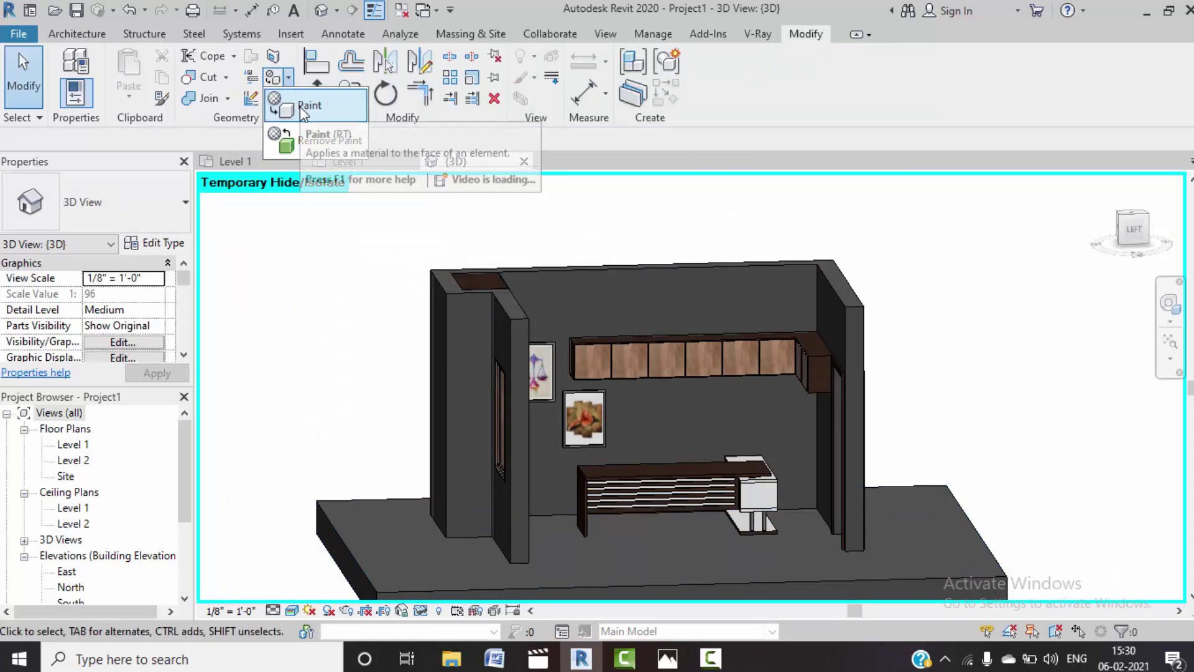
click(314, 99)
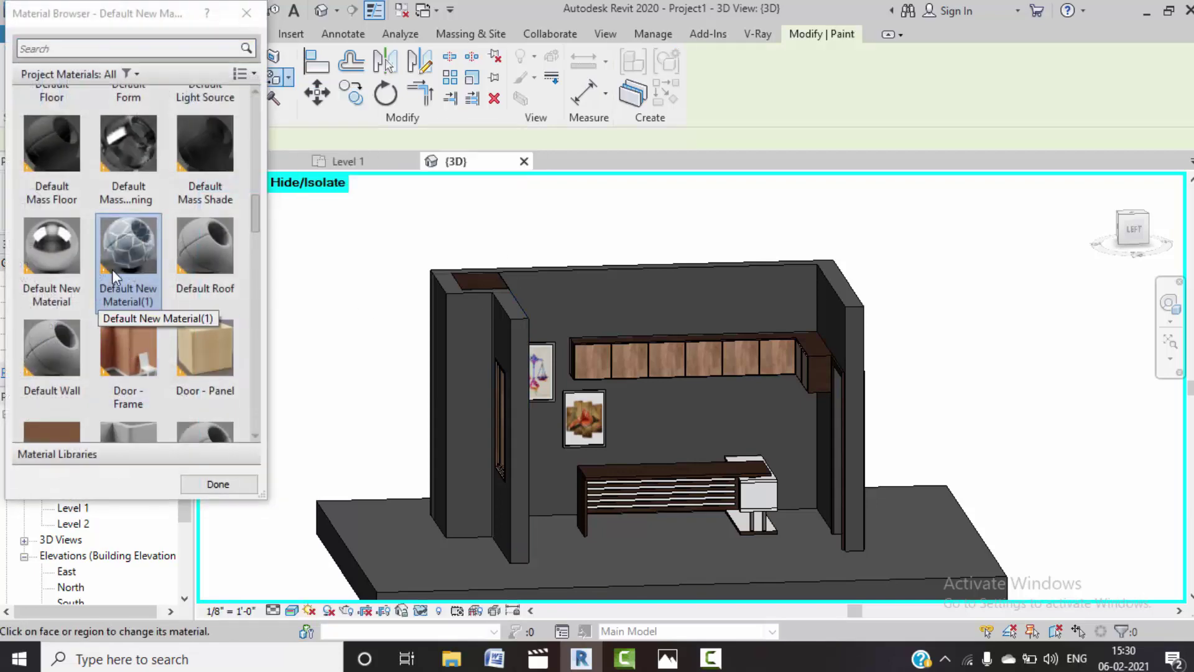
click(662, 307)
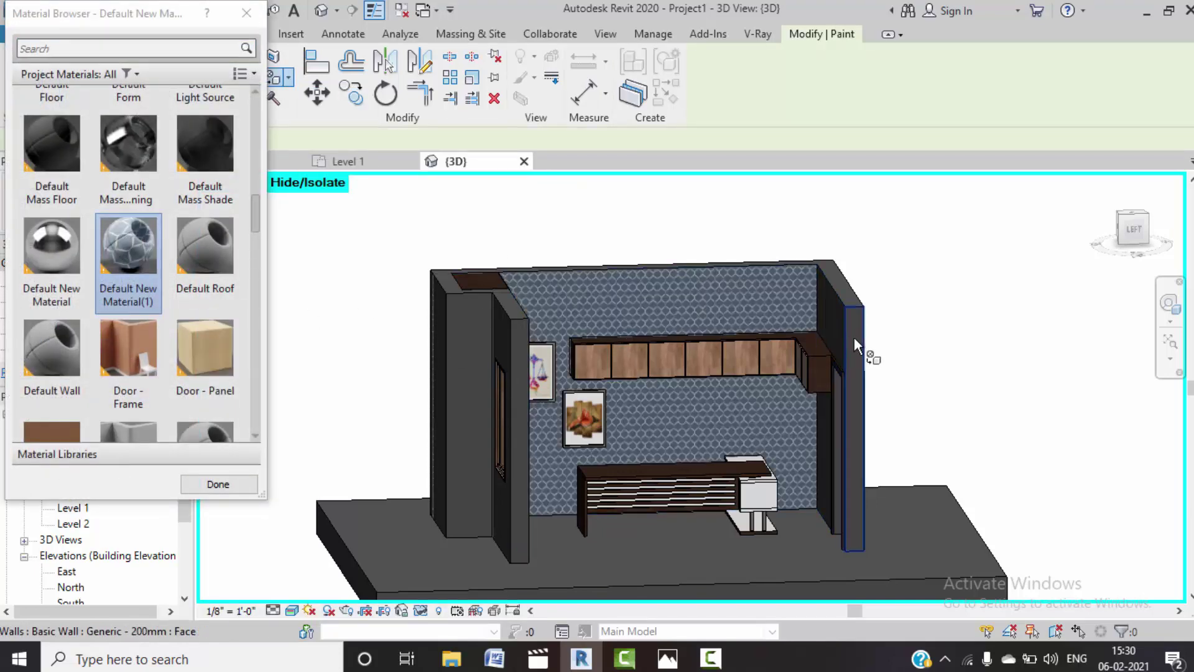
shift+middle_drag(958, 373, 921, 386)
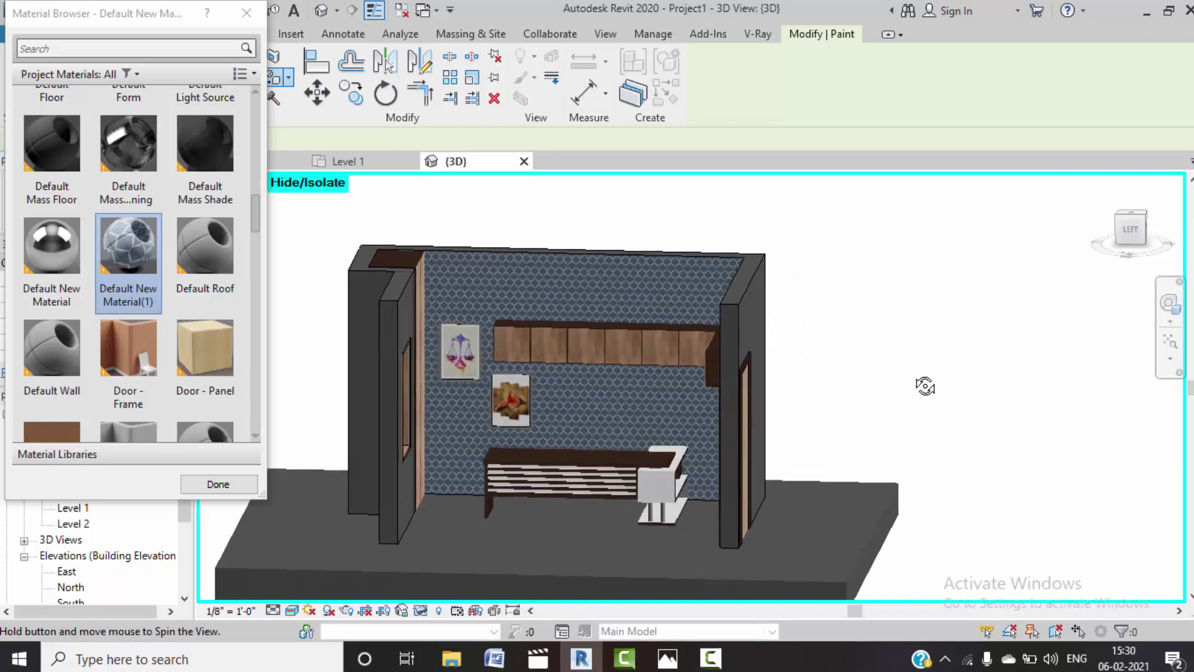
scroll(619, 366, up, 2)
scroll(615, 361, up, 3)
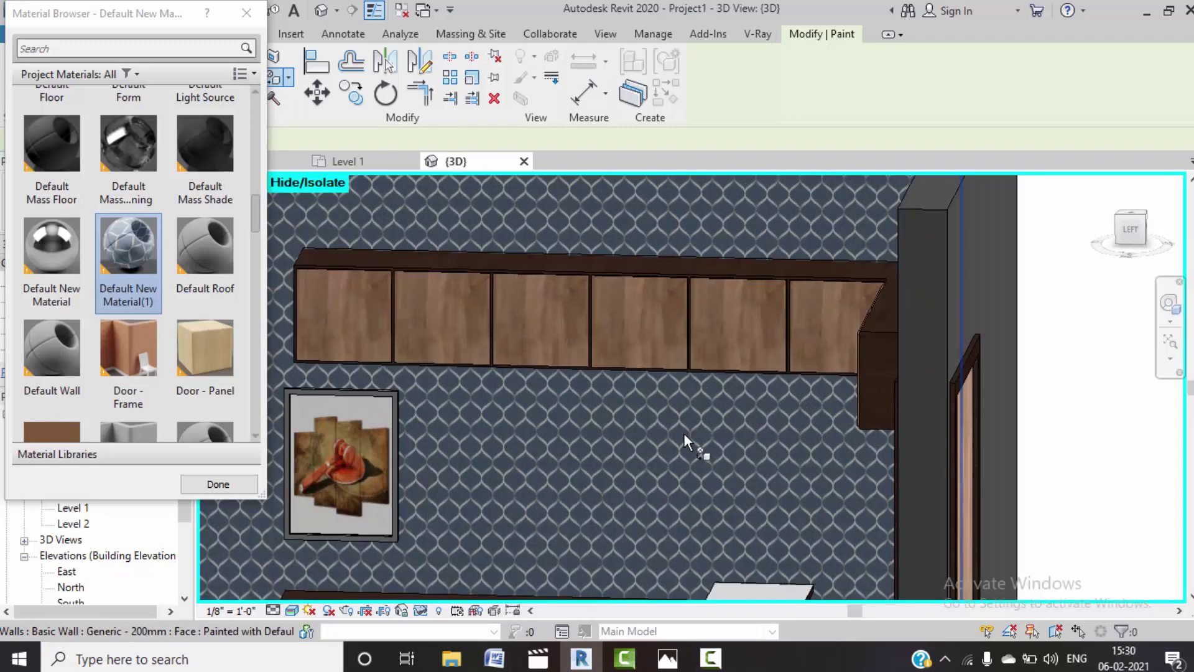
middle_drag(684, 433, 723, 465)
scroll(723, 464, down, 2)
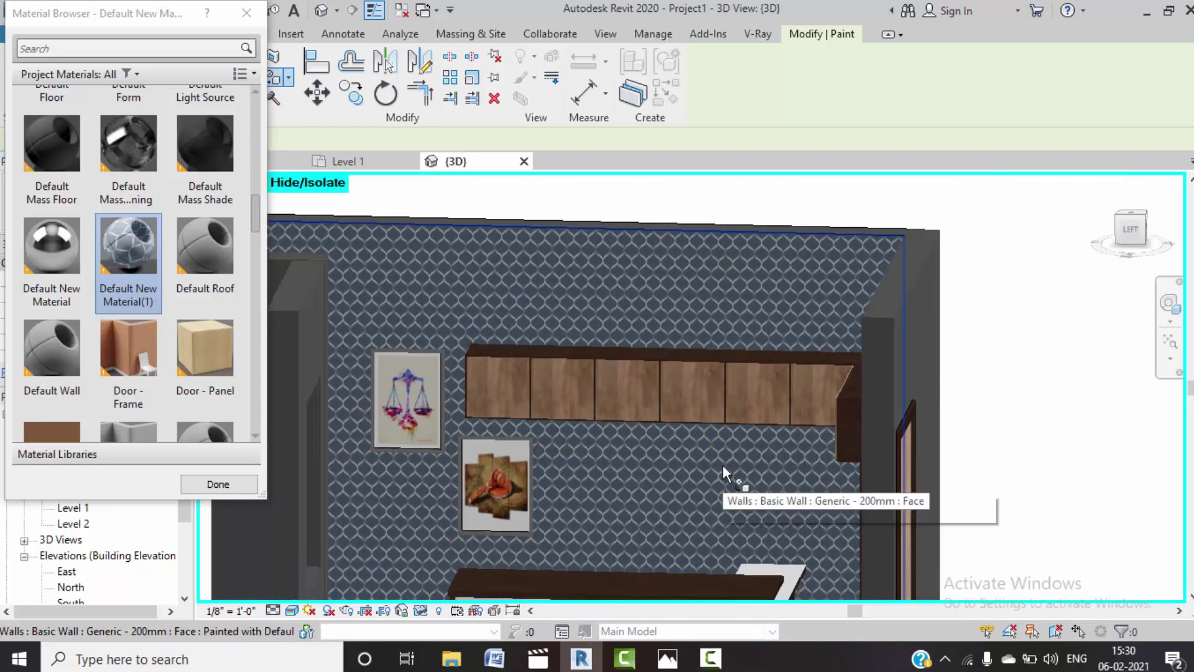
scroll(226, 349, down, 1)
click(219, 484)
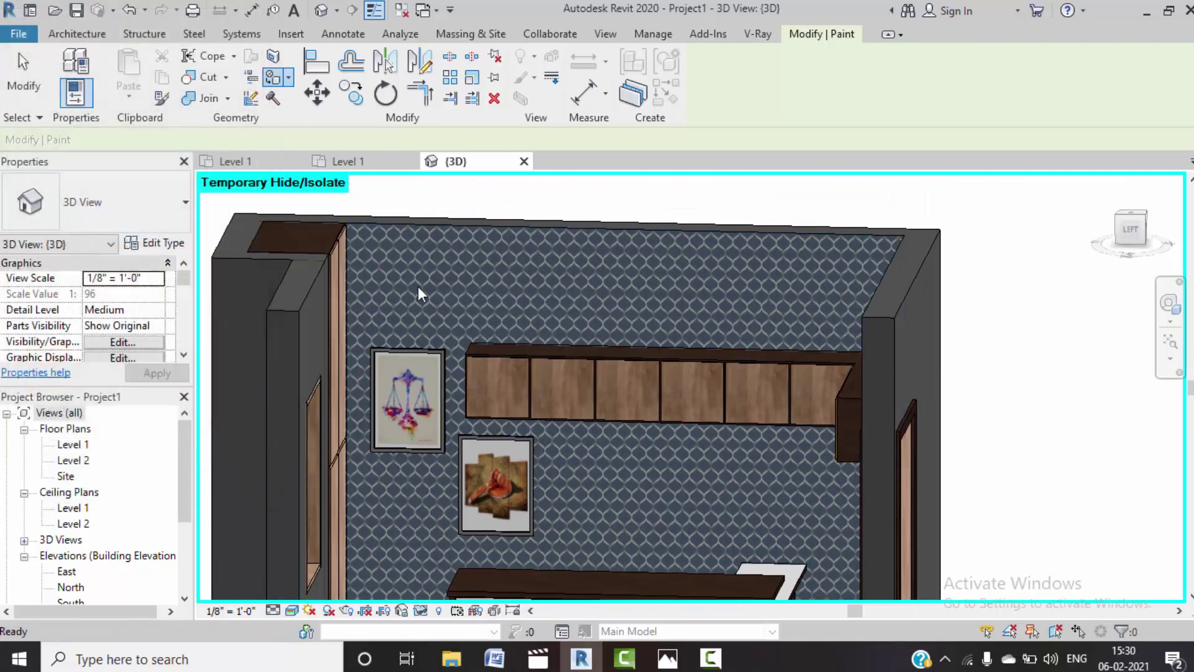
key(Escape)
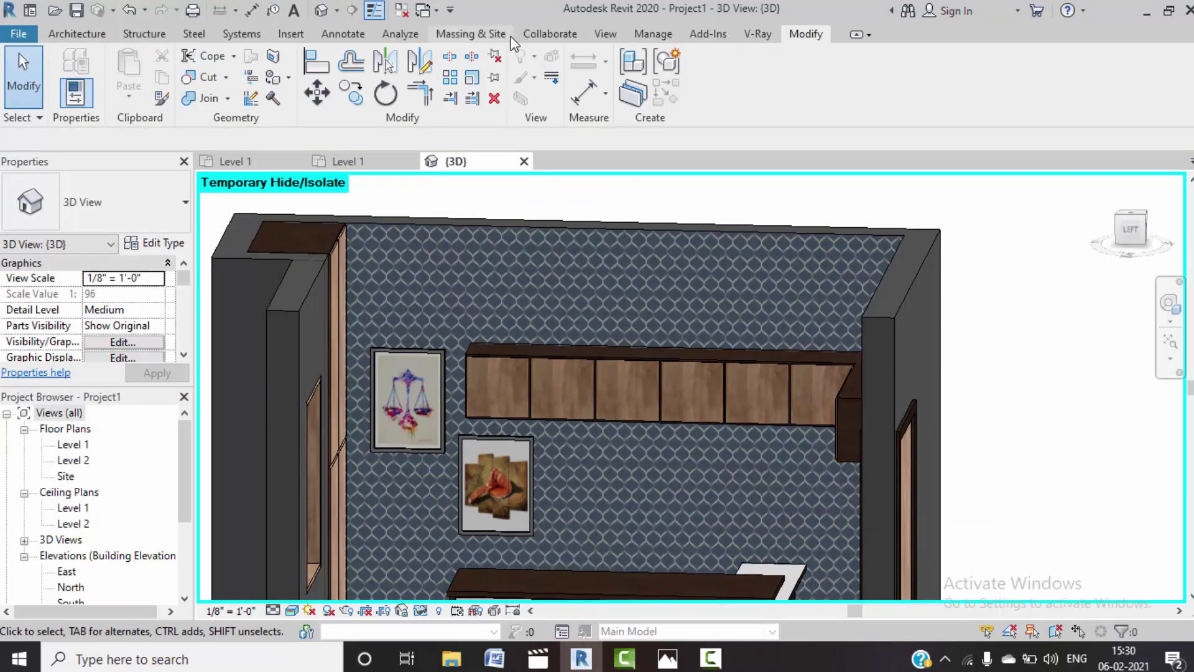
- Set the wallpaper pattern texture's sample size to 2'-6" by 2'-6"
click(650, 34)
click(75, 90)
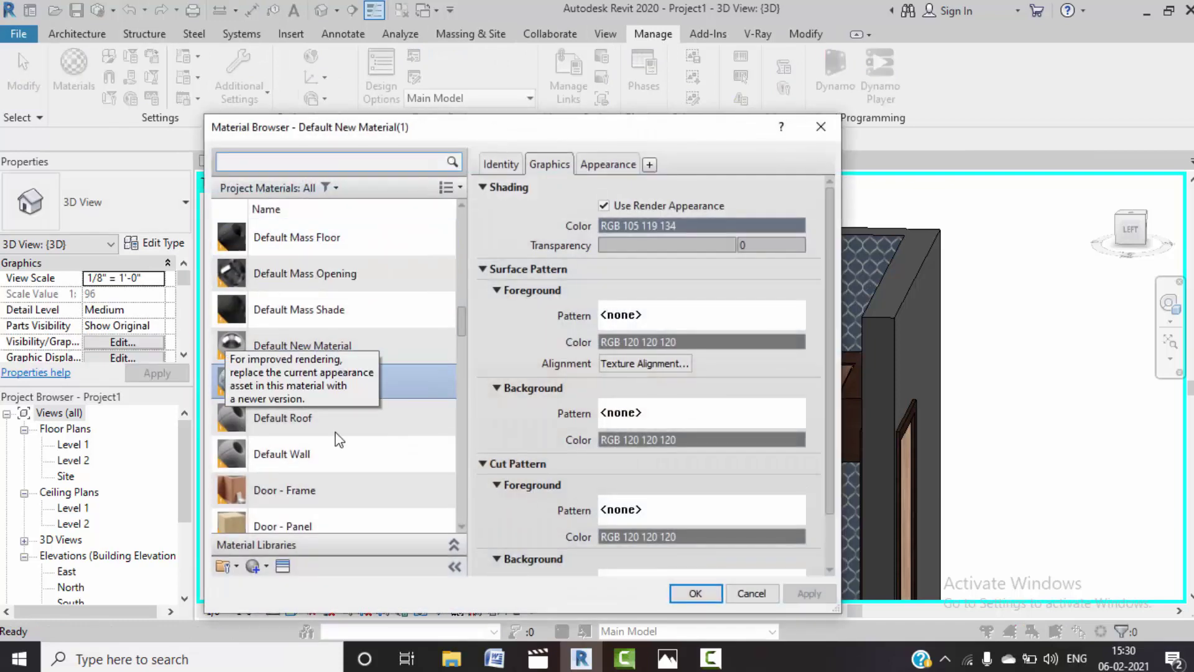
click(608, 164)
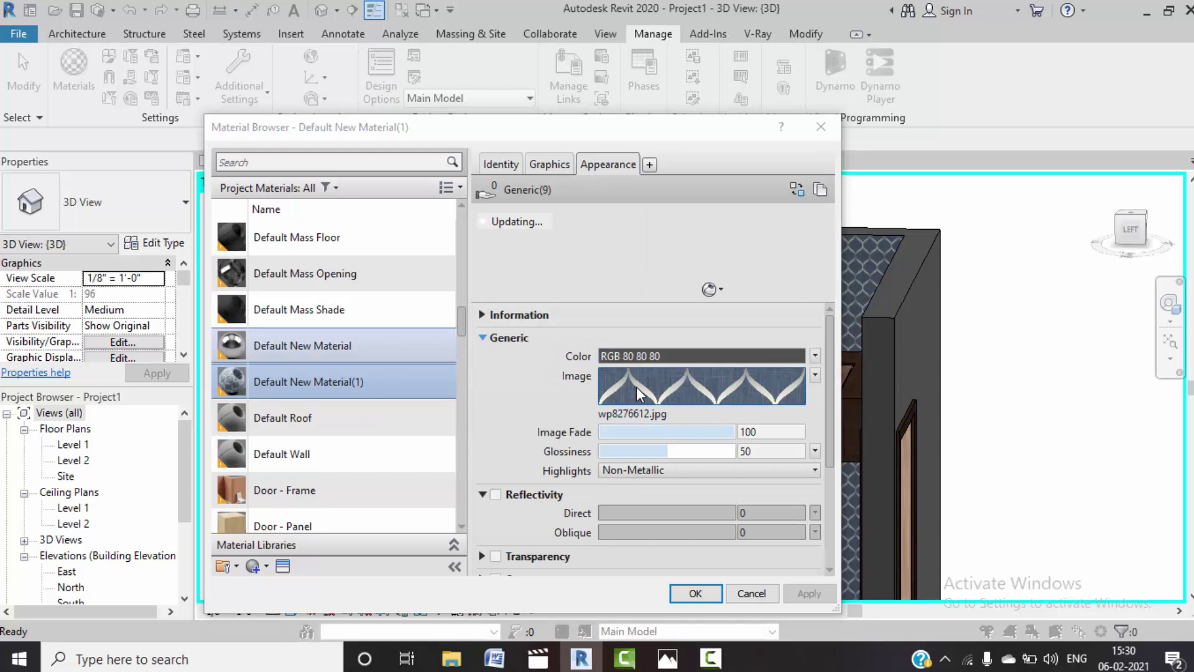
click(639, 393)
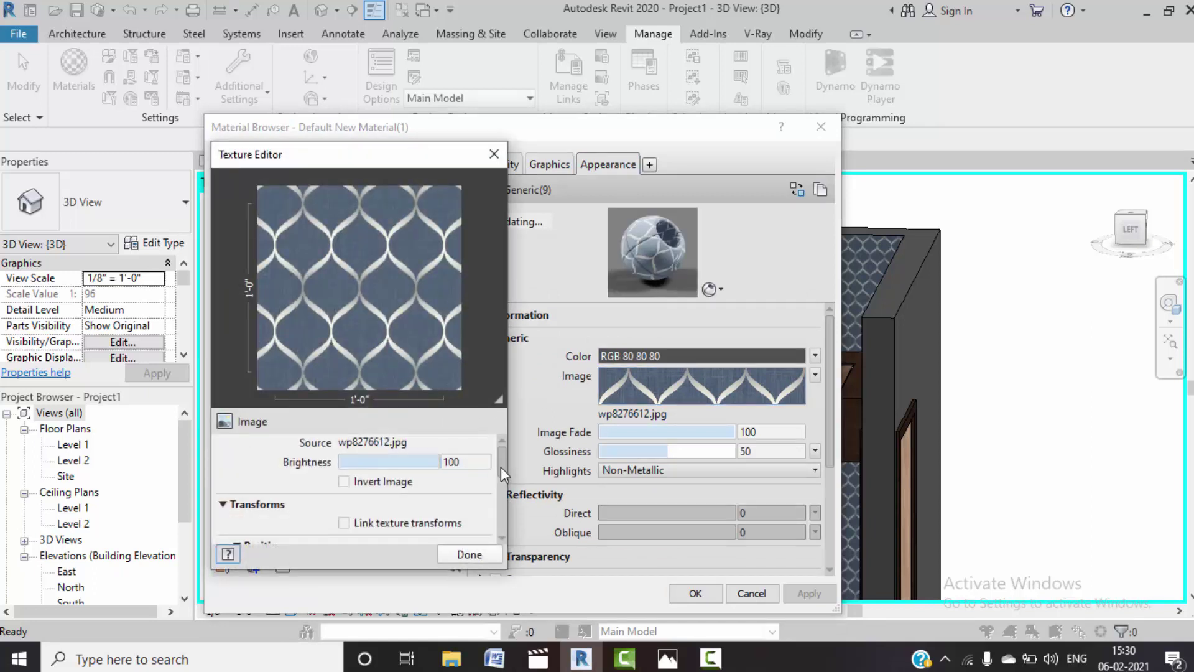
drag(501, 466, 506, 515)
click(375, 470)
text(2'-6")
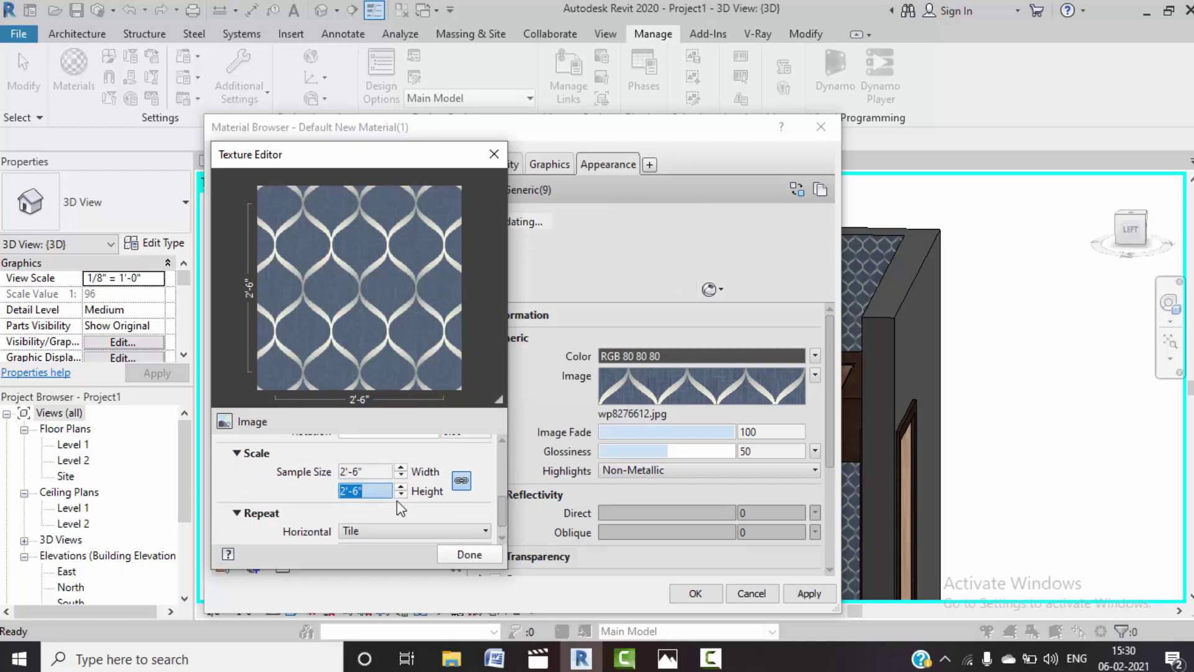
click(446, 553)
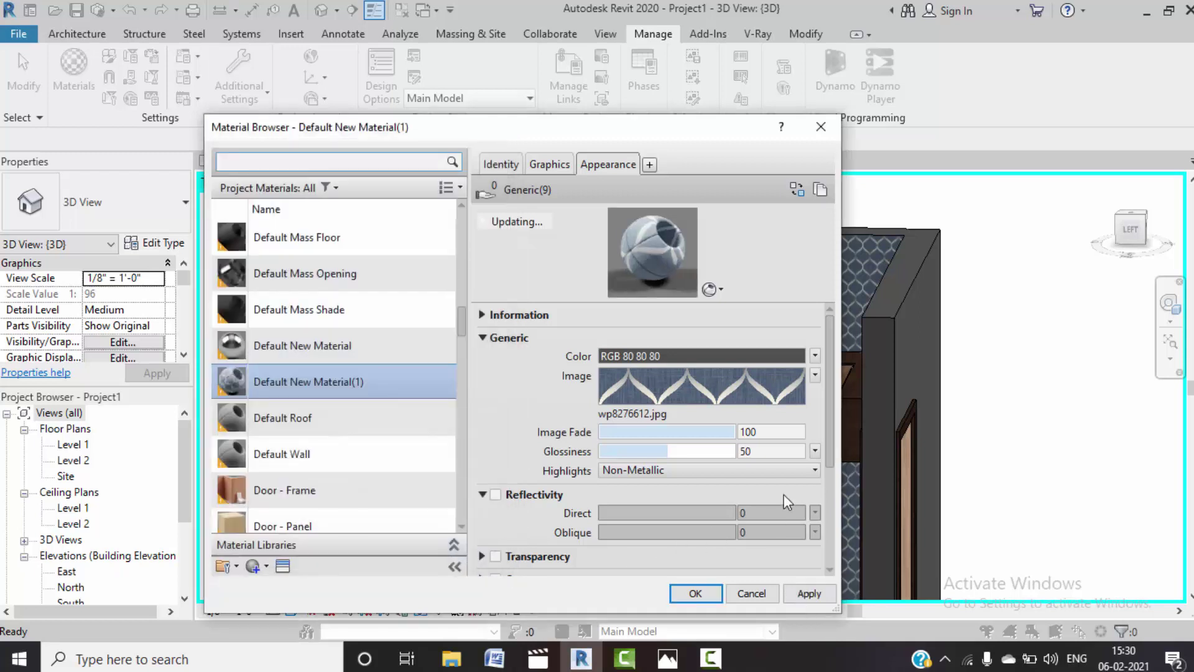
- Adjust the bump texture scale to match and keep the wallpaper material changes
drag(830, 464, 831, 517)
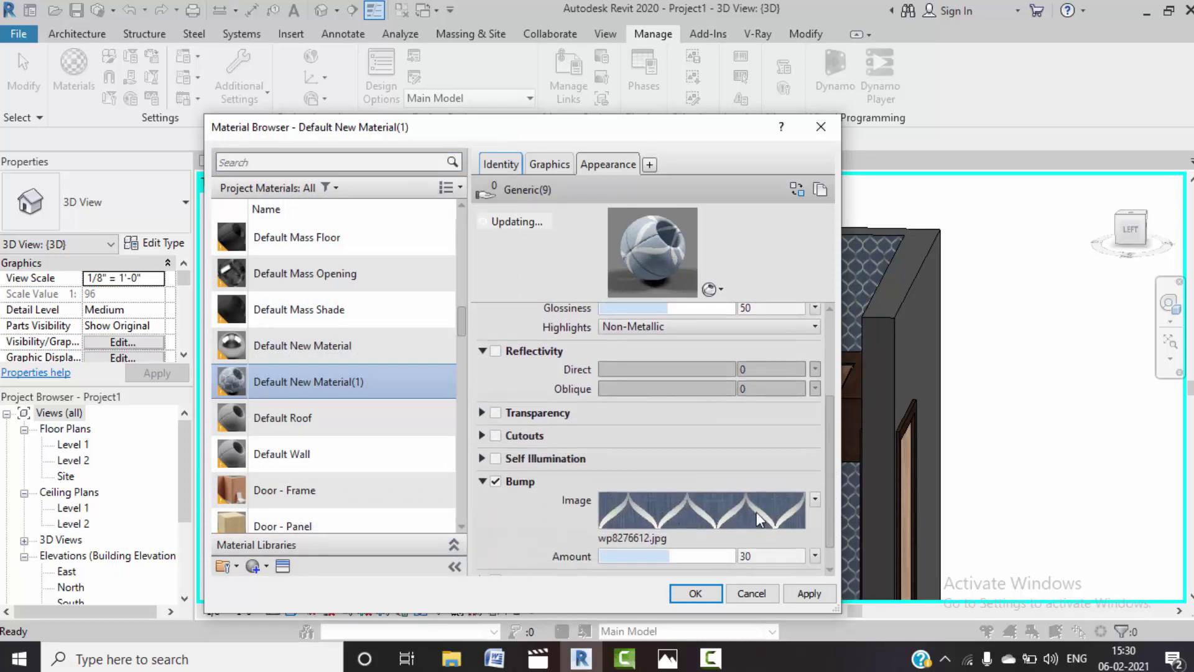
click(723, 506)
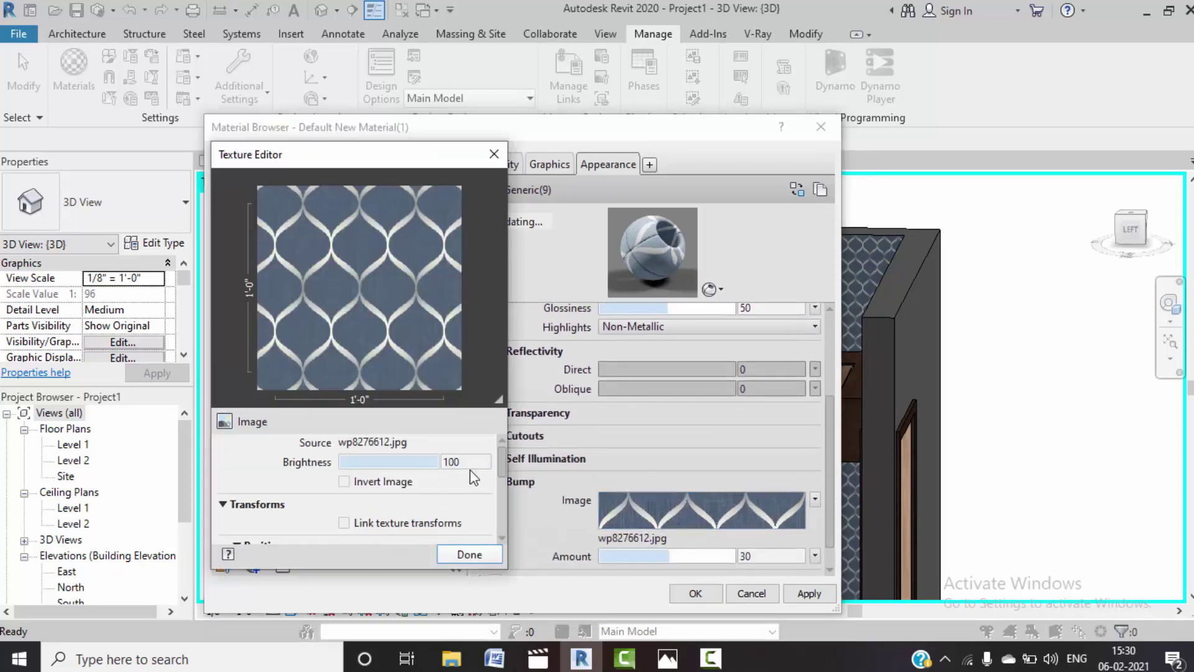
drag(503, 466, 506, 510)
text(2'-6")
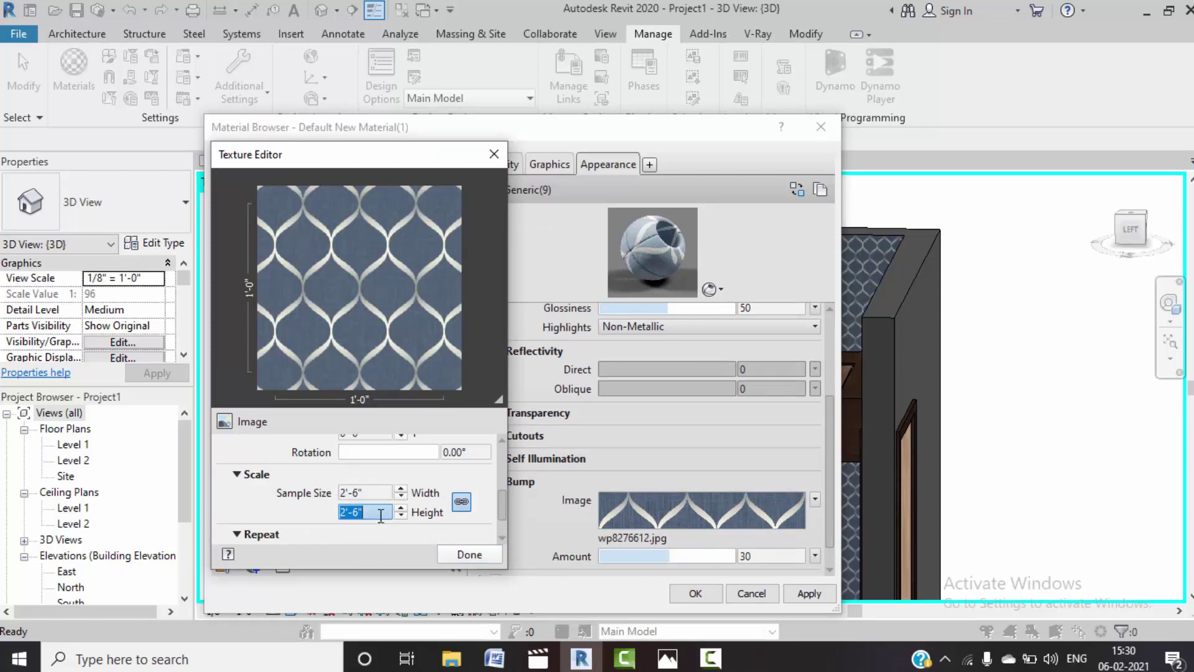
click(467, 554)
click(802, 594)
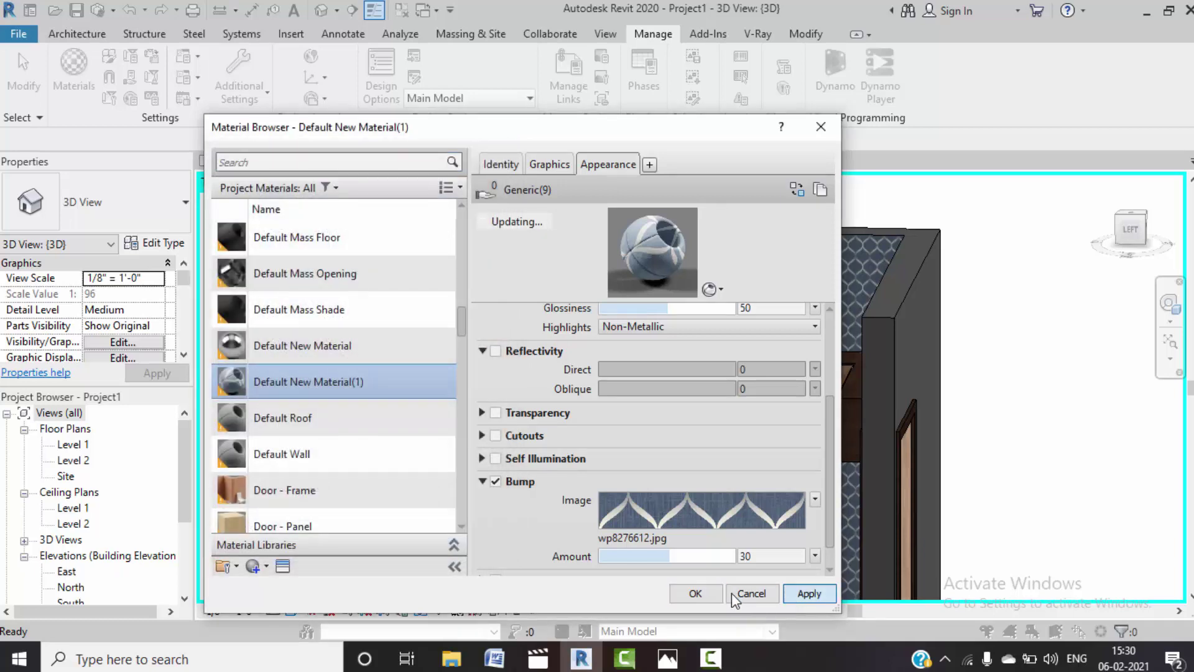
click(688, 594)
- Zoom out and orbit the 3D room view to a new angle
scroll(645, 413, down, 3)
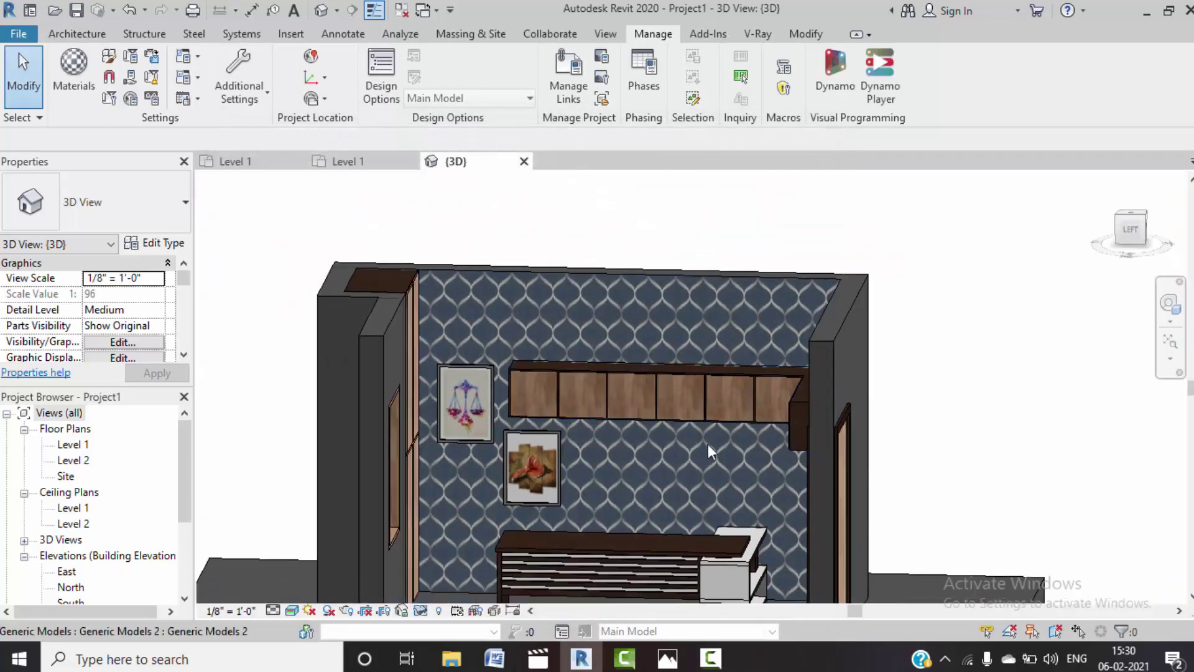
scroll(708, 444, down, 2)
scroll(806, 407, down, 3)
mouse_move(951, 413)
shift+middle_down()
mouse_move(960, 421)
mouse_move(983, 352)
mouse_move(992, 379)
mouse_move(913, 463)
shift+middle_up()
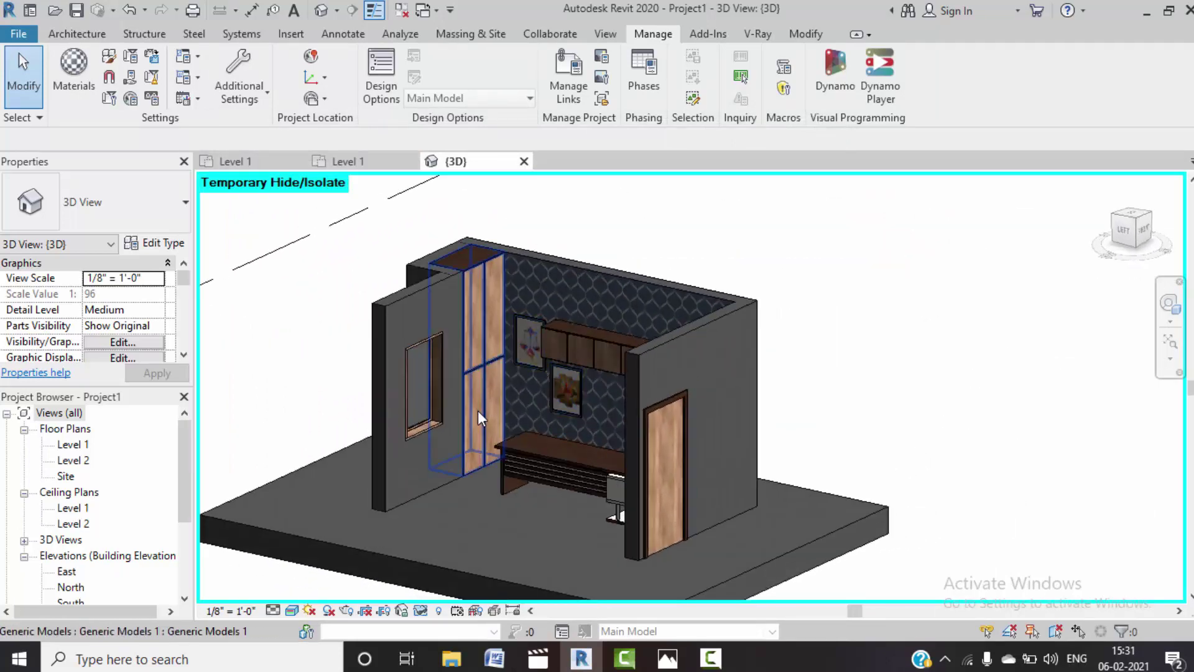
- Create a new blank material, Default New Material(2), with shading tied to its render appearance
scroll(478, 412, up, 2)
scroll(461, 499, down, 2)
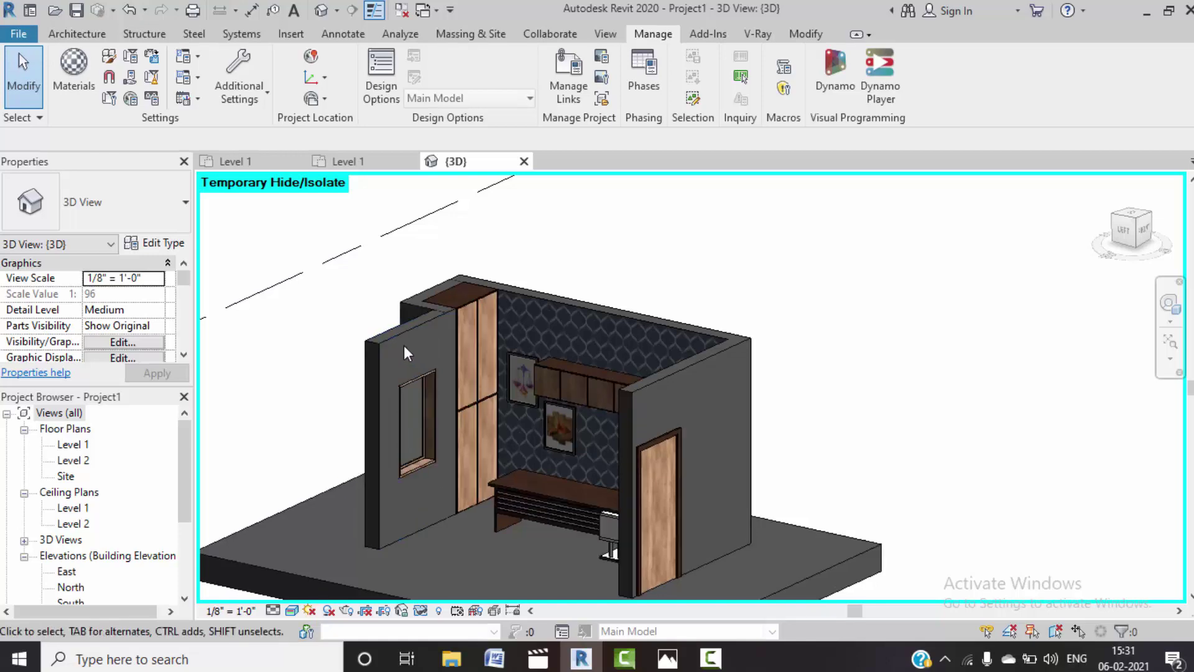
click(75, 84)
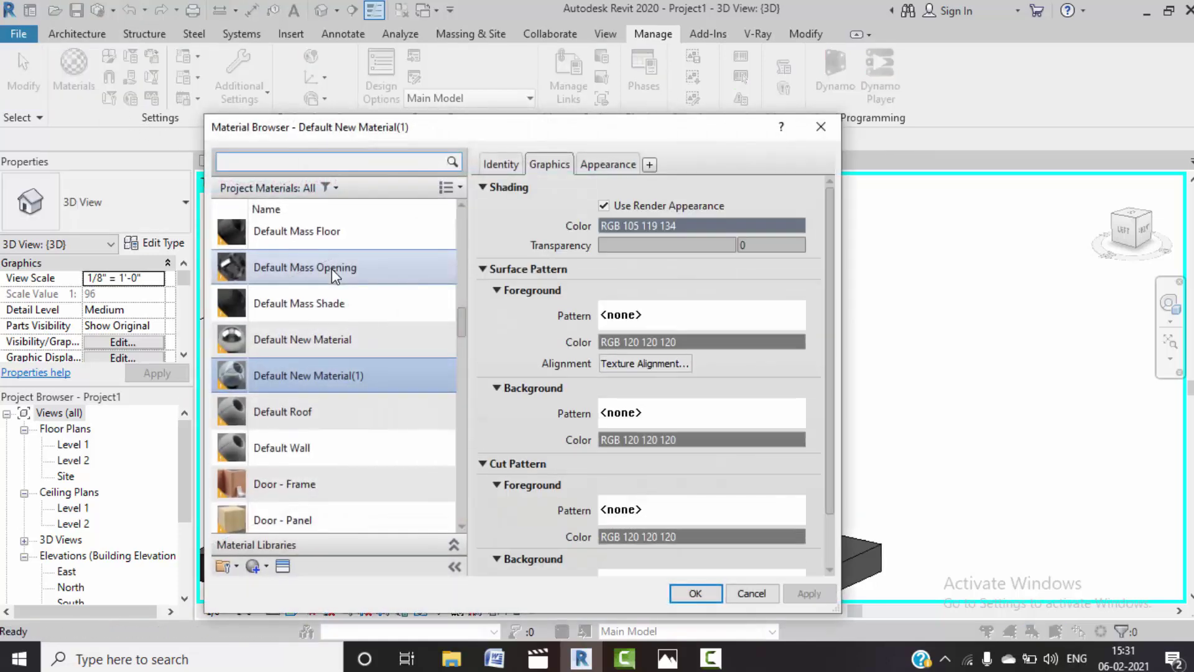
click(266, 571)
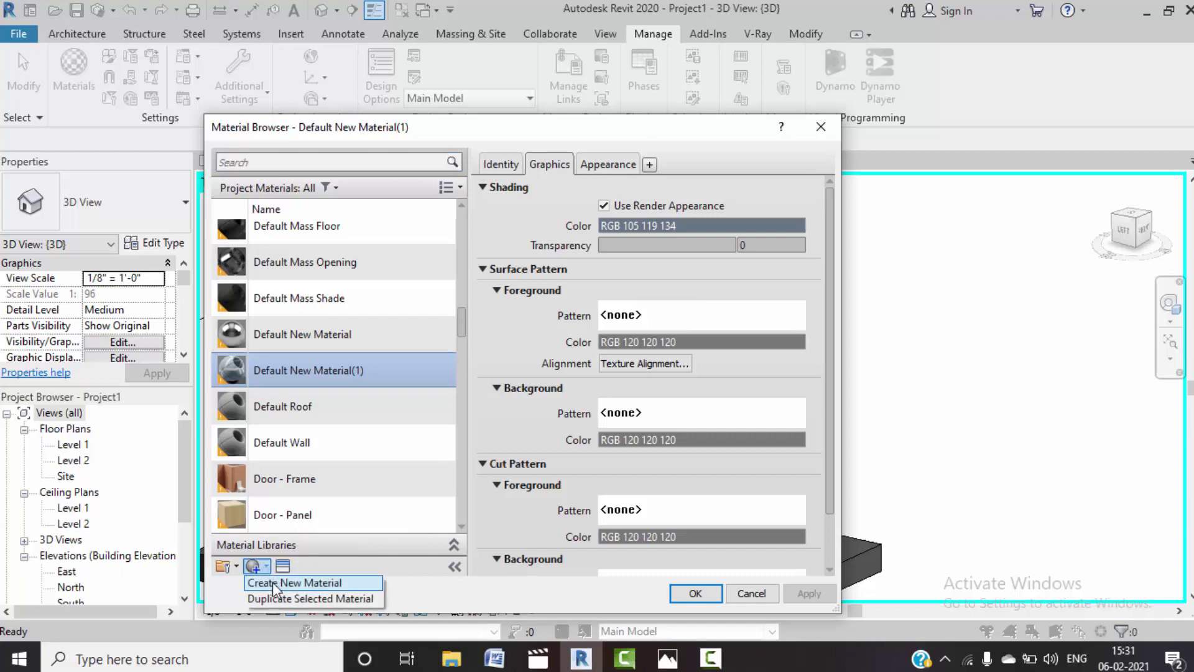
click(292, 581)
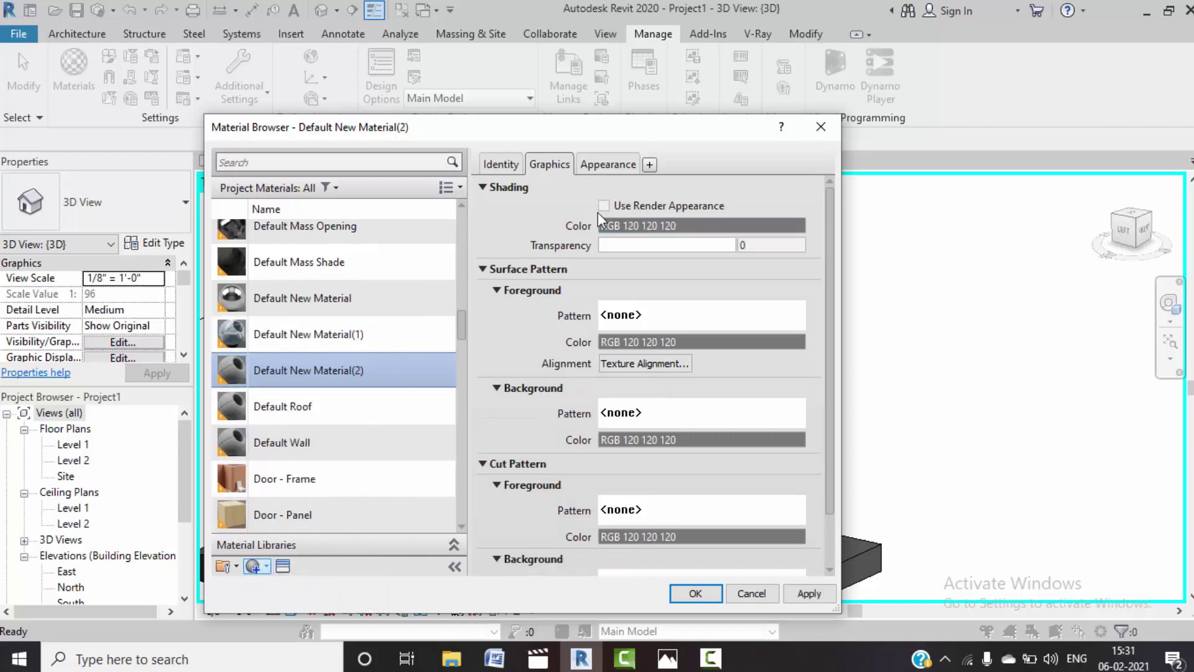
click(603, 205)
click(608, 164)
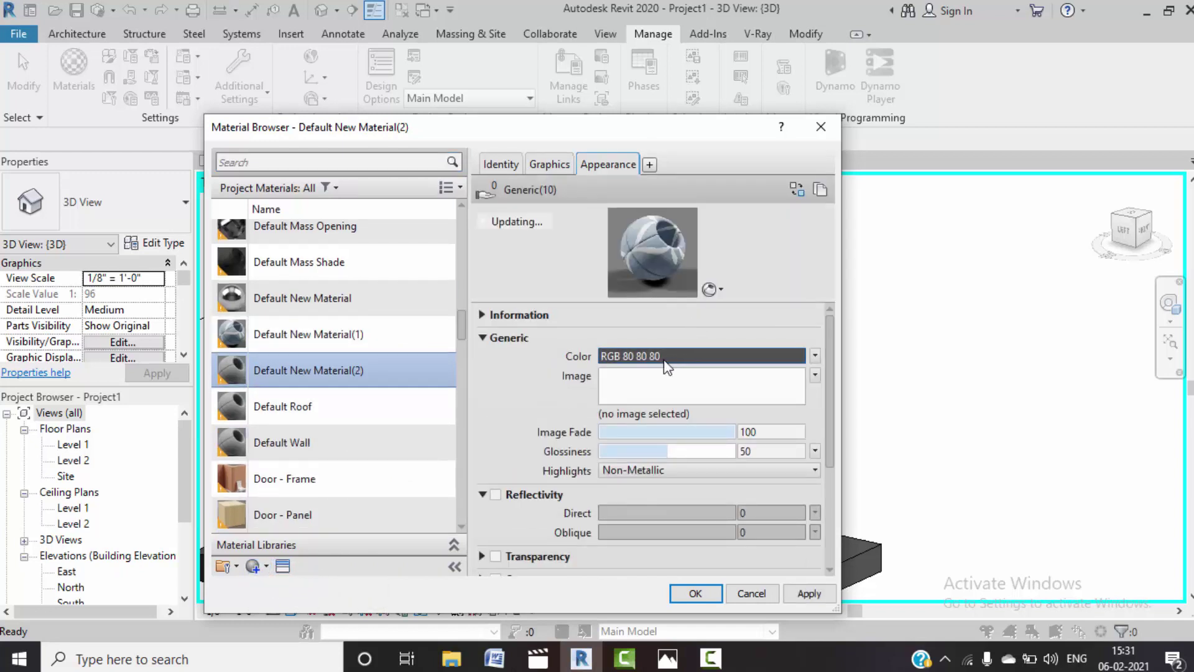
- Set the material's appearance colour to dark purple-blue RGB 60 60 119 and save it
click(664, 358)
click(477, 262)
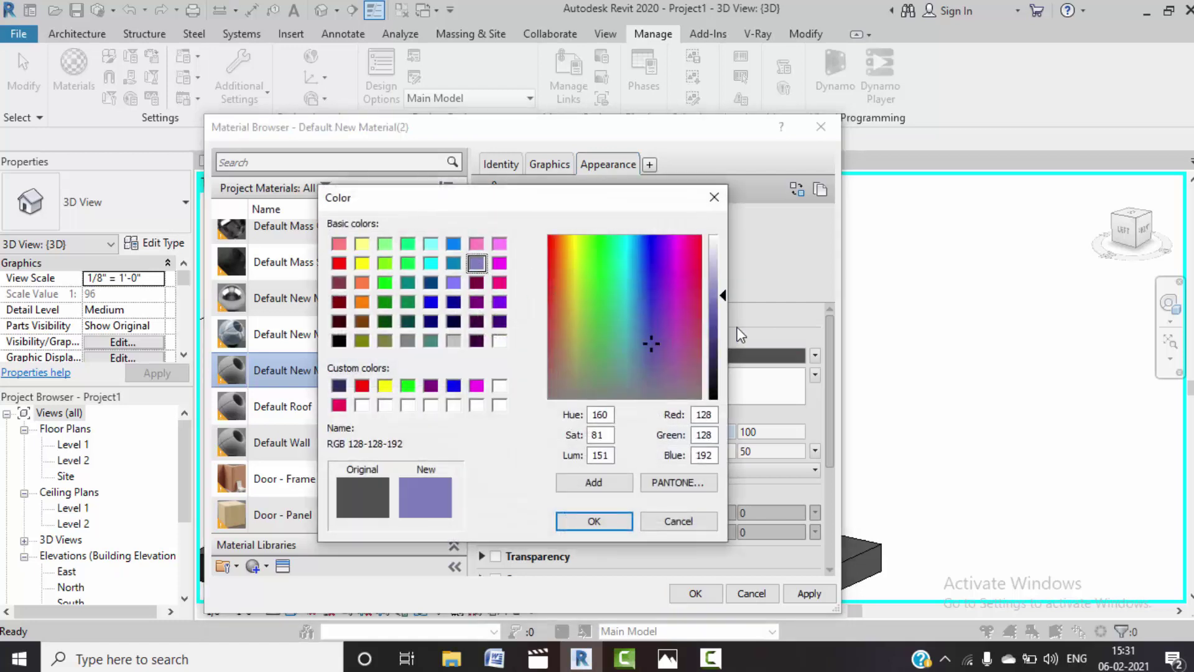
drag(726, 299, 726, 343)
click(594, 483)
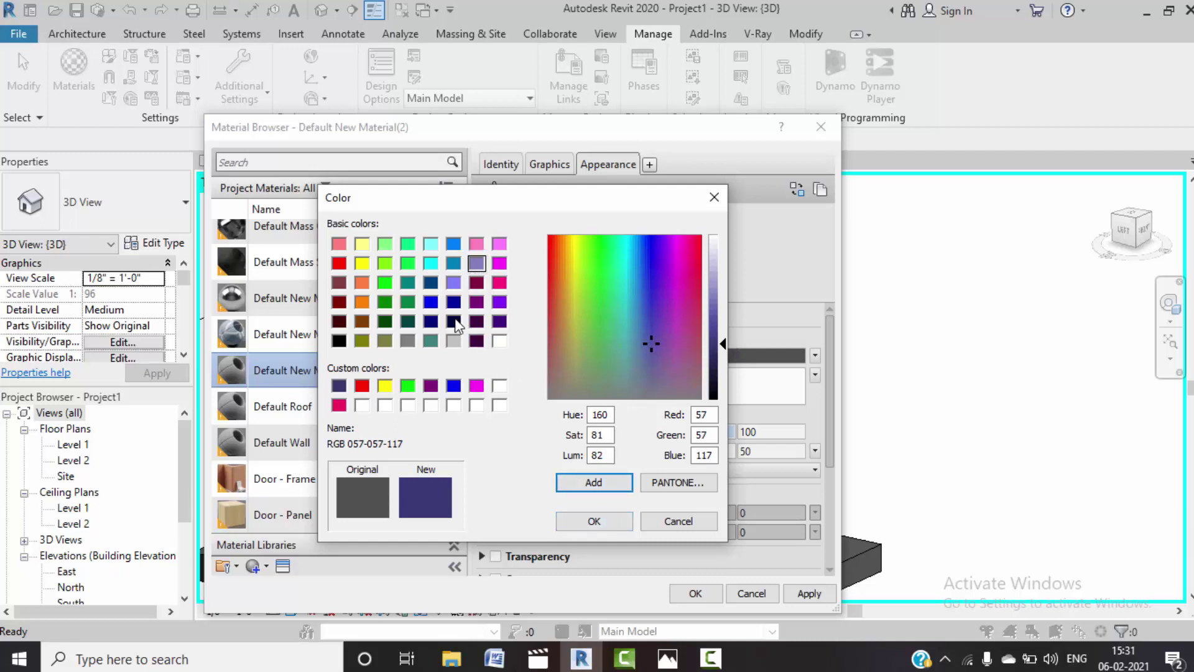
click(408, 342)
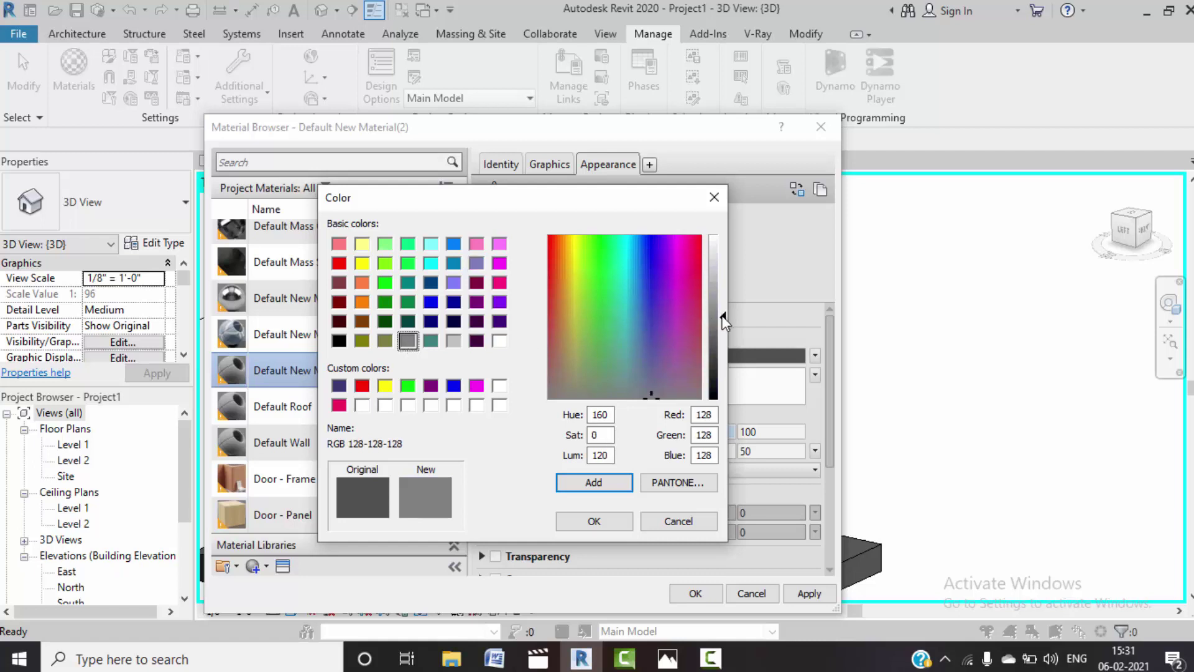
drag(723, 318, 721, 355)
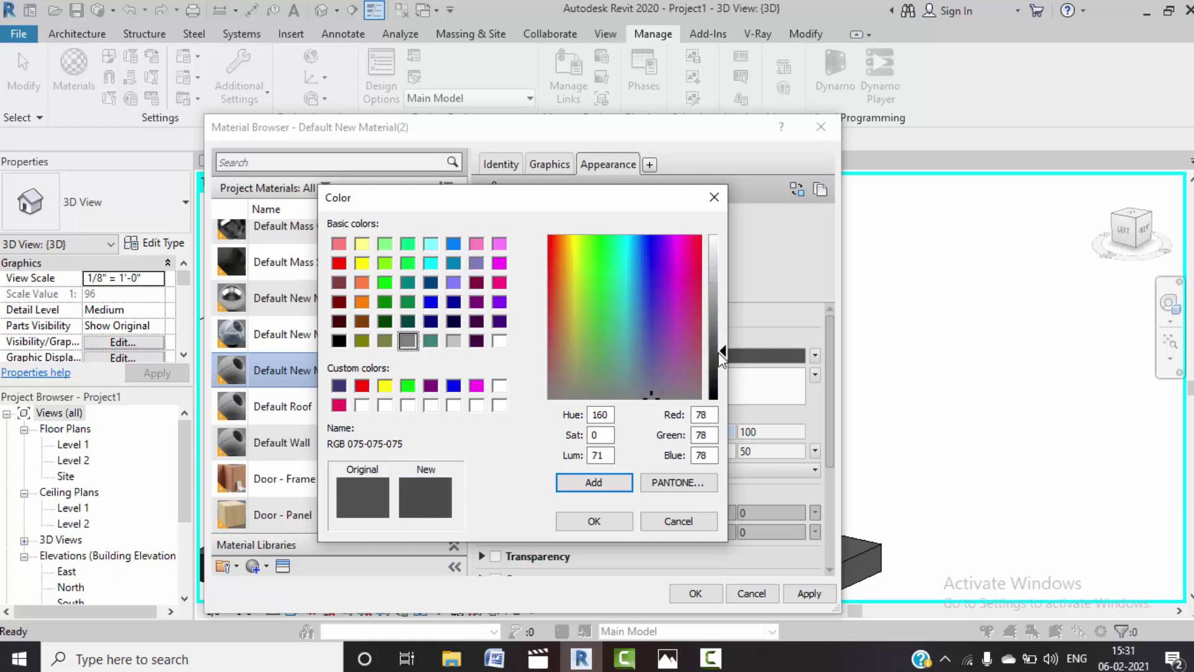
click(477, 264)
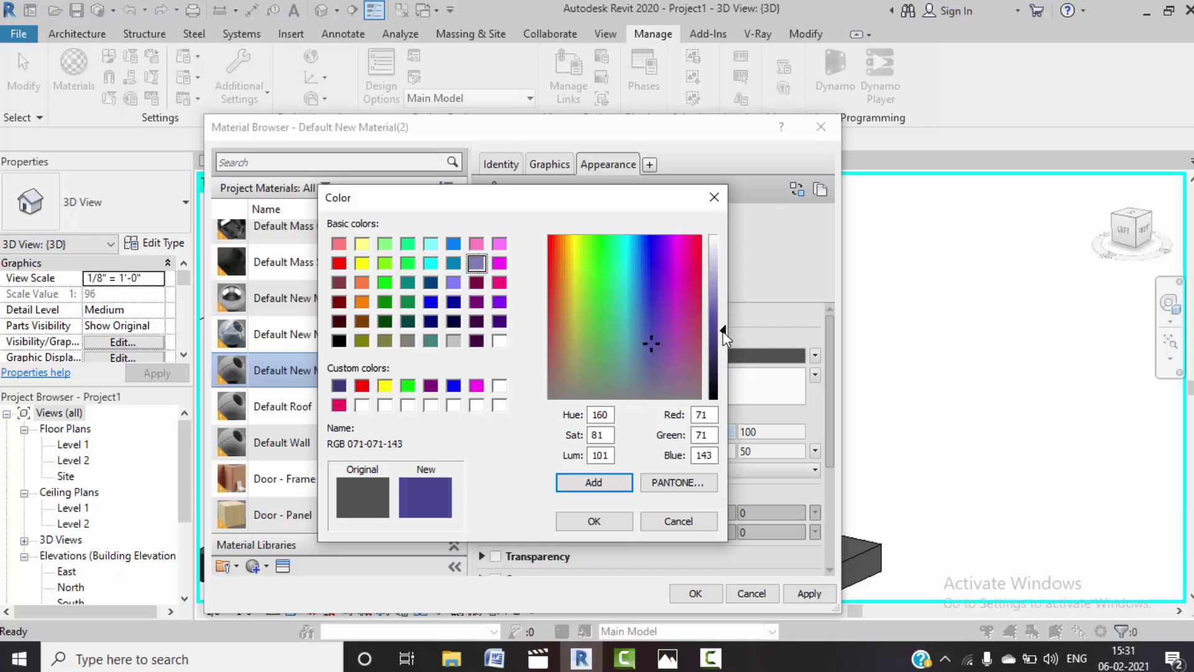
drag(723, 294, 723, 340)
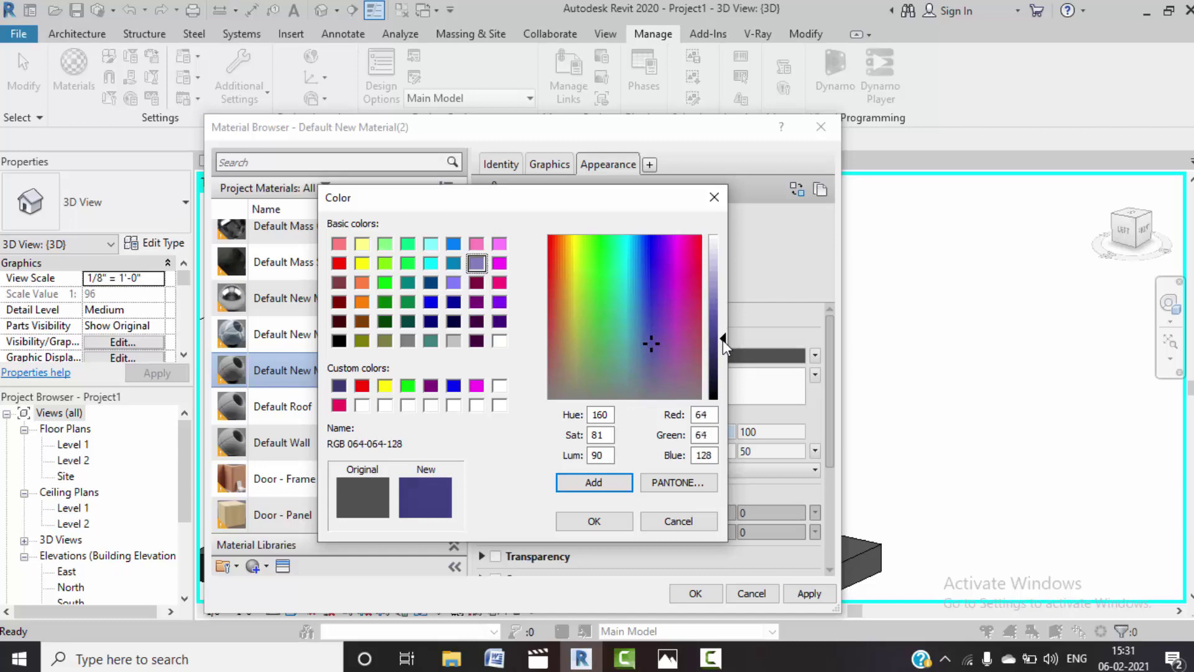
click(594, 520)
click(696, 594)
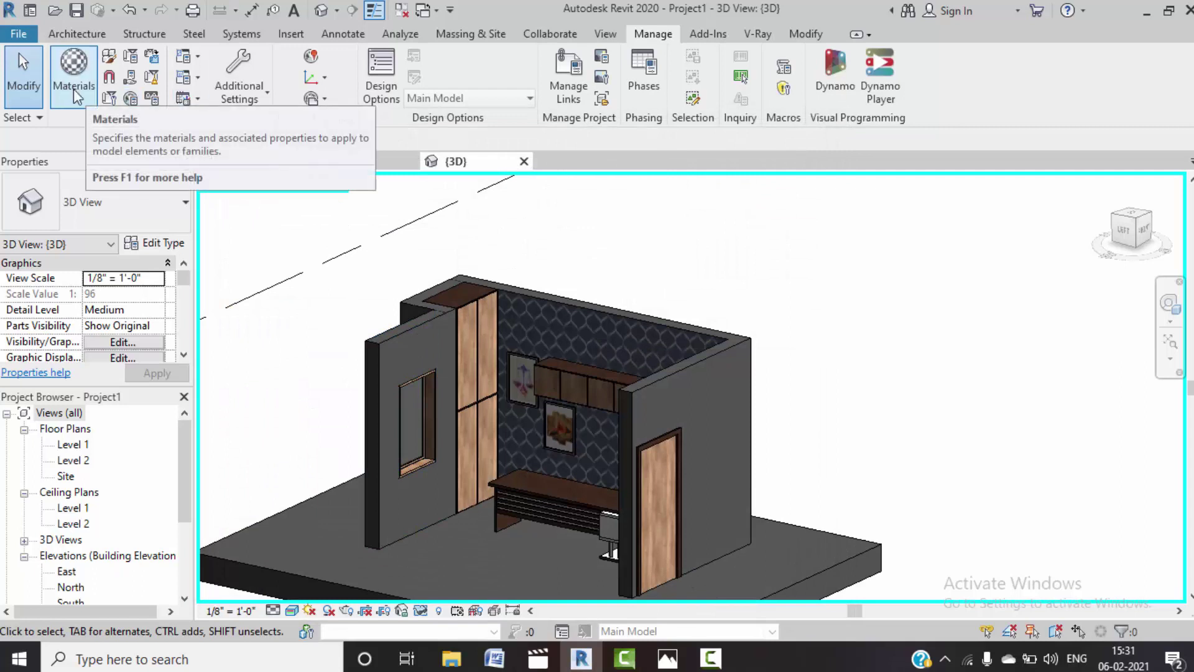
- Paint the window wall's outer face with Default New Material(2)
click(800, 35)
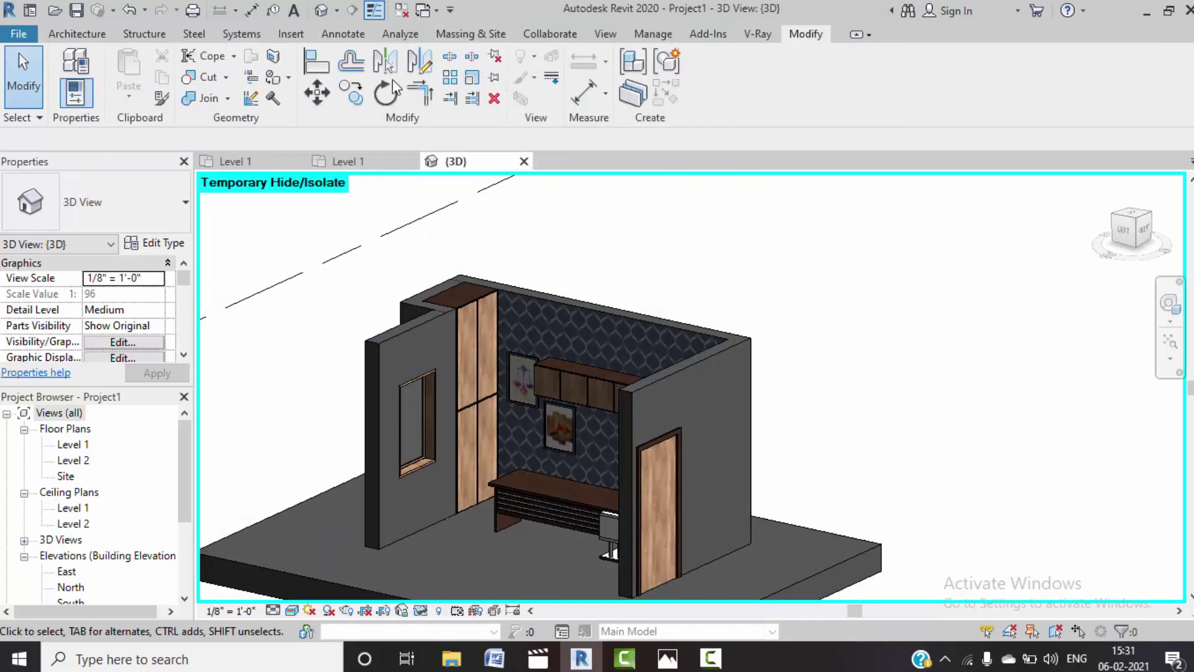
click(288, 77)
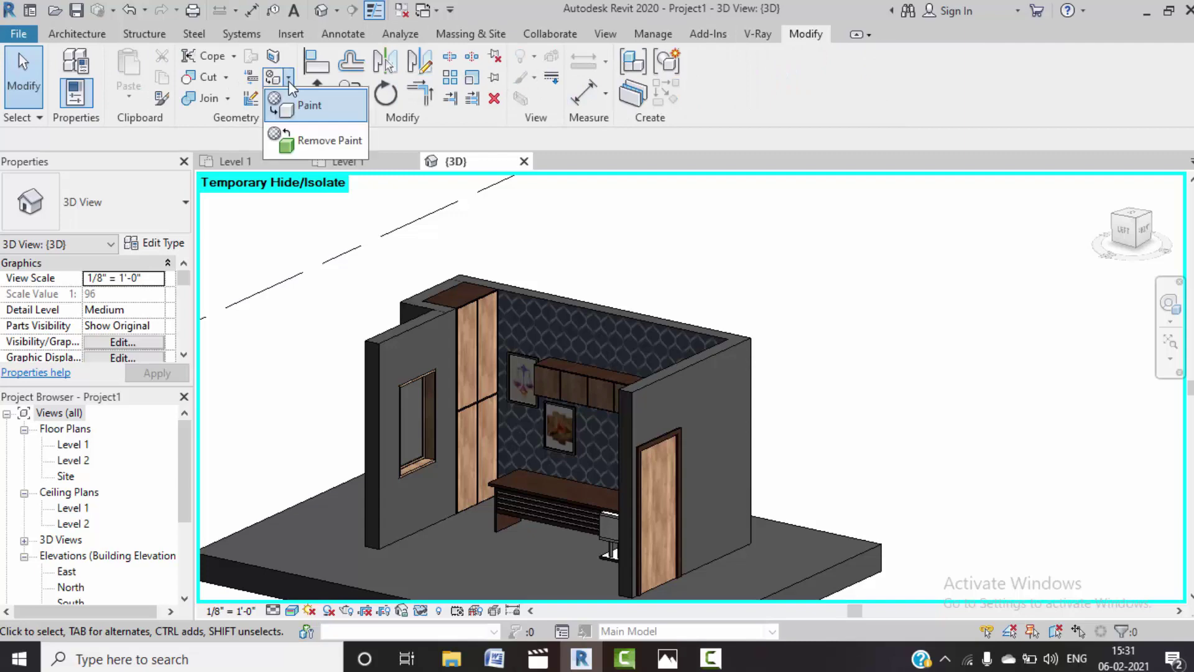
click(308, 109)
click(204, 248)
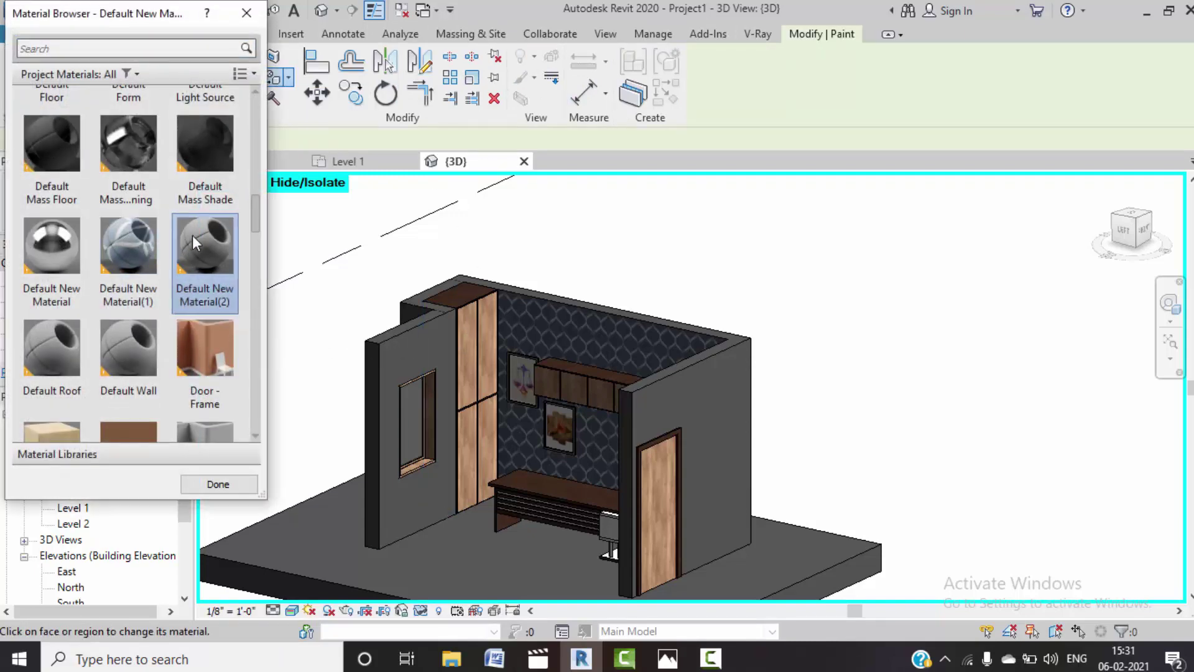
click(405, 345)
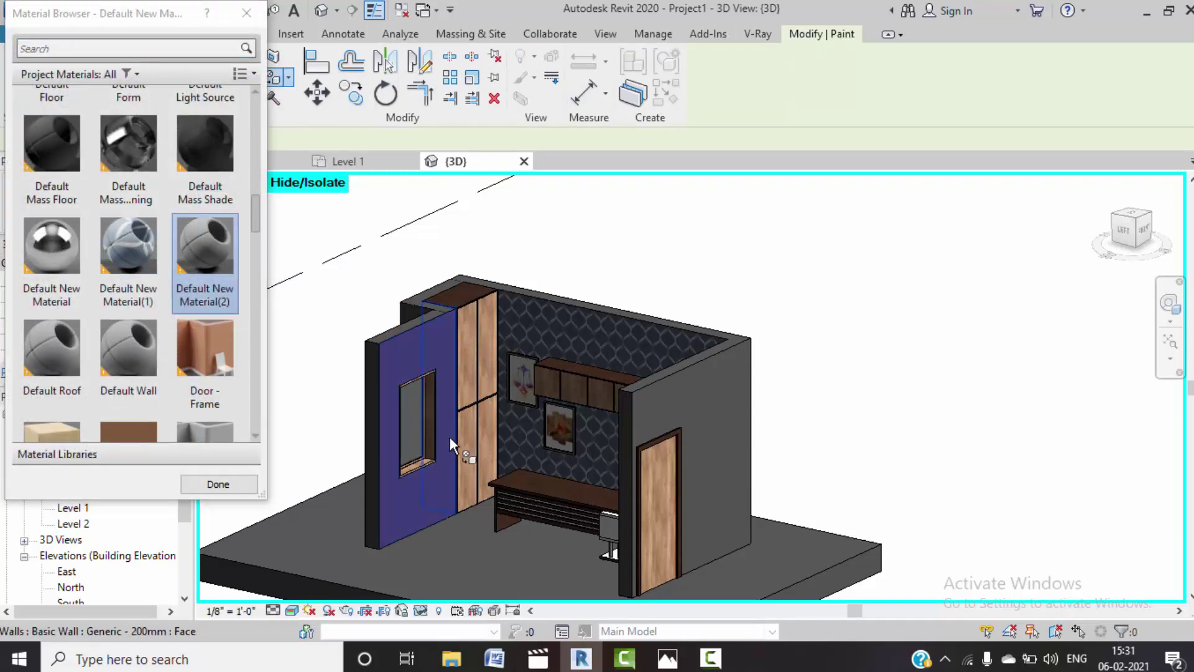
scroll(489, 512, down, 2)
shift+middle_drag(496, 526, 734, 492)
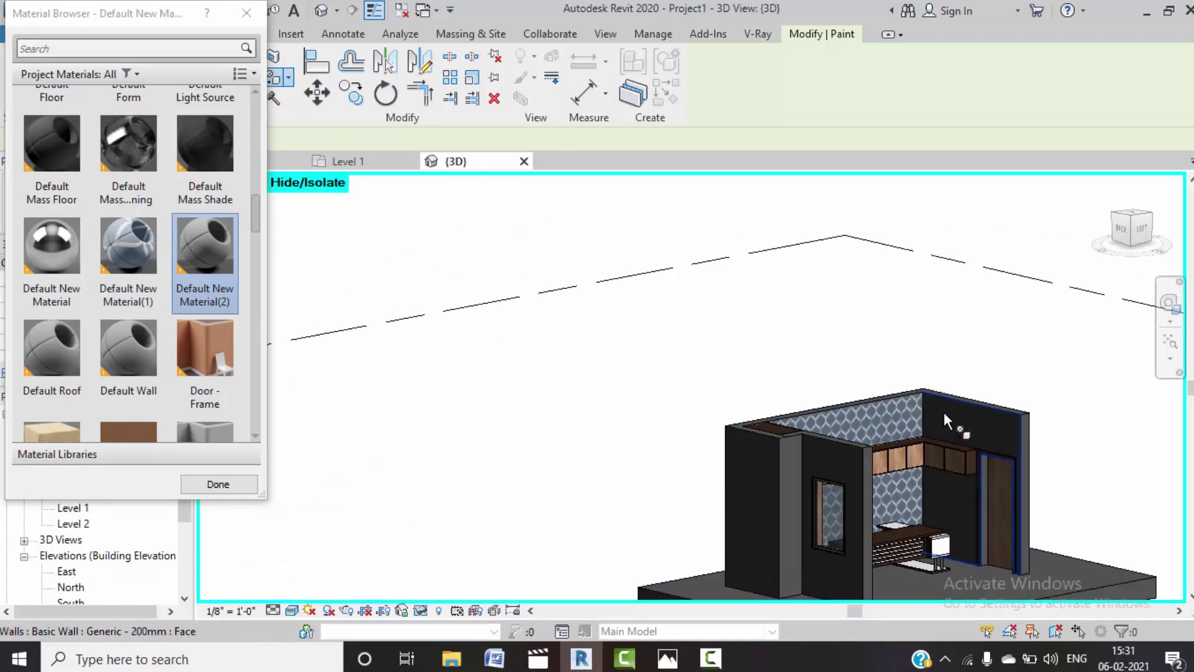
mouse_move(1039, 464)
shift+middle_down()
mouse_move(1034, 487)
mouse_move(1005, 495)
mouse_move(975, 465)
mouse_move(986, 469)
mouse_move(860, 562)
mouse_move(802, 581)
shift+middle_up()
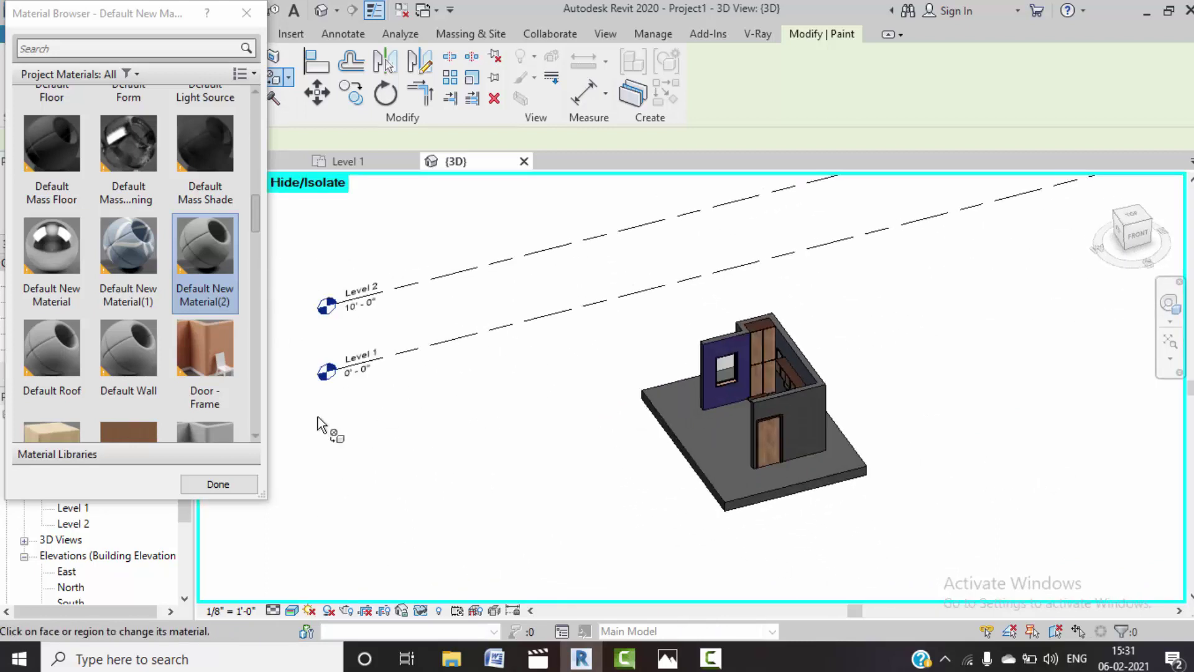
click(218, 484)
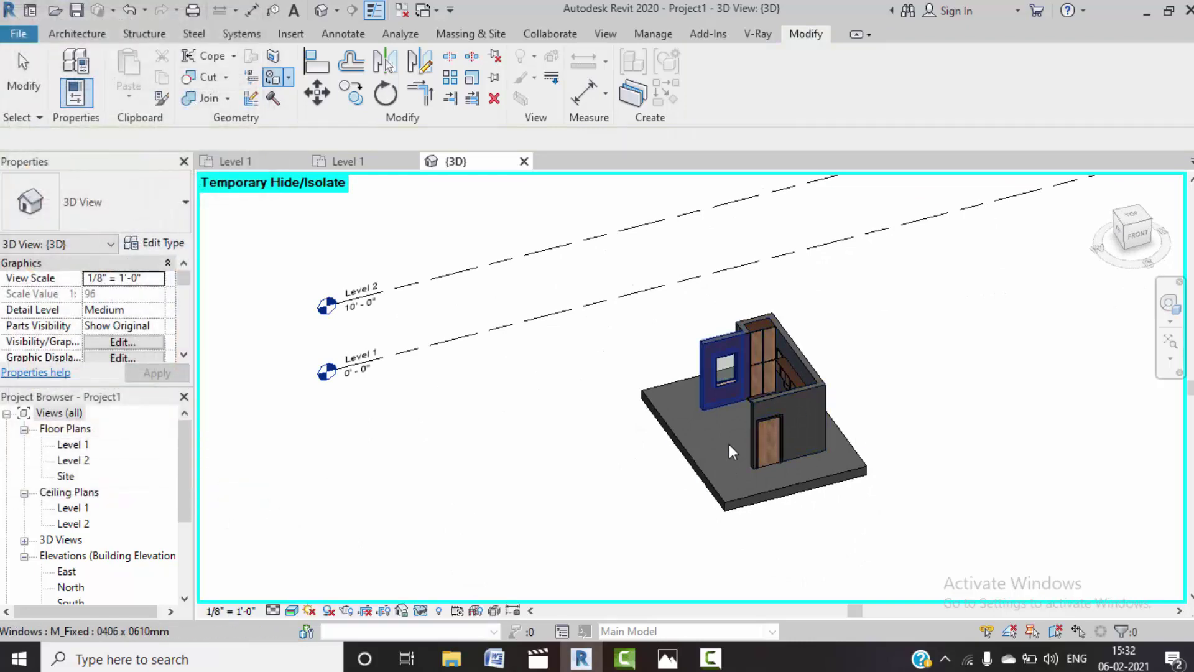
- Reset temporary hide with HR to restore the room's hidden walls
key(h)
key(r)
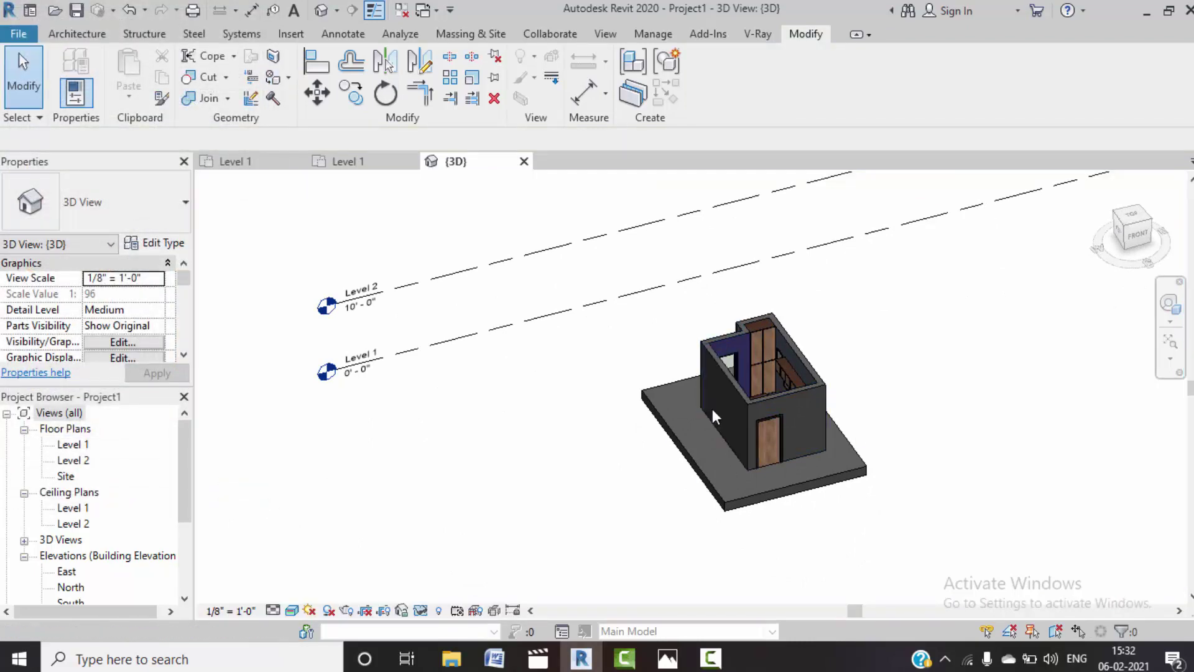
mouse_move(952, 521)
shift+middle_down()
mouse_move(1013, 452)
mouse_move(819, 581)
shift+middle_up()
scroll(653, 497, up, 3)
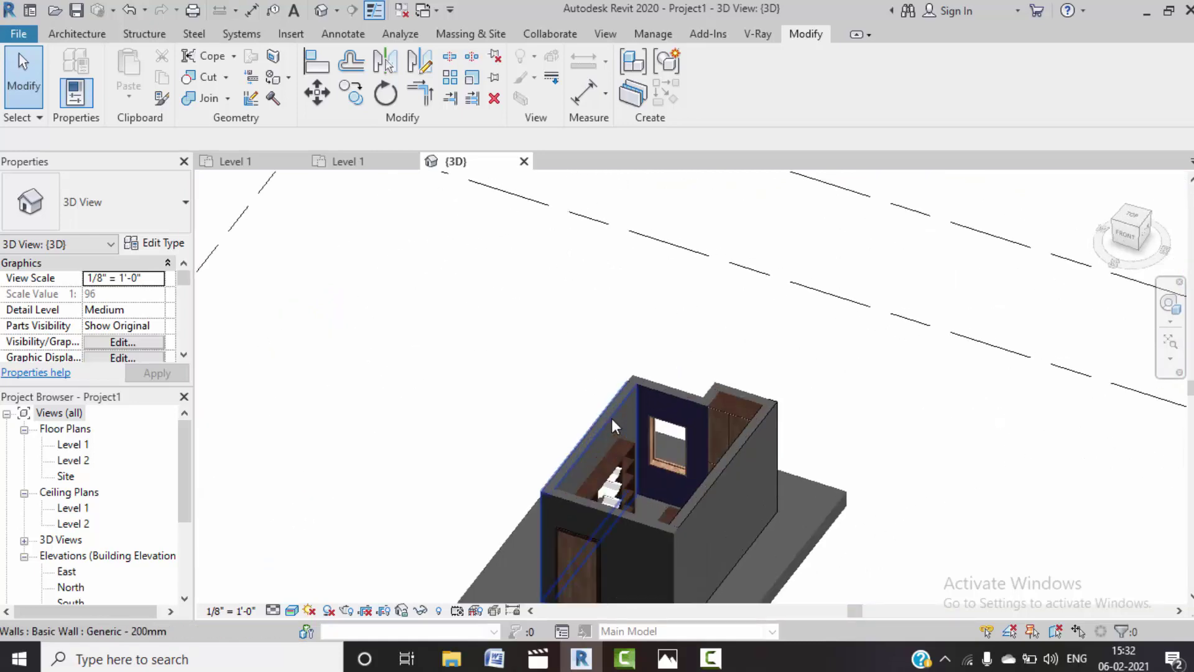
scroll(653, 498, up, 2)
- Paint the left inner wall face with the dark purple material
click(288, 77)
click(314, 106)
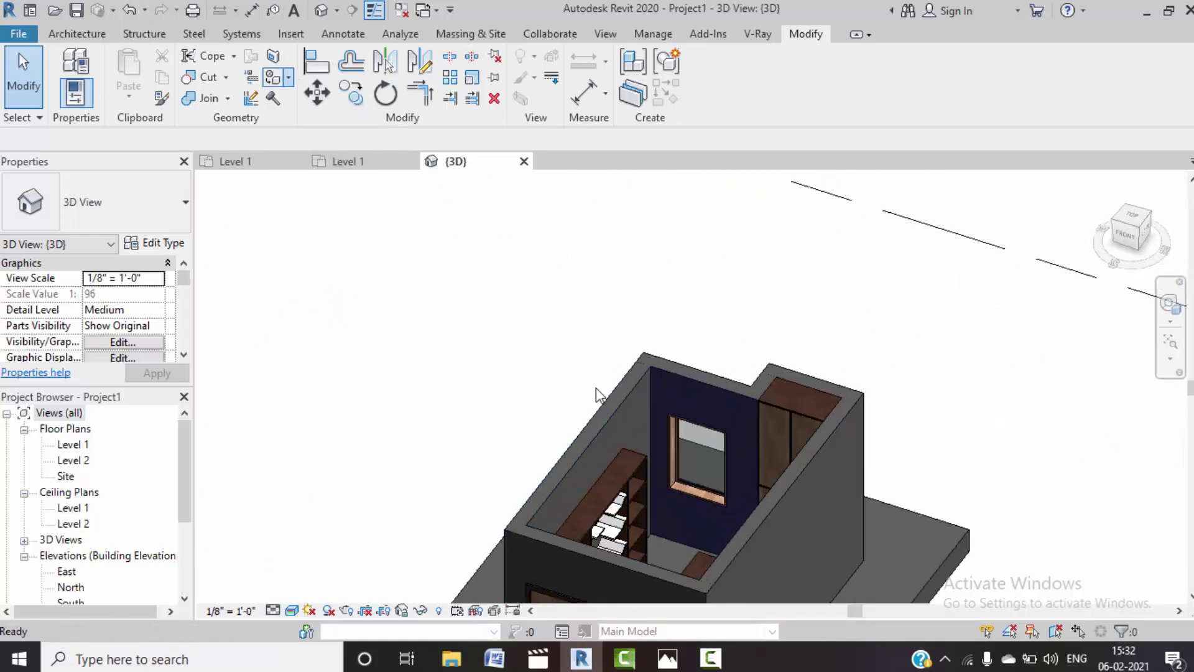
click(629, 427)
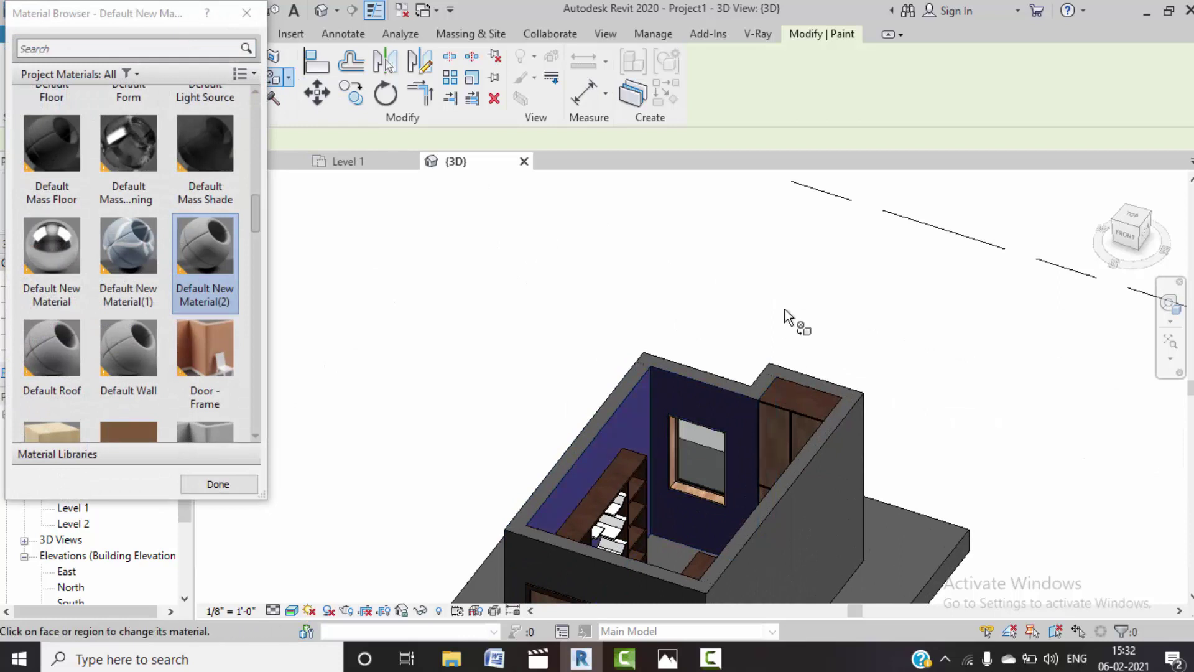
shift+middle_drag(784, 314, 783, 284)
scroll(784, 283, down, 1)
key(Escape)
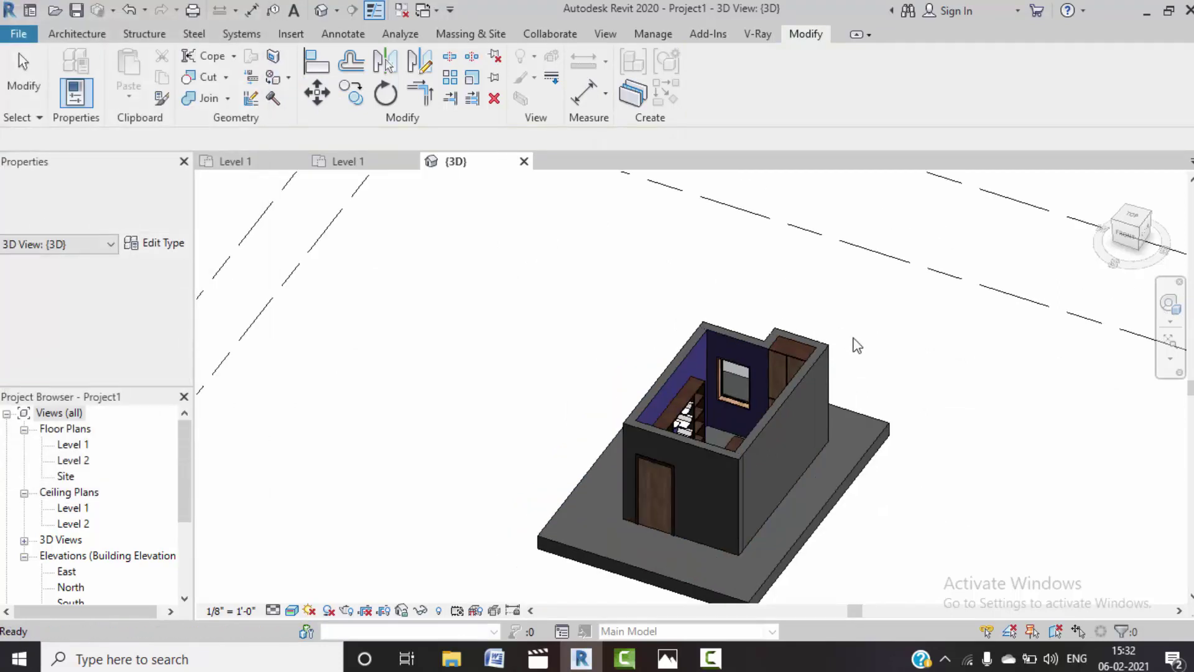
- Orbit around the house and select the Generic Floor - 400mm slab
scroll(853, 341, down, 2)
mouse_move(887, 540)
shift+middle_down()
mouse_move(804, 567)
mouse_move(800, 533)
mouse_move(848, 375)
mouse_move(832, 461)
mouse_move(917, 534)
shift+middle_up()
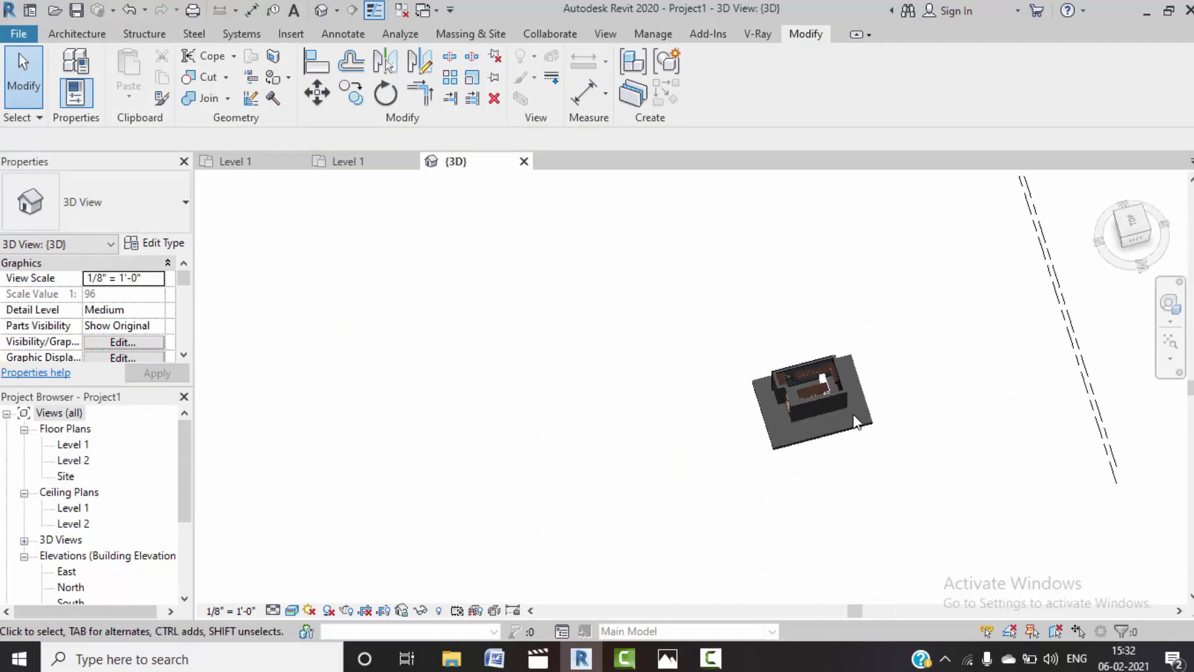
scroll(773, 336, up, 1)
scroll(774, 336, up, 3)
scroll(773, 336, up, 2)
scroll(773, 335, up, 2)
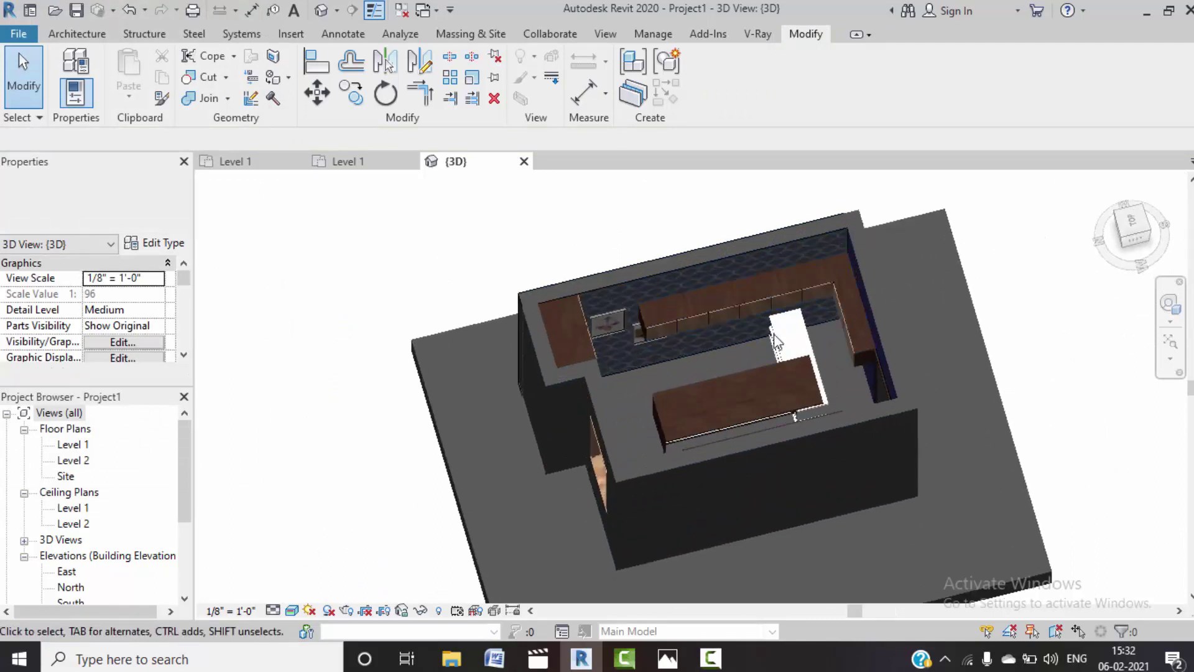
mouse_move(724, 308)
middle_down()
mouse_move(739, 328)
mouse_move(758, 237)
middle_up()
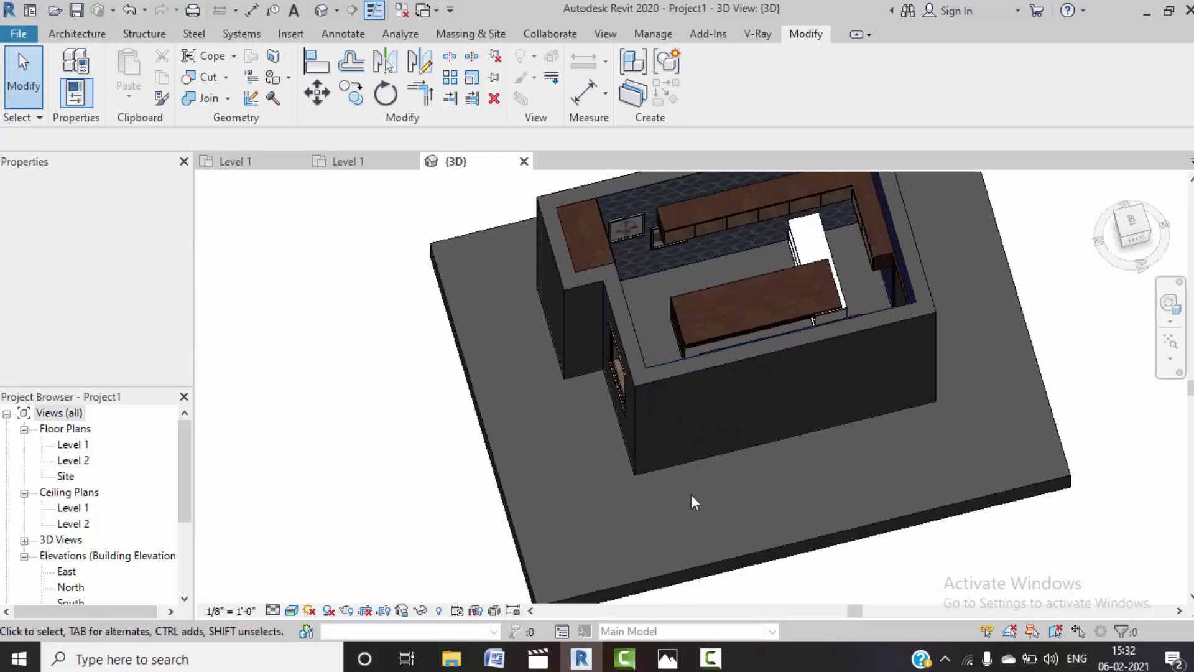
click(689, 536)
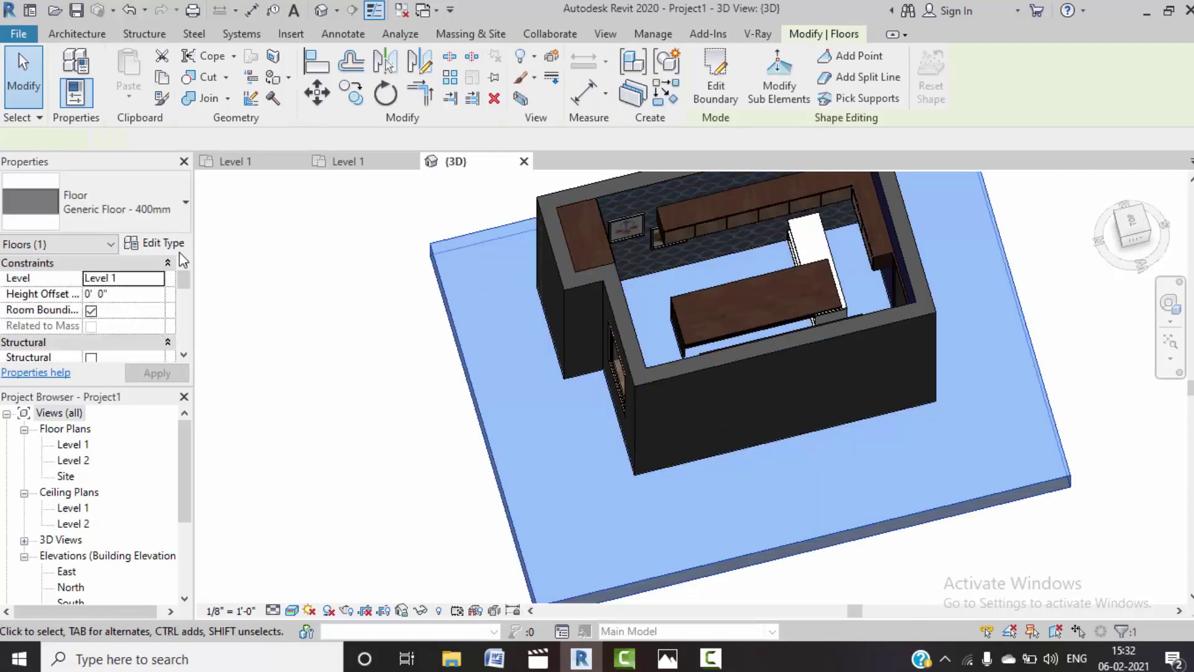
- Create a new material for the Generic Floor - 400mm structure layer
click(165, 245)
click(896, 232)
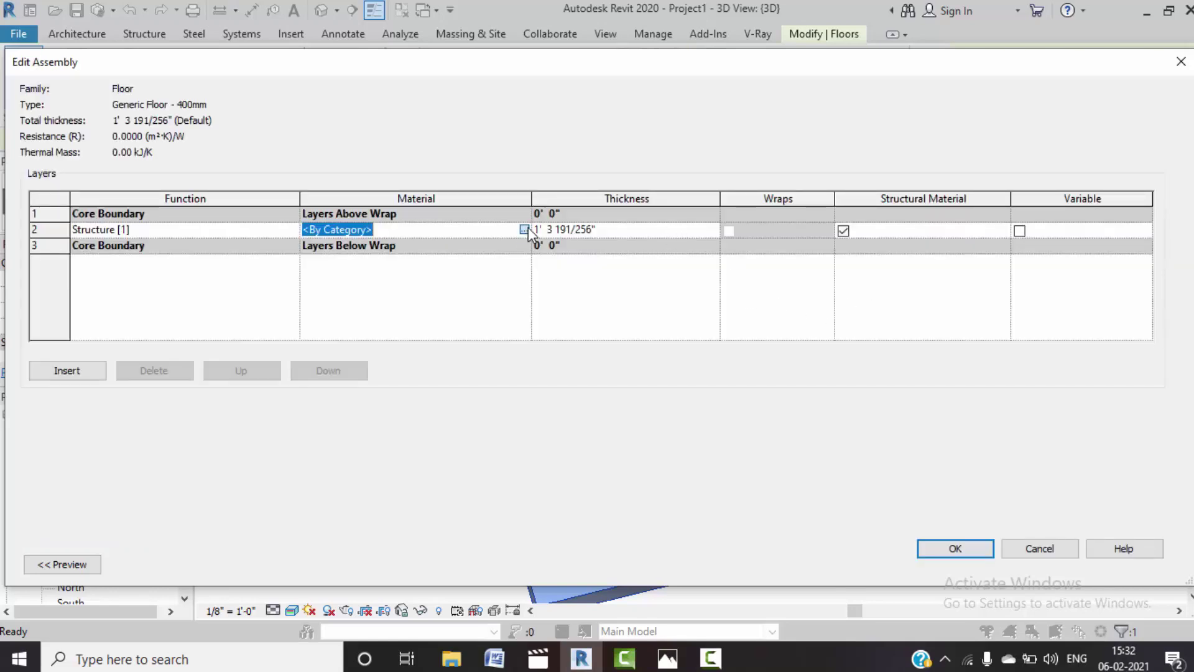
click(527, 228)
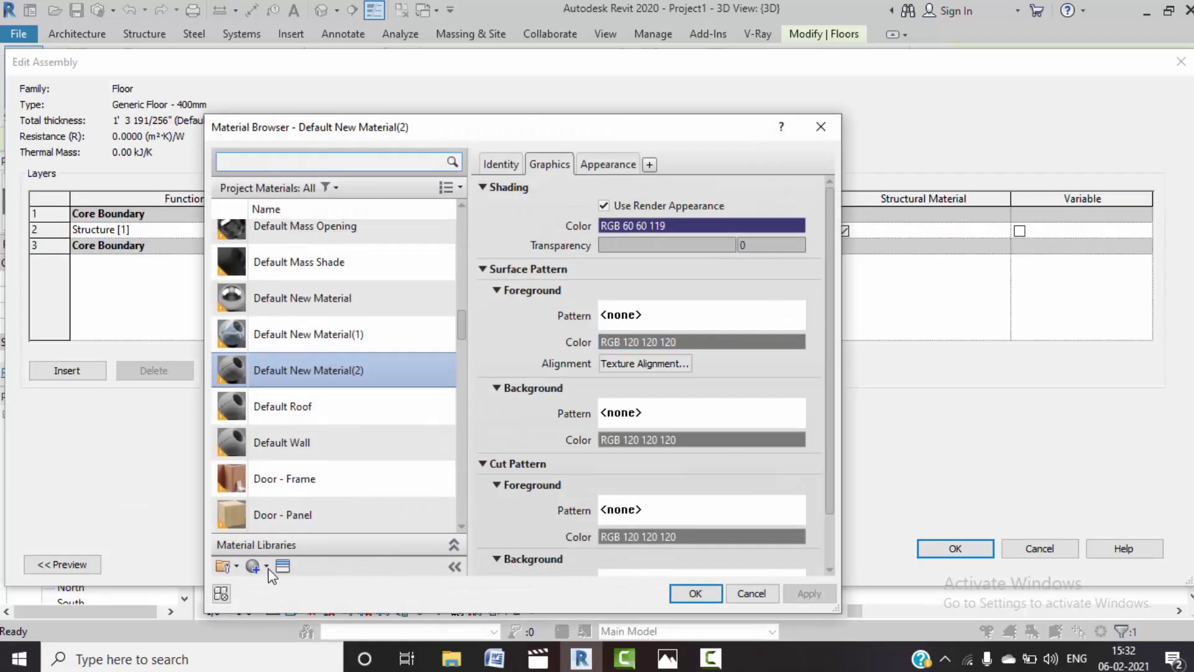
click(266, 566)
click(283, 566)
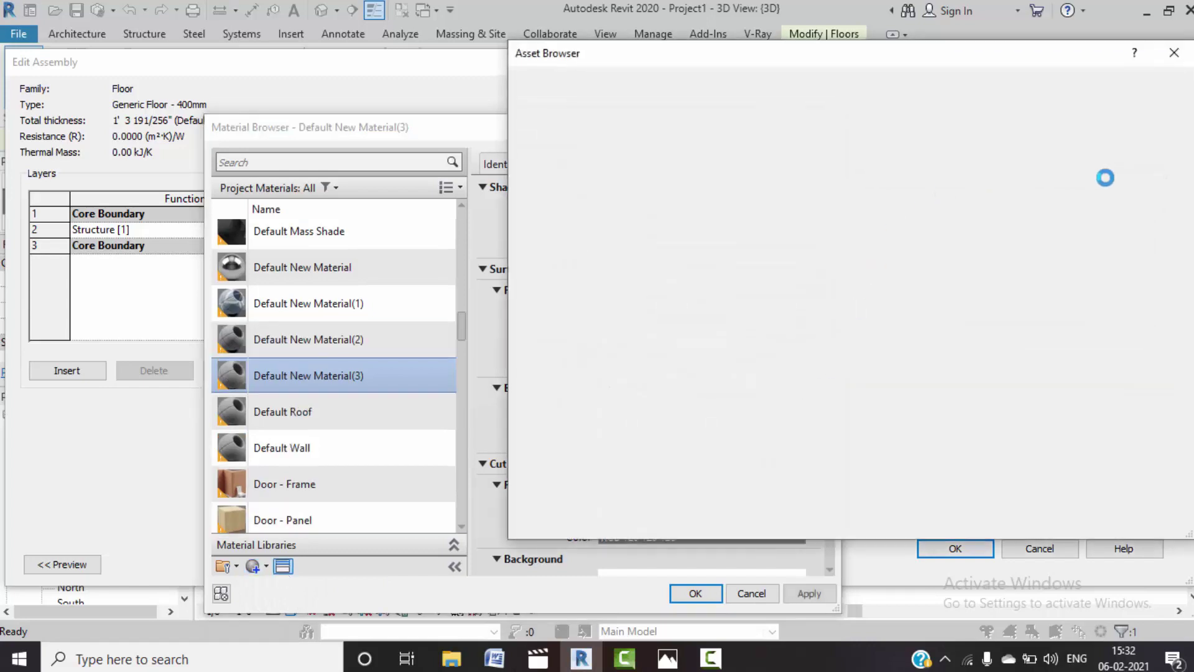
- Apply the Carpet Tiles Striped Dark appearance asset to the new material
scroll(968, 334, down, 5)
scroll(962, 346, down, 5)
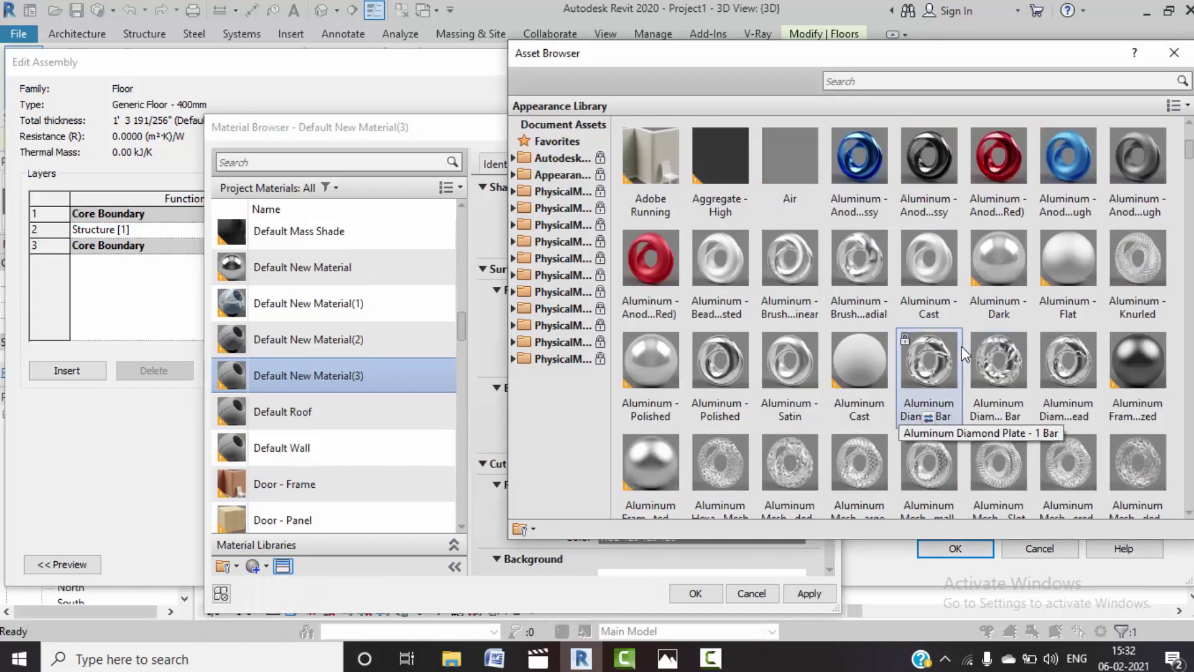
scroll(961, 346, down, 5)
scroll(962, 346, down, 5)
scroll(961, 346, down, 3)
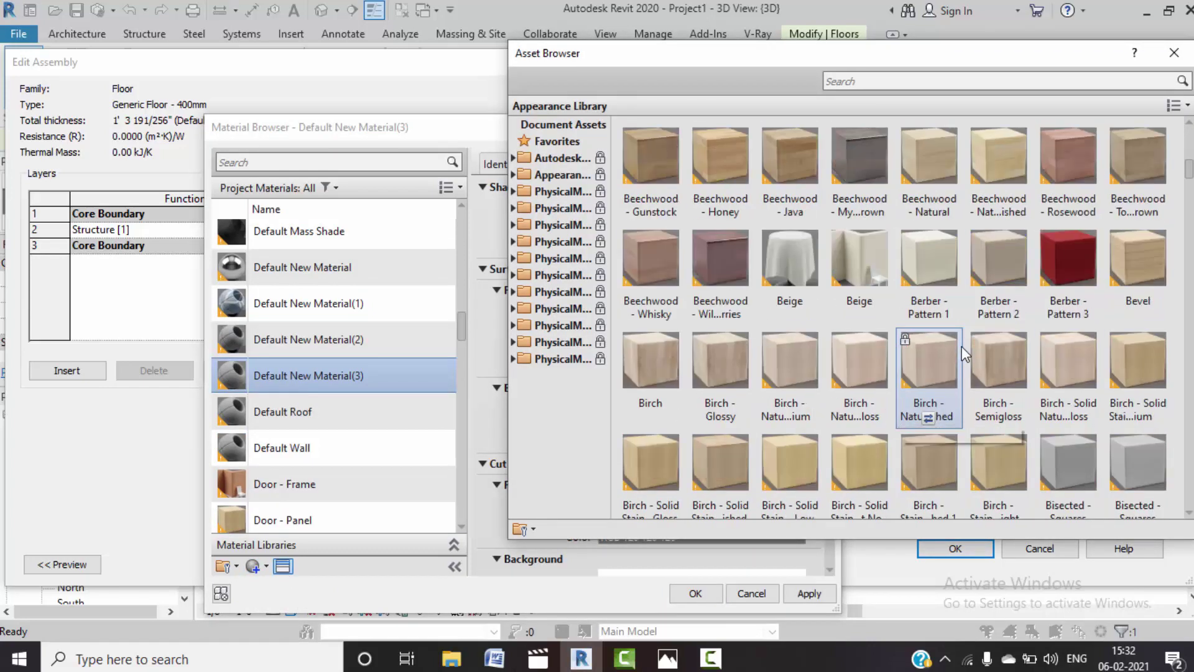
scroll(961, 355, down, 3)
scroll(962, 358, down, 3)
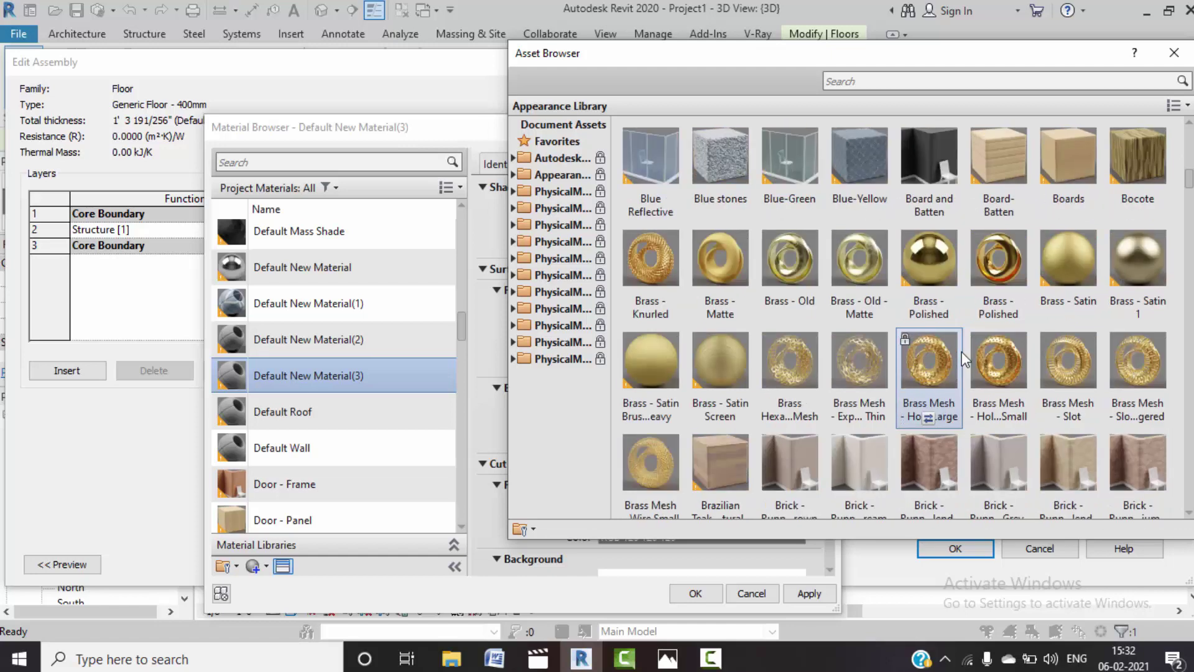
scroll(961, 358, down, 3)
scroll(962, 352, down, 3)
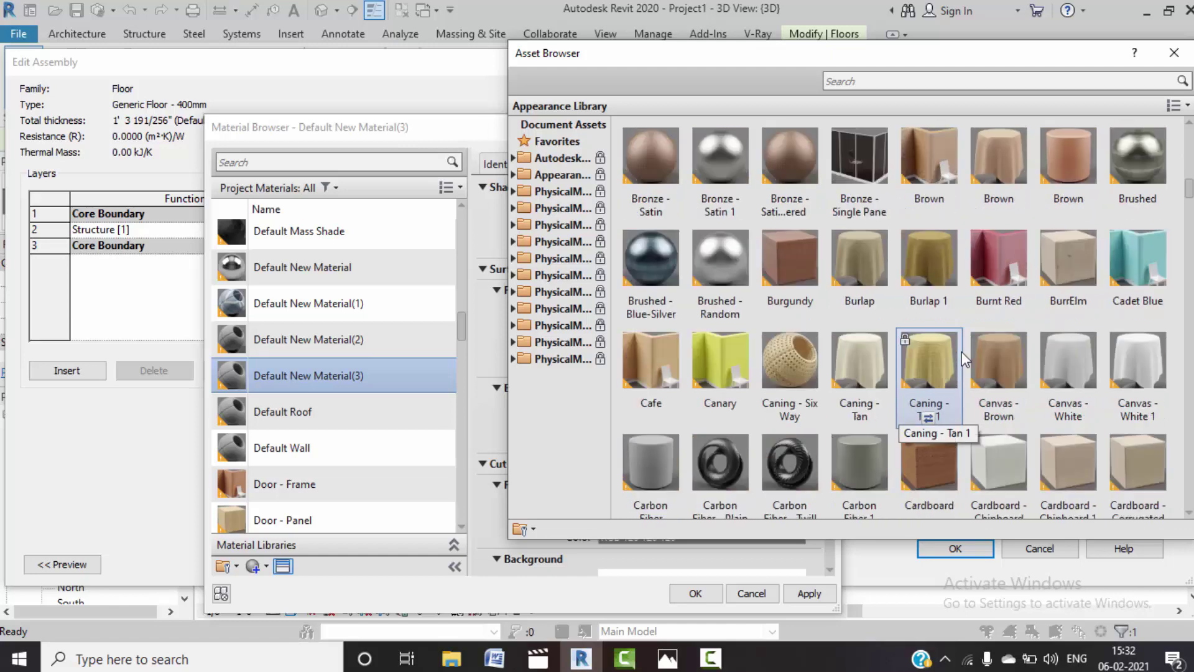
scroll(961, 352, down, 4)
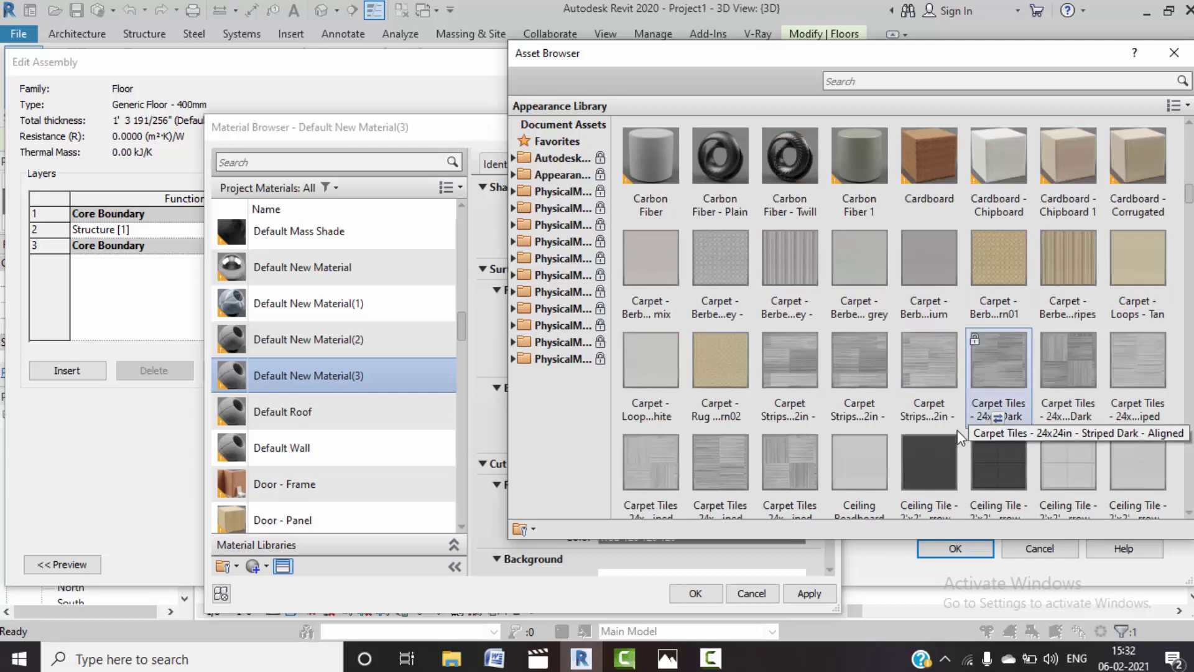
scroll(791, 465, down, 1)
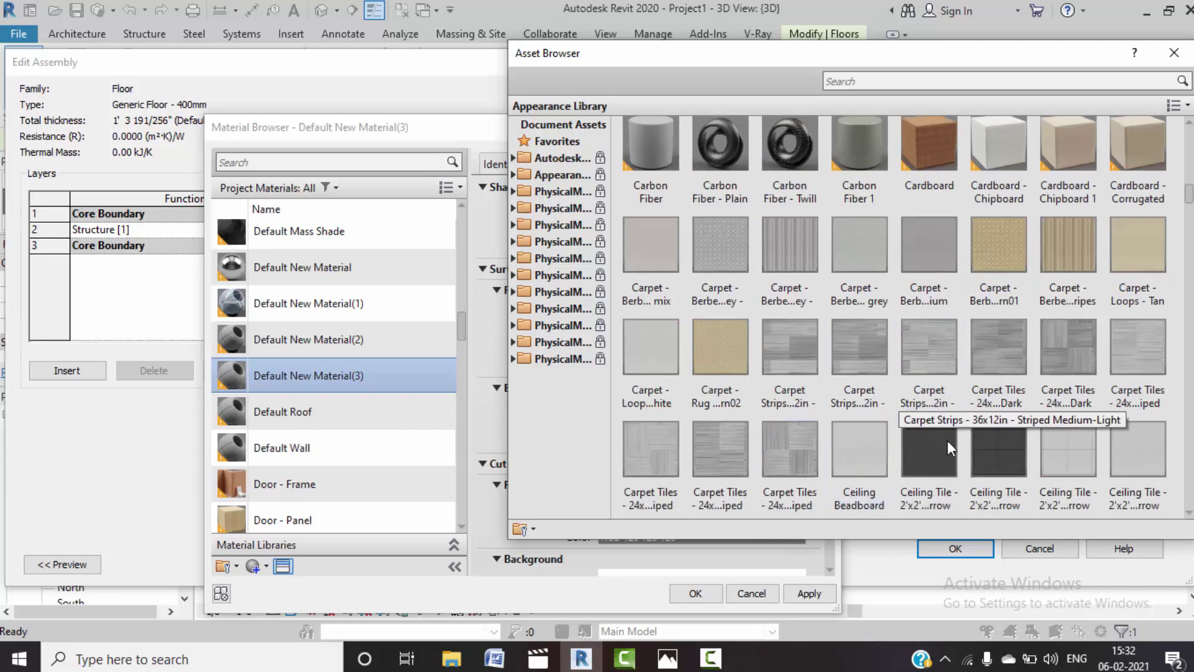
double_click(1066, 385)
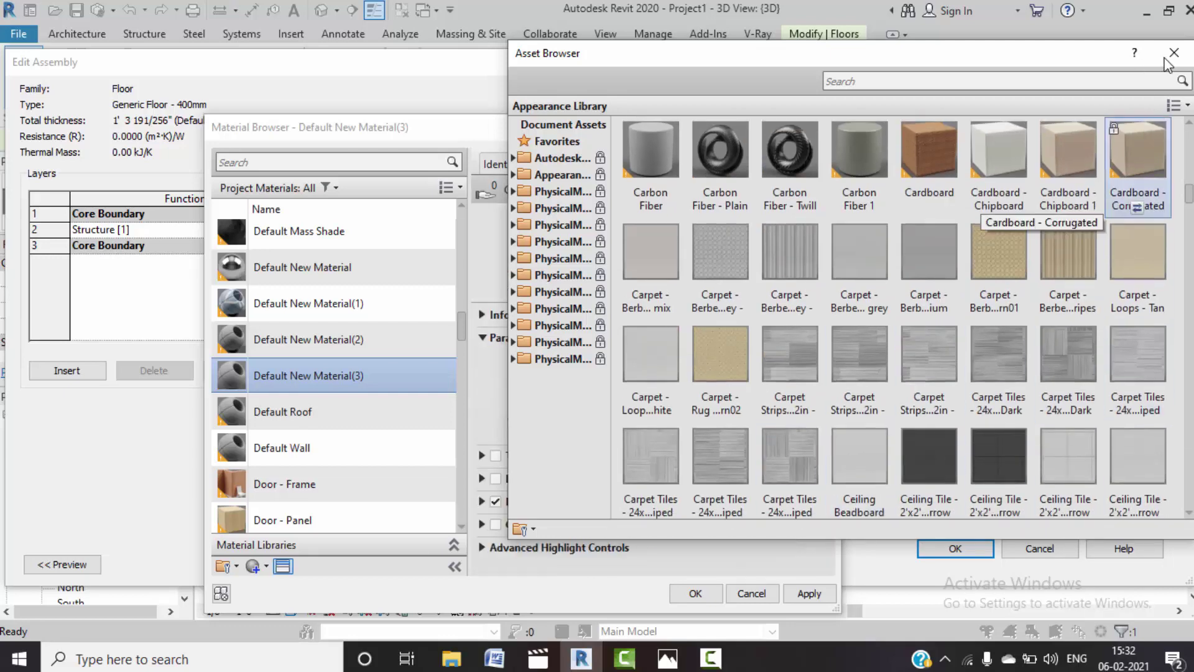
click(1168, 57)
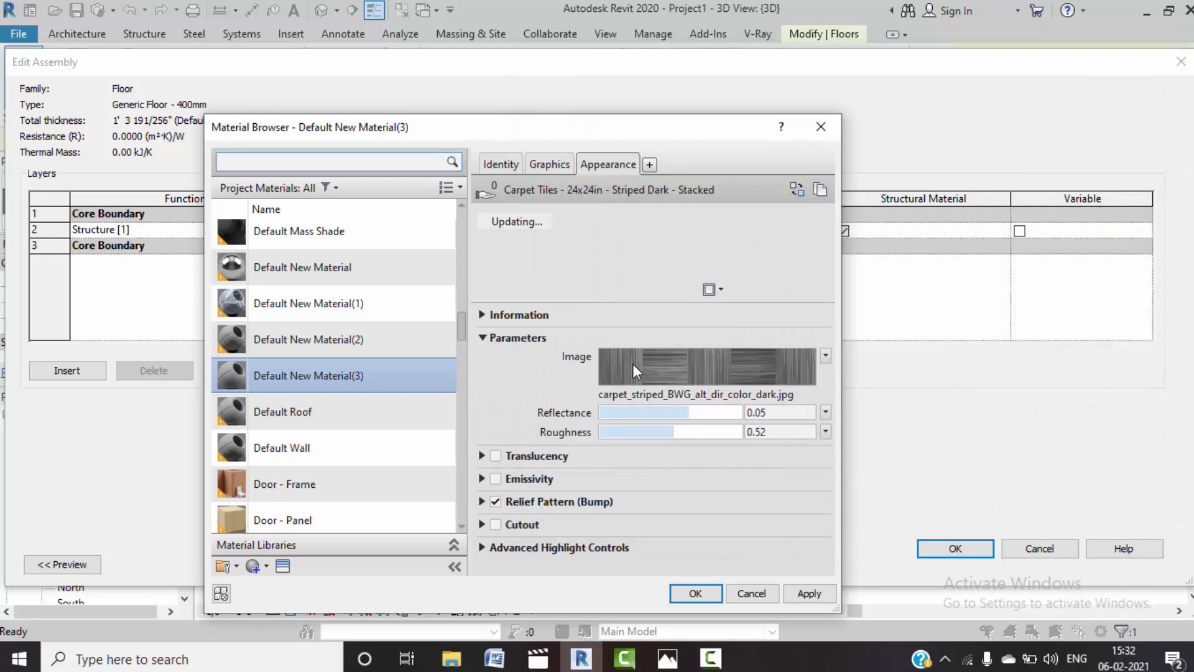
- Confirm Default New Material(3) for the floor's structure and close the type dialogs
click(554, 164)
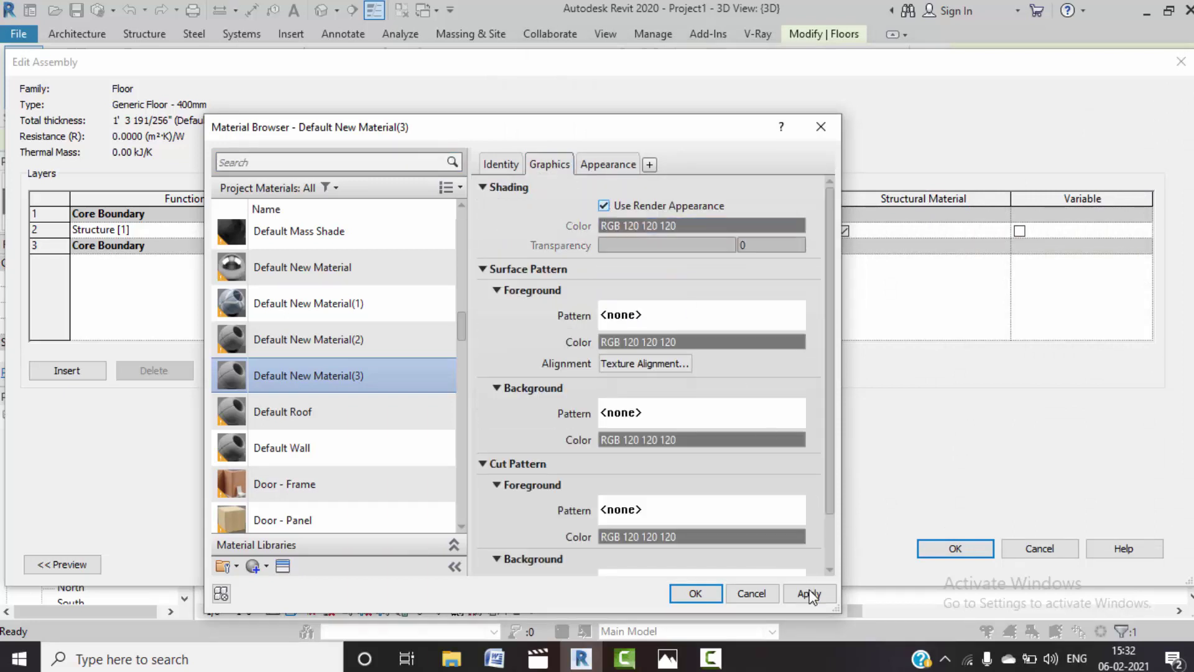
click(694, 591)
click(930, 548)
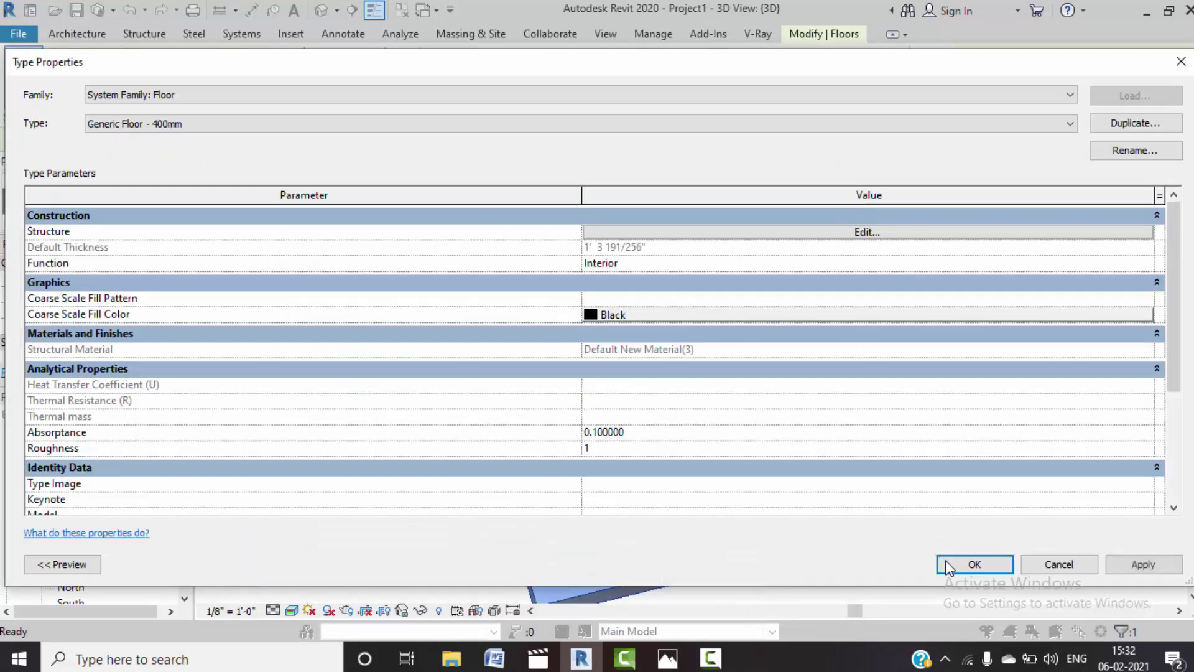
key(Escape)
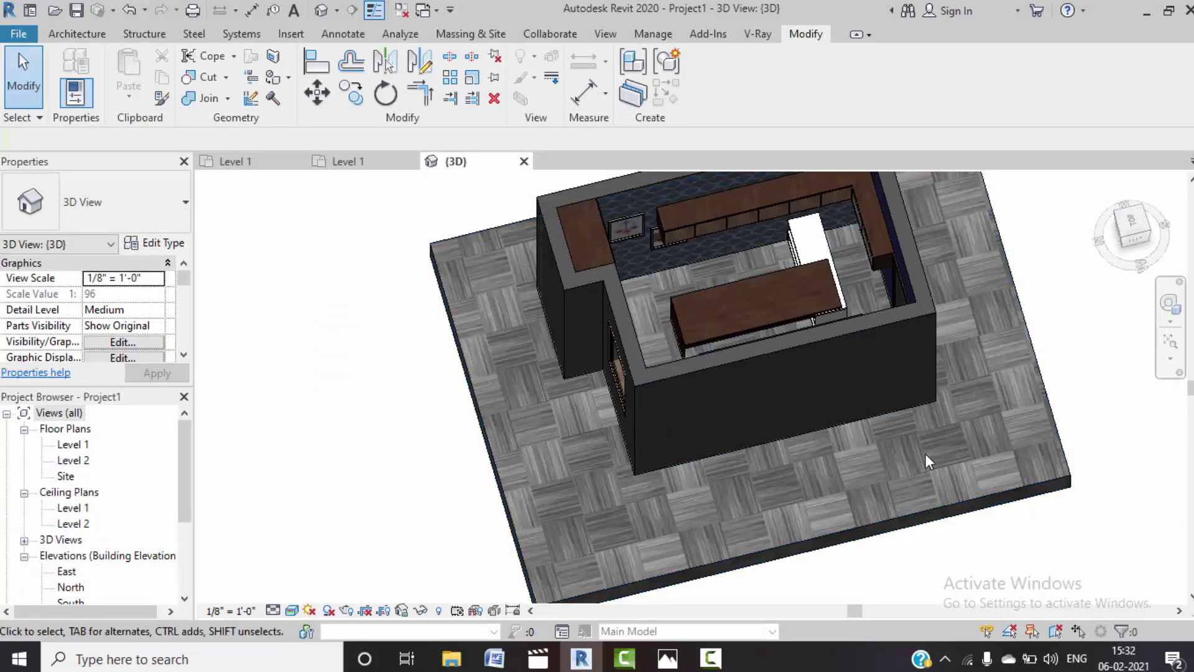
mouse_move(943, 484)
shift+middle_down()
mouse_move(981, 415)
mouse_move(831, 488)
mouse_move(781, 479)
mouse_move(774, 427)
shift+middle_up()
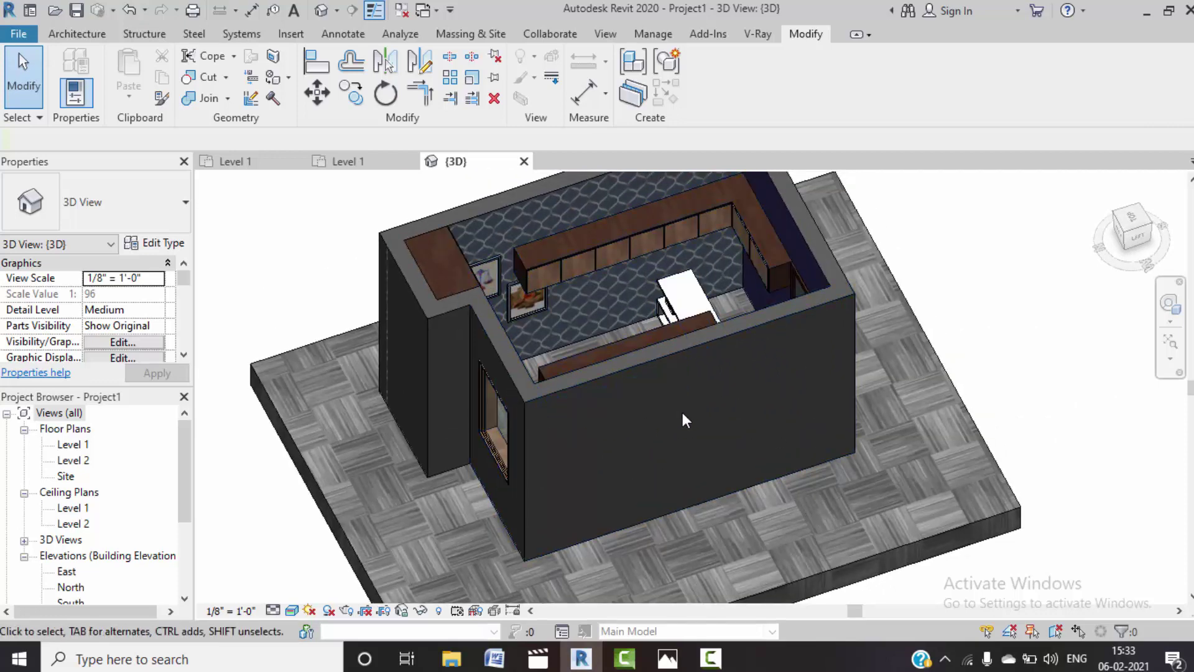
scroll(566, 271, up, 2)
scroll(535, 261, up, 2)
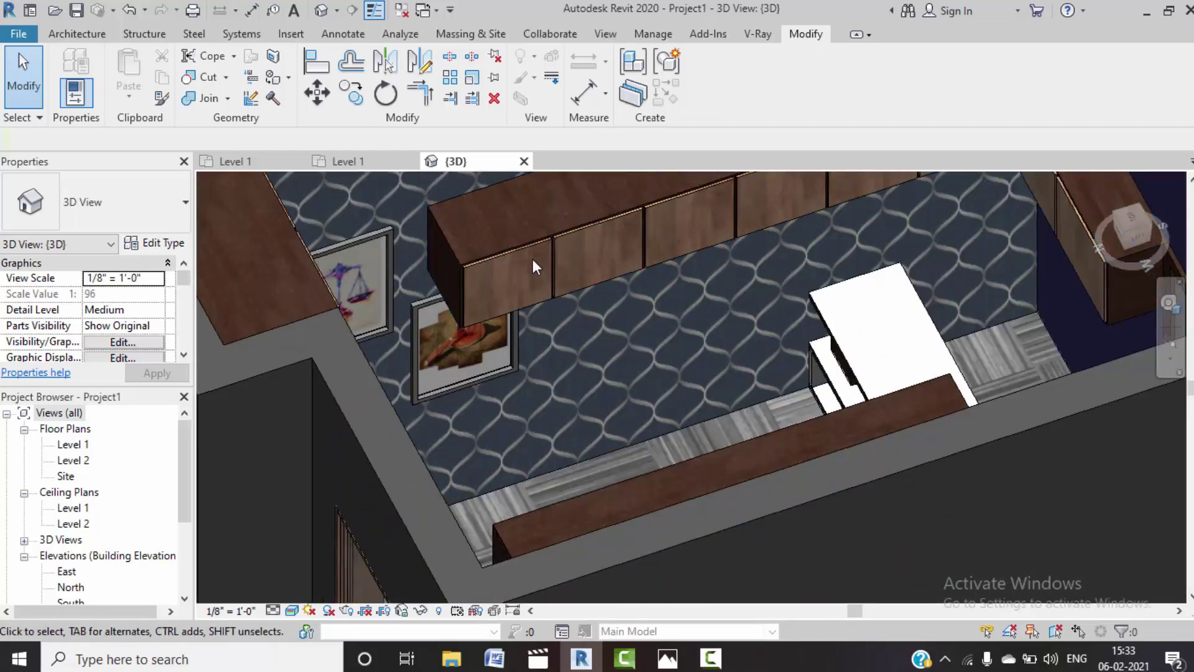
scroll(575, 318, down, 3)
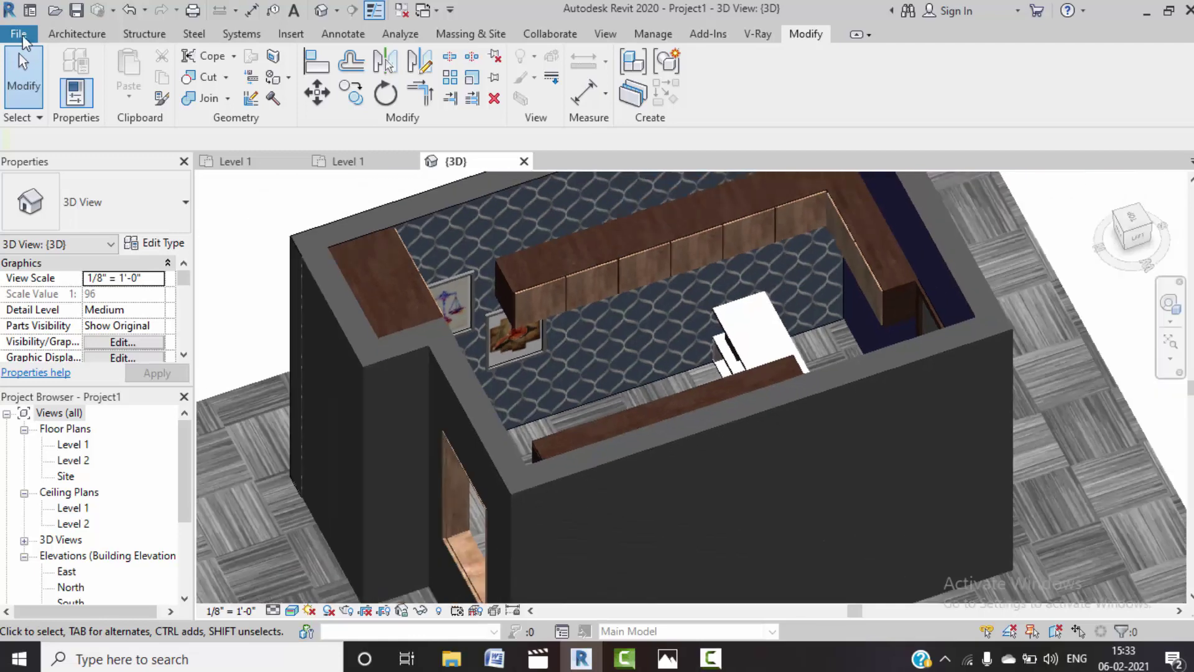
- Create Family1 from Metric Generic Model face based.rft, browsing templates in Details view
click(23, 38)
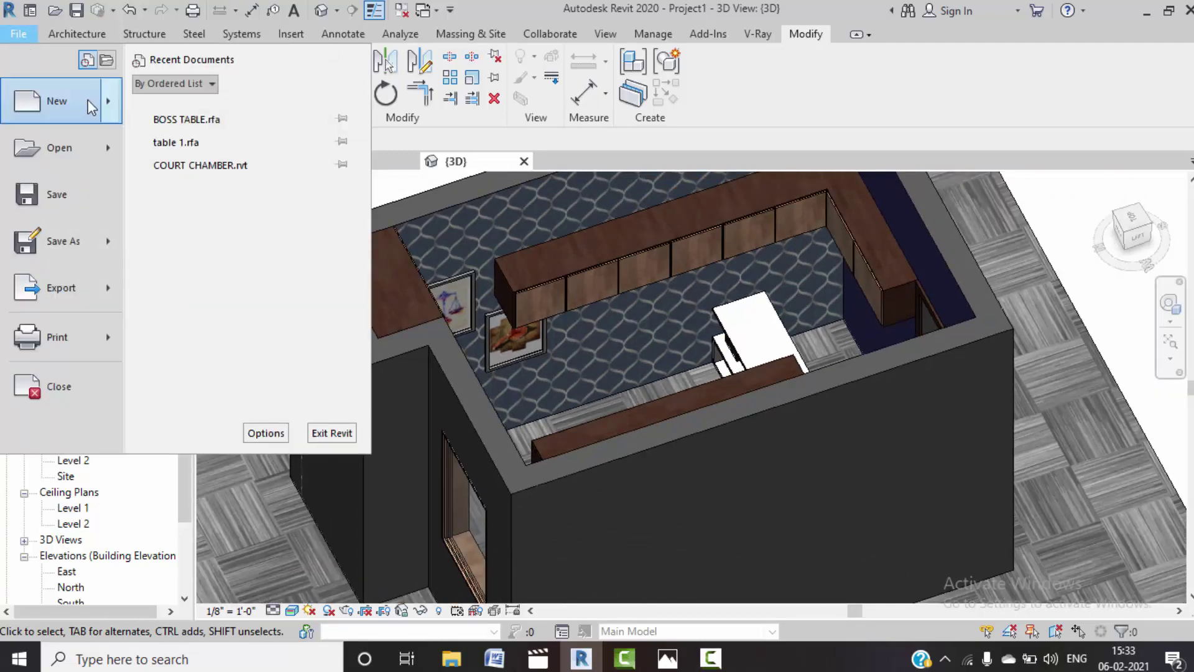
mouse_move(58, 101)
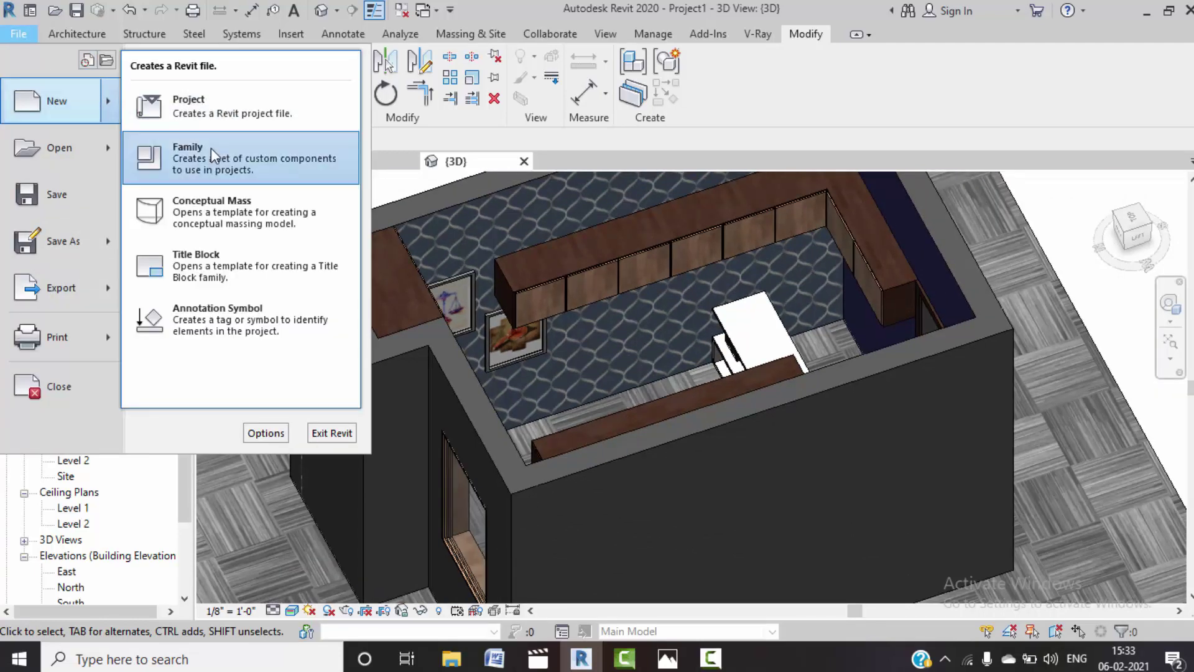
click(211, 148)
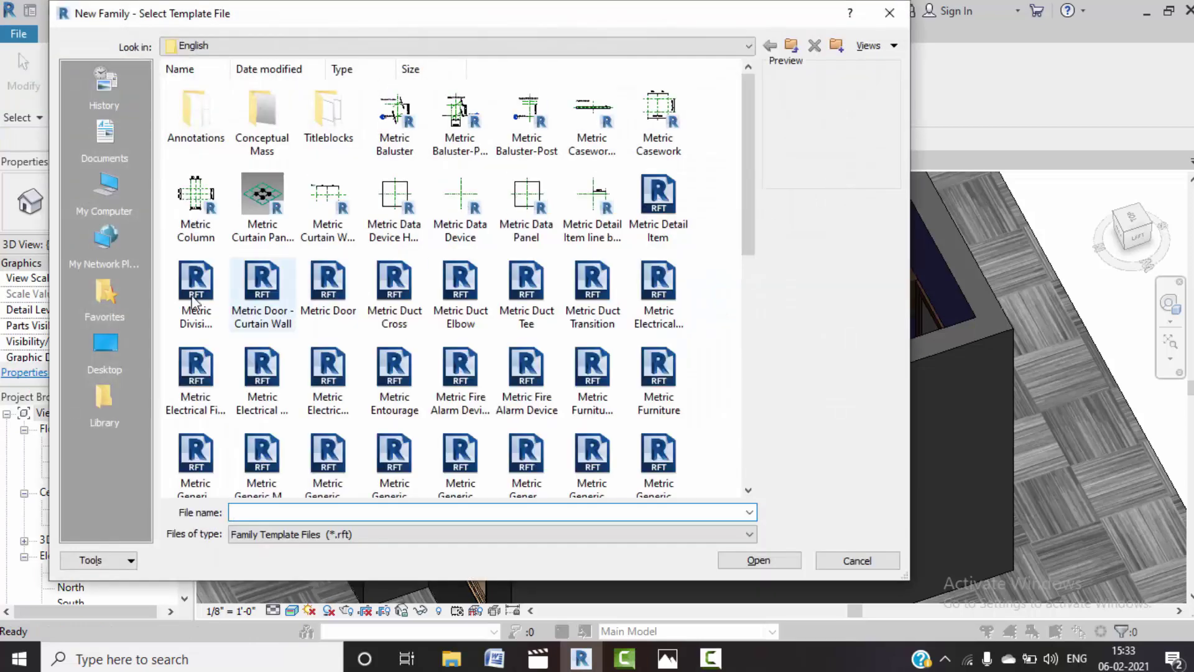
click(894, 45)
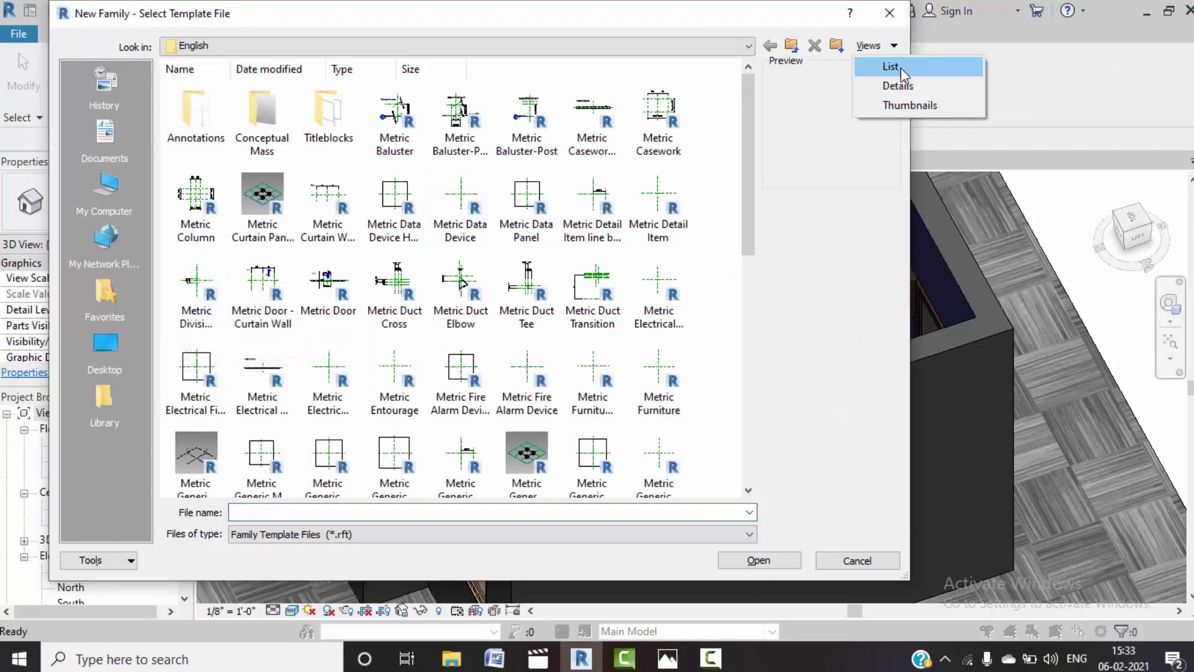
click(898, 85)
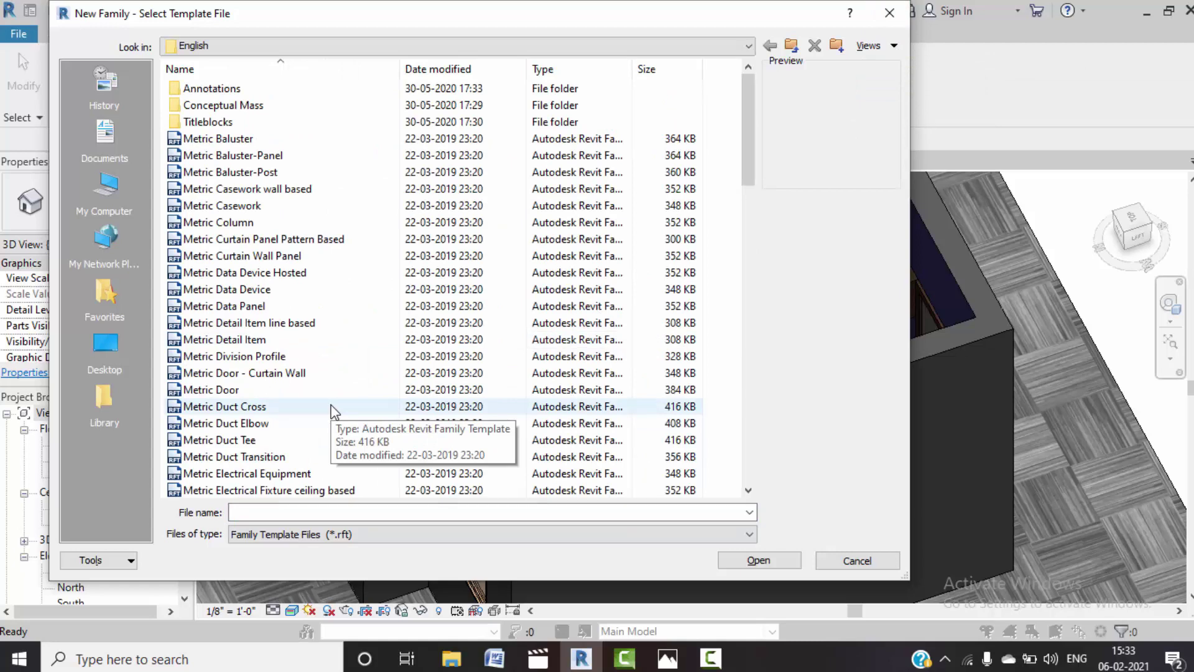
scroll(334, 411, down, 1)
scroll(334, 411, down, 3)
scroll(334, 411, down, 1)
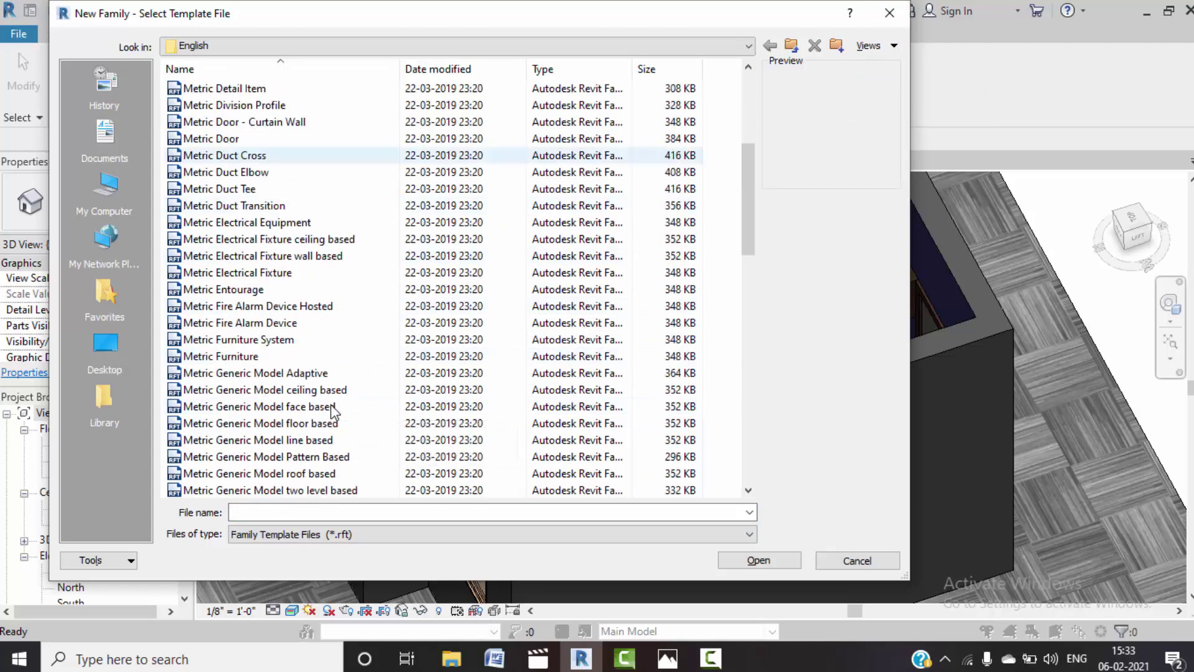
click(324, 406)
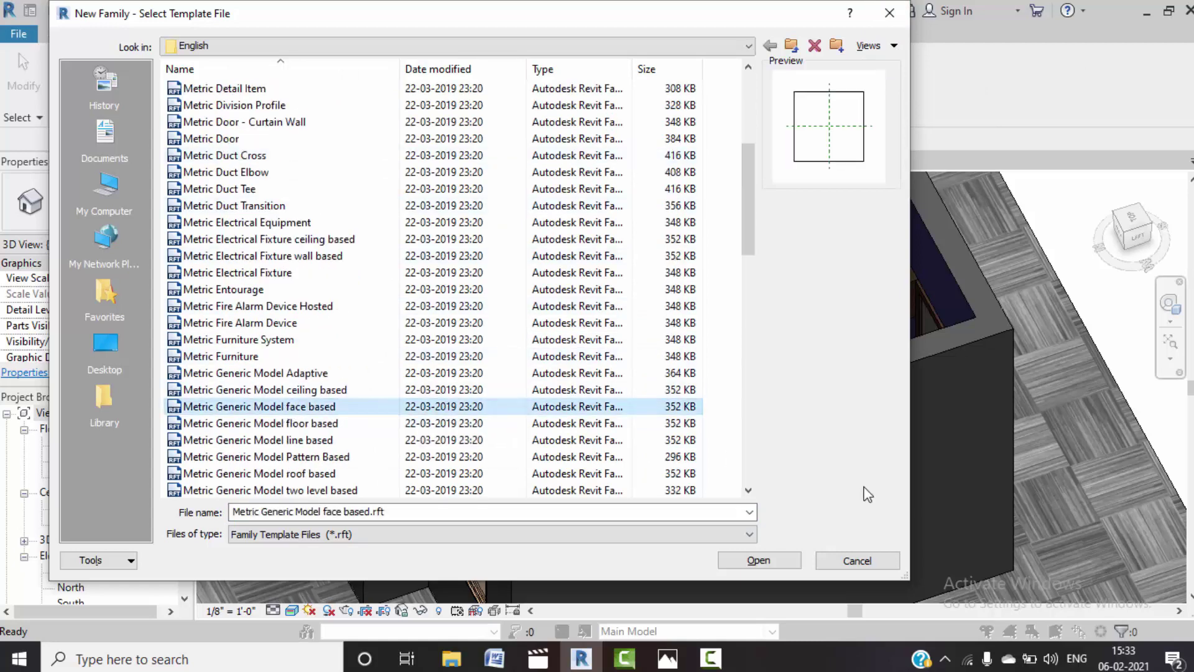
click(765, 552)
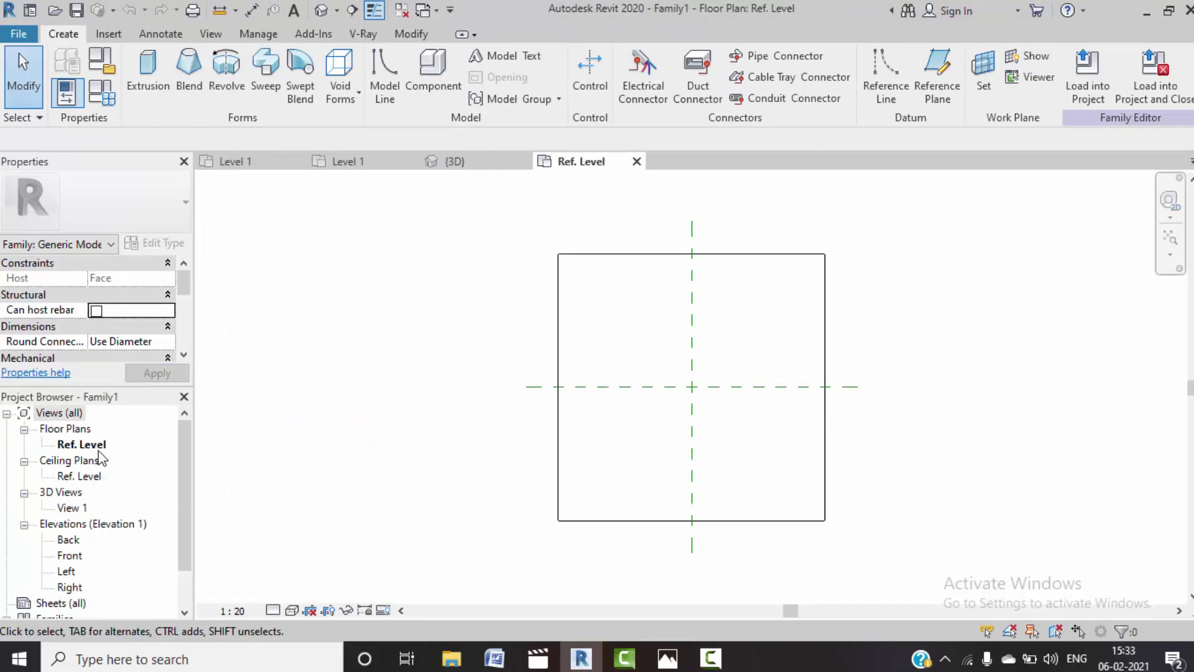
- Open the Front elevation and begin an extrusion sketch with straight lines
double_click(69, 557)
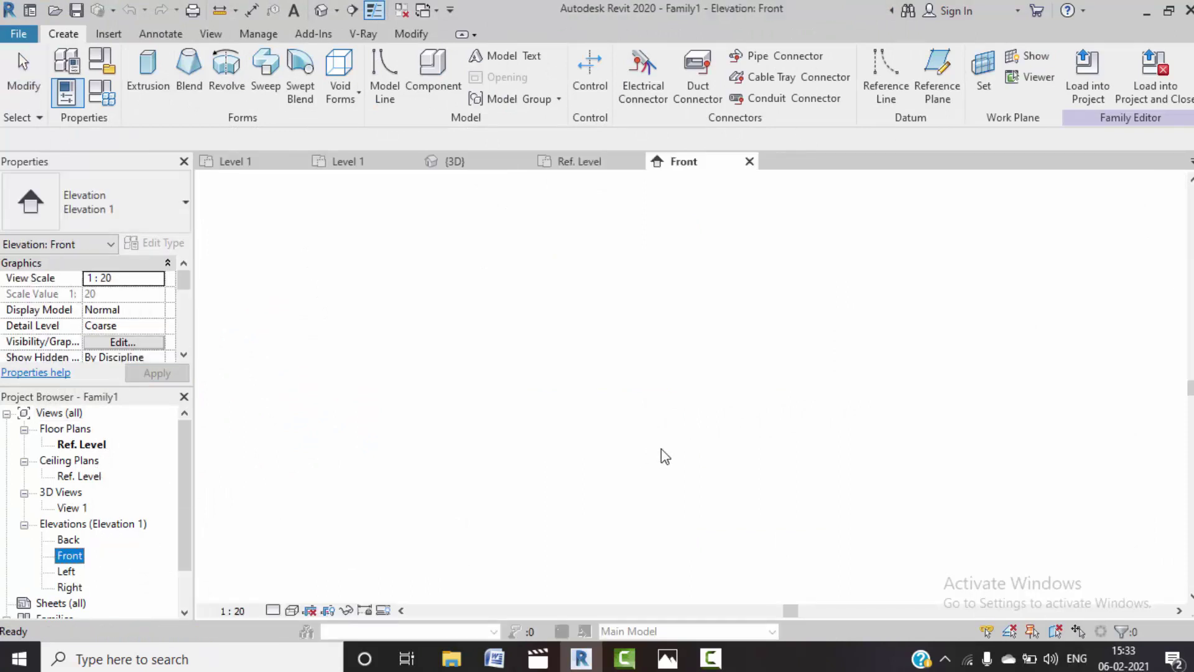
scroll(692, 501, up, 2)
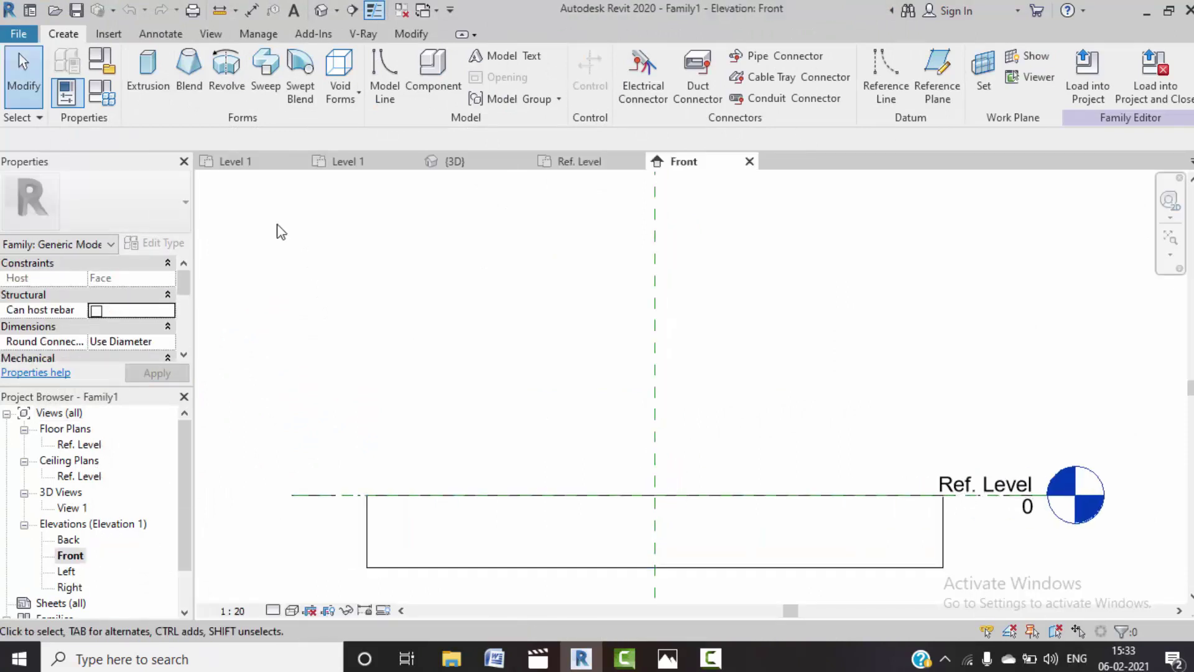
click(163, 87)
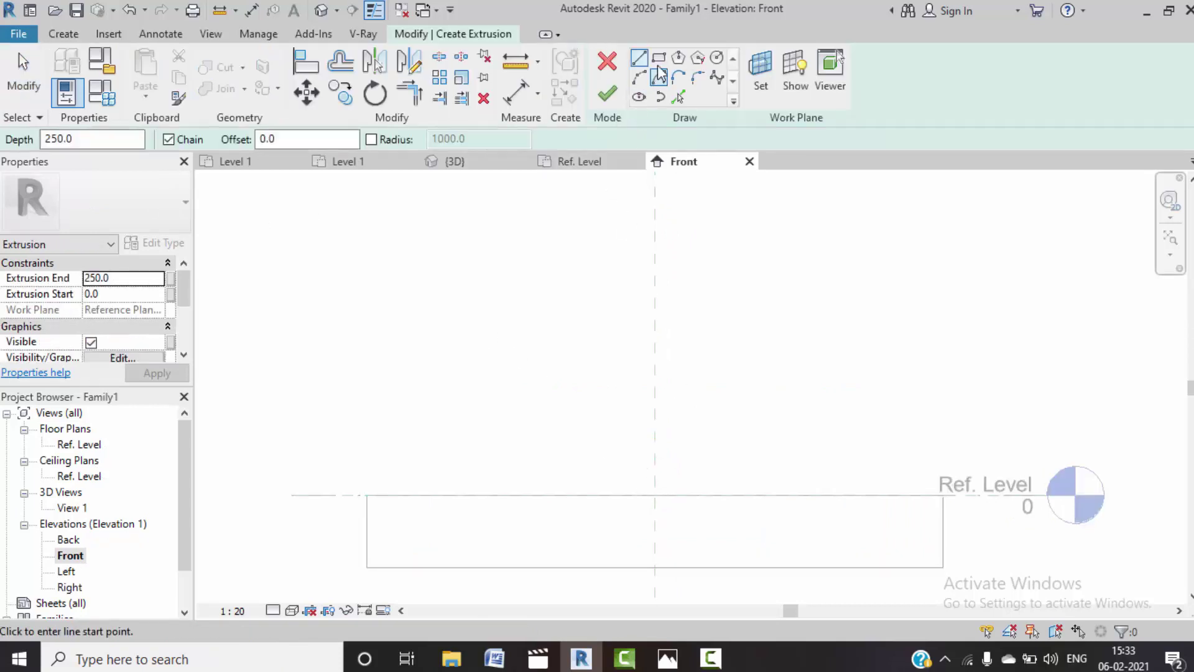
click(659, 58)
scroll(650, 496, up, 3)
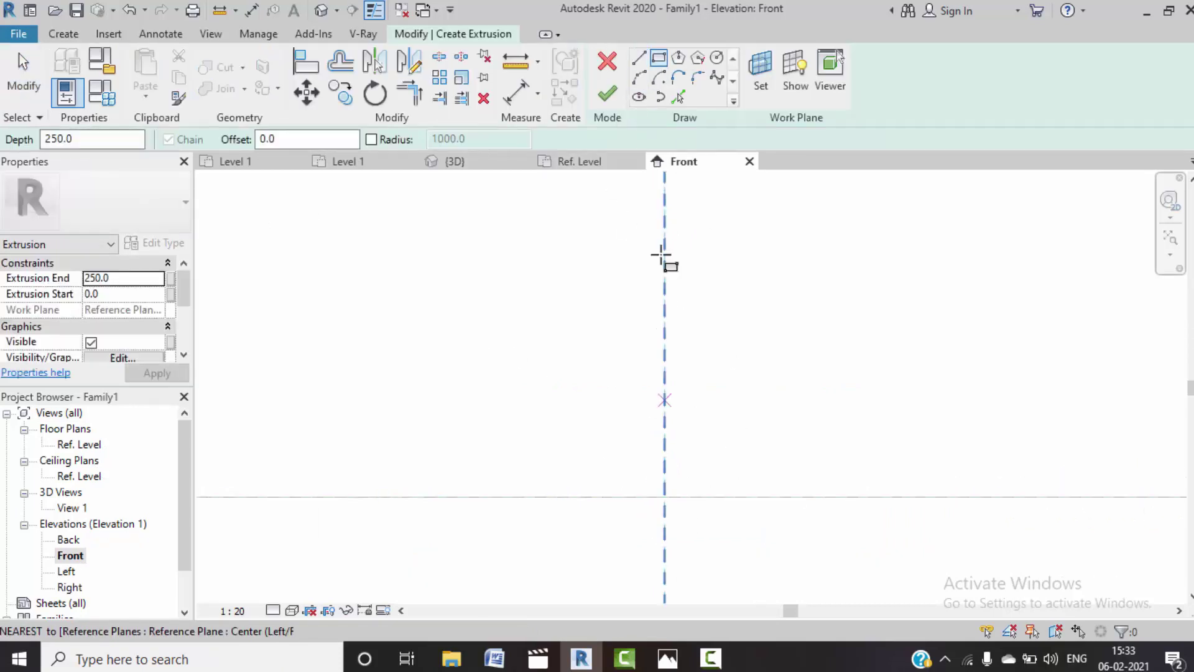
click(638, 58)
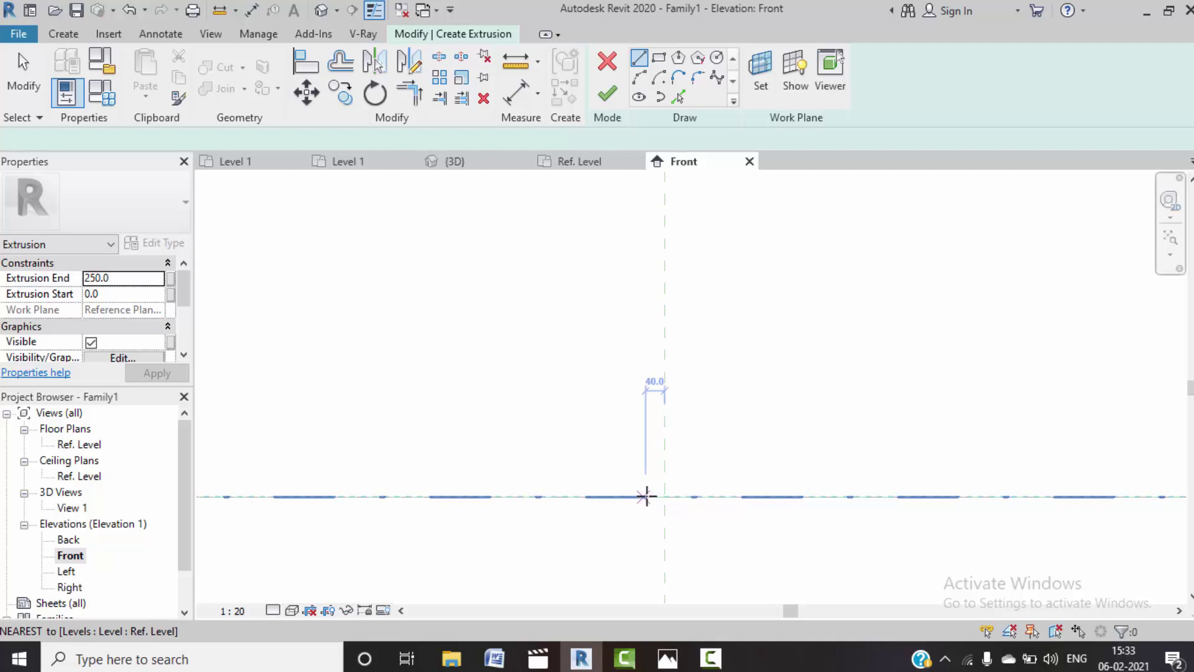
- Sketch the outer arch: short vertical sides, a shallow arc top and a flat base
click(647, 496)
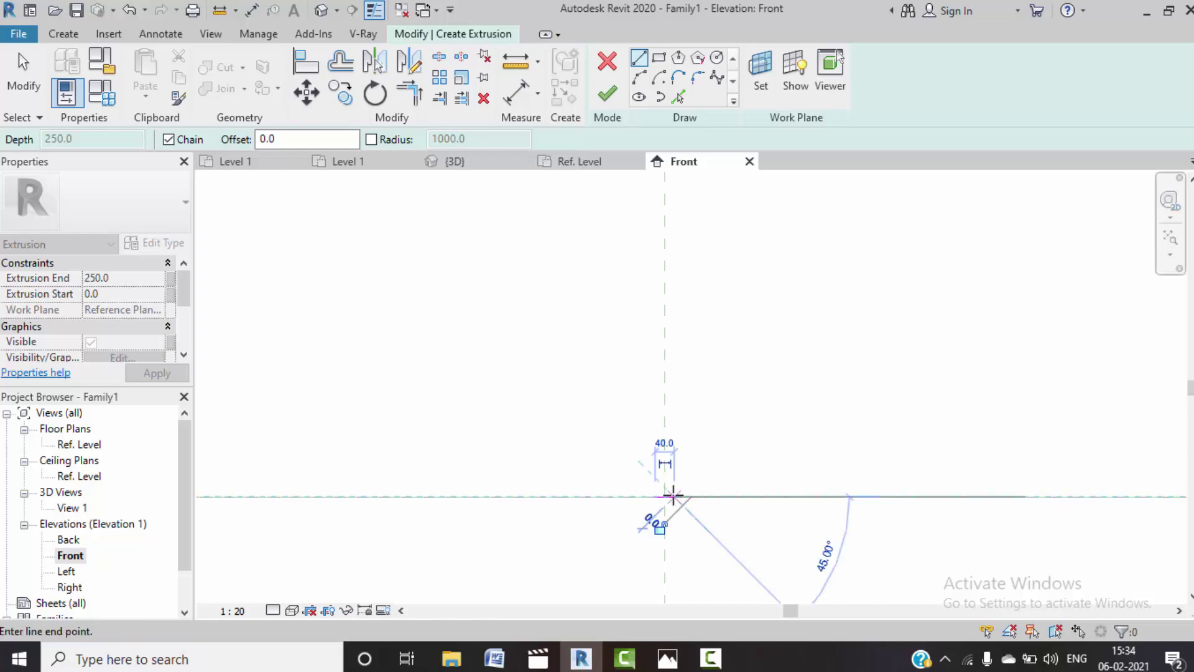
scroll(681, 496, up, 2)
scroll(677, 496, up, 5)
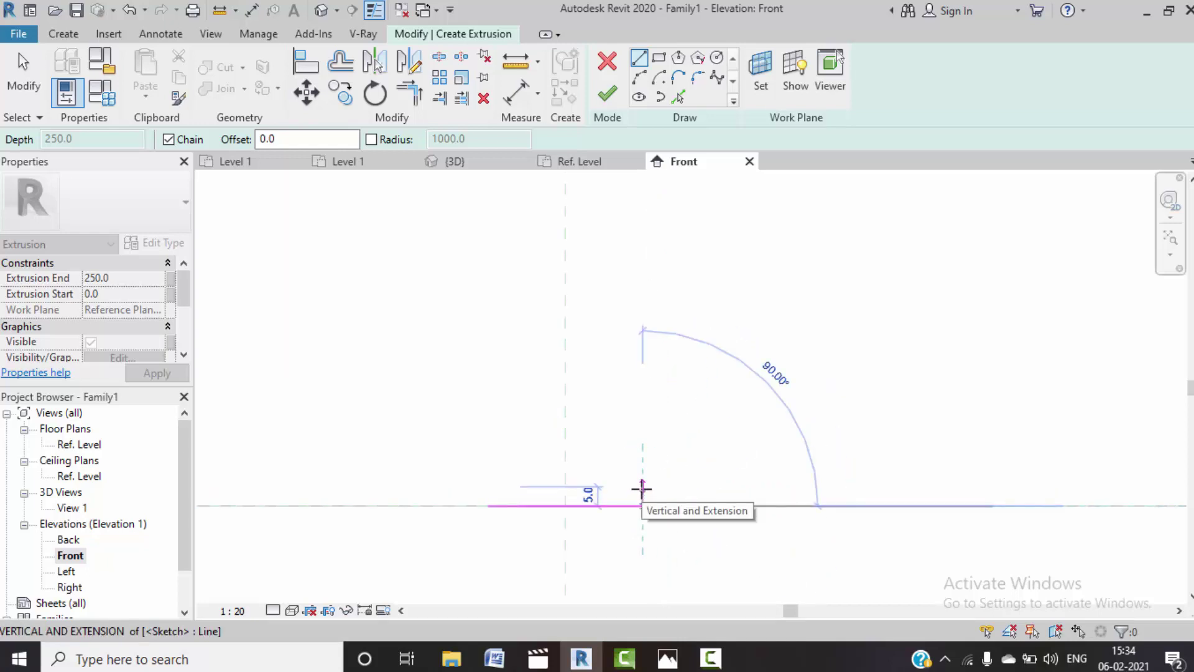
click(642, 487)
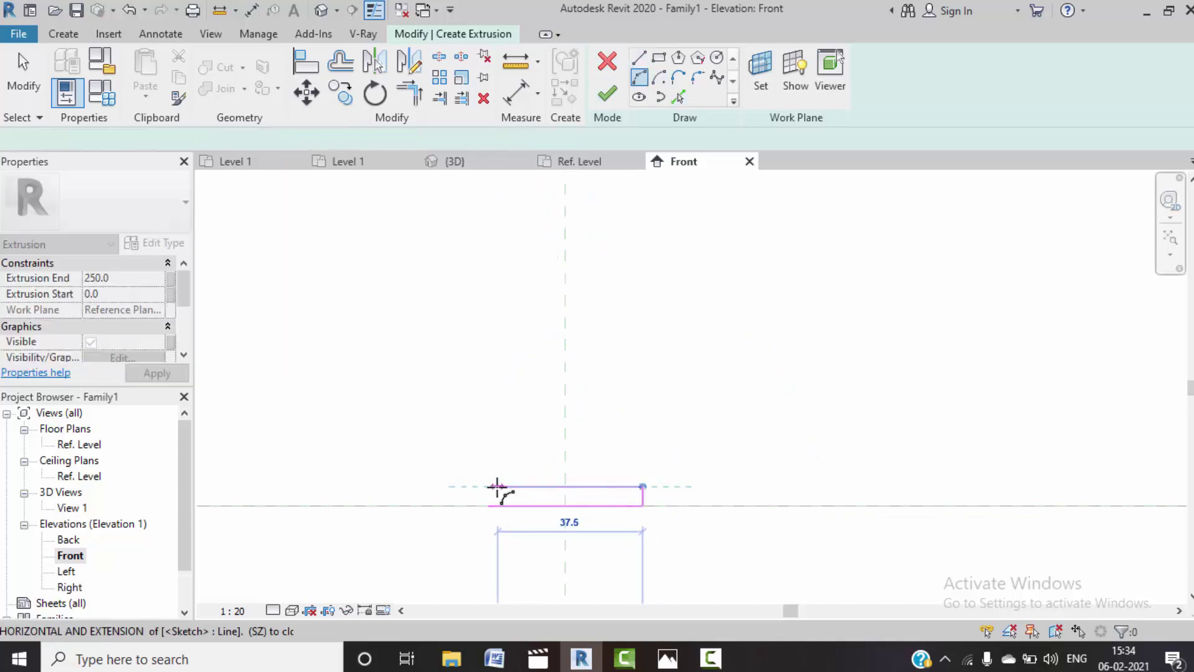
click(489, 486)
click(532, 465)
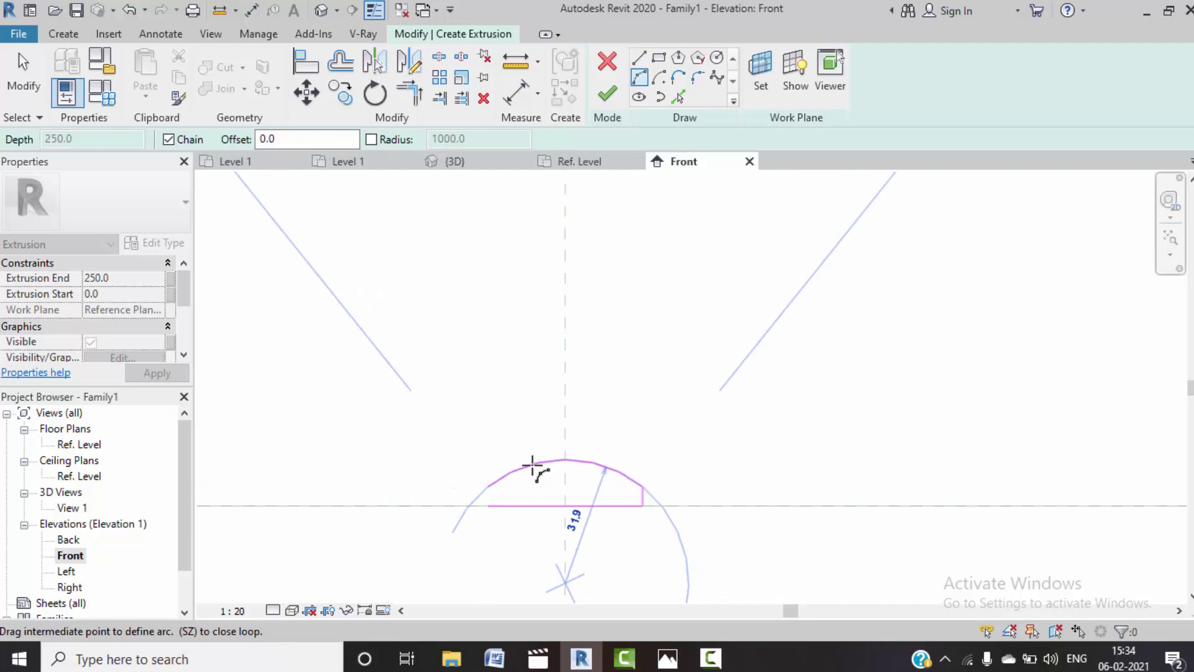
click(639, 58)
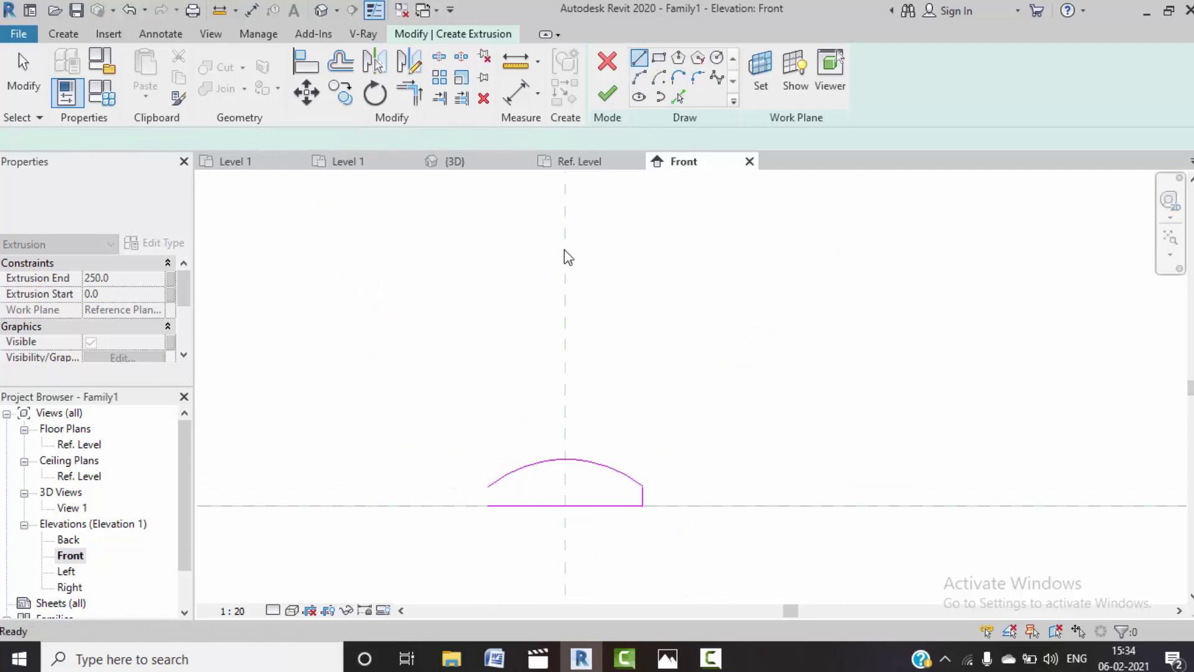
click(487, 505)
click(678, 96)
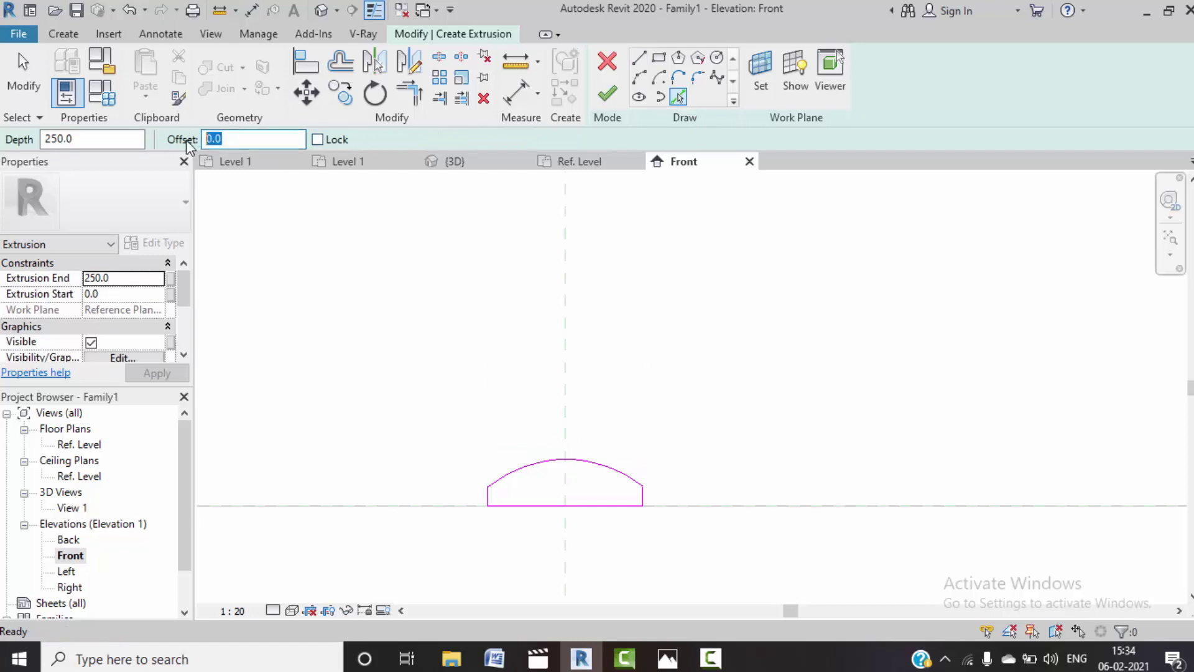
- Offset the arc, base and side inward by 3.0 with Pick Lines
click(529, 475)
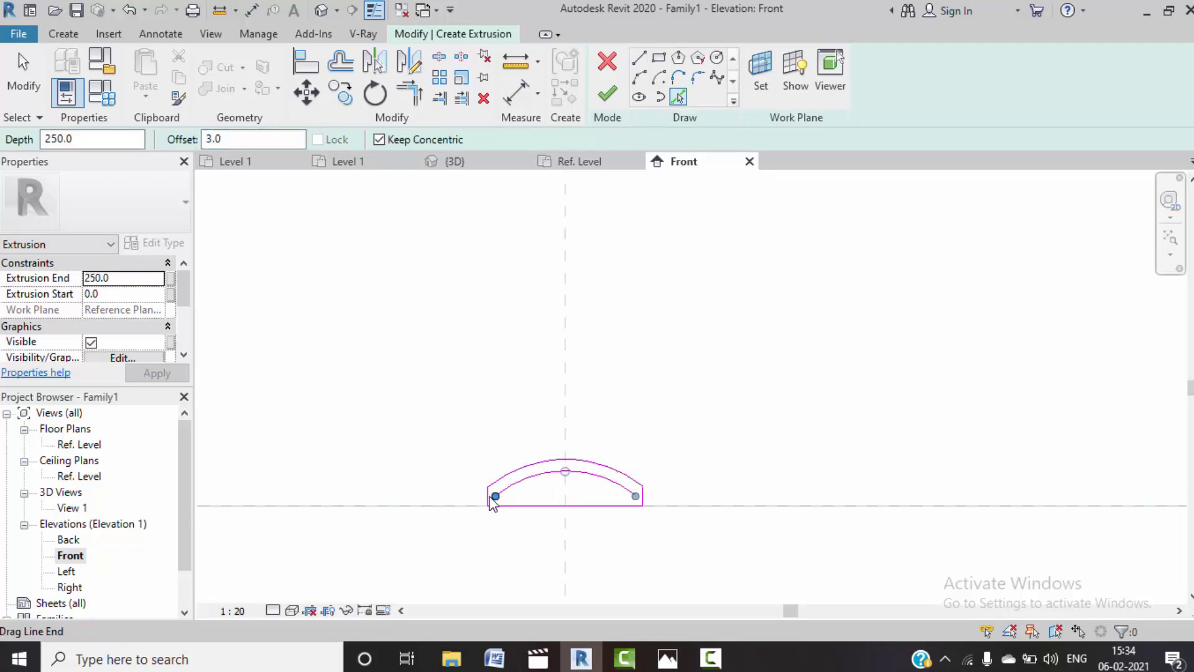
scroll(493, 504, up, 2)
scroll(493, 504, up, 3)
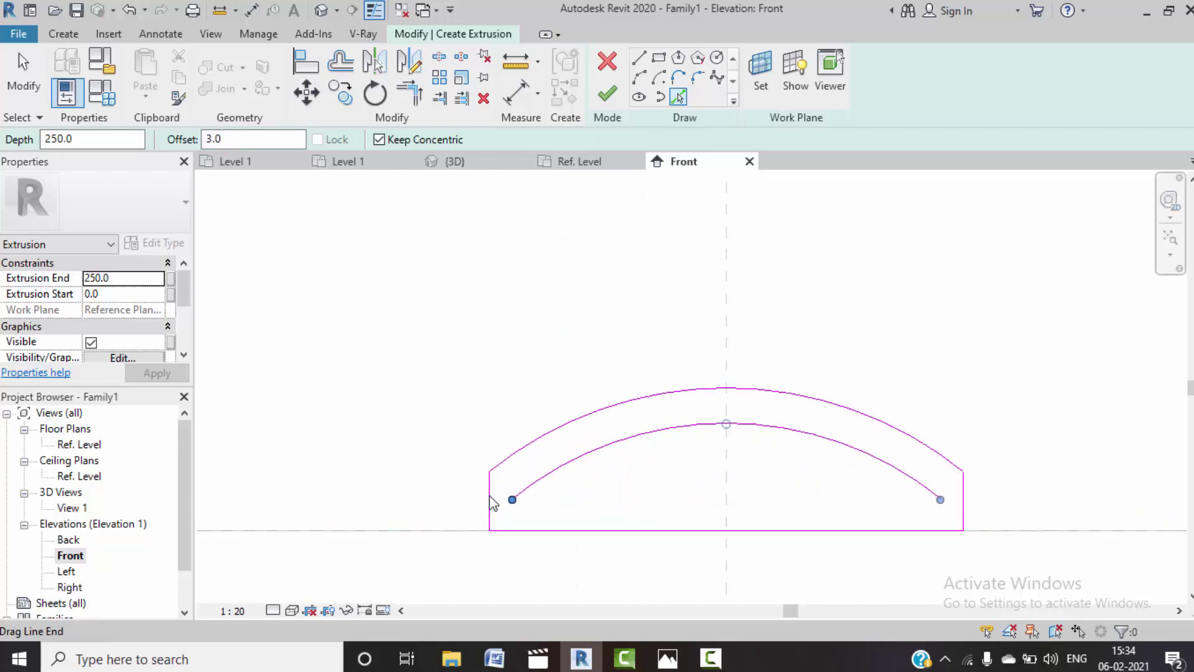
click(622, 529)
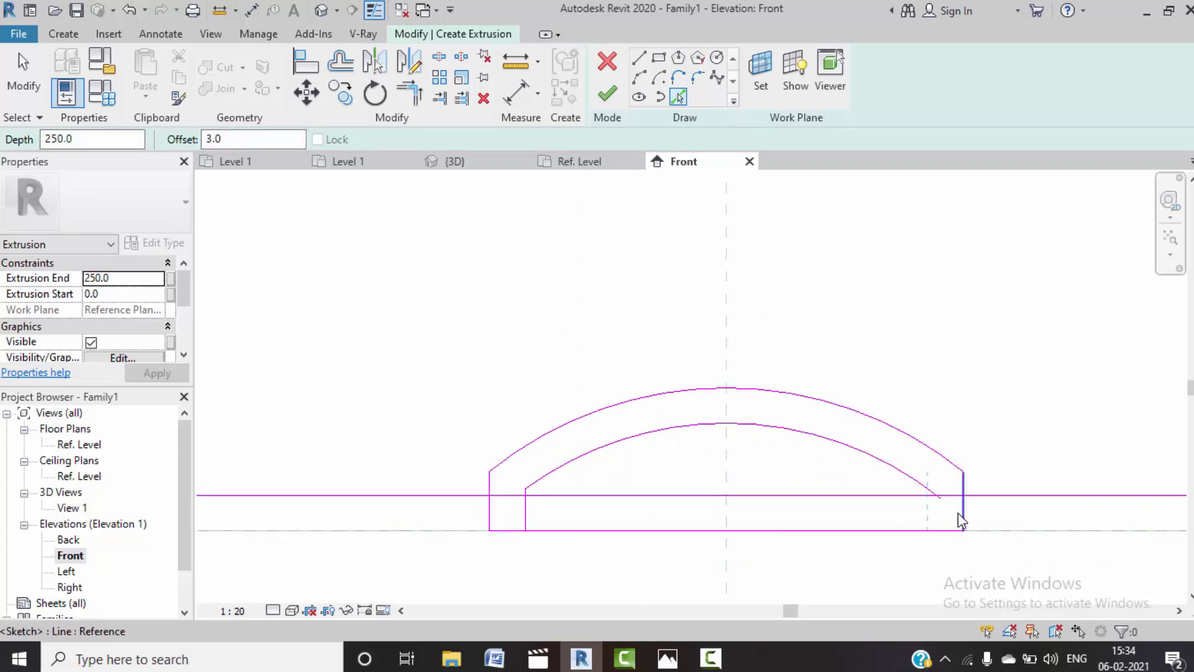
click(959, 513)
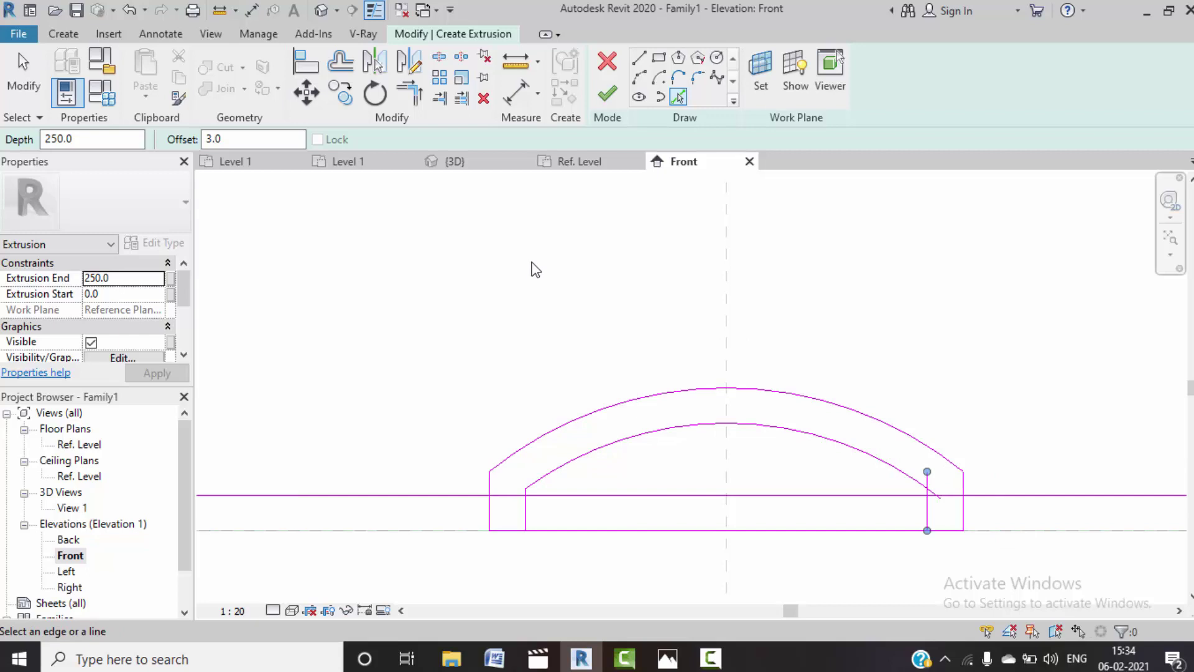
- Trim the inner lines to a corner and delete the too-short line
click(425, 105)
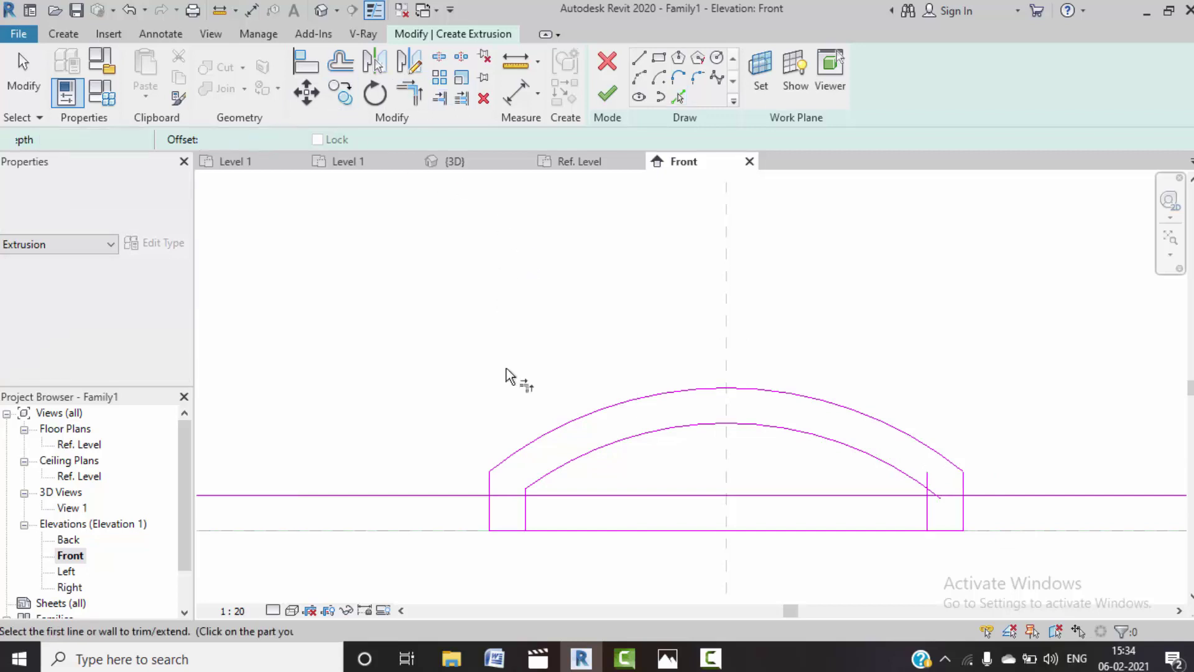
scroll(519, 493, up, 2)
scroll(519, 493, up, 3)
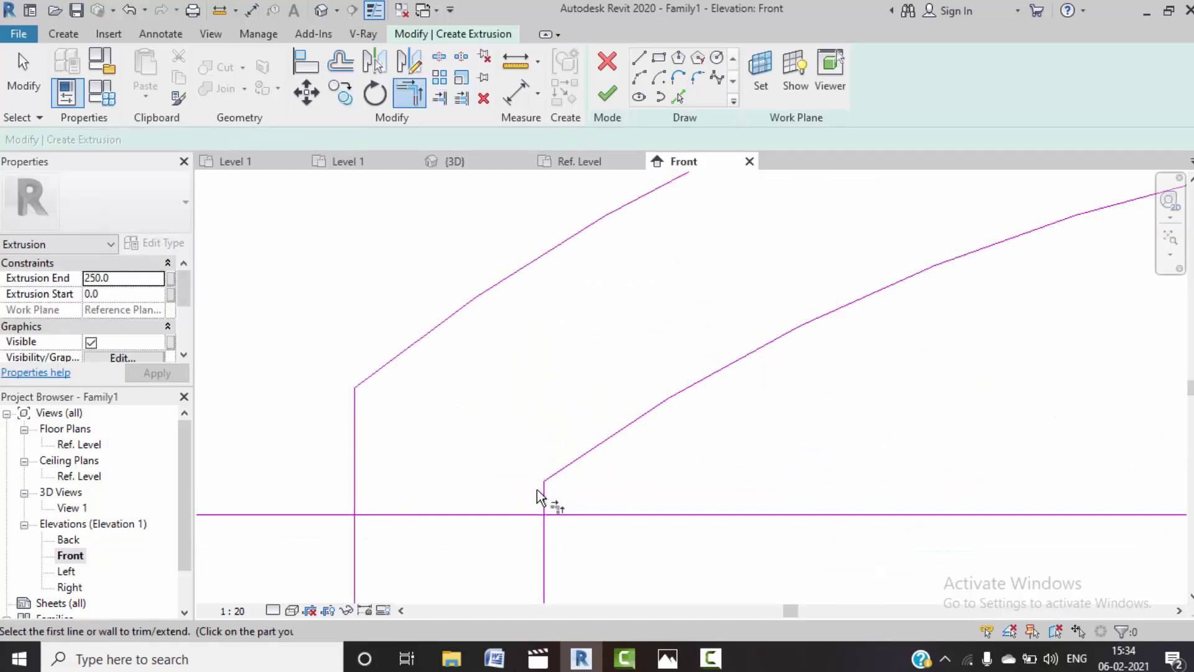
click(549, 500)
click(568, 516)
scroll(594, 438, down, 3)
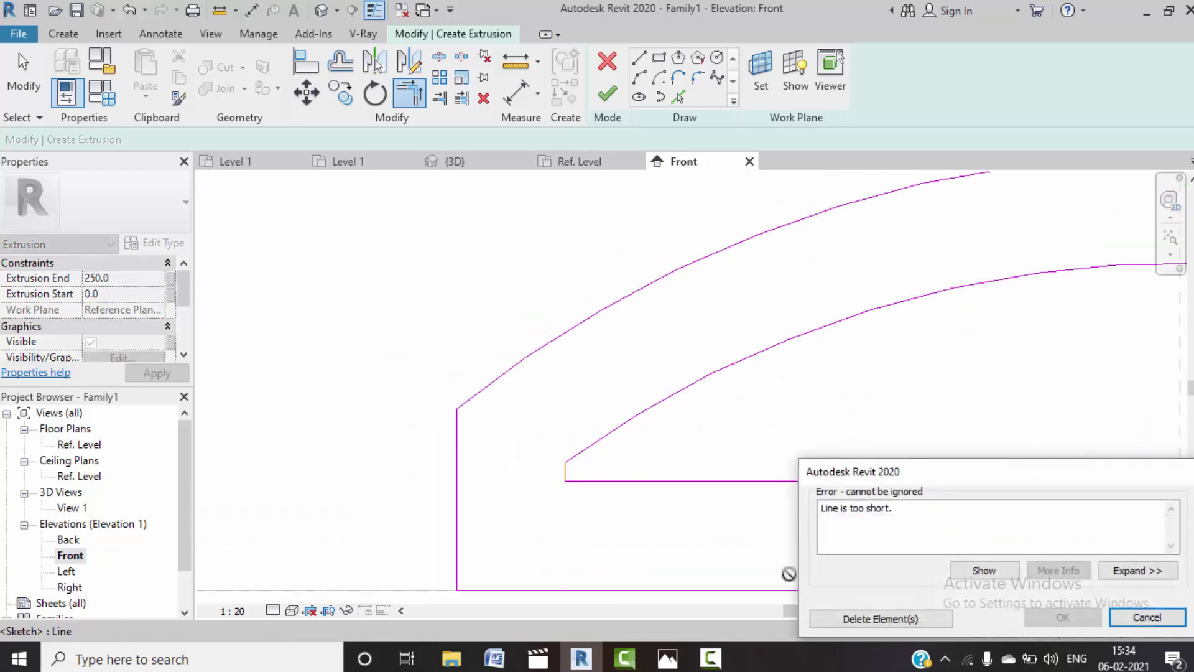
click(878, 620)
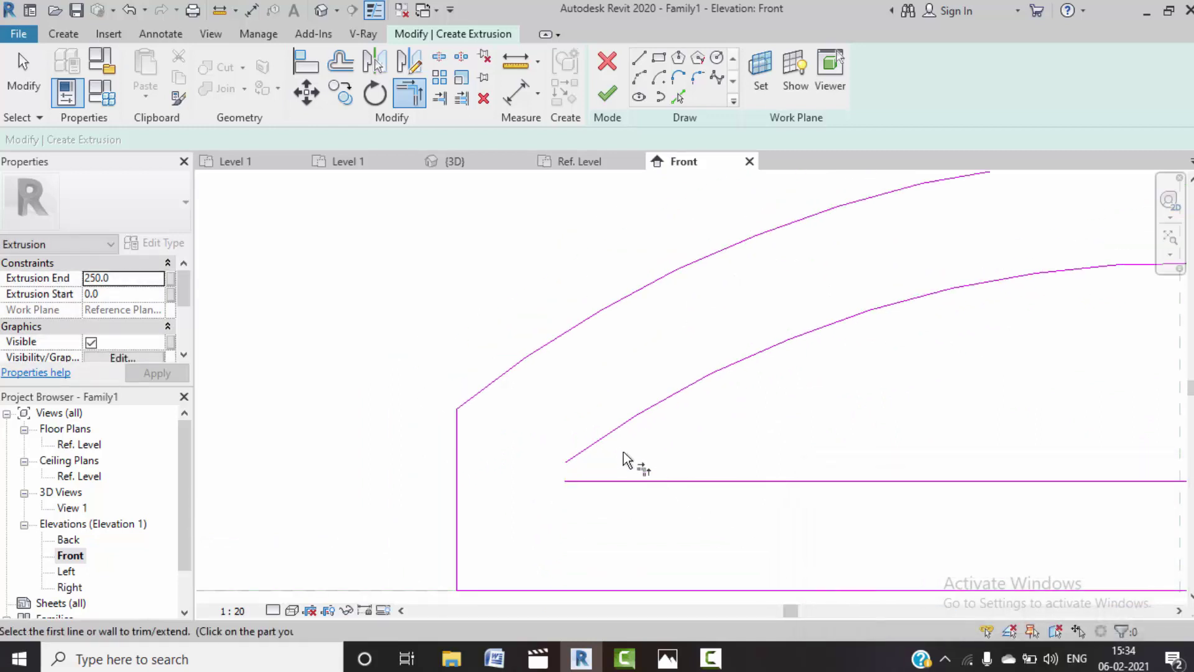
scroll(619, 457, down, 2)
middle_drag(617, 456, 598, 457)
scroll(594, 455, down, 2)
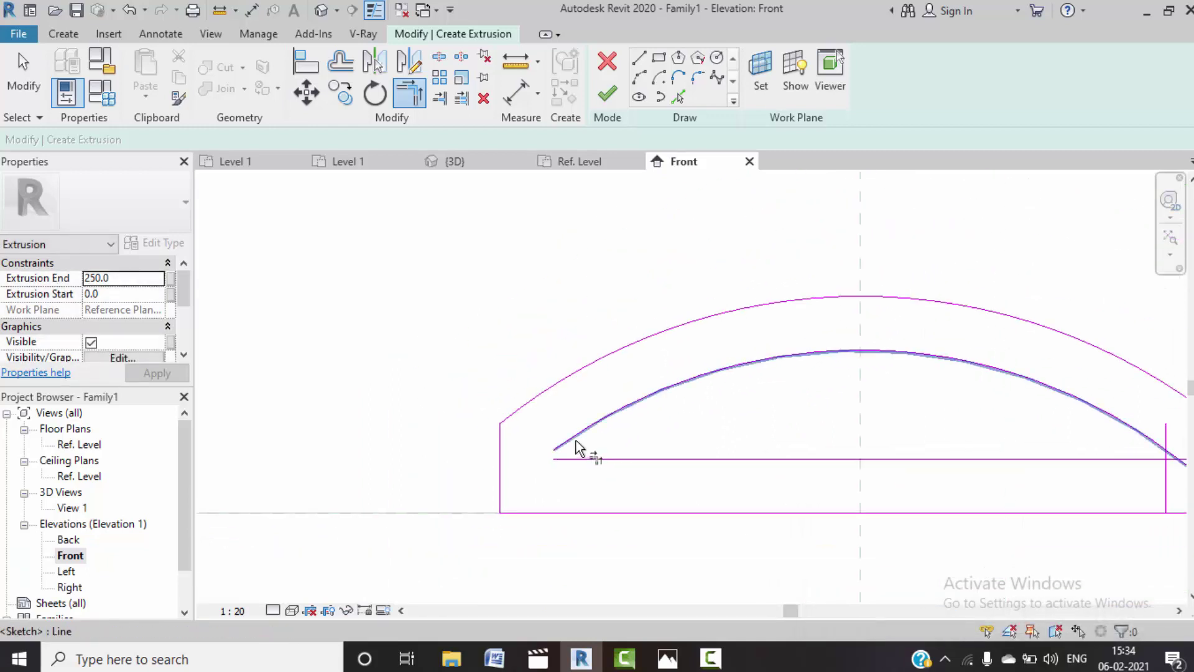
- Join the inner arc to the horizontal line and delete the leftover right vertical line
click(575, 443)
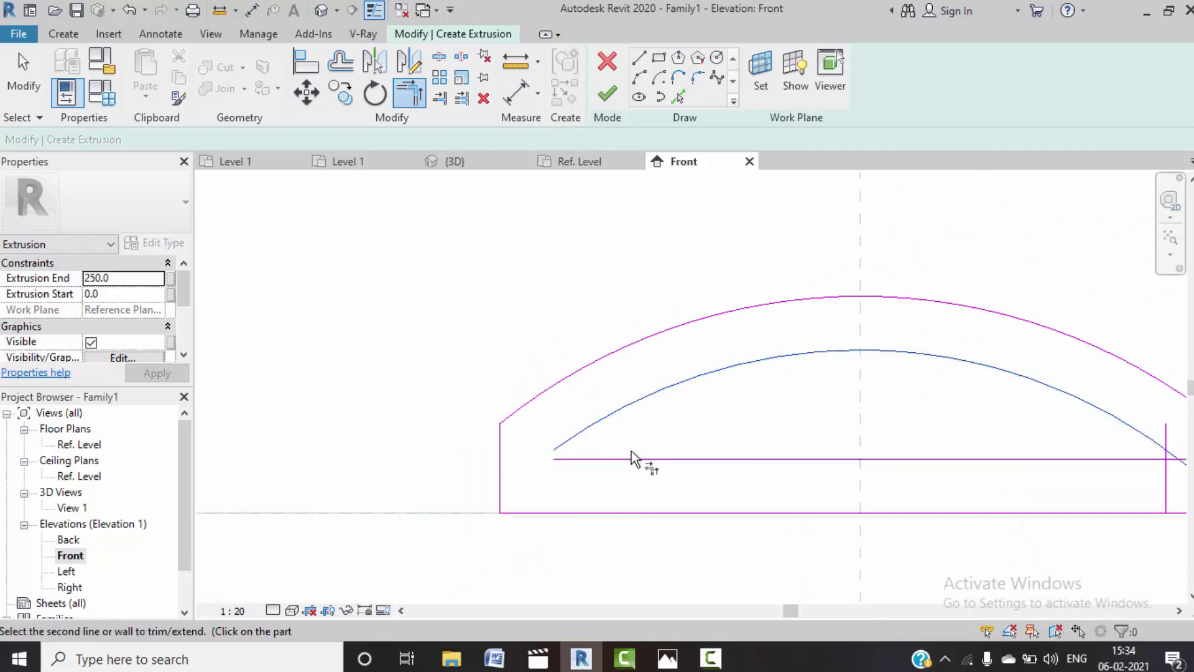
click(409, 97)
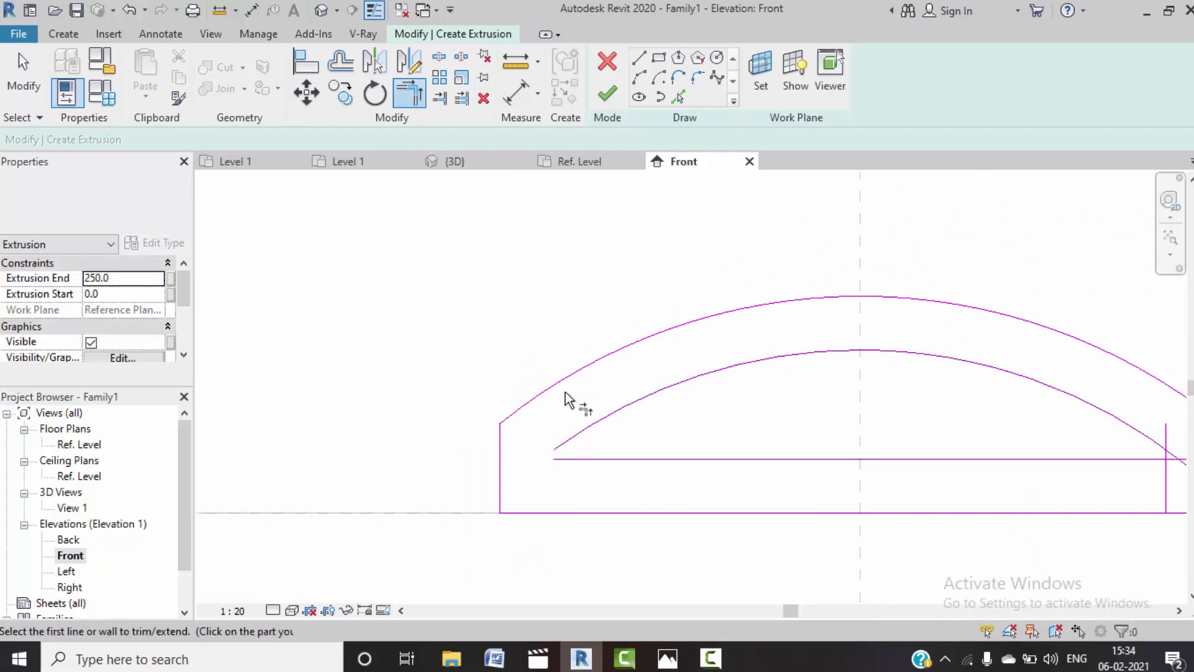
click(571, 439)
scroll(574, 435, down, 2)
middle_drag(664, 462, 616, 413)
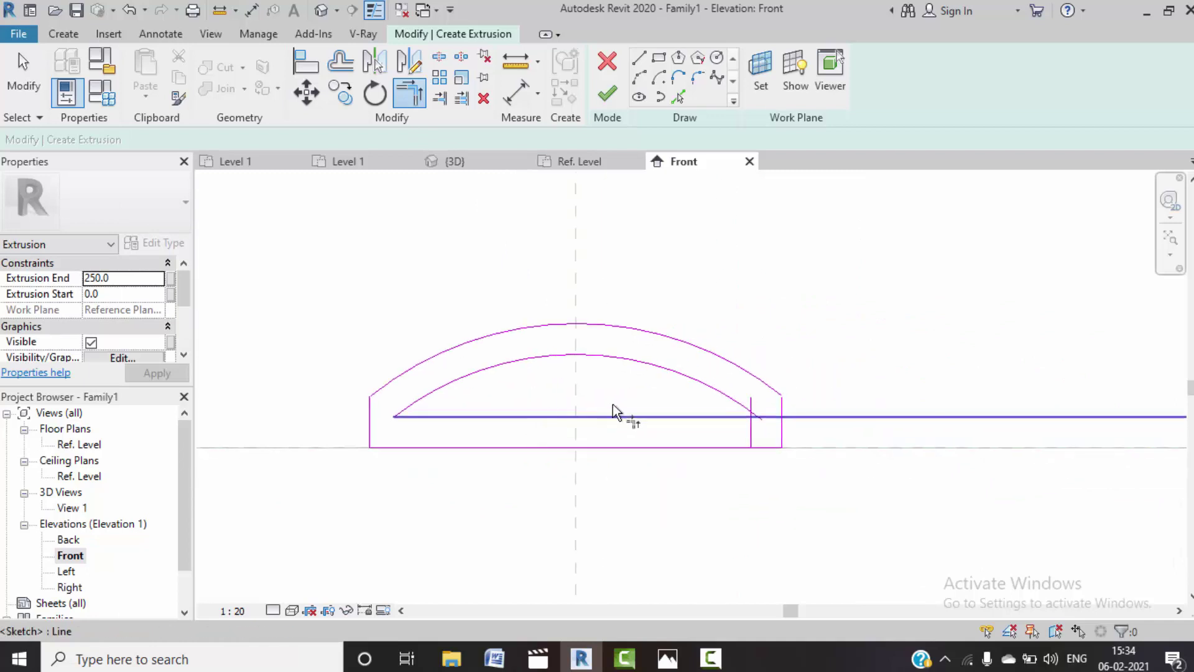
scroll(753, 410, up, 3)
click(753, 423)
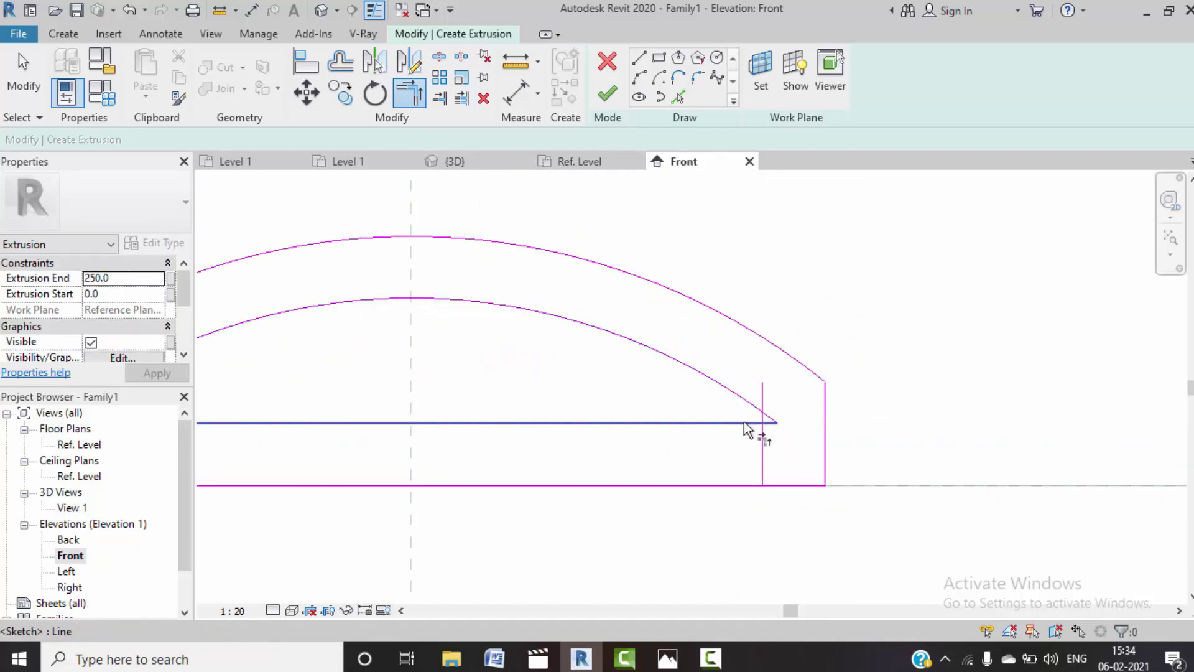
key(Escape)
key(Escape)
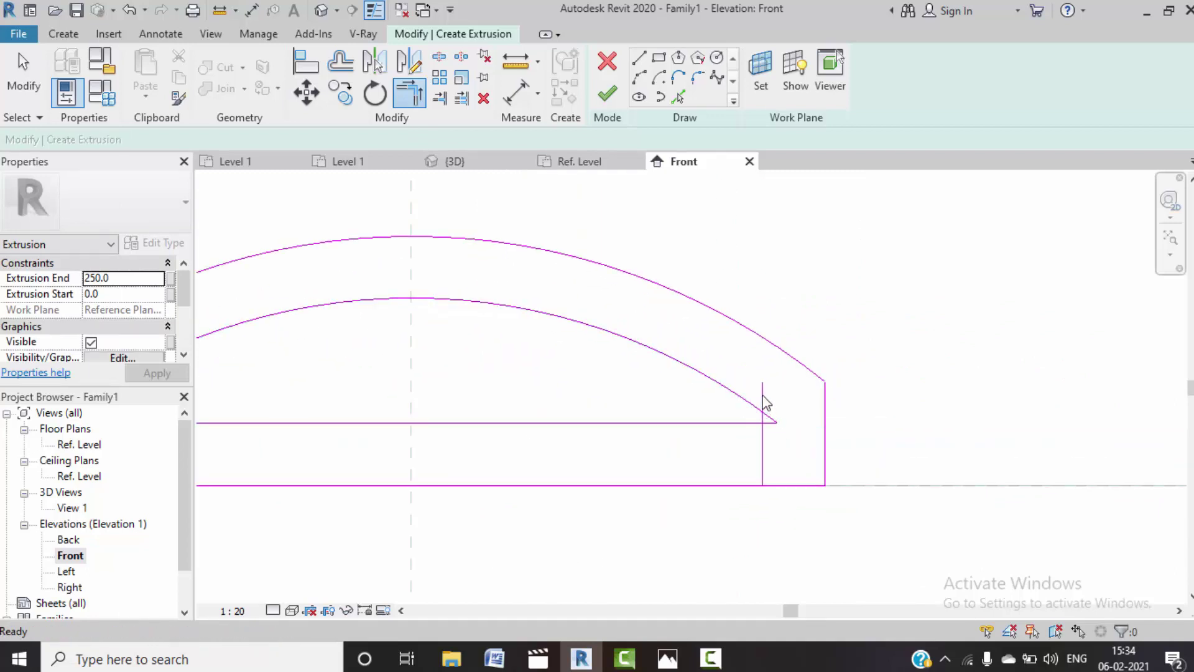
click(764, 404)
key(Delete)
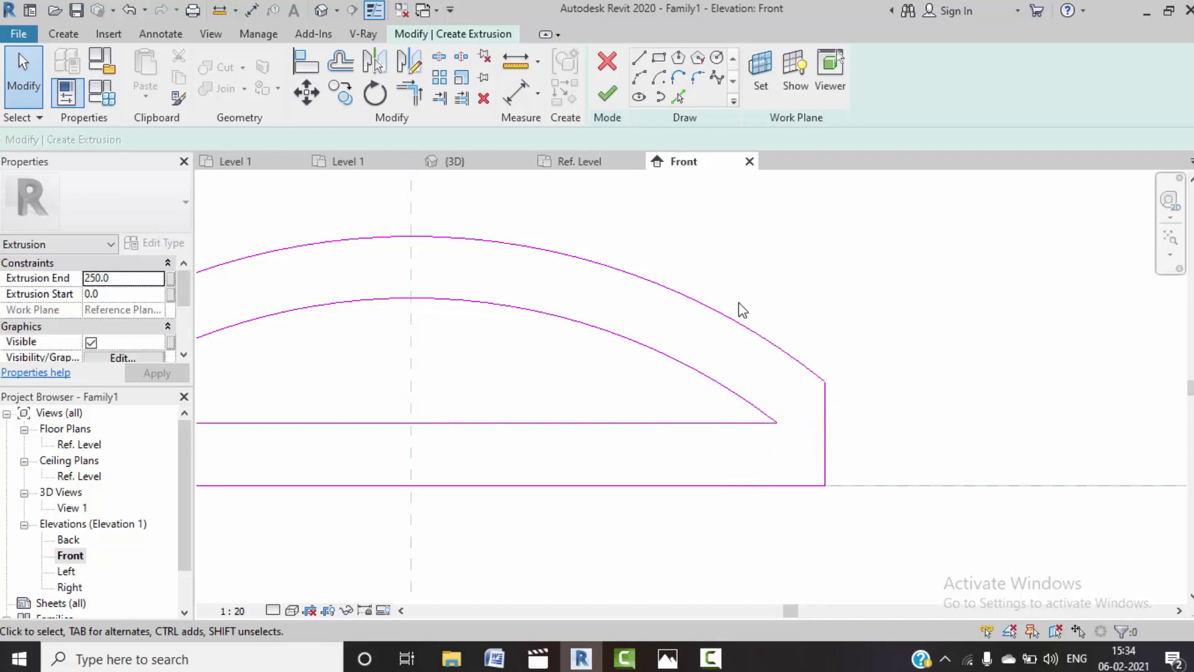
scroll(738, 307, down, 2)
scroll(622, 248, down, 2)
- Finish the sketch and drag the handle extrusion much shallower in the Ref. Level plan
click(597, 99)
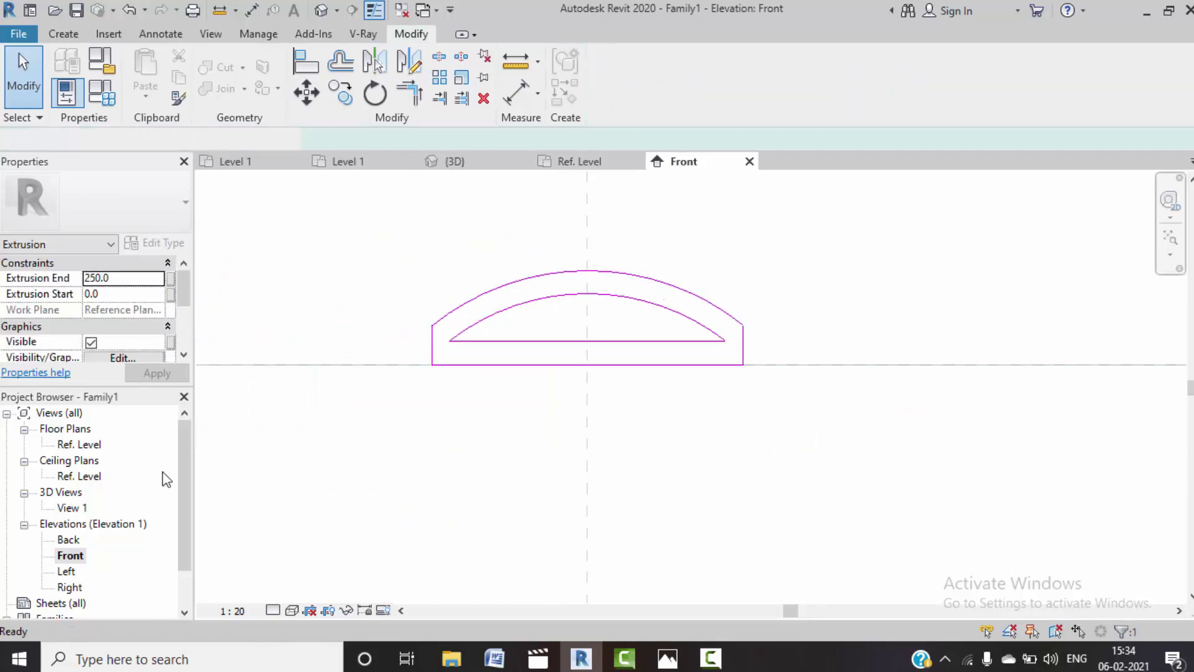
double_click(79, 444)
click(691, 401)
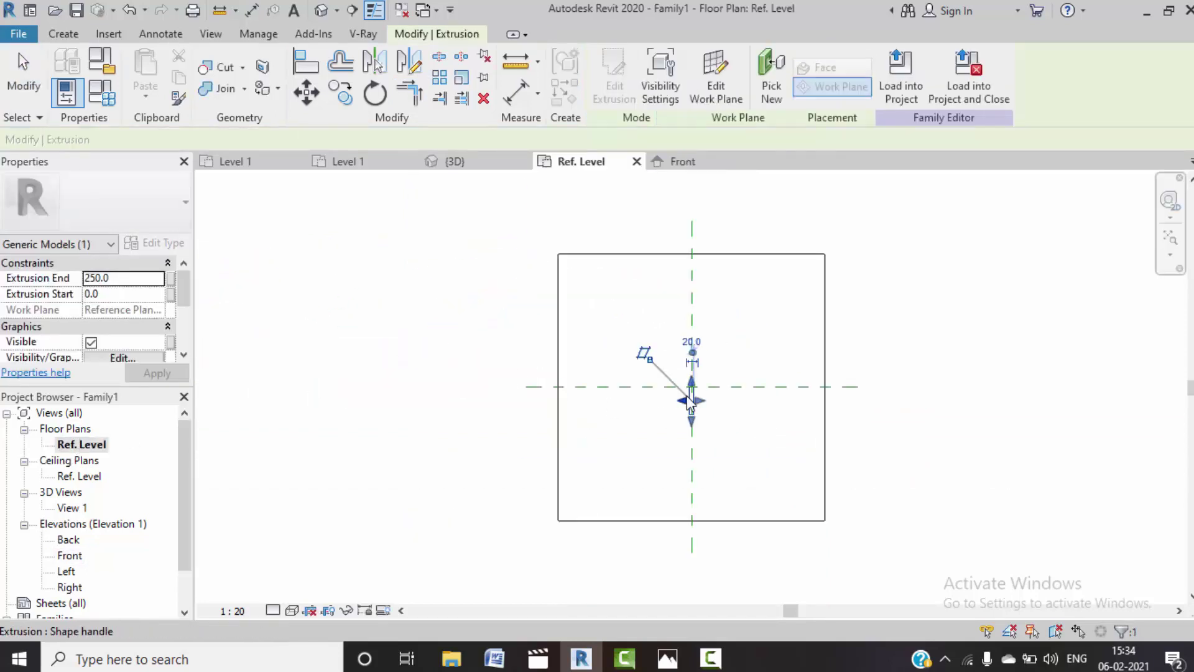
scroll(691, 410, up, 3)
scroll(693, 445, up, 1)
mouse_move(686, 427)
mouse_down()
mouse_move(688, 314)
mouse_move(659, 281)
mouse_up()
scroll(688, 314, up, 2)
scroll(678, 320, up, 3)
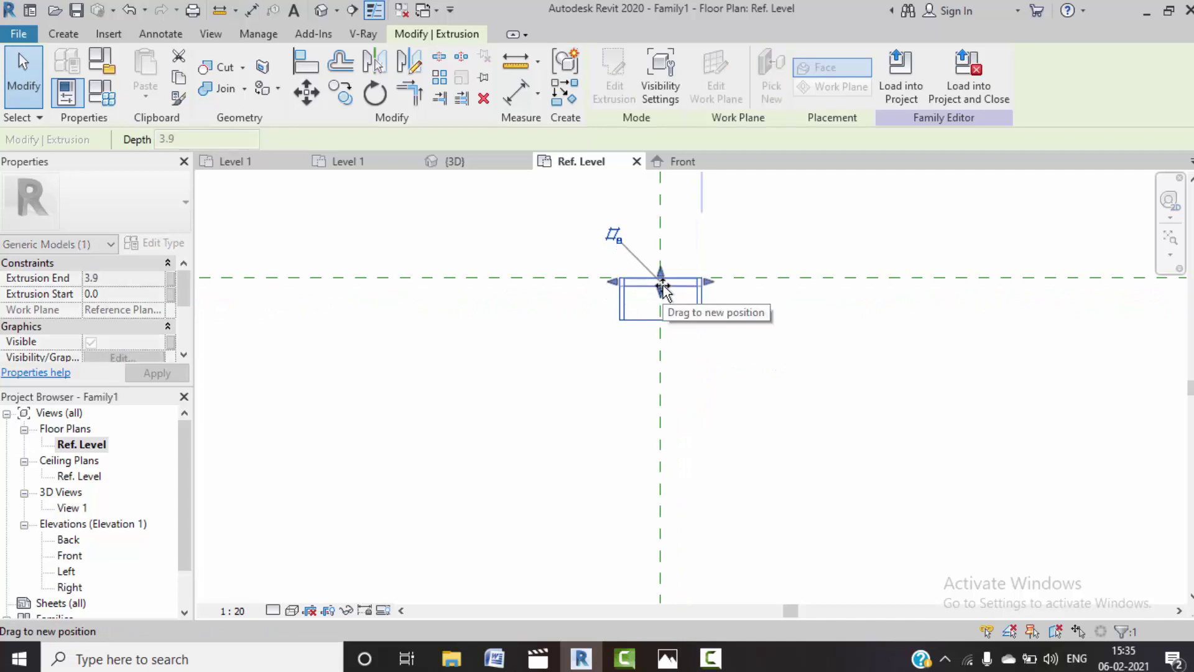
click(709, 341)
- Load the edited Family1 handle into Project1
click(607, 81)
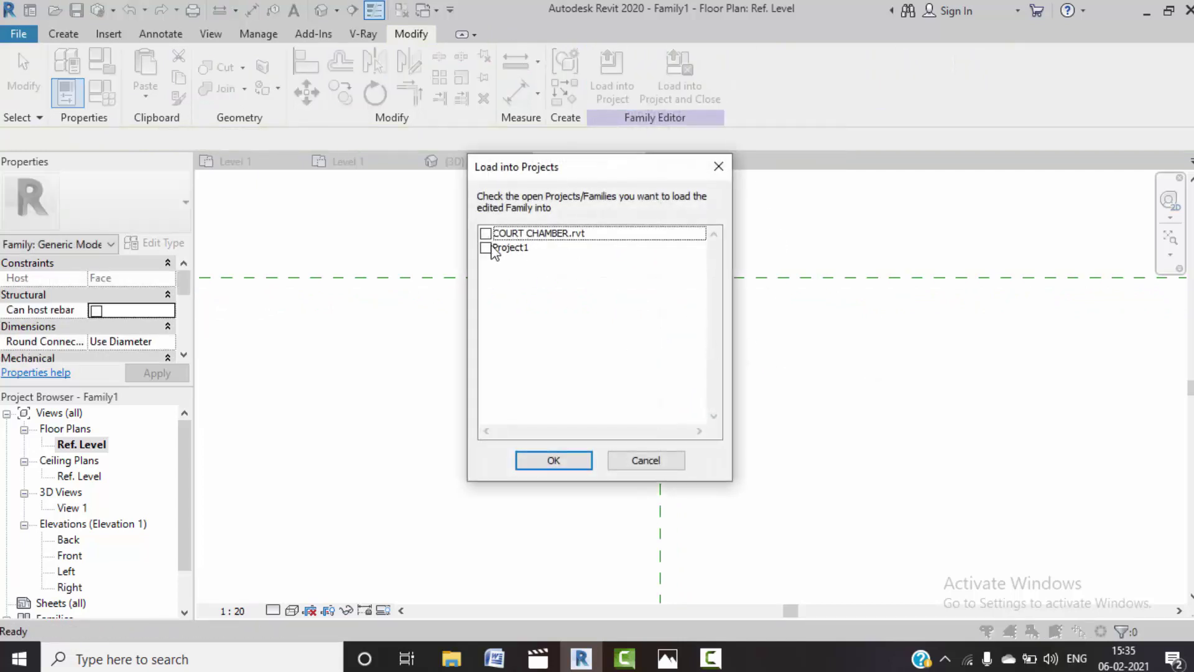
click(494, 247)
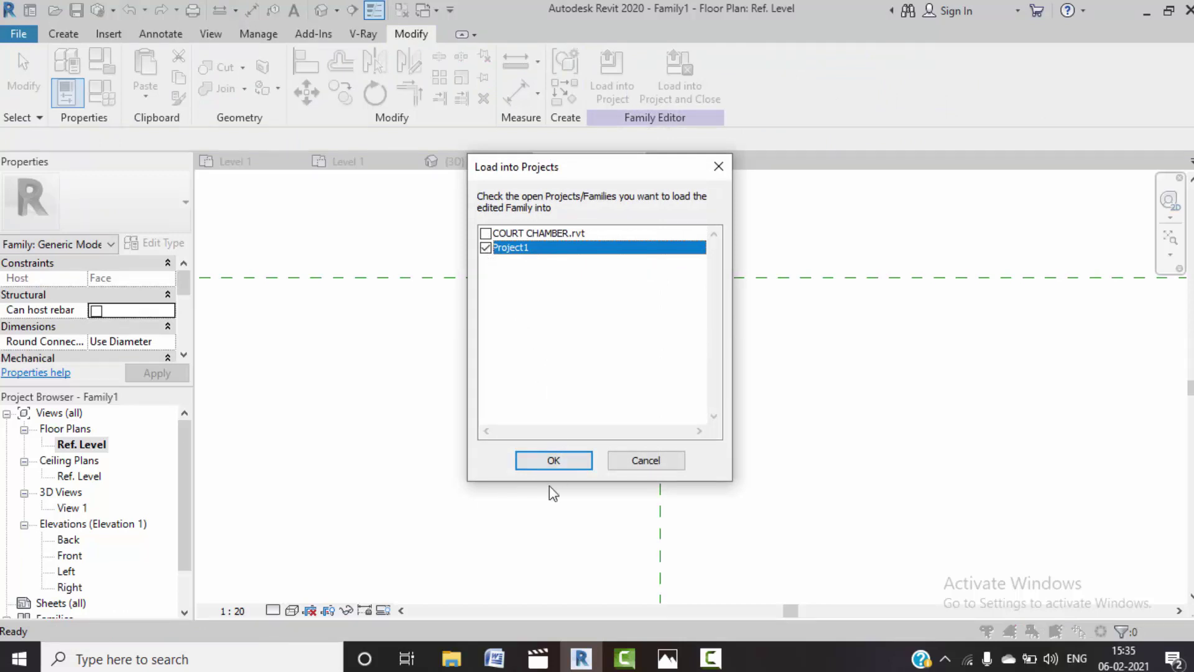
click(545, 467)
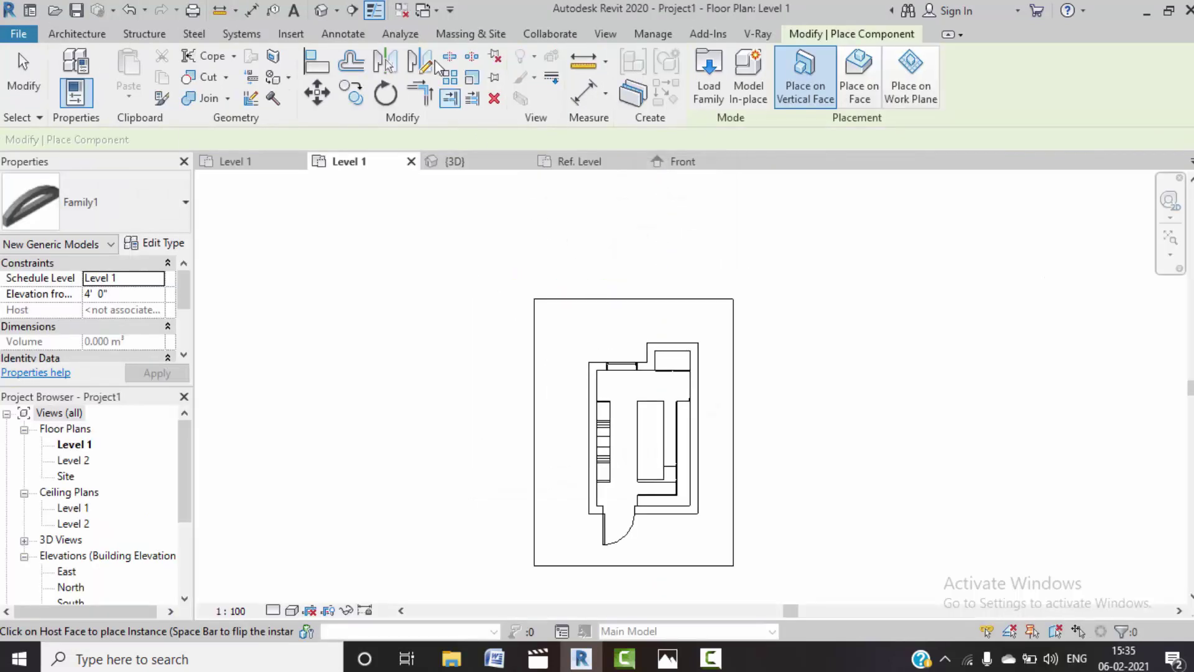
- Place Family1 handles on the wall cabinet door faces in the 3D view
click(321, 10)
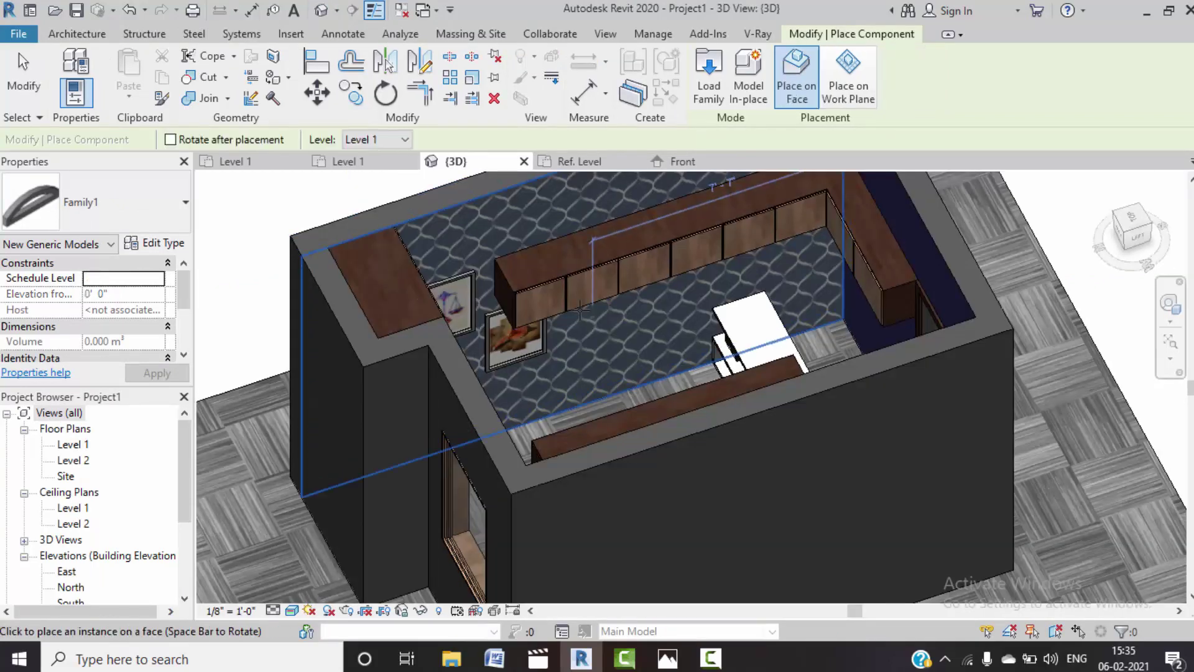
scroll(568, 304, up, 3)
scroll(434, 317, up, 2)
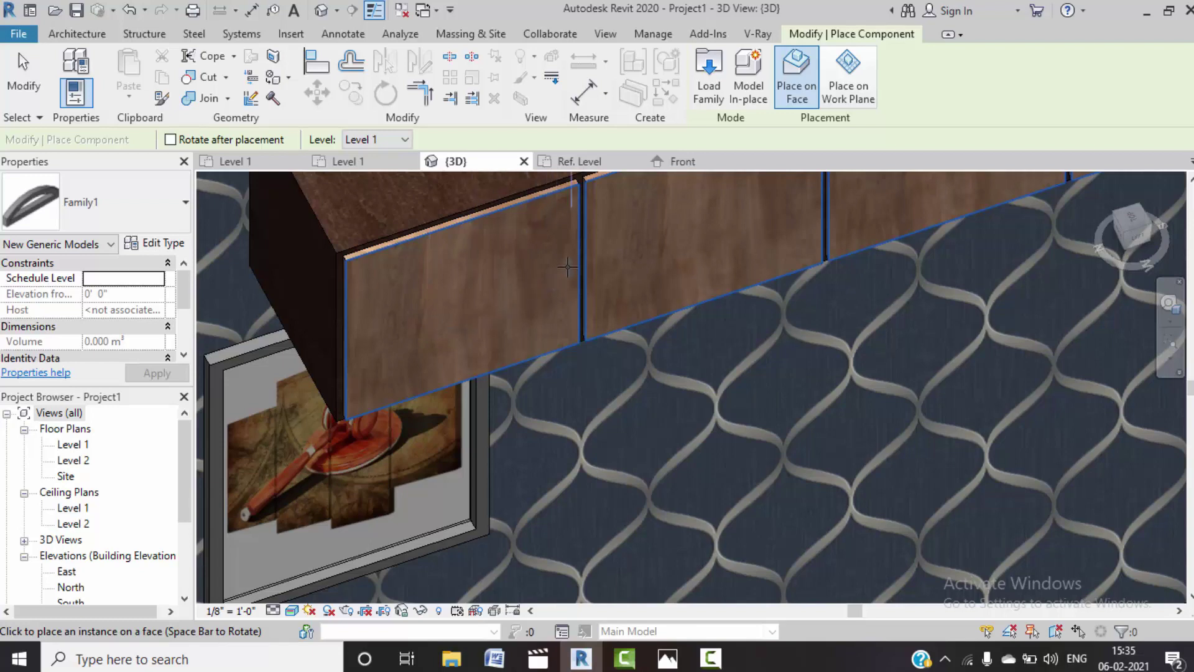
middle_drag(621, 311, 502, 380)
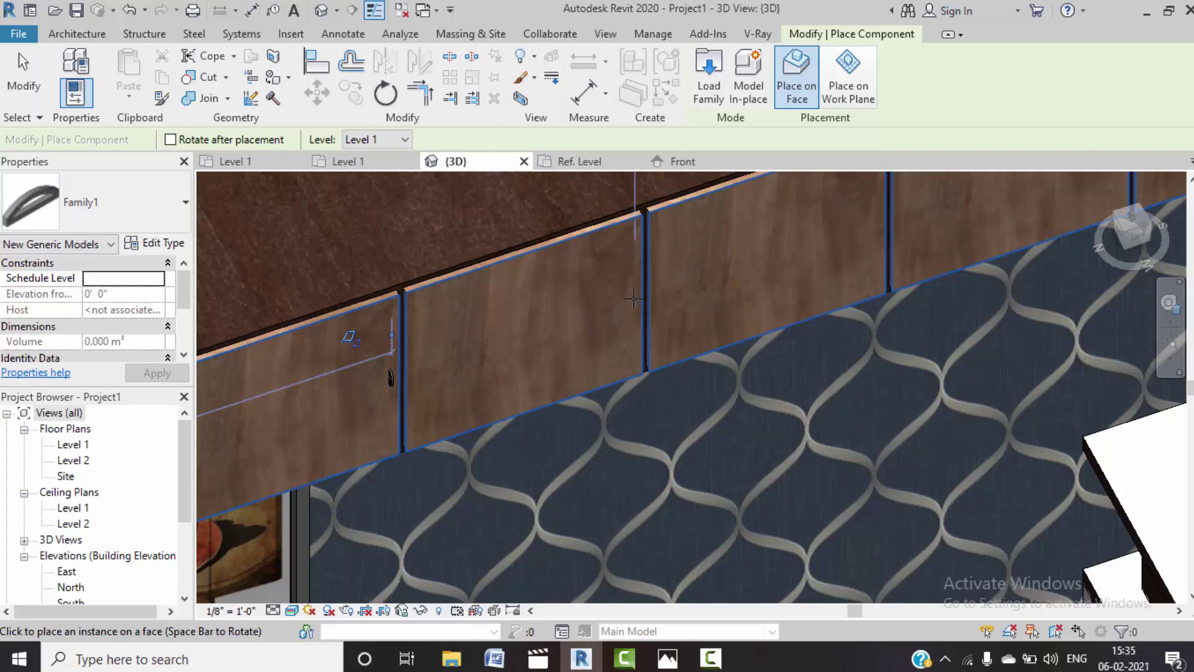
middle_drag(563, 344, 544, 330)
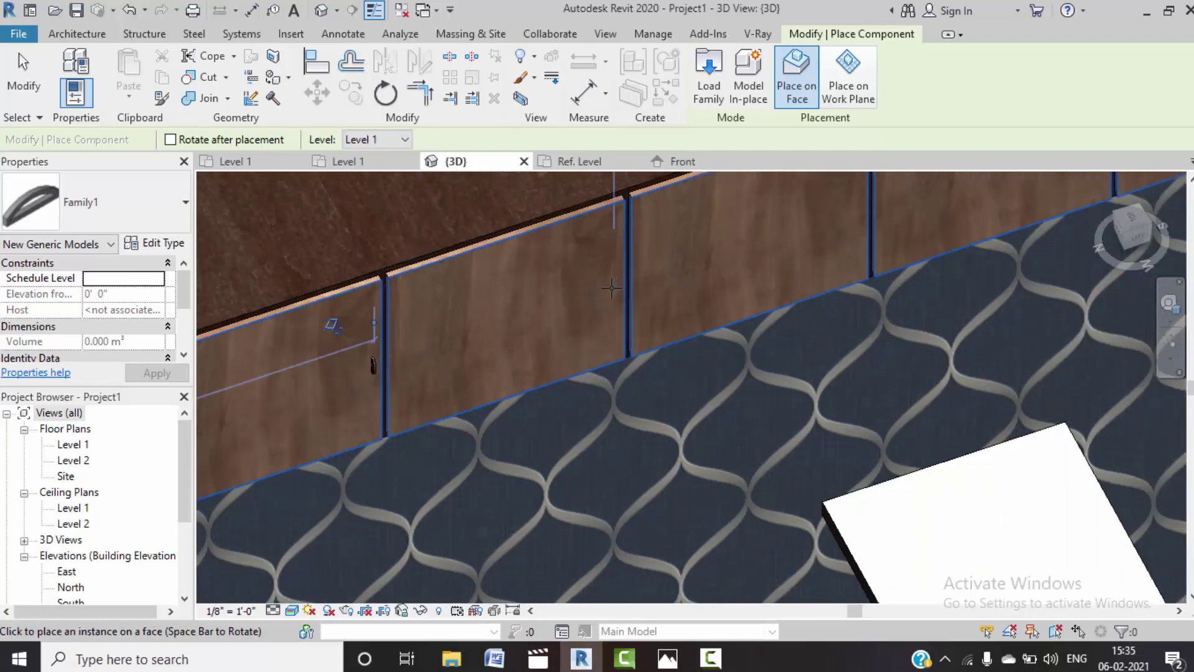
middle_drag(533, 341, 636, 299)
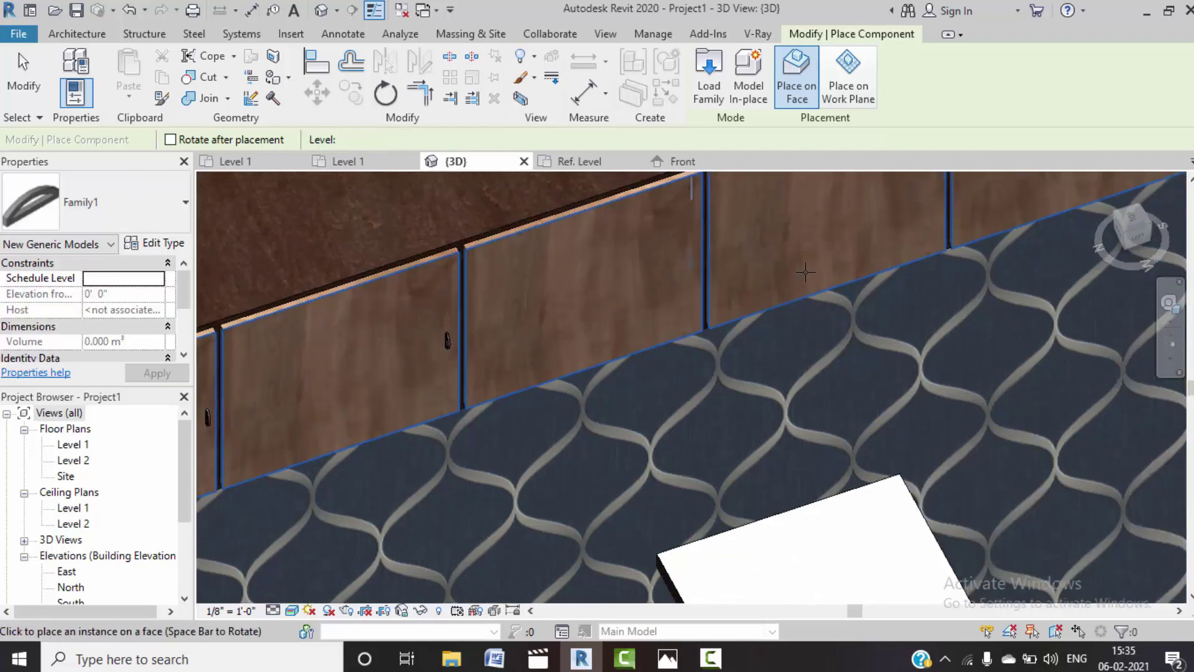
middle_drag(770, 310, 512, 362)
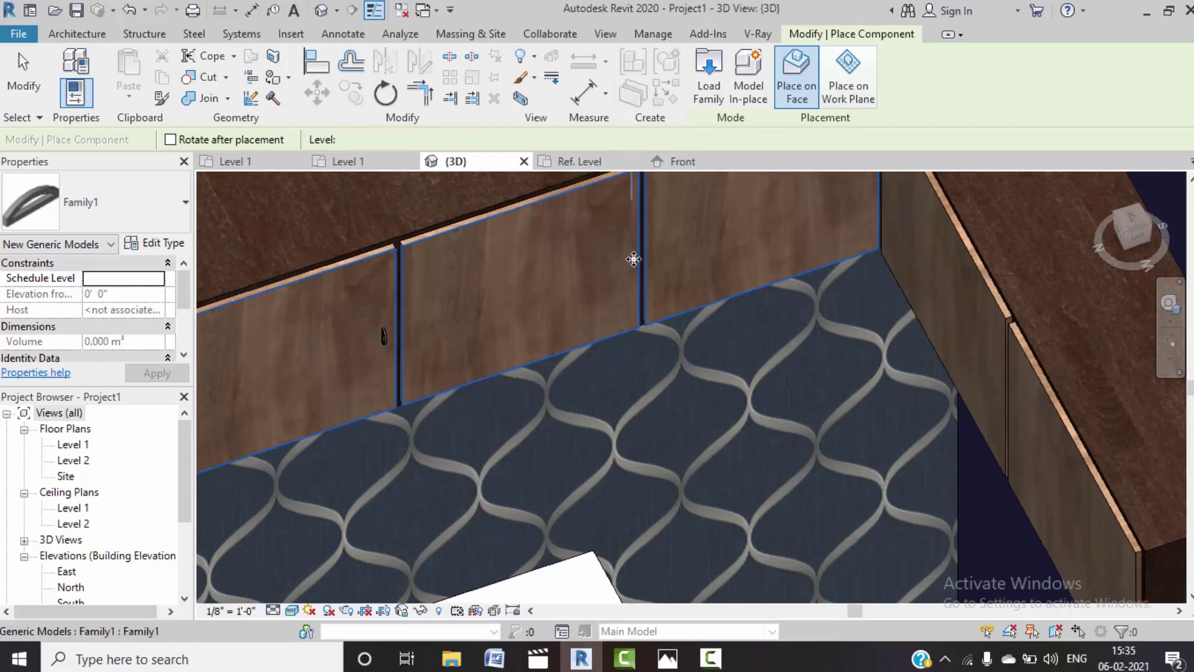
mouse_move(631, 259)
middle_down()
mouse_move(655, 321)
mouse_move(599, 340)
middle_up()
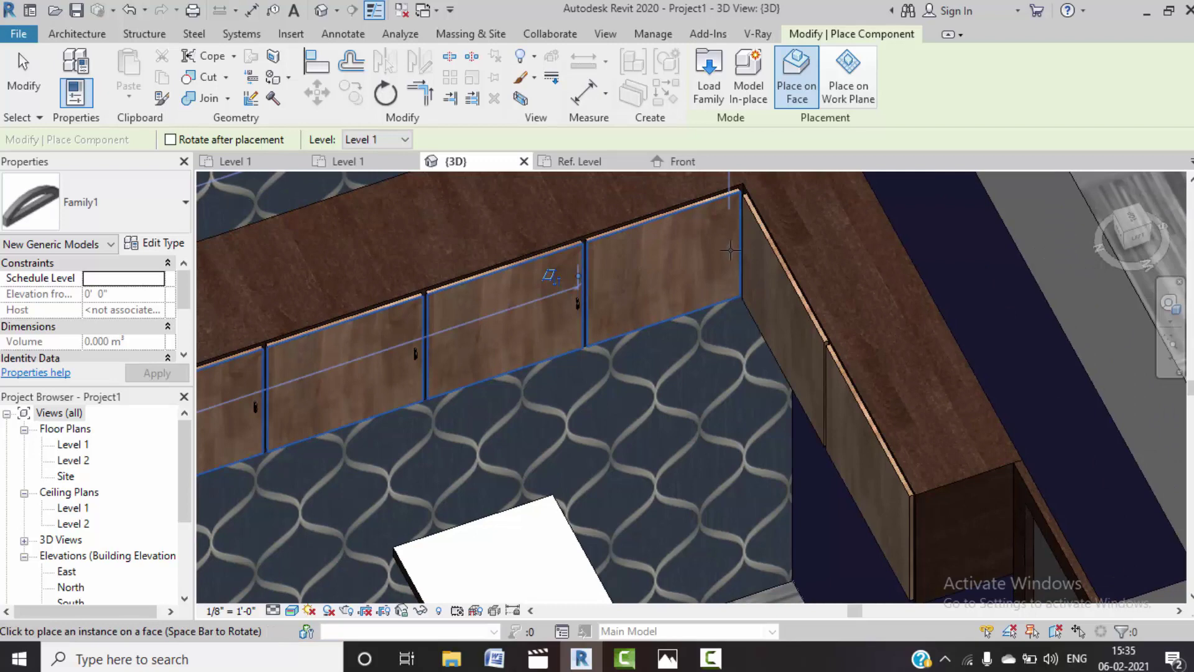
- Add handles along the corner cabinet doors, then zoom out to show the whole room
scroll(820, 376, up, 3)
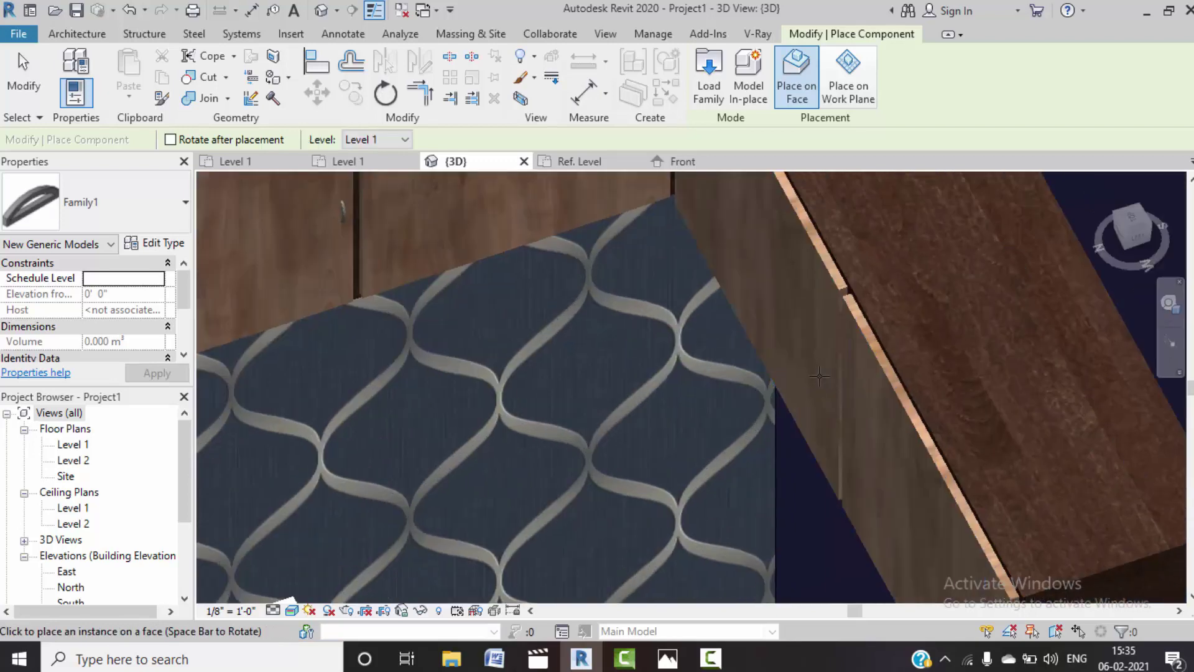
scroll(820, 376, up, 1)
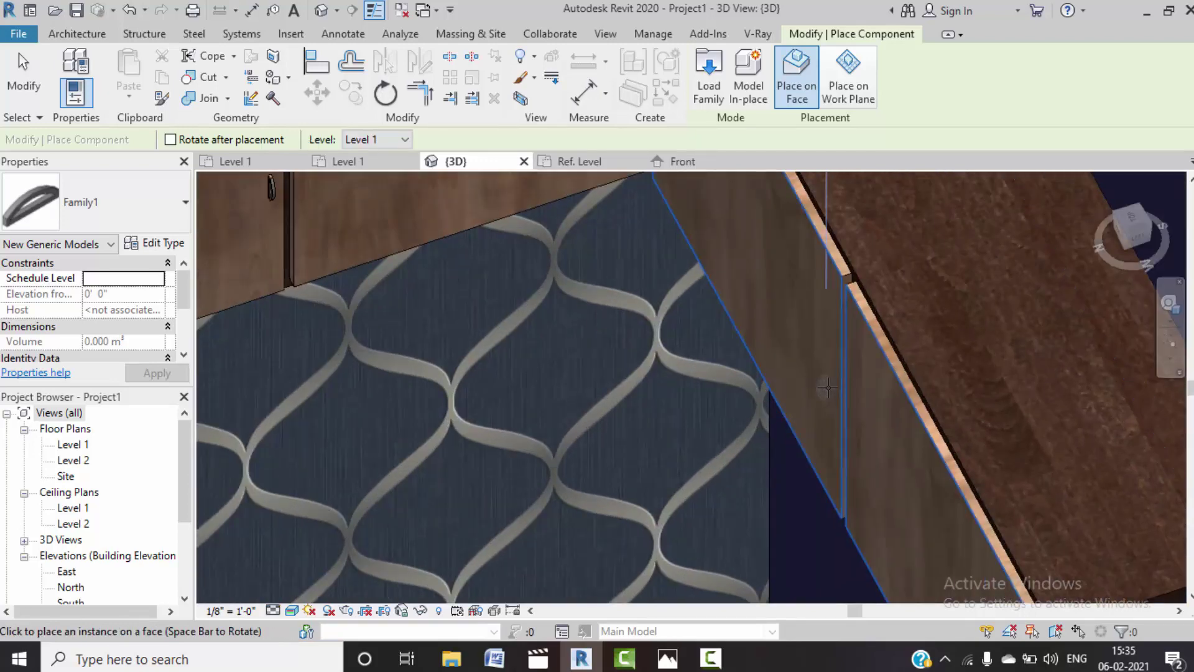
middle_drag(879, 440, 855, 344)
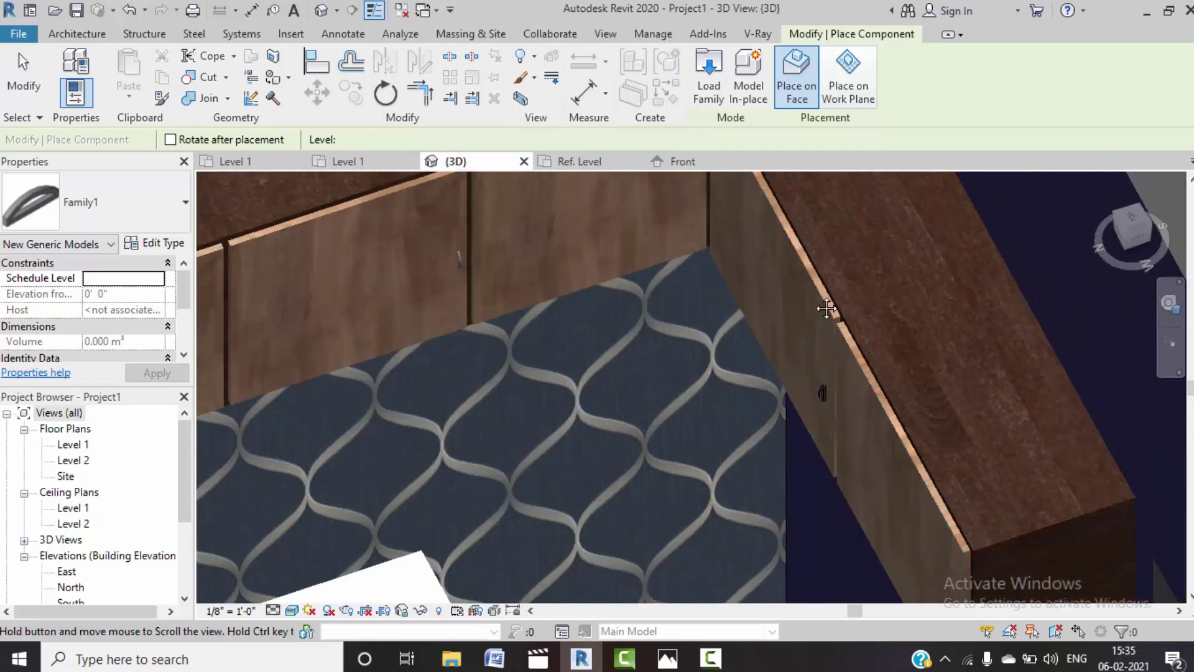
scroll(879, 399, up, 2)
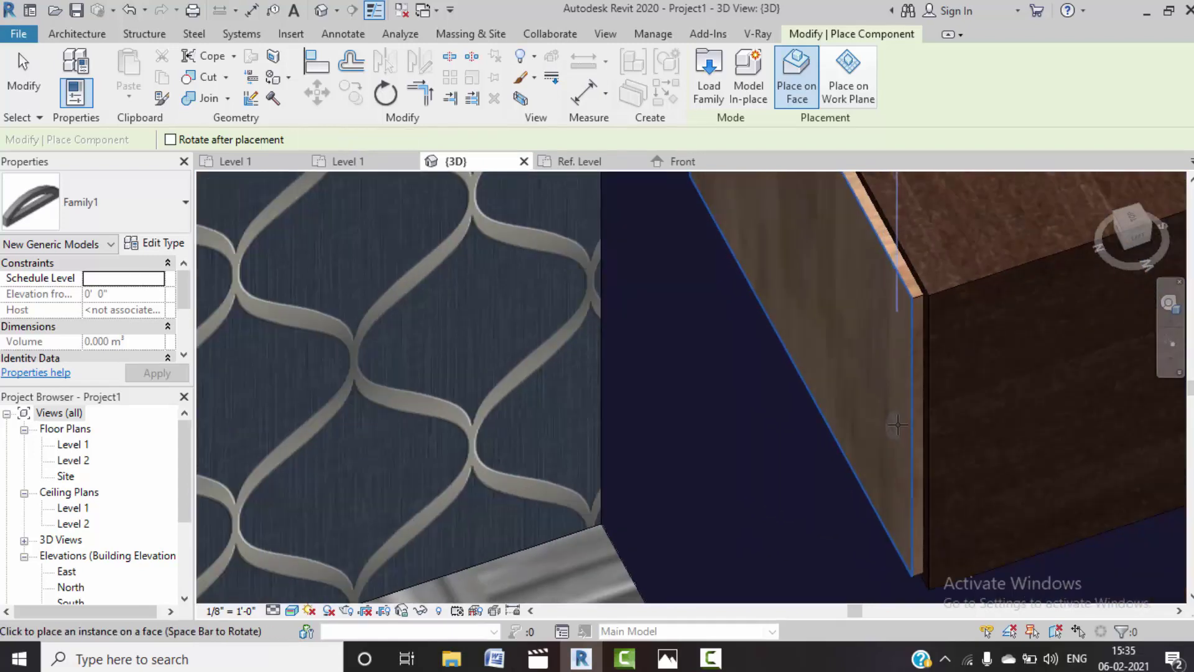
scroll(789, 320, down, 2)
scroll(788, 321, down, 2)
scroll(790, 323, down, 2)
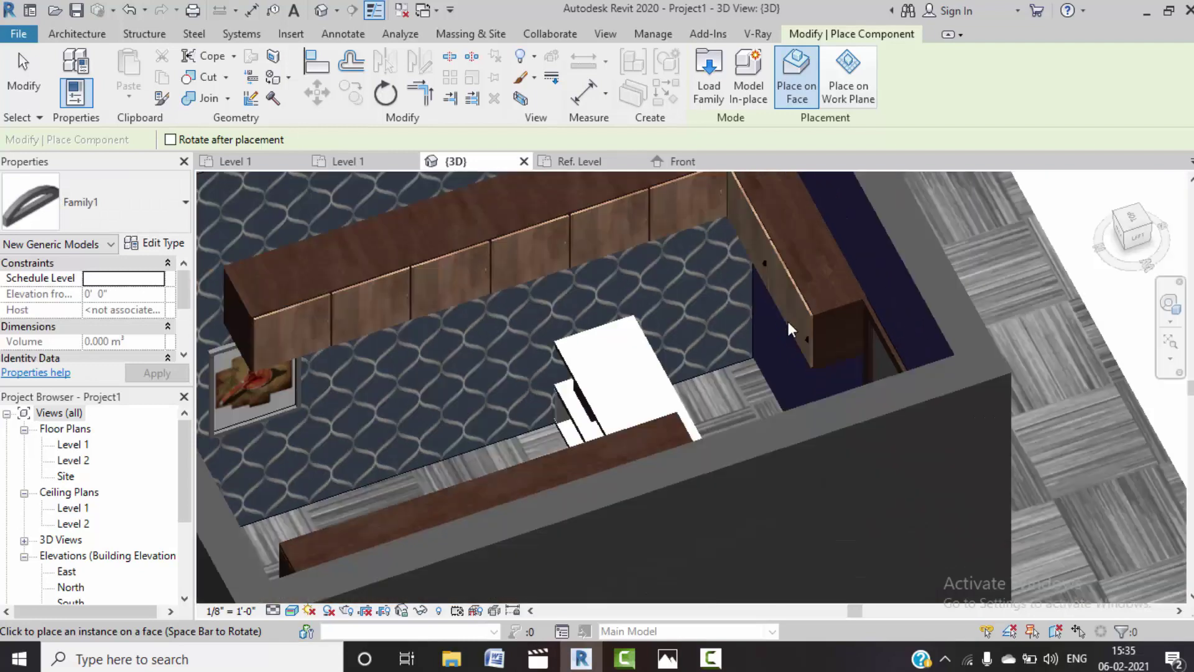
scroll(790, 328, down, 1)
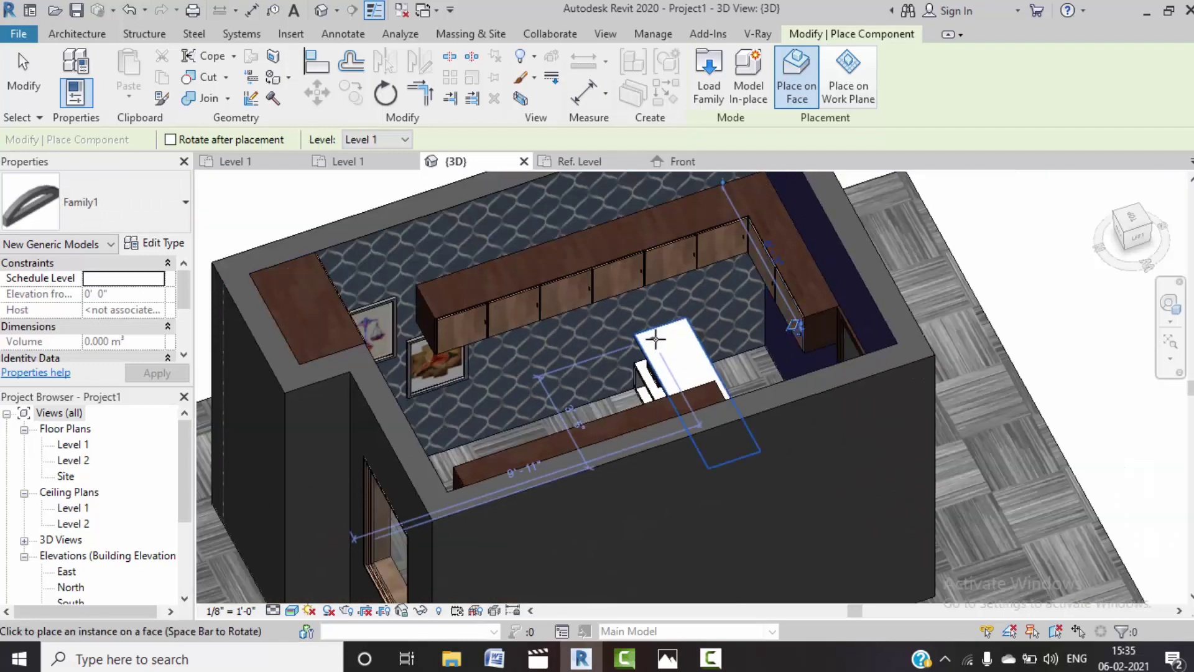
- Orbit to the wardrobe, put Family1 handles on its tall doors, and exit placement
mouse_move(774, 348)
shift+middle_down()
mouse_move(639, 362)
mouse_move(451, 306)
shift+middle_up()
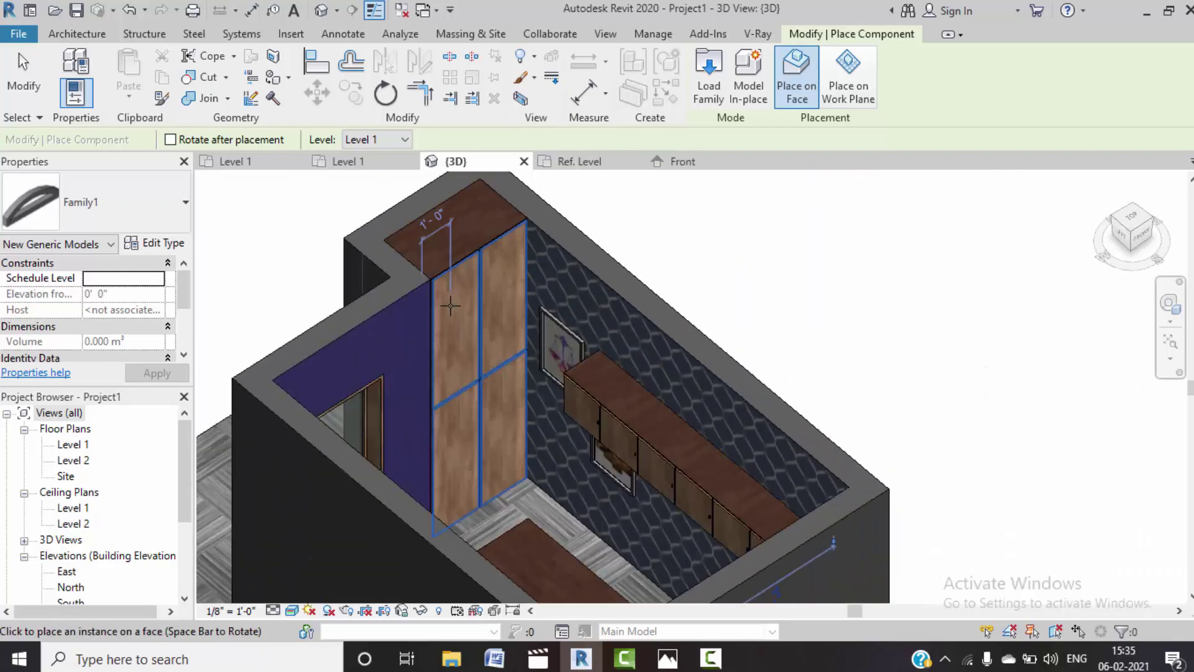
scroll(451, 306, up, 3)
scroll(473, 335, up, 2)
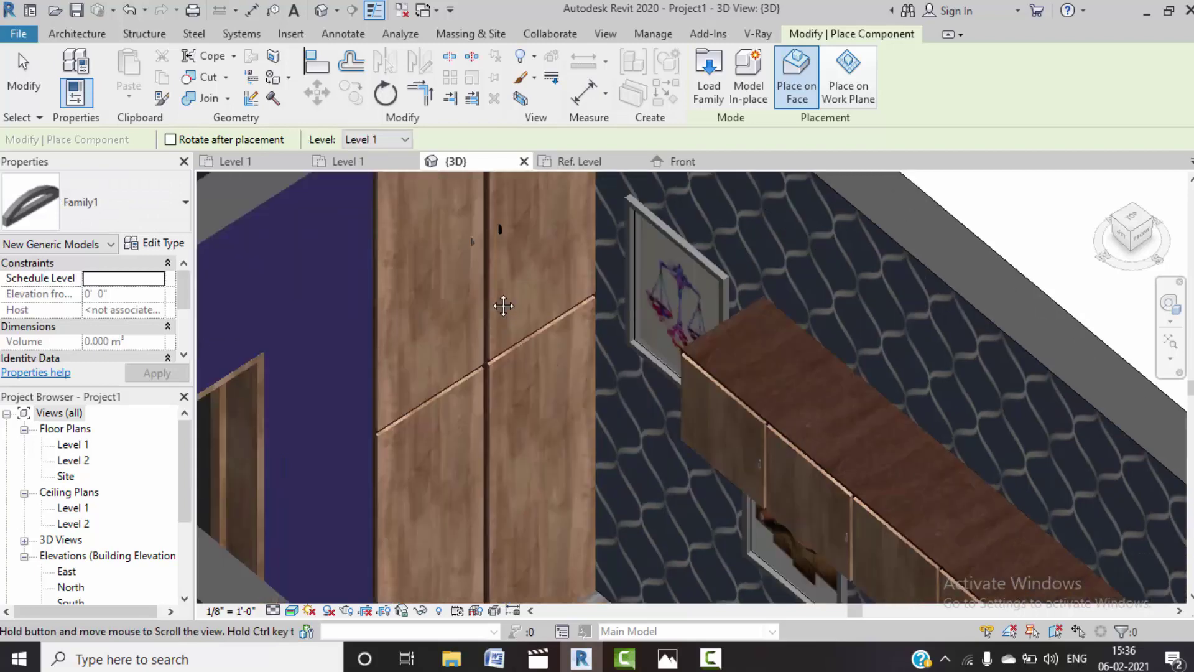
middle_drag(512, 441, 468, 421)
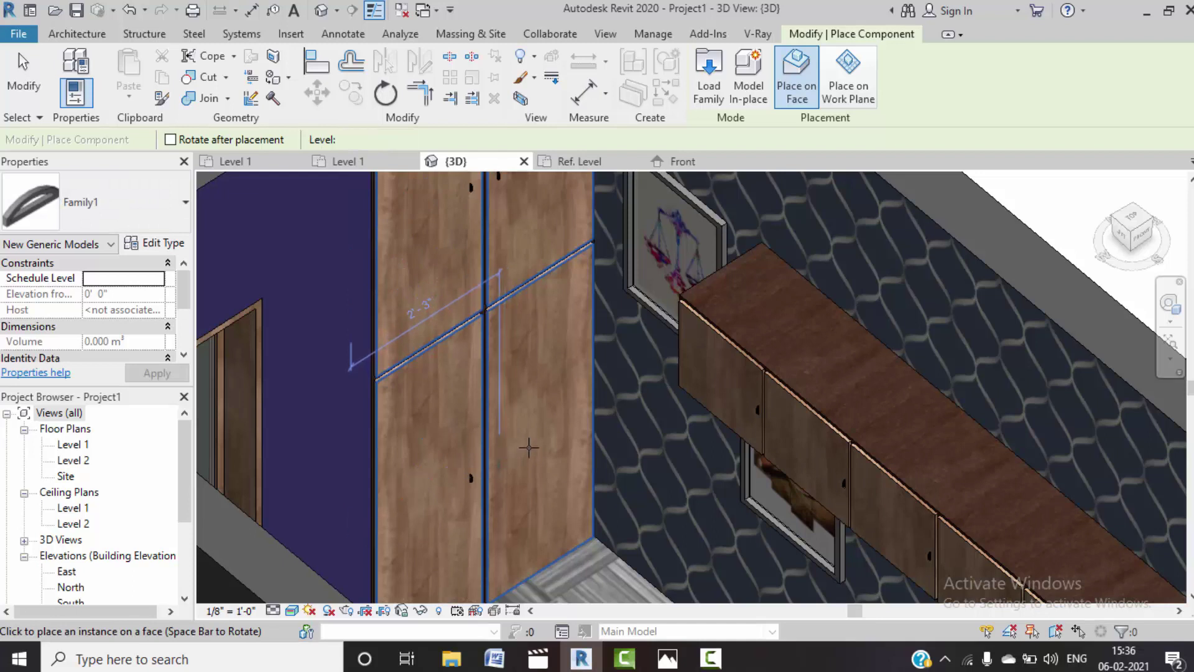
key(Escape)
middle_drag(529, 435, 512, 459)
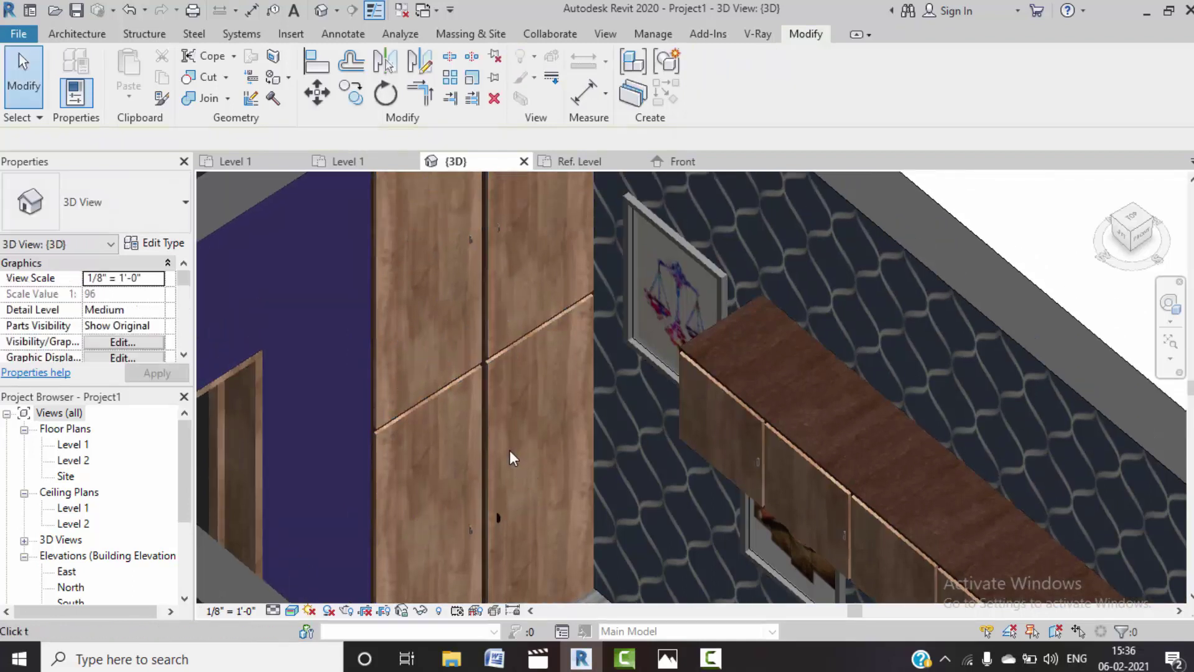
- Reopen Family1 from a wardrobe handle, cancel the extrusion error, and select the arch in Front elevation
click(470, 240)
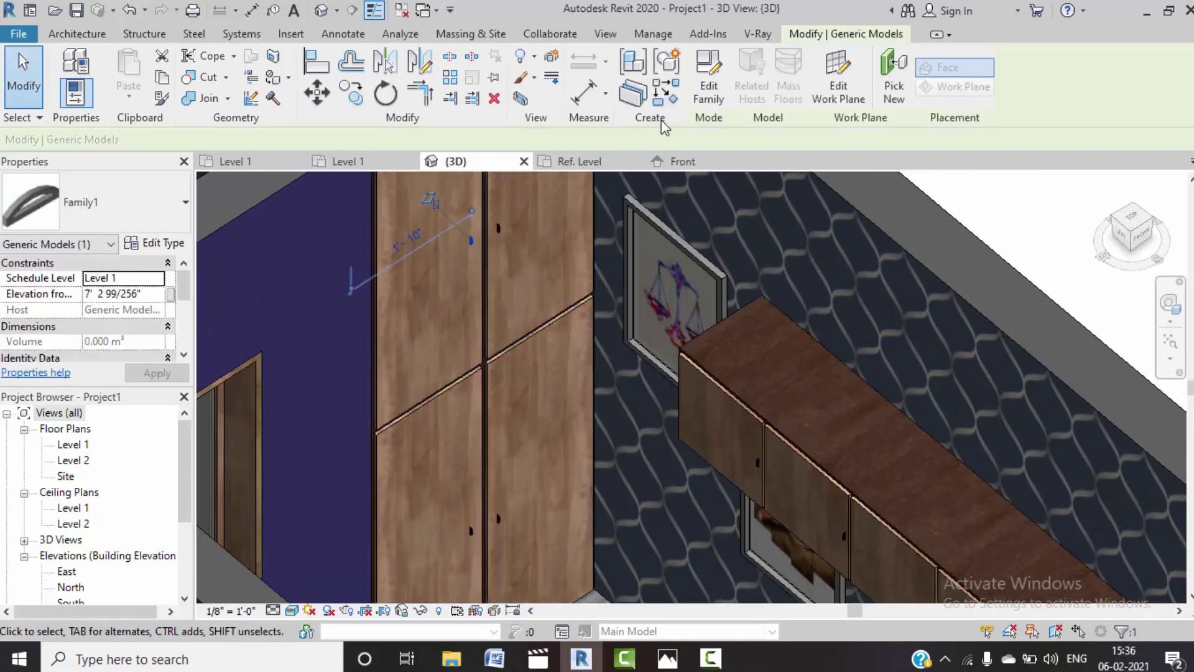
click(709, 92)
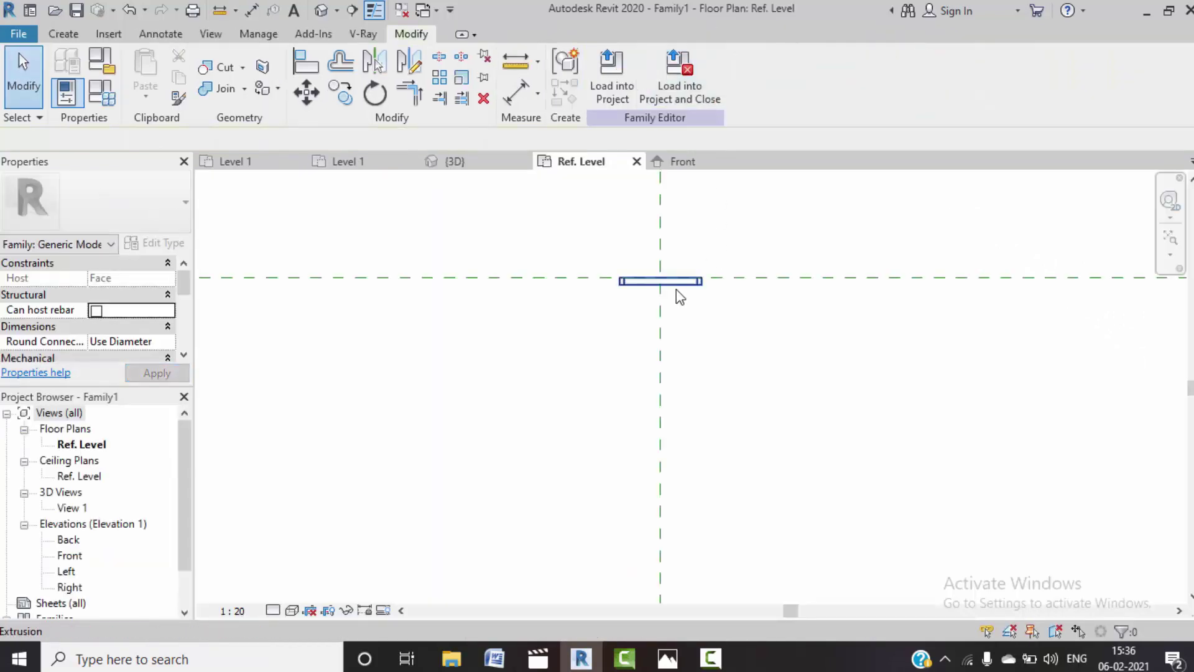
click(677, 289)
drag(714, 284, 729, 280)
click(884, 614)
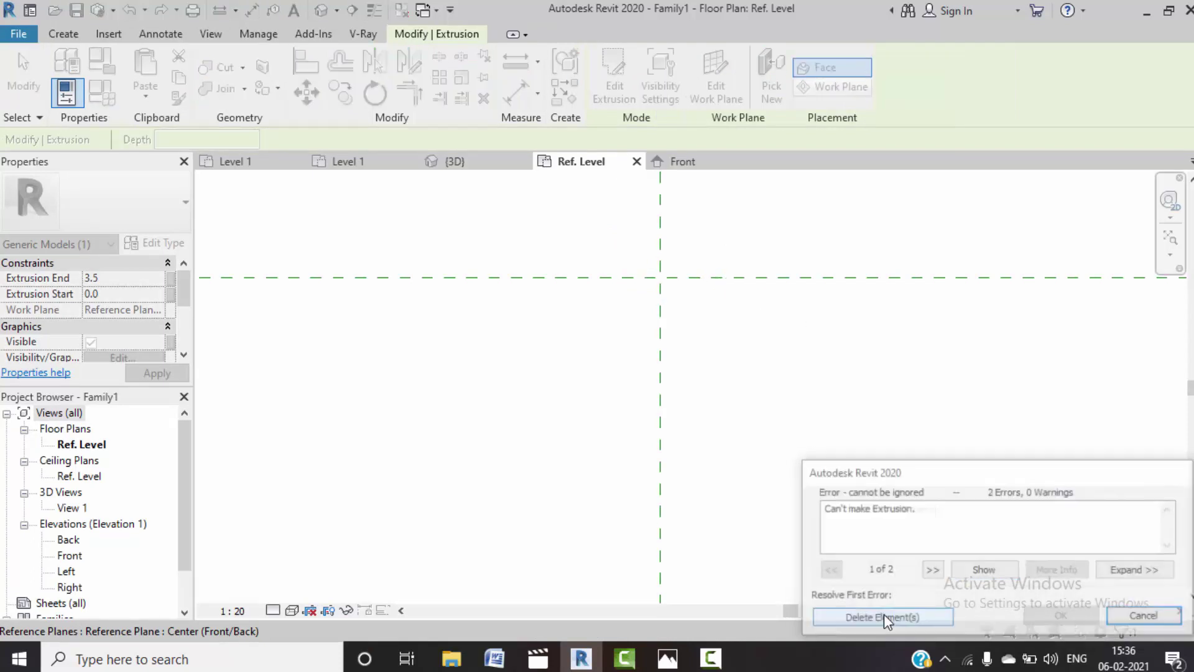
click(1141, 619)
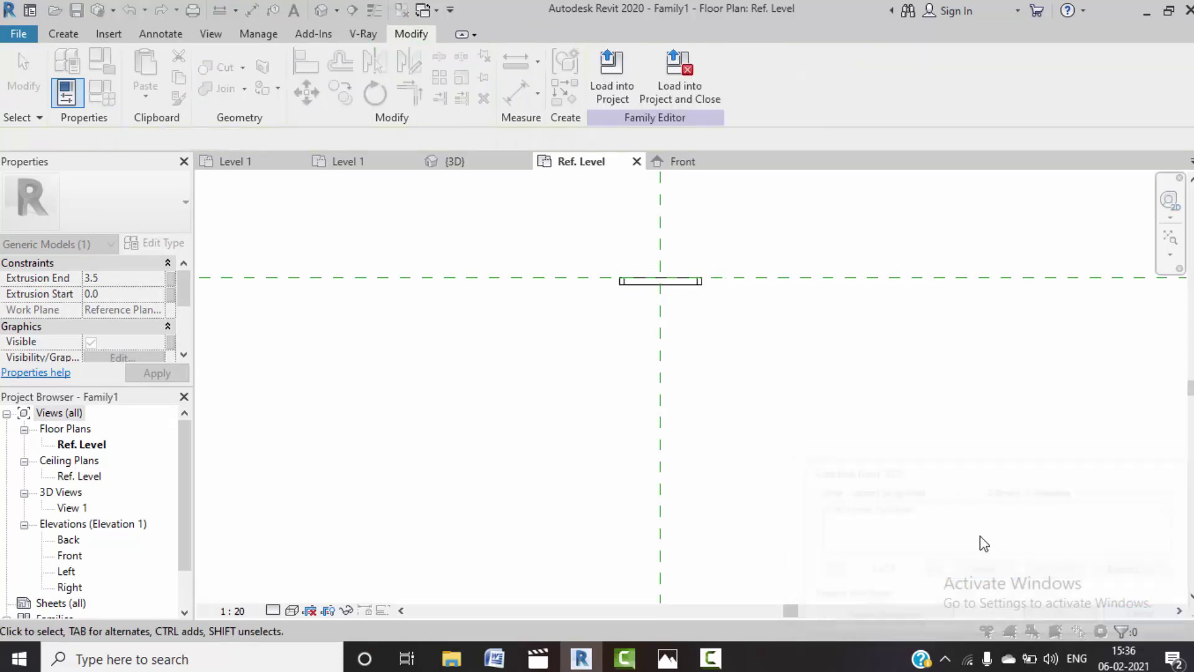
double_click(70, 556)
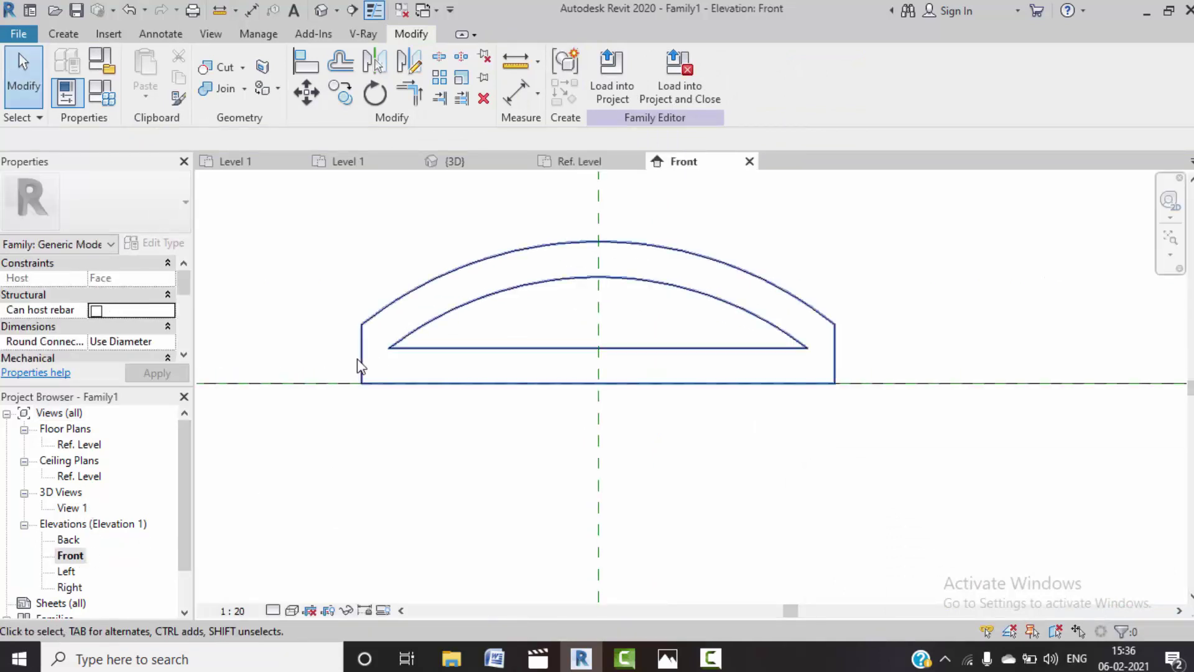
click(362, 343)
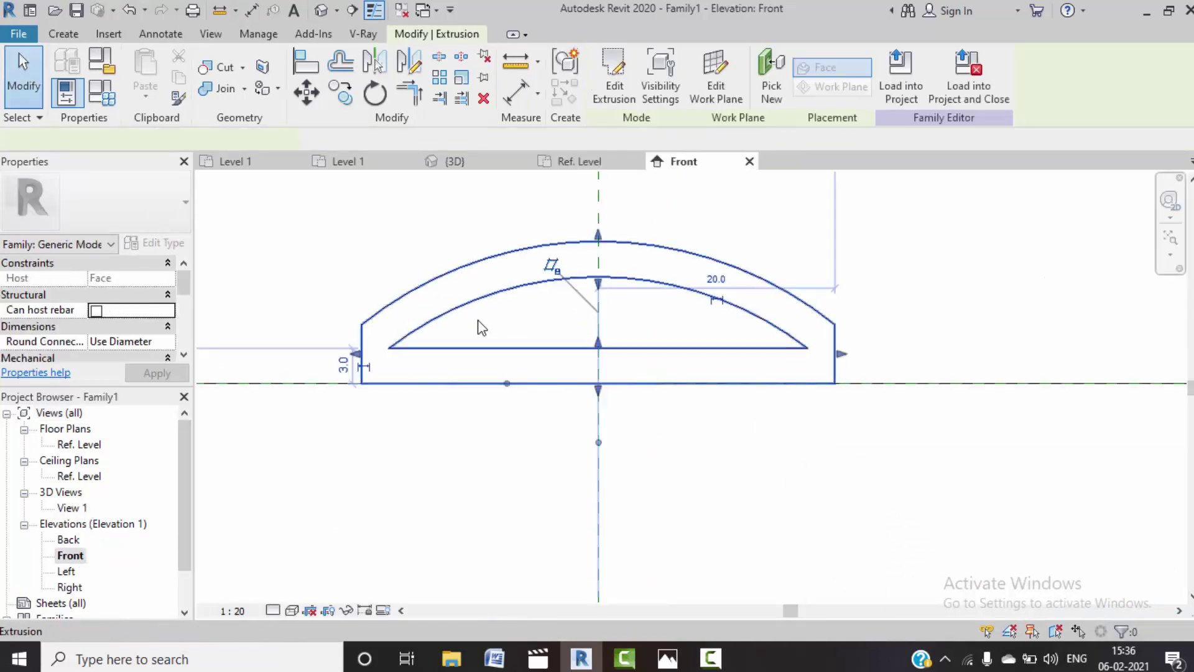
- Edit the extrusion sketch and move the profile's left end edge farther left
click(629, 95)
click(362, 335)
middle_drag(507, 293, 573, 275)
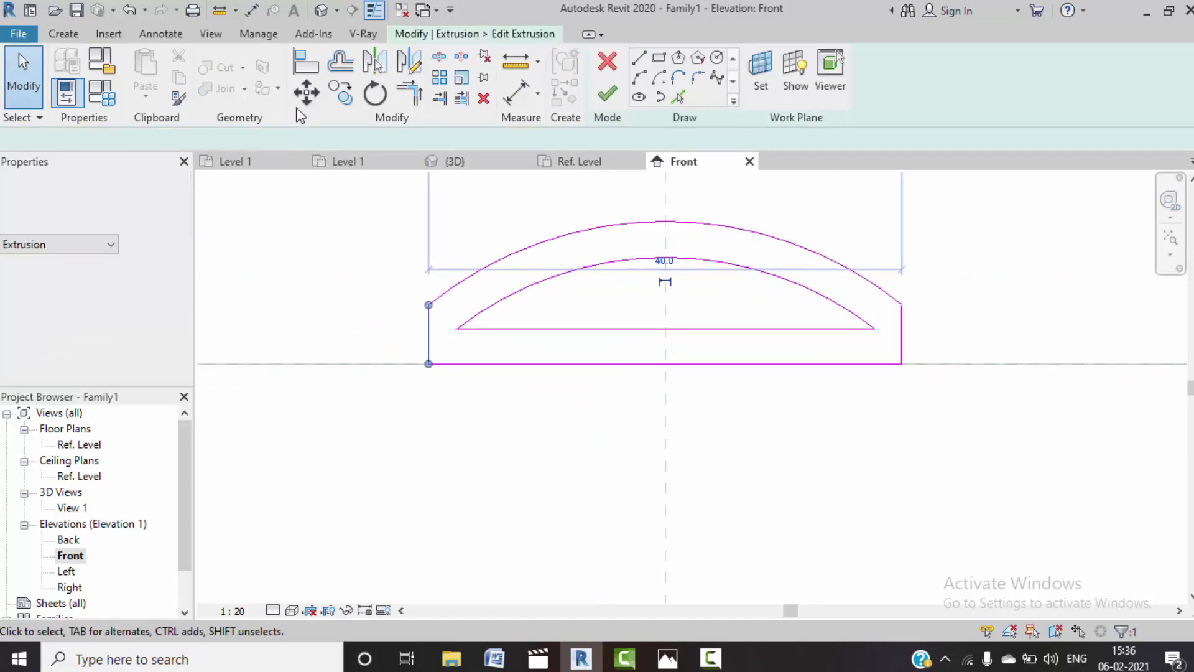
click(306, 92)
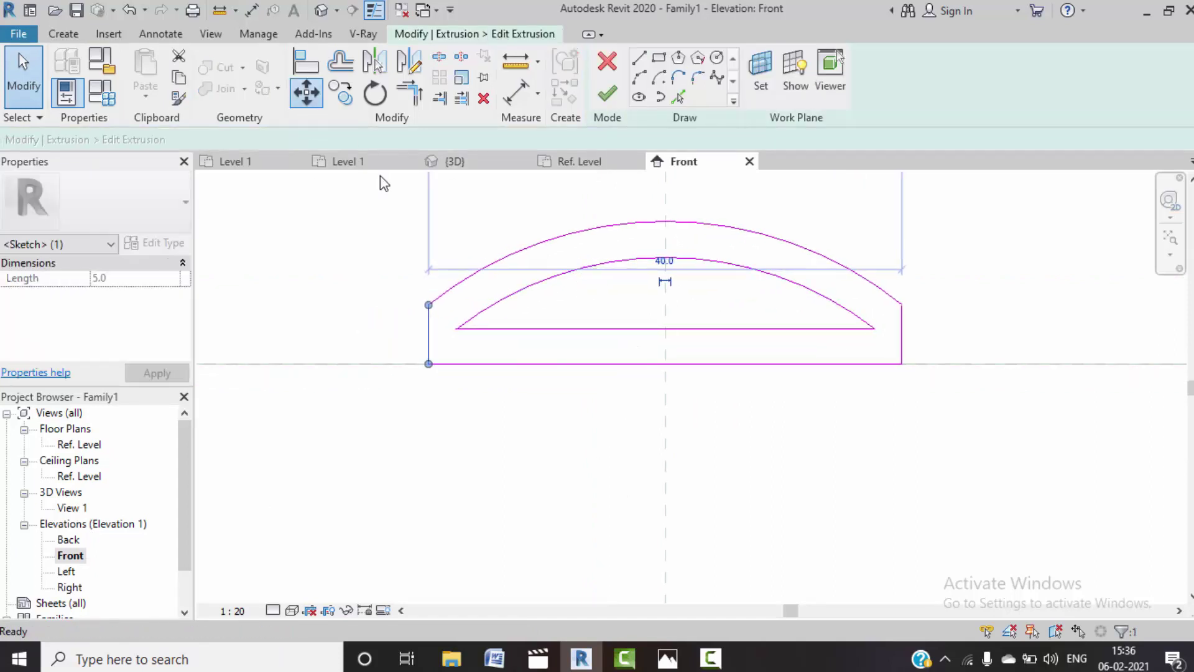
click(428, 364)
click(346, 365)
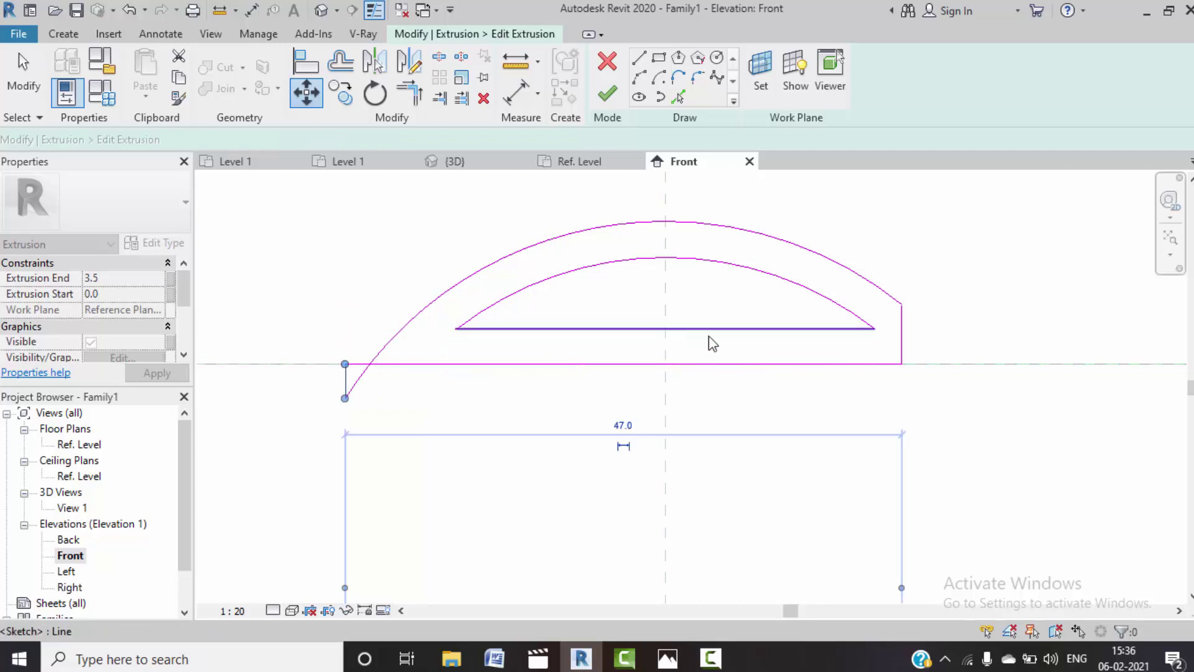
- Delete both the outer and inner arcs of the handle profile
click(497, 264)
key(Delete)
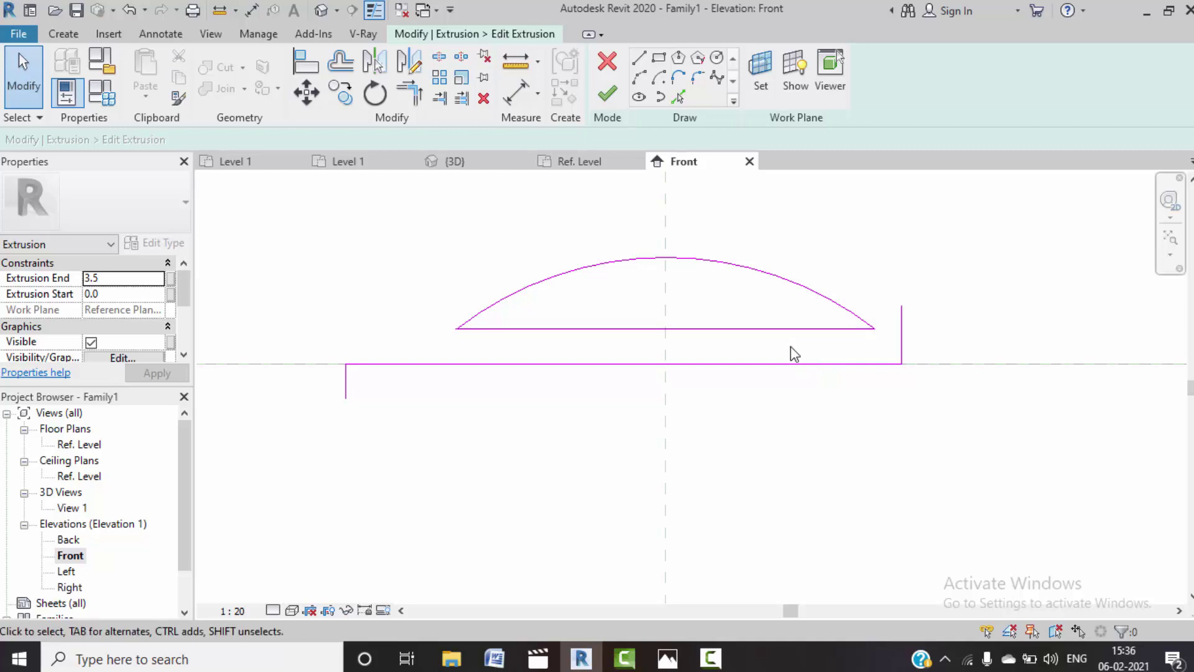
key(ctrl+z)
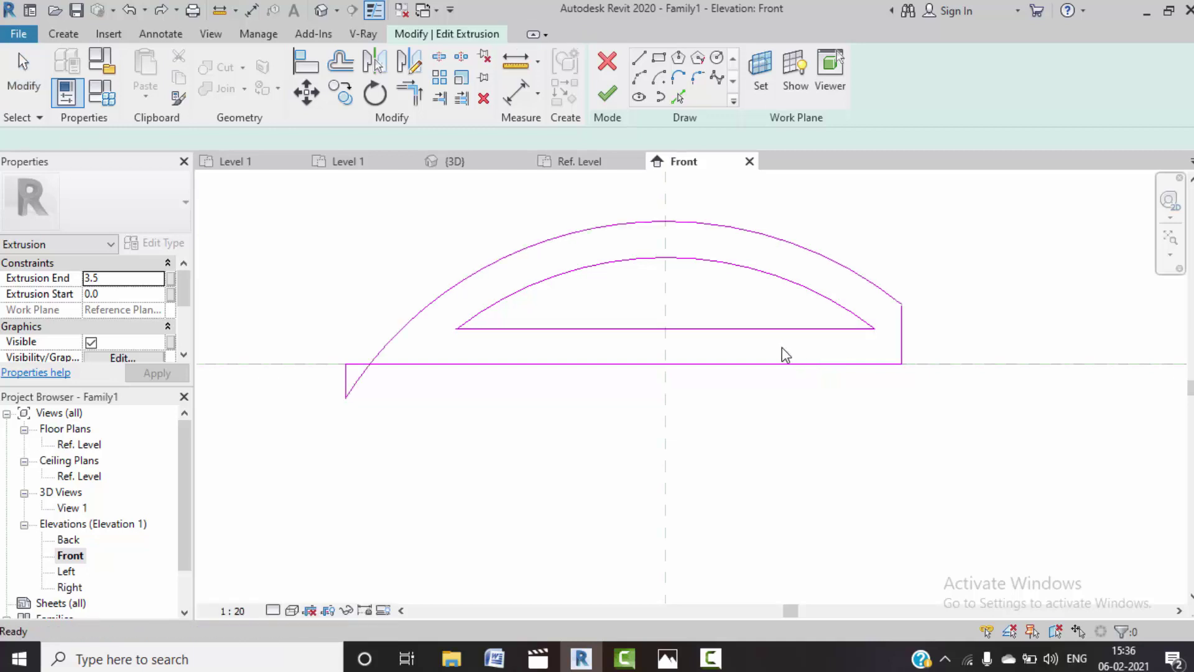
click(482, 278)
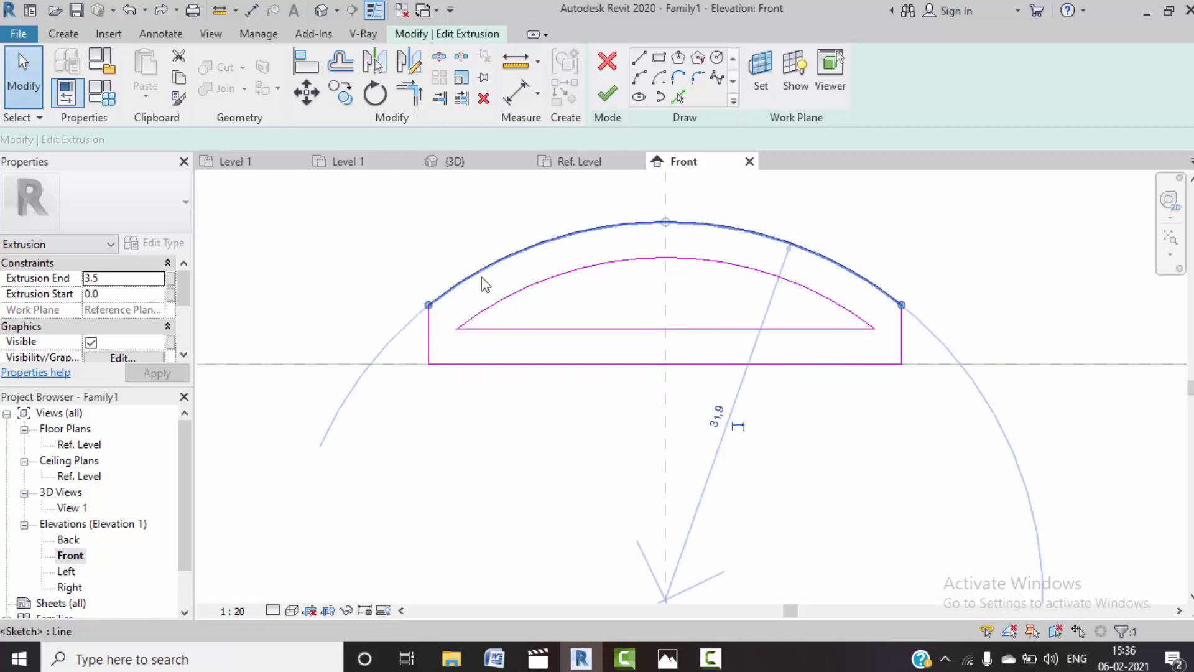
key(Delete)
click(510, 297)
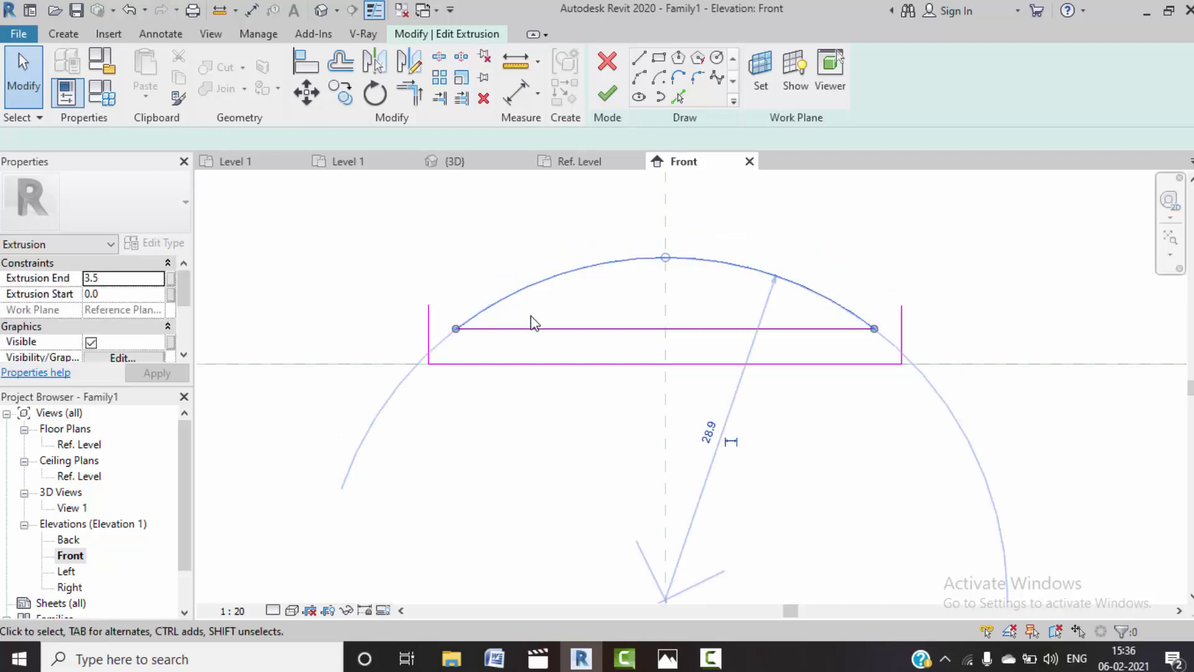
key(Delete)
- Move the left and right end lines outward to widen the profile base
click(429, 336)
click(306, 92)
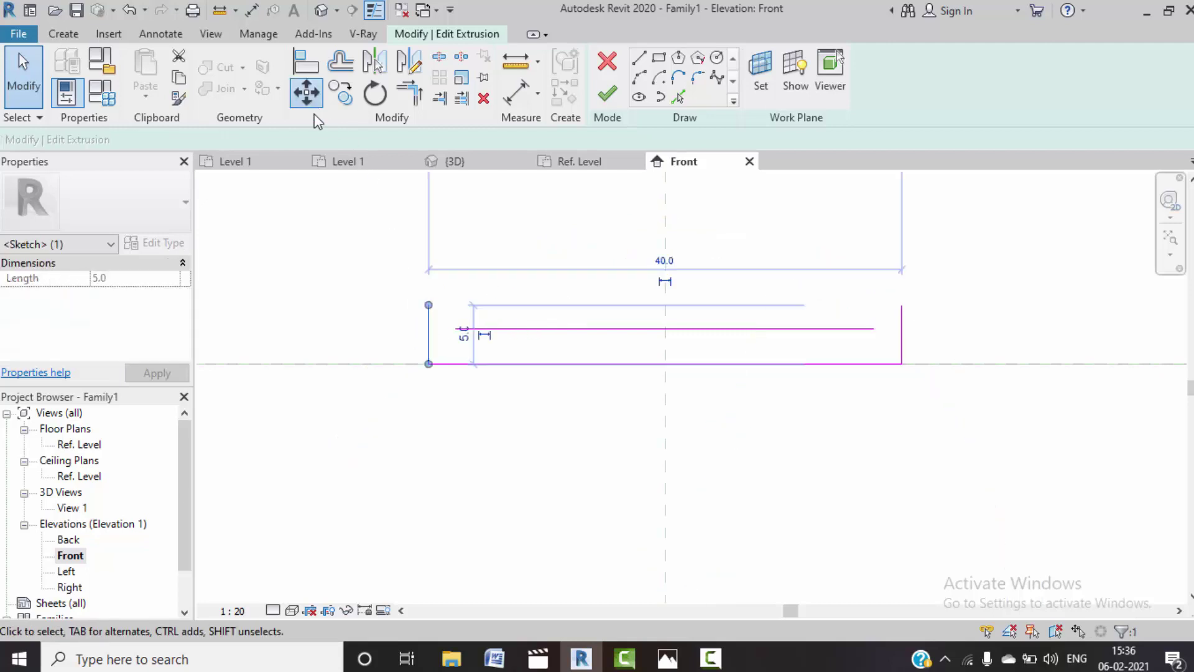
click(429, 364)
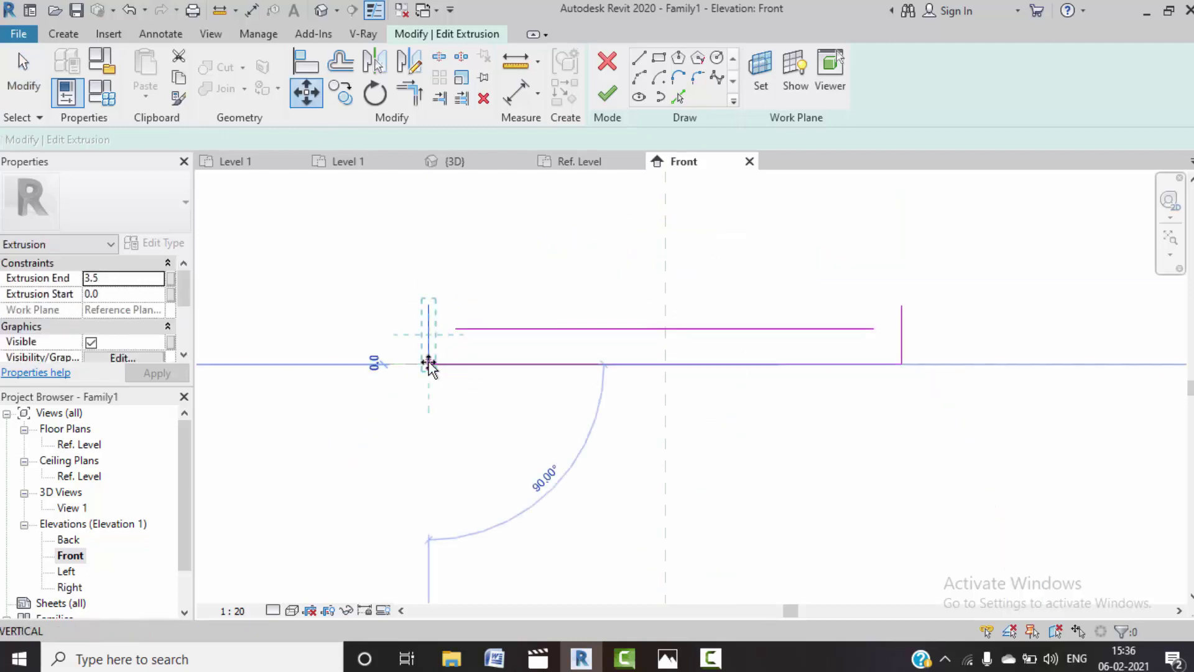
click(311, 366)
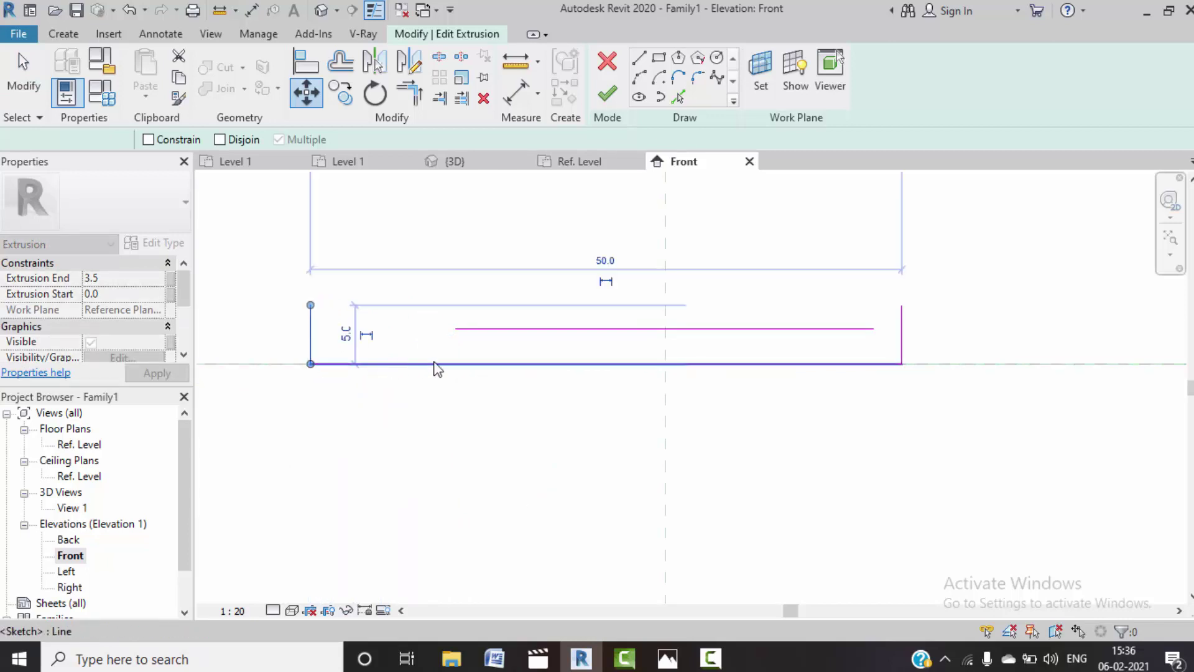
key(Escape)
key(Escape)
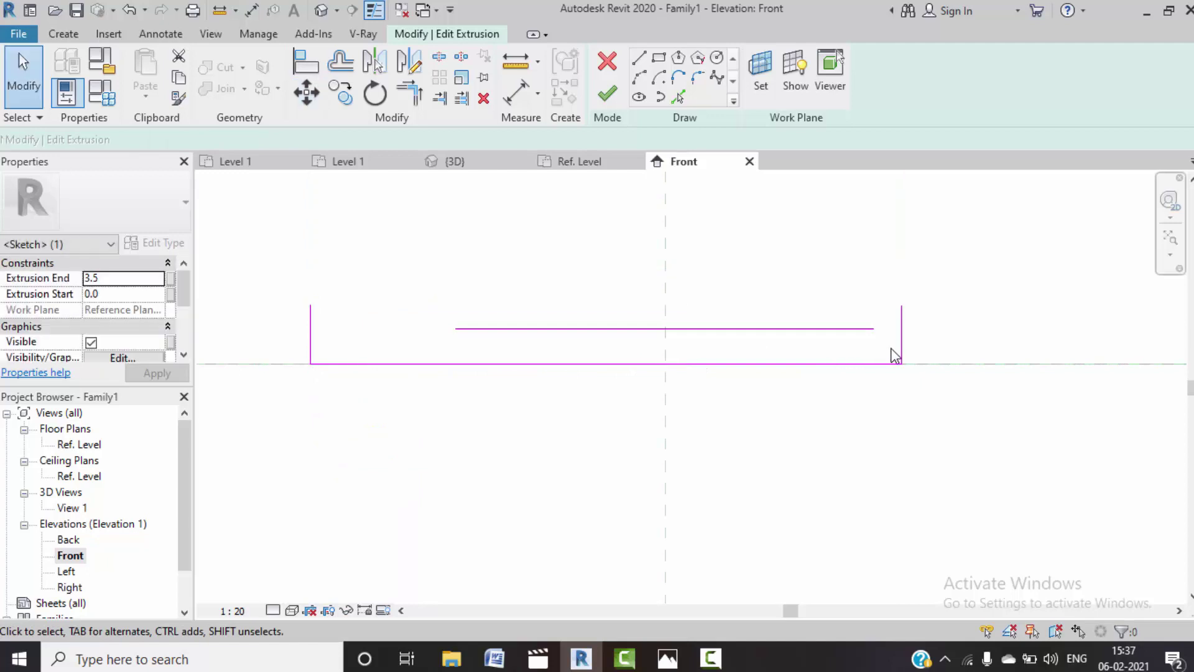
click(901, 364)
click(306, 93)
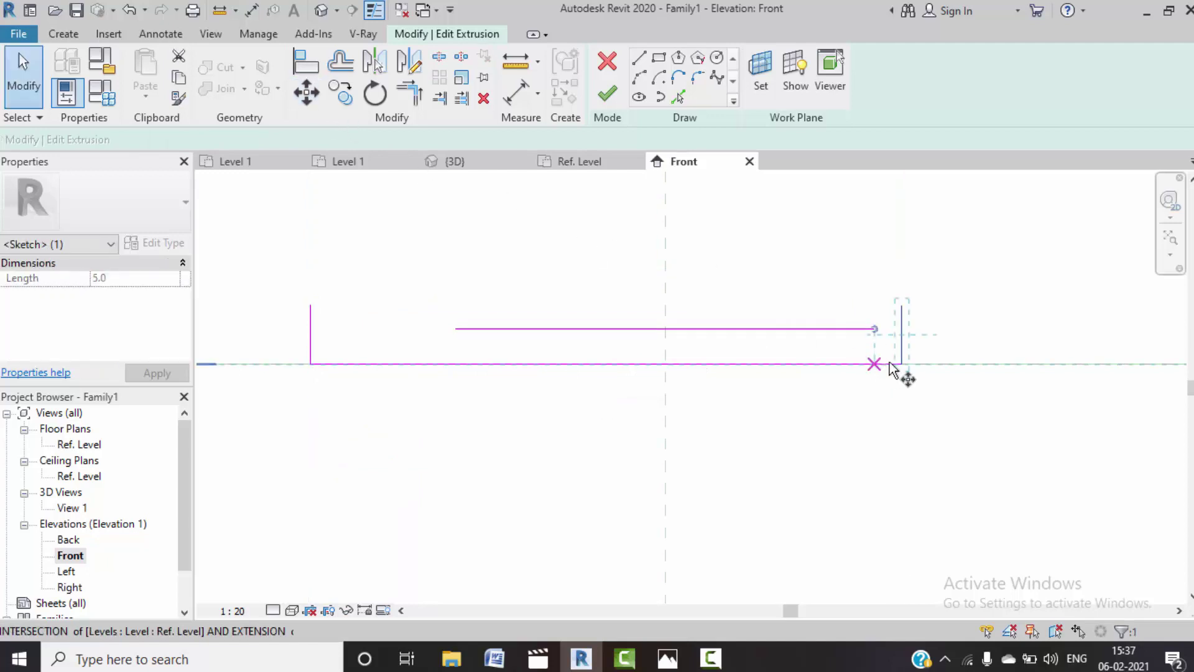
click(902, 364)
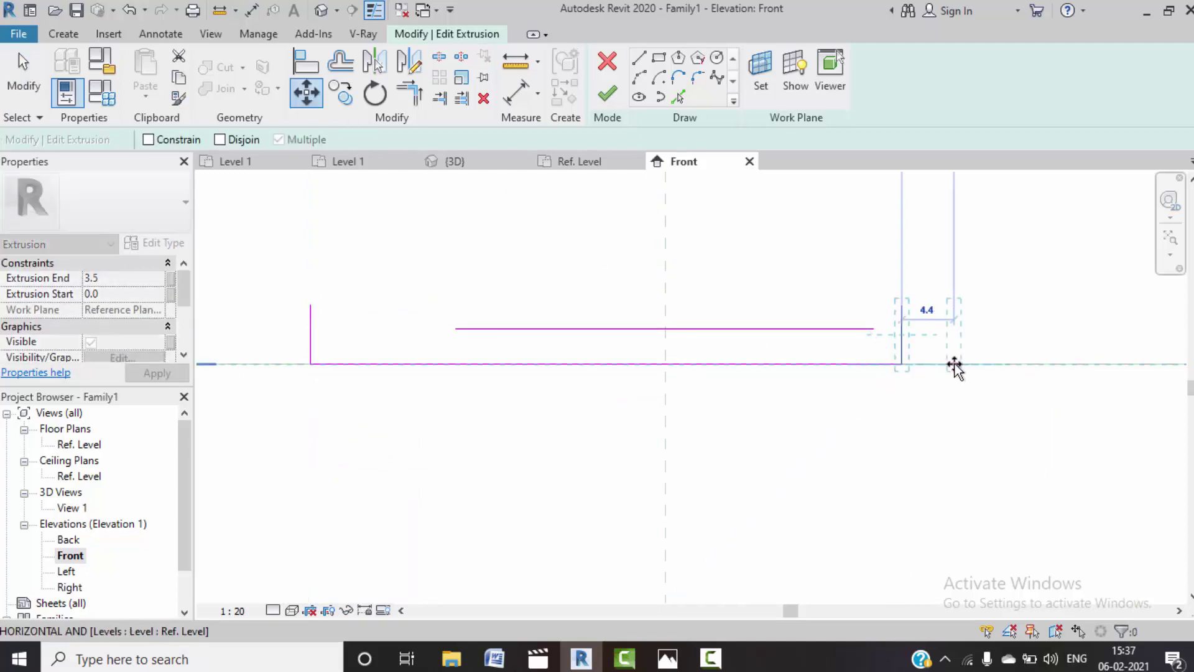
click(1022, 364)
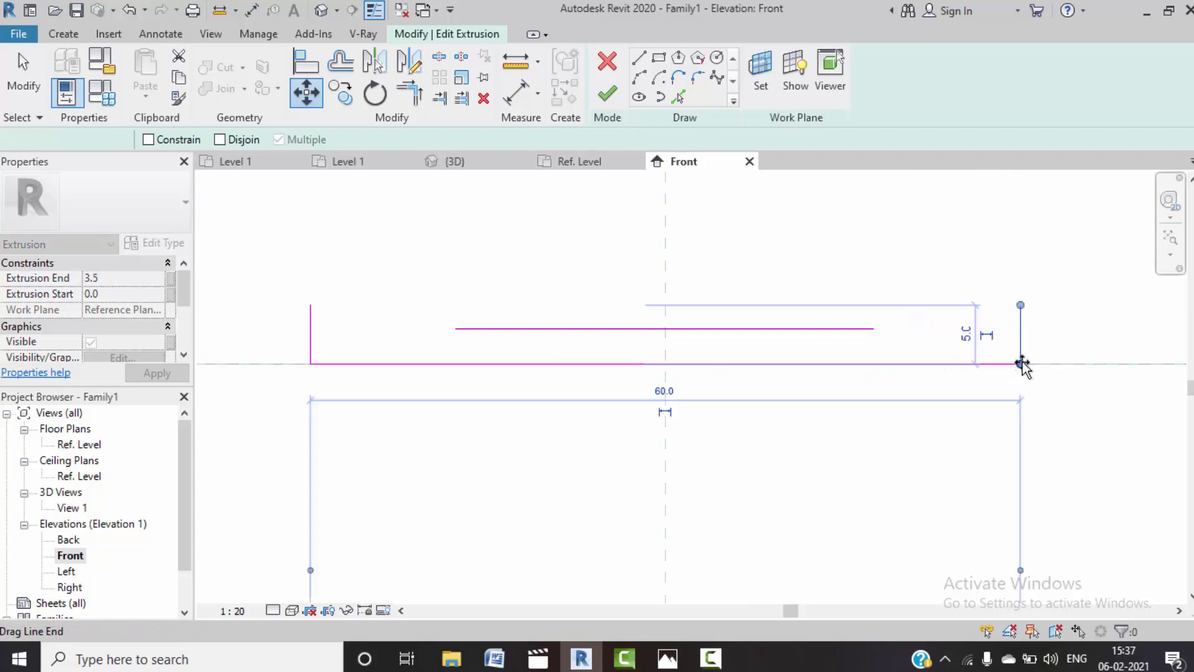
click(712, 331)
middle_drag(712, 332, 713, 381)
key(Escape)
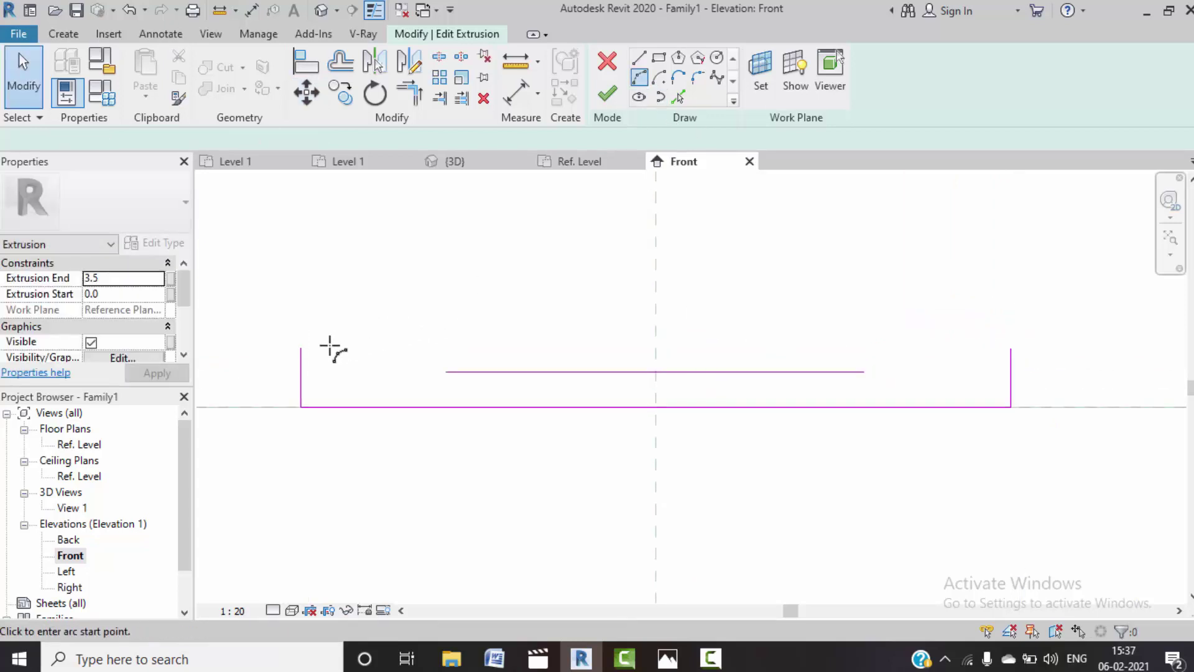
- Draw a single Start-End-Radius arch spanning the top corners of the widened profile
key(Return)
click(301, 348)
click(1011, 347)
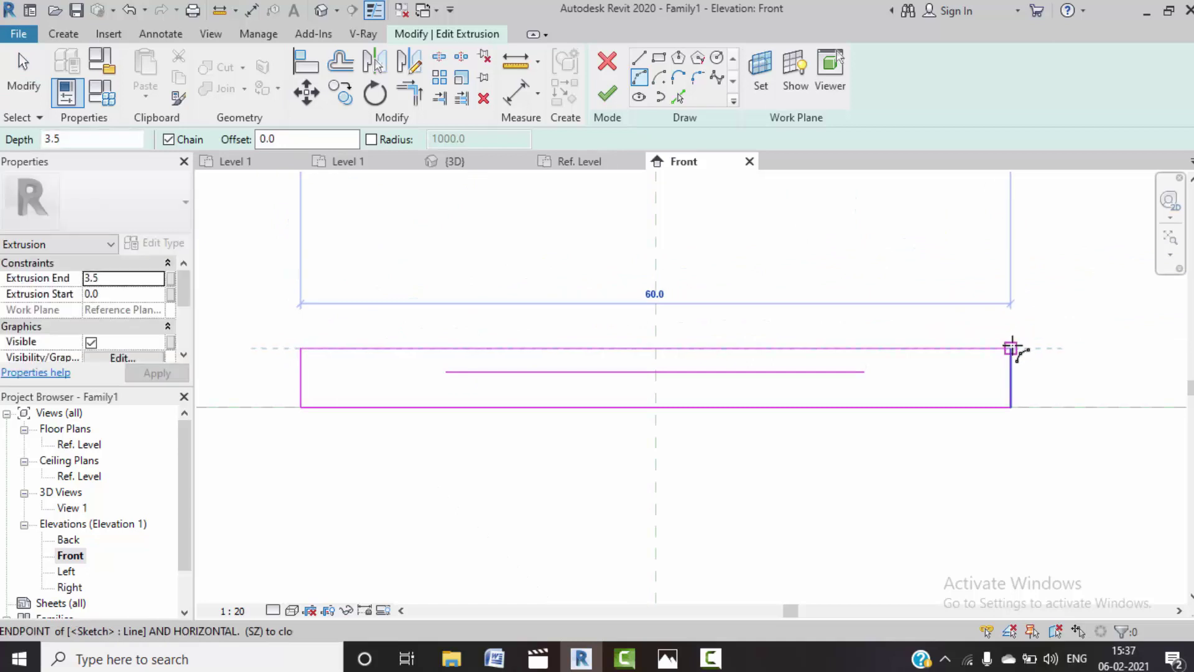
scroll(814, 317, down, 3)
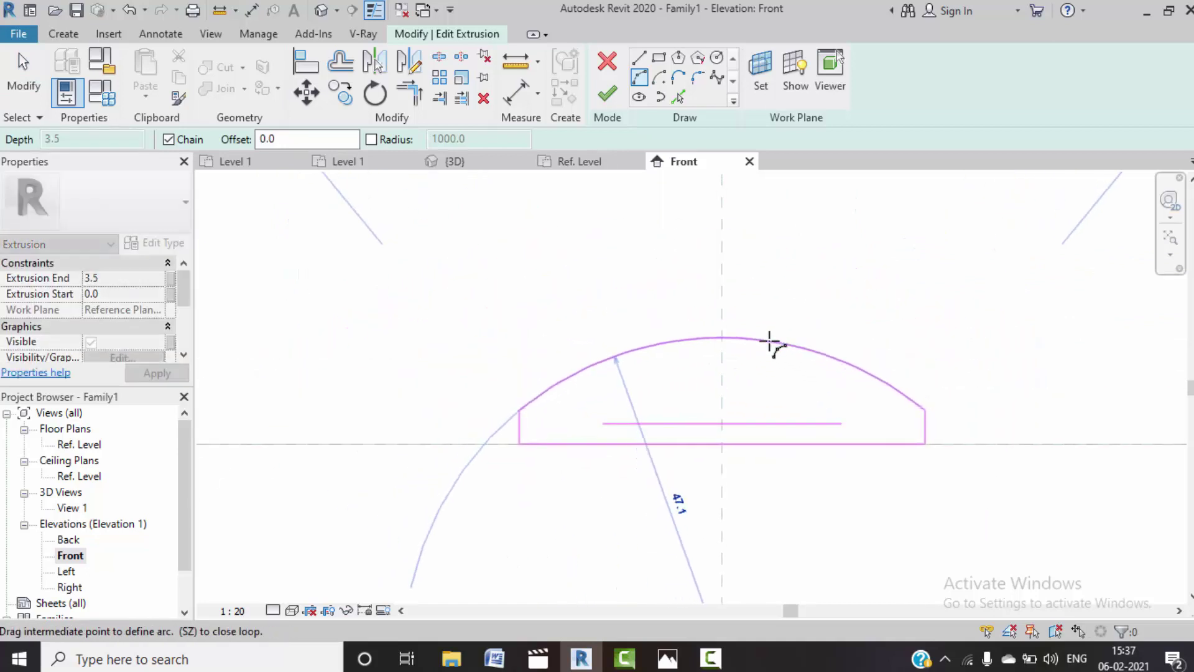
click(773, 342)
key(Escape)
key(Escape)
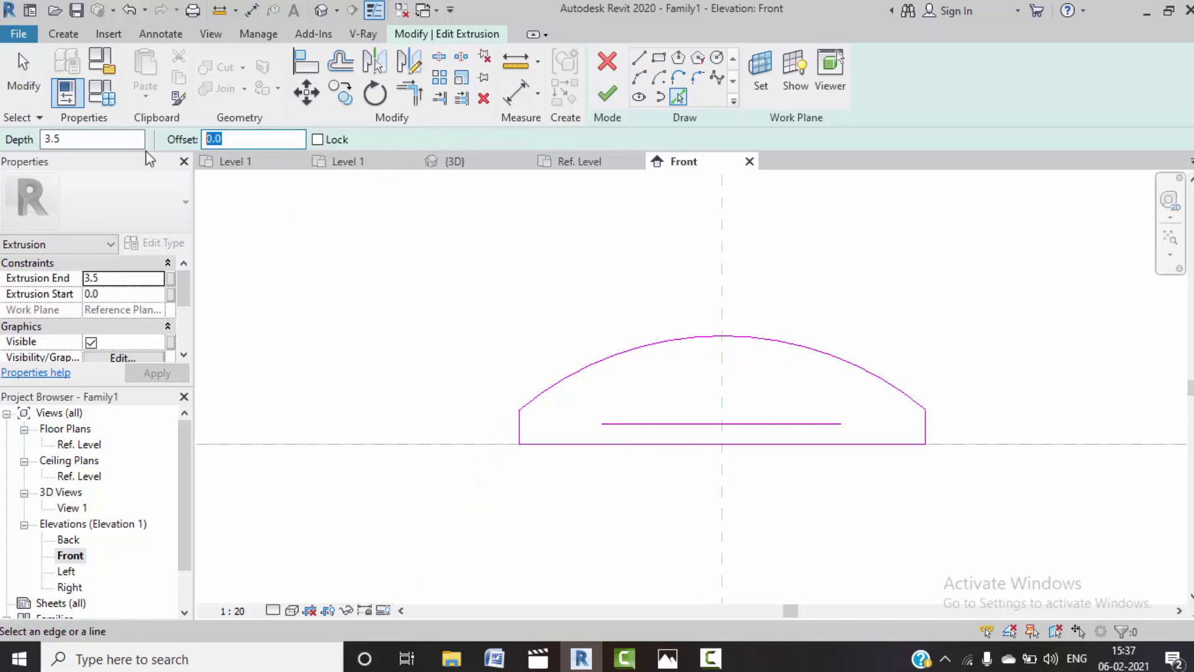
- Pick-offset the outer arc and right side line by 3.0 to create inner lines
text(3)
key(Return)
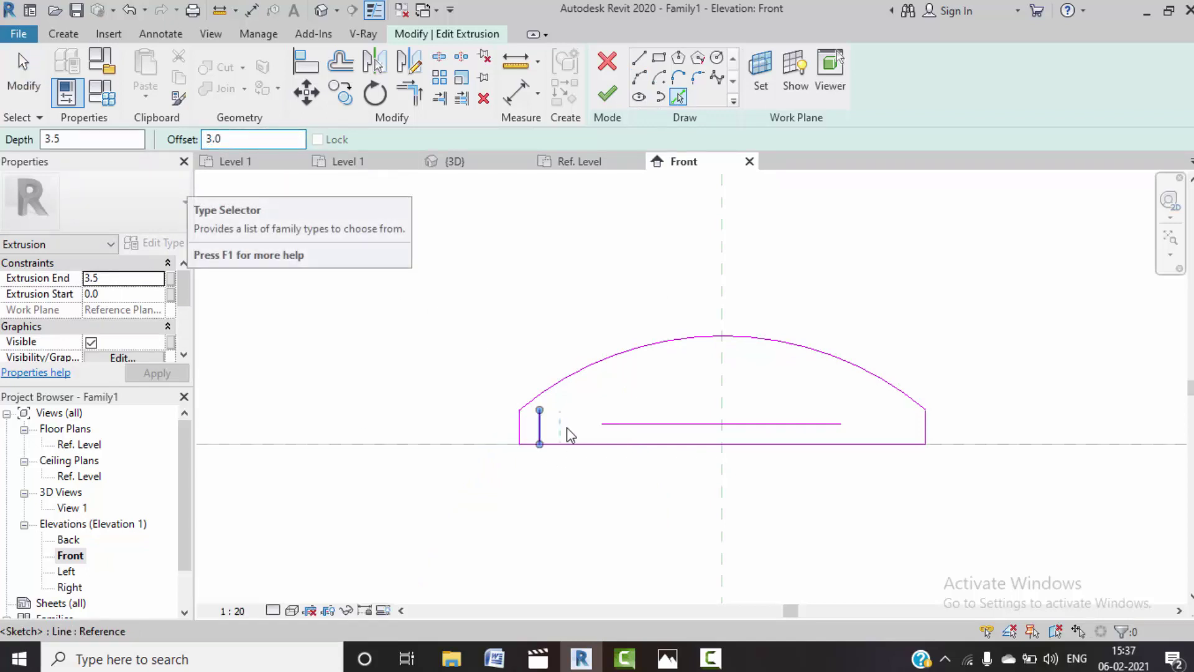
click(639, 348)
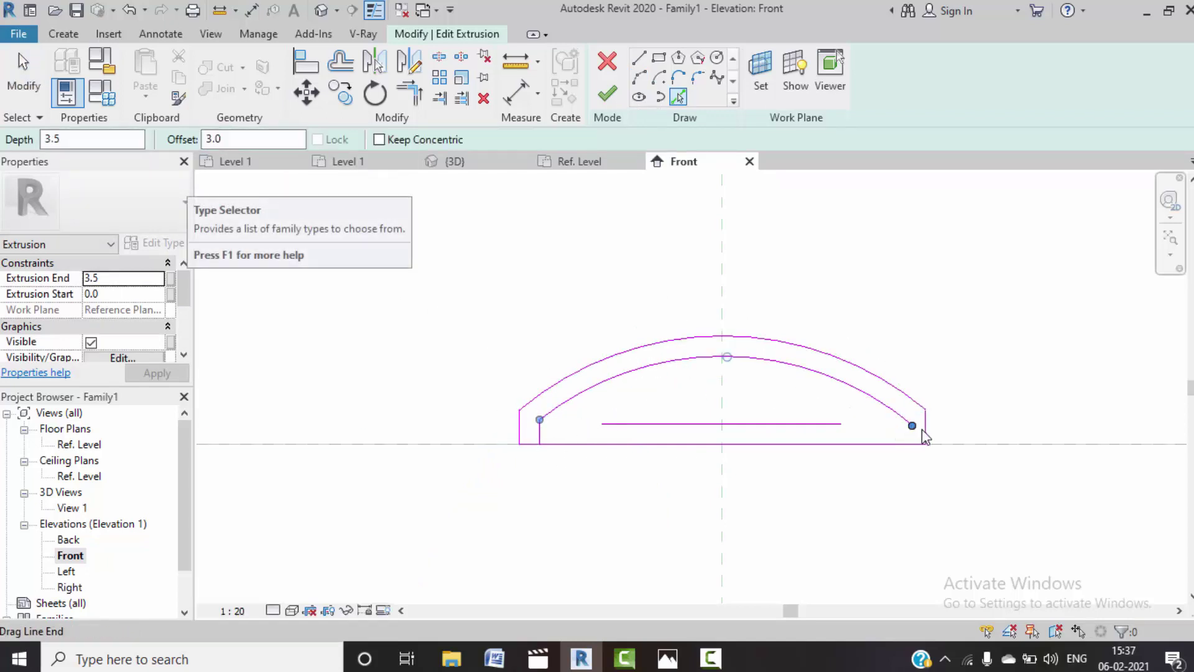
scroll(926, 435, up, 3)
click(925, 413)
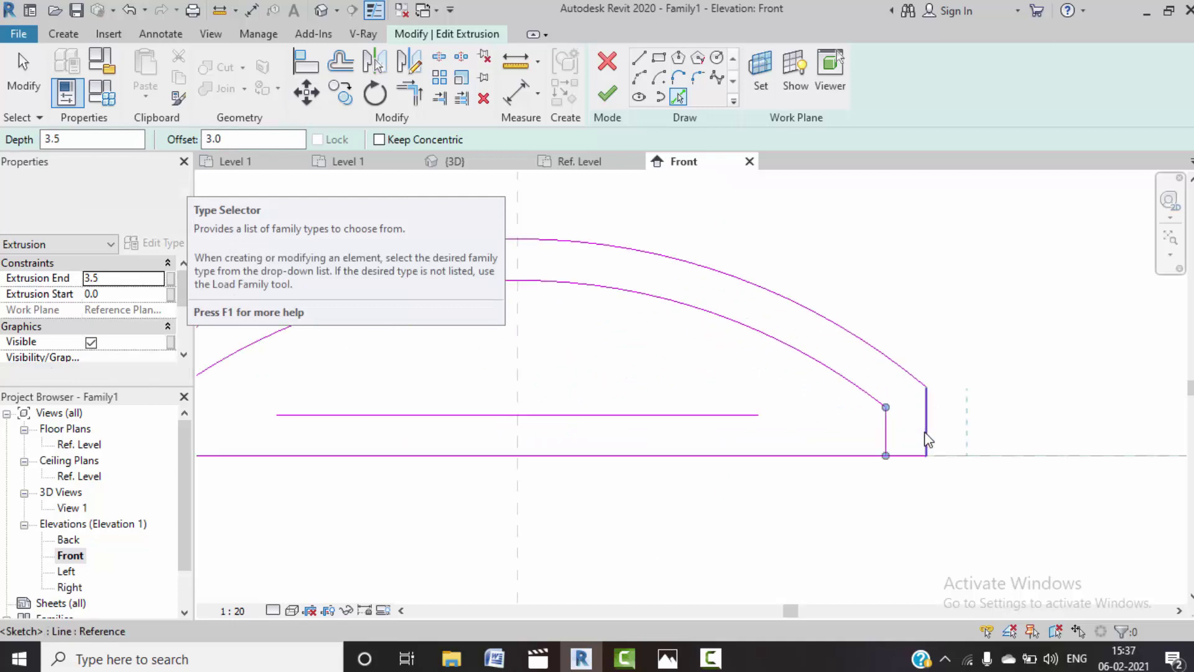
- Trim the horizontal base line to the inner arc at both corners
key(Escape)
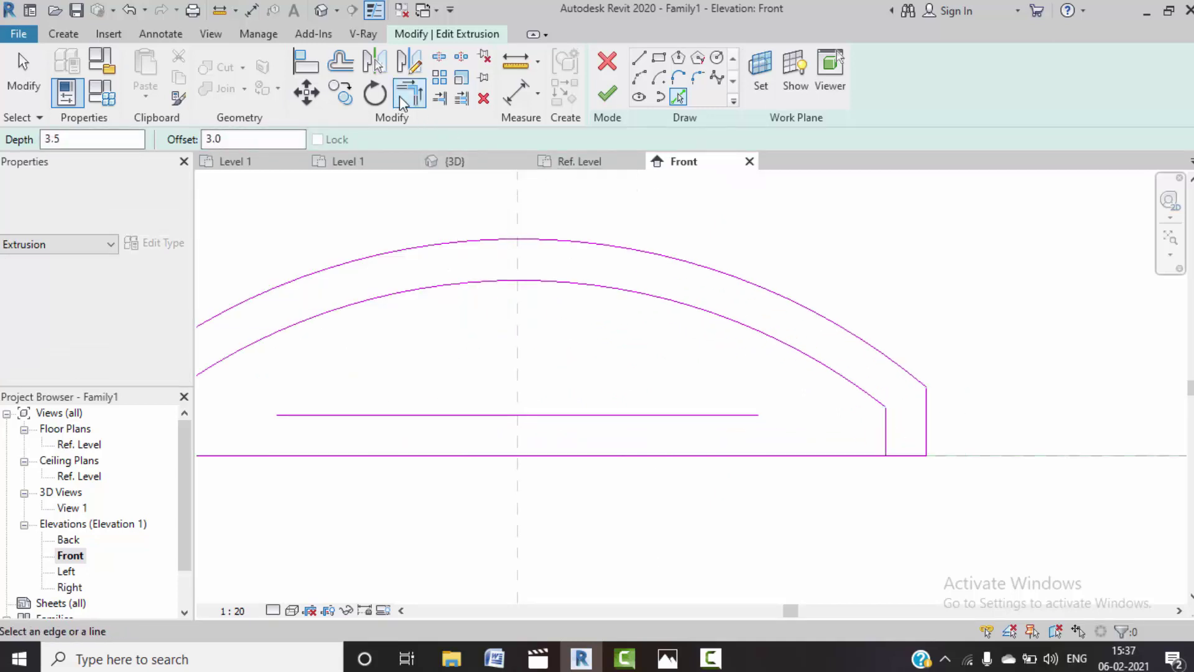
key(t)
key(r)
click(750, 415)
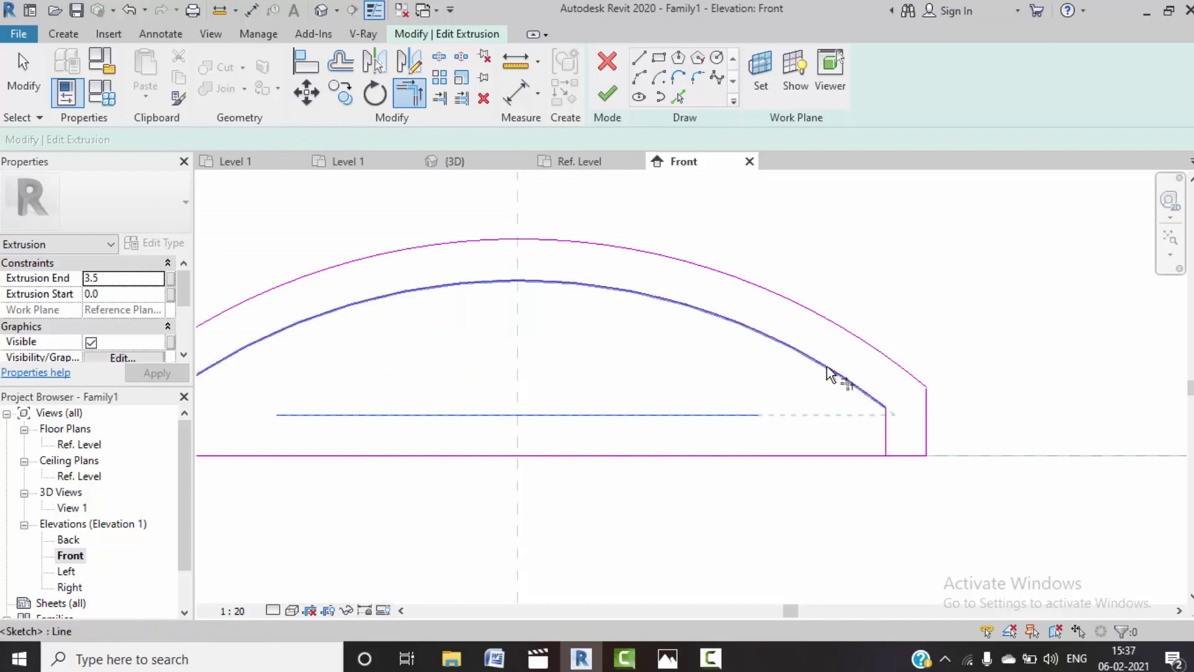
click(840, 379)
scroll(746, 415, down, 1)
click(409, 415)
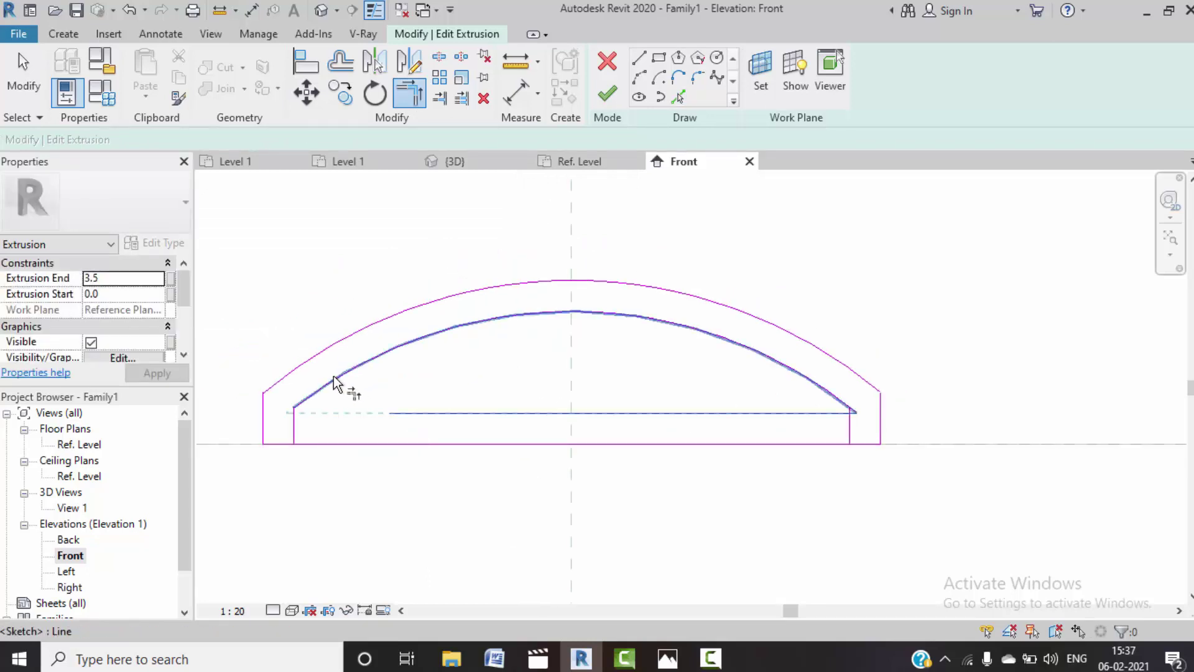
key(Escape)
- Delete the short left and right vertical lines from the profile
click(294, 426)
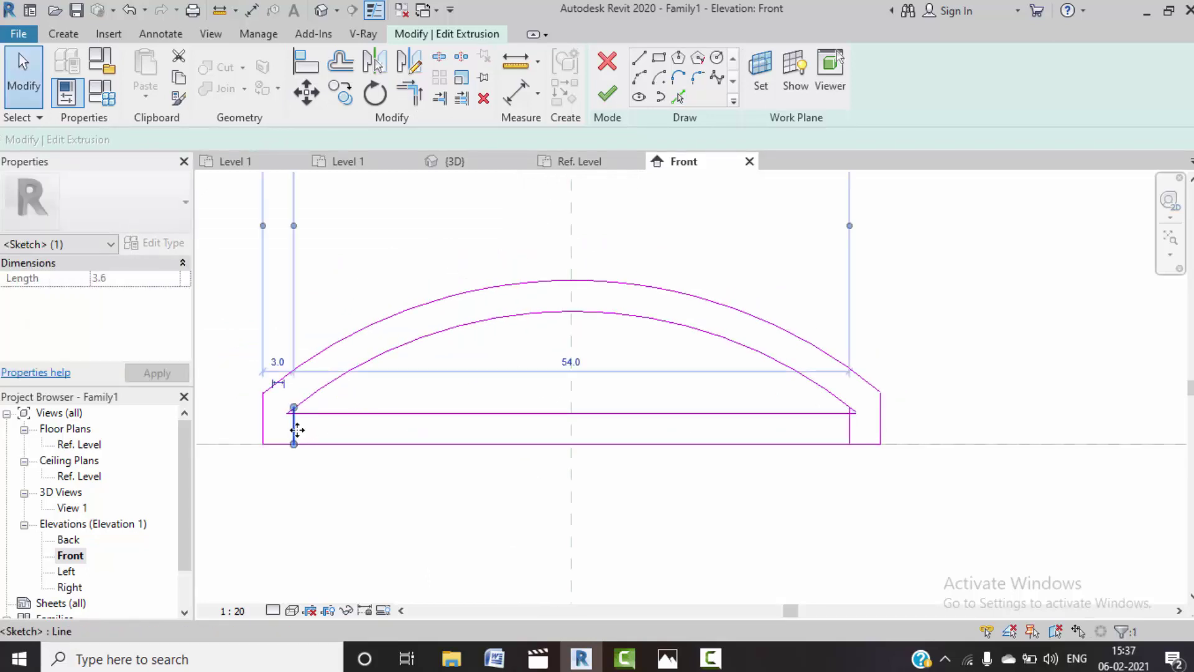
key(Delete)
click(850, 427)
key(Delete)
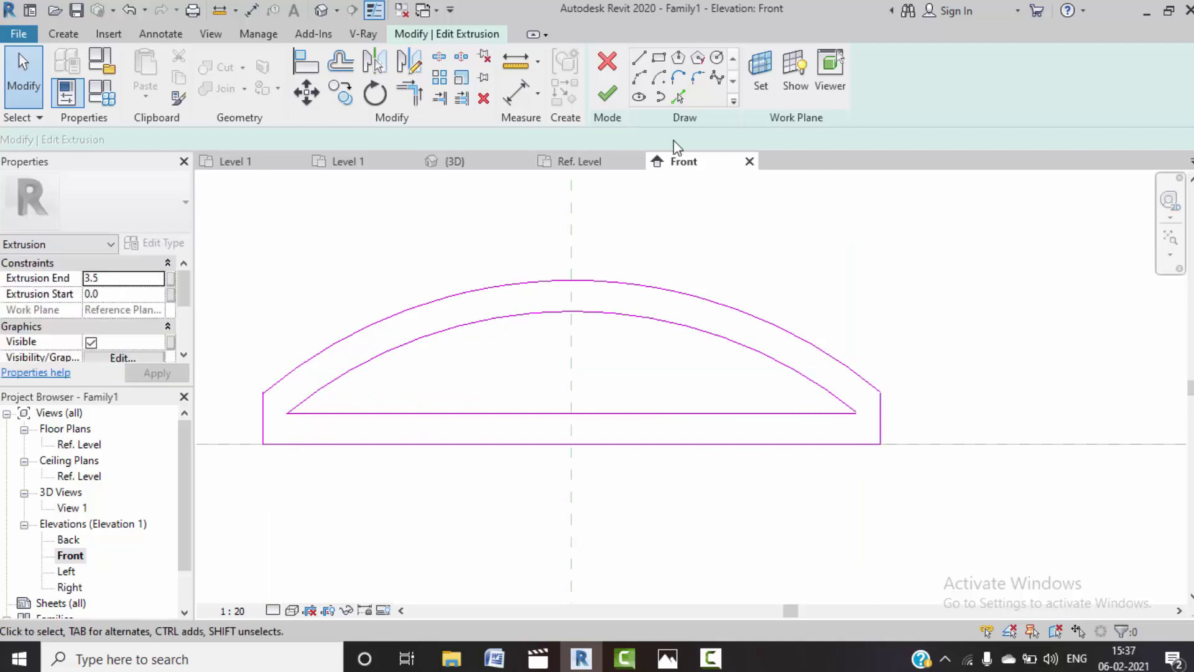
- Finish the handle edit and reload it into Project1, overwriting the existing version
click(607, 94)
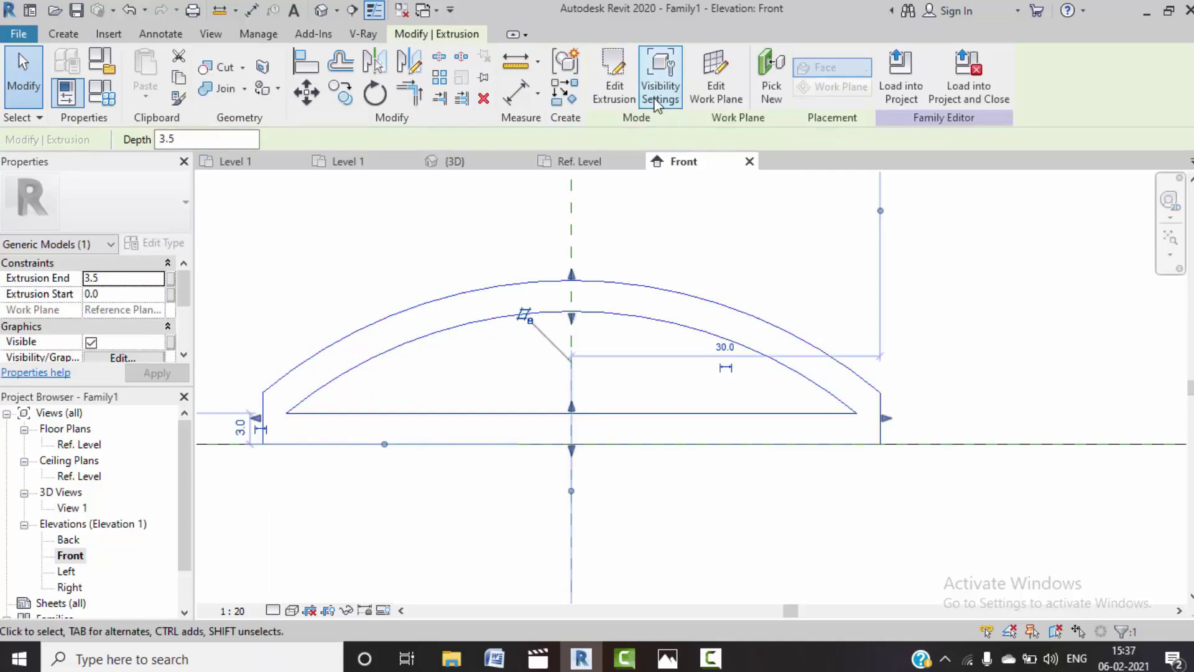
click(900, 81)
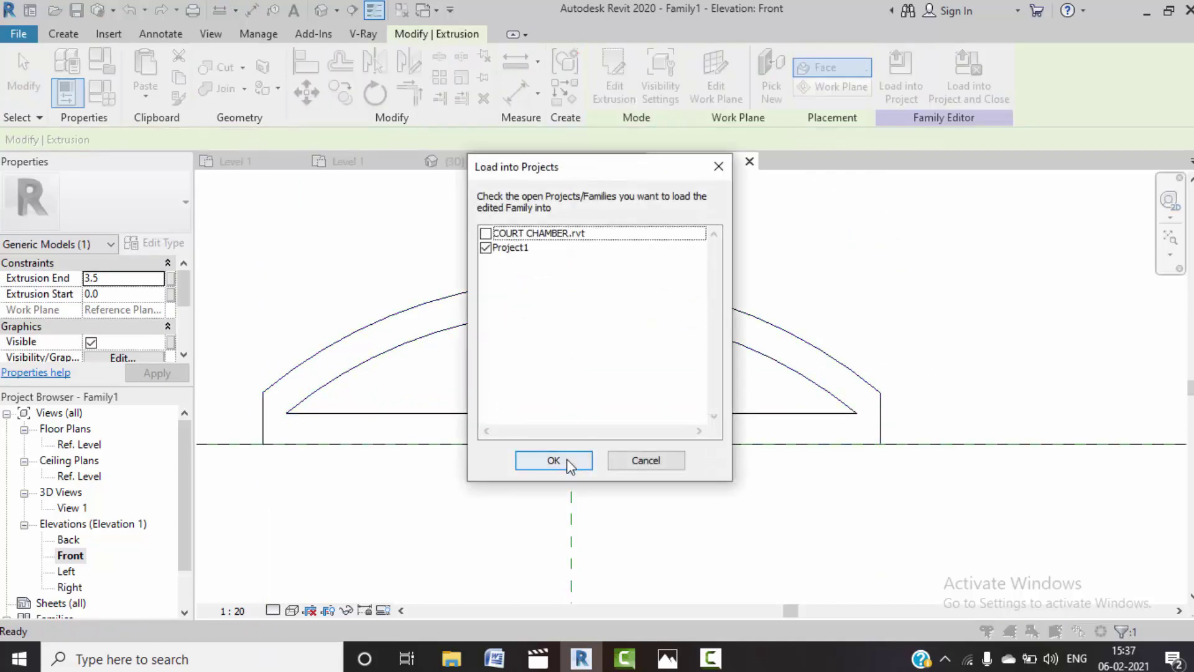
click(554, 461)
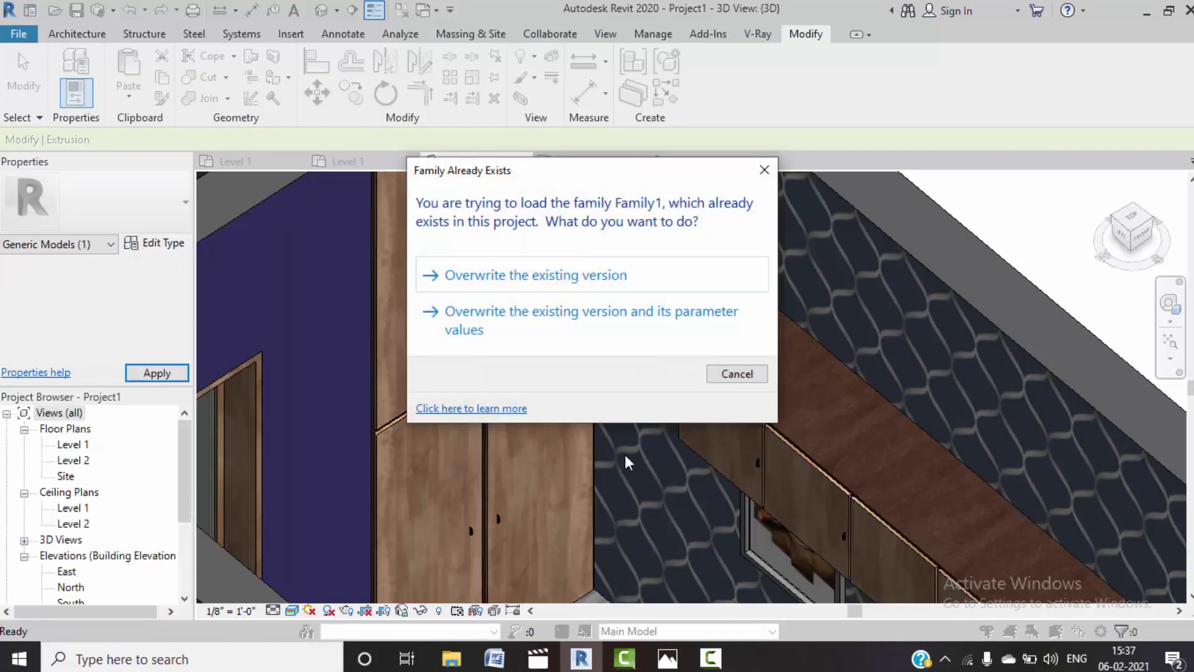
click(560, 277)
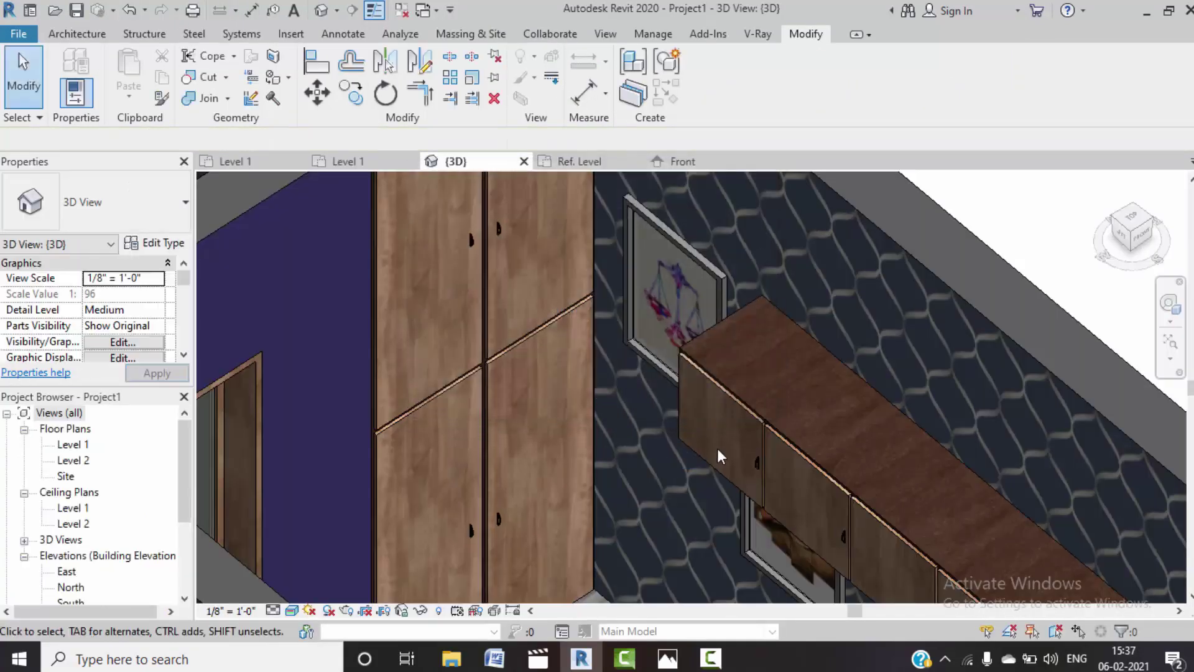
scroll(550, 364, down, 2)
scroll(549, 364, down, 2)
scroll(598, 428, down, 2)
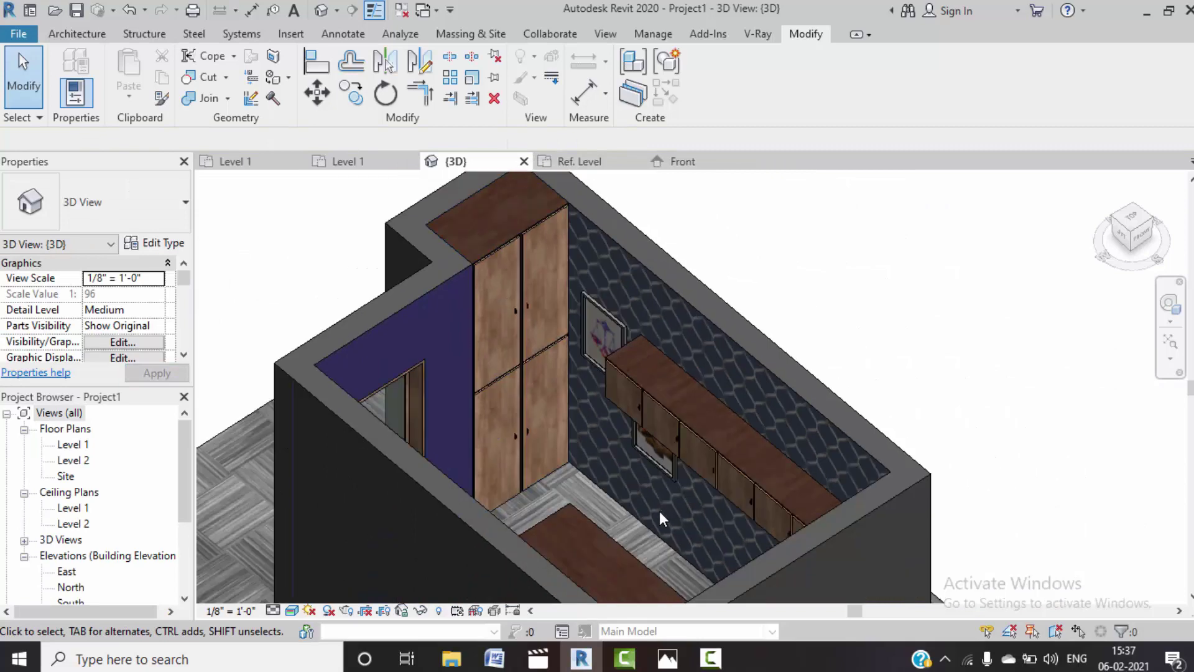
scroll(632, 466, down, 1)
mouse_move(632, 466)
shift+middle_down()
mouse_move(631, 416)
mouse_move(688, 460)
mouse_move(581, 487)
shift+middle_up()
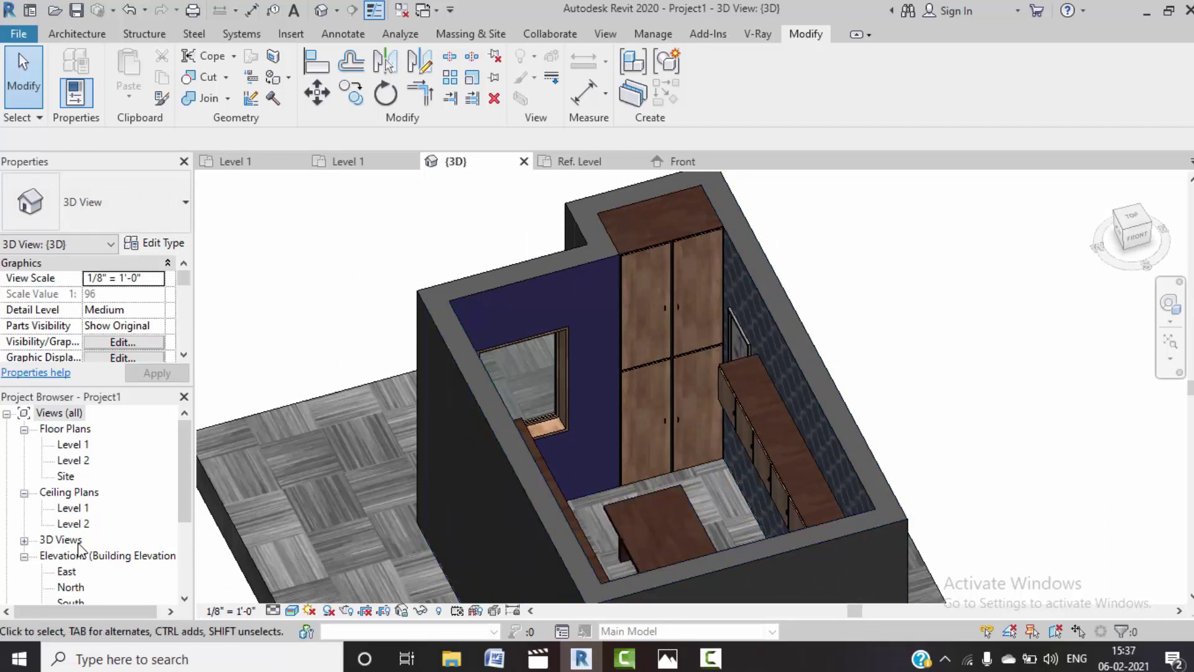
- Place an automatic ceiling in the Level 1 ceiling plan room at 9' height offset
double_click(73, 507)
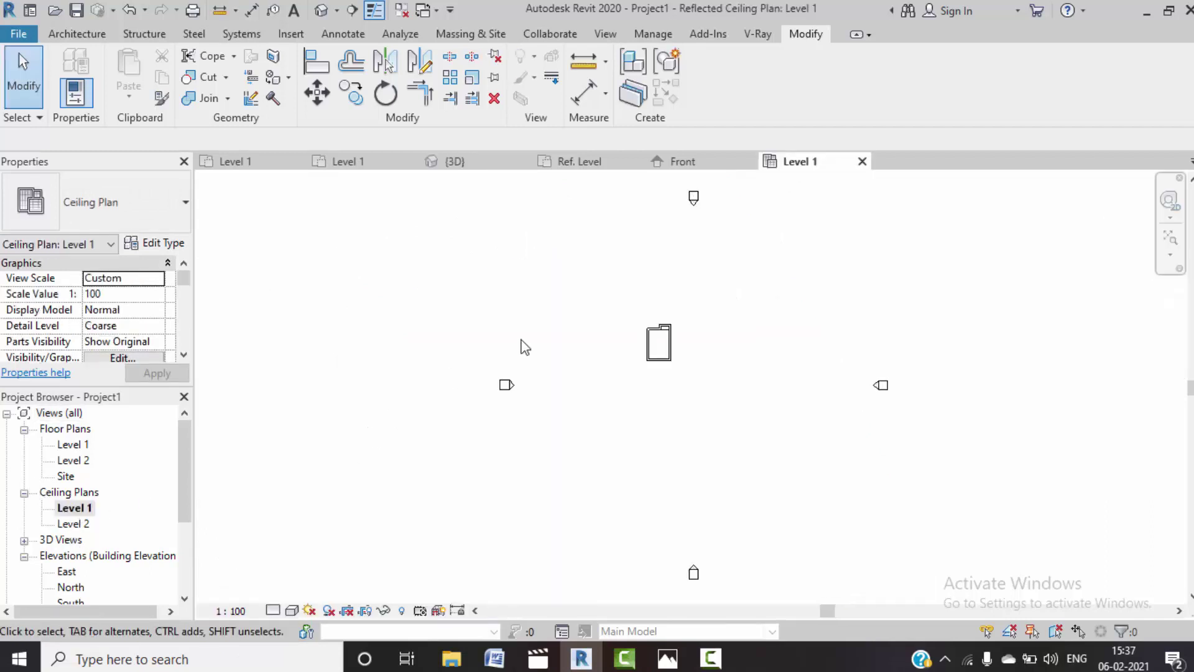
scroll(626, 353, up, 3)
scroll(653, 334, up, 2)
scroll(653, 333, up, 1)
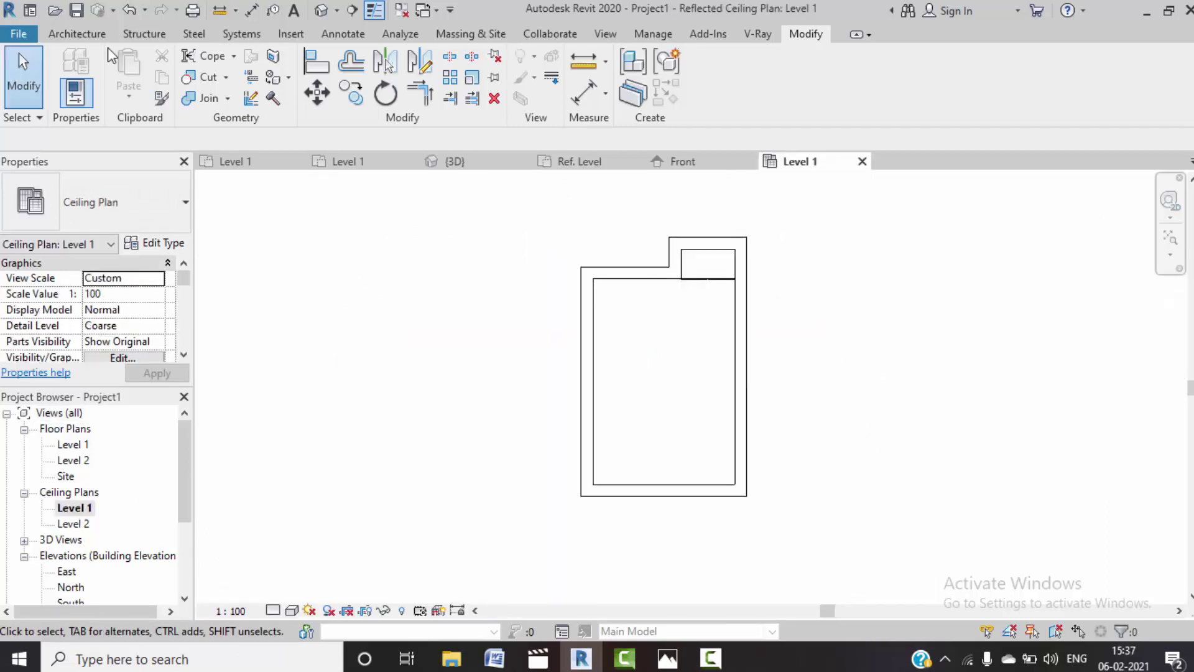
click(98, 35)
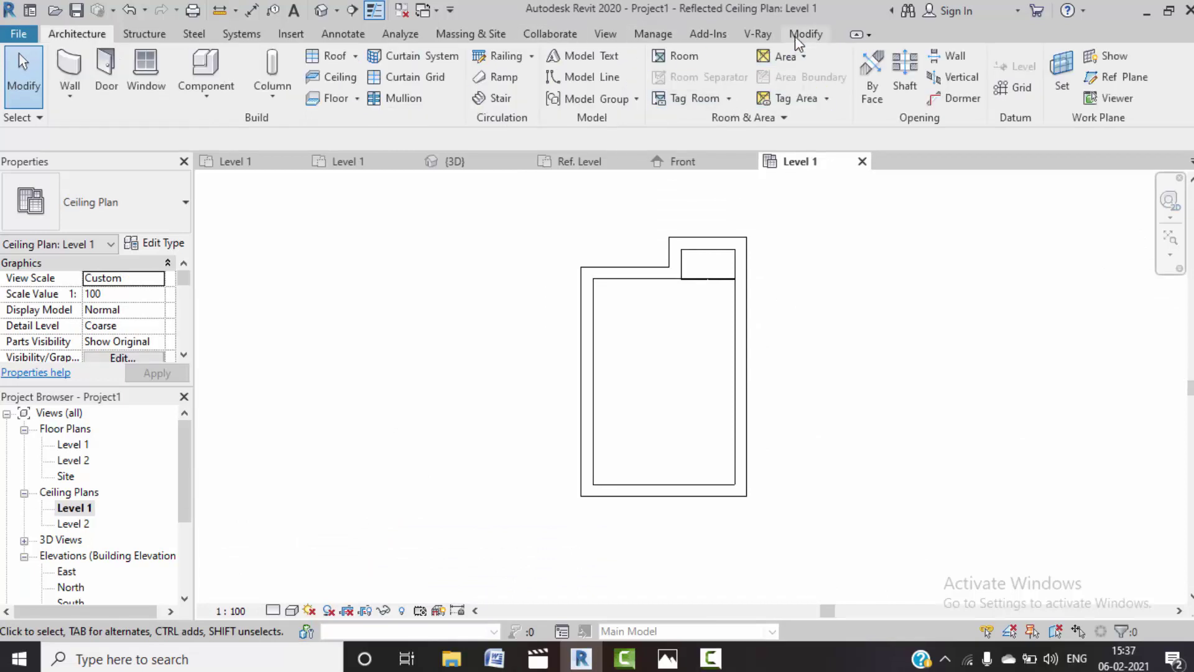
click(333, 76)
click(731, 442)
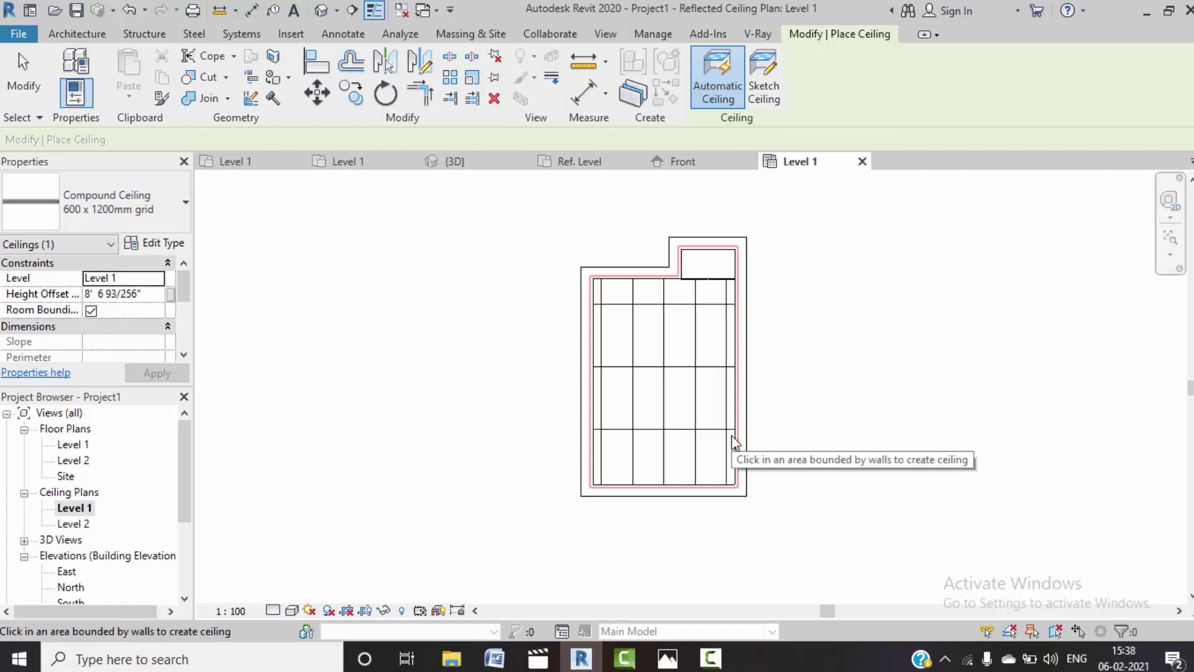
click(152, 296)
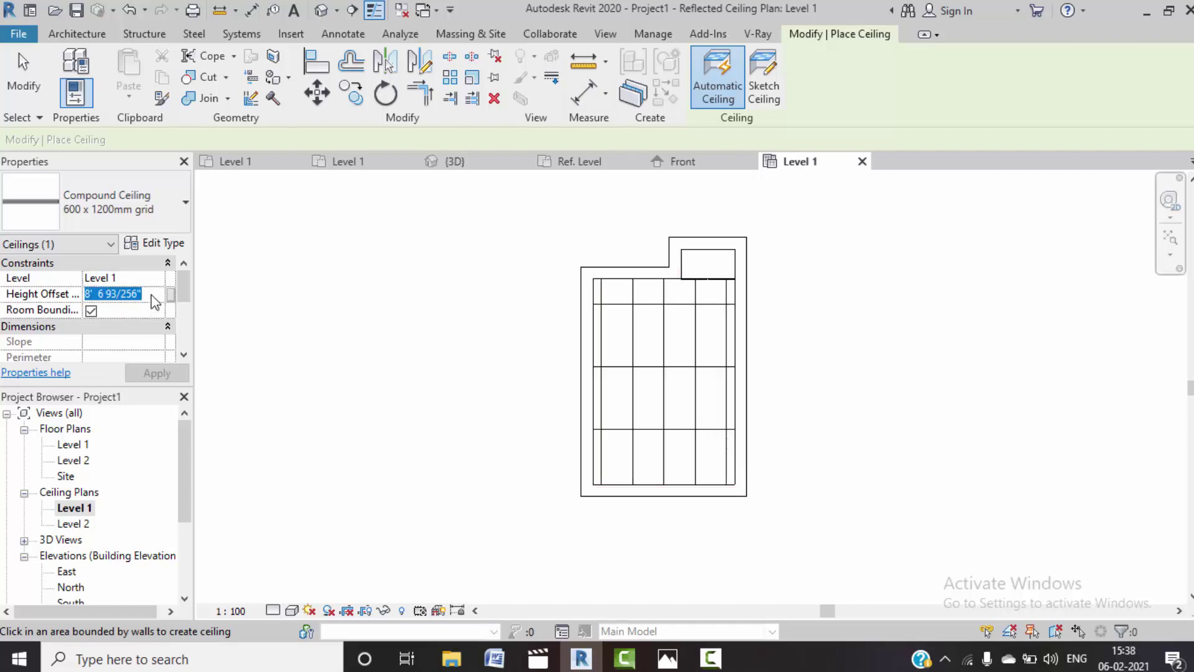
text(9'3)
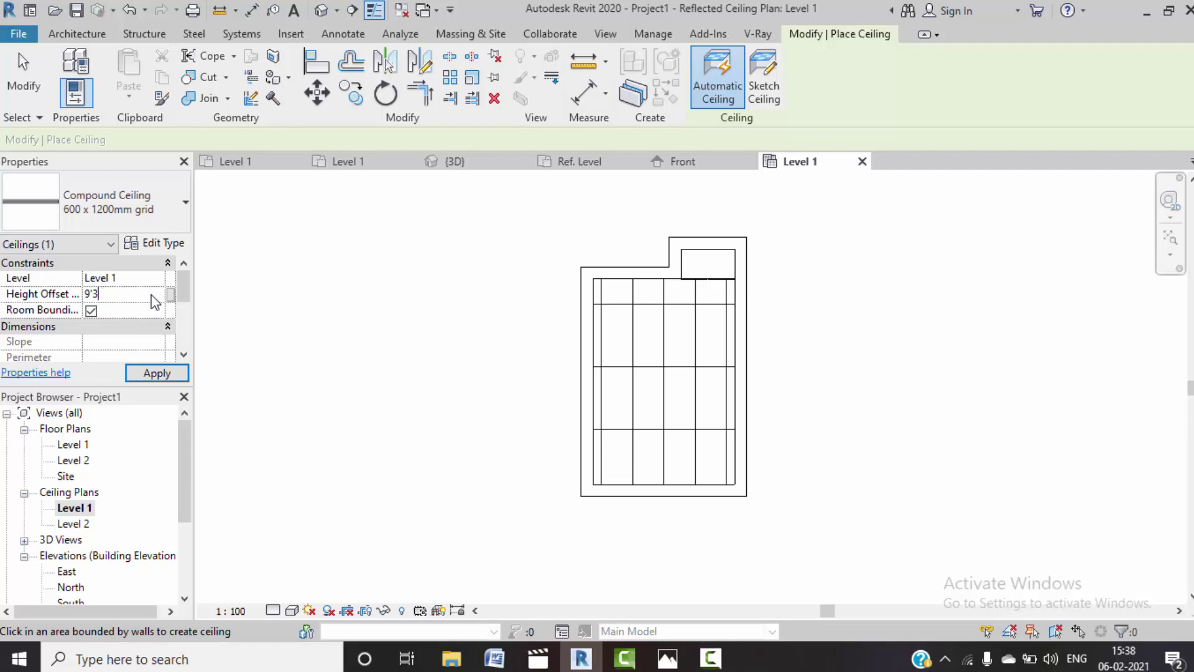
click(156, 373)
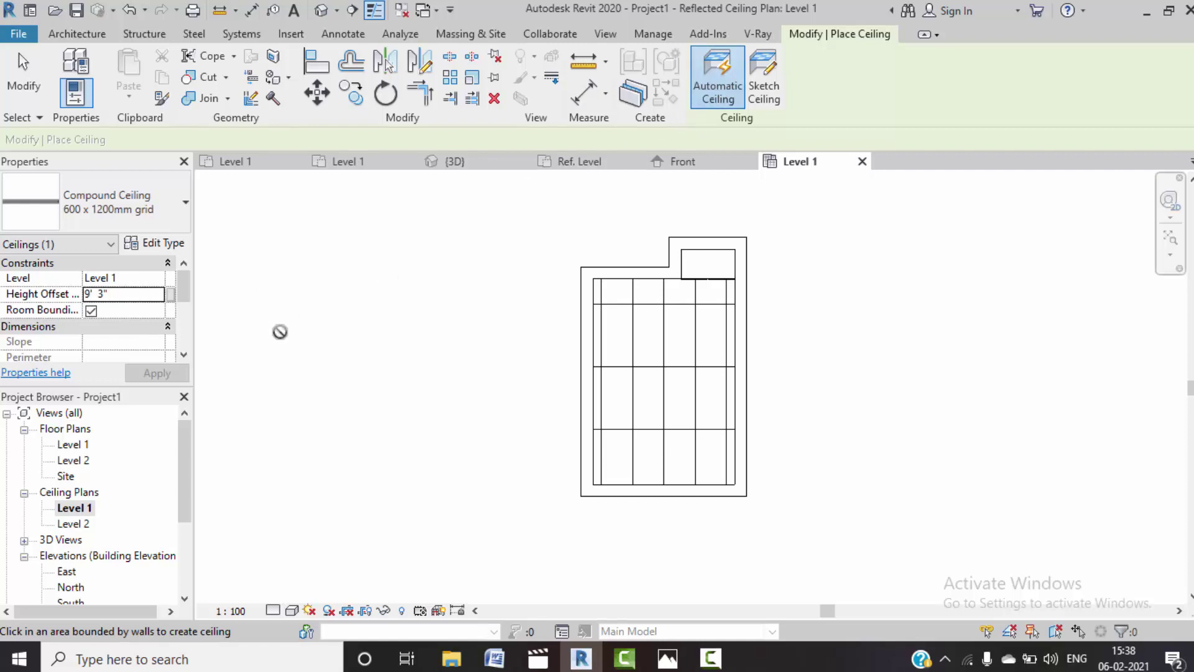
key(Escape)
- Start another ceiling, re-enter its height offset, and begin sketching its boundary
click(333, 77)
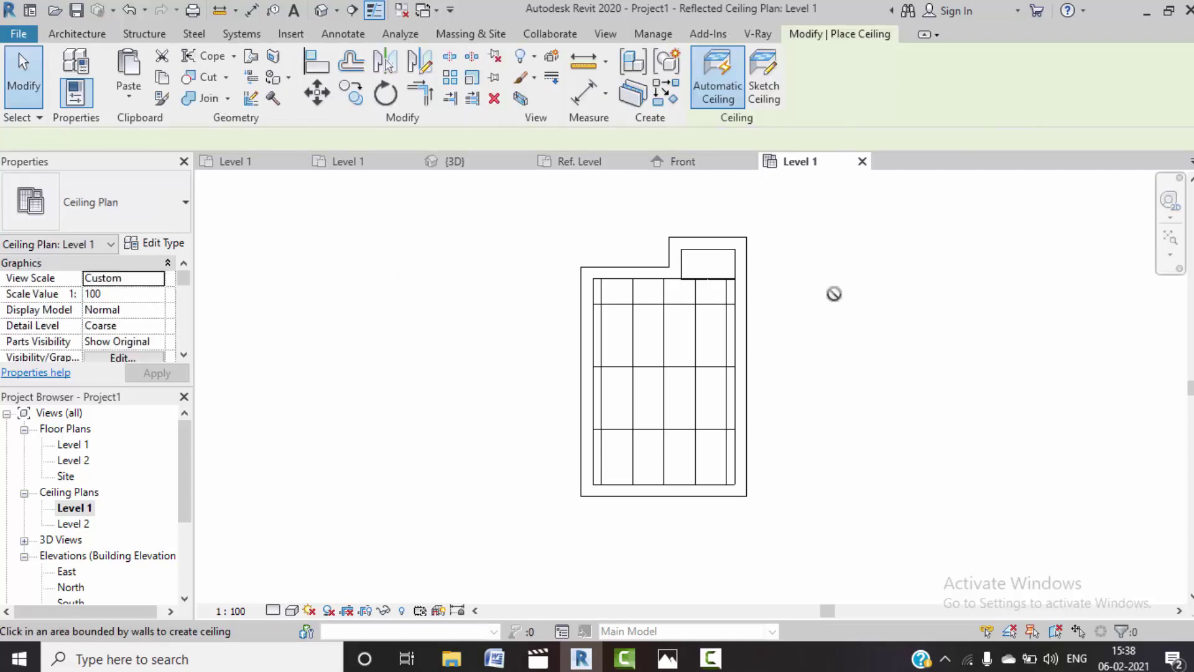
click(150, 294)
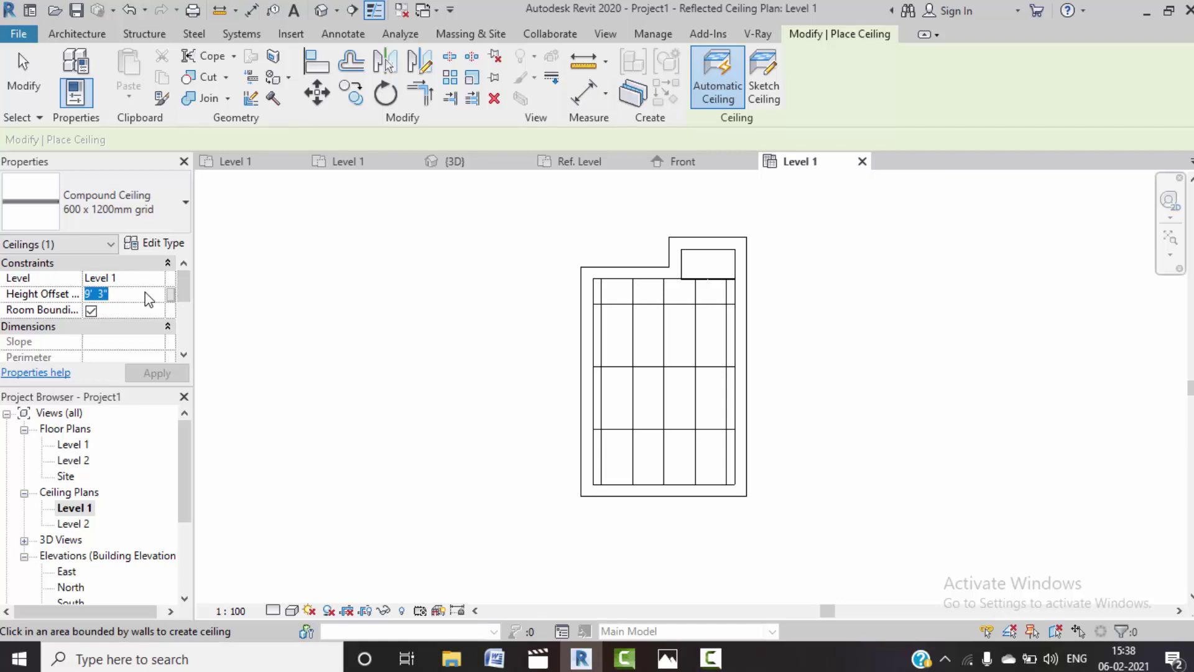
text(9')
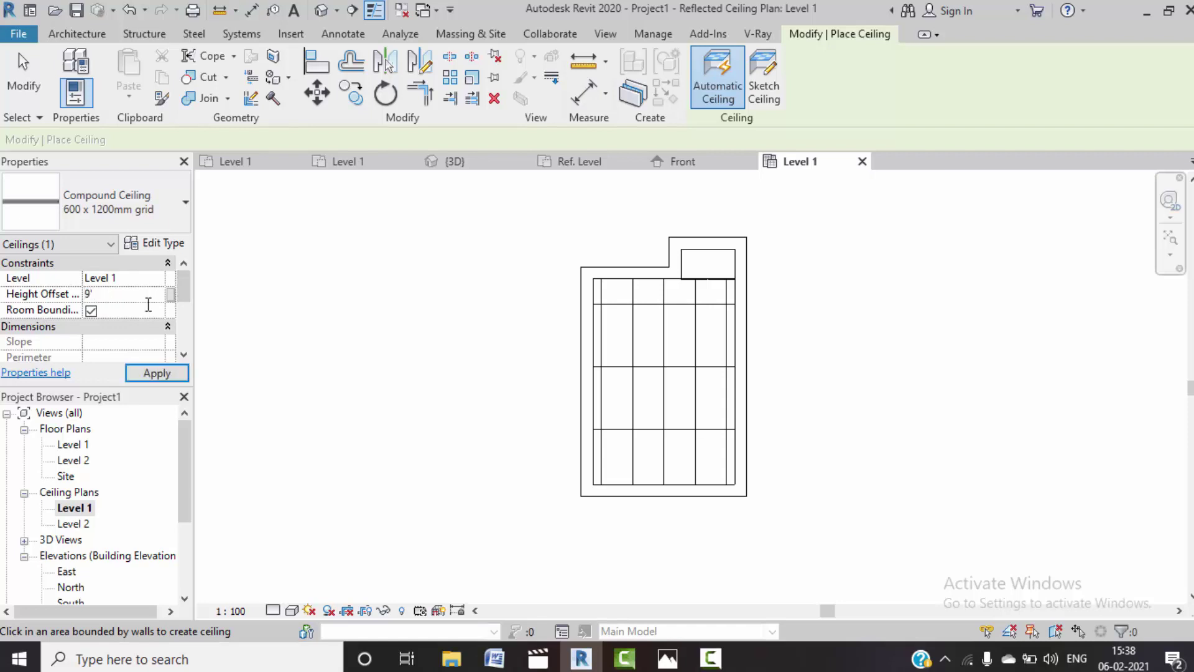
click(764, 81)
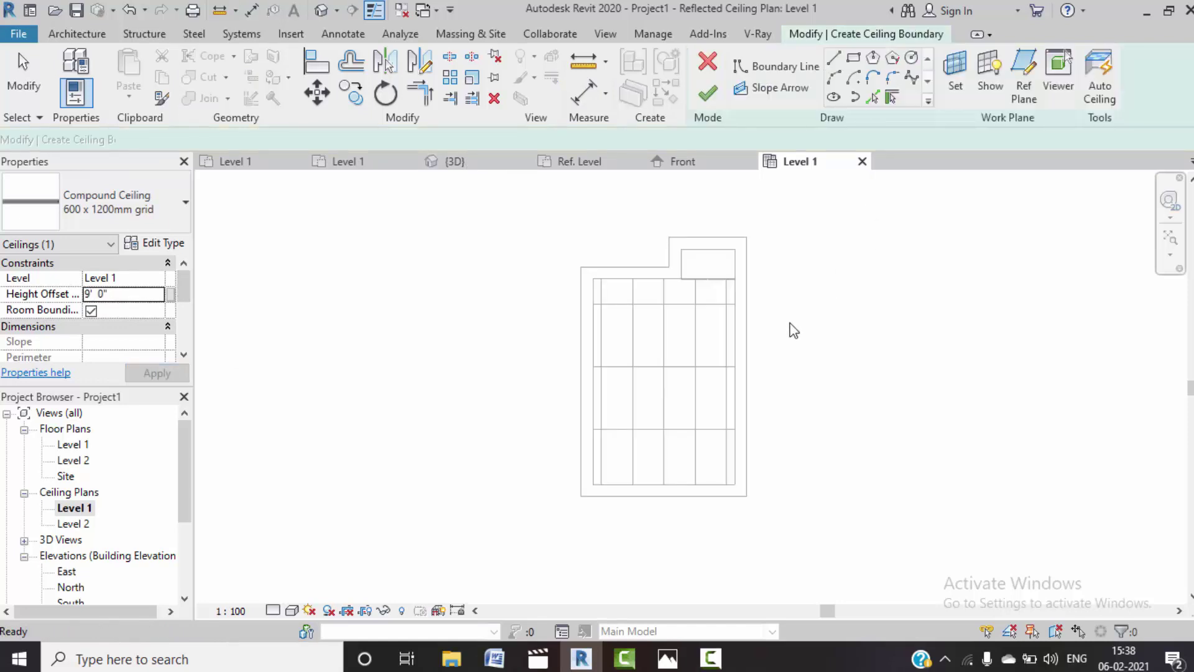
scroll(653, 327, up, 1)
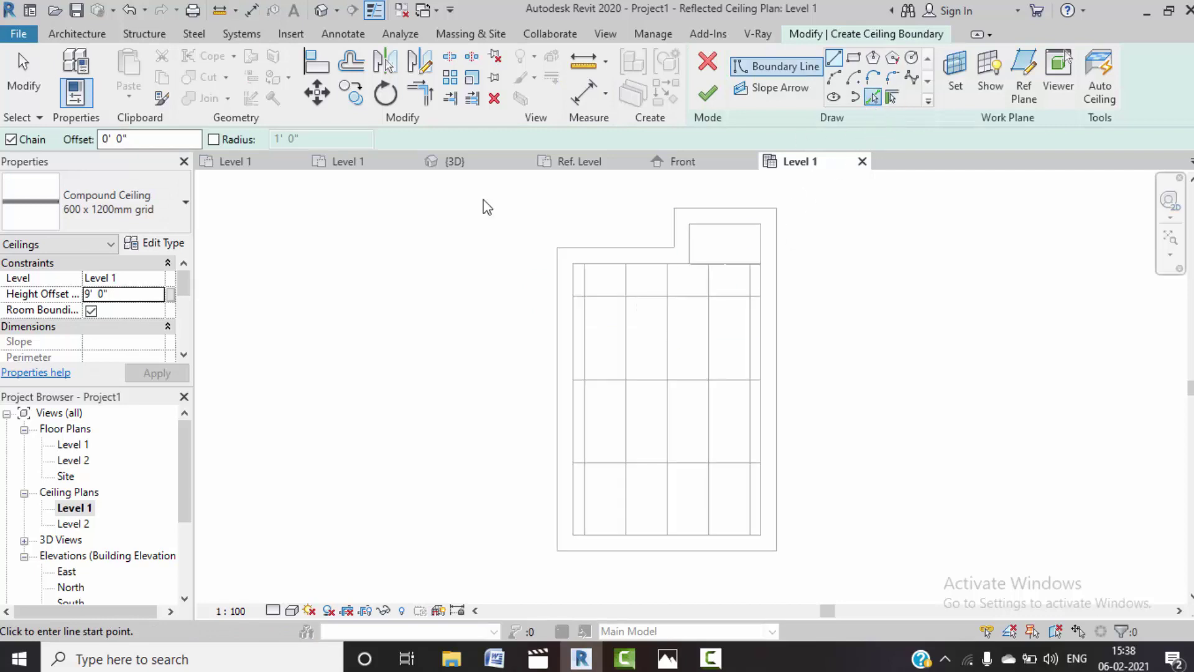
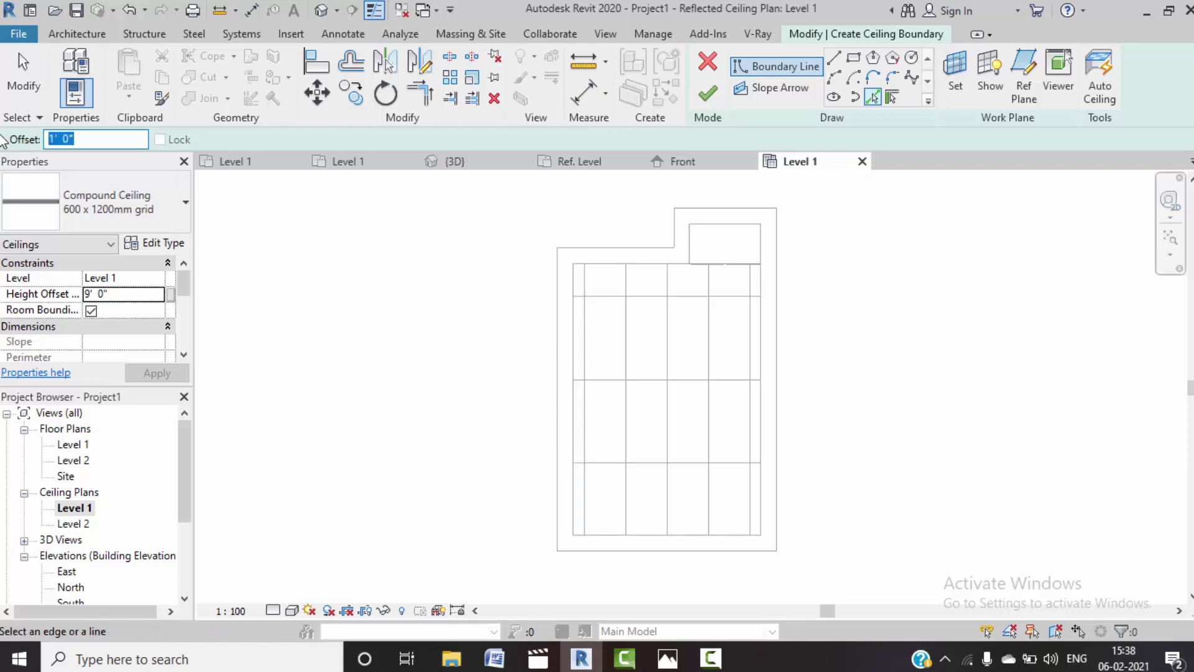
- Place ceiling boundary lines 1' 6" inside all four walls, deleting the duplicate left line
click(580, 443)
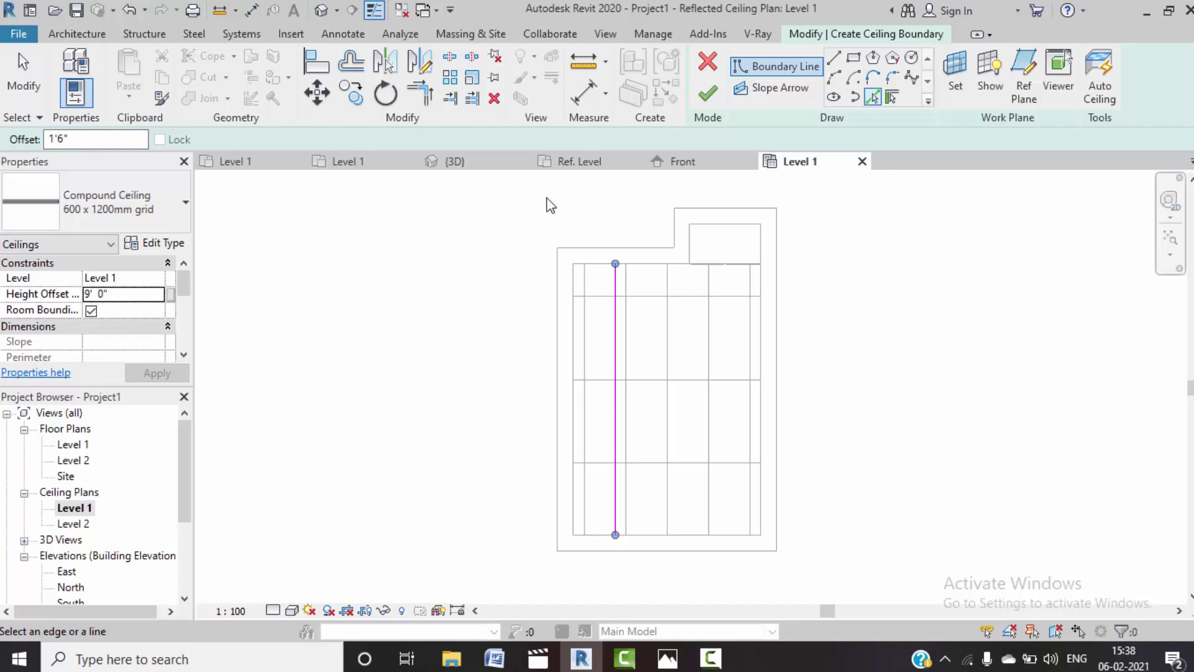
click(765, 418)
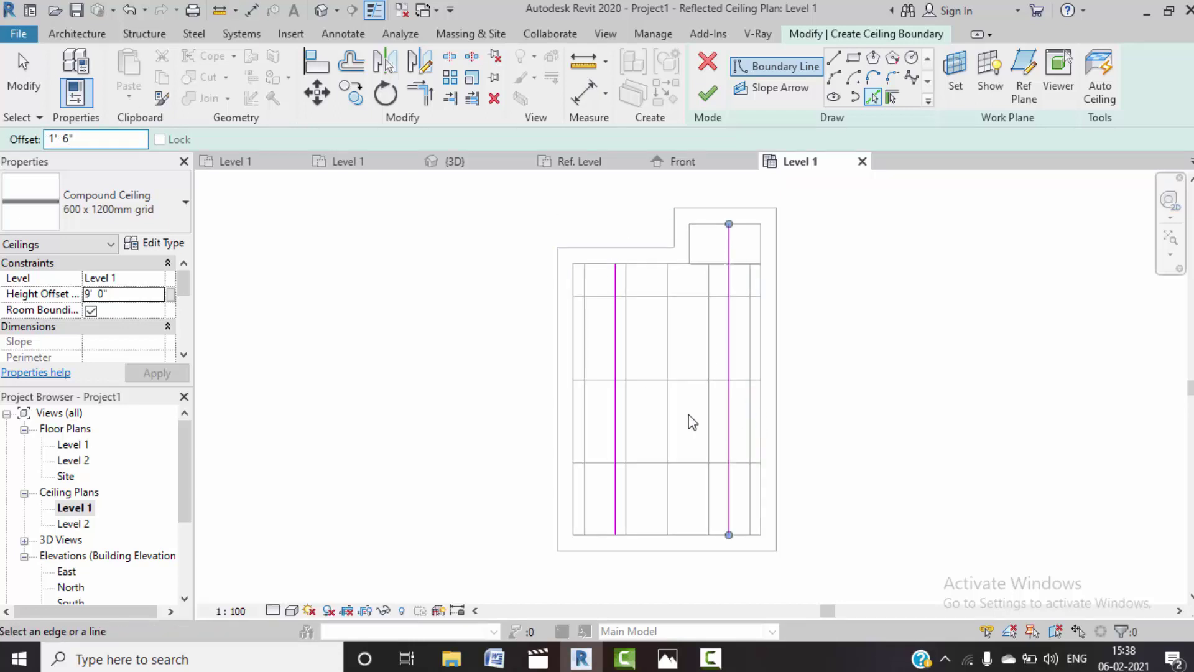
click(585, 429)
key(Escape)
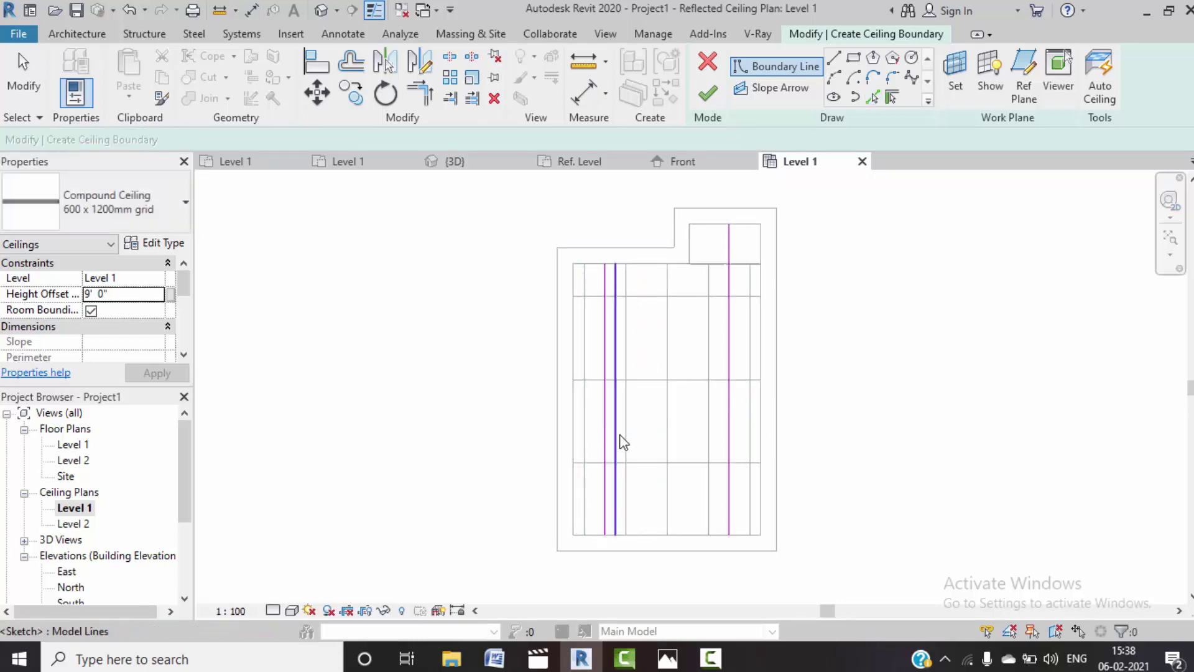
key(Escape)
click(615, 438)
key(Delete)
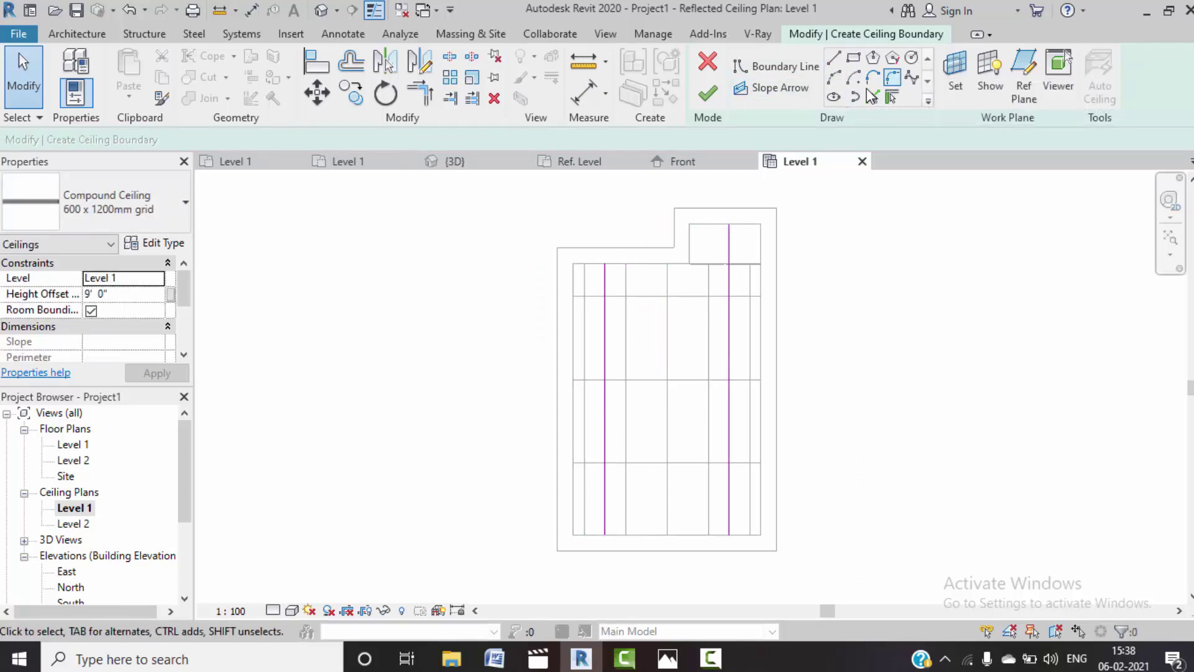
click(873, 97)
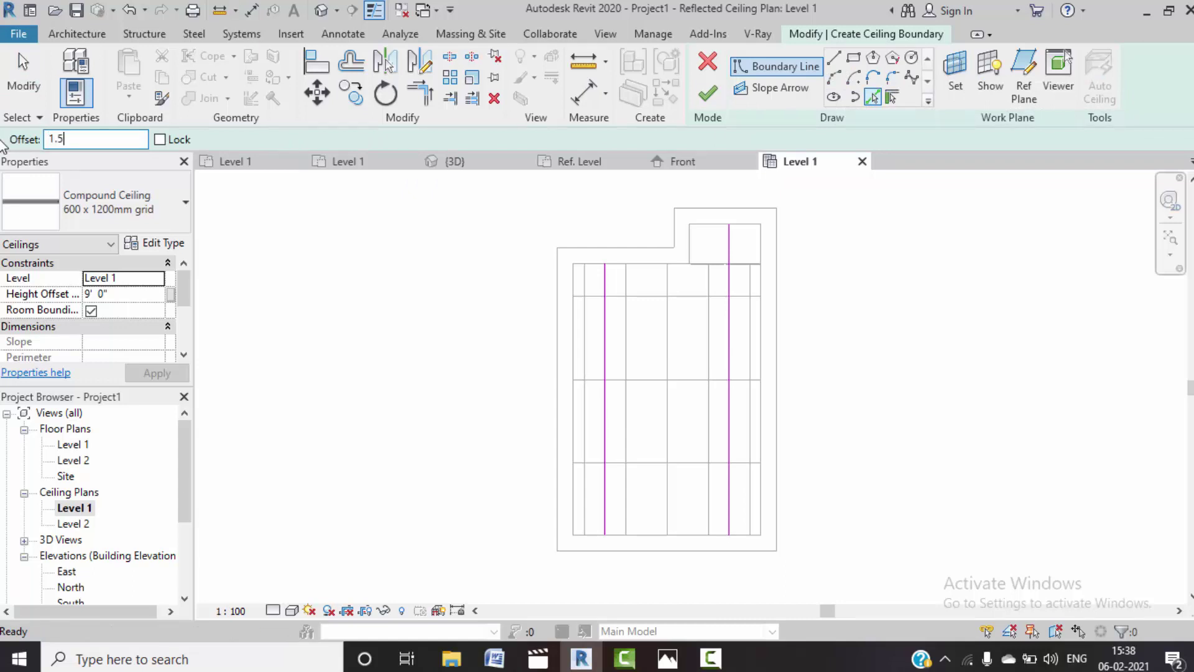
click(658, 273)
click(645, 536)
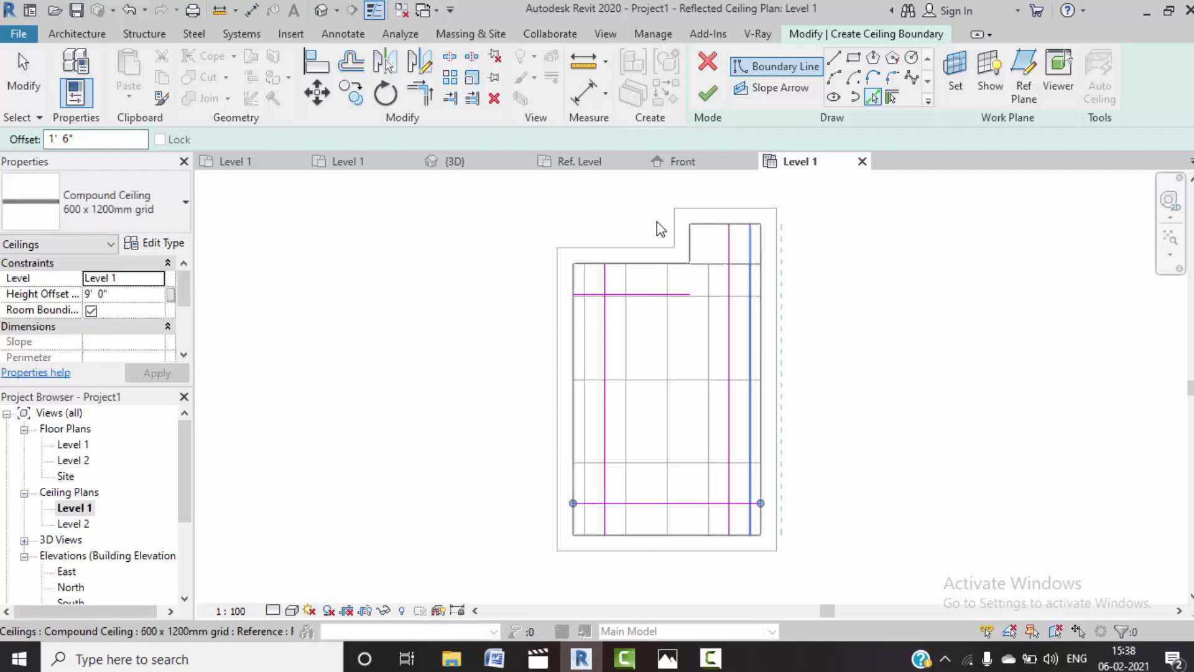
- Trim/Extend the four boundary lines at each corner into a closed rectangle
click(430, 98)
click(606, 297)
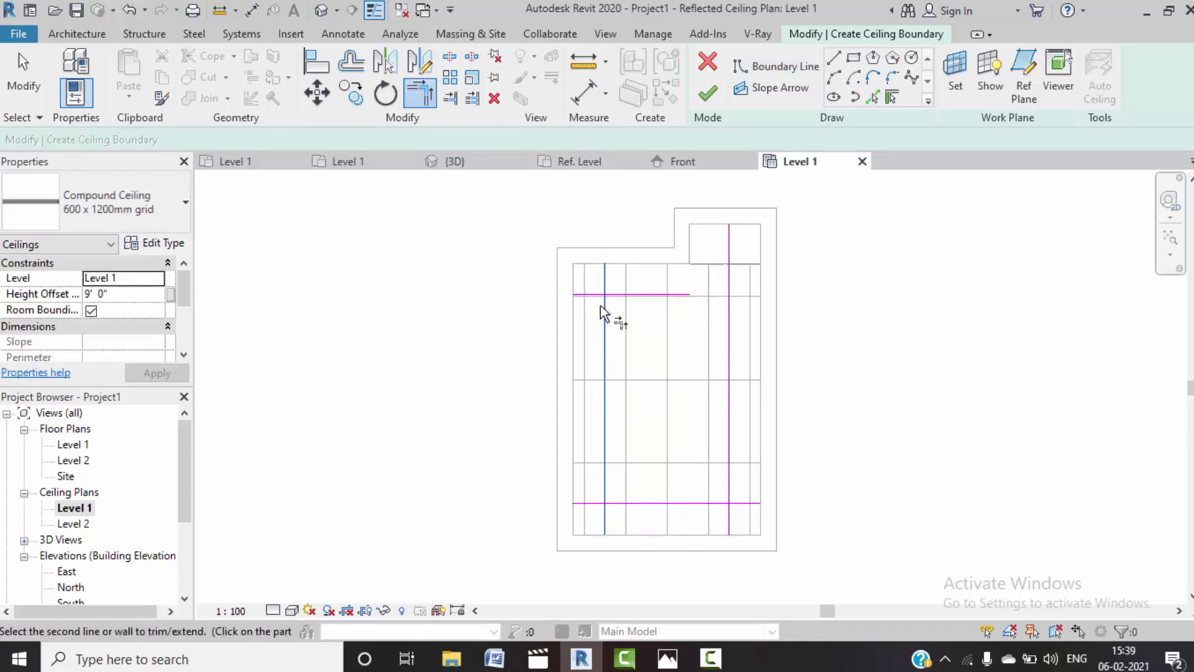
click(605, 336)
click(600, 501)
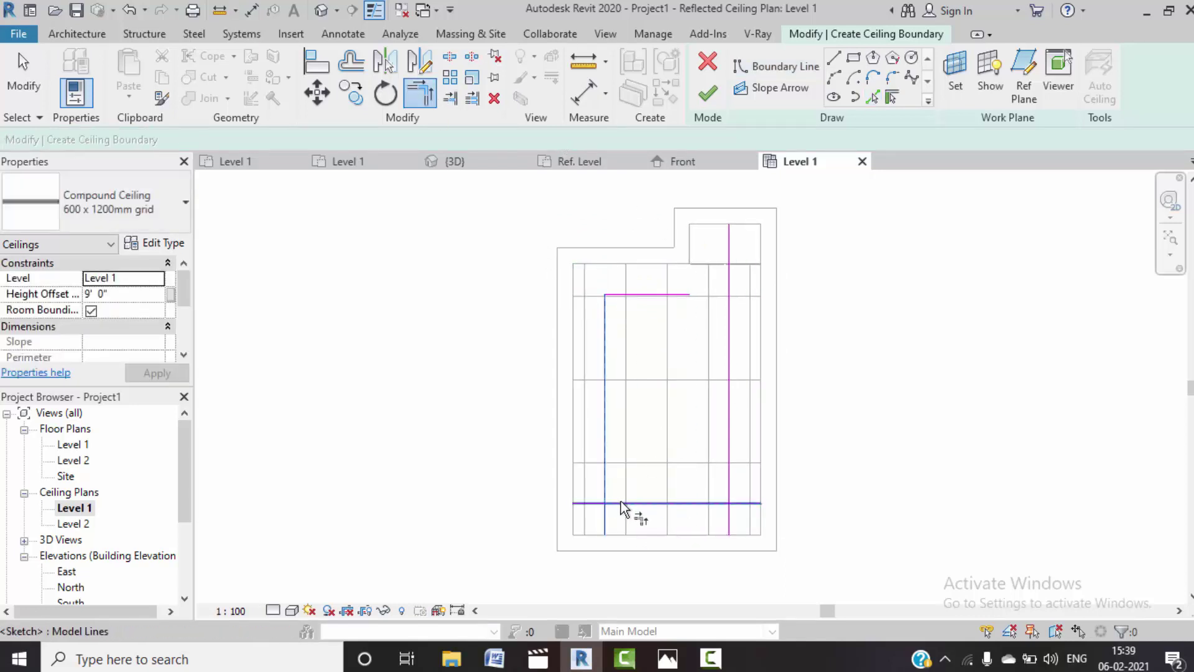
click(715, 503)
click(729, 473)
click(685, 295)
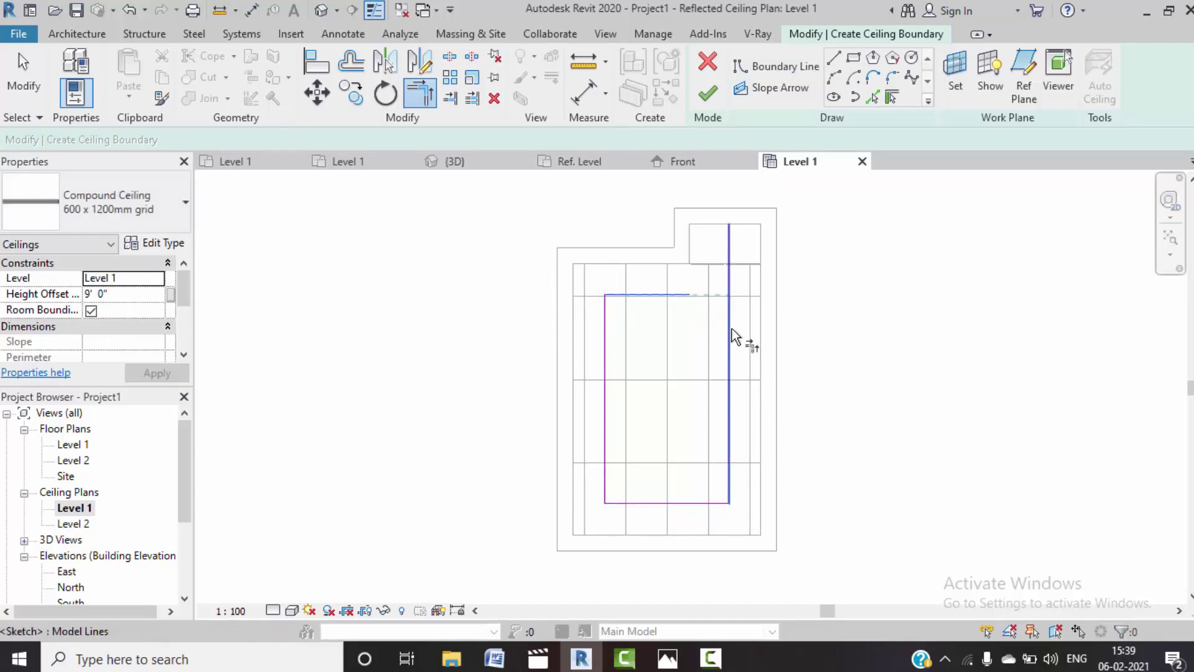
click(729, 333)
key(Escape)
click(872, 98)
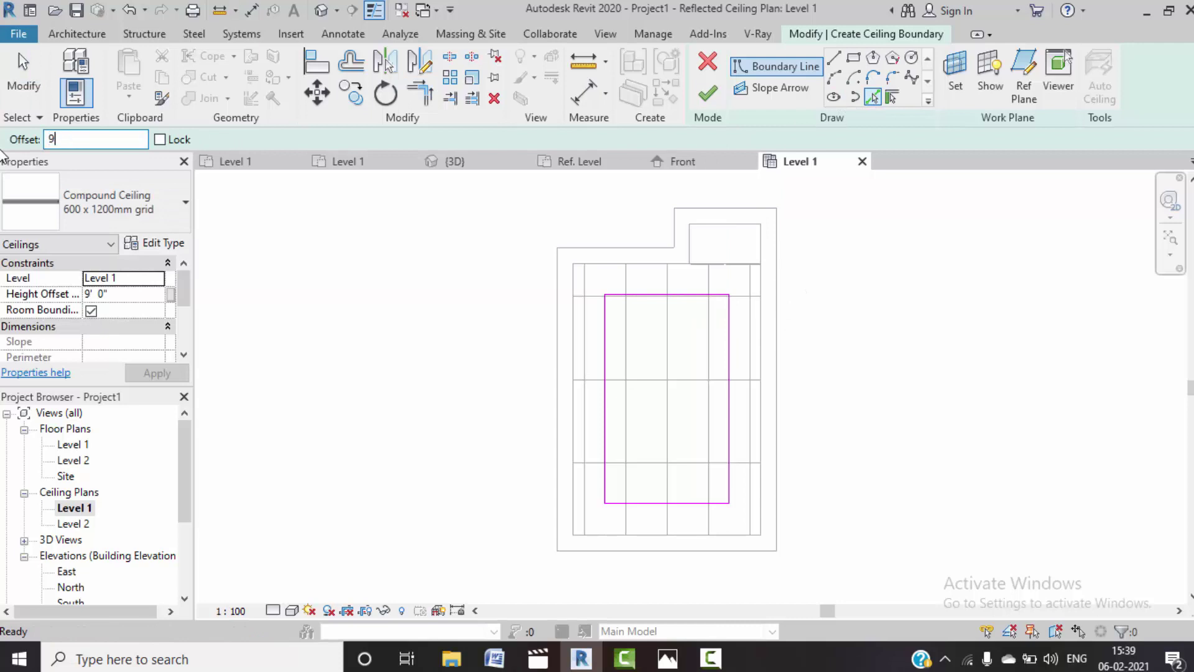
- Offset inner boundary lines 9" inside the left, top, right and bottom lines
scroll(579, 293, up, 5)
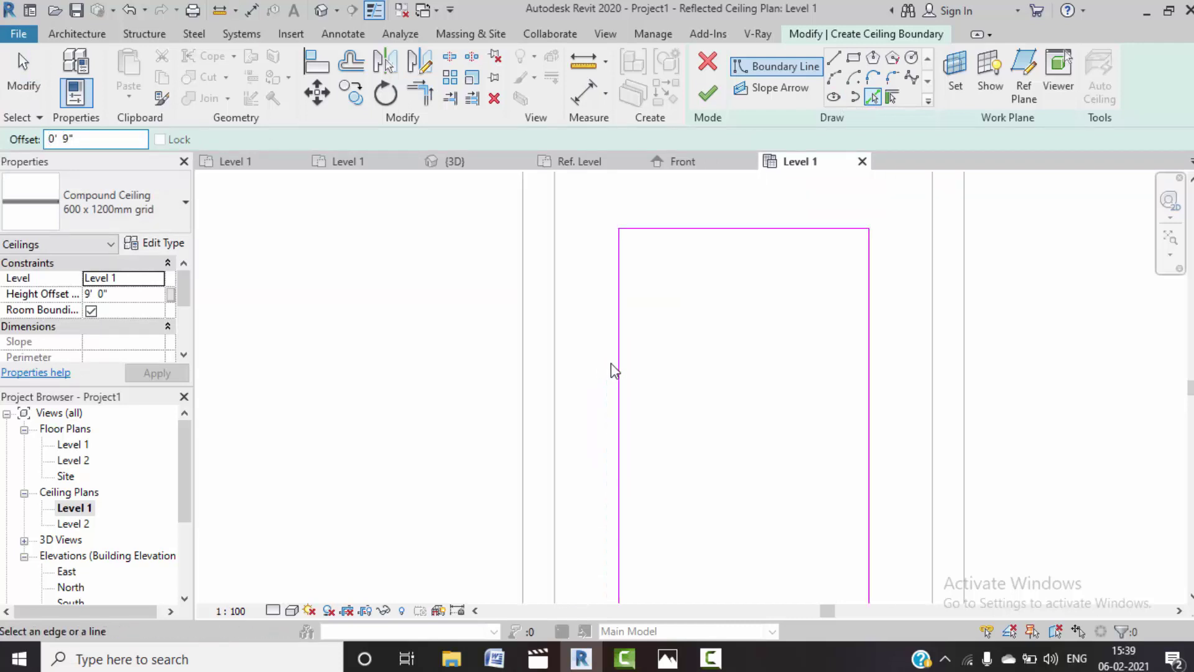
click(629, 386)
click(720, 234)
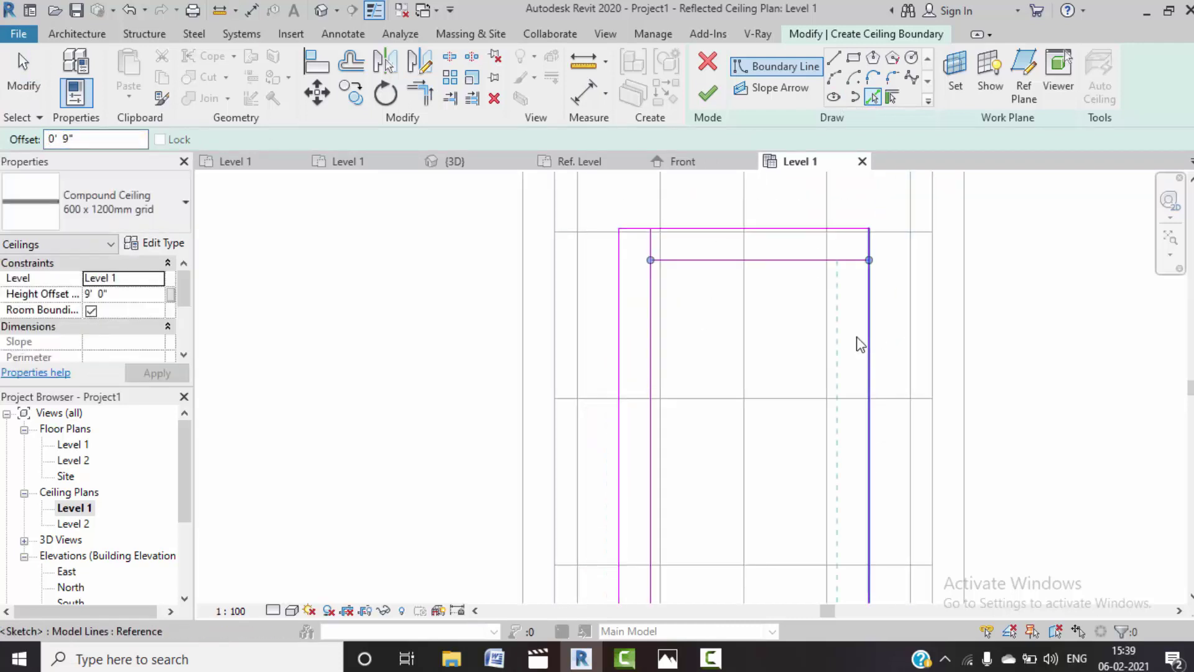
click(868, 354)
middle_drag(789, 455, 750, 299)
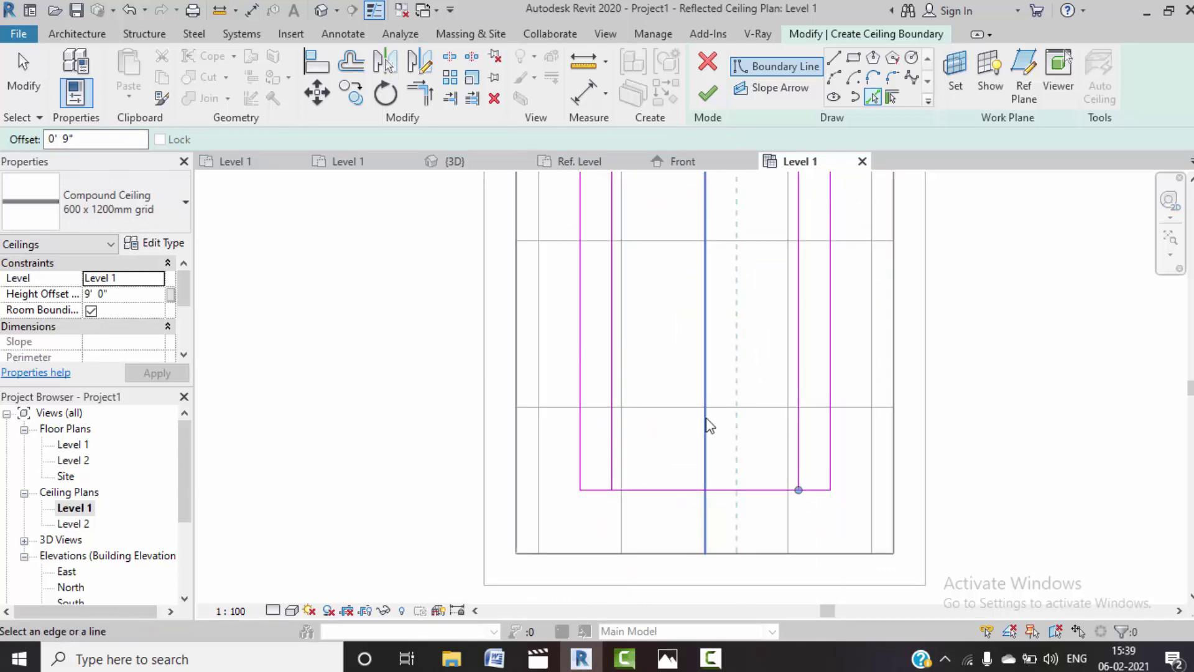
click(685, 489)
- Trim the inner lines at their corners into a closed inner rectangle
click(419, 94)
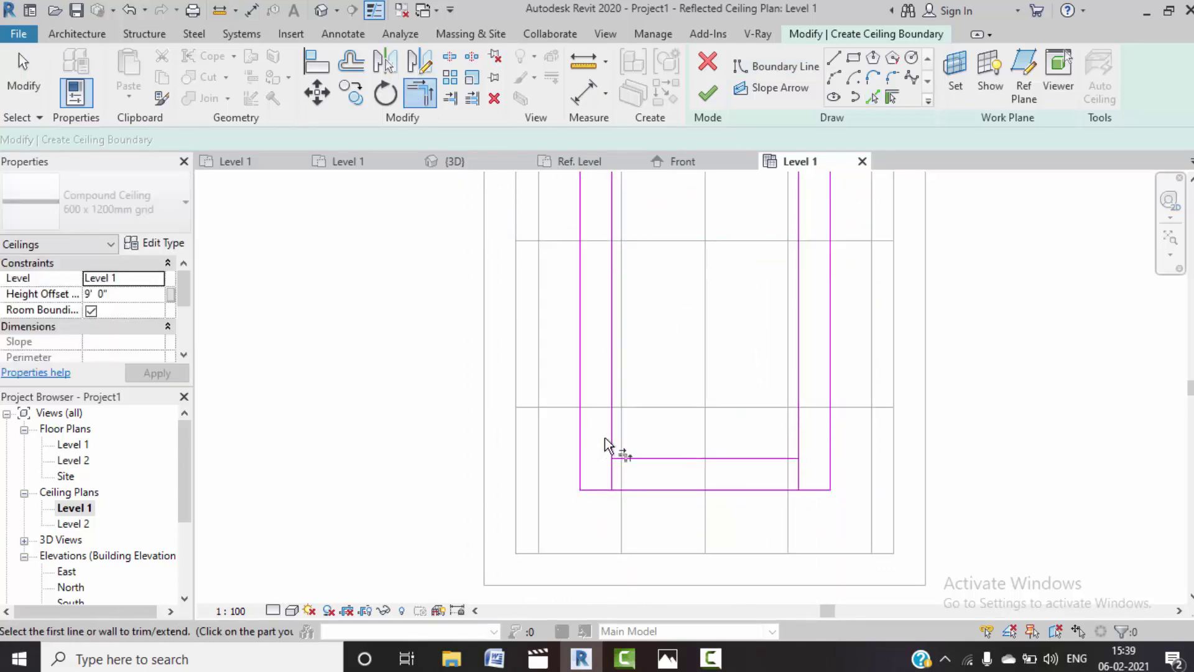
click(611, 249)
middle_drag(618, 224, 619, 348)
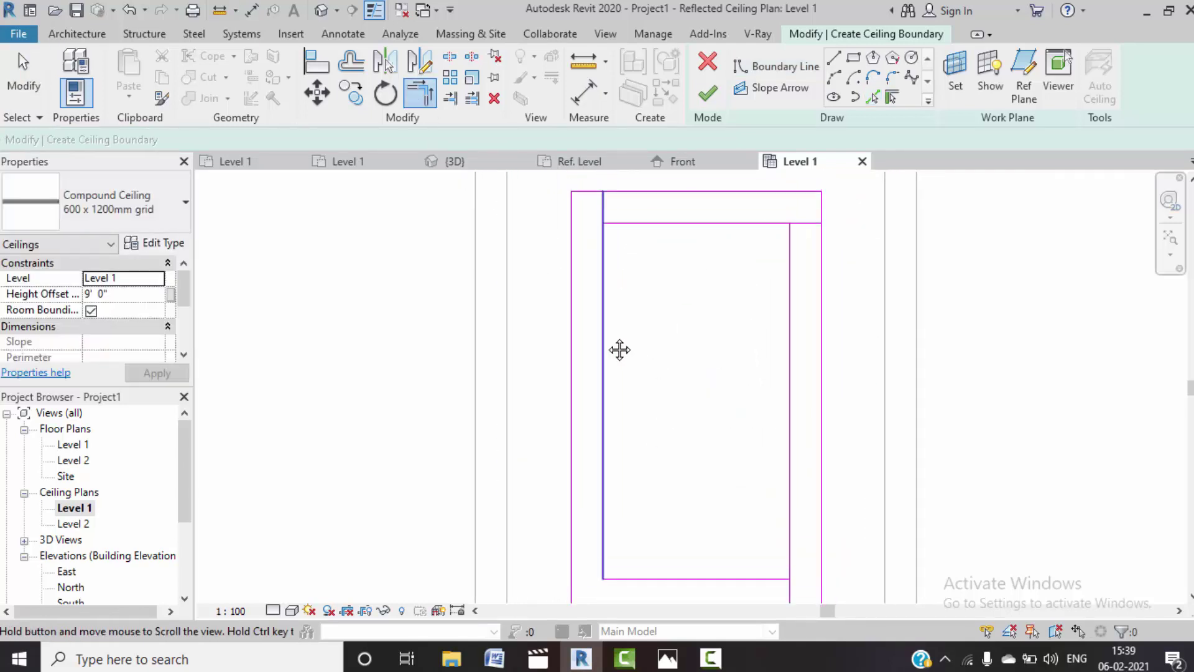
click(627, 228)
click(755, 228)
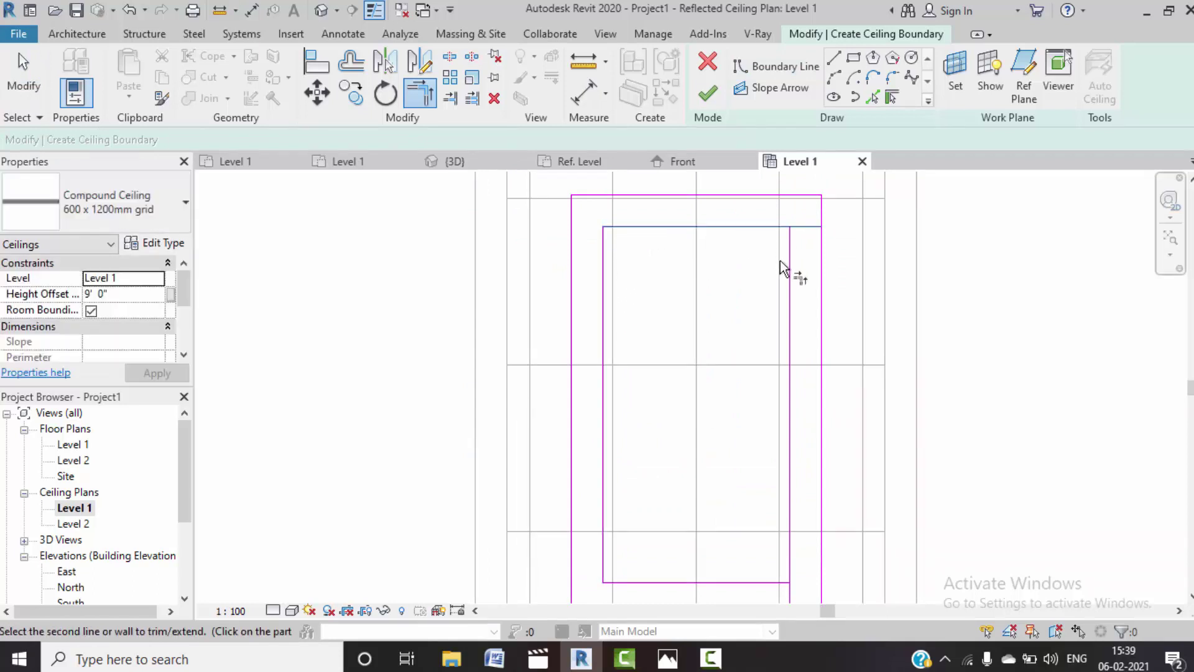
click(790, 285)
click(777, 583)
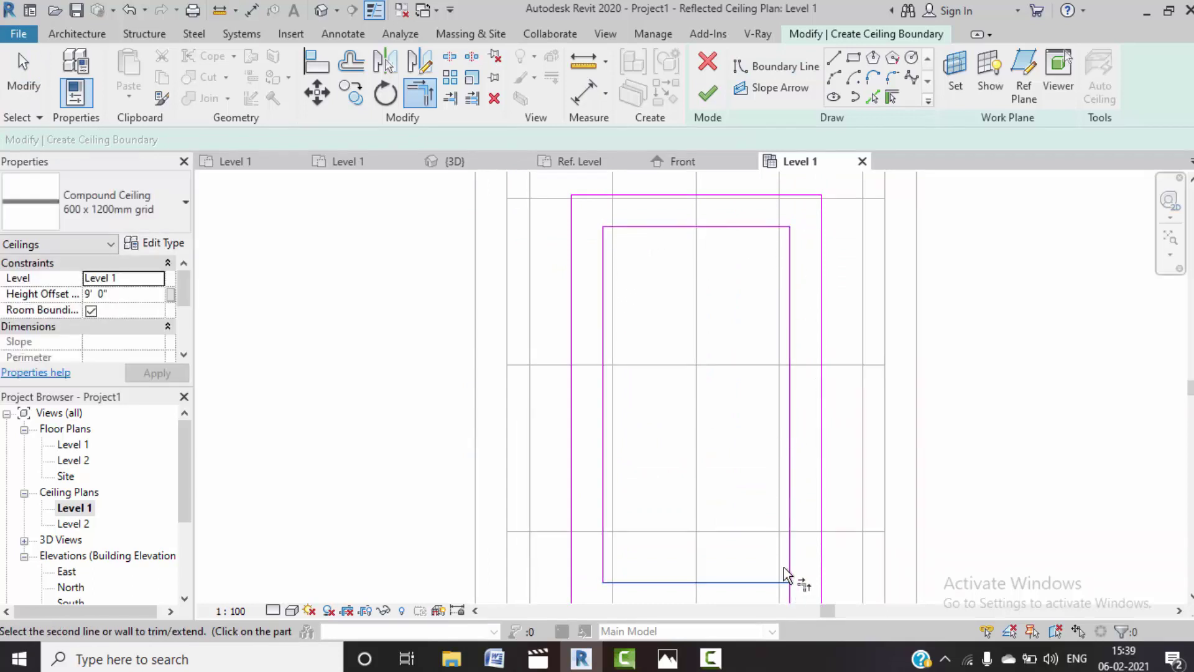
click(790, 547)
- Finish the ceiling sketch and save the project as Project1
click(702, 92)
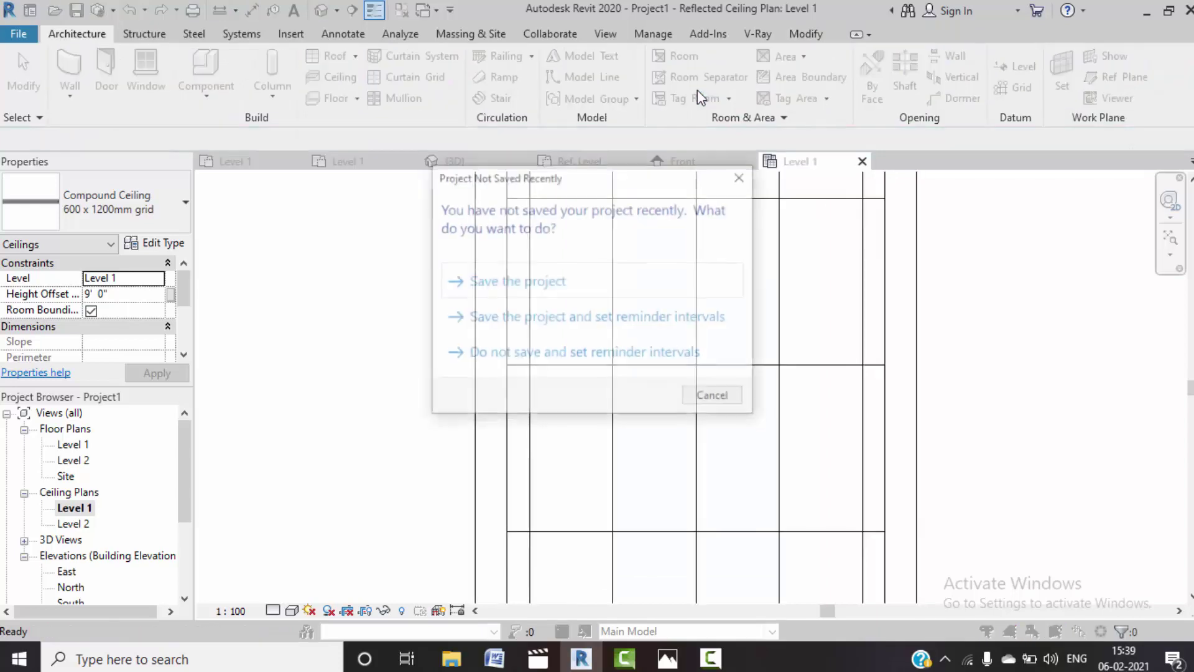
click(543, 283)
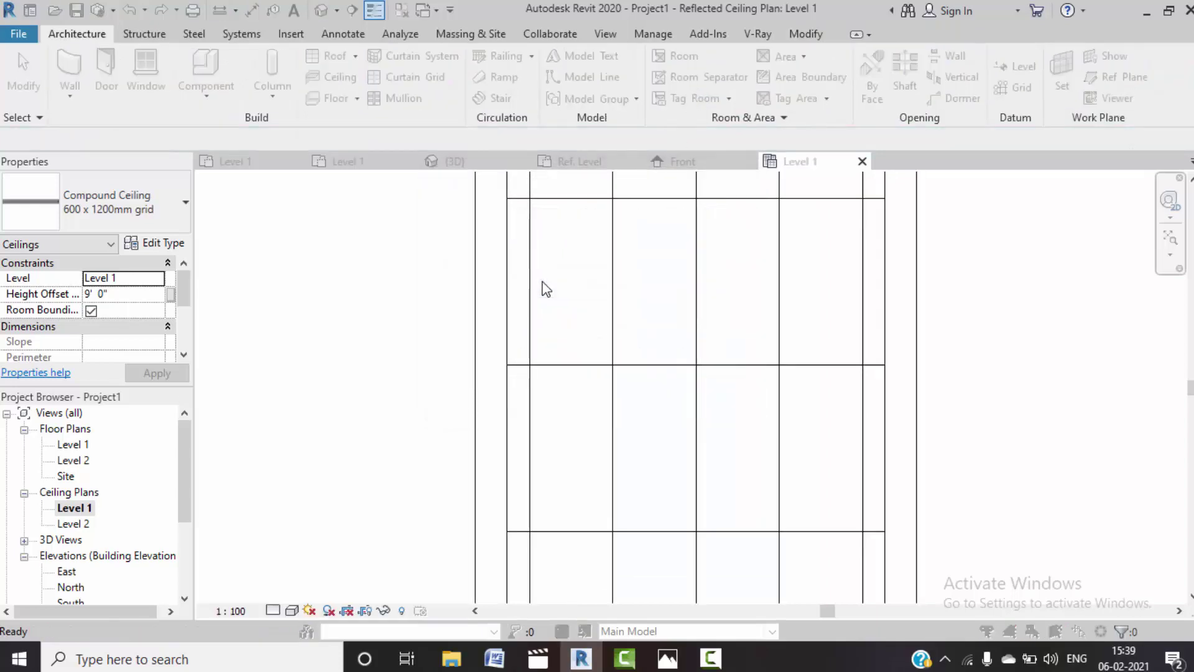
click(647, 408)
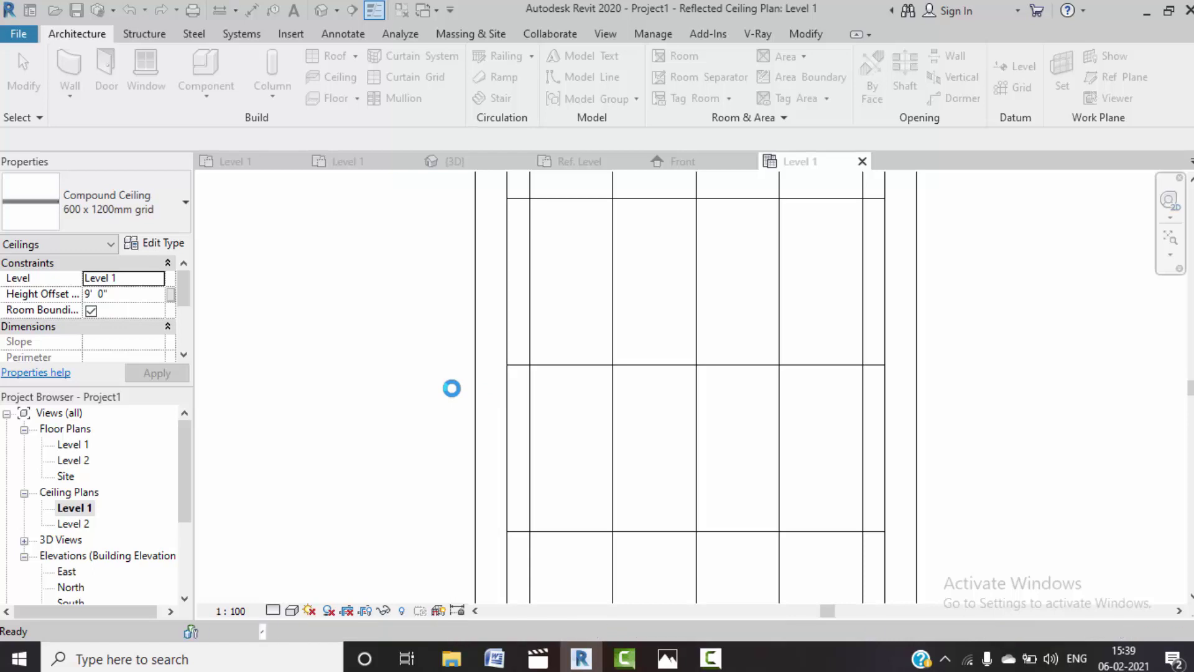
click(397, 209)
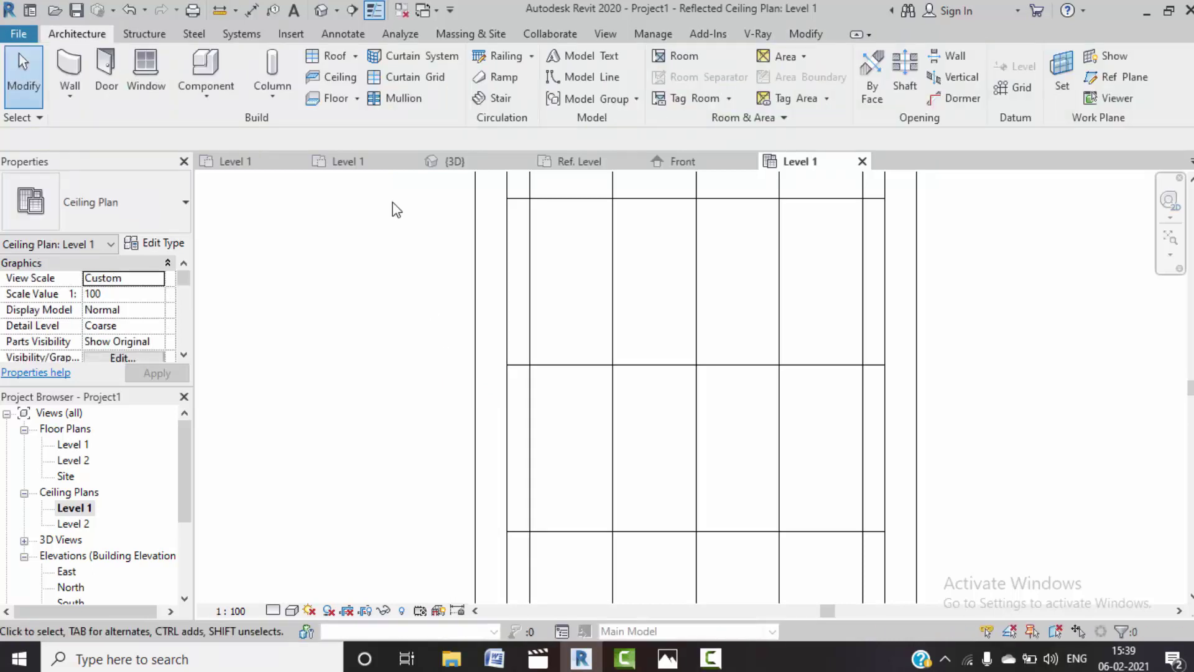
- In the default 3D view, temporarily hide the front wall to see the interior
click(324, 15)
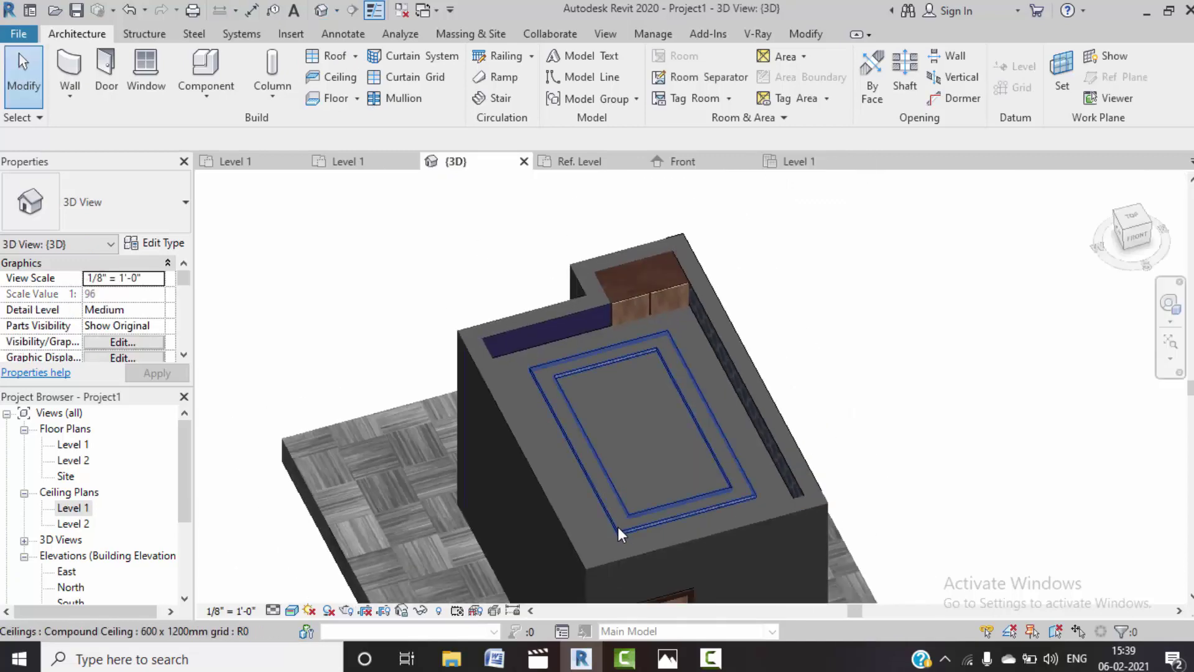
mouse_move(585, 534)
shift+middle_down()
mouse_move(674, 394)
mouse_move(564, 497)
mouse_move(531, 476)
shift+middle_up()
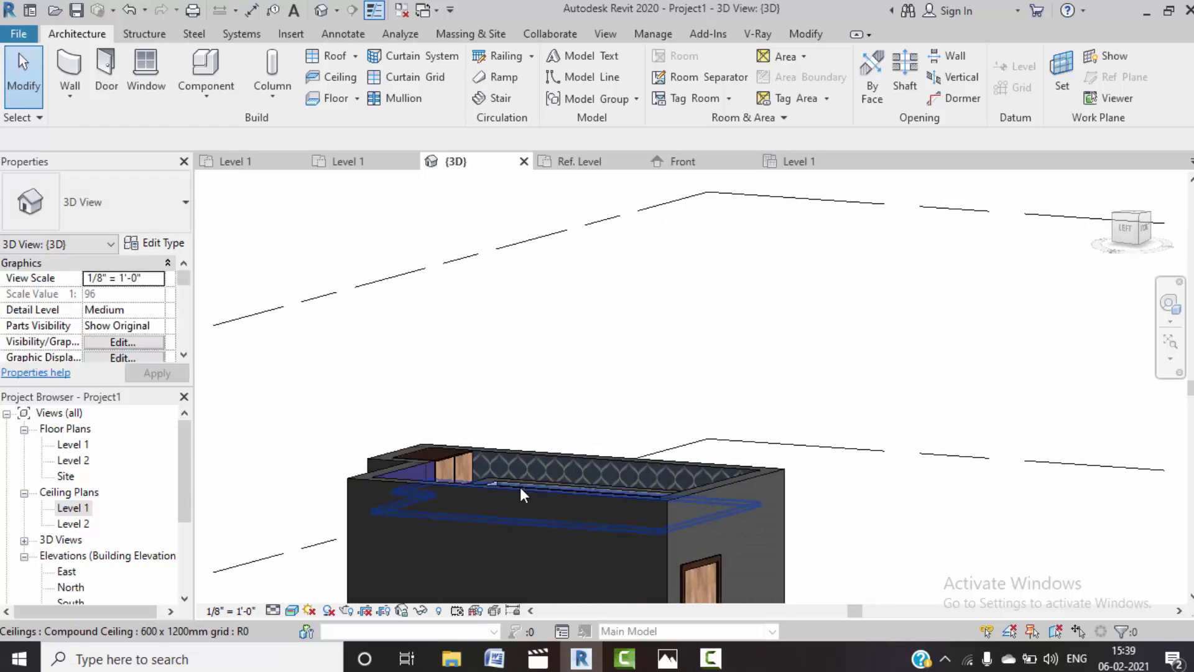
click(520, 487)
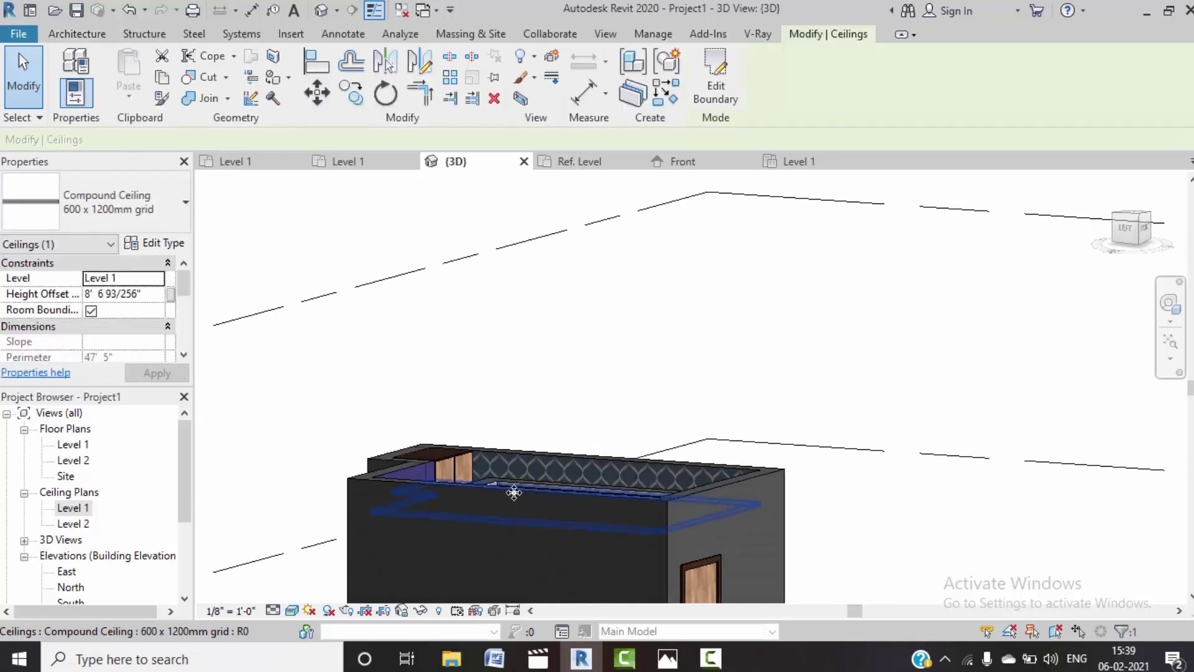
click(397, 389)
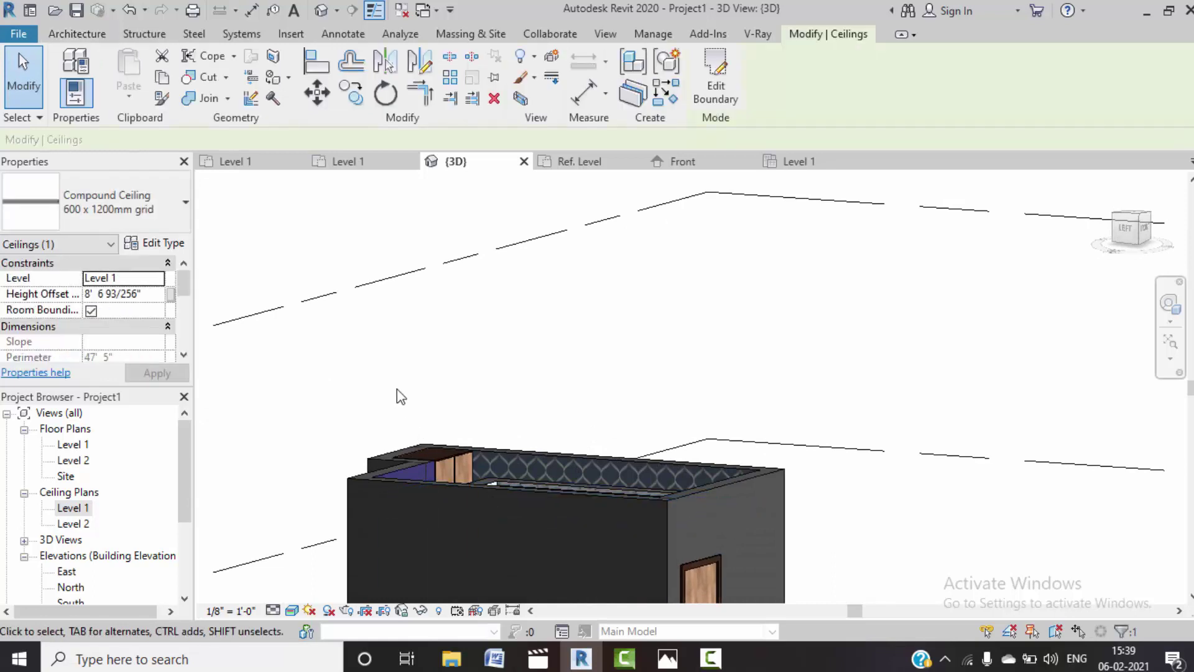
click(447, 495)
key(h)
key(h)
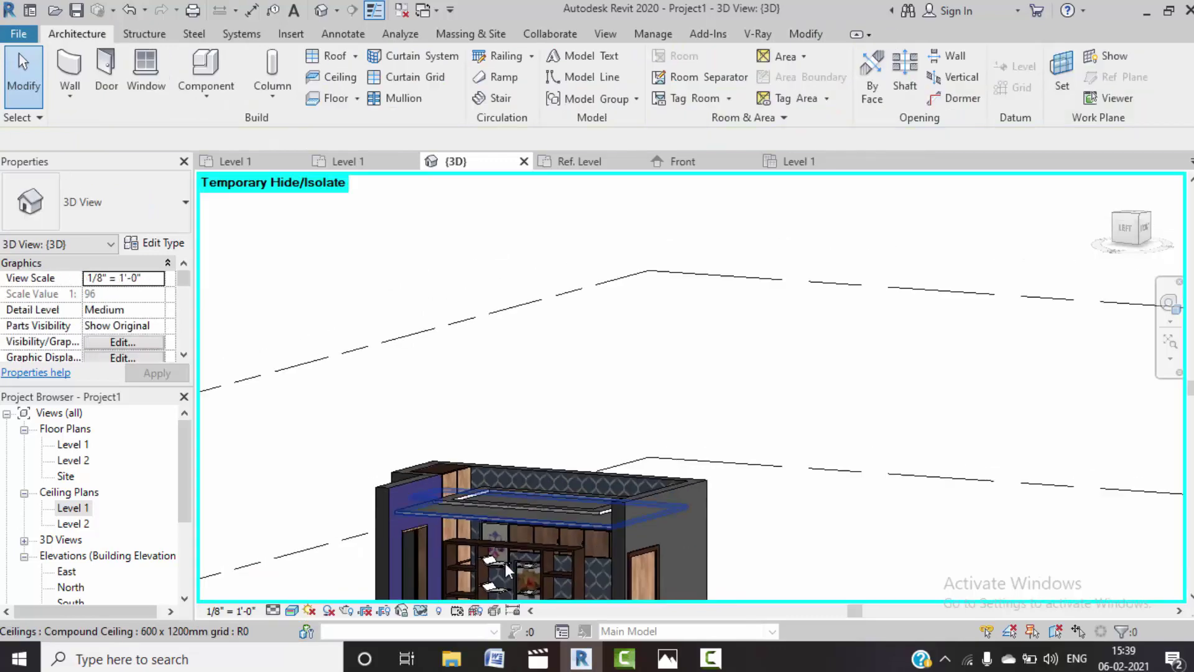
mouse_move(505, 562)
shift+middle_down()
mouse_move(560, 488)
mouse_move(529, 522)
shift+middle_up()
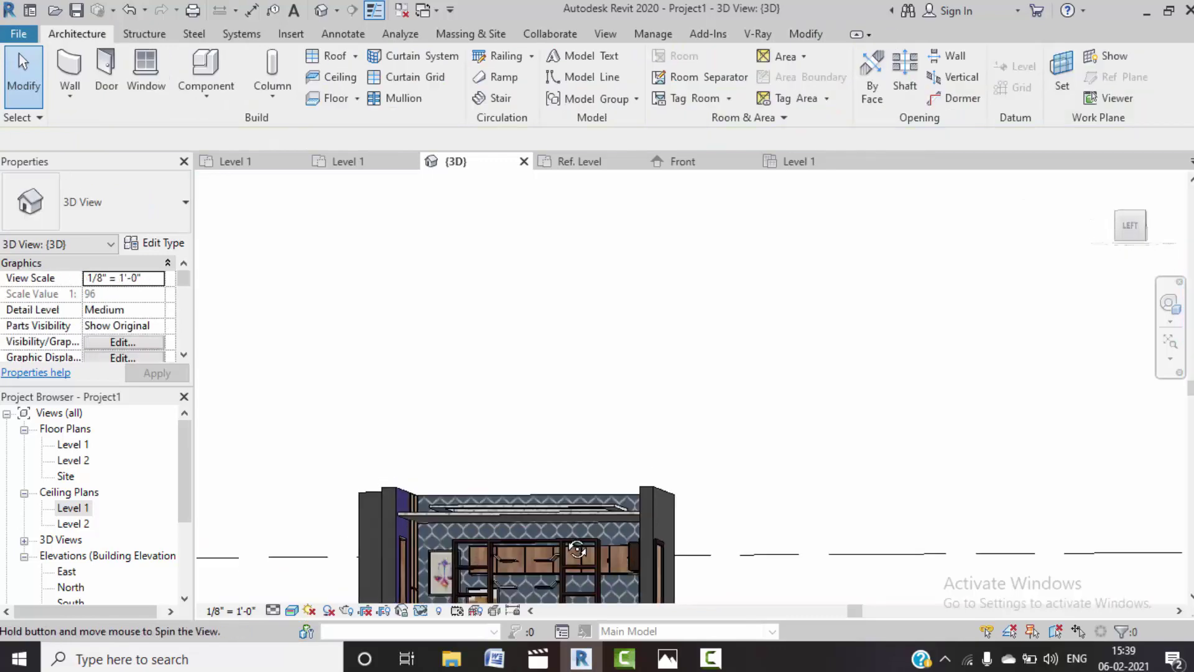
- Set the tray ceiling's Height Offset to 9' 3" and apply it
click(490, 520)
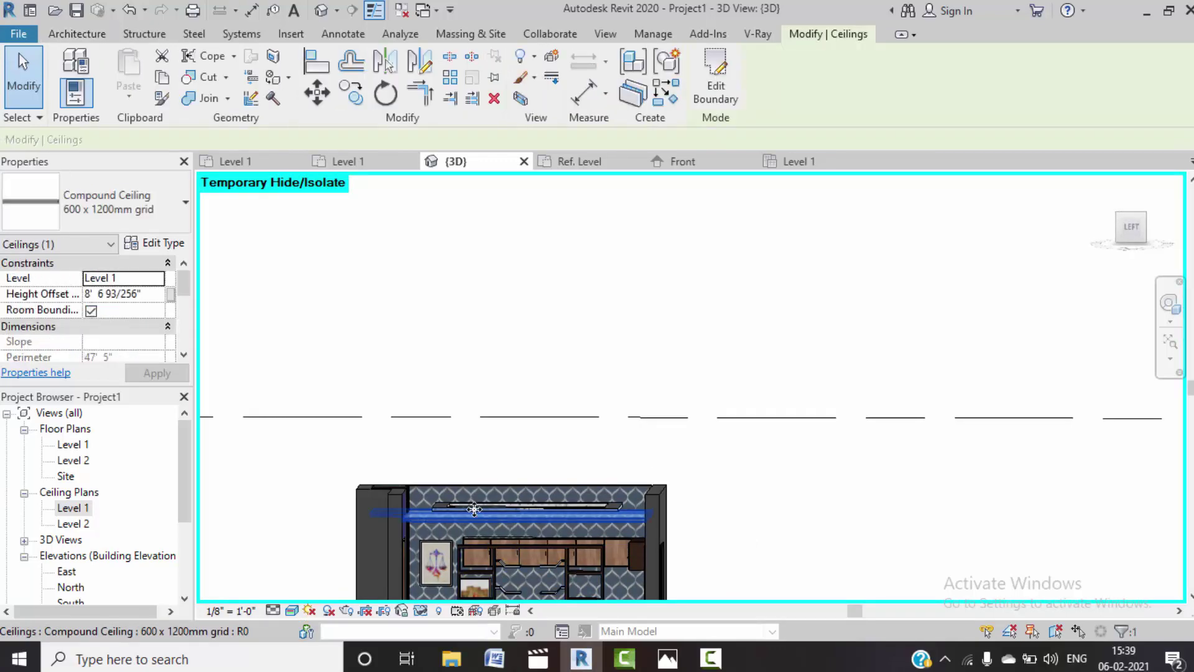
double_click(156, 296)
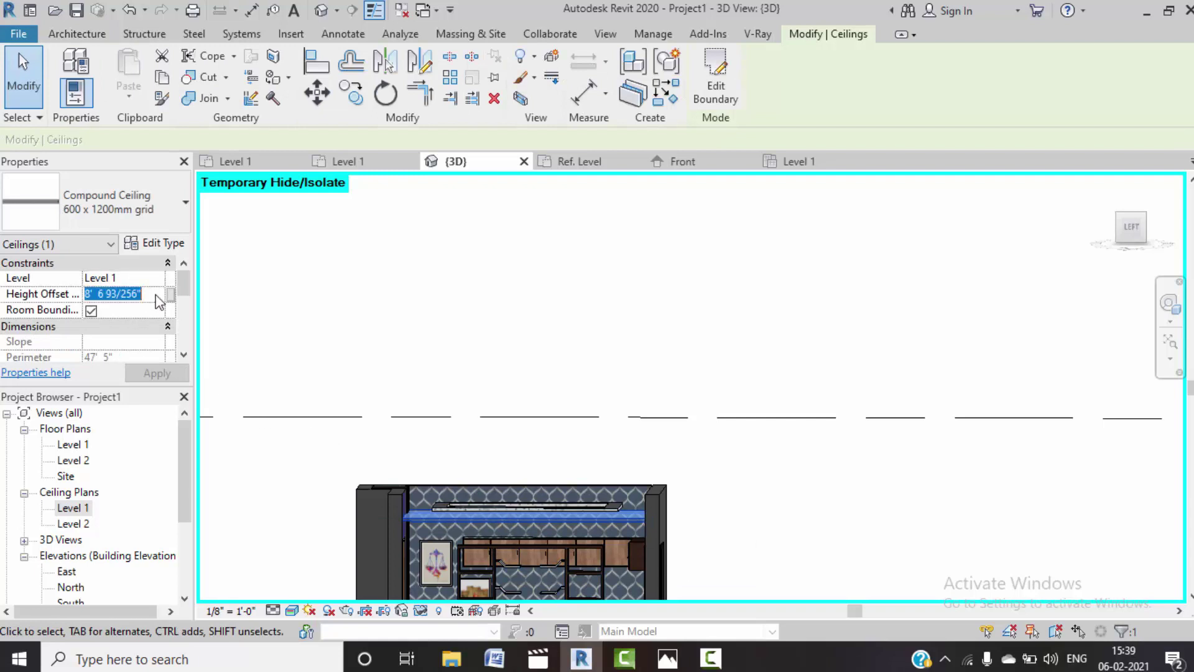
text(9' 3)
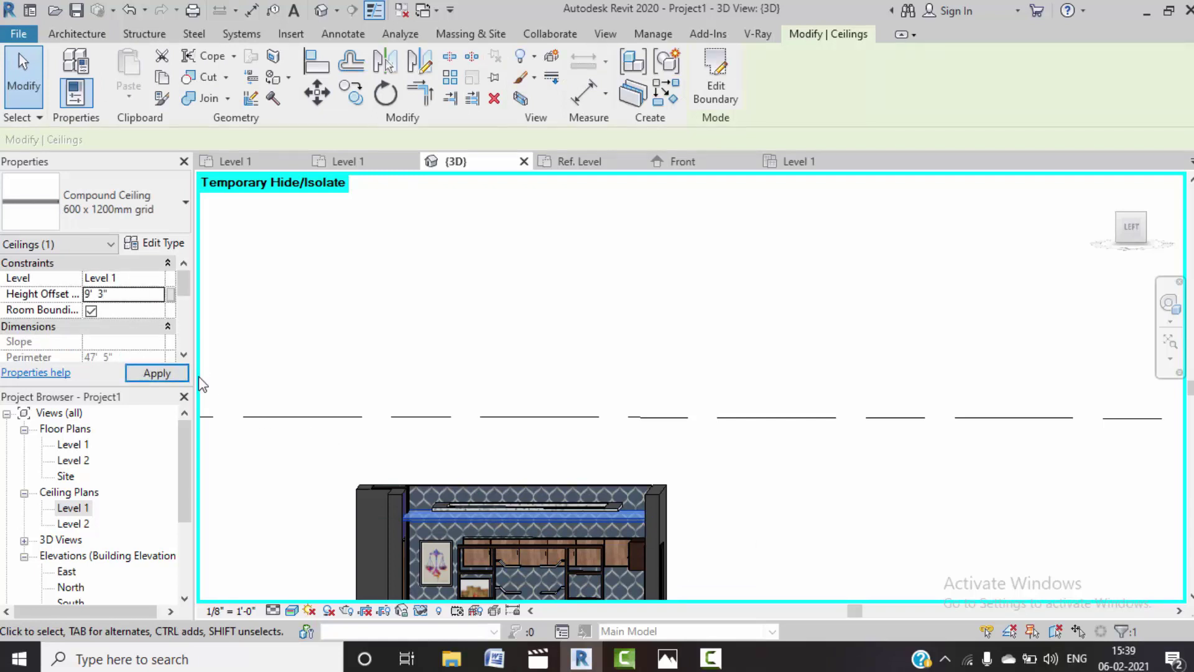
click(166, 377)
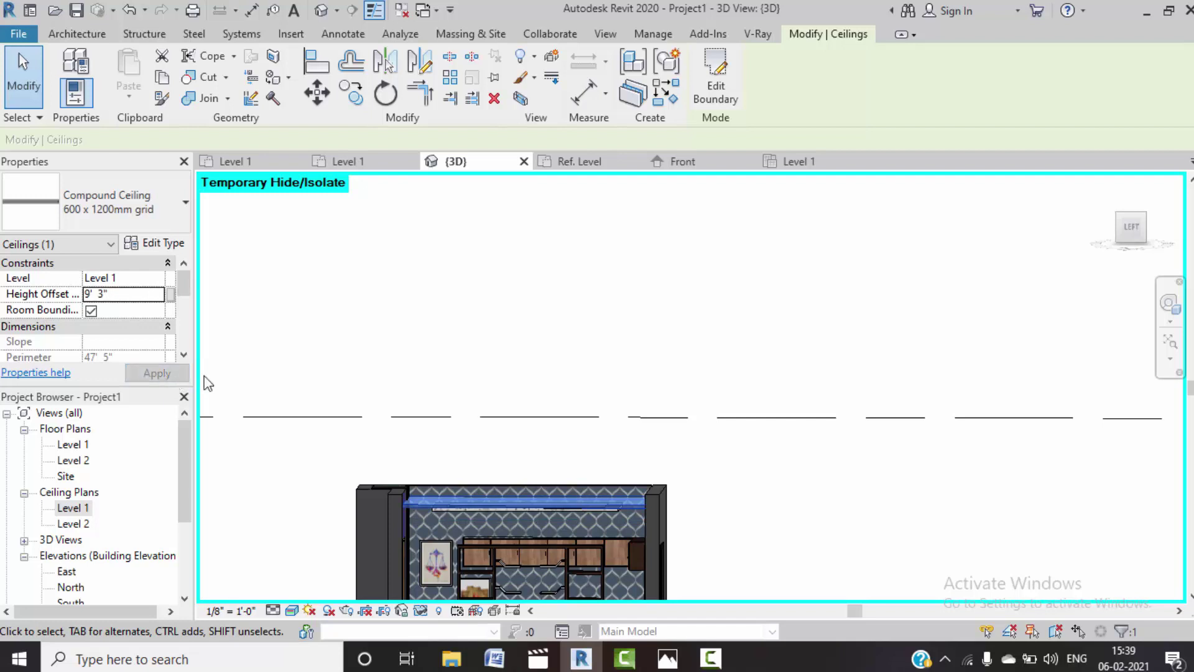
click(320, 382)
scroll(448, 508, up, 2)
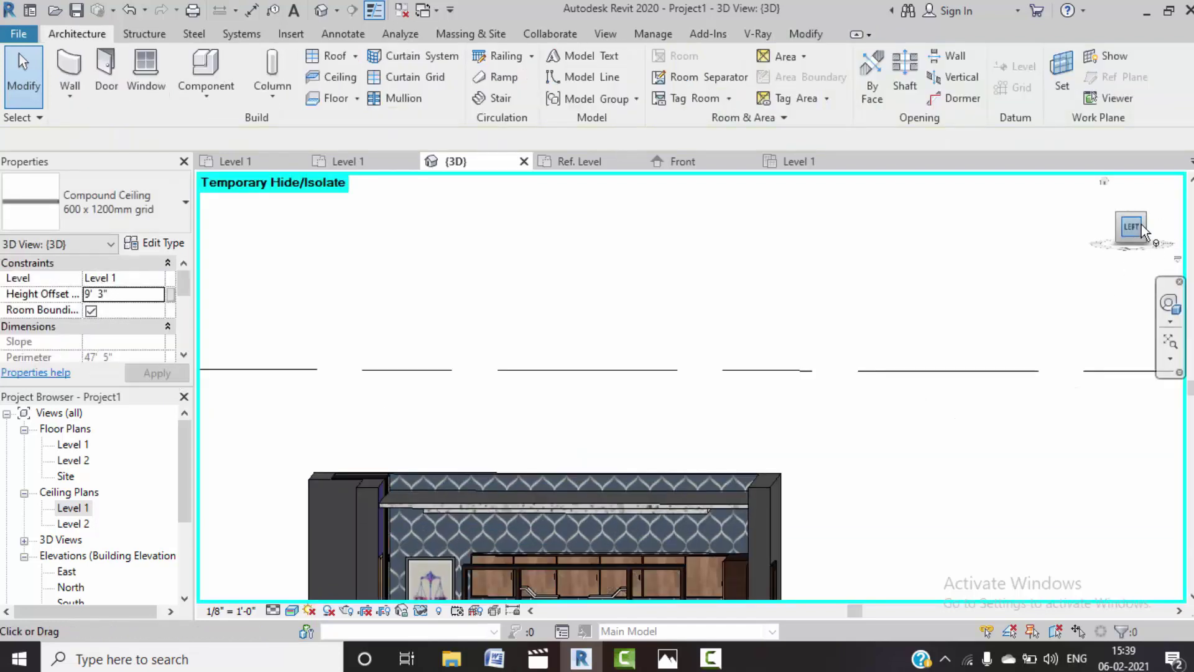
- Set the lower ceiling strip's Height Offset to 9' 1 1/2" and apply it
click(1141, 226)
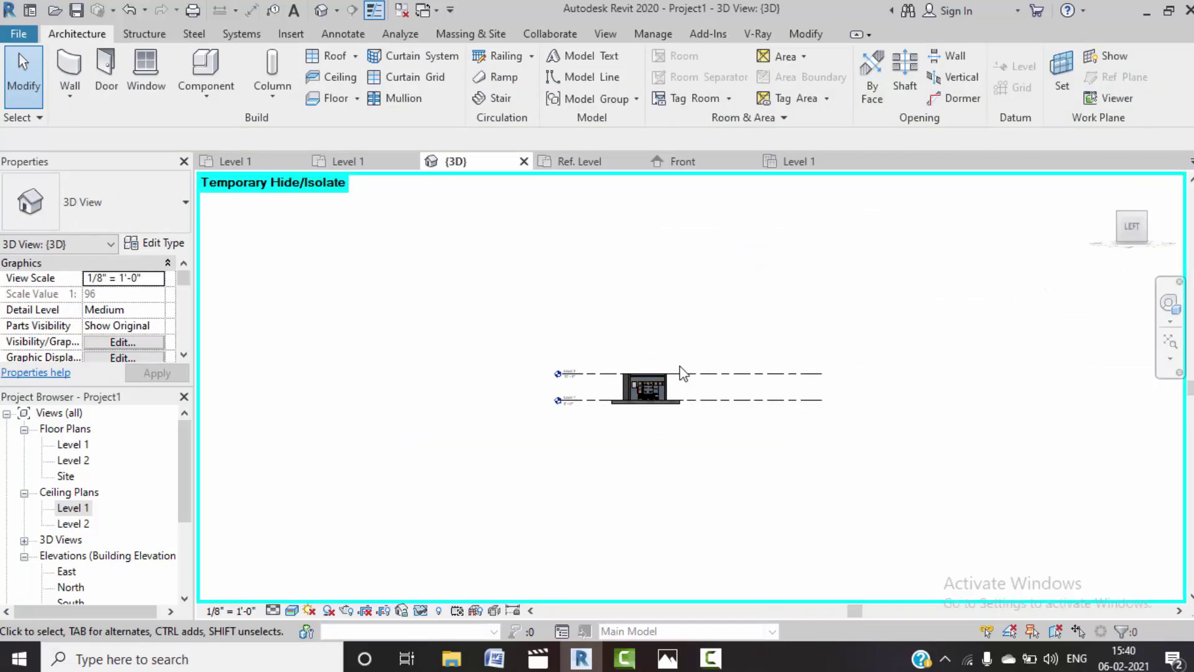
scroll(636, 380, up, 3)
scroll(630, 386, up, 2)
scroll(645, 402, up, 2)
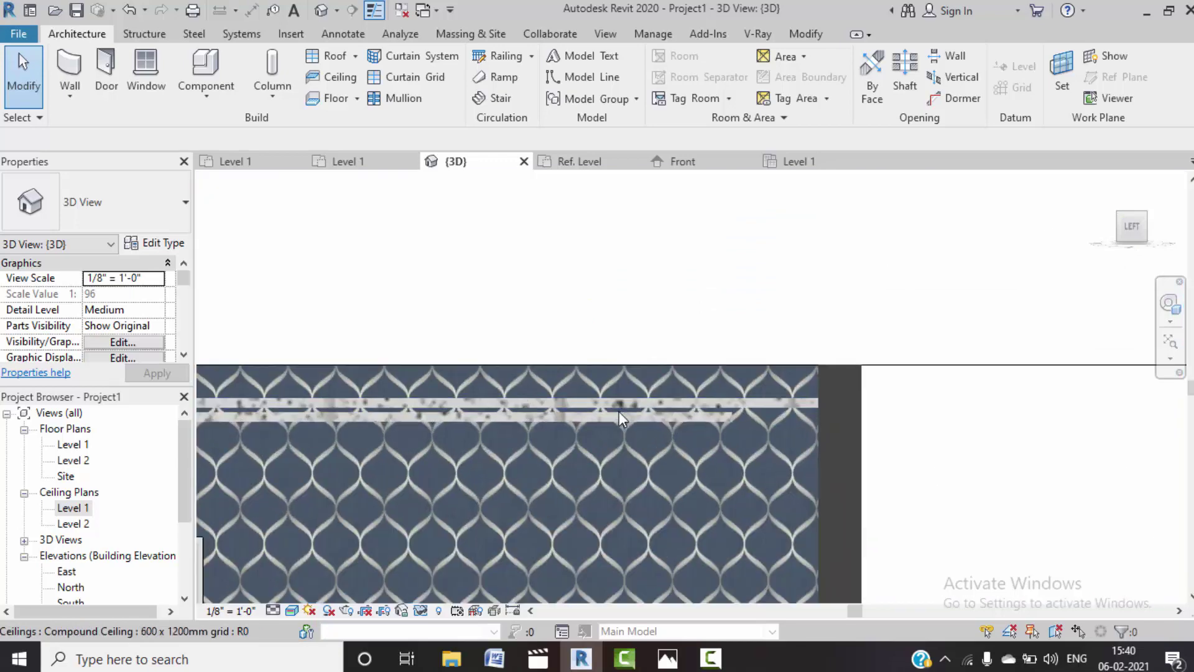
click(618, 416)
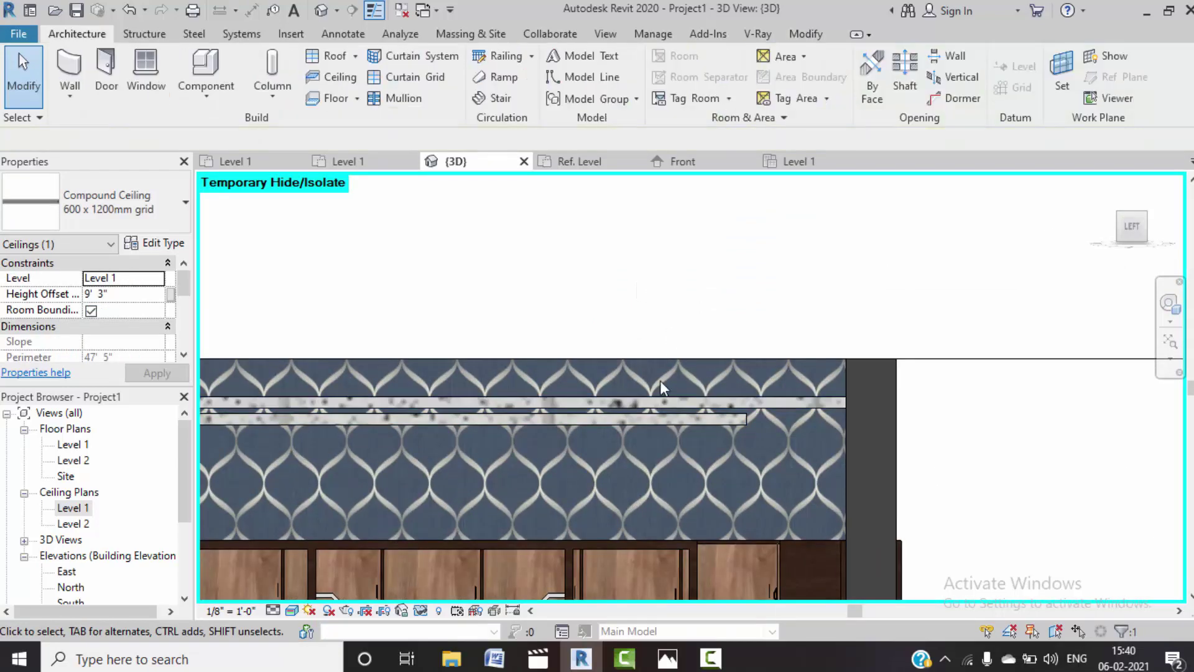
click(626, 424)
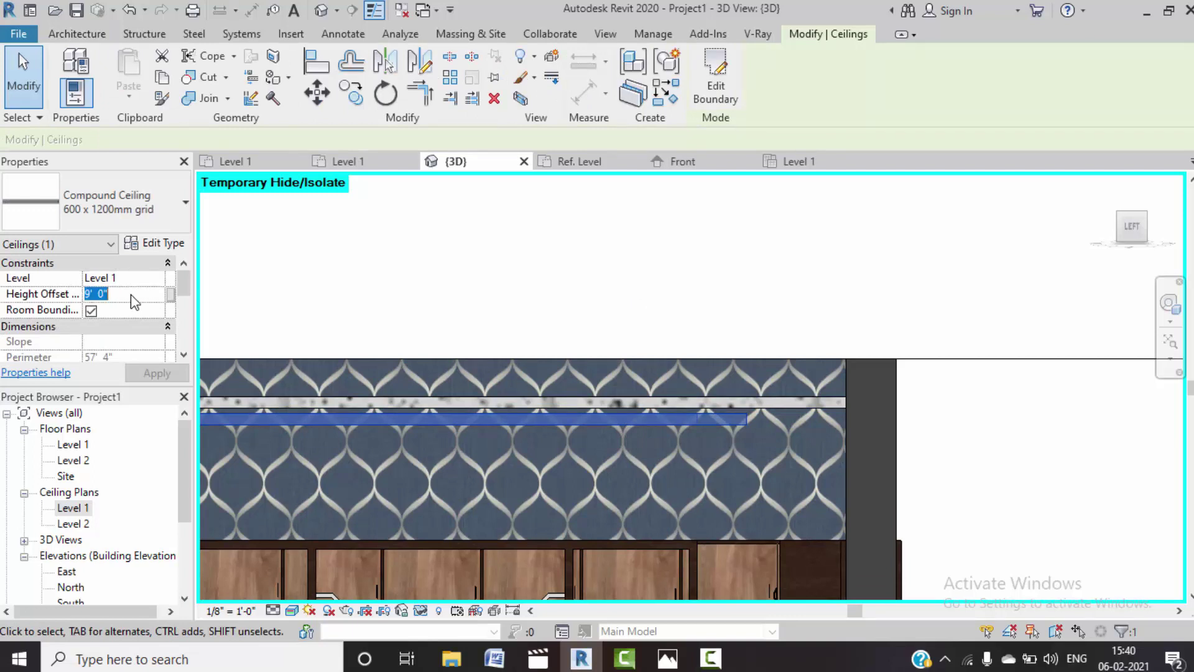
text(9')
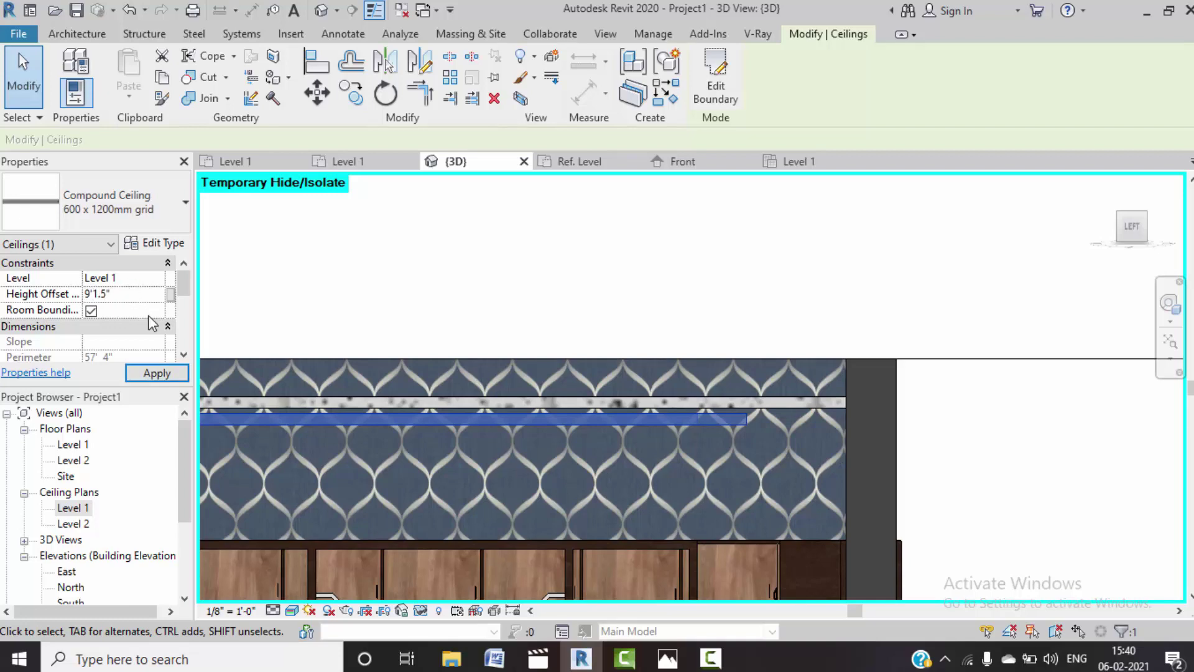
click(173, 376)
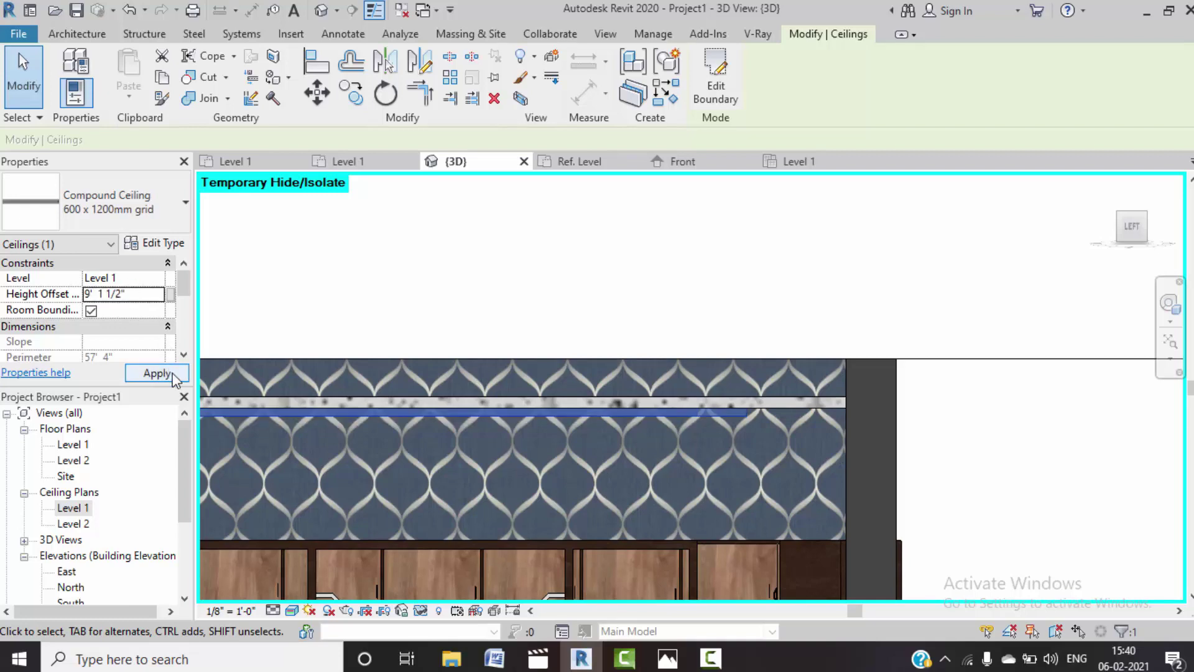
- Orbit to a perspective of the room and select the ceiling strips
click(467, 284)
scroll(707, 312, down, 2)
scroll(622, 342, down, 2)
key(Escape)
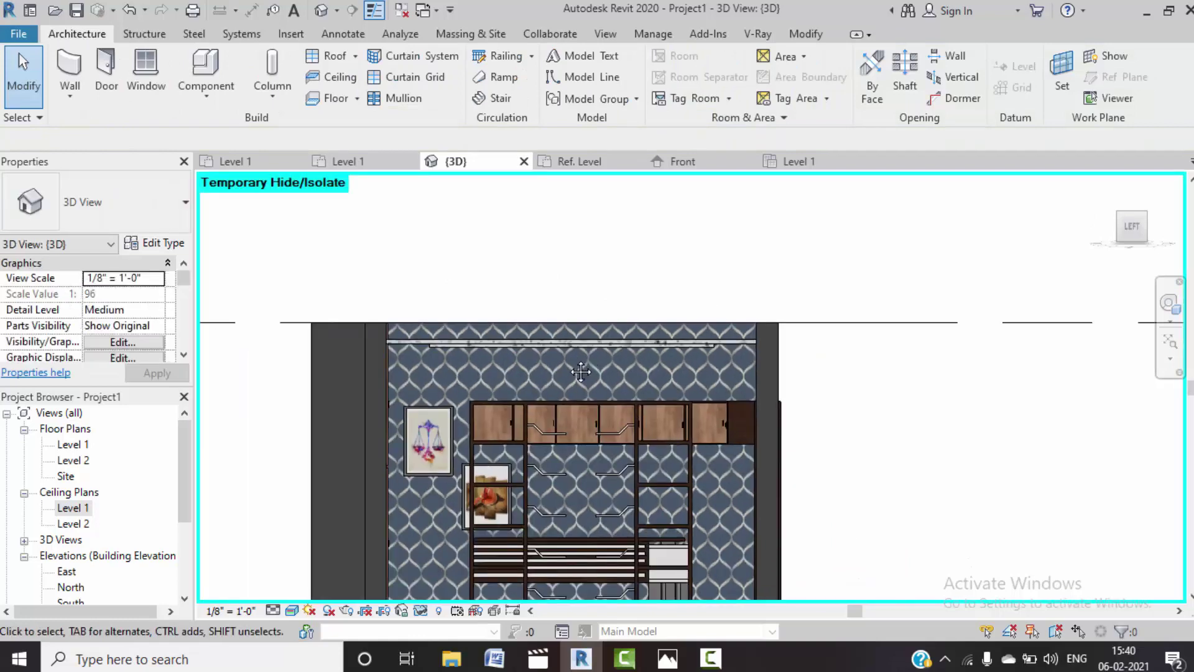
mouse_move(590, 361)
shift+middle_down()
mouse_move(666, 283)
mouse_move(540, 367)
shift+middle_up()
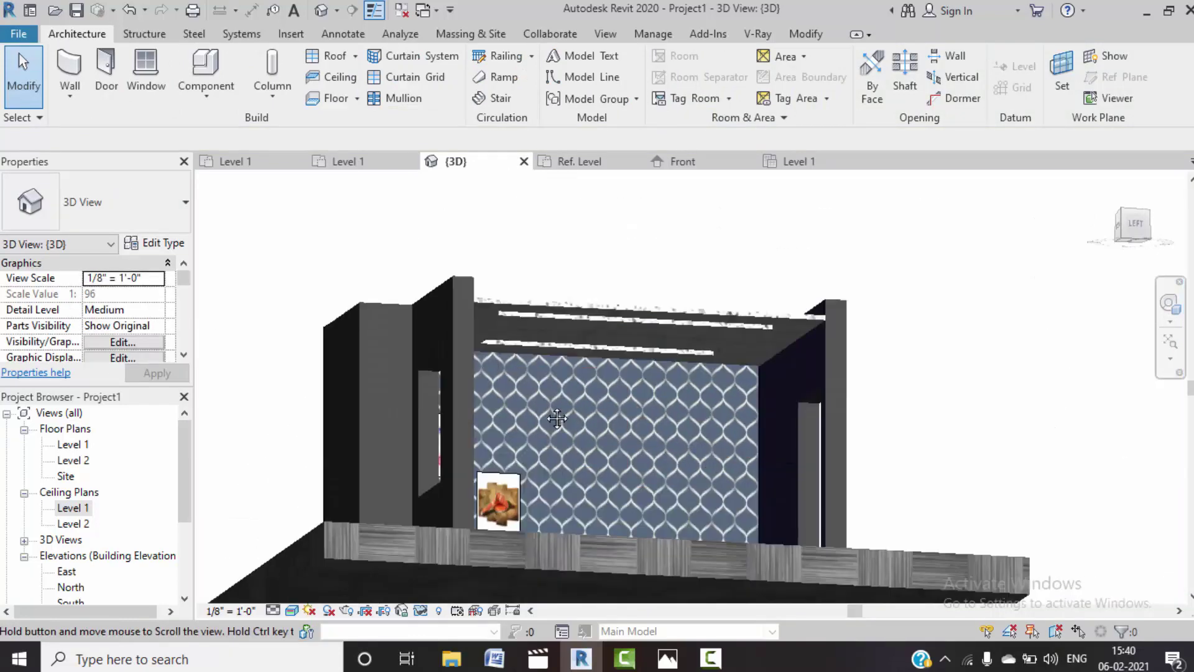
scroll(540, 367, up, 2)
scroll(540, 367, up, 3)
scroll(540, 367, up, 2)
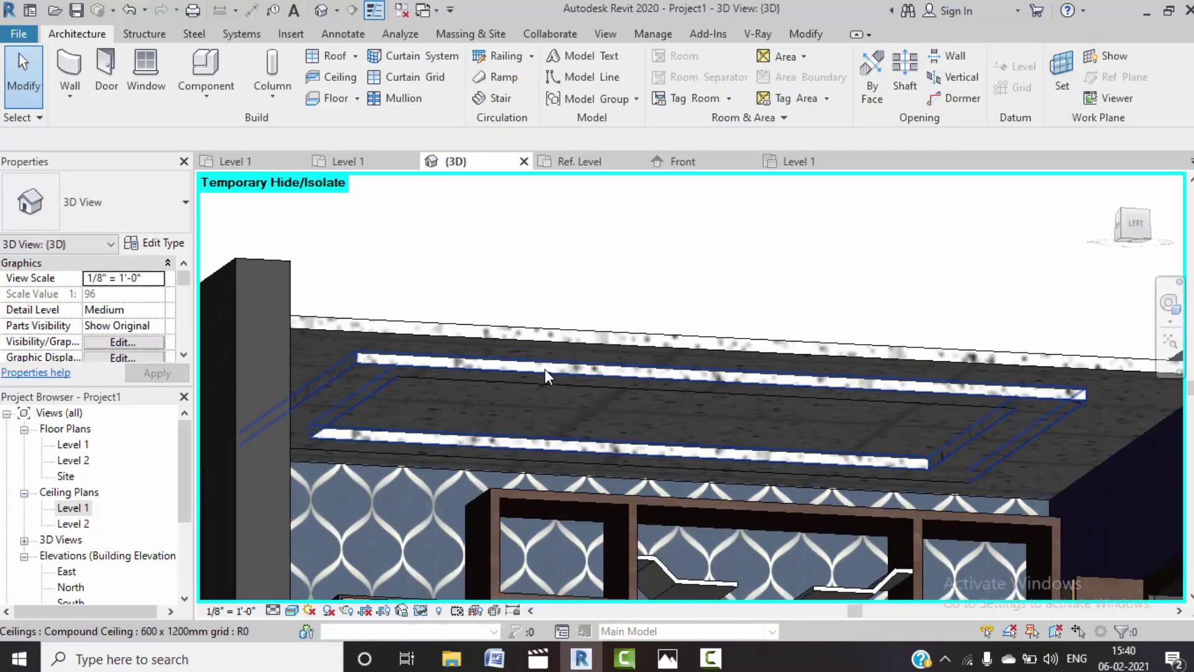
click(545, 368)
- Set the 600 x 1200mm grid ceiling's Finish 2 layer material to wooden
click(157, 245)
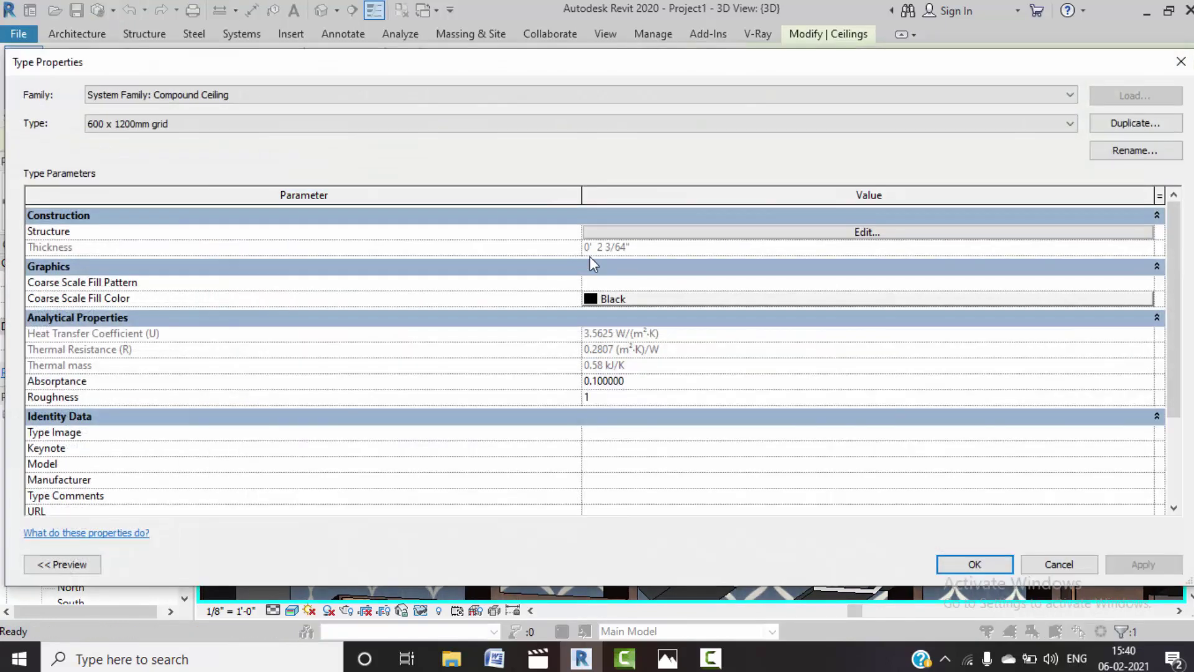
click(847, 234)
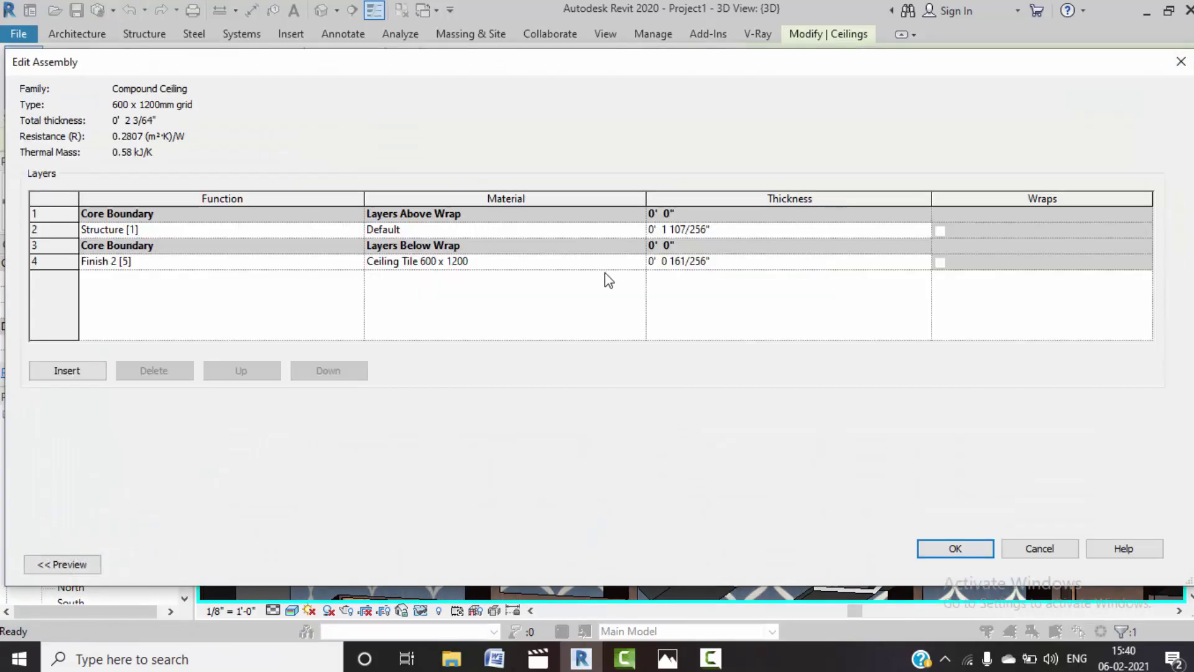
click(624, 261)
click(638, 261)
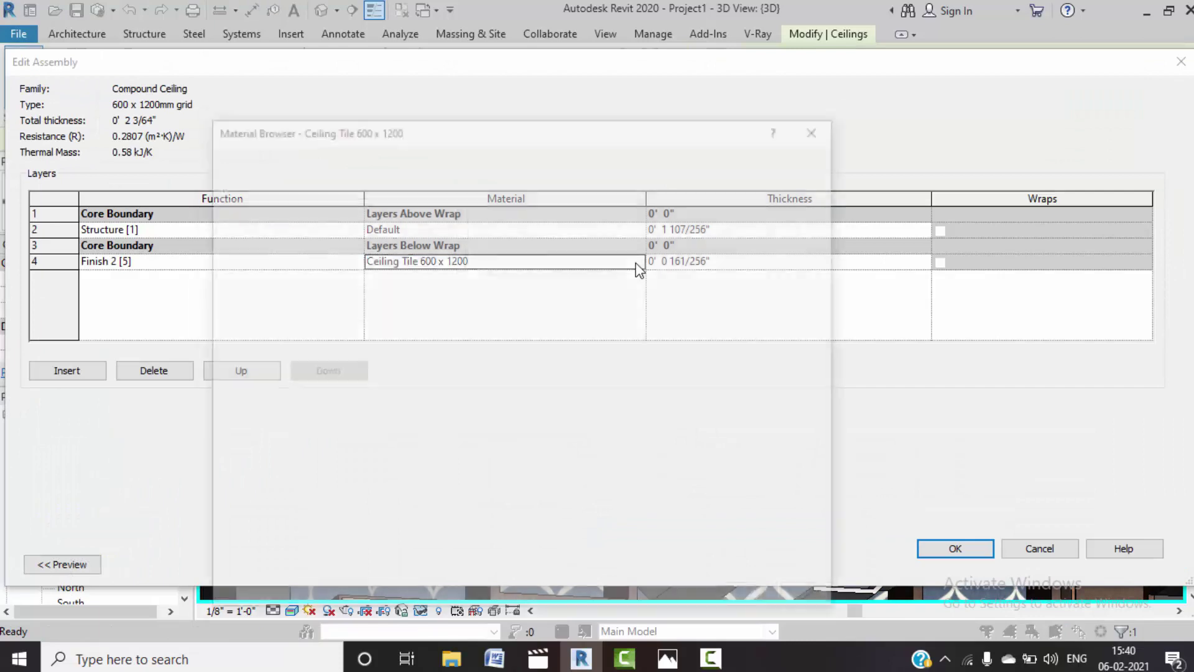
scroll(298, 511, down, 5)
scroll(303, 515, down, 5)
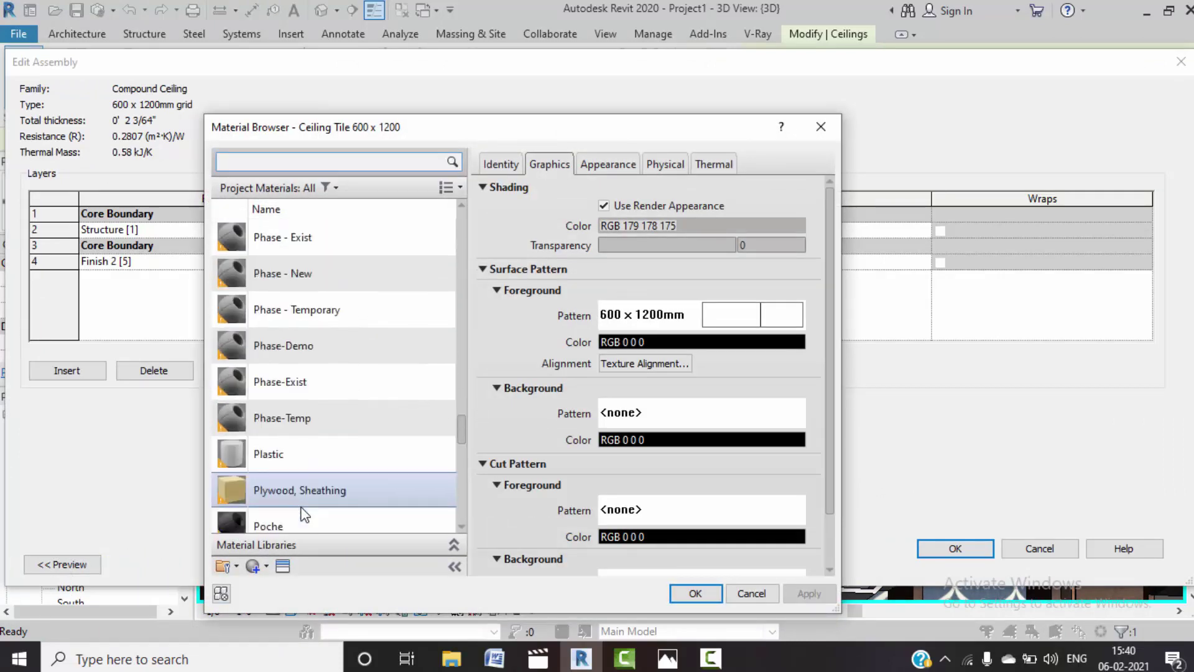
scroll(302, 509, down, 5)
scroll(300, 509, down, 3)
click(327, 479)
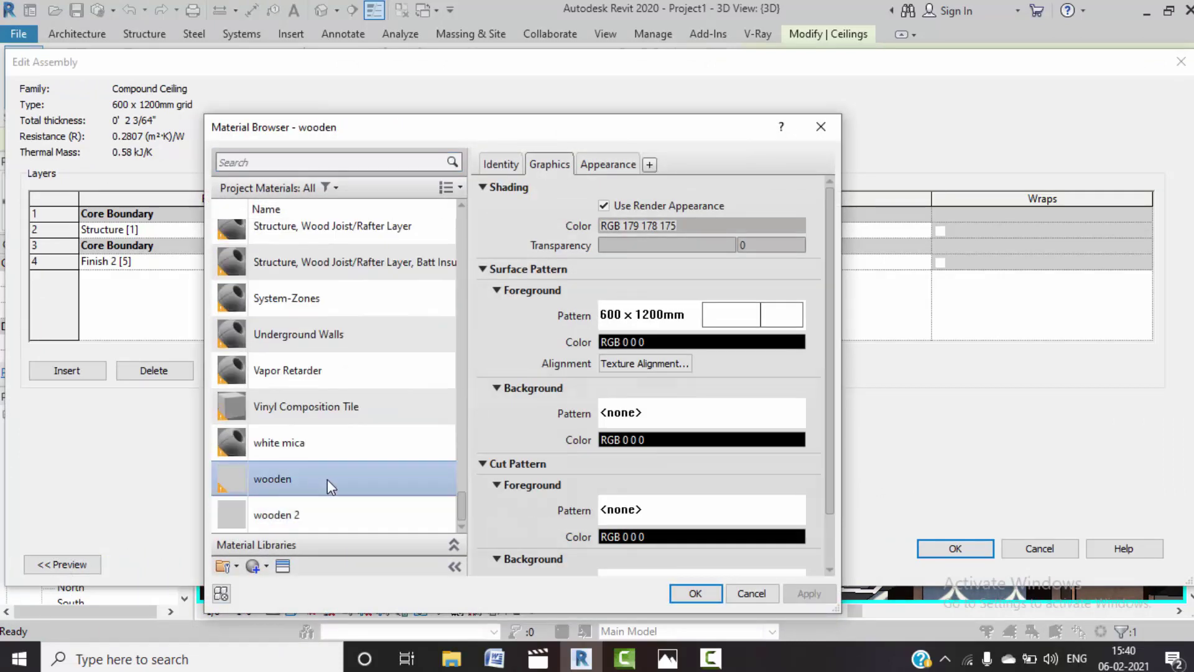
click(706, 595)
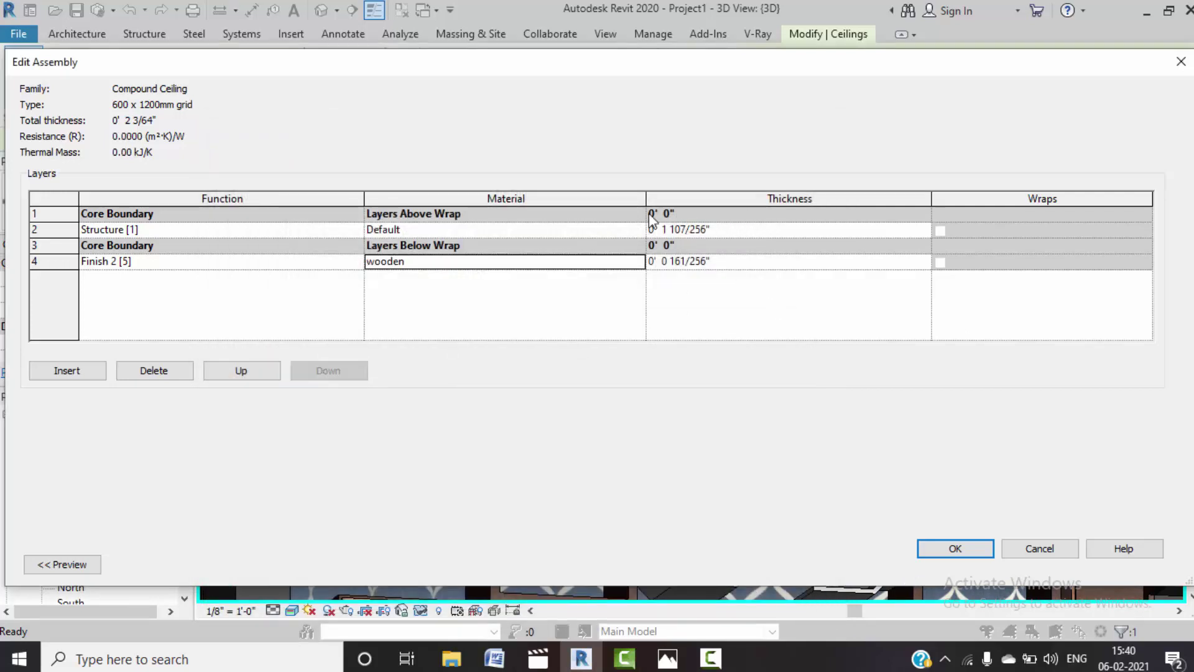
- Apply wooden to the structure layer too and confirm the type changes
click(443, 225)
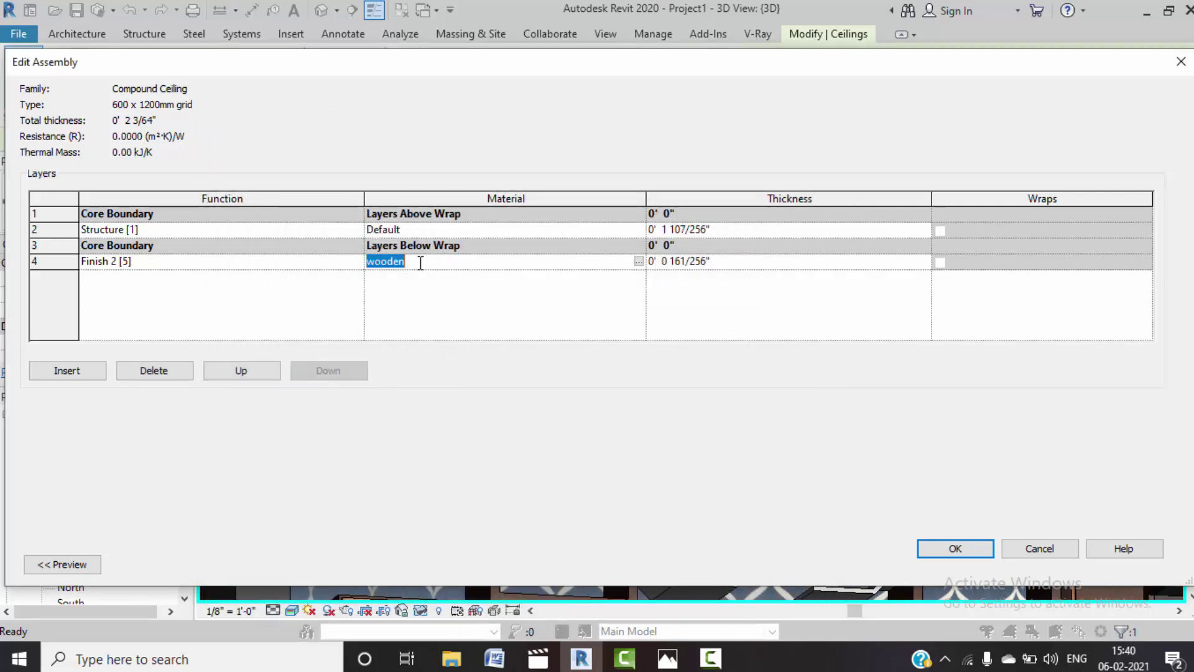
click(415, 229)
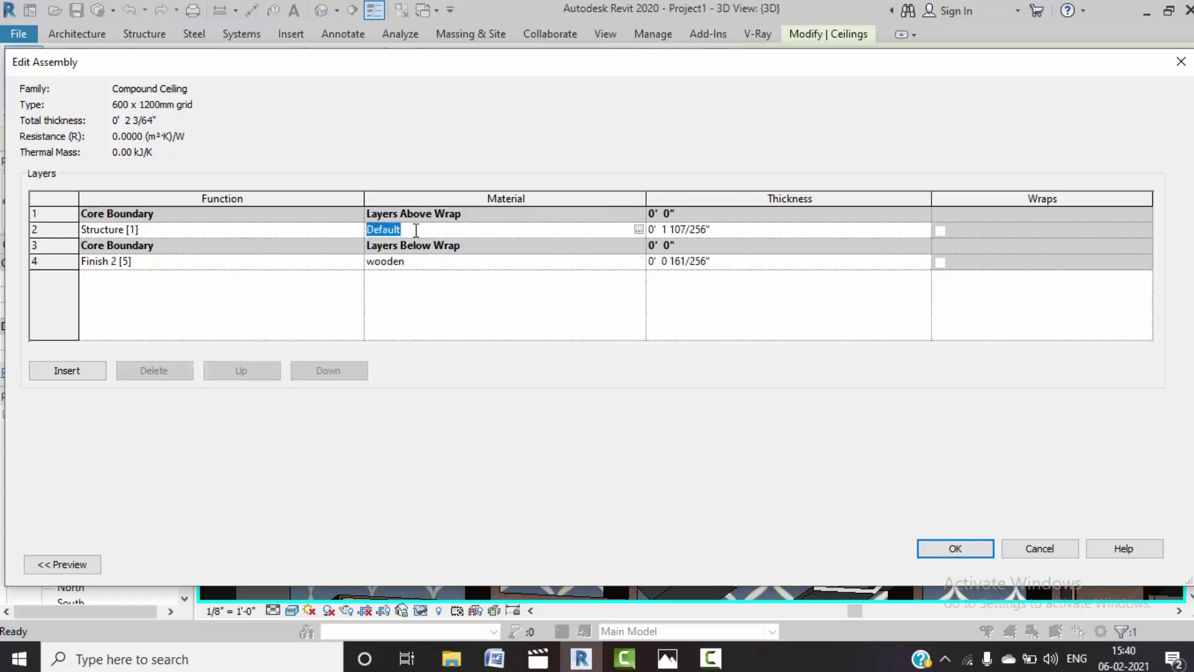
click(955, 549)
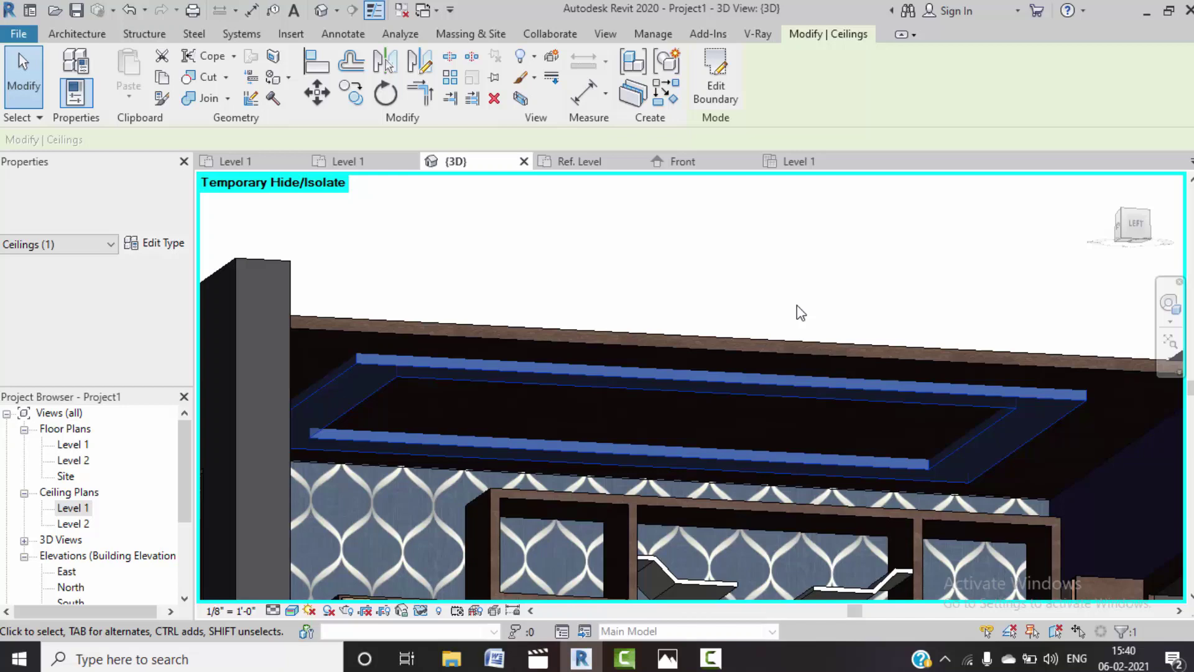
click(797, 311)
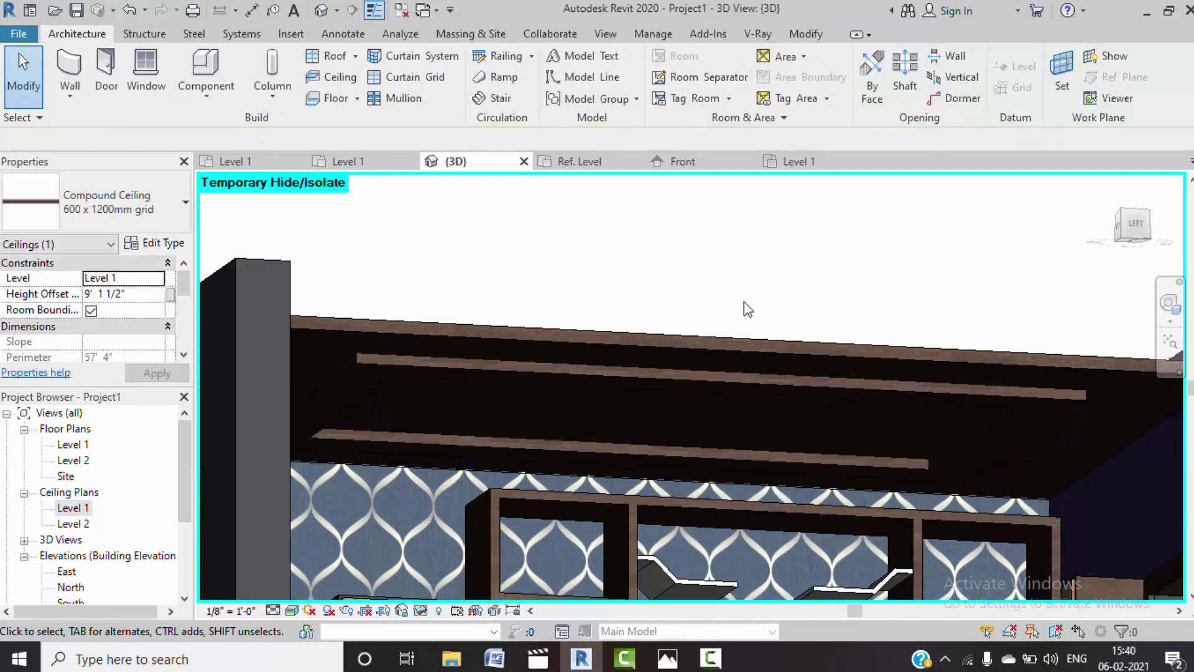
- Duplicate the main ceiling's type as '600 x 1200mm grid 2'
click(596, 342)
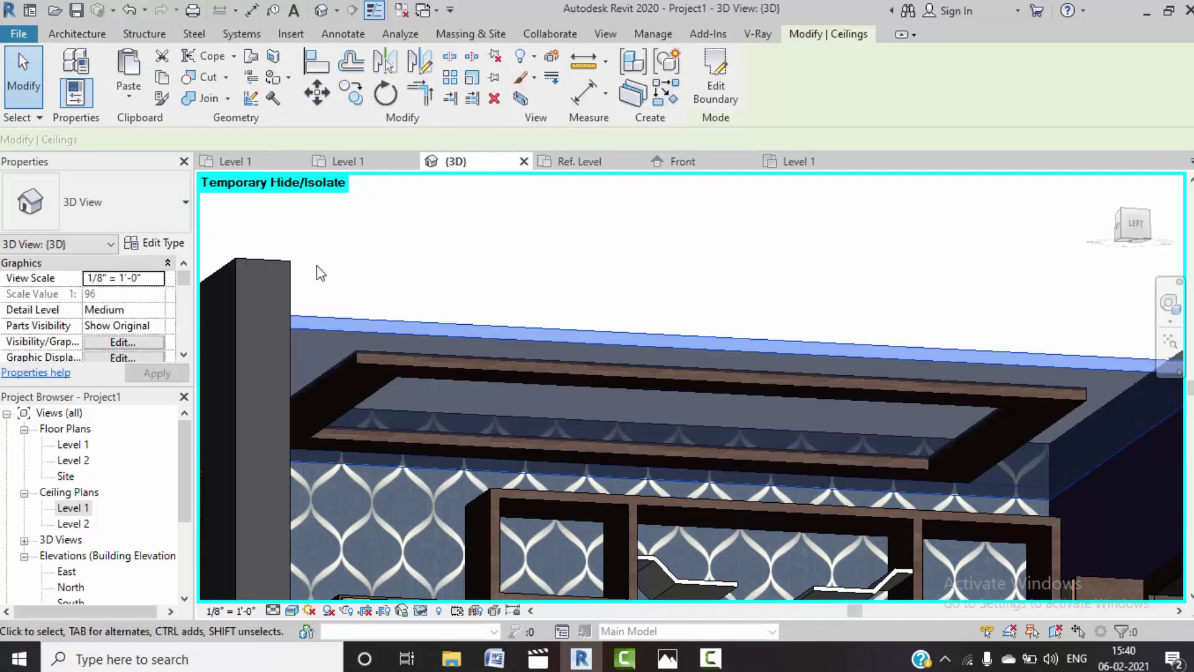
click(149, 242)
click(1135, 123)
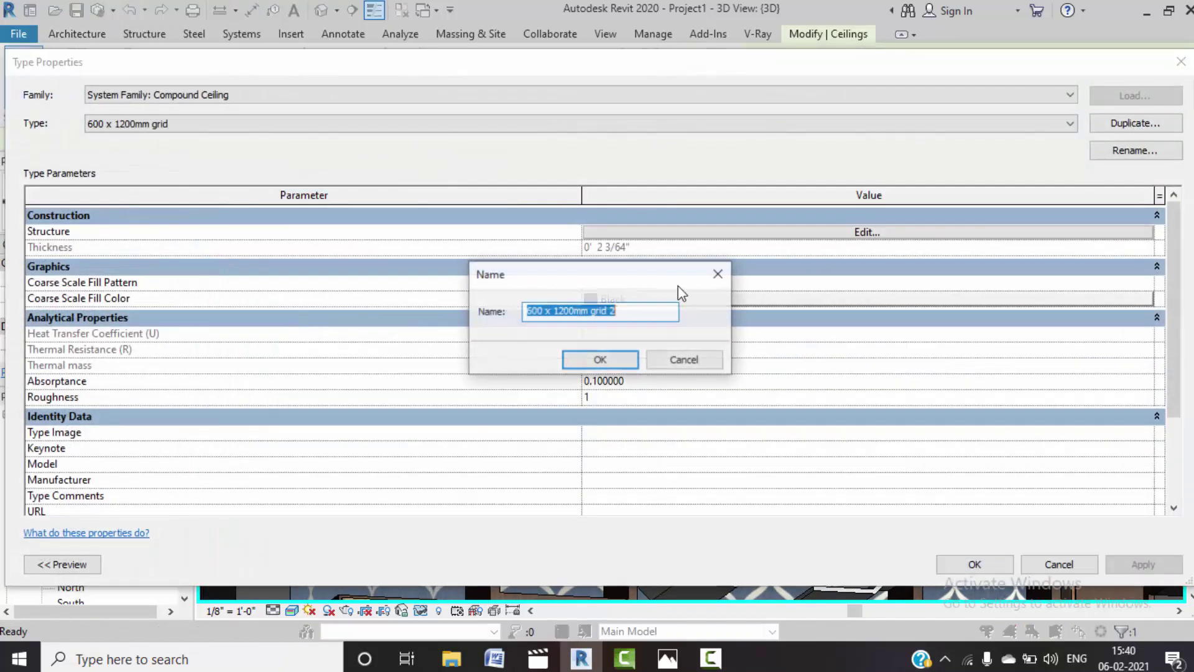
click(600, 358)
click(825, 234)
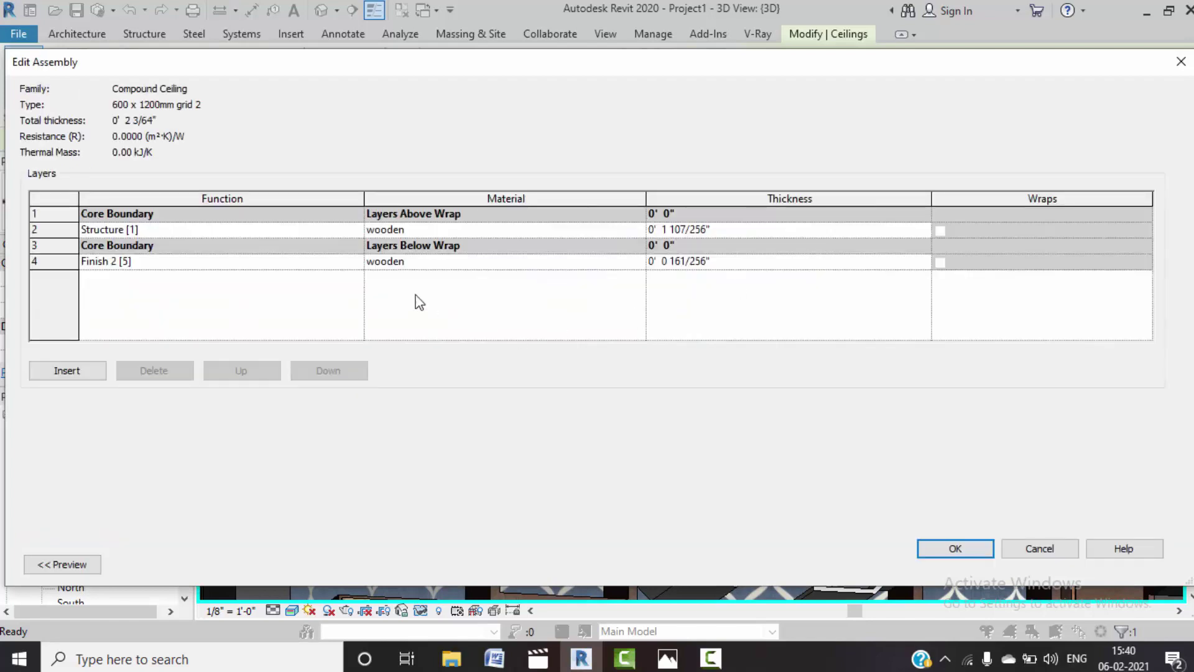
- Set the new type's finish and structure layers to white mica
click(610, 266)
click(639, 261)
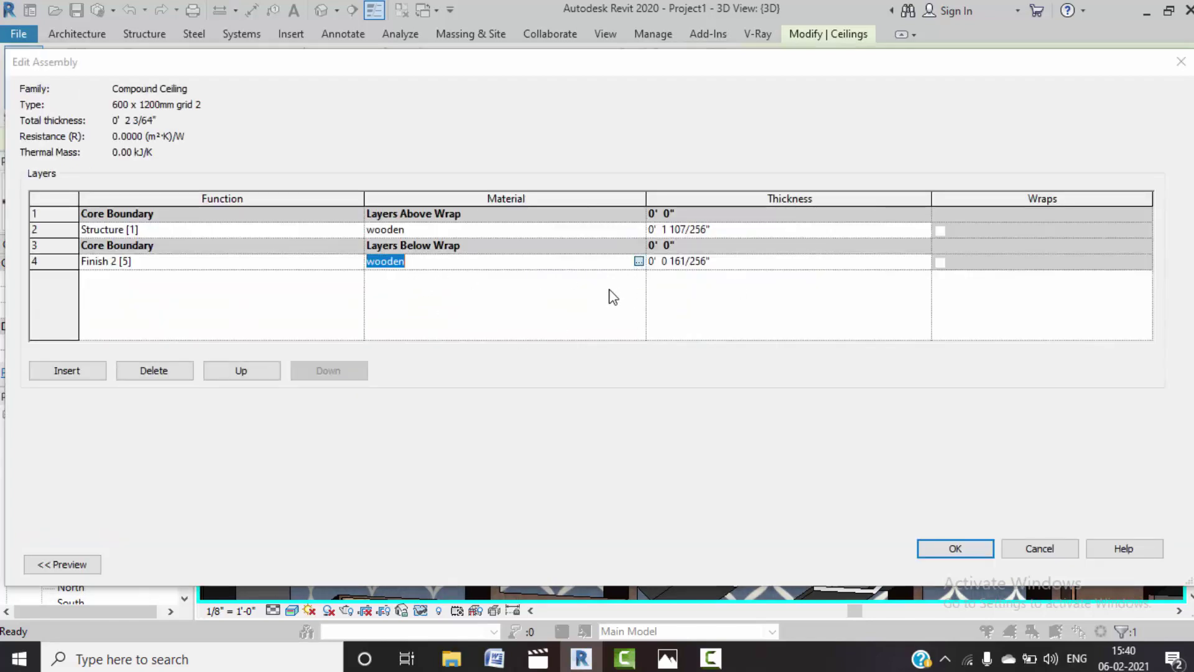
click(348, 442)
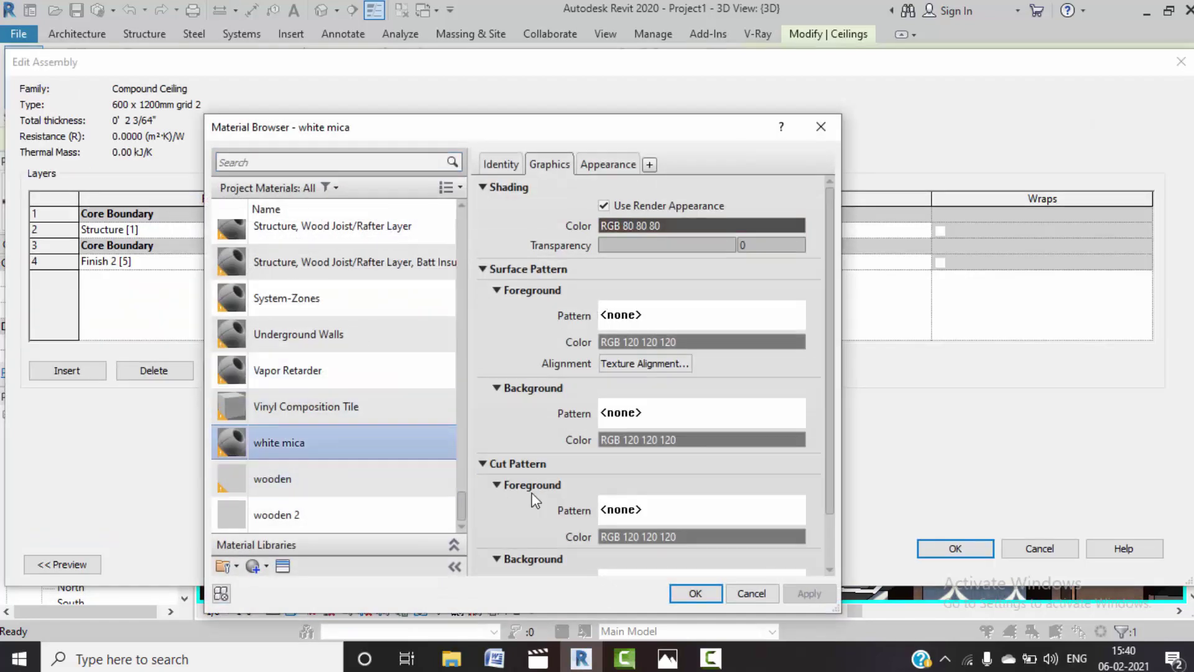
click(695, 594)
click(431, 262)
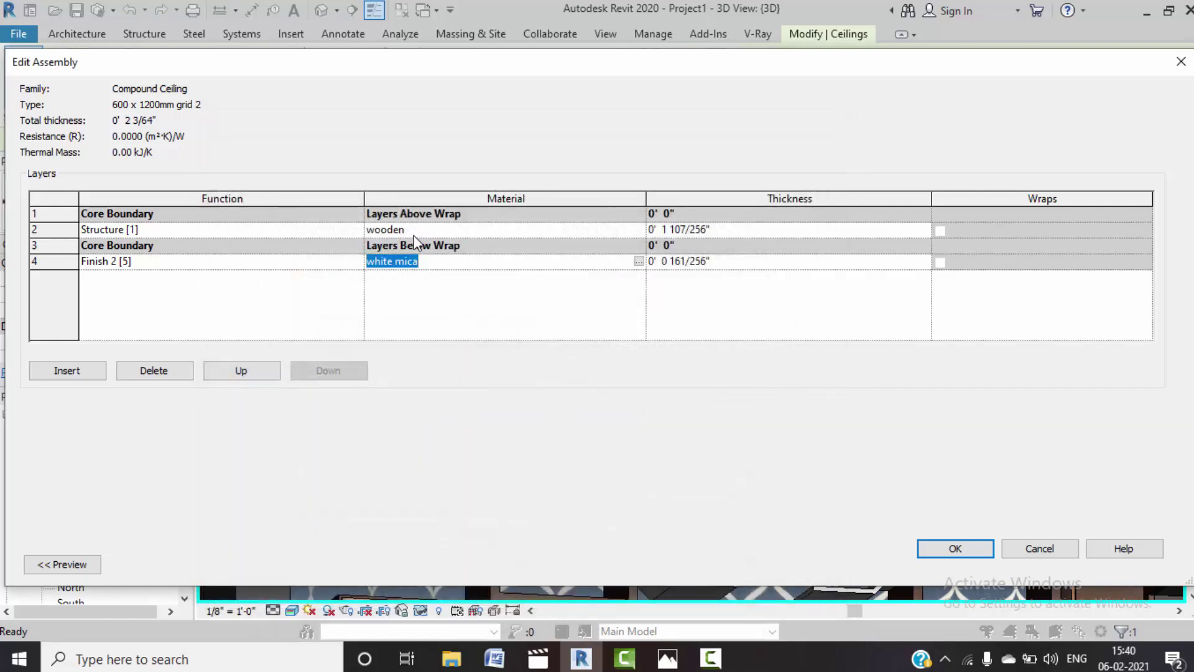
click(423, 230)
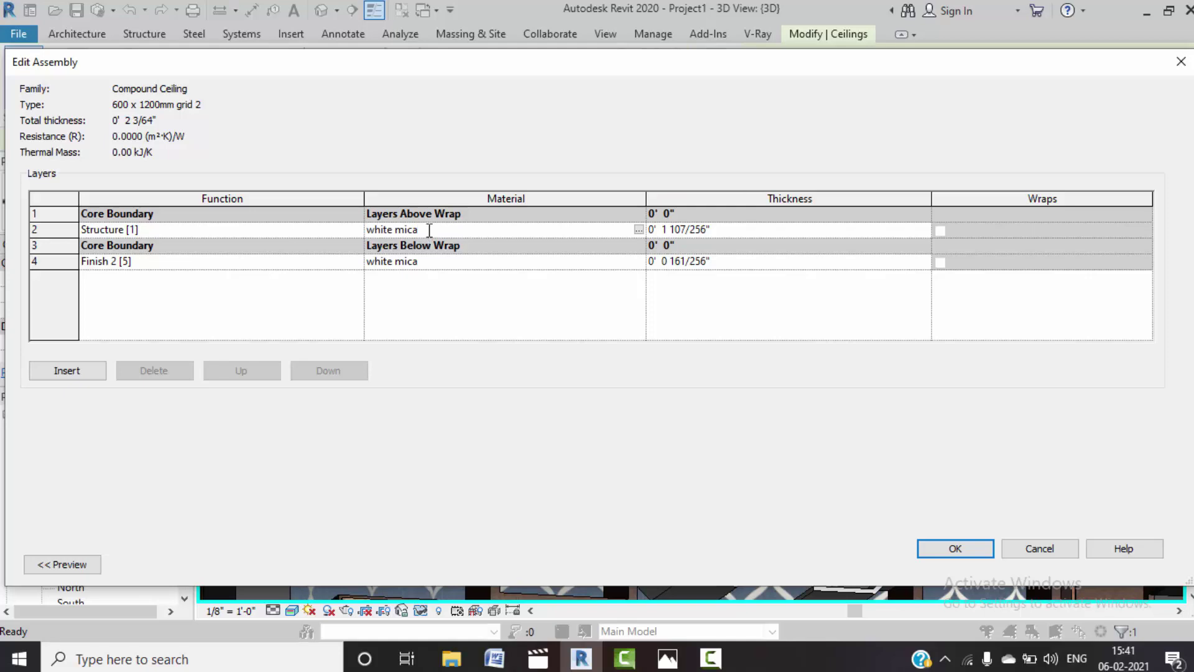
click(969, 547)
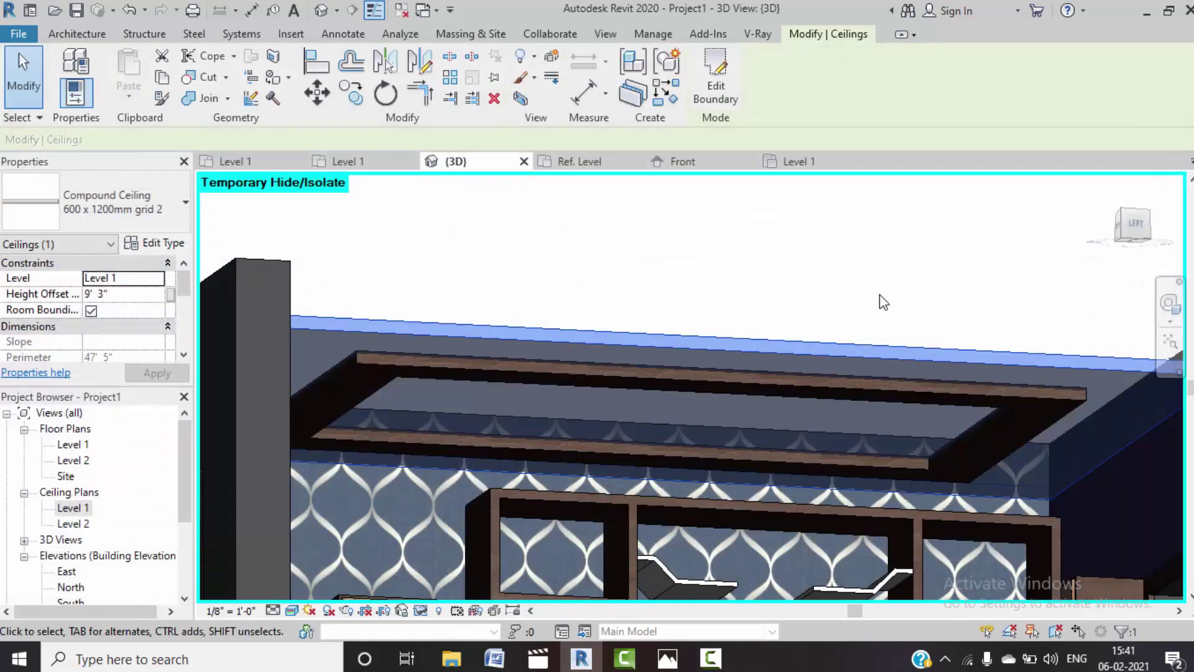
- Keep the new ceiling type, then orbit and zoom to frame the room and shelving
click(880, 293)
mouse_move(880, 292)
shift+middle_down()
mouse_move(867, 385)
mouse_move(789, 459)
mouse_move(778, 446)
mouse_move(792, 503)
mouse_move(781, 517)
mouse_move(791, 392)
shift+middle_up()
mouse_move(789, 438)
shift+middle_down()
mouse_move(752, 483)
mouse_move(920, 547)
mouse_move(910, 521)
mouse_move(920, 431)
shift+middle_up()
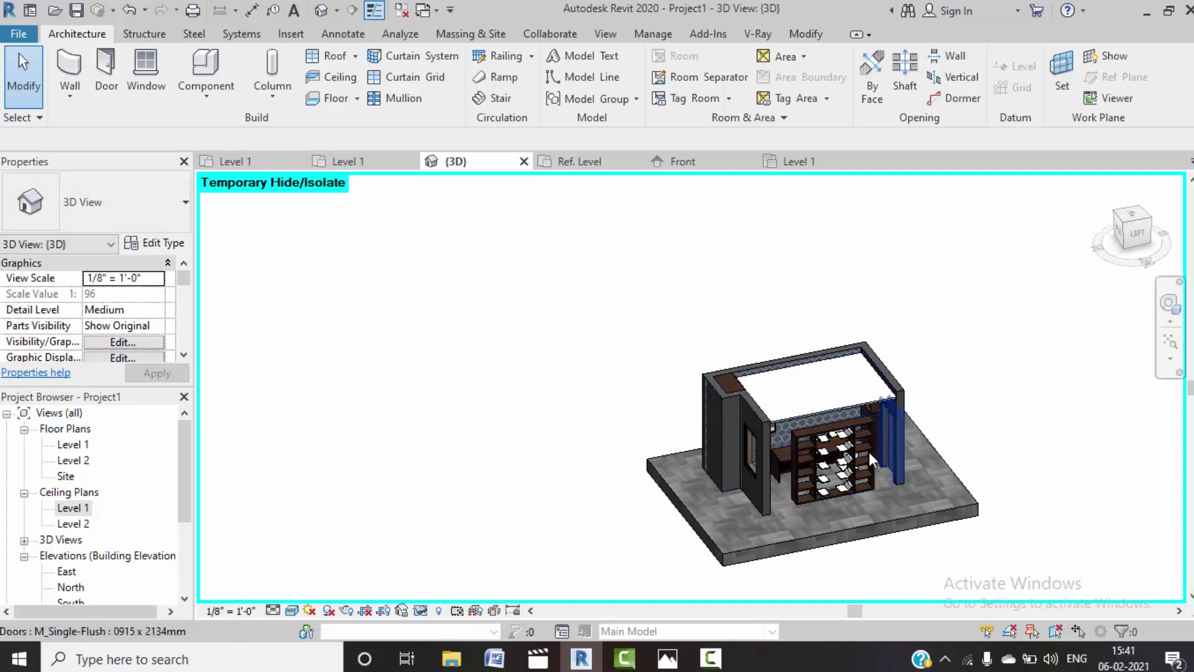
scroll(871, 454, up, 2)
scroll(875, 457, up, 2)
scroll(878, 457, up, 2)
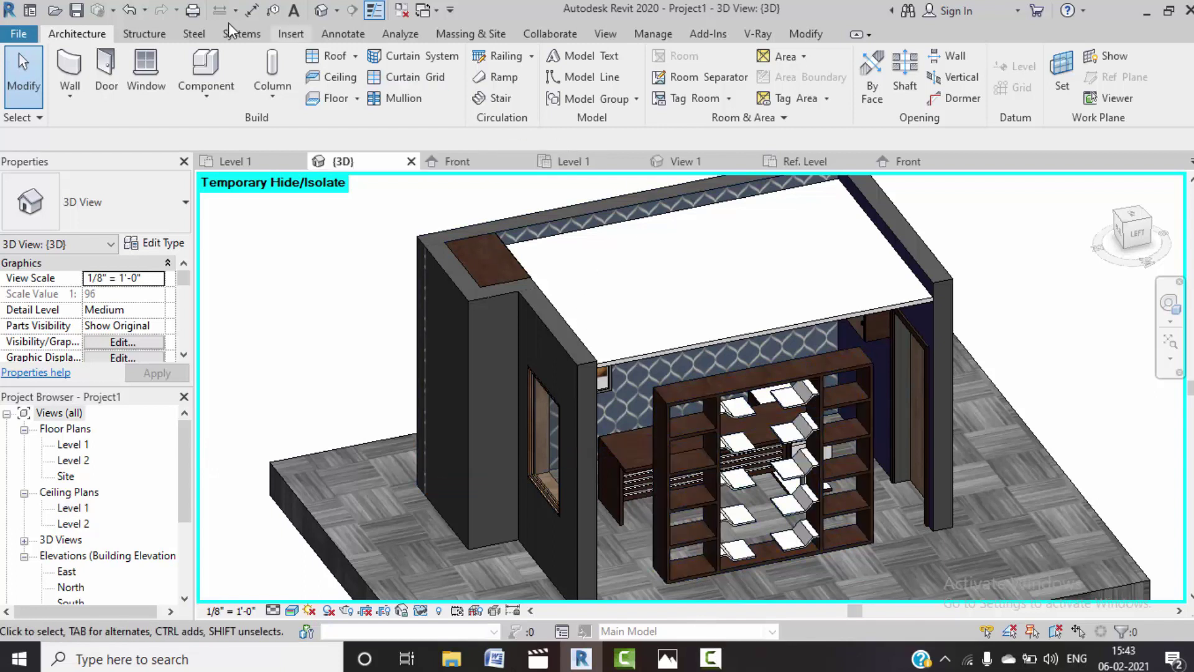
- Load the Recessed_cans_Ceiling_light_14467 family into the project
click(291, 35)
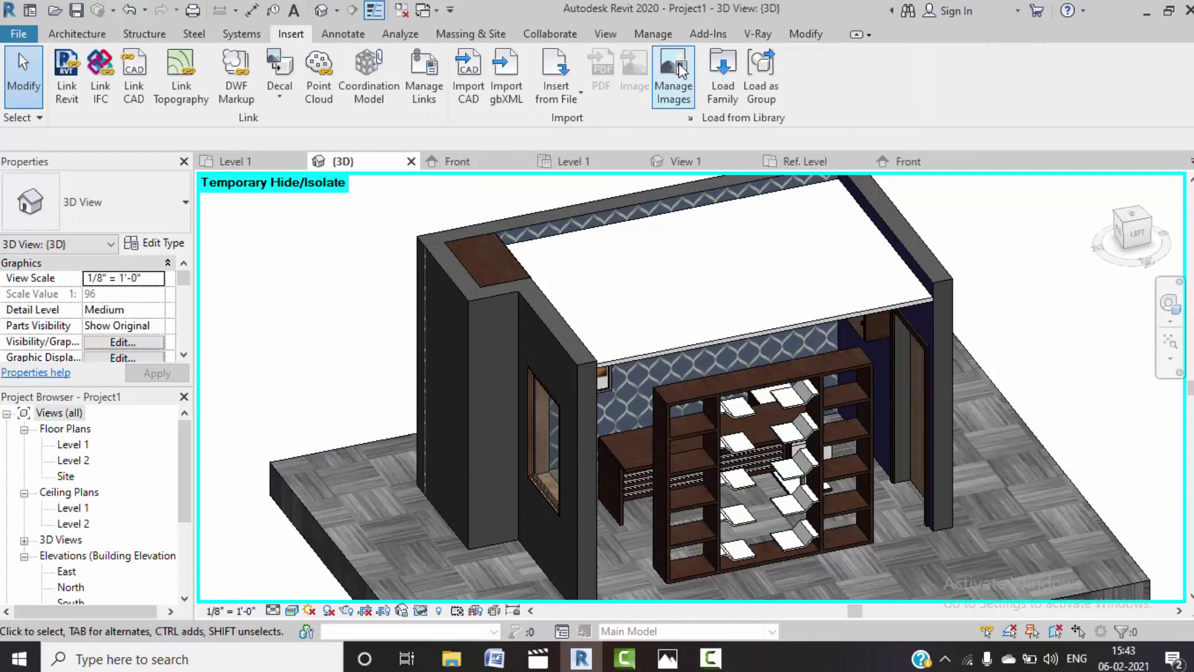
click(720, 99)
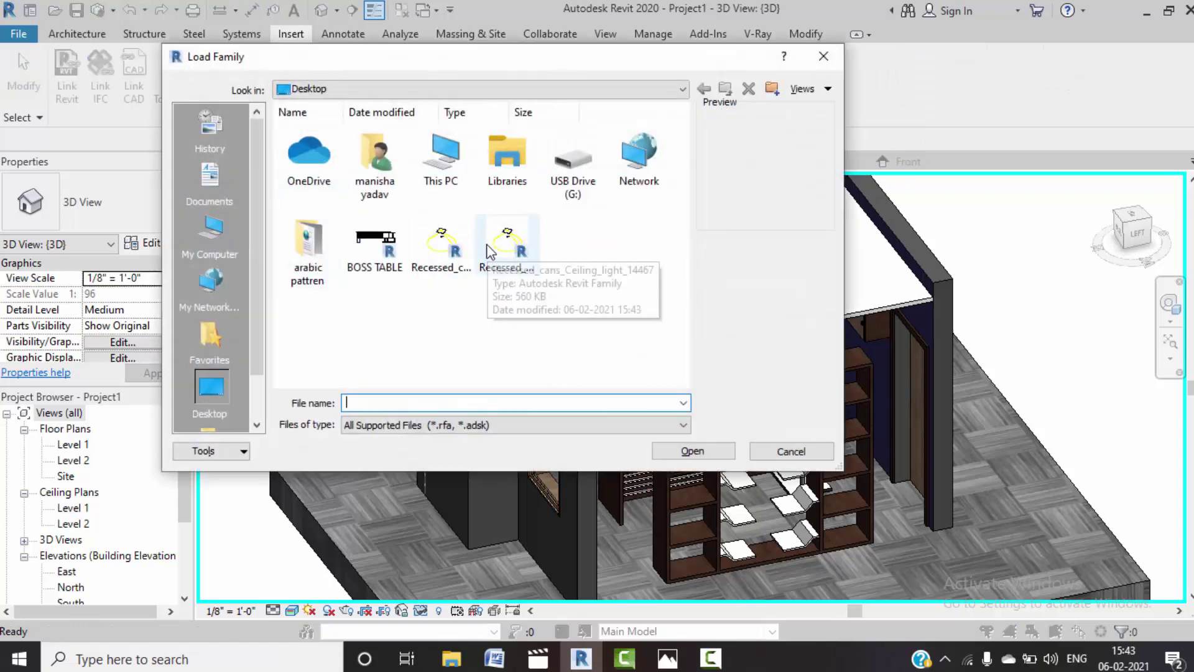
click(493, 251)
click(691, 452)
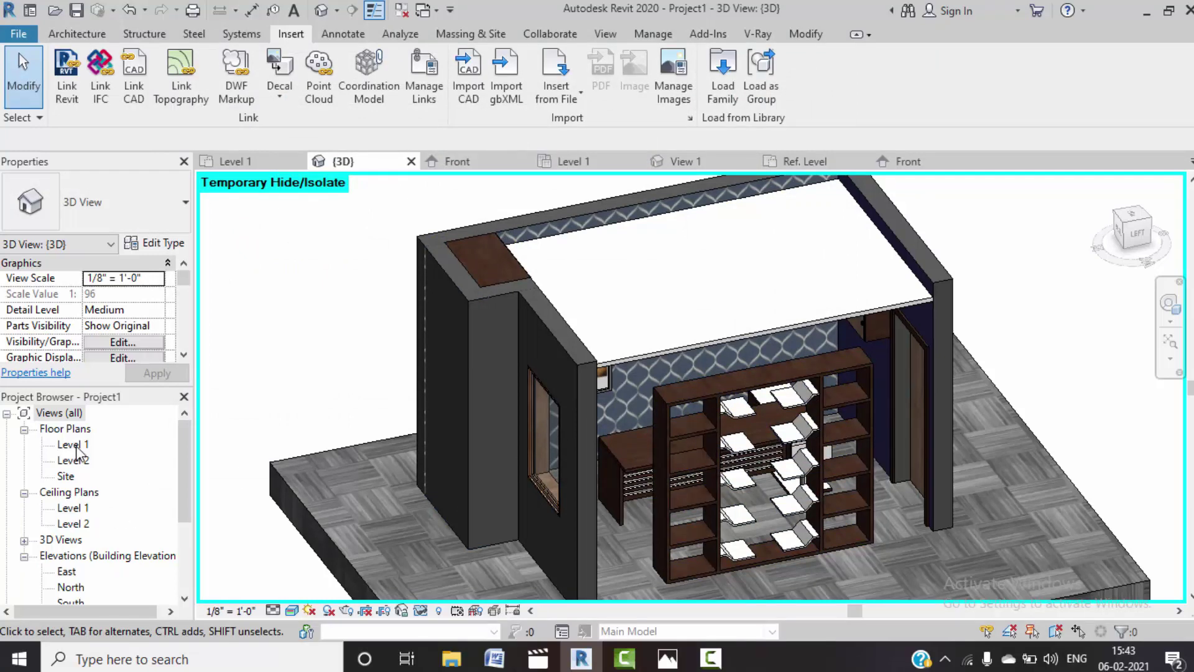
- Open the Level 1 reflected ceiling plan and zoom in on the room
double_click(73, 508)
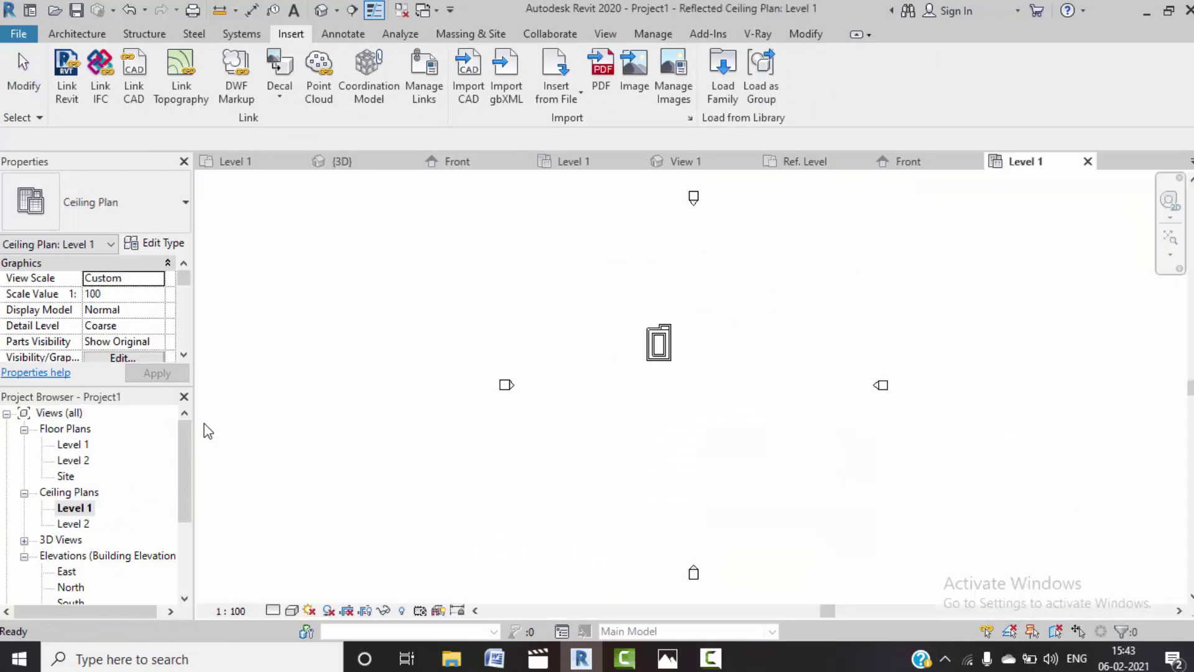
scroll(635, 301, up, 1)
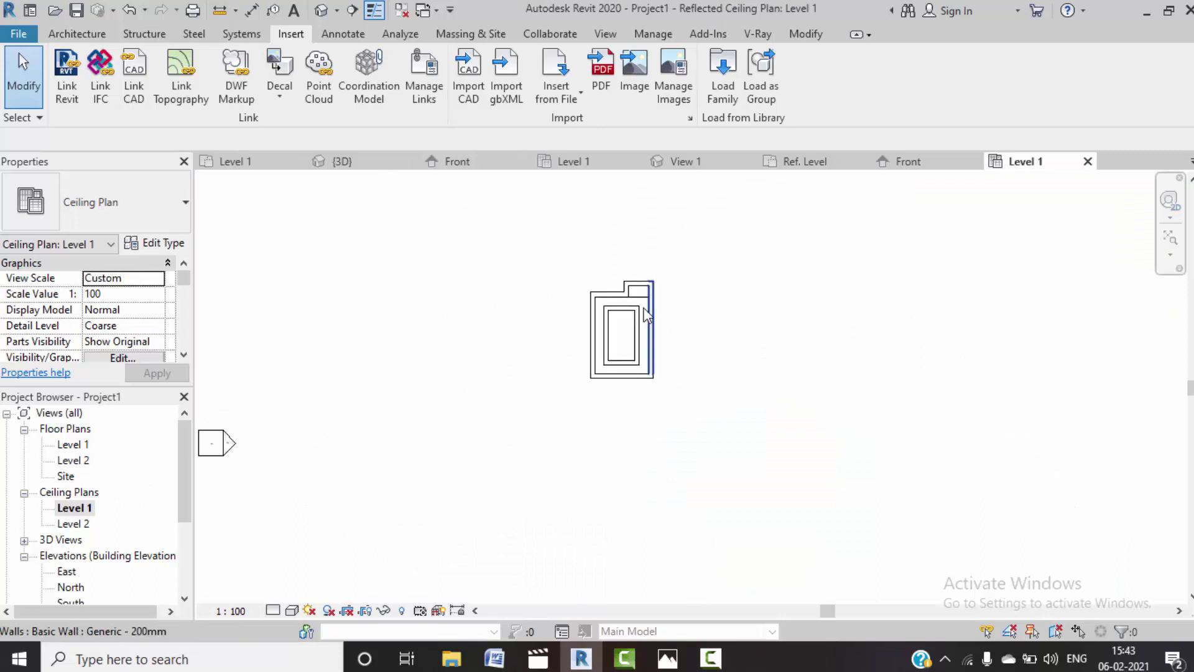
scroll(629, 301, up, 3)
scroll(626, 301, up, 3)
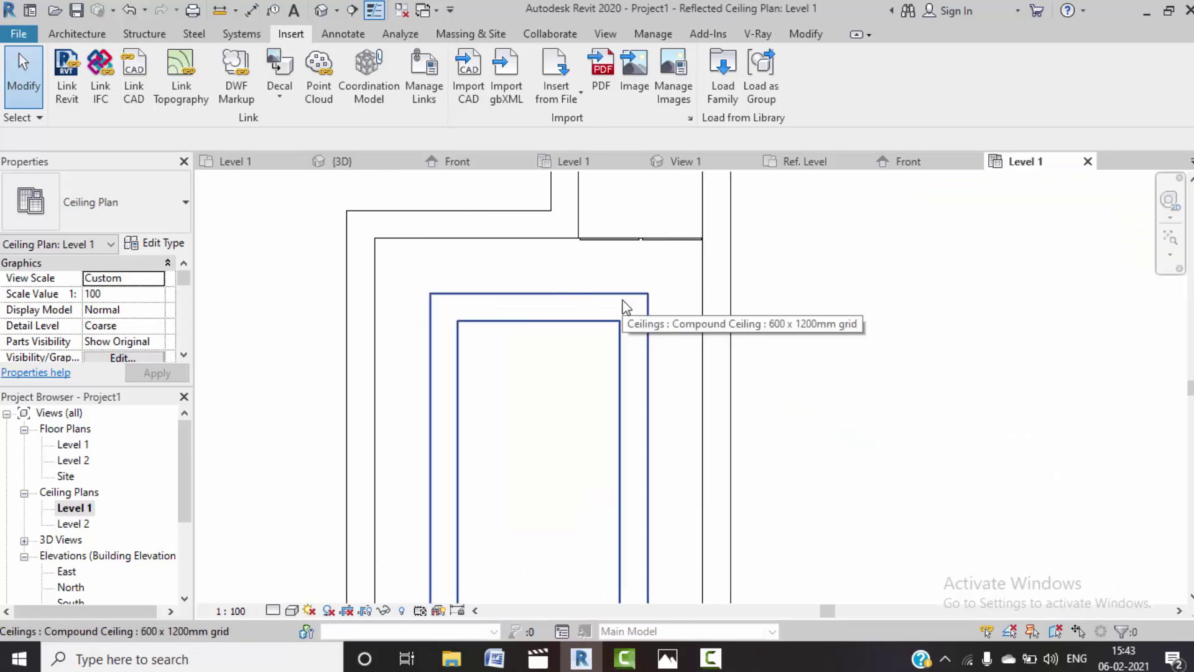
click(77, 34)
- Place a Recessed_cans ceiling light at the tray's top-left corner
click(191, 69)
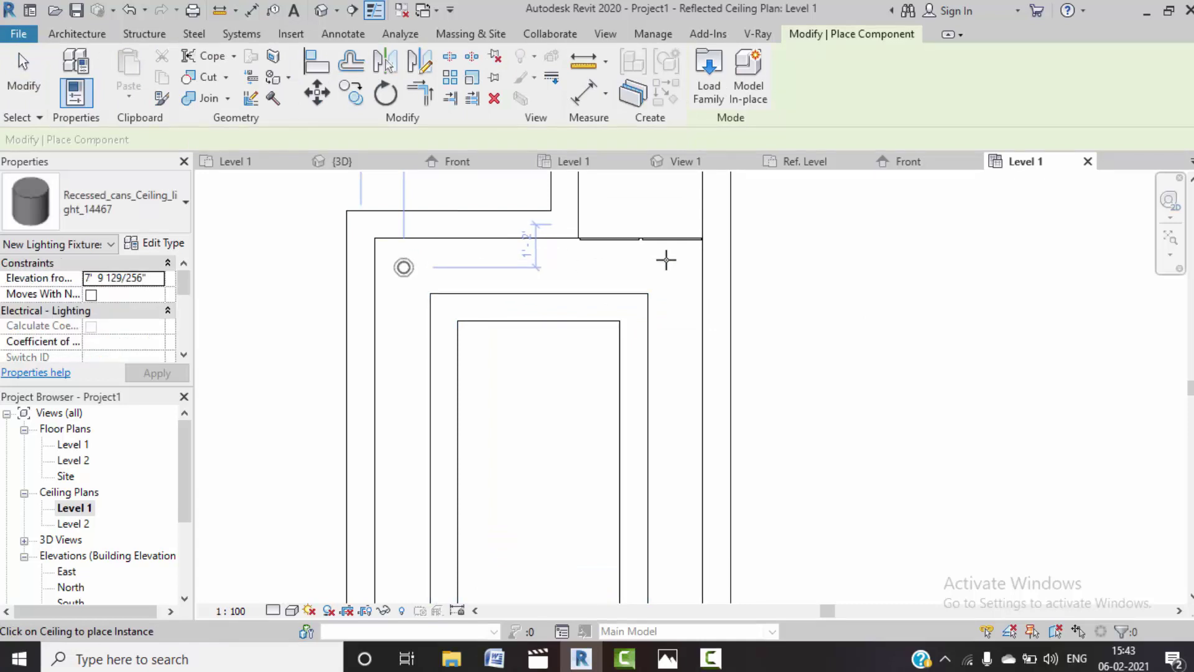
scroll(672, 378, down, 1)
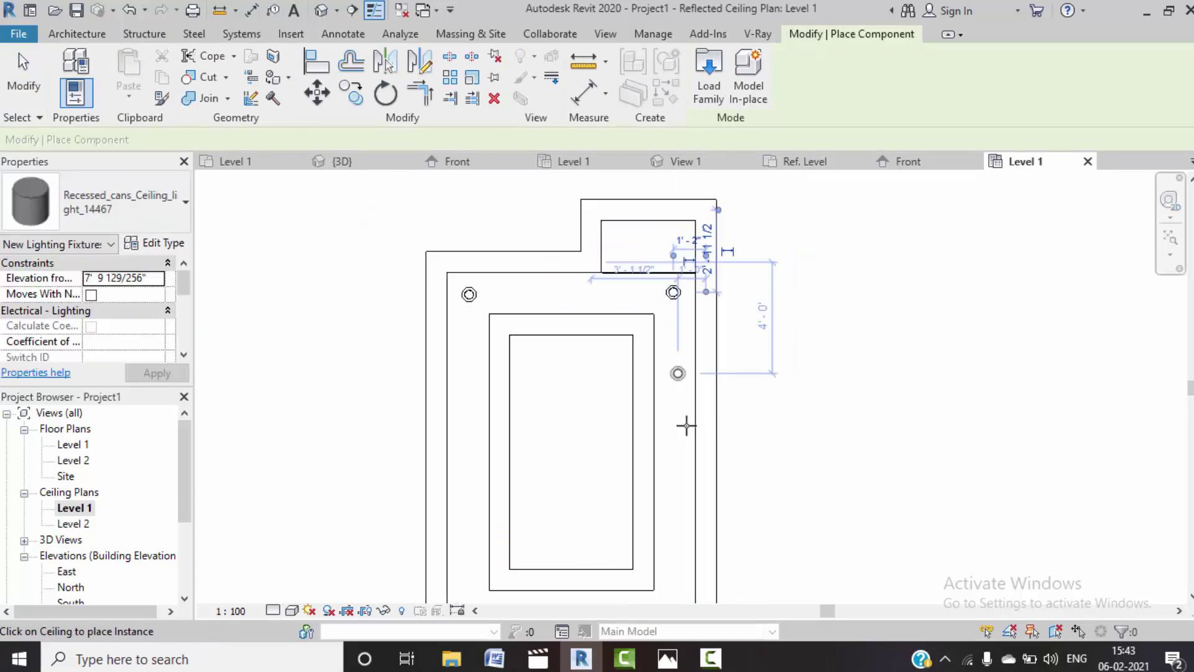
middle_drag(685, 421, 664, 309)
scroll(608, 405, down, 1)
middle_drag(608, 459, 601, 501)
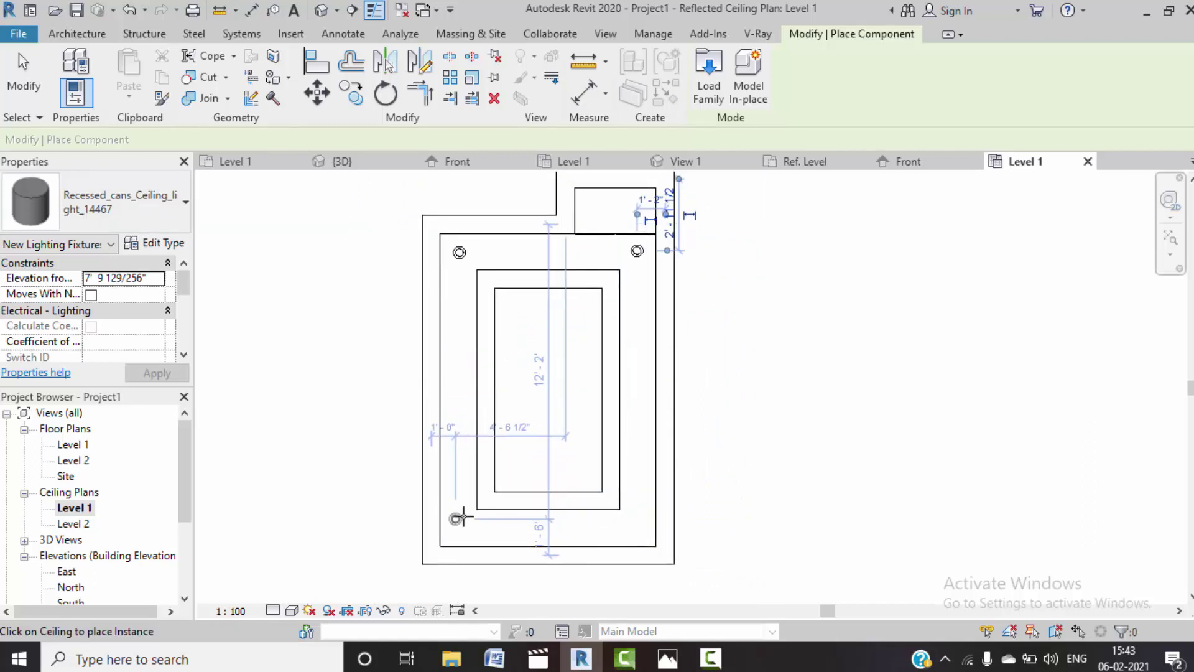
key(Escape)
key(Escape)
- Copy the top-left light to the tray's bottom-left and bottom-right corners
click(459, 252)
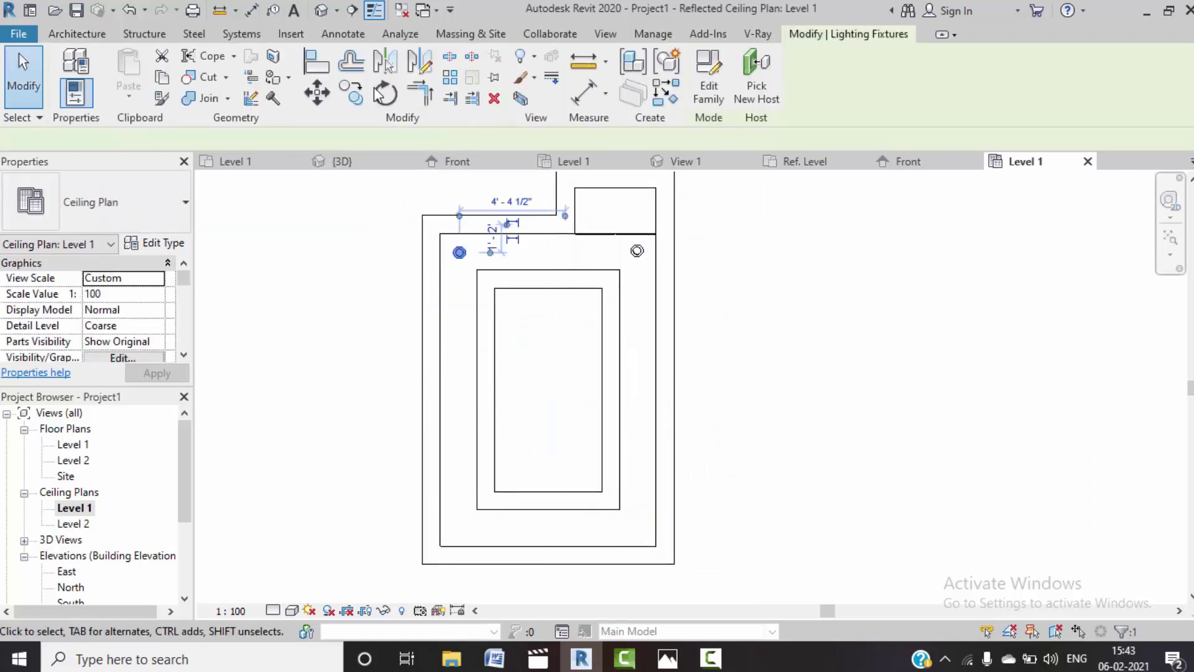
key(c)
key(o)
scroll(463, 260, up, 3)
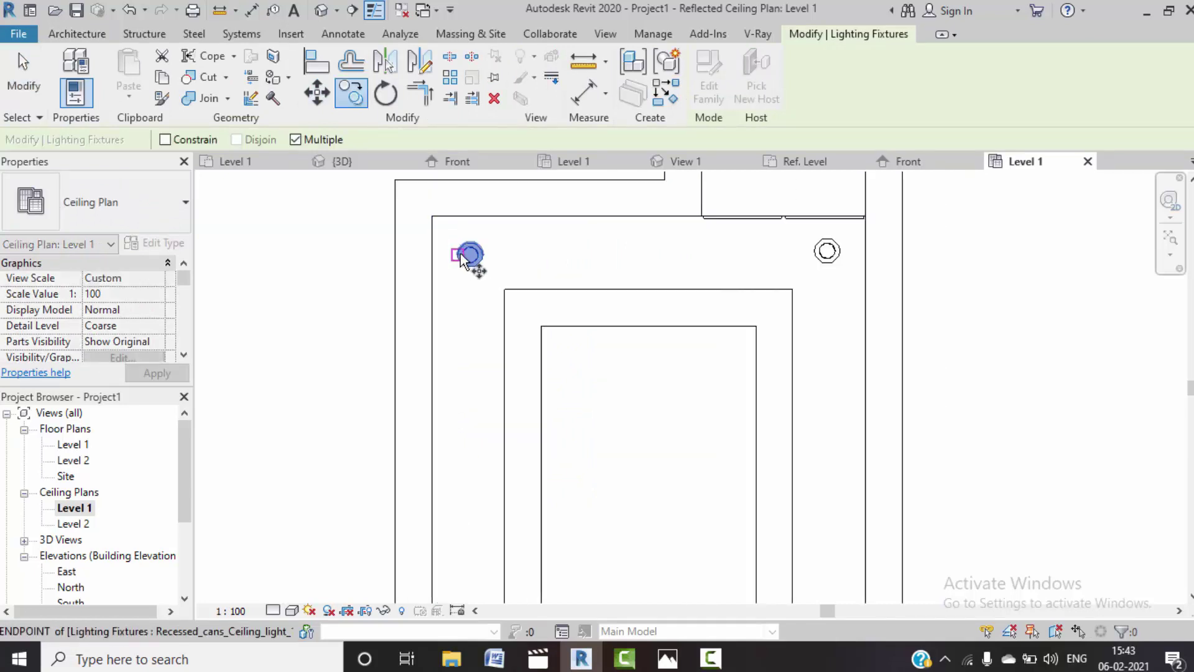
click(470, 255)
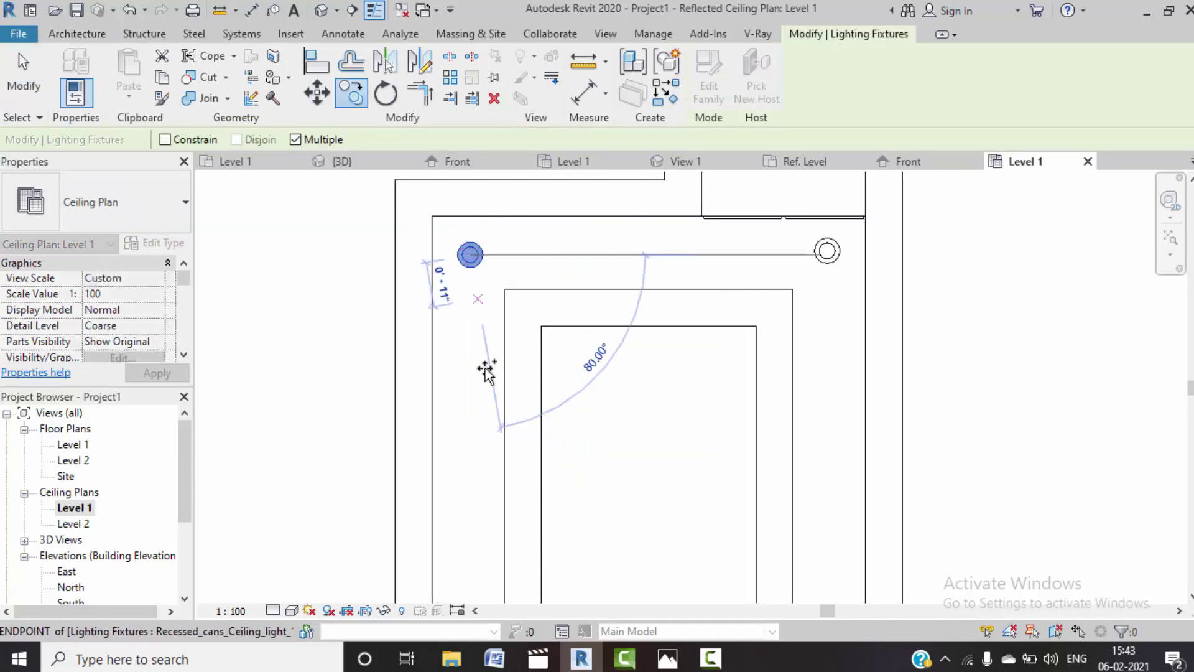
scroll(486, 398, down, 2)
middle_drag(483, 434, 475, 261)
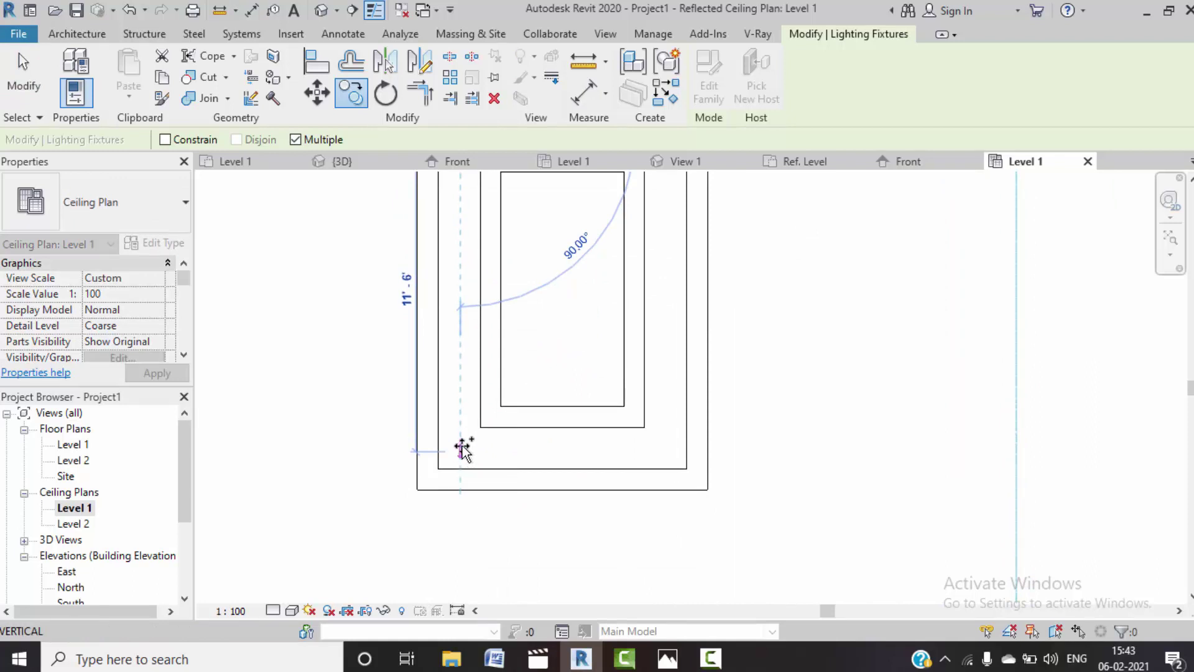
scroll(462, 447, up, 2)
click(482, 445)
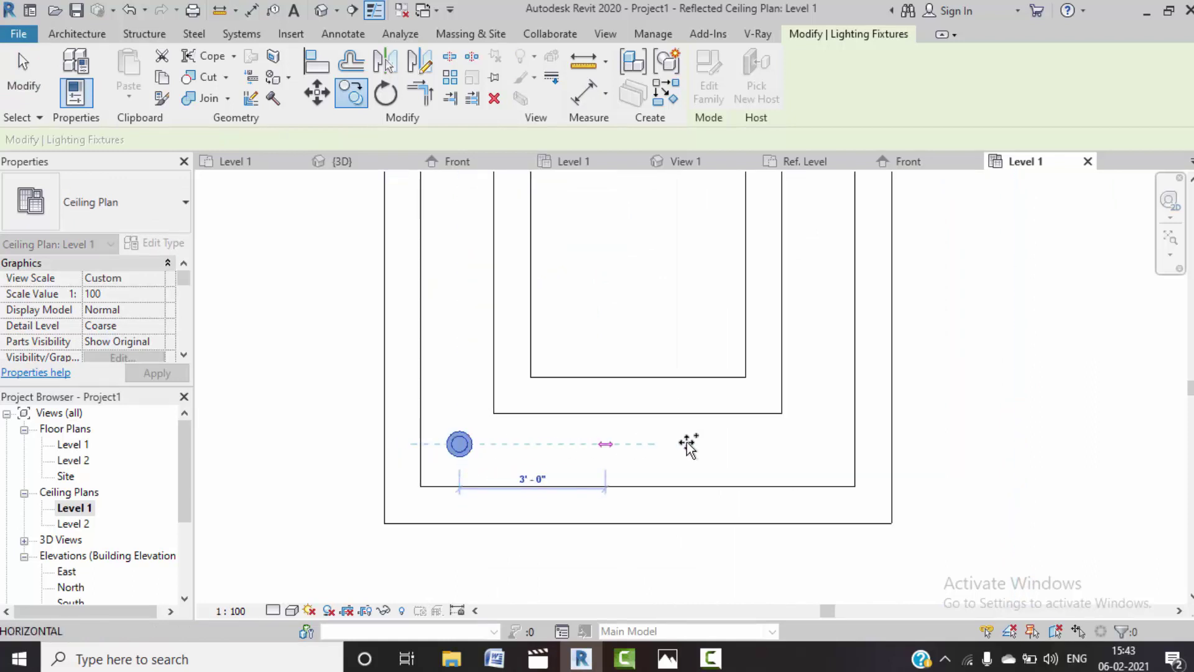
click(821, 444)
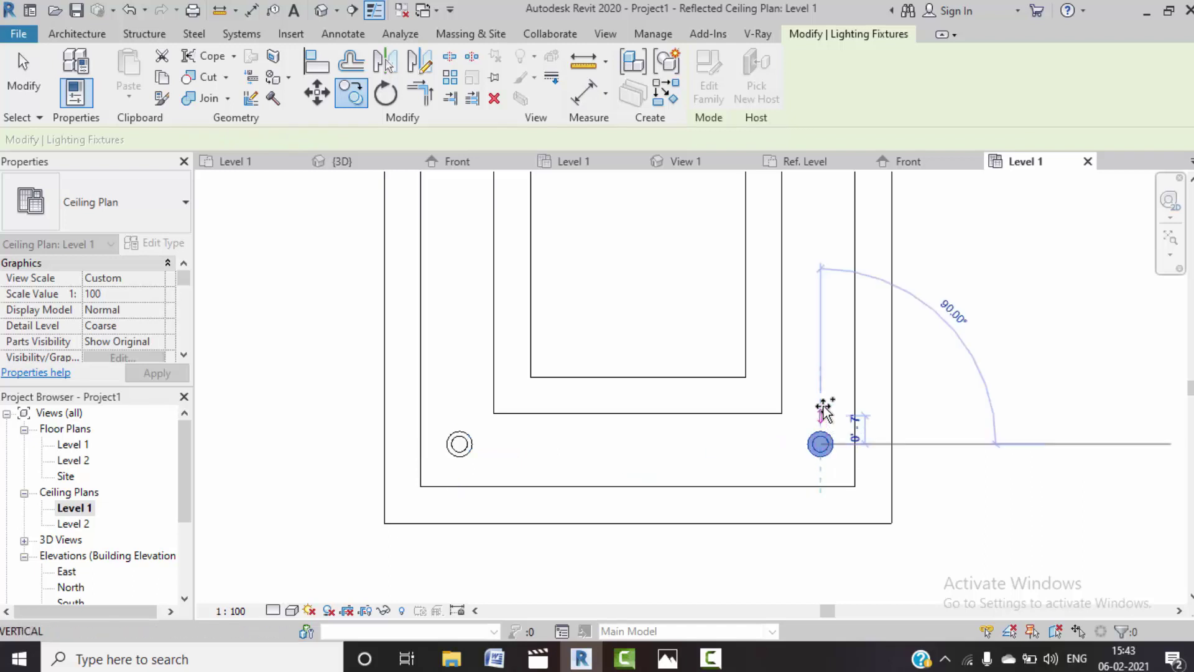
middle_drag(820, 317, 840, 584)
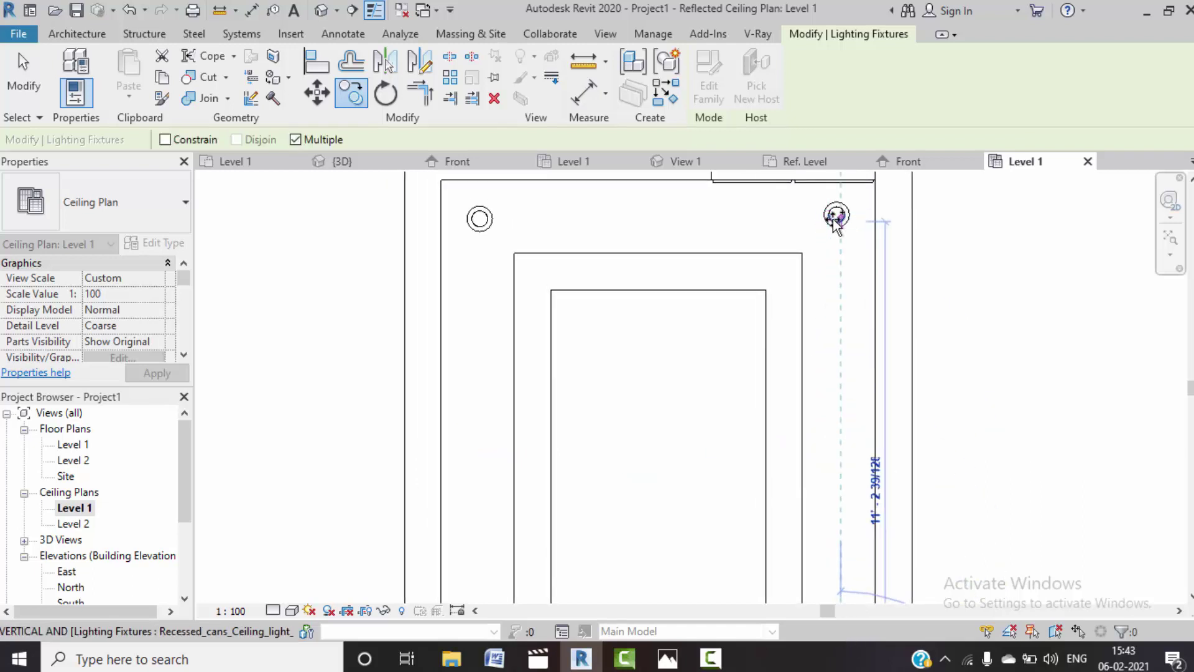
key(Escape)
key(Escape)
- Replace the misplaced top-right light with an aligned copy of the top-left light
click(839, 214)
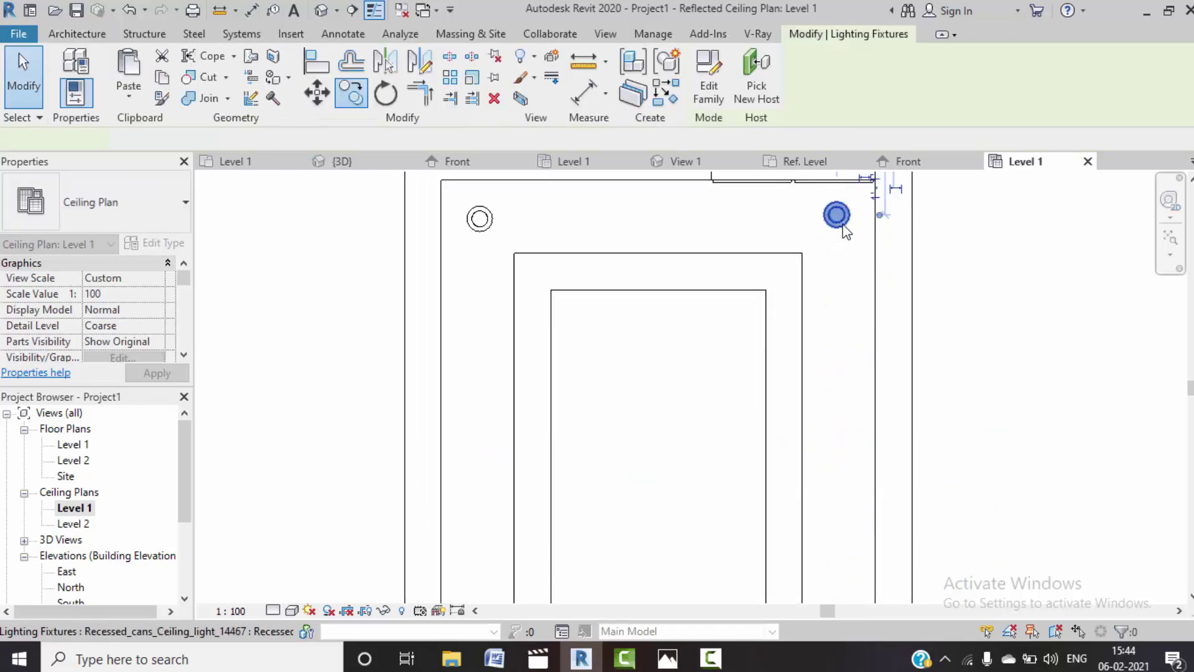
key(Delete)
click(479, 223)
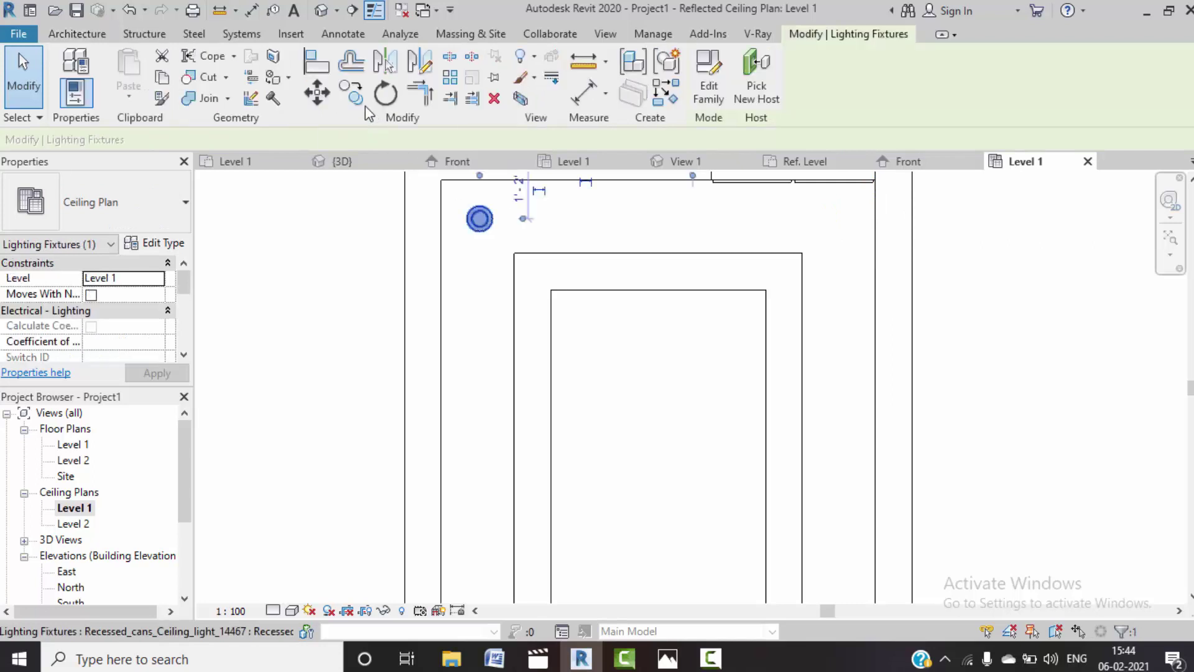
key(c)
key(o)
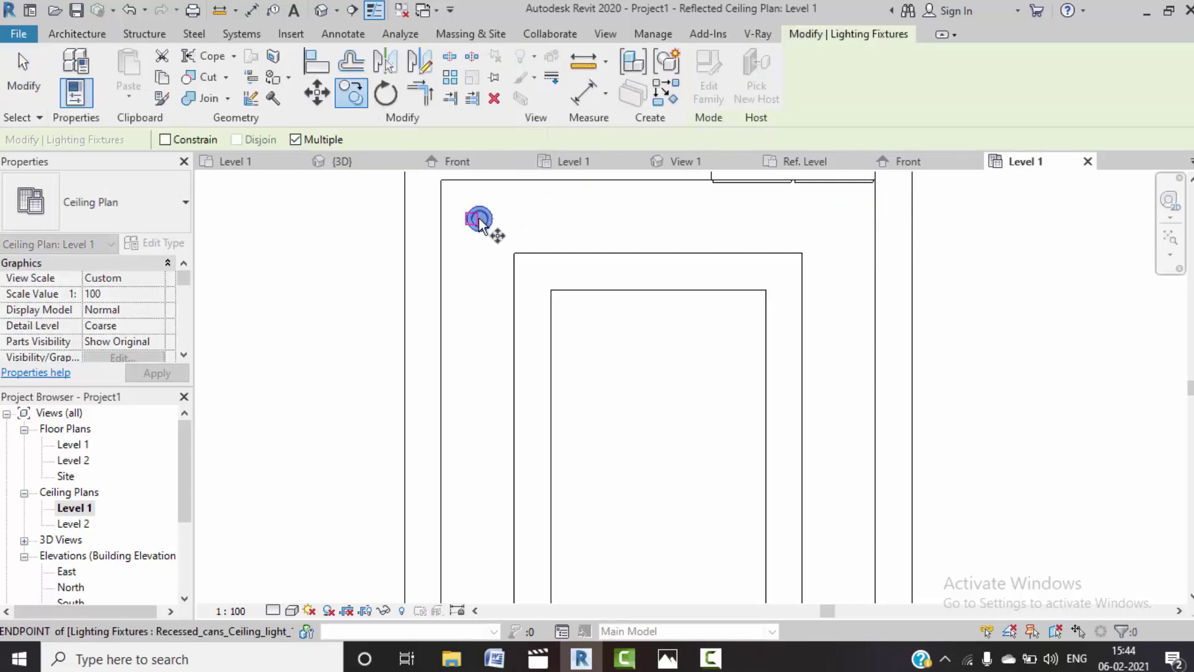
scroll(479, 222, up, 2)
click(479, 219)
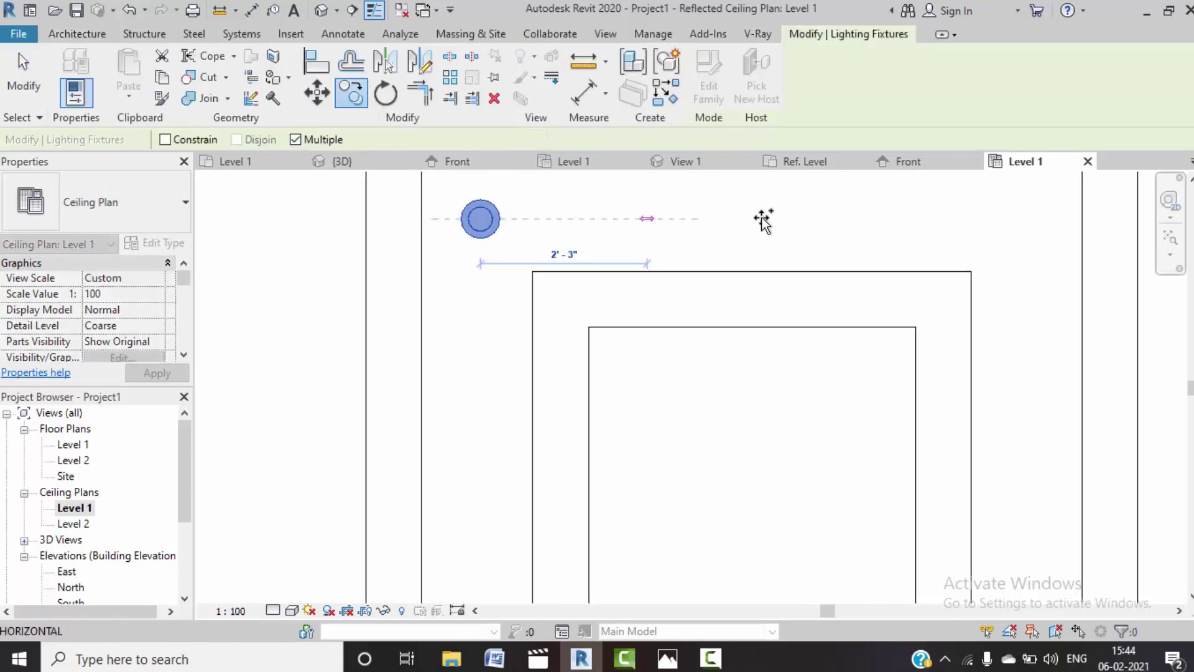
click(1023, 219)
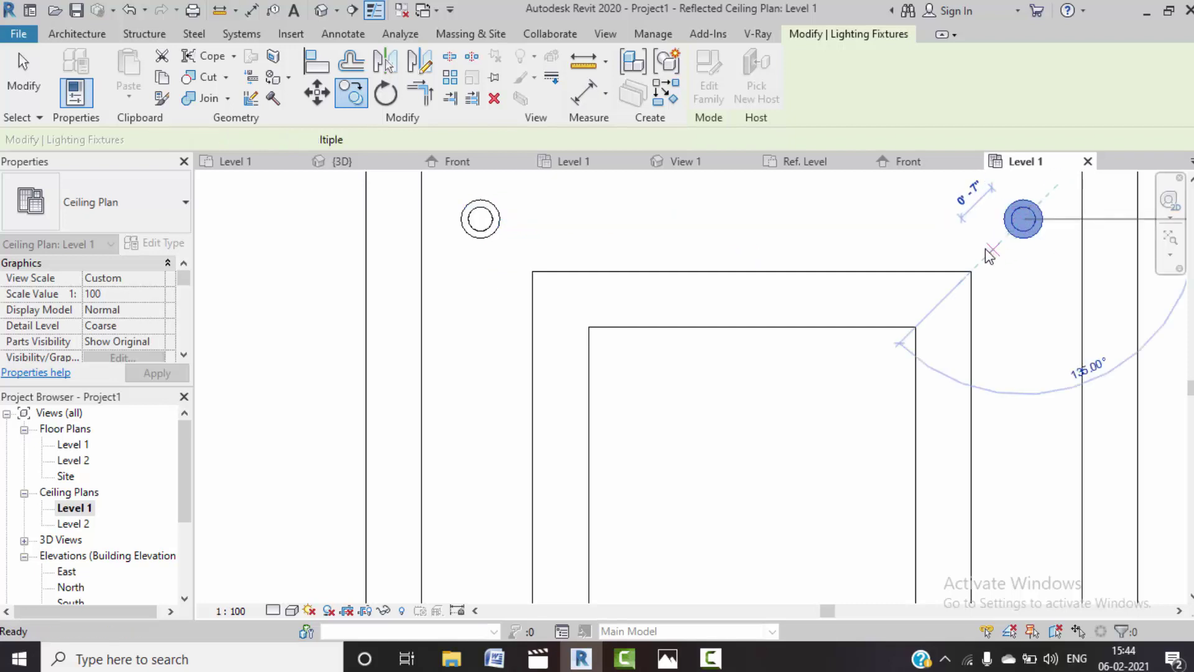
key(Escape)
- Copy the bottom-left light to the midpoint of the tray's left side
scroll(925, 325, down, 3)
scroll(874, 240, down, 2)
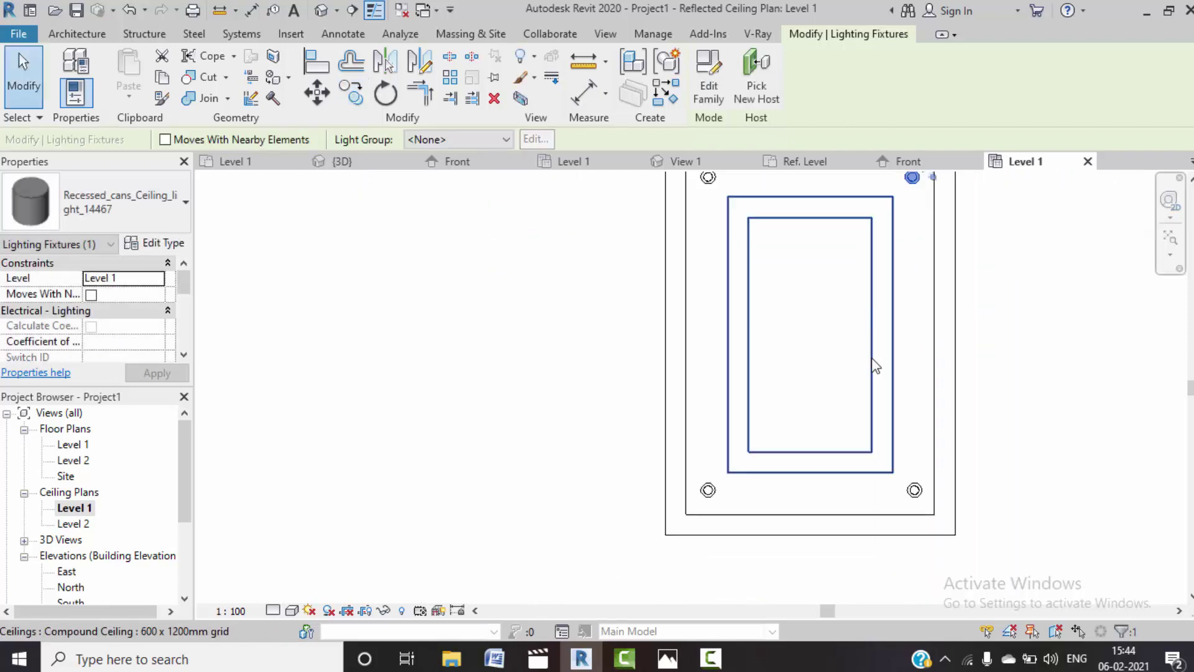
click(712, 496)
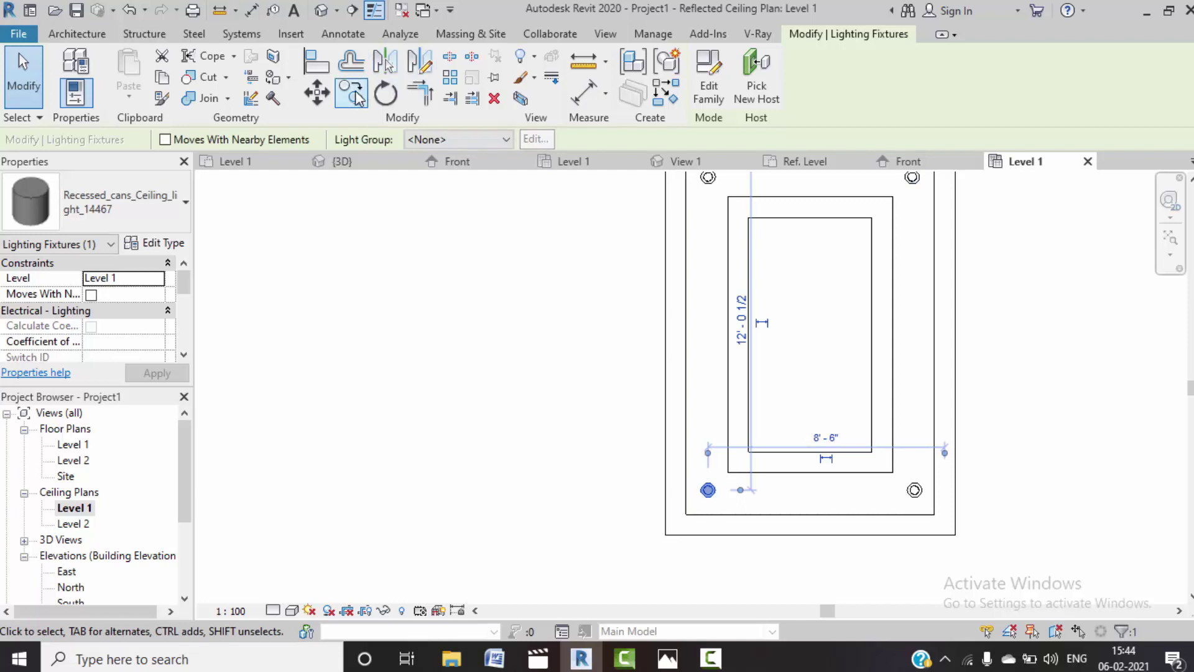
key(c)
key(o)
scroll(709, 495, up, 2)
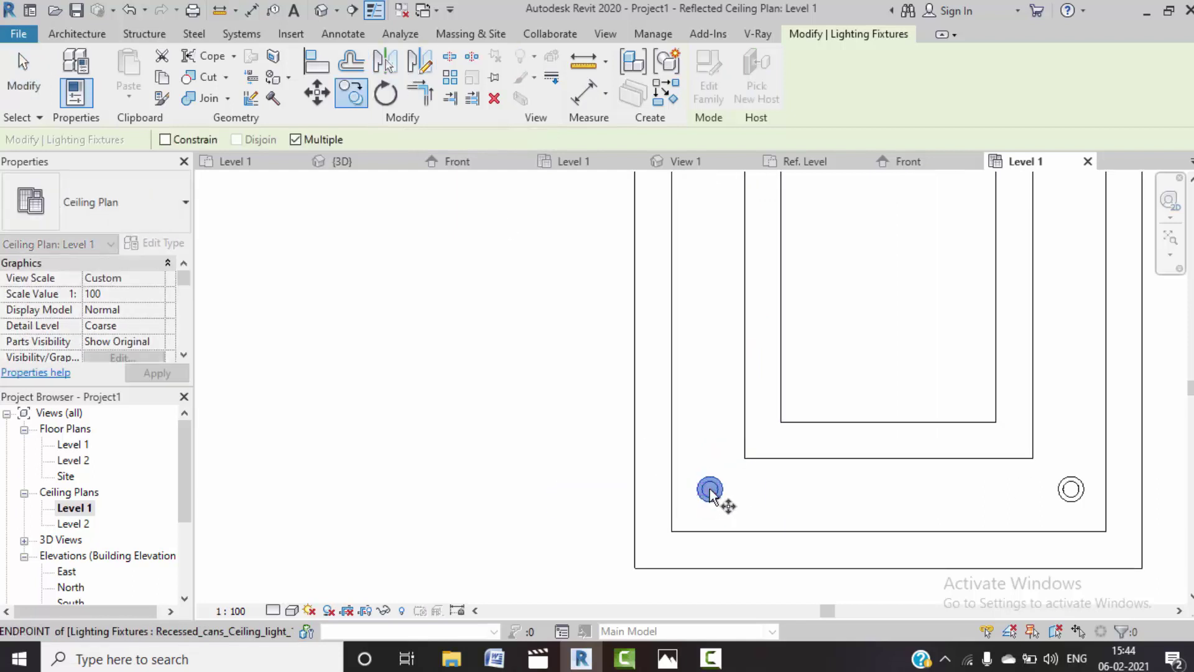
click(710, 490)
scroll(715, 436, up, 2)
middle_drag(716, 542, 715, 553)
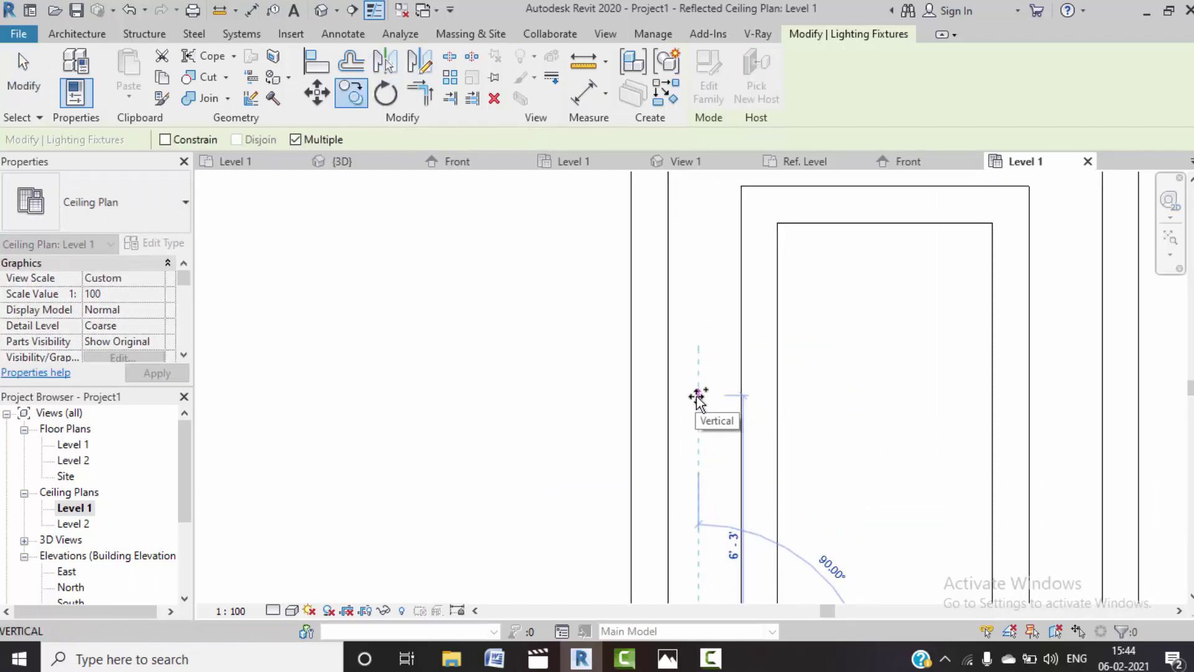
click(701, 420)
scroll(702, 384, down, 4)
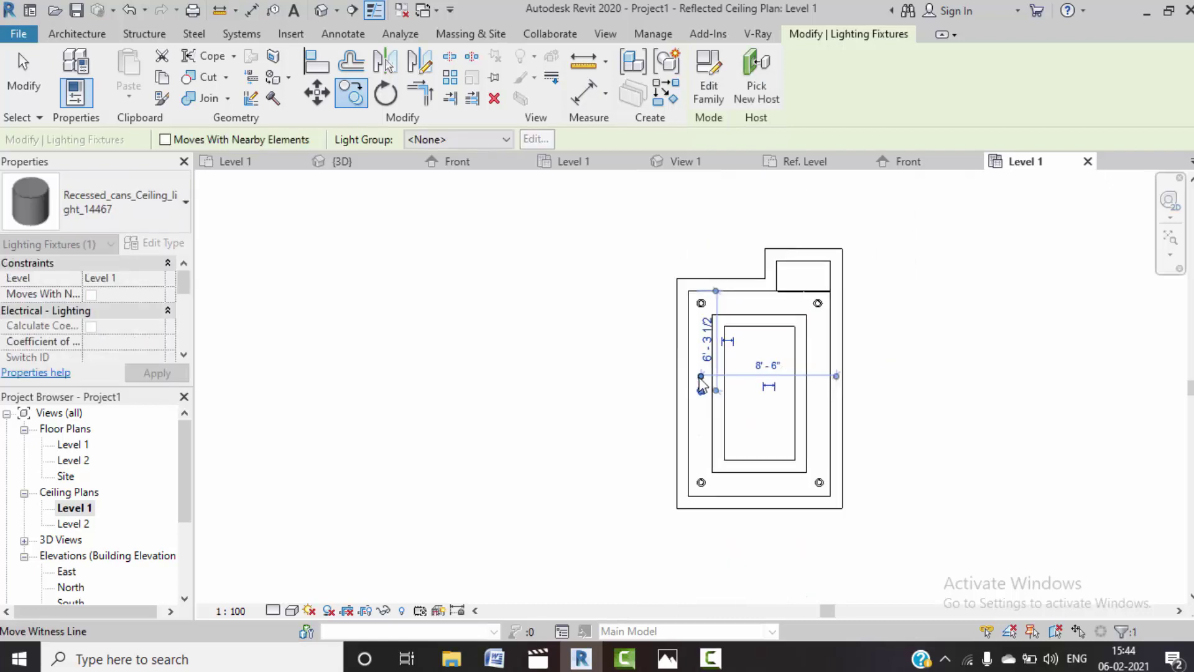
click(776, 467)
key(Escape)
key(Escape)
- Copy the bottom-right light to the midpoint of the tray's right side
click(777, 469)
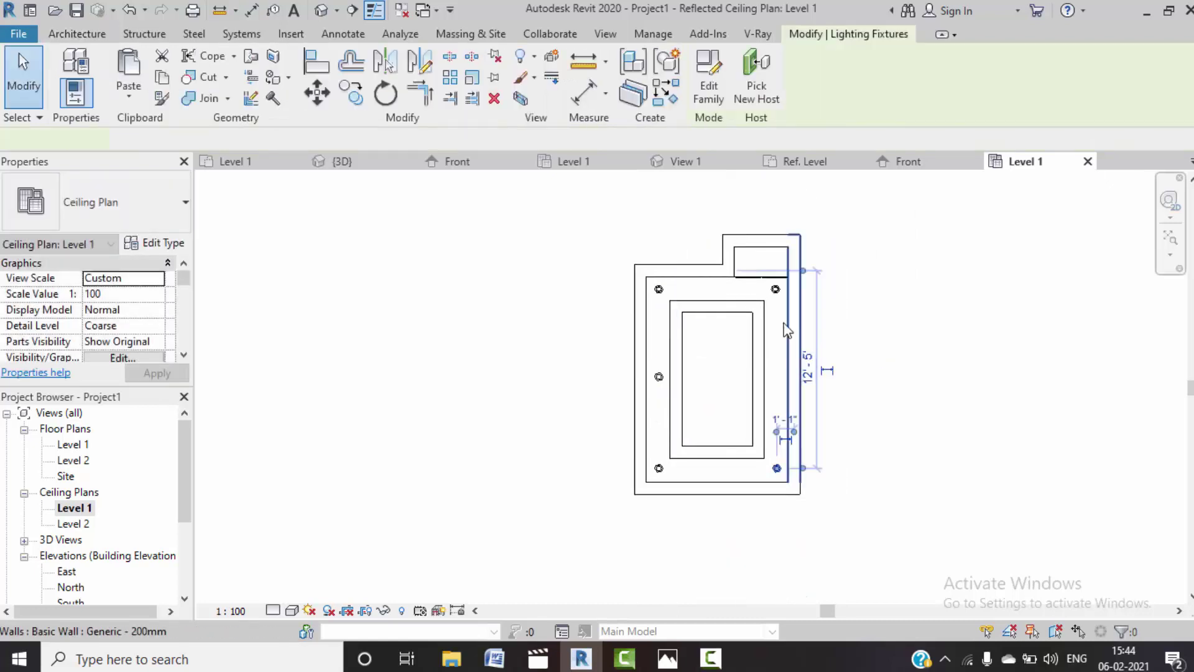
scroll(774, 364, up, 2)
key(c)
key(o)
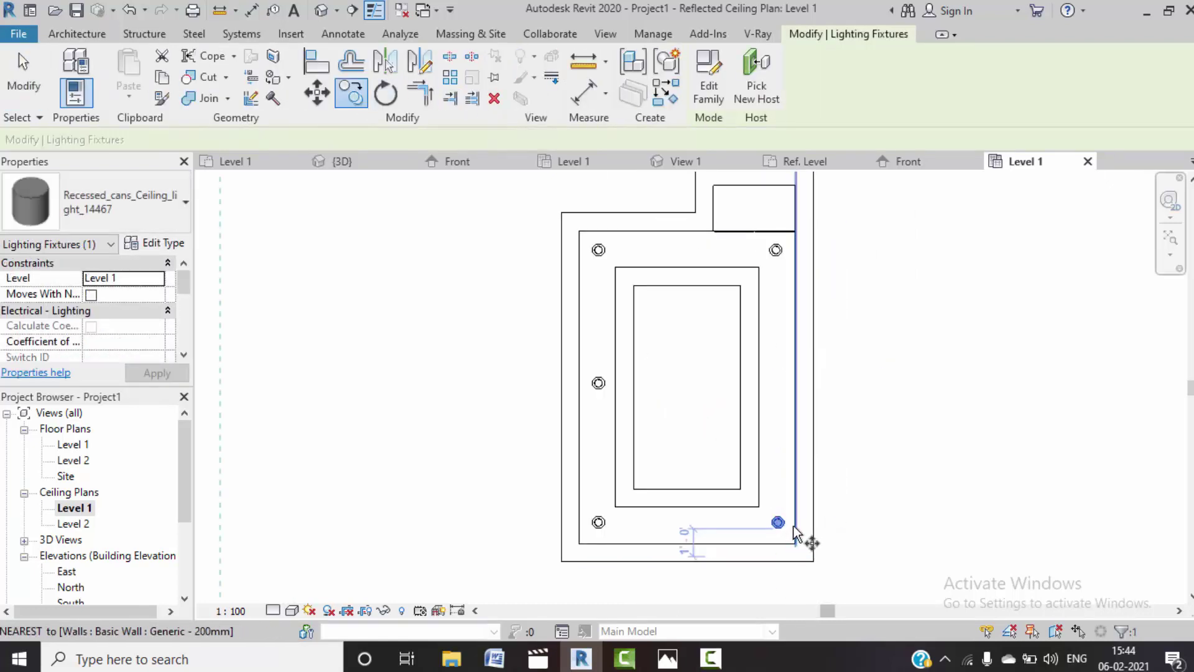
scroll(776, 522, up, 2)
click(772, 520)
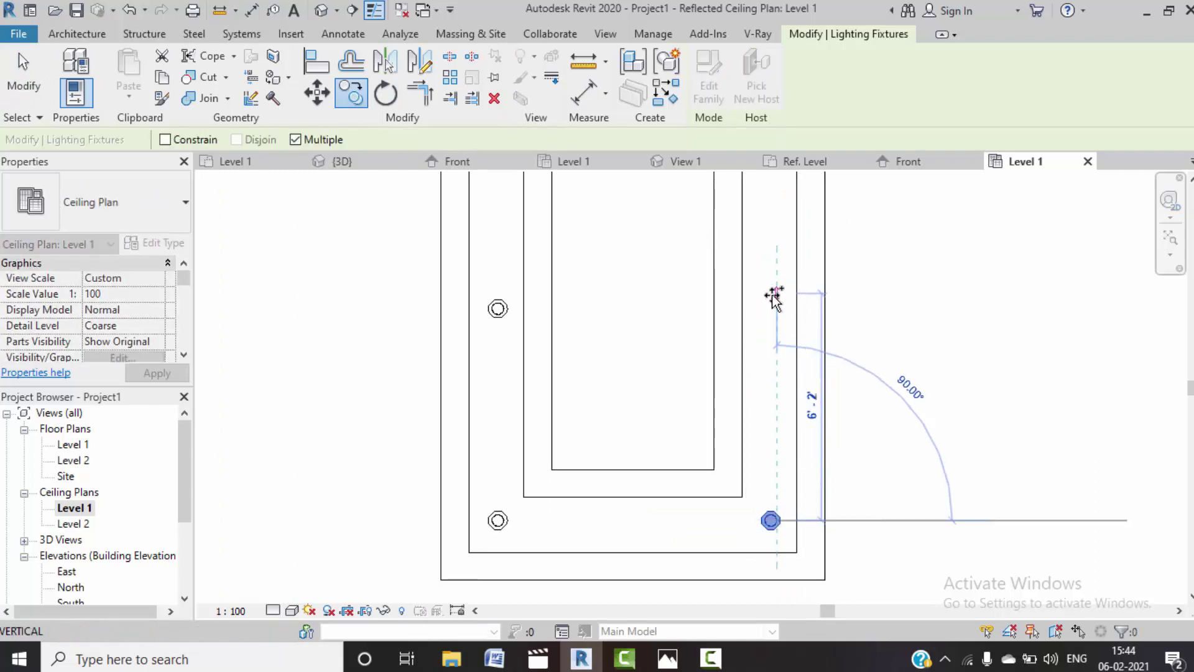
click(774, 298)
key(Escape)
key(Escape)
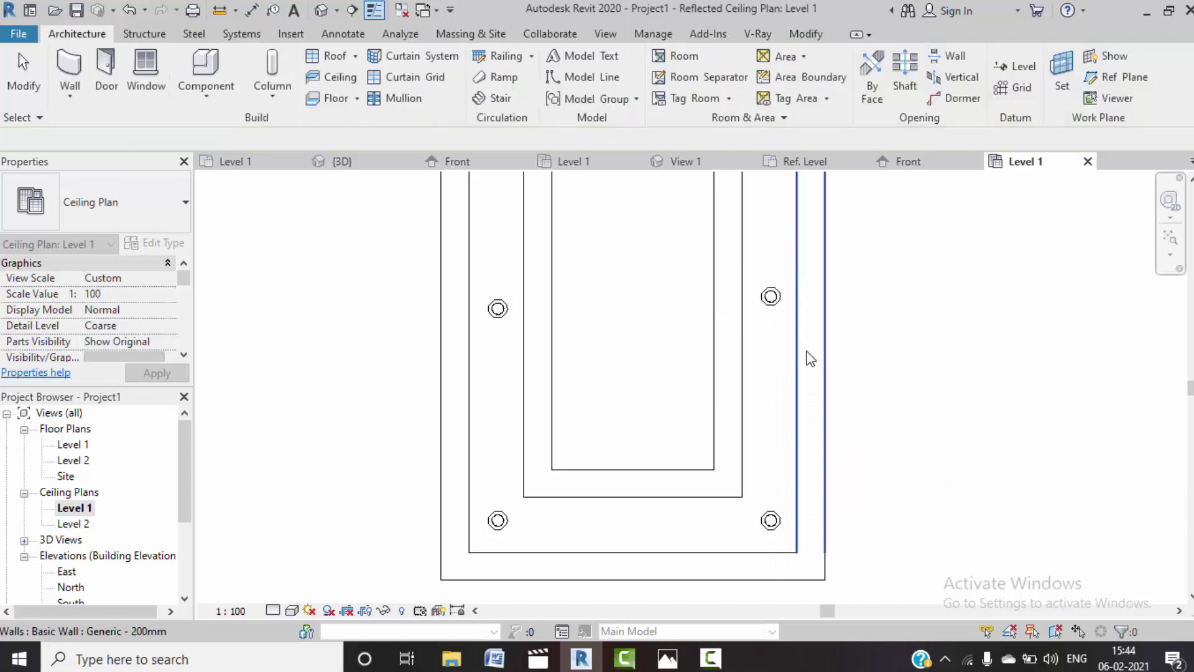
scroll(803, 371, down, 2)
middle_drag(802, 371, 775, 379)
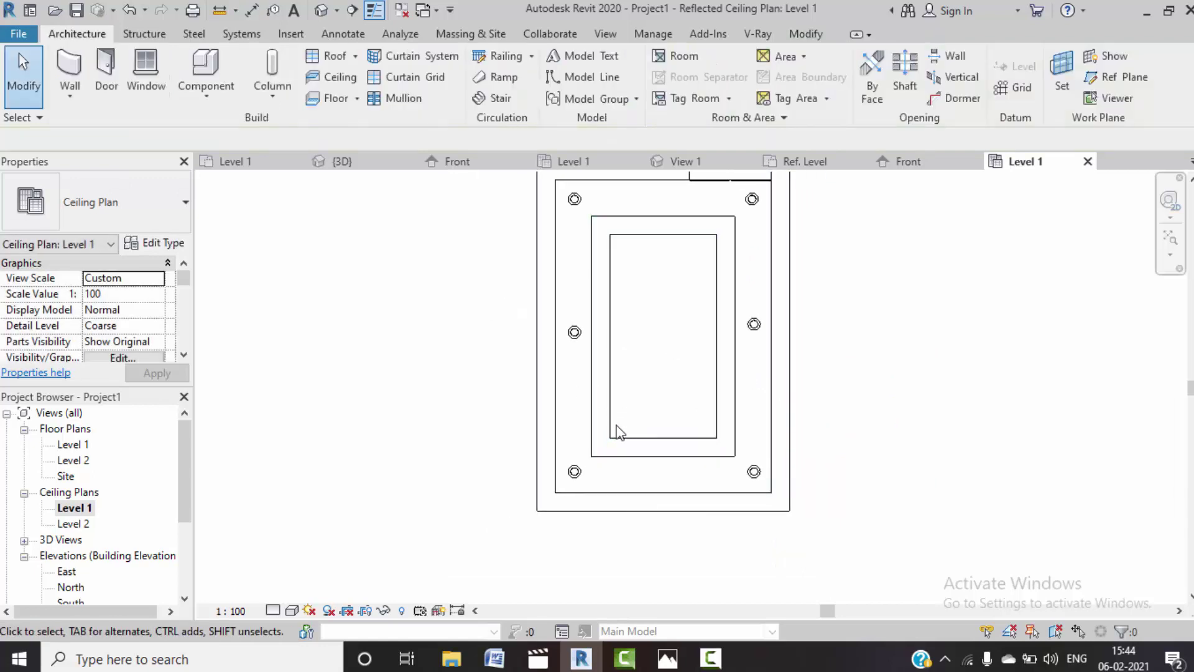
mouse_move(458, 161)
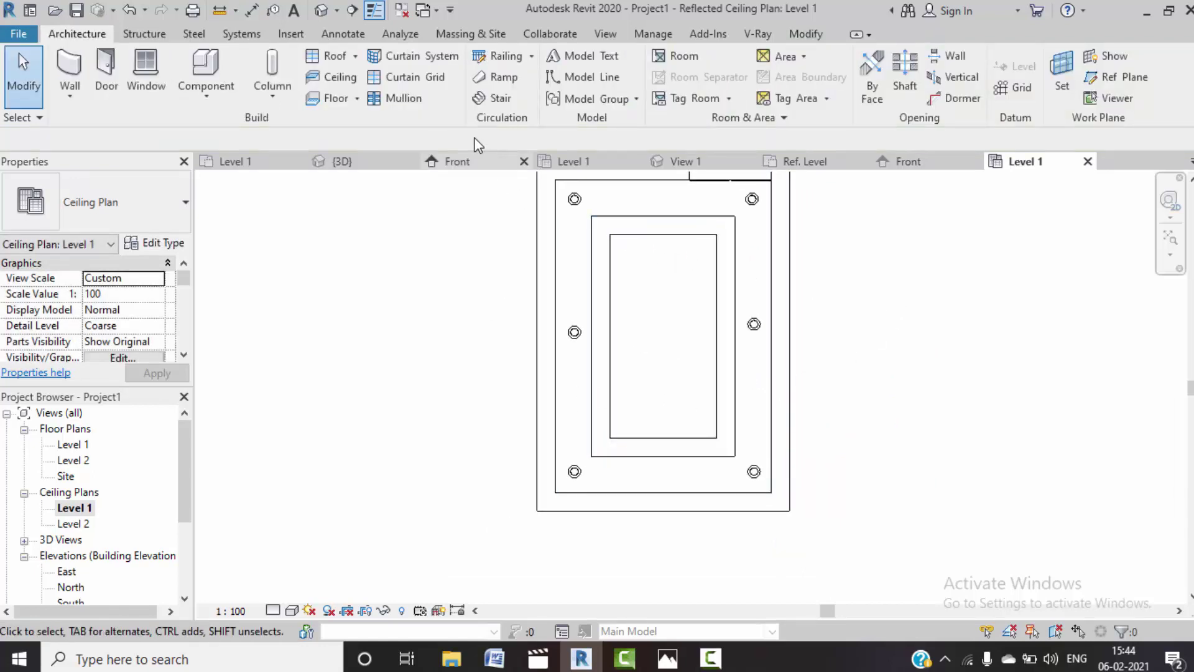
- In the 3D view, hide the front wall and orbit to check the recessed lights
click(318, 15)
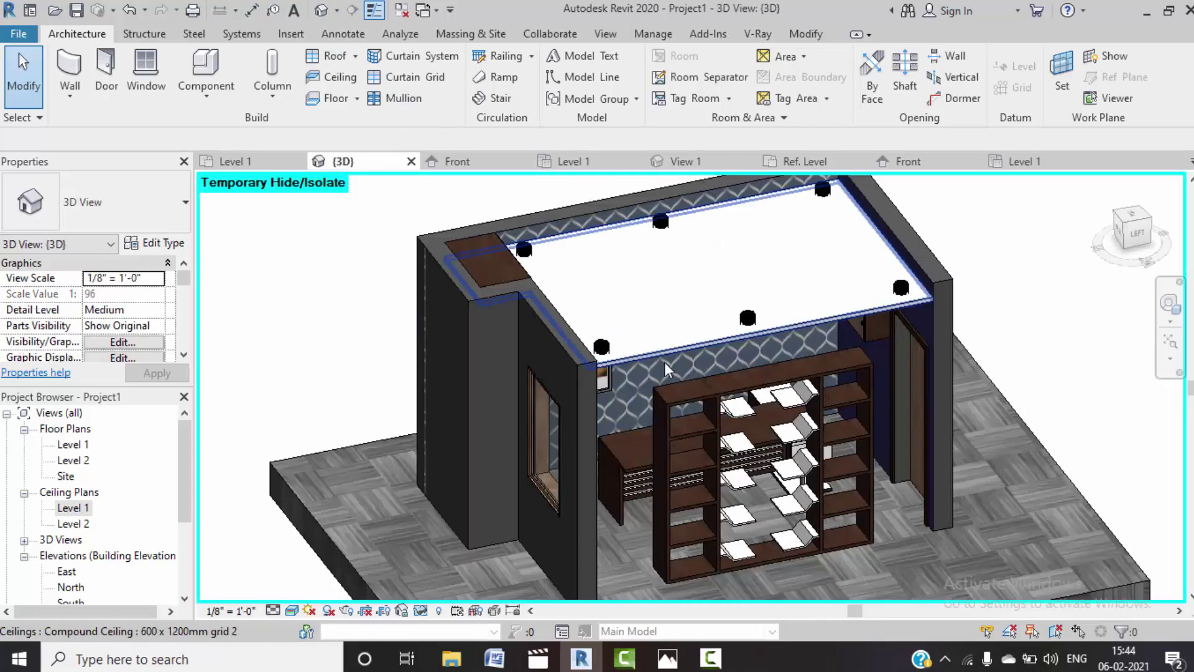
key(h)
key(h)
shift+middle_drag(660, 163, 629, 386)
mouse_move(609, 260)
shift+middle_down()
mouse_move(574, 585)
mouse_move(461, 401)
shift+middle_up()
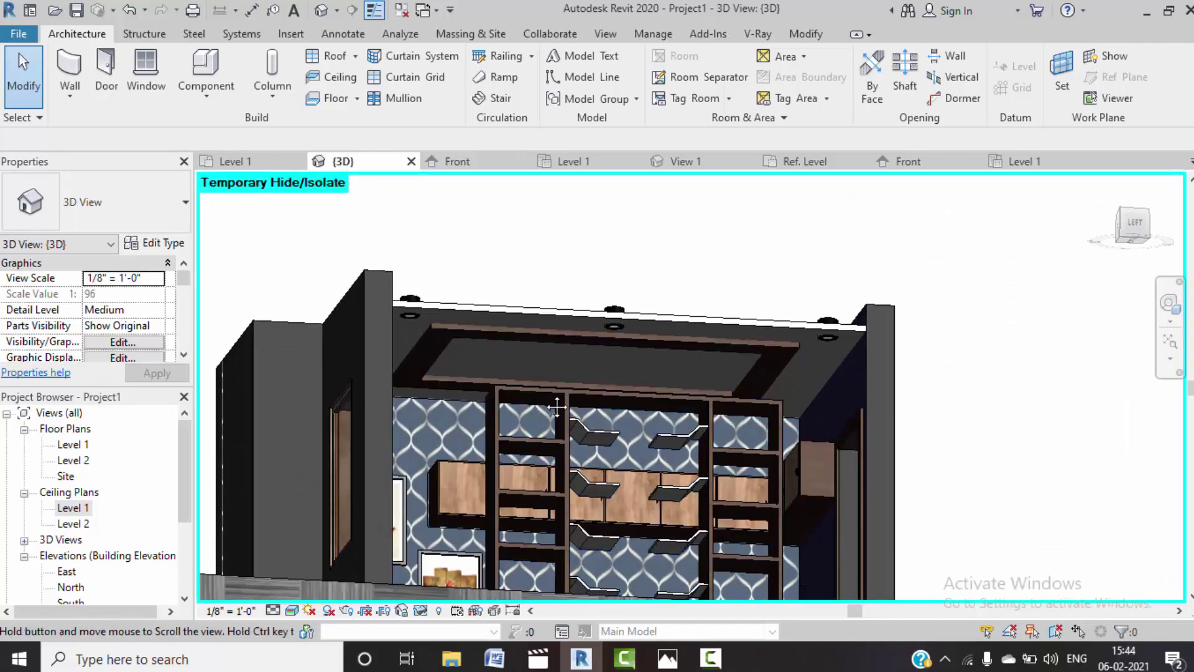
scroll(433, 383, up, 2)
scroll(505, 418, up, 2)
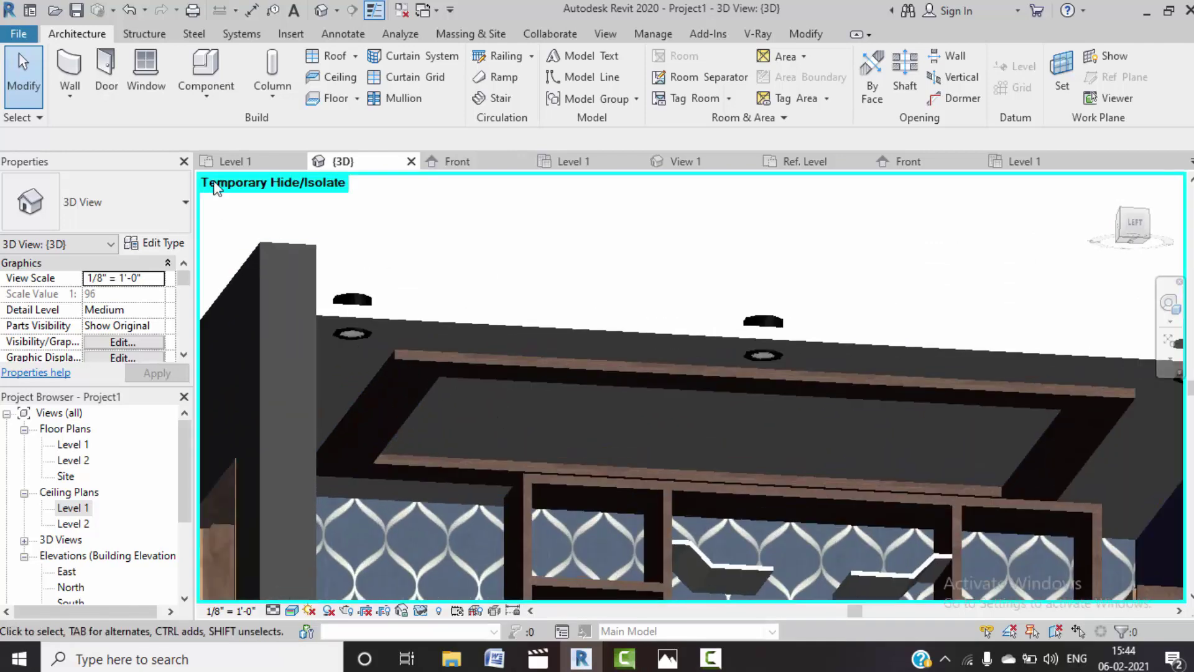
- Cancel a stray light placement and return to the Level 1 reflected ceiling plan
key(c)
key(m)
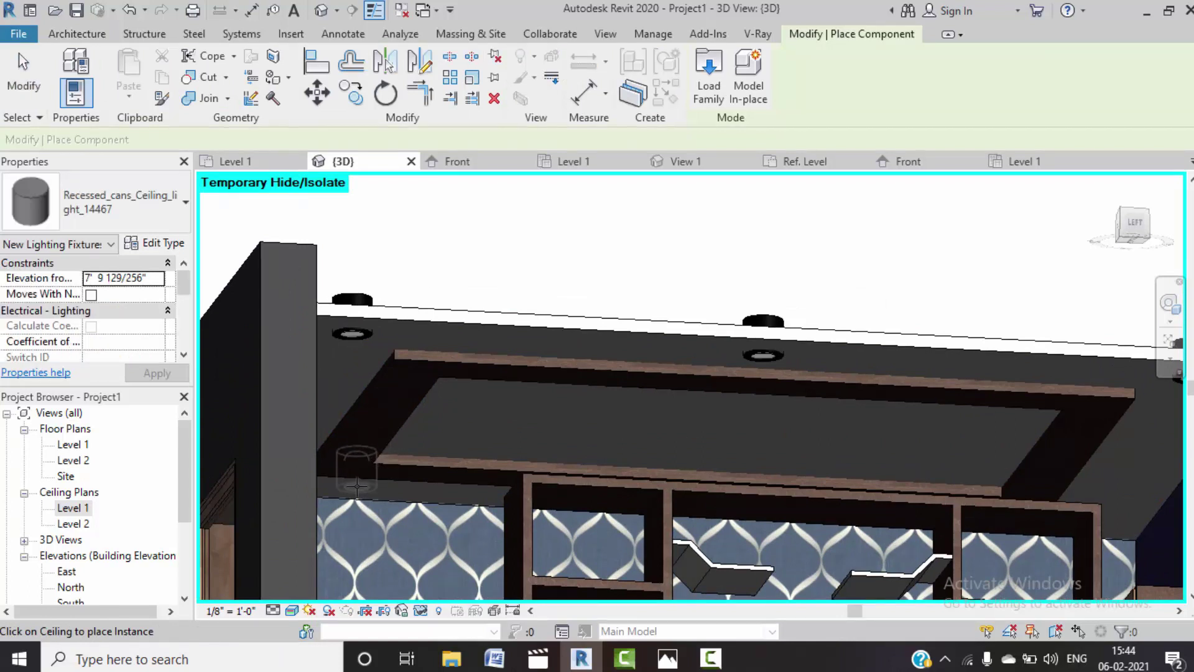
key(Escape)
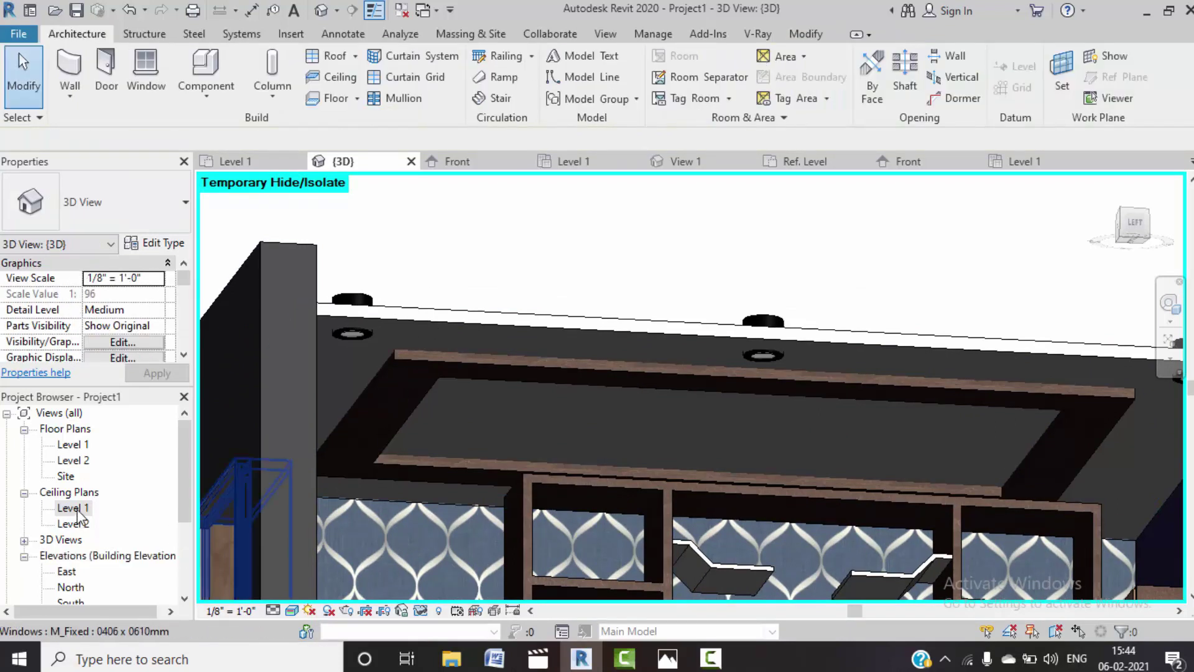
double_click(77, 508)
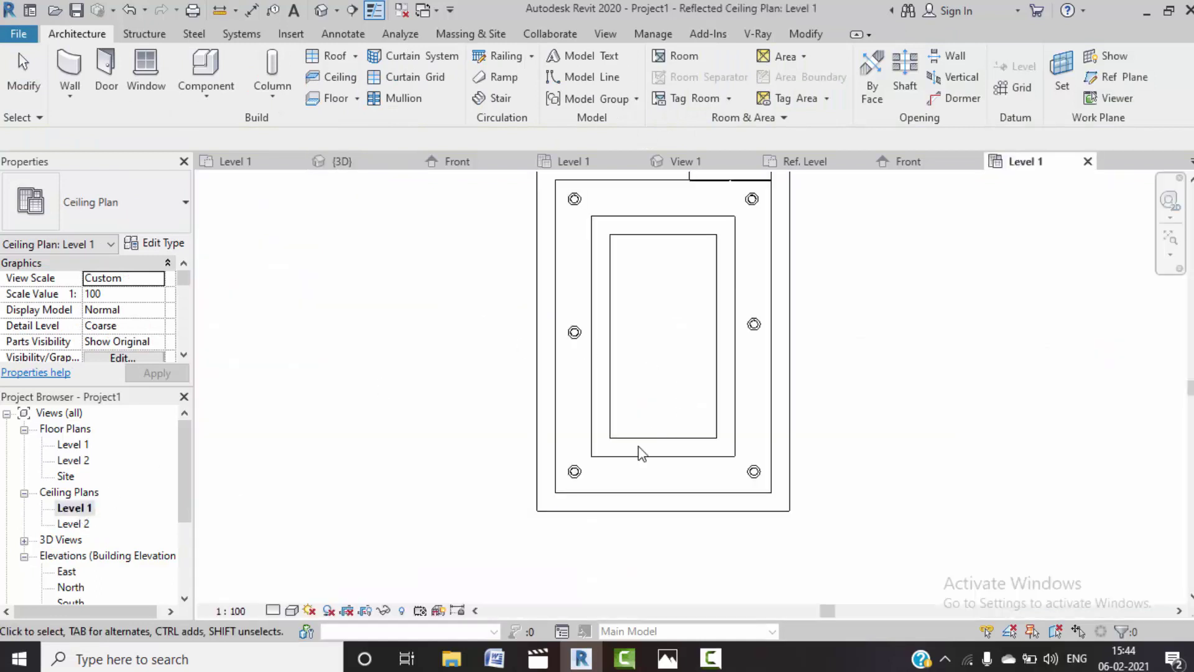
- Temporarily hide the left wall so the inner tray ceiling is clear
key(Tab)
click(558, 471)
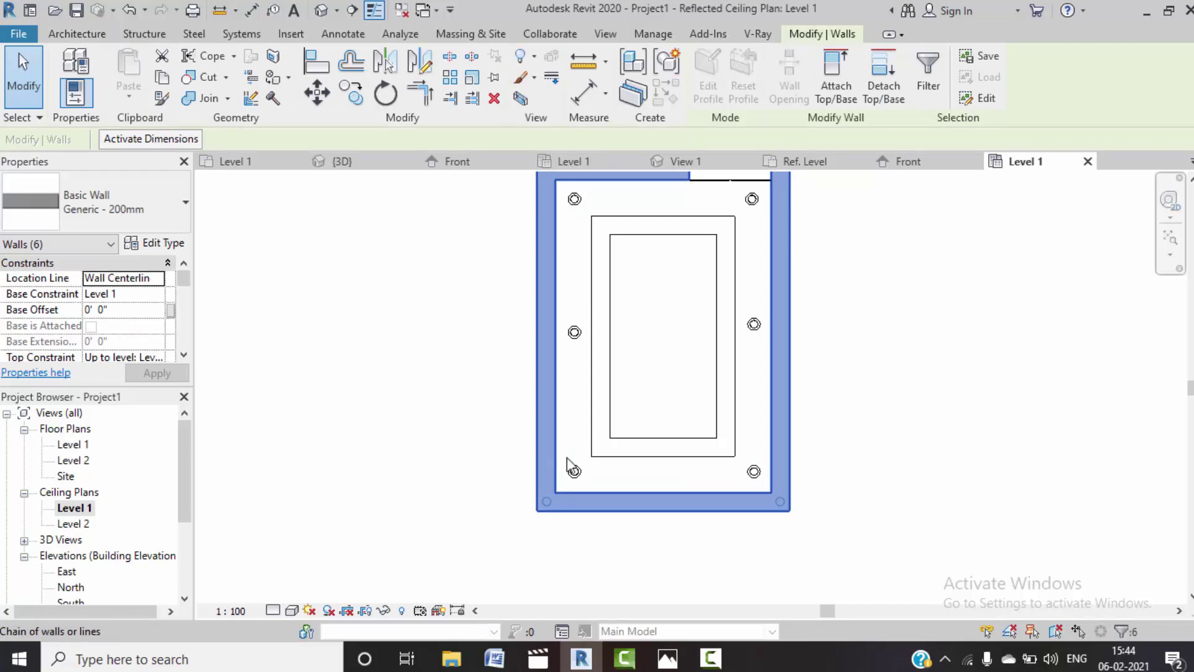
click(511, 399)
click(540, 432)
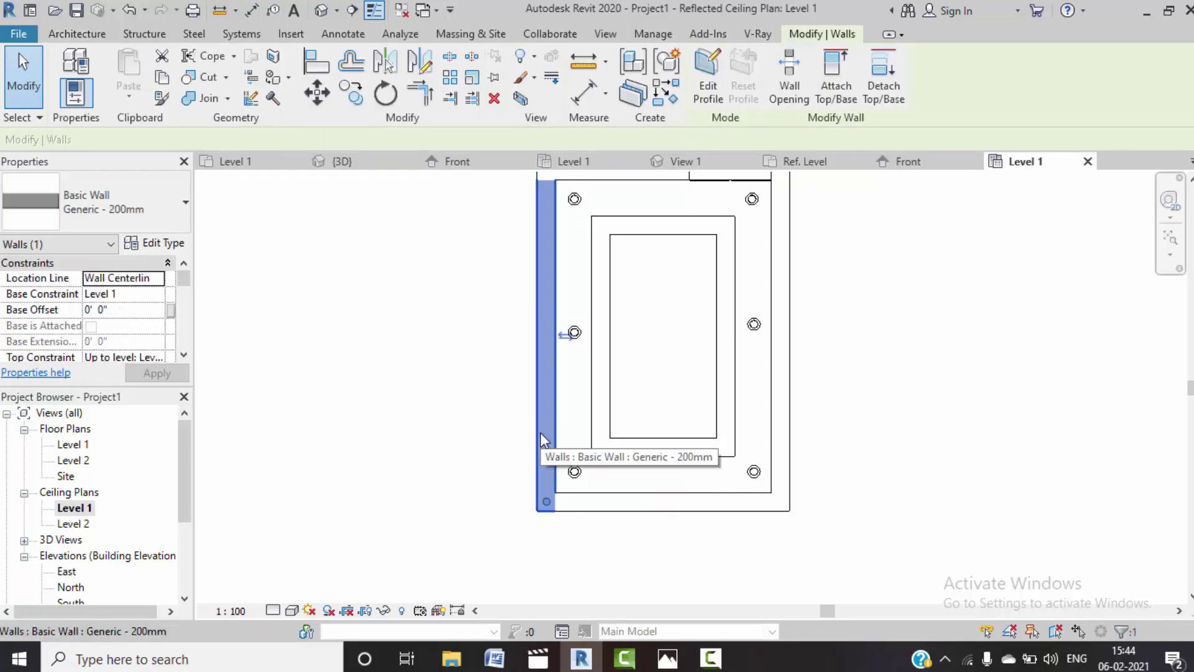
key(h)
key(h)
click(552, 443)
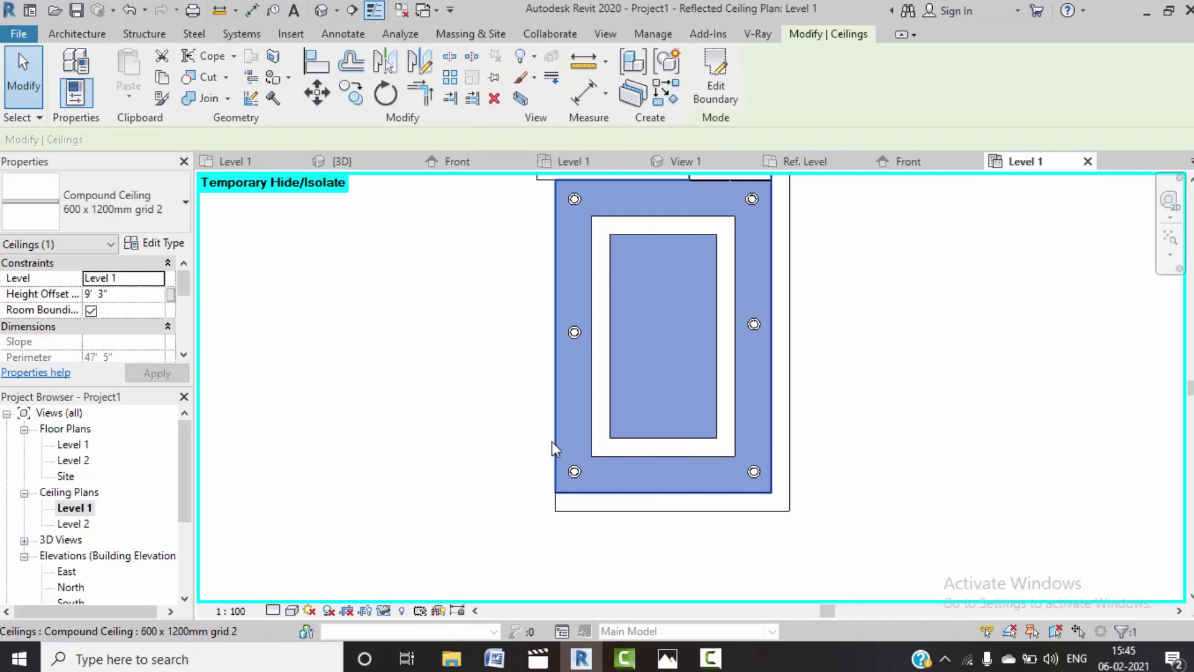
click(551, 441)
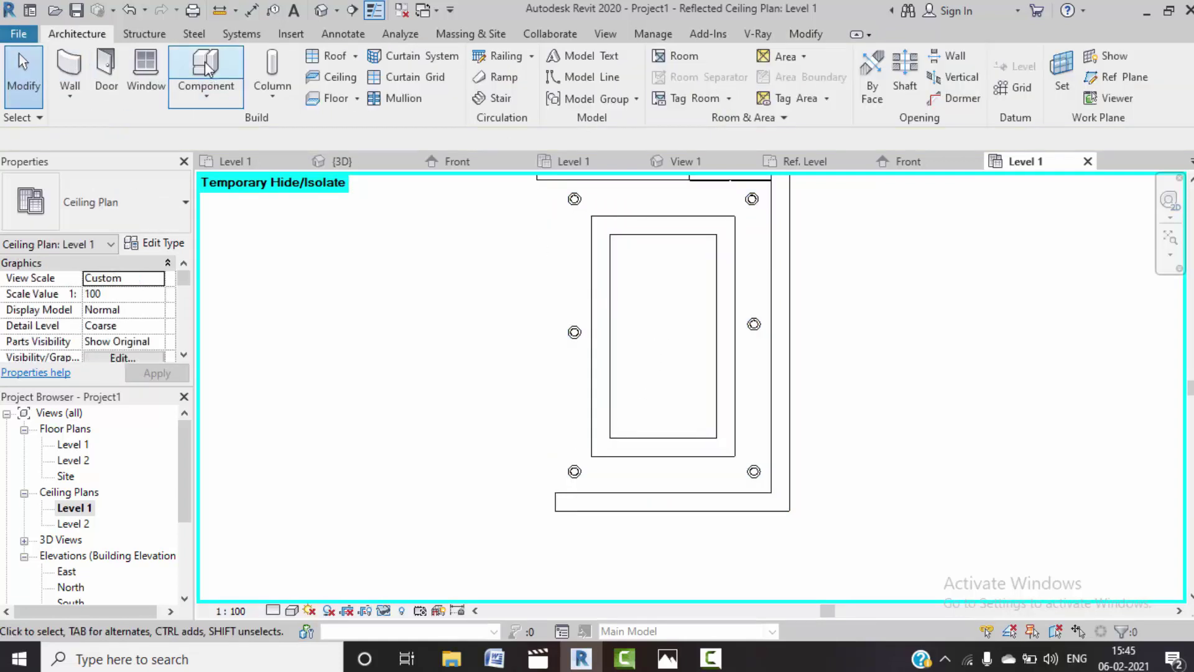
- Place Recessed_cans lights at the inner tray corners, then reset the temporary hide
click(169, 77)
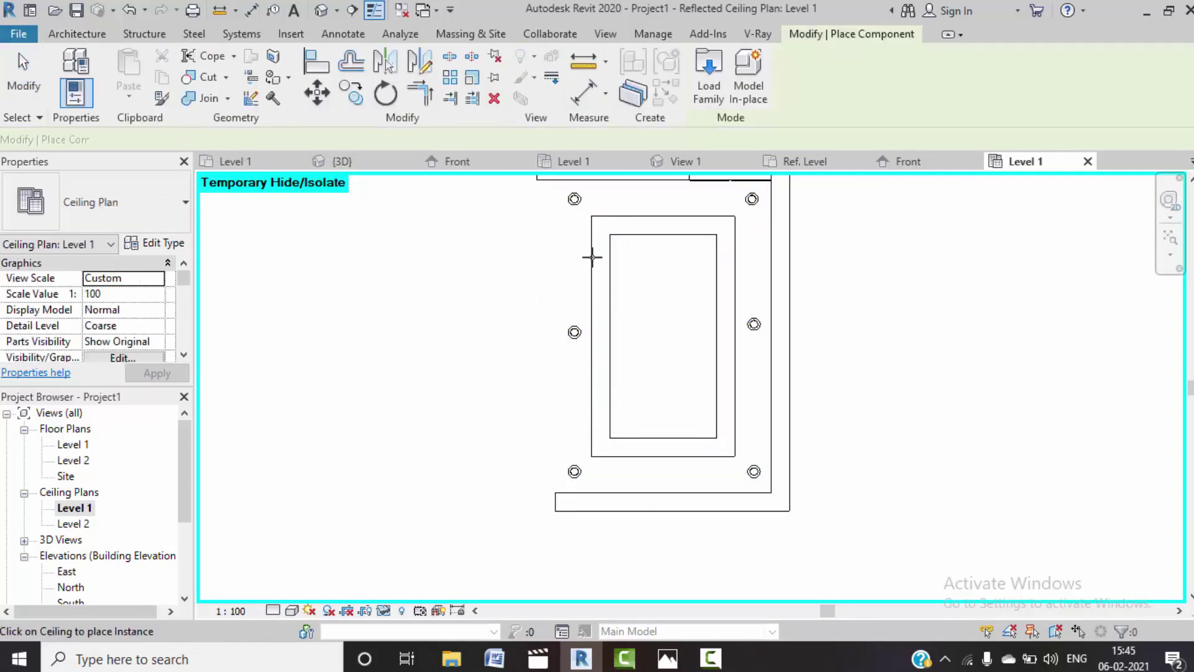
scroll(591, 255, up, 1)
scroll(599, 234, up, 1)
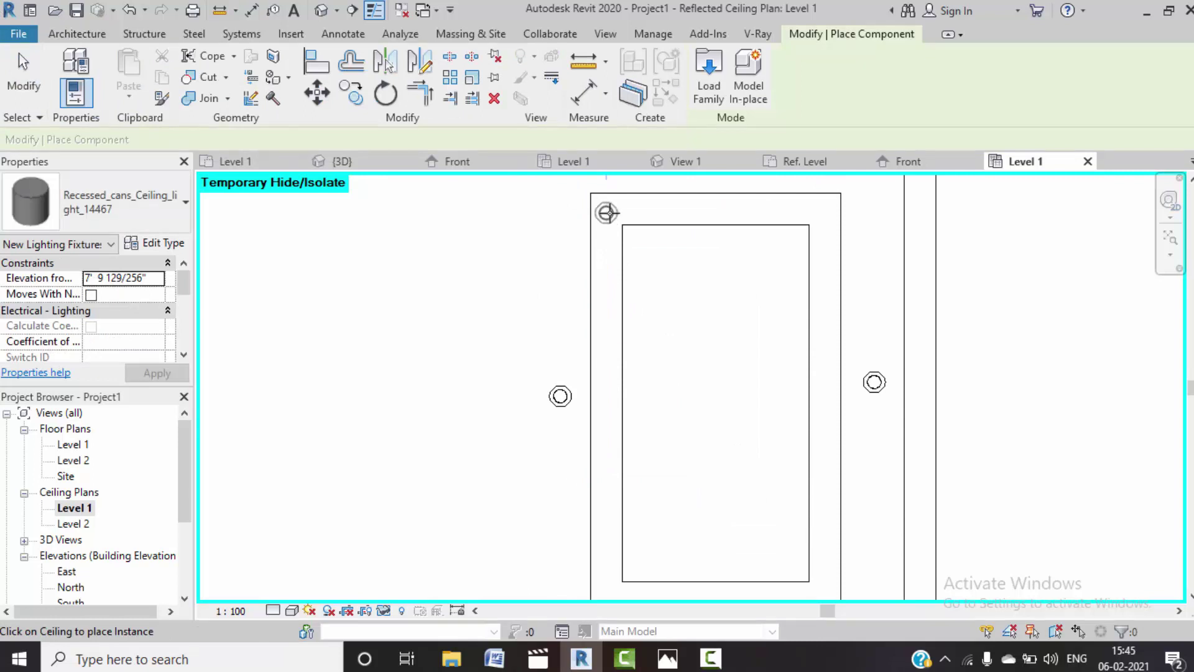
click(610, 213)
middle_drag(616, 426, 608, 318)
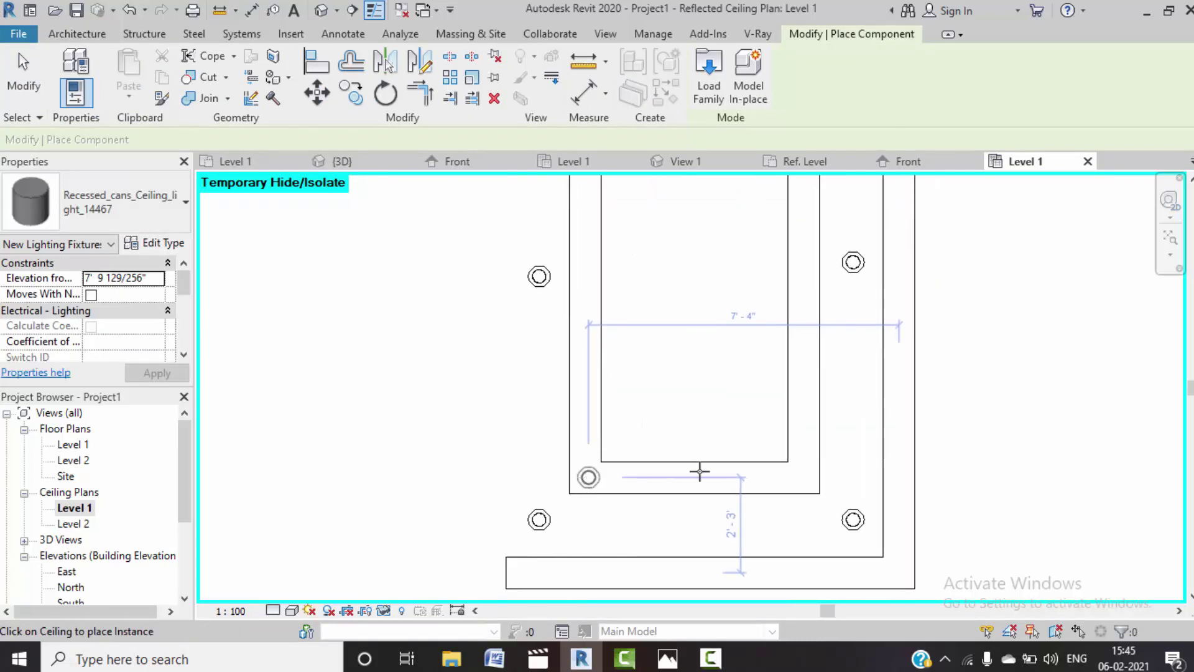
middle_drag(798, 423, 814, 574)
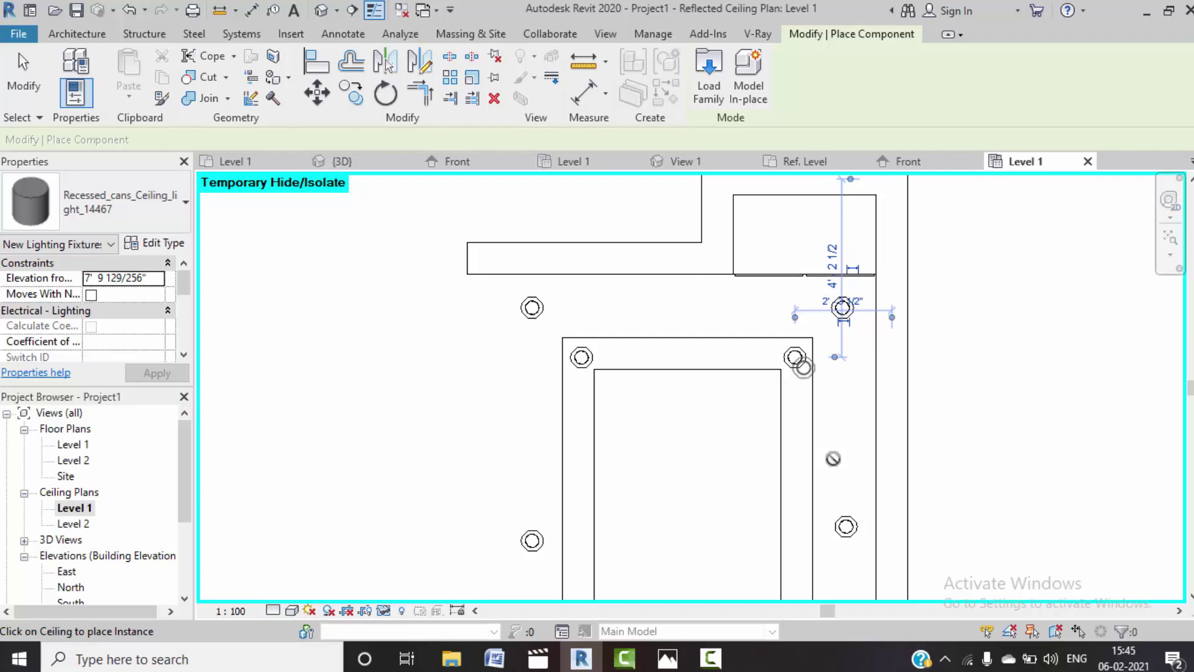
key(Escape)
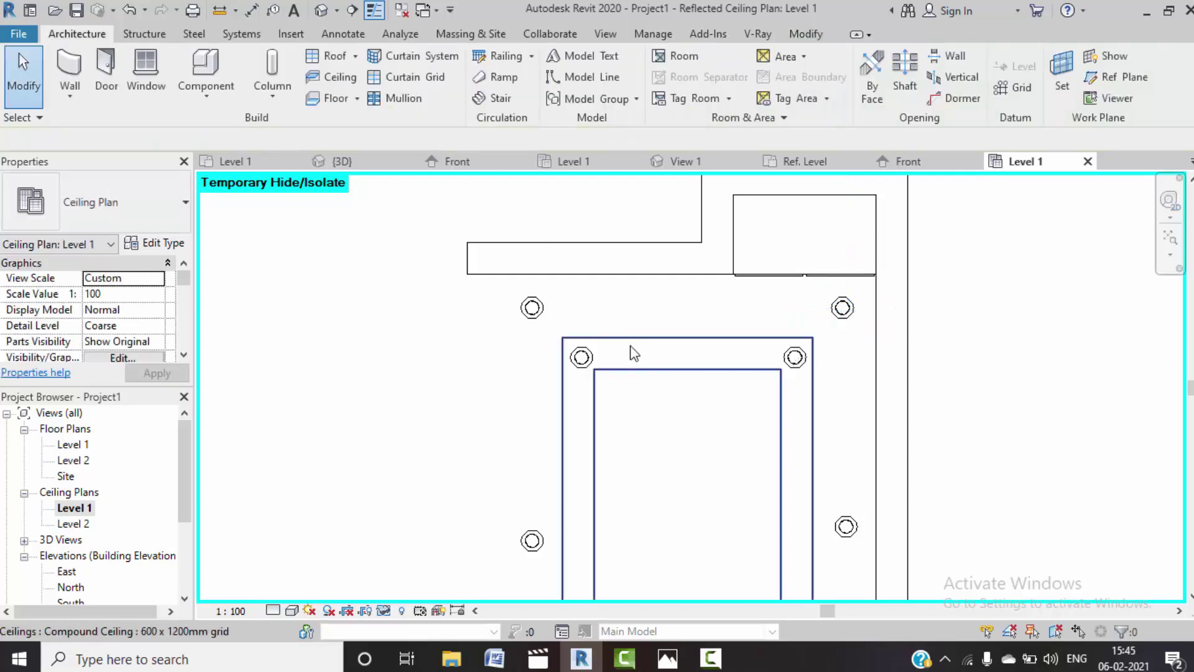
key(r)
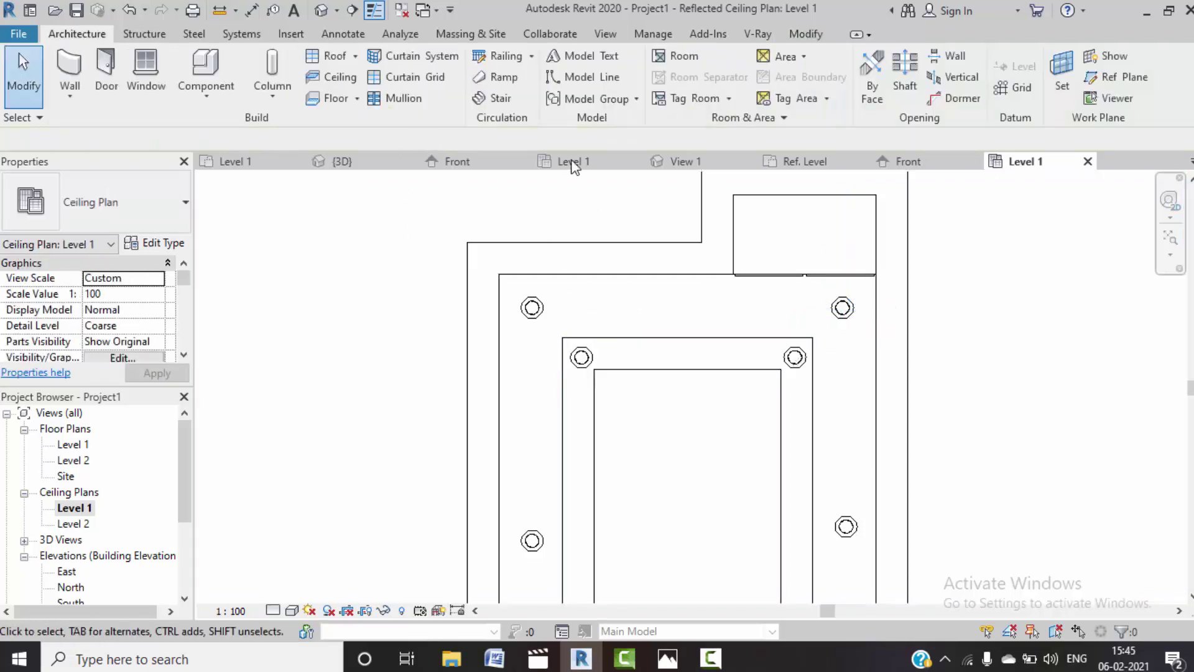
- Orbit and zoom out in the 3D view to see the whole lit room
click(321, 11)
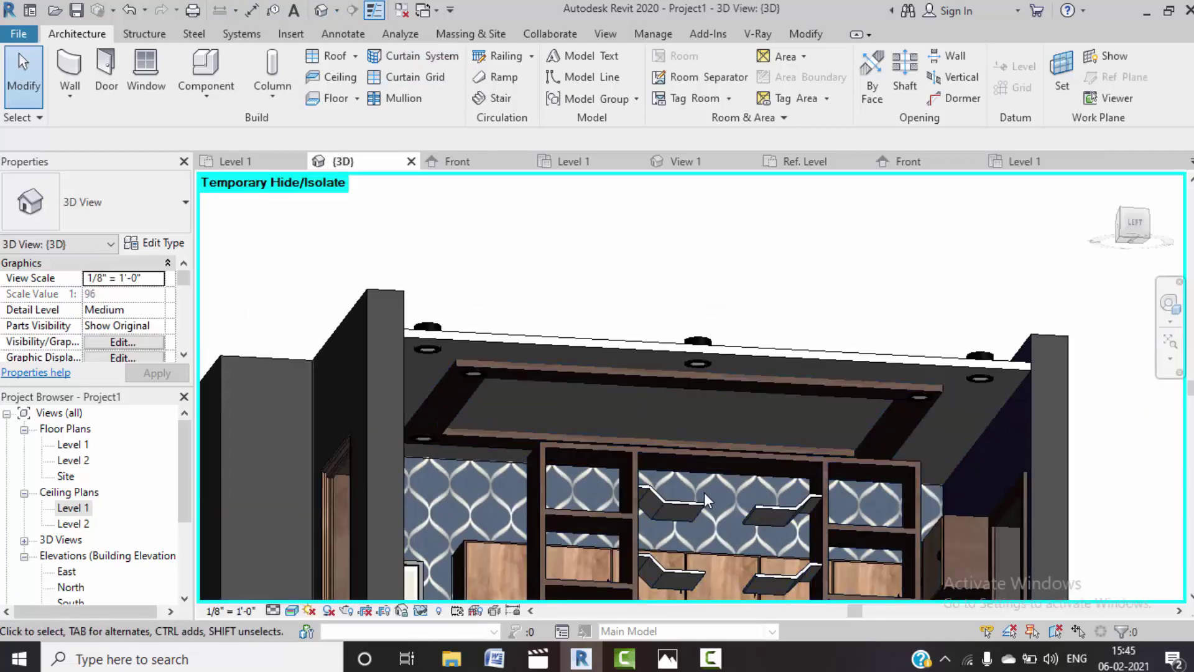
shift+middle_drag(704, 491, 711, 461)
scroll(688, 475, down, 2)
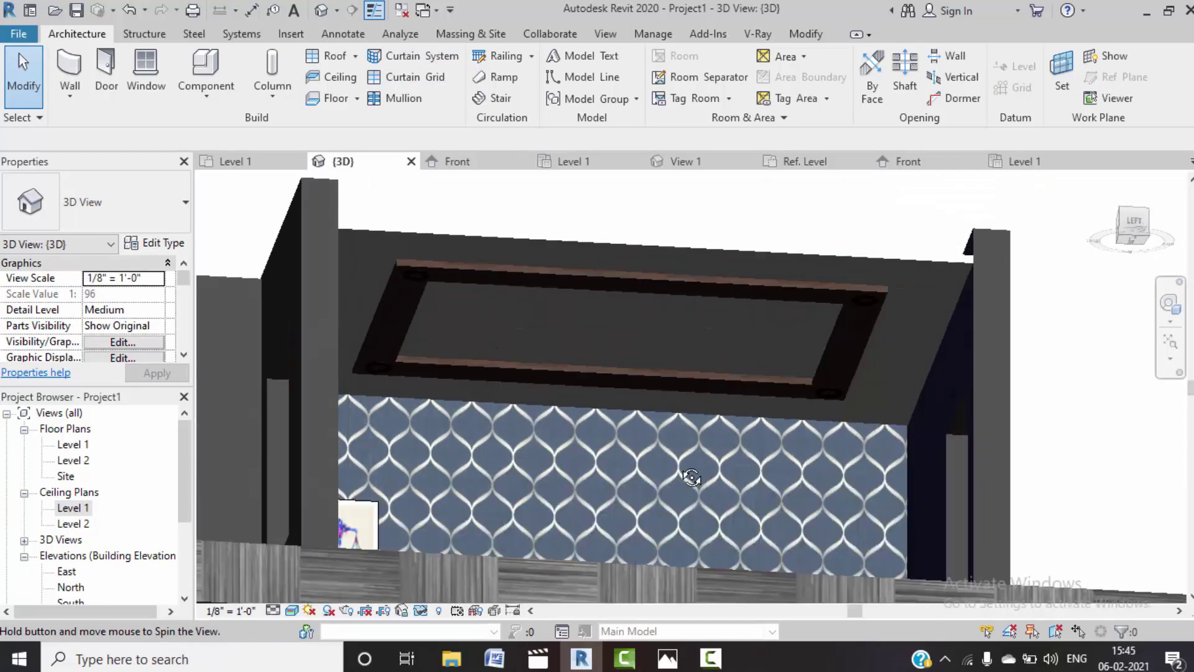
scroll(672, 482, down, 2)
scroll(653, 472, down, 2)
scroll(651, 465, down, 2)
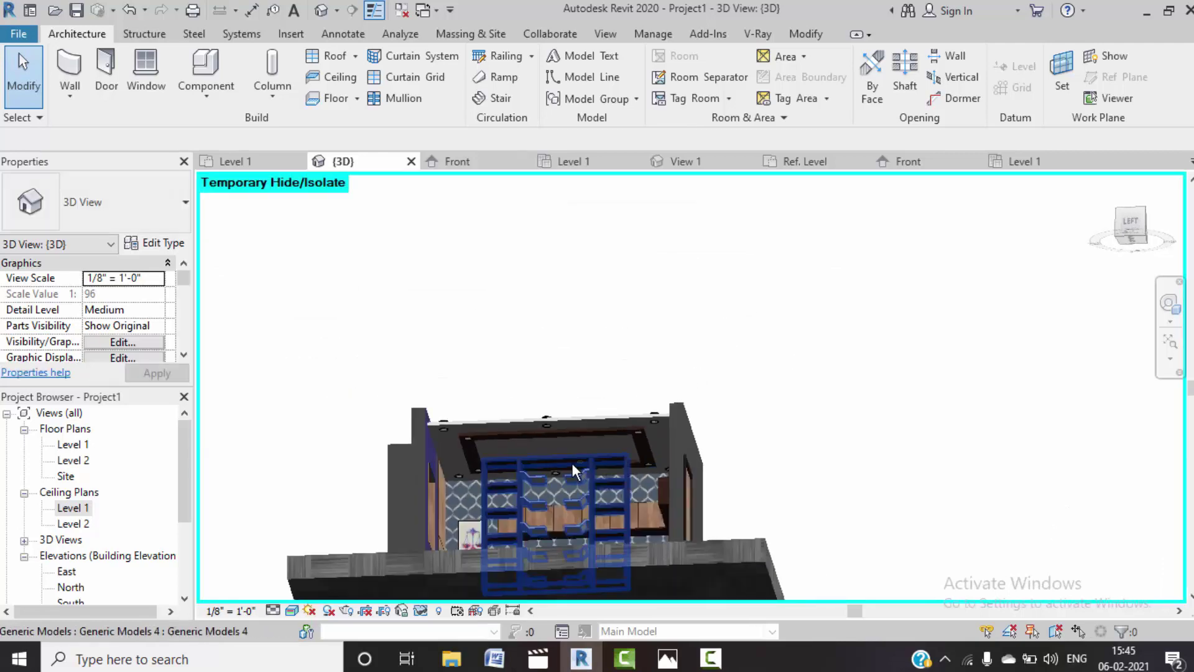
mouse_move(573, 462)
shift+middle_down()
mouse_move(487, 522)
mouse_move(608, 347)
mouse_move(576, 412)
mouse_move(569, 521)
mouse_move(596, 548)
mouse_move(568, 528)
shift+middle_up()
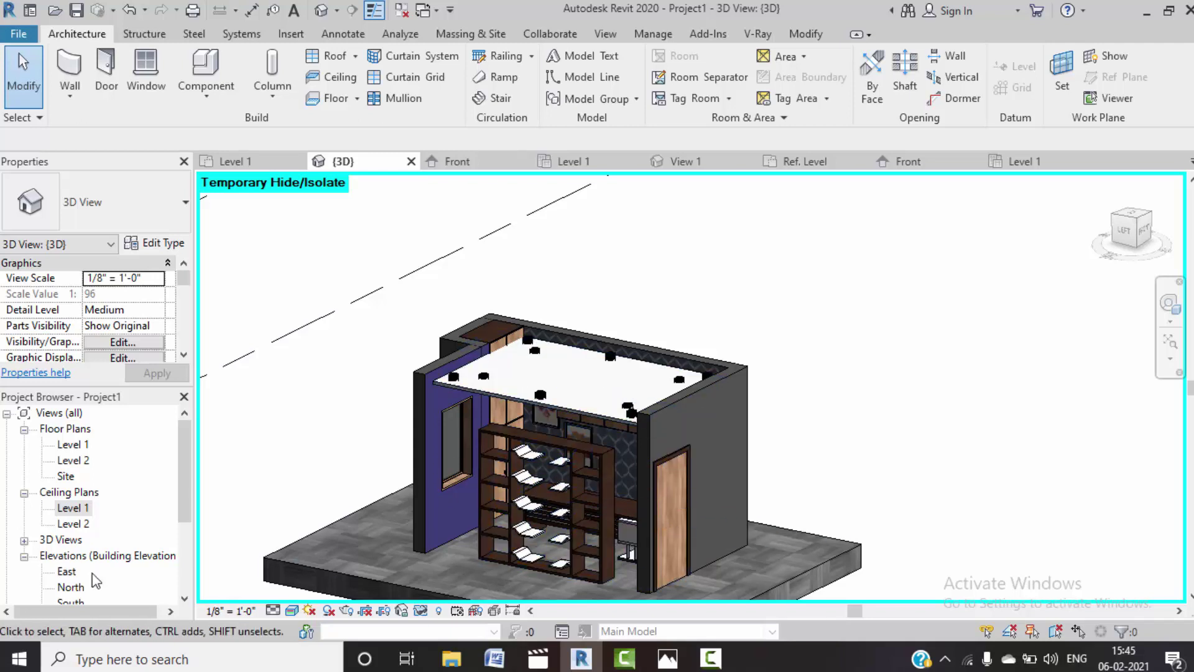
- Open the Level 1 floor plan briefly, then return to the 3D view
double_click(72, 445)
scroll(658, 364, up, 3)
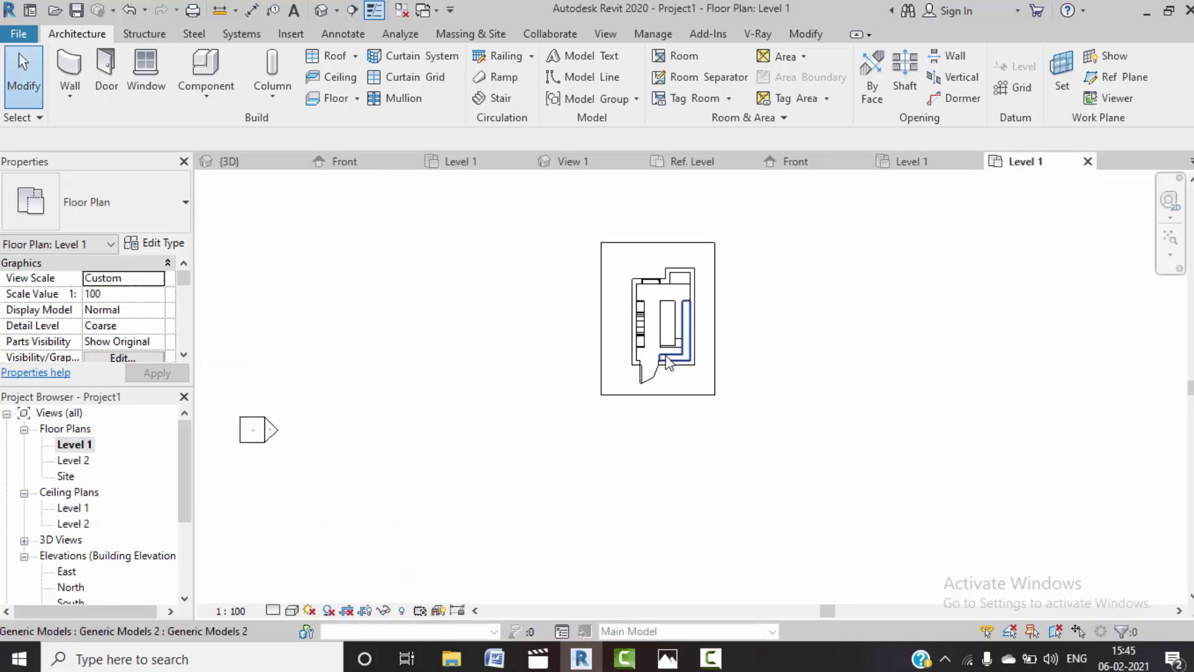
scroll(658, 364, up, 2)
click(317, 9)
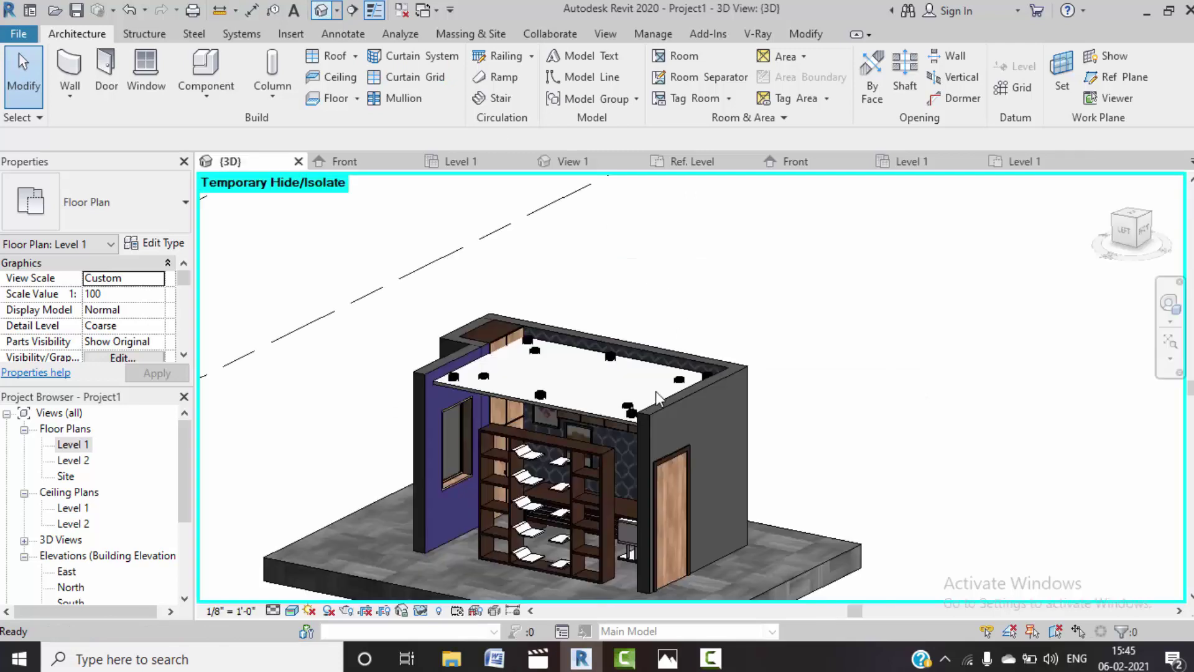
- Place a camera near the door in Level 1 aiming across the room, depth to the right wall
double_click(73, 444)
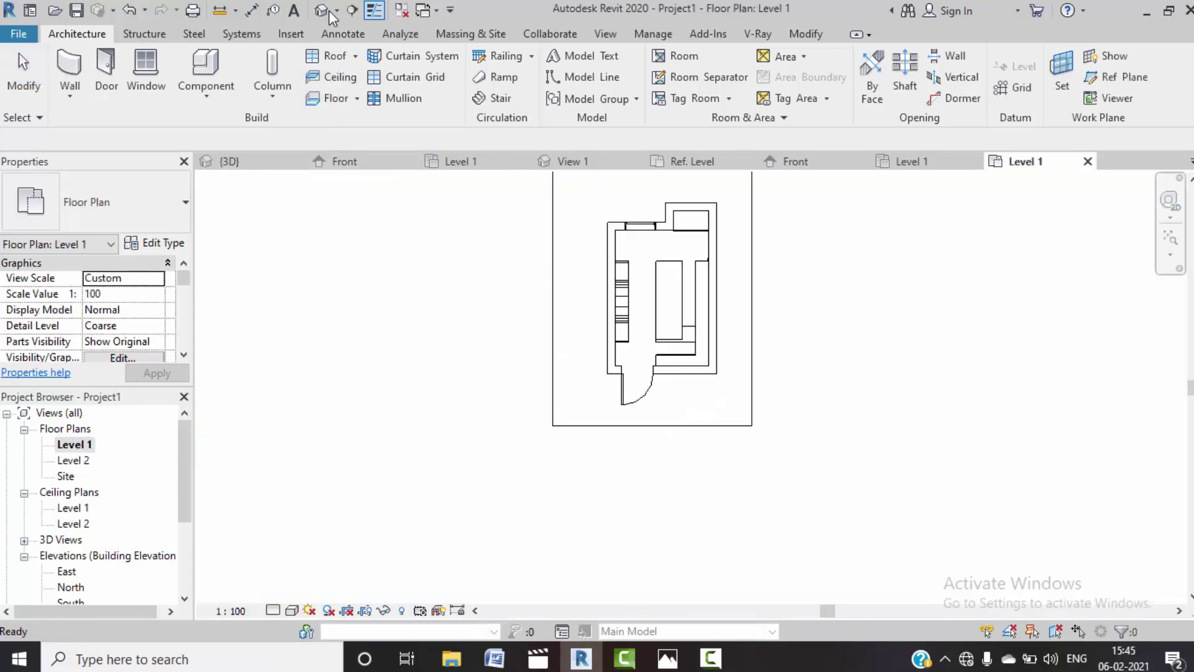
click(335, 11)
click(350, 52)
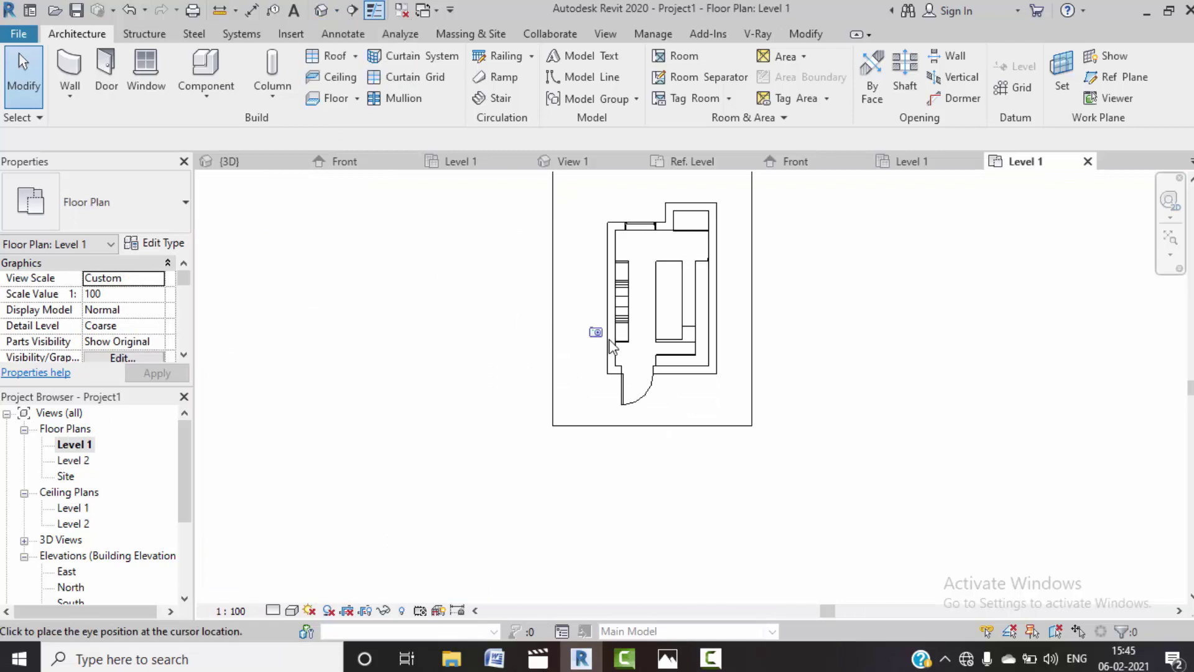
scroll(642, 349, up, 2)
scroll(641, 382, up, 3)
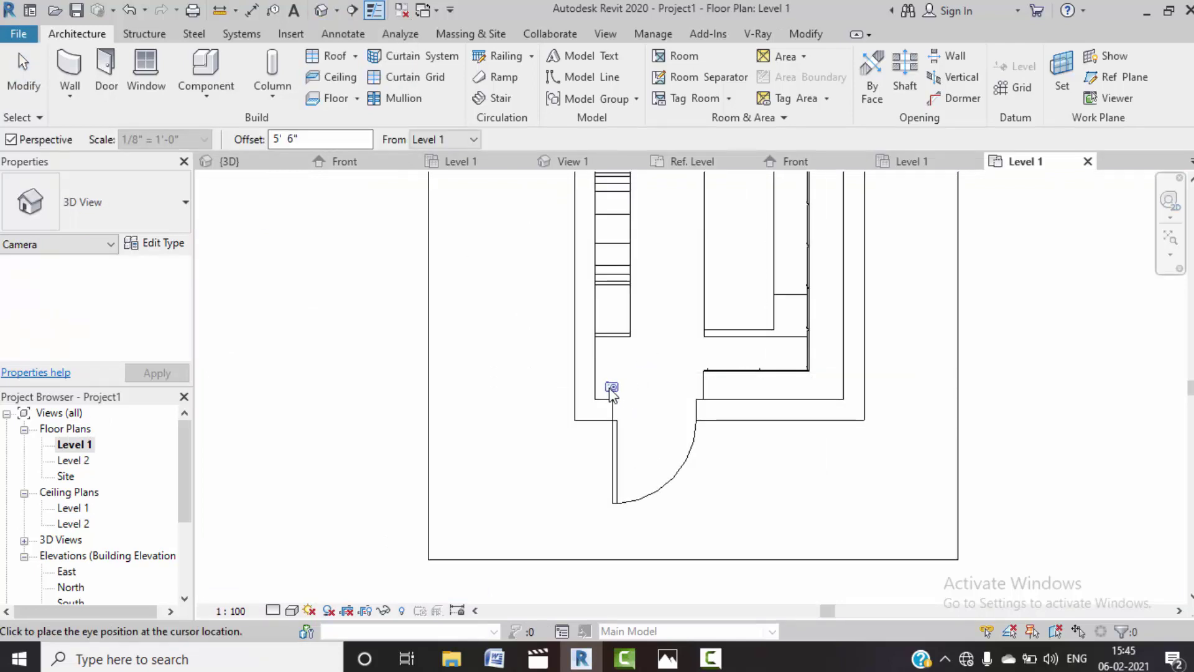
middle_drag(648, 509, 677, 669)
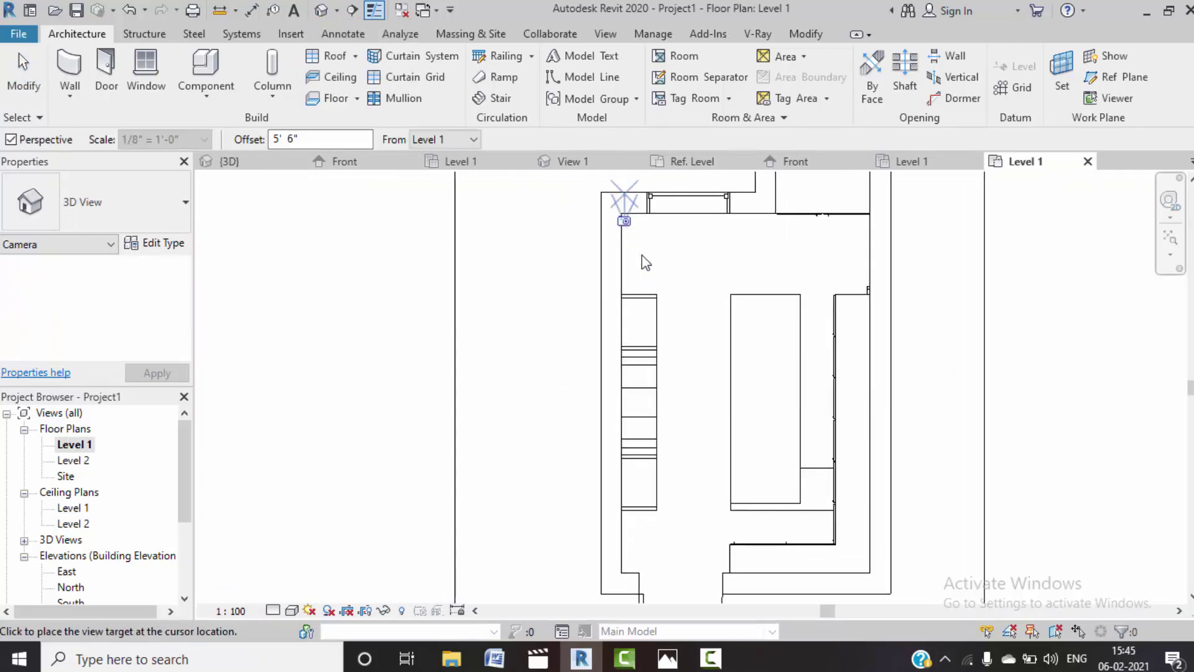
click(823, 445)
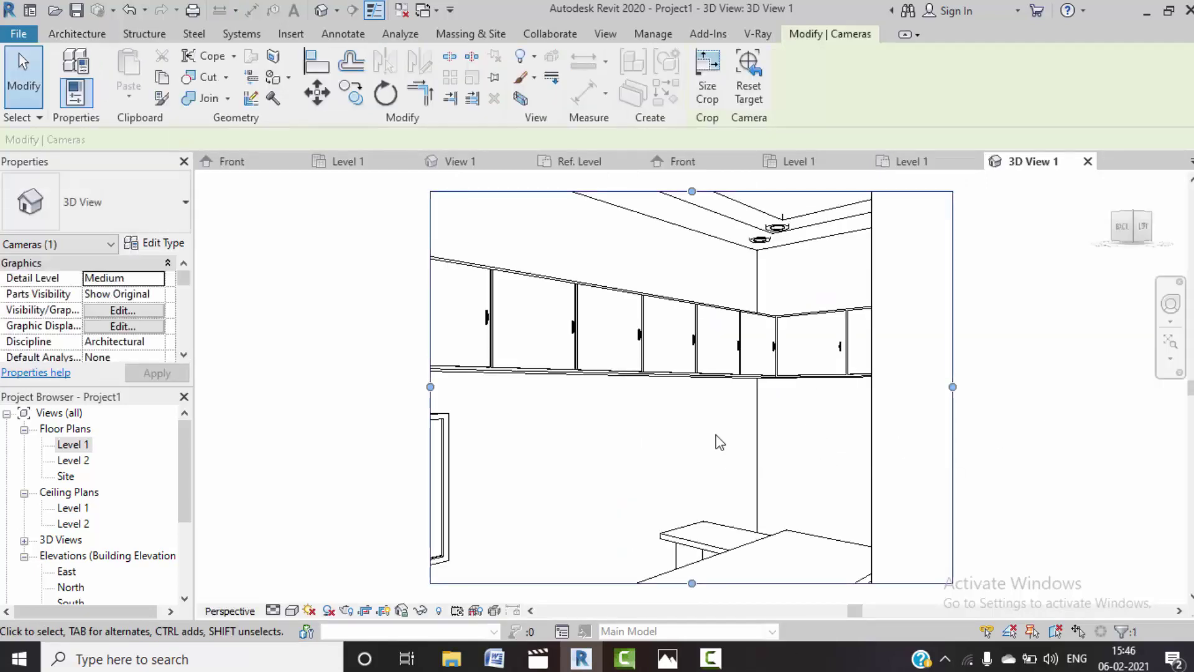
double_click(86, 445)
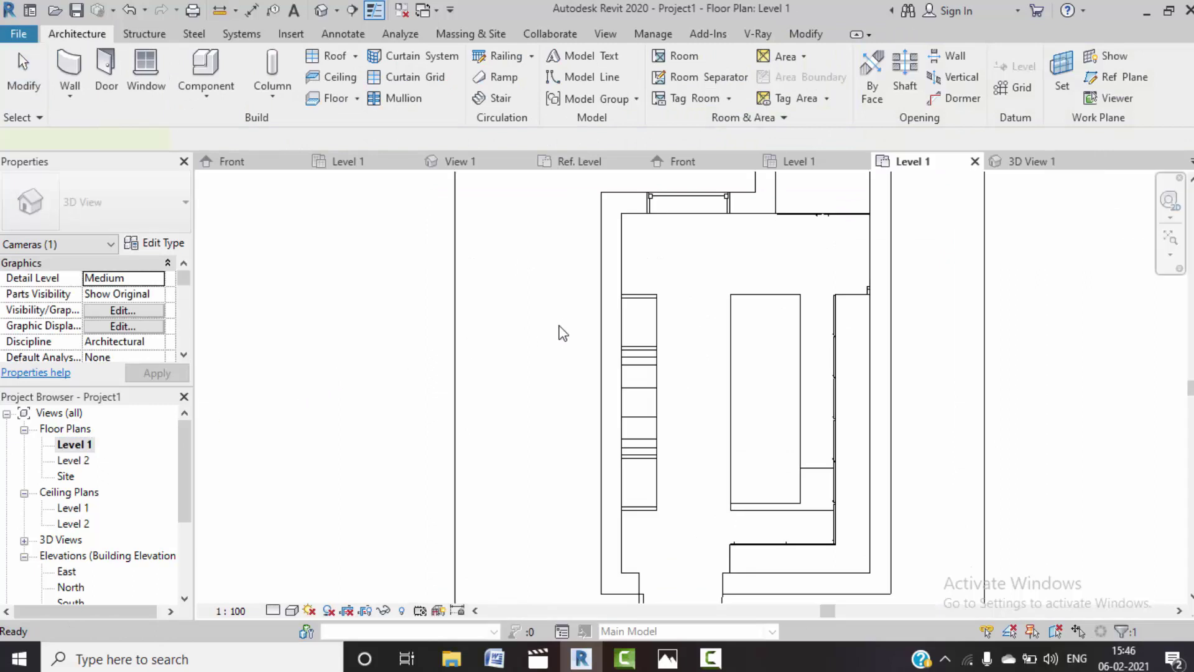
drag(799, 479, 778, 501)
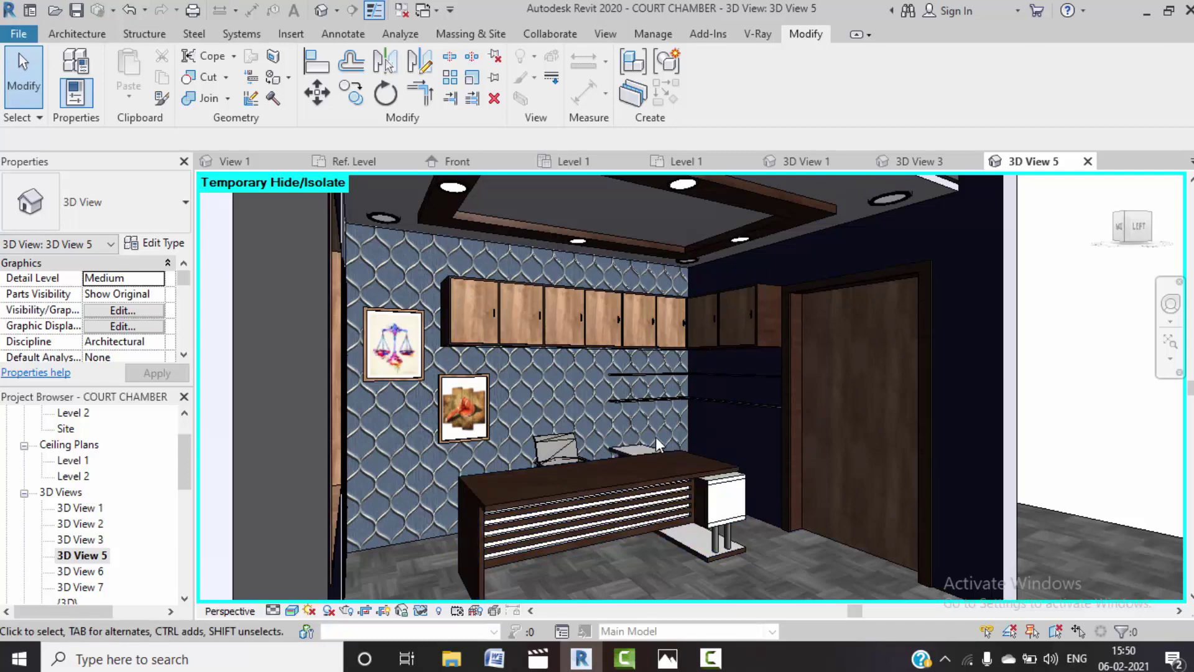
- Render 3D View 5 at Best quality, Printer 300 DPI, with Interior: Artificial only lighting
key(r)
key(r)
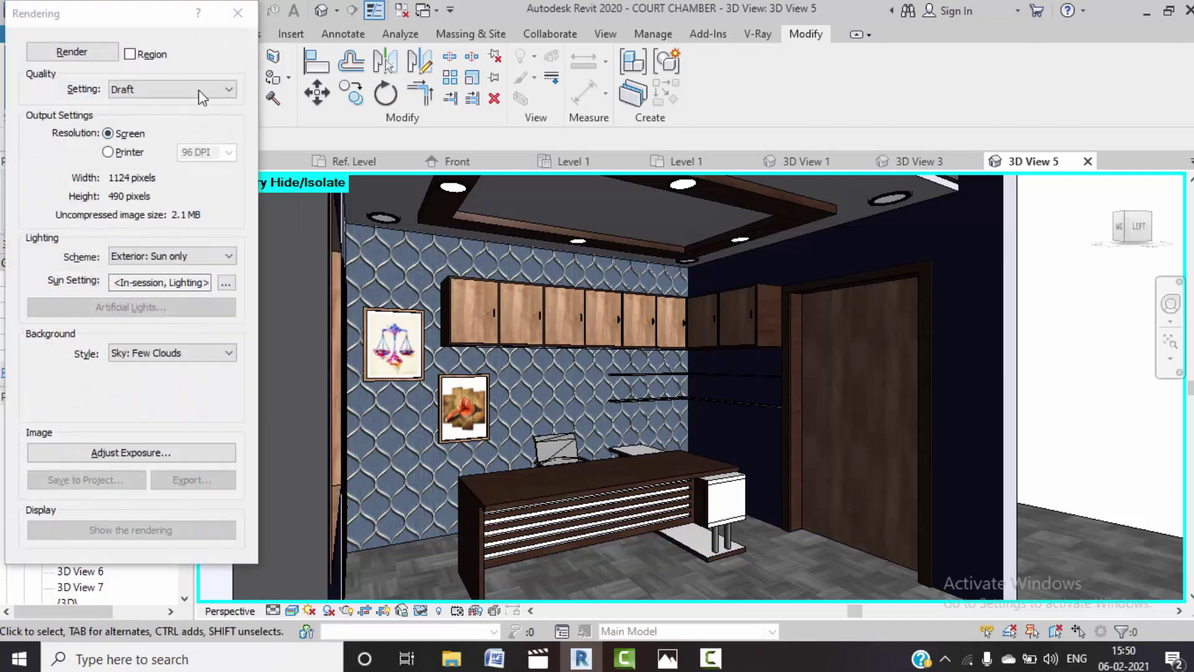
click(201, 96)
click(175, 138)
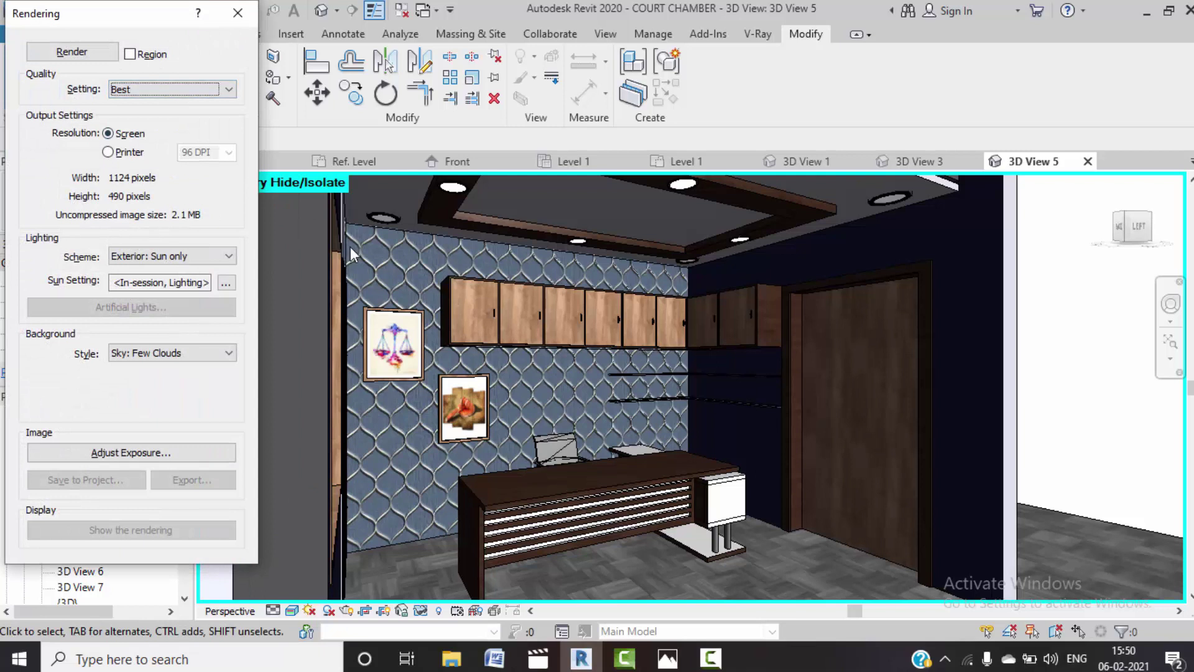
click(110, 153)
click(209, 149)
click(200, 187)
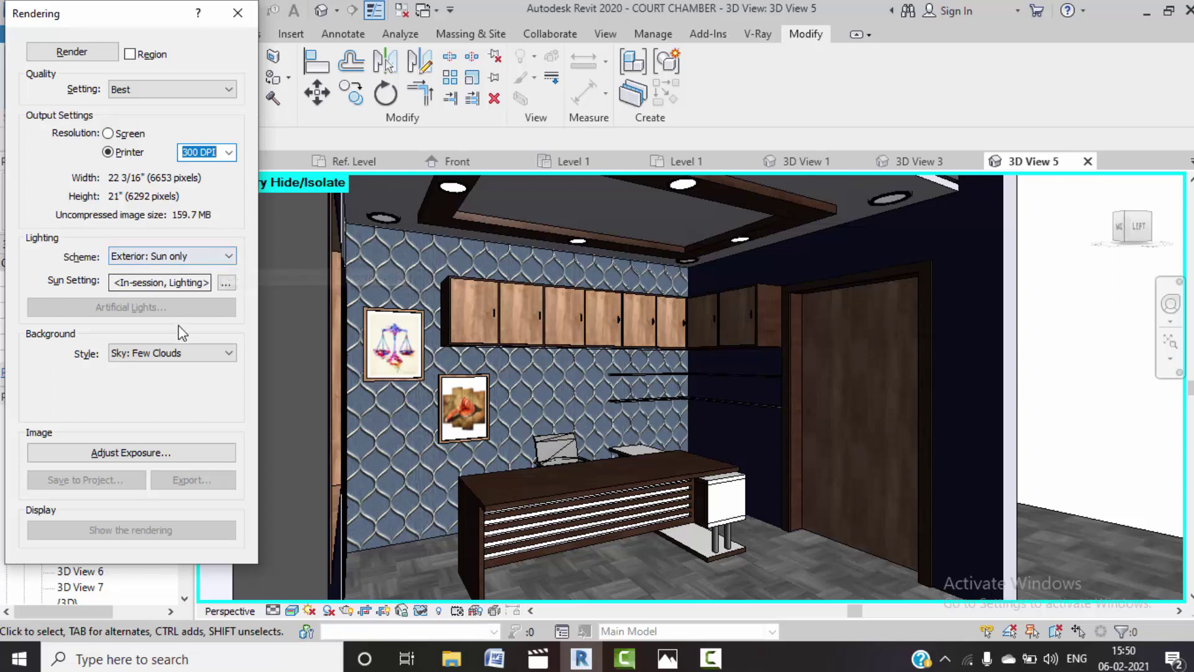
click(205, 256)
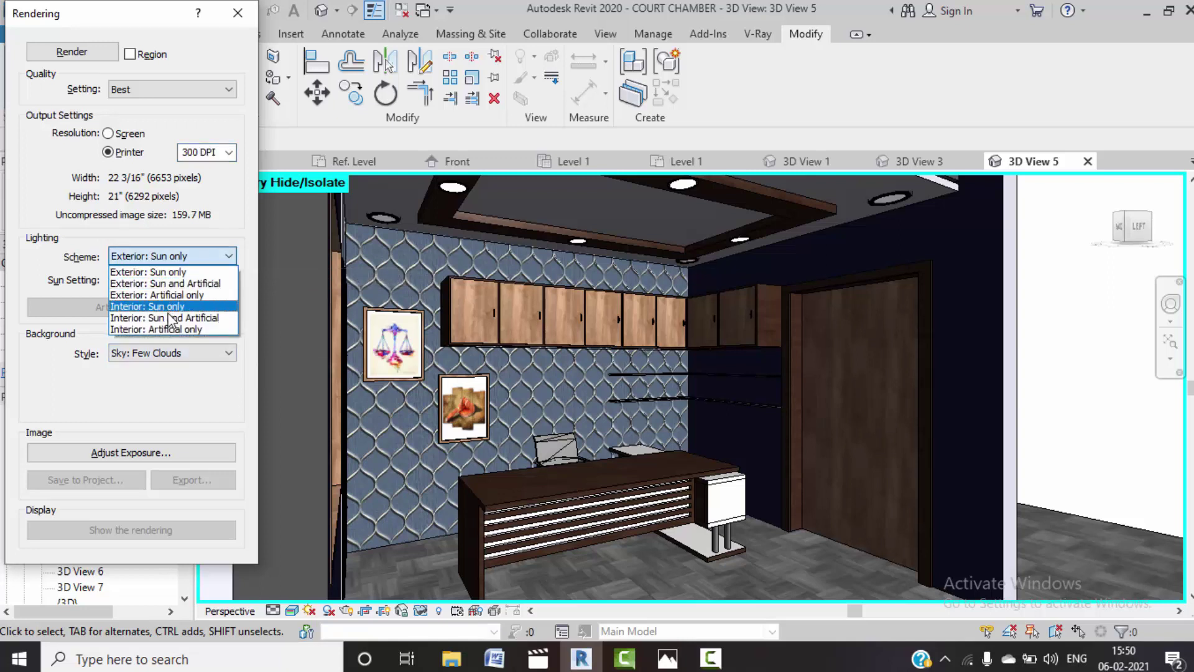
click(176, 331)
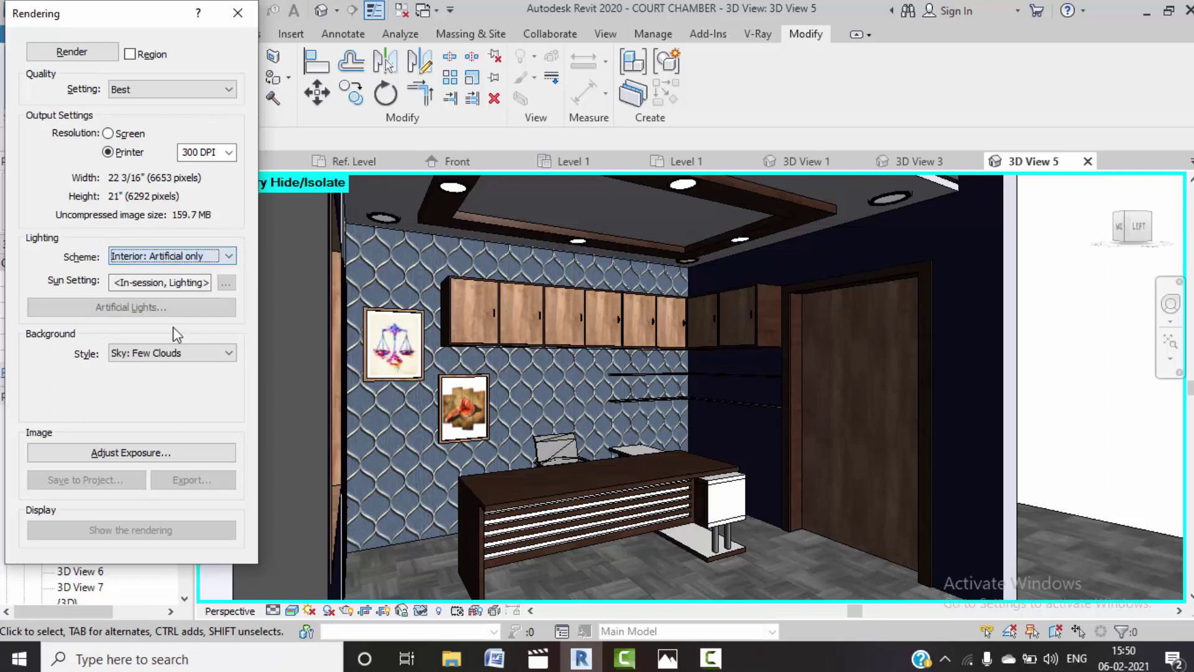
click(214, 356)
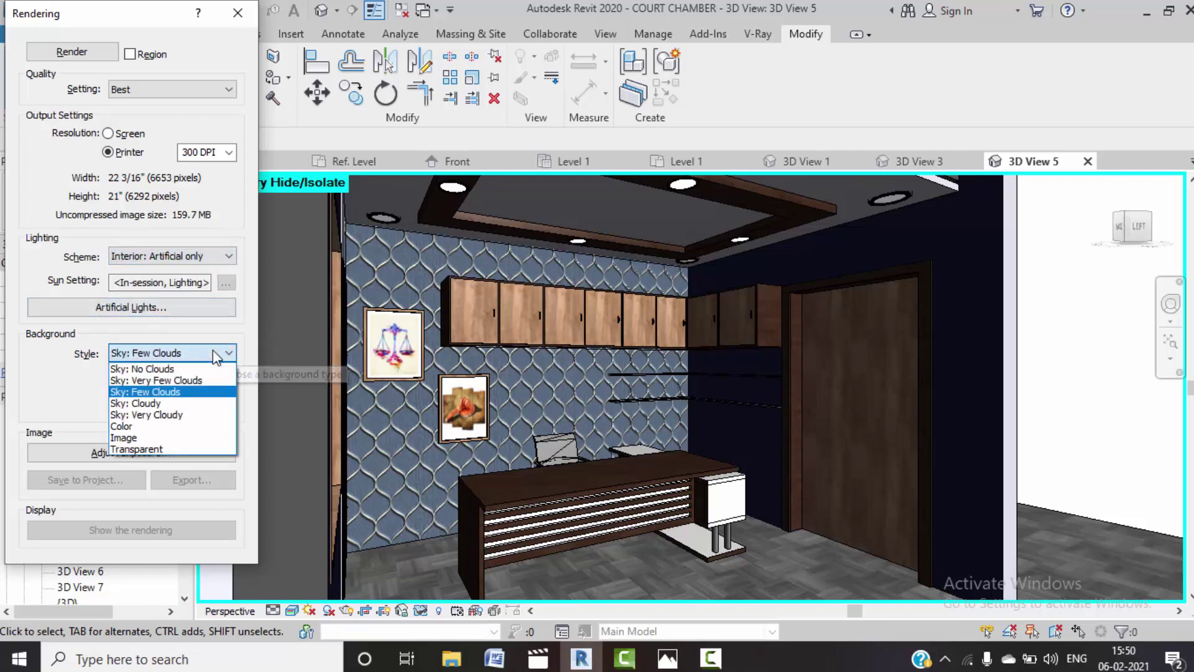
click(79, 56)
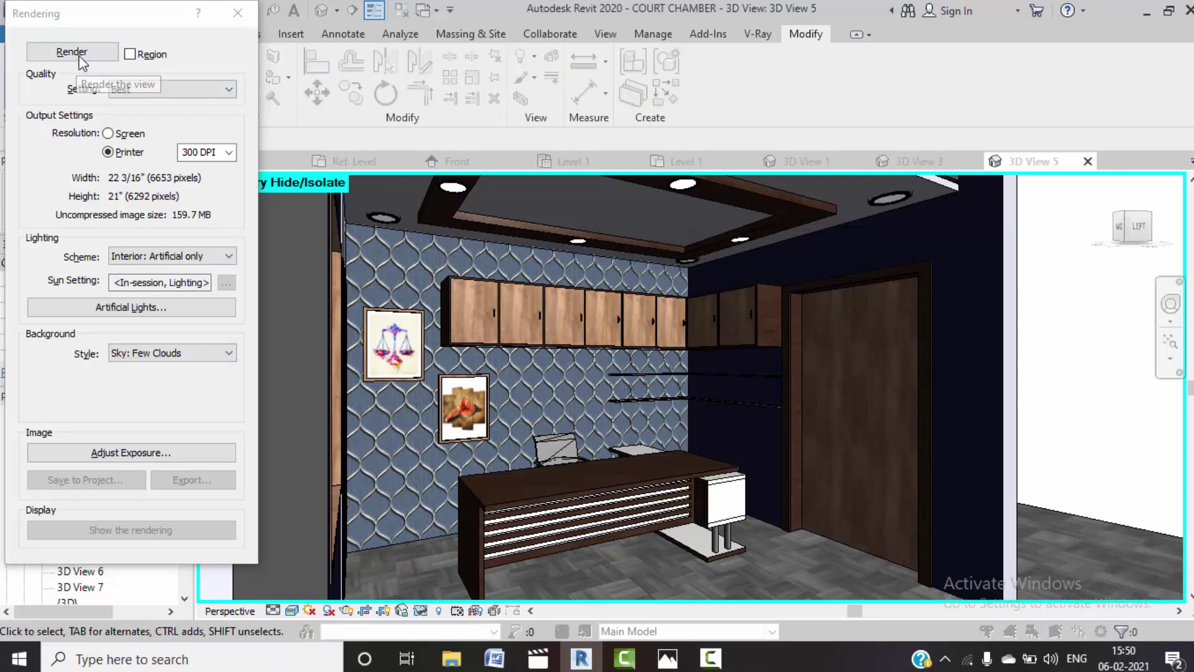